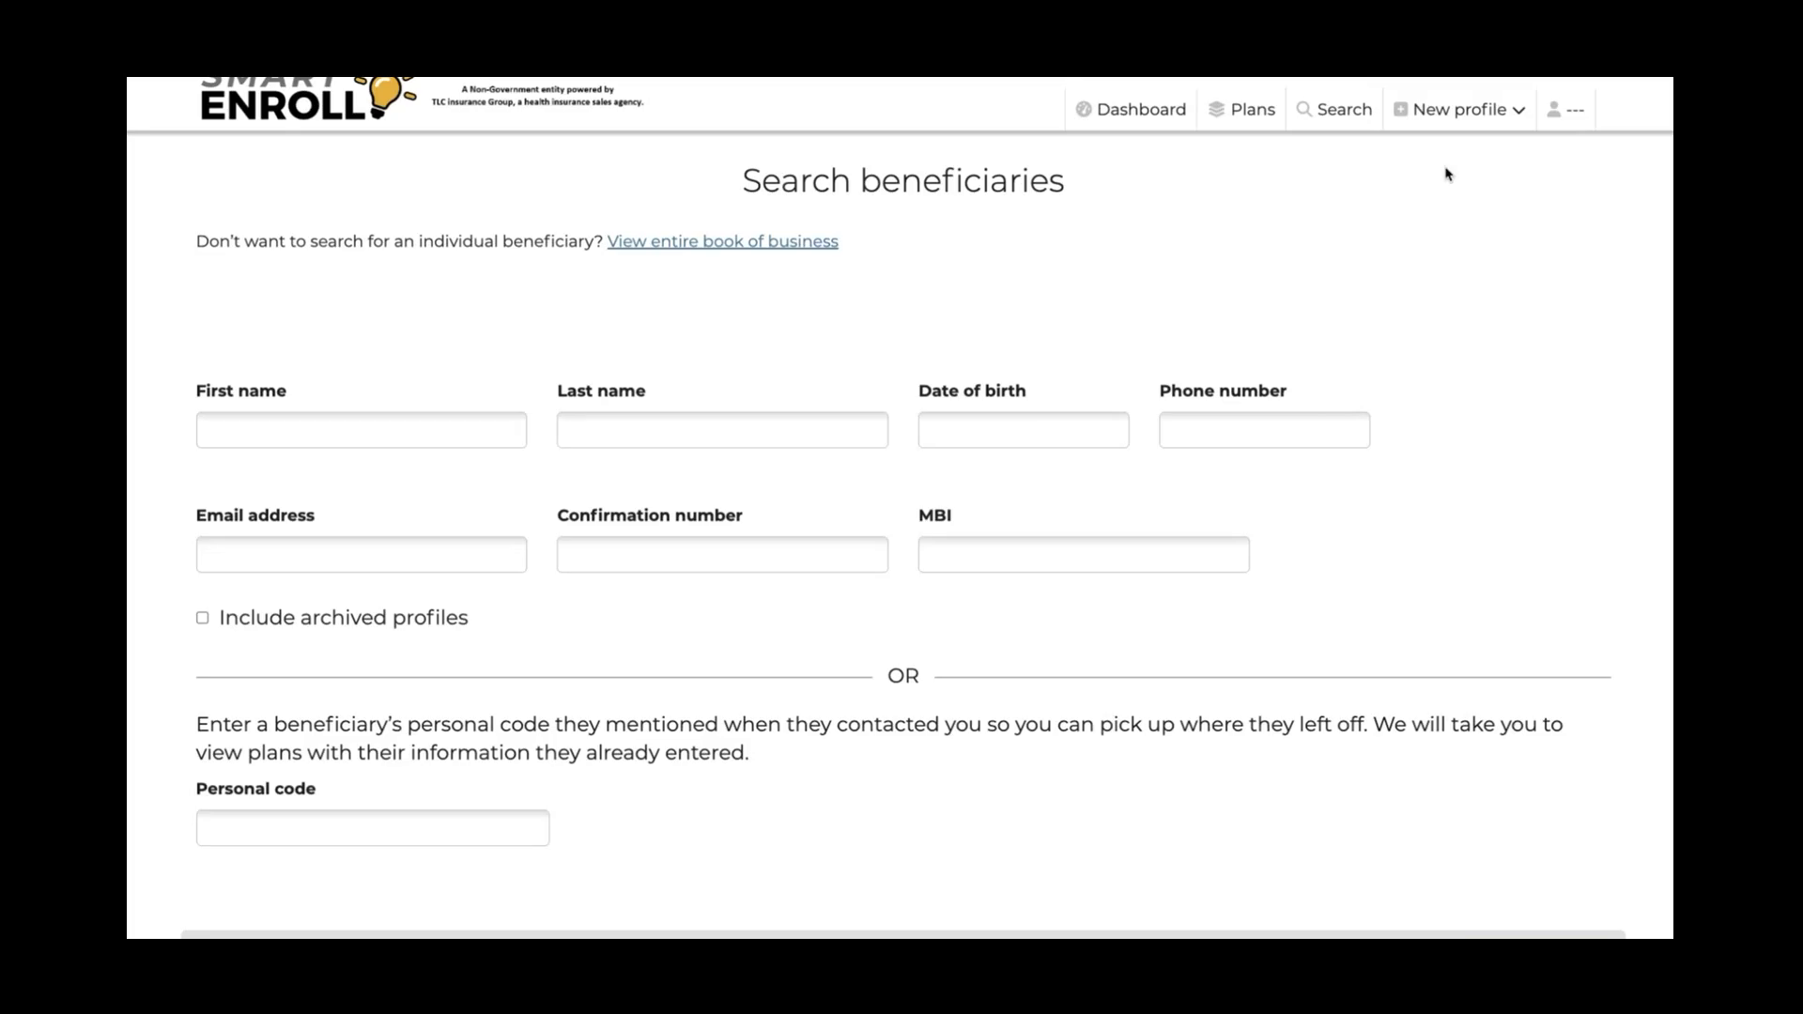
Open a blank New beneficiary profile from the New profile menu
click(1403, 116)
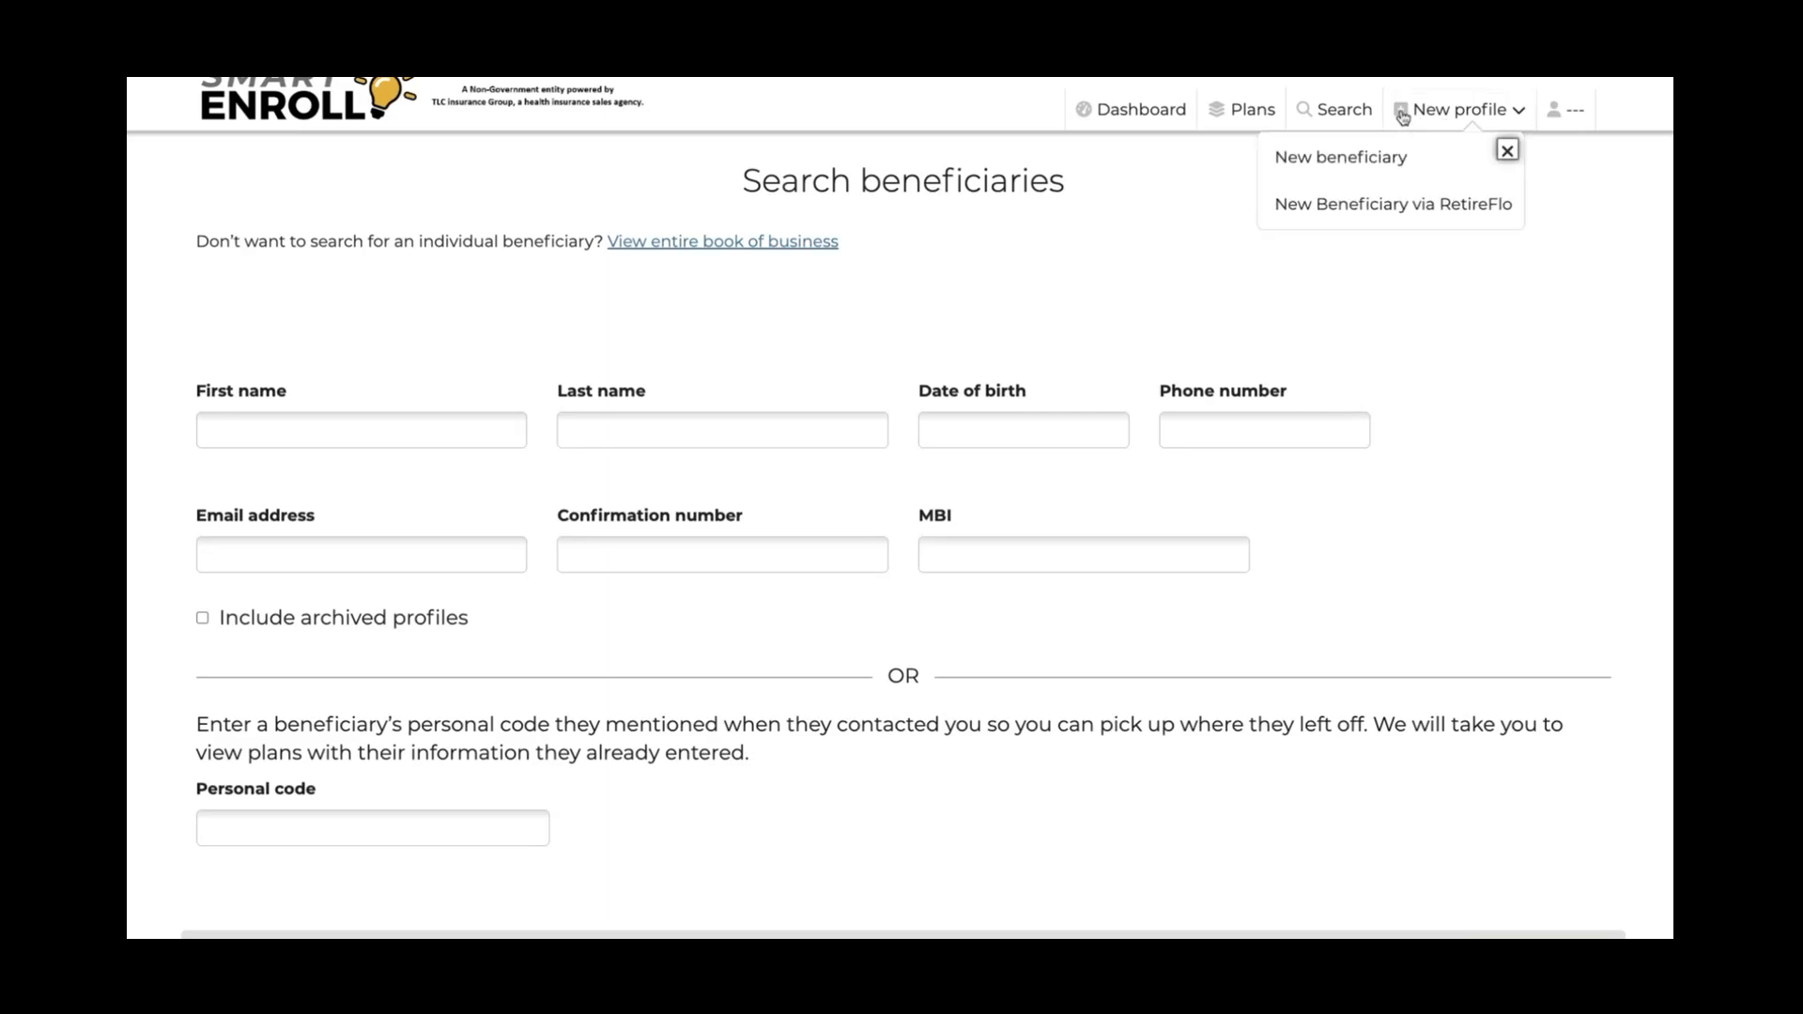
click(1355, 167)
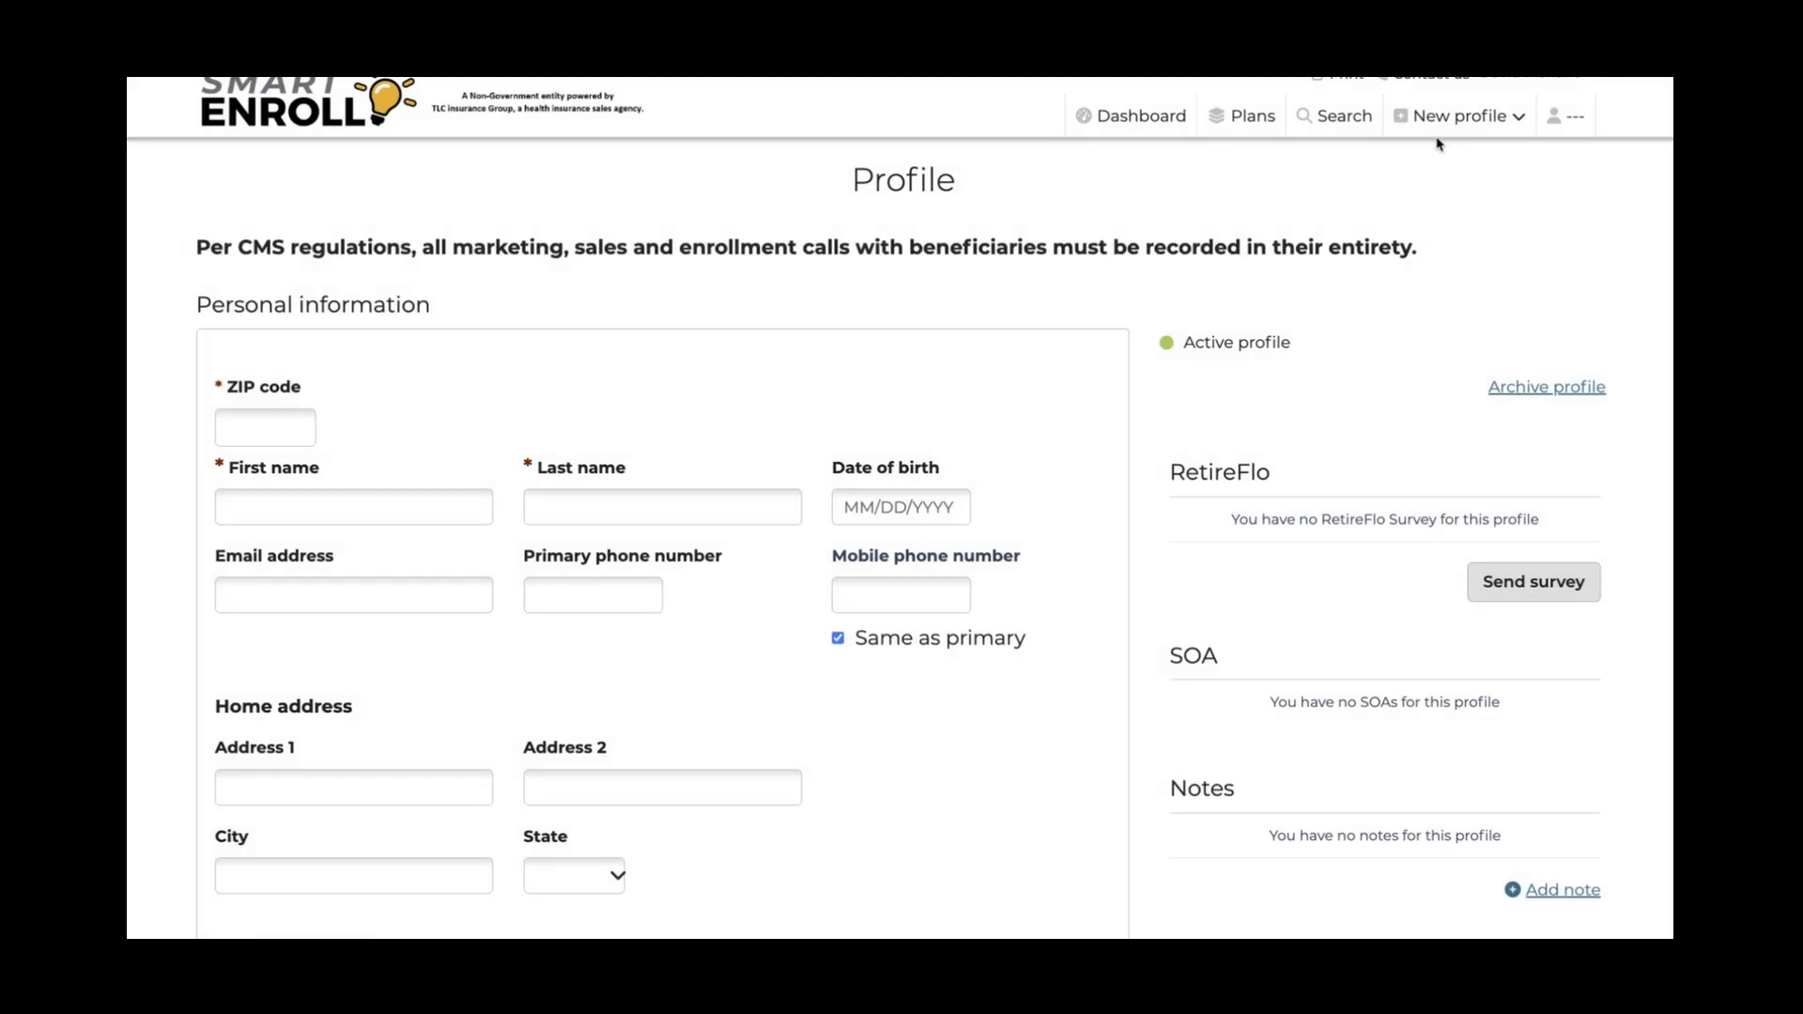
click(1519, 118)
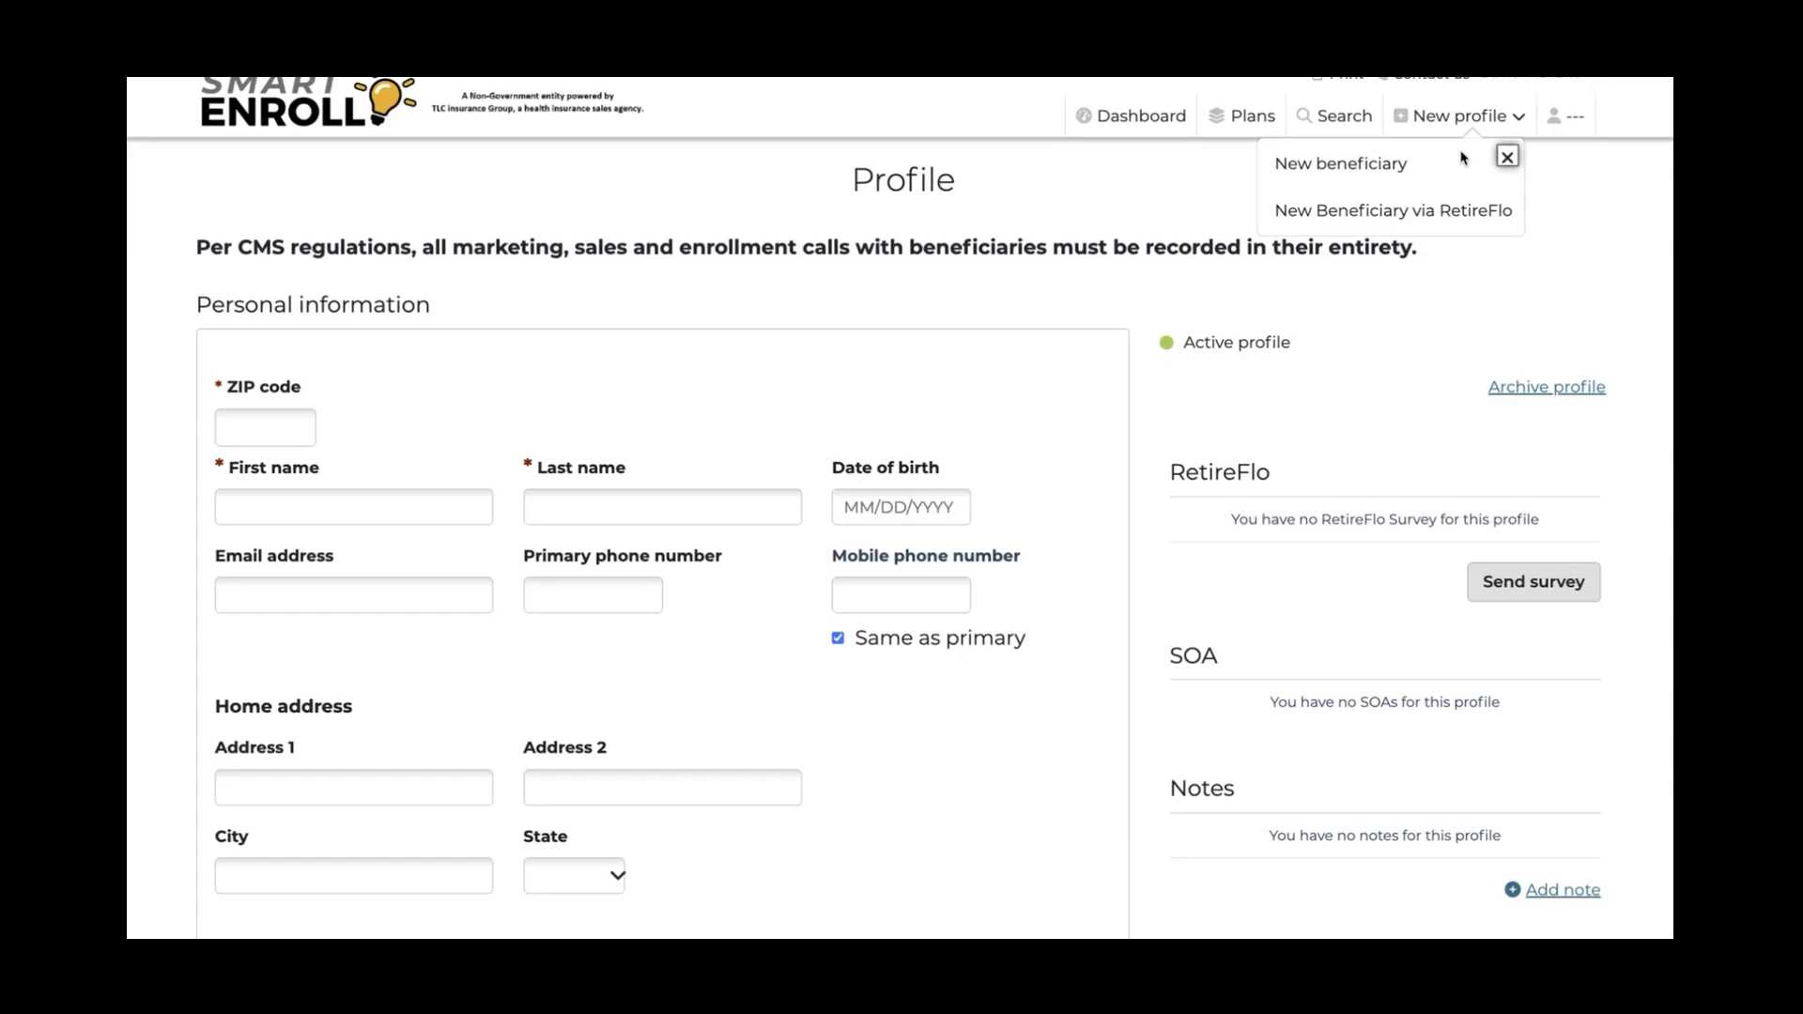
Enter the Mahoning, OH ZIP code, the beneficiary's first and last name, and birth date
scroll(580, 347, down, 2)
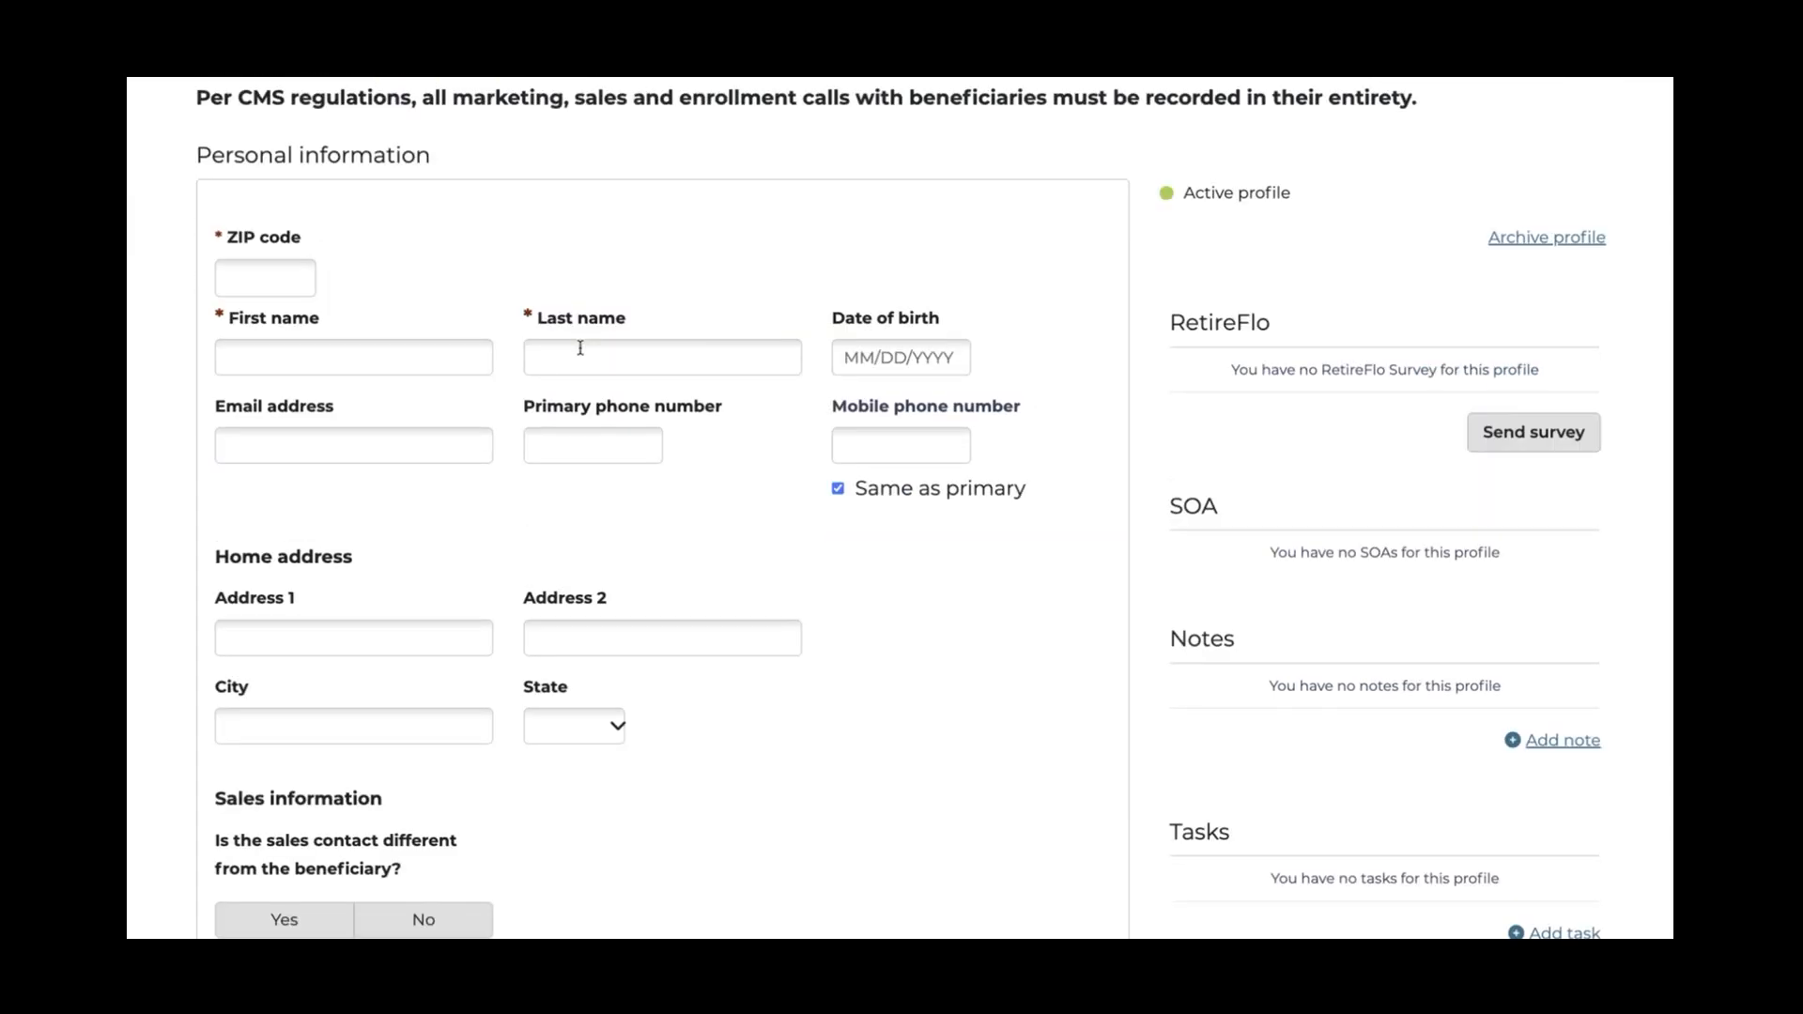
scroll(587, 353, down, 1)
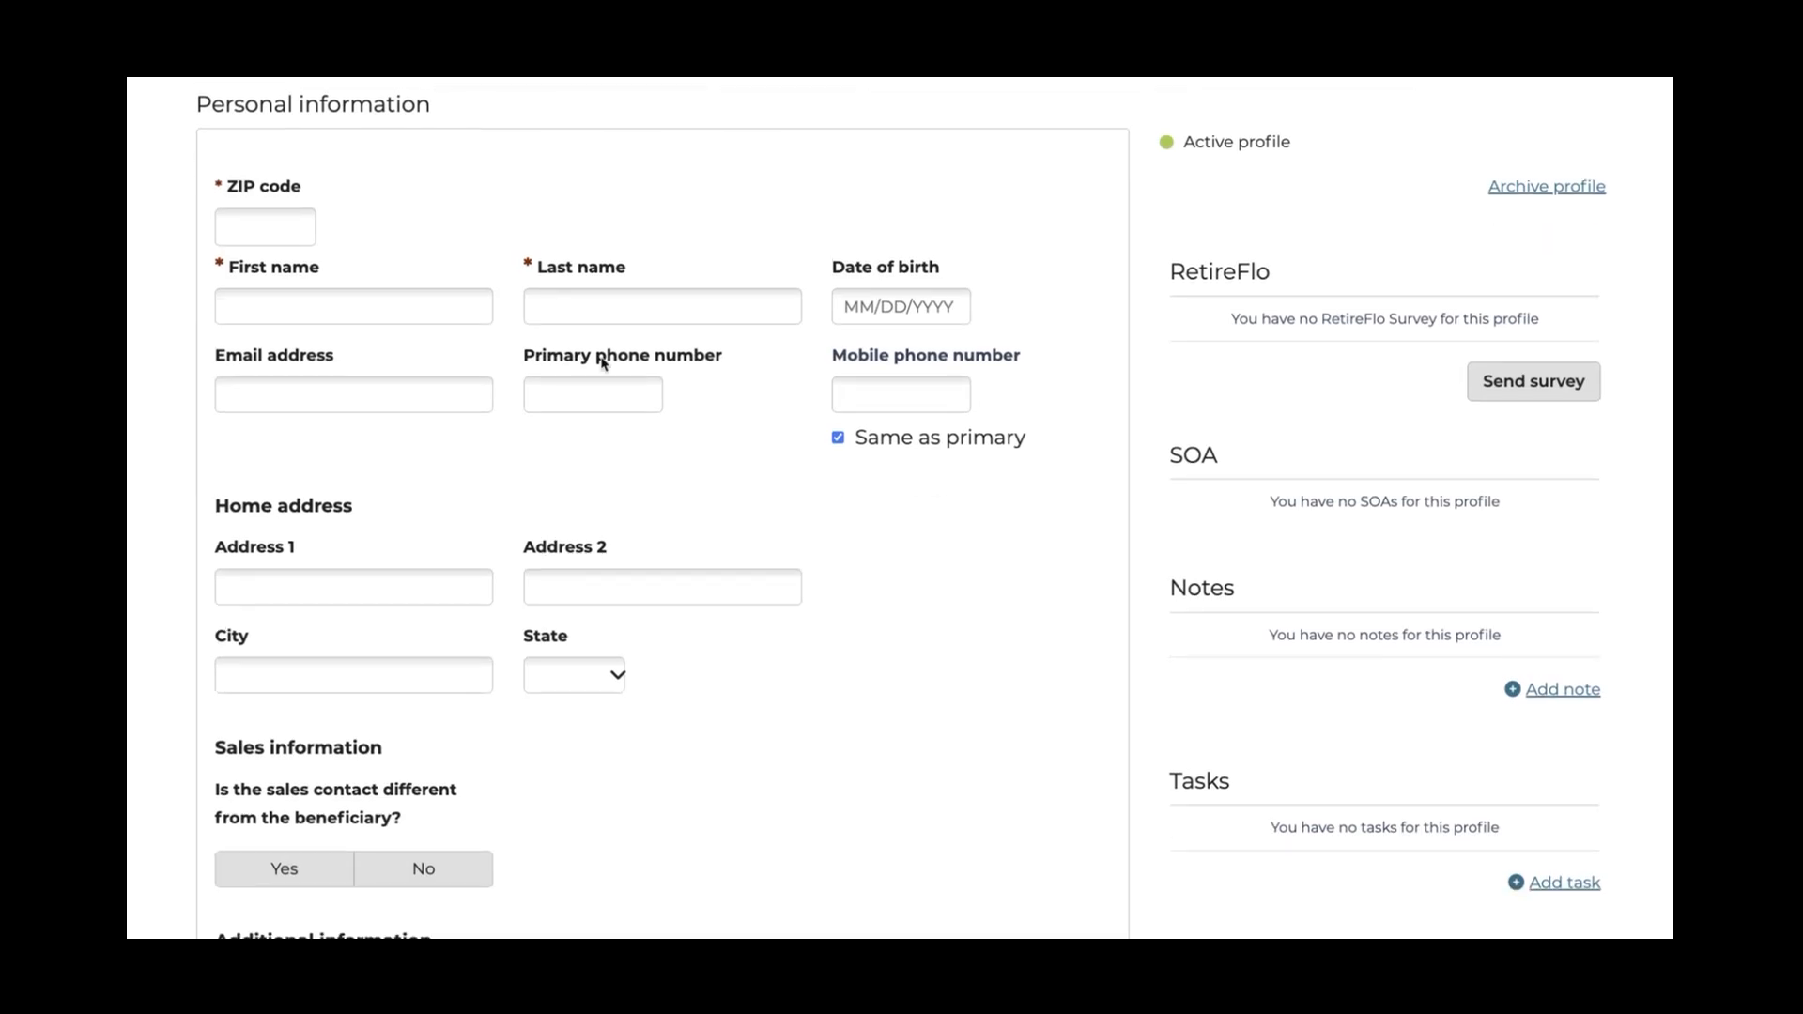
click(291, 227)
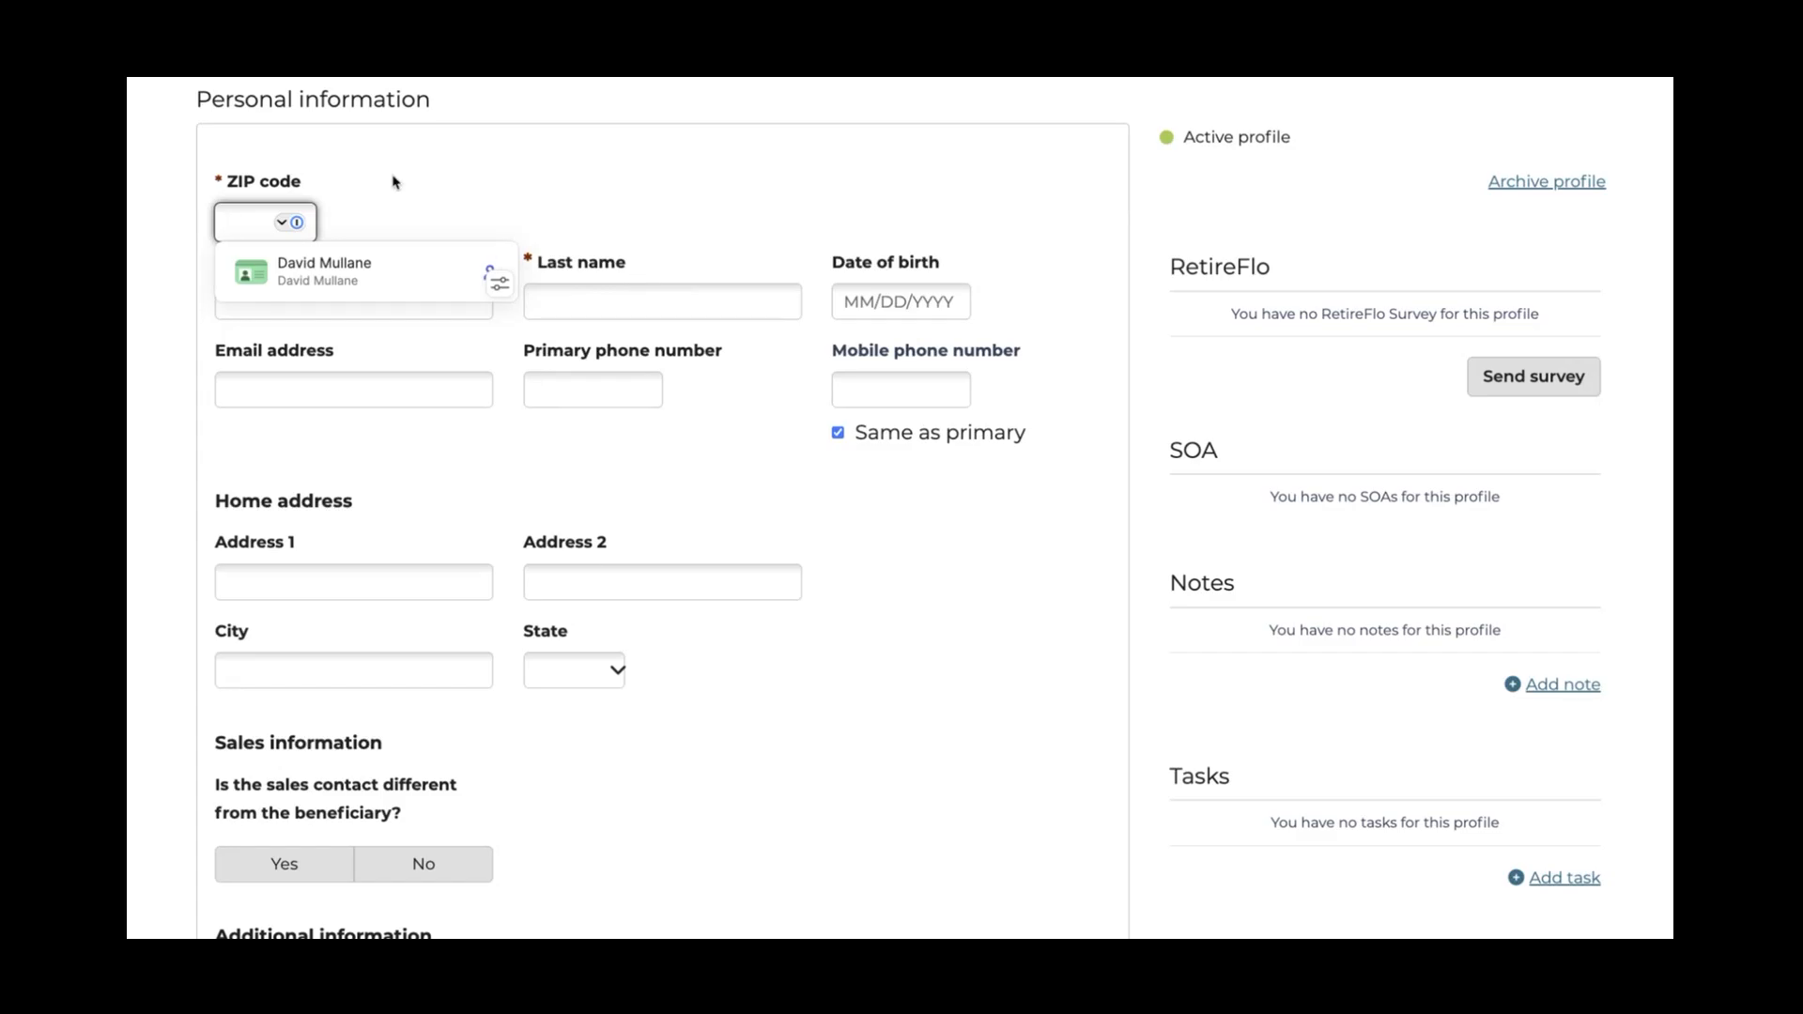
text(44406)
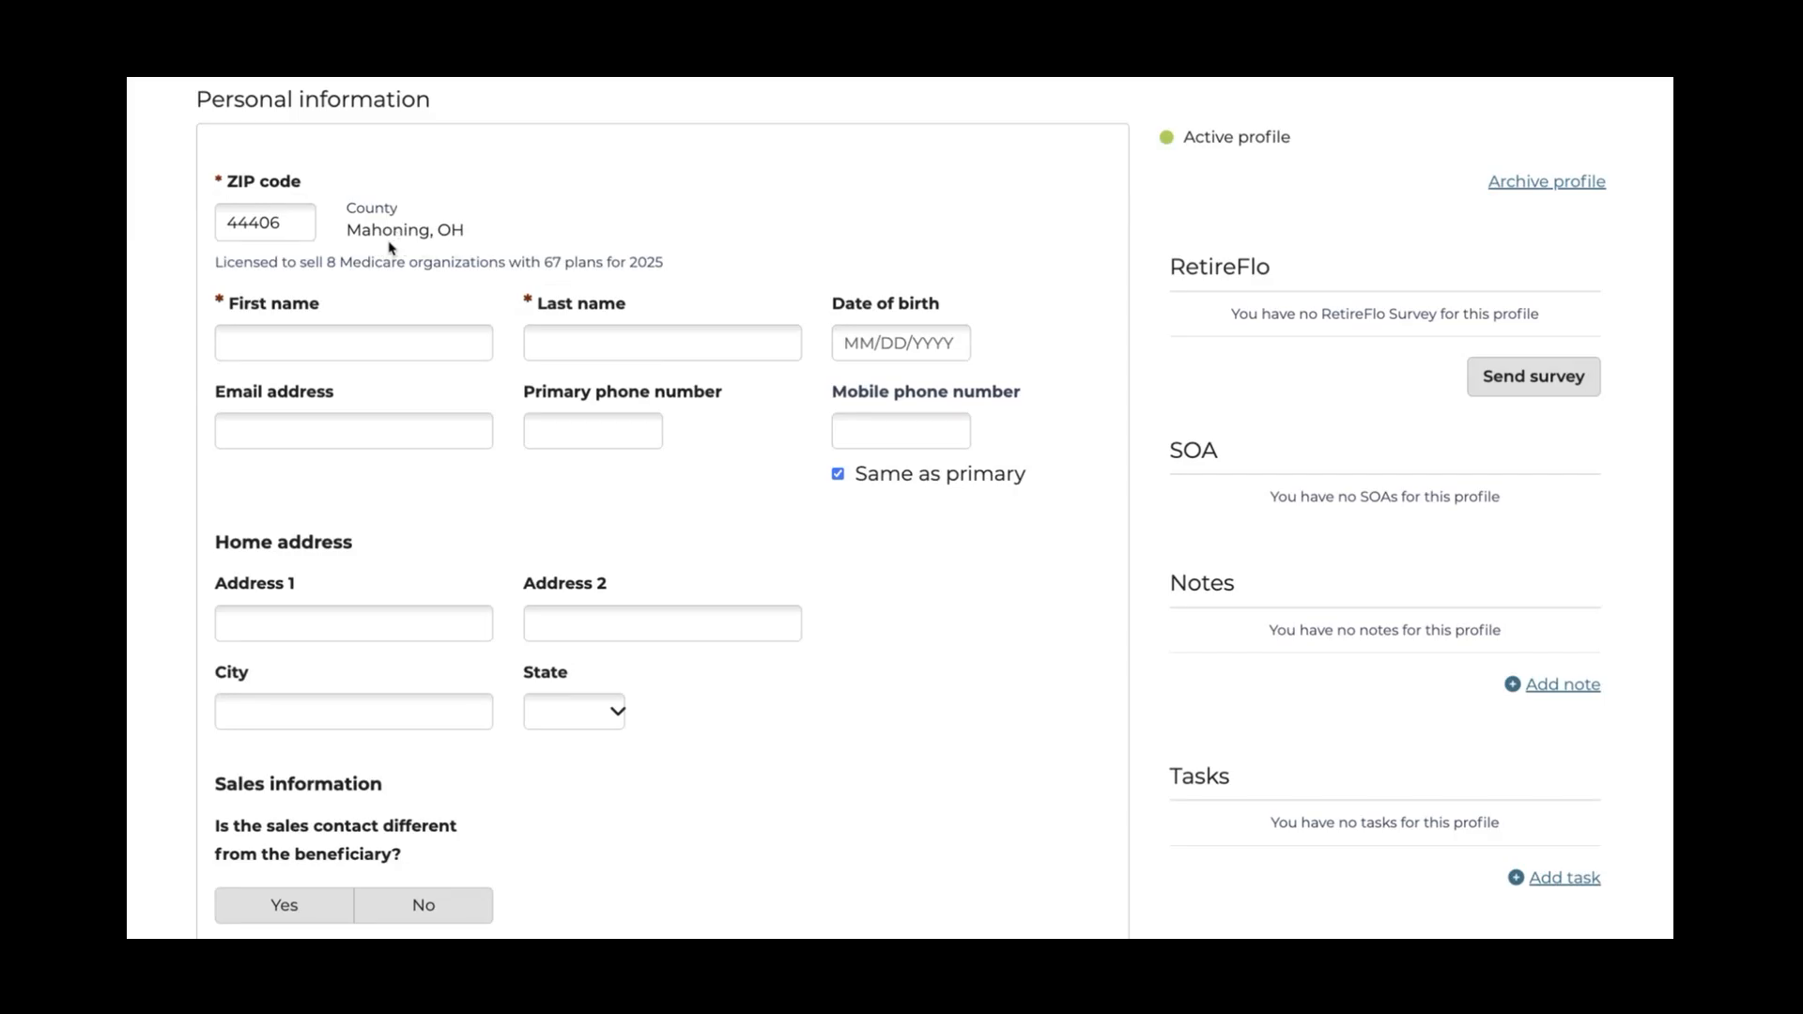
click(363, 341)
key(Tab)
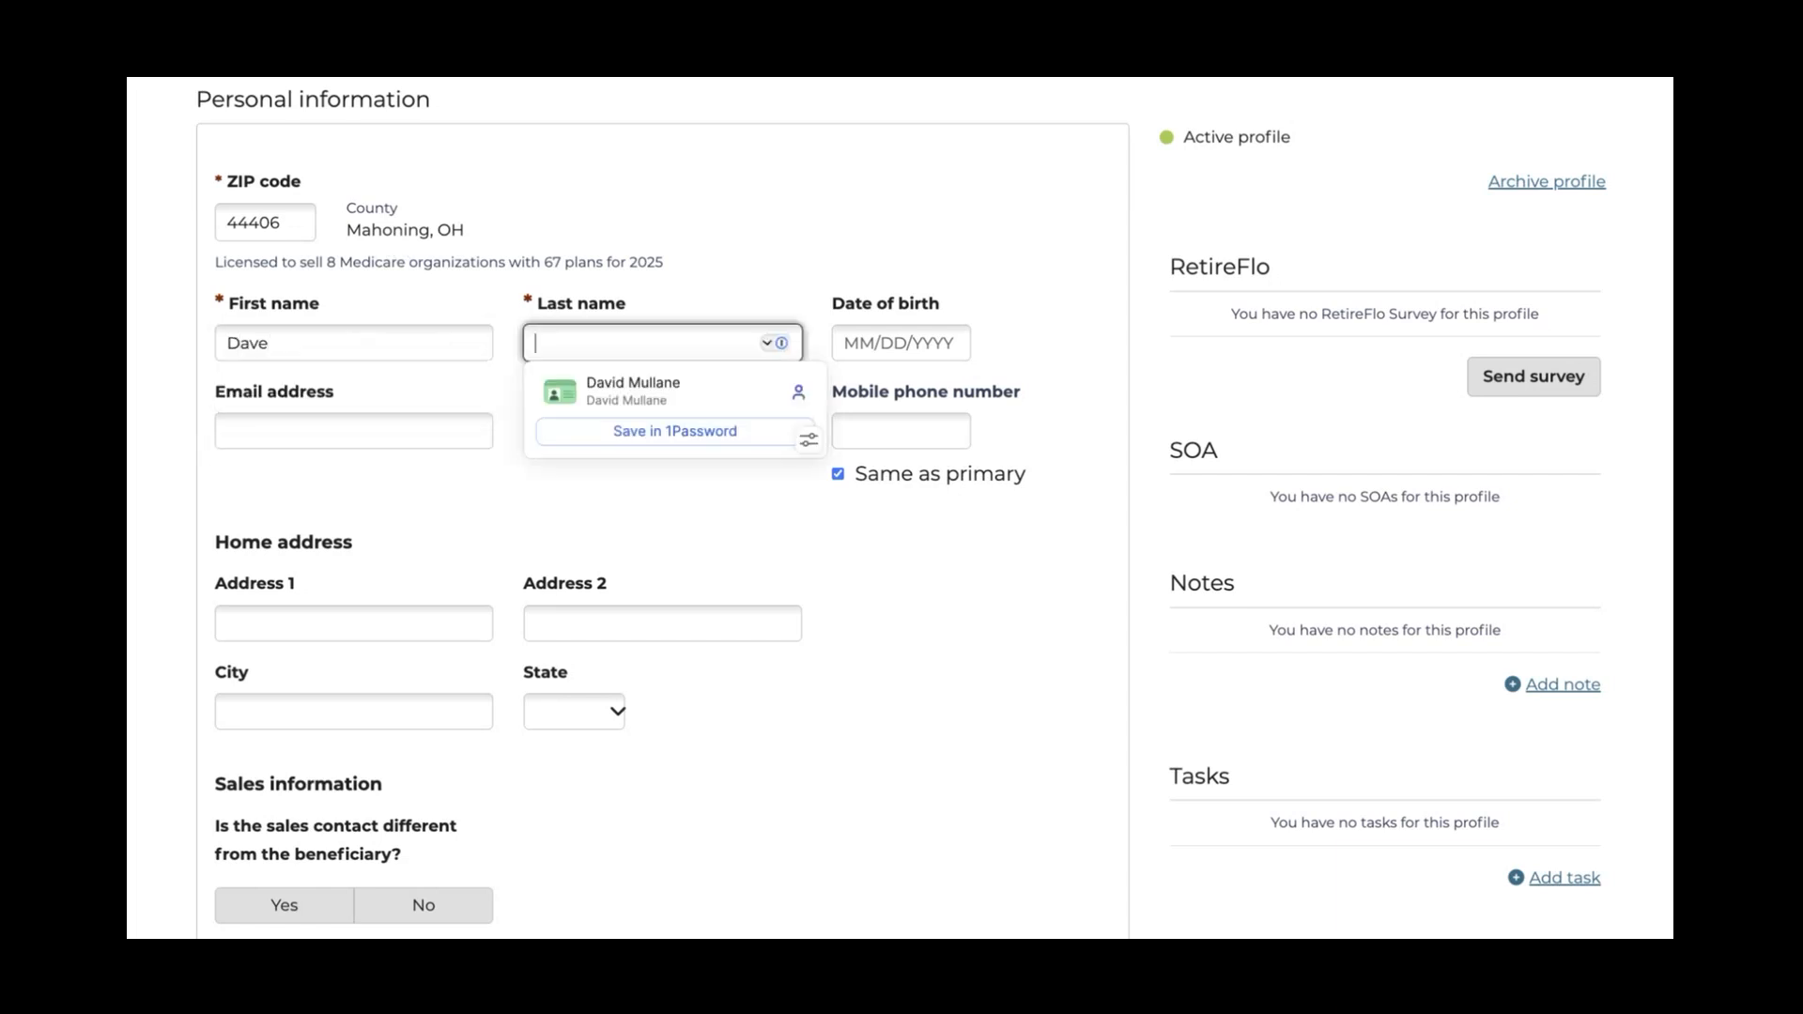
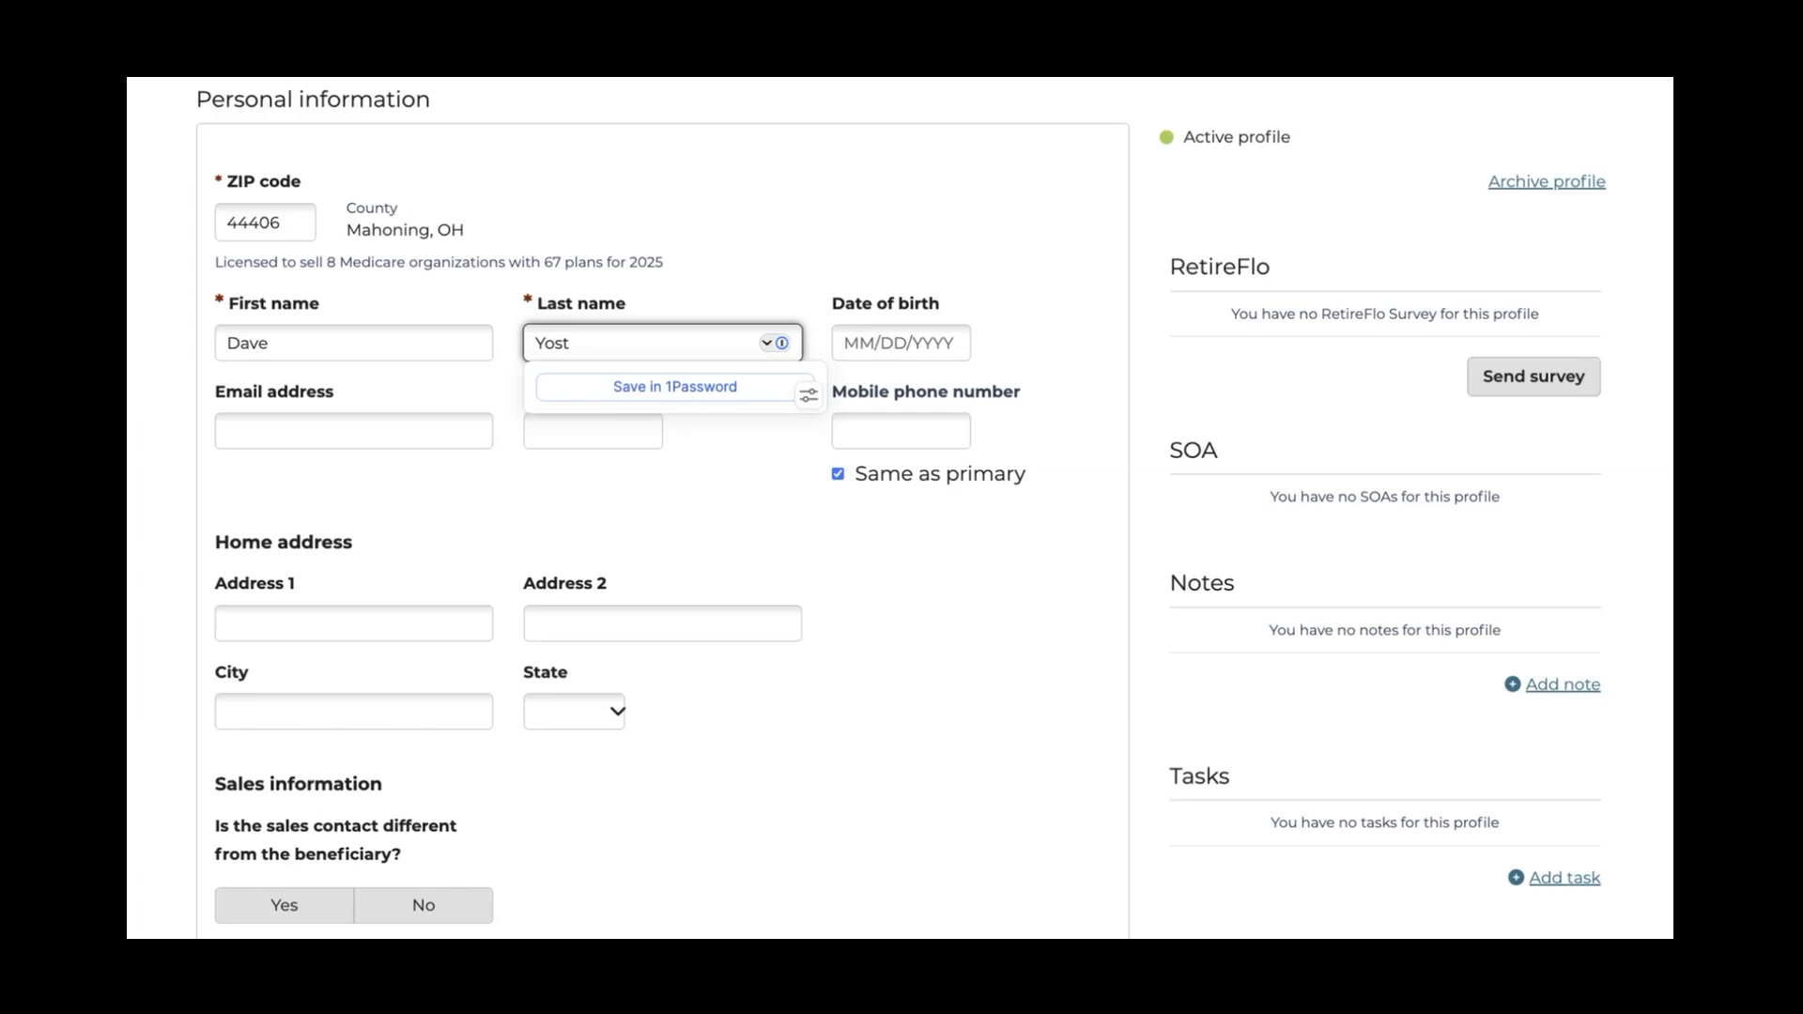
click(864, 341)
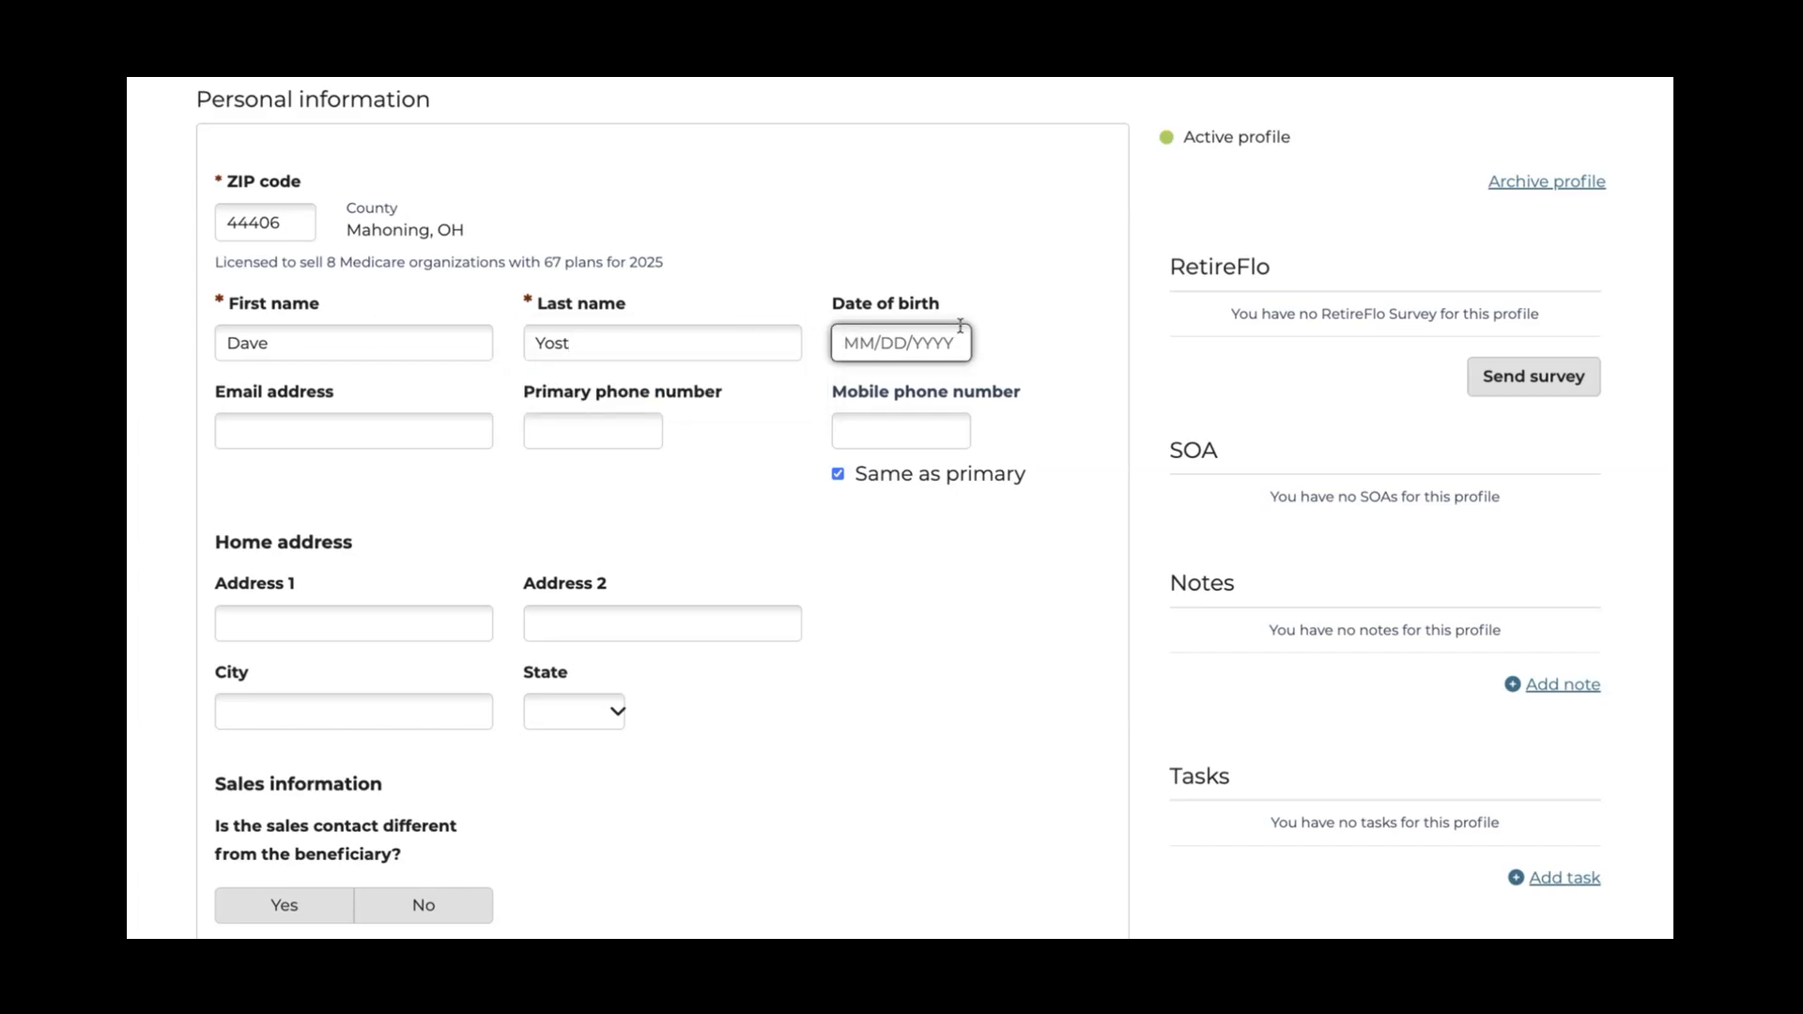
Fill in the beneficiary's e-mail from the saved autofill and enter the primary phone number
click(658, 437)
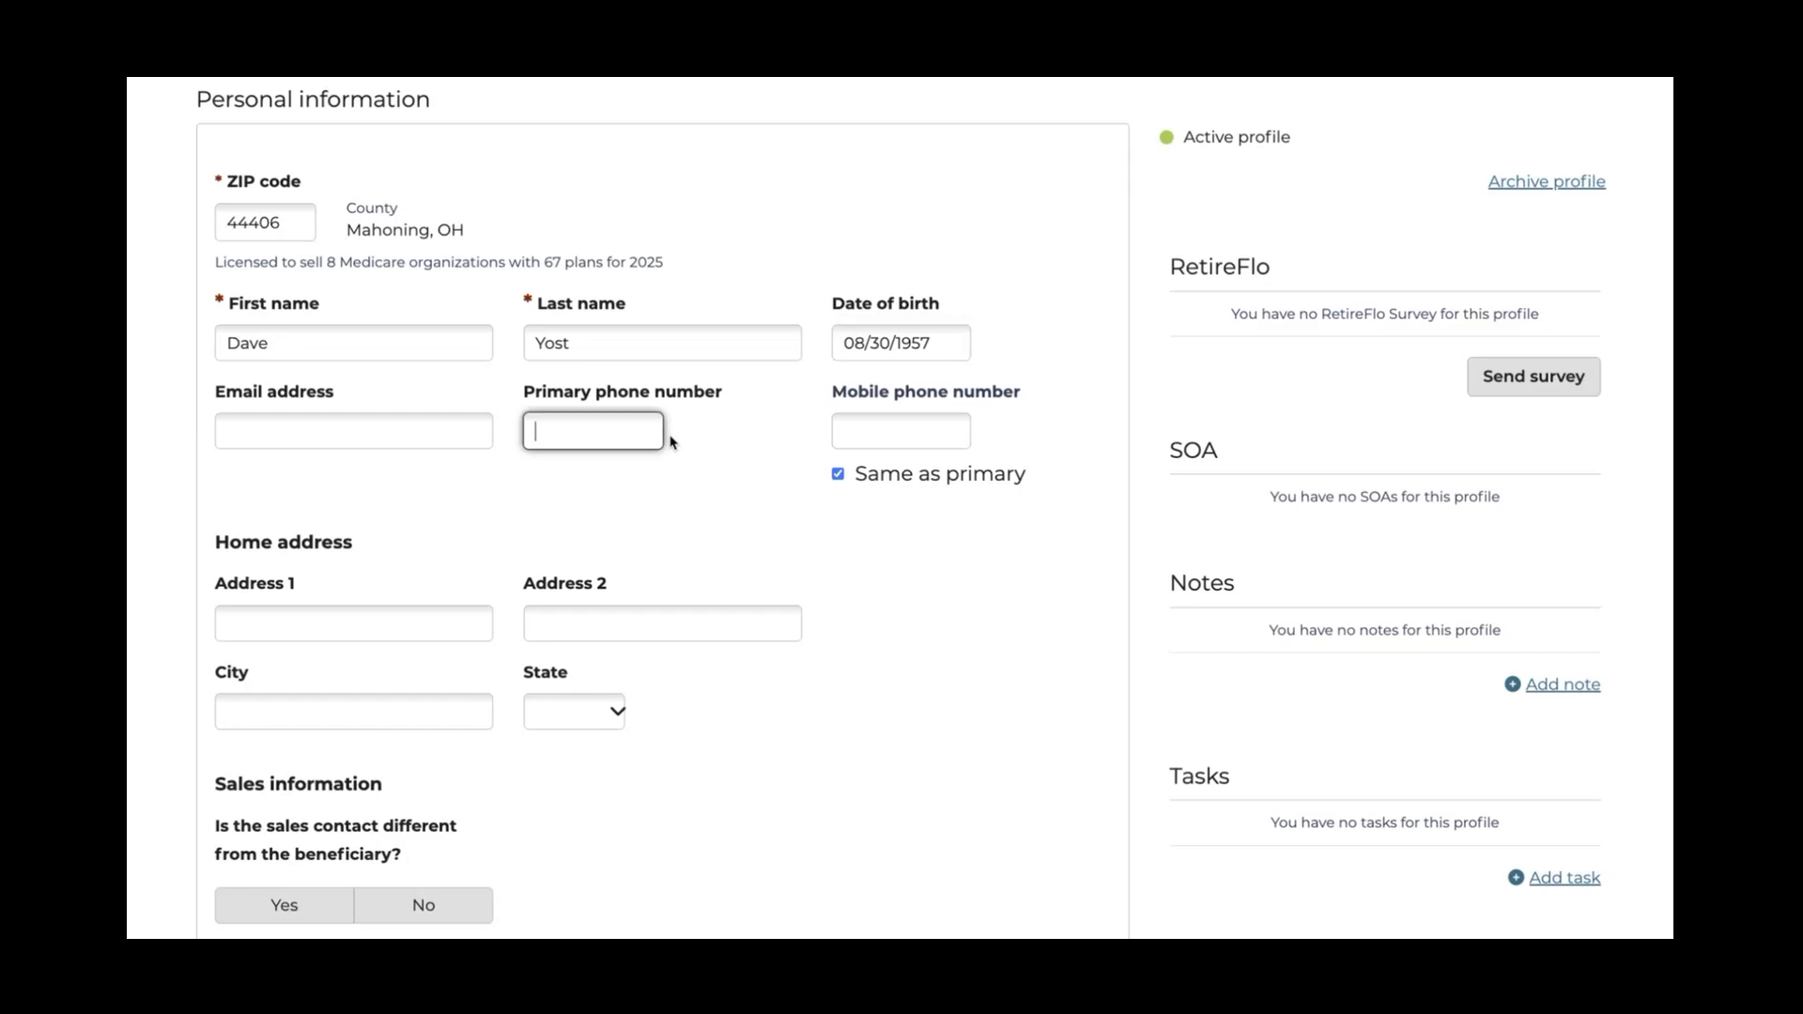
click(347, 441)
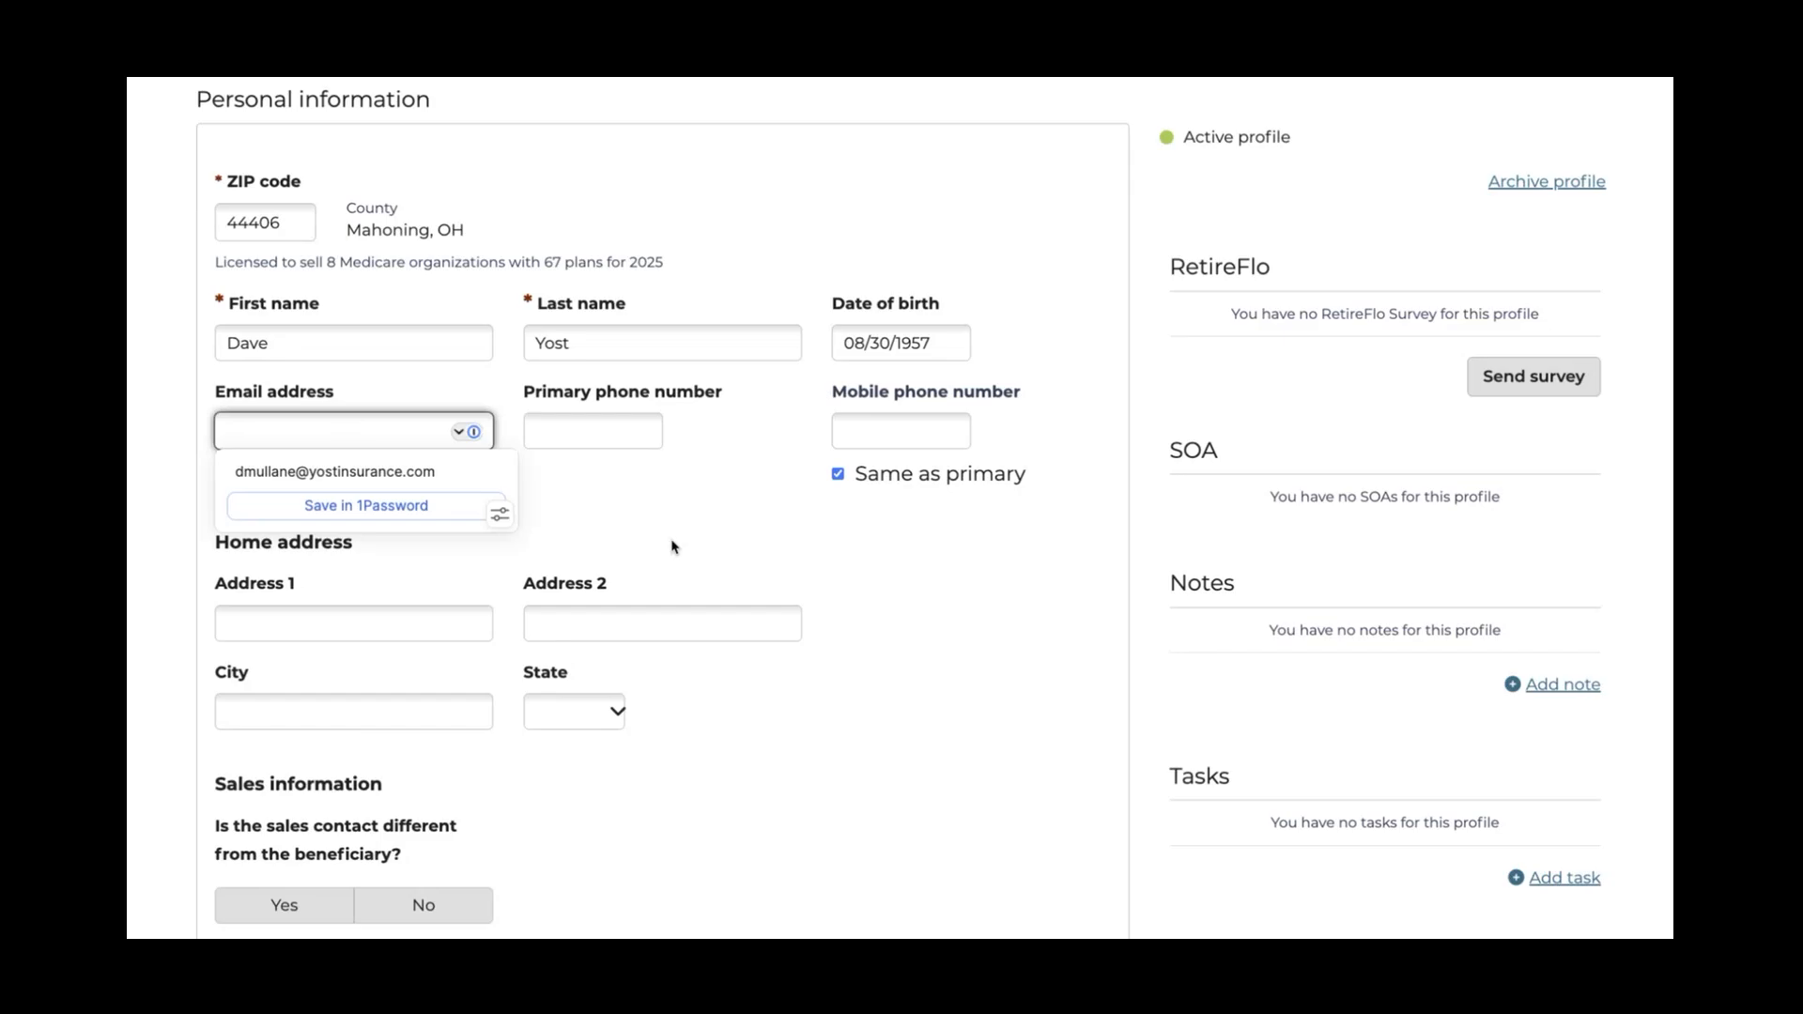
click(696, 542)
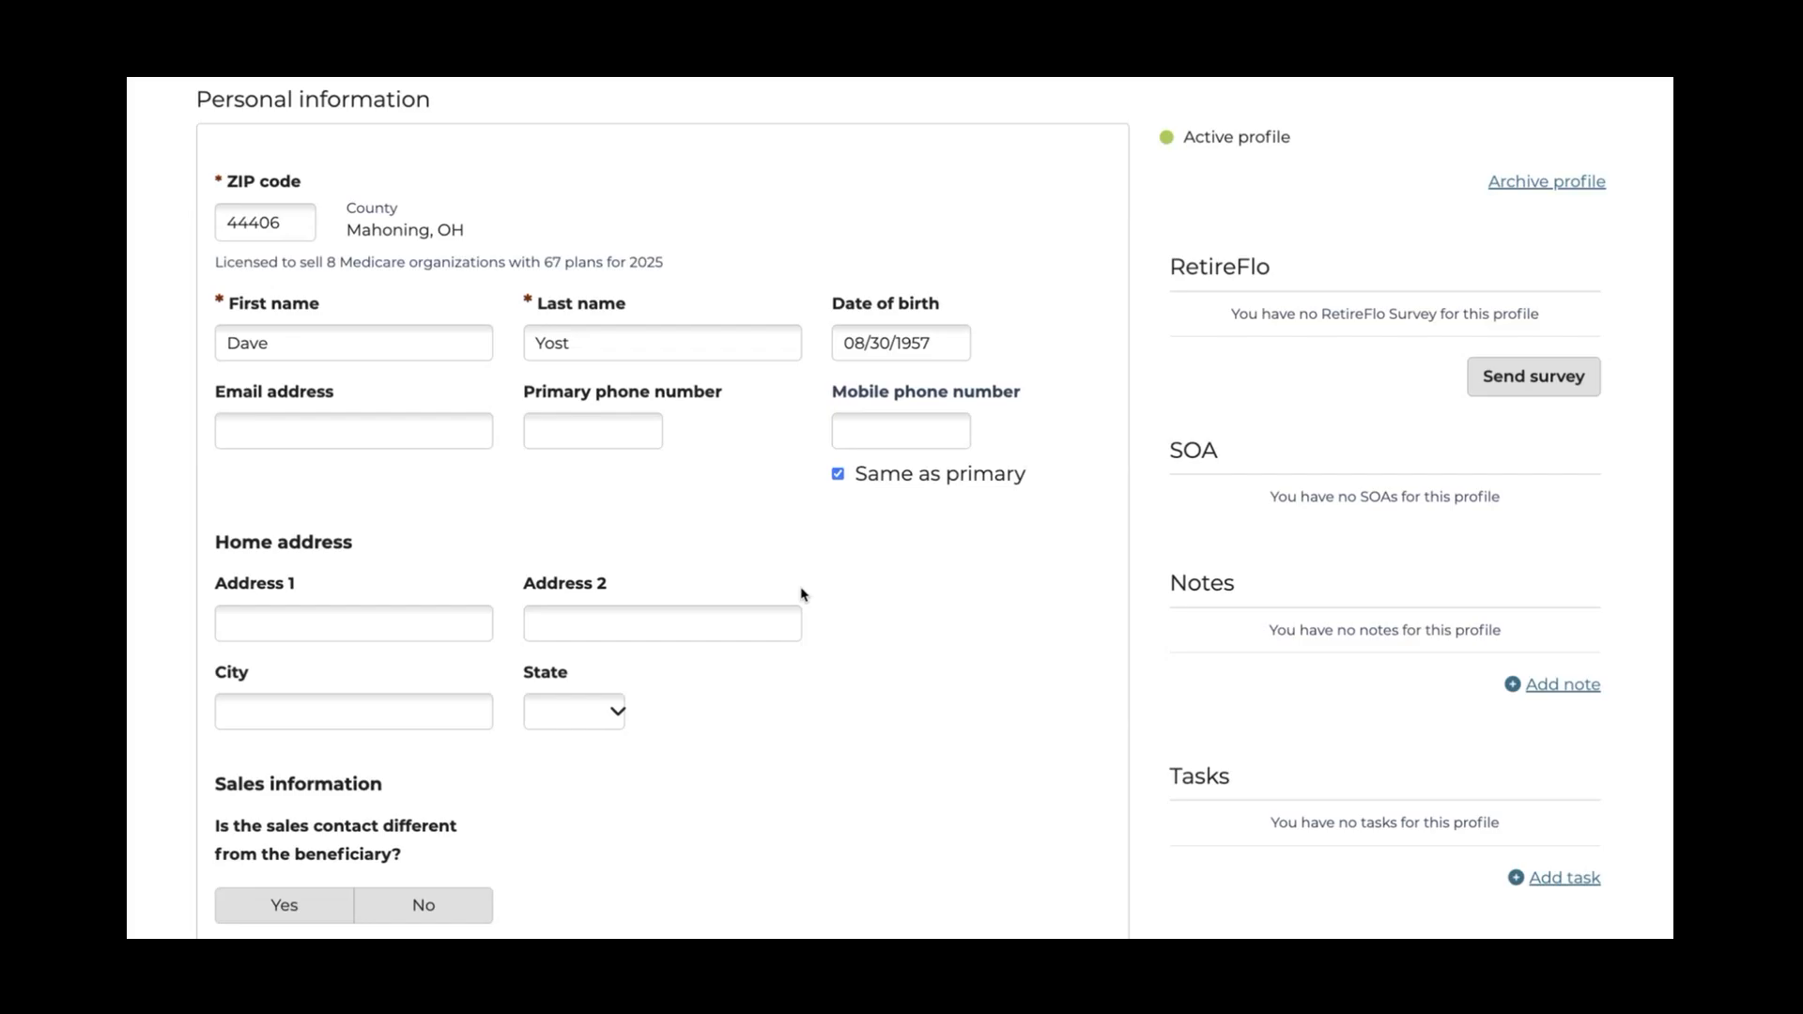
click(305, 419)
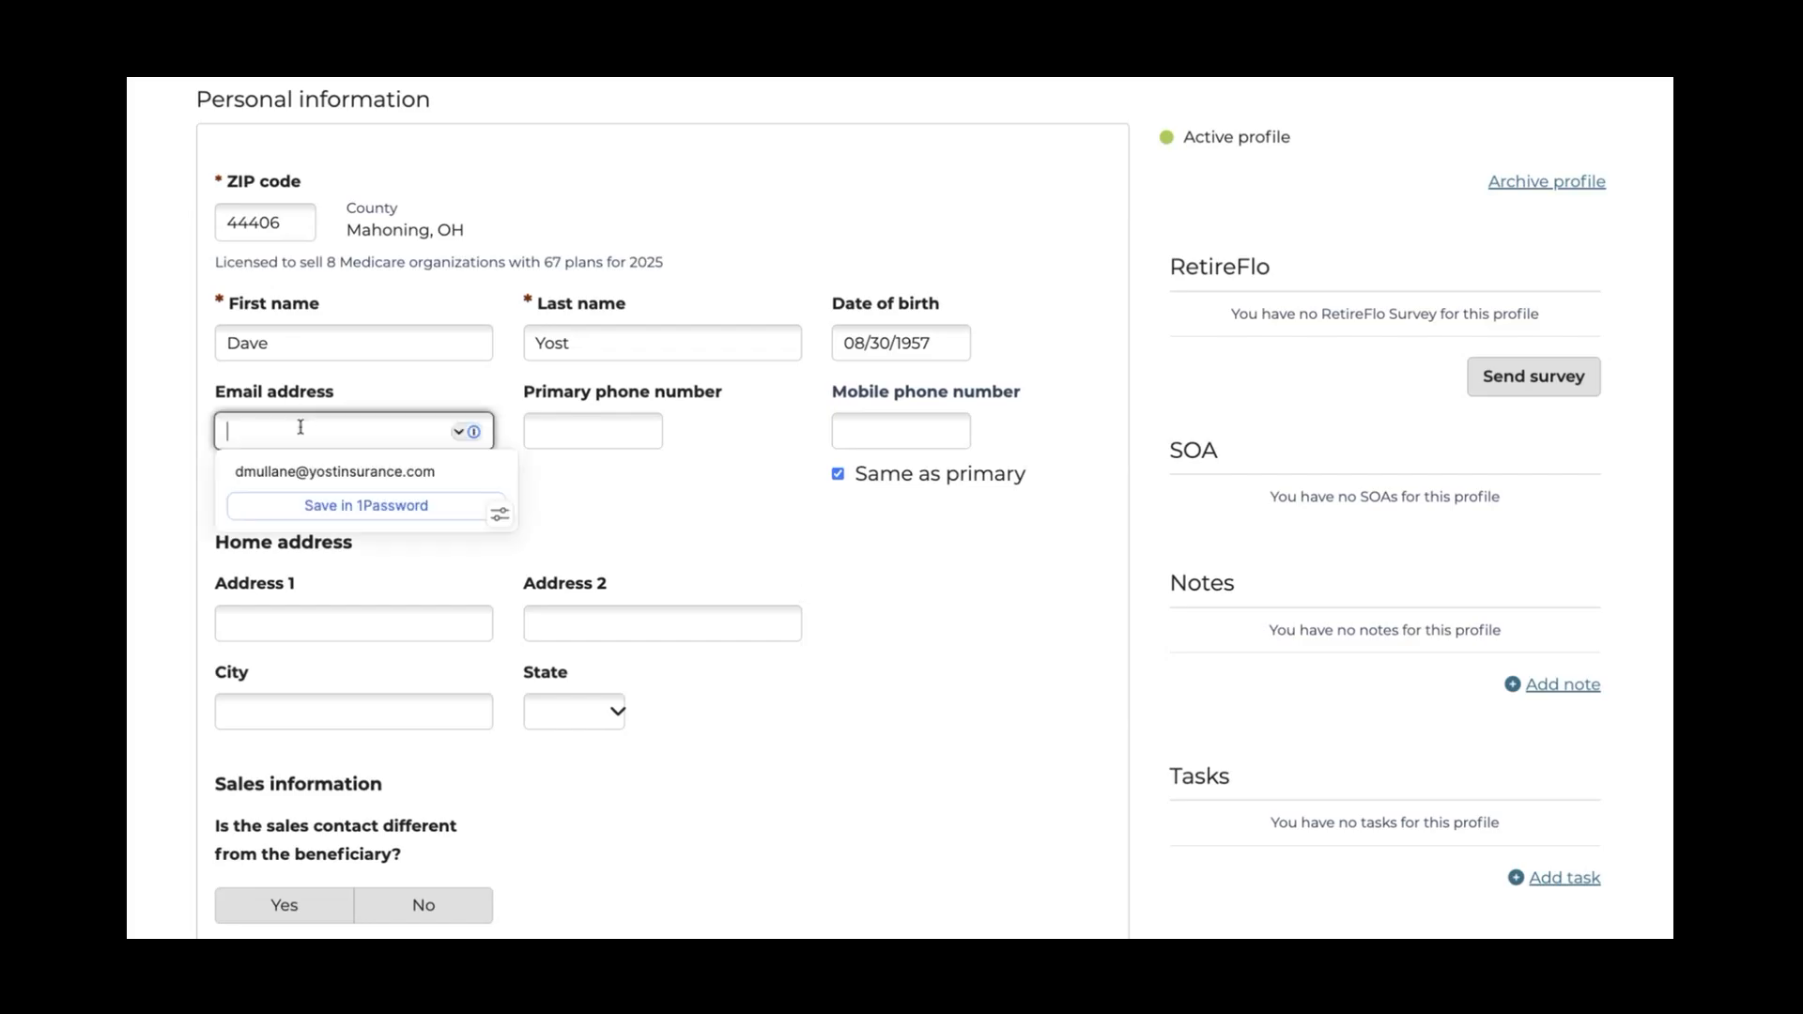
click(324, 474)
click(554, 422)
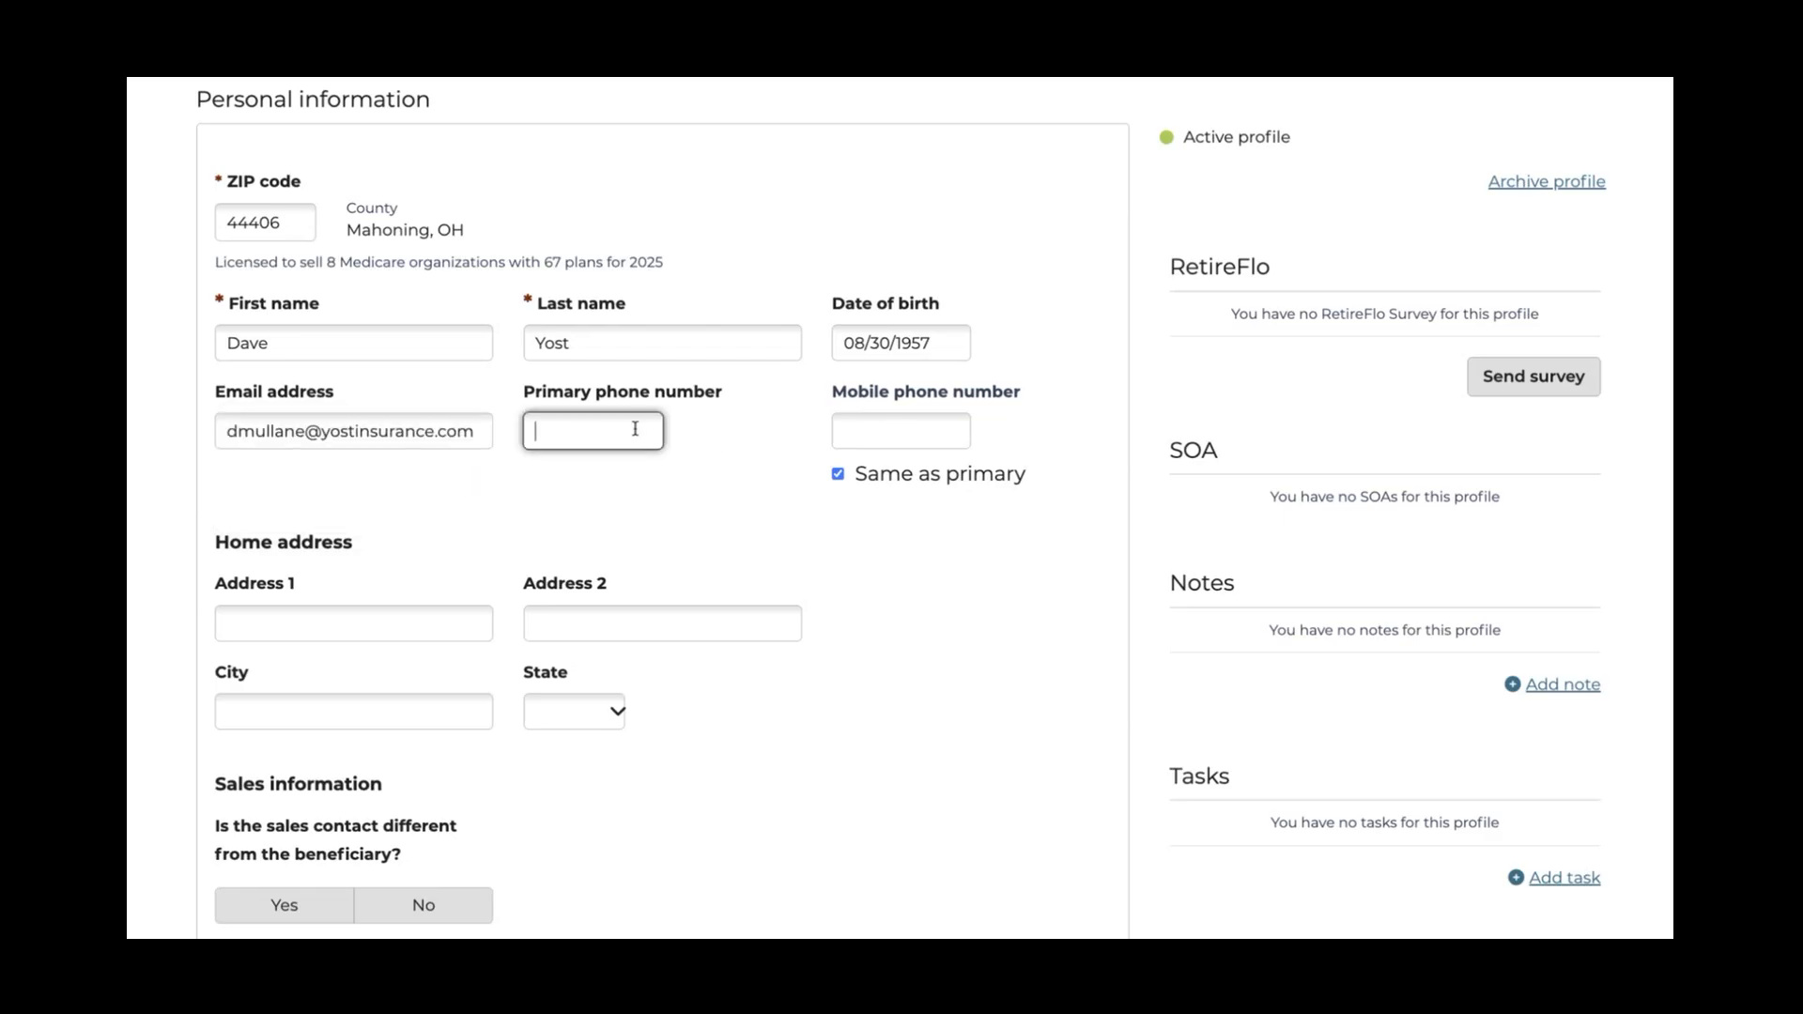
click(660, 469)
Make the browser full screen and enter the beneficiary's street address and city
scroll(746, 544, down, 1)
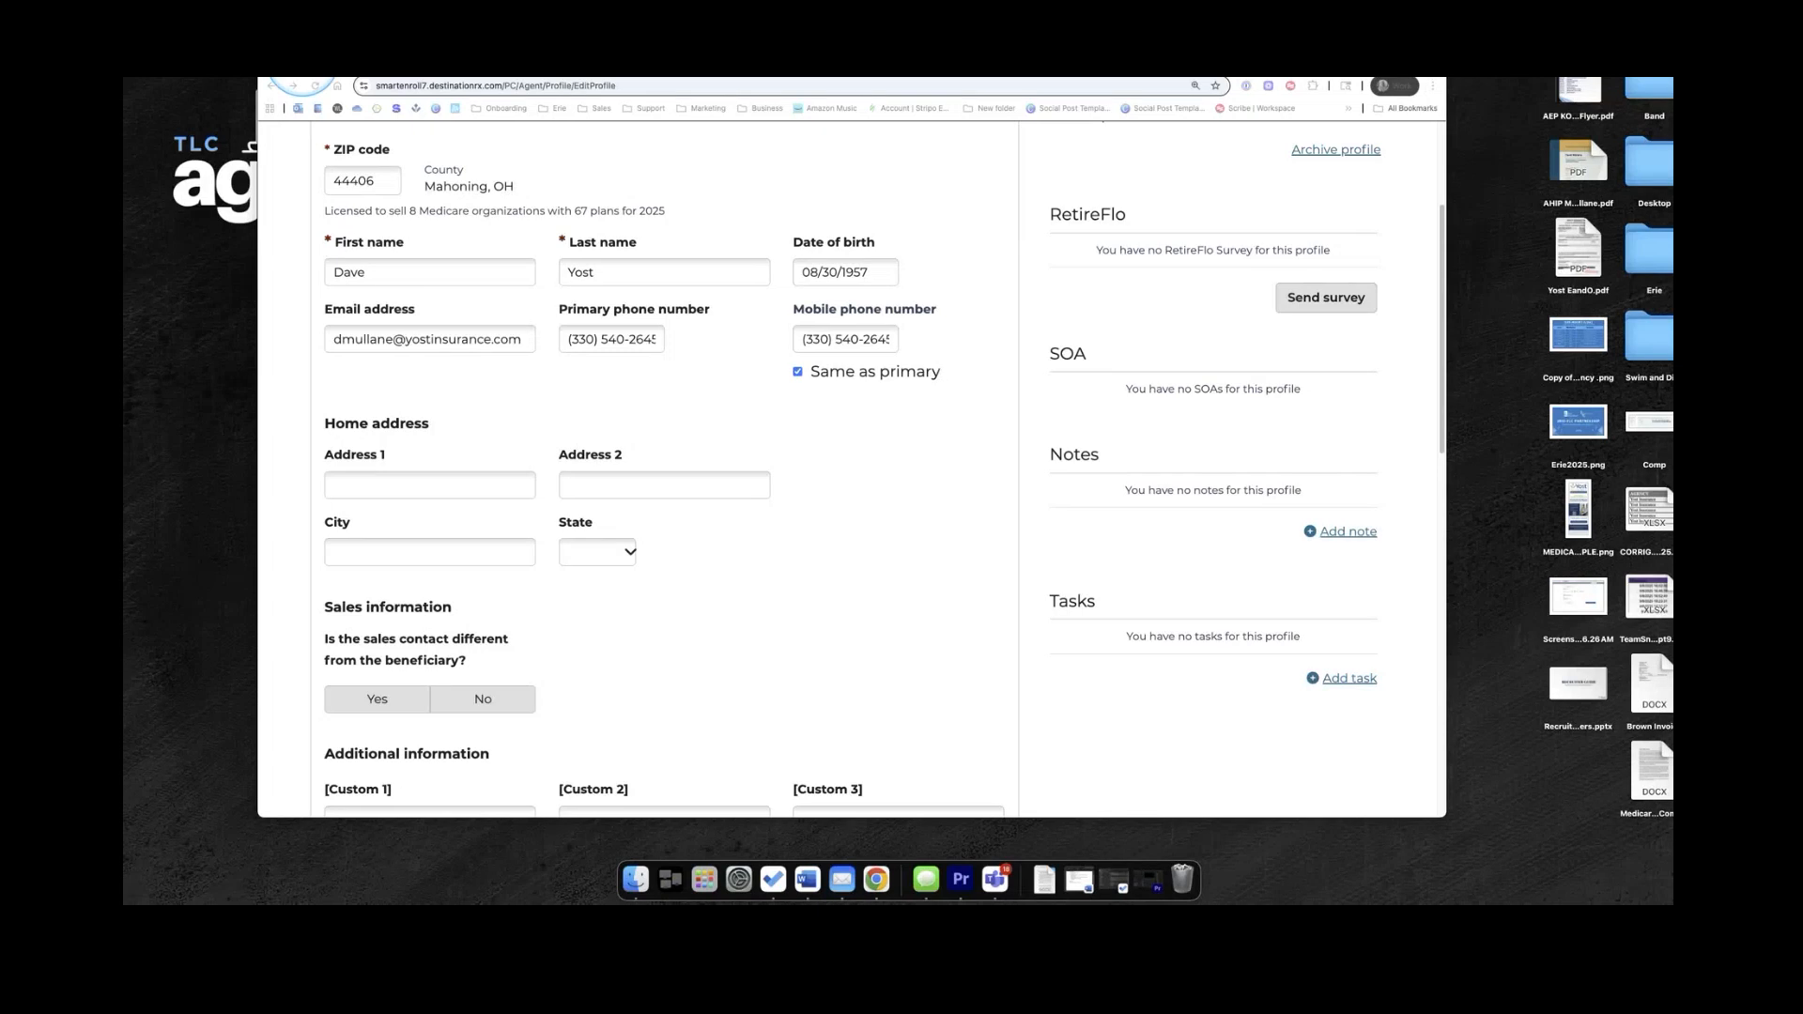
click(304, 63)
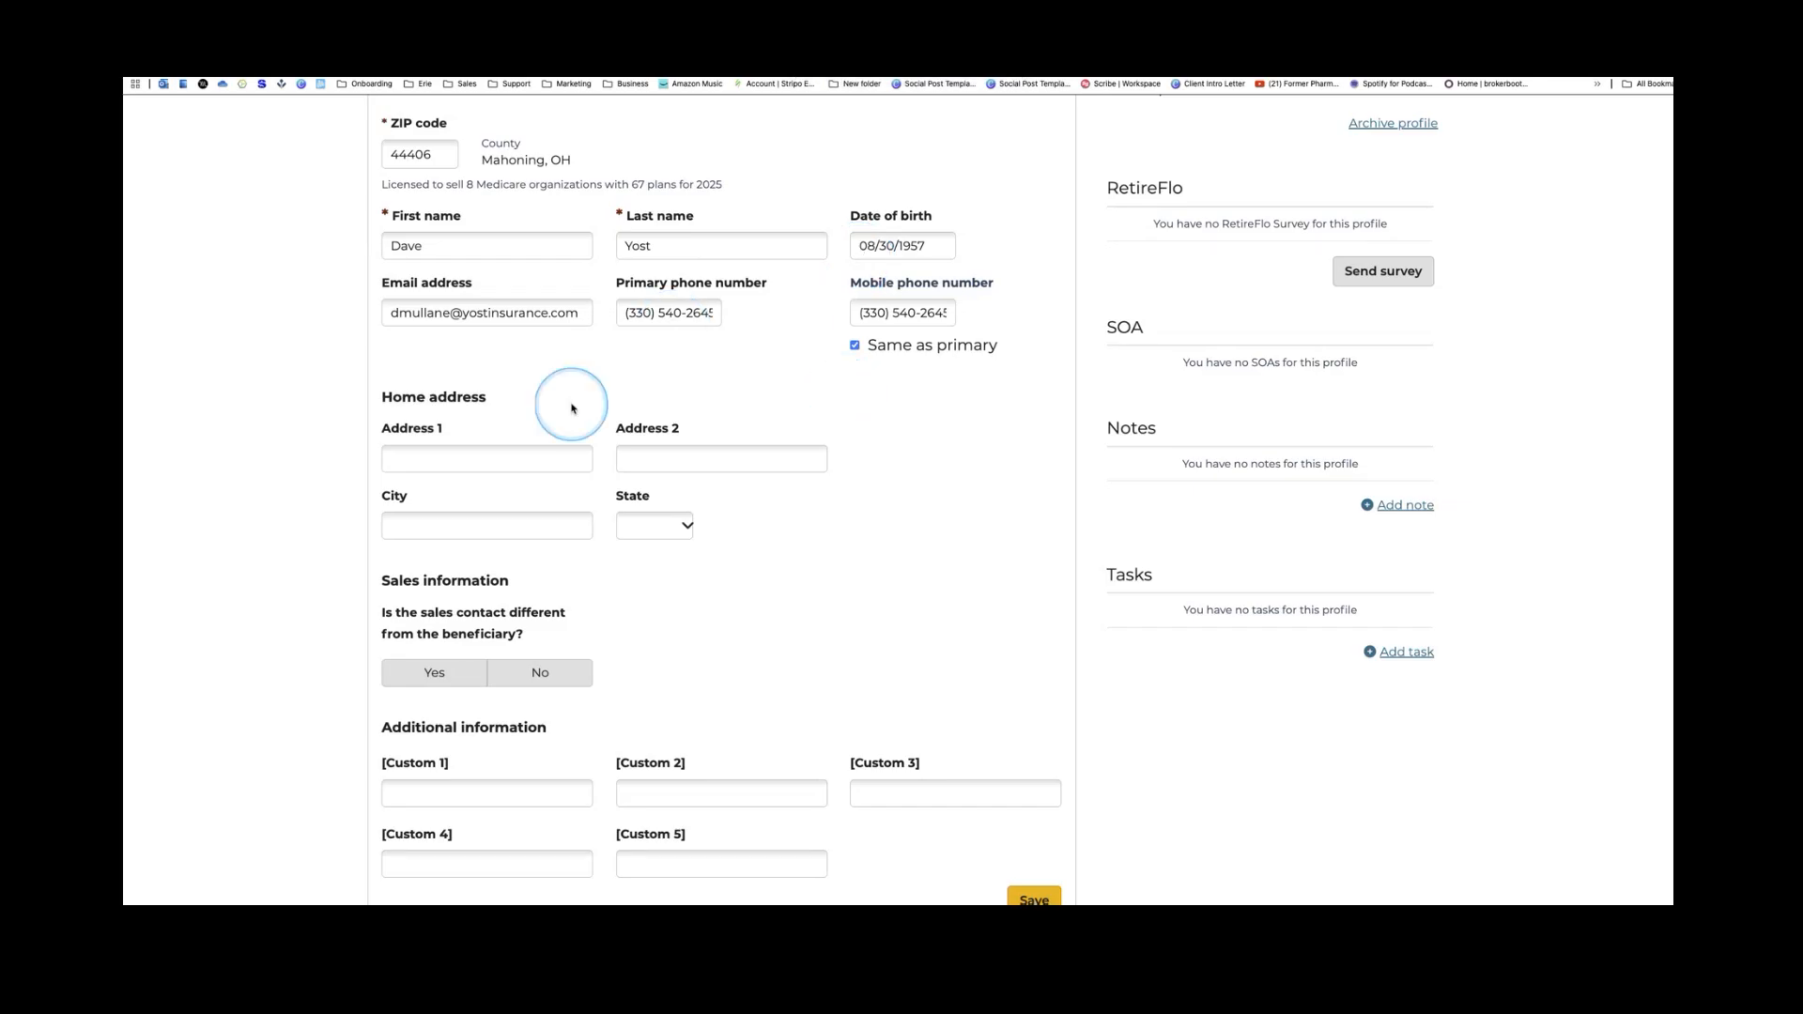
scroll(488, 385, down, 1)
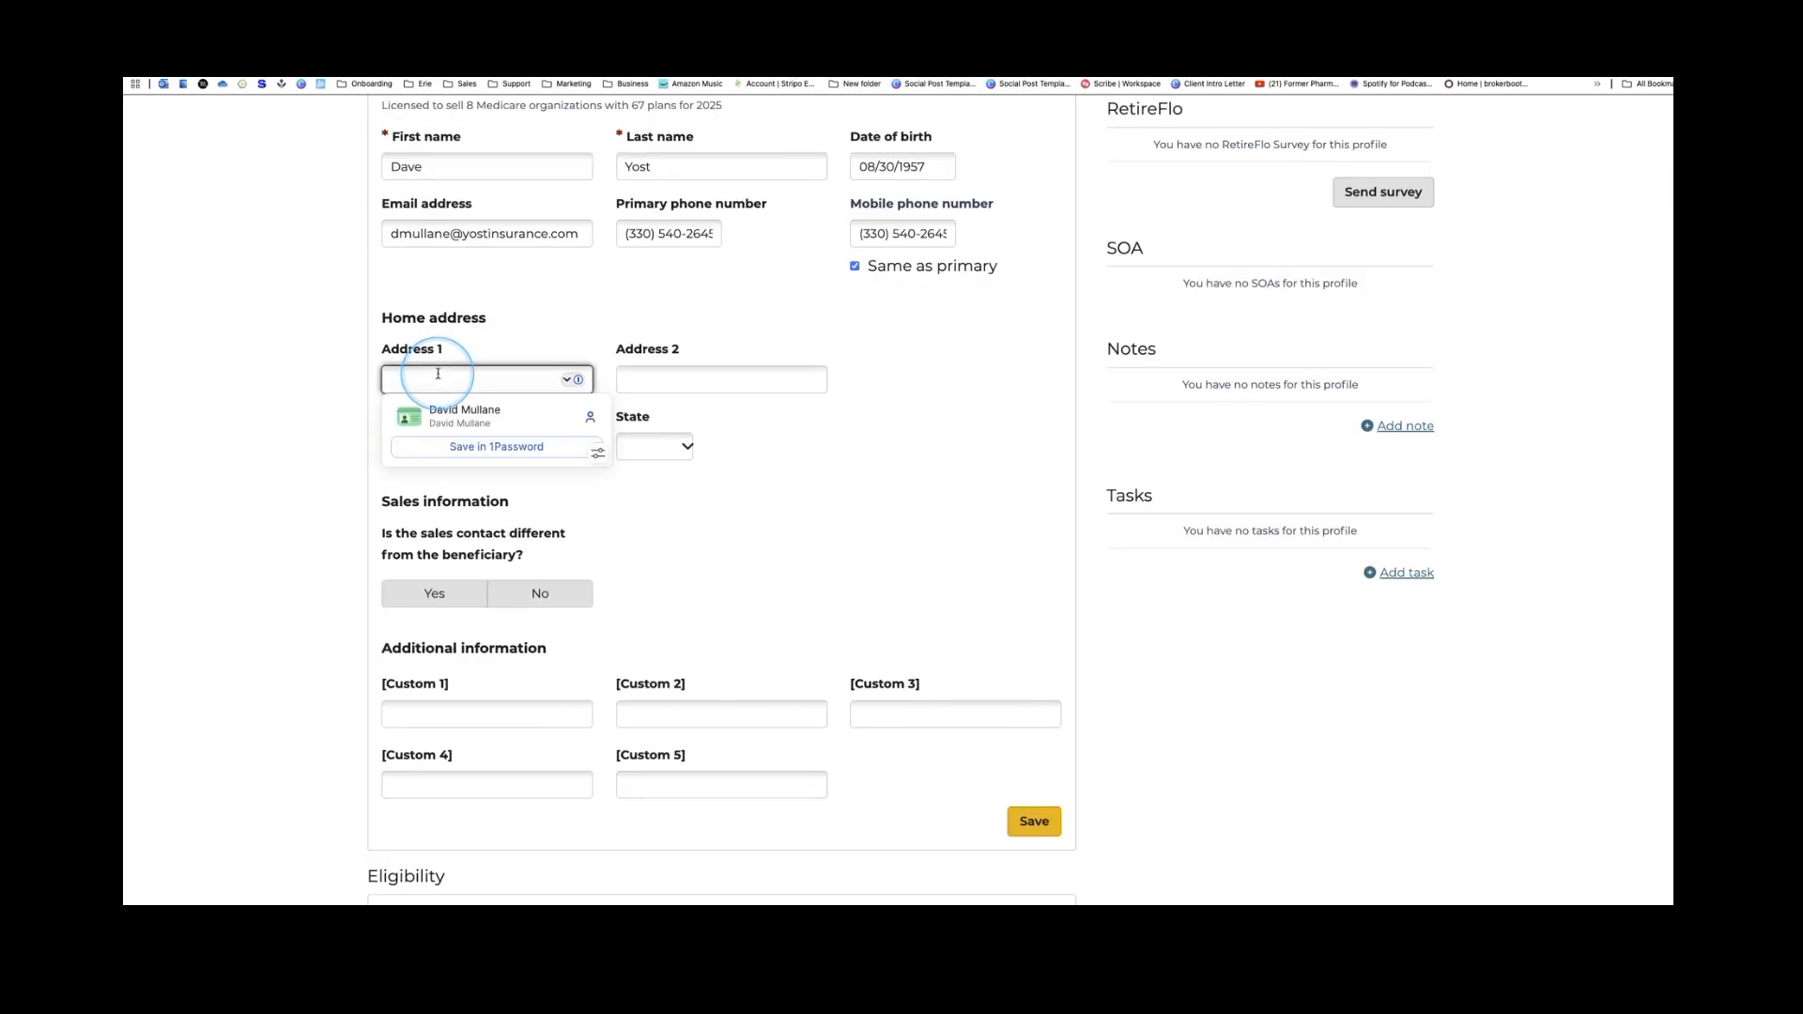
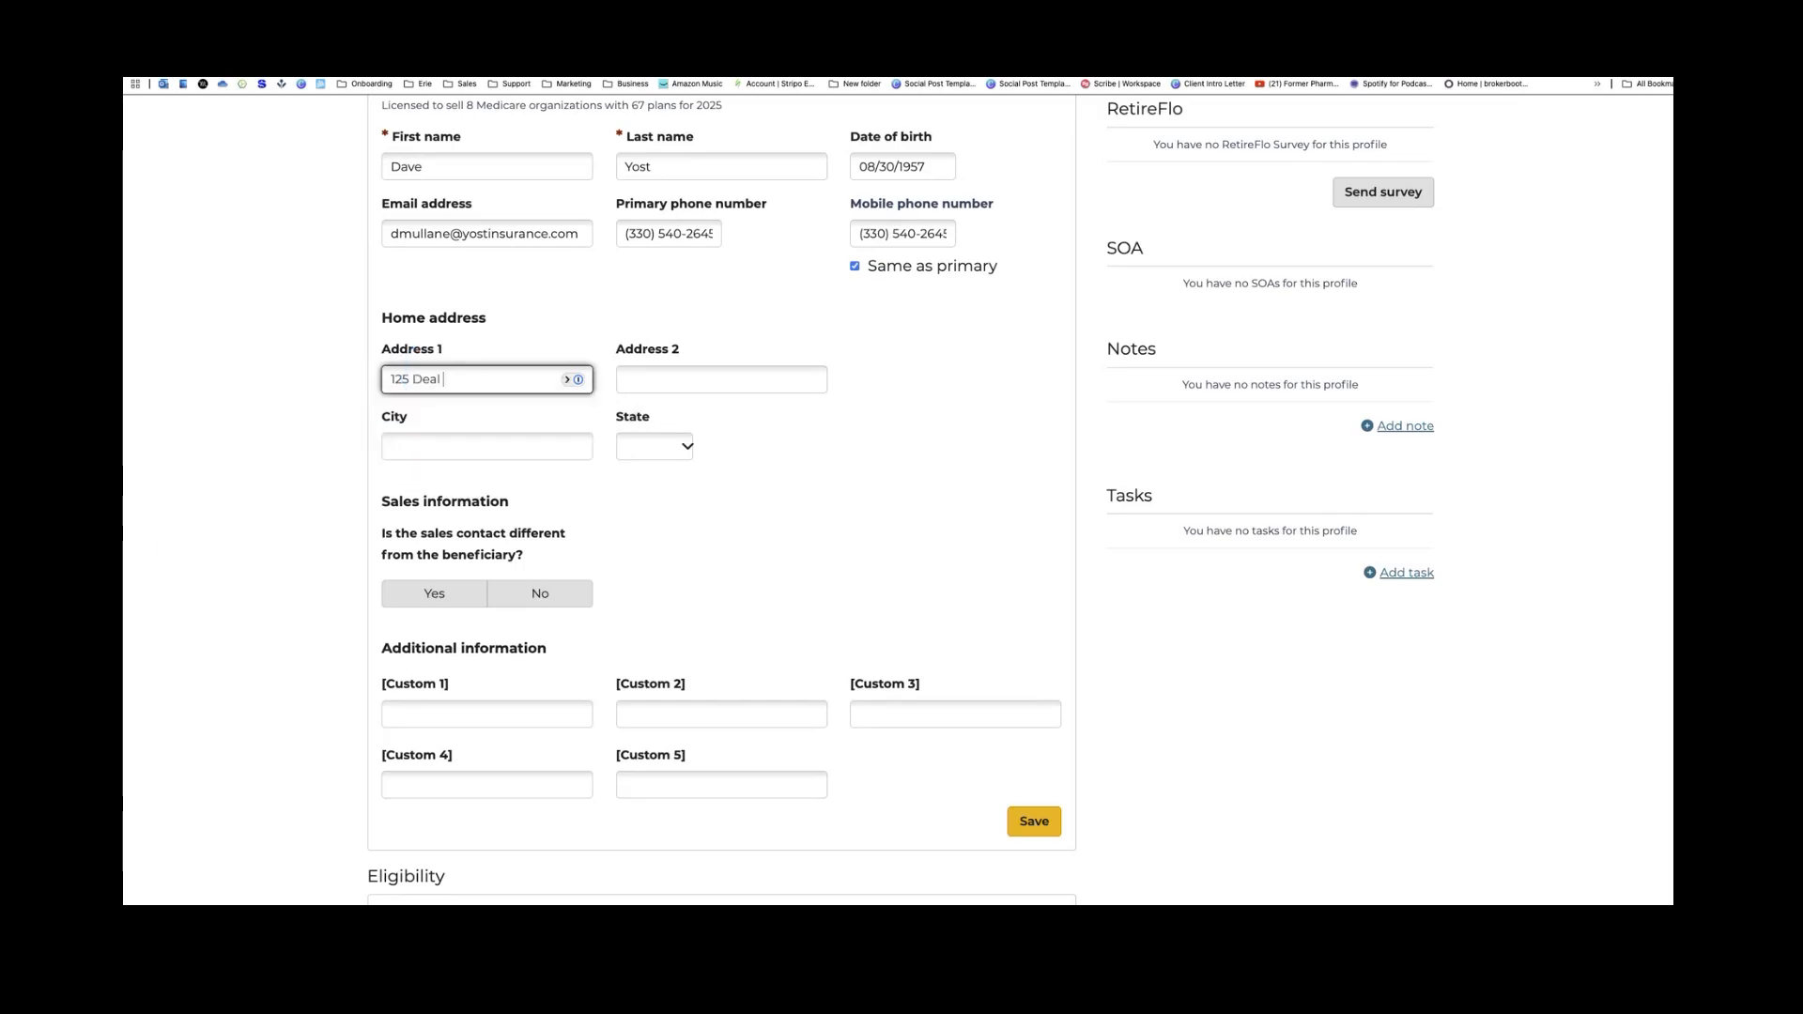
click(422, 446)
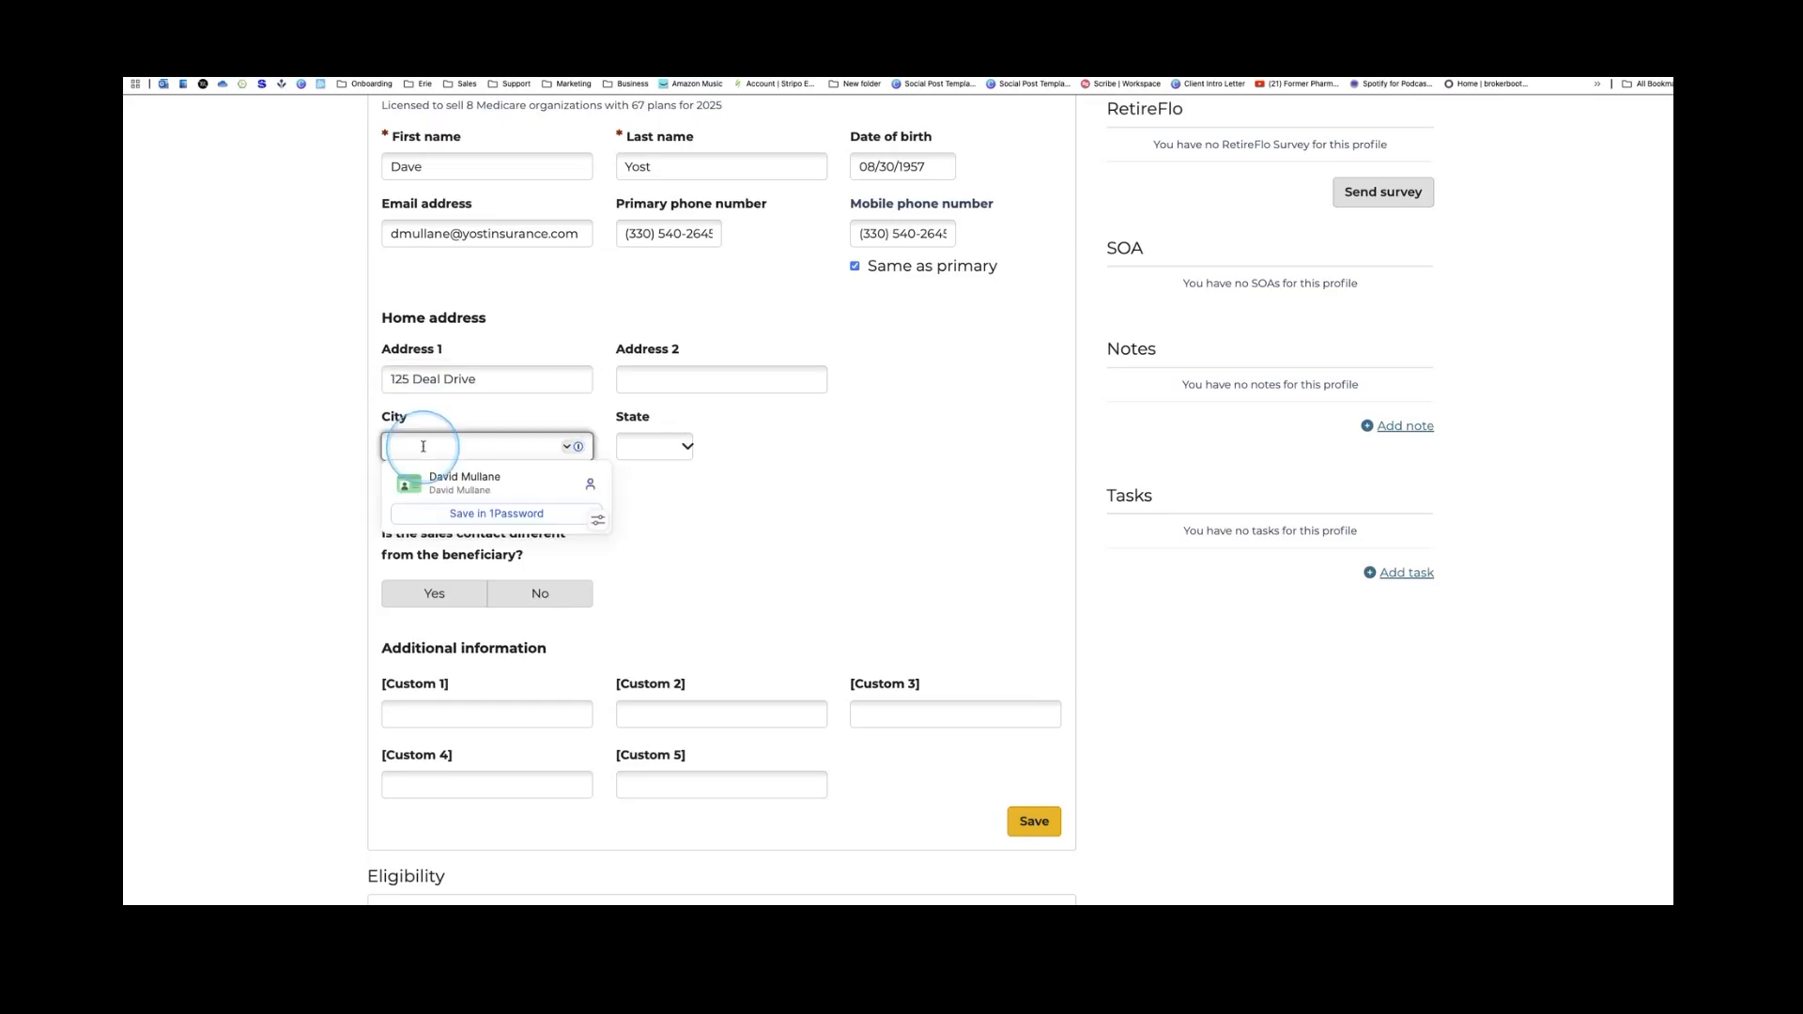
text(Columbian)
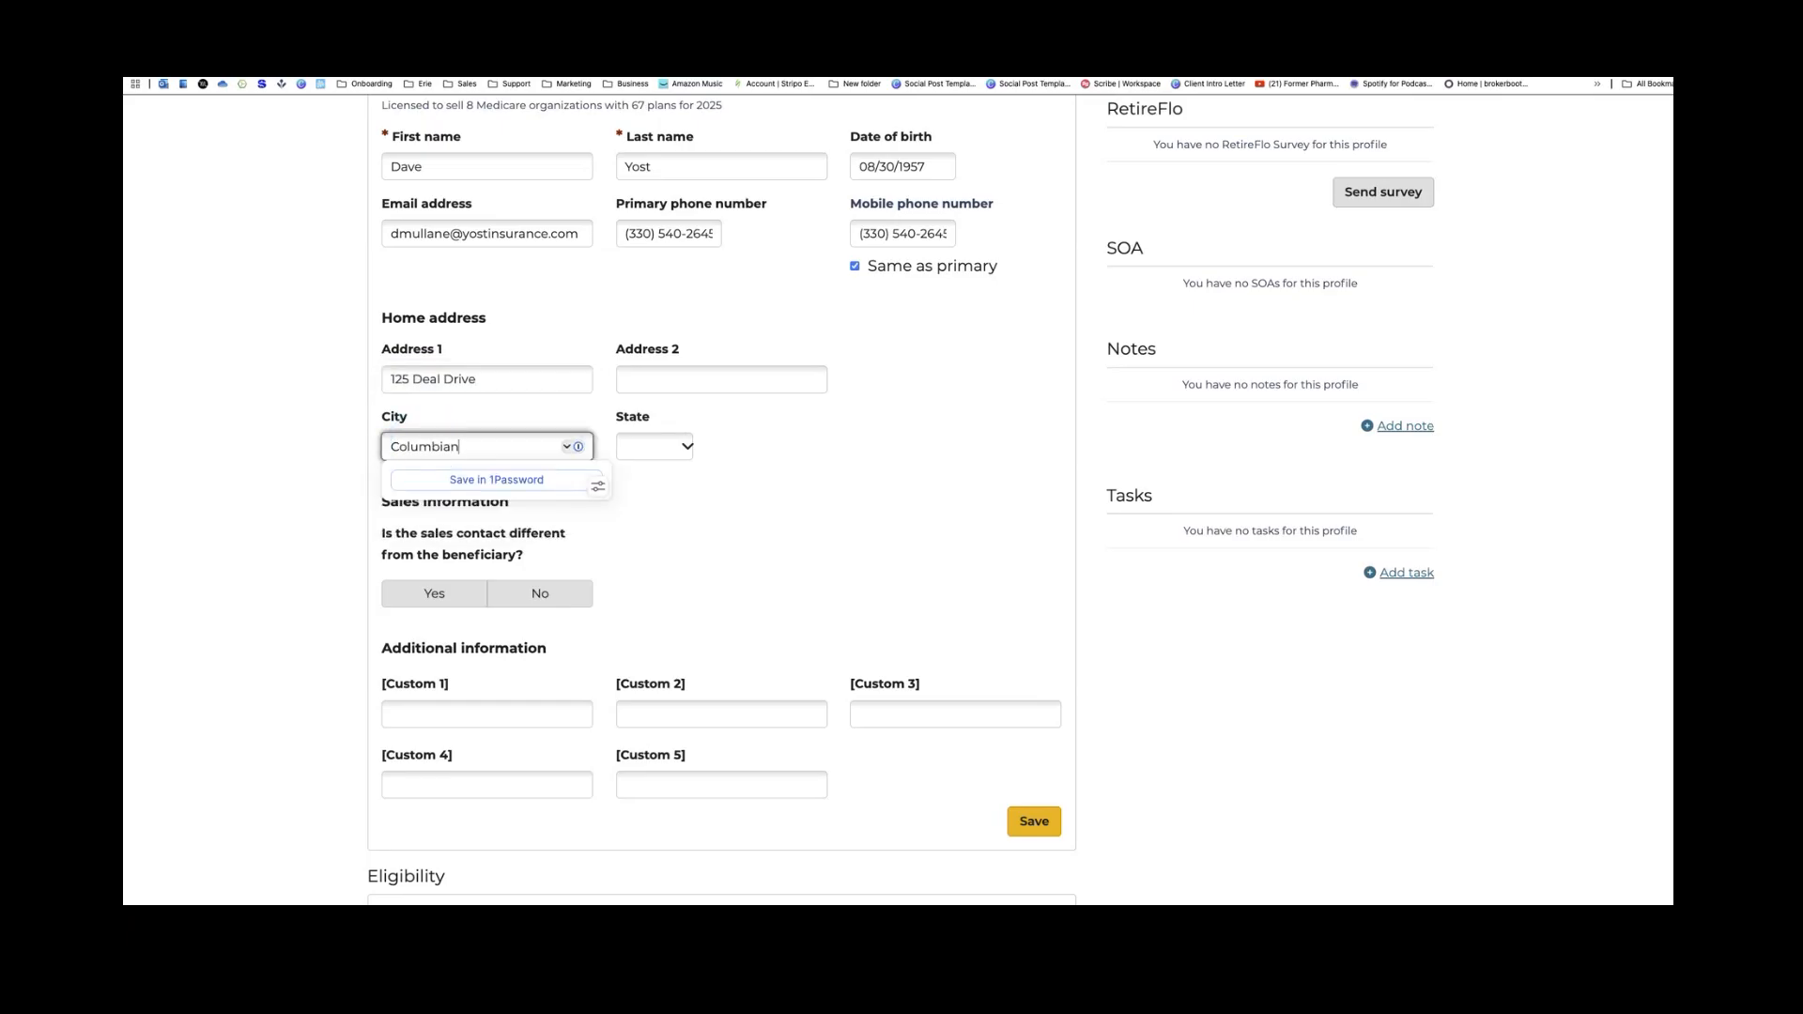
text(a)
Set the home address state to Ohio
key(Tab)
text(OH)
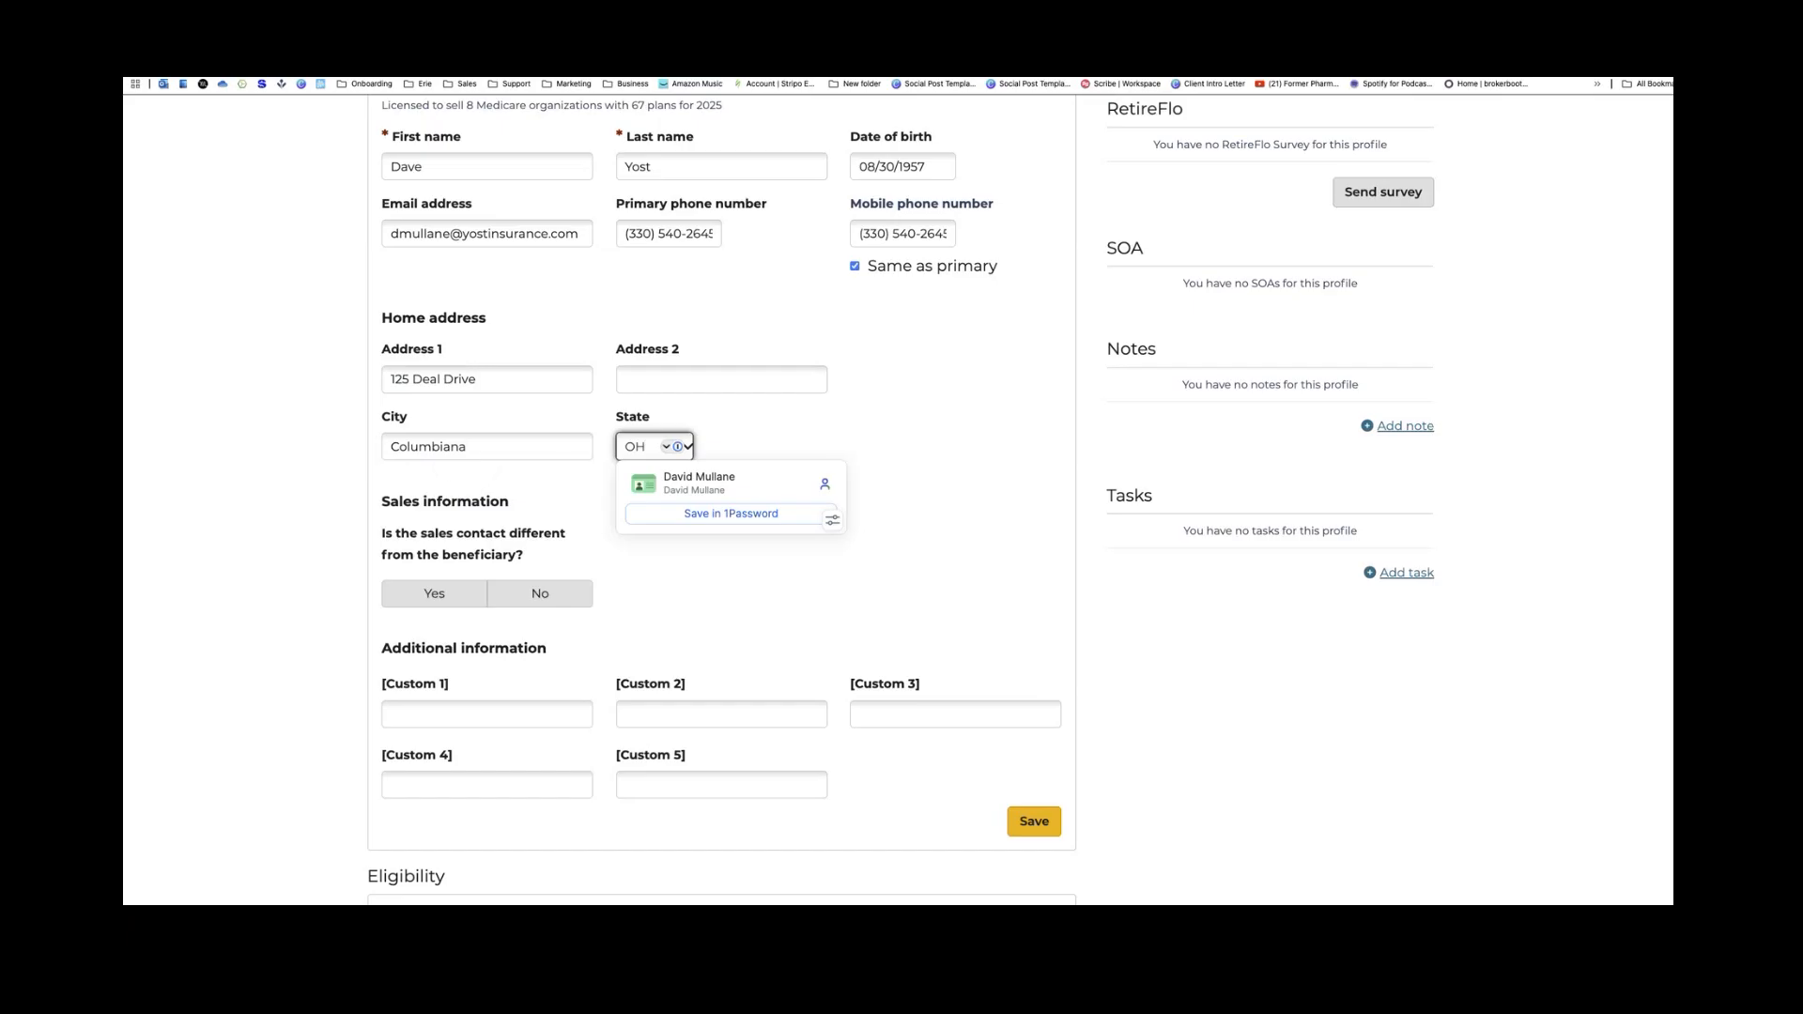
click(654, 446)
right_click(749, 583)
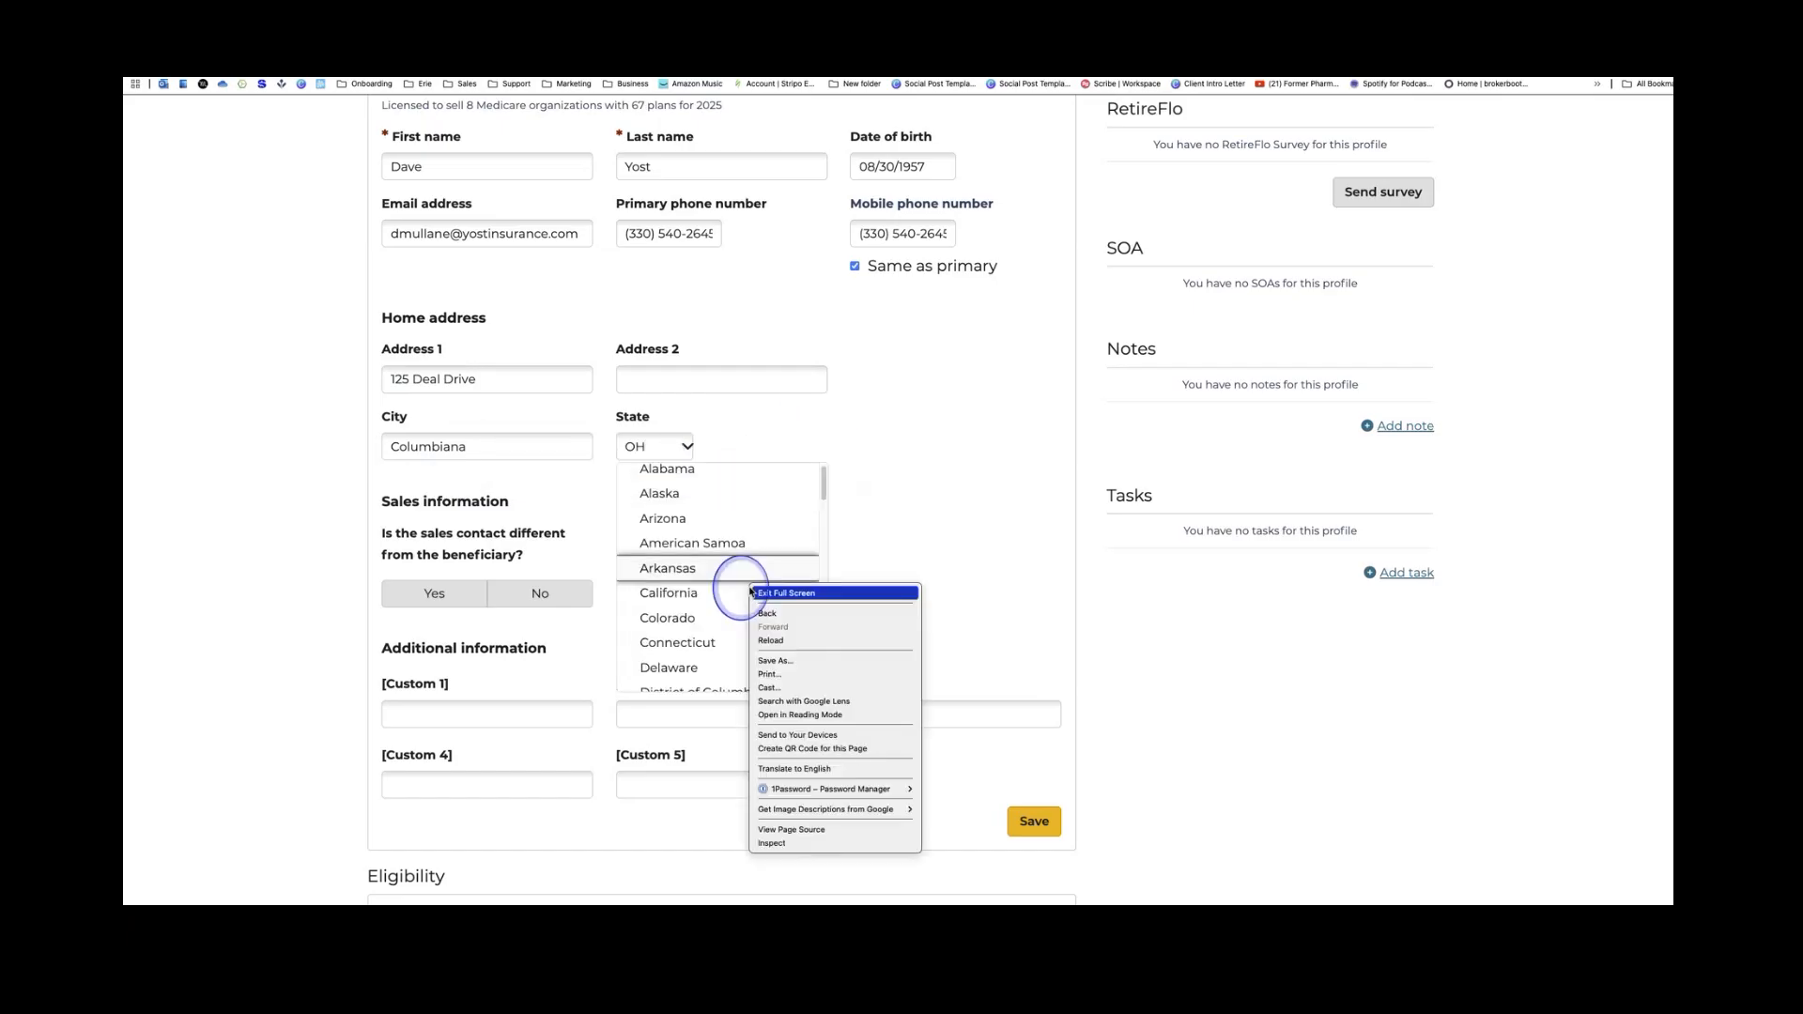
key(Escape)
scroll(695, 577, down, 10)
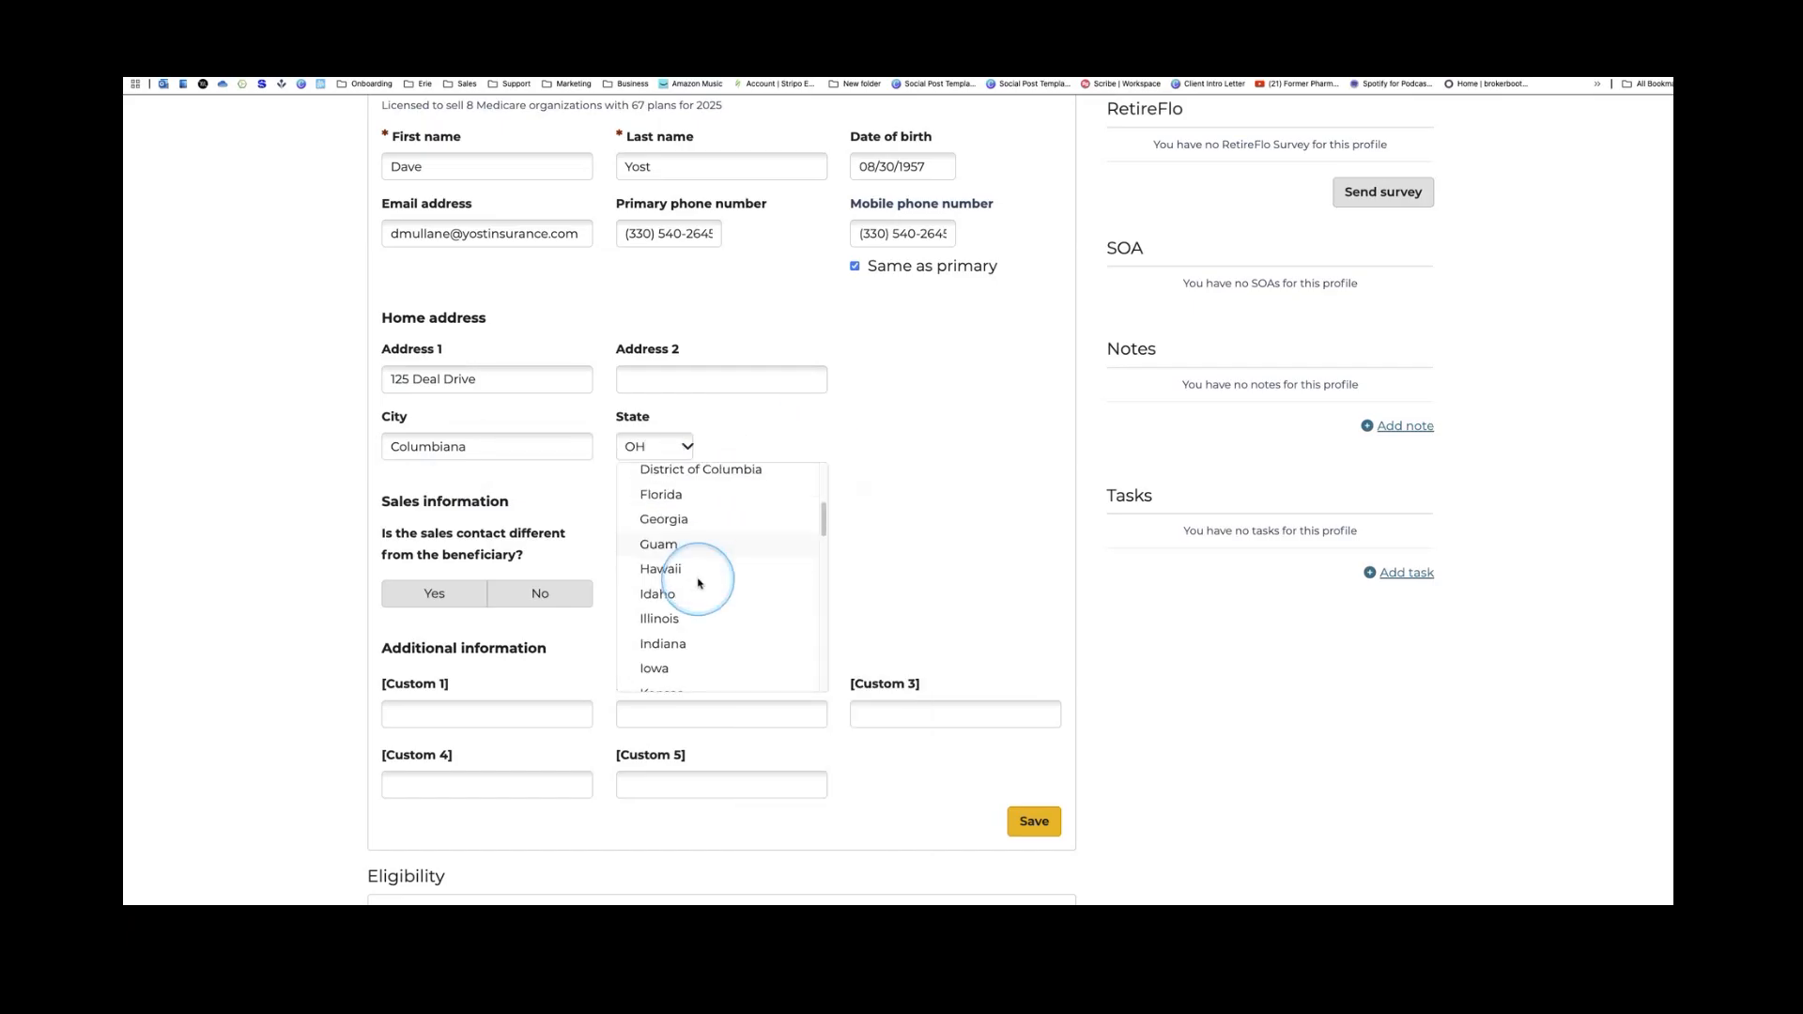
scroll(695, 584, down, 5)
scroll(699, 601, down, 2)
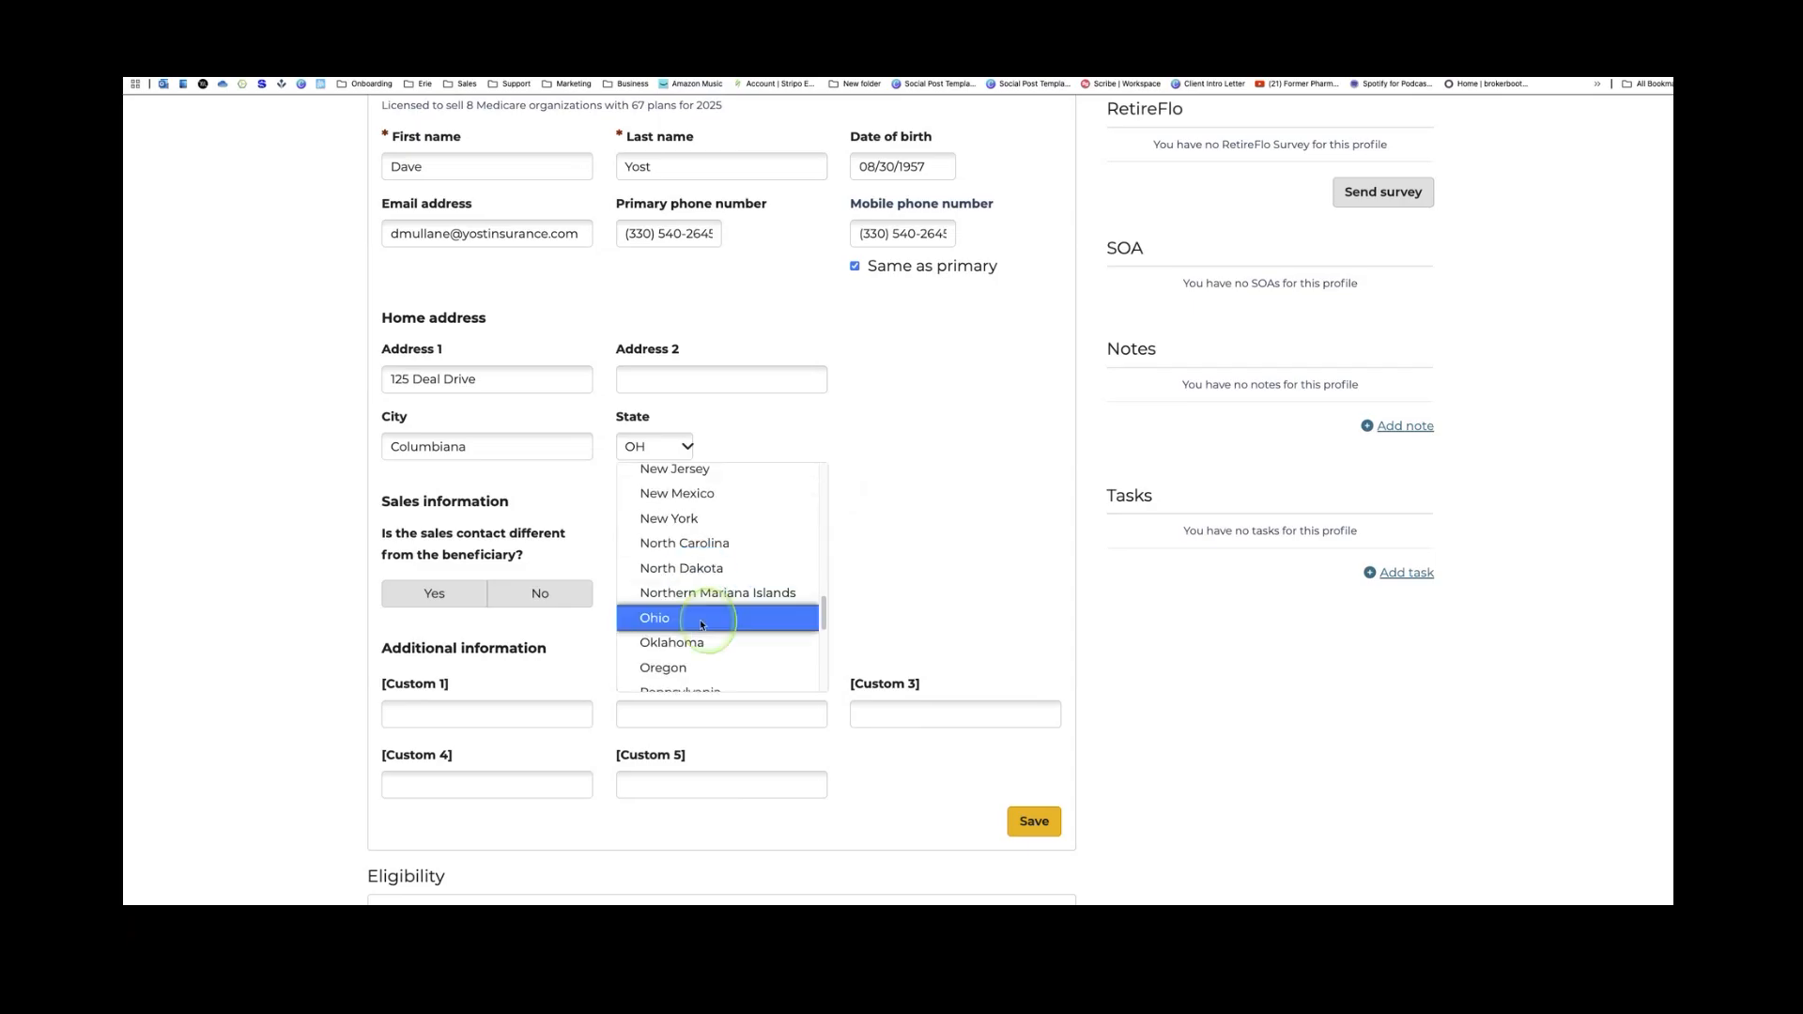
click(701, 624)
scroll(732, 543, down, 2)
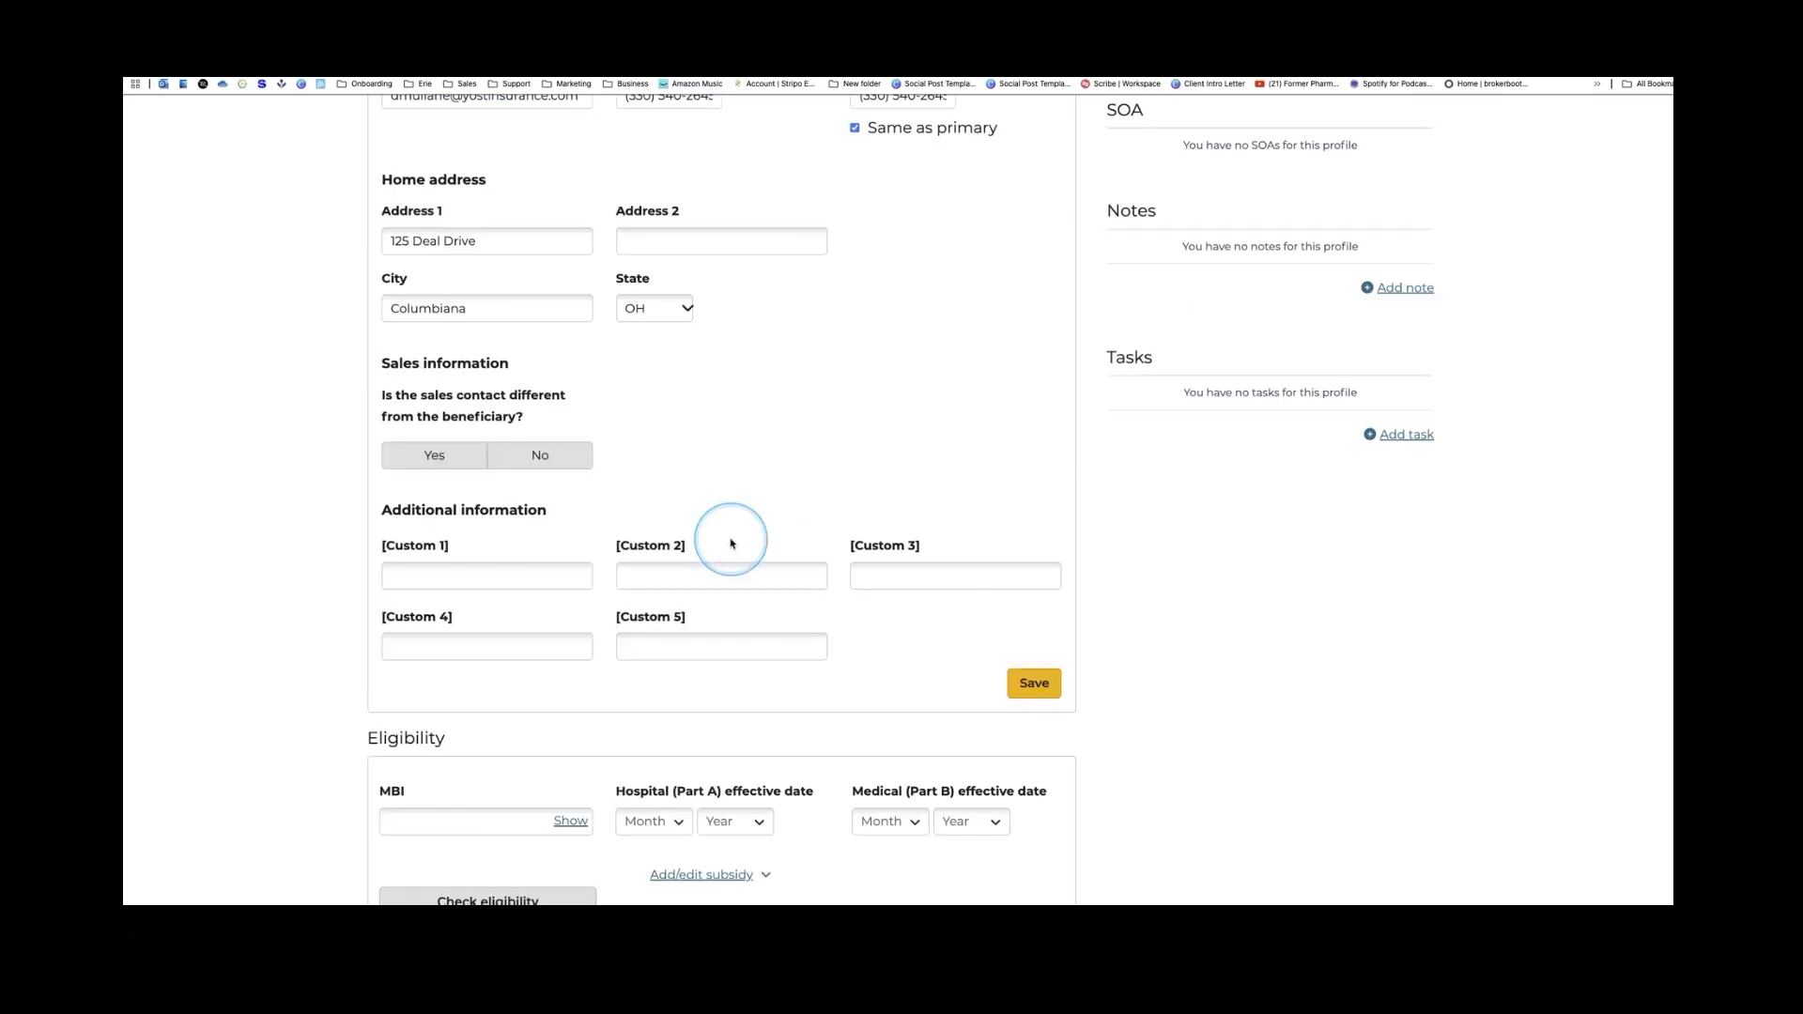
scroll(732, 543, up, 4)
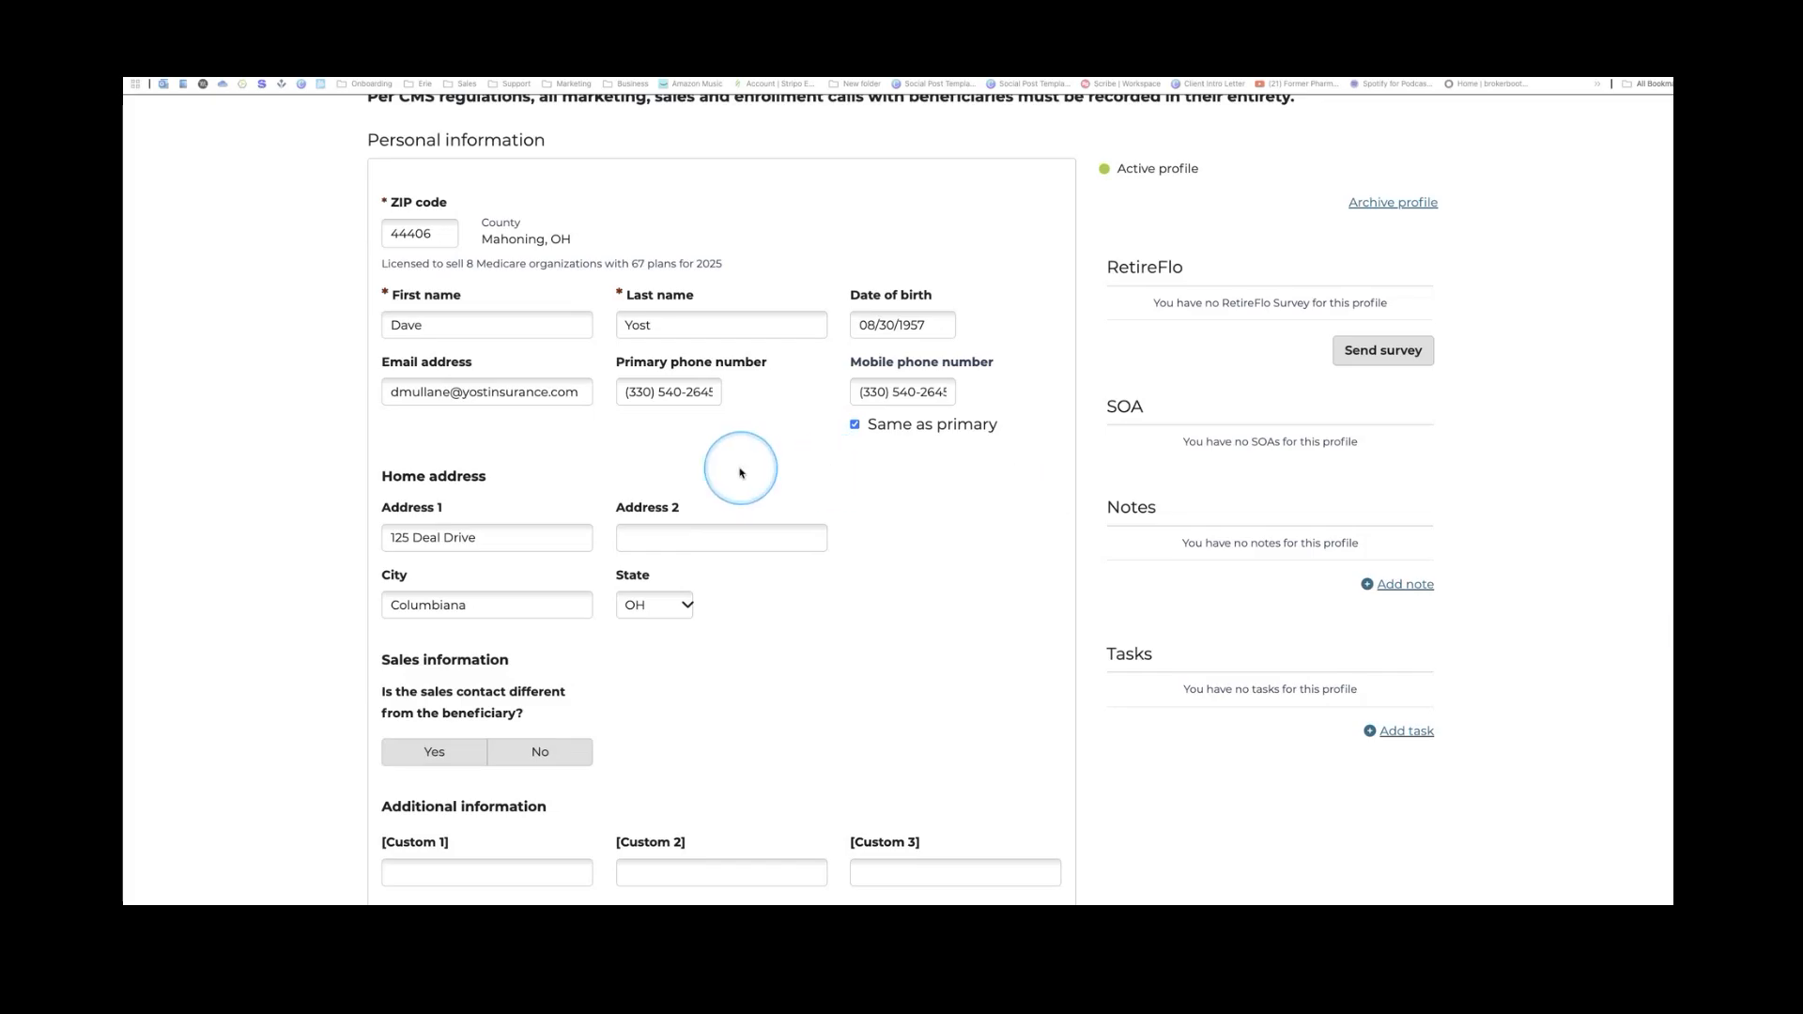
Save the profile after reviewing eligibility, then continue to the Scope of Appointment
scroll(747, 473, down, 4)
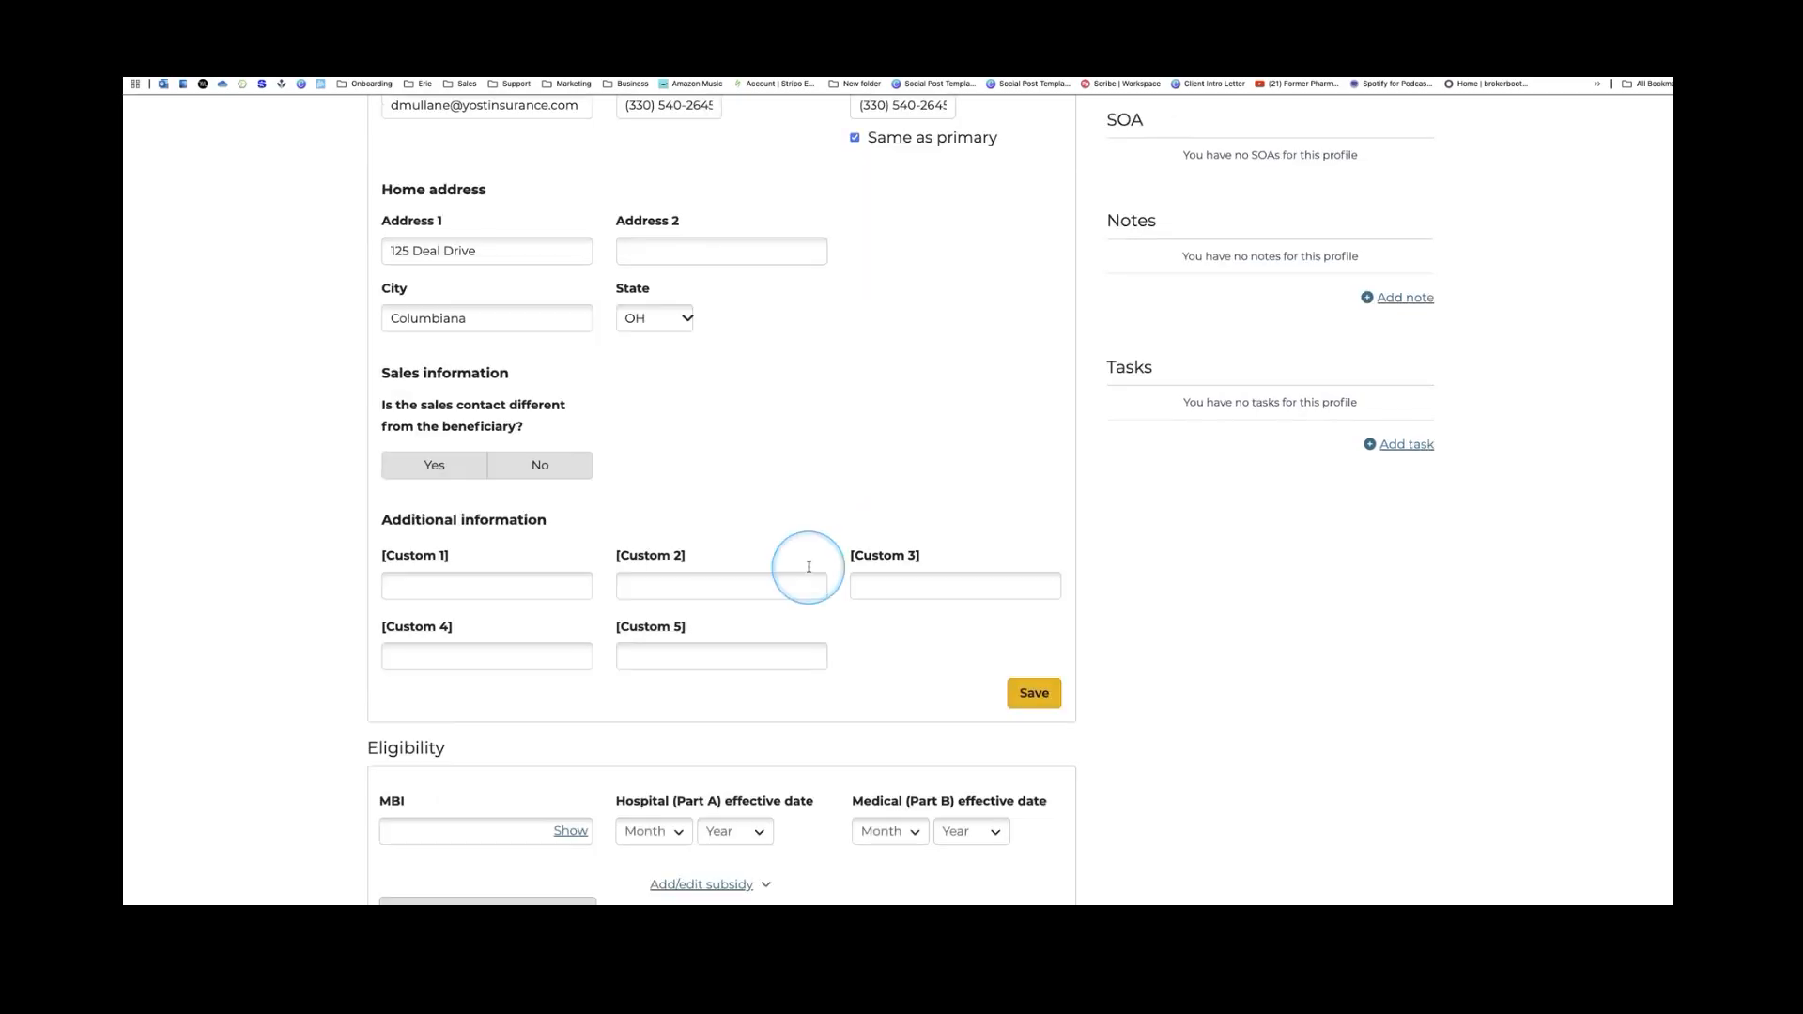
click(1035, 651)
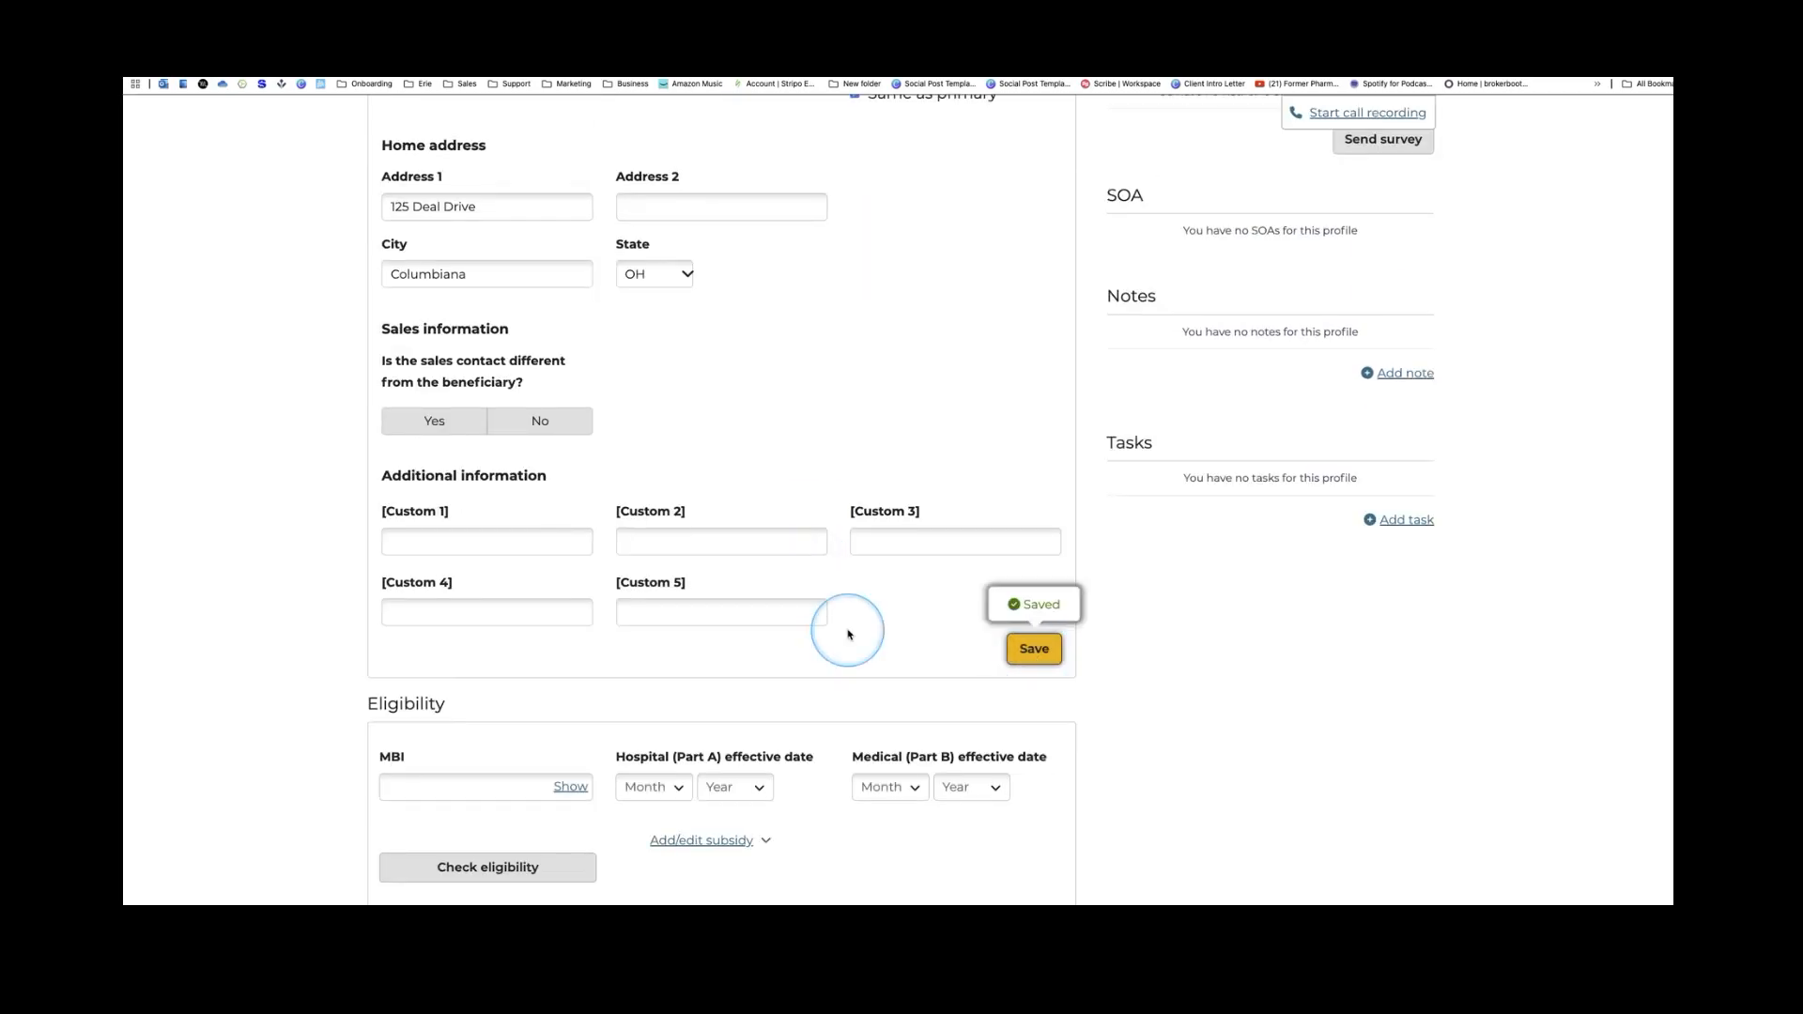
scroll(848, 634, down, 6)
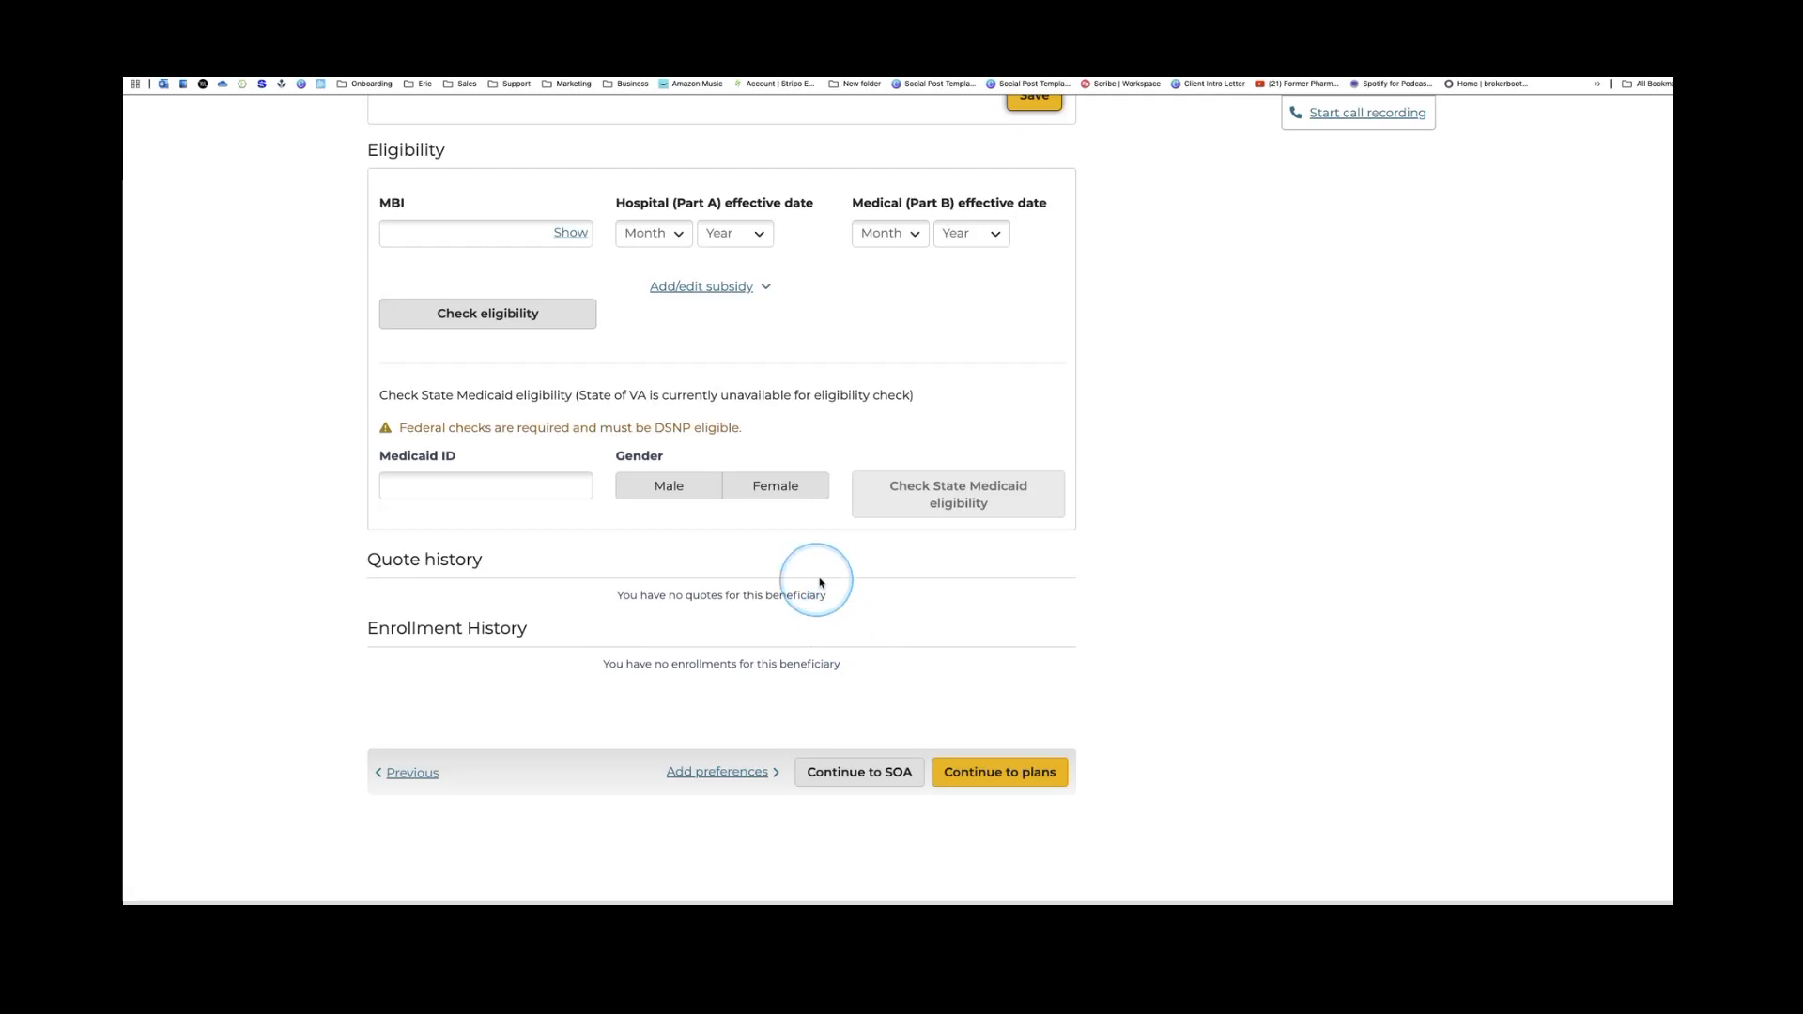
click(855, 781)
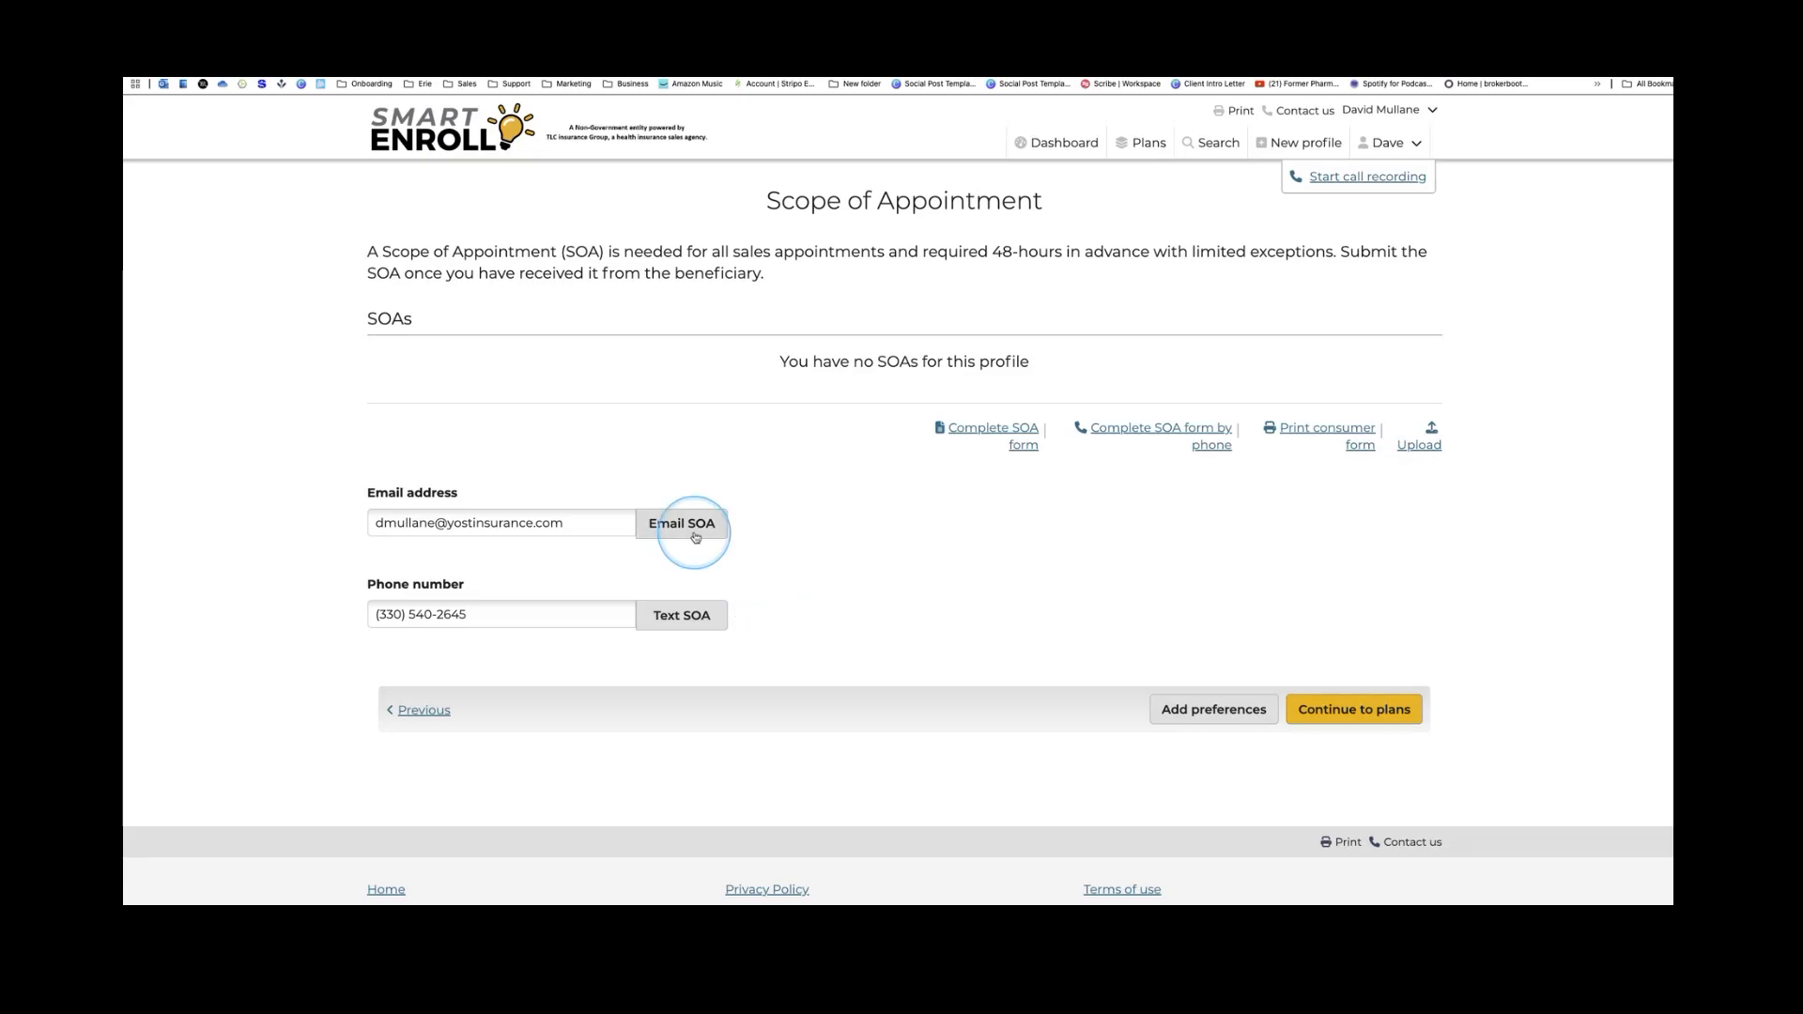
Email the SOA to the beneficiary and add a follow-up task due 09/12/2025
click(701, 611)
click(678, 524)
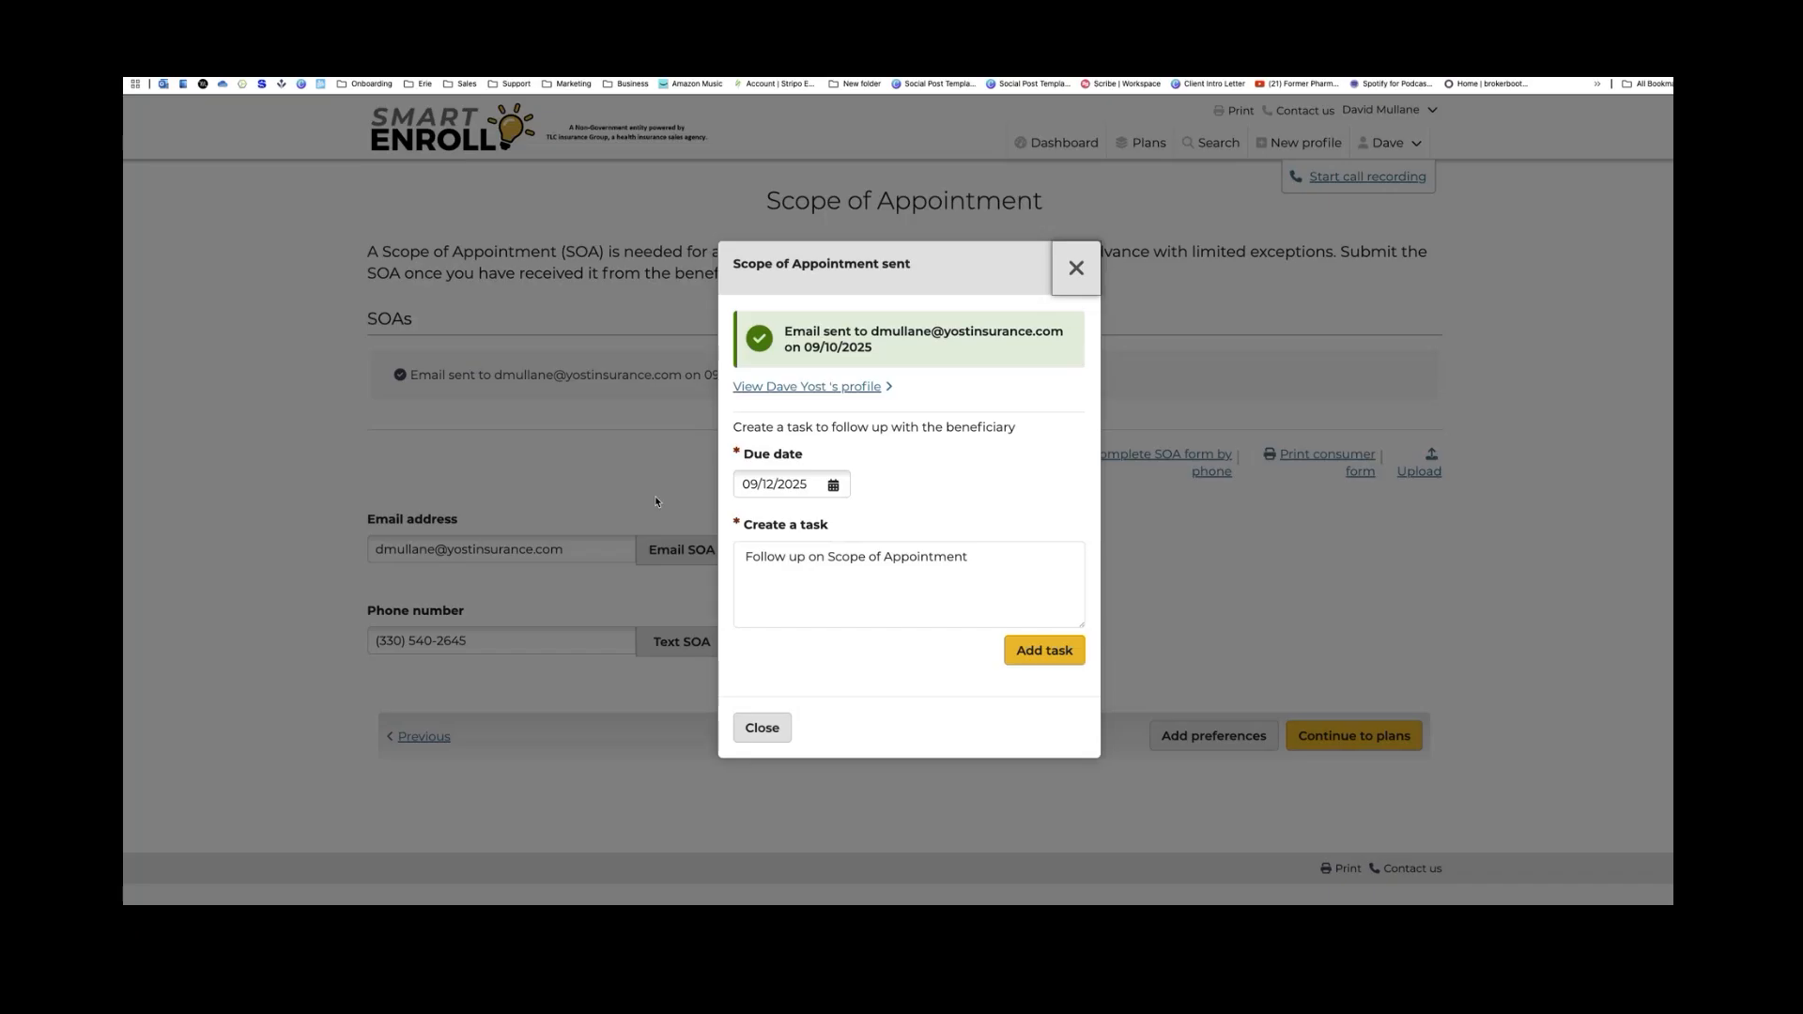
click(1043, 650)
click(782, 639)
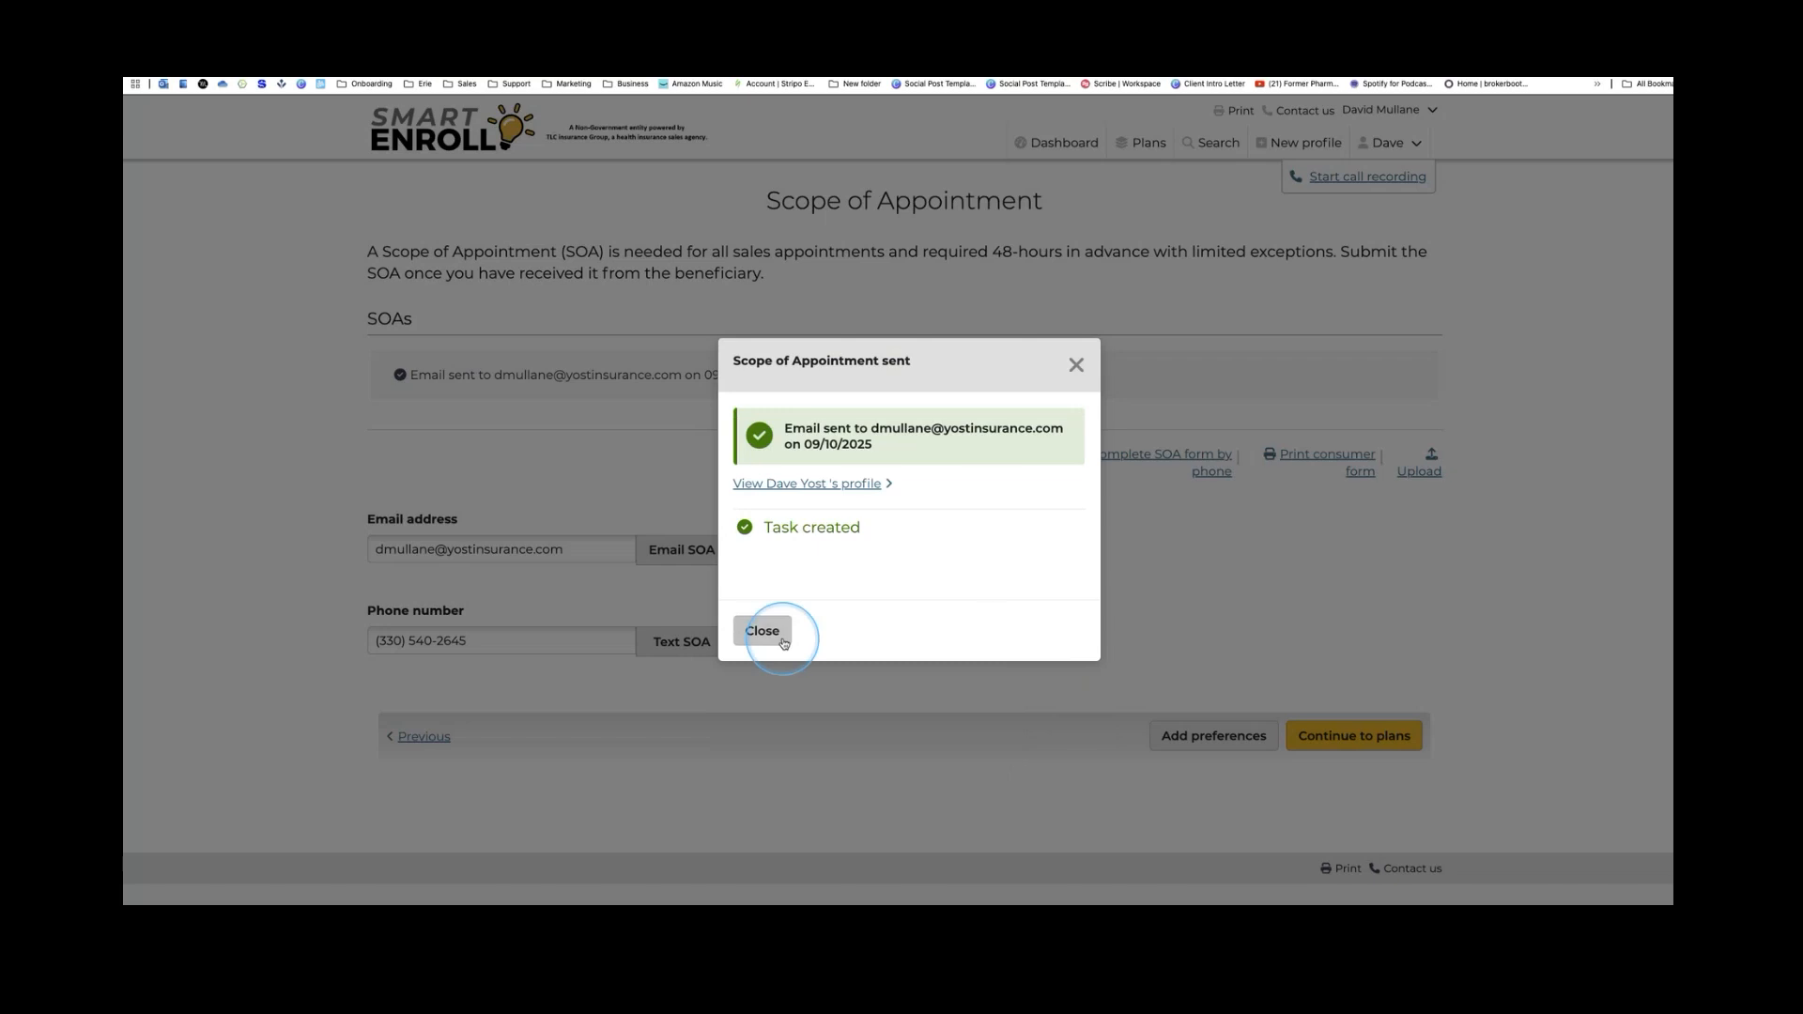
click(775, 639)
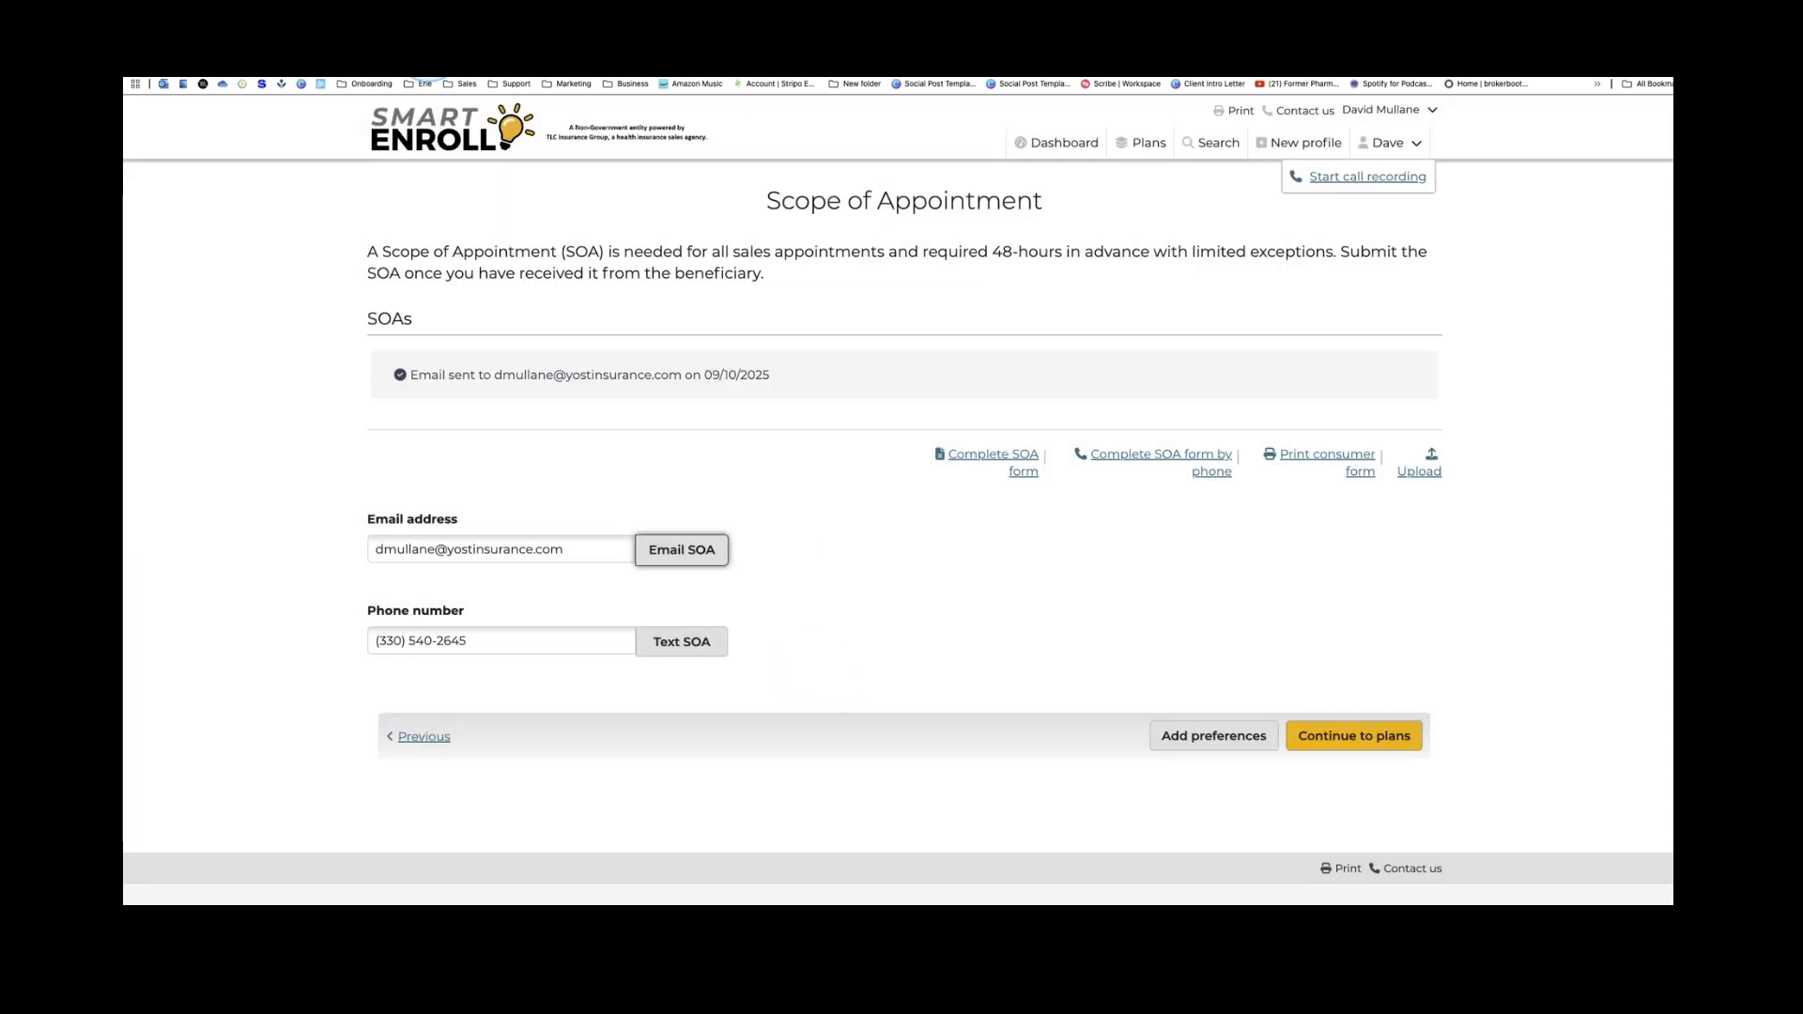
click(414, 33)
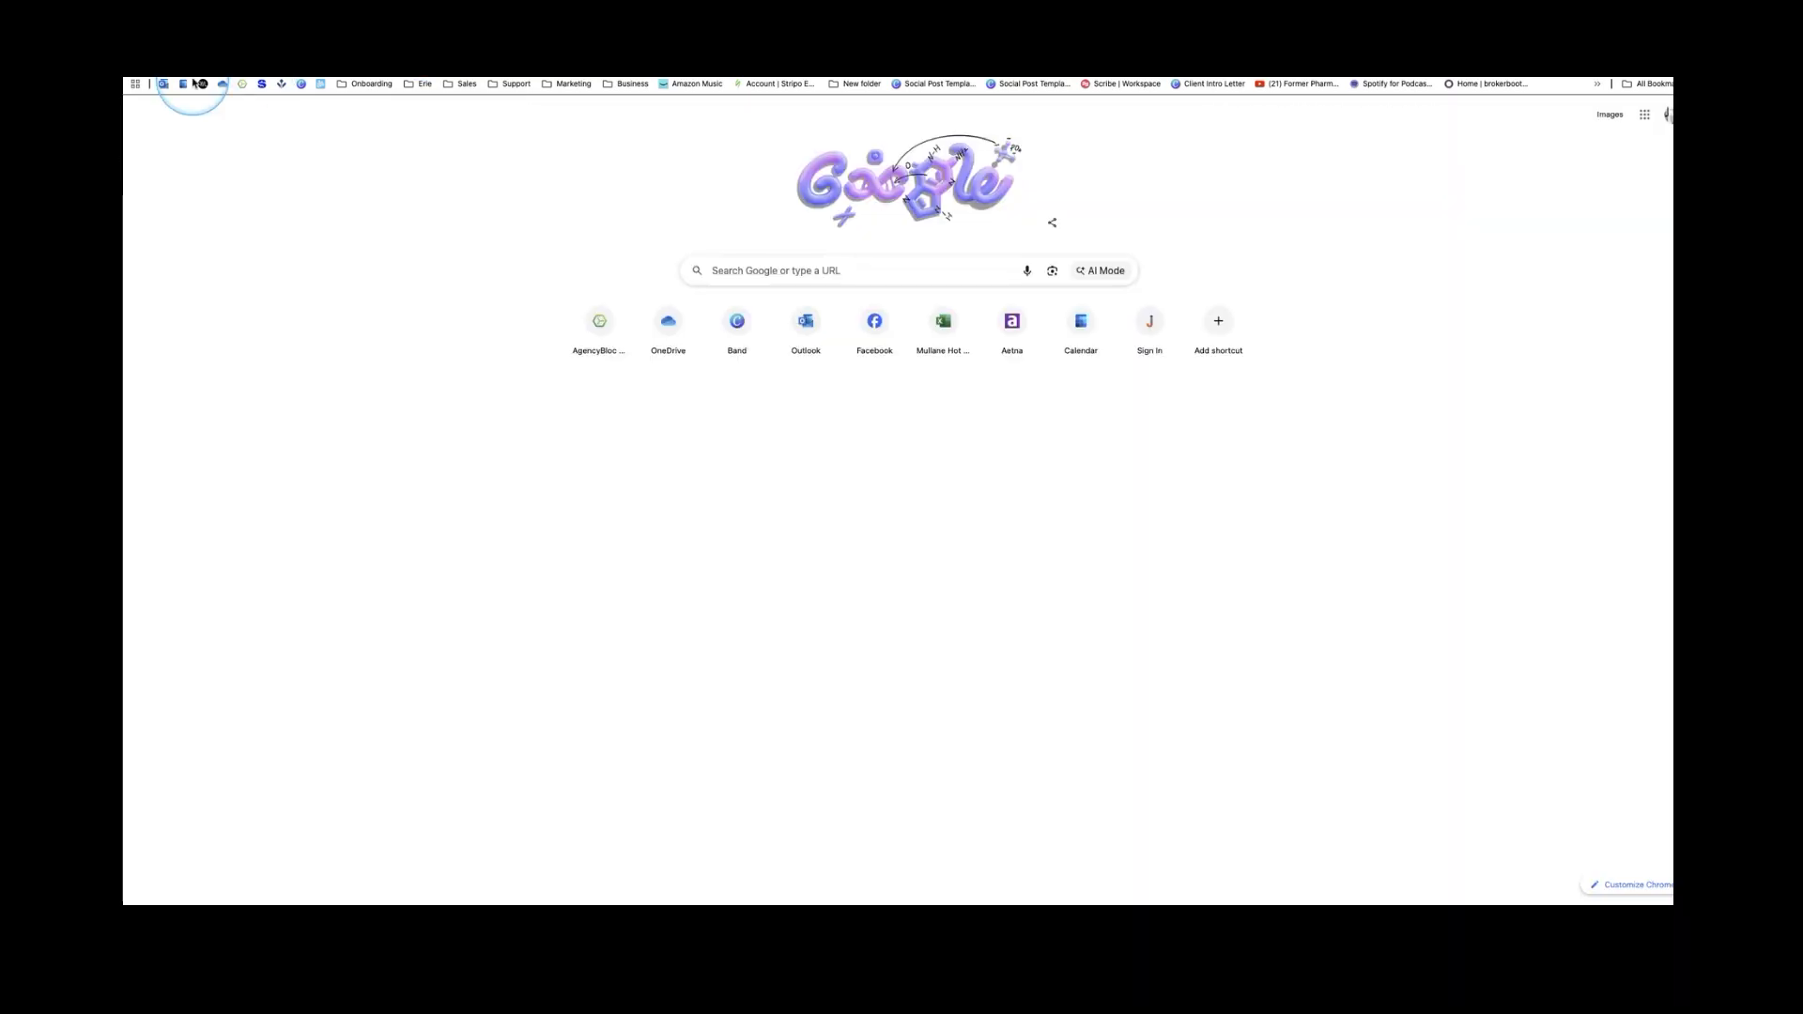
Open the Scope of Appointment e-mail in Outlook and follow its Complete form link
click(163, 84)
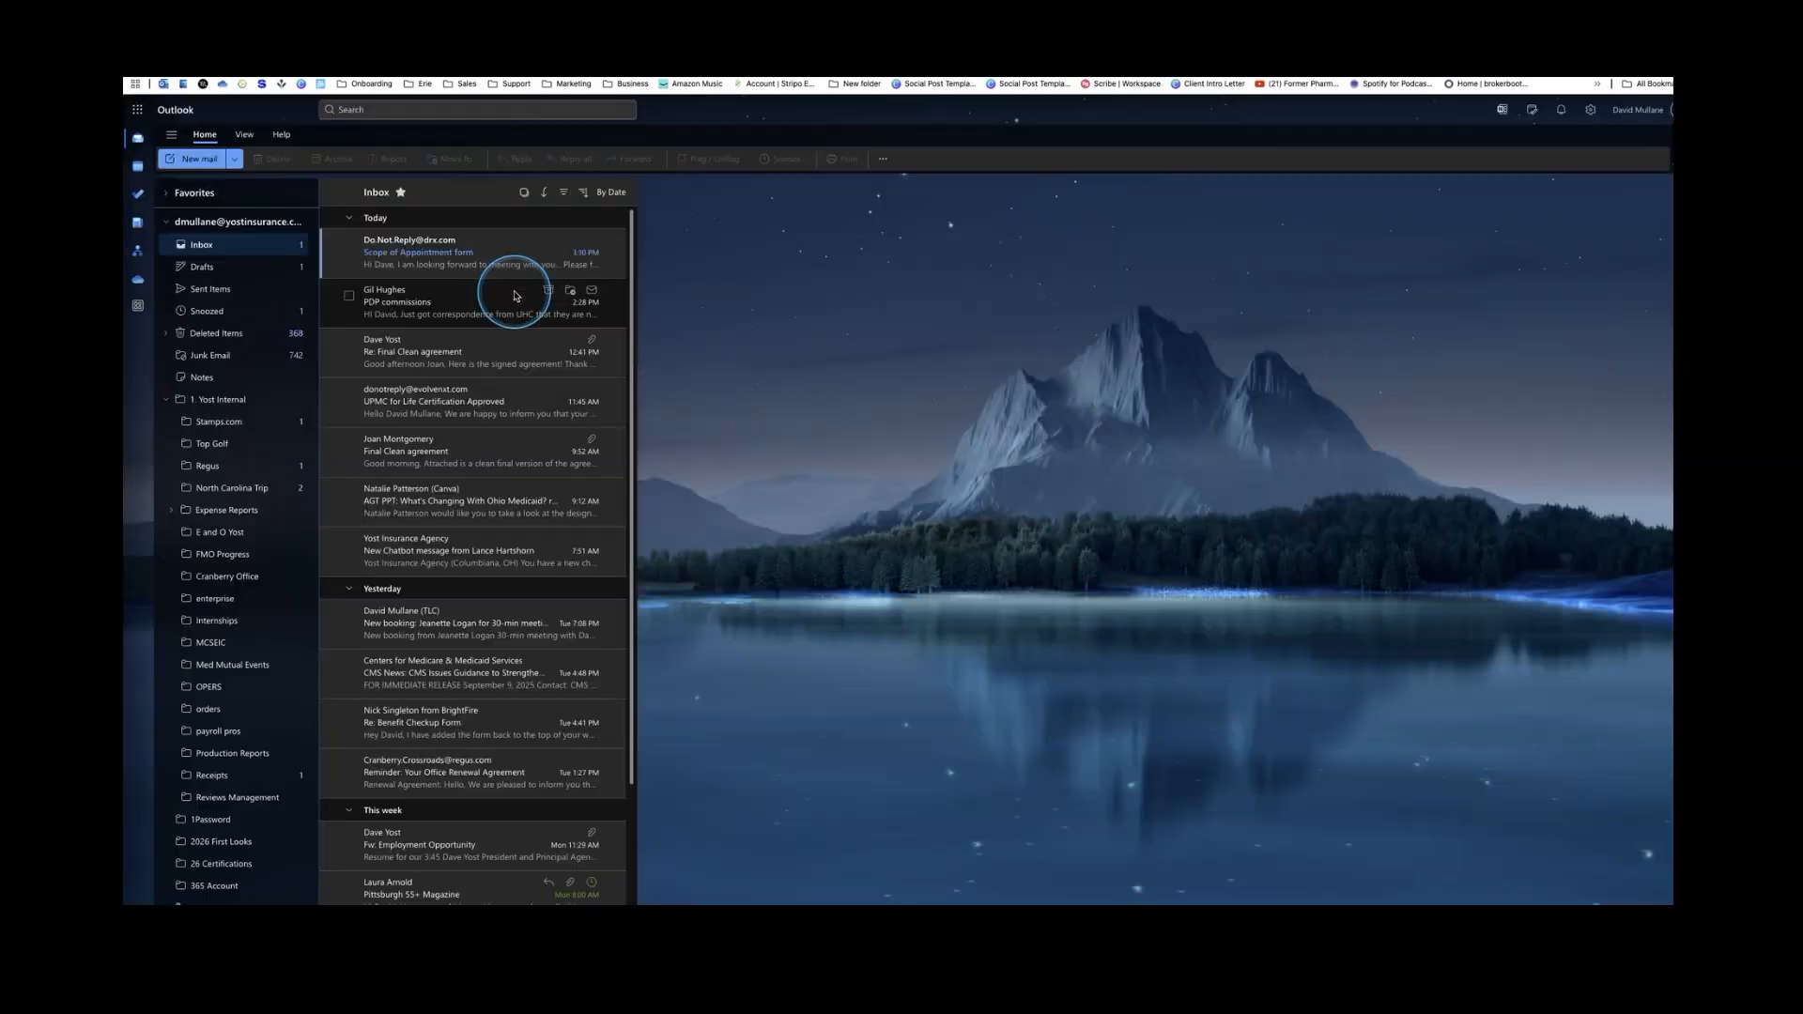
double_click(418, 250)
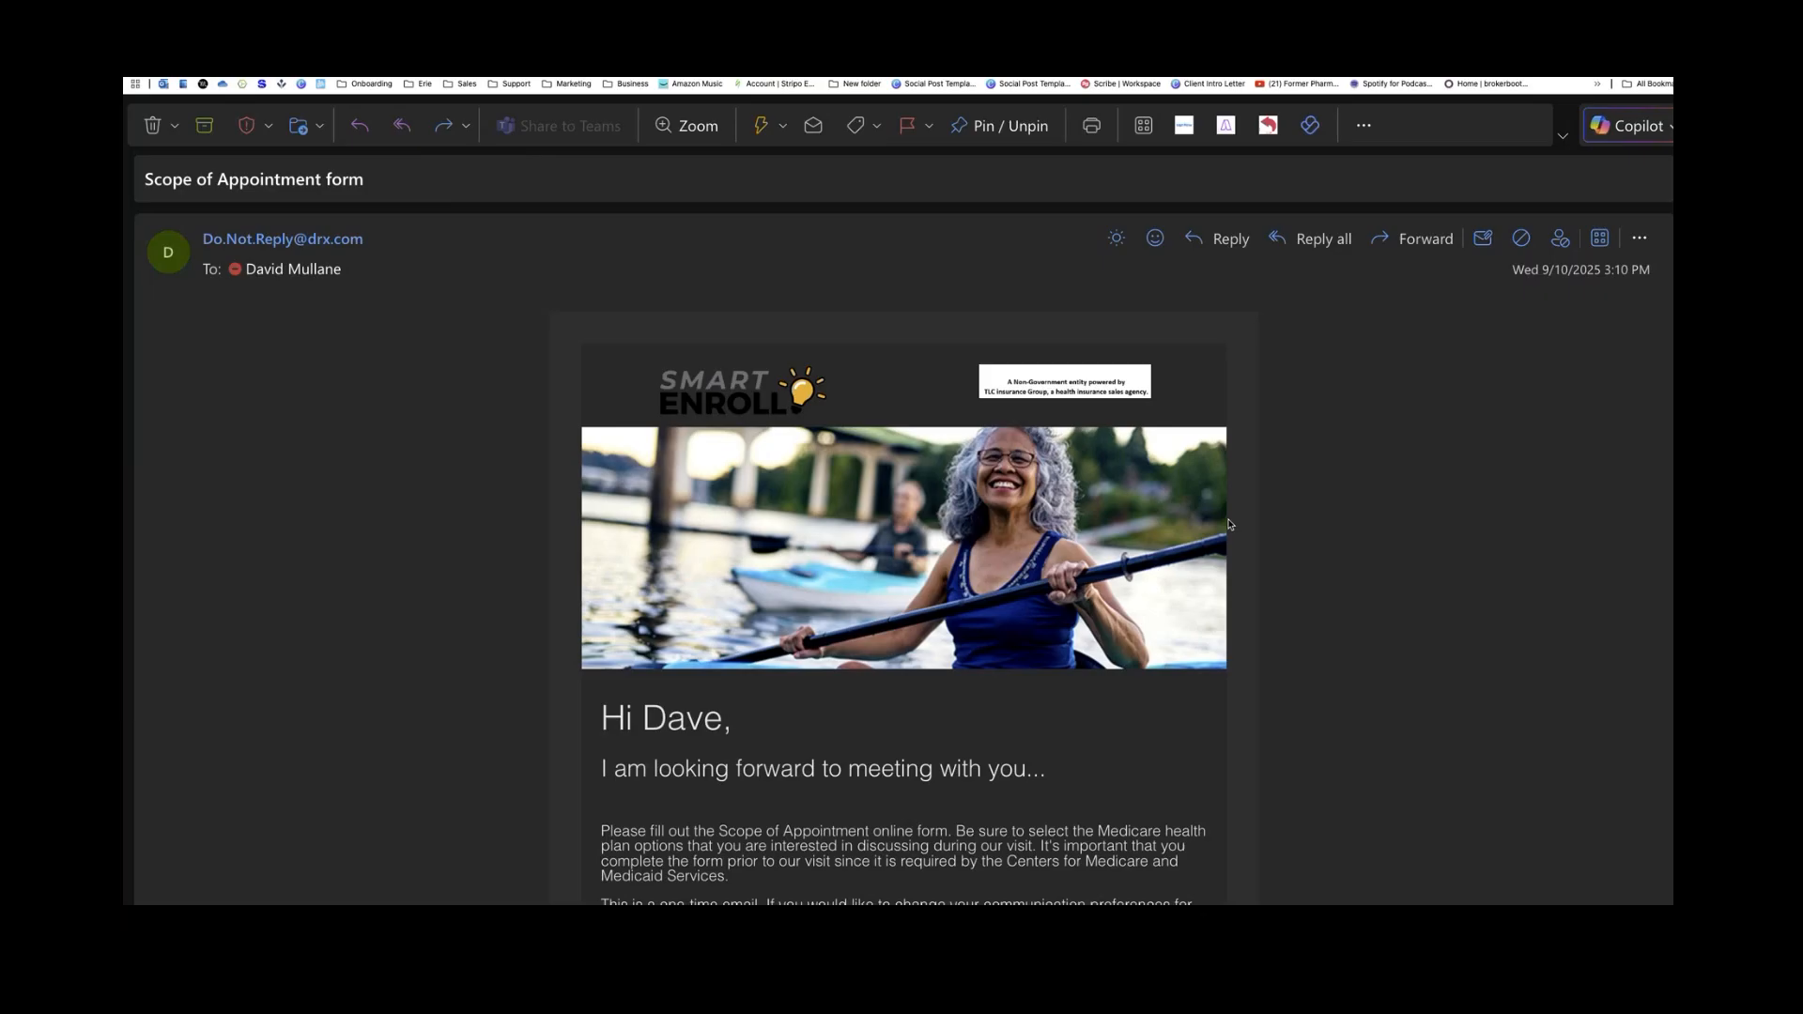
click(1268, 564)
scroll(1268, 563, down, 4)
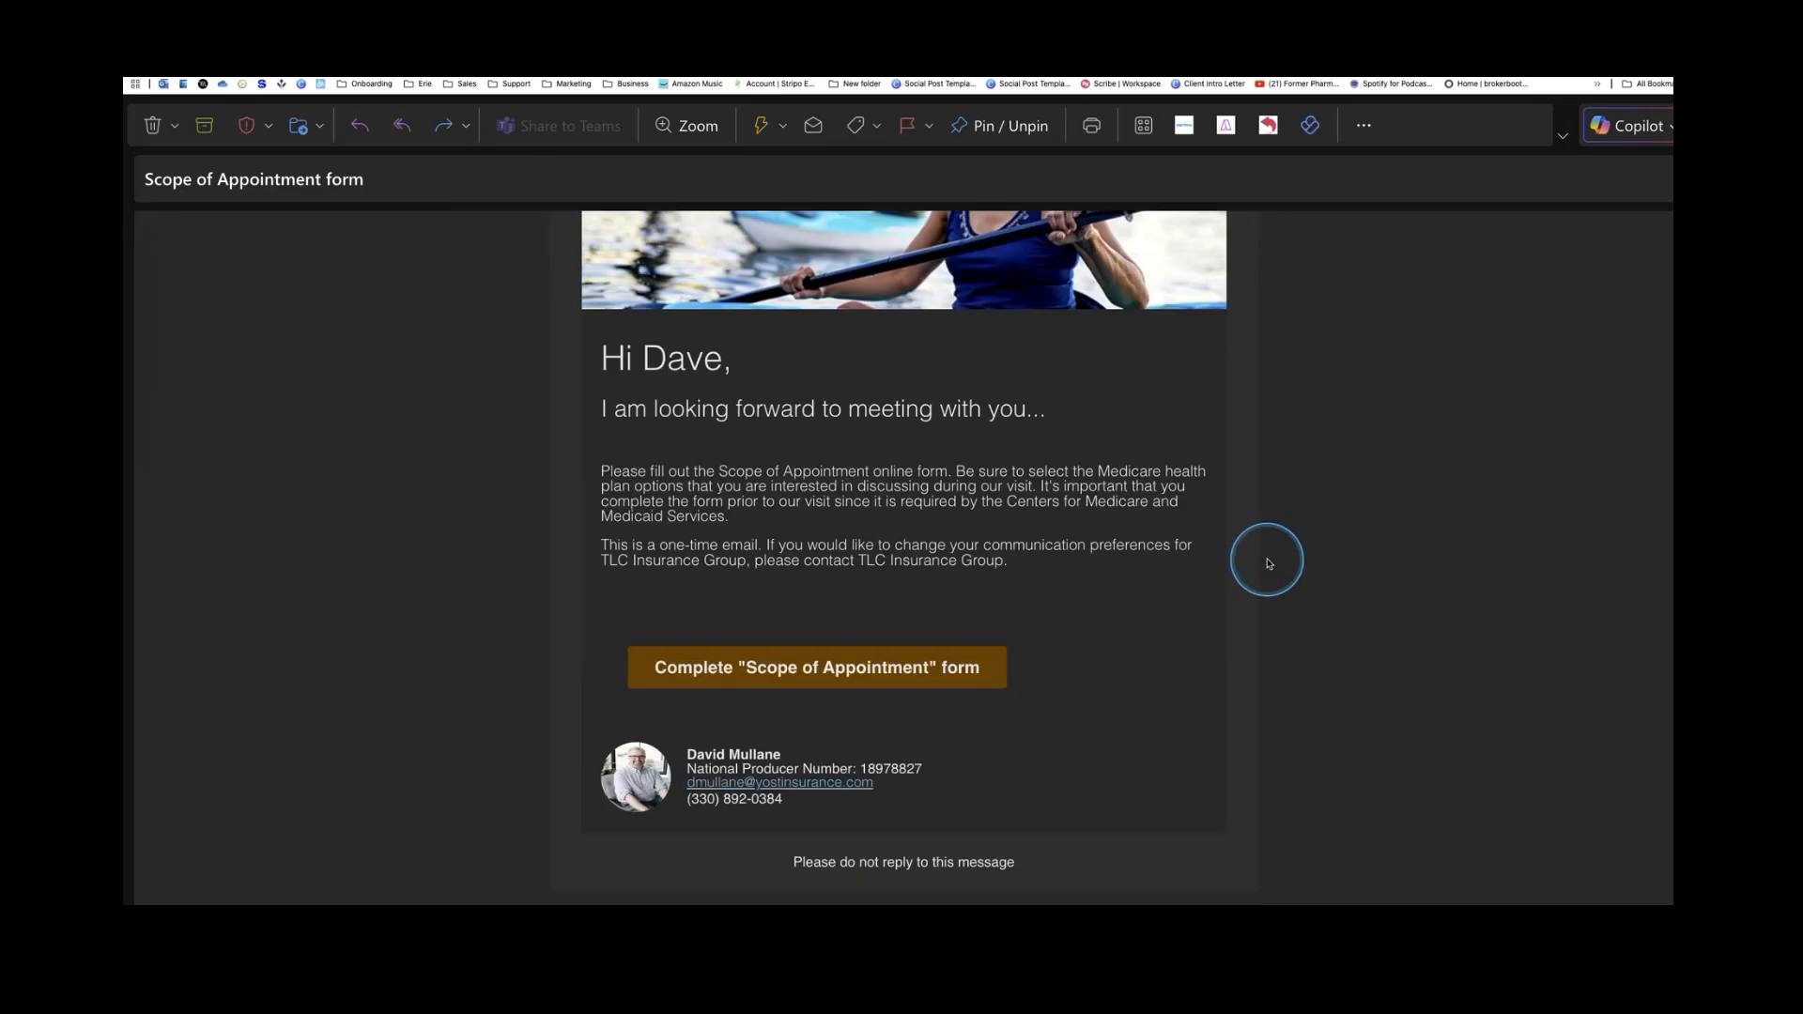
scroll(1267, 563, down, 1)
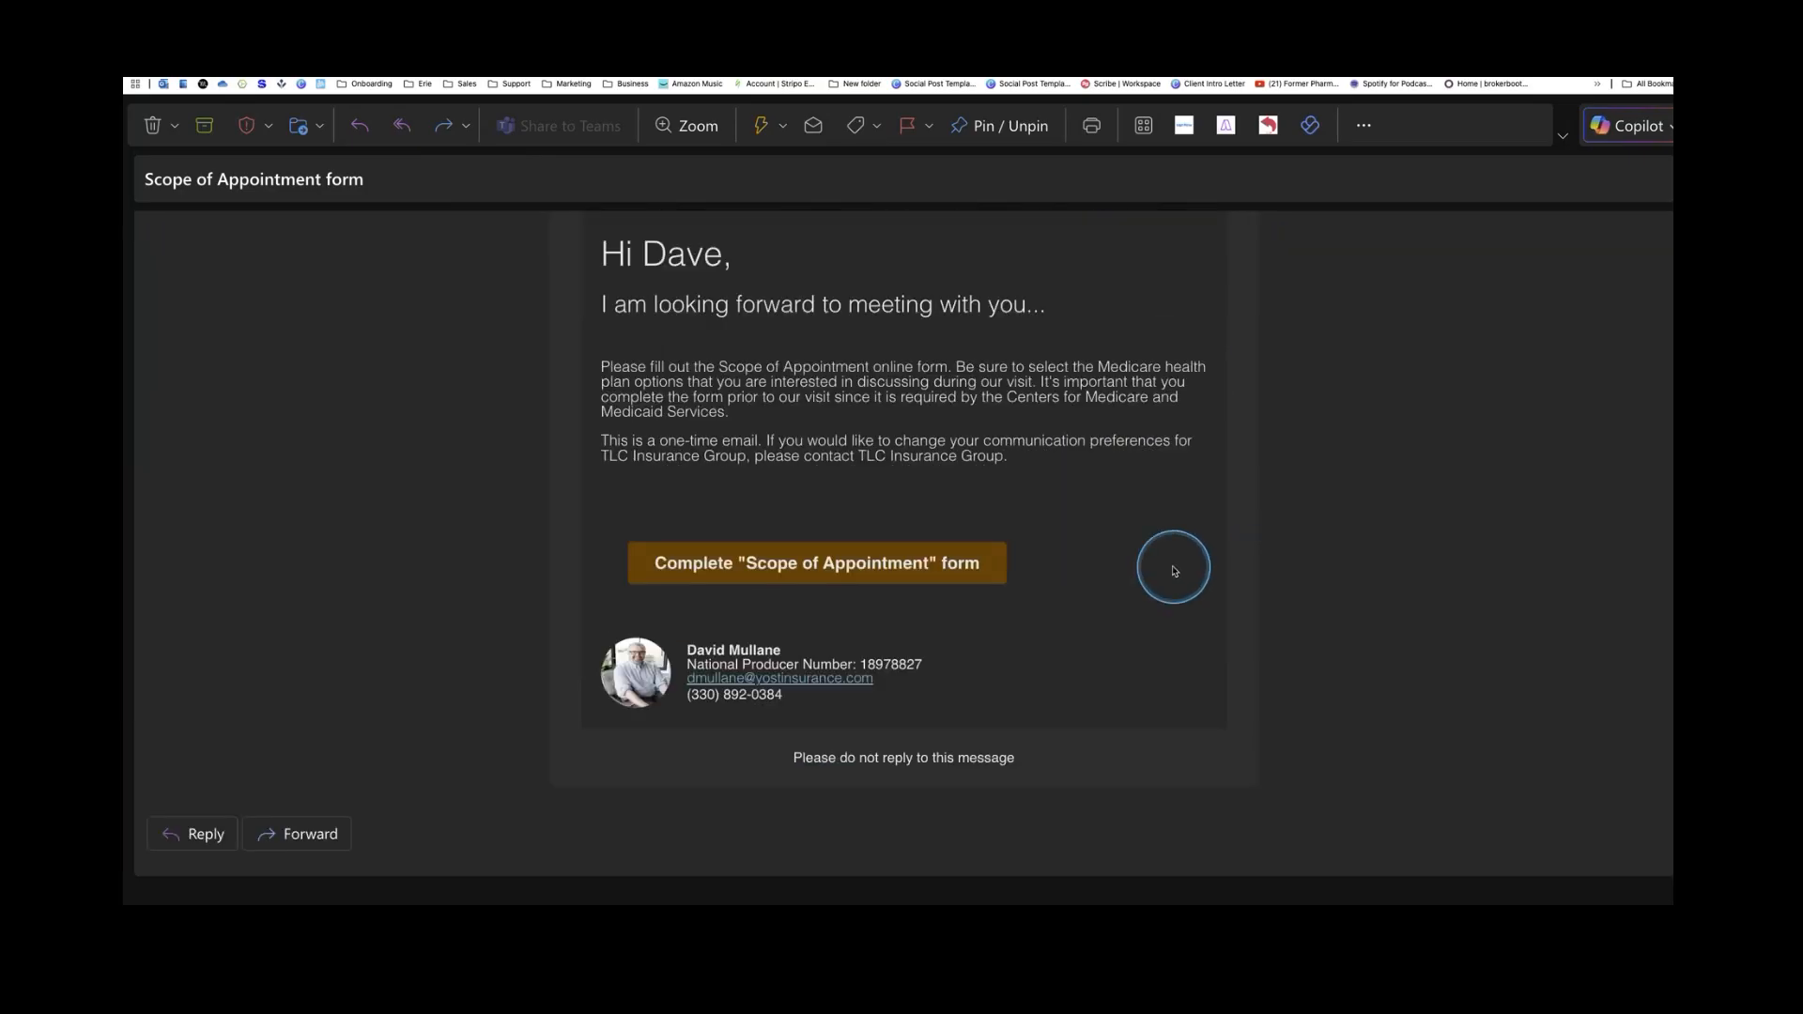
click(869, 569)
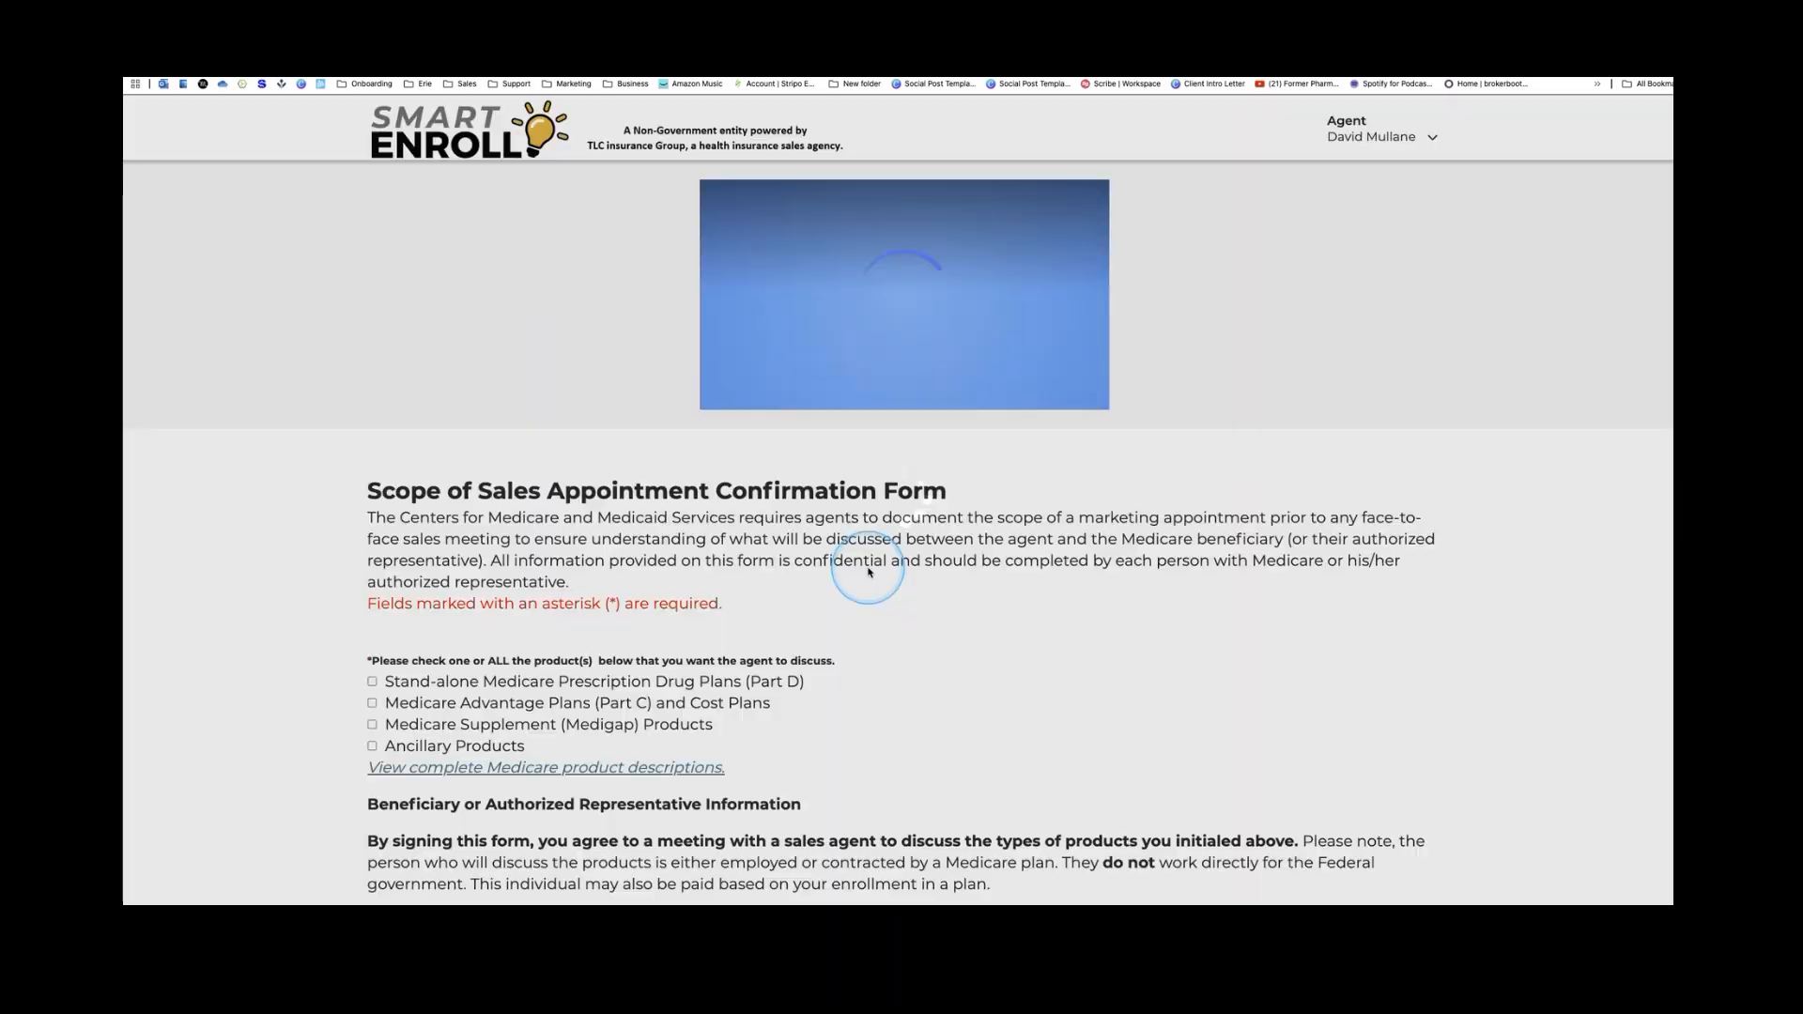
Select Part D, Part C, Medigap and Ancillary Products for discussion
scroll(843, 580, down, 3)
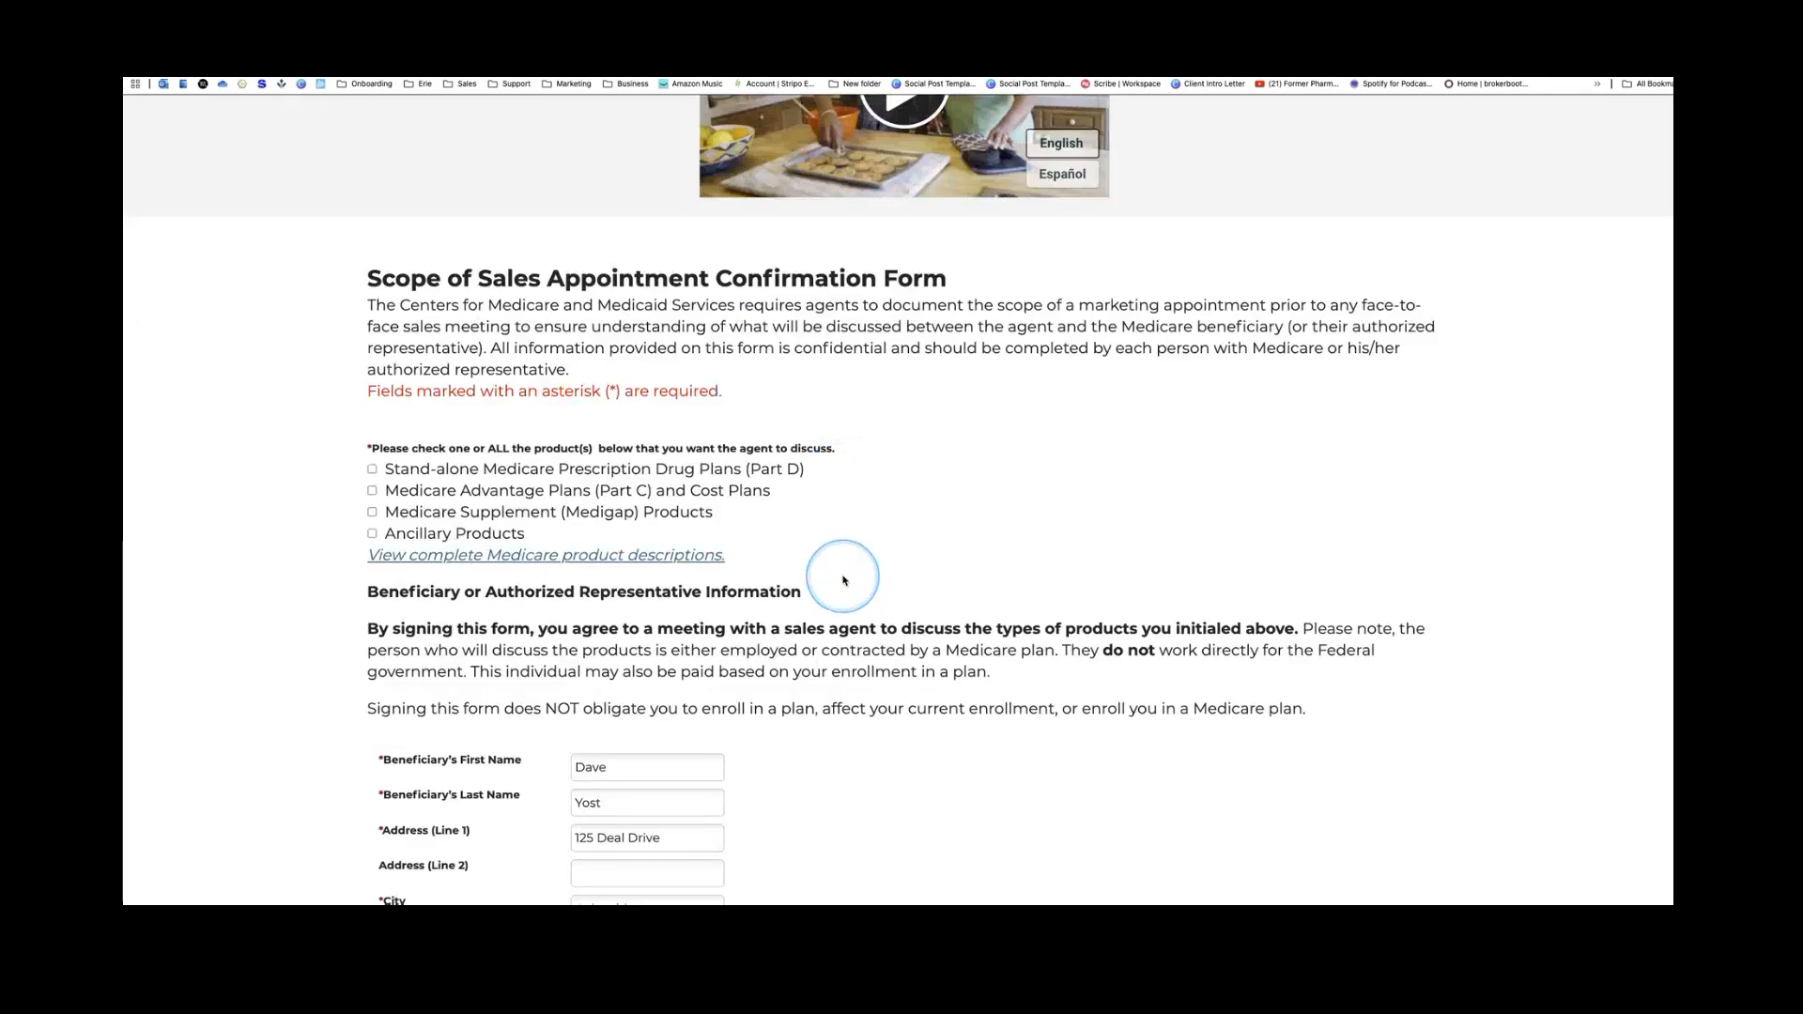
scroll(843, 580, down, 2)
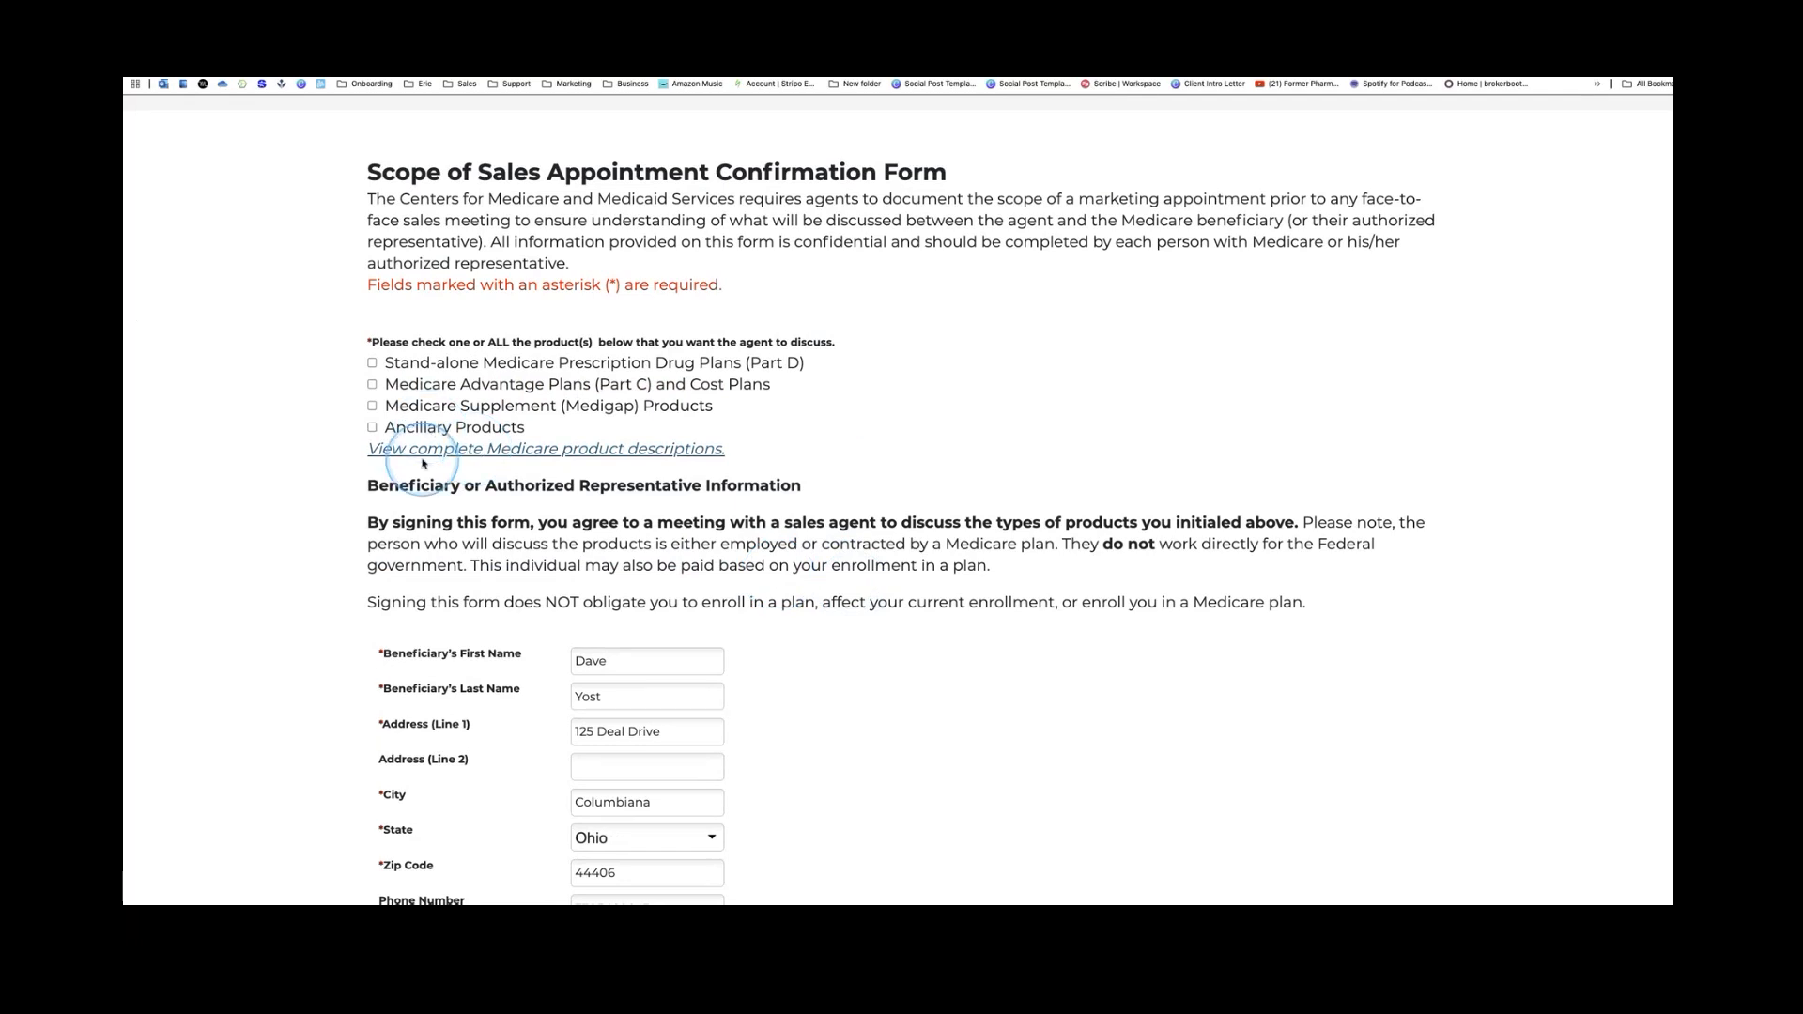
click(372, 363)
click(372, 384)
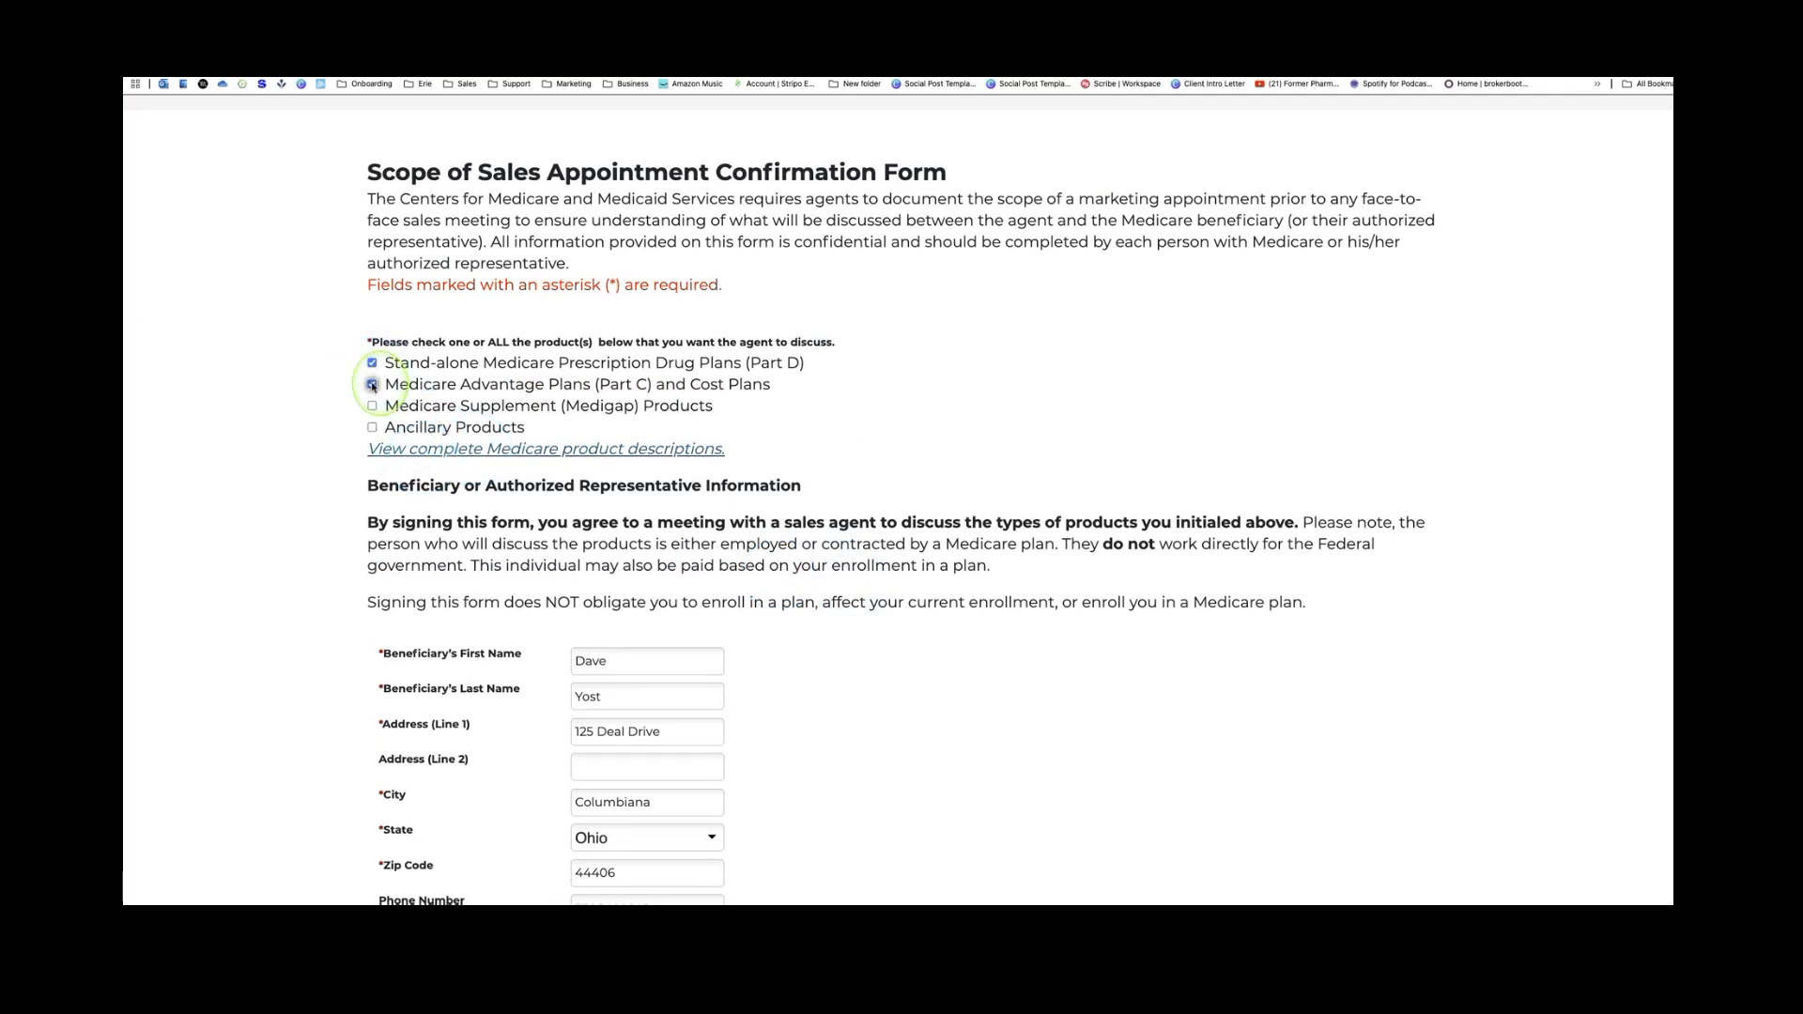
click(372, 406)
click(372, 428)
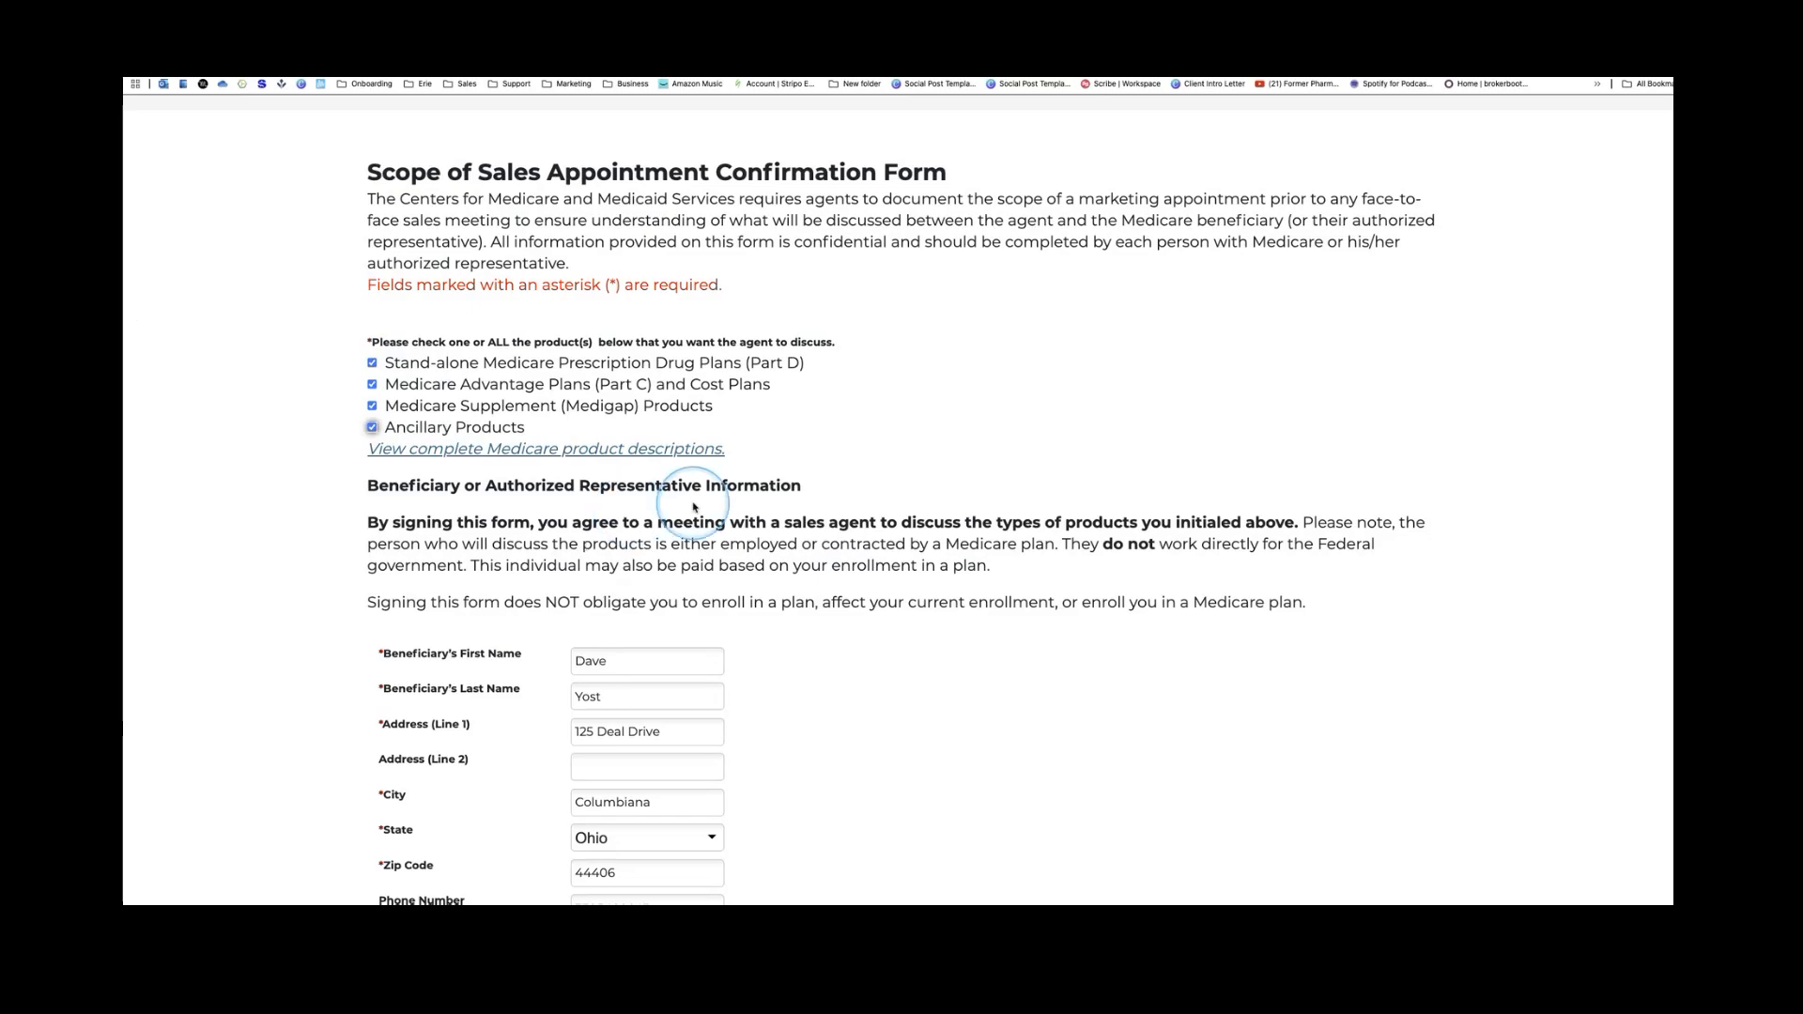
Agree to the statement, answer No to authorized representative, and submit the form
scroll(871, 549, down, 2)
scroll(871, 549, down, 2)
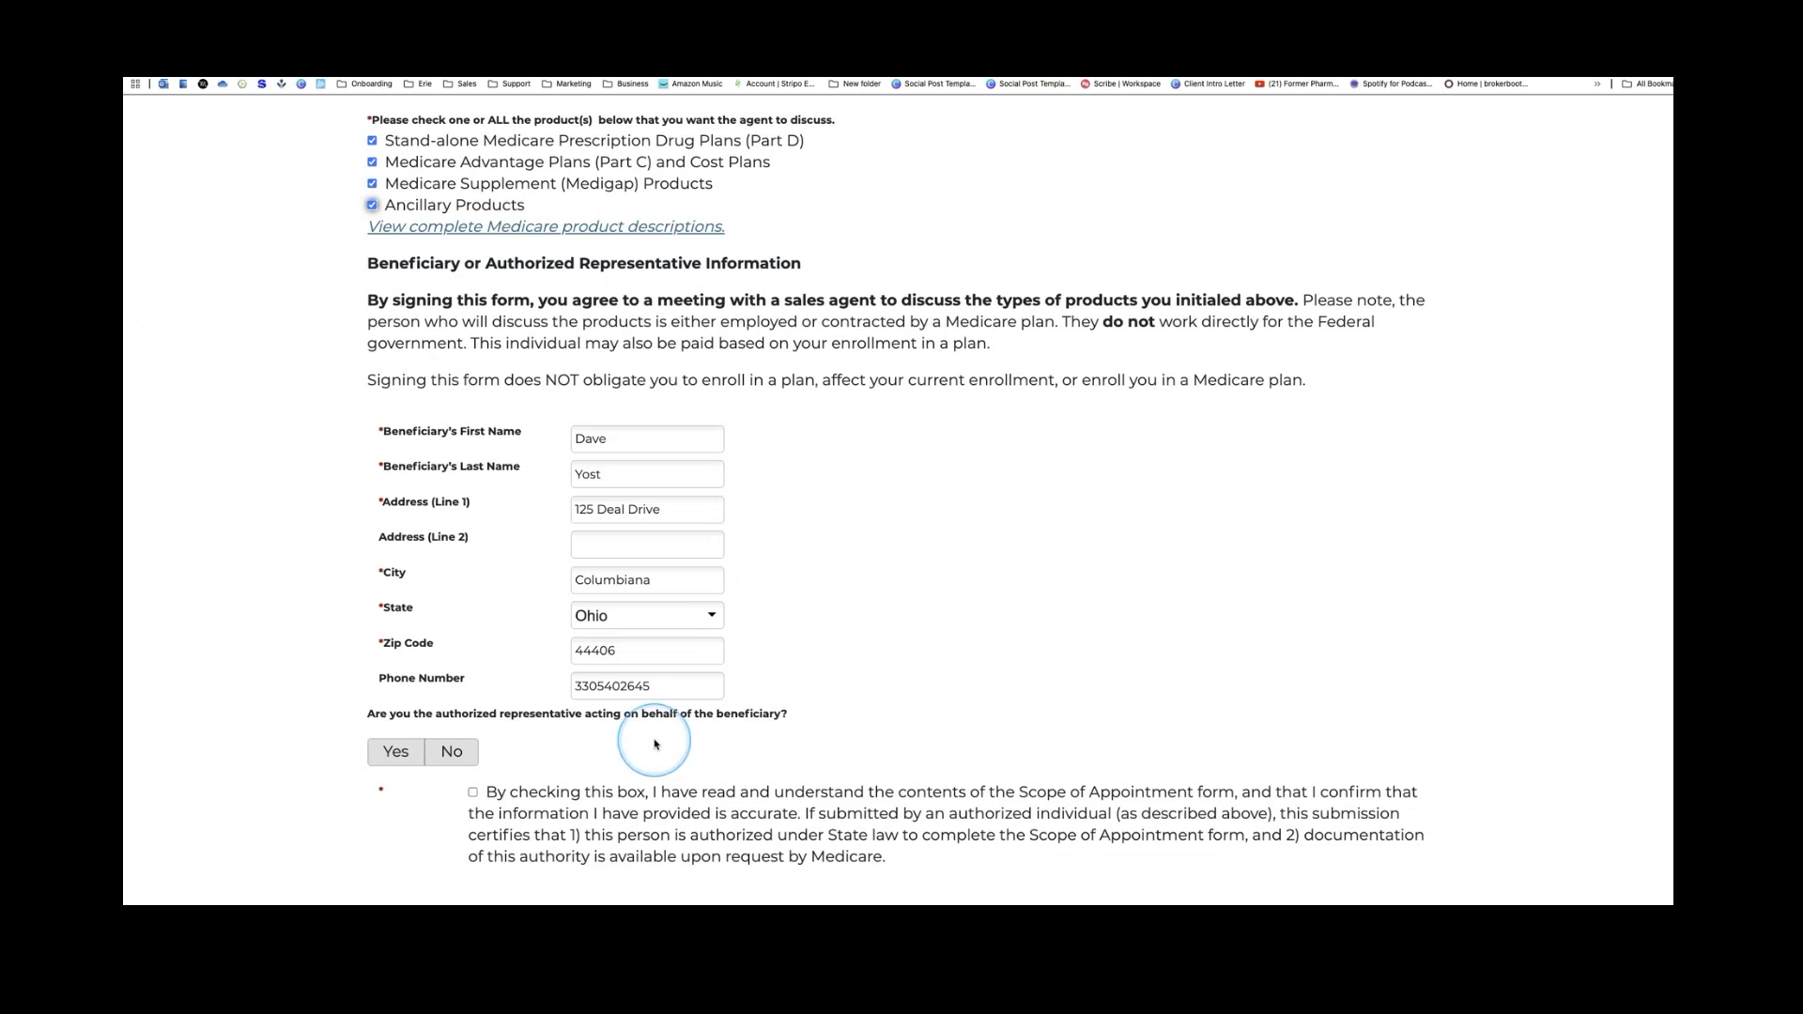
scroll(582, 723, down, 2)
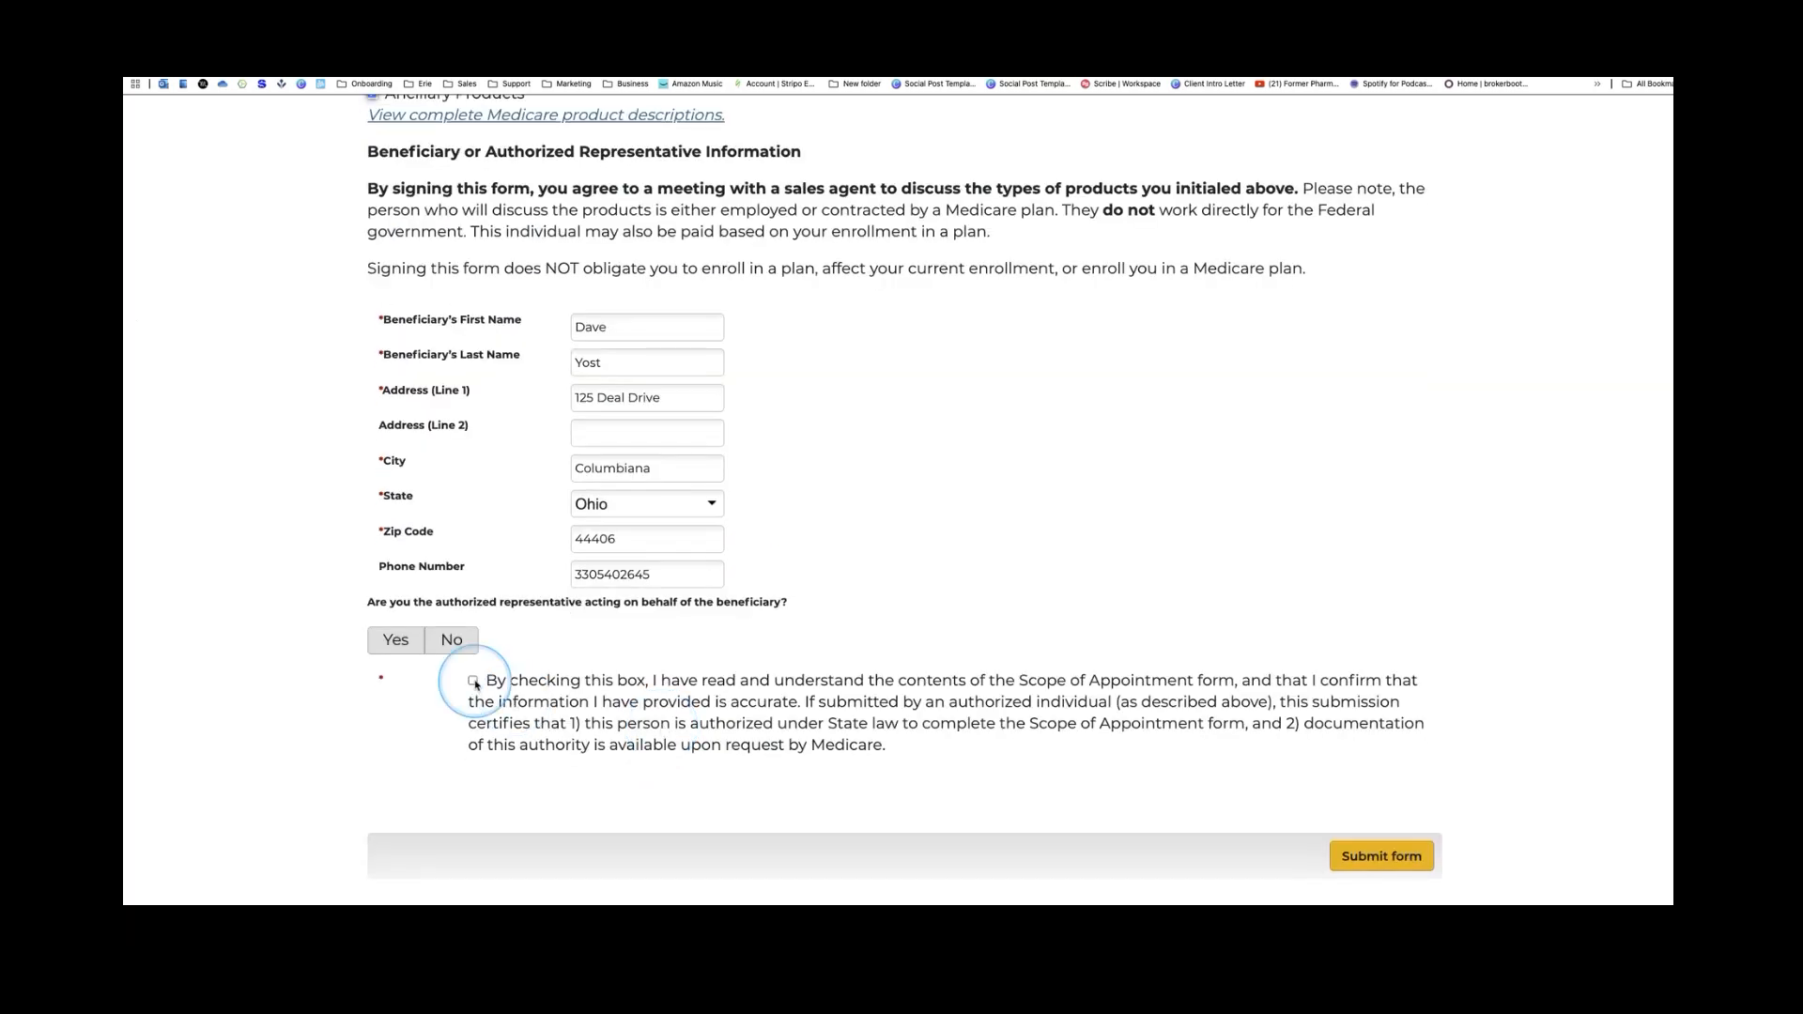
click(473, 681)
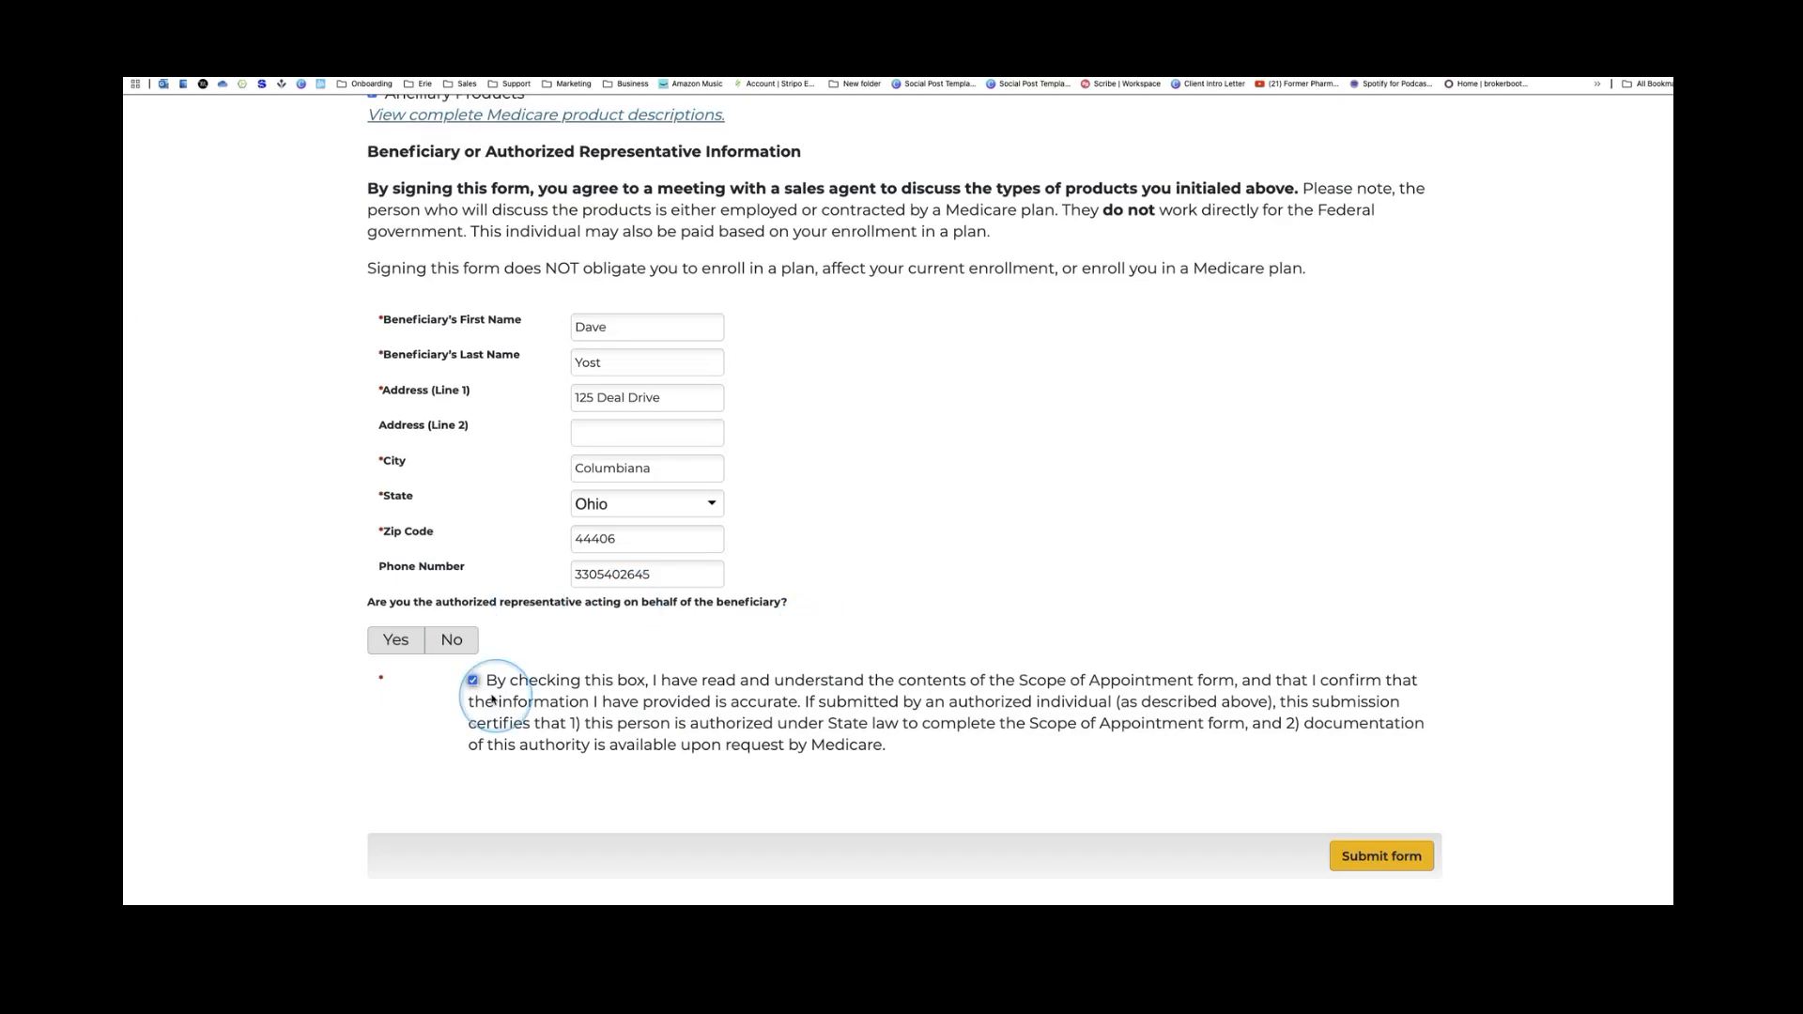
click(444, 645)
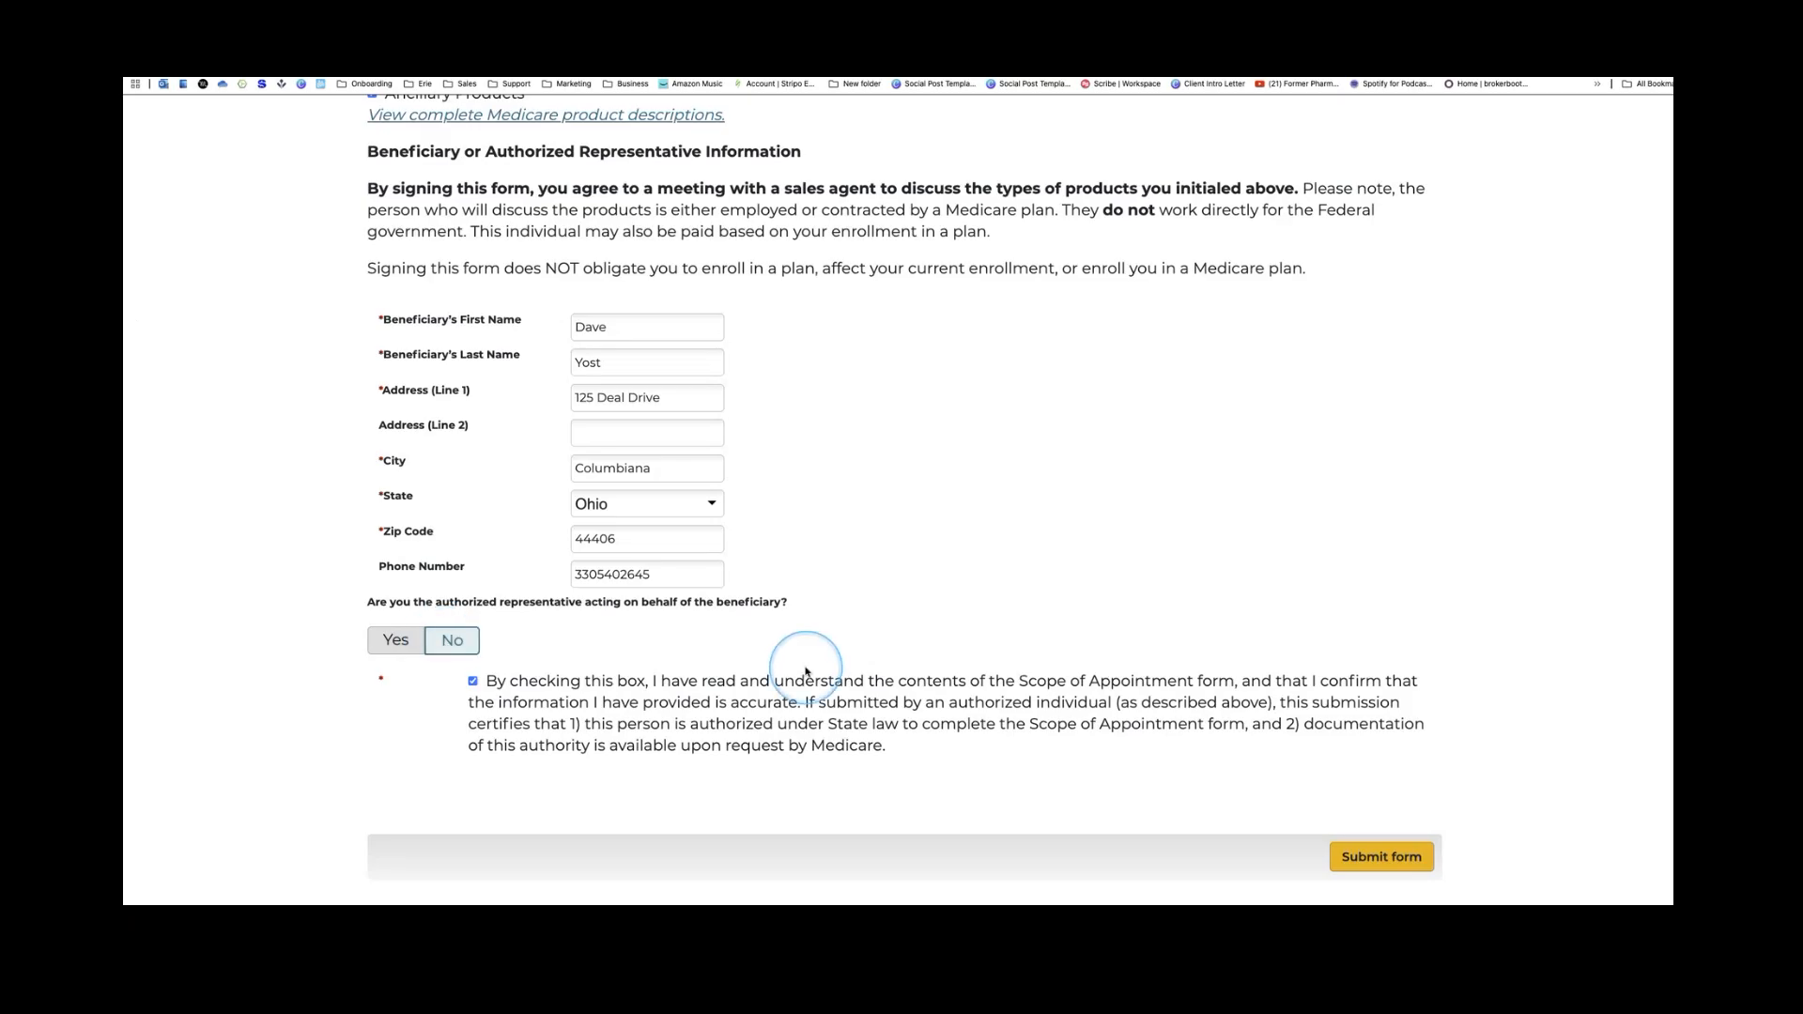
click(1388, 862)
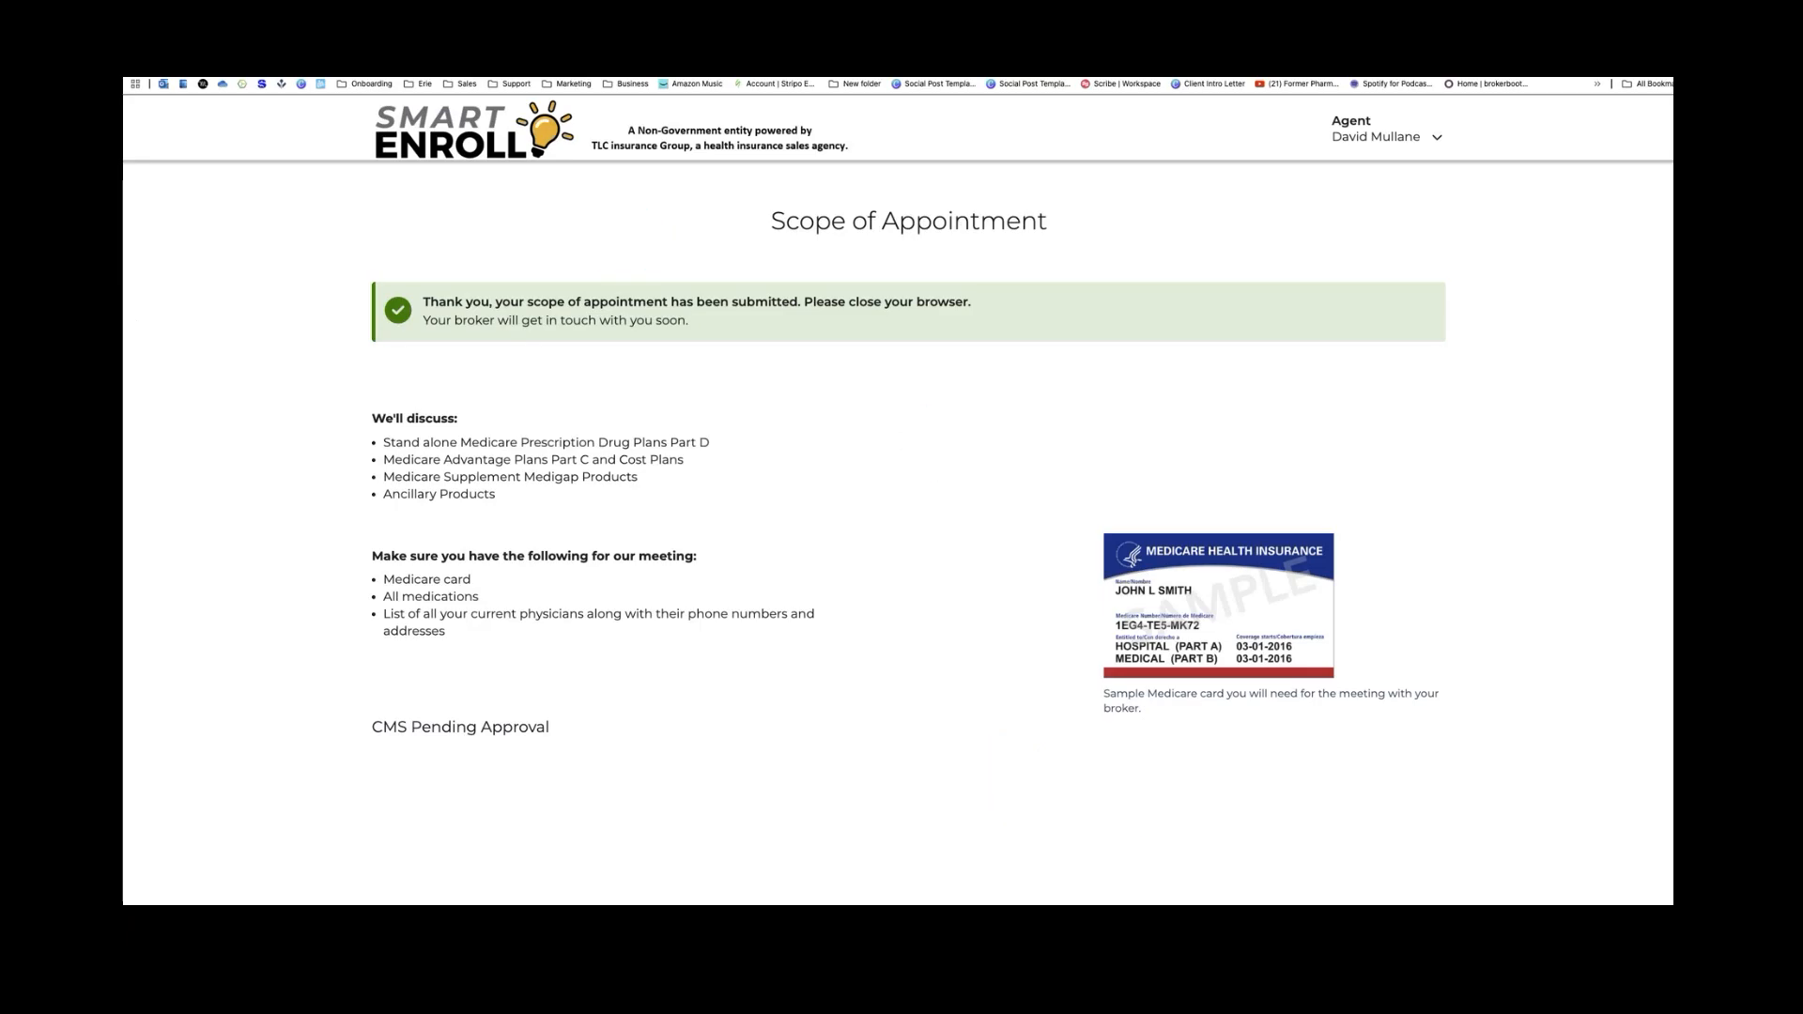
click(246, 38)
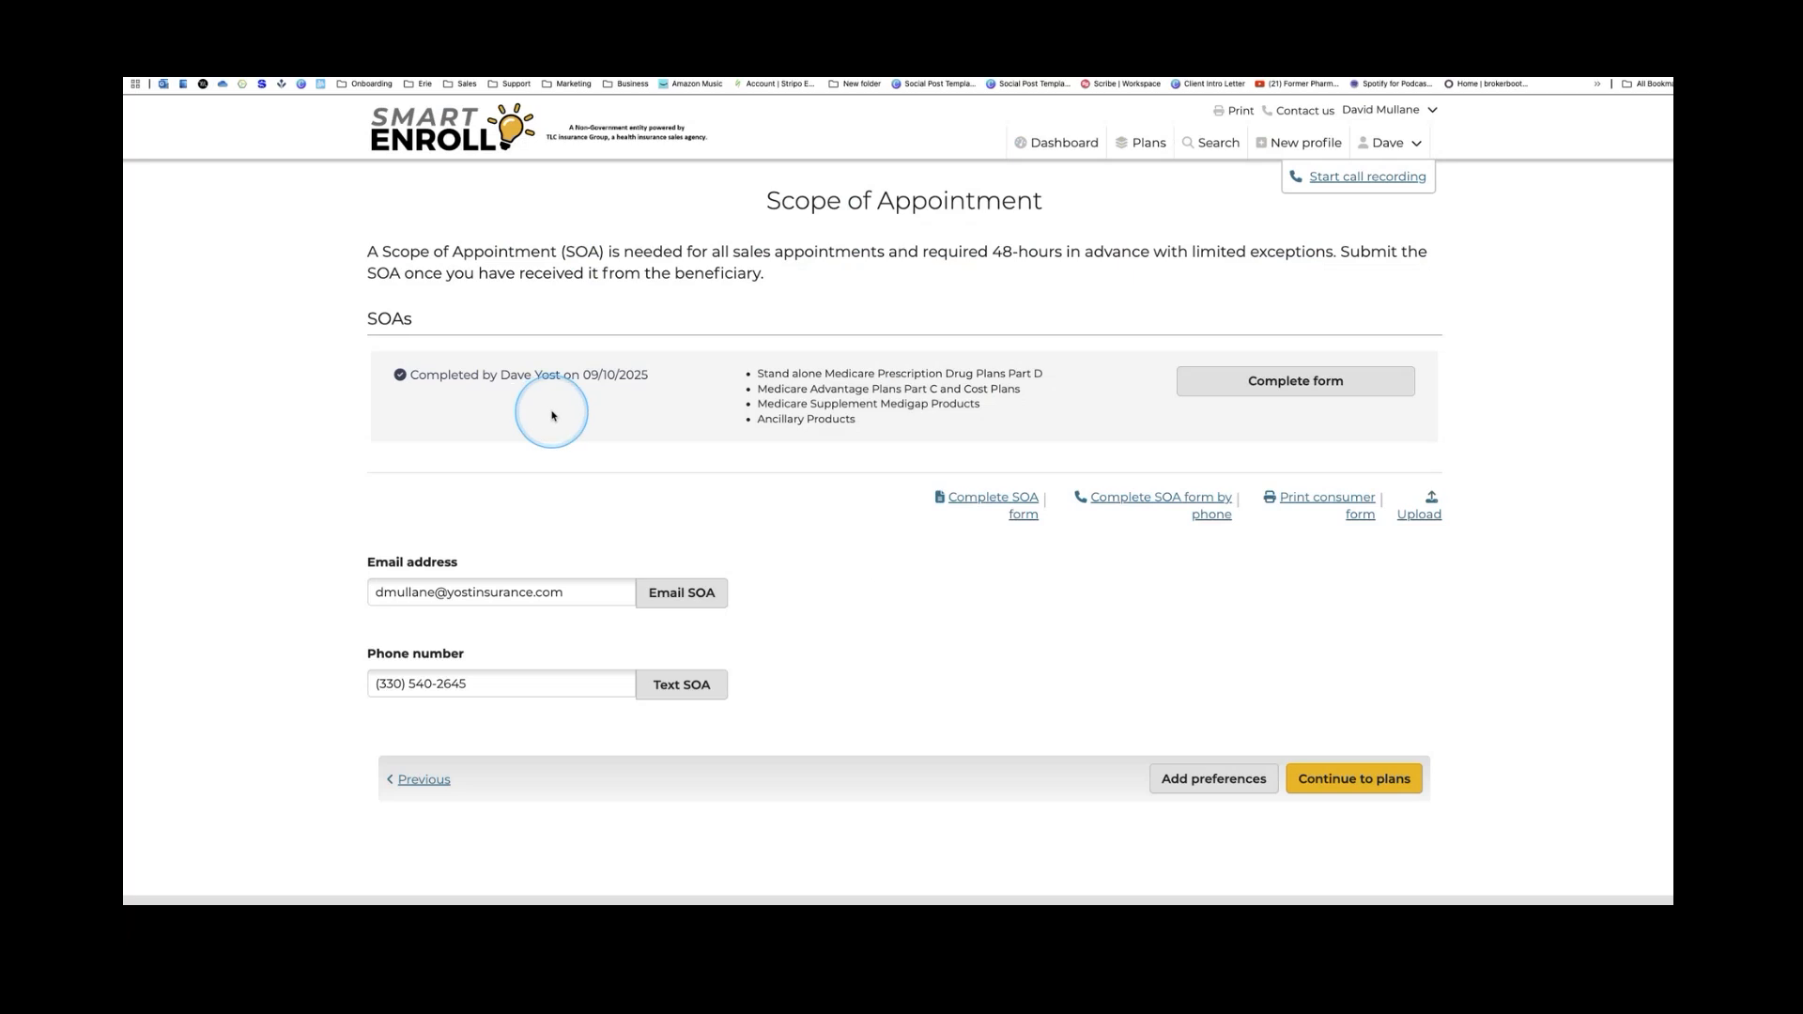
Enter Referral as the initial method of contact on the agent's form
click(1313, 385)
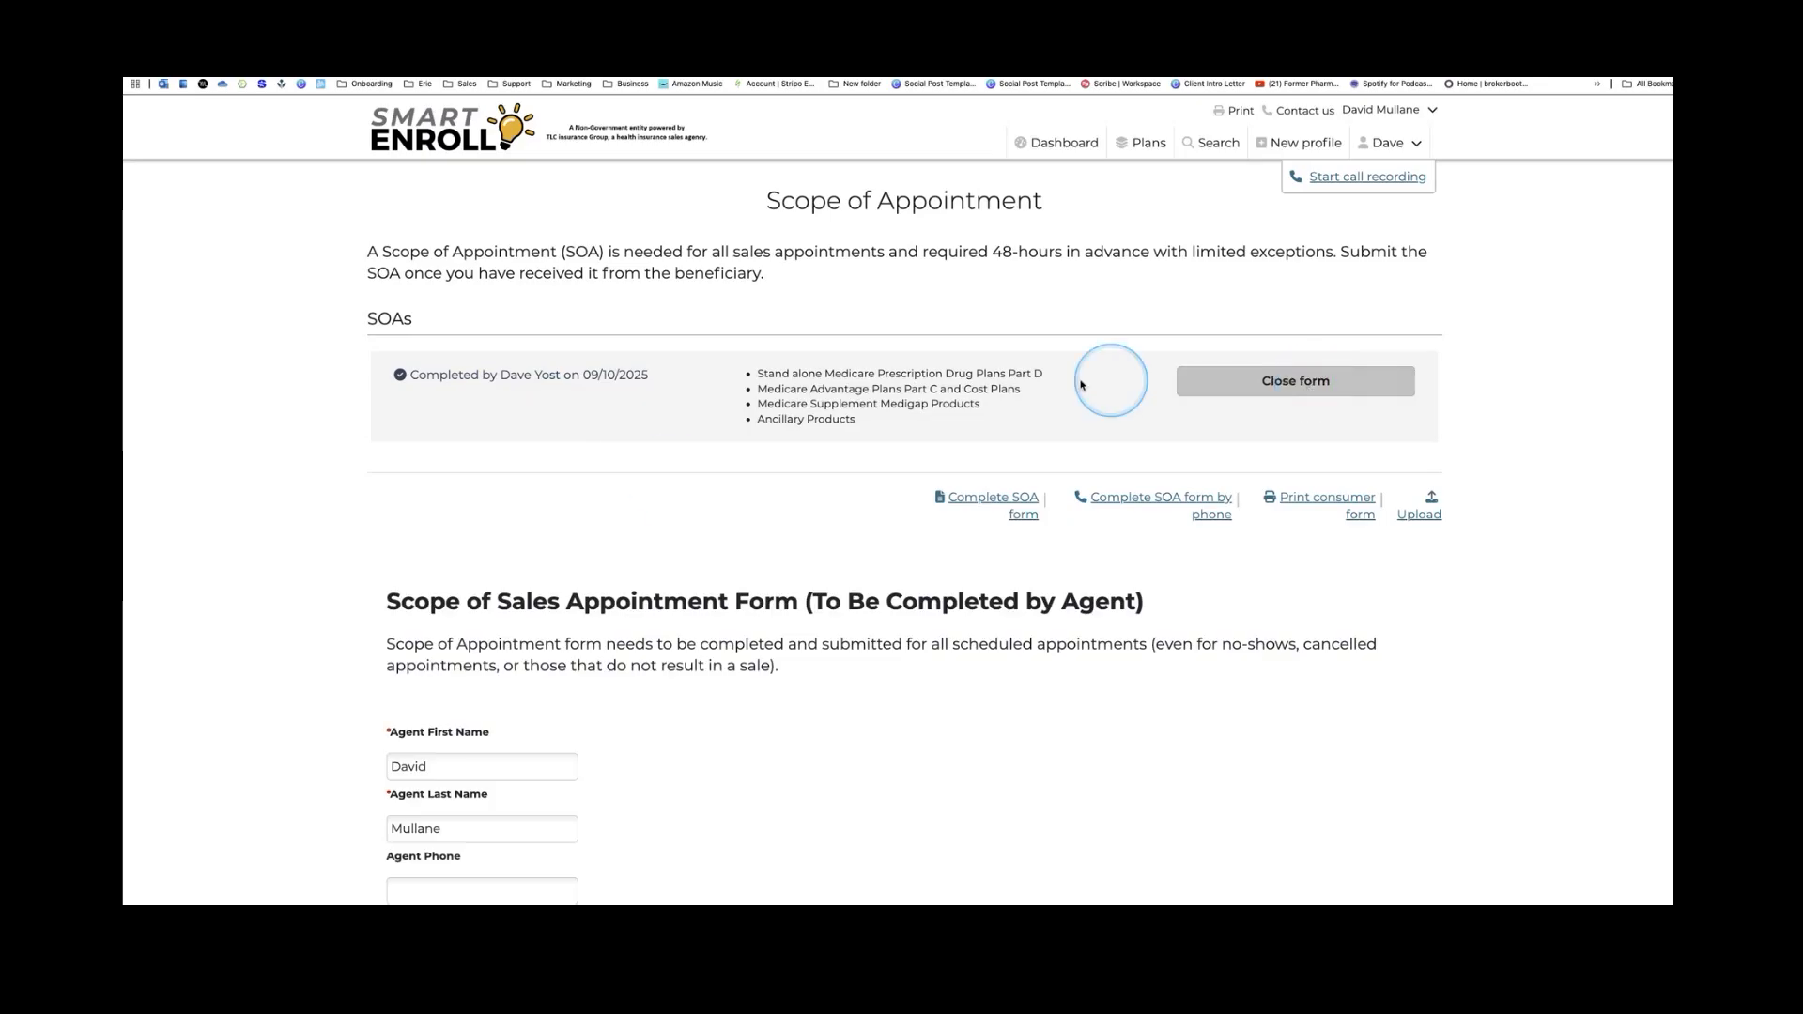
scroll(663, 481, down, 5)
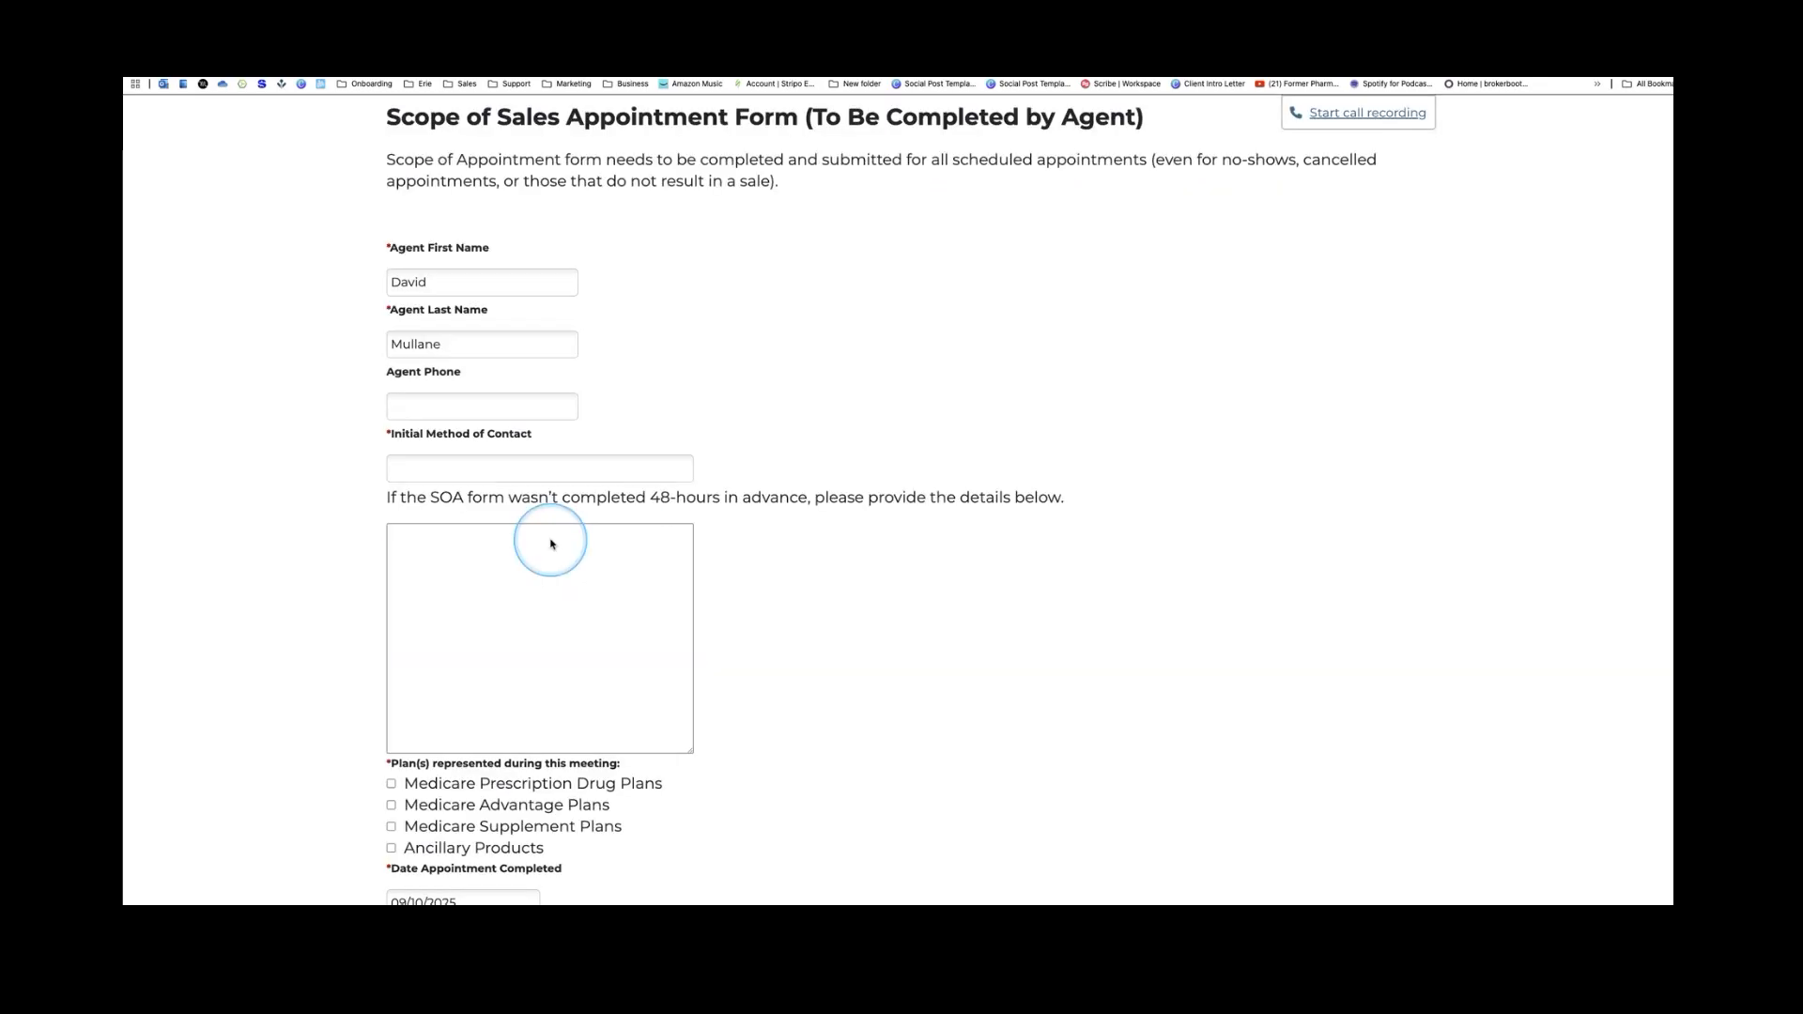
click(455, 463)
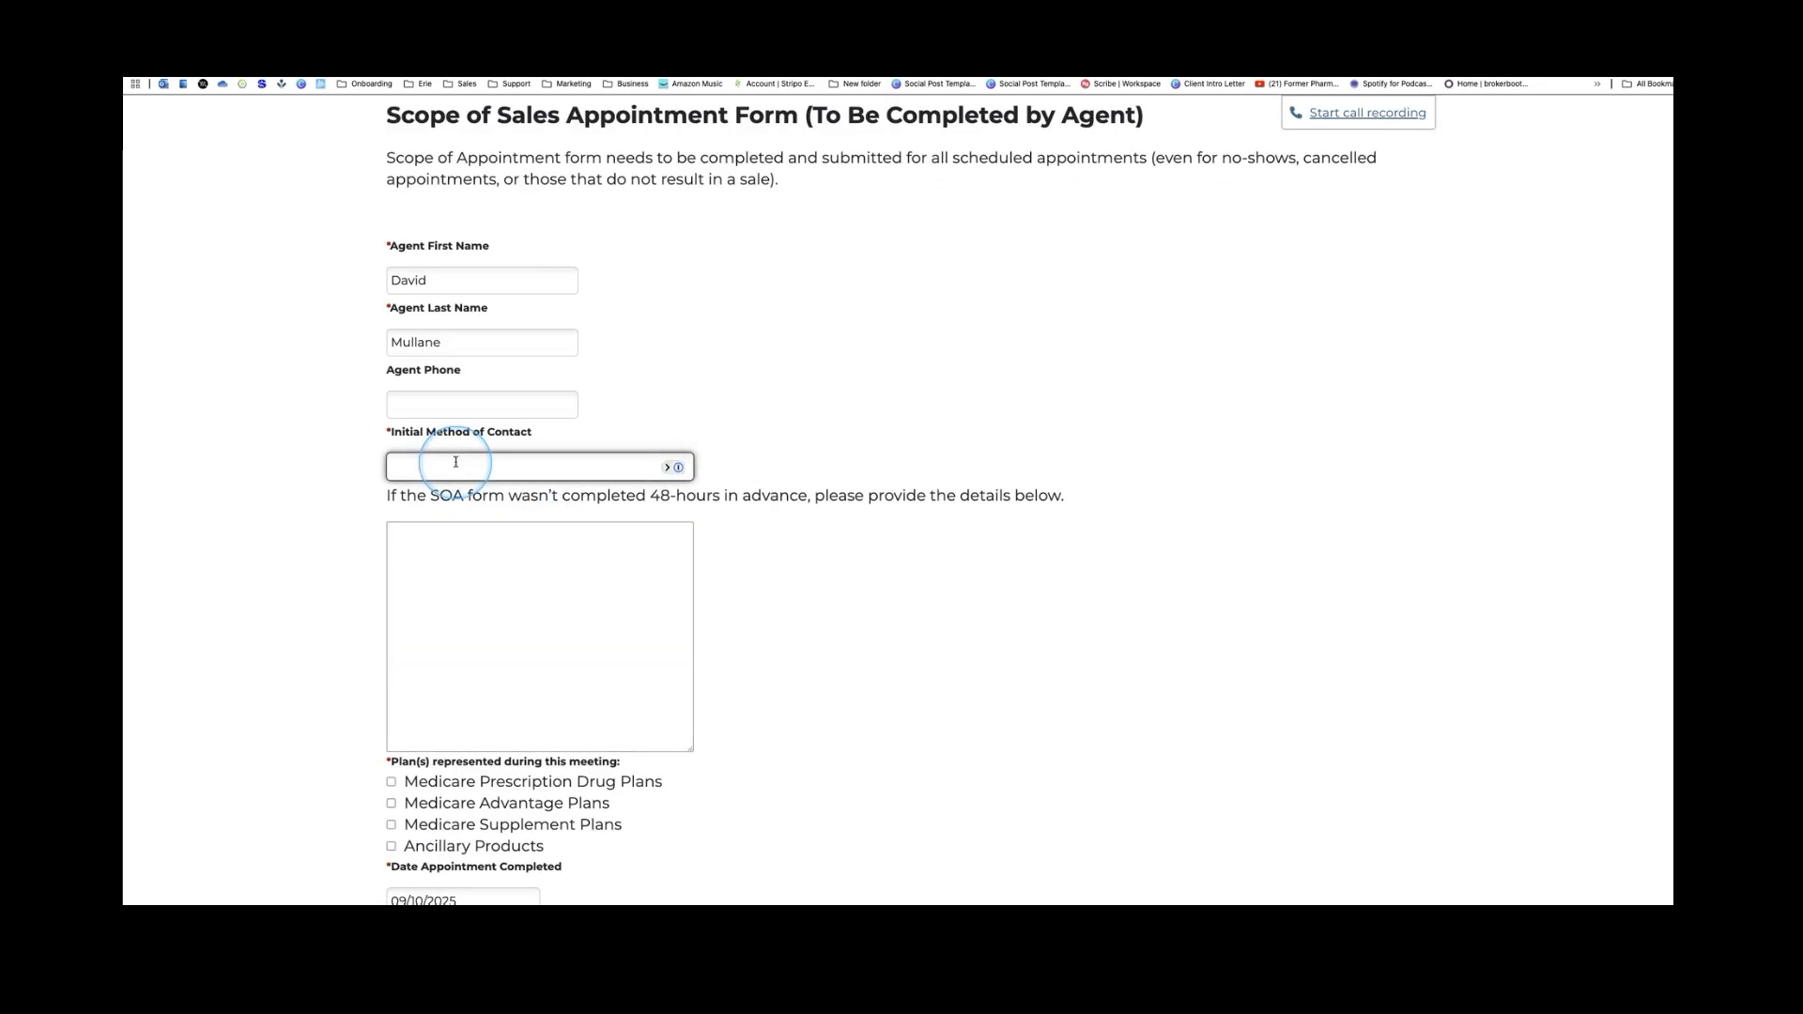
text(Referral)
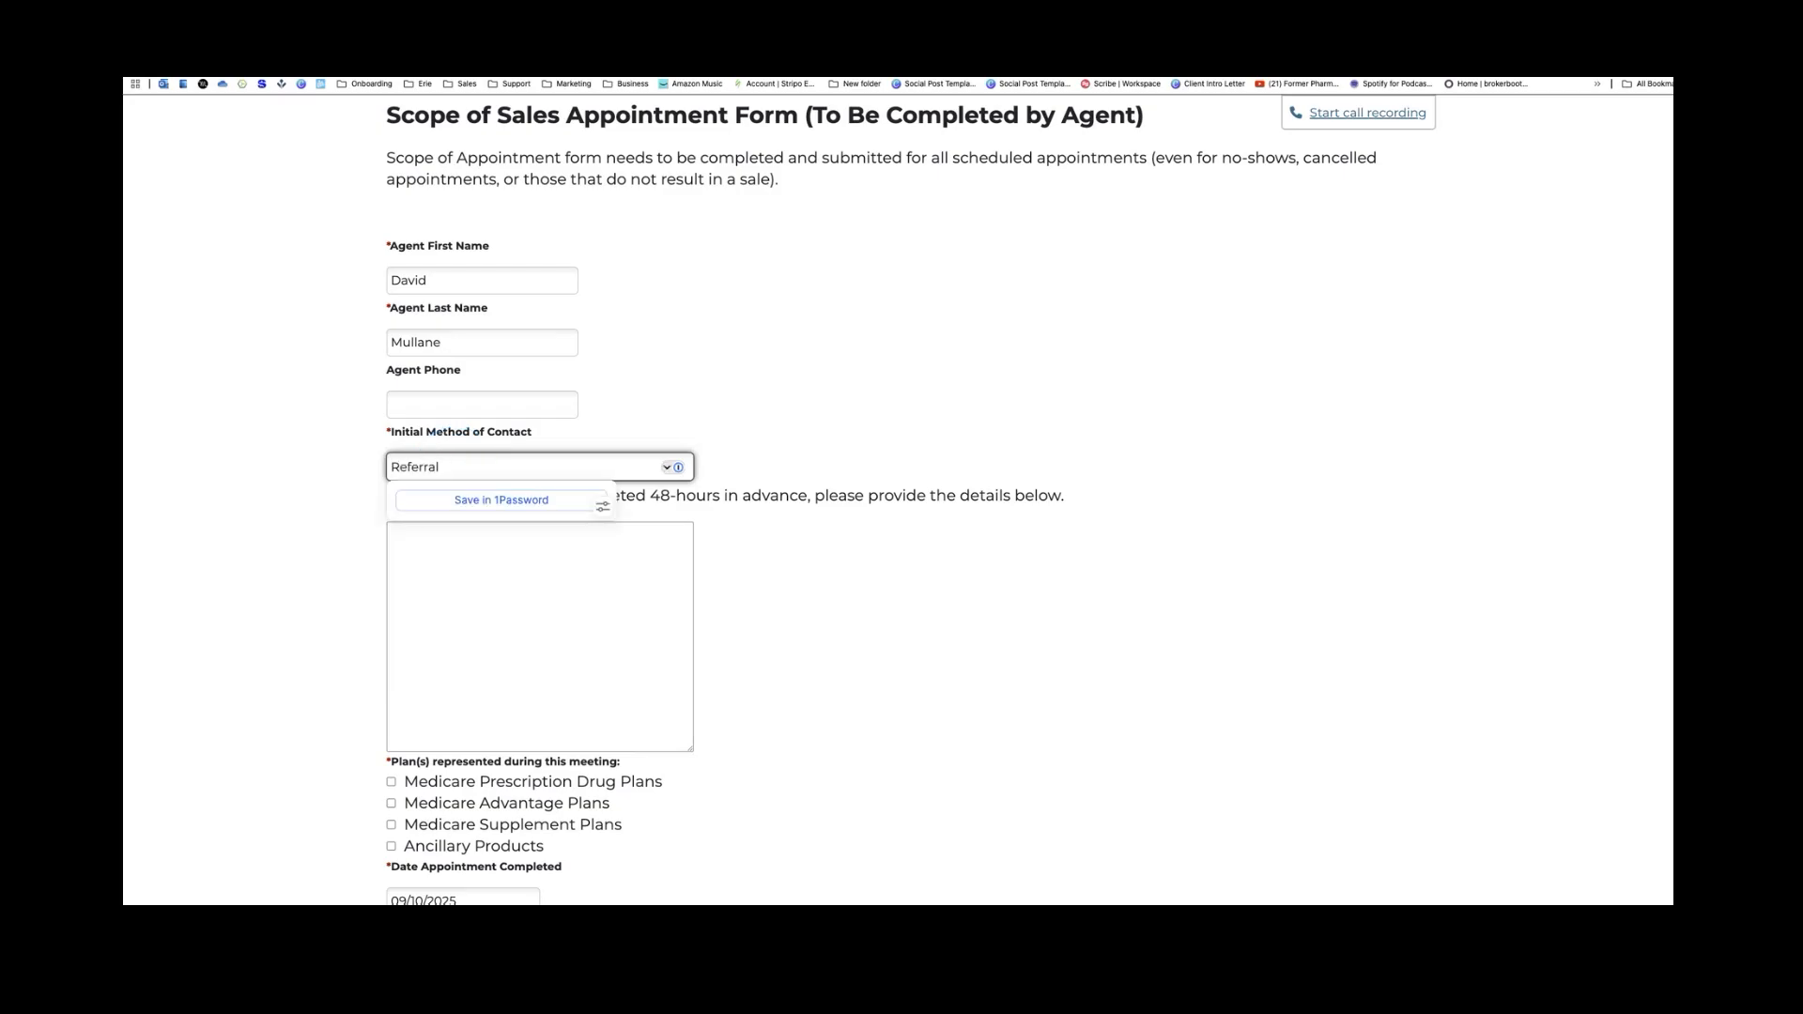
click(511, 612)
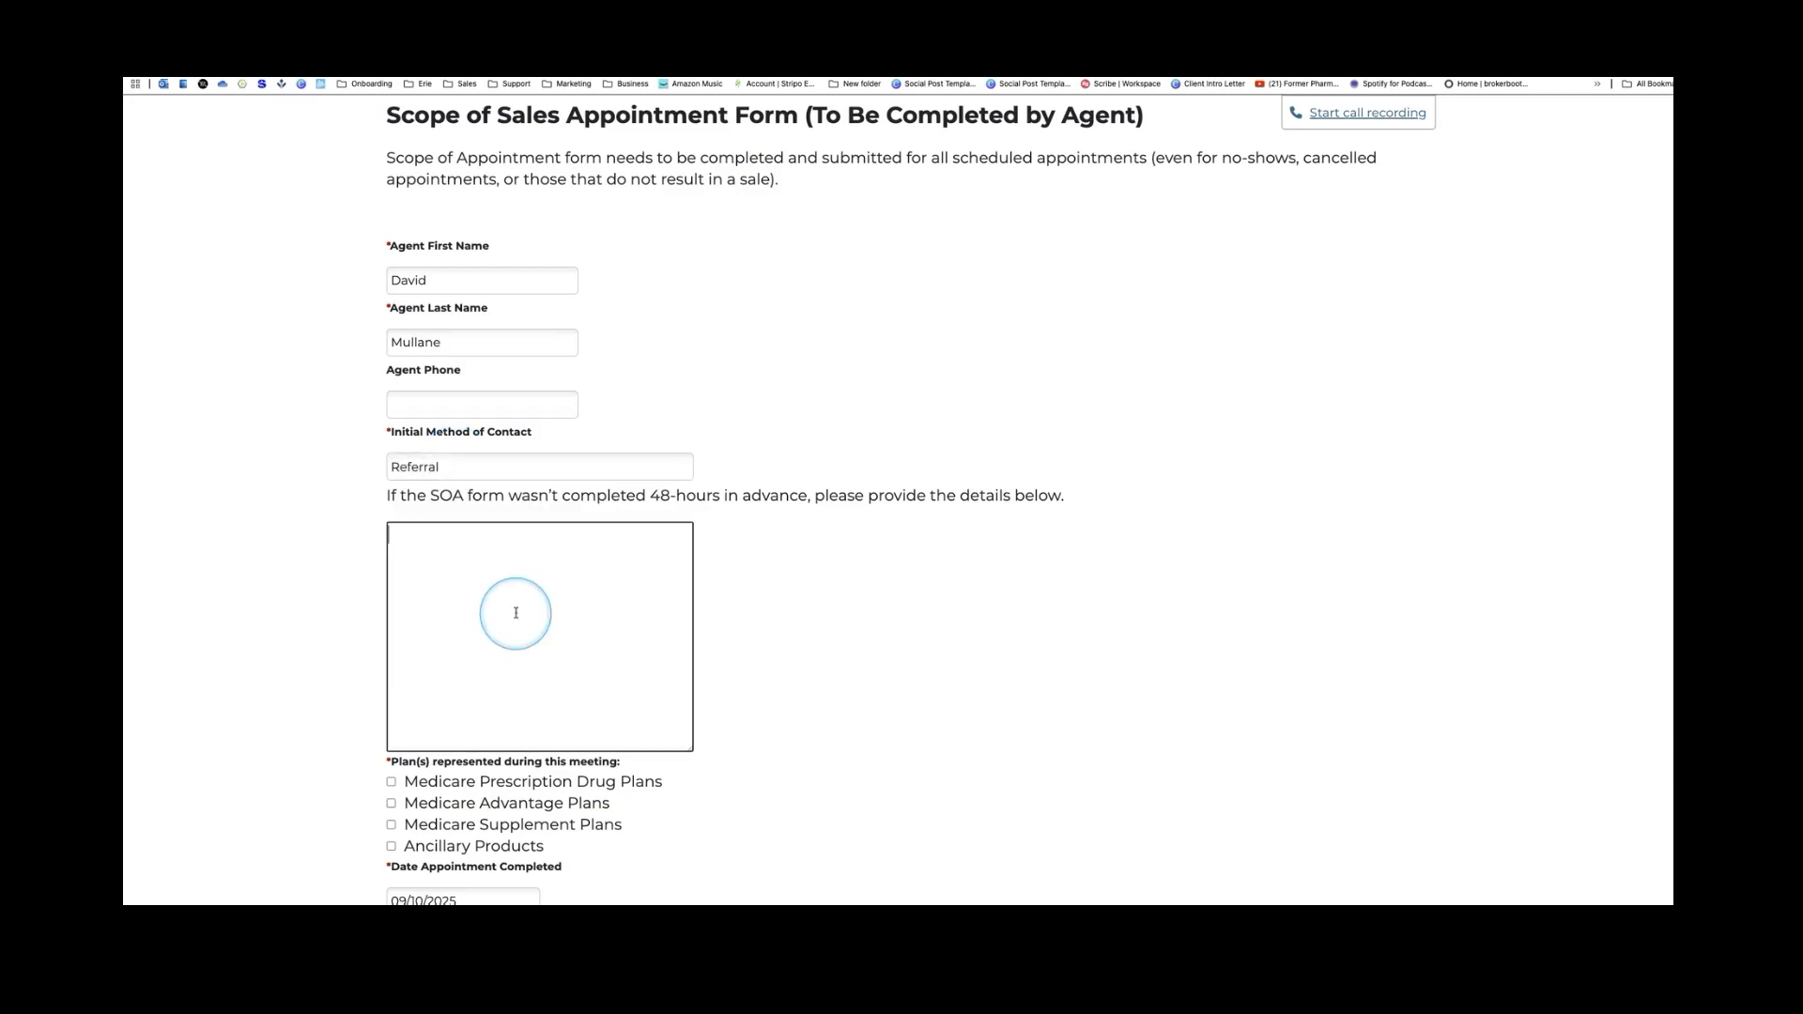
Mark all four plan types as represented, confirm the signature, and submit
scroll(511, 611, down, 3)
click(392, 589)
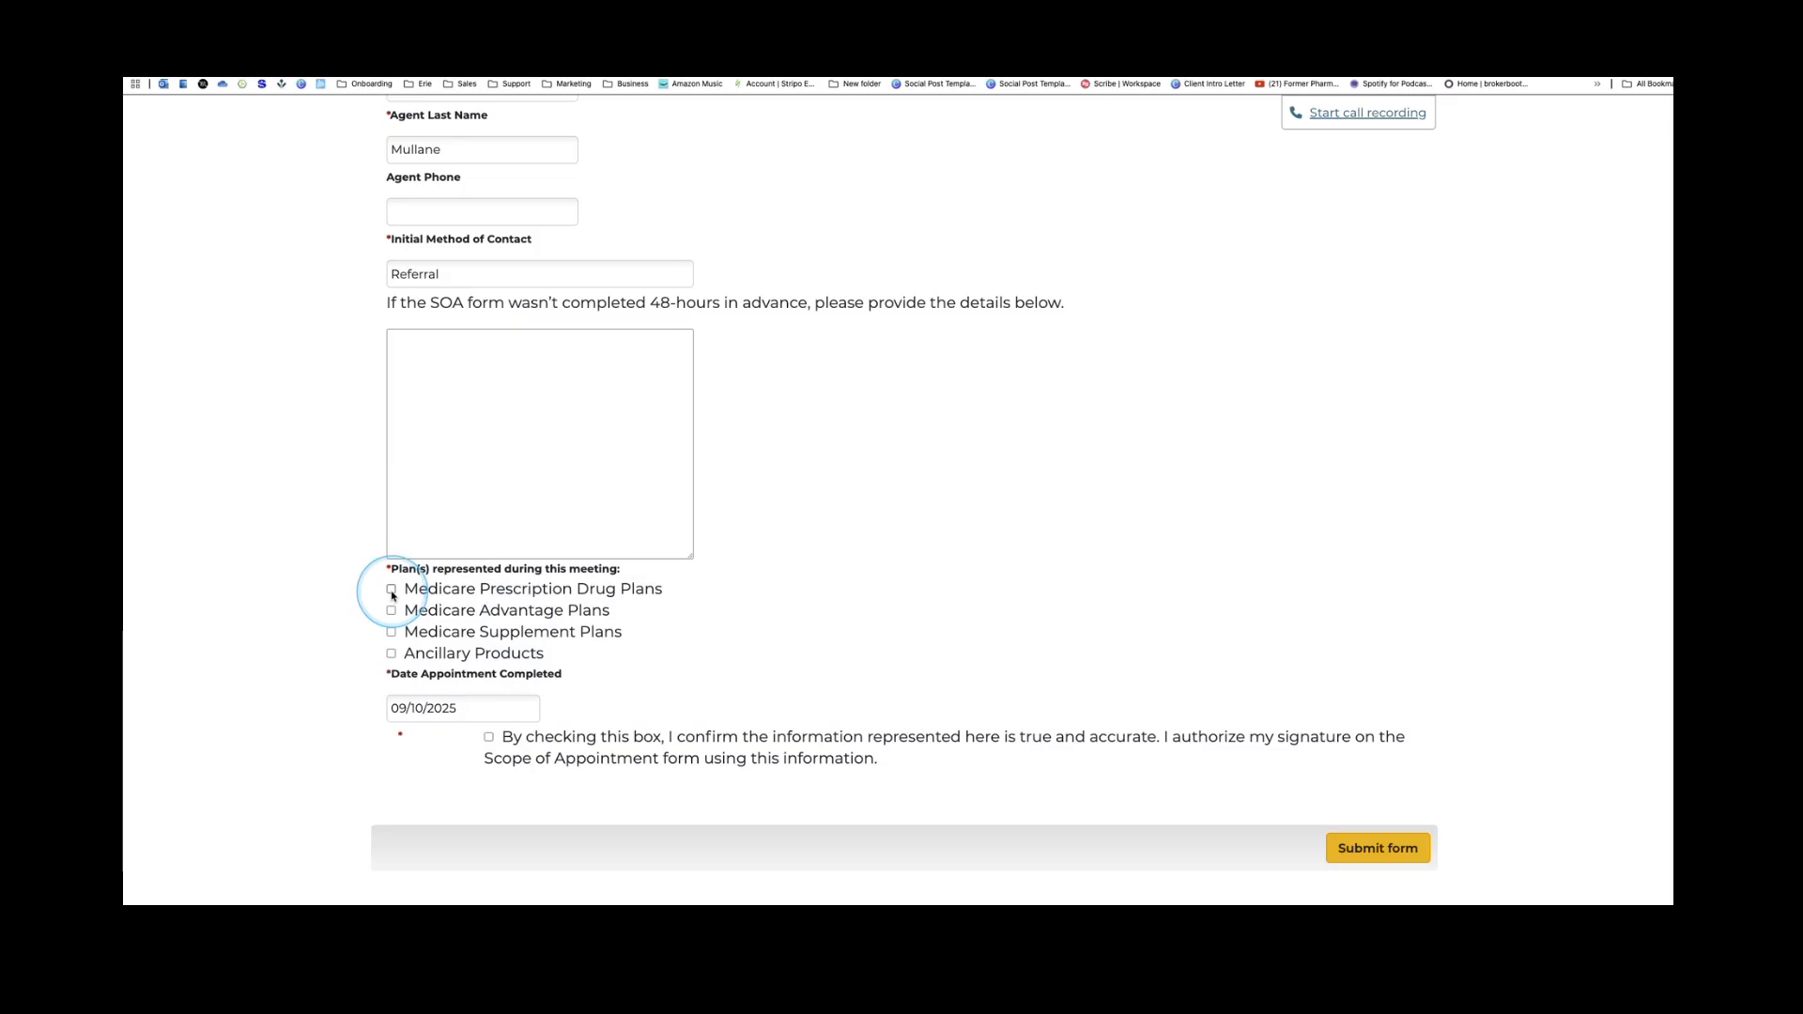
click(391, 611)
click(392, 632)
click(392, 654)
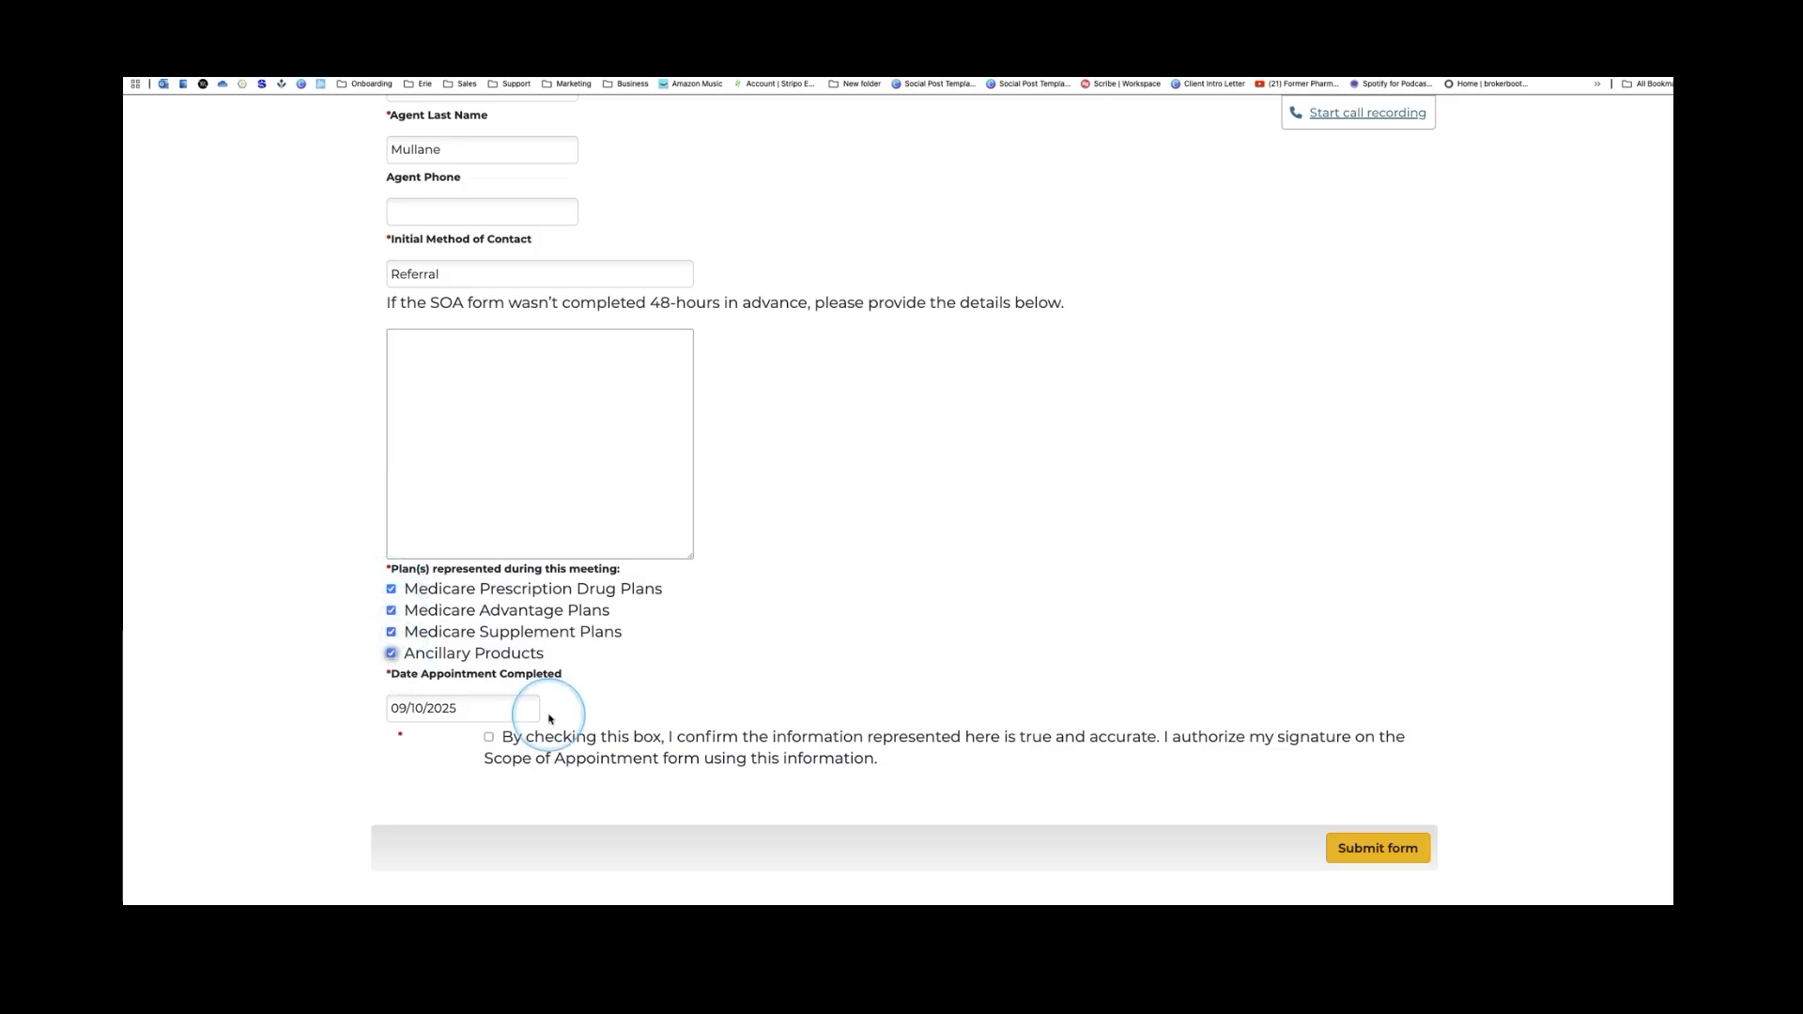
click(489, 737)
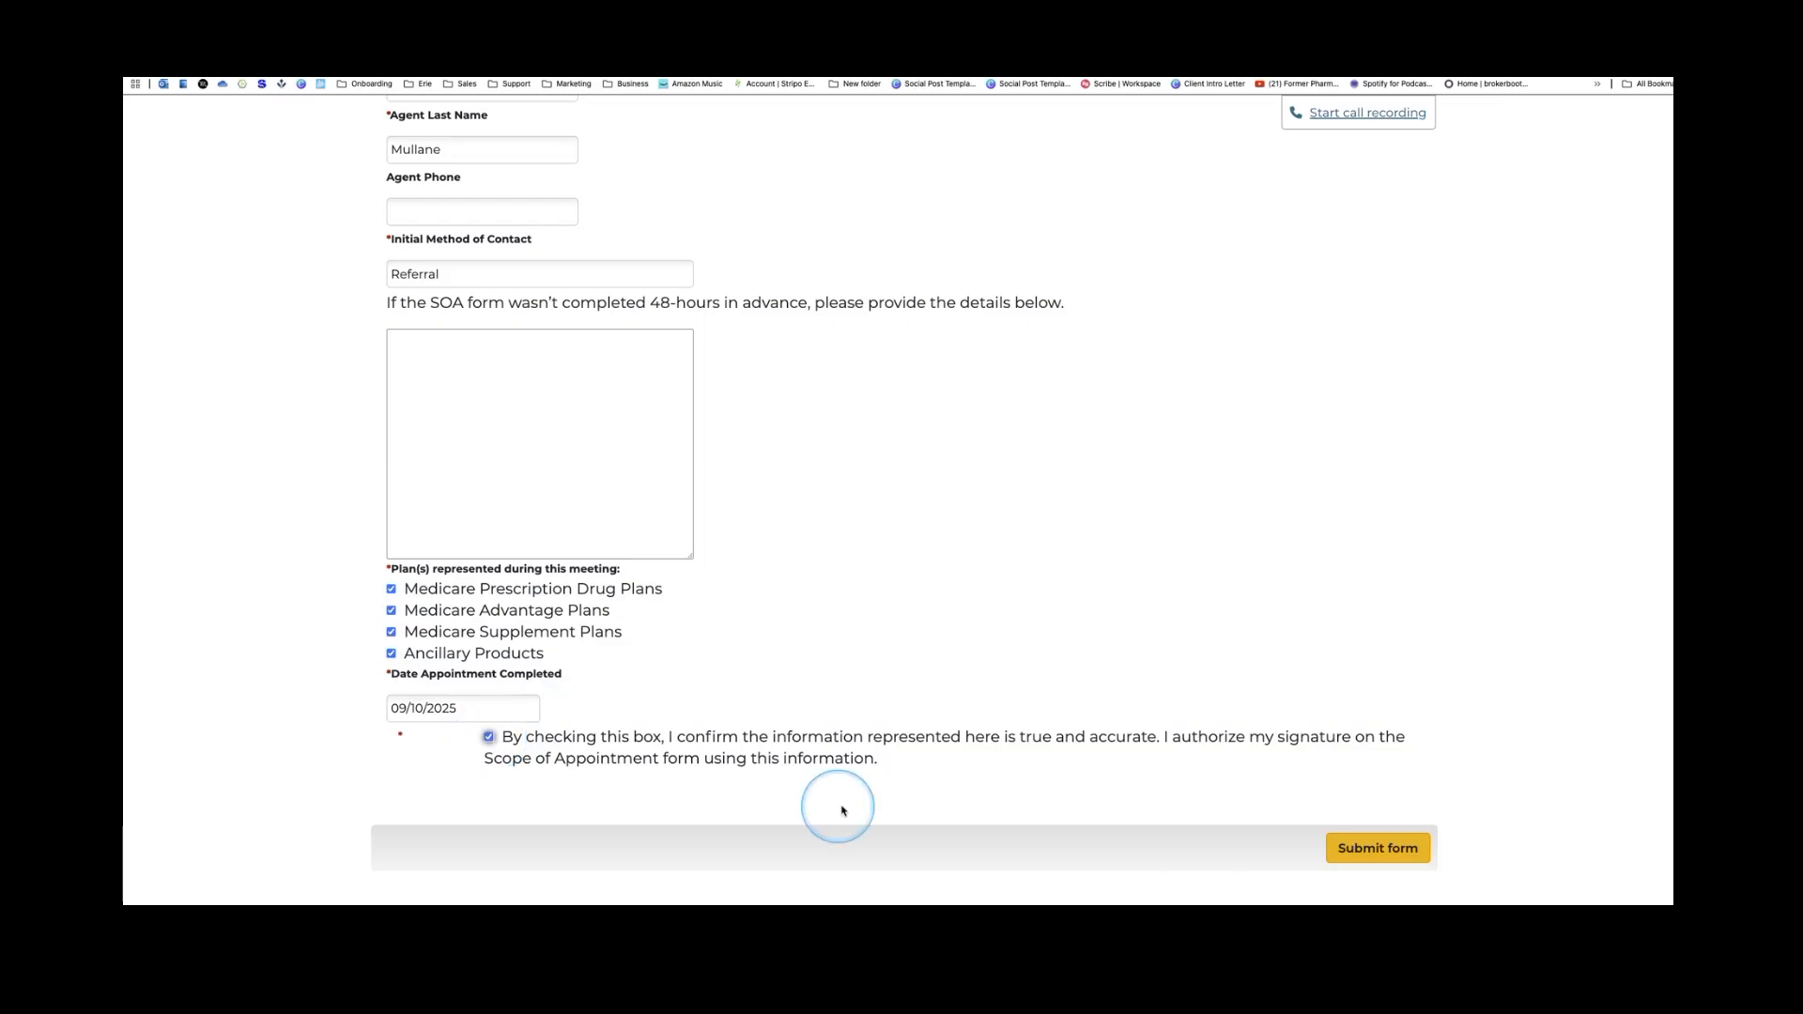
click(1381, 850)
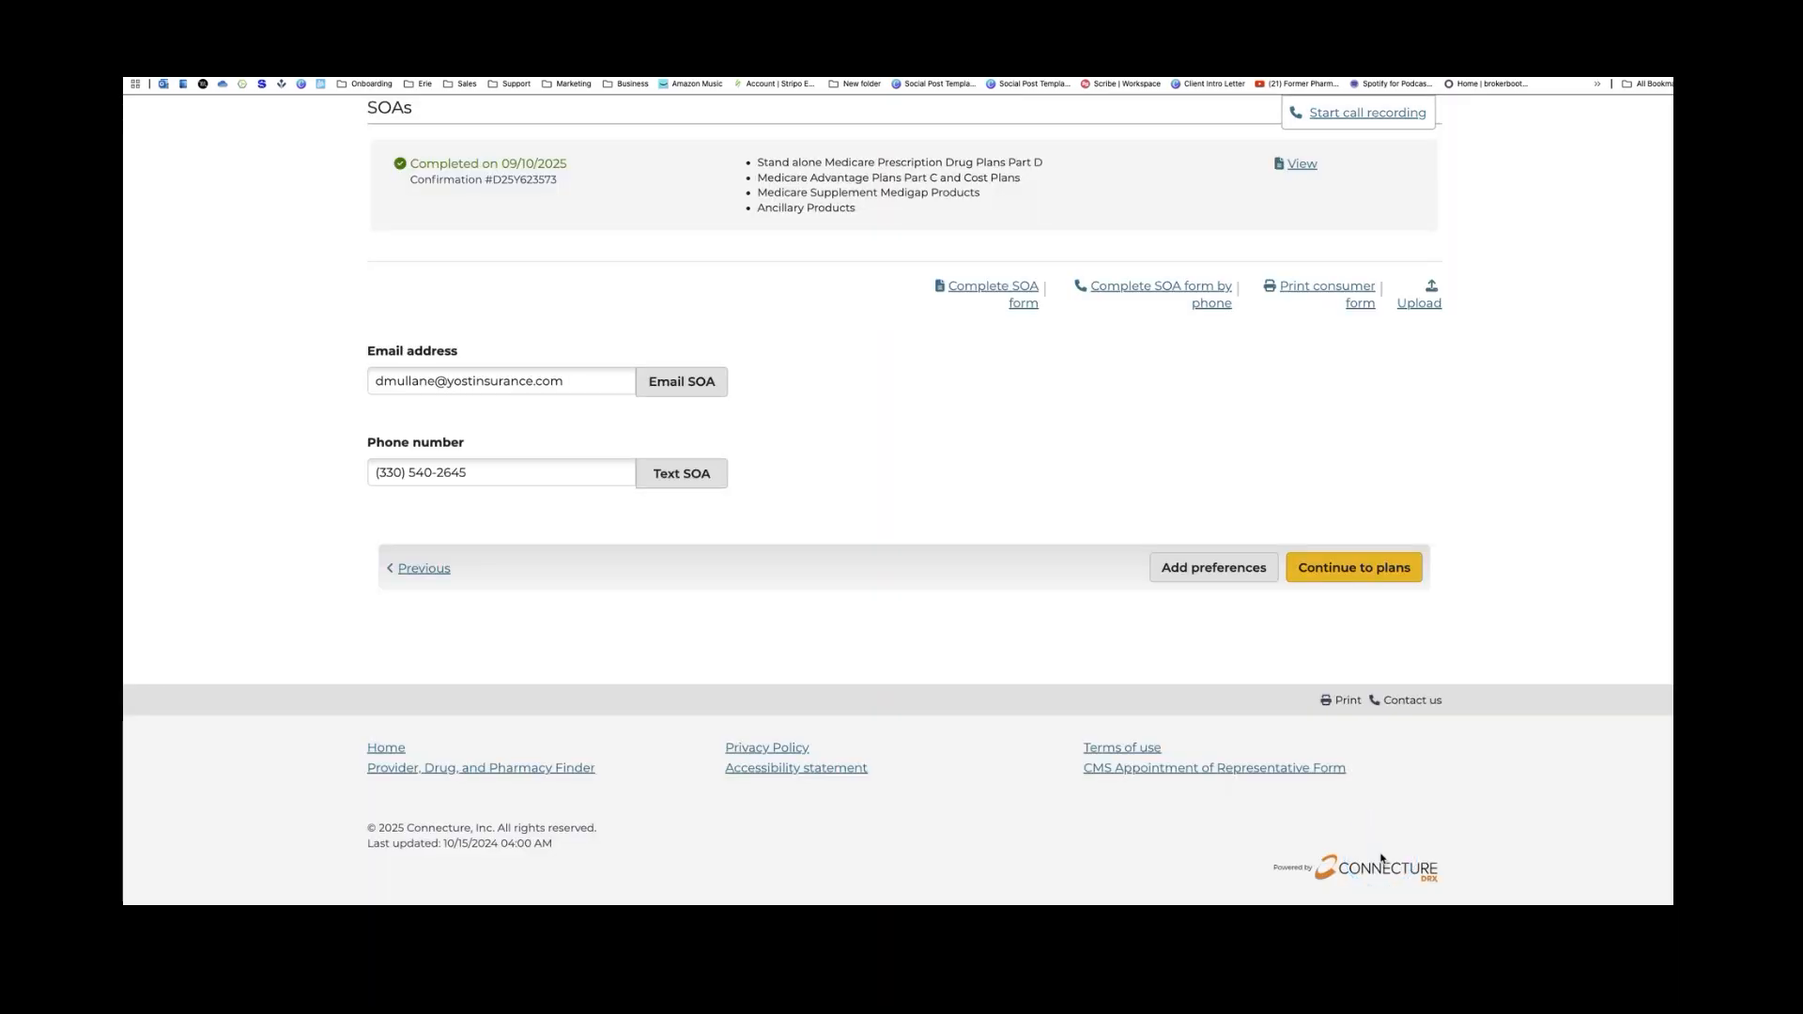
click(917, 559)
scroll(900, 552, up, 3)
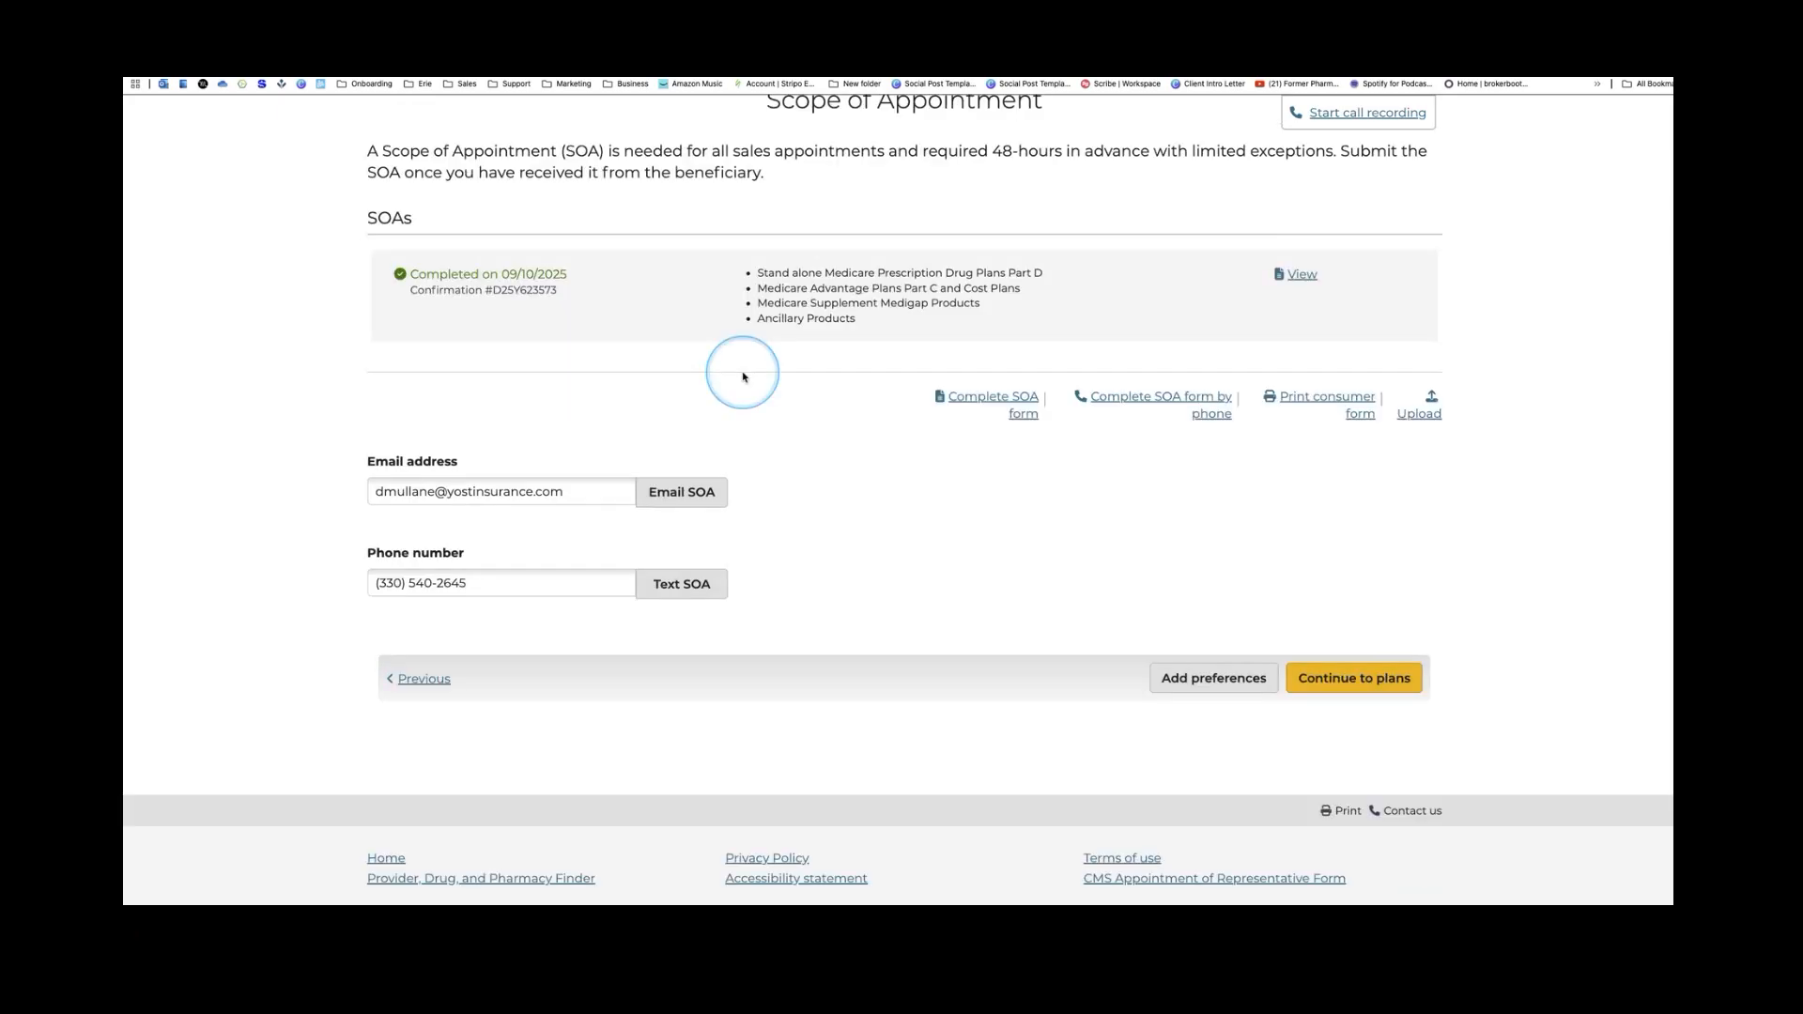
drag(505, 377, 570, 376)
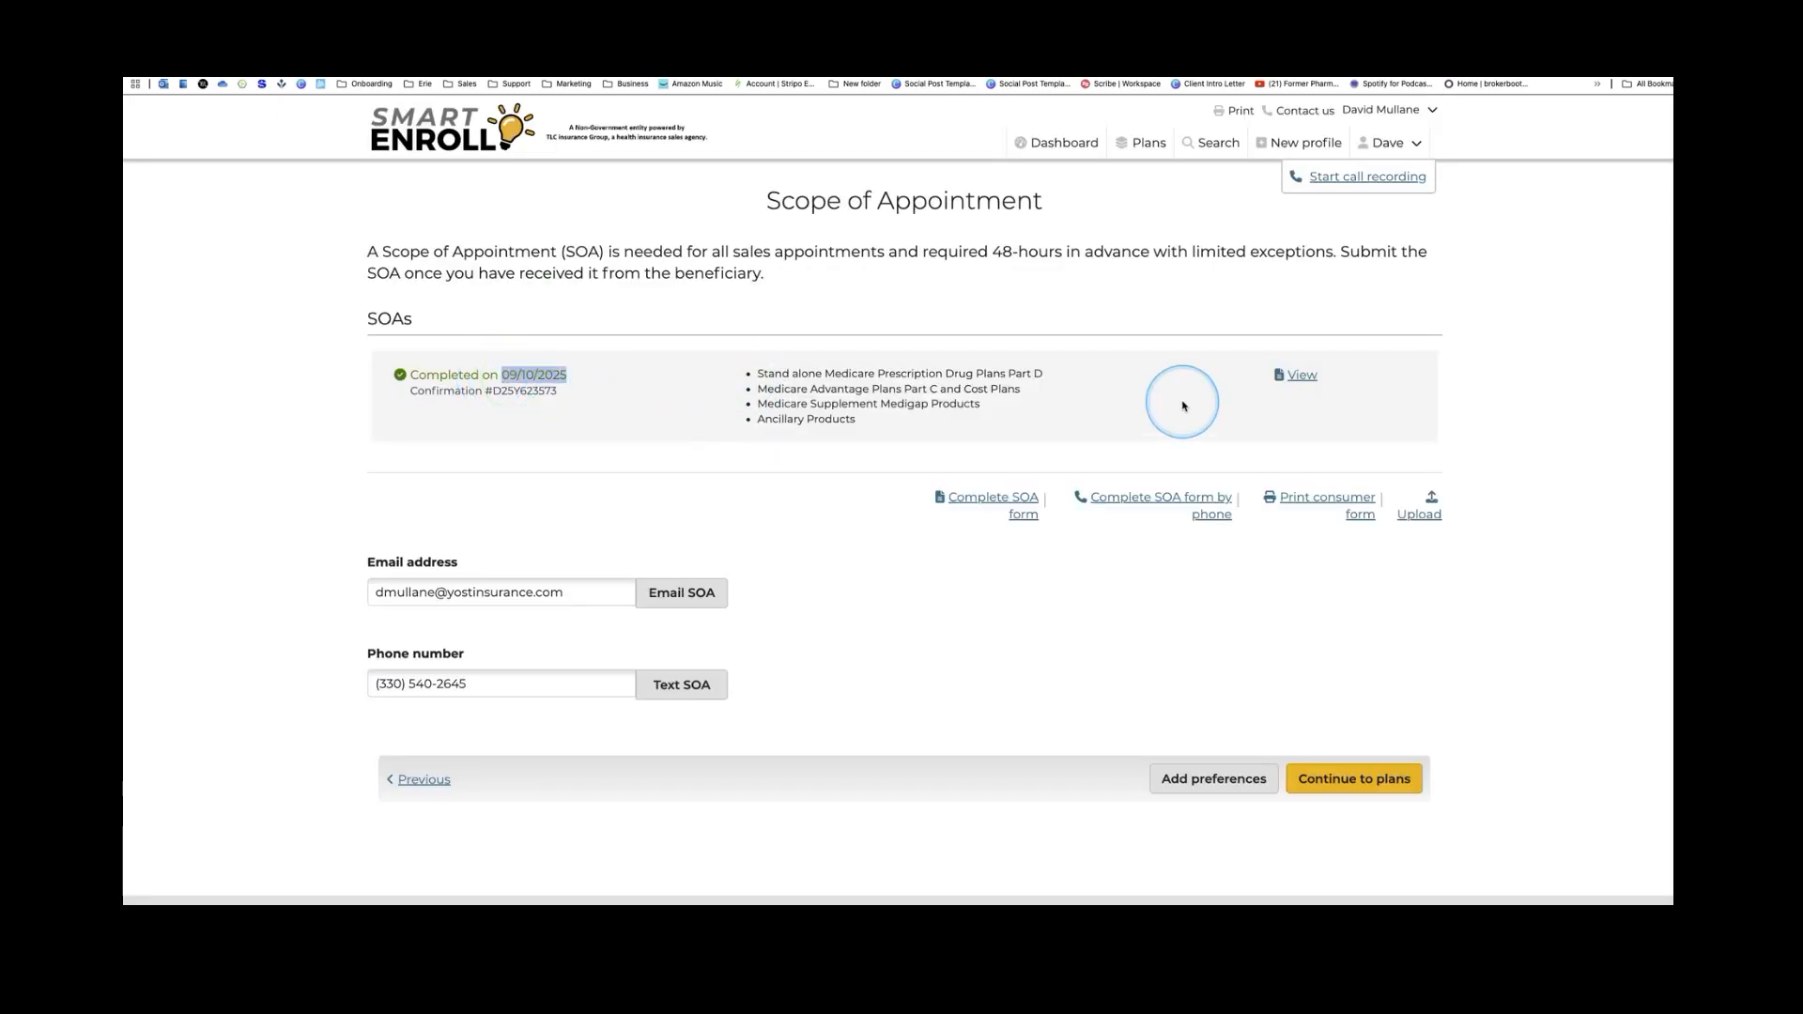
click(1301, 377)
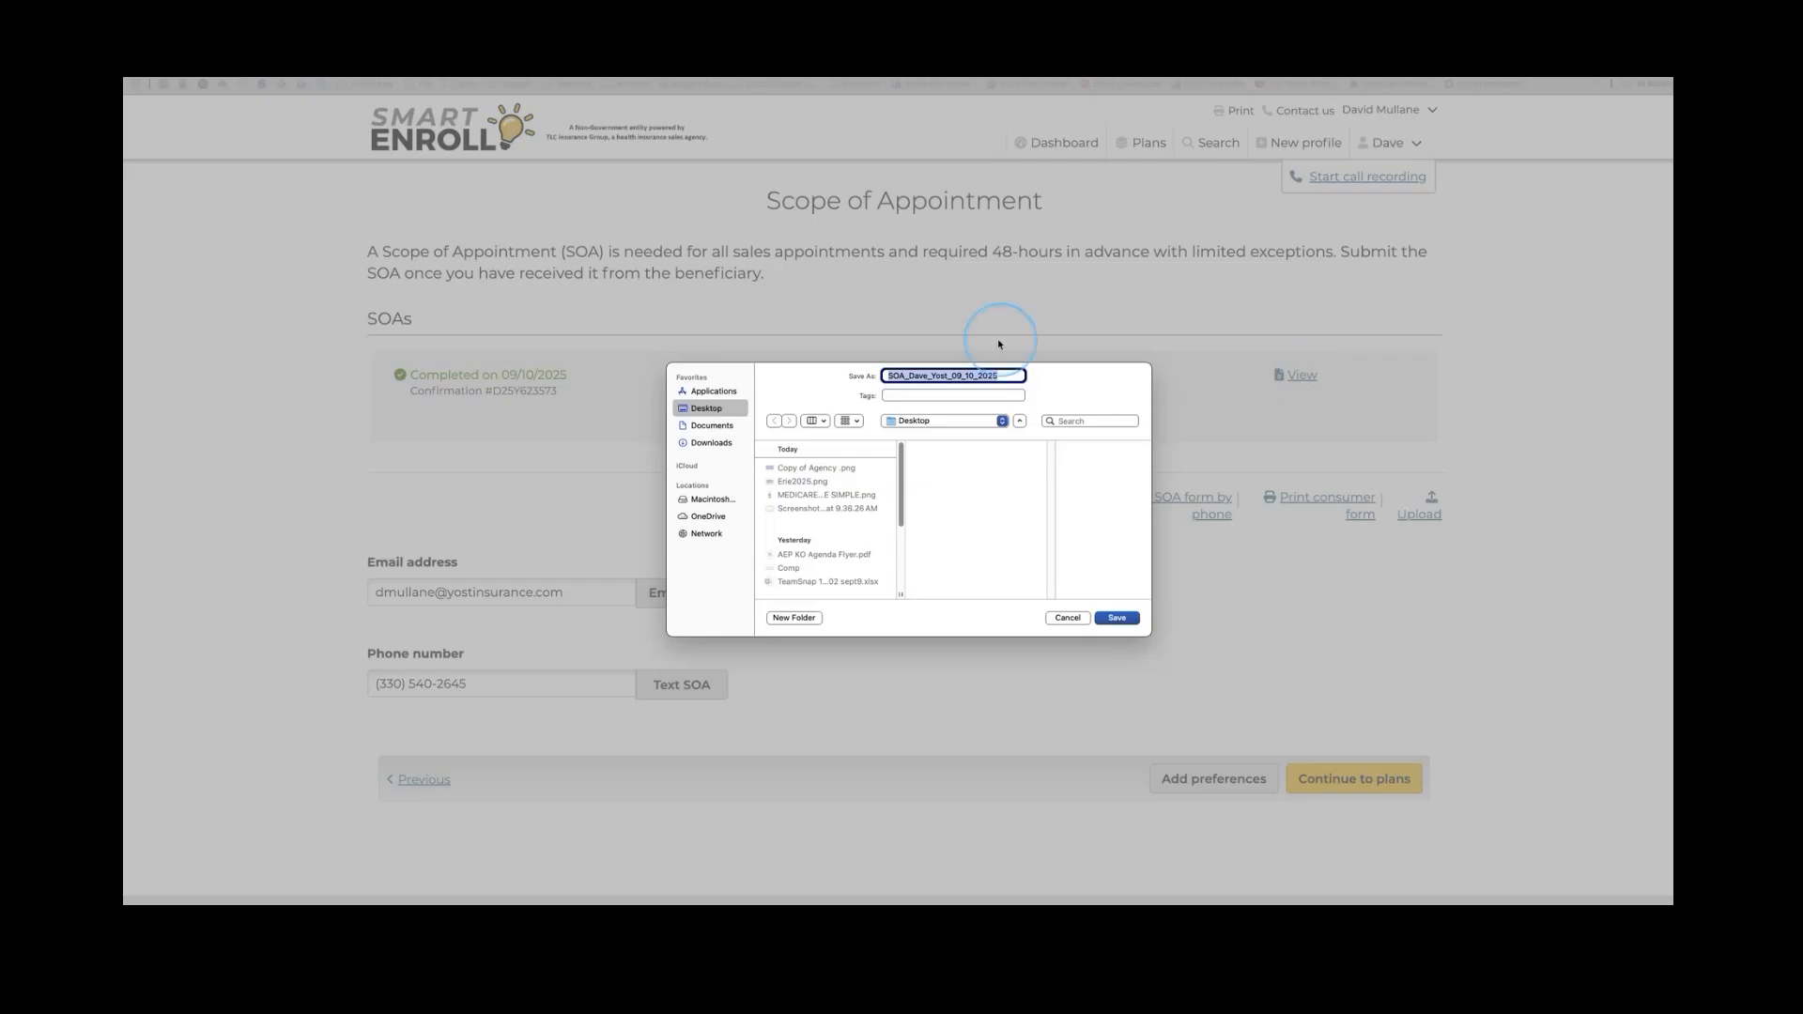
click(1068, 618)
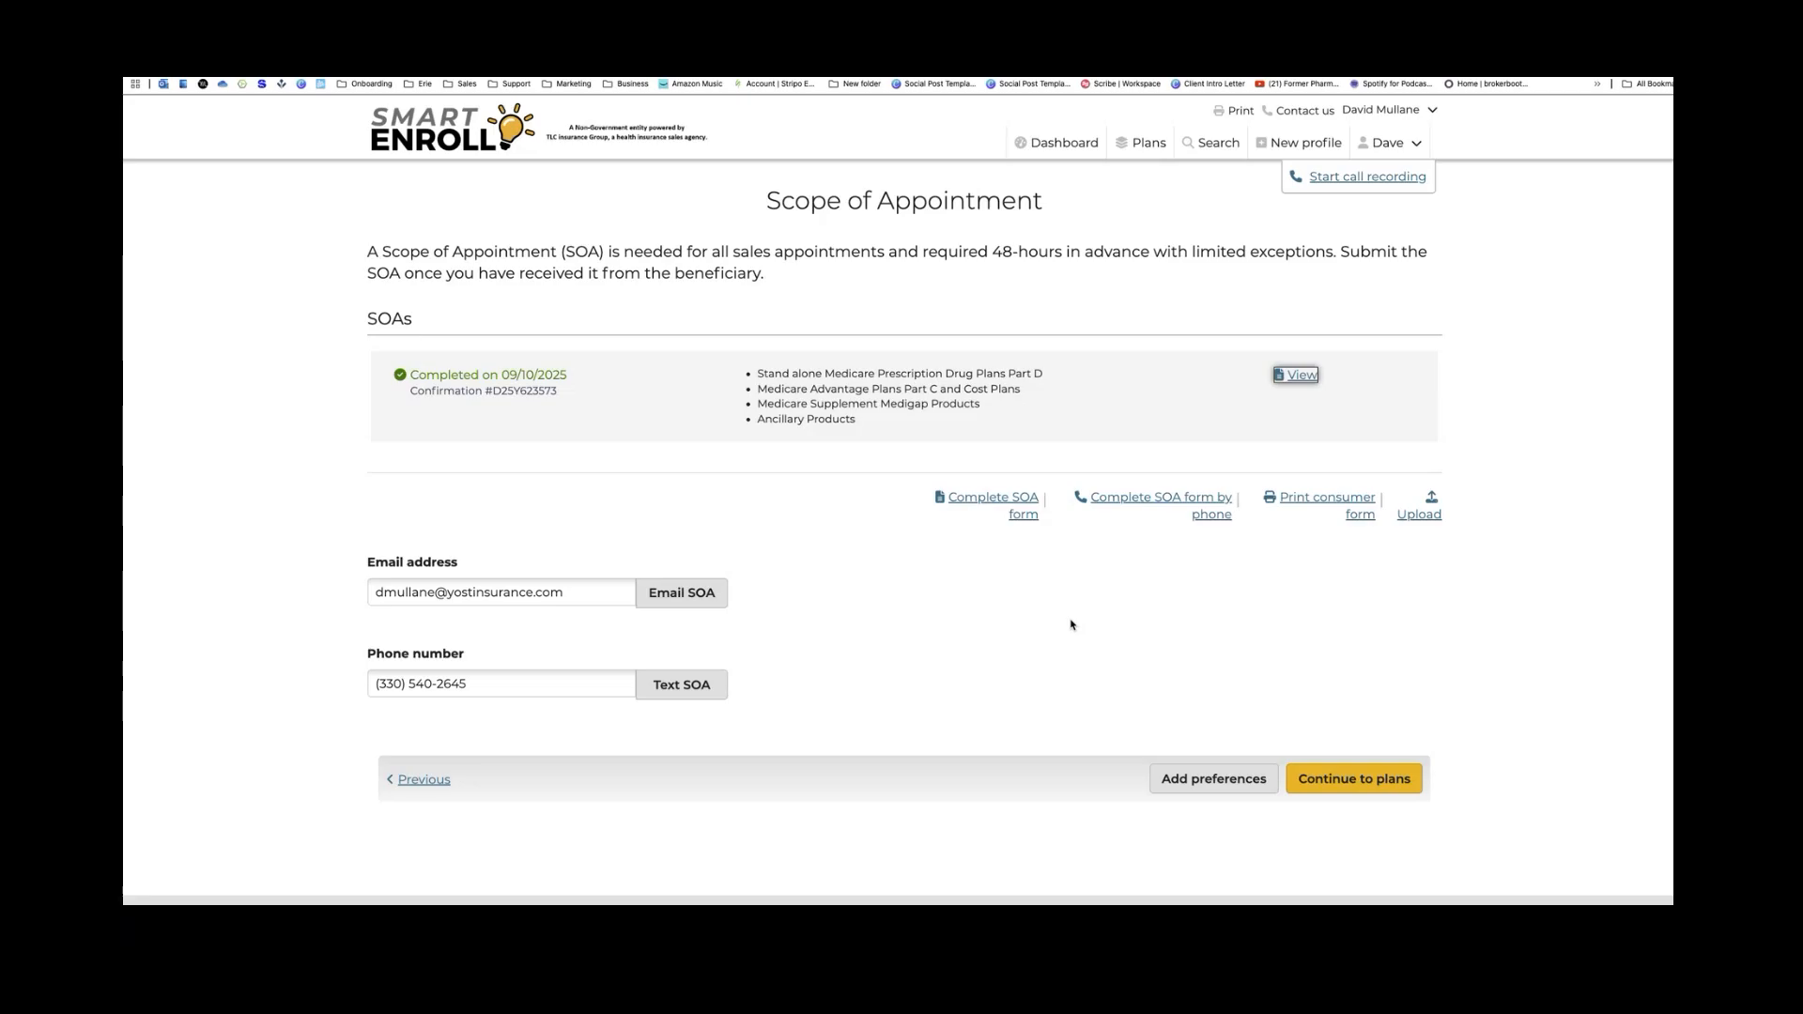
click(1075, 625)
click(1491, 244)
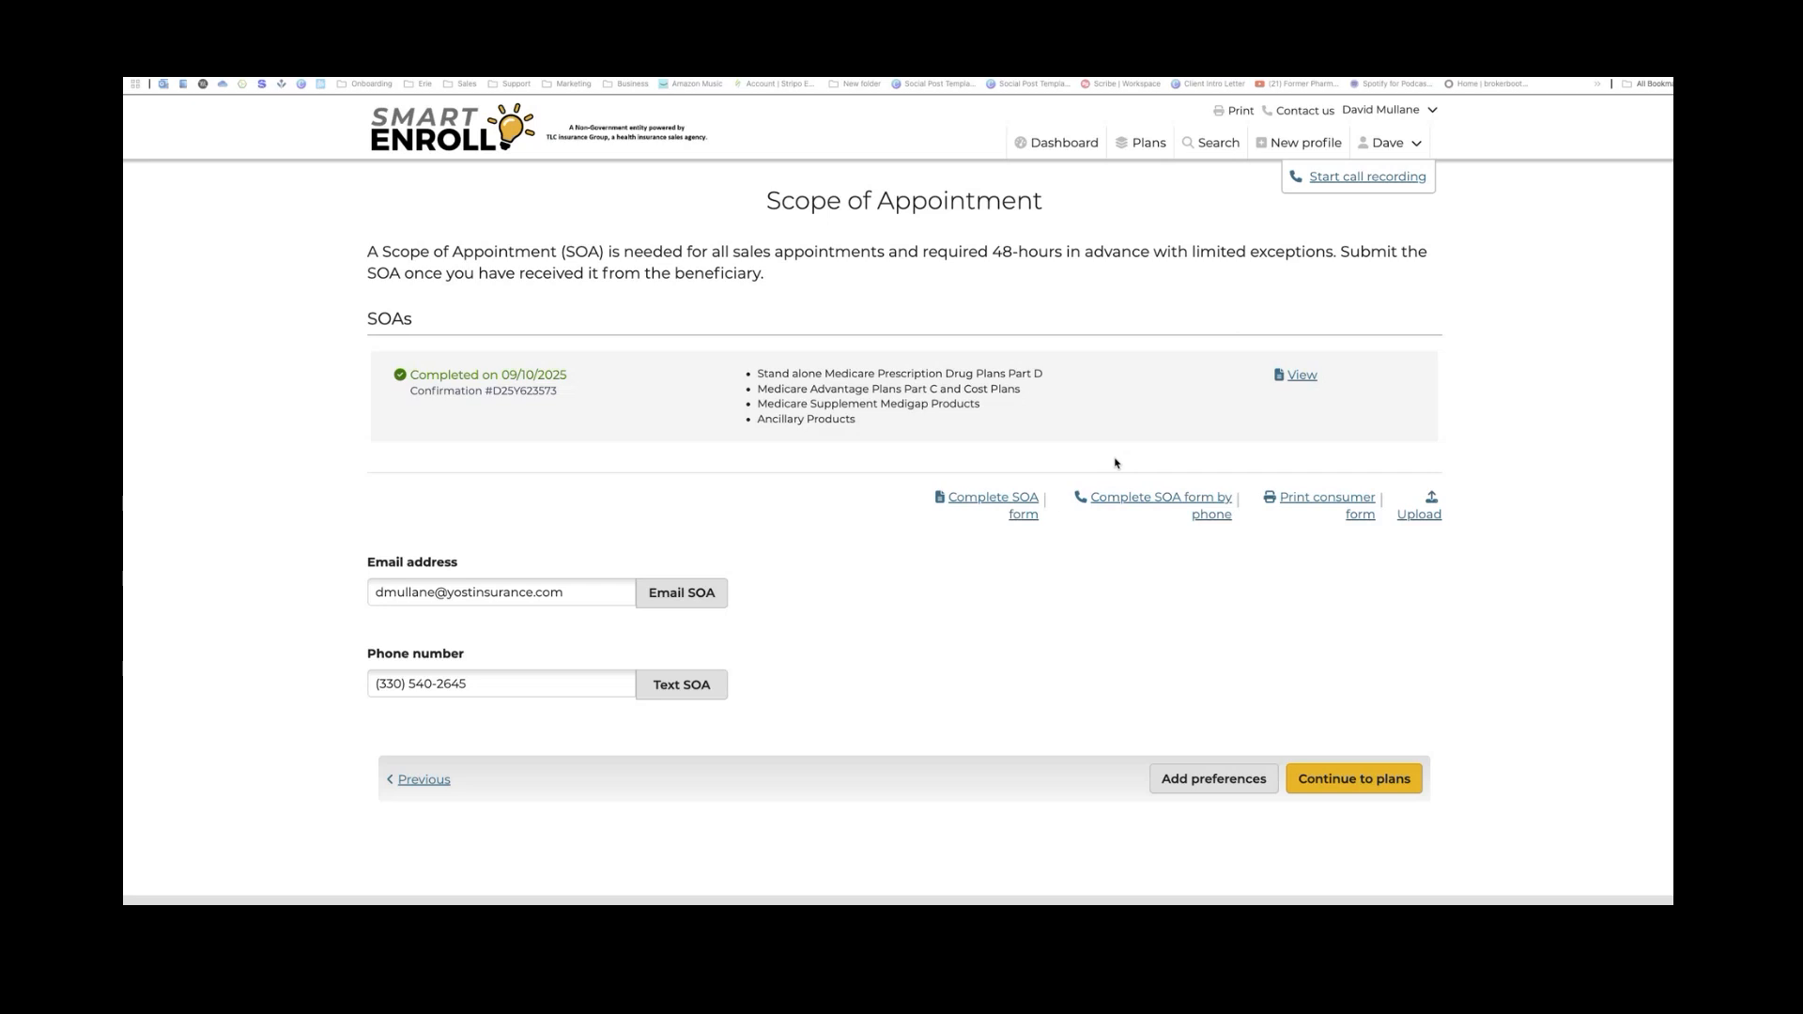
Open the phone SOA confirmation form and look over its prefilled beneficiary details
click(1122, 501)
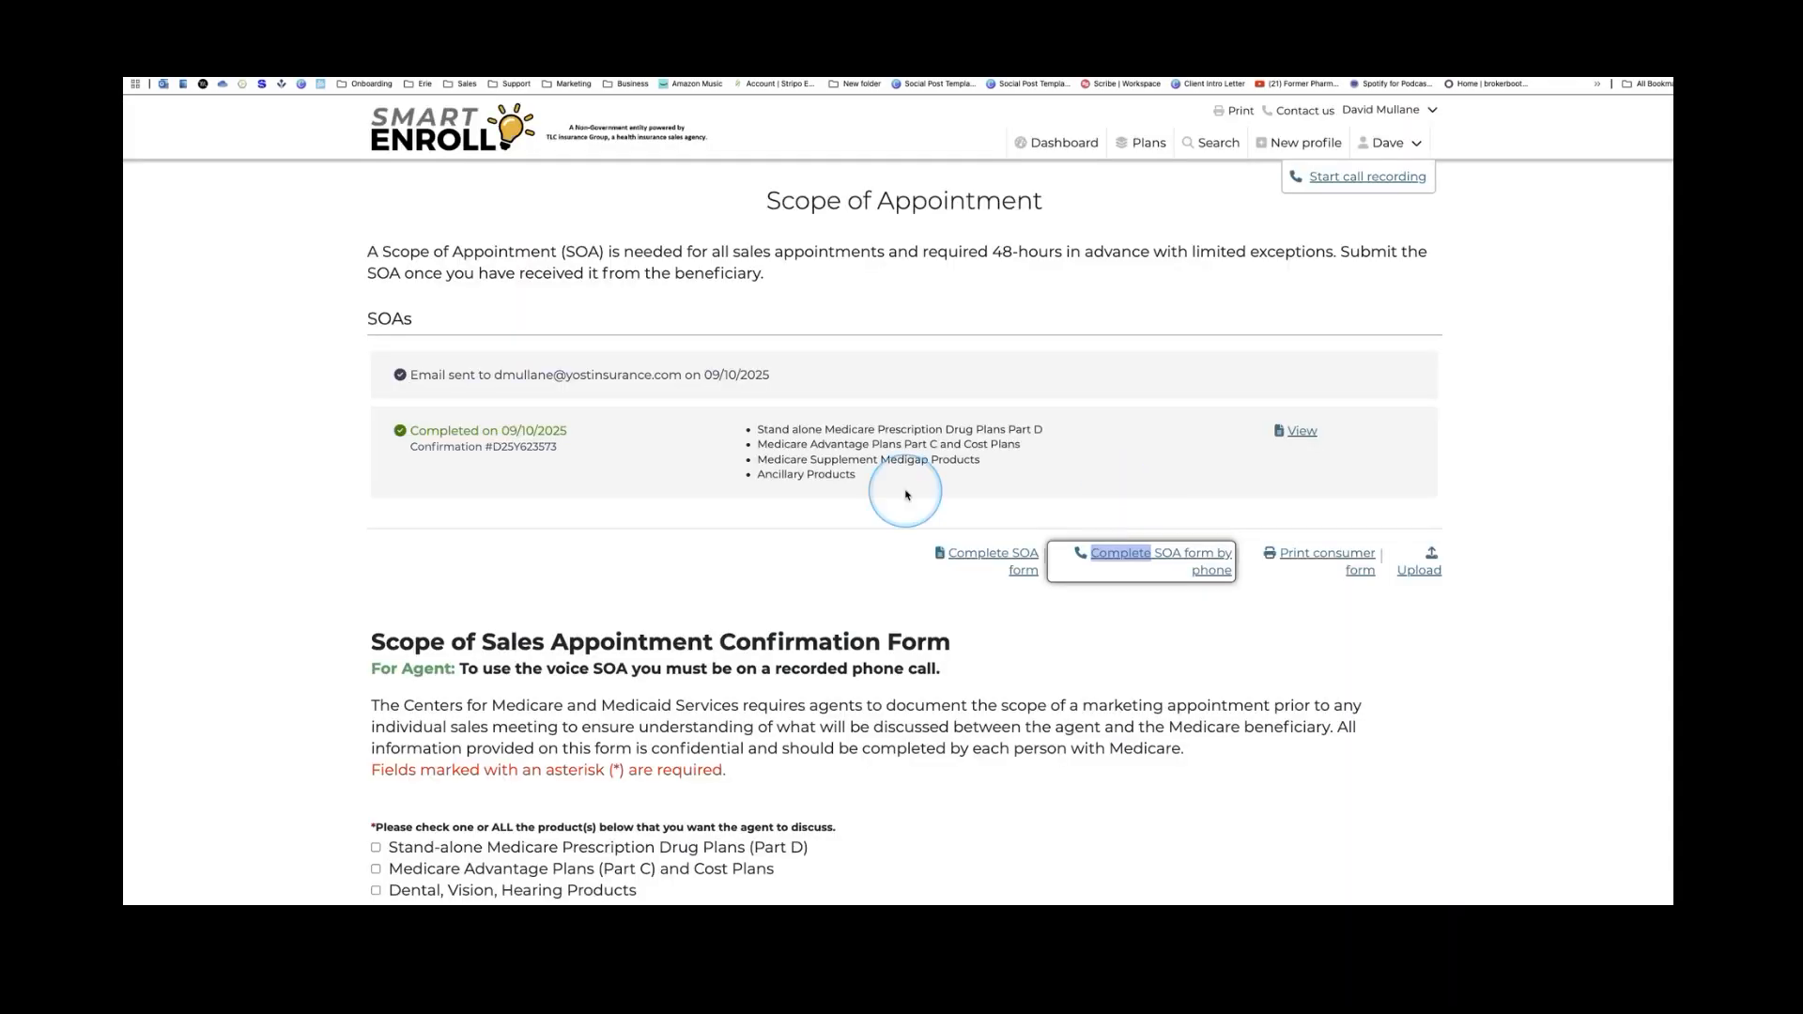
scroll(909, 488, down, 5)
scroll(909, 496, down, 8)
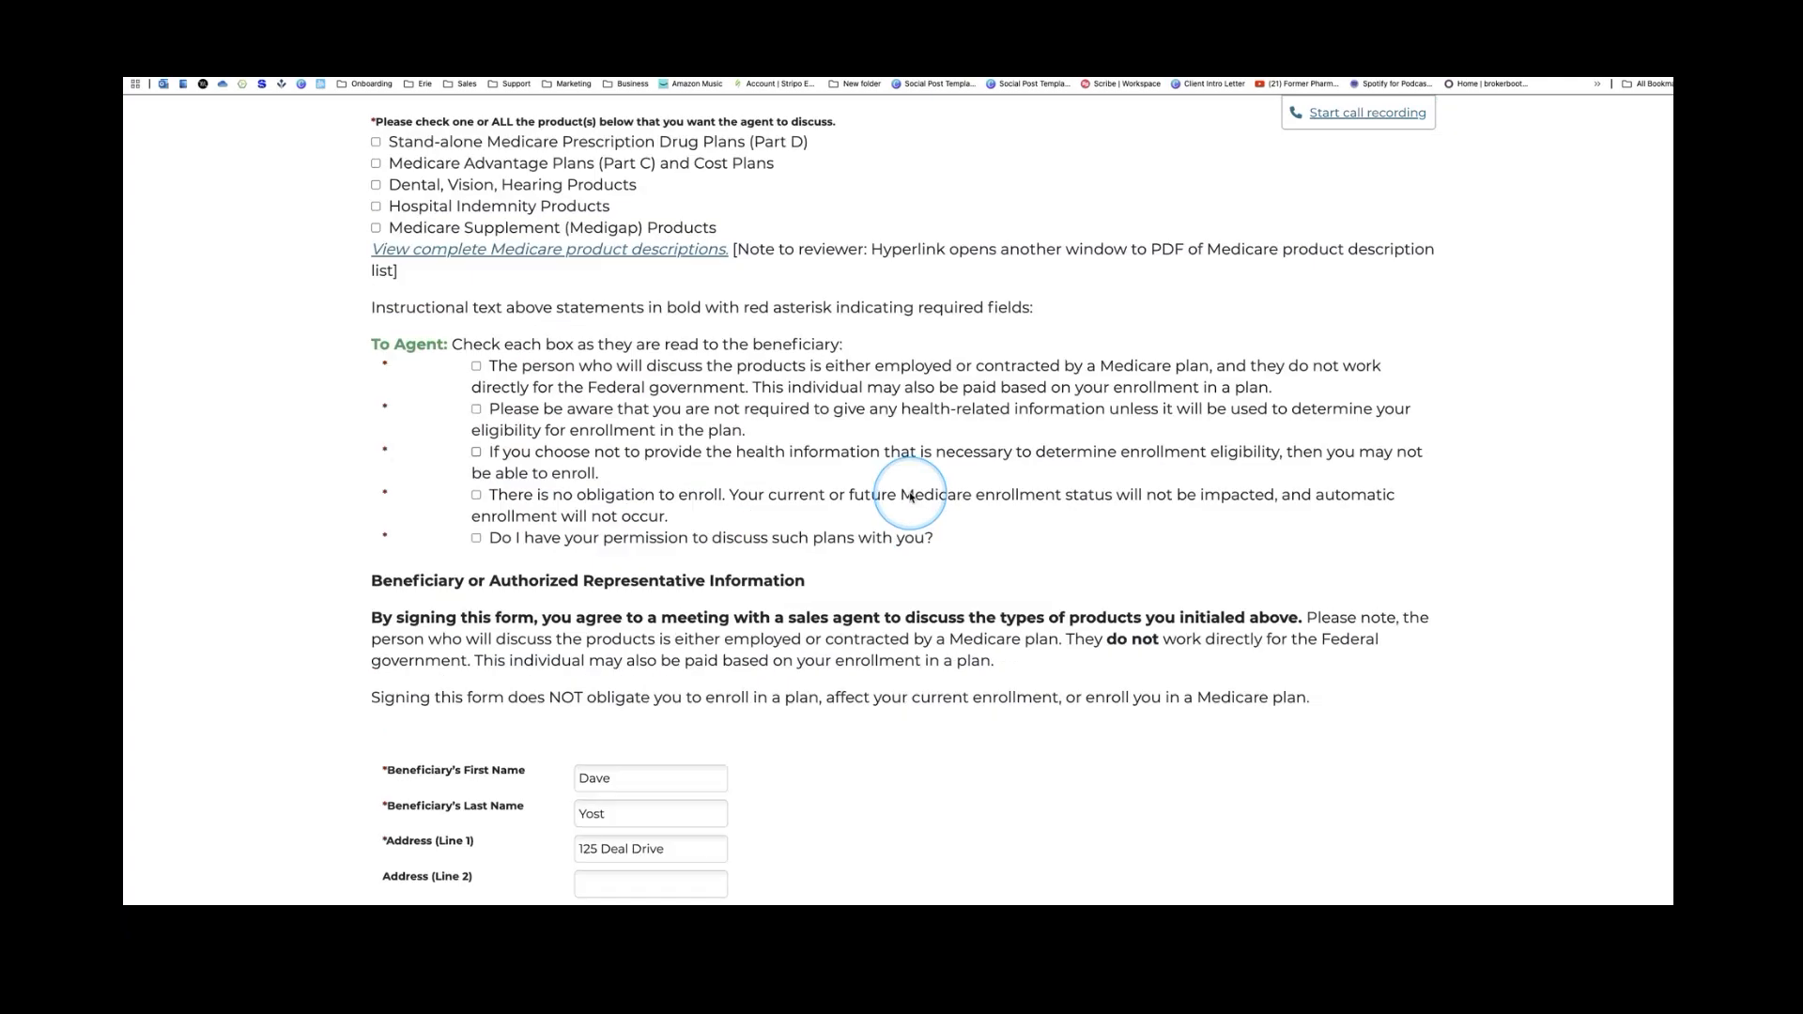
scroll(910, 496, down, 3)
scroll(910, 497, up, 3)
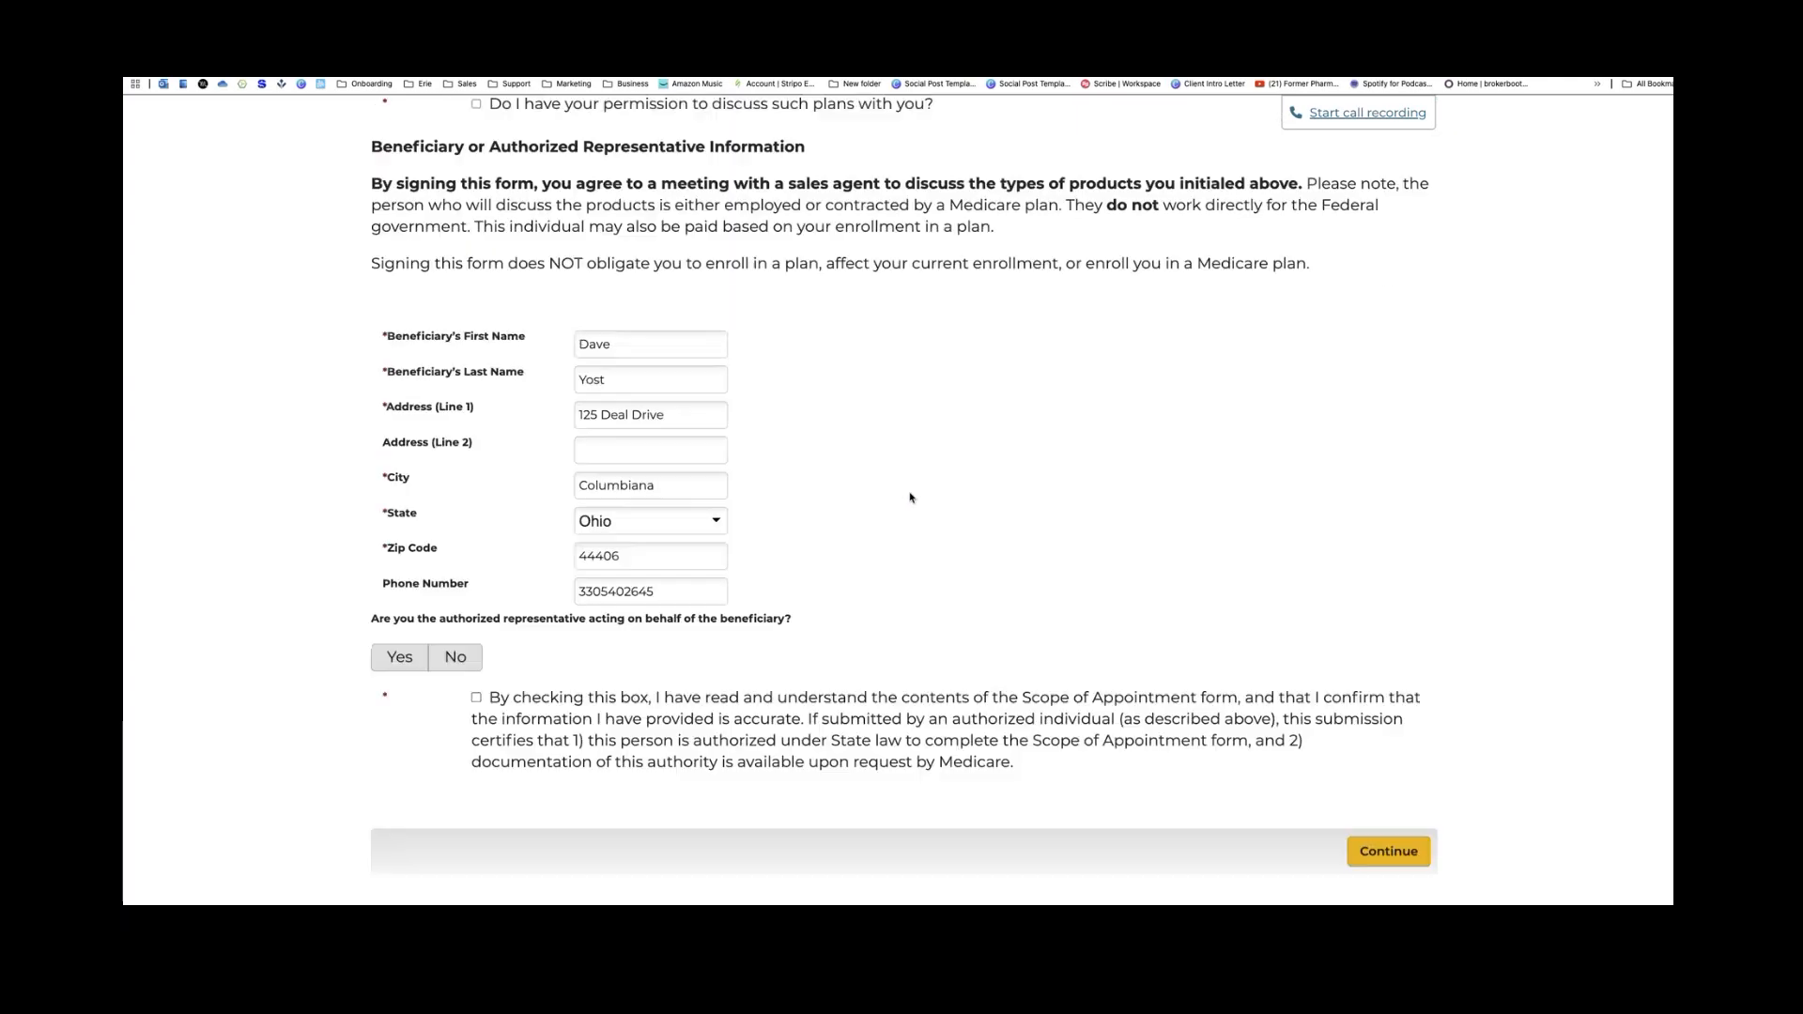
scroll(910, 497, up, 8)
scroll(910, 497, up, 1)
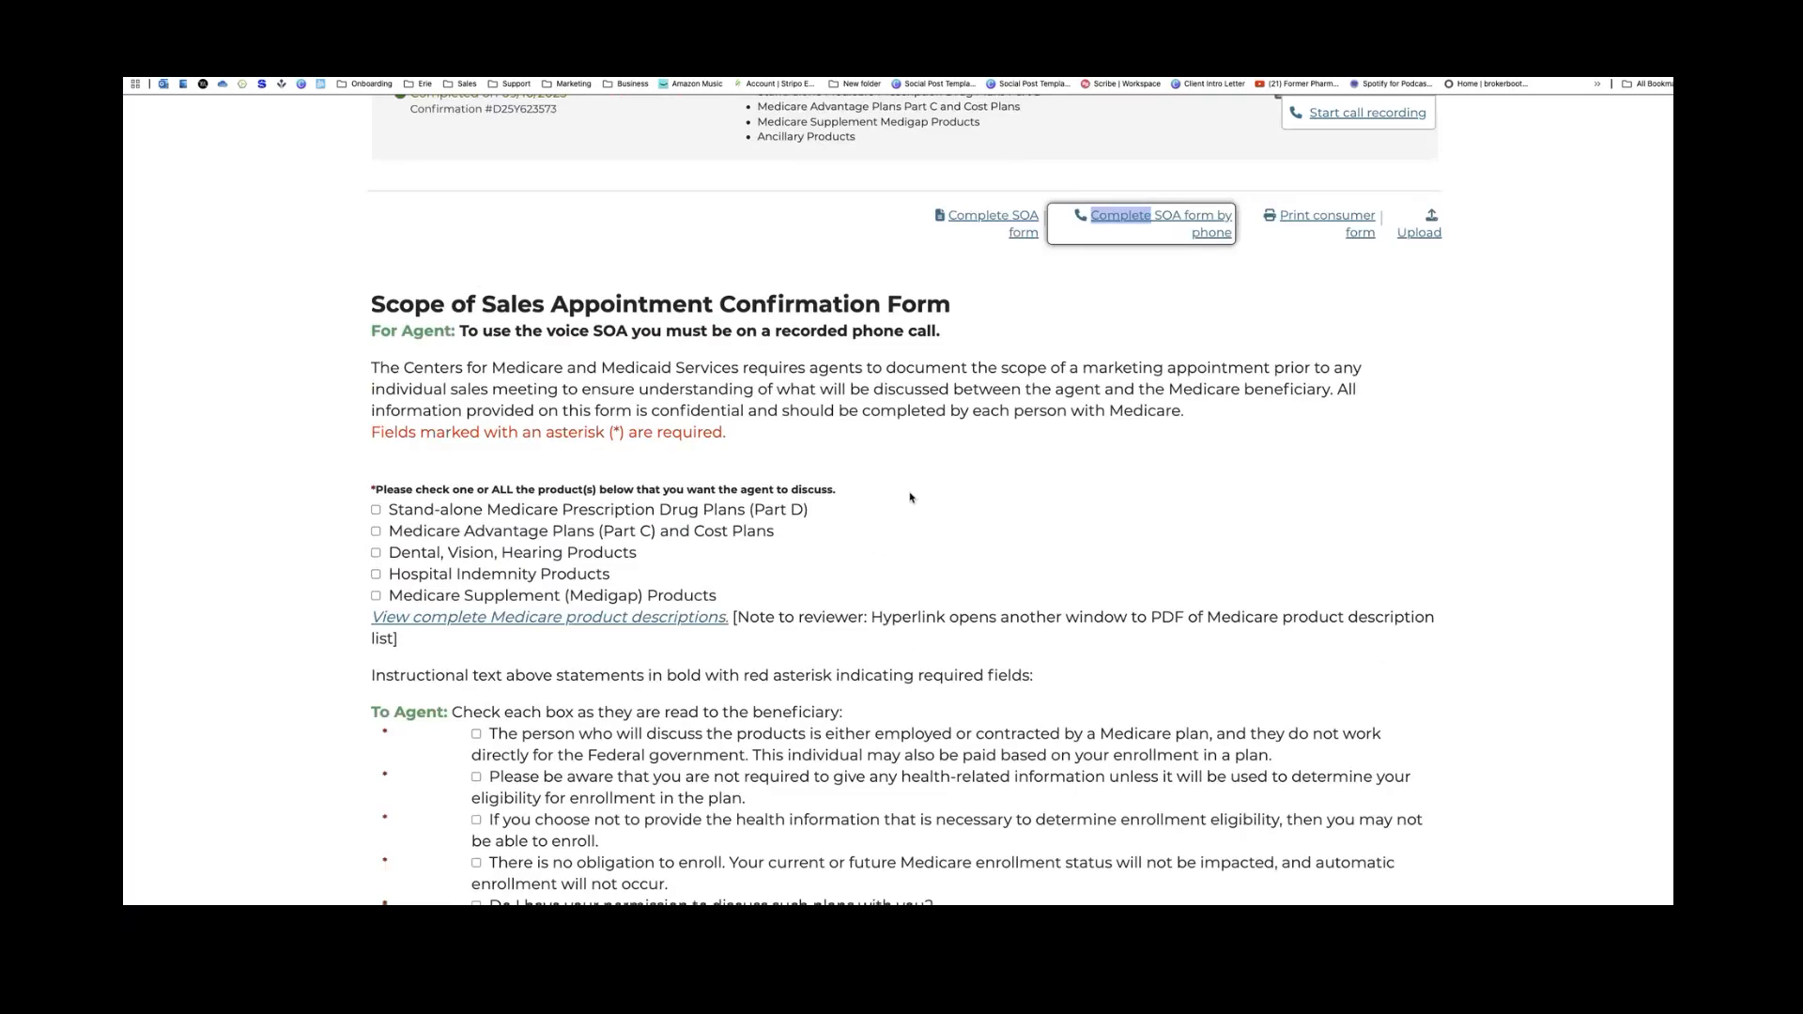
scroll(910, 498, down, 1)
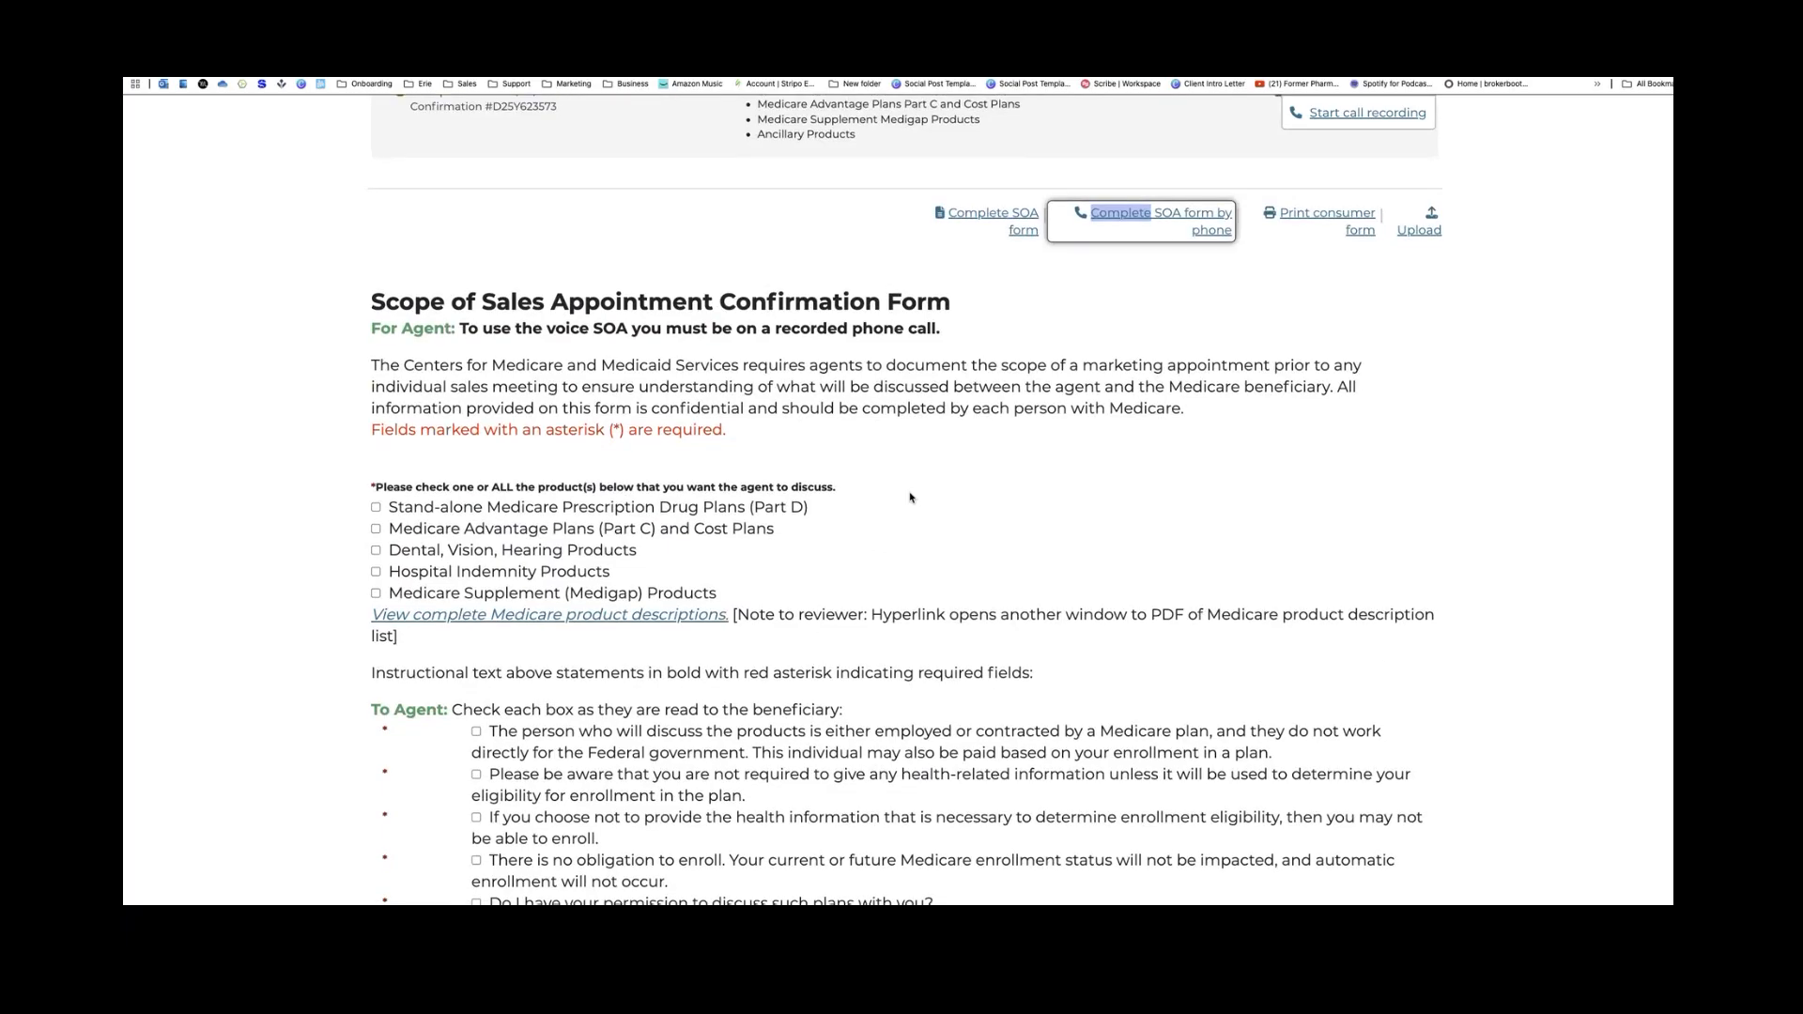
scroll(910, 498, down, 10)
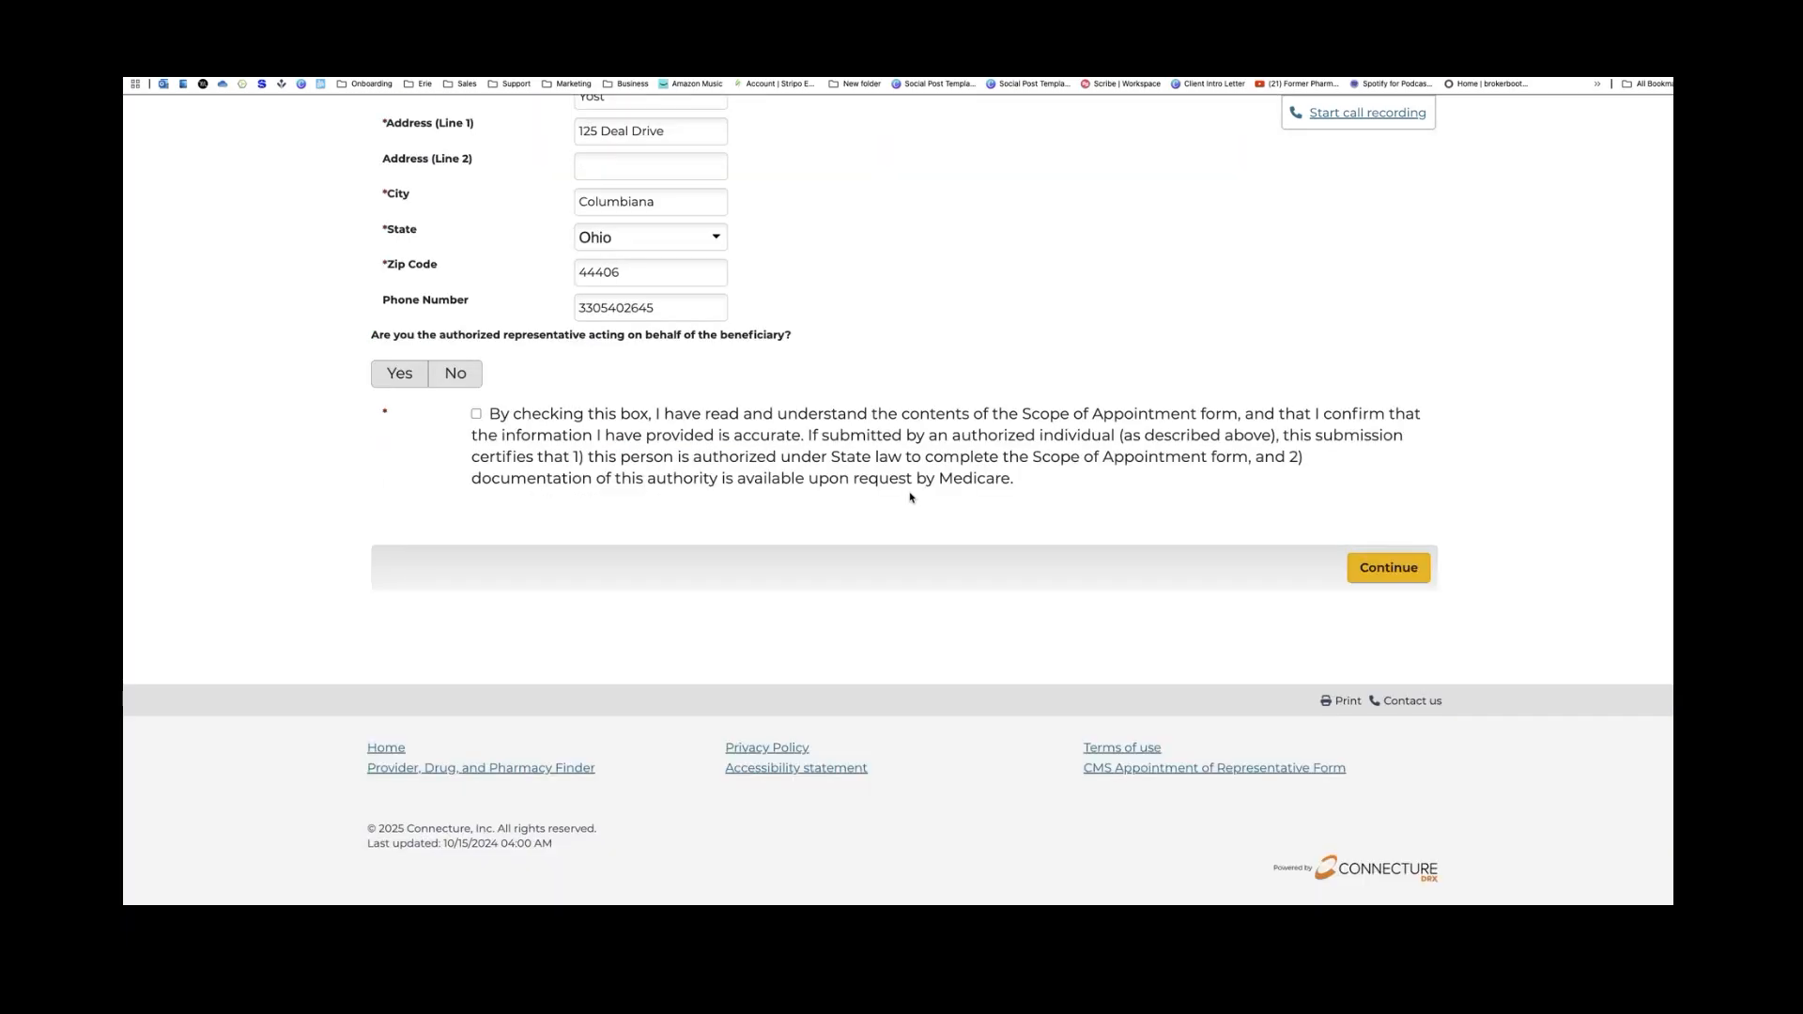
scroll(910, 498, up, 10)
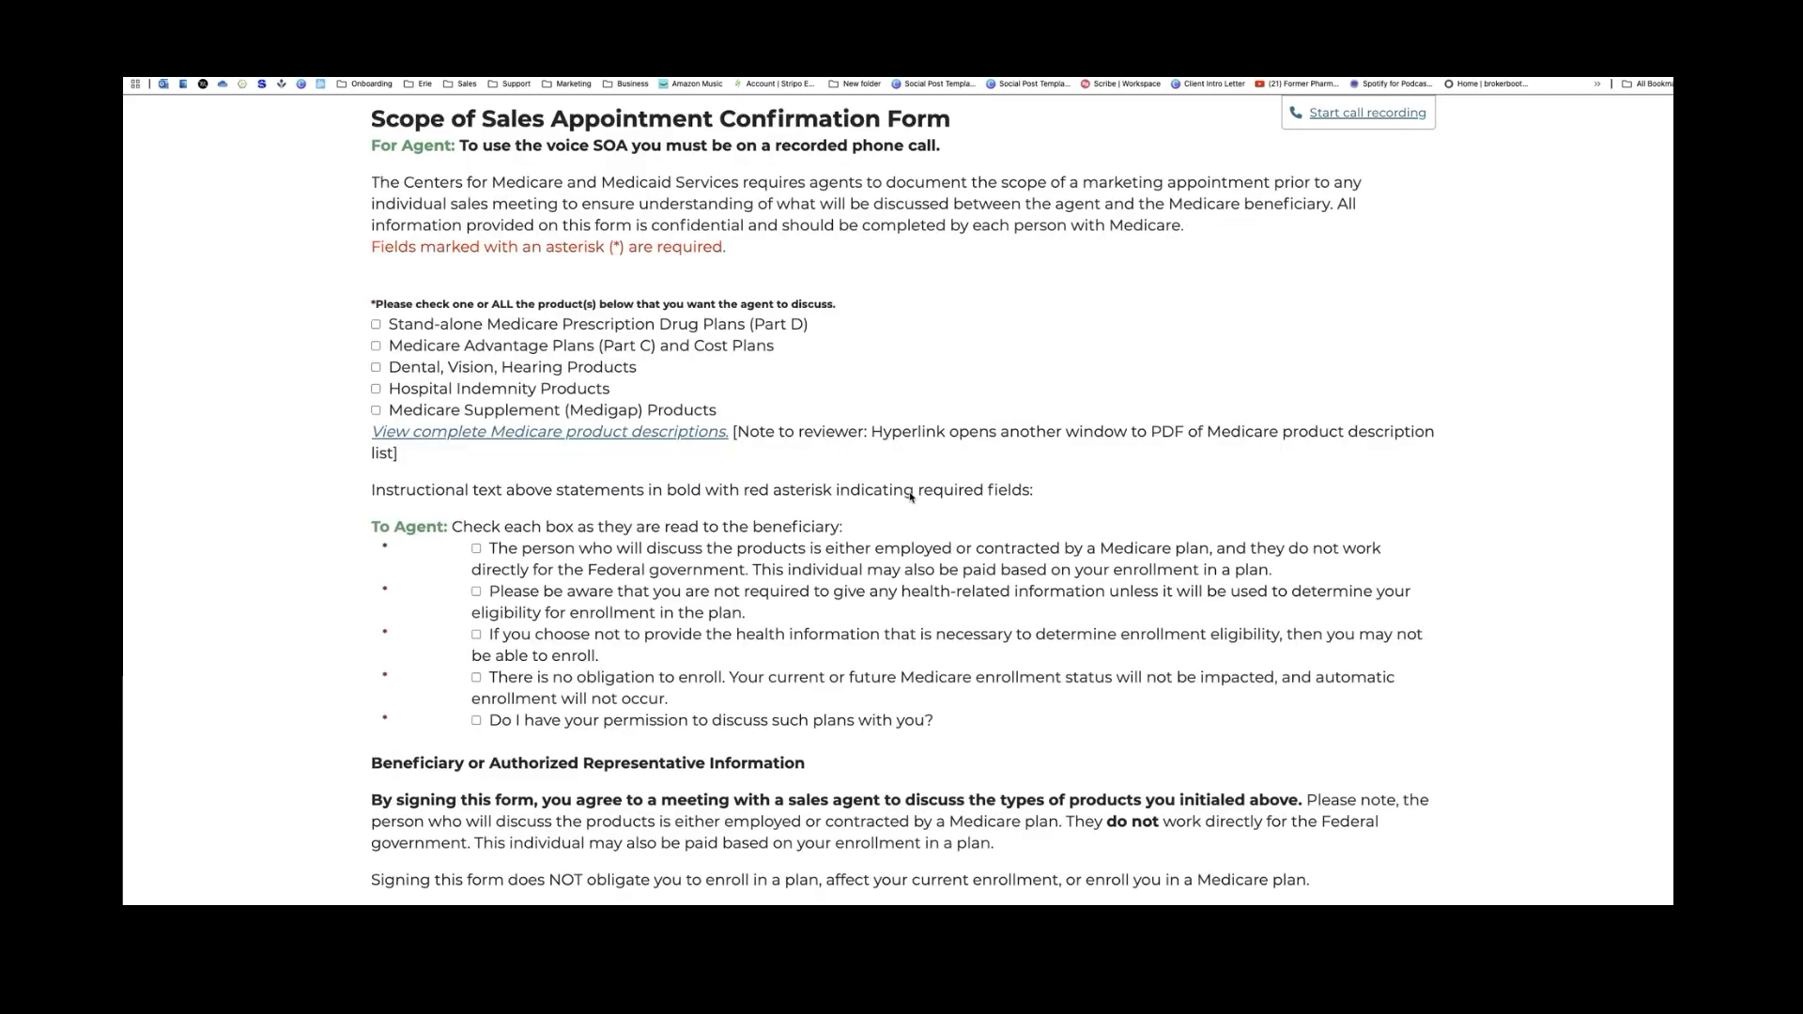
scroll(910, 497, up, 3)
click(910, 498)
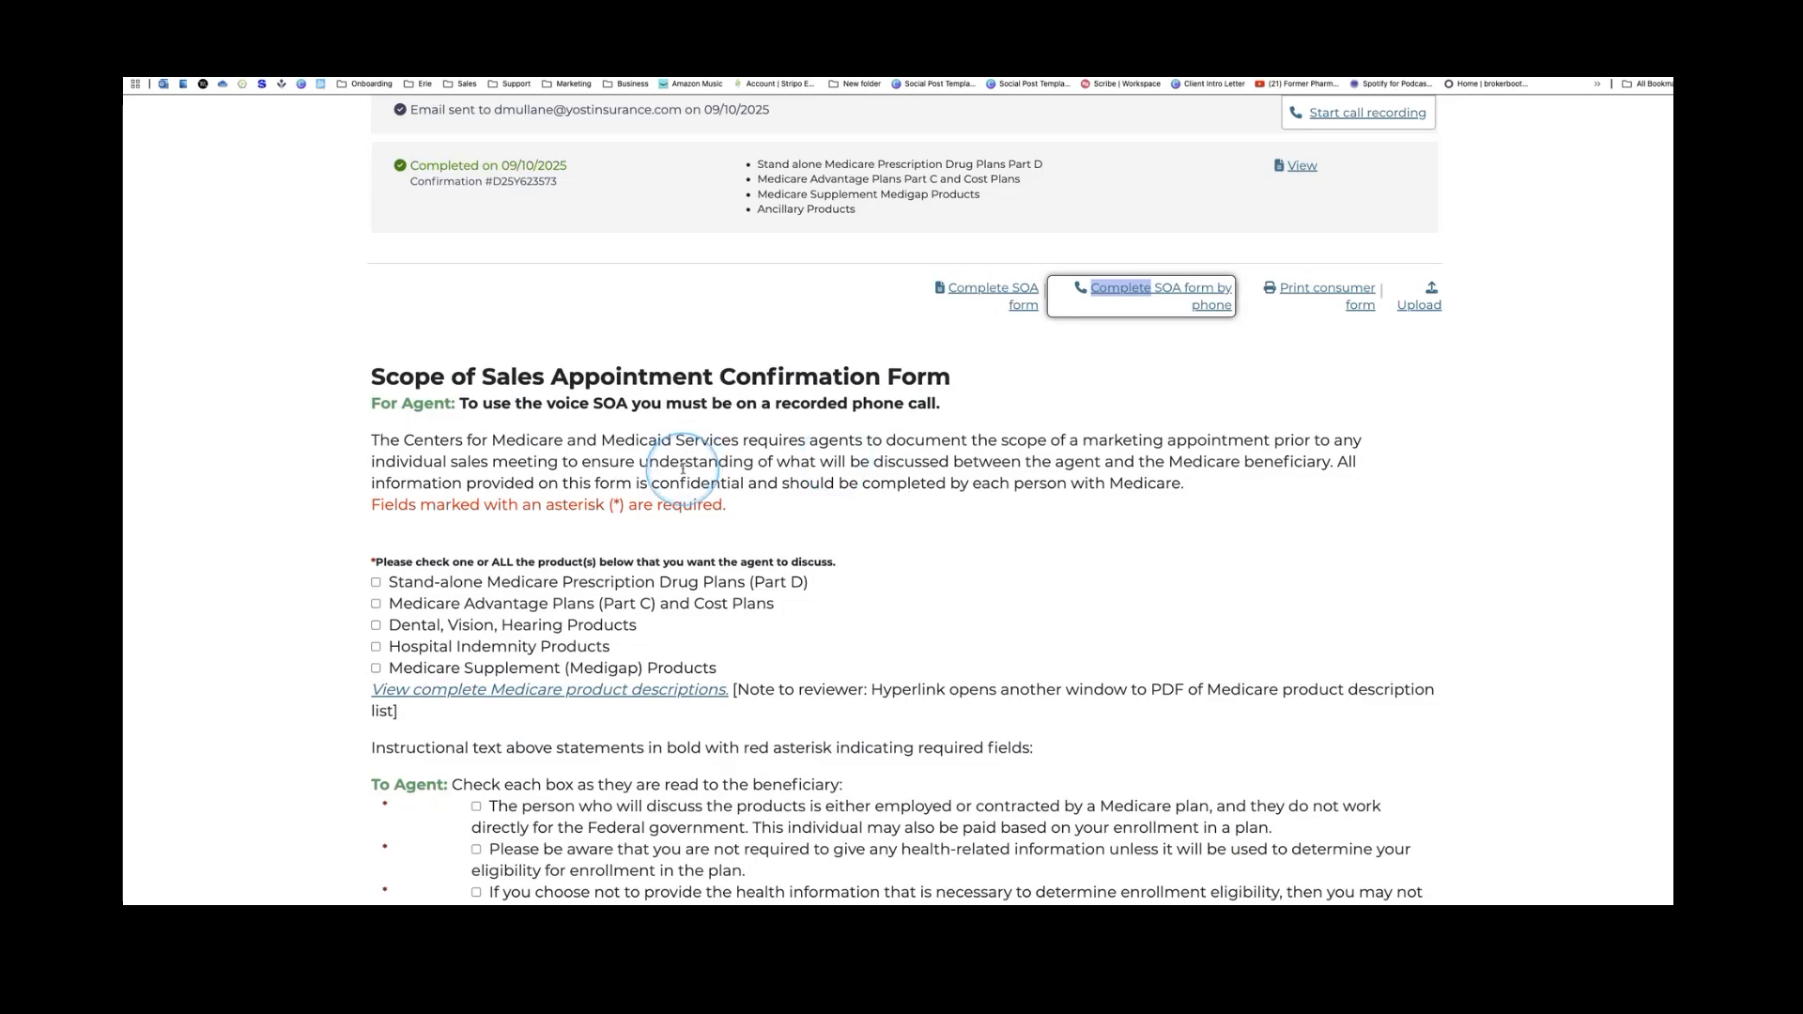
triple_click(474, 404)
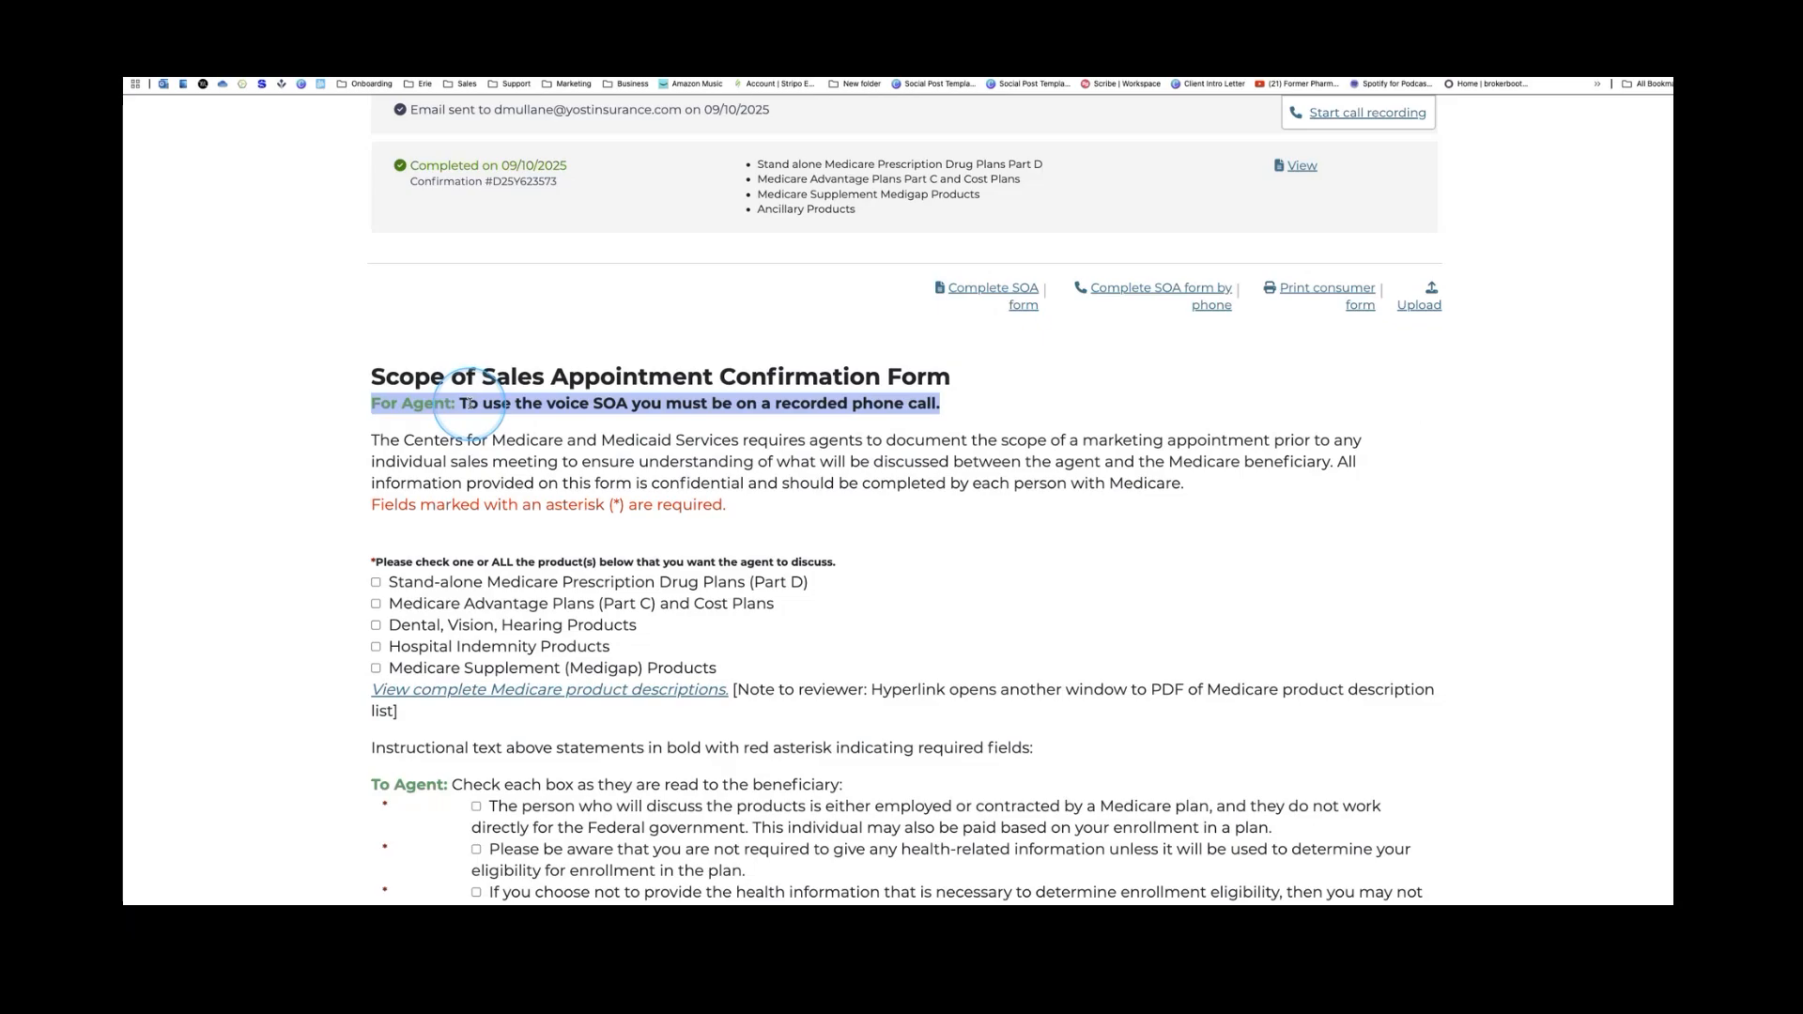
scroll(470, 404, down, 1)
scroll(468, 403, down, 5)
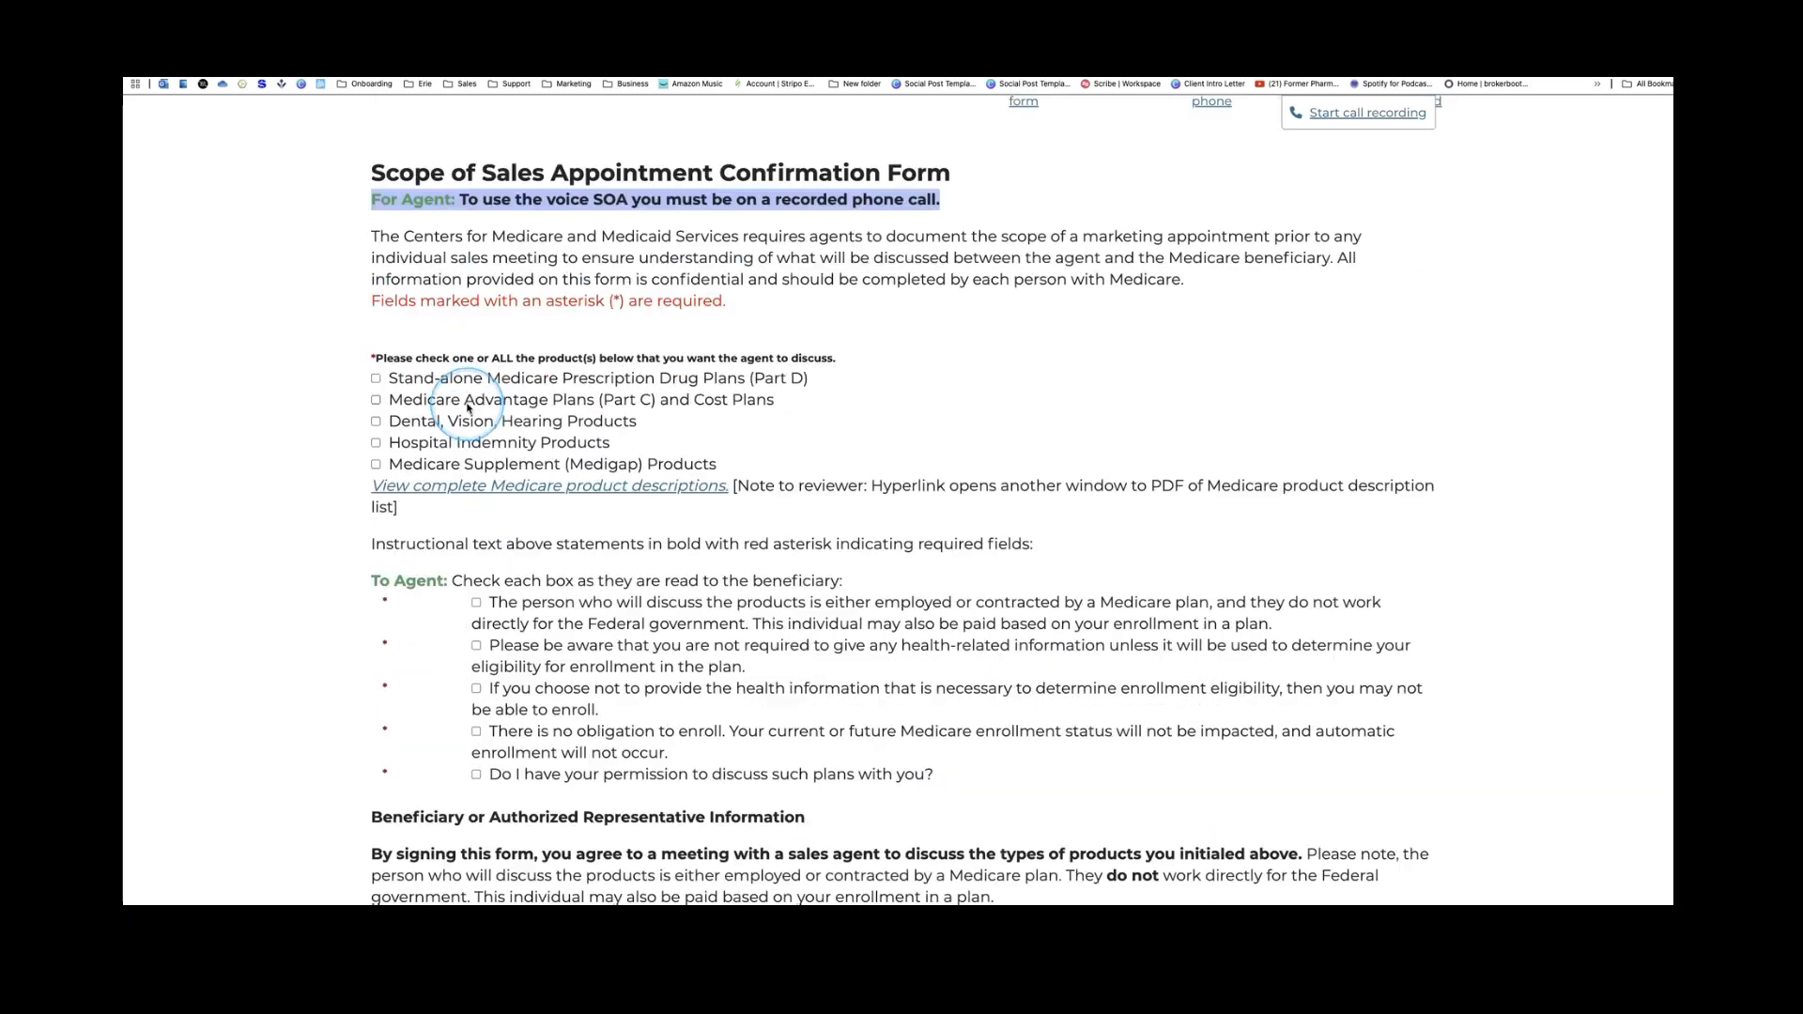
scroll(466, 410, down, 1)
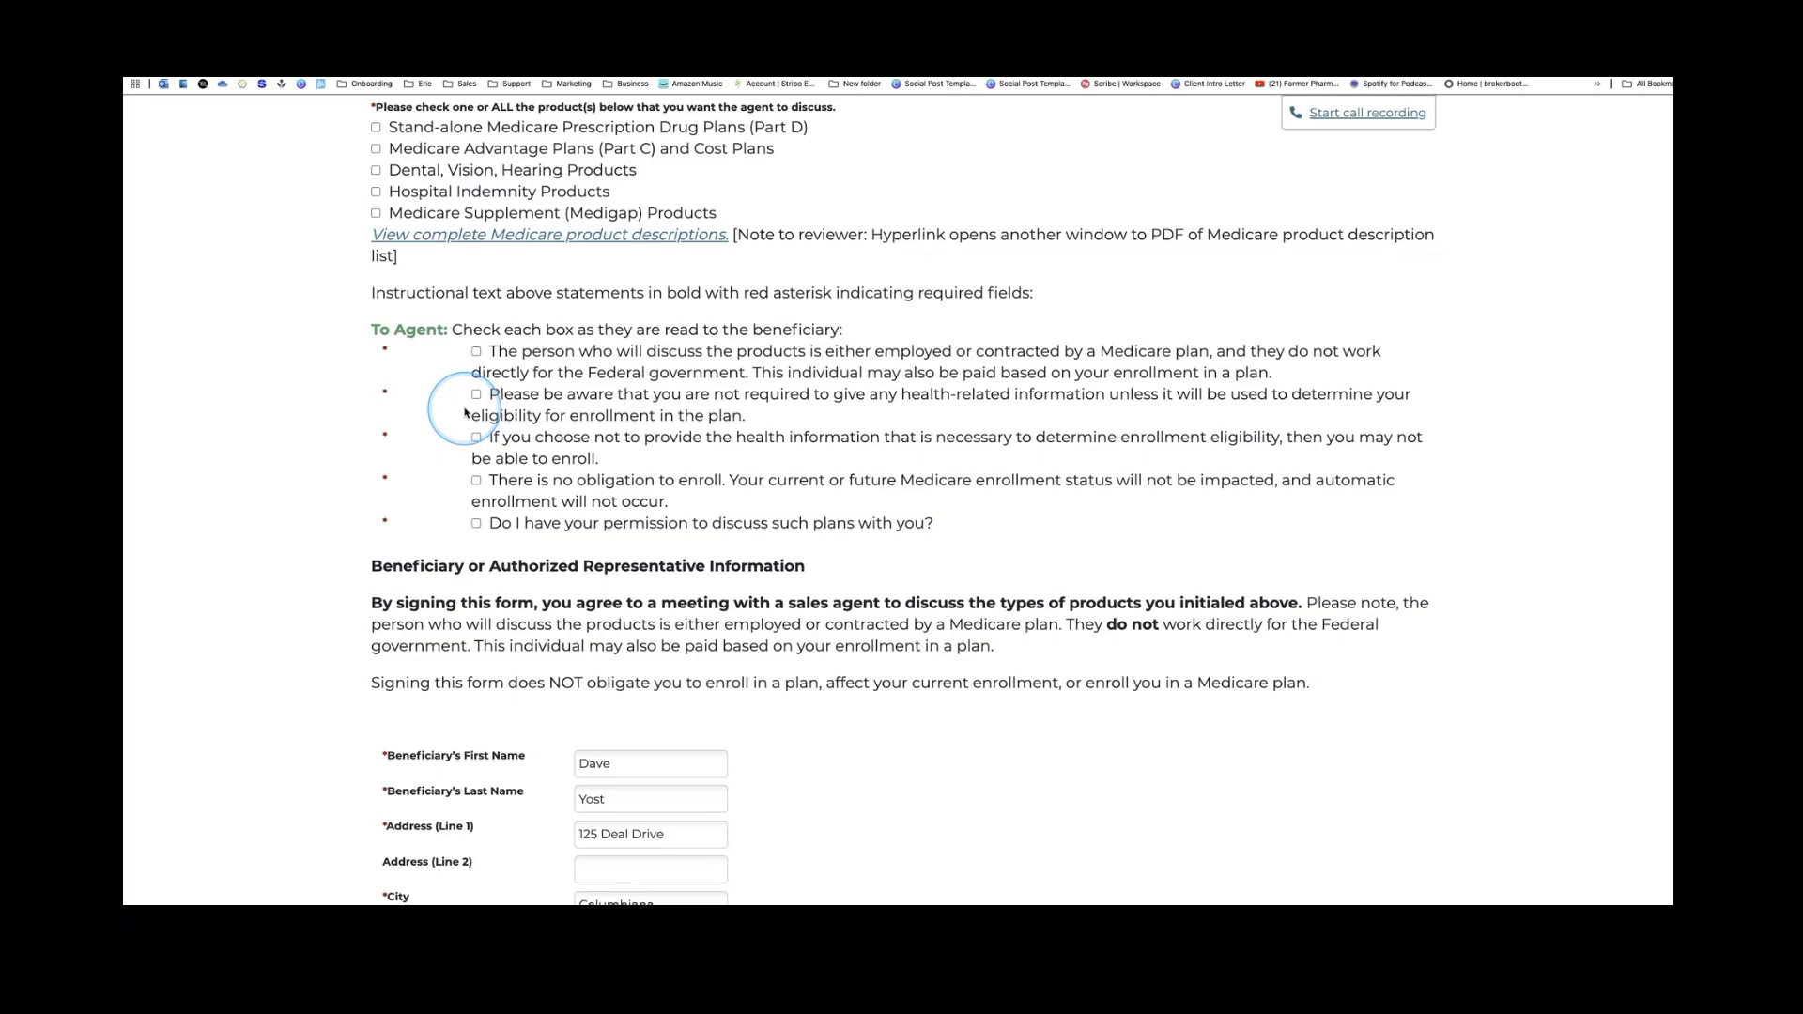
scroll(464, 412, down, 4)
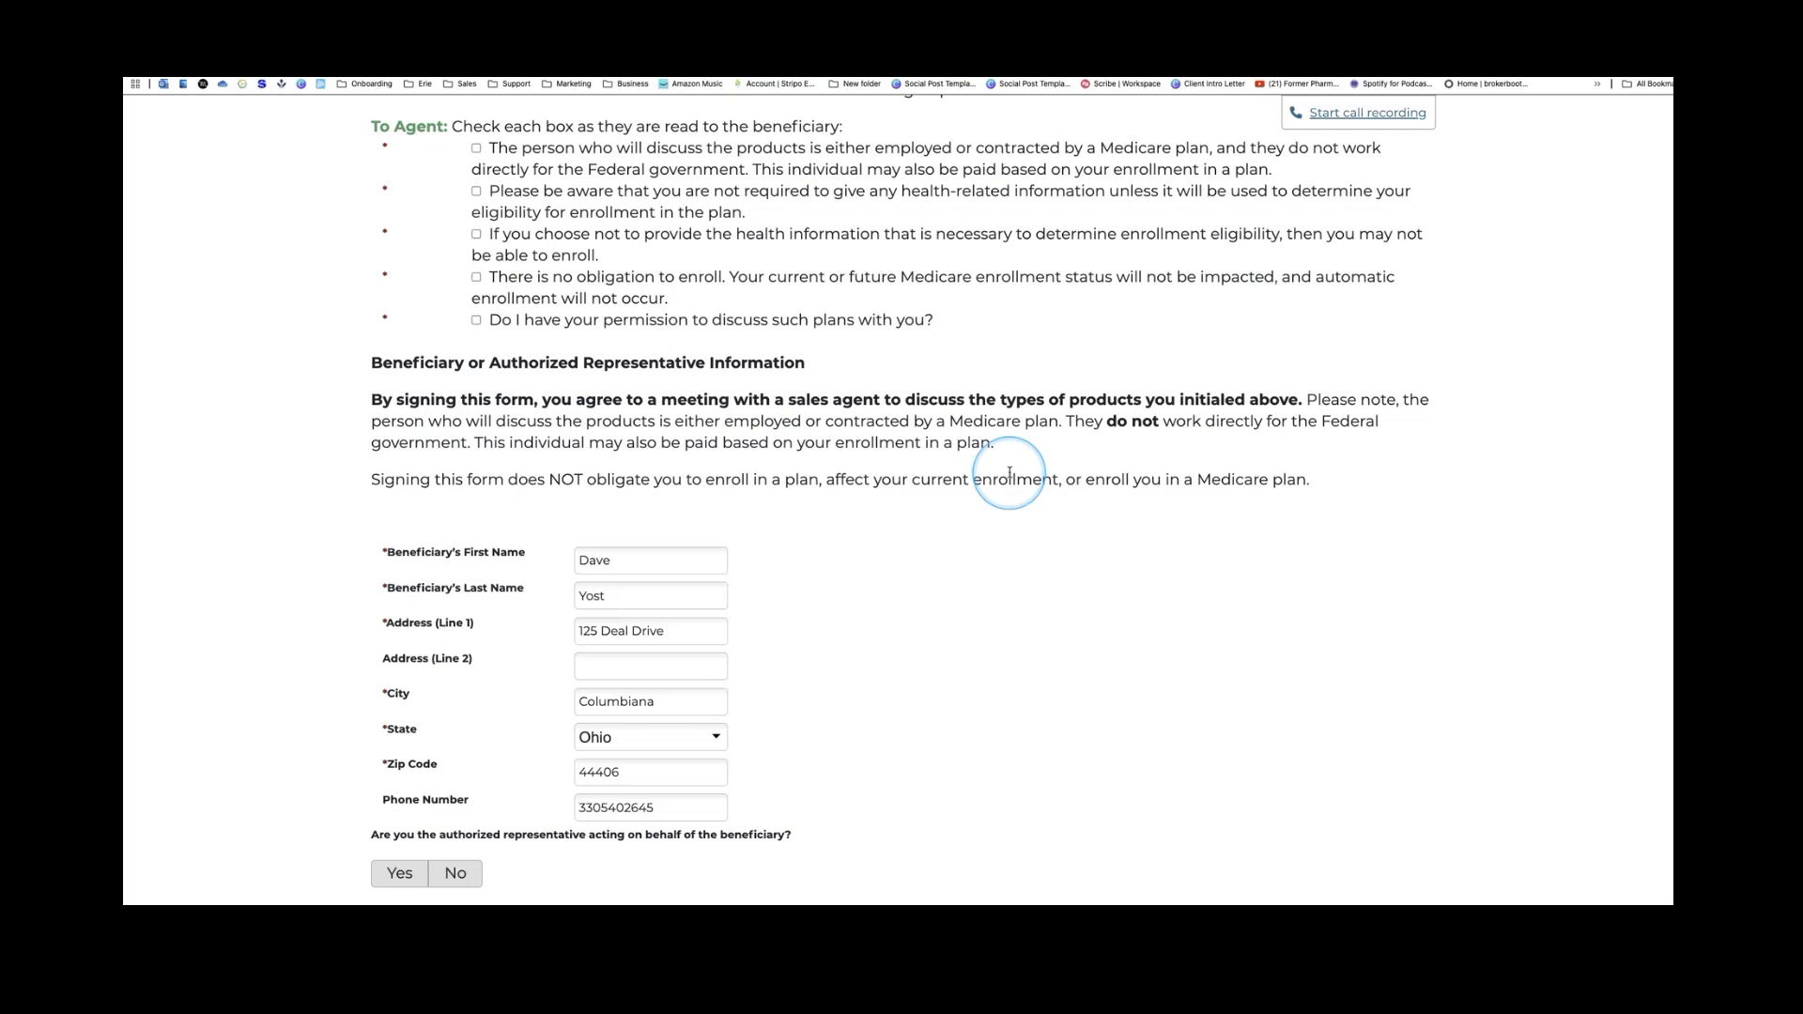
scroll(1010, 474, up, 15)
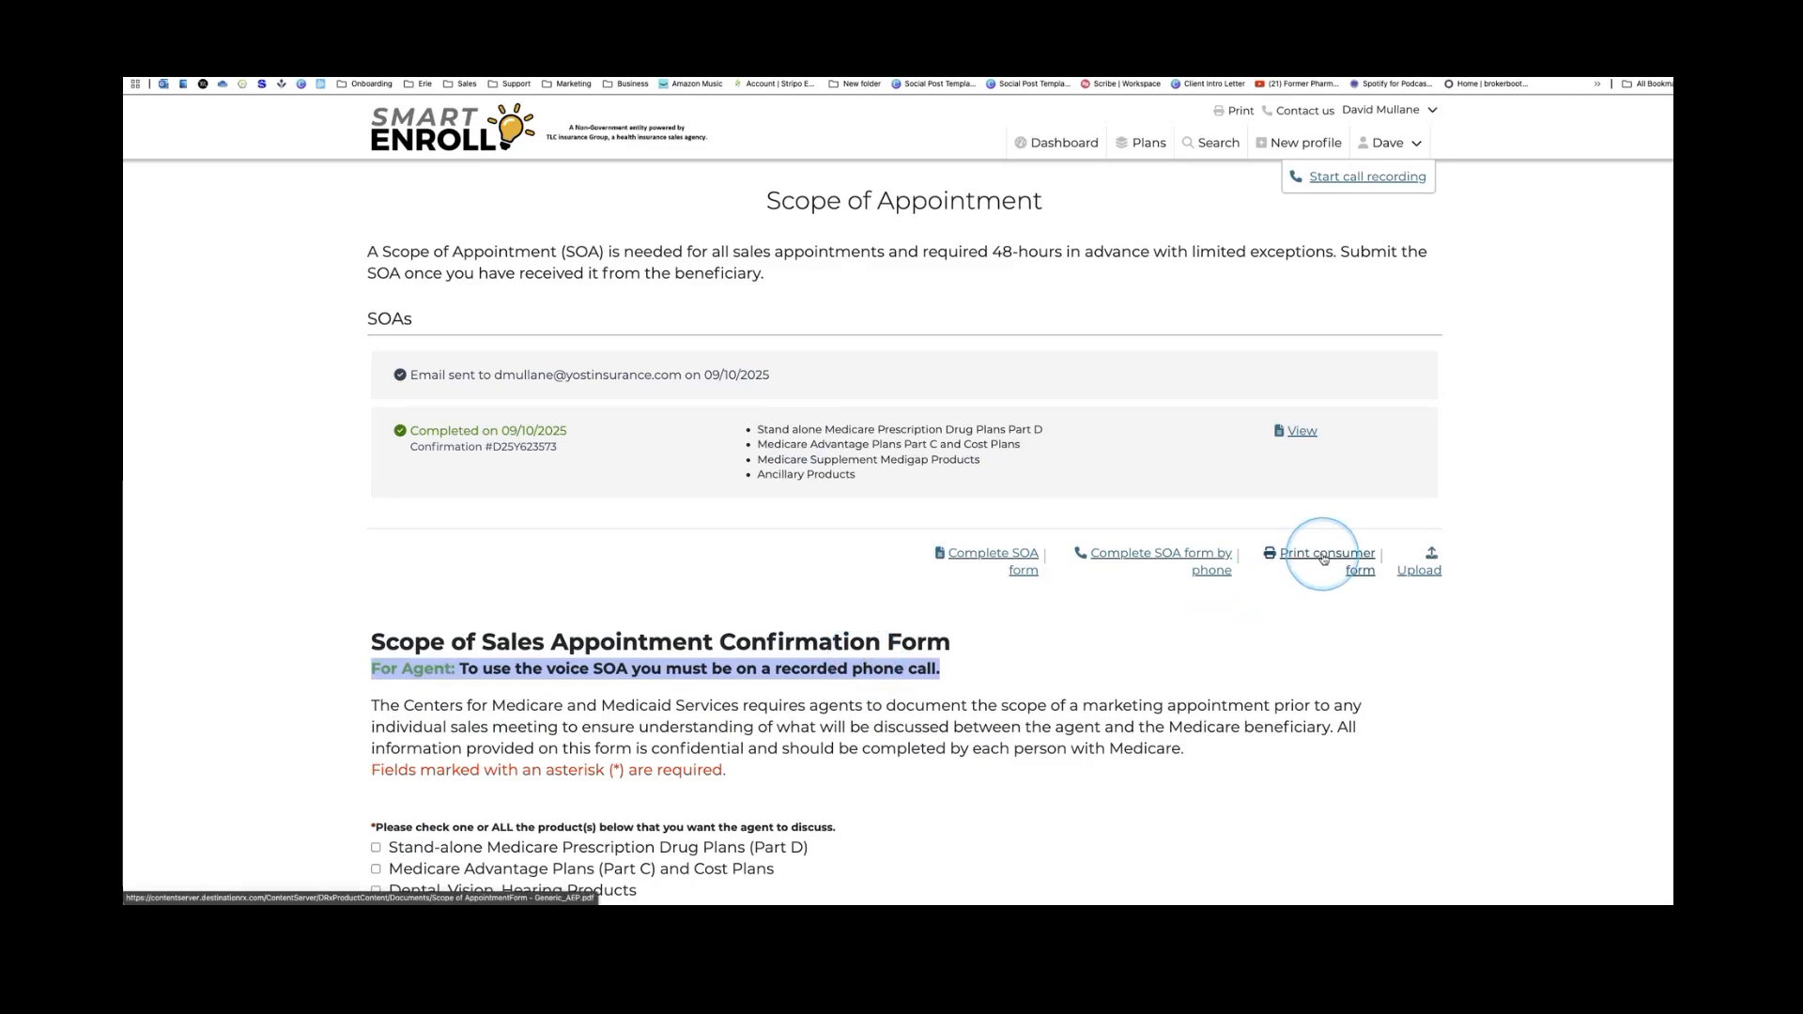
click(1427, 574)
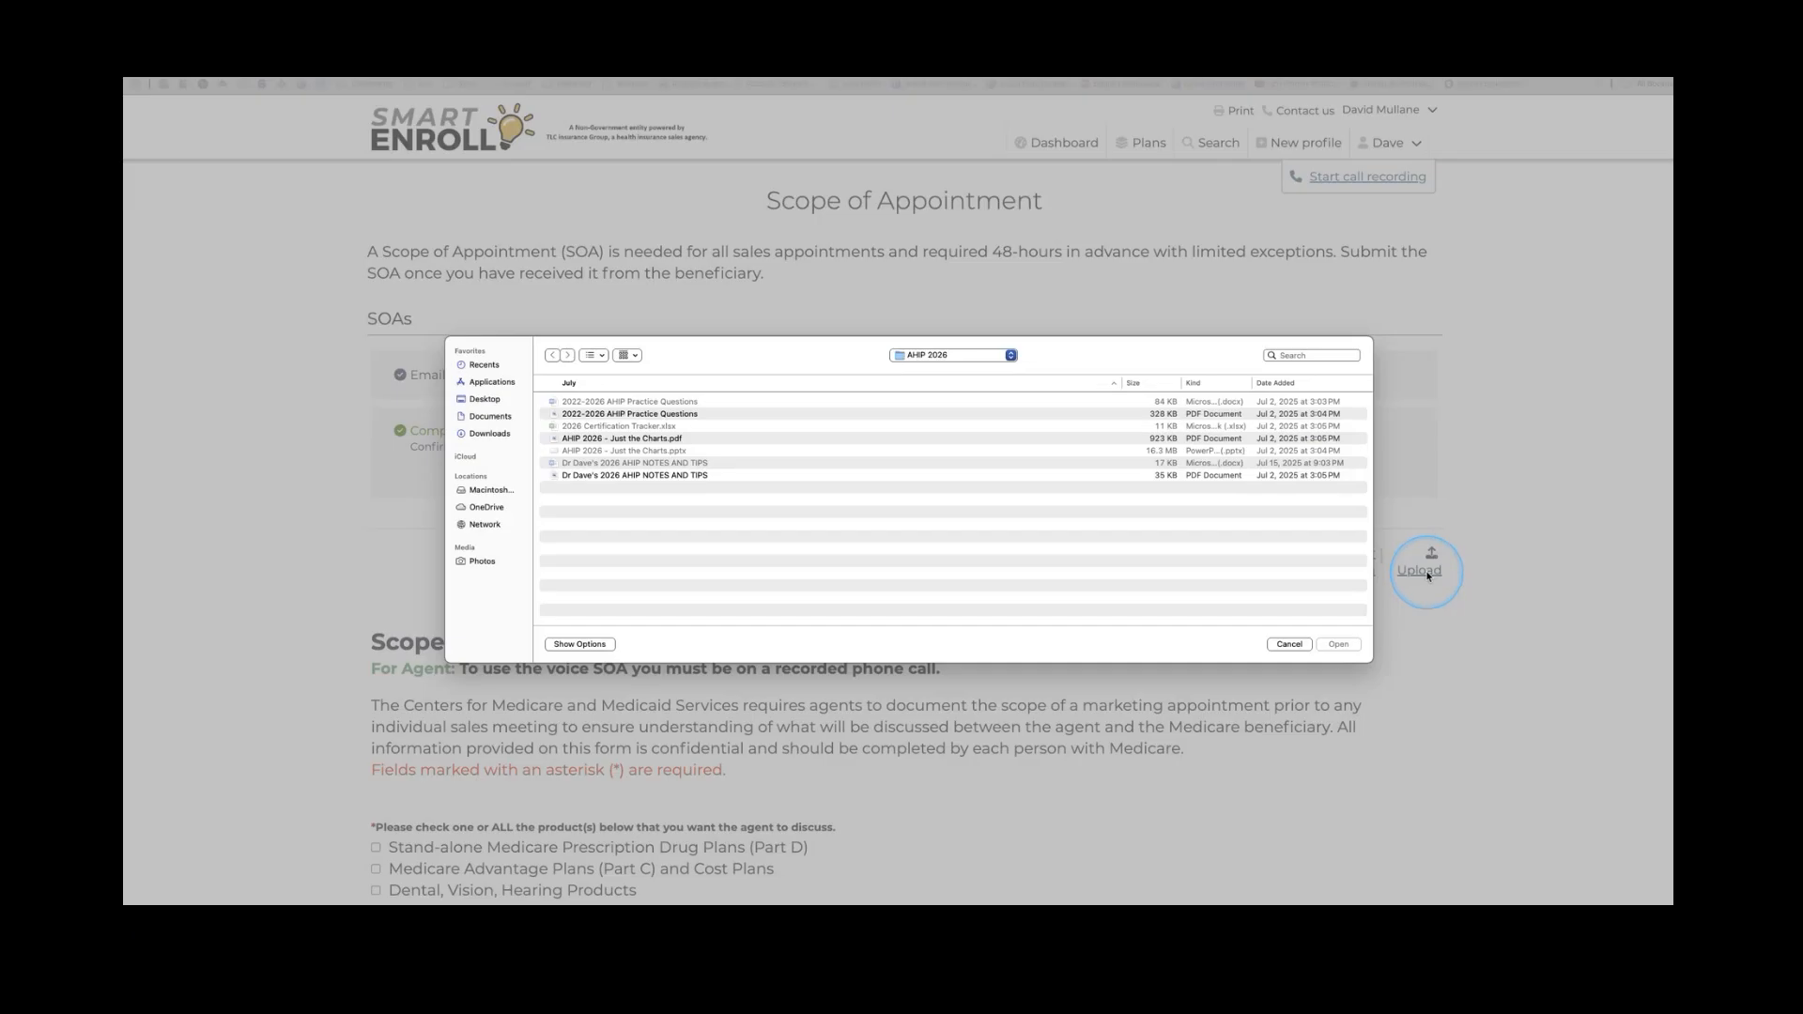
click(1290, 644)
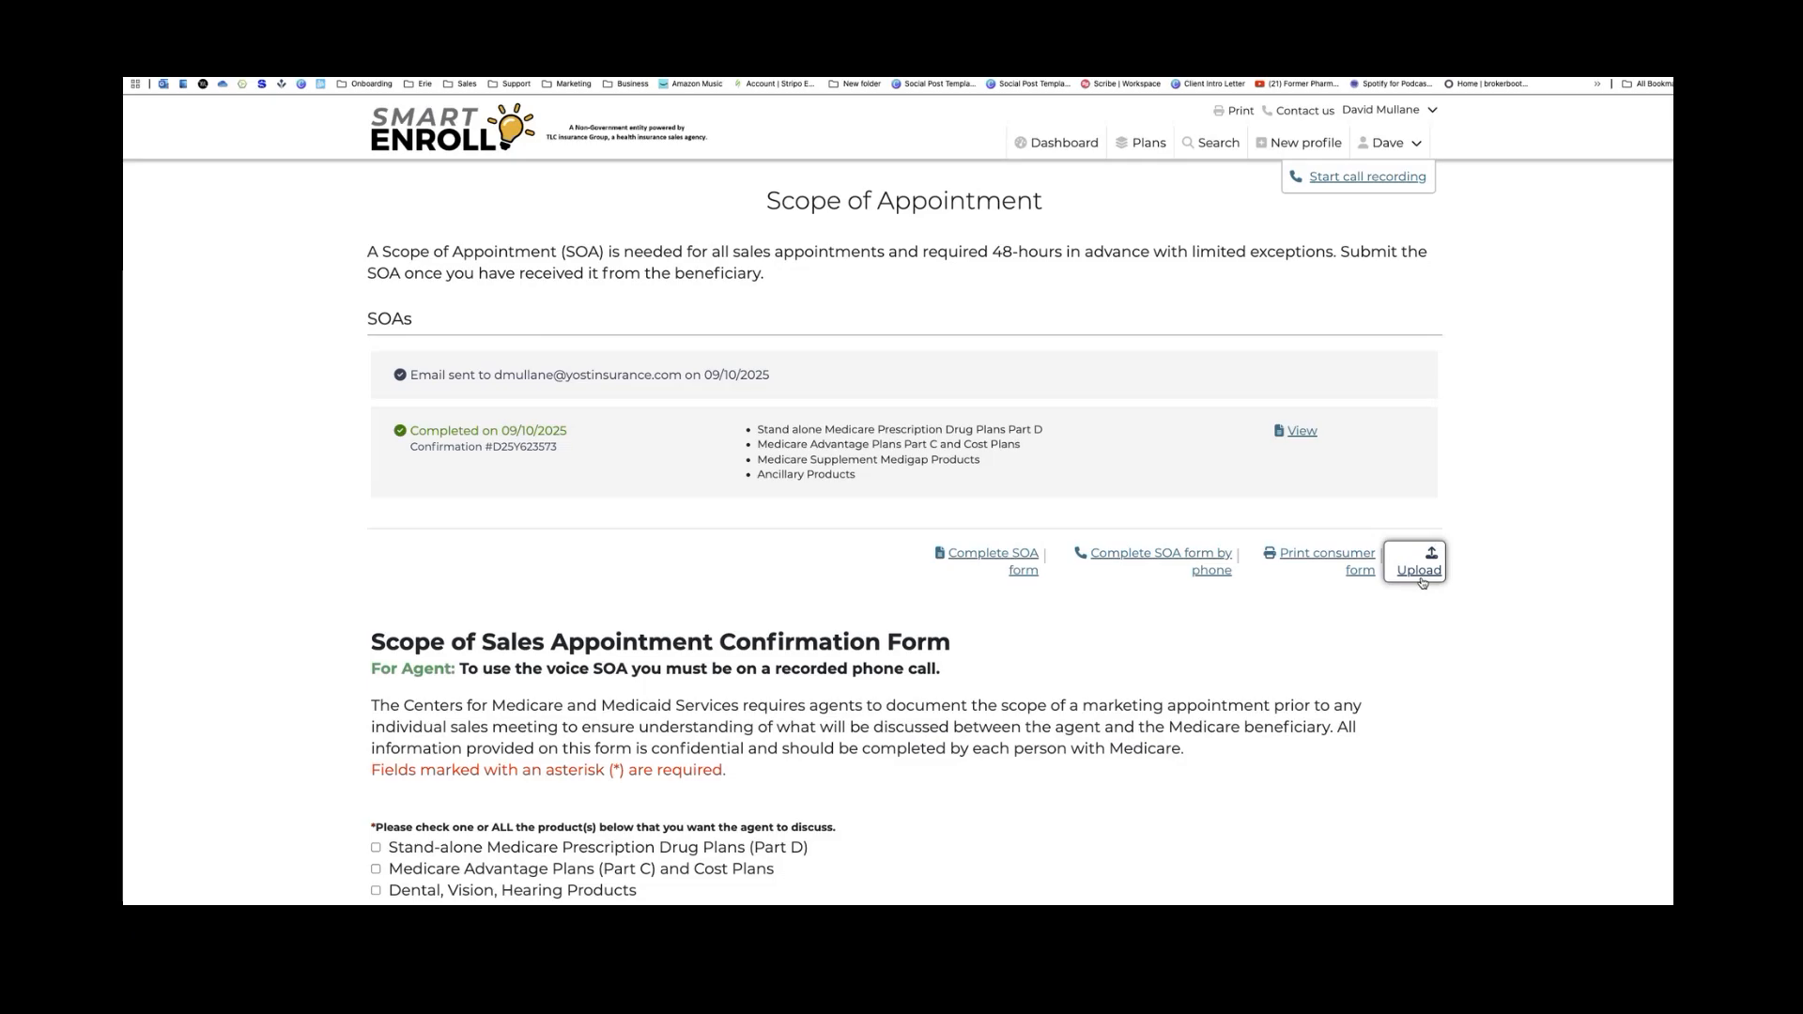
click(1424, 582)
scroll(1164, 551, down, 2)
scroll(1164, 551, down, 5)
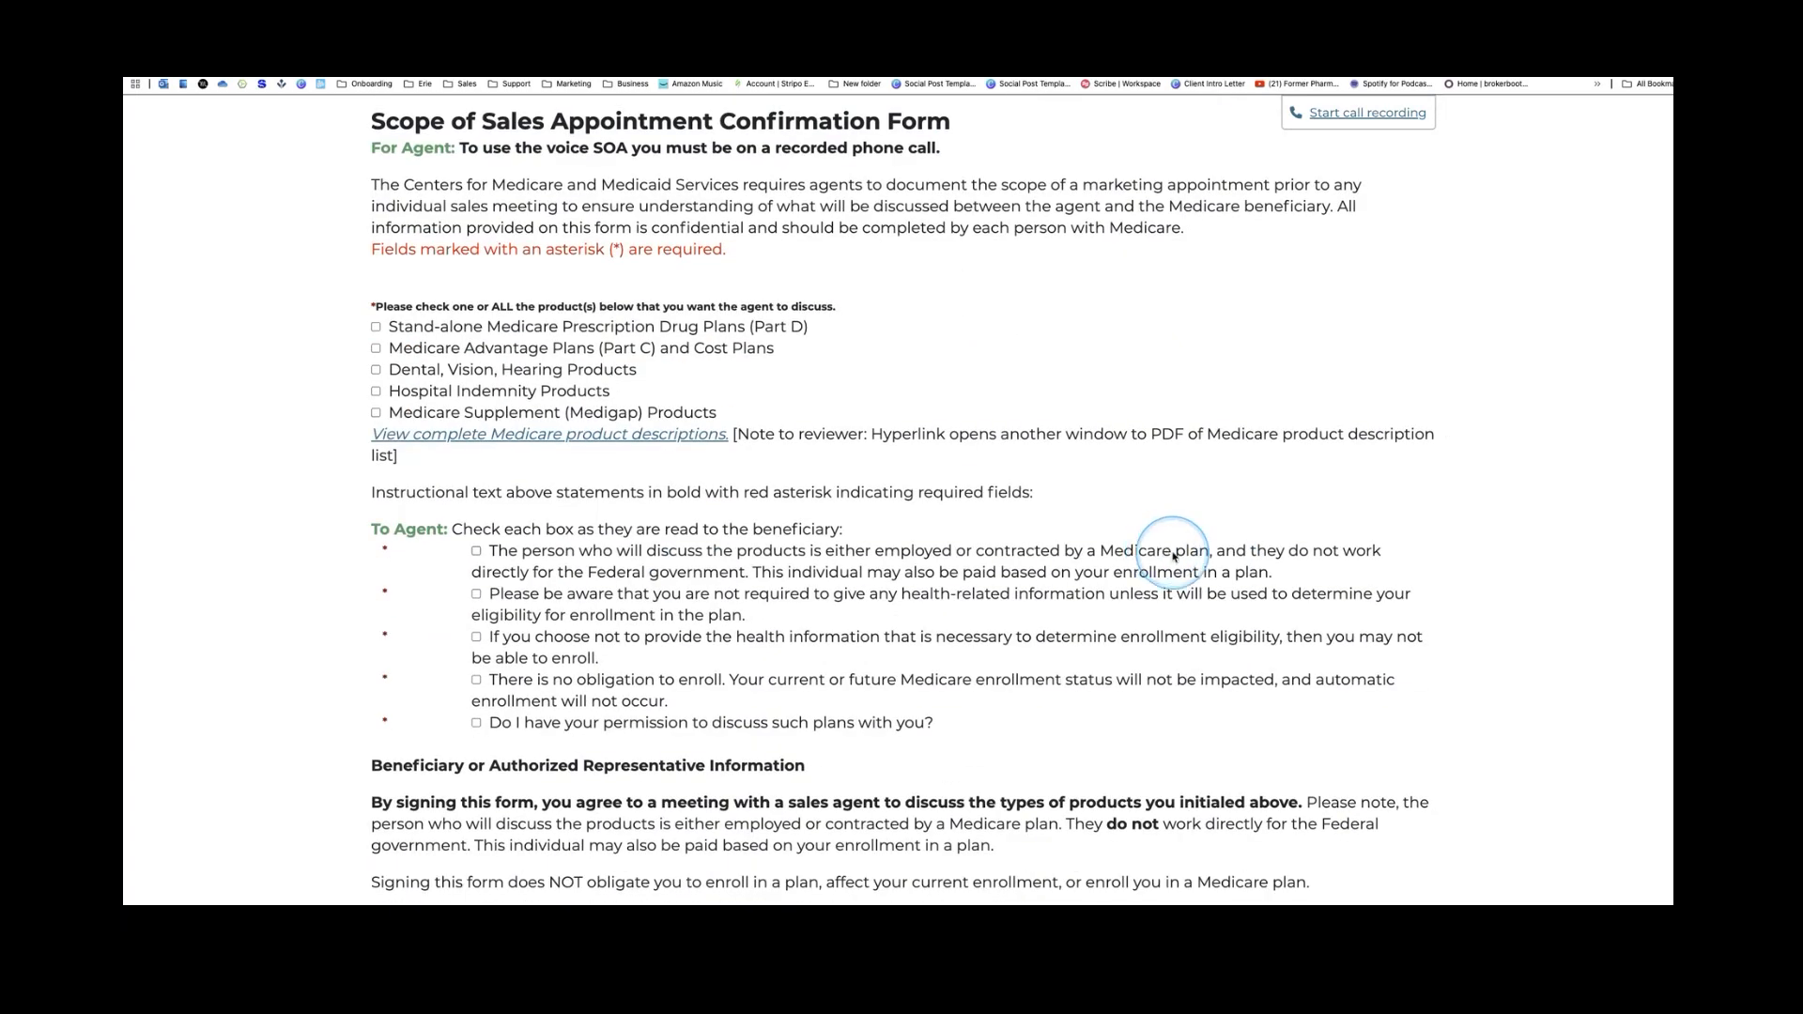
scroll(1169, 573, down, 2)
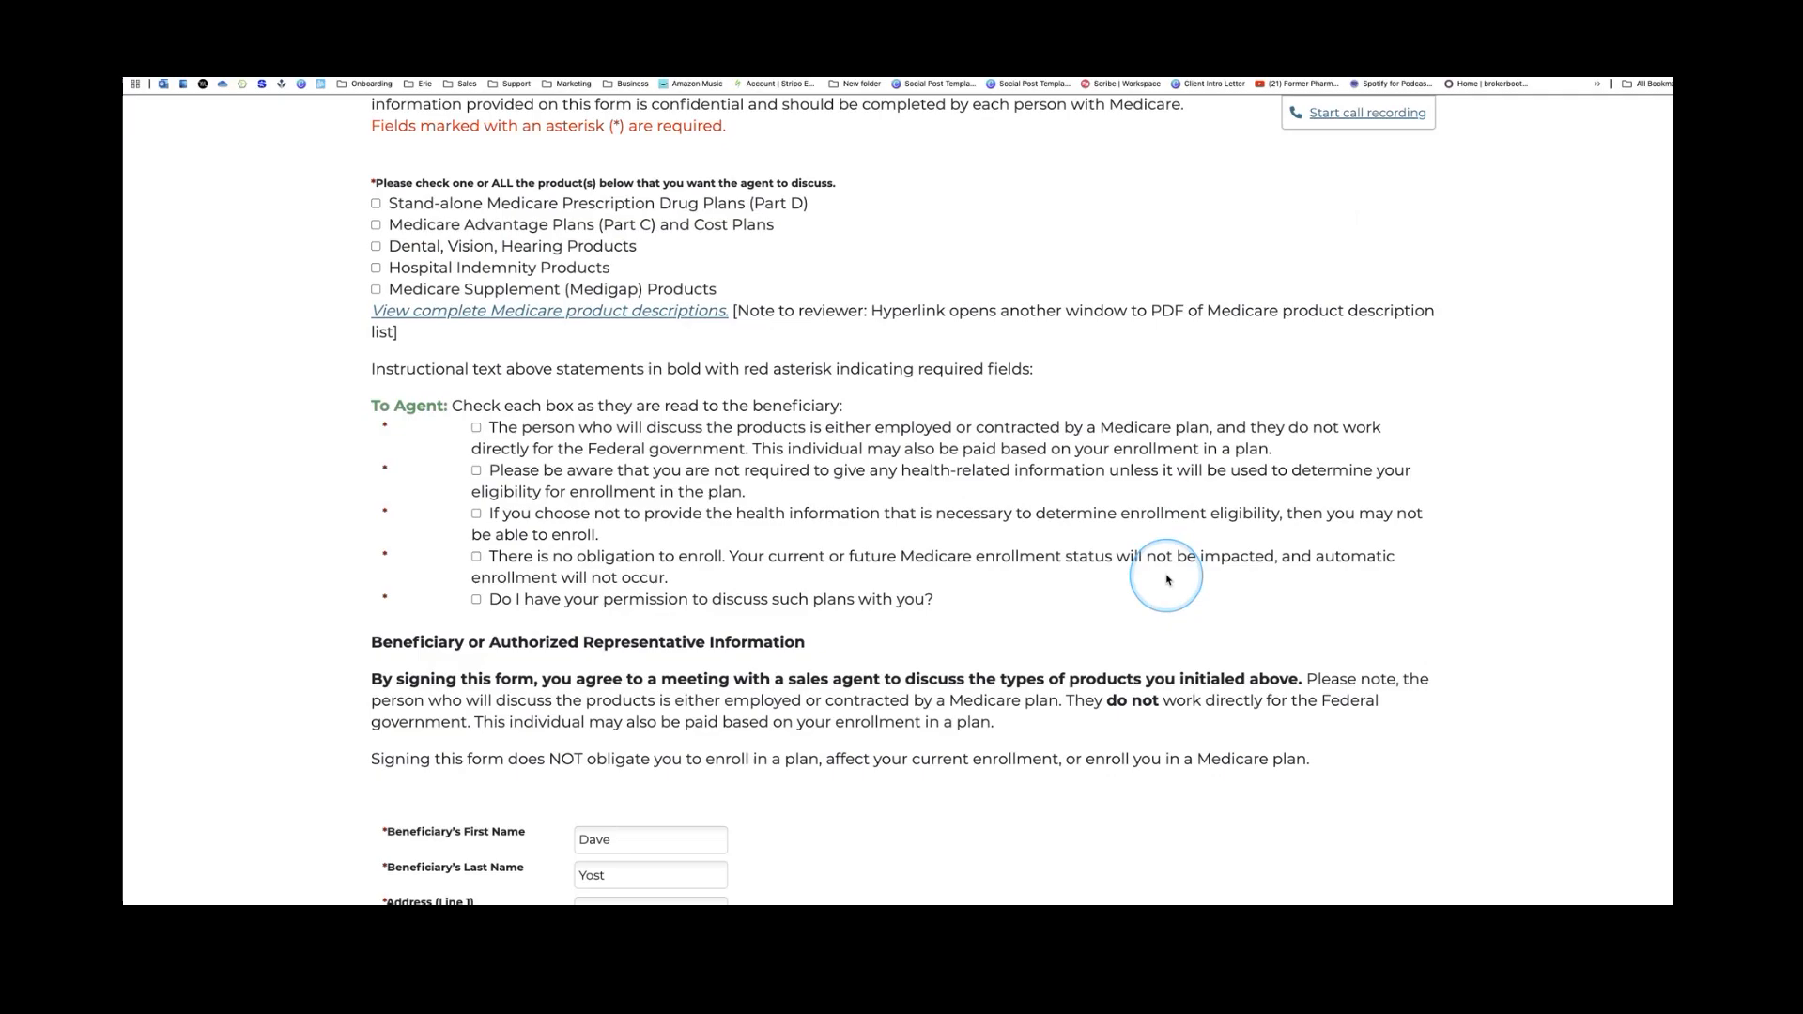
scroll(1170, 580, down, 10)
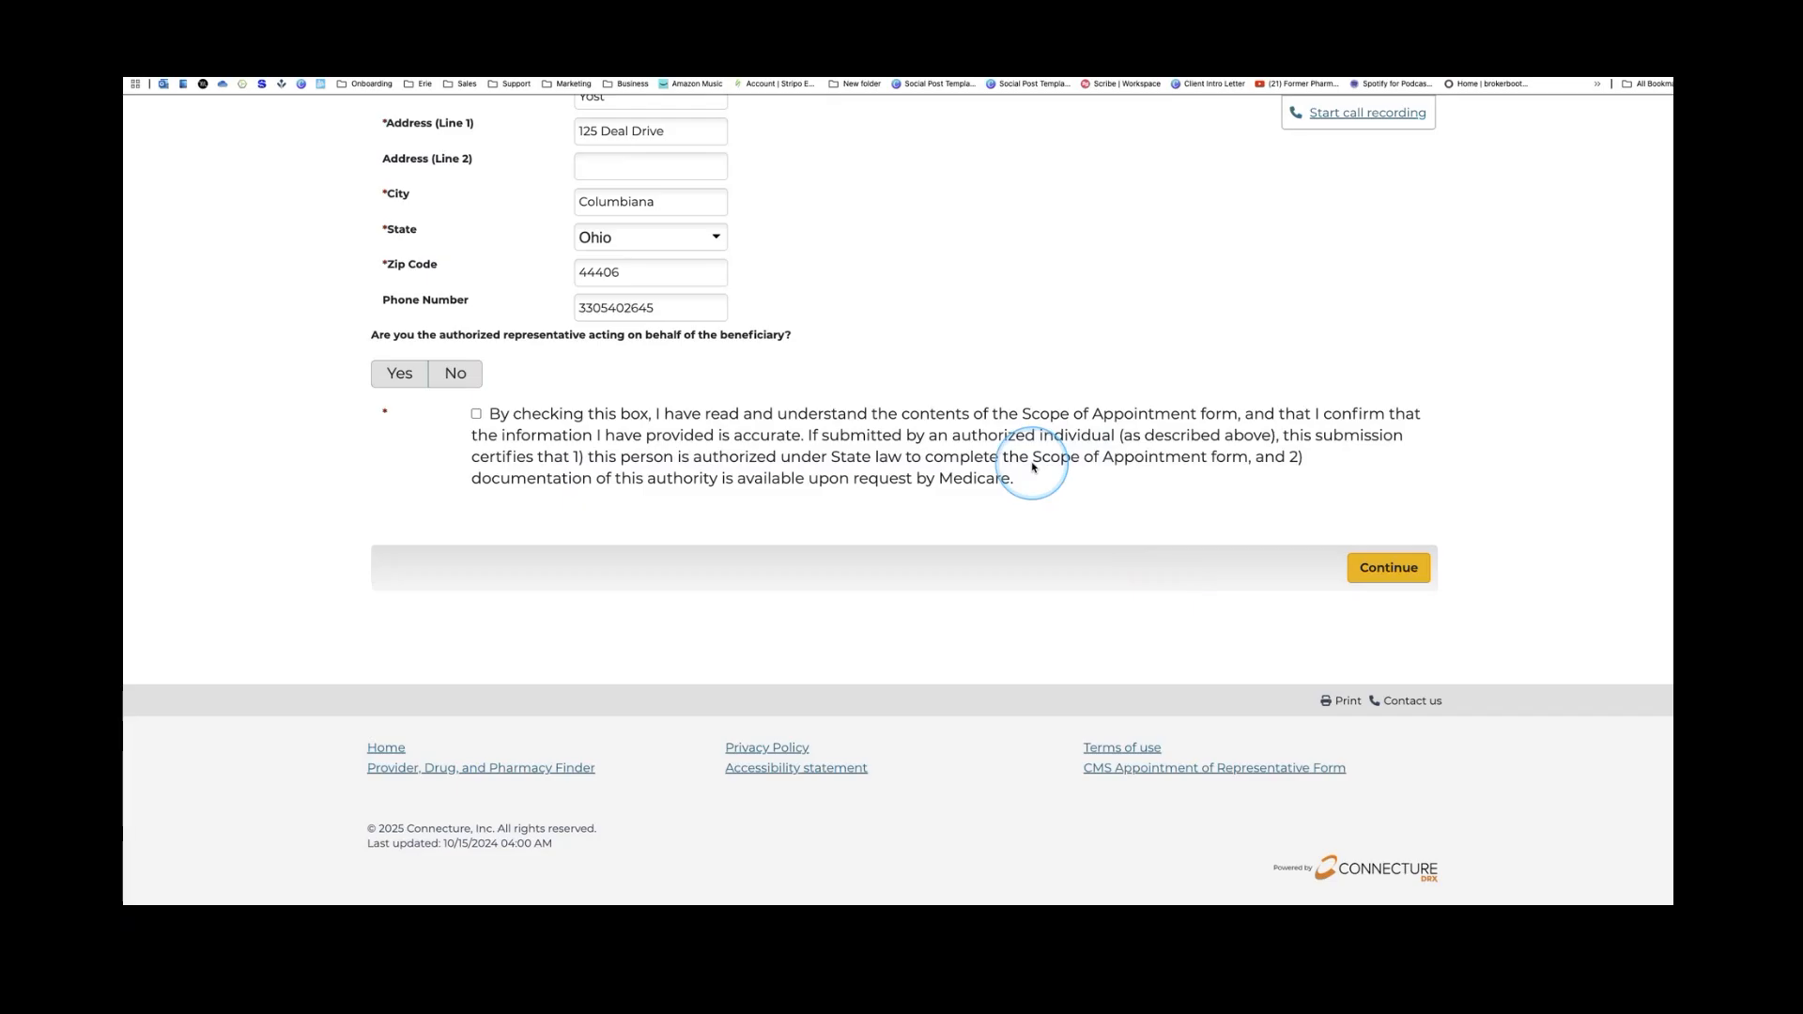
scroll(1030, 467, up, 3)
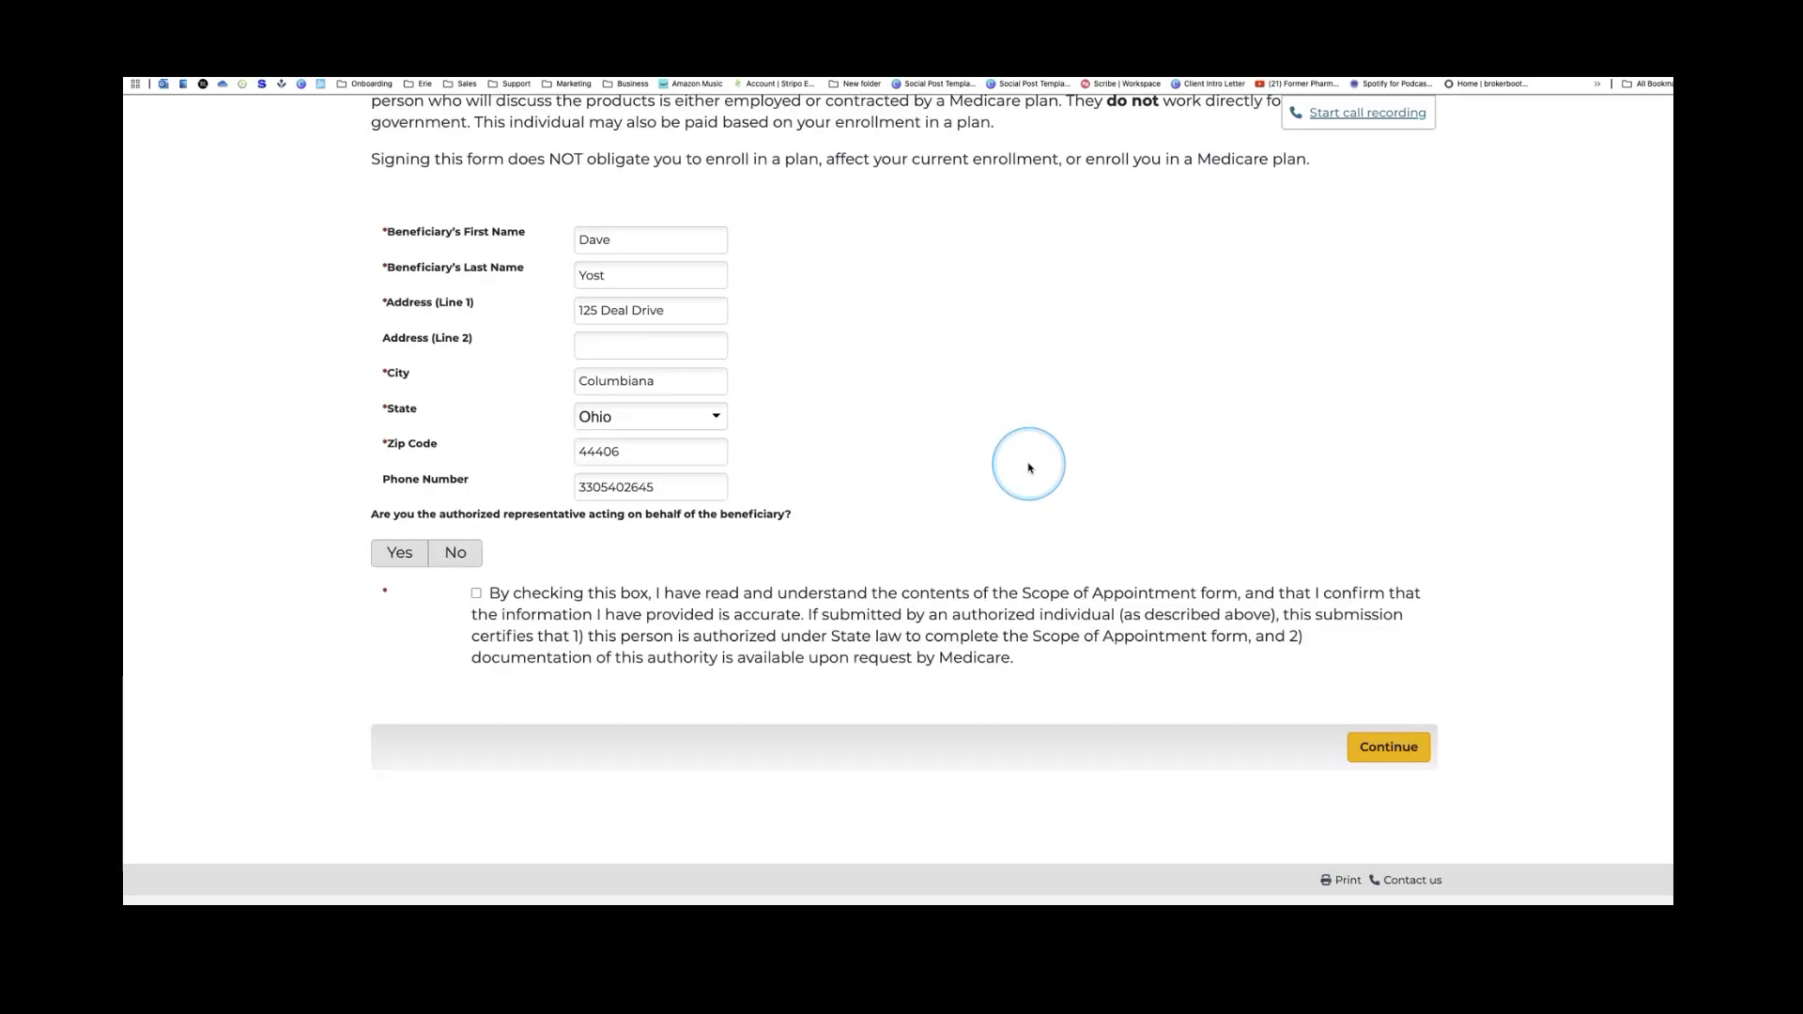
scroll(1029, 467, up, 8)
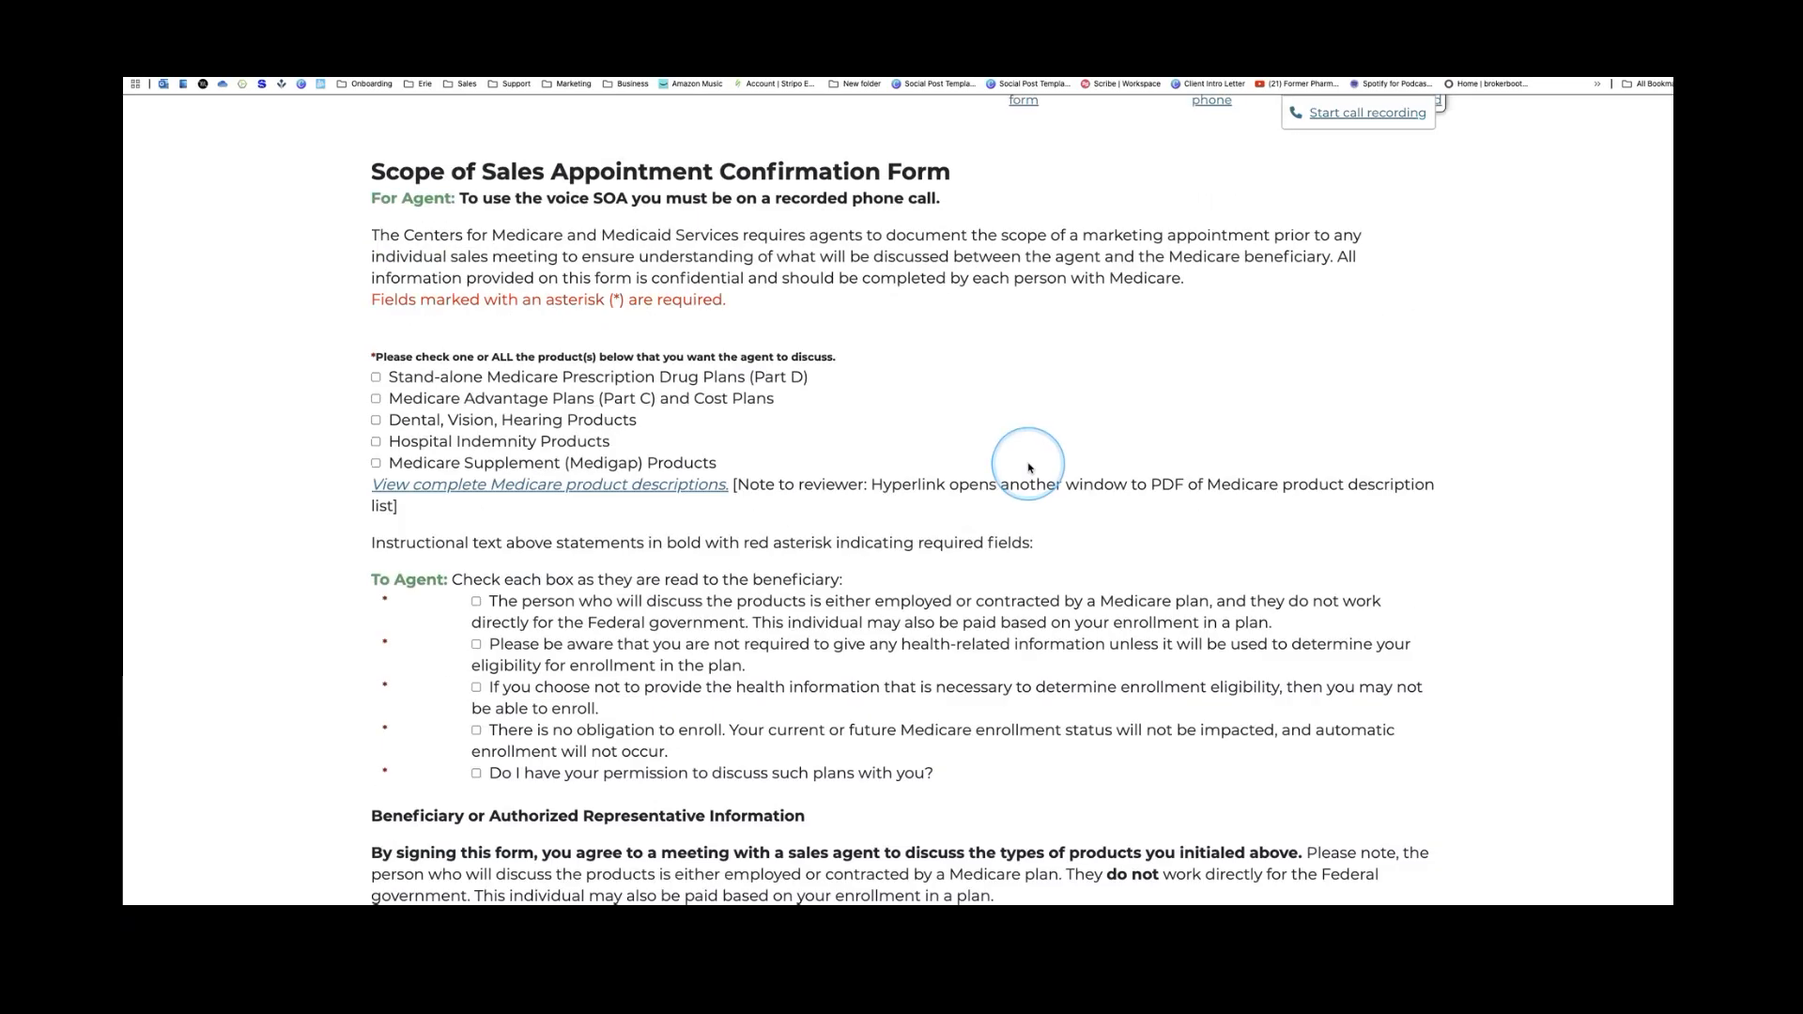
scroll(1029, 467, up, 5)
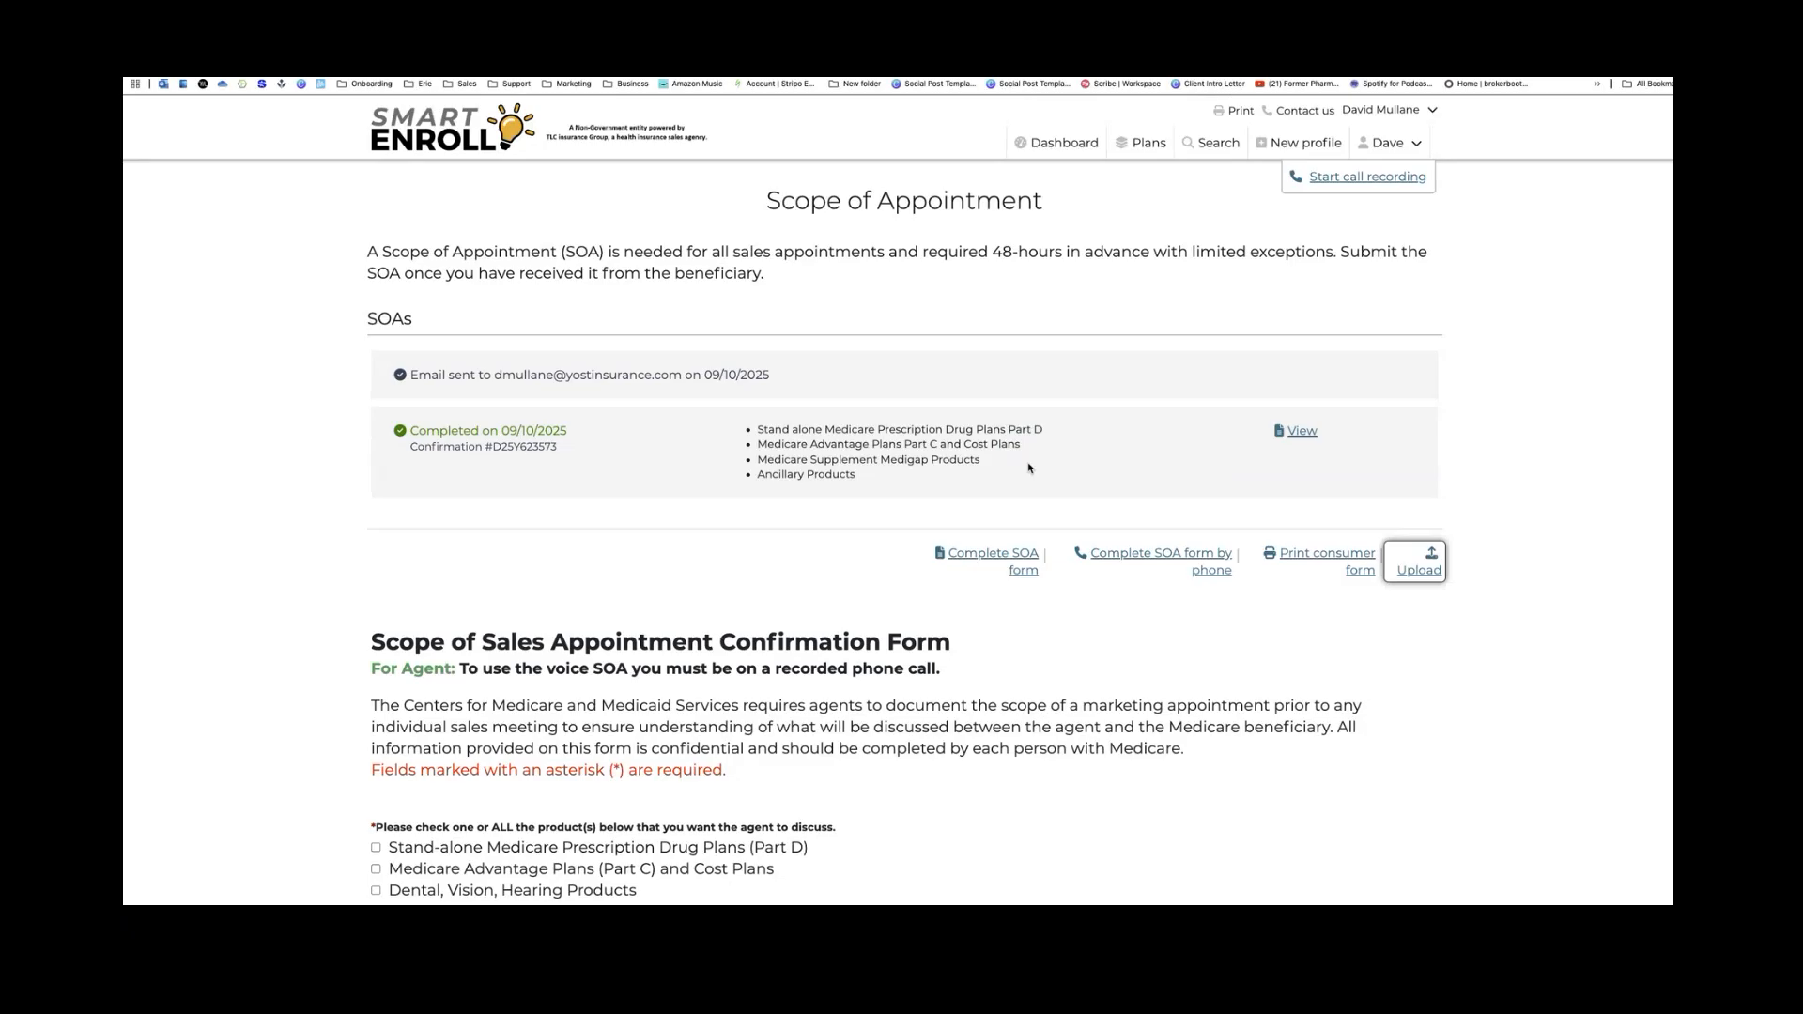
click(1103, 510)
Make a recorded call to the beneficiary's primary phone, allowing microphone access, then end it
click(1336, 180)
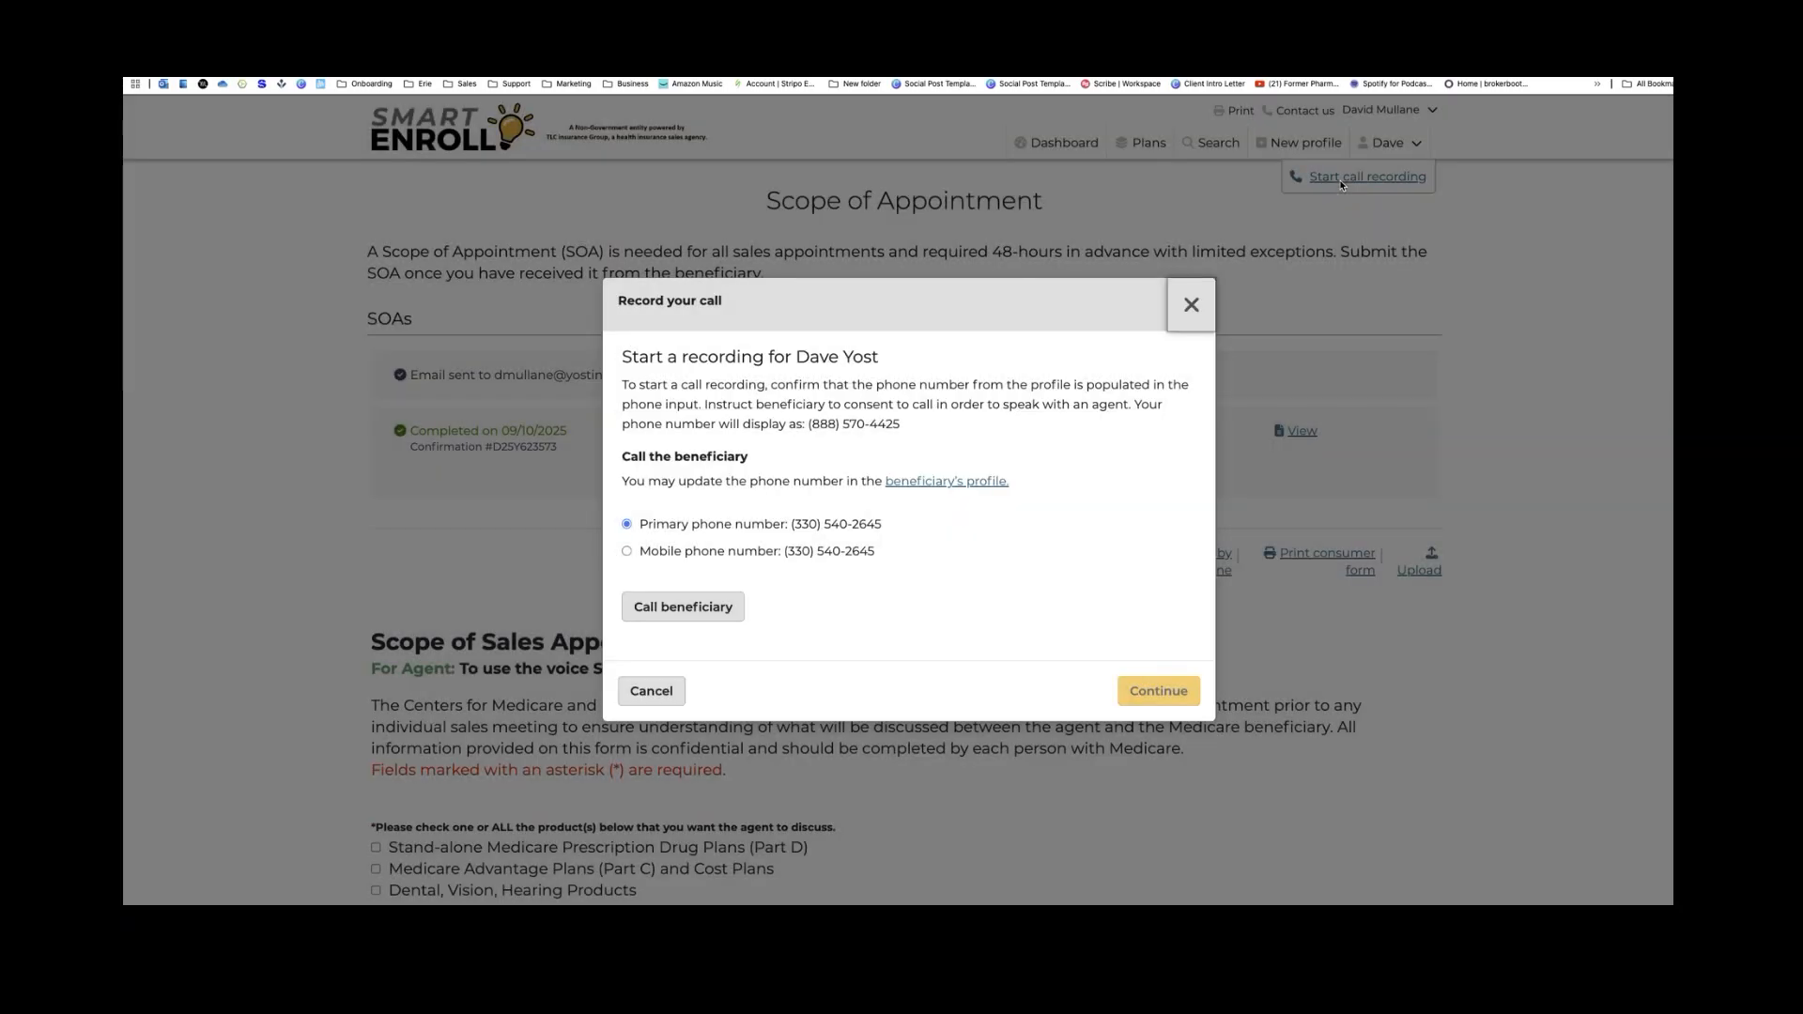
click(1215, 509)
drag(808, 423, 903, 428)
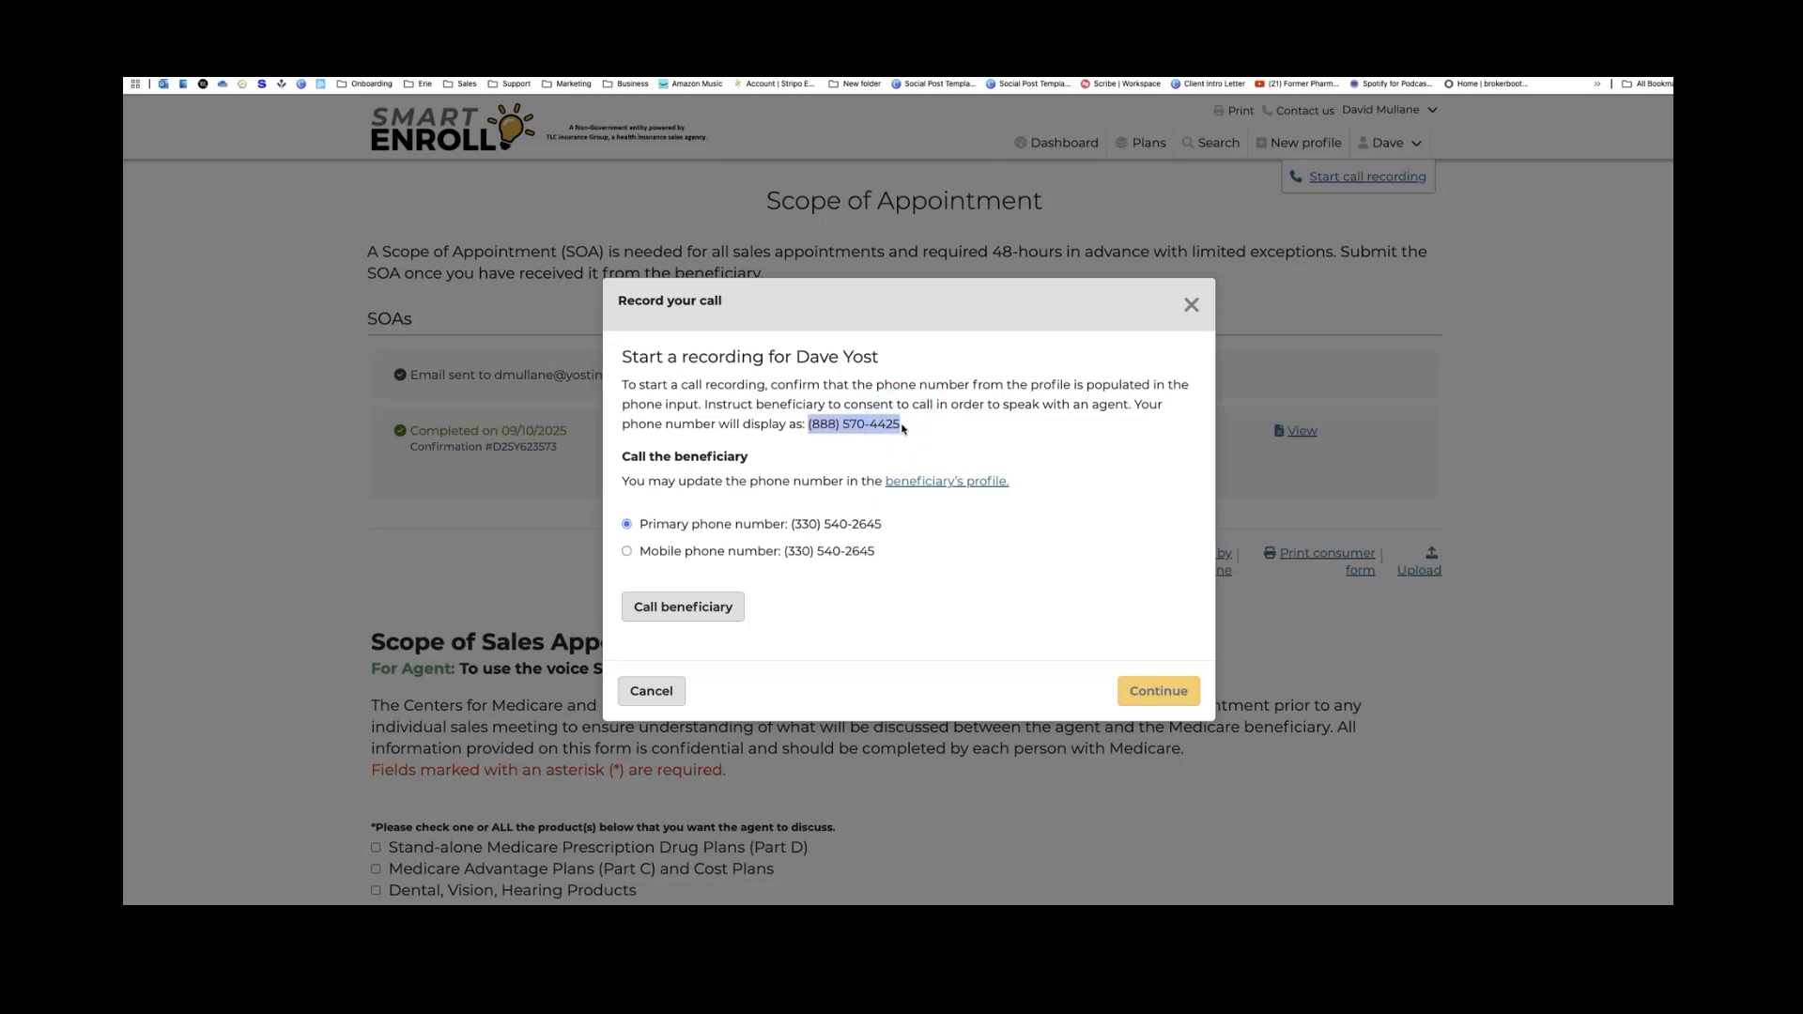
click(718, 608)
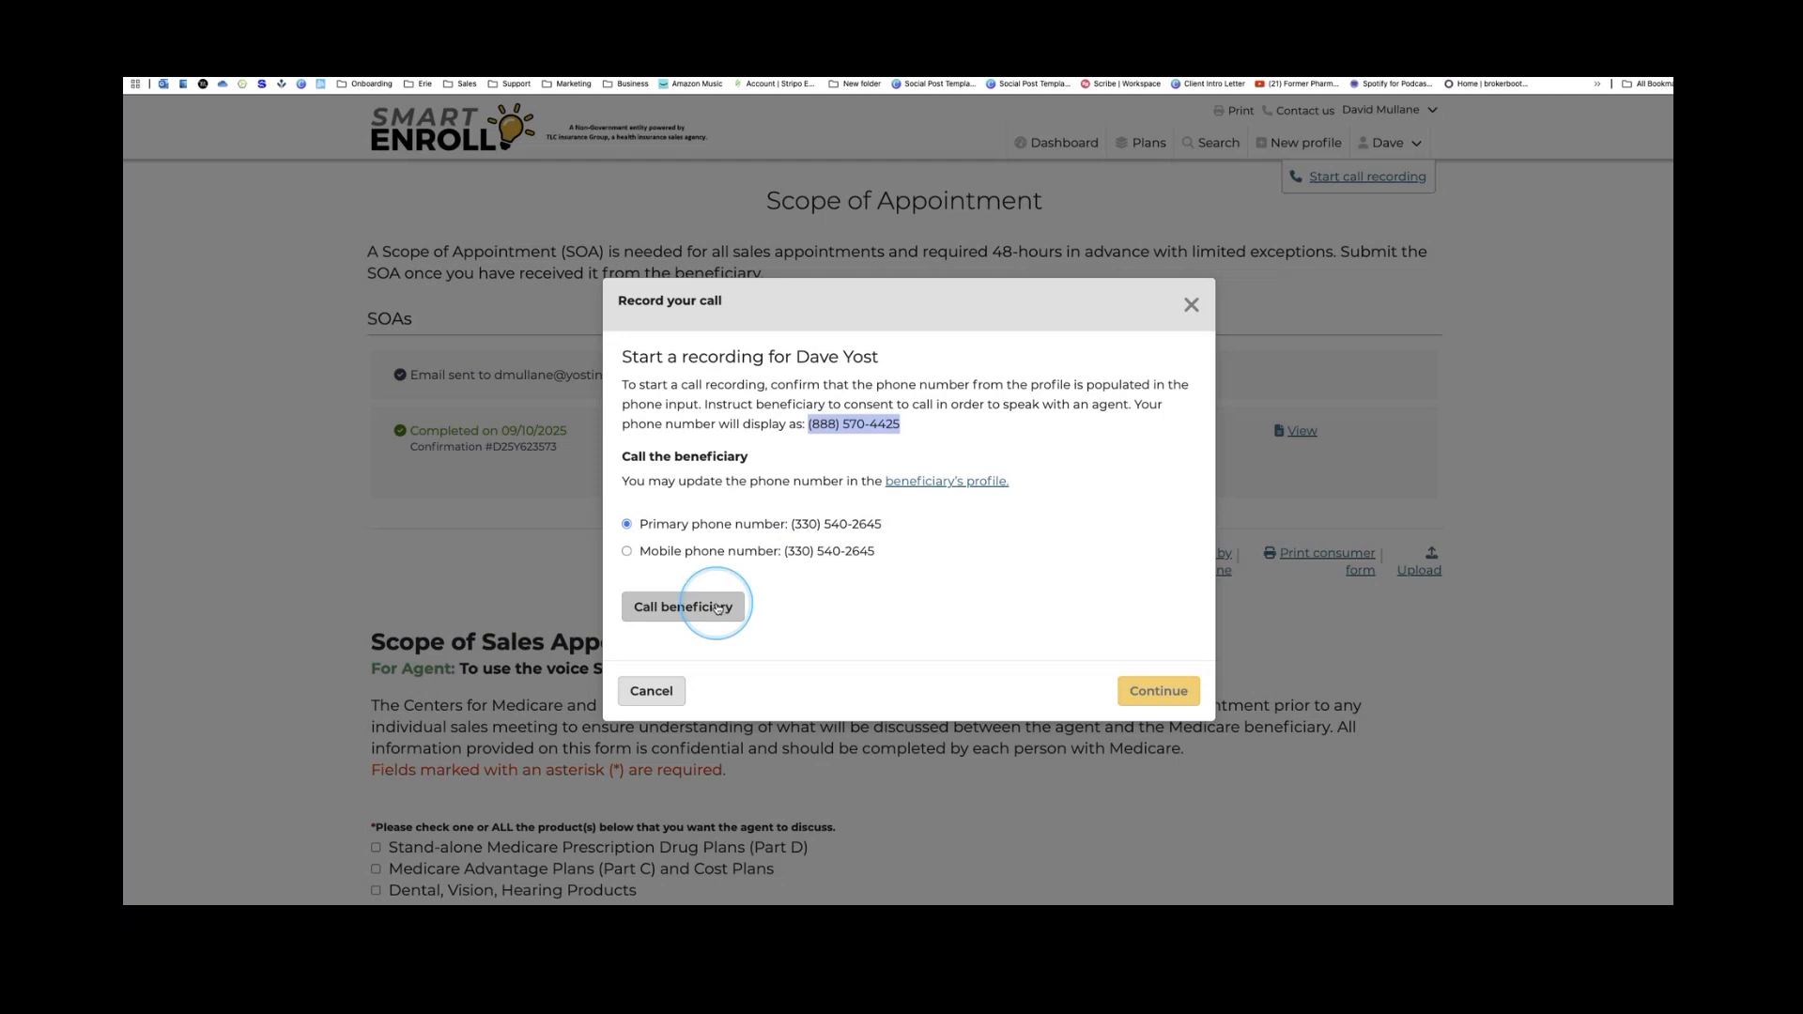
click(349, 246)
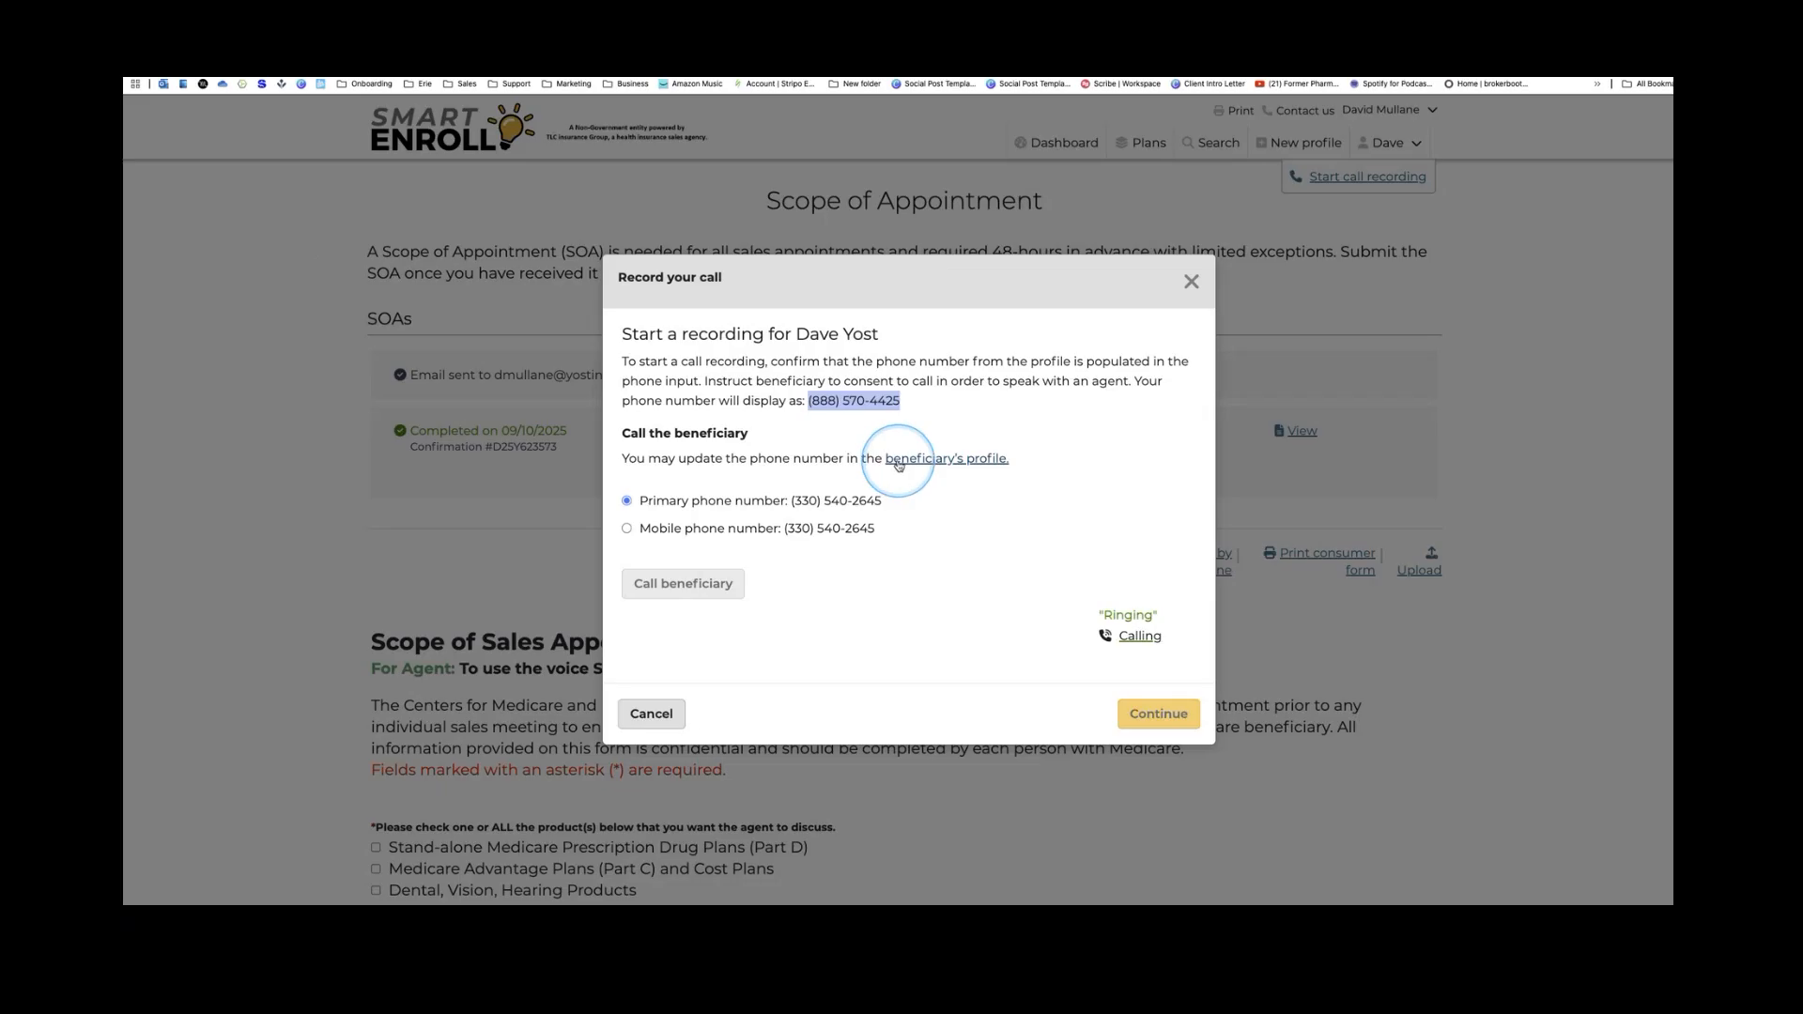
click(744, 590)
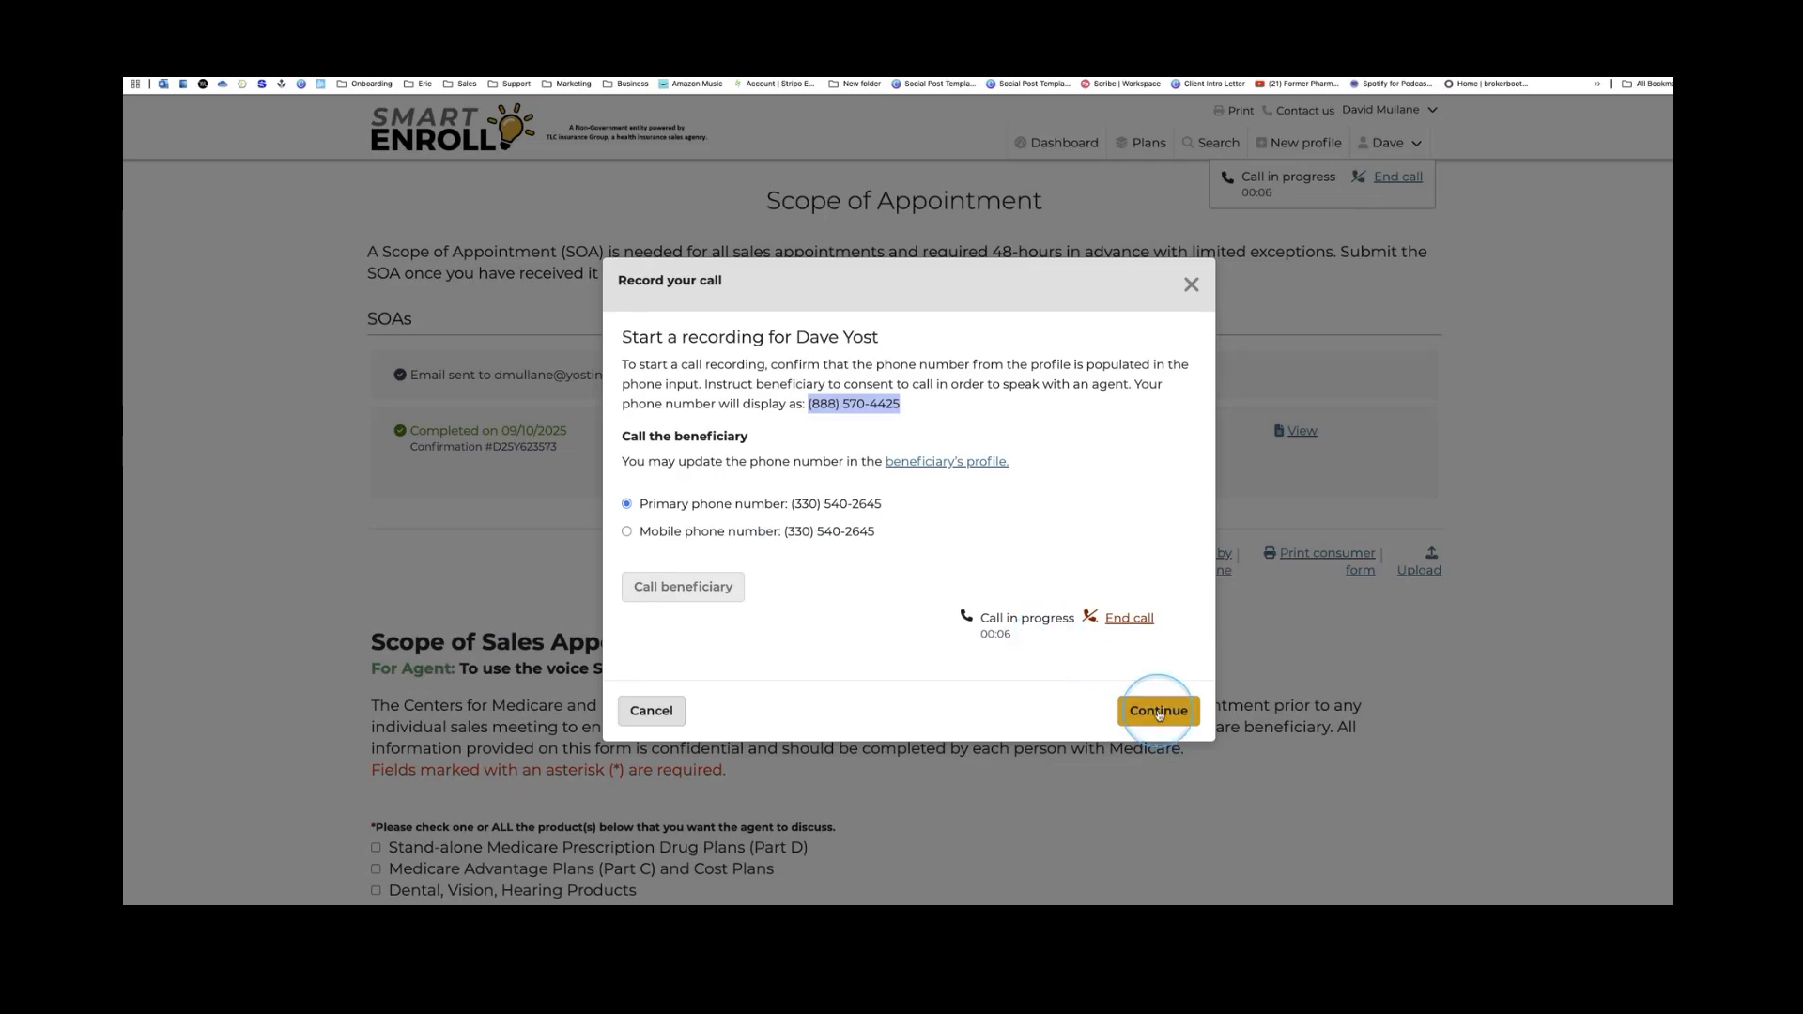
click(1124, 620)
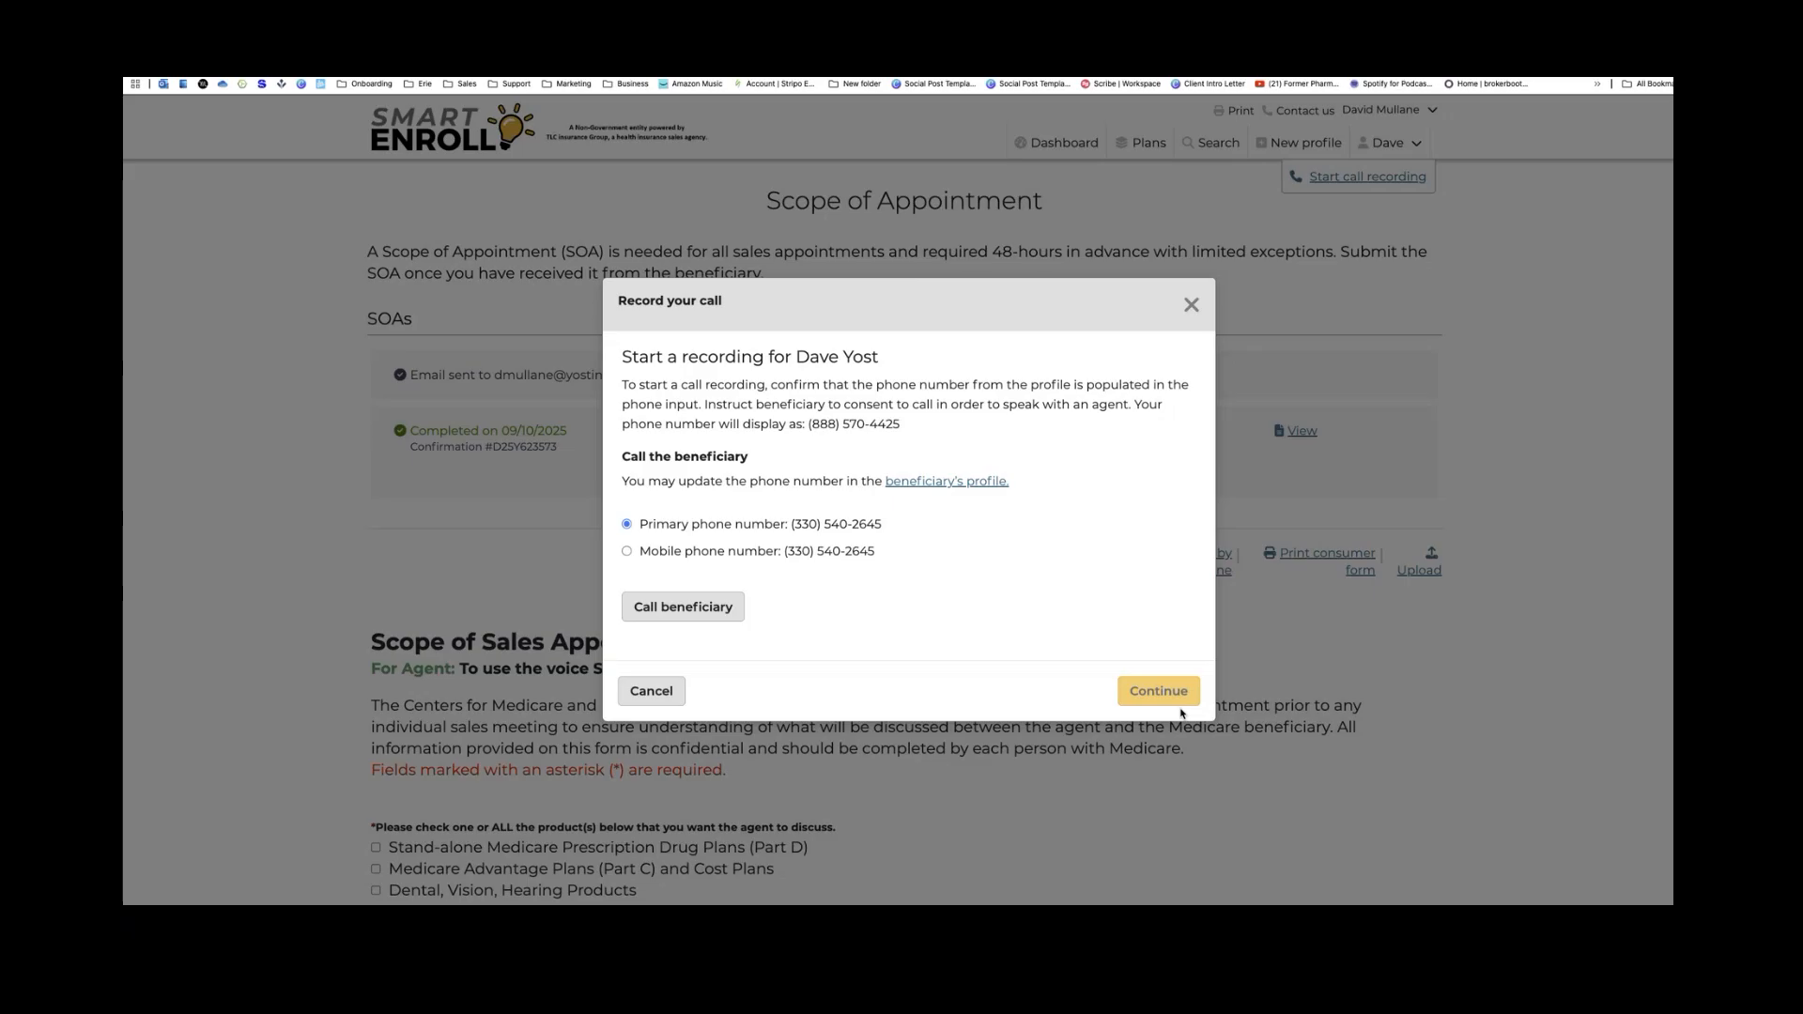
Close the call recording prompt and review the phone SOA form
click(1165, 692)
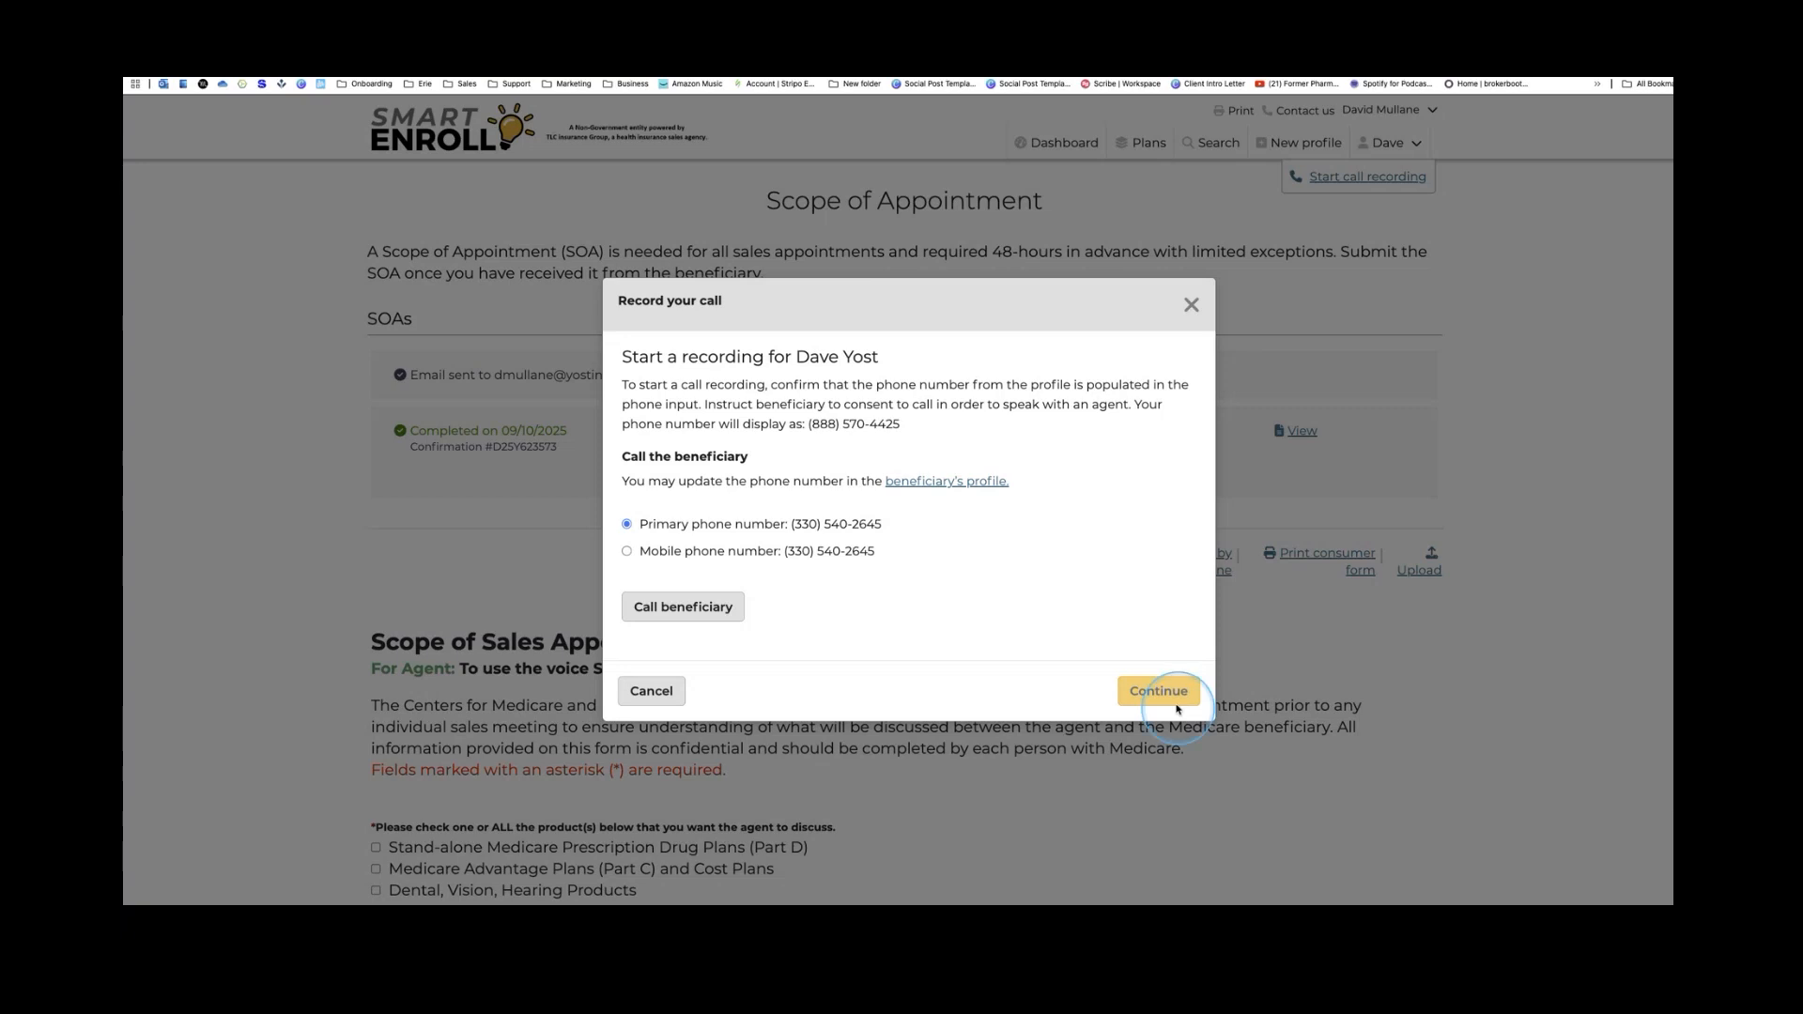
click(1191, 305)
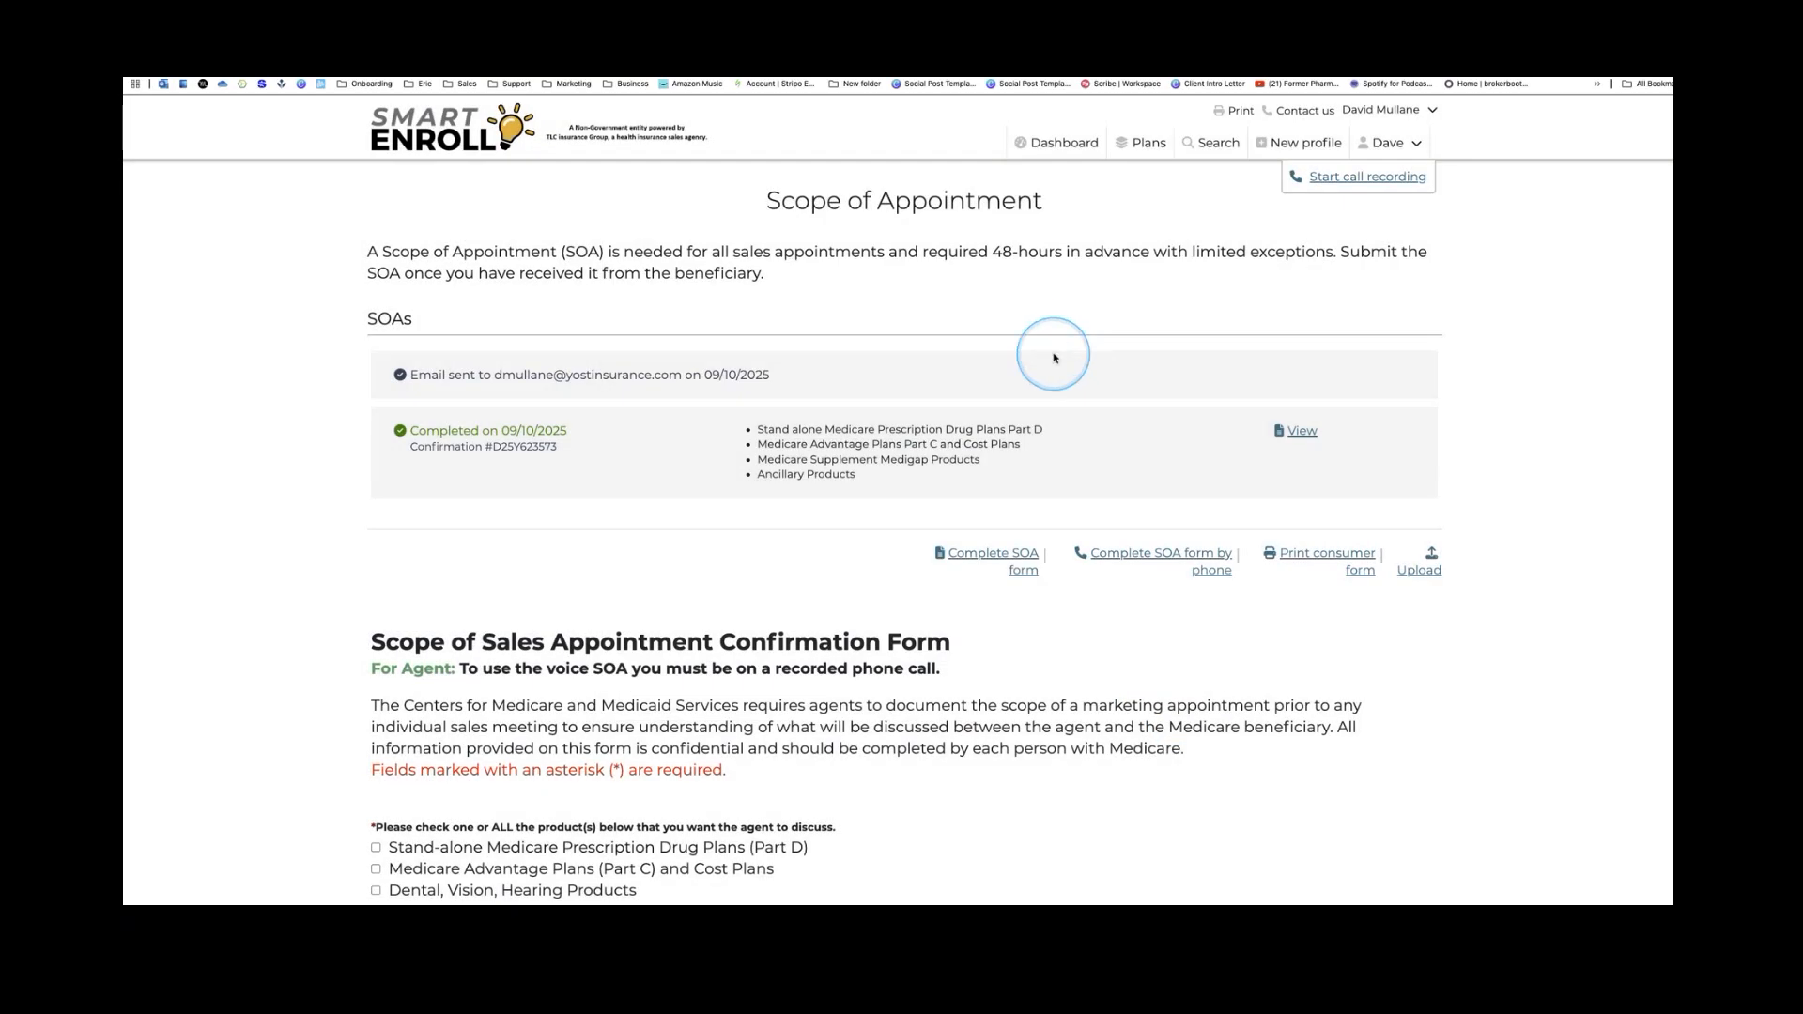
scroll(1090, 444, down, 3)
scroll(1089, 444, down, 10)
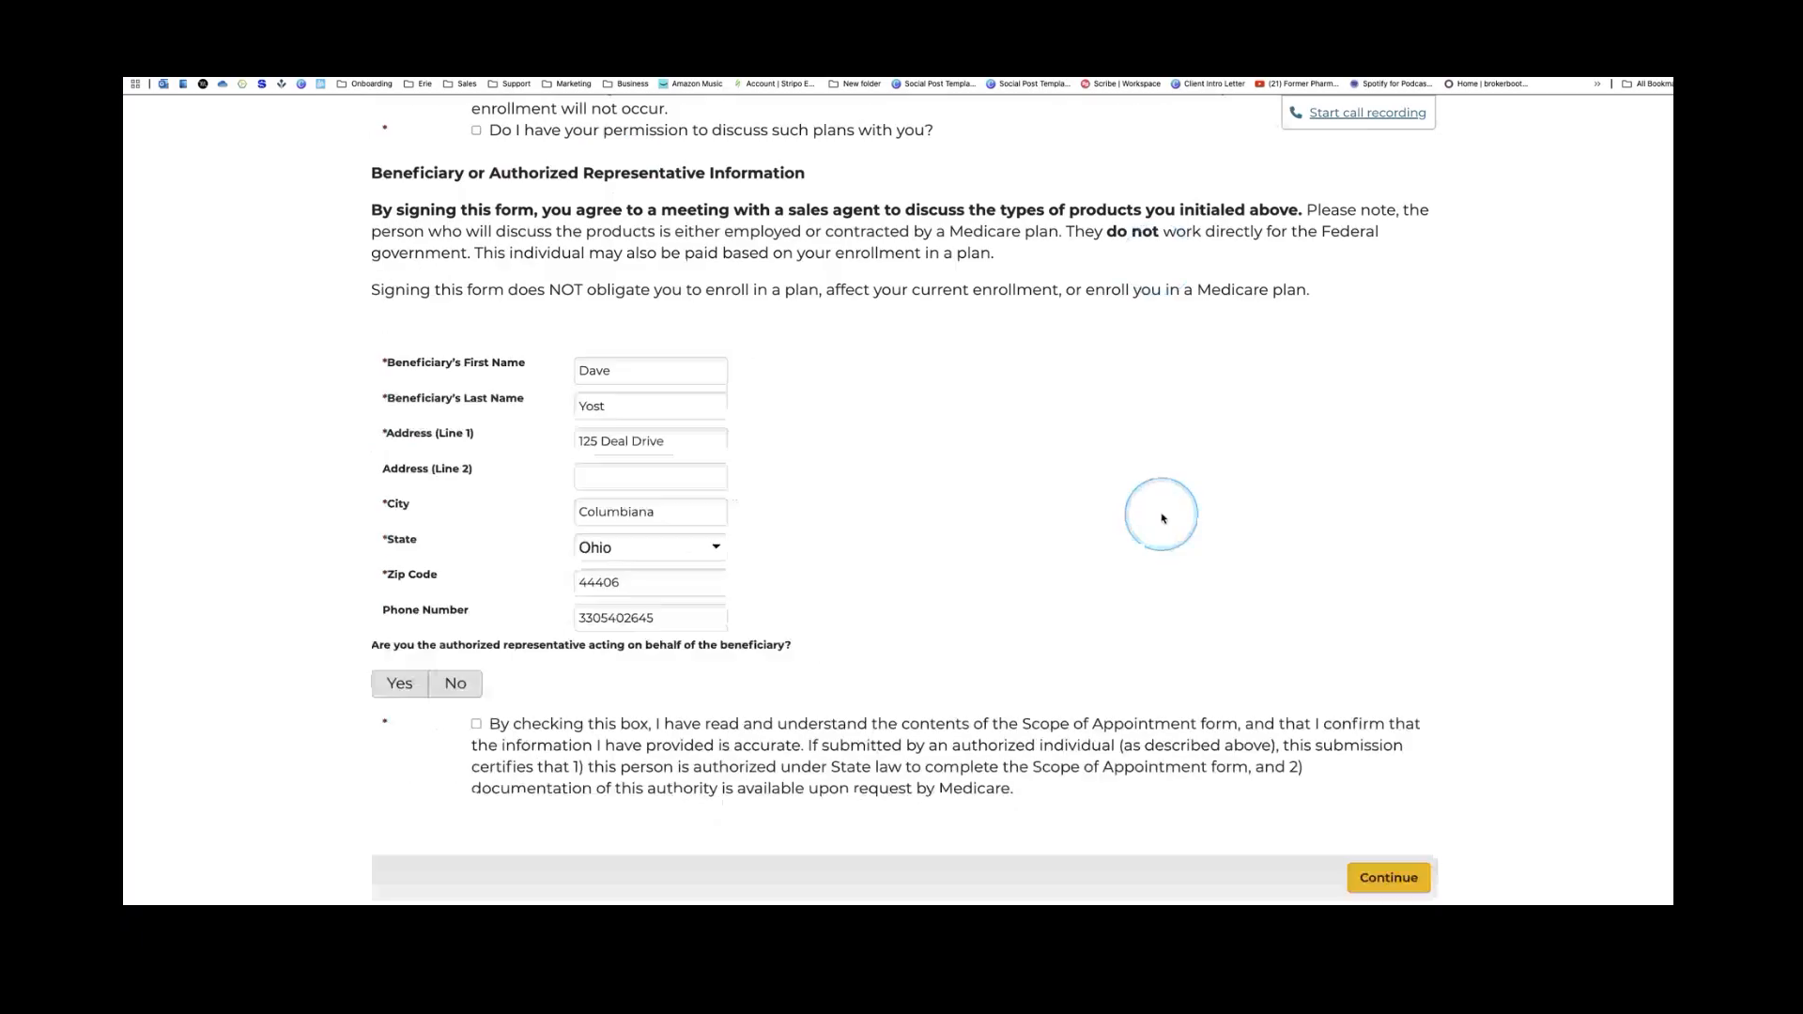
scroll(1162, 518, down, 3)
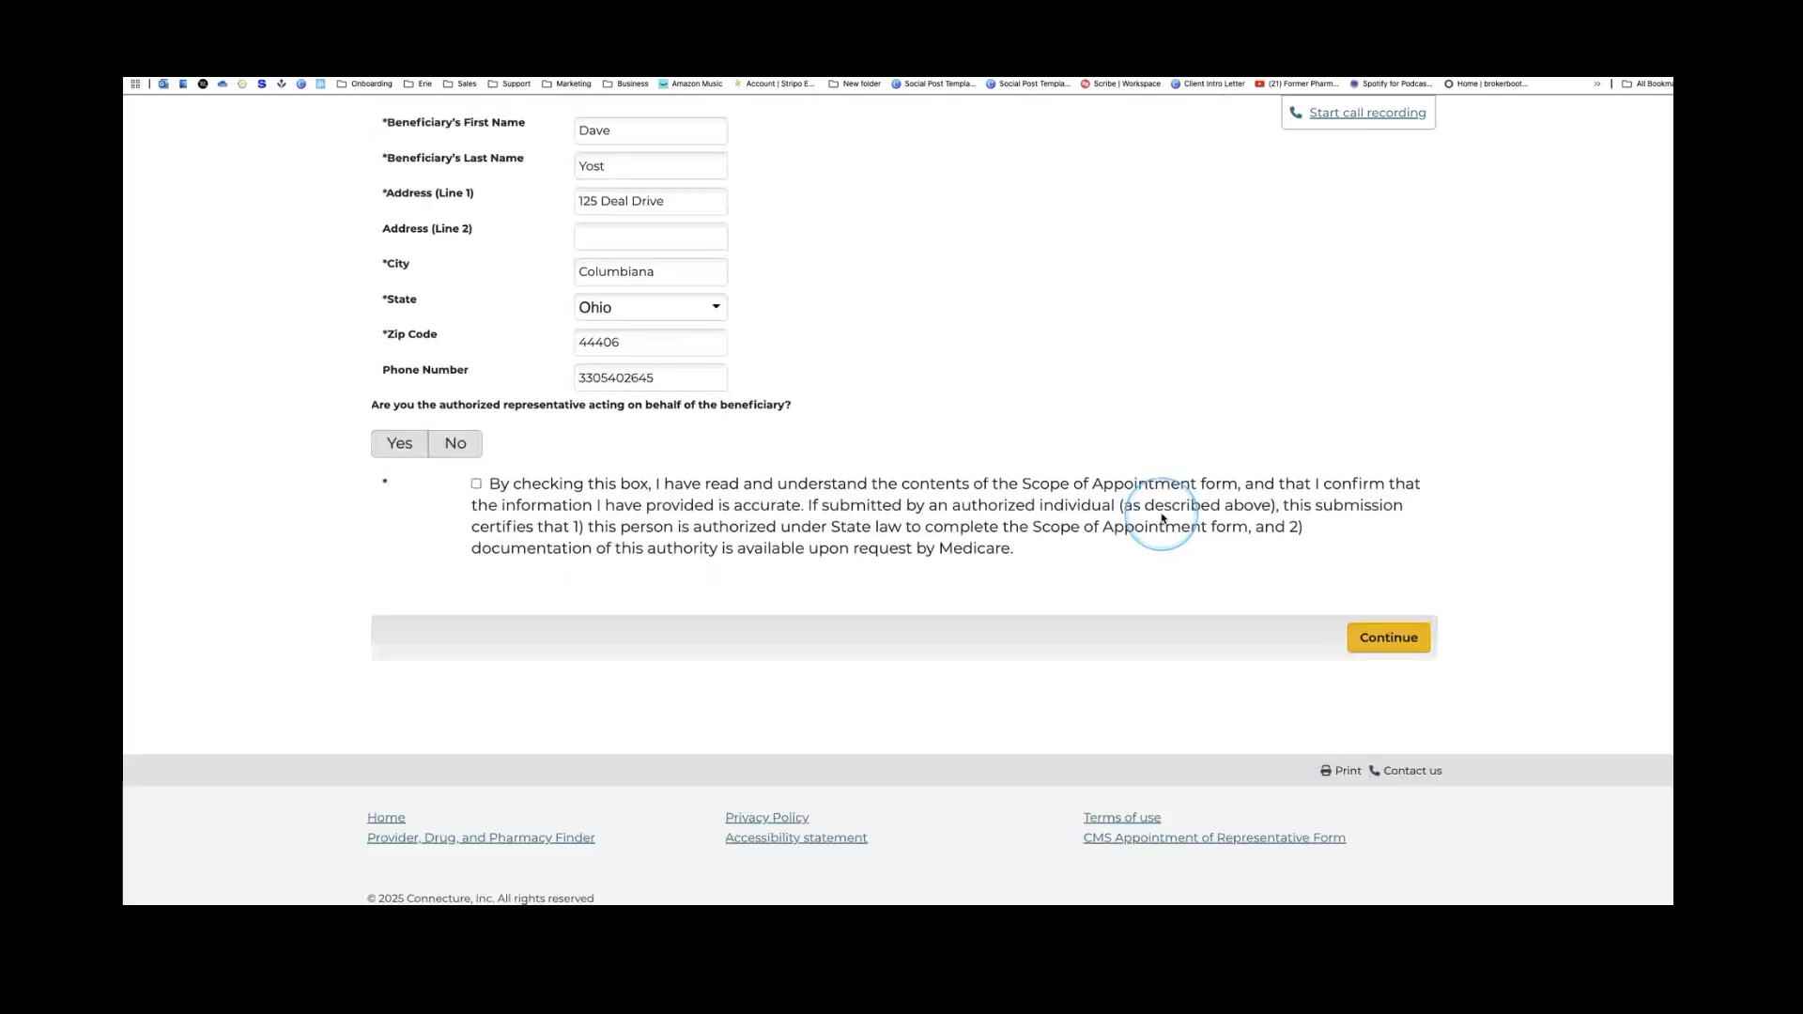
scroll(1163, 518, up, 15)
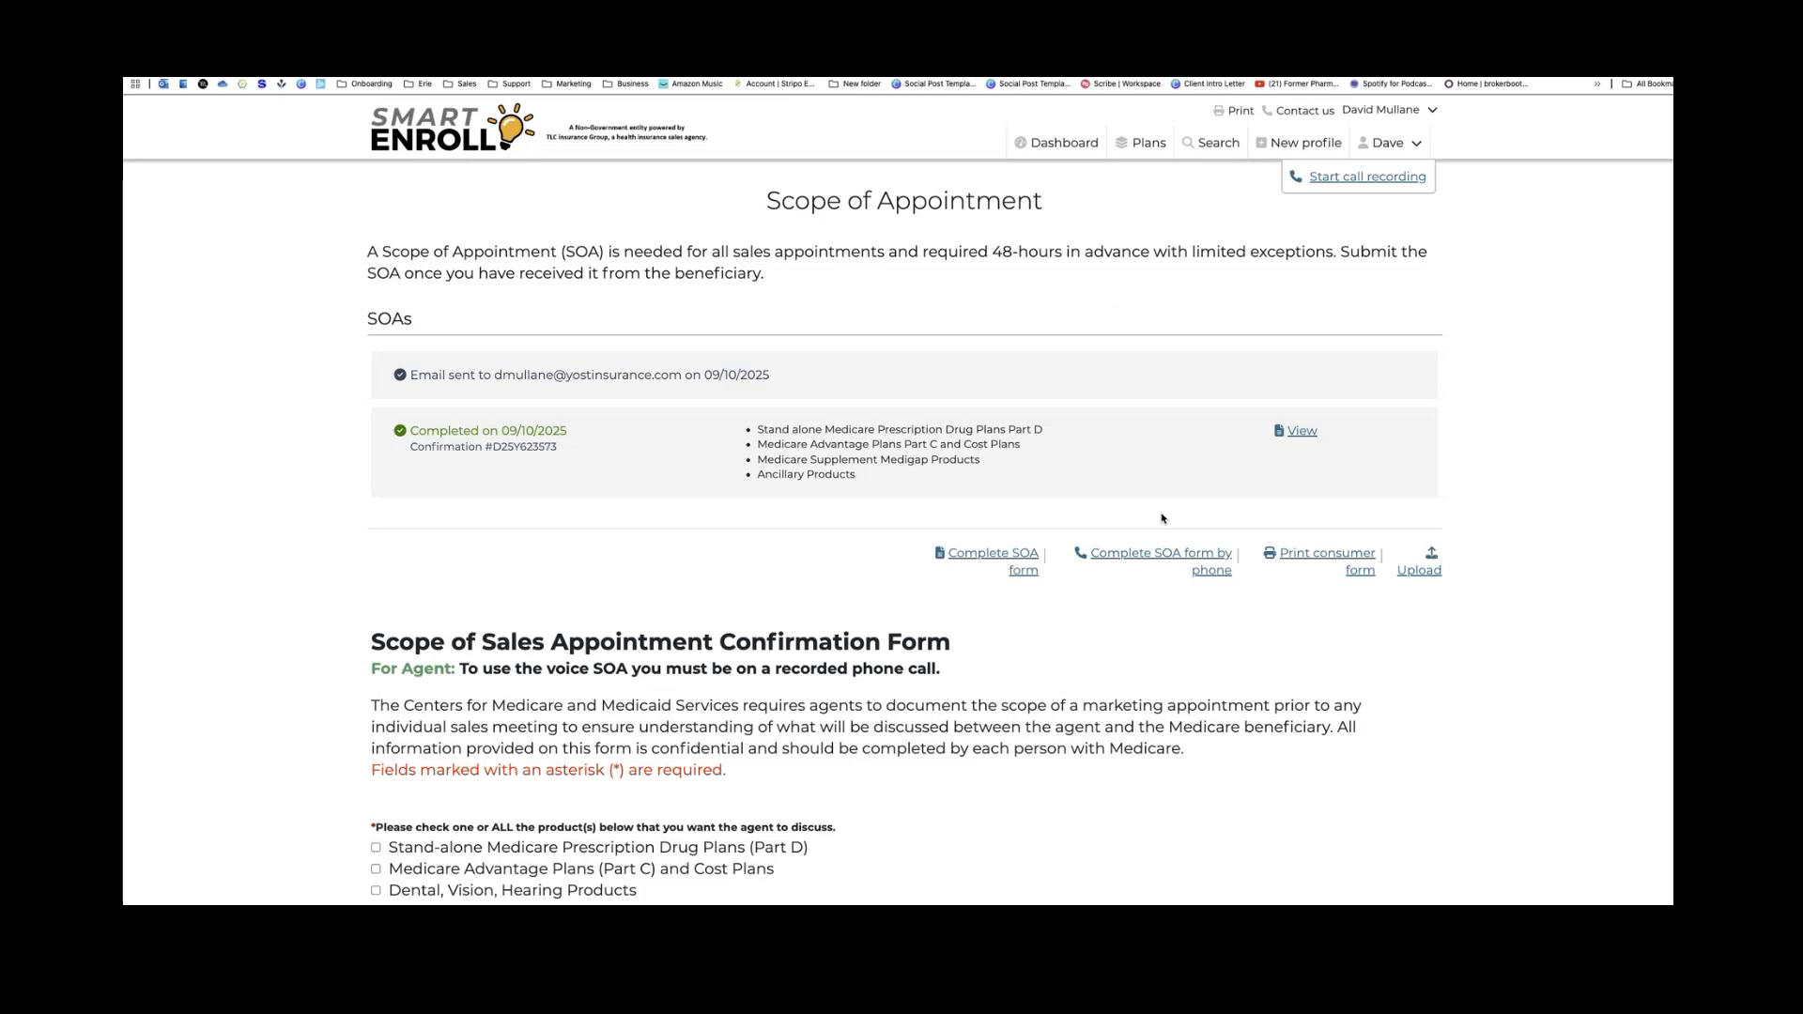
Open the printable consumer Scope of Appointment form and scroll through its three PDF pages
click(1344, 563)
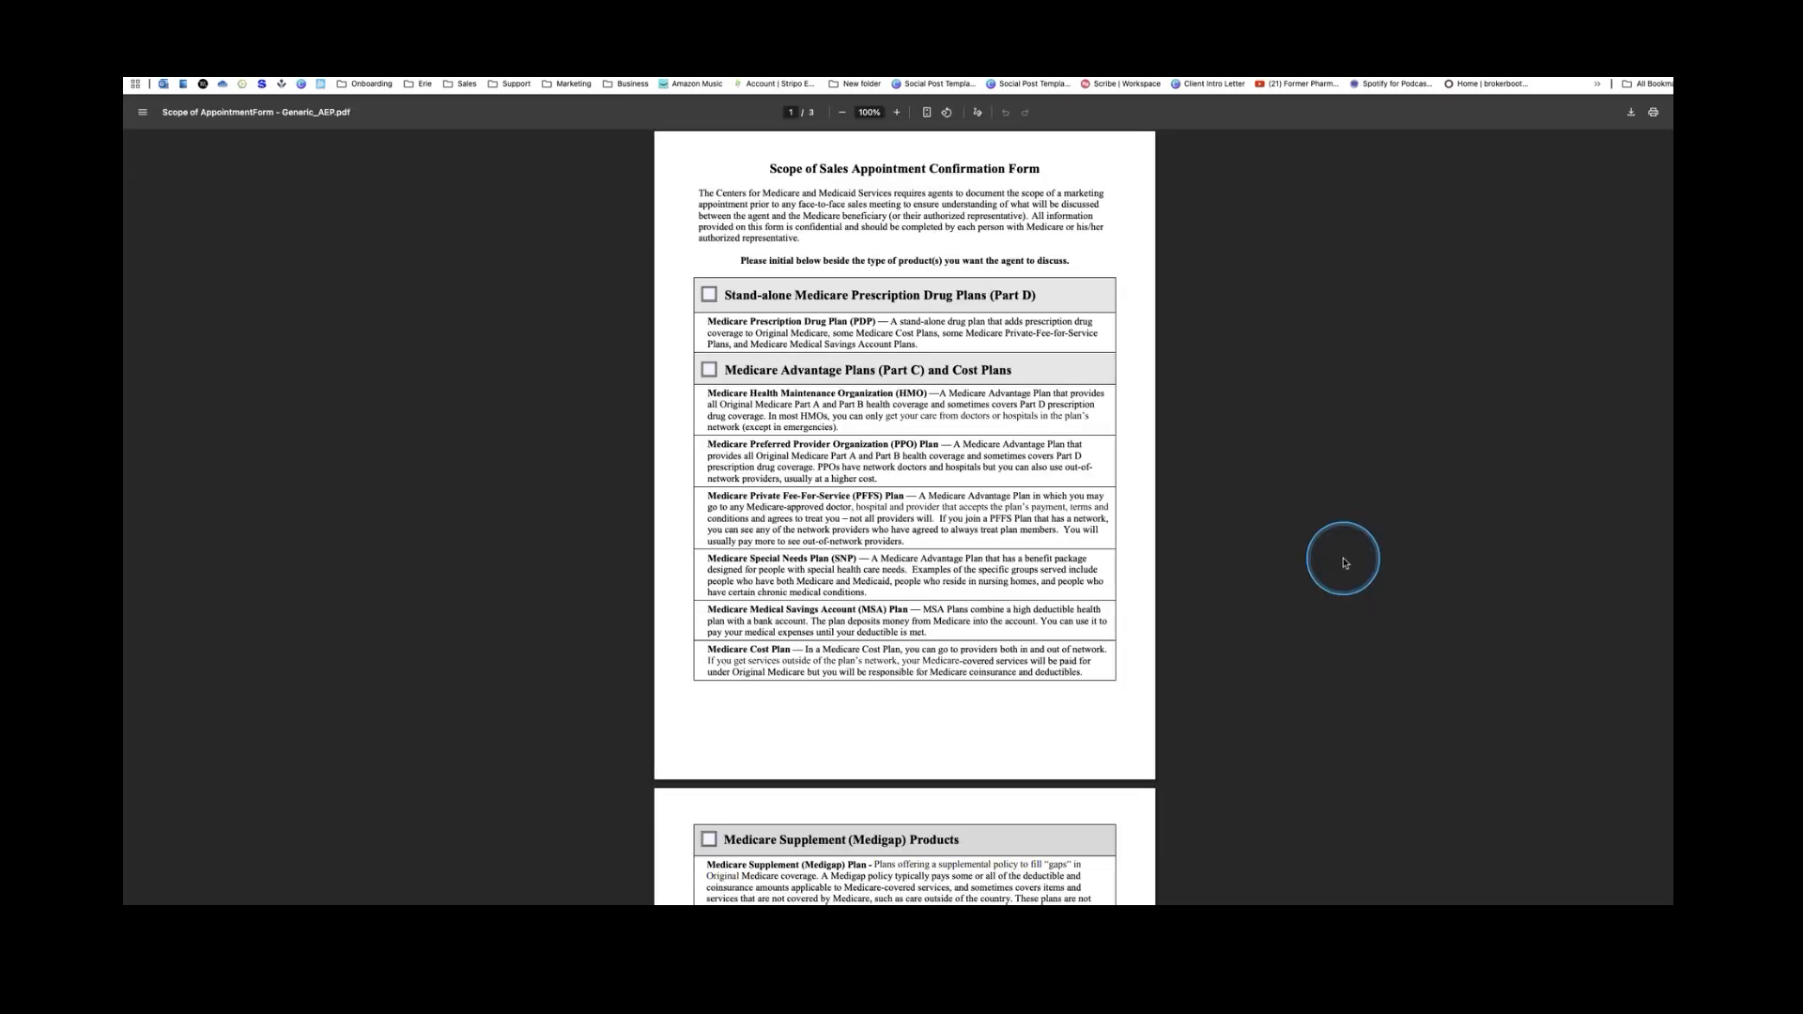
scroll(1059, 471, down, 2)
scroll(1059, 471, down, 12)
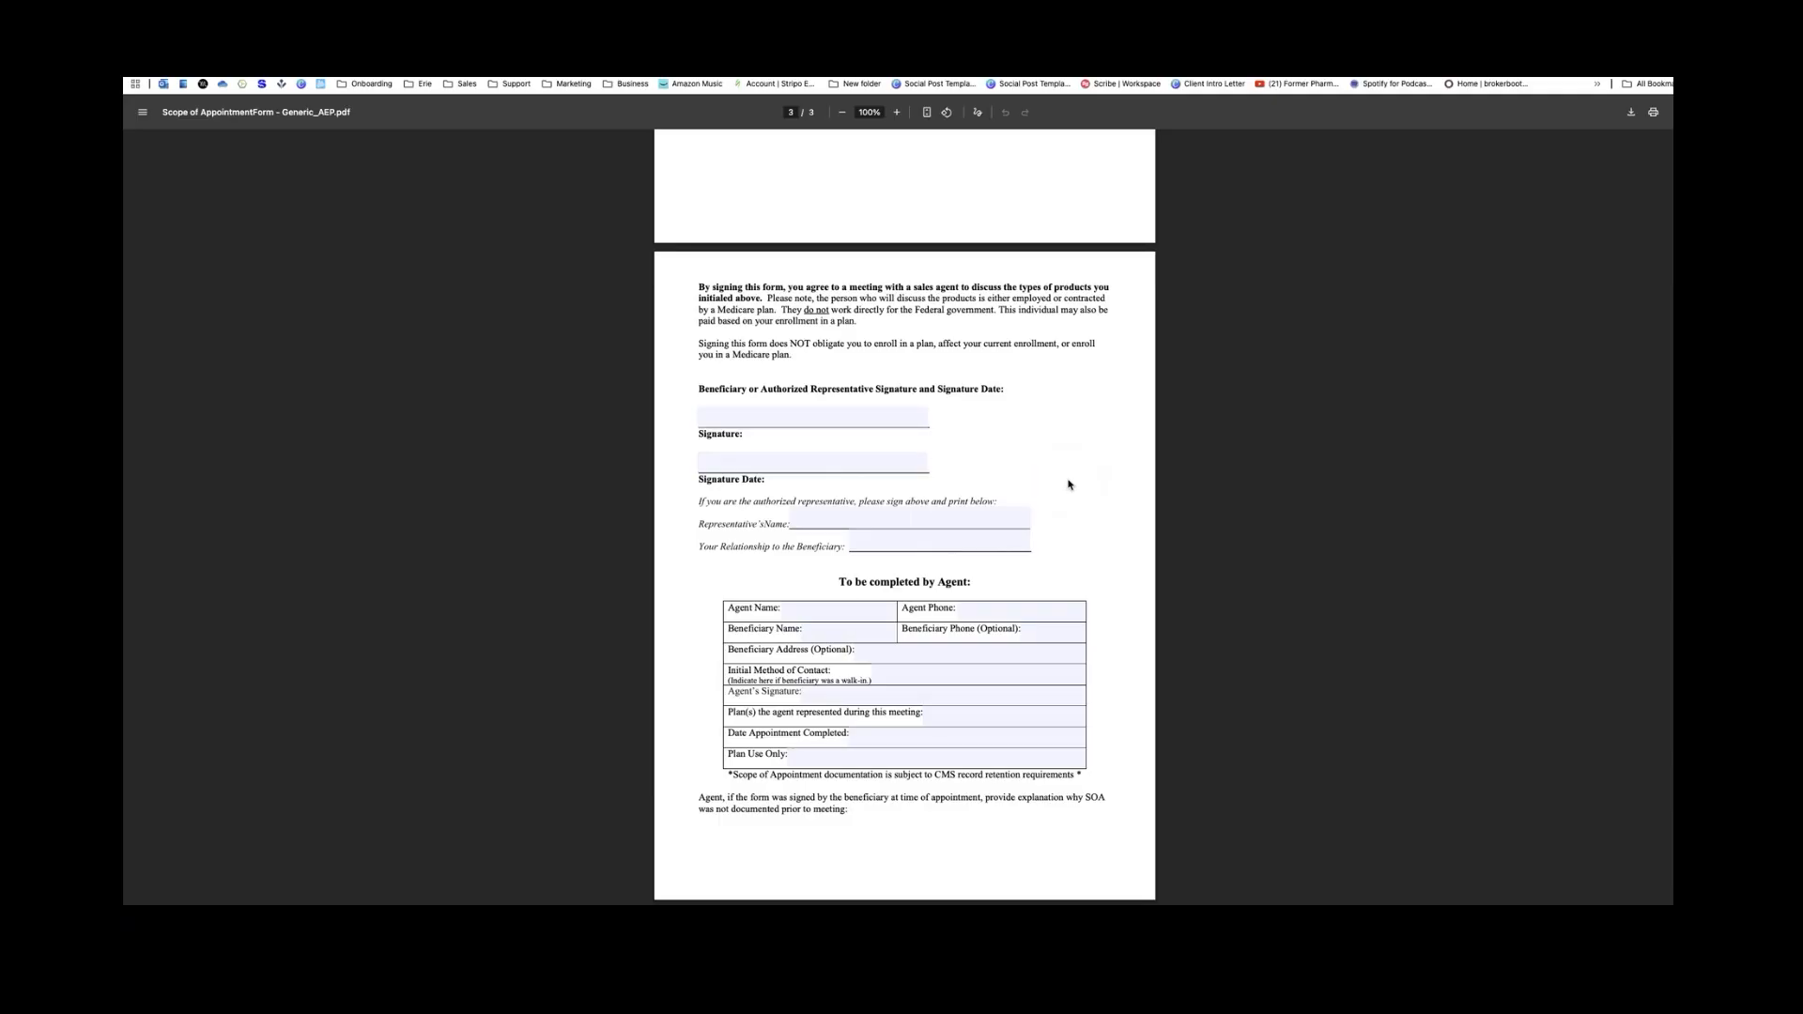
scroll(1069, 485, up, 3)
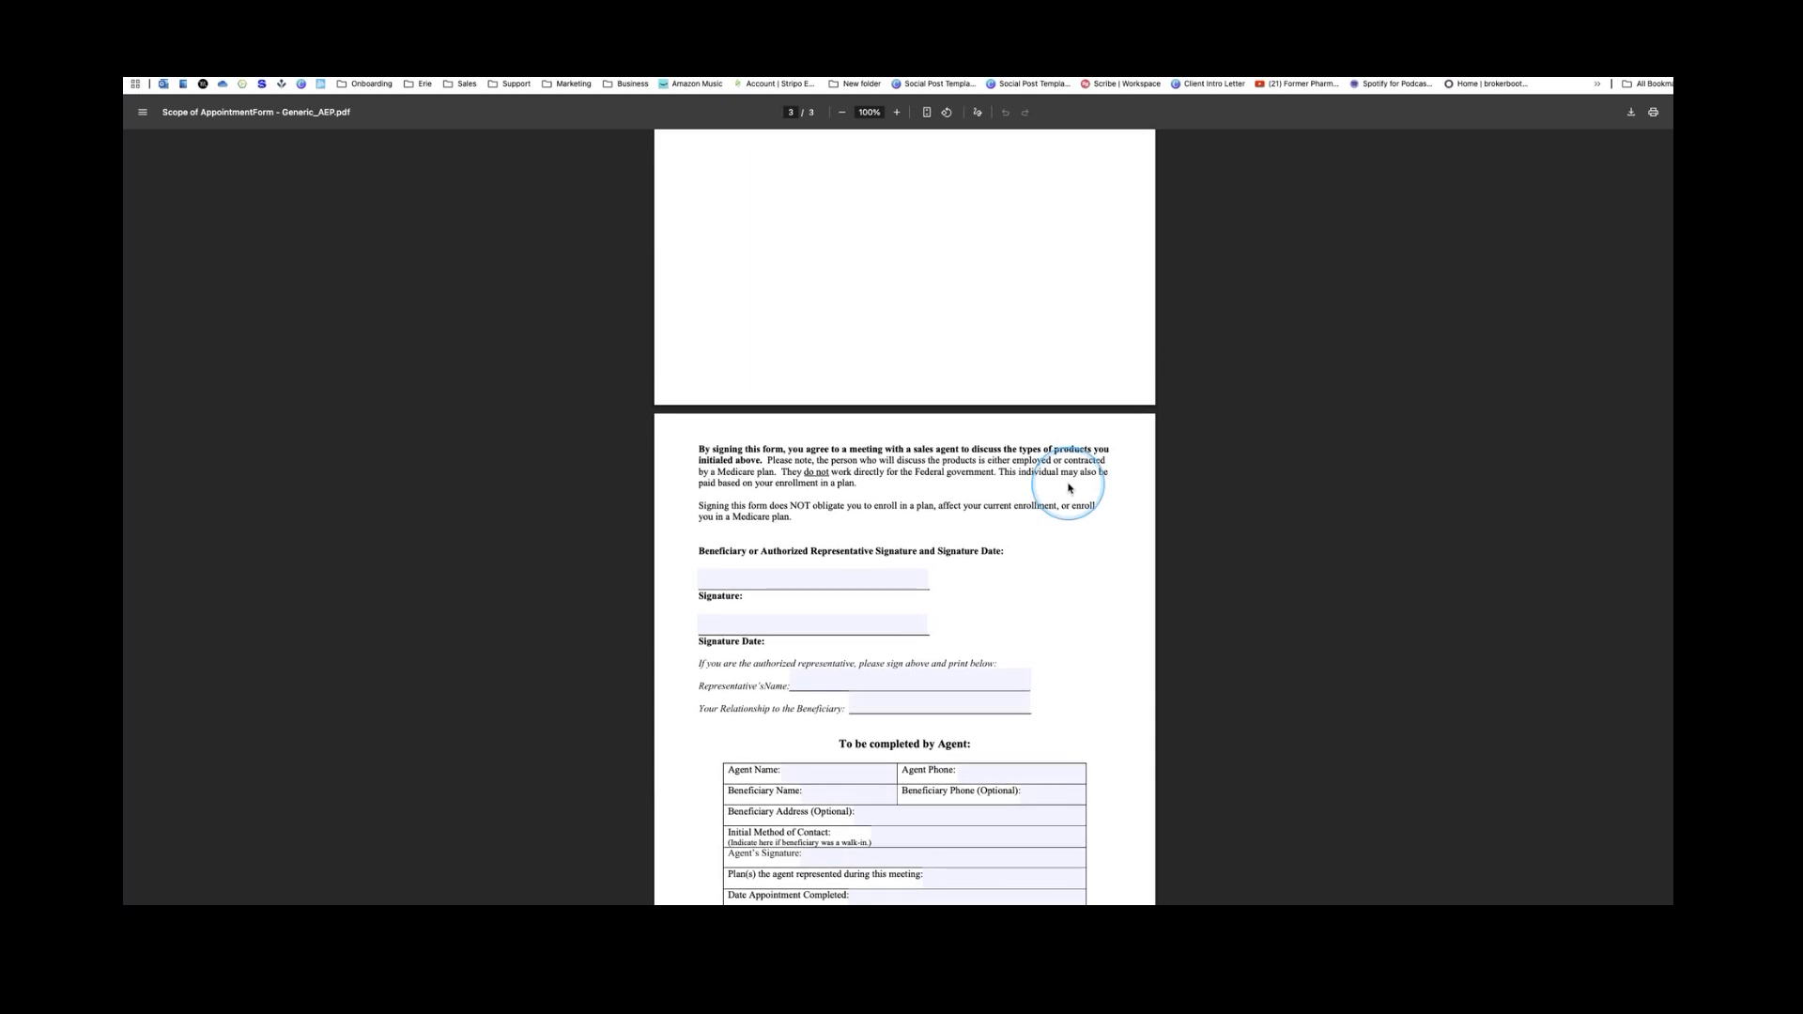
scroll(1069, 488, up, 4)
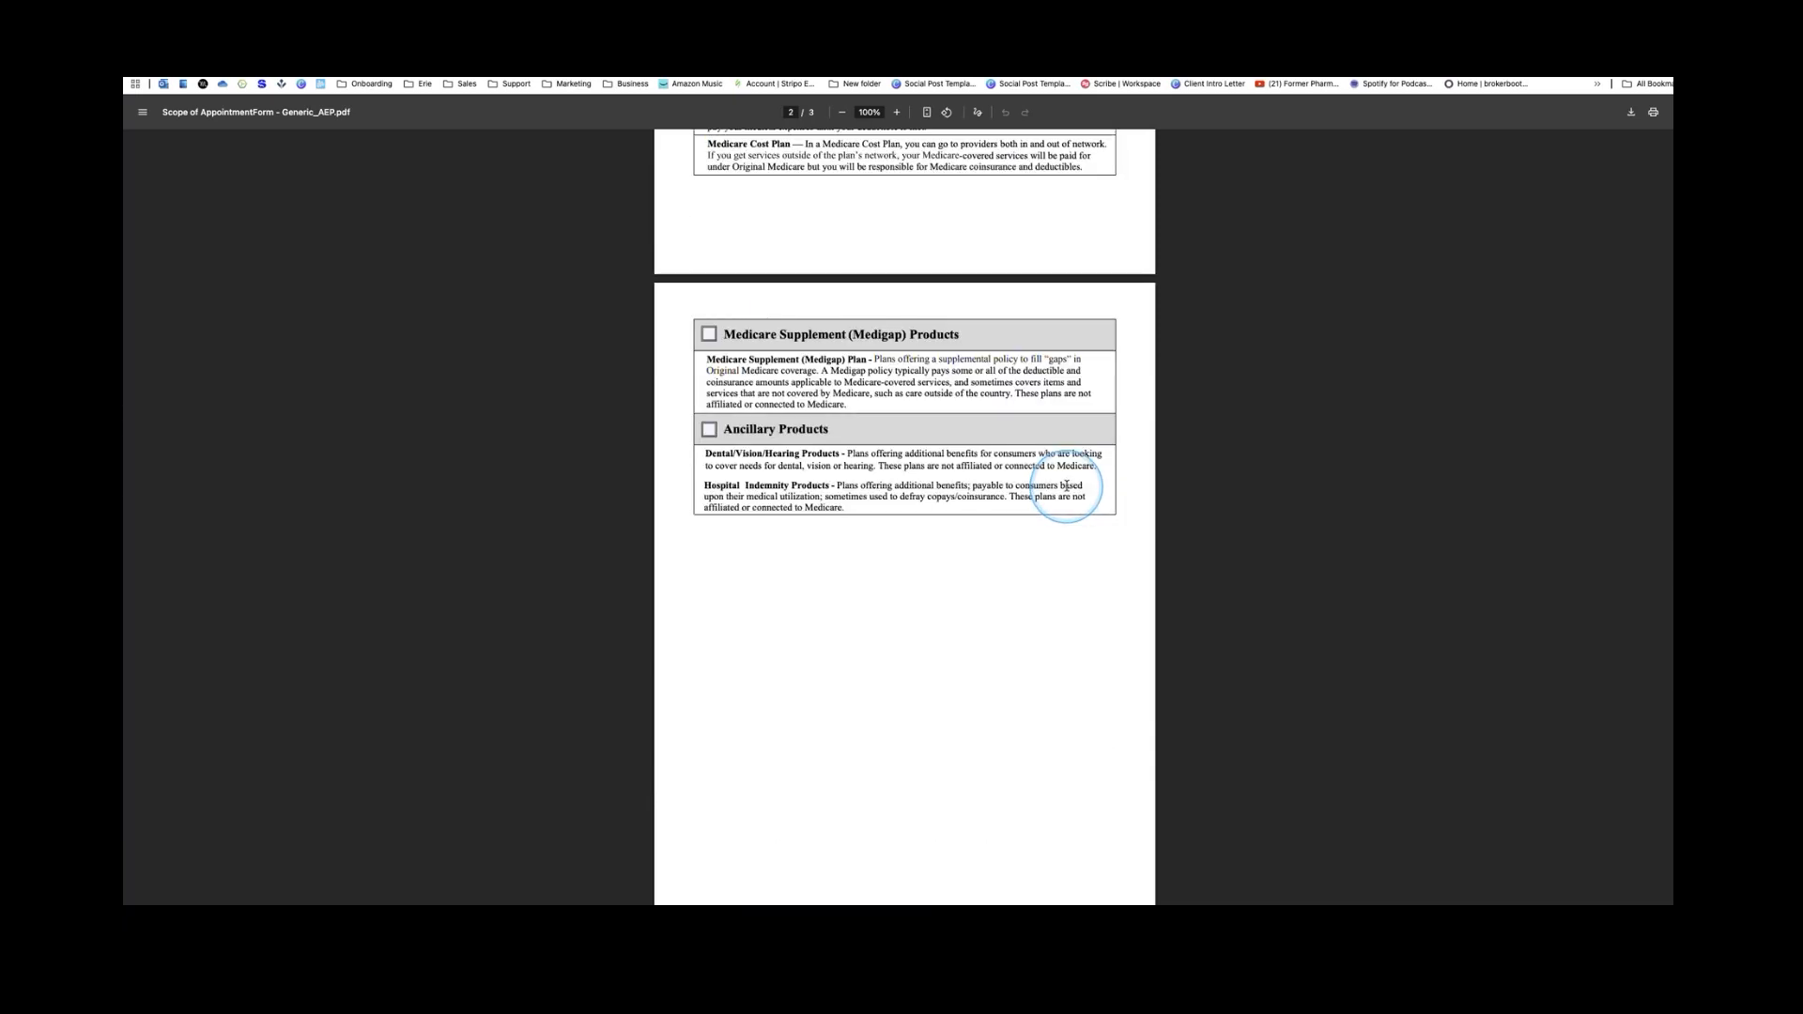
scroll(1067, 486, up, 4)
scroll(1066, 484, down, 8)
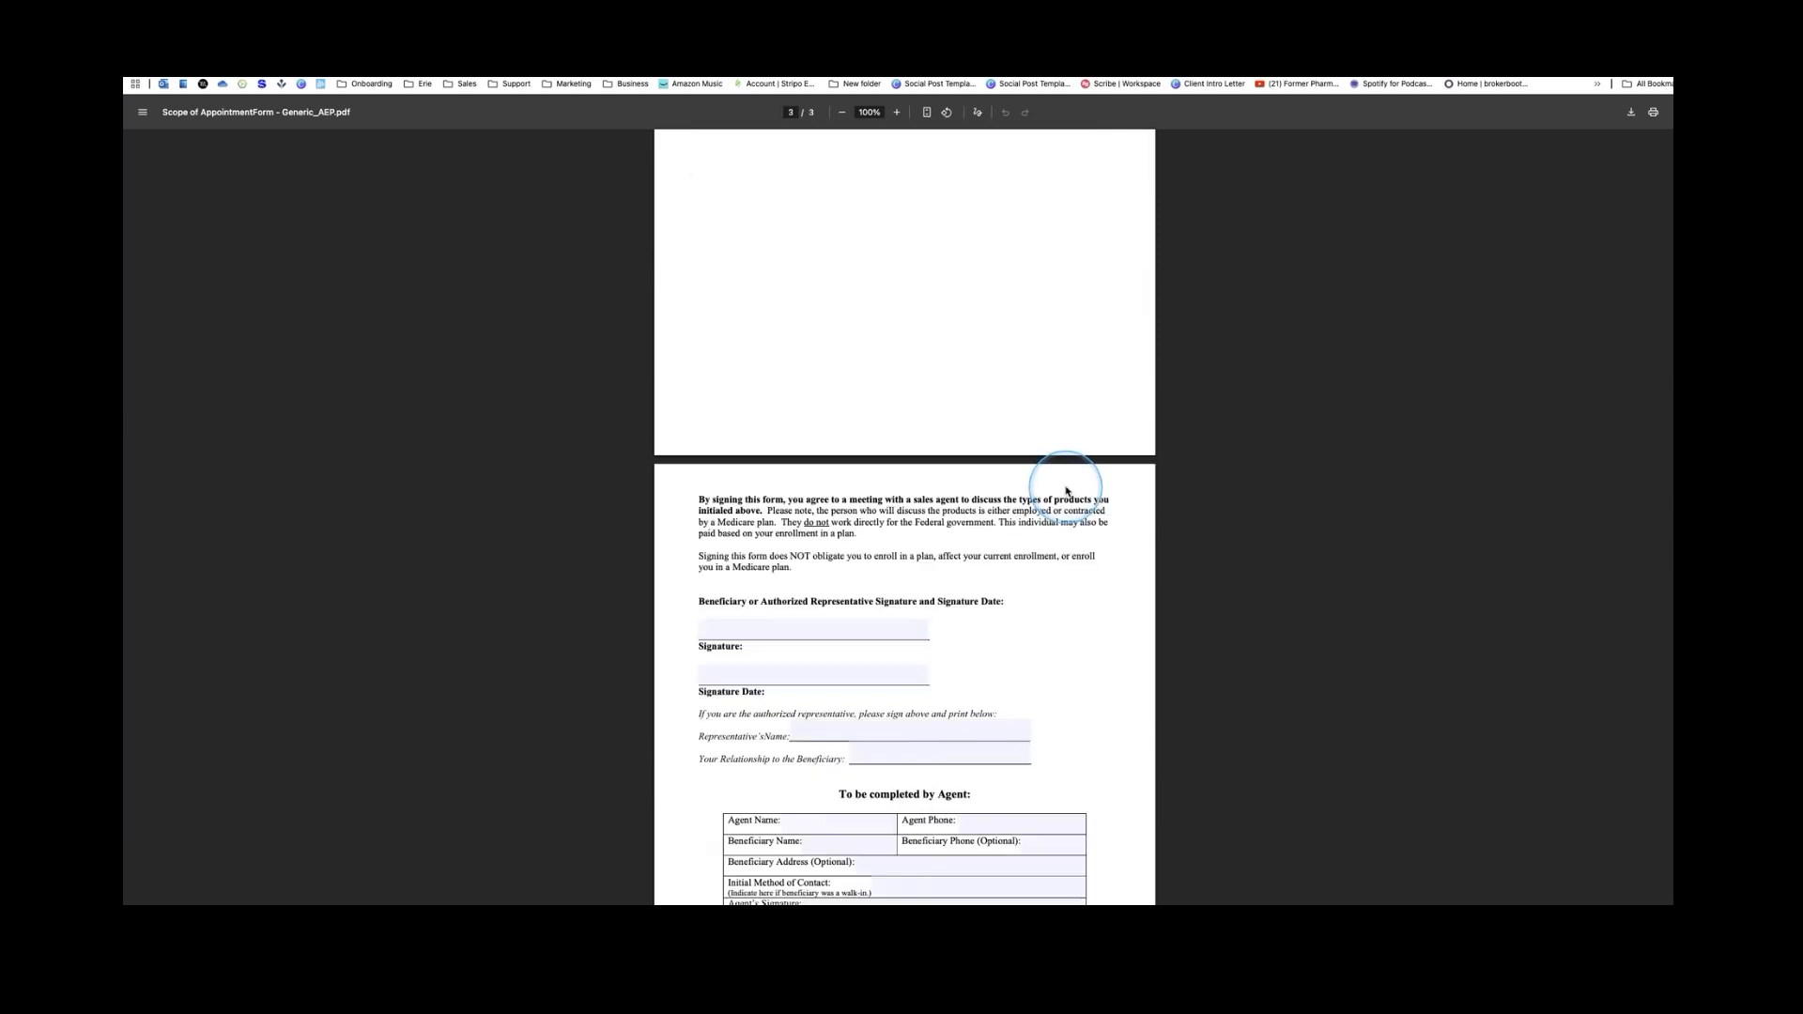
scroll(1067, 485, down, 2)
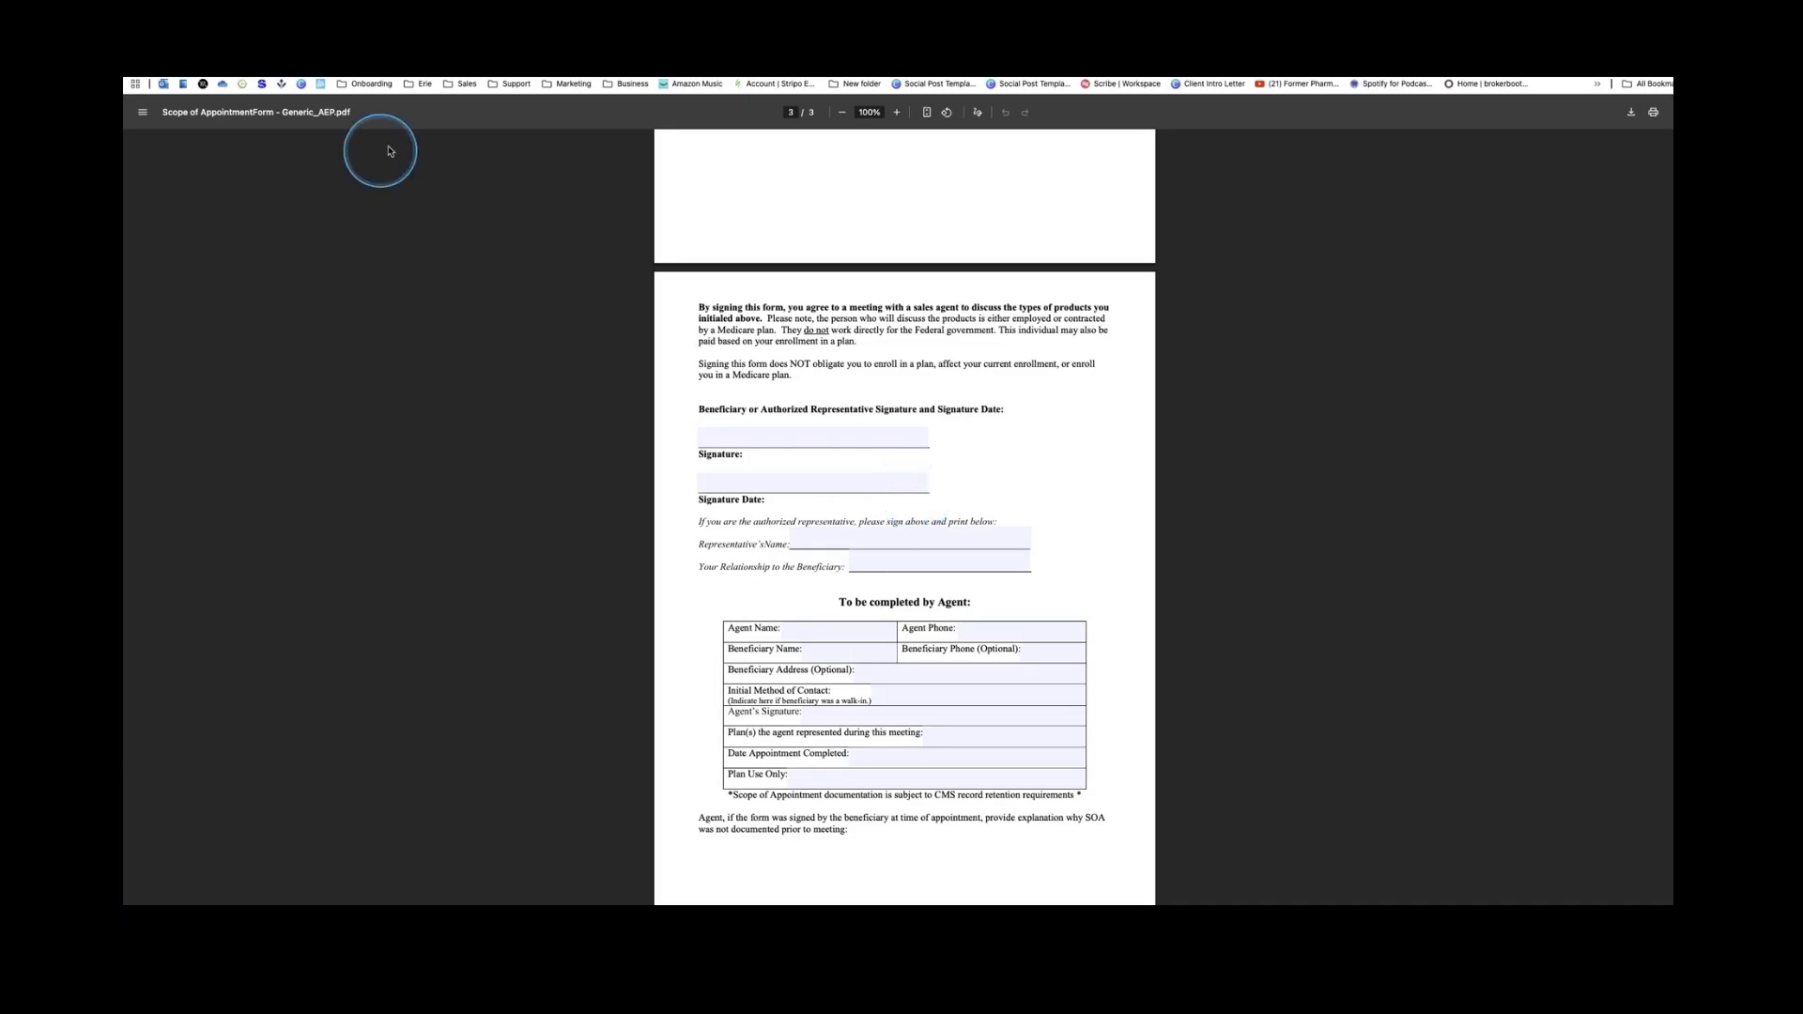
mouse_move(393, 79)
Back on the SOA tab, tick the Scope of Appointment consent statement
click(393, 38)
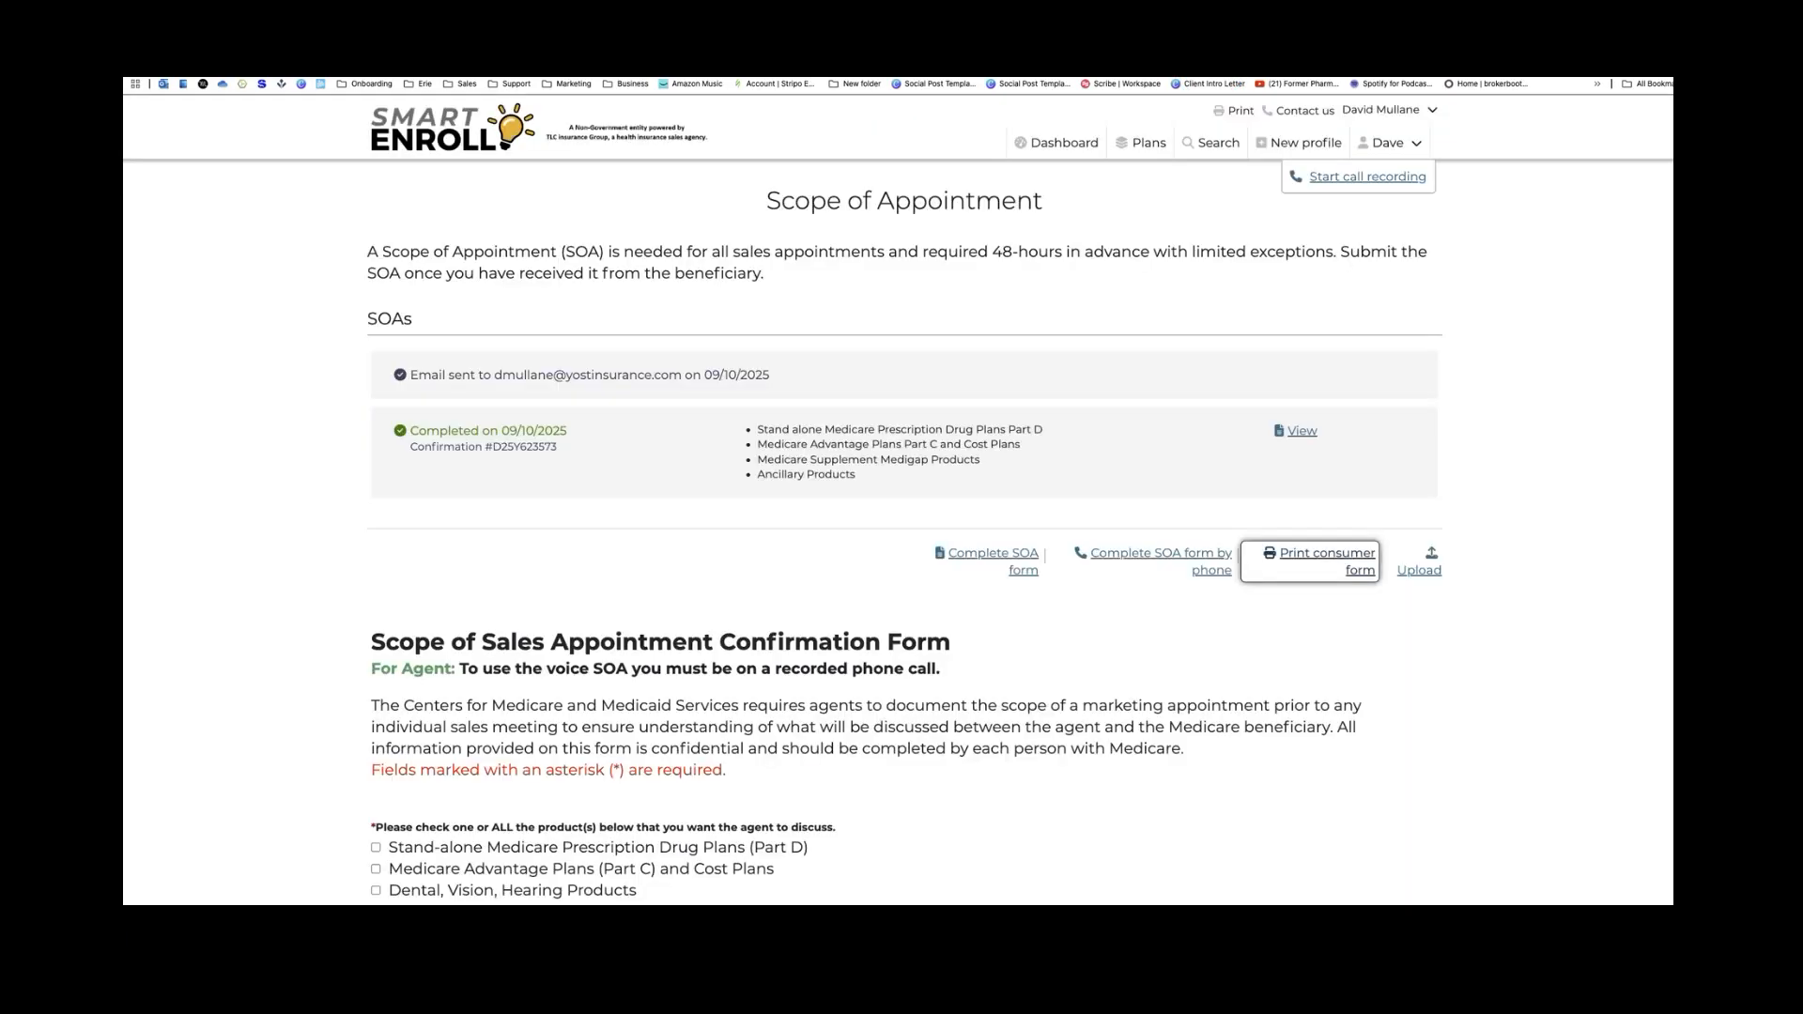
scroll(1001, 601, down, 1)
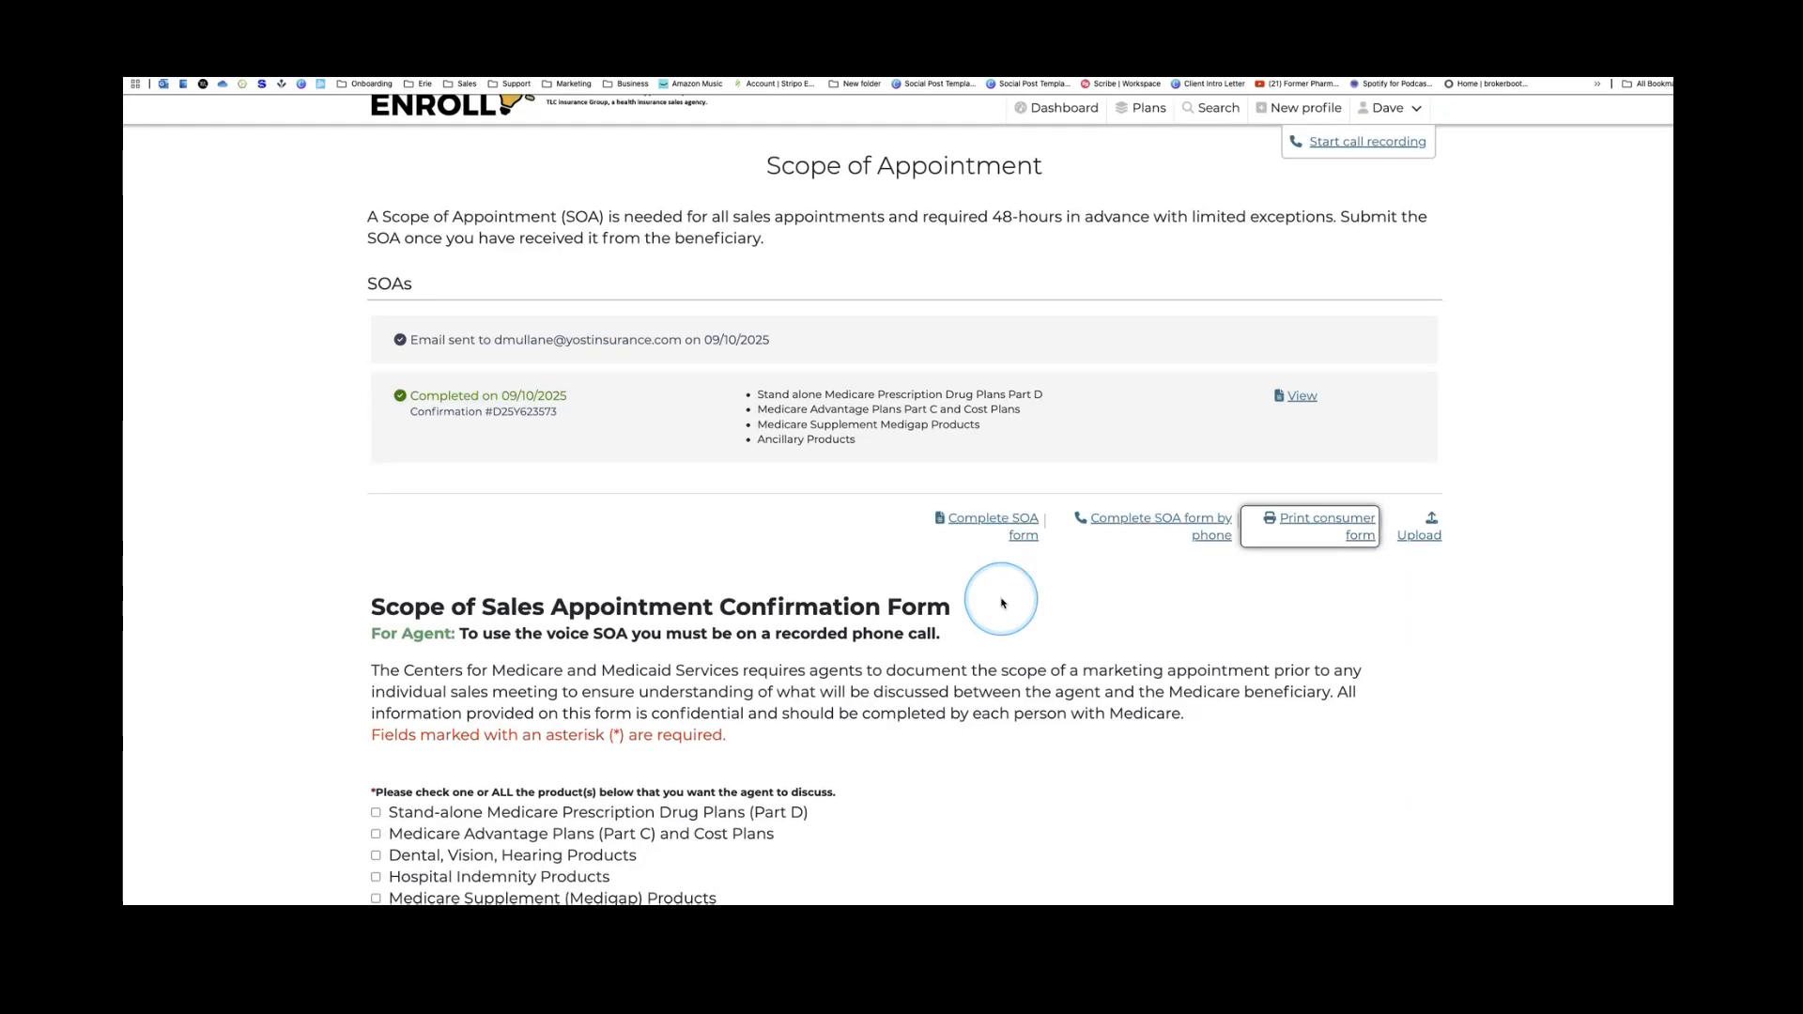
scroll(1001, 603, down, 10)
scroll(1009, 604, down, 5)
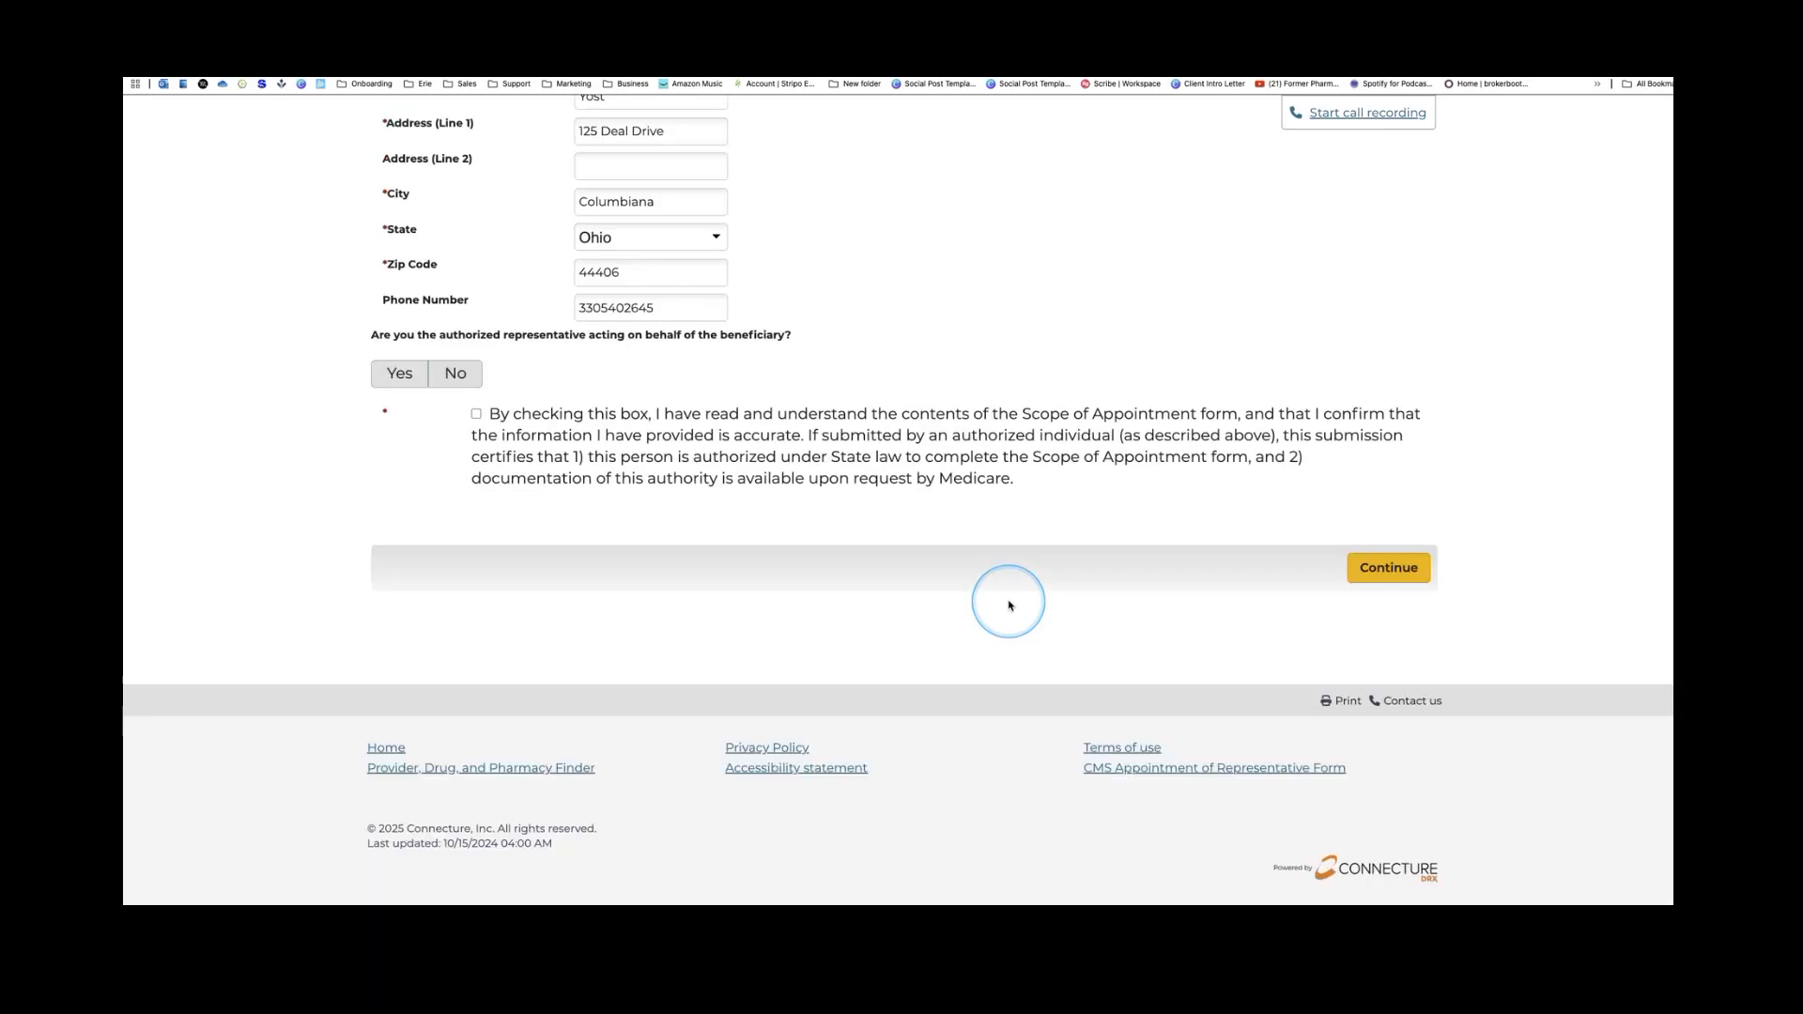
click(1384, 583)
scroll(939, 563, down, 10)
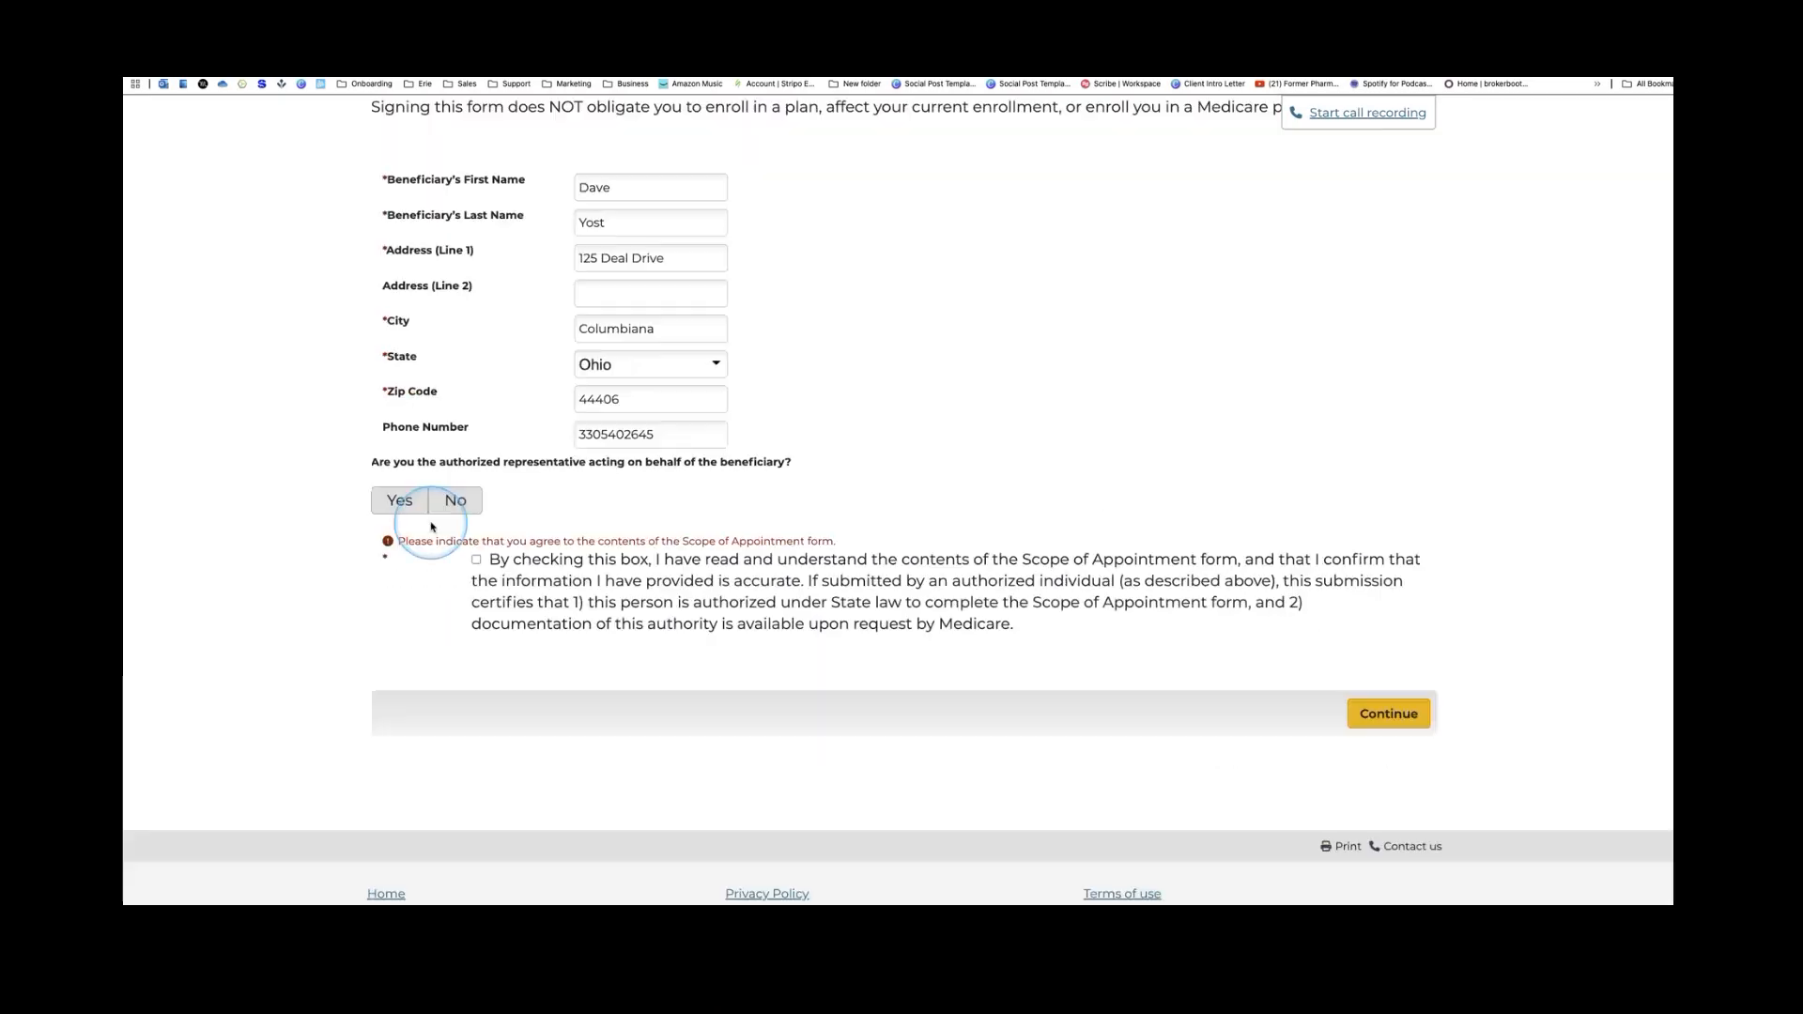
click(477, 560)
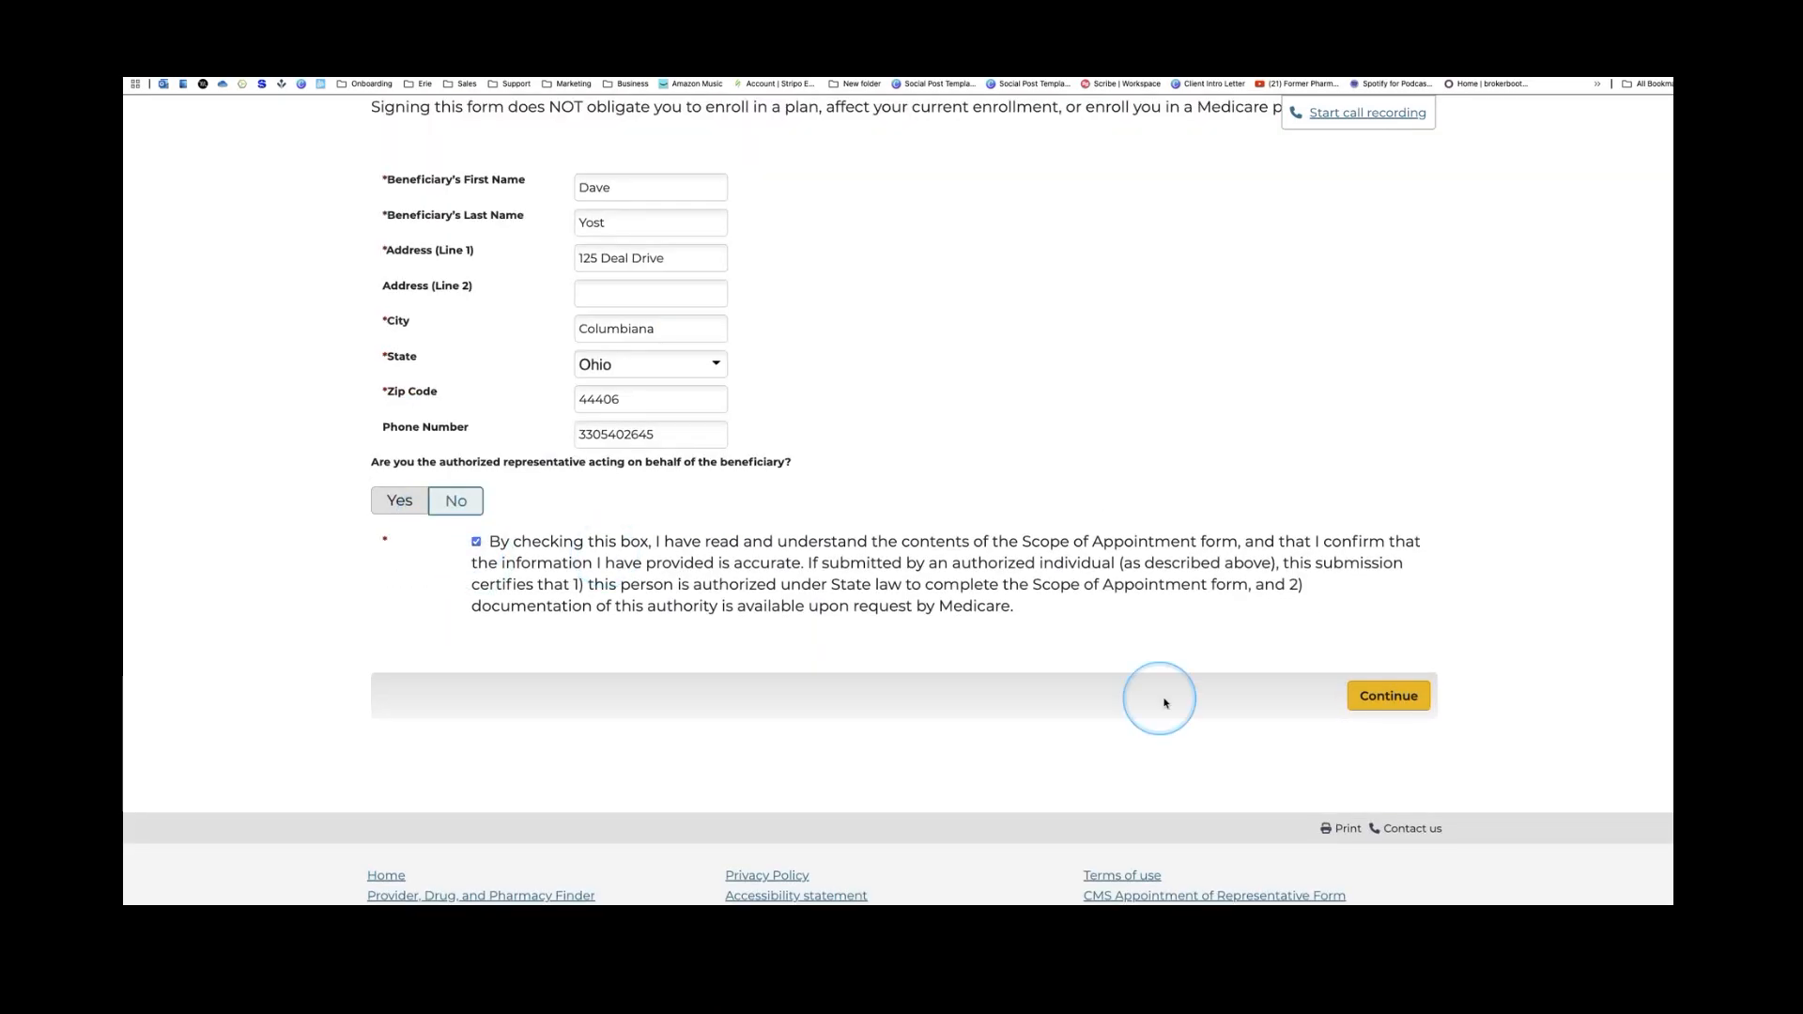
click(1390, 695)
Select all five products: Part D, Medicare Advantage/Cost, Dental/Vision/Hearing, Hospital Indemnity, Medigap
scroll(789, 615, up, 5)
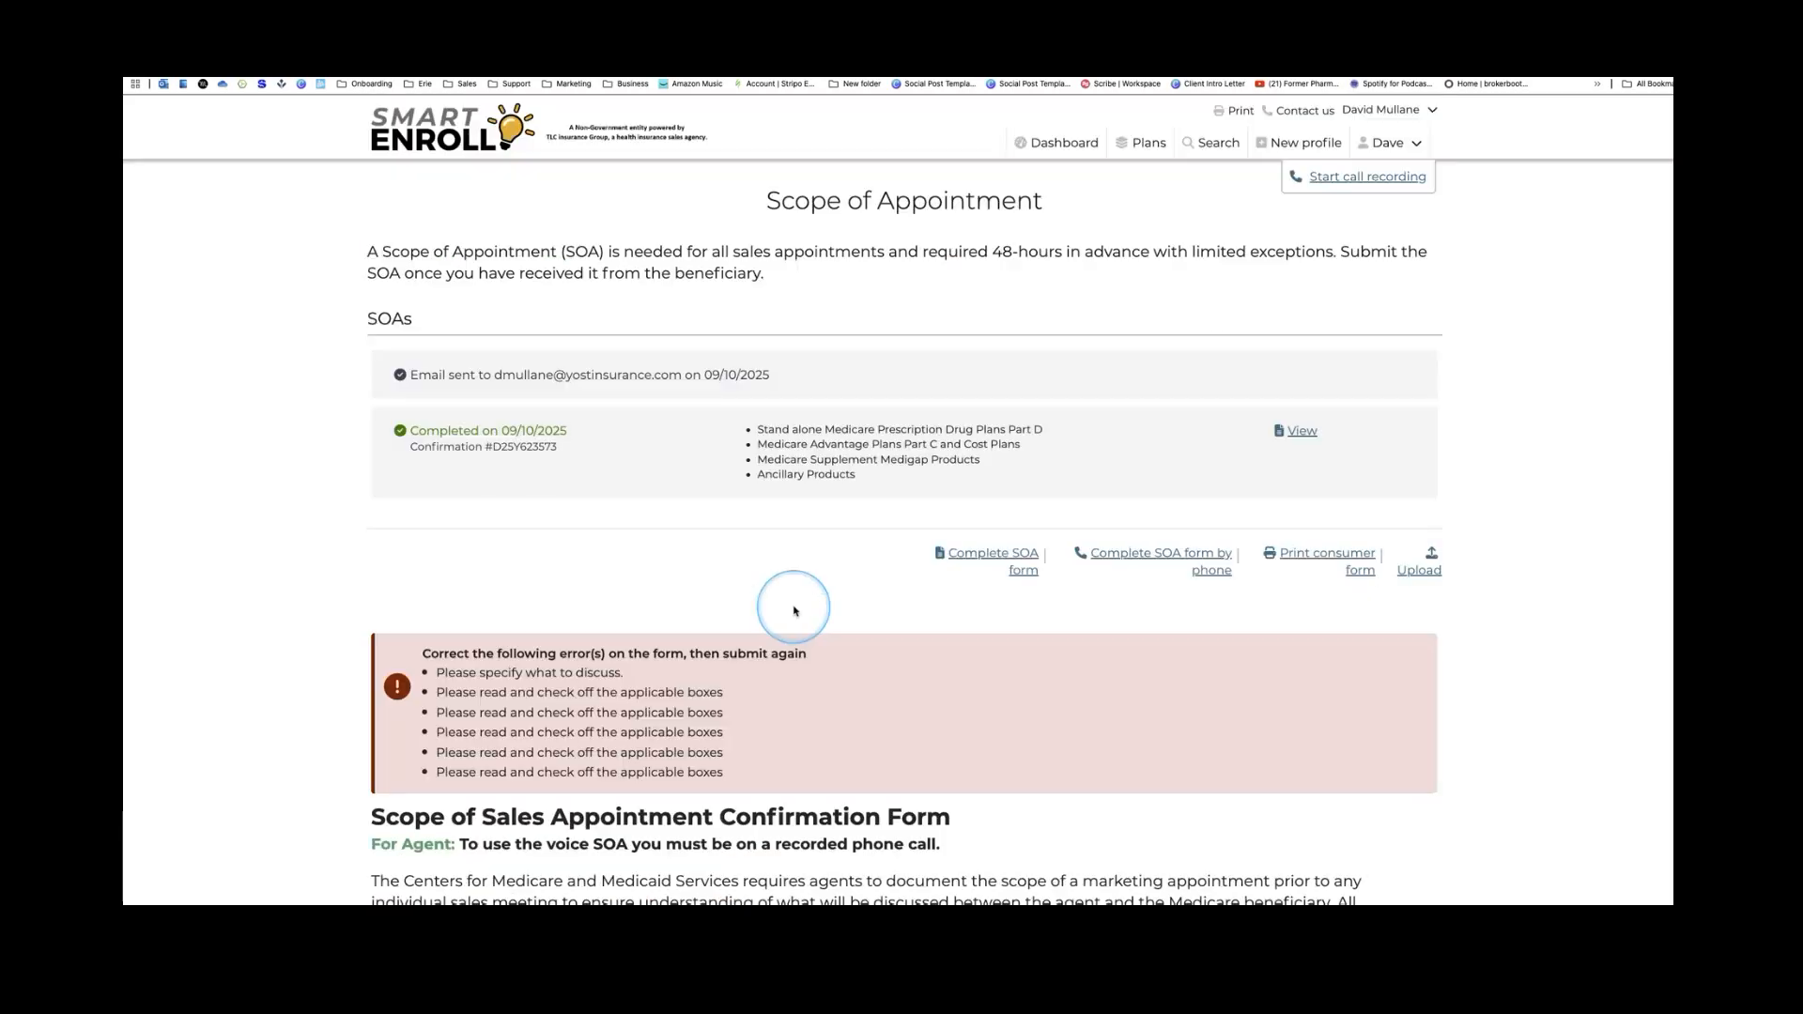
scroll(893, 404, down, 1)
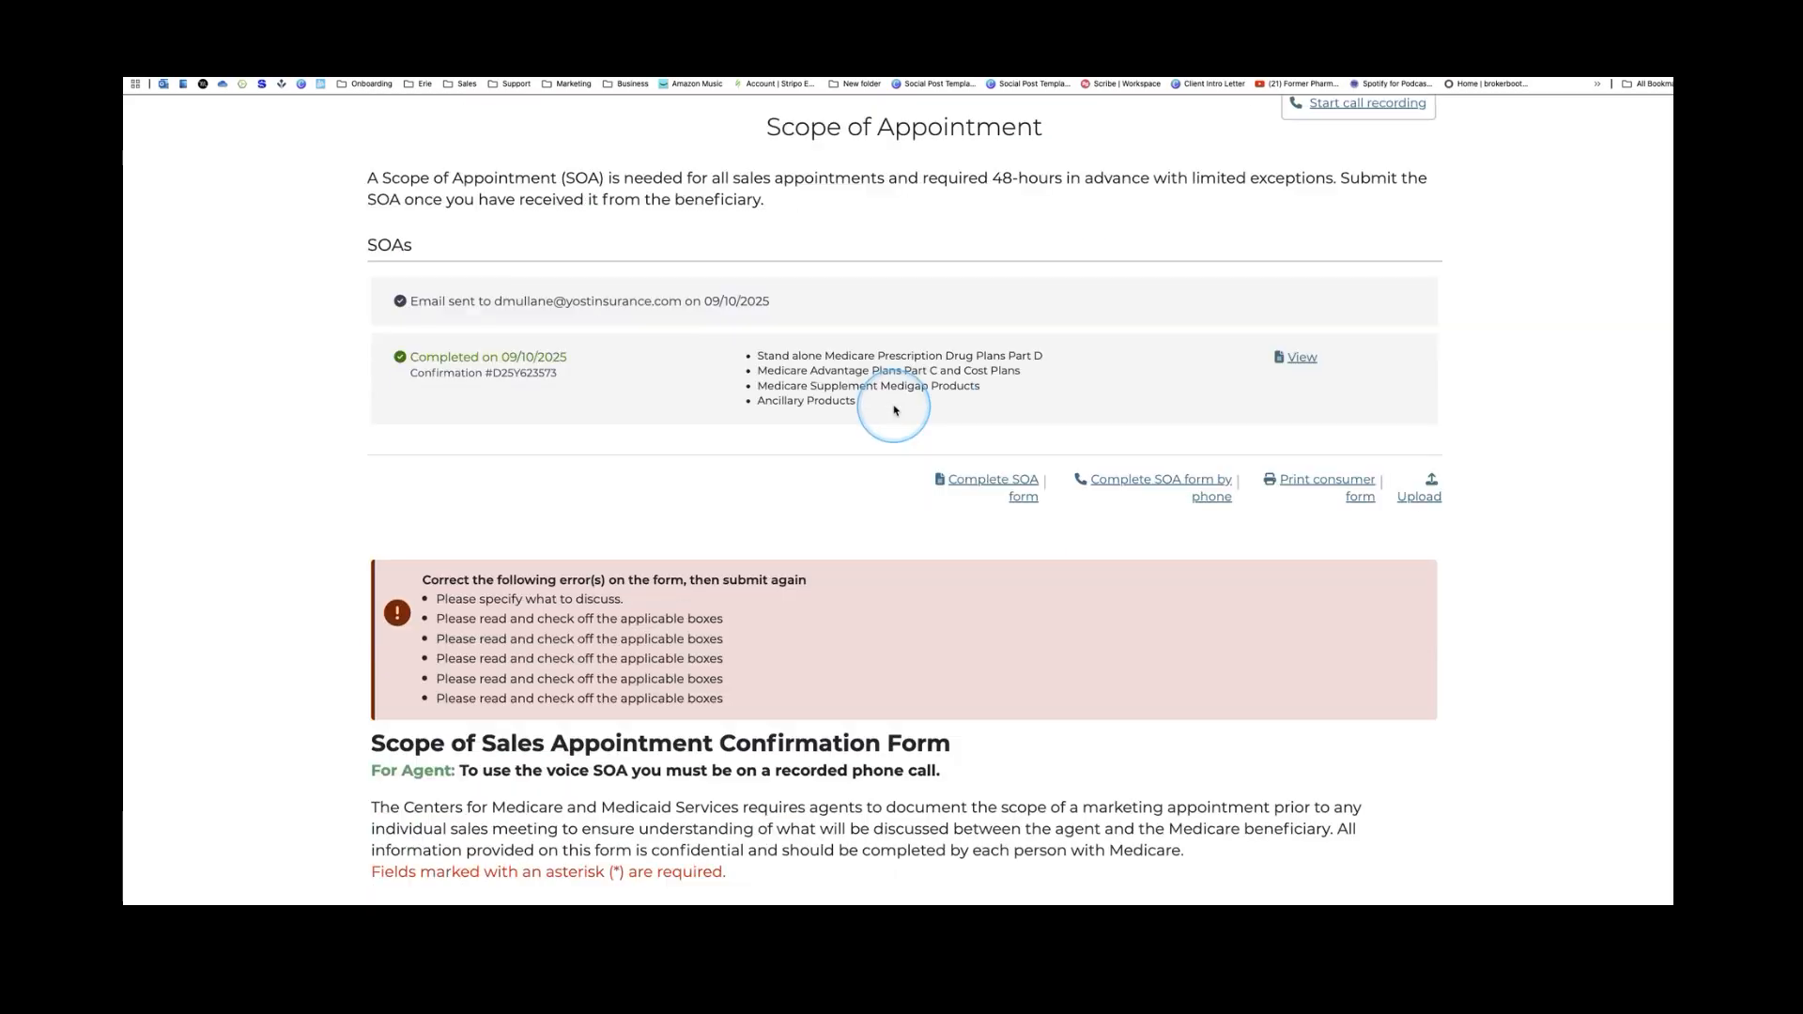
scroll(895, 410, down, 3)
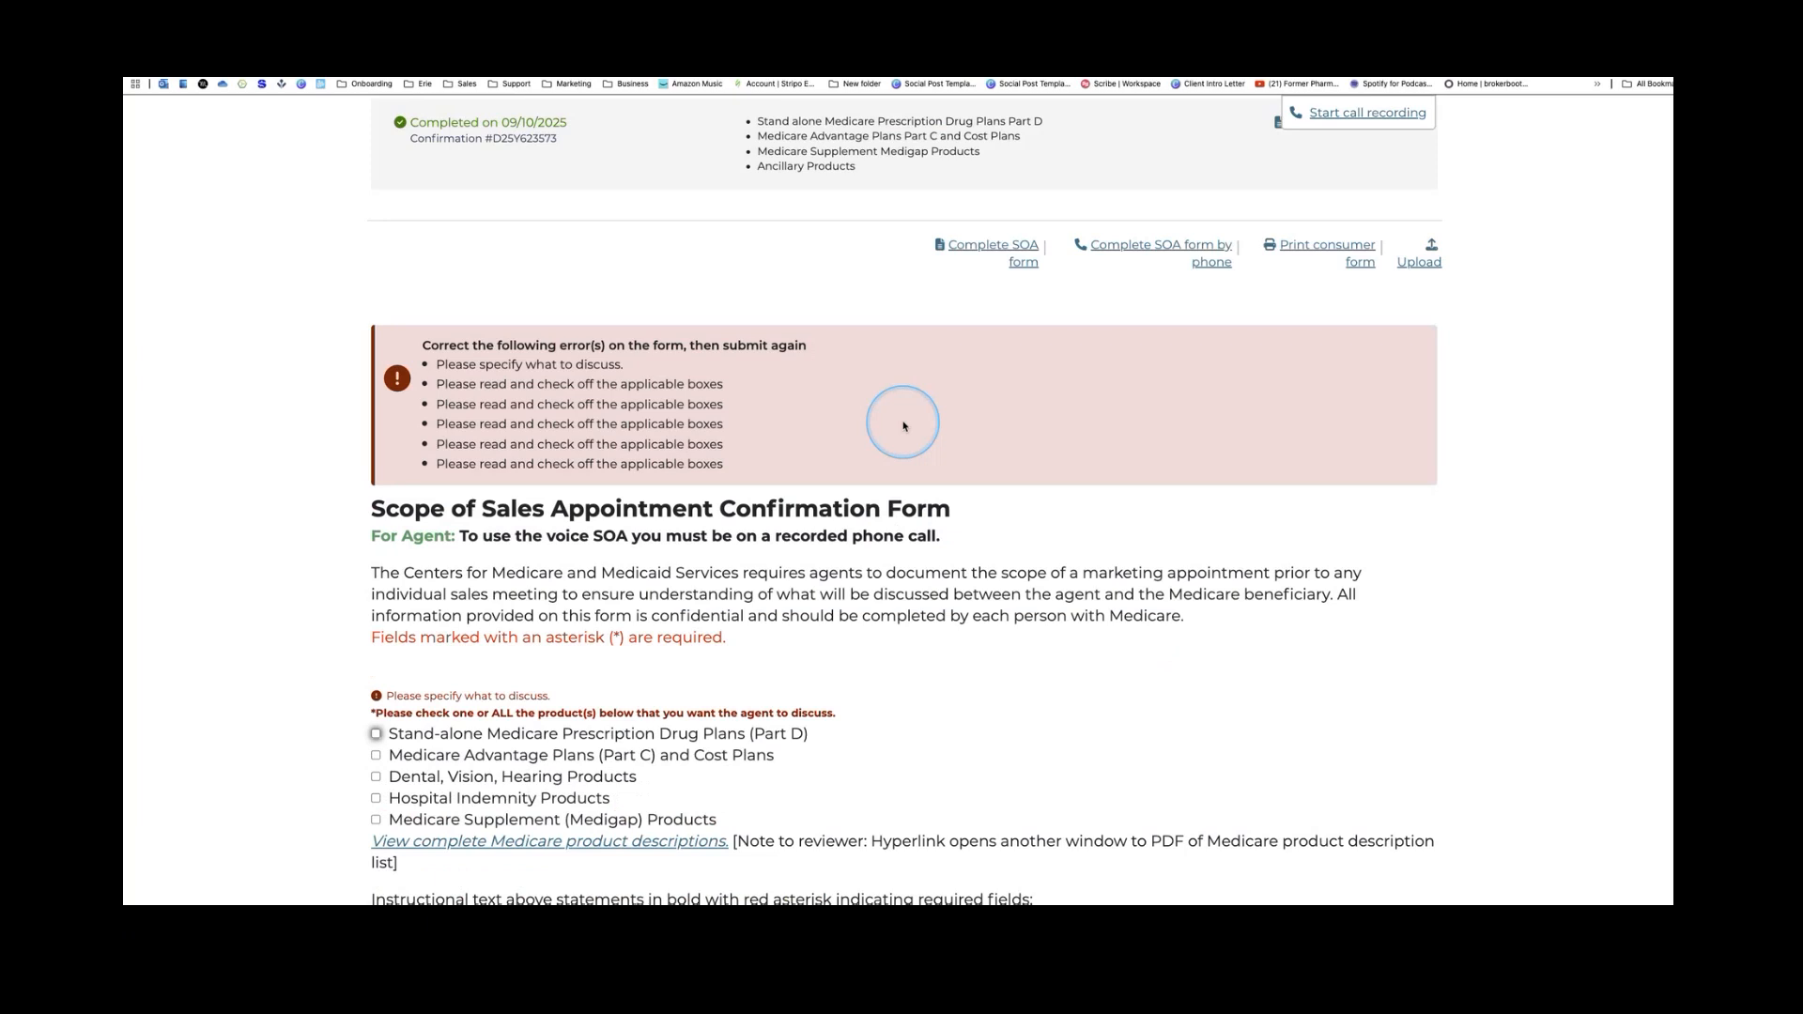
scroll(904, 425, down, 4)
click(375, 345)
click(375, 347)
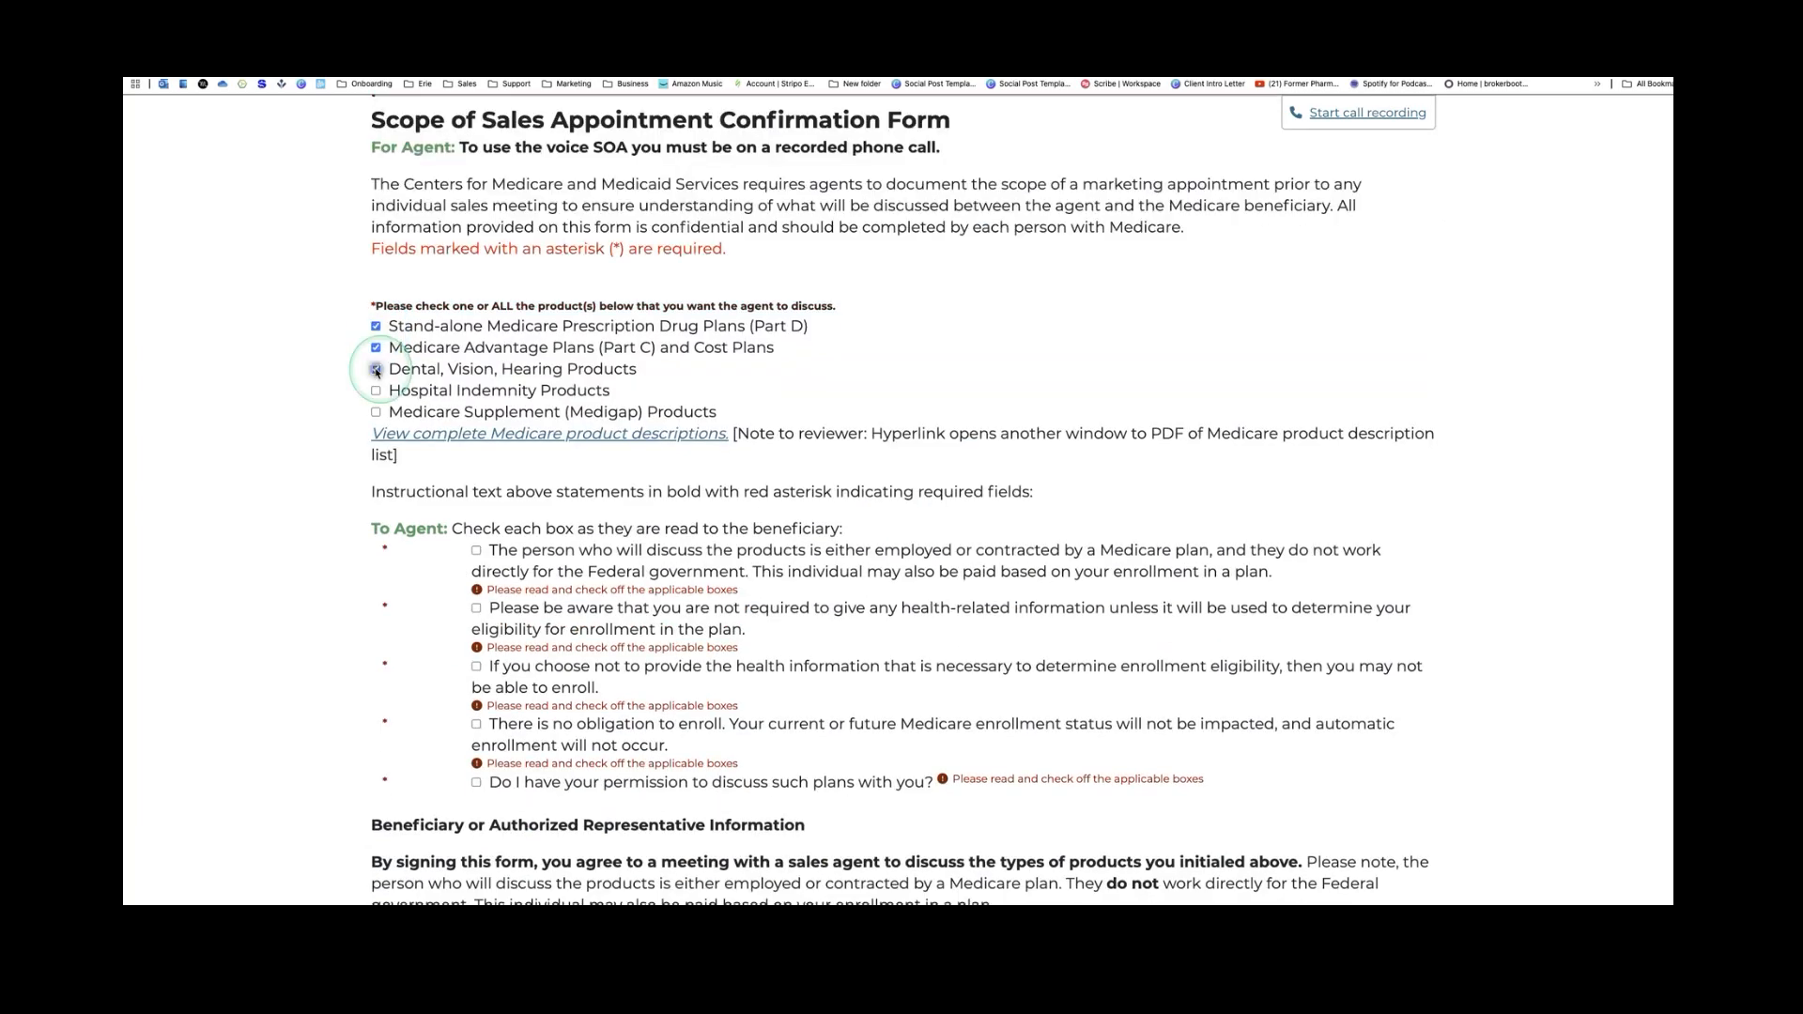
click(376, 369)
click(376, 391)
click(375, 412)
Check the four To Agent statements and permission to discuss plans, then submit the form
scroll(592, 530, down, 1)
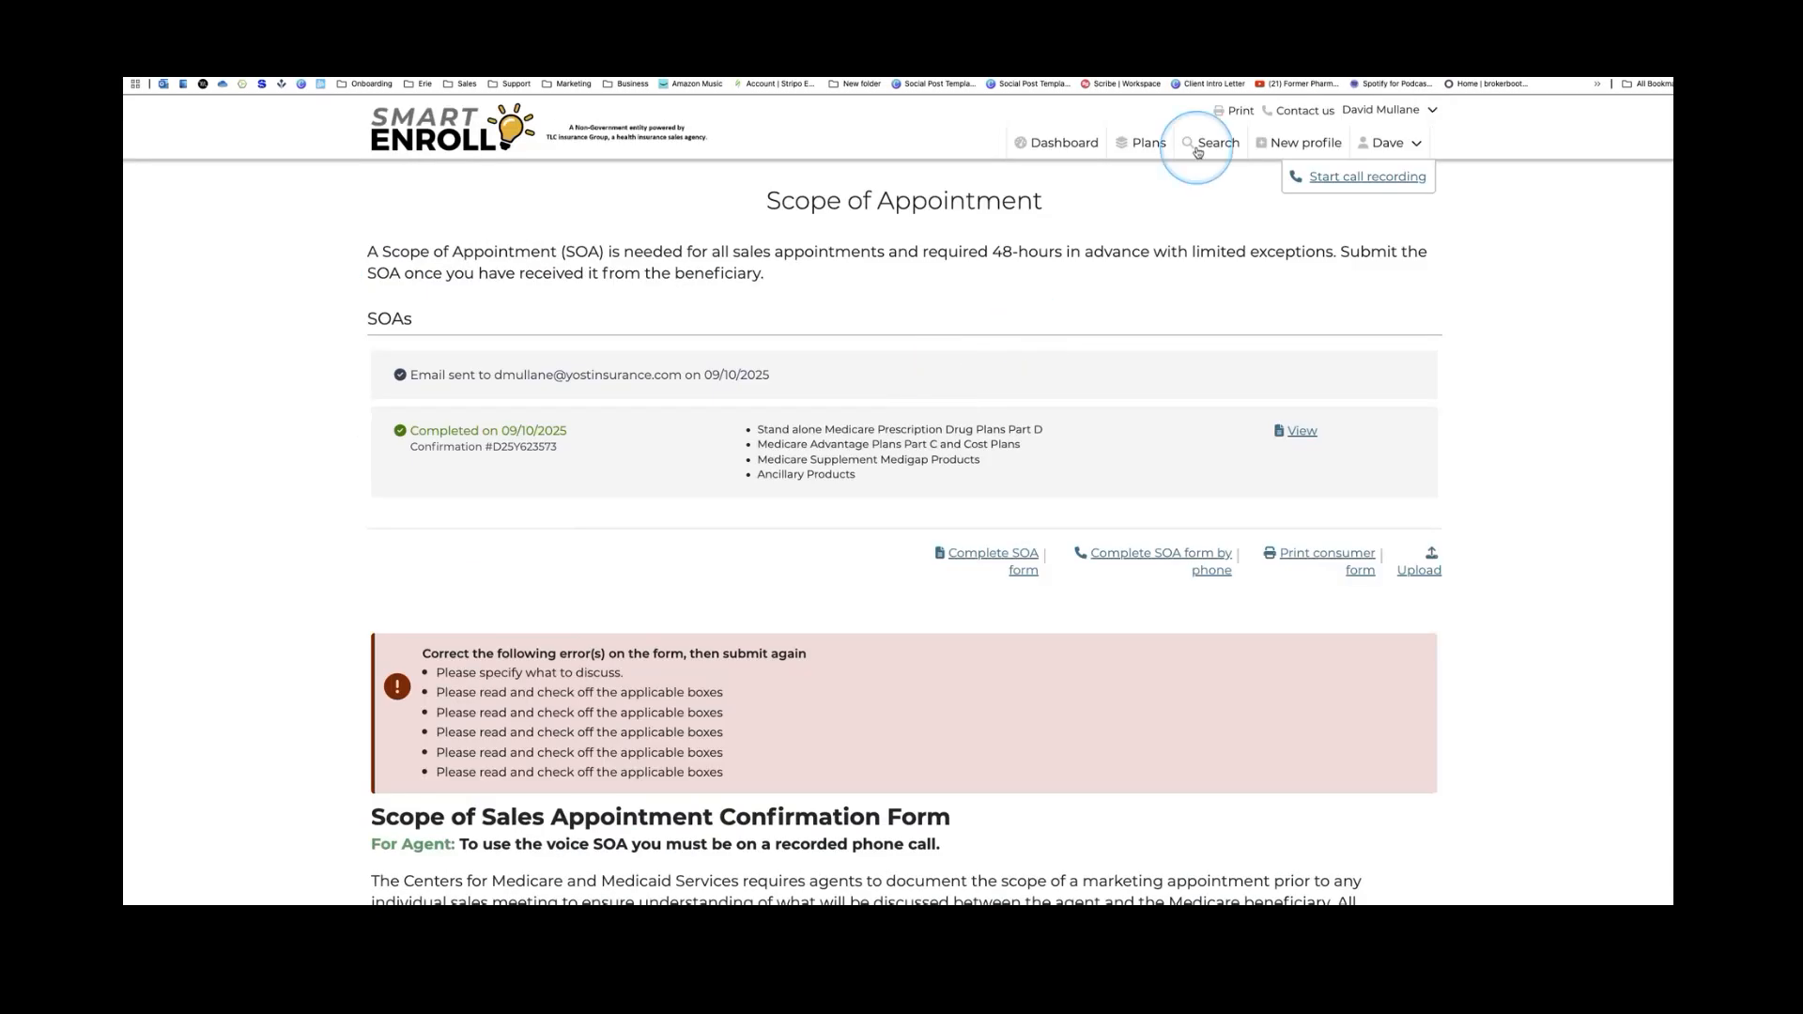
scroll(647, 498, down, 2)
scroll(648, 498, down, 2)
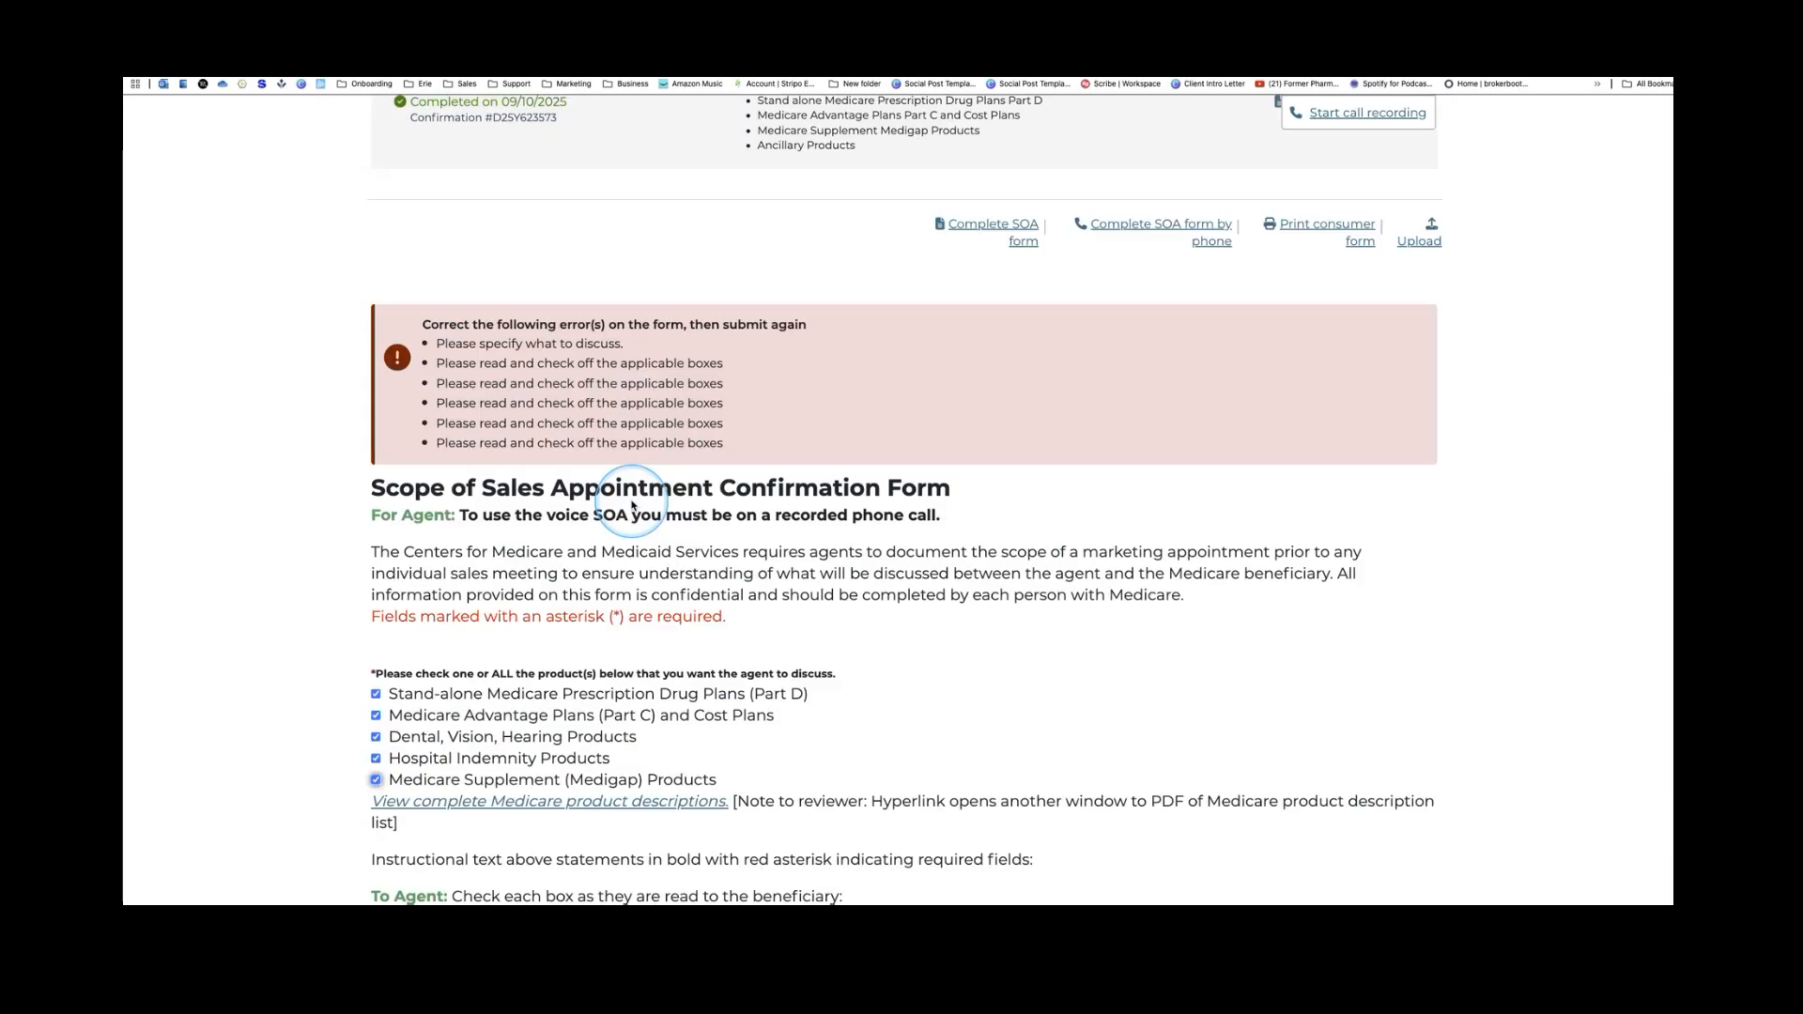
scroll(632, 505, down, 3)
scroll(508, 578, down, 3)
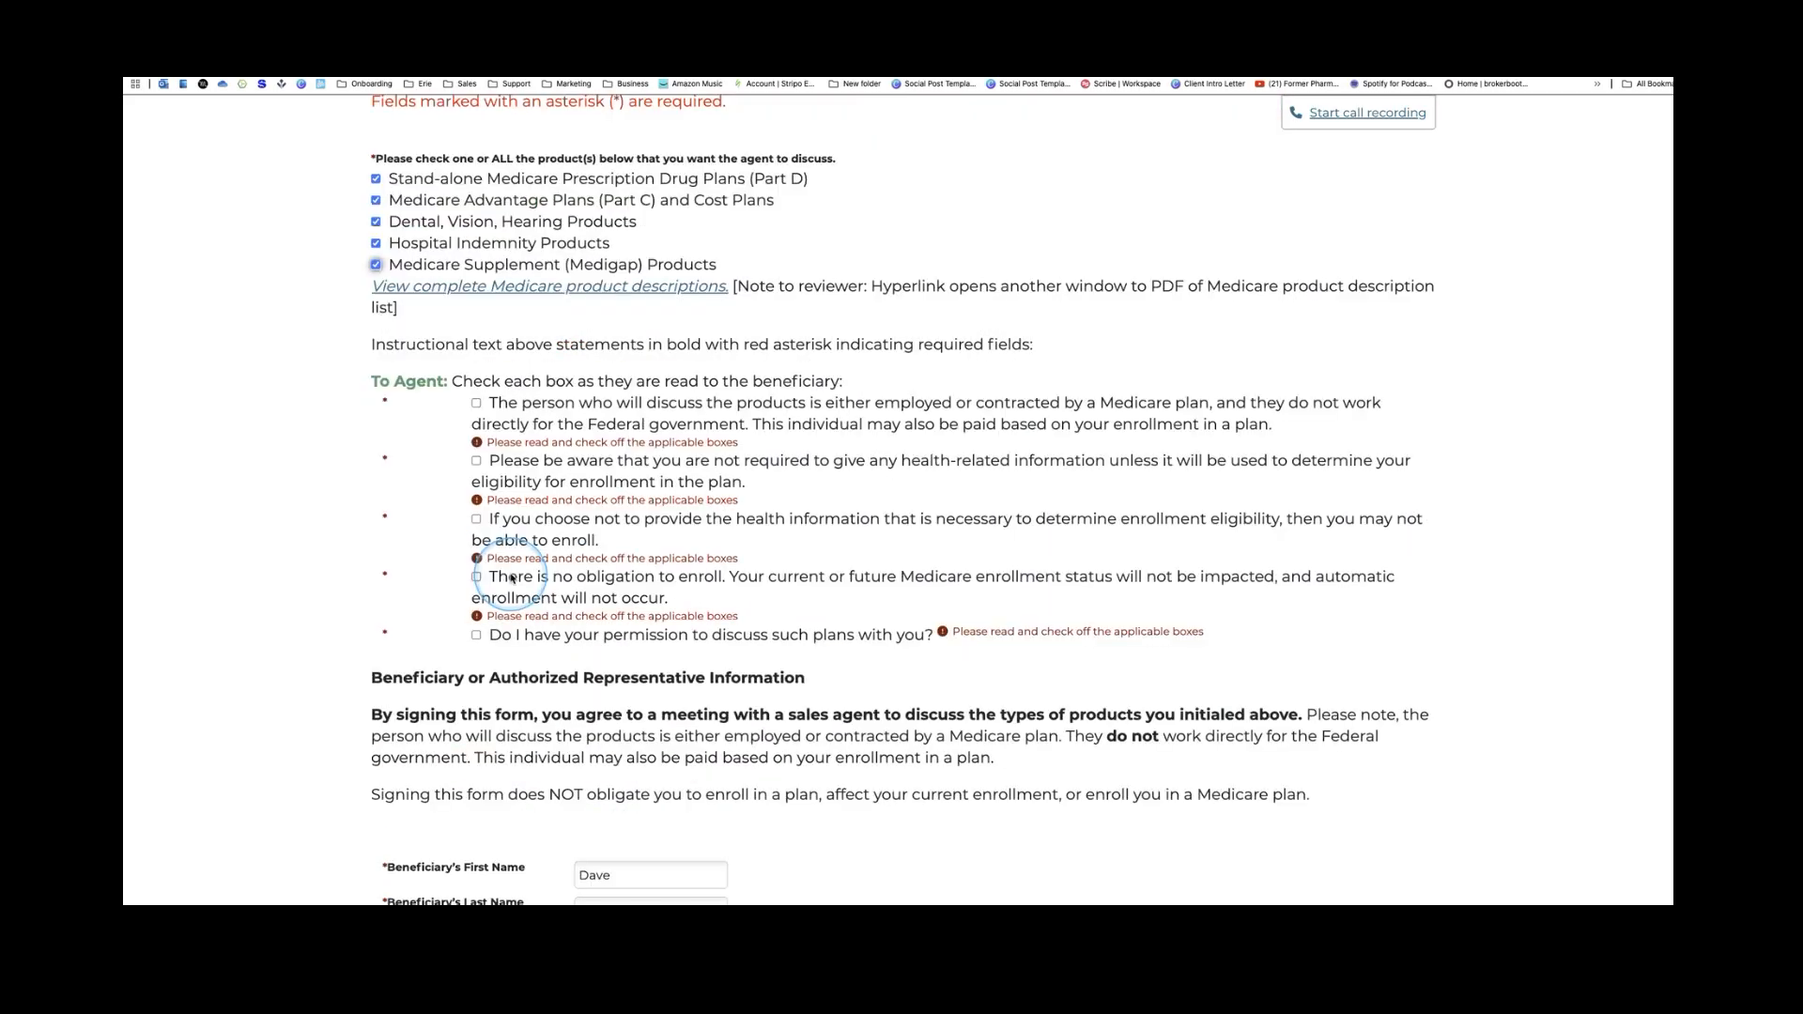
click(476, 357)
click(479, 413)
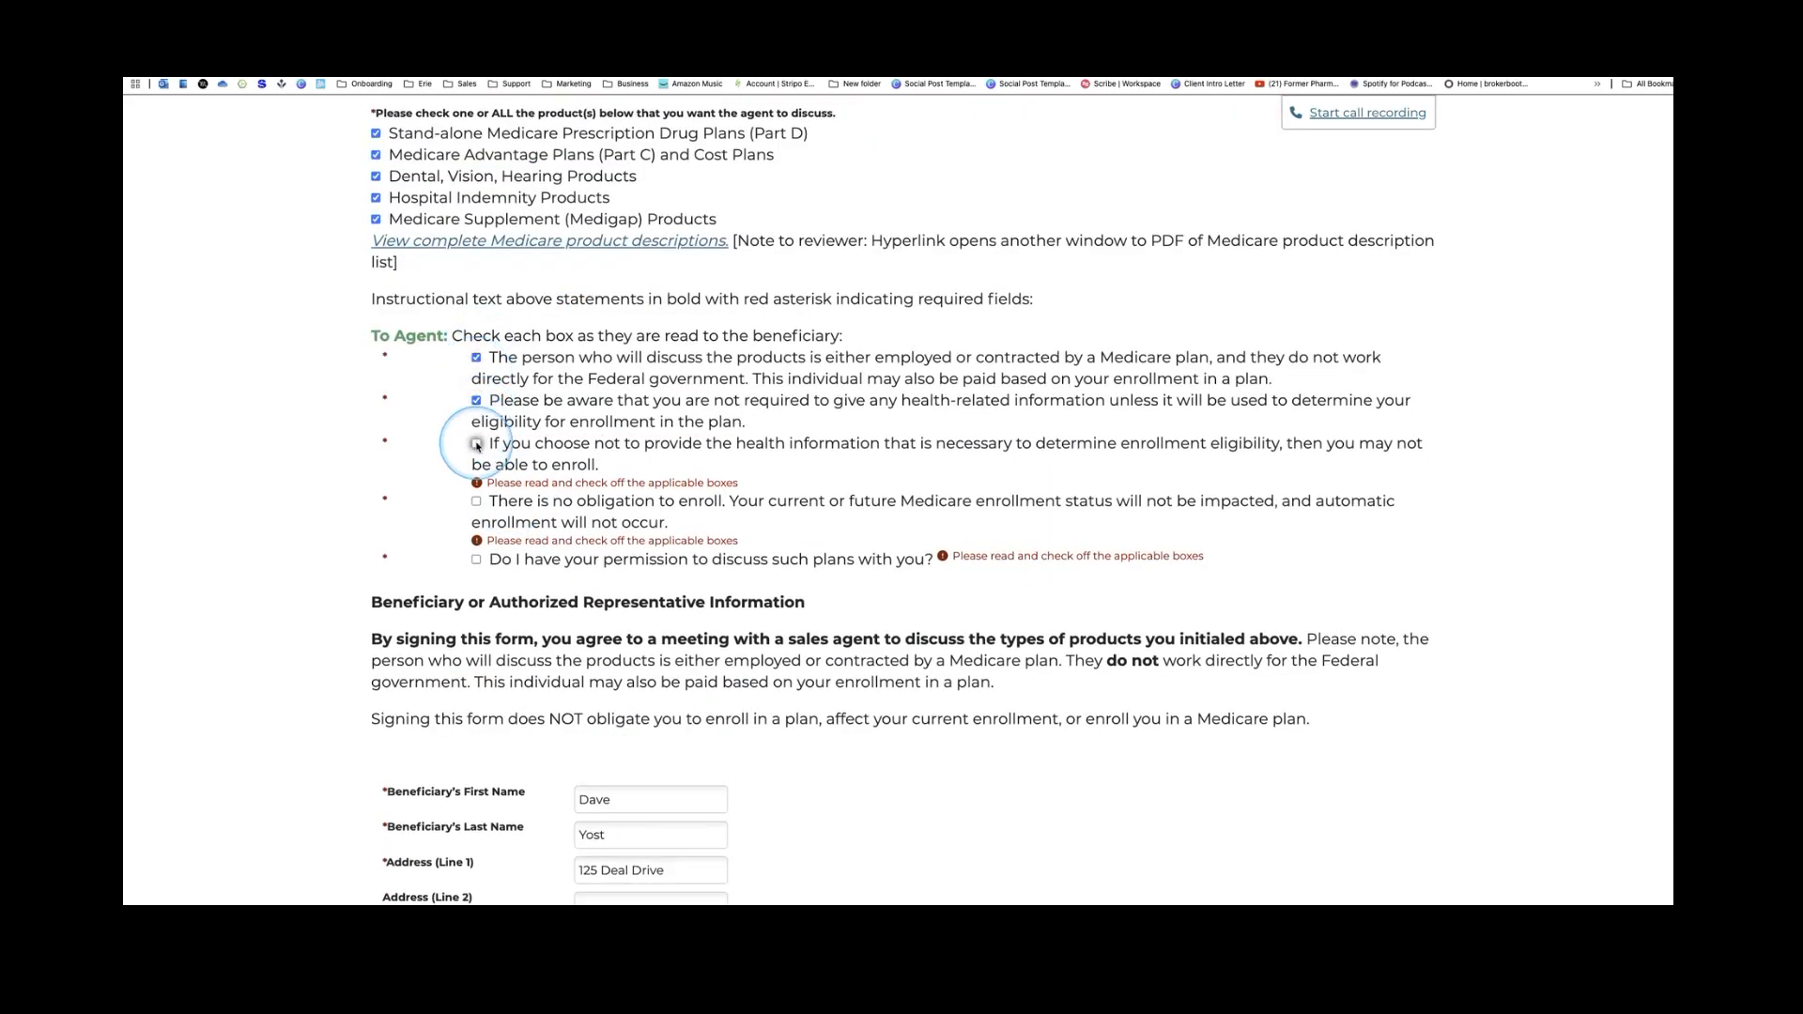
click(477, 445)
click(477, 487)
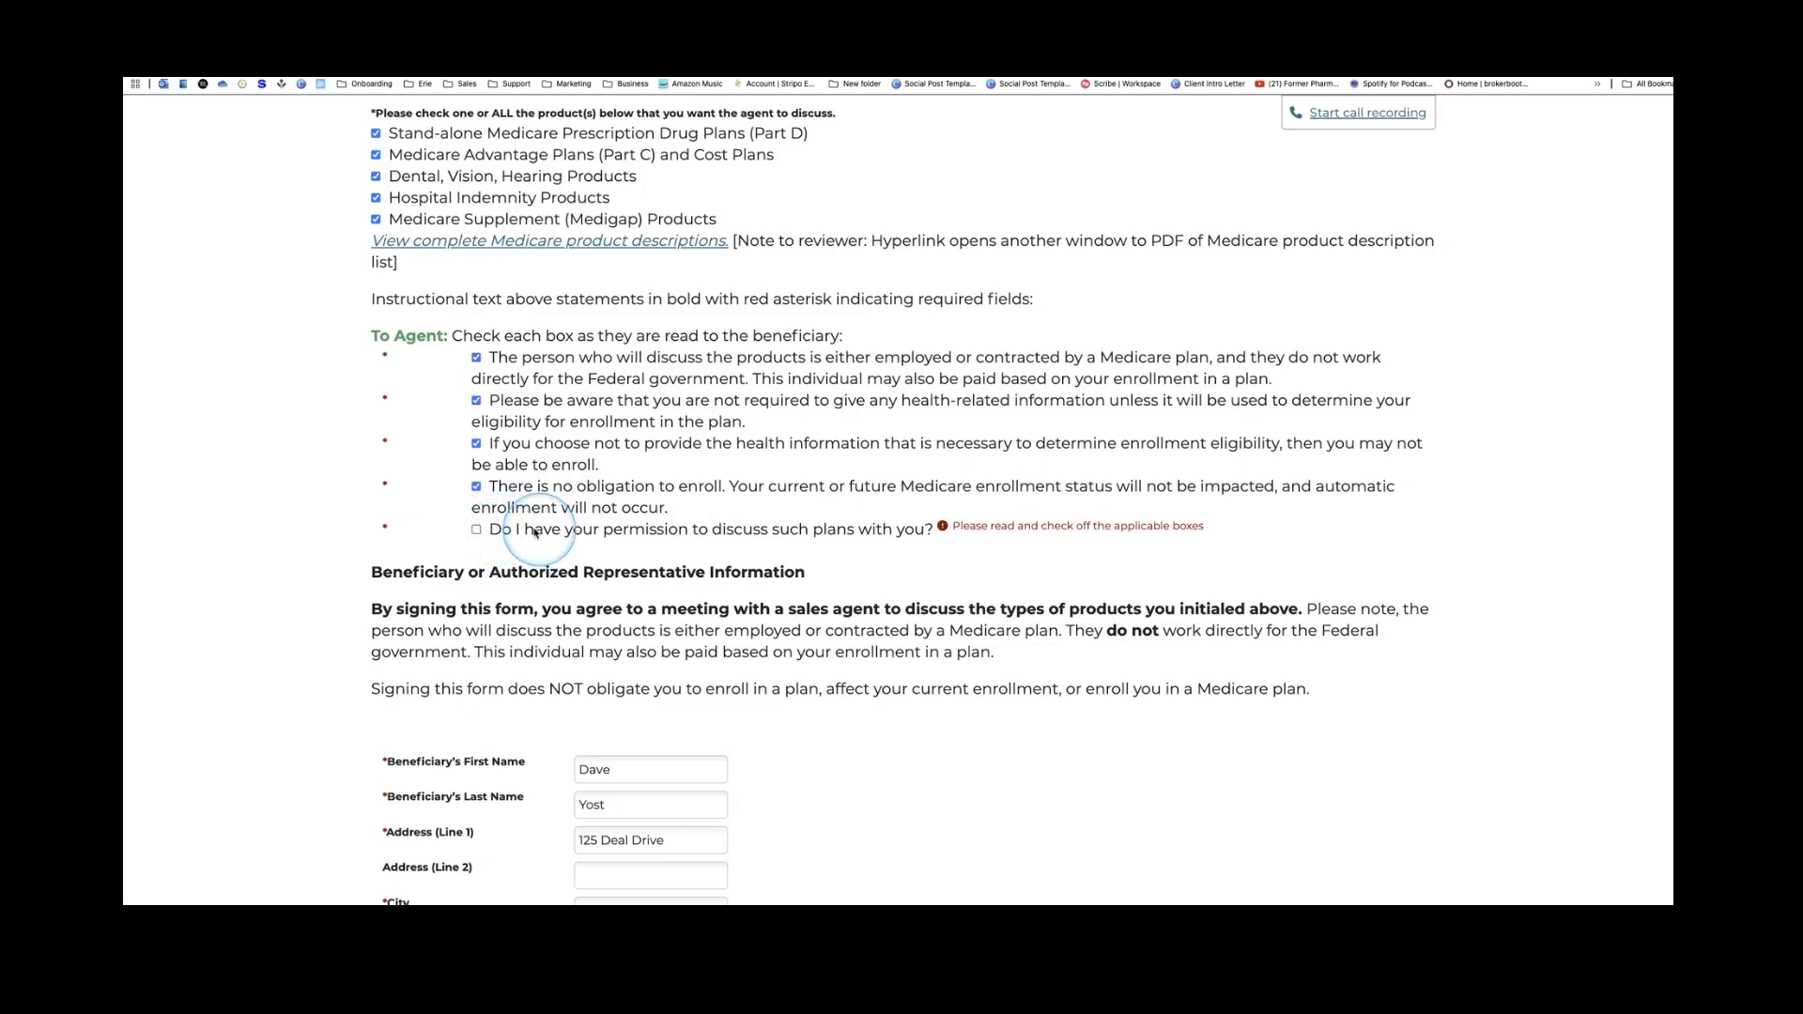
click(479, 531)
scroll(773, 595, down, 5)
click(1388, 810)
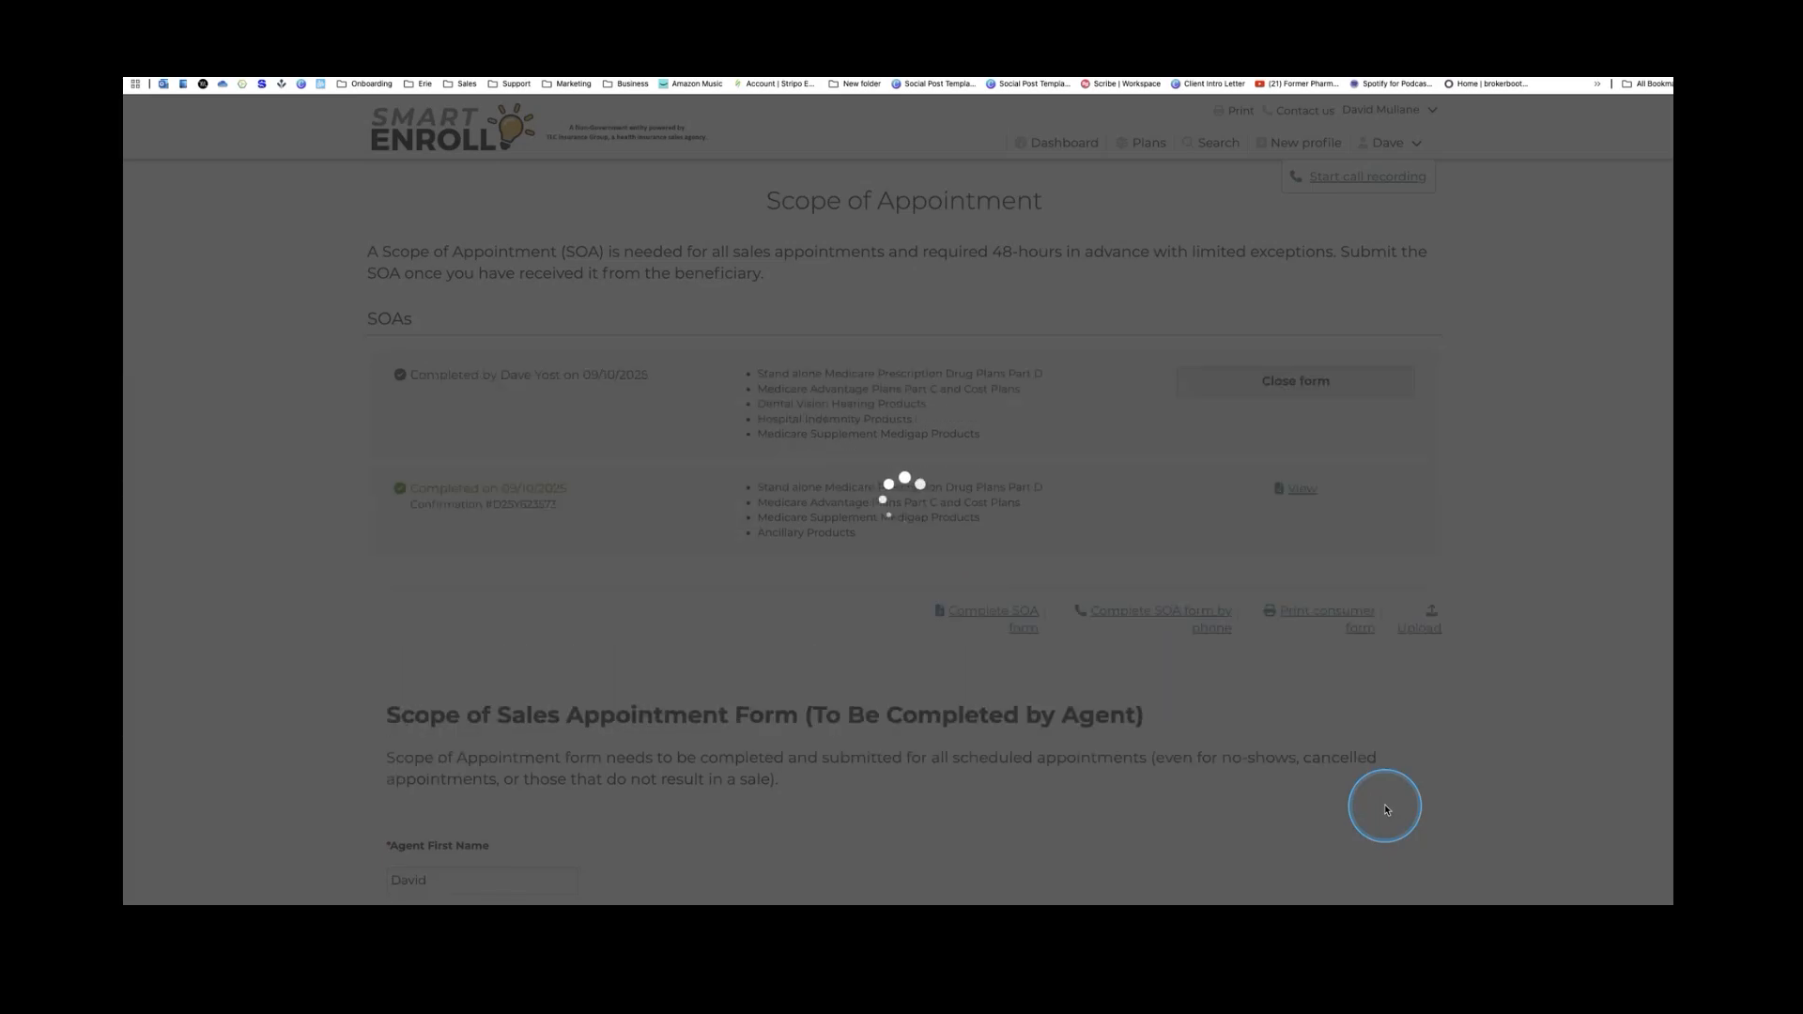
Collapse the agent scope of appointment form and continue to the client's preferences
scroll(1138, 660, down, 1)
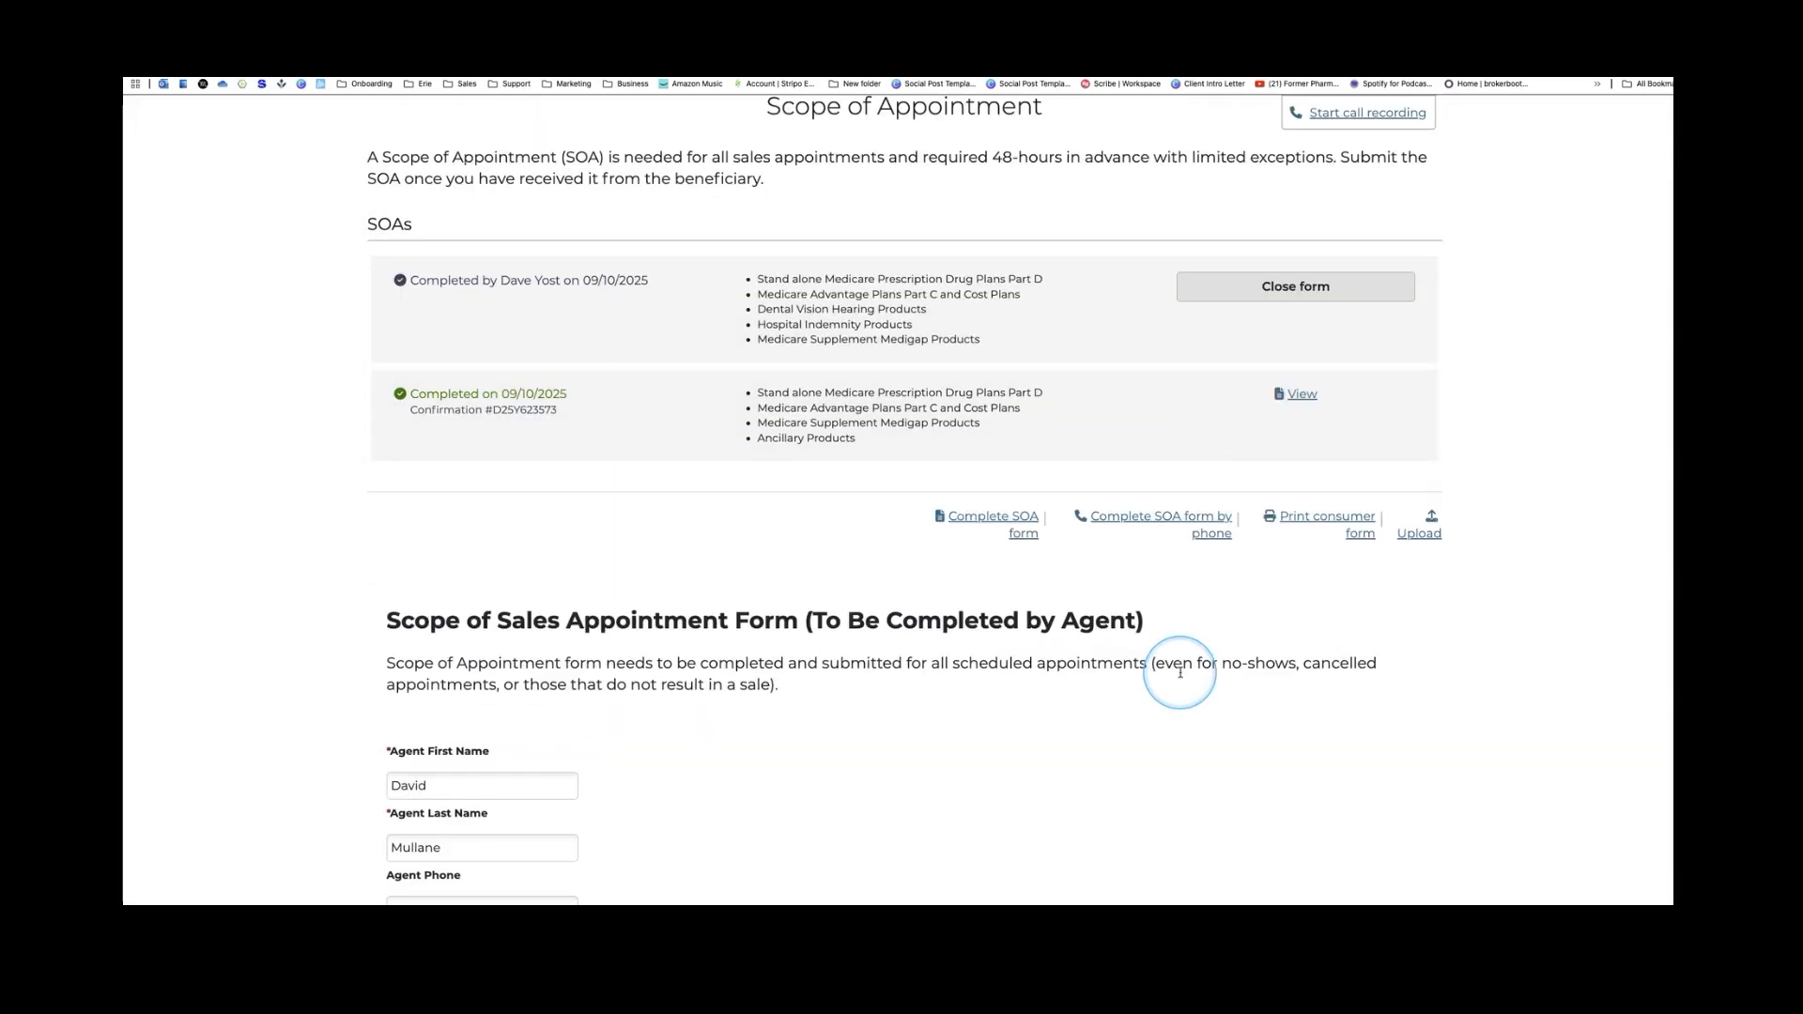
scroll(1224, 674, down, 5)
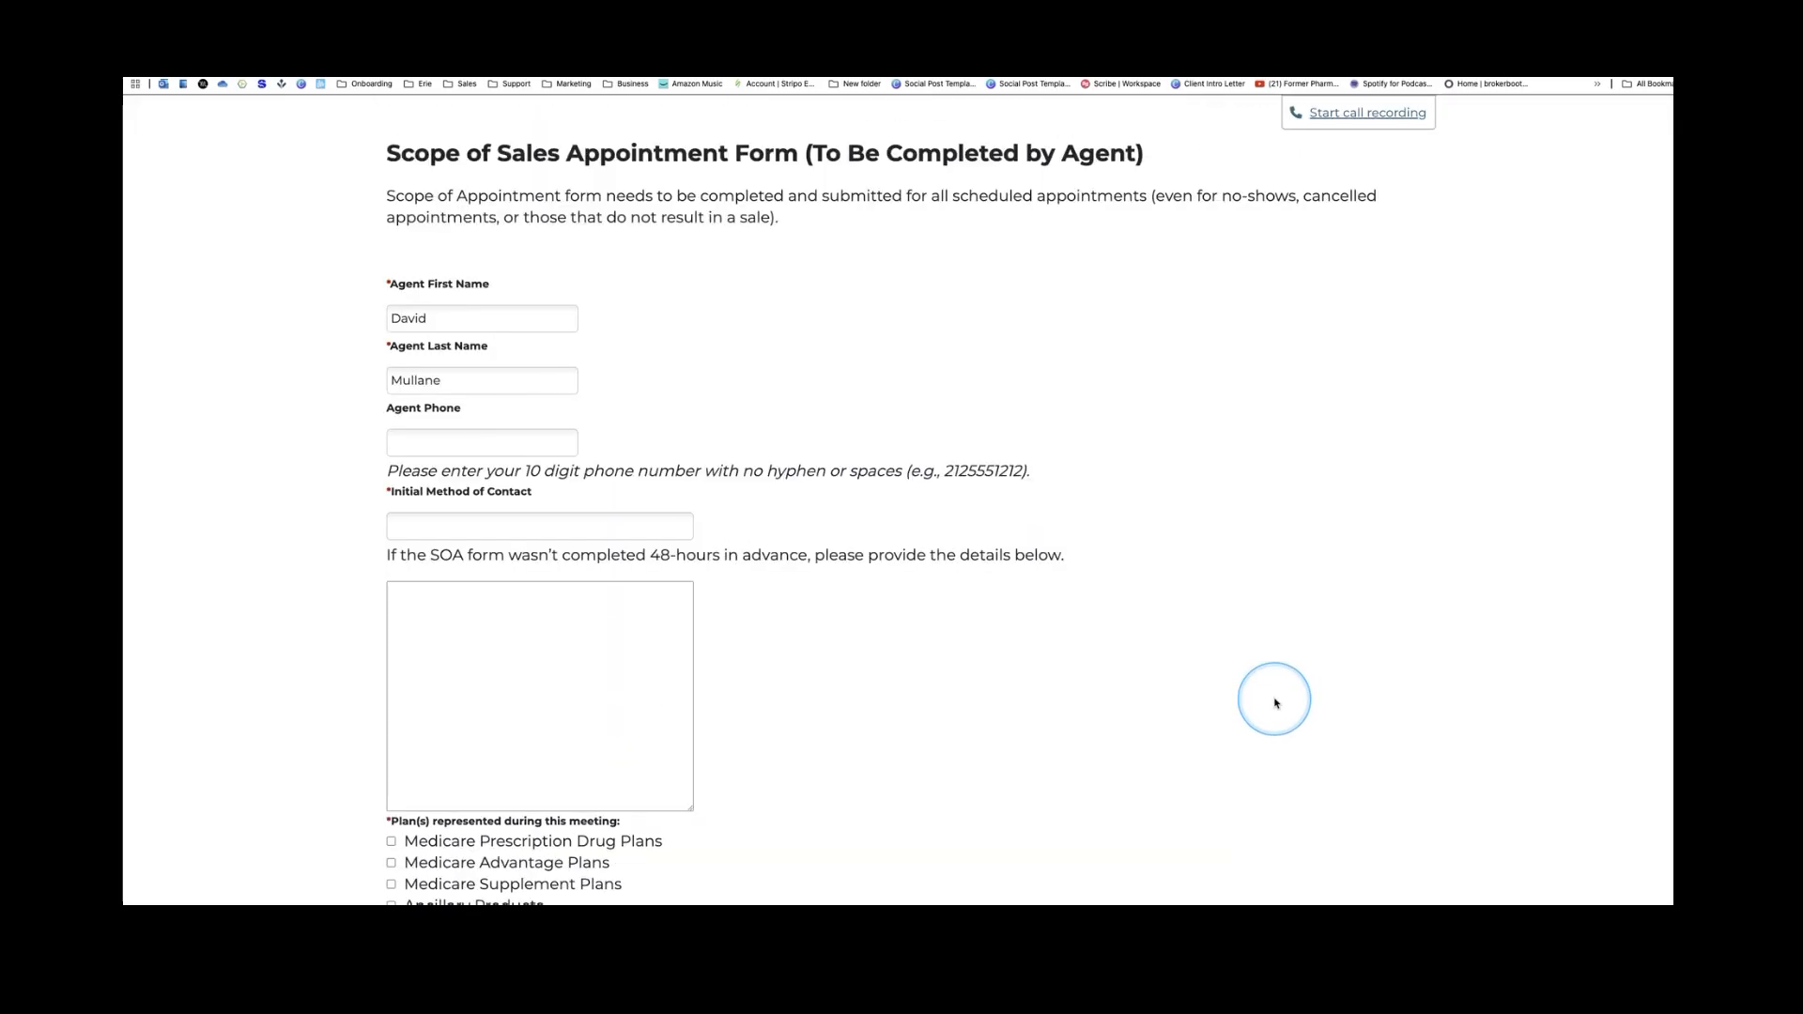
scroll(1276, 704, down, 3)
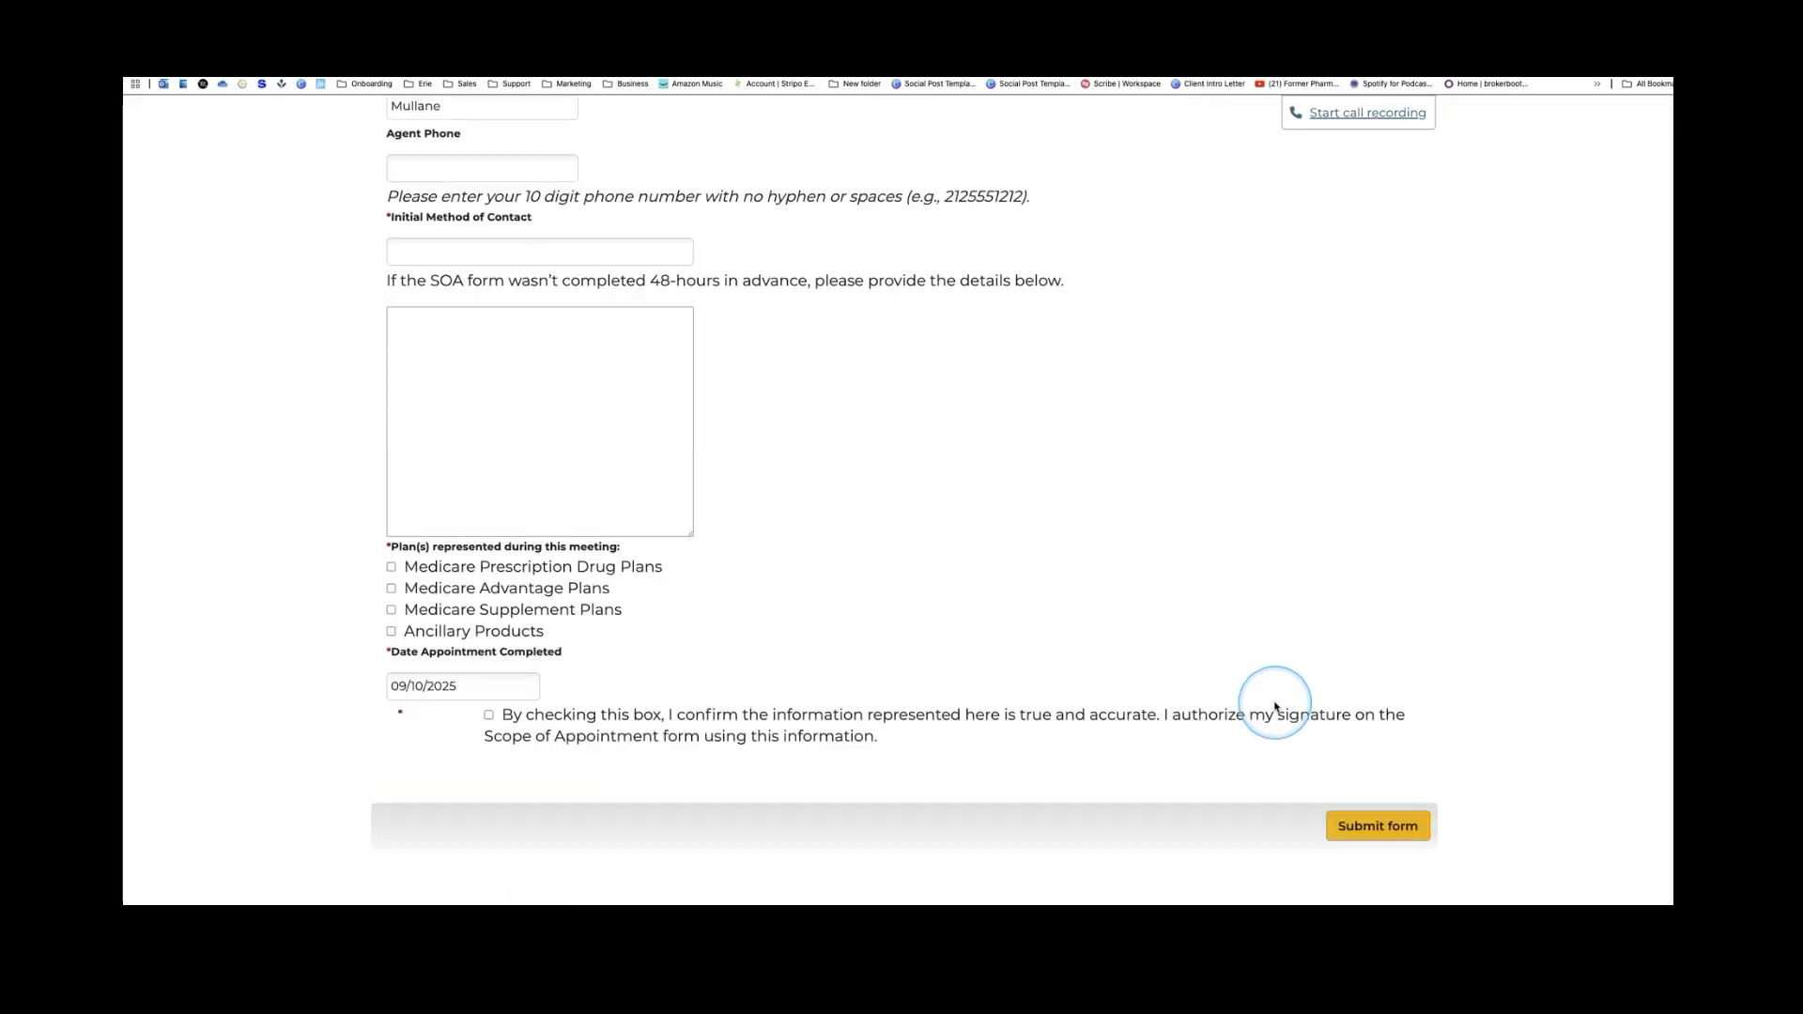
scroll(1275, 706, down, 3)
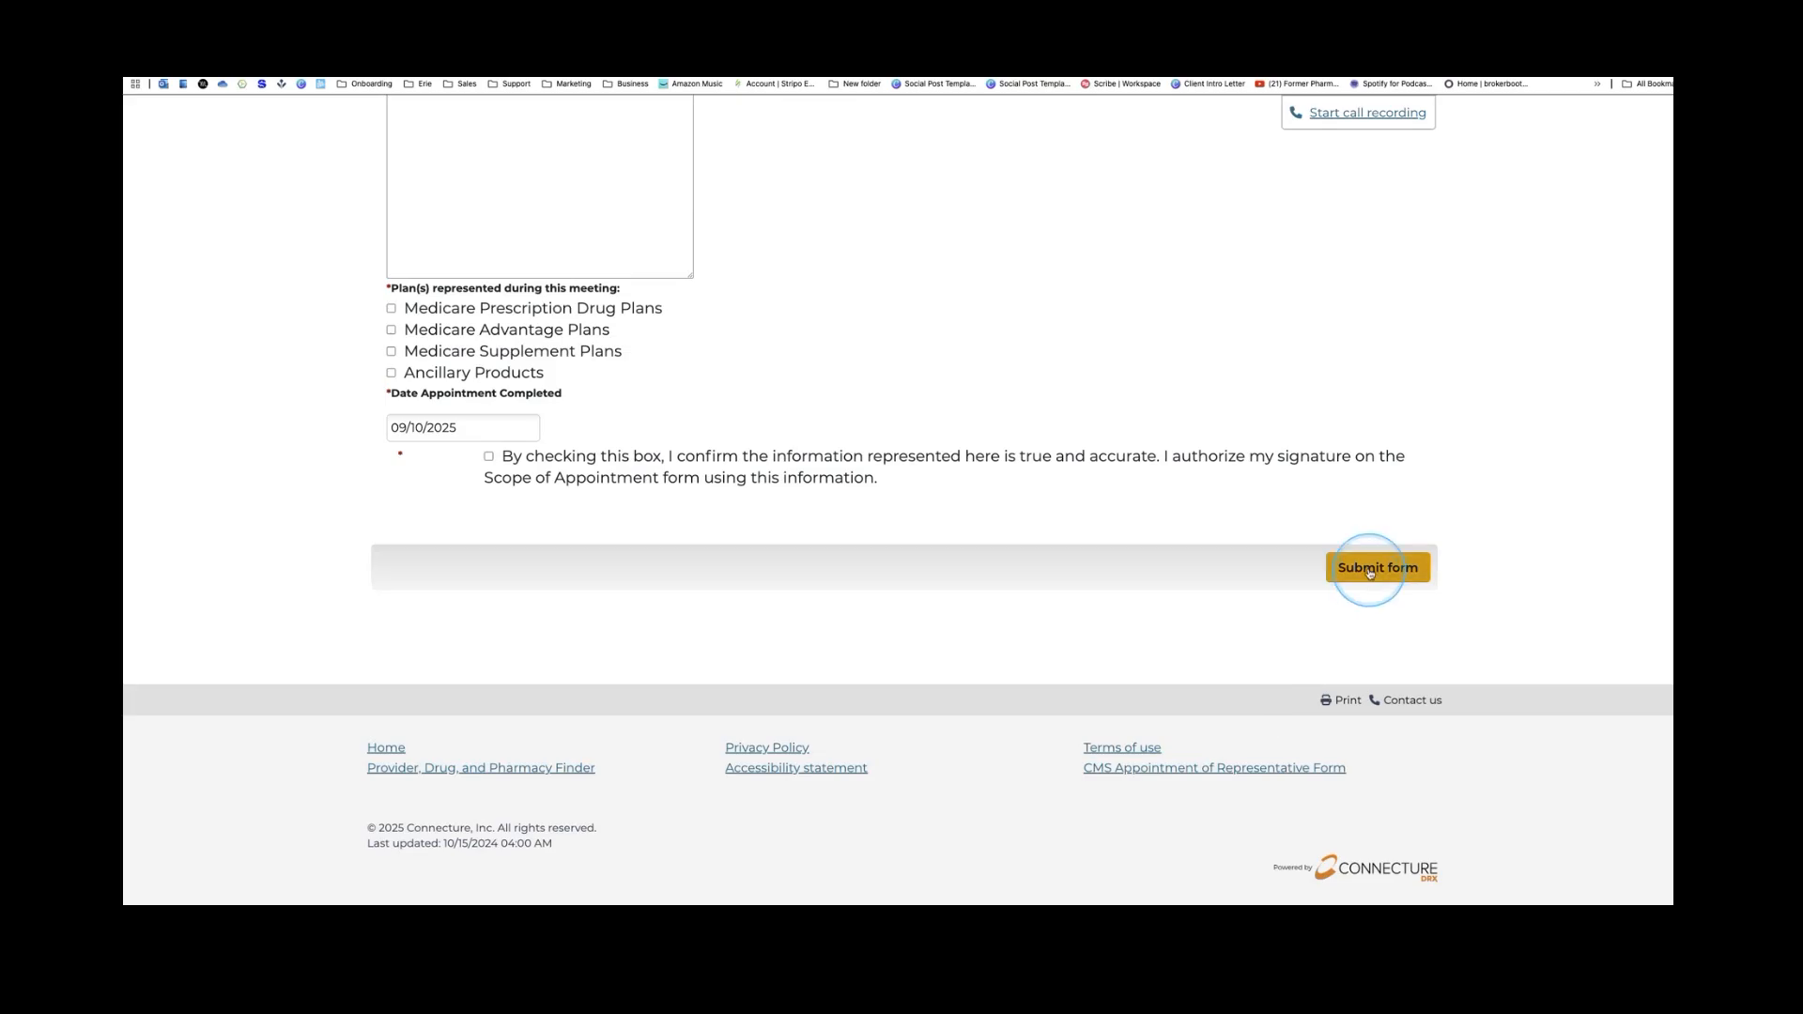
scroll(1347, 582, up, 2)
scroll(1350, 578, up, 10)
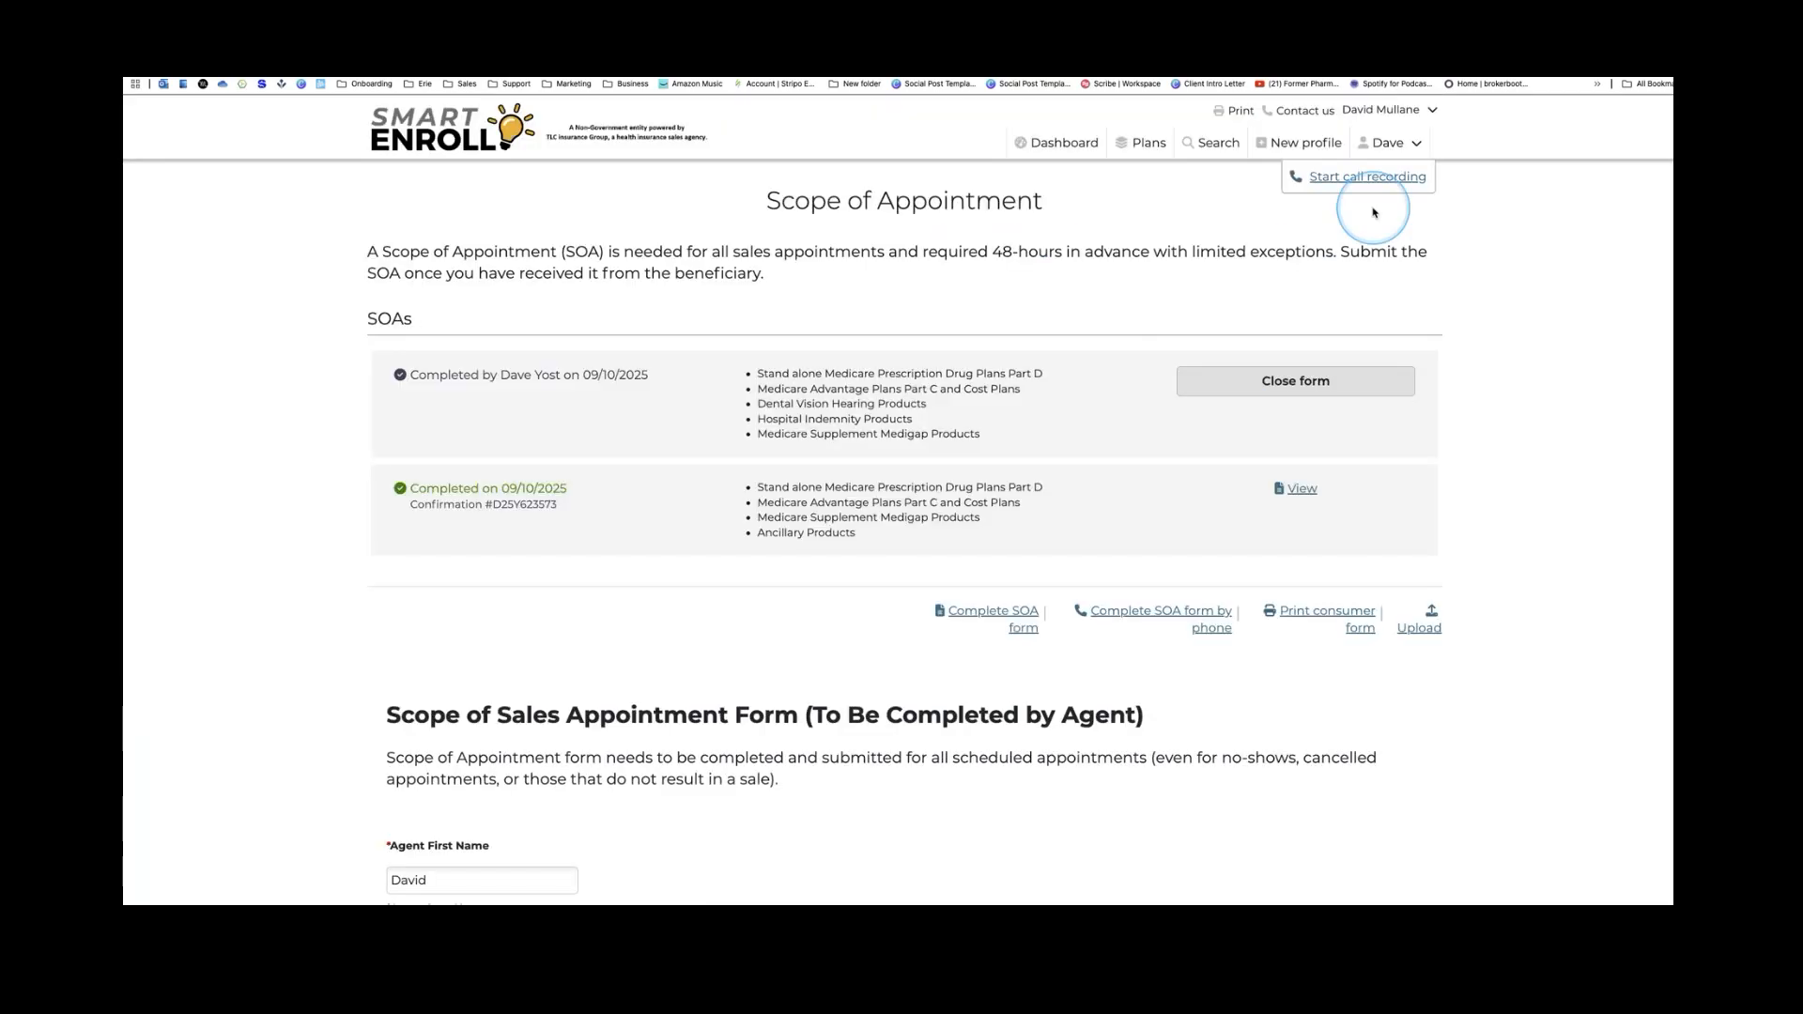
click(1303, 394)
scroll(1005, 583, down, 3)
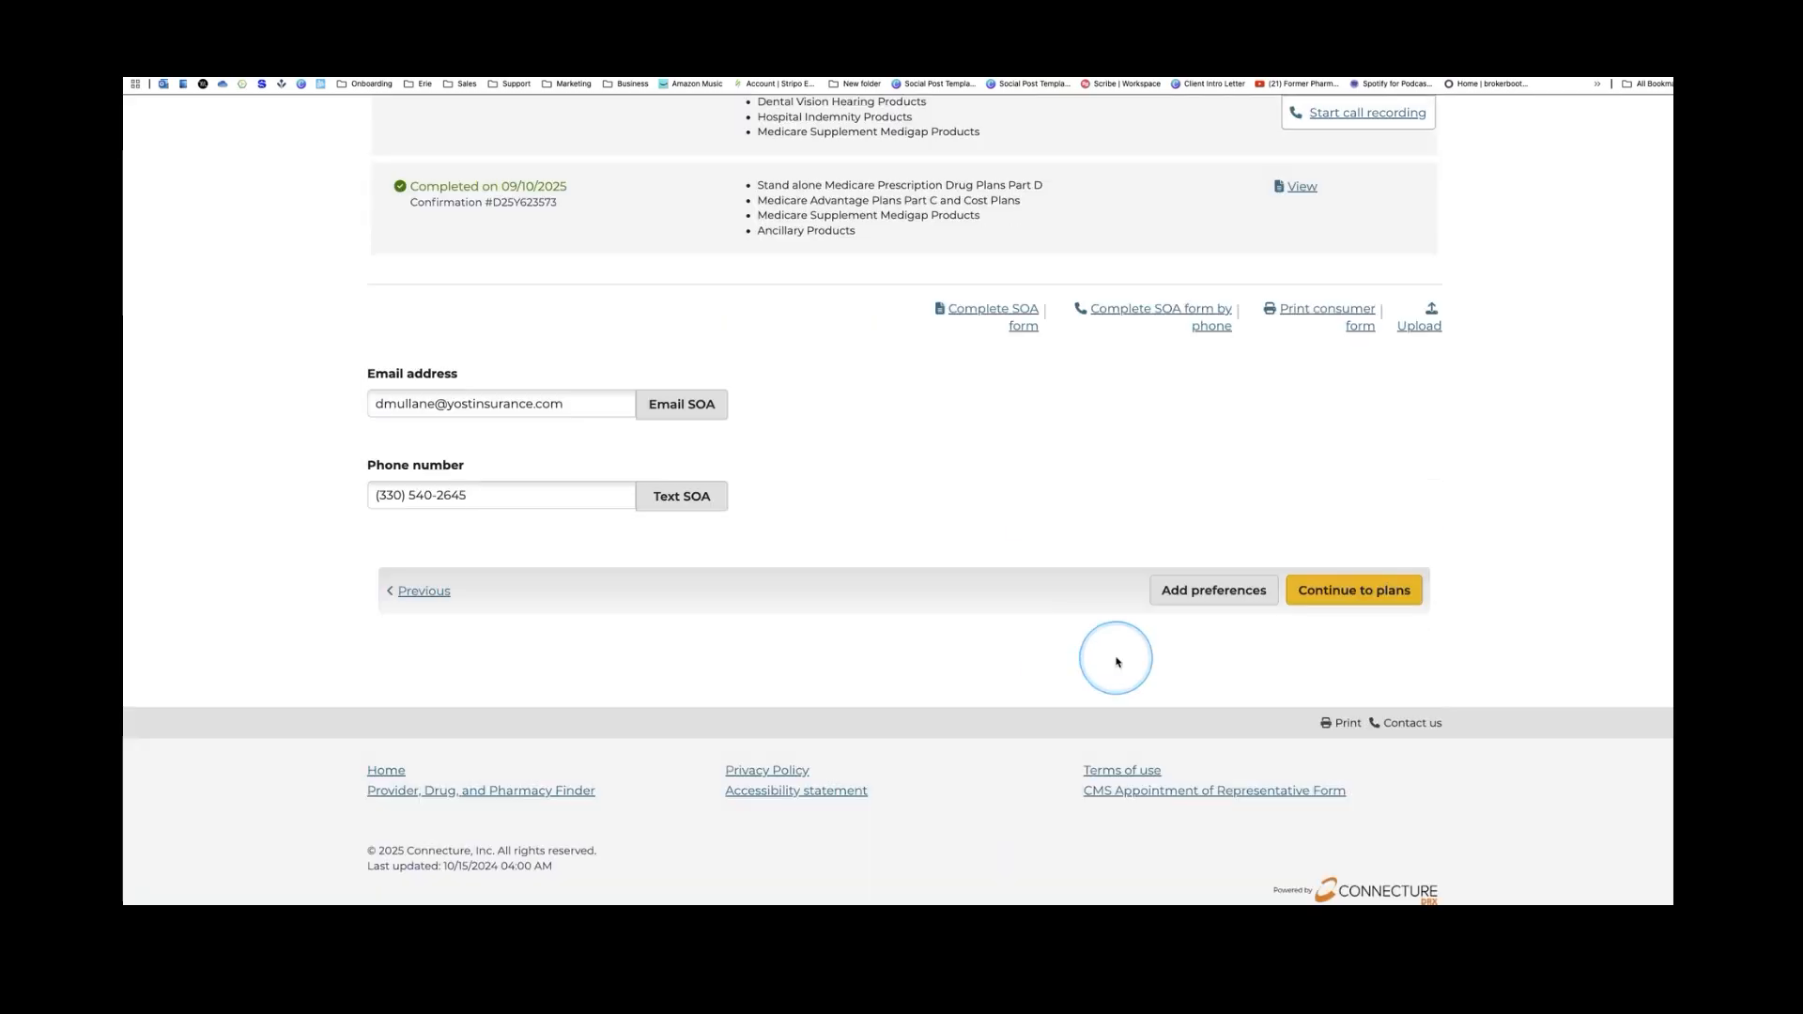
click(1189, 599)
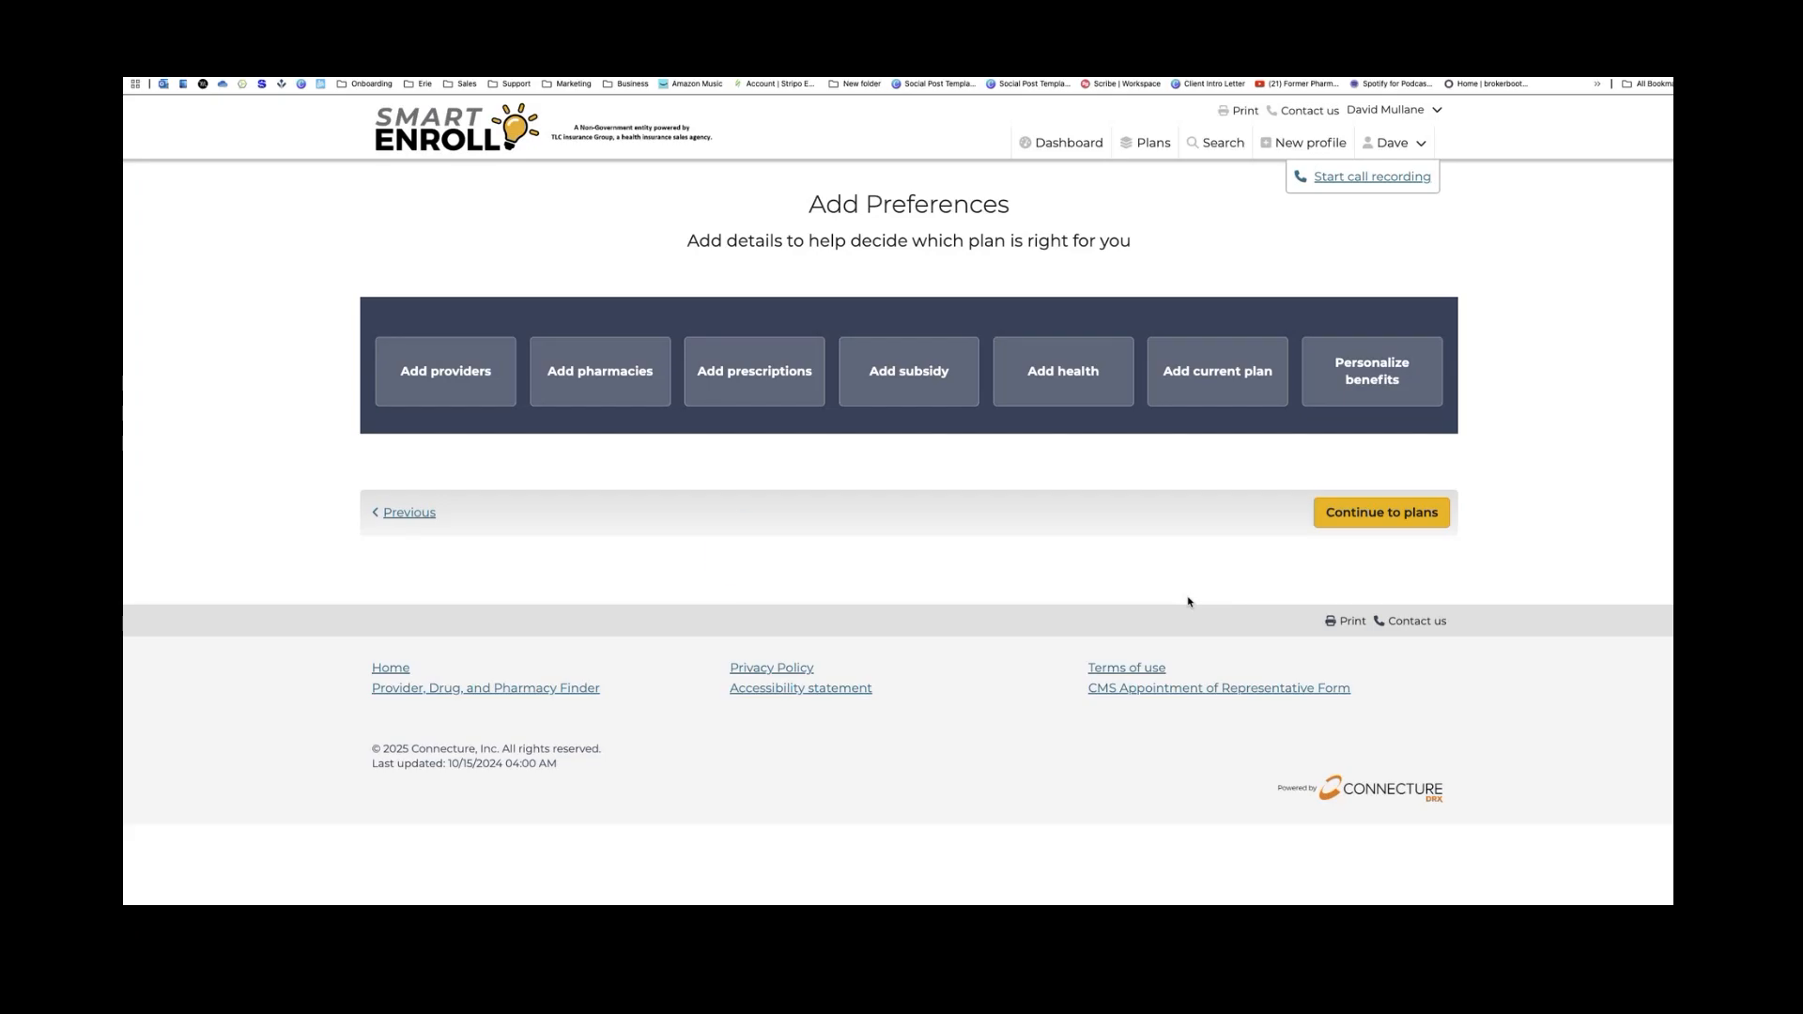
Open Add providers for ZIP 44406 and search a misspelled provider name, getting no results
click(423, 380)
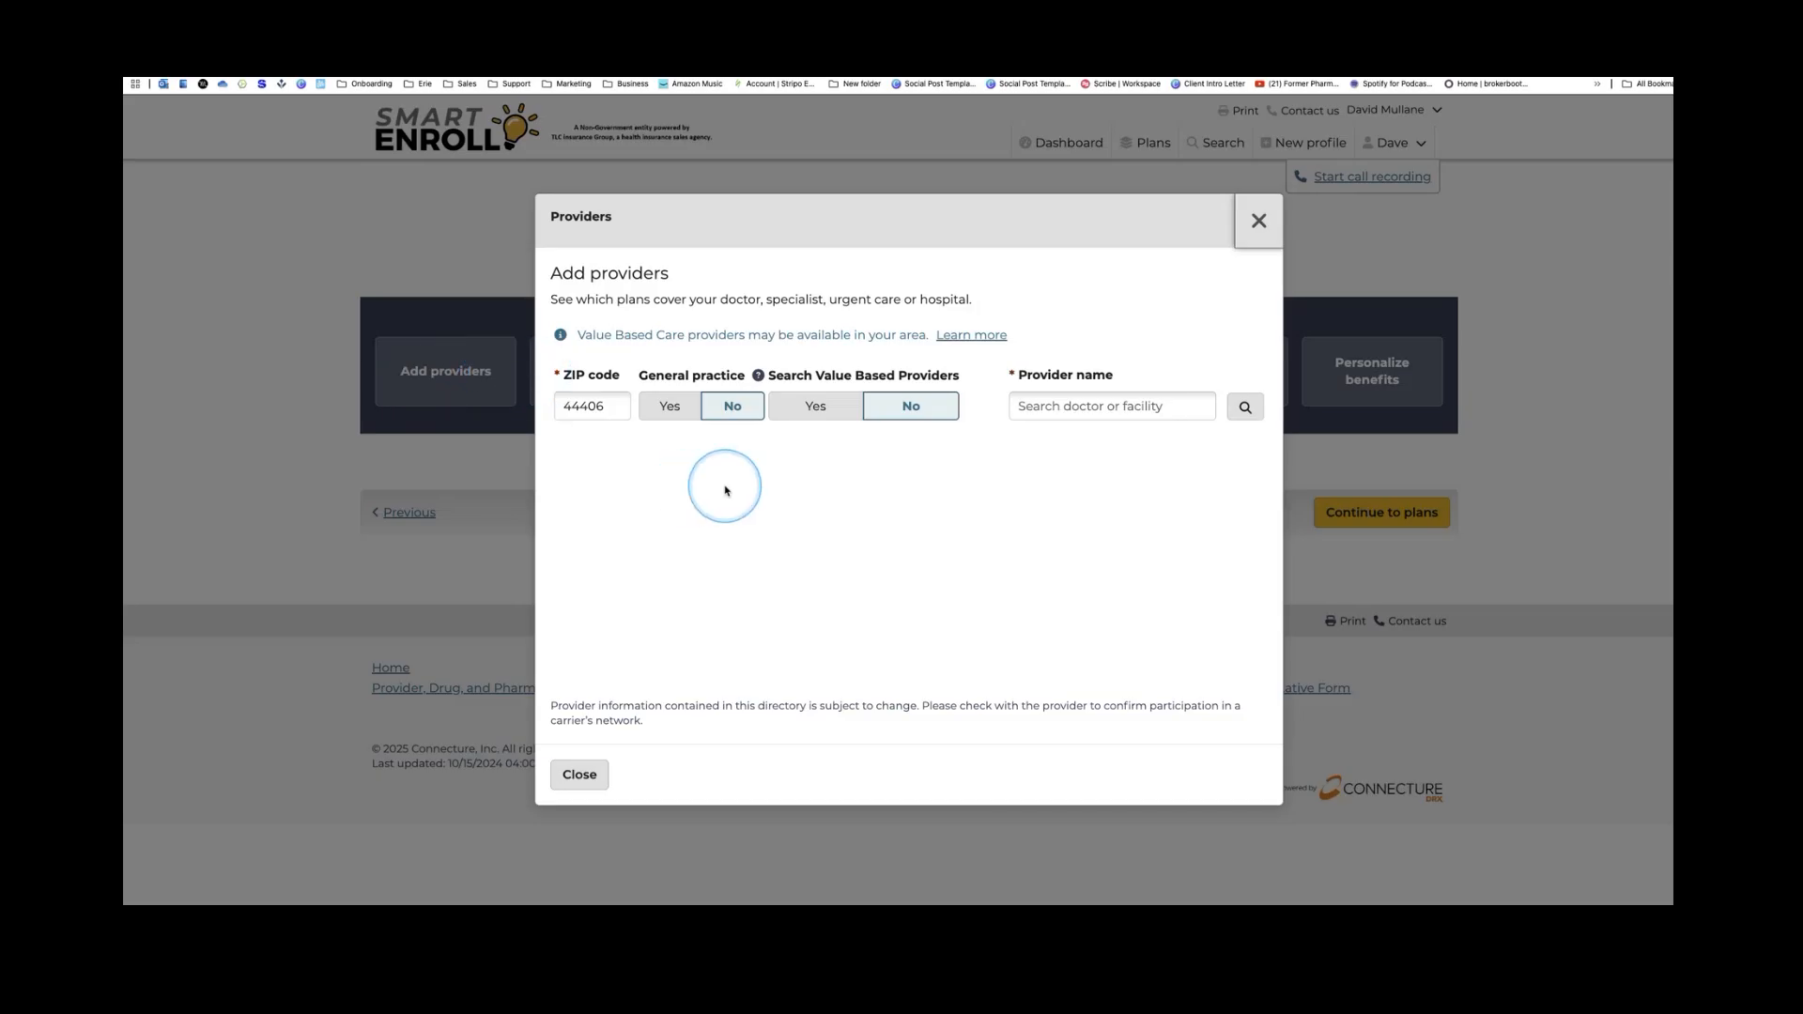
click(1103, 405)
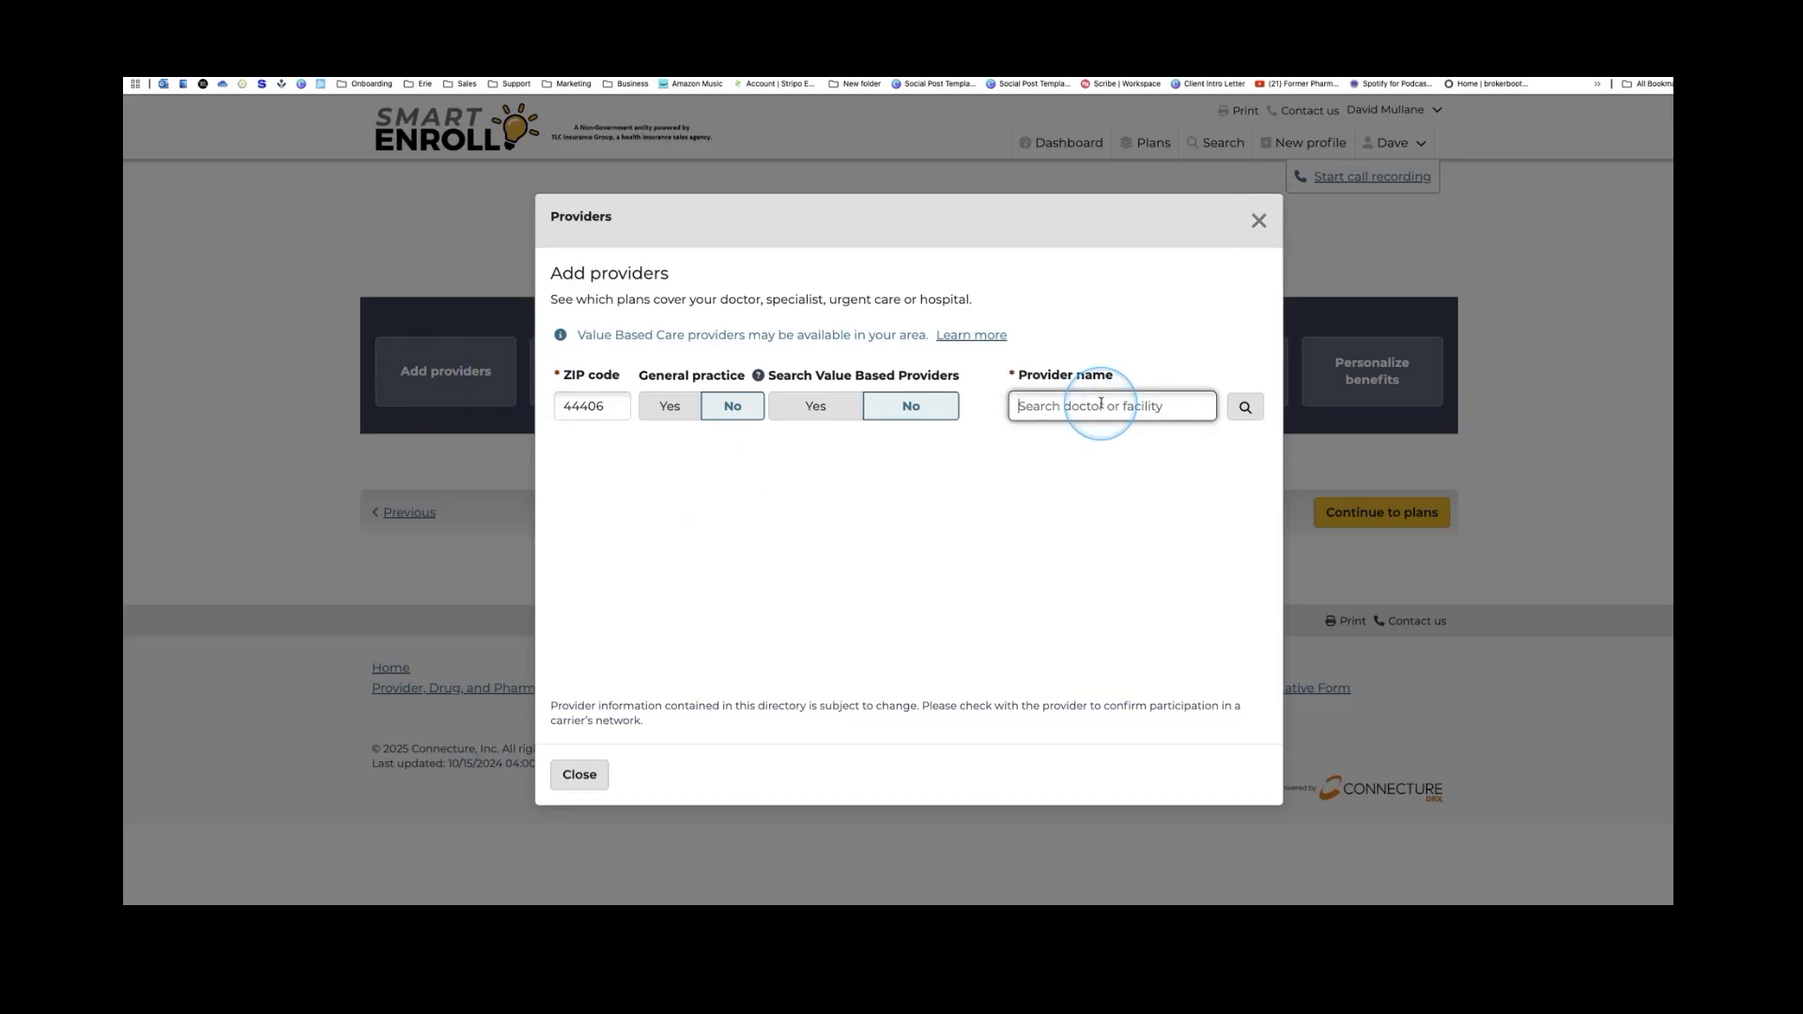
text(macca)
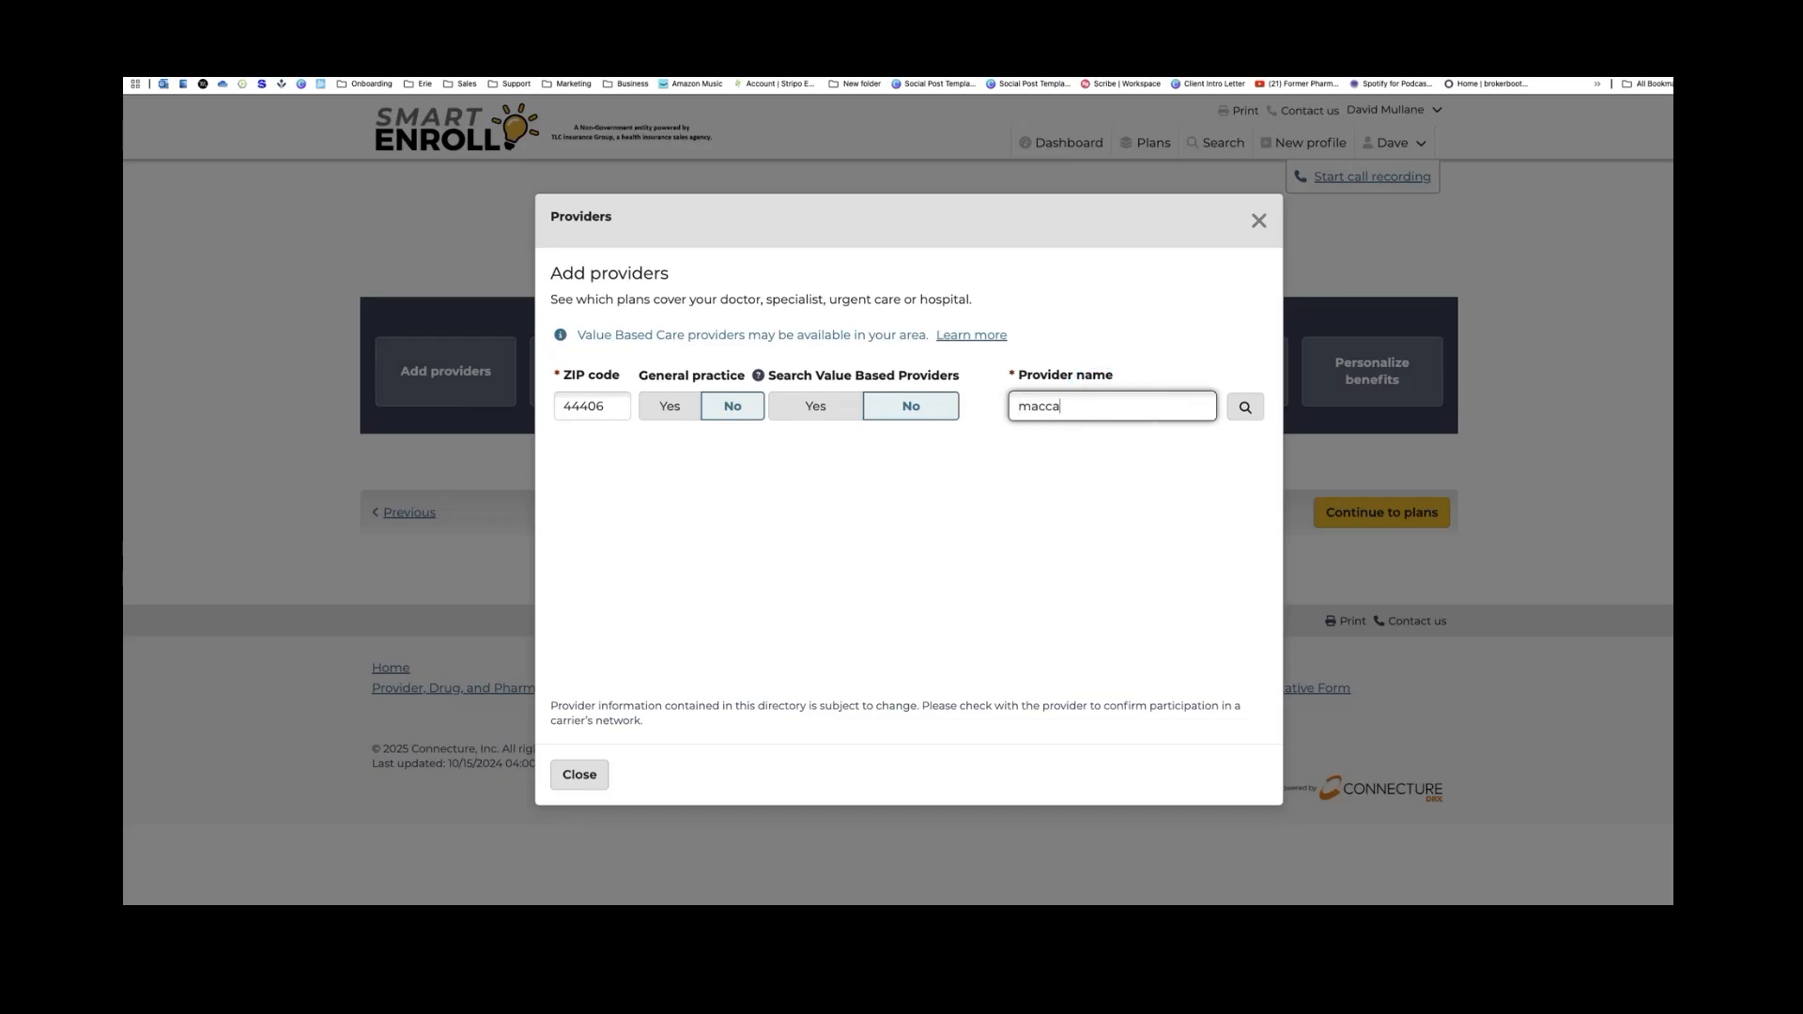
text(bobby)
key(Return)
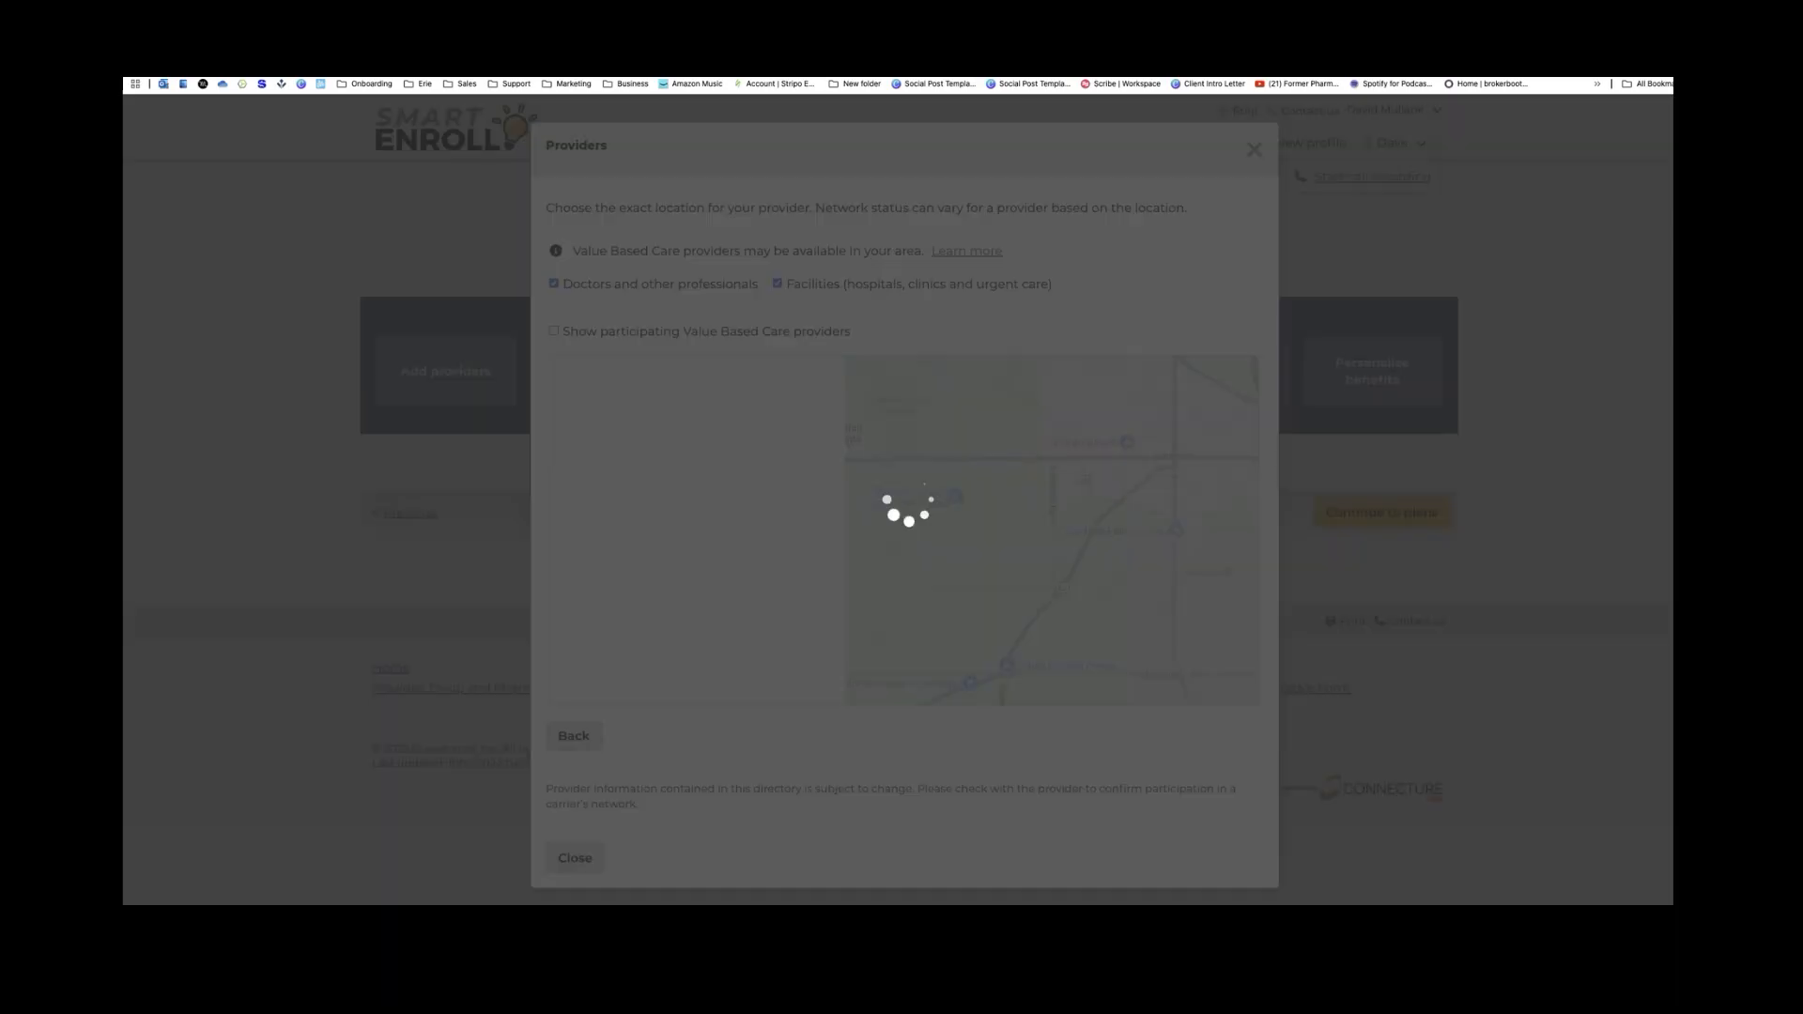
scroll(900, 424, down, 1)
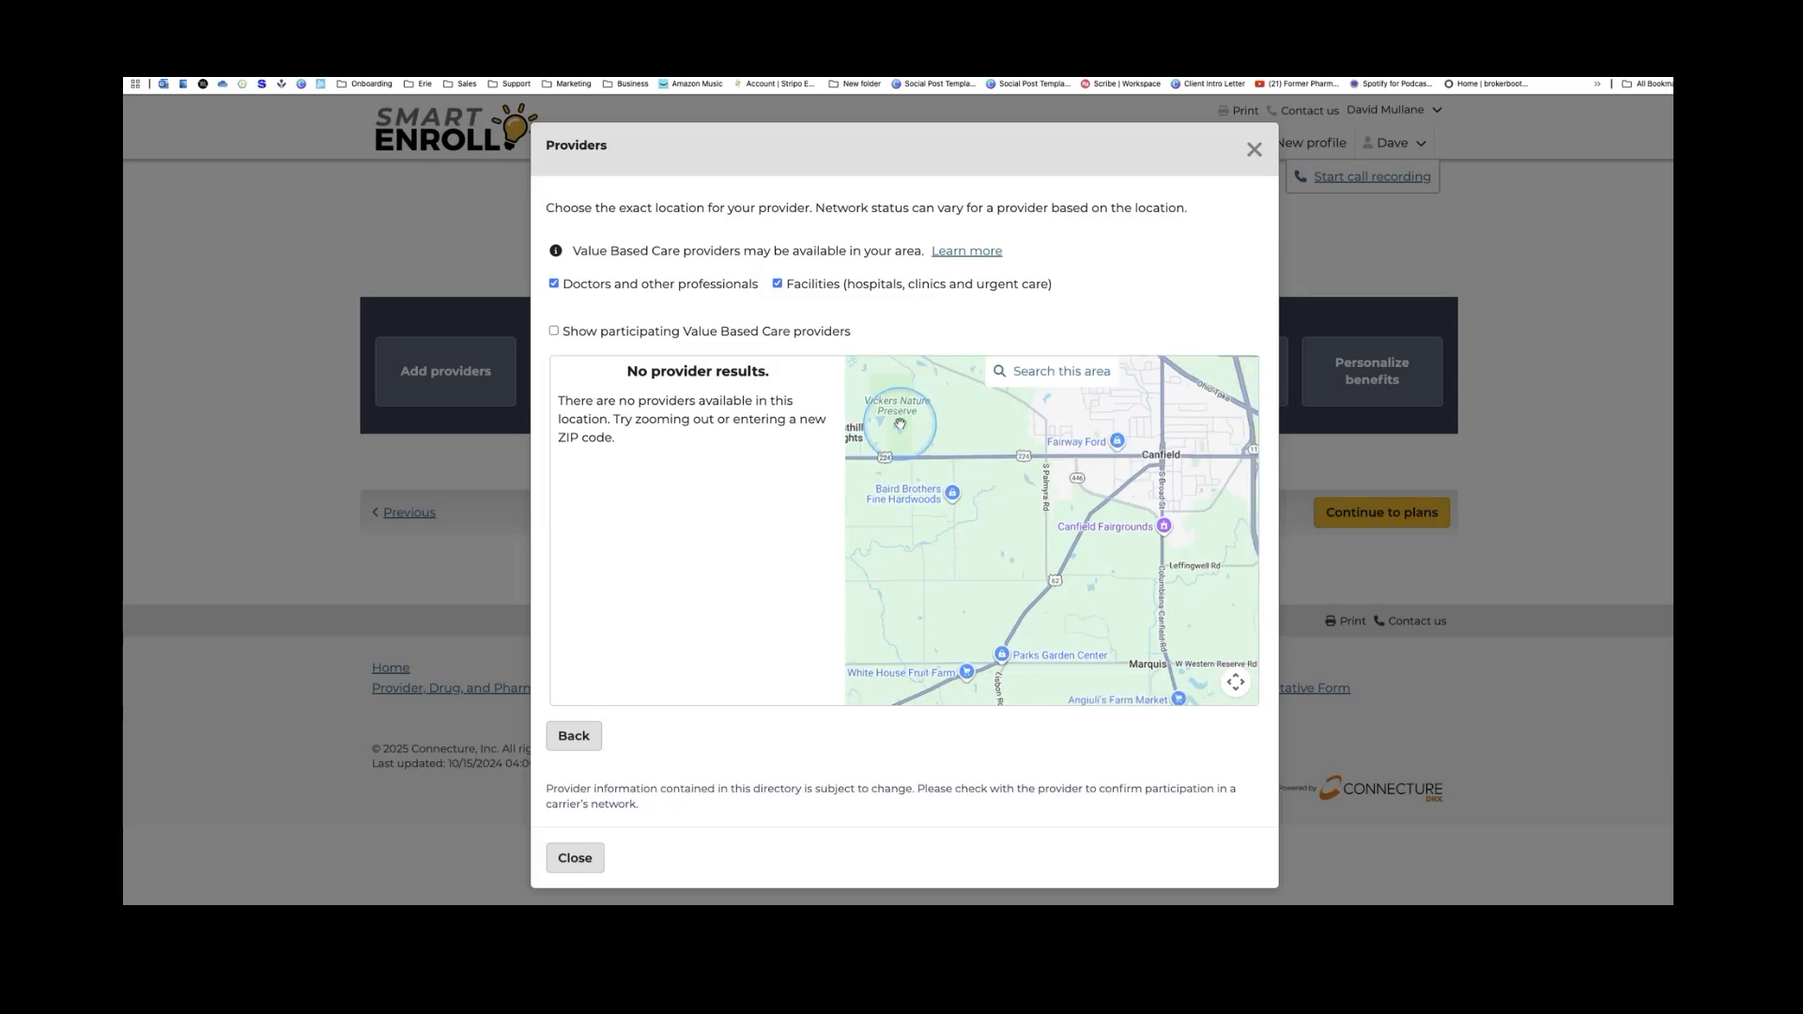
scroll(900, 425, down, 3)
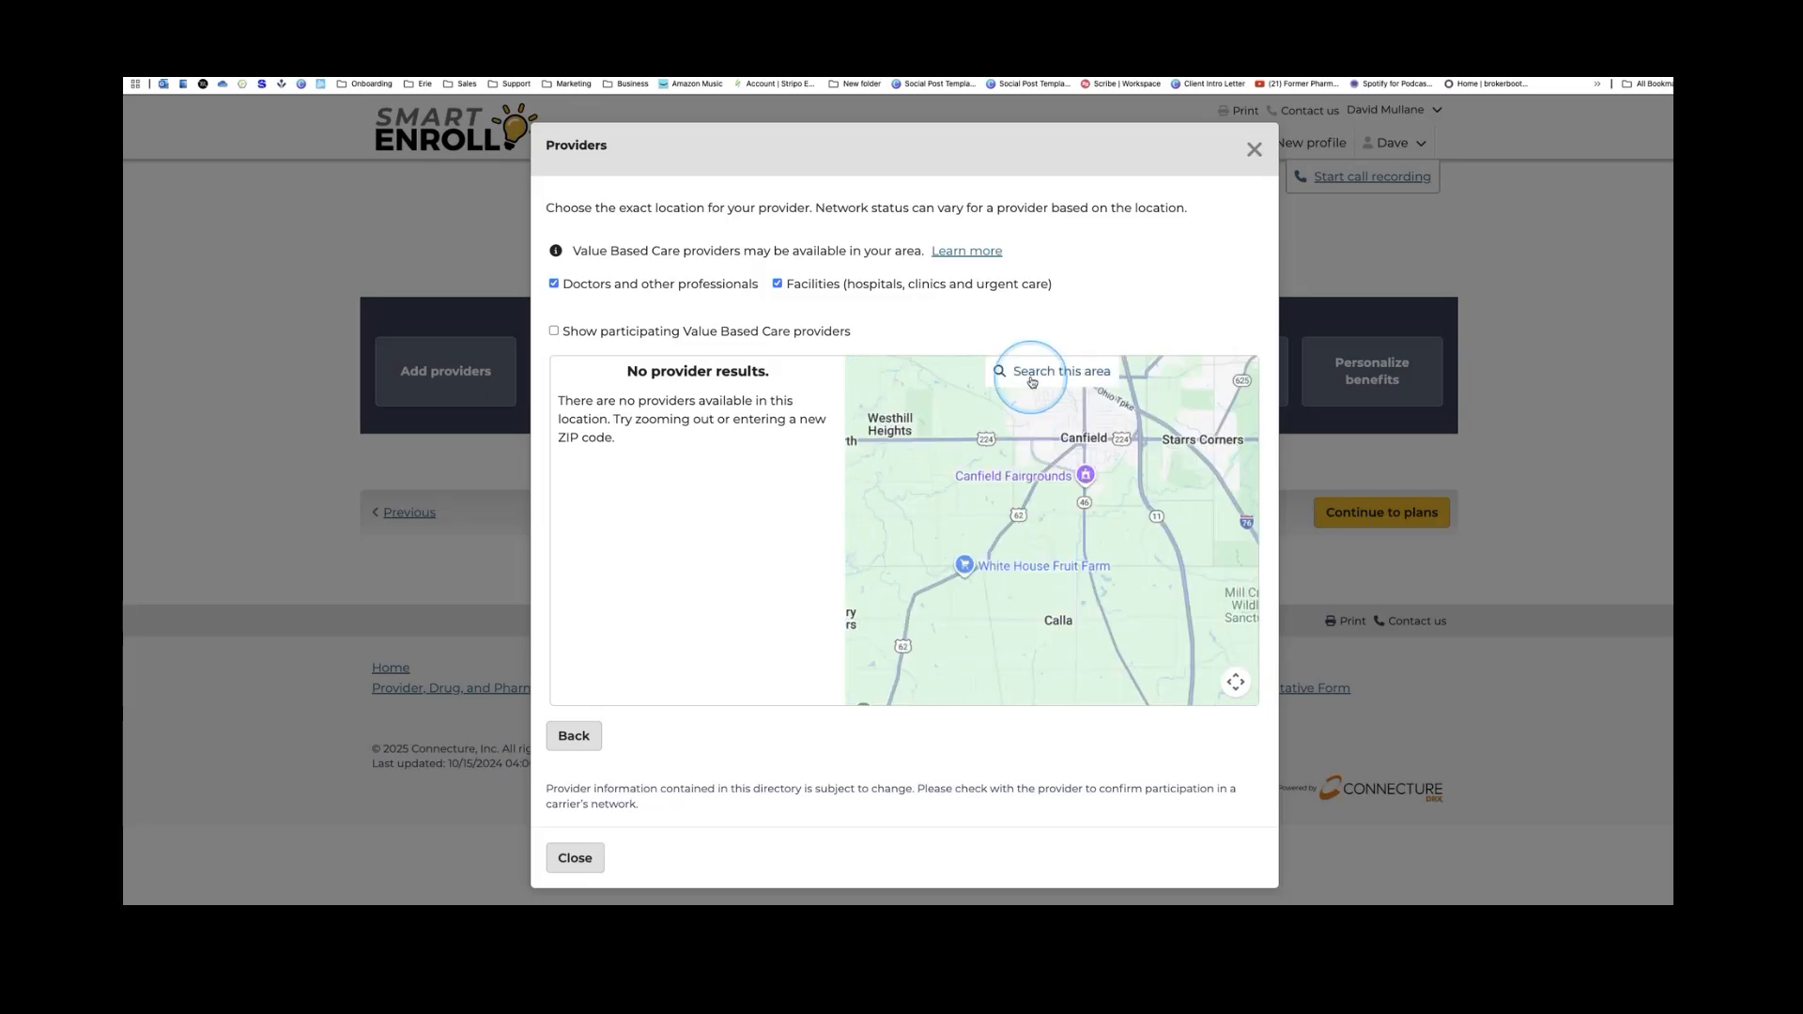
click(1257, 134)
Retry with a retyped provider name, then return to the form and clear the name field
click(498, 380)
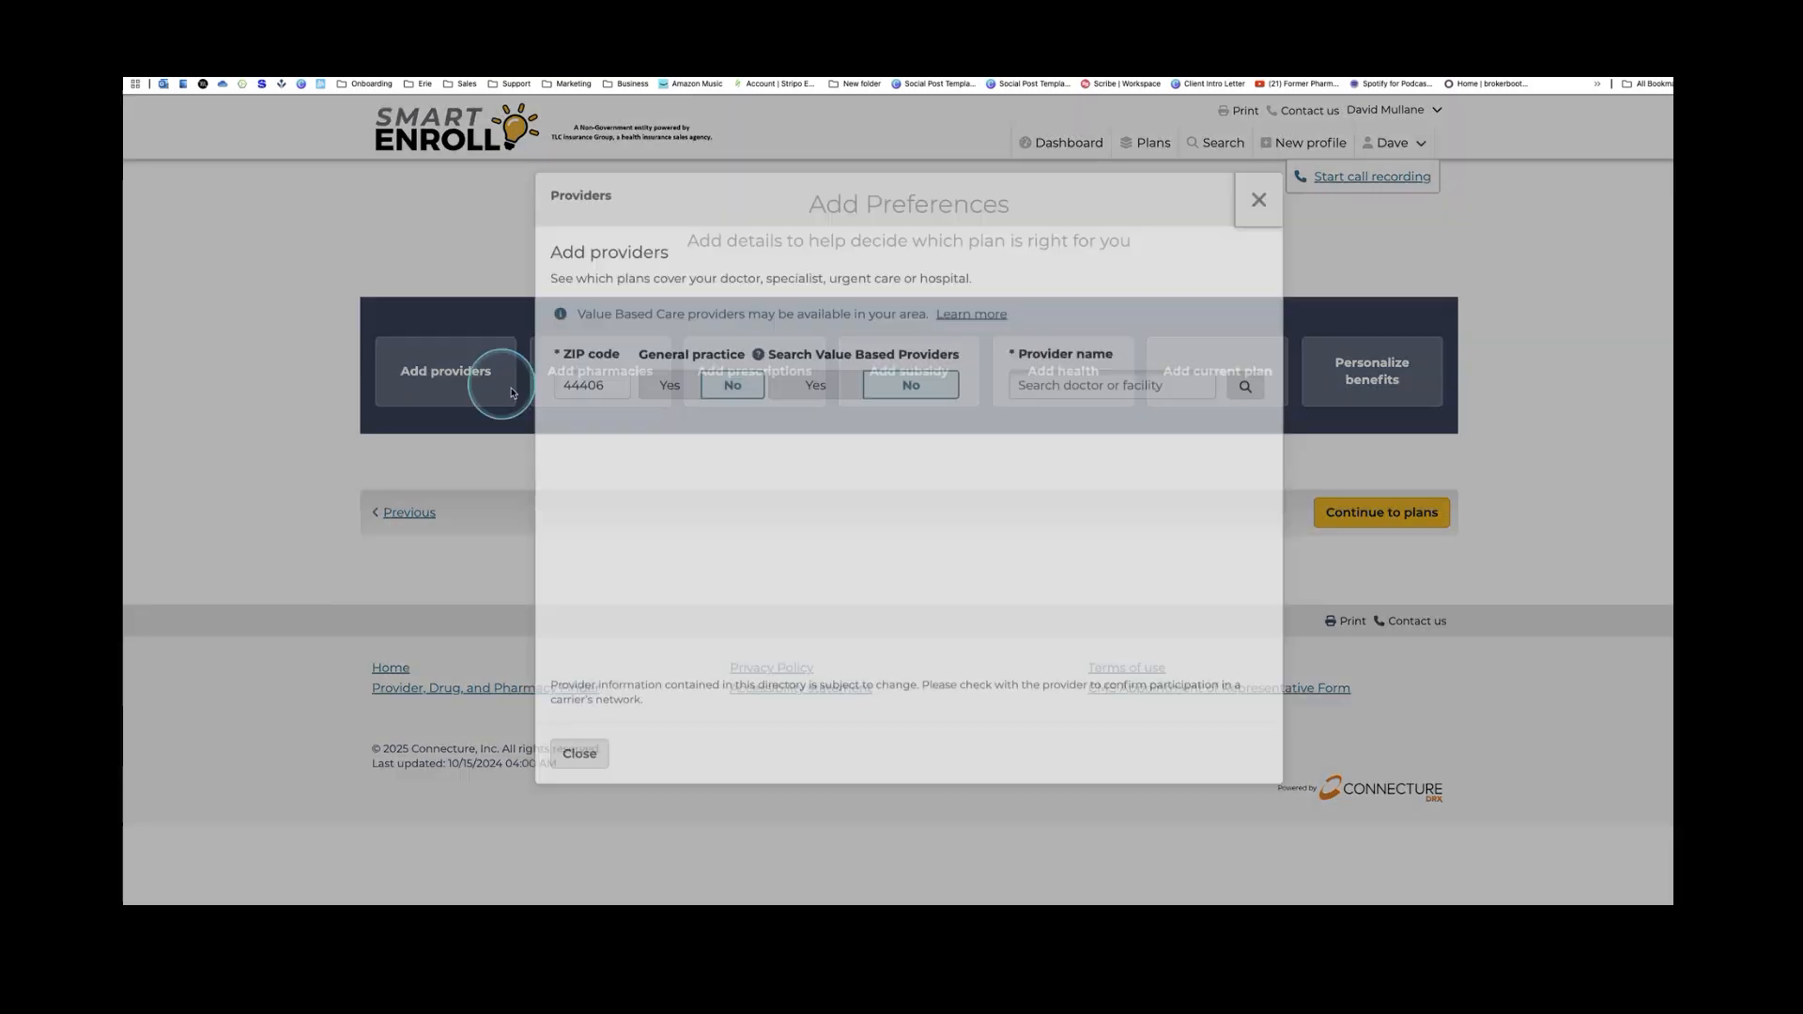
click(1063, 404)
text(maccab)
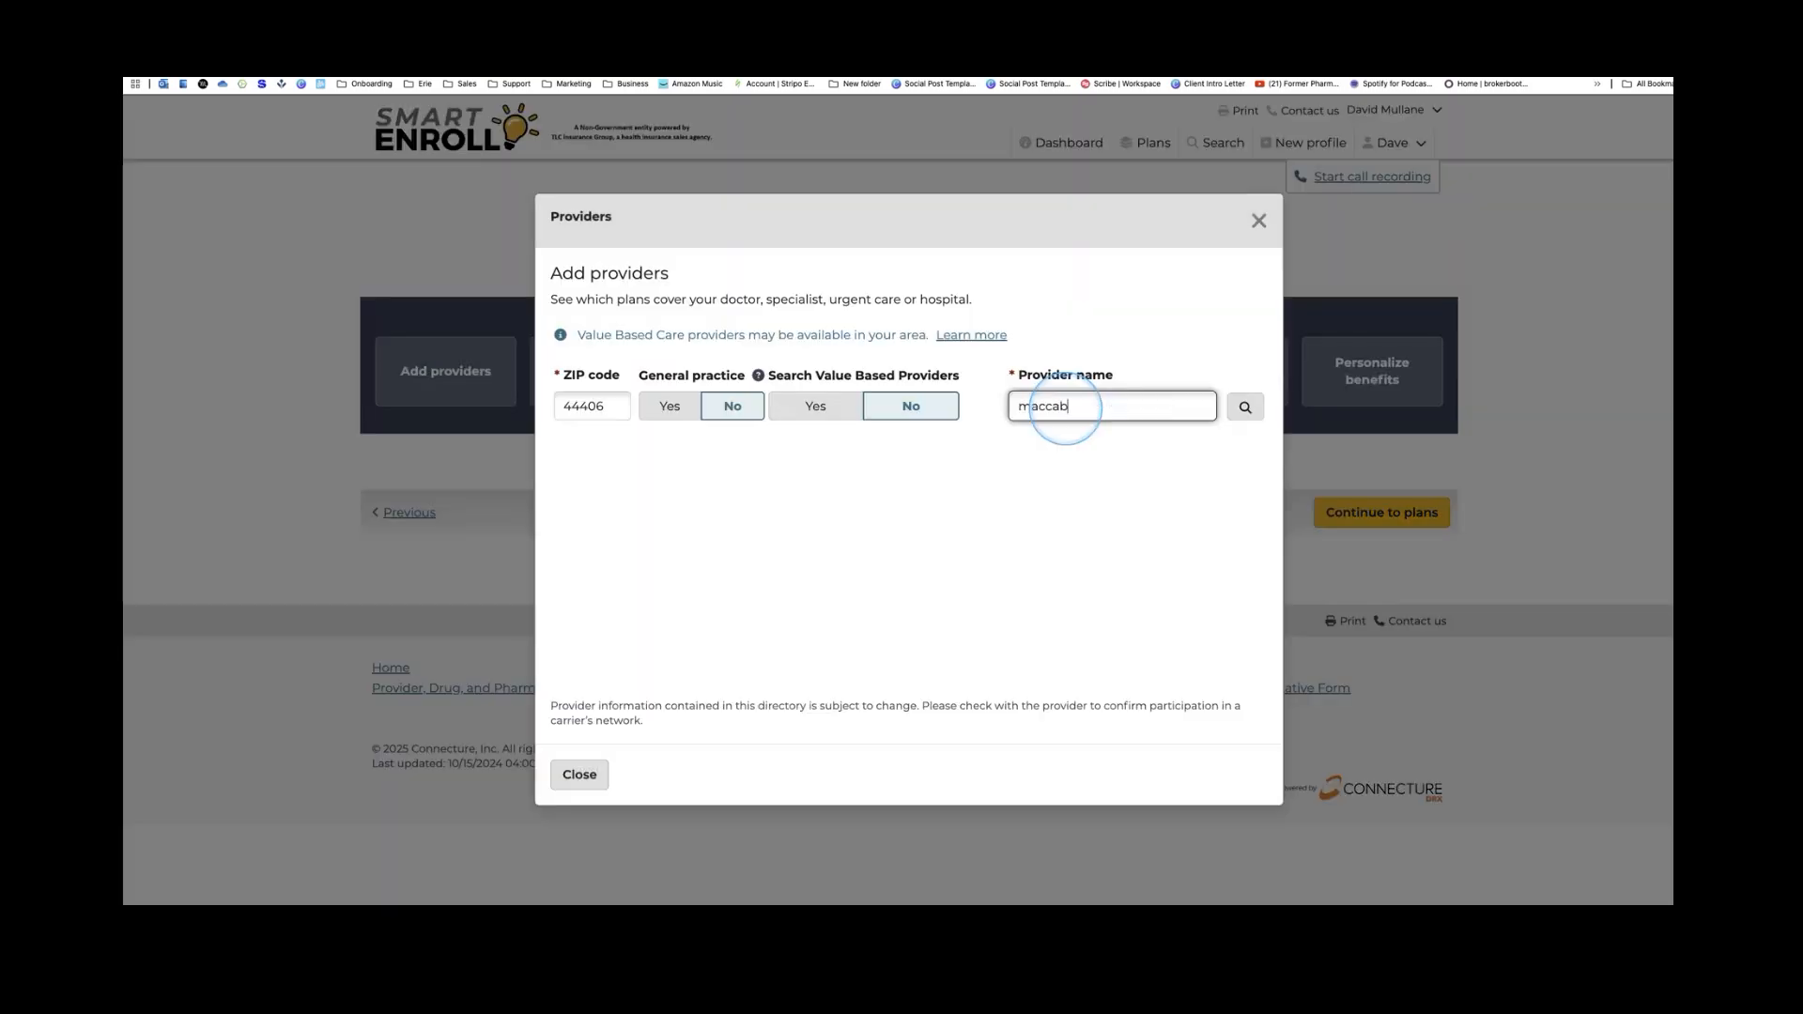
text(ee)
key(Return)
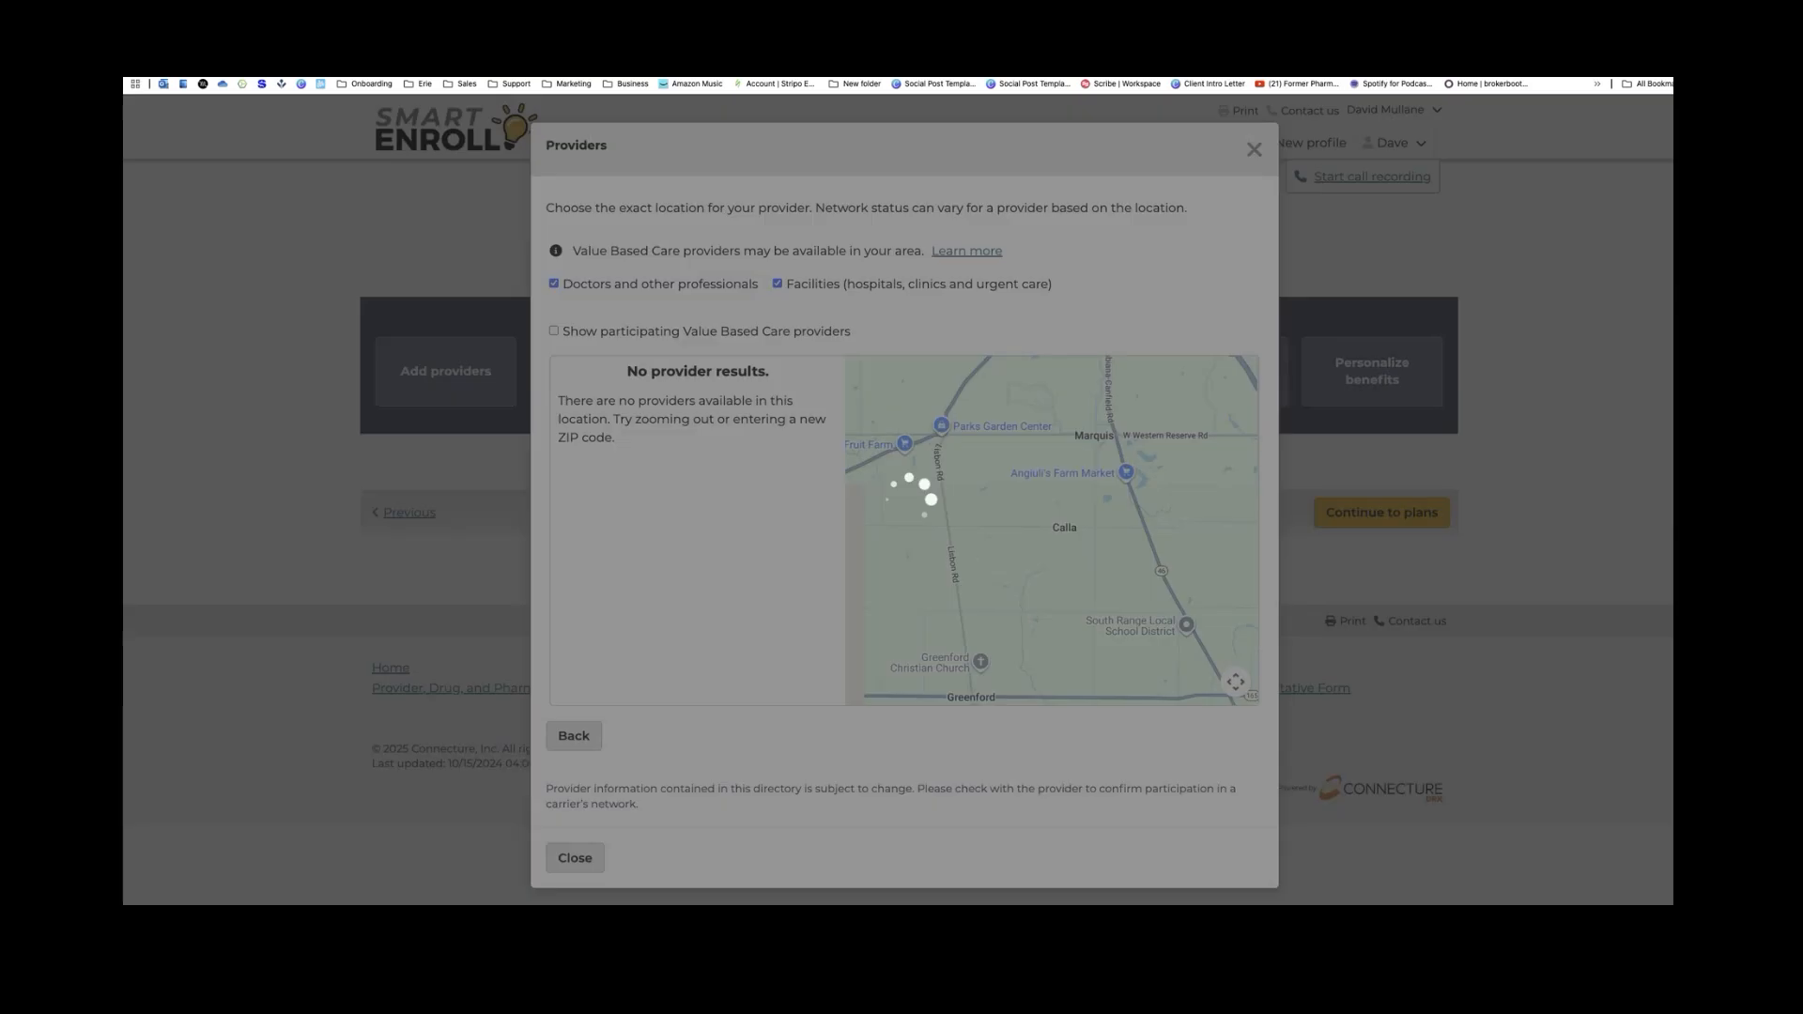
drag(1008, 396, 1027, 466)
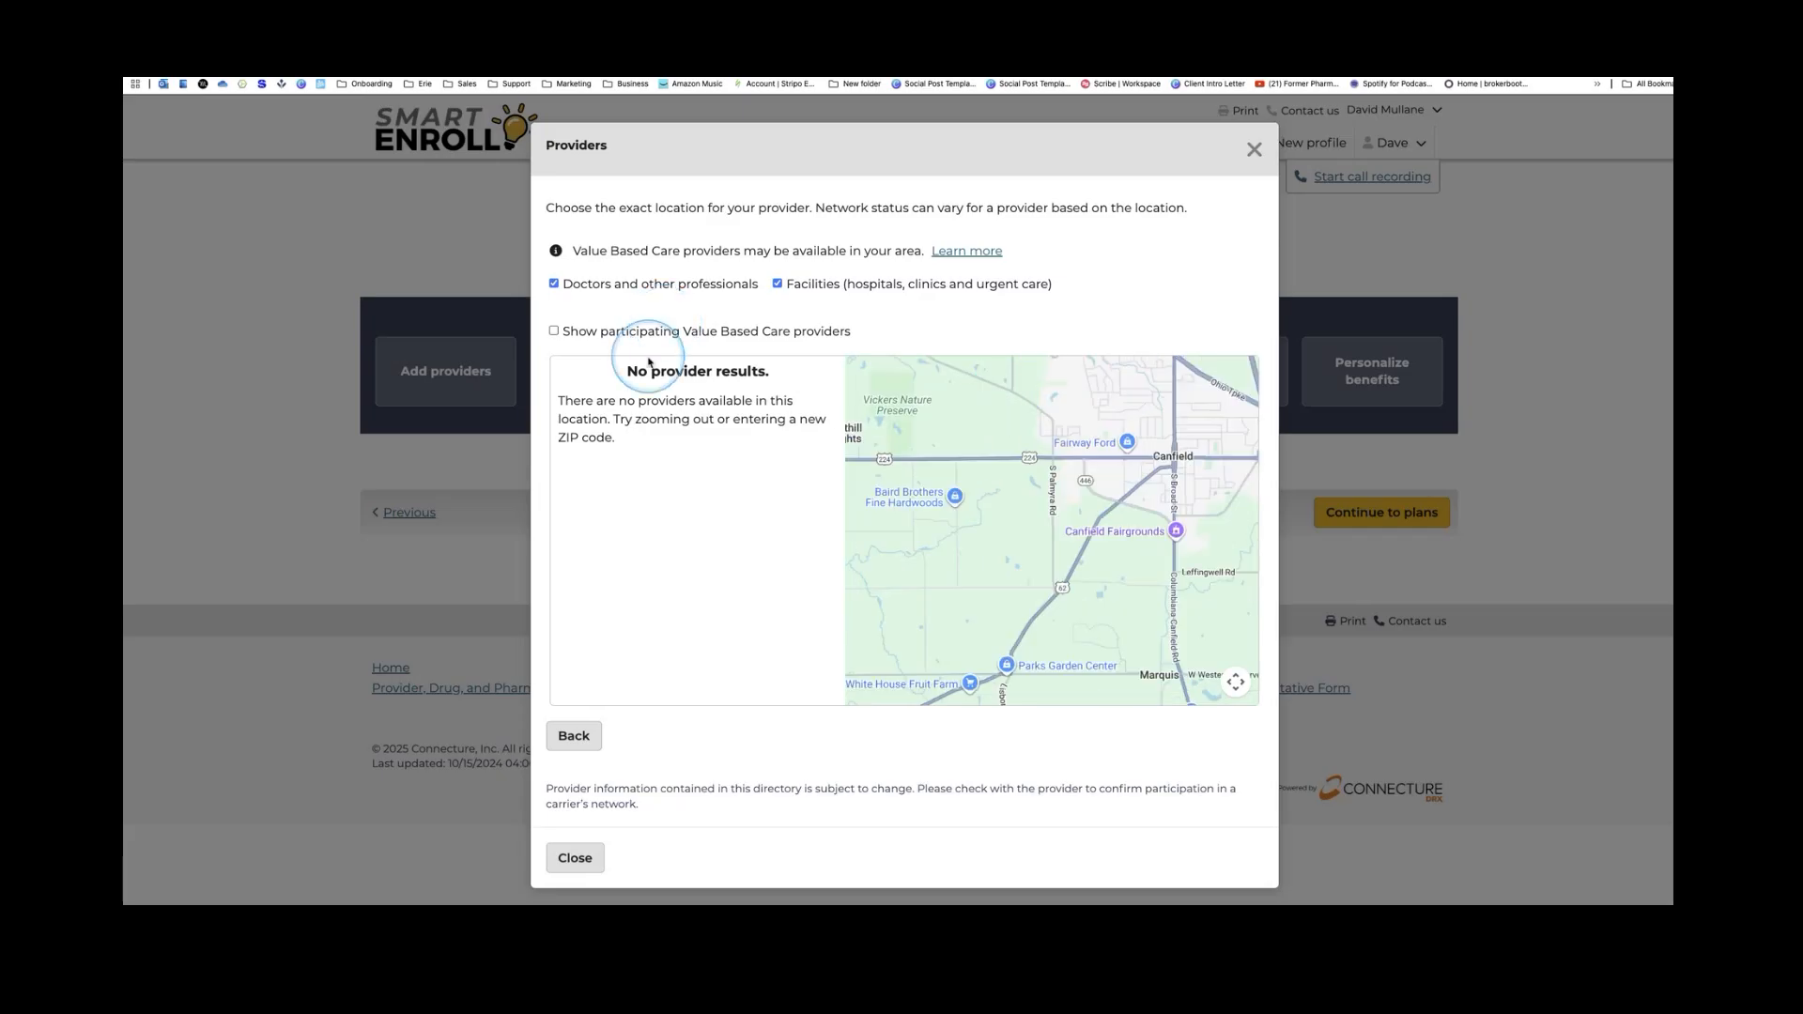
scroll(648, 363, down, 1)
click(598, 723)
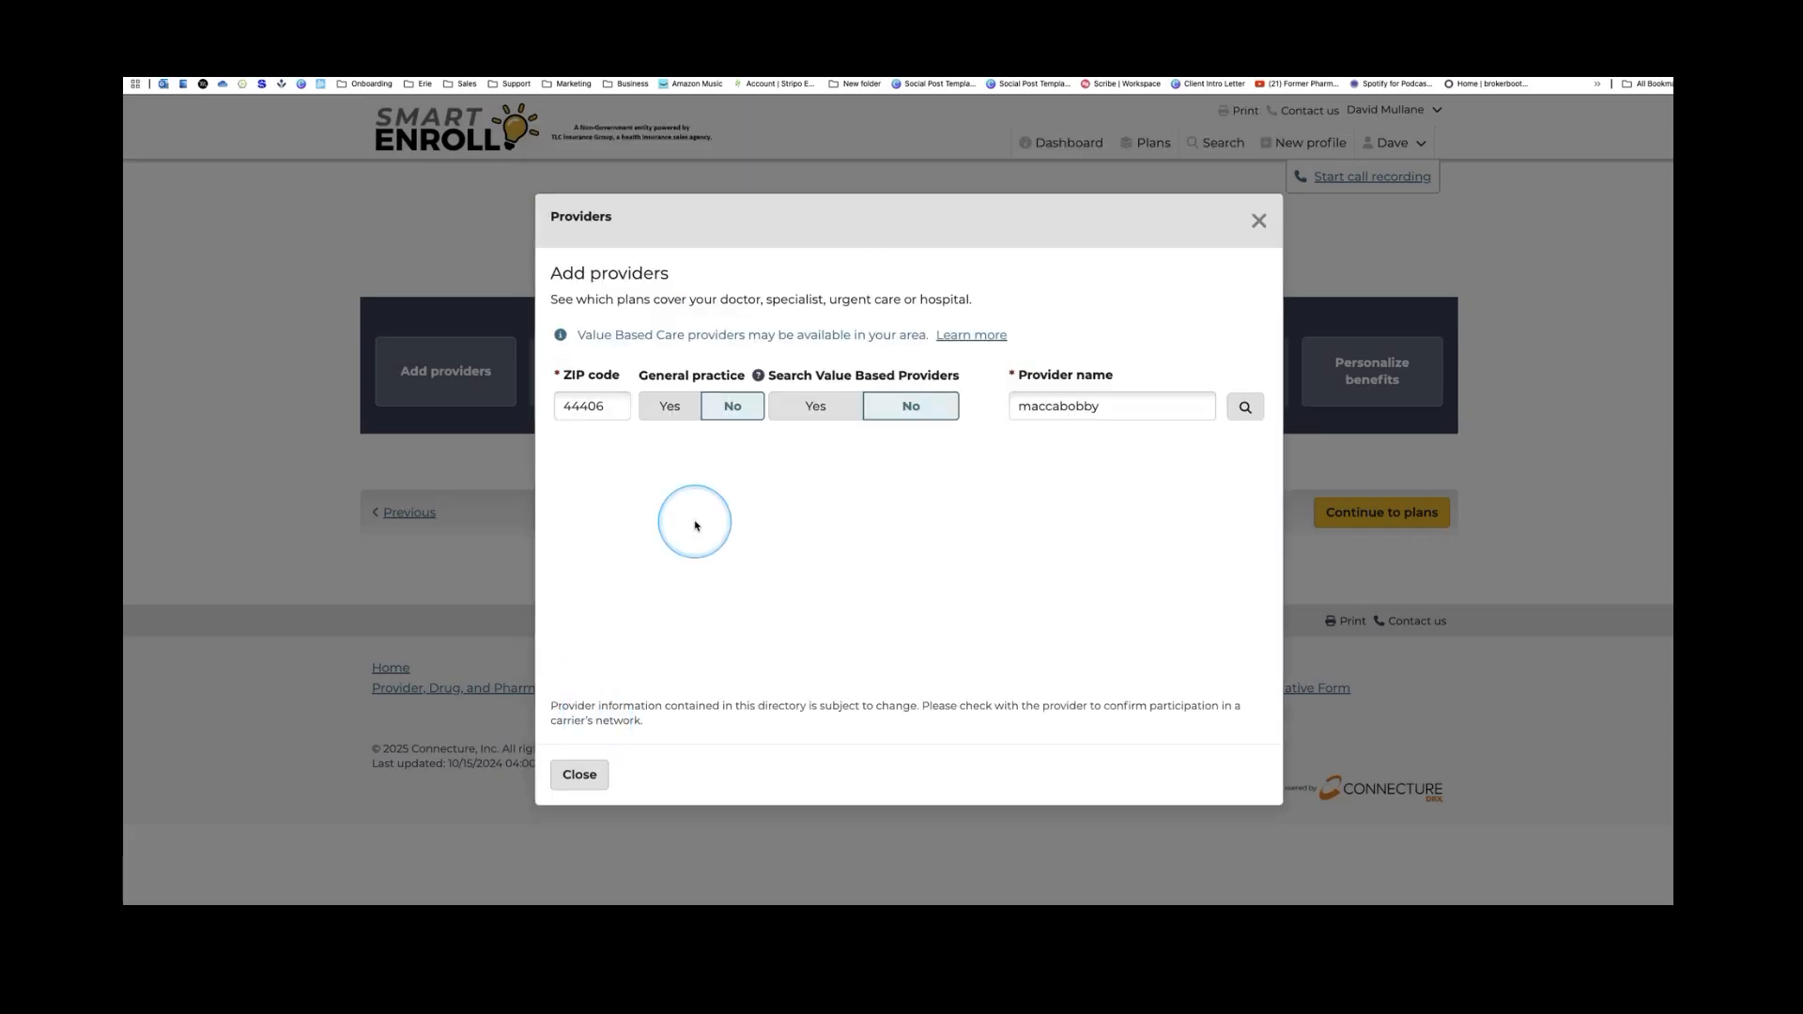
double_click(1111, 396)
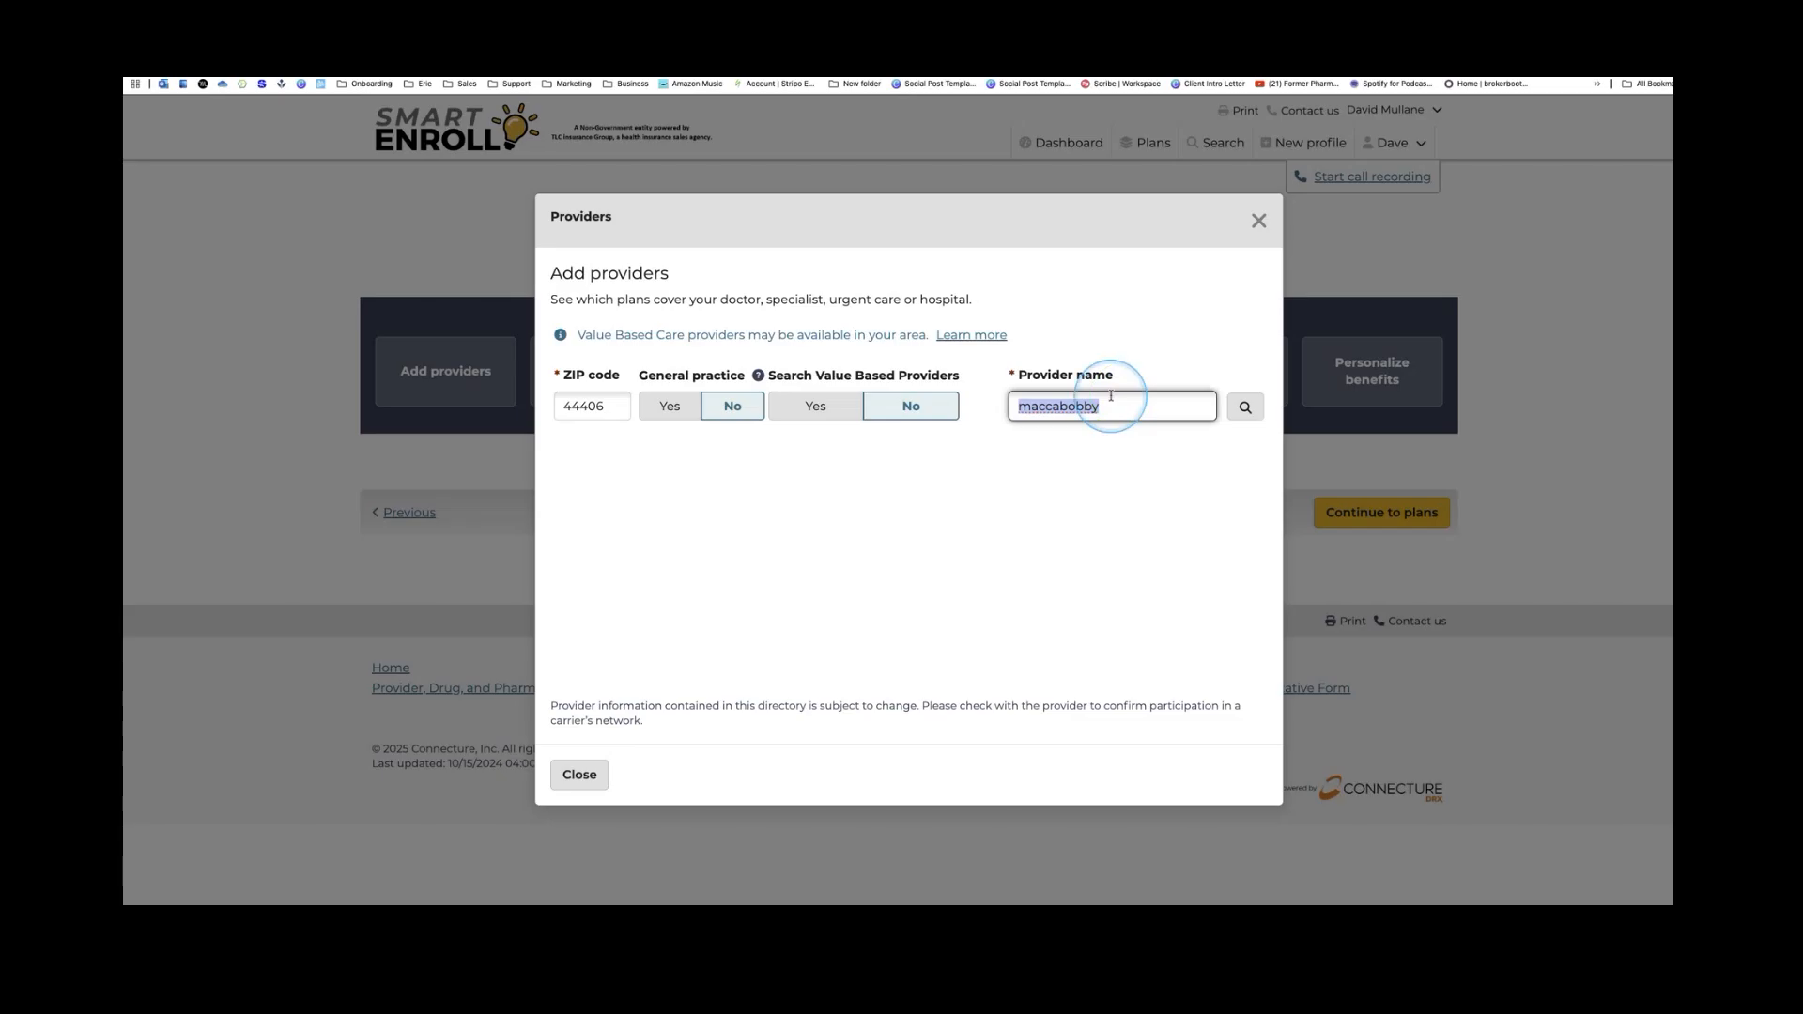
key(BackSpace)
click(1243, 405)
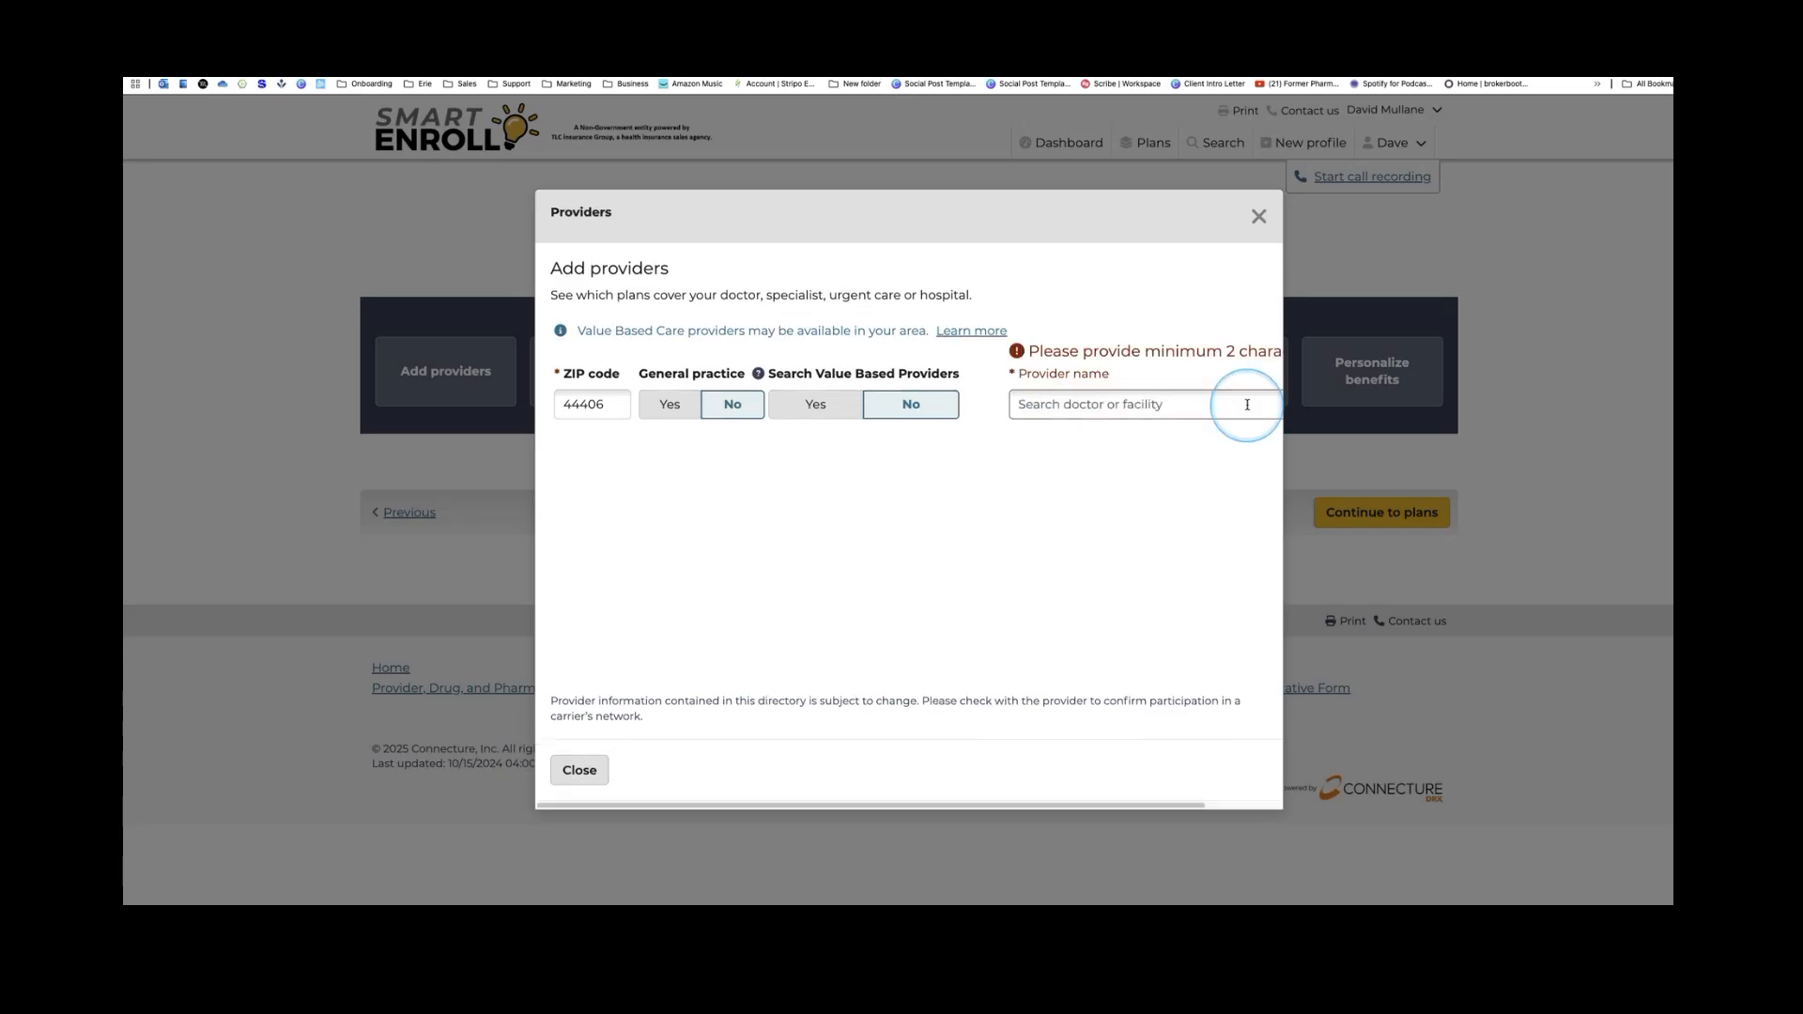
Search providers by a shorter name fragment and browse the Canfield results
click(1153, 406)
text(mac)
key(Return)
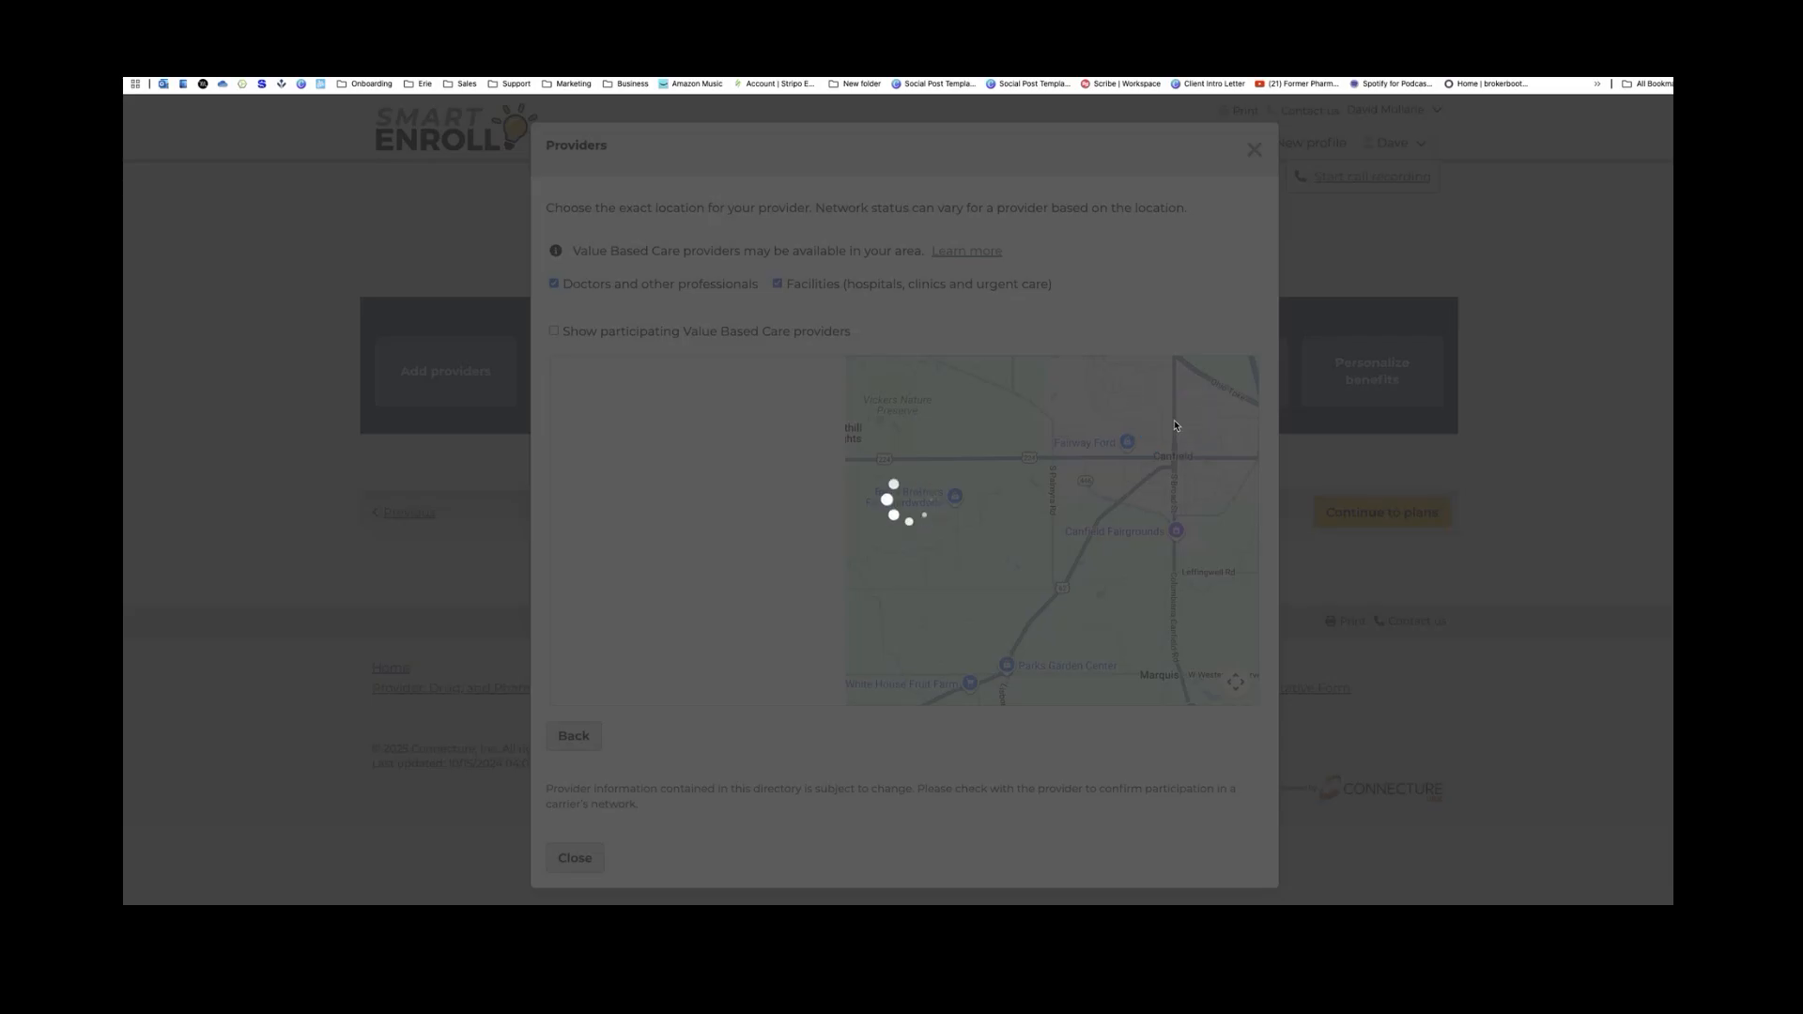
scroll(766, 537, down, 3)
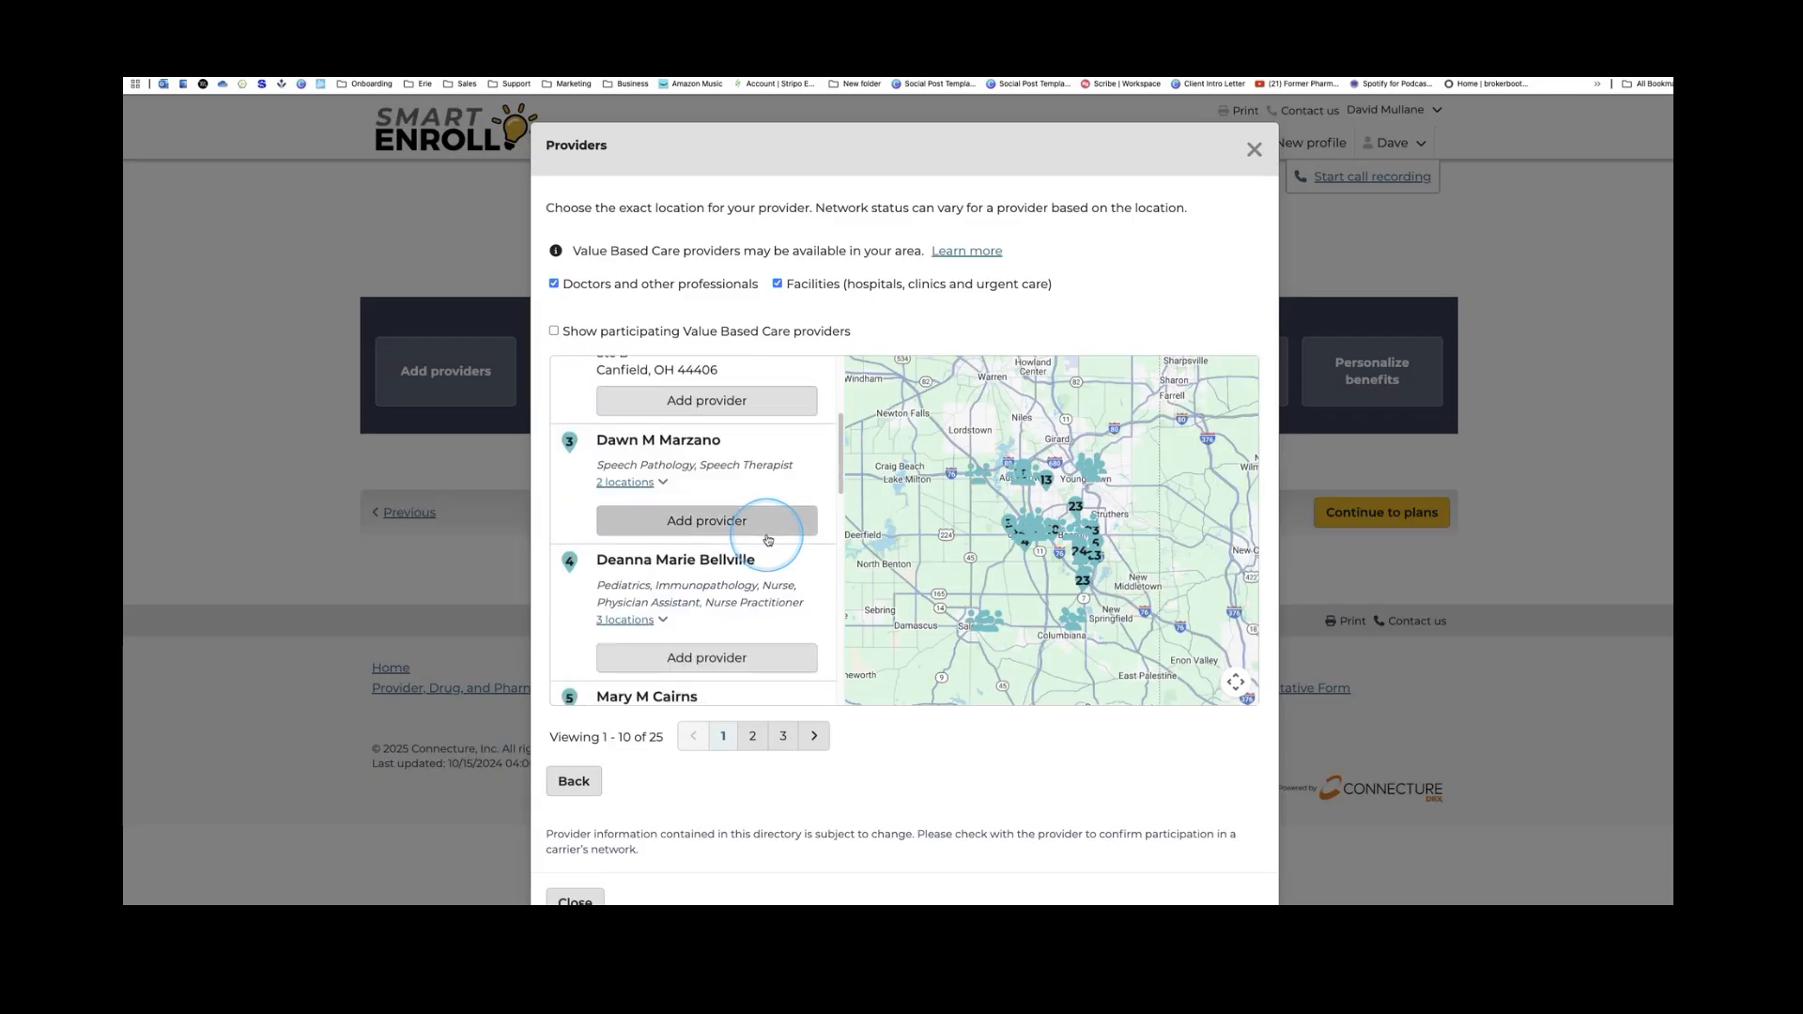
scroll(766, 537, down, 2)
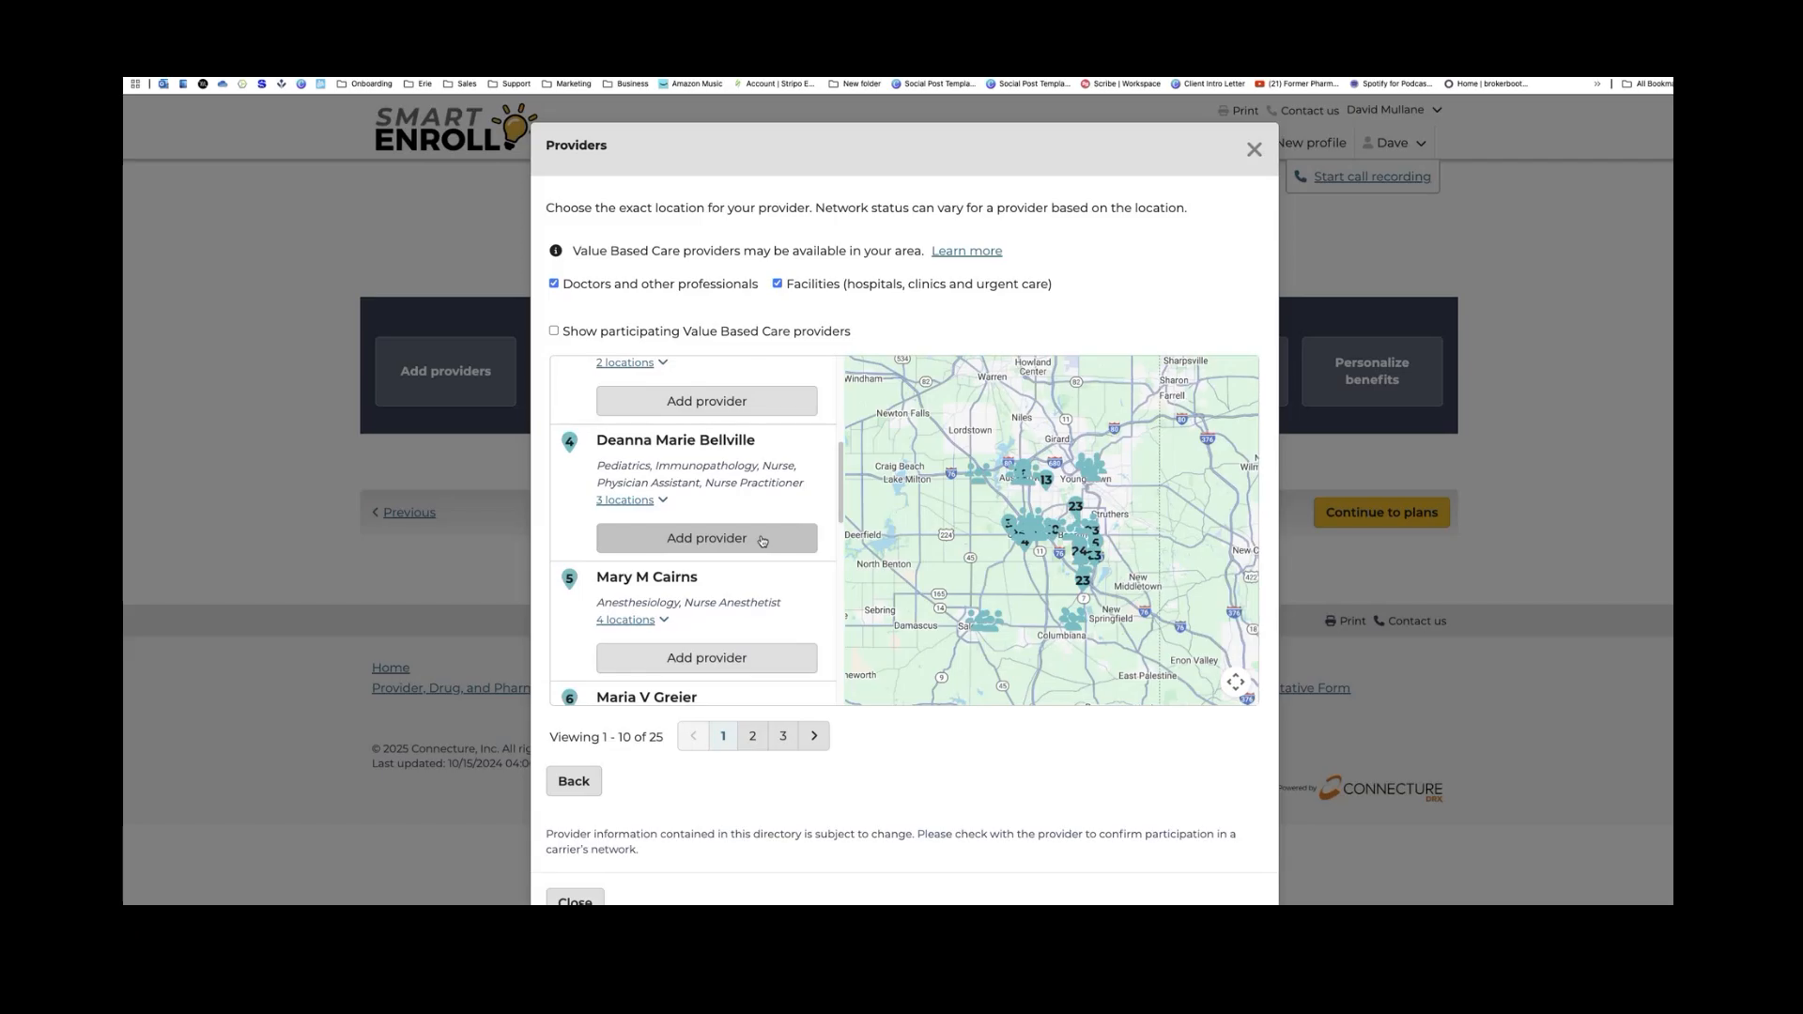
click(763, 542)
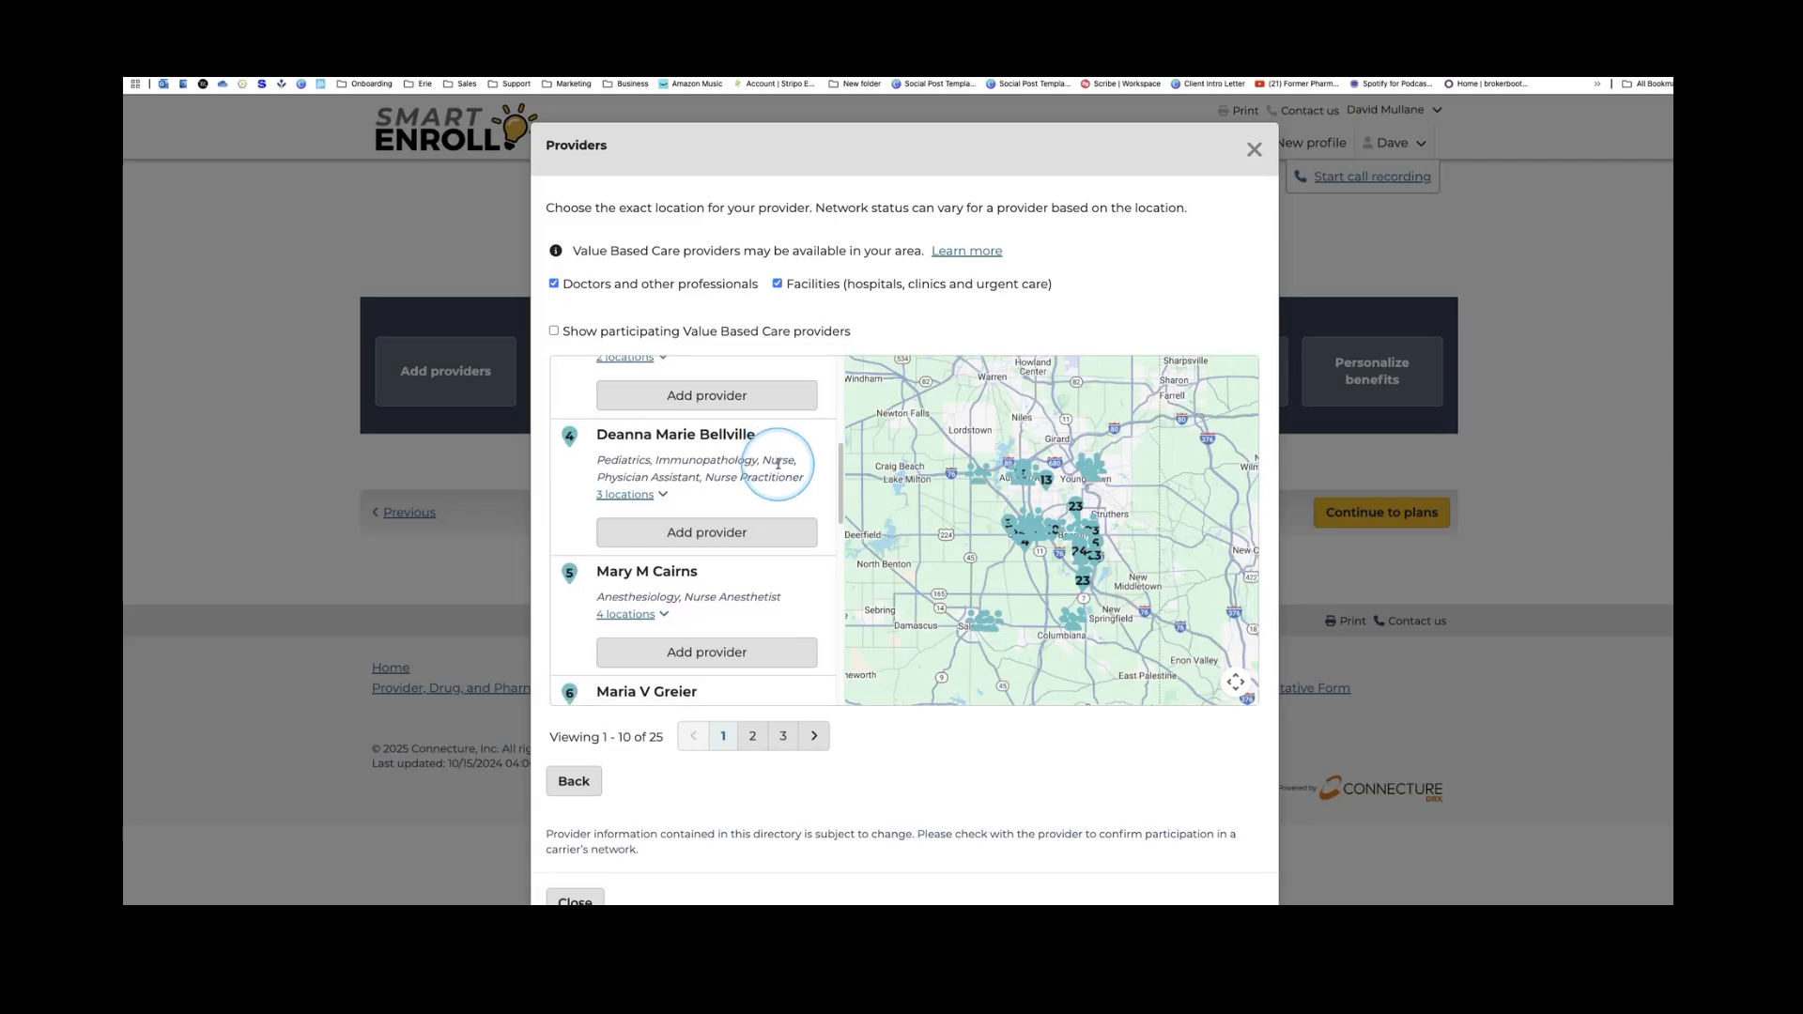
scroll(779, 470, down, 3)
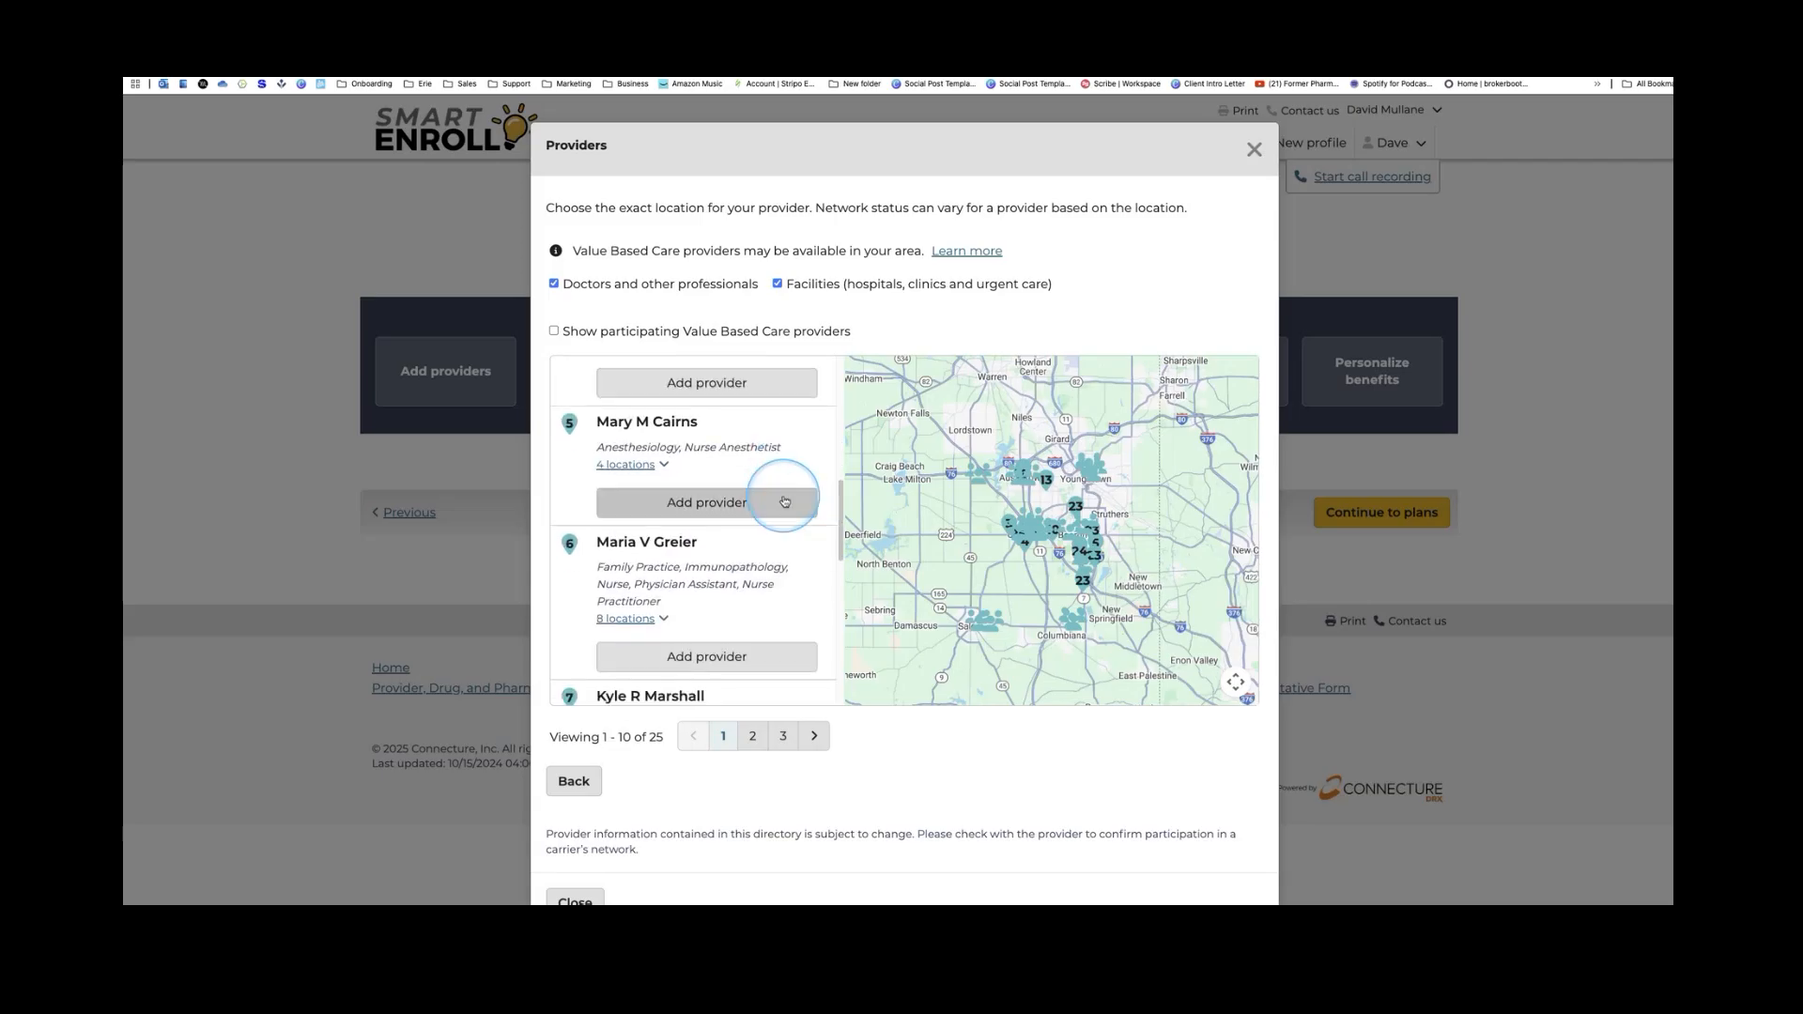
scroll(785, 500, down, 3)
scroll(785, 501, down, 3)
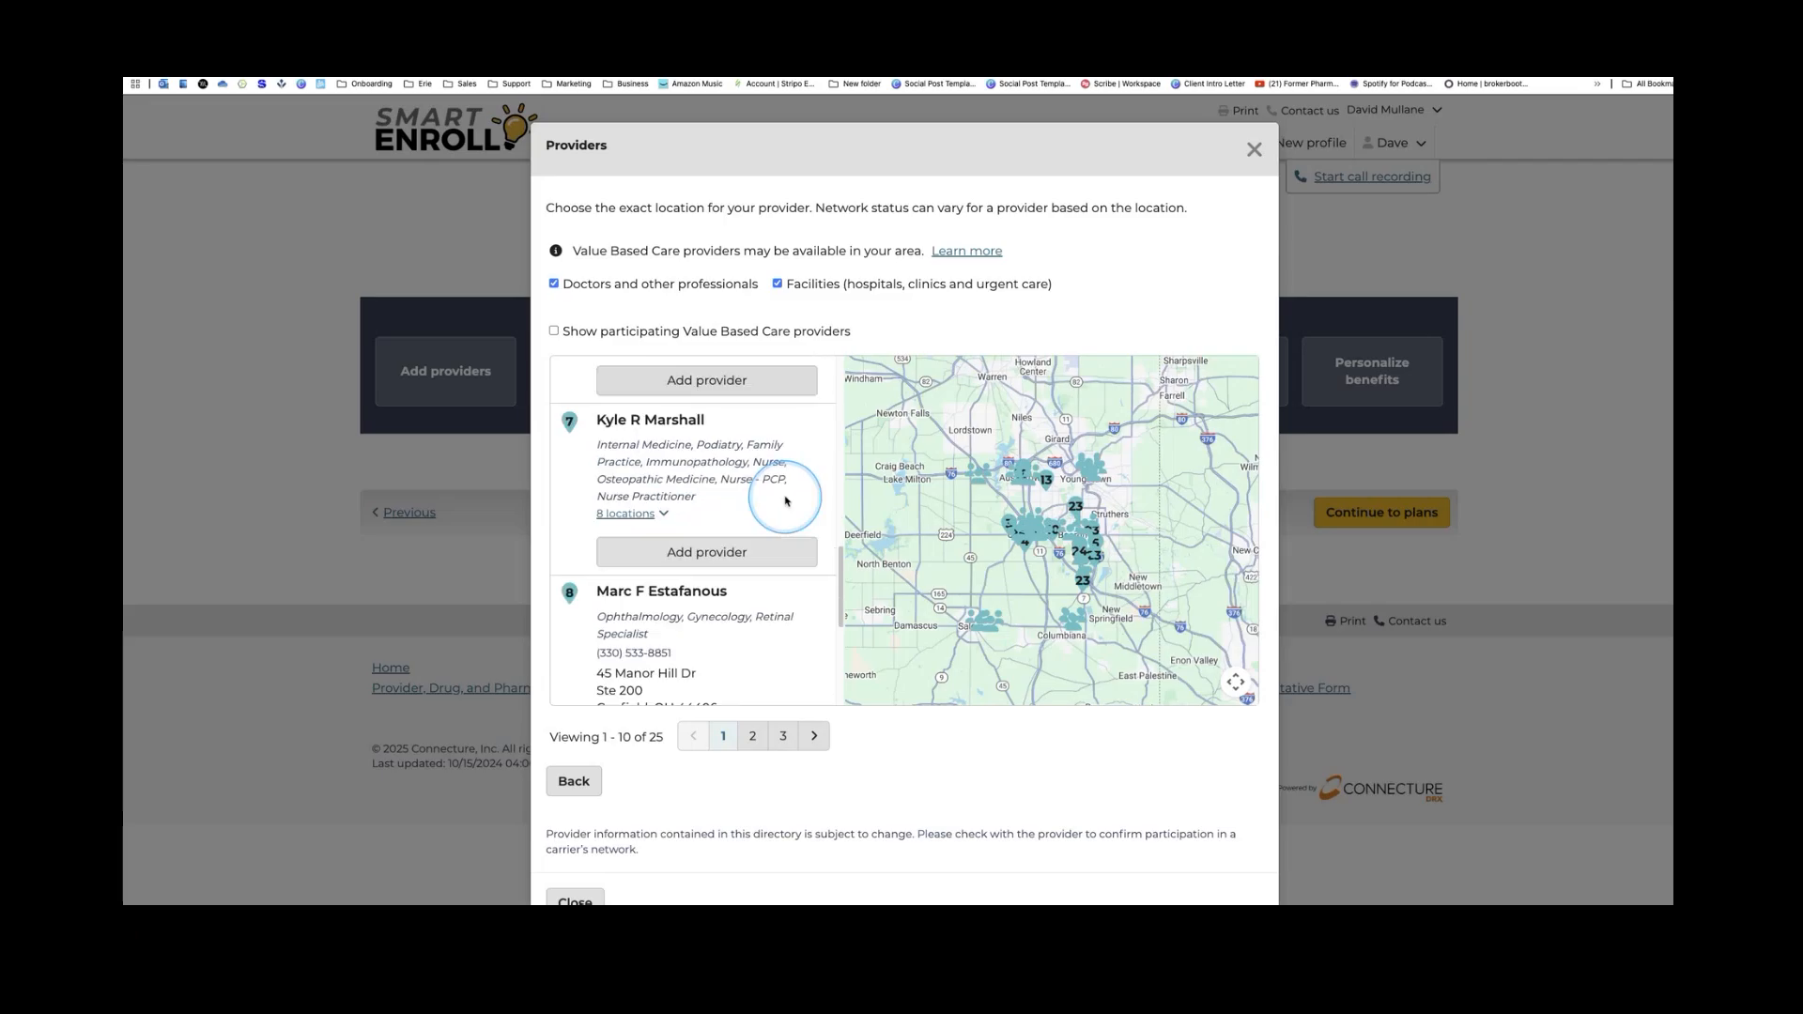
scroll(788, 501, up, 6)
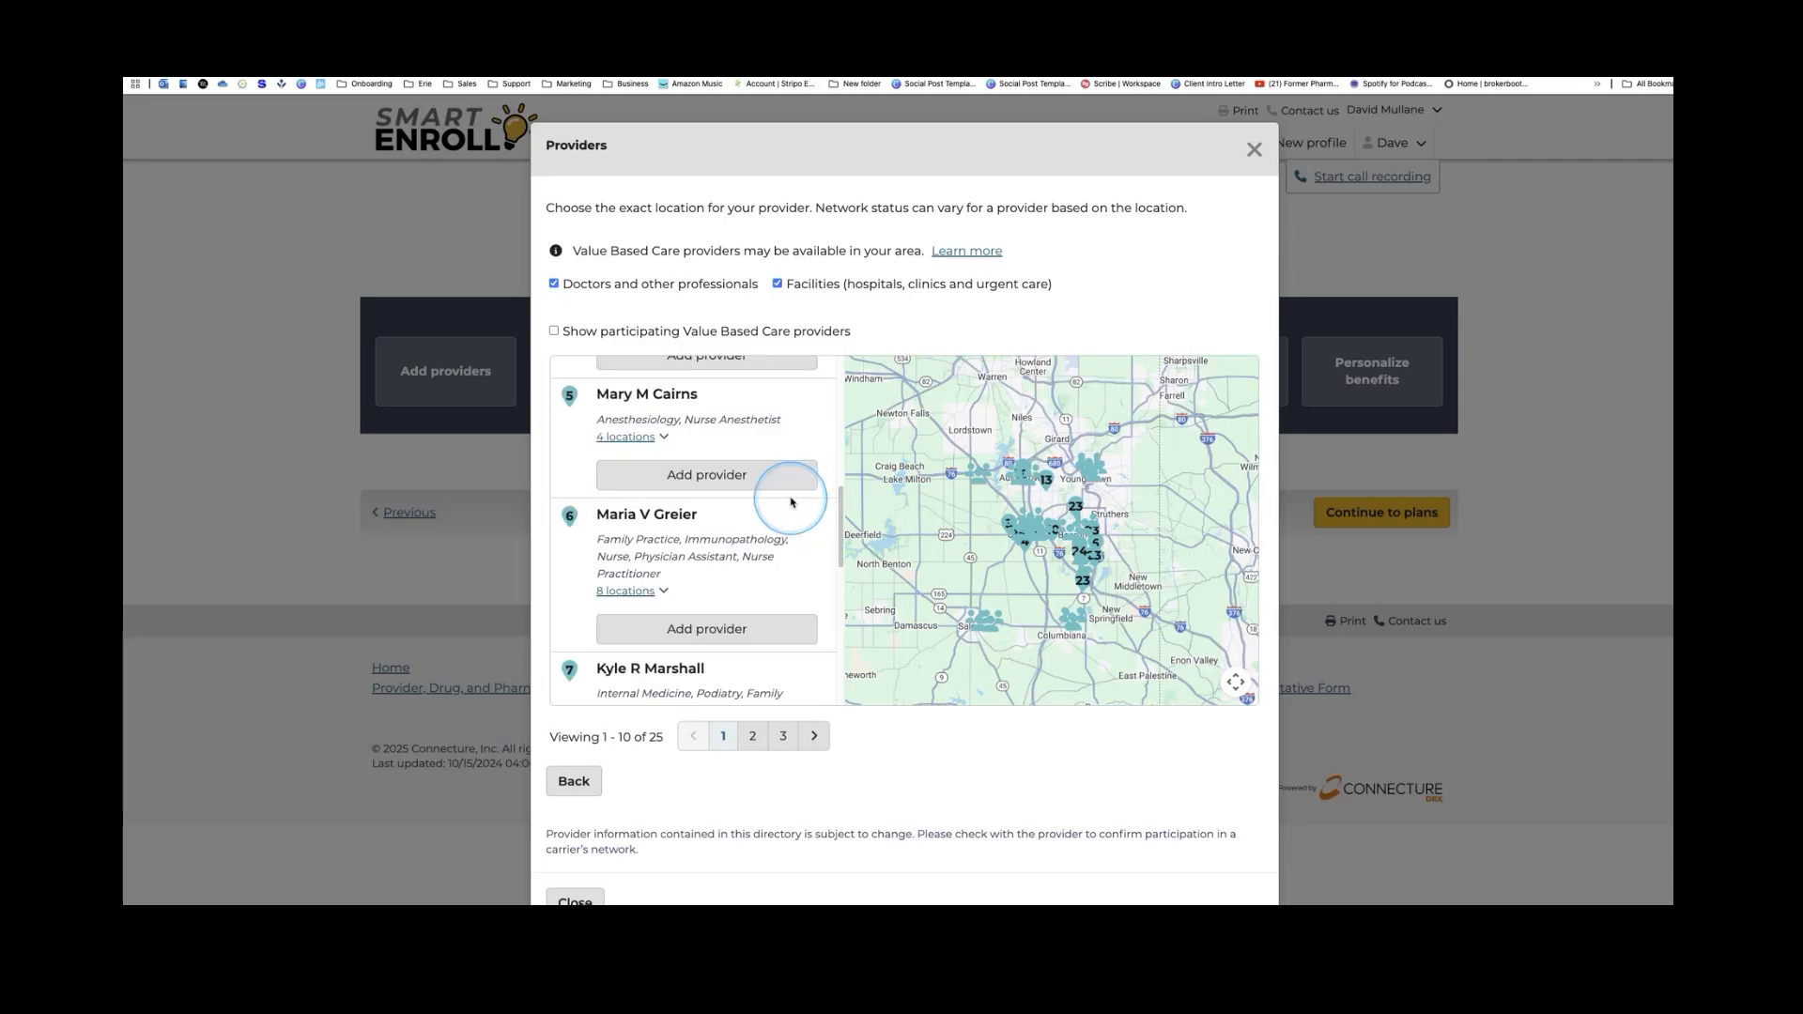
scroll(792, 503, up, 3)
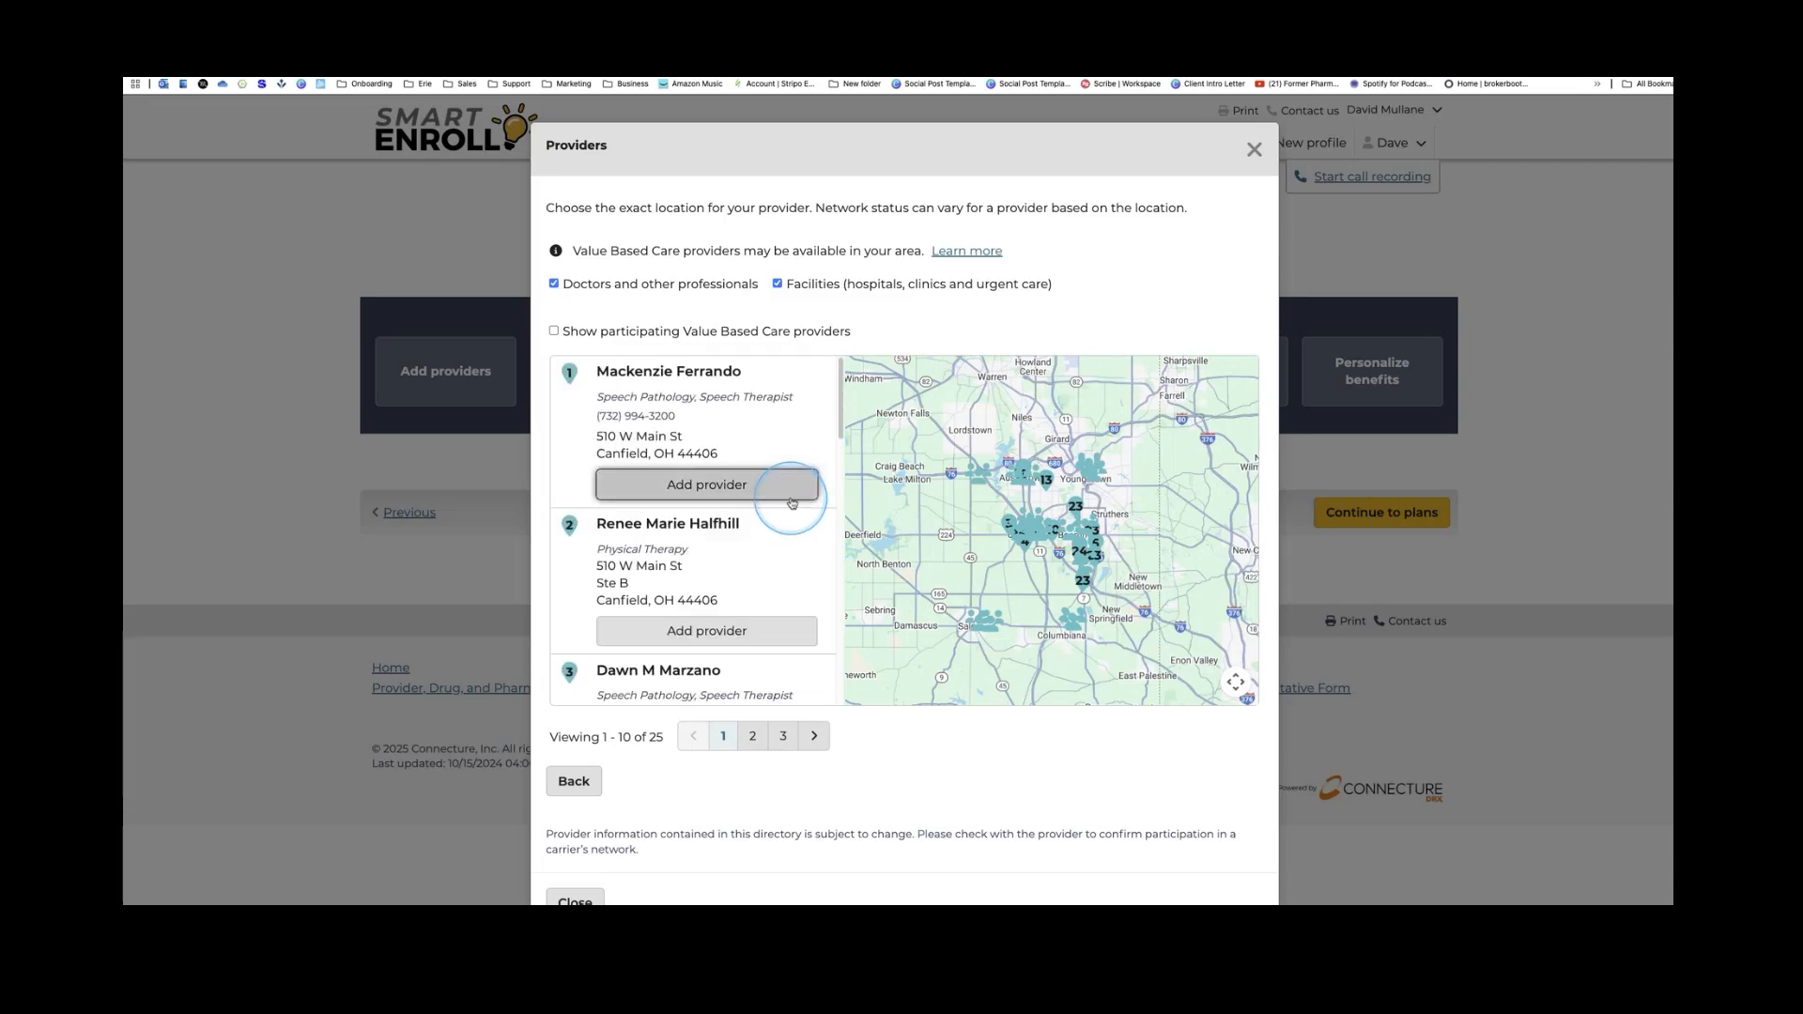
scroll(792, 503, down, 1)
Add the physical therapist as a provider who is not the primary care physician
click(705, 534)
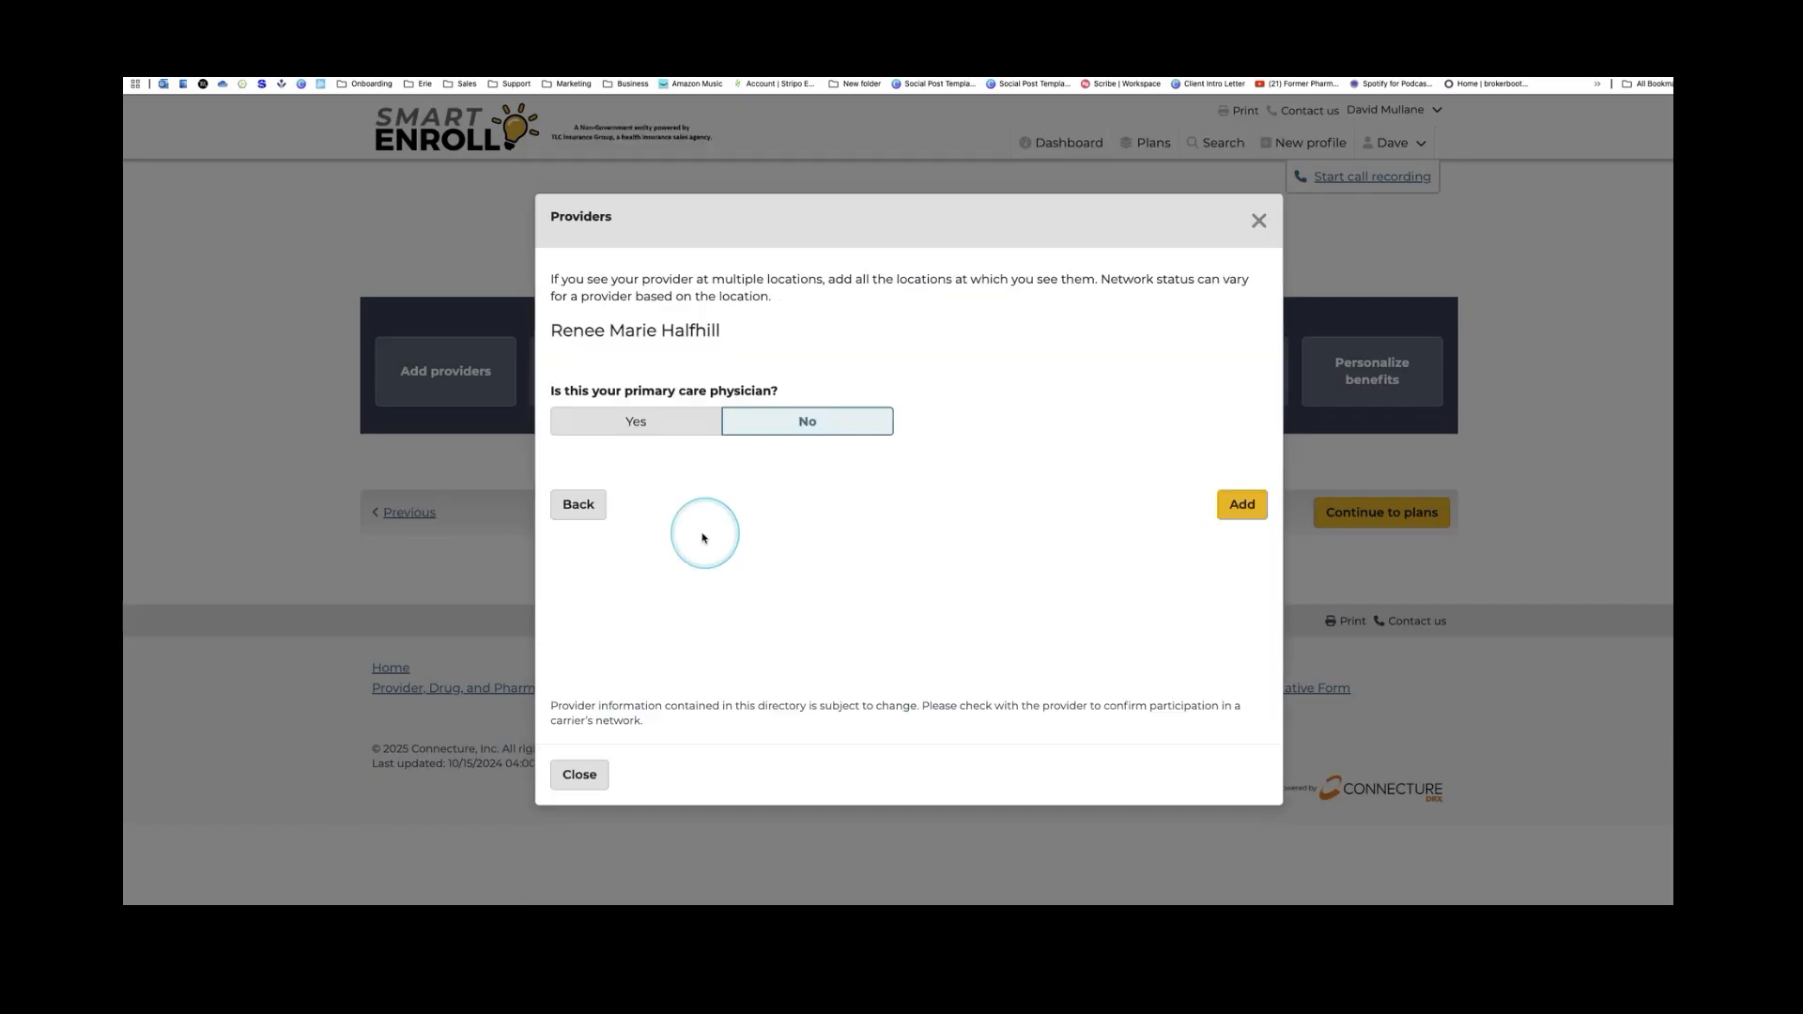
click(778, 438)
click(1231, 505)
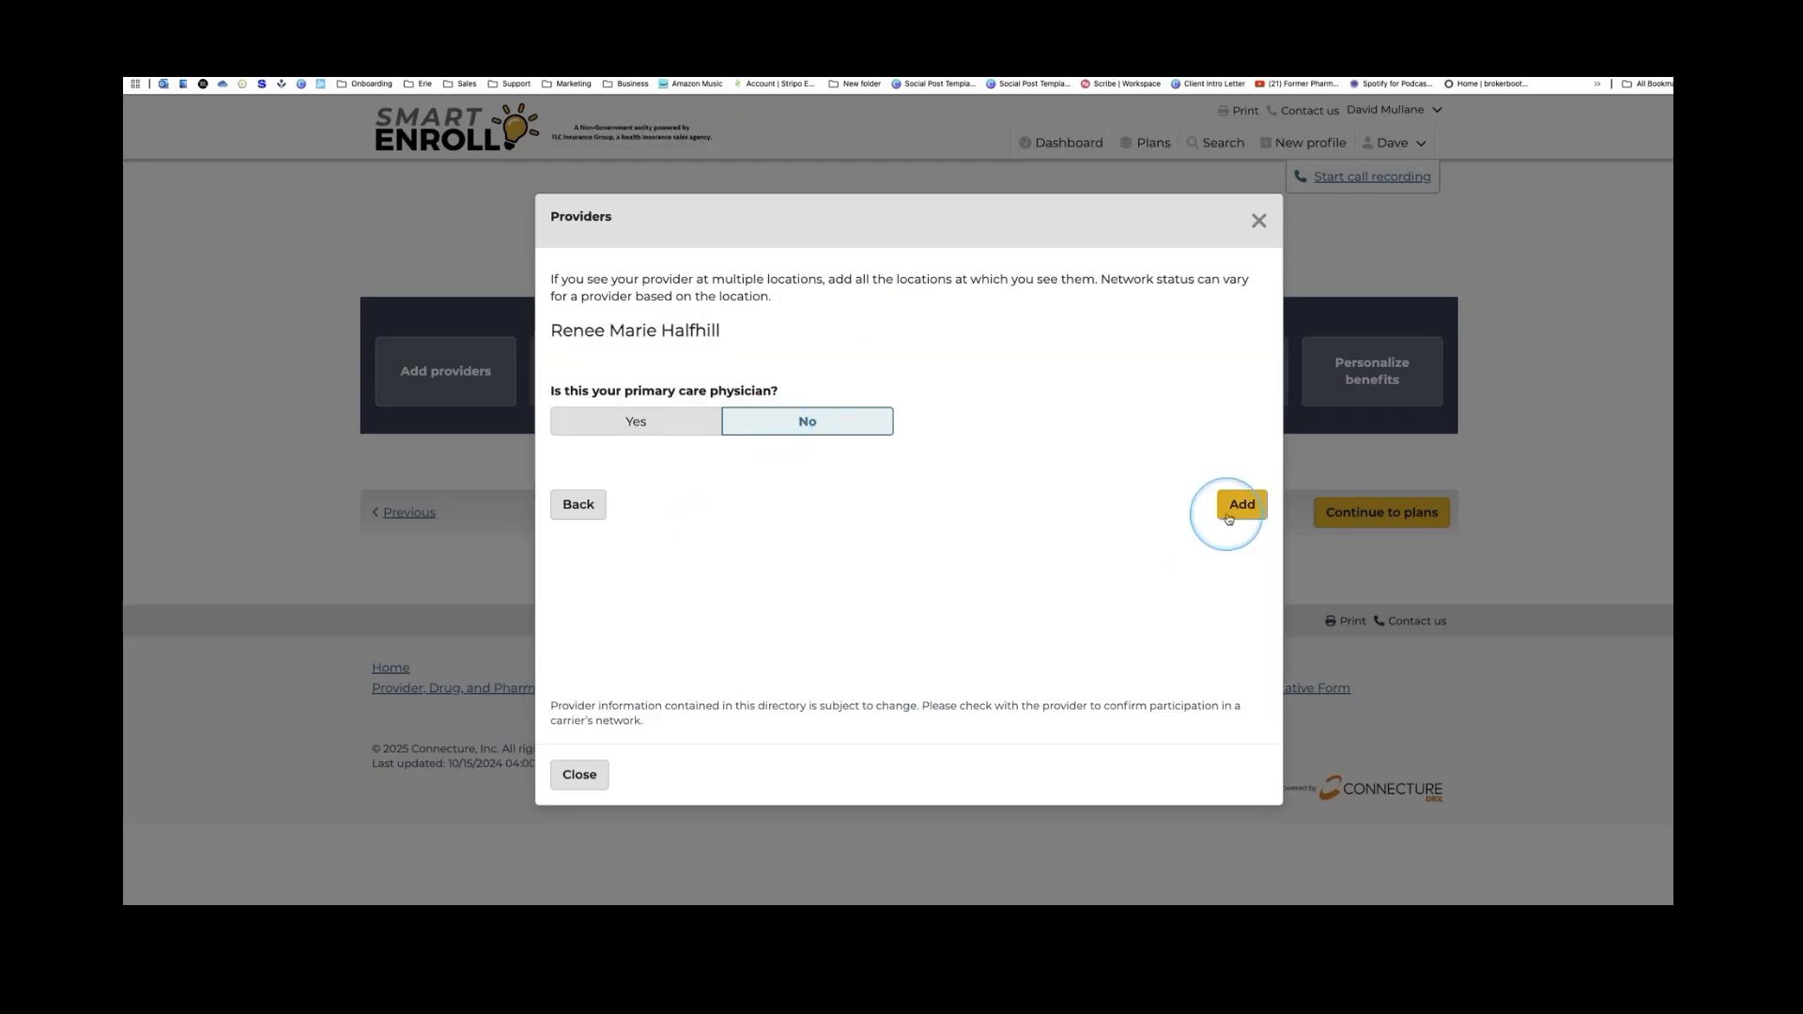
click(1156, 391)
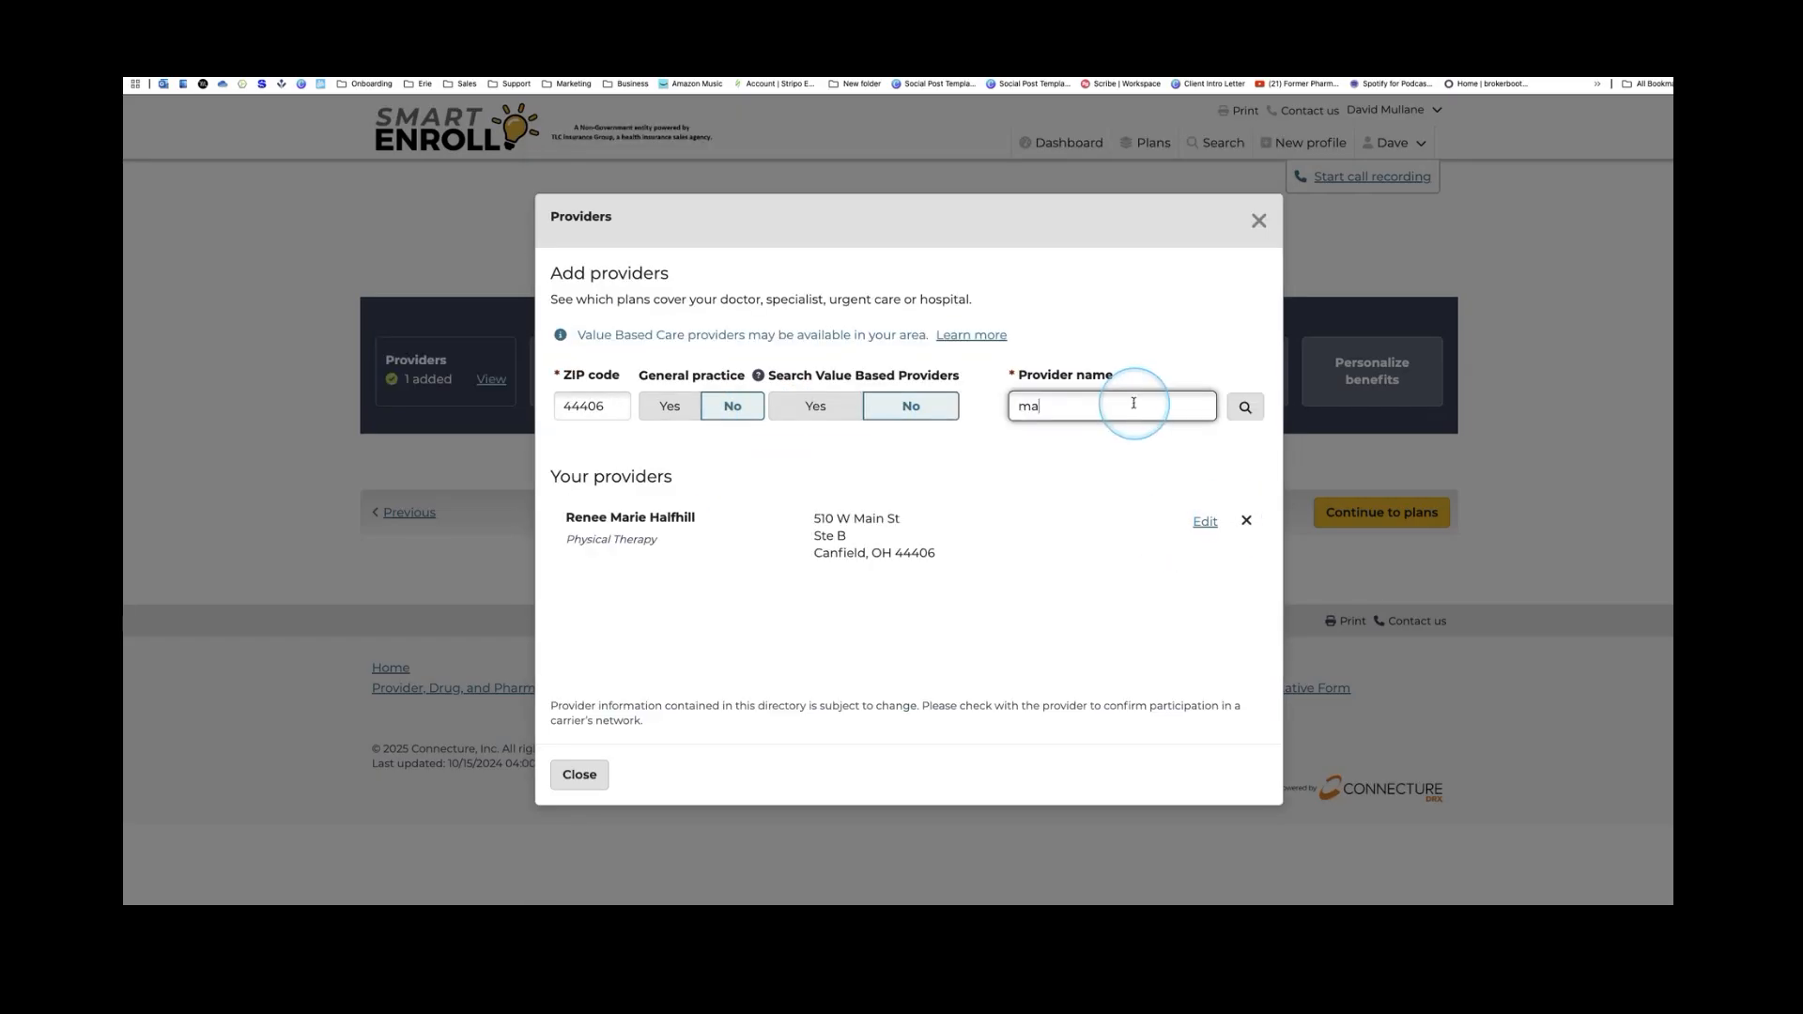
Search a new provider name and add the optometrist at her first office location
key(super+a)
text(amanda)
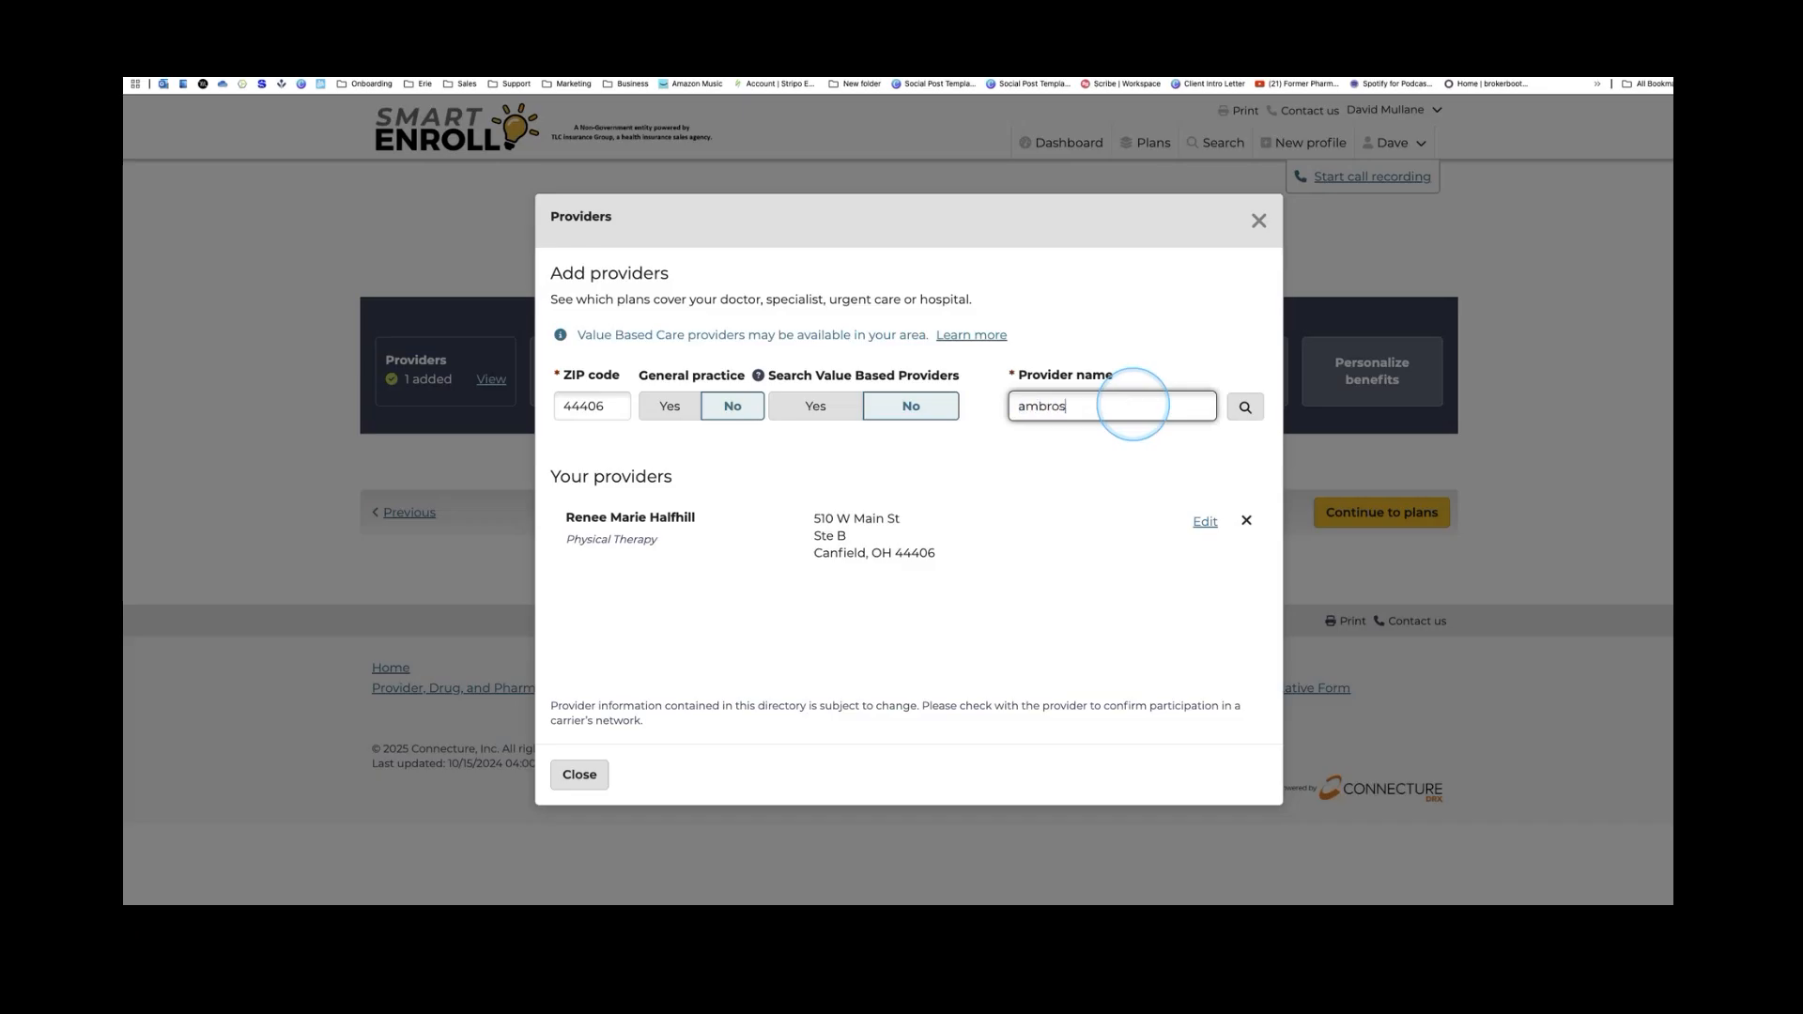
key(Return)
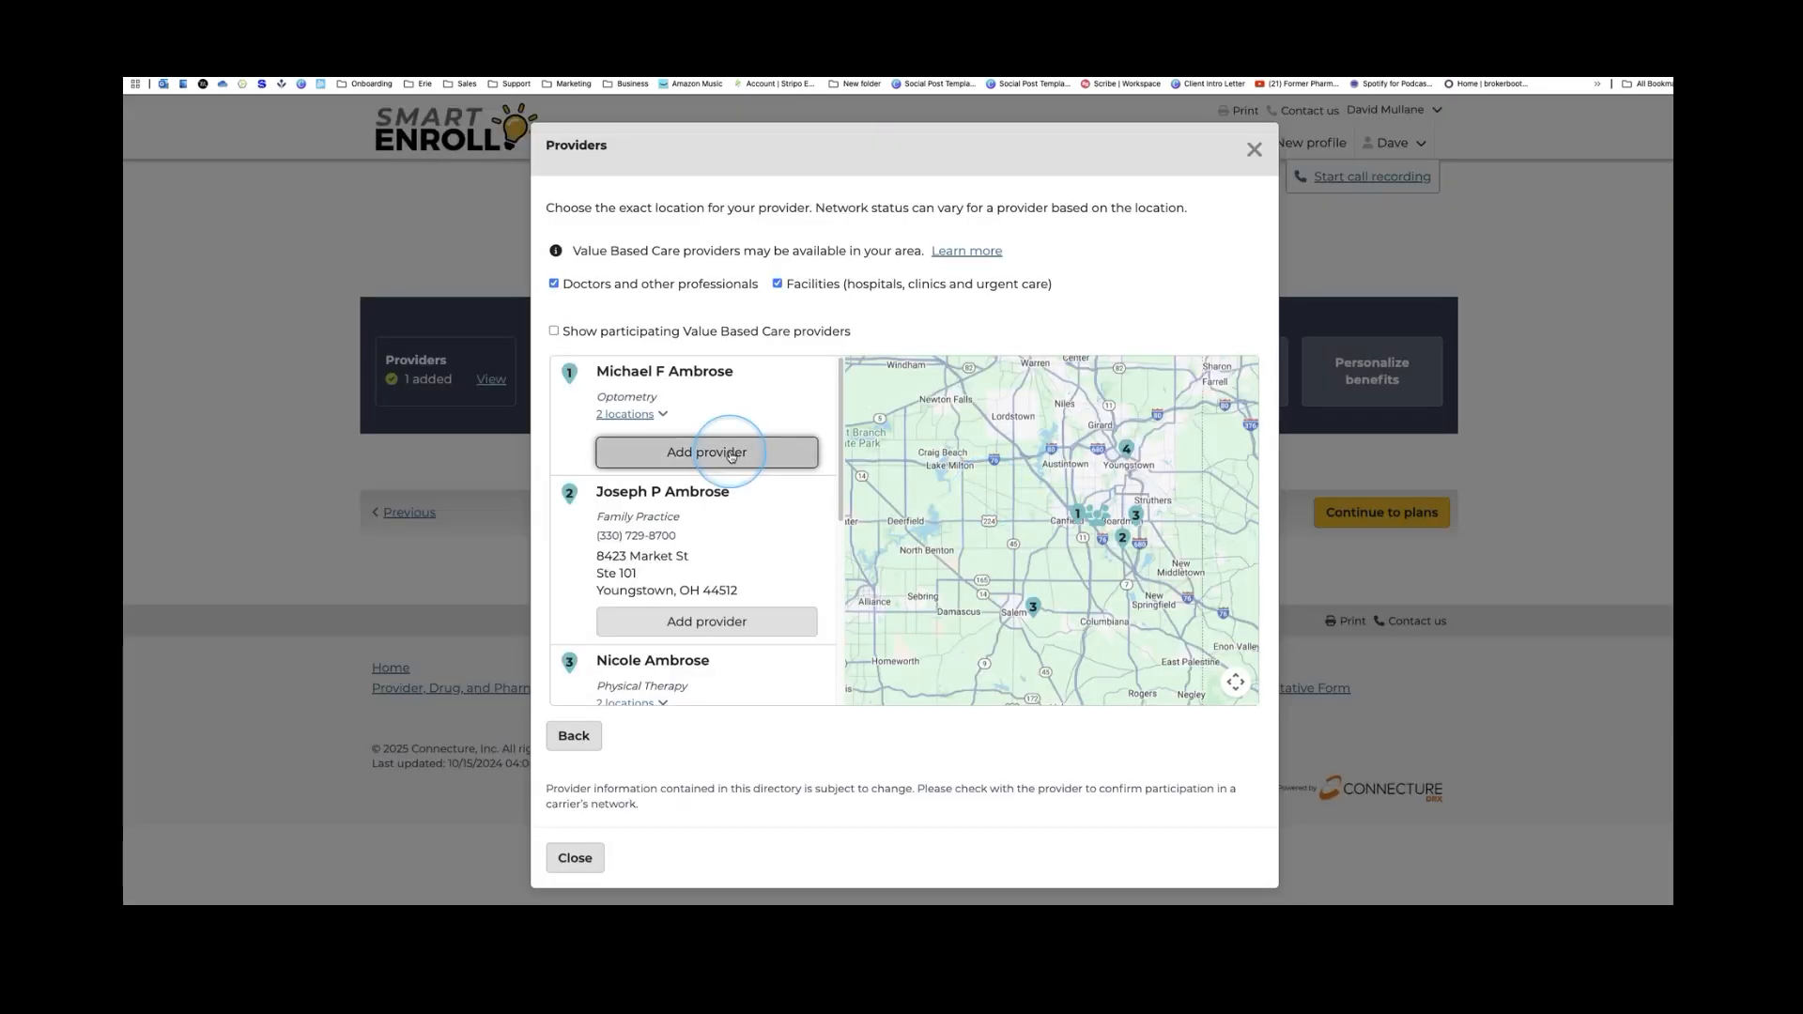
click(731, 456)
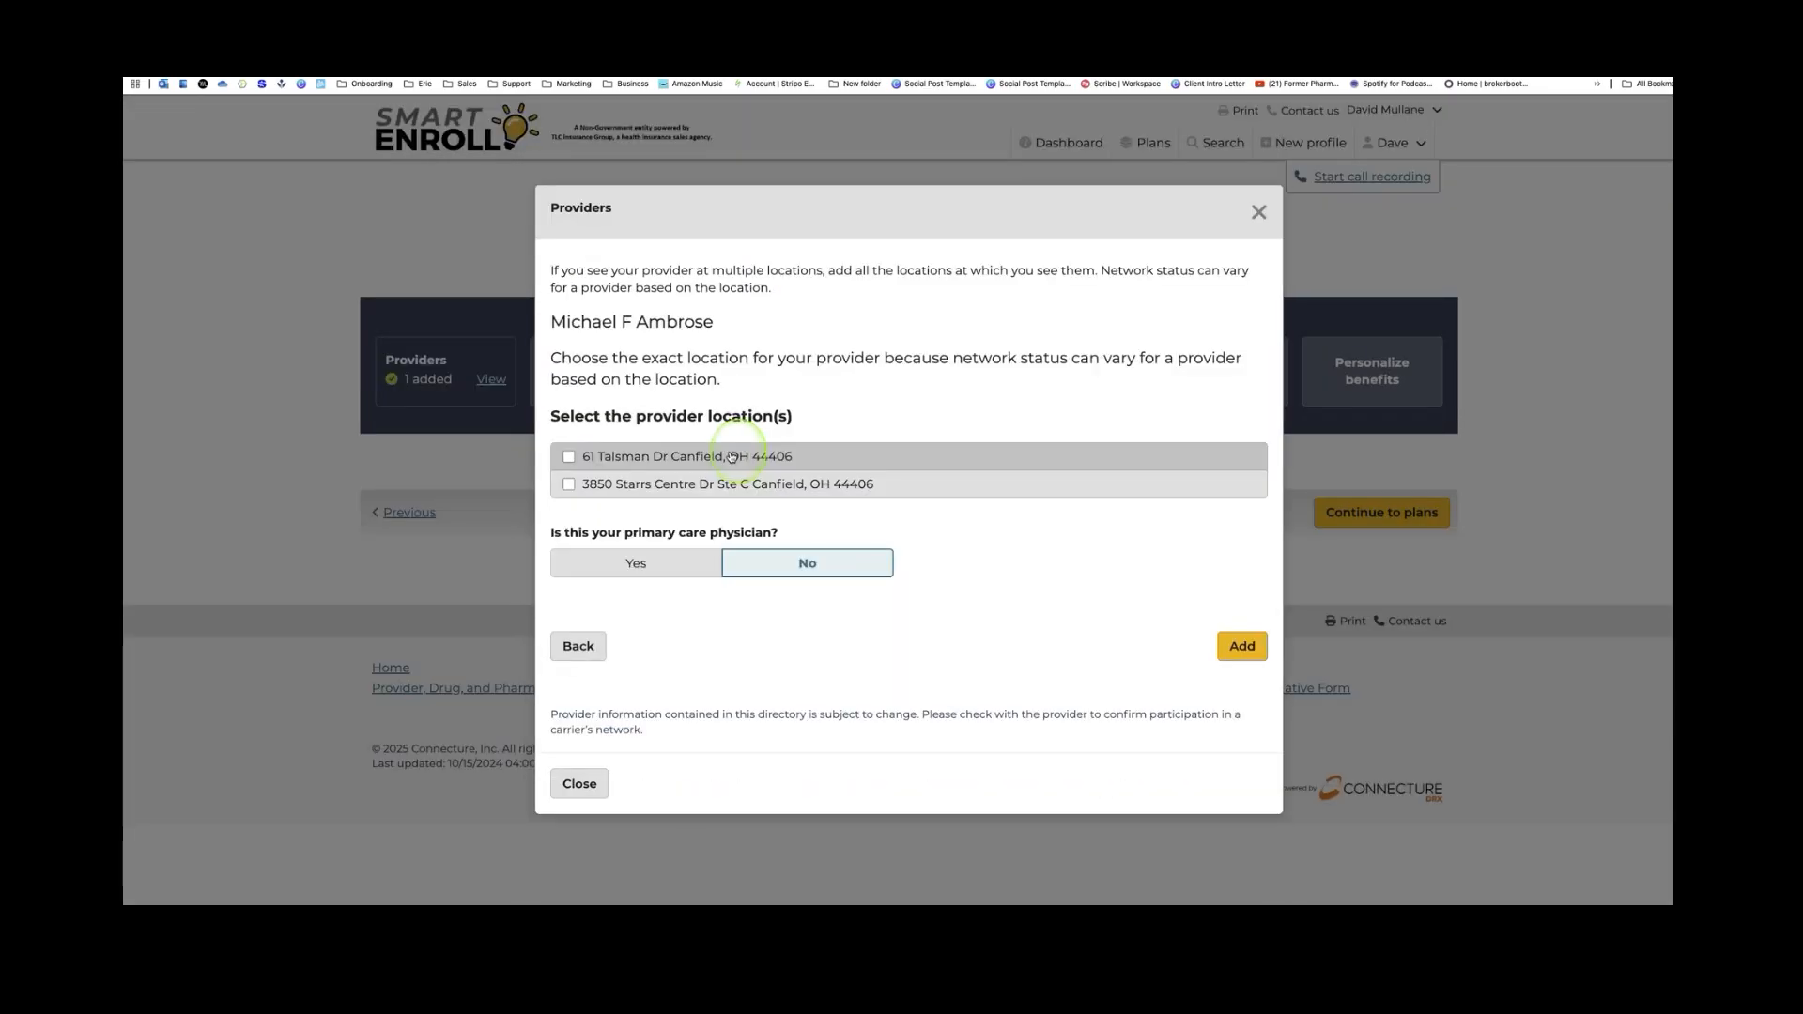
click(568, 458)
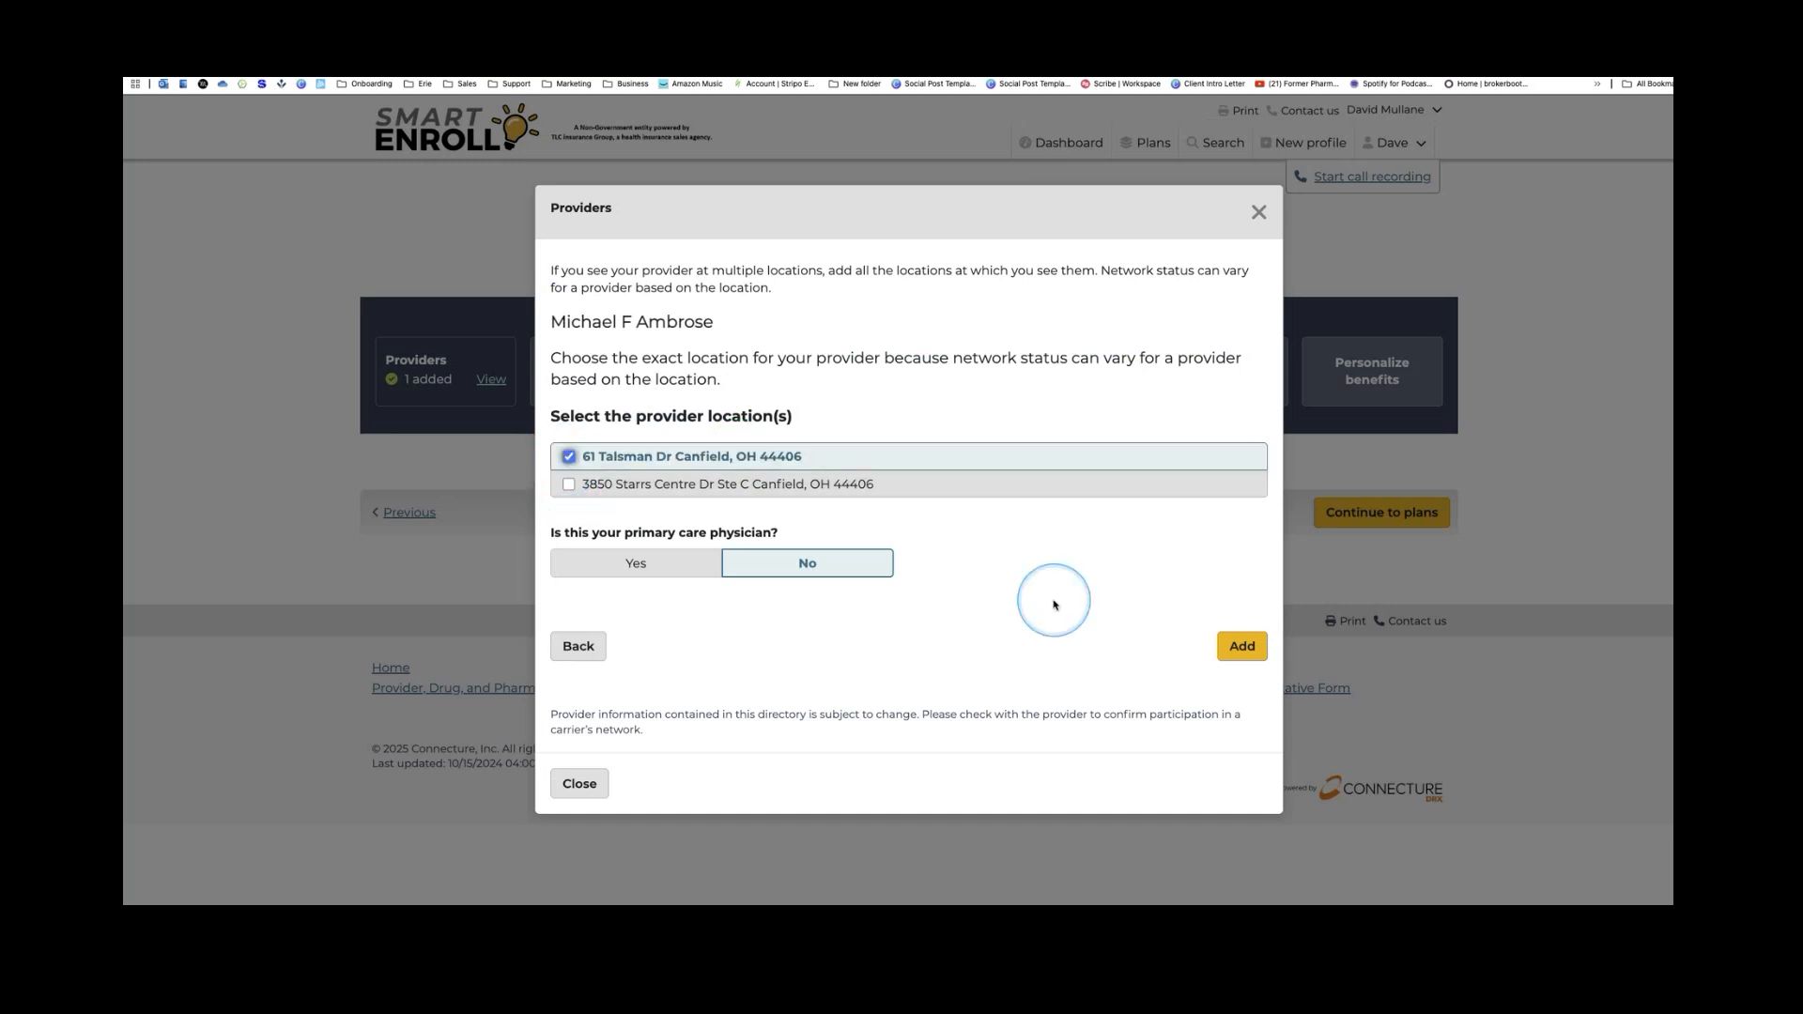
click(1241, 646)
Search another name fragment and add the first speech therapist as non-primary care
click(1104, 412)
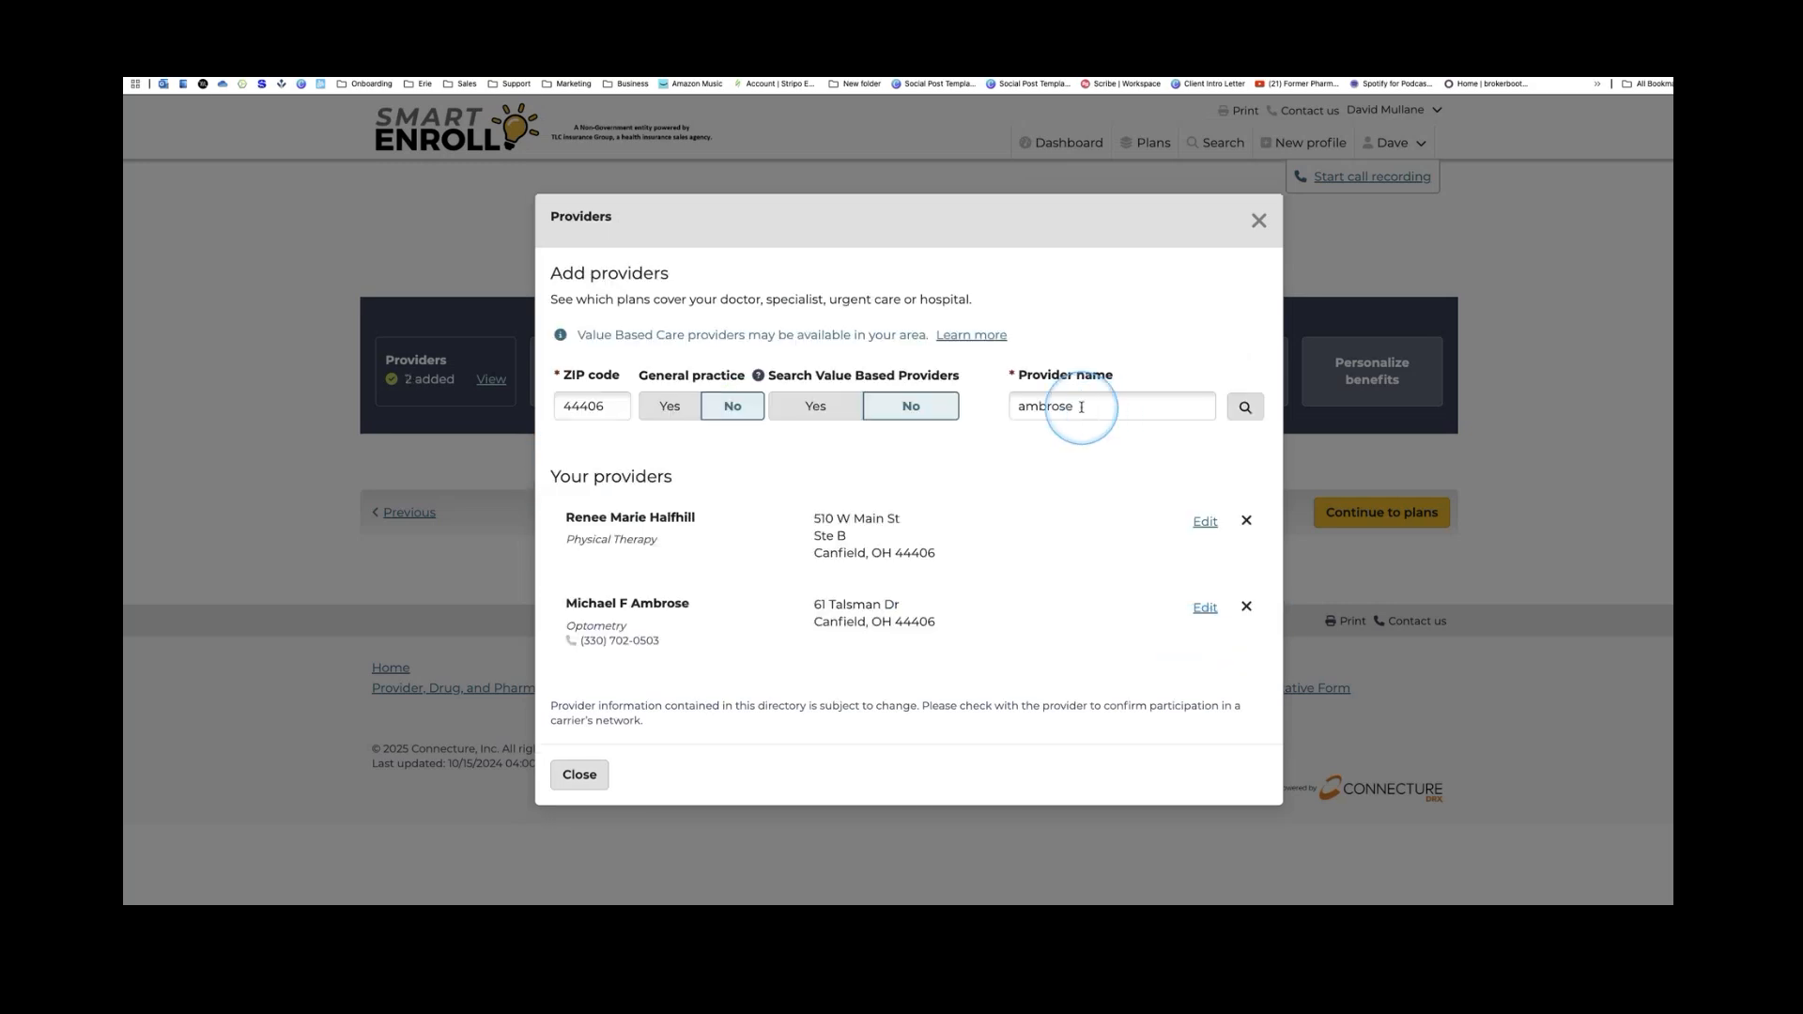
double_click(1081, 407)
text(ma)
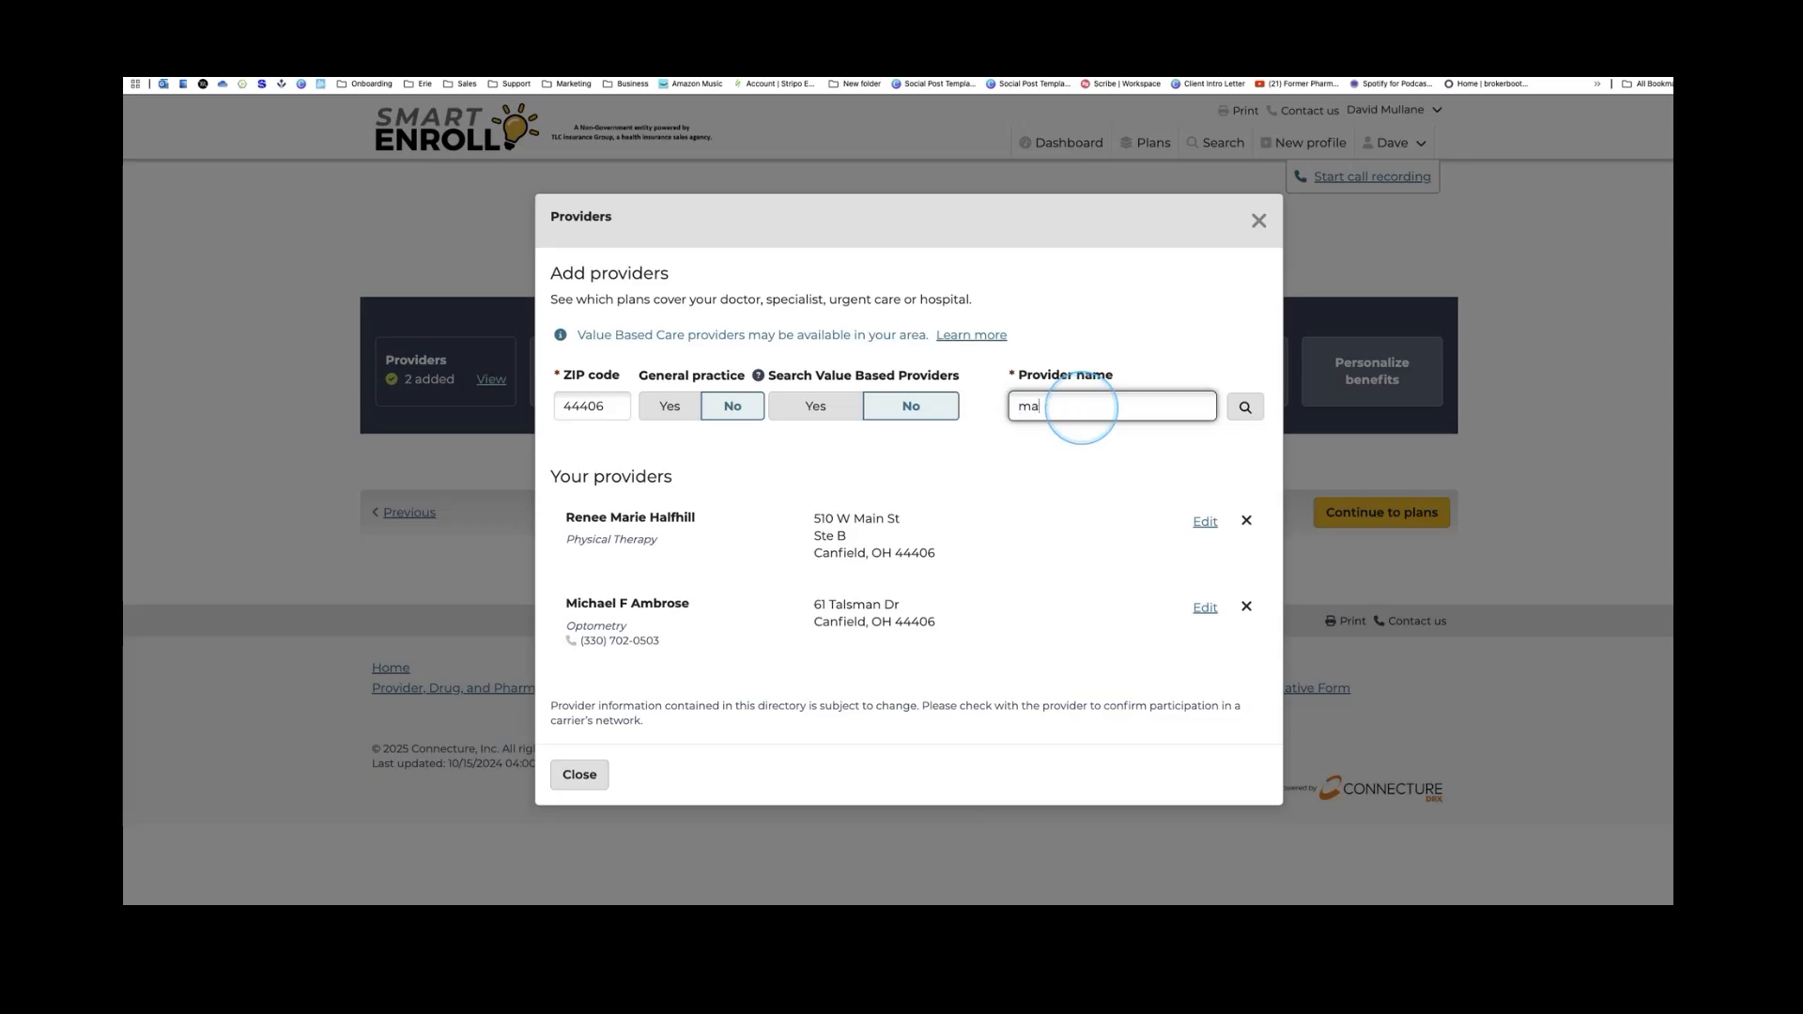
key(Return)
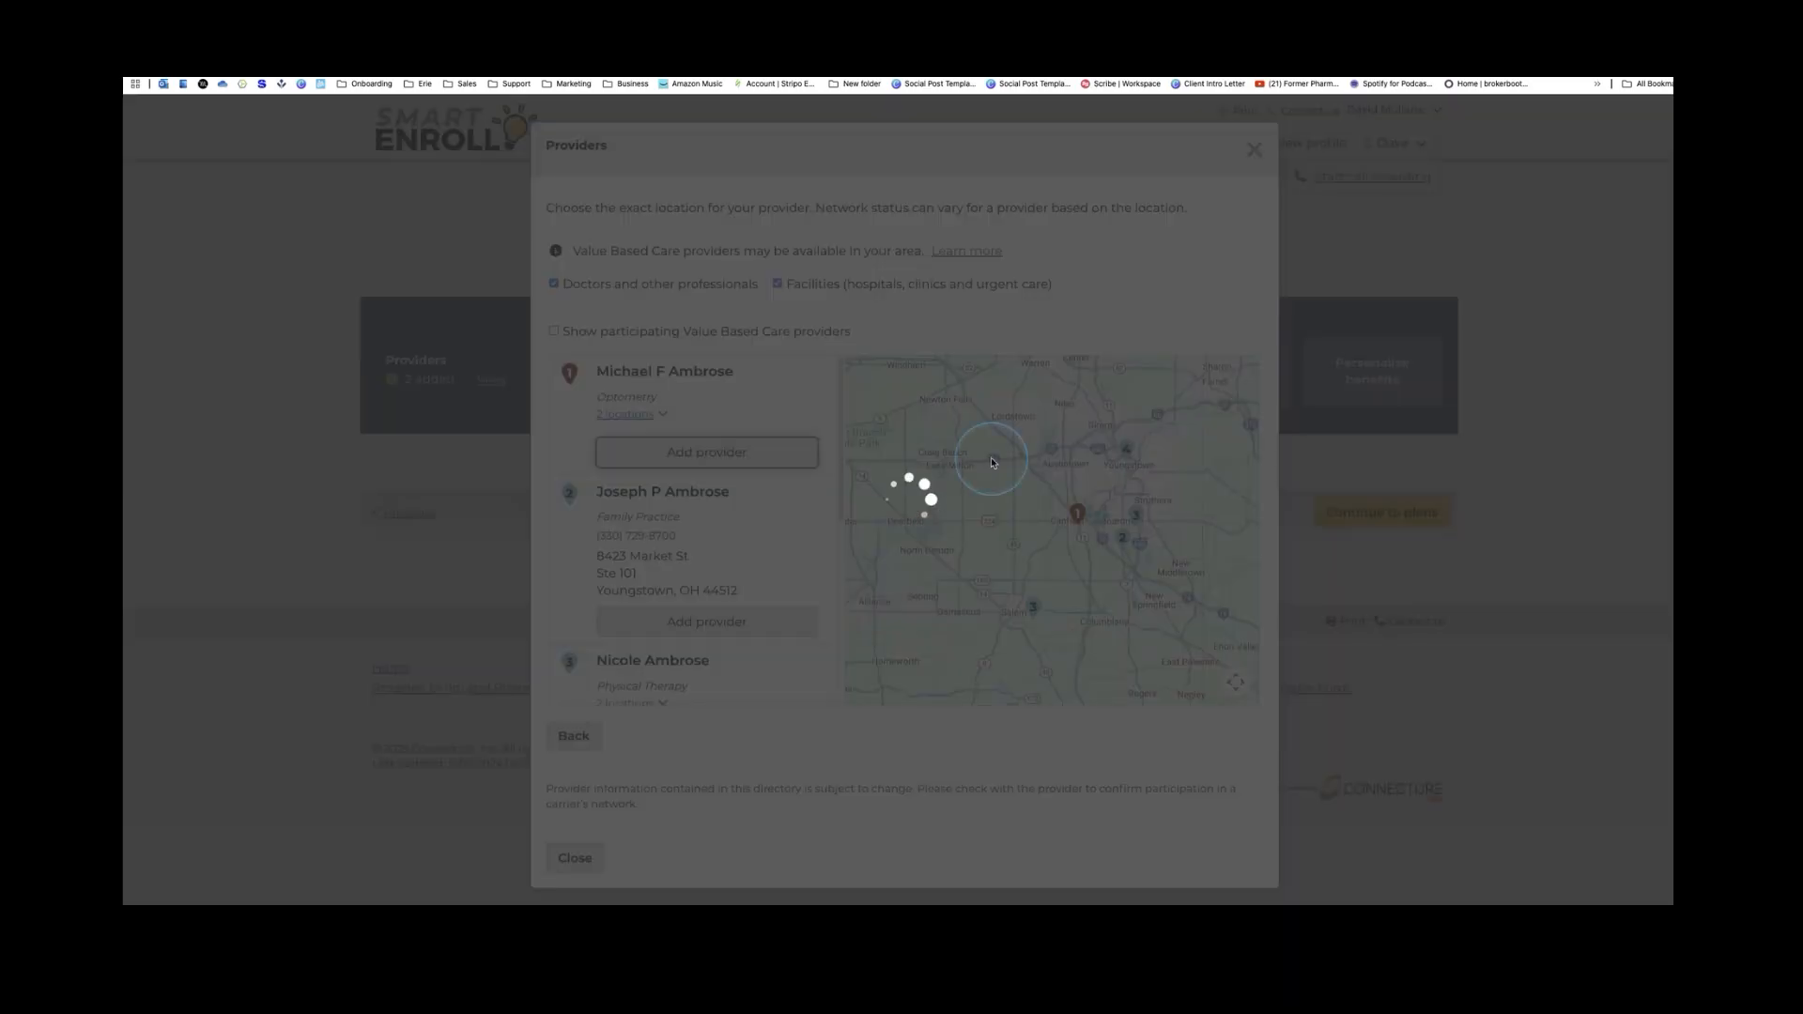
scroll(793, 535, down, 3)
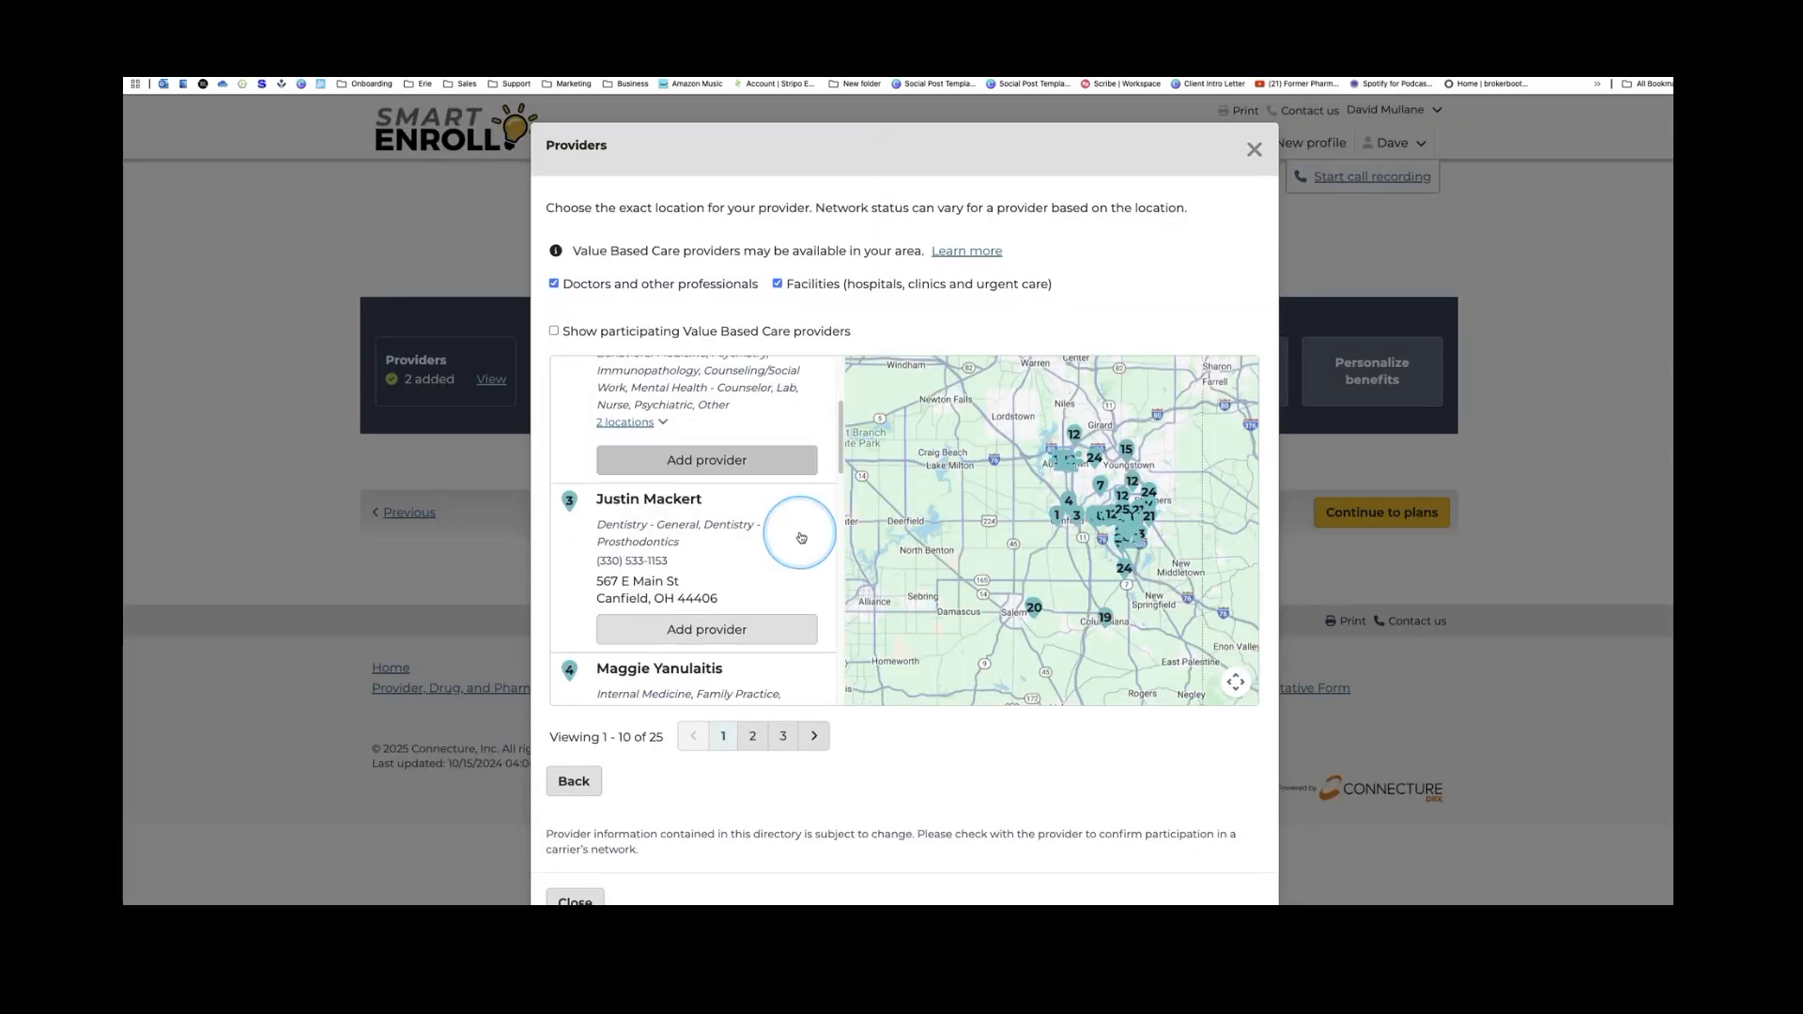
scroll(793, 540, down, 5)
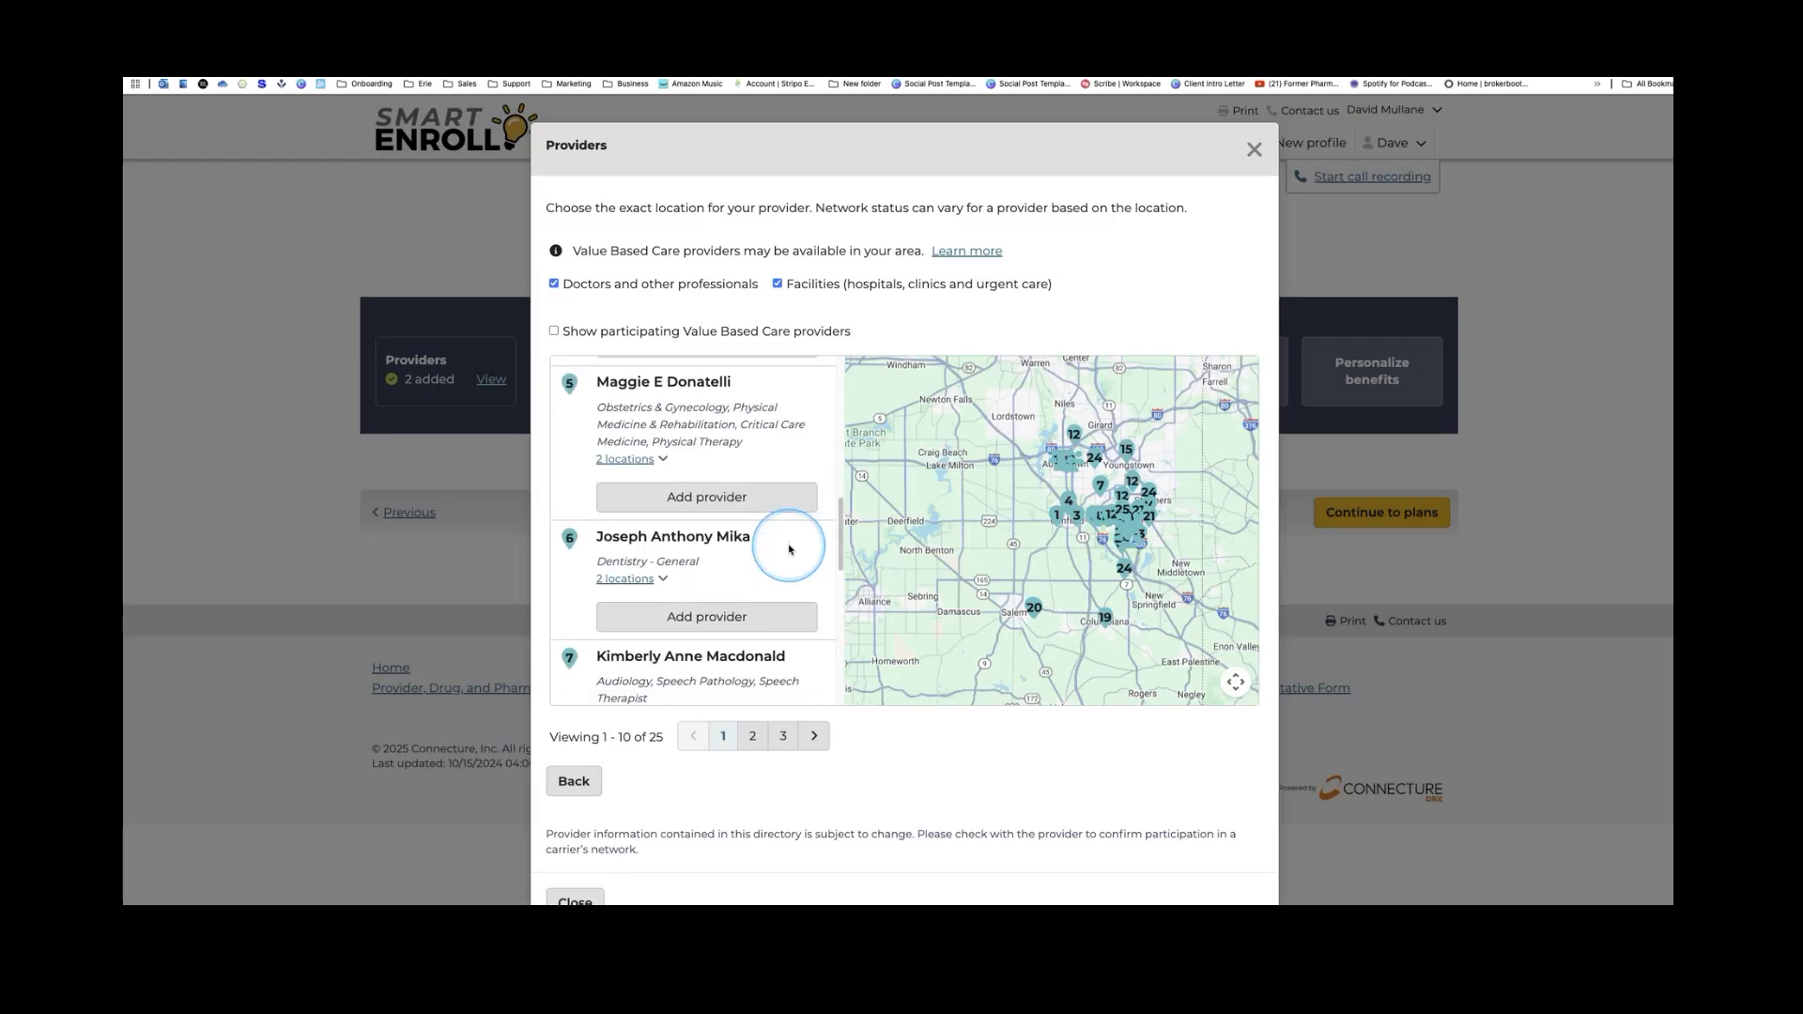
scroll(789, 550, down, 3)
scroll(790, 549, down, 2)
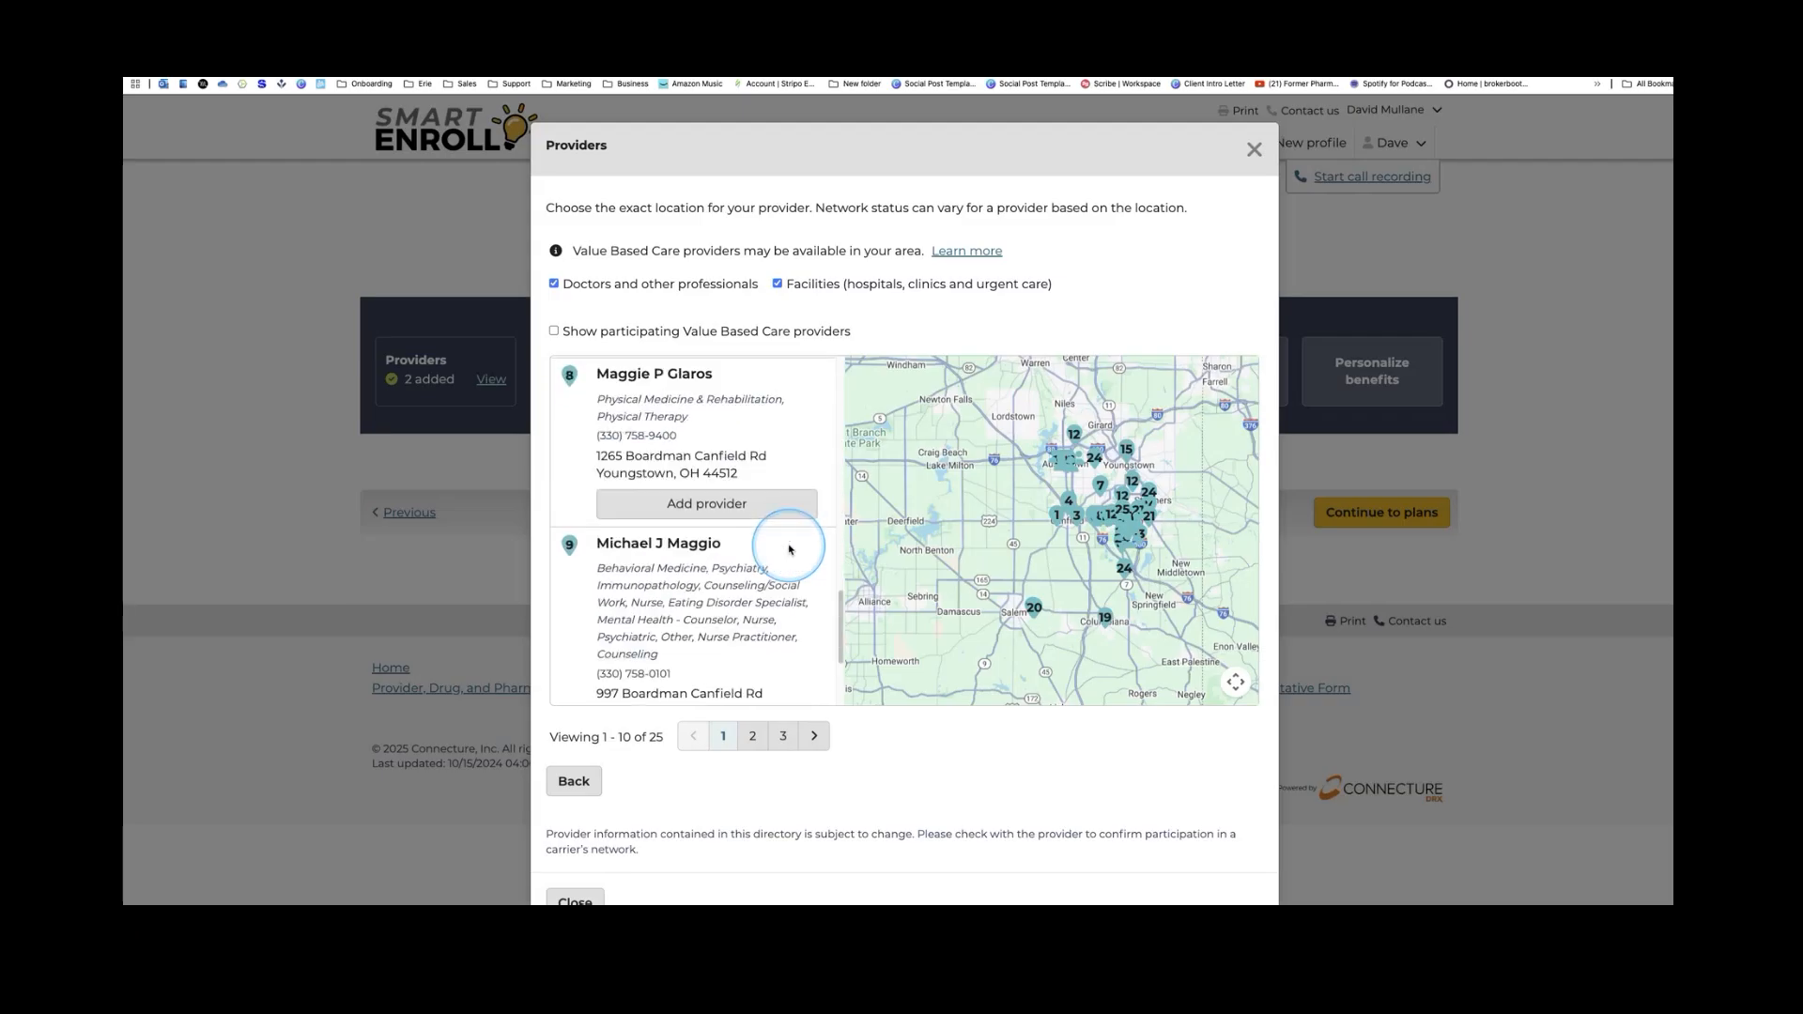
scroll(790, 550, down, 3)
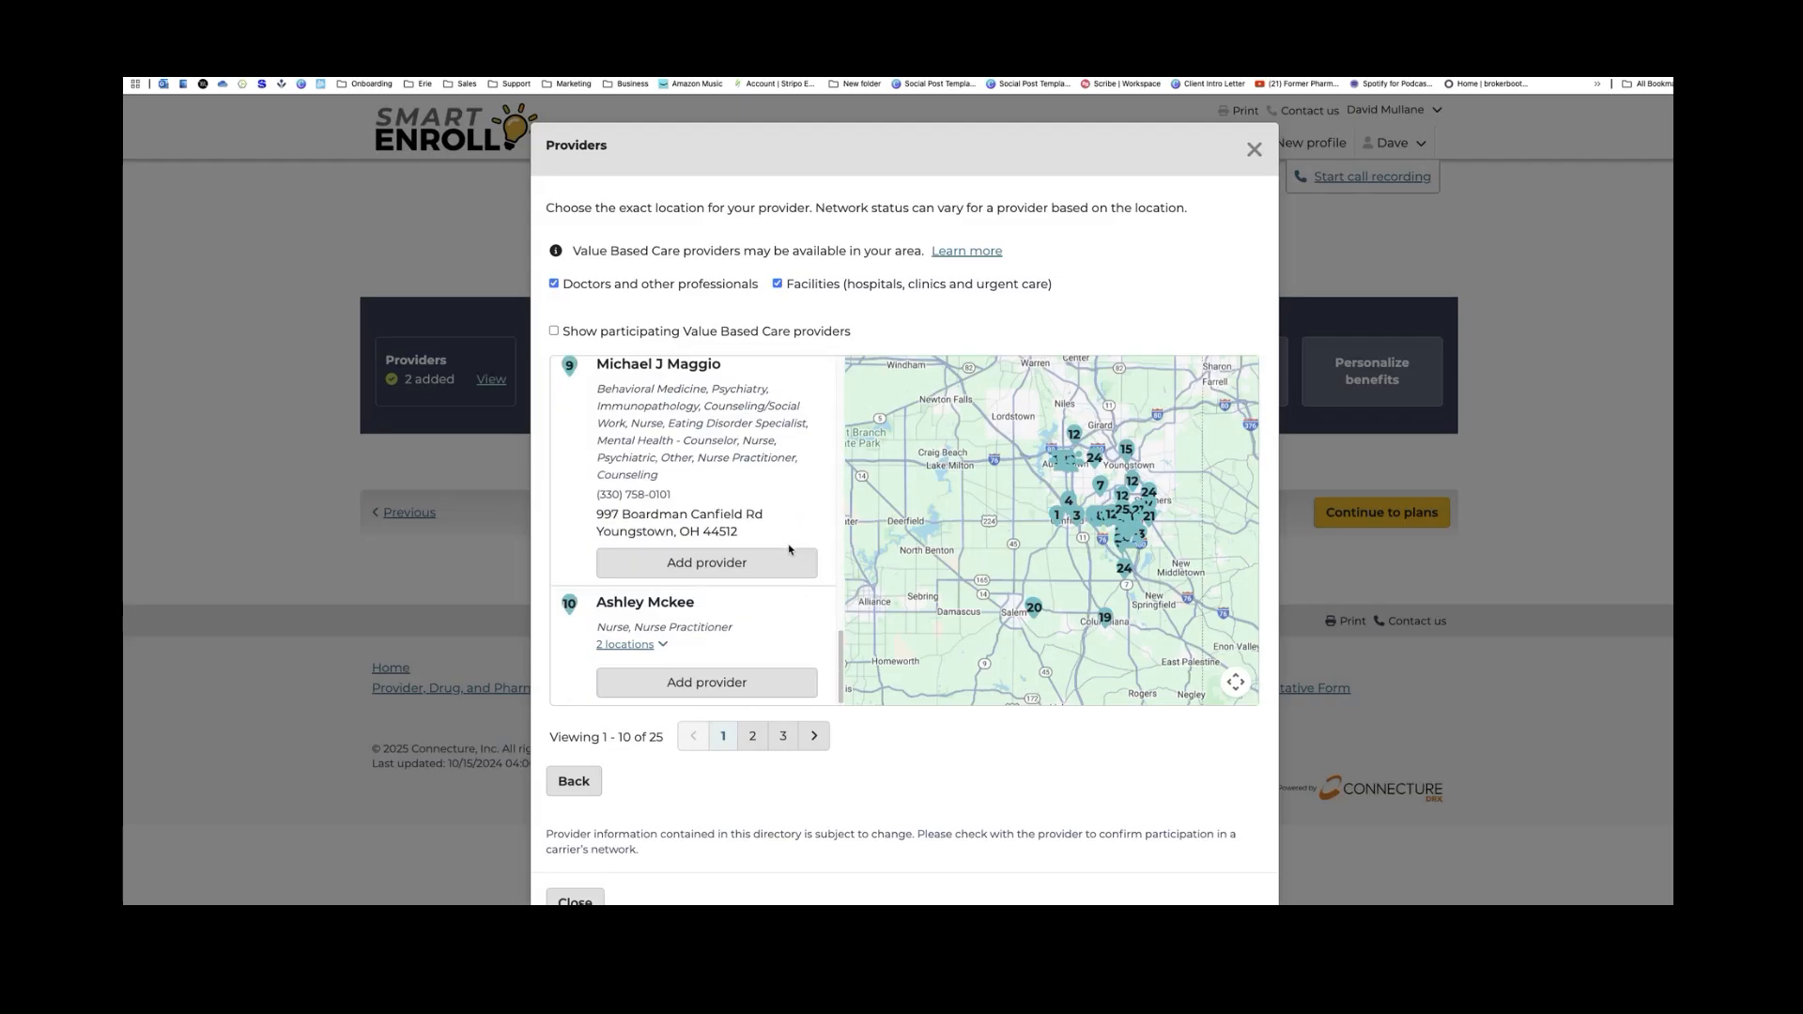
scroll(789, 549, up, 1)
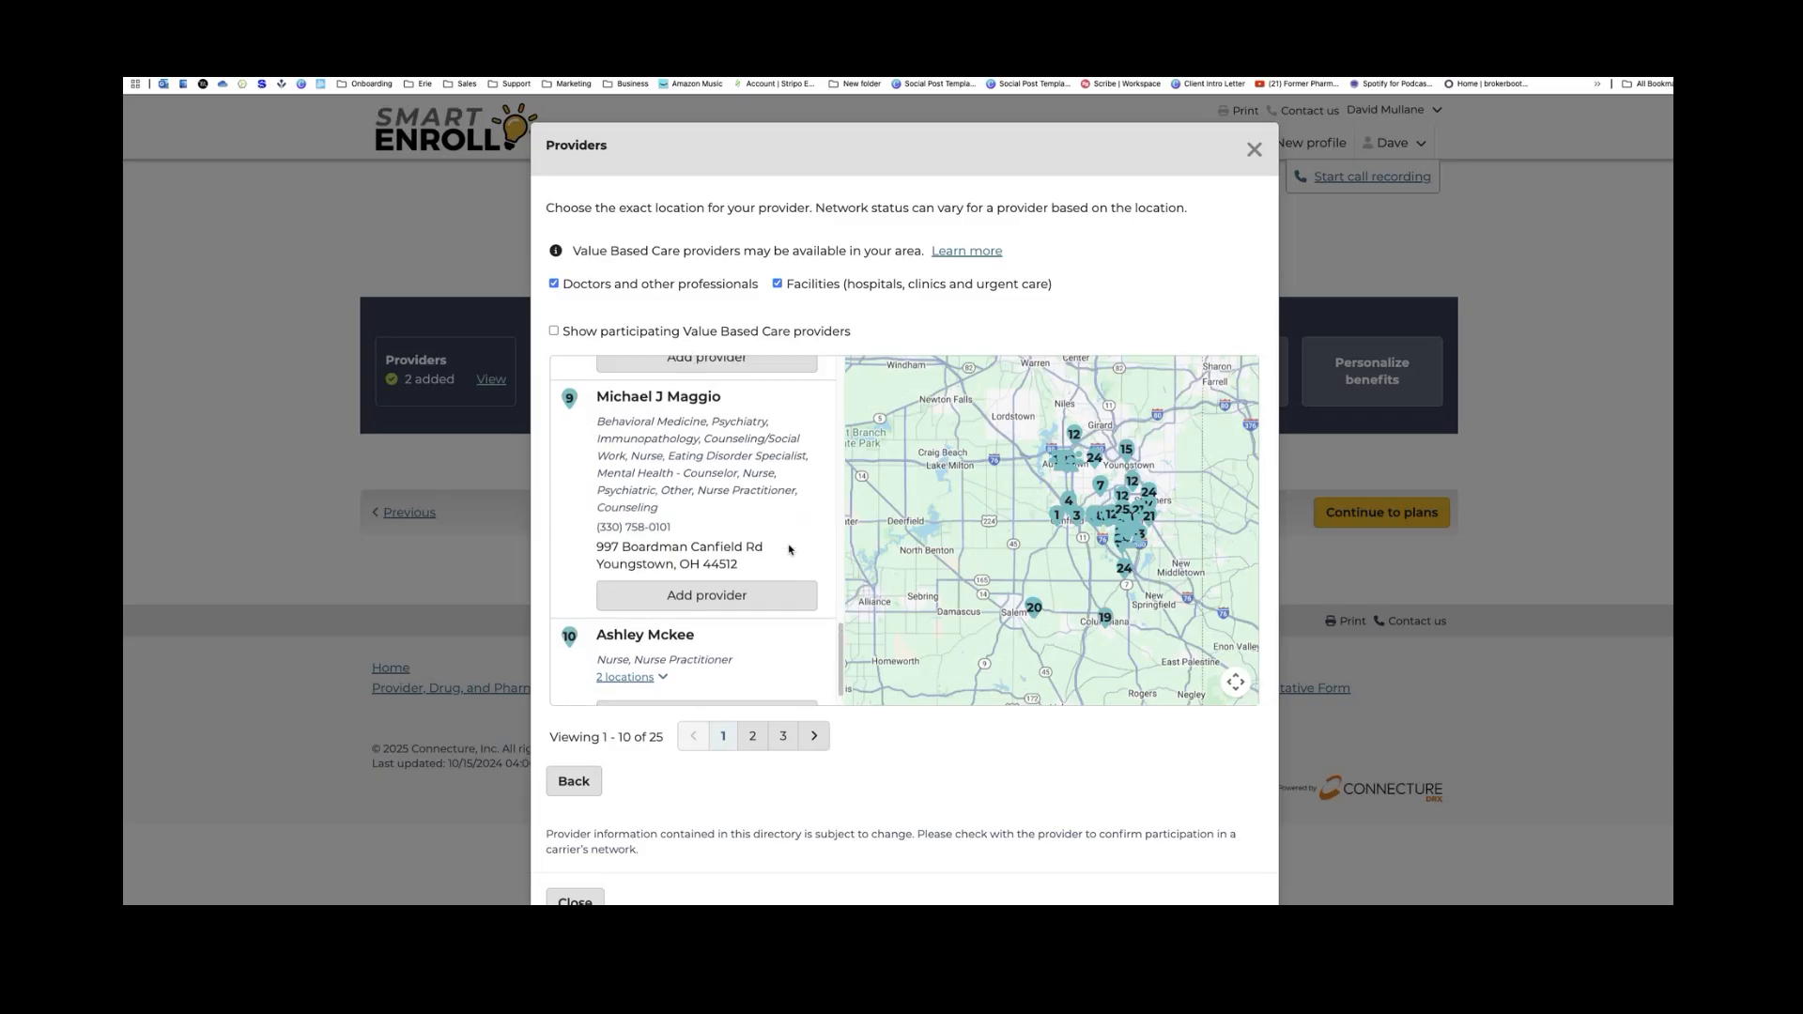
scroll(789, 549, up, 10)
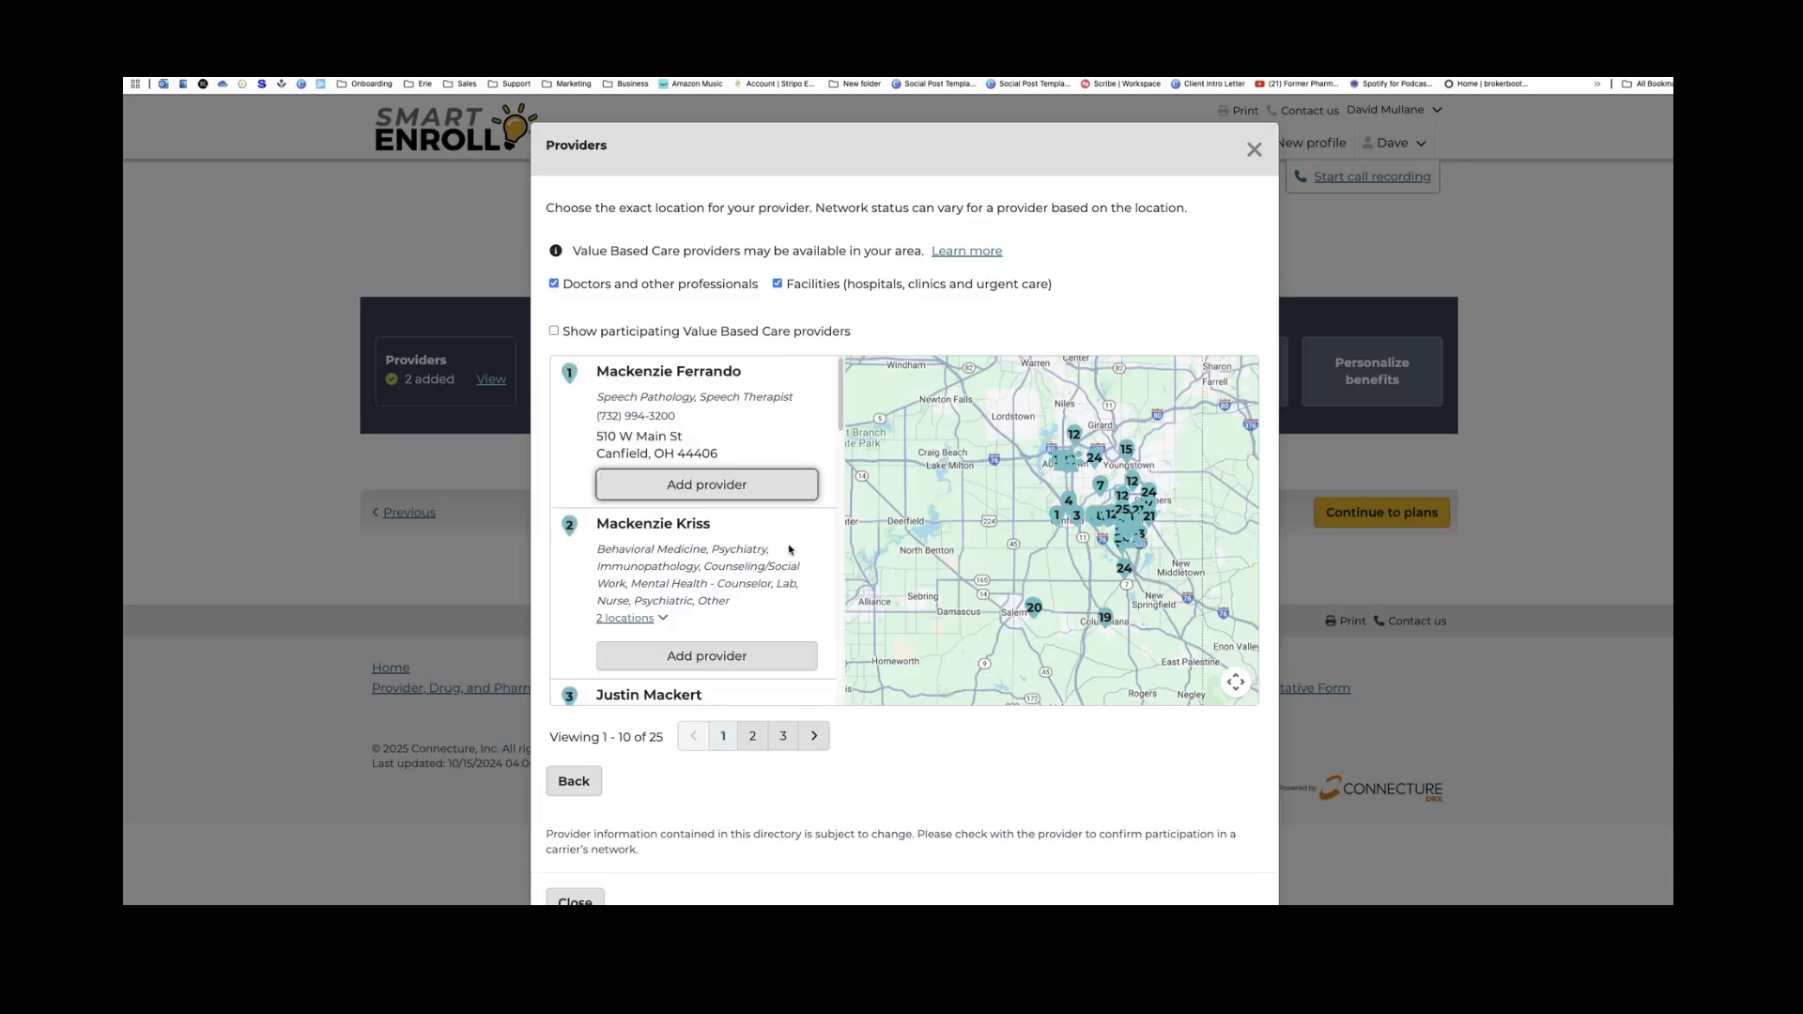
click(744, 489)
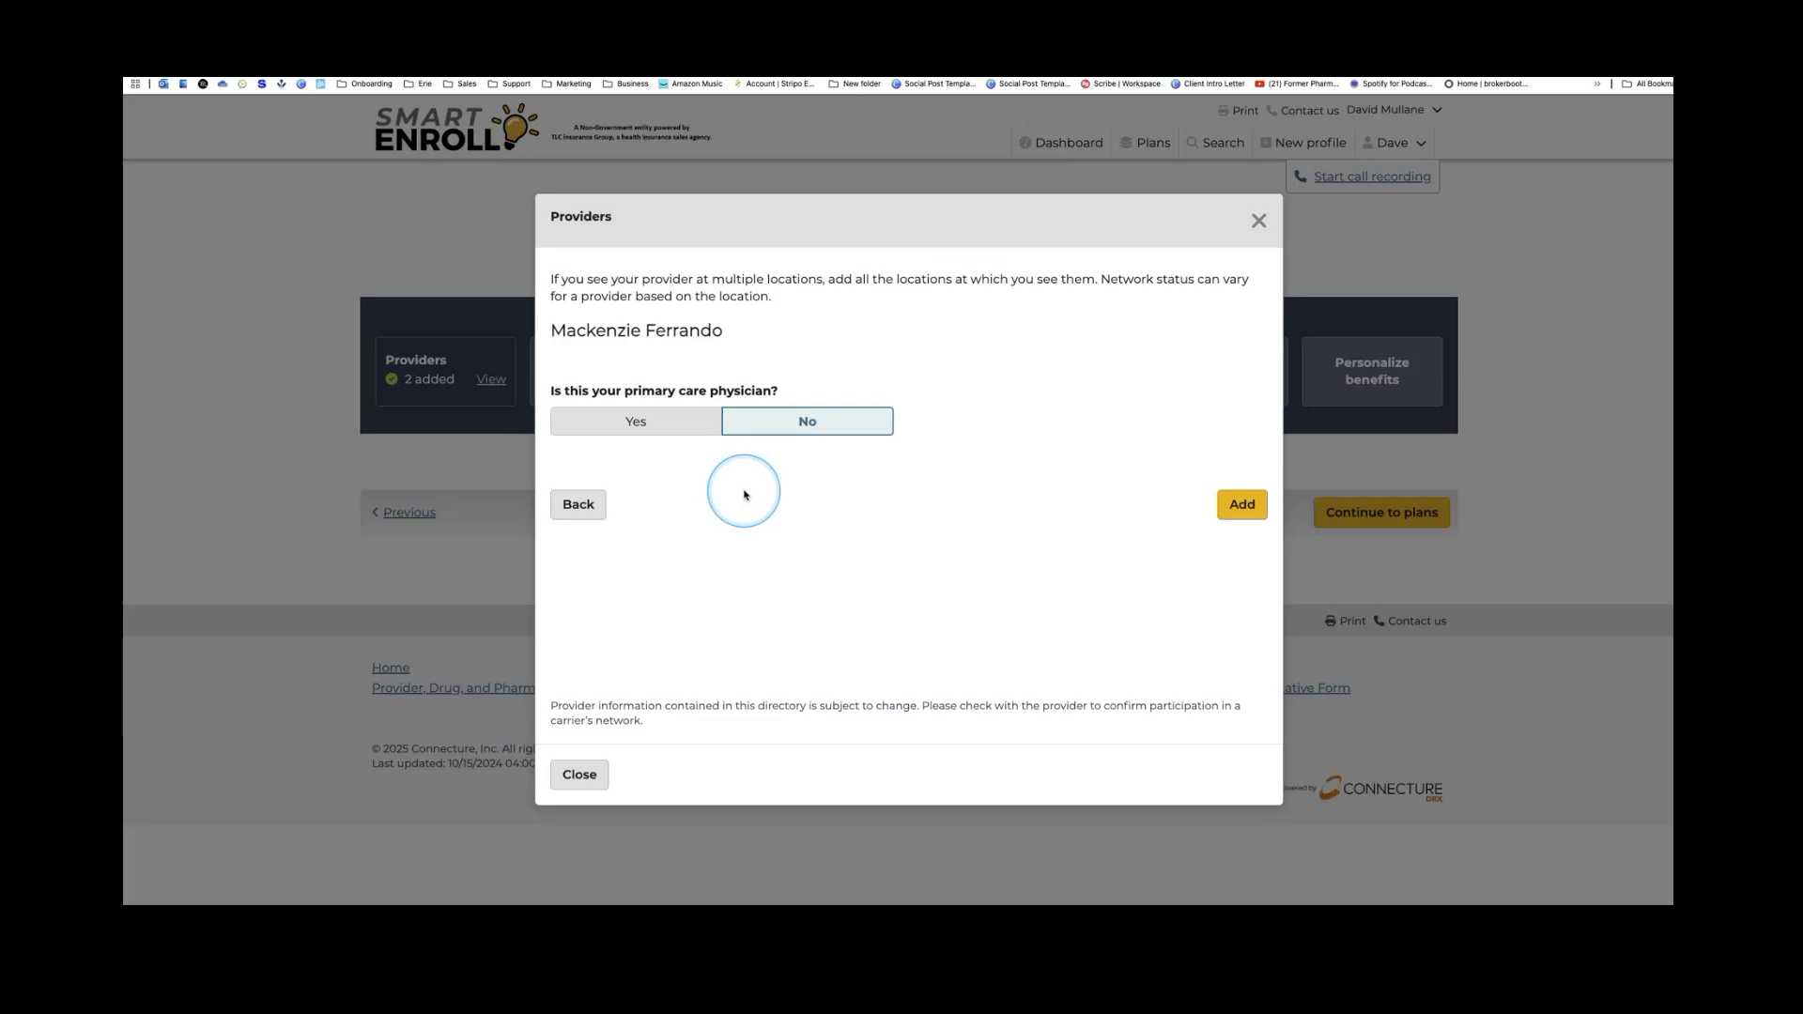
click(1243, 506)
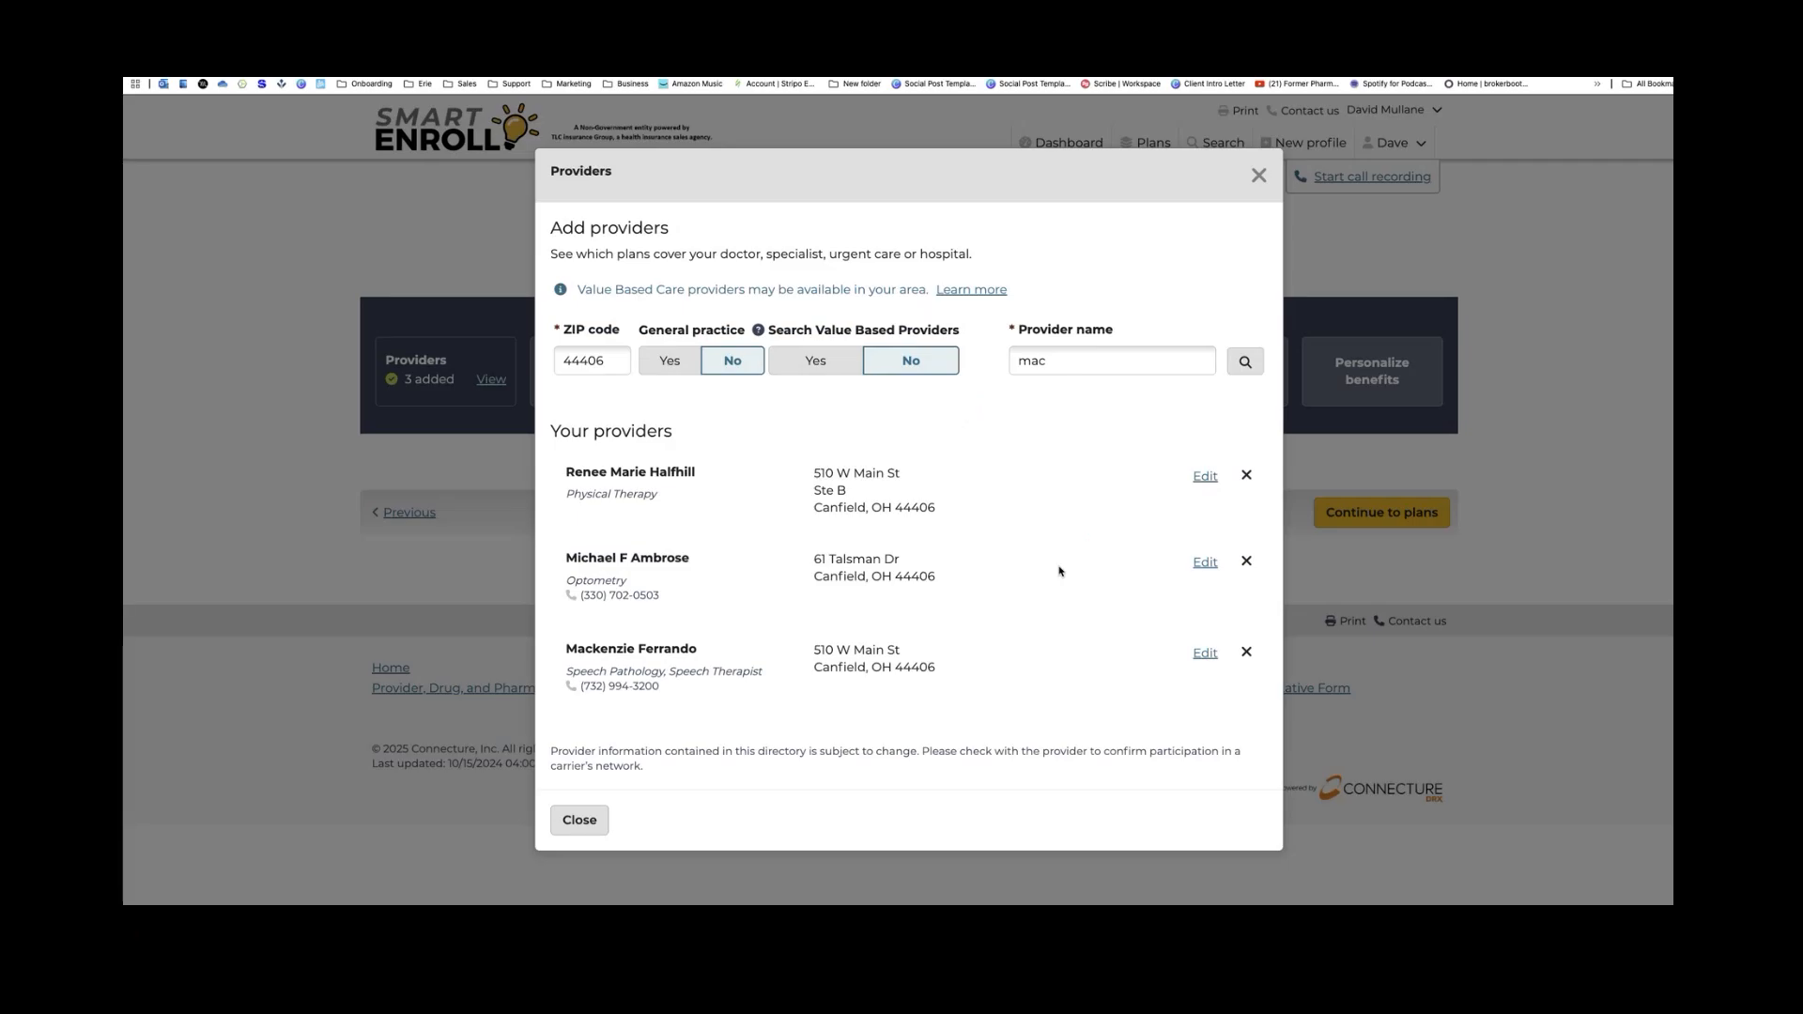
click(628, 843)
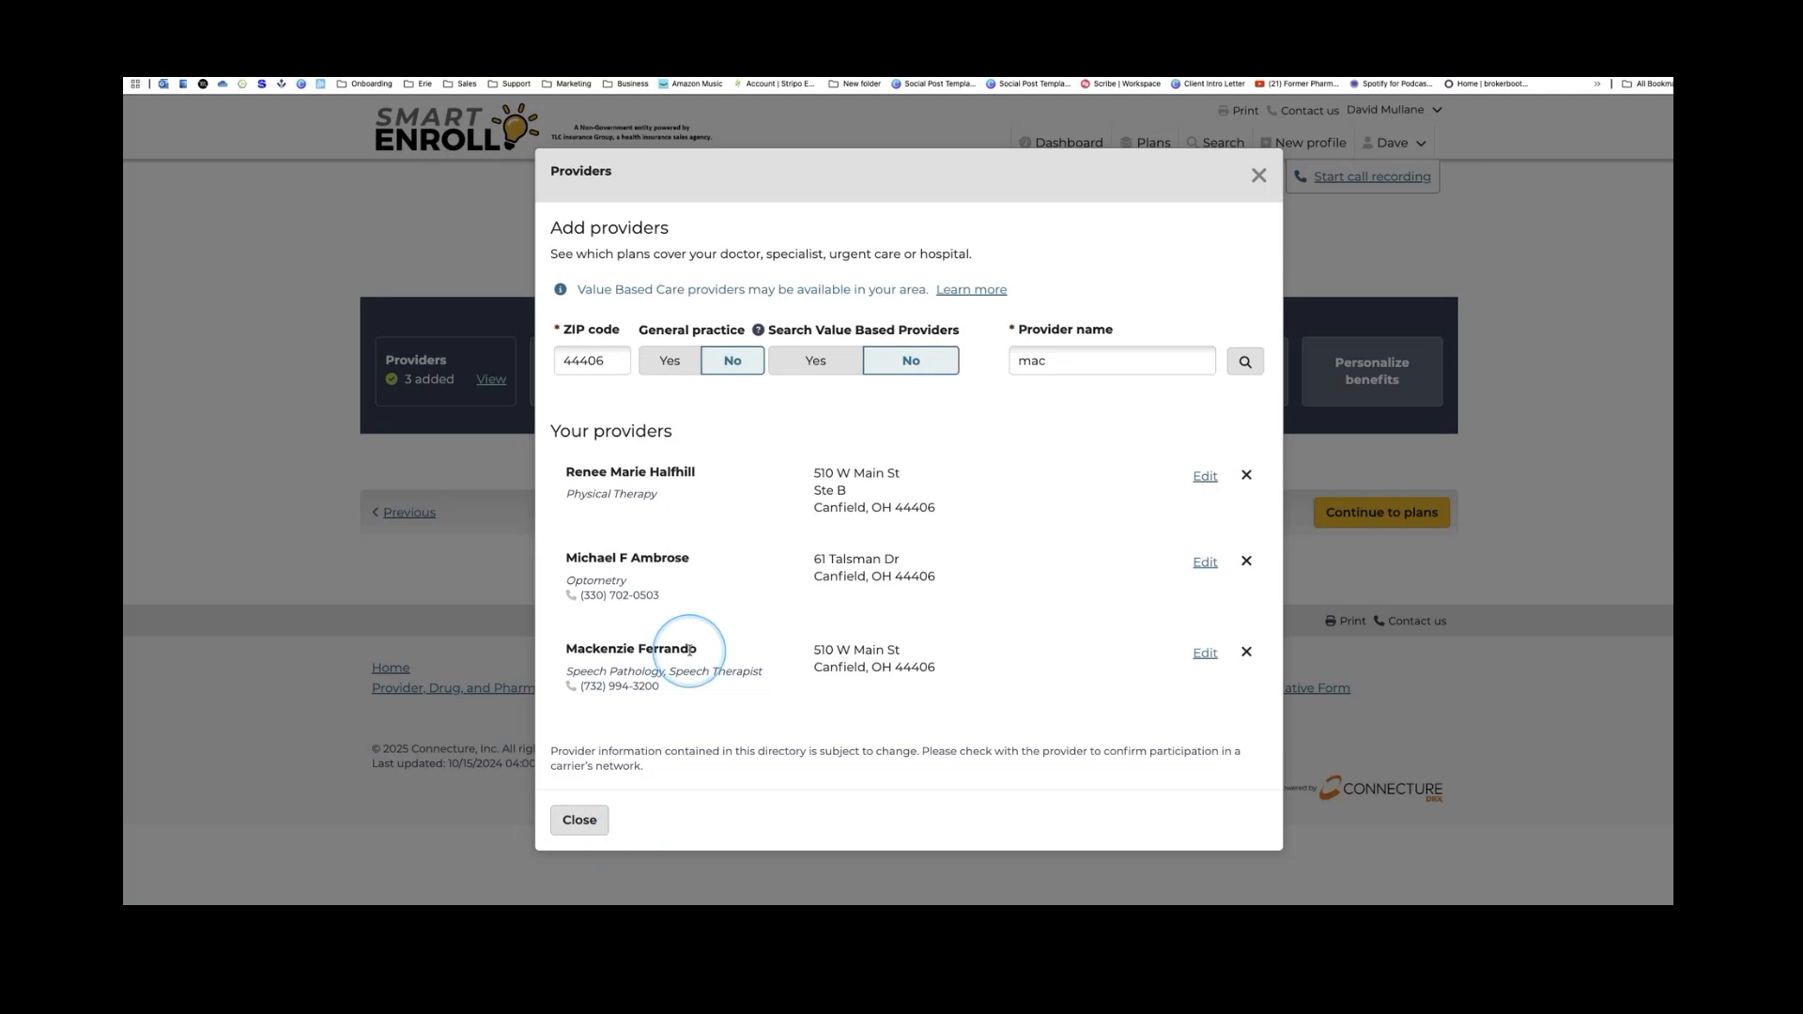
click(576, 831)
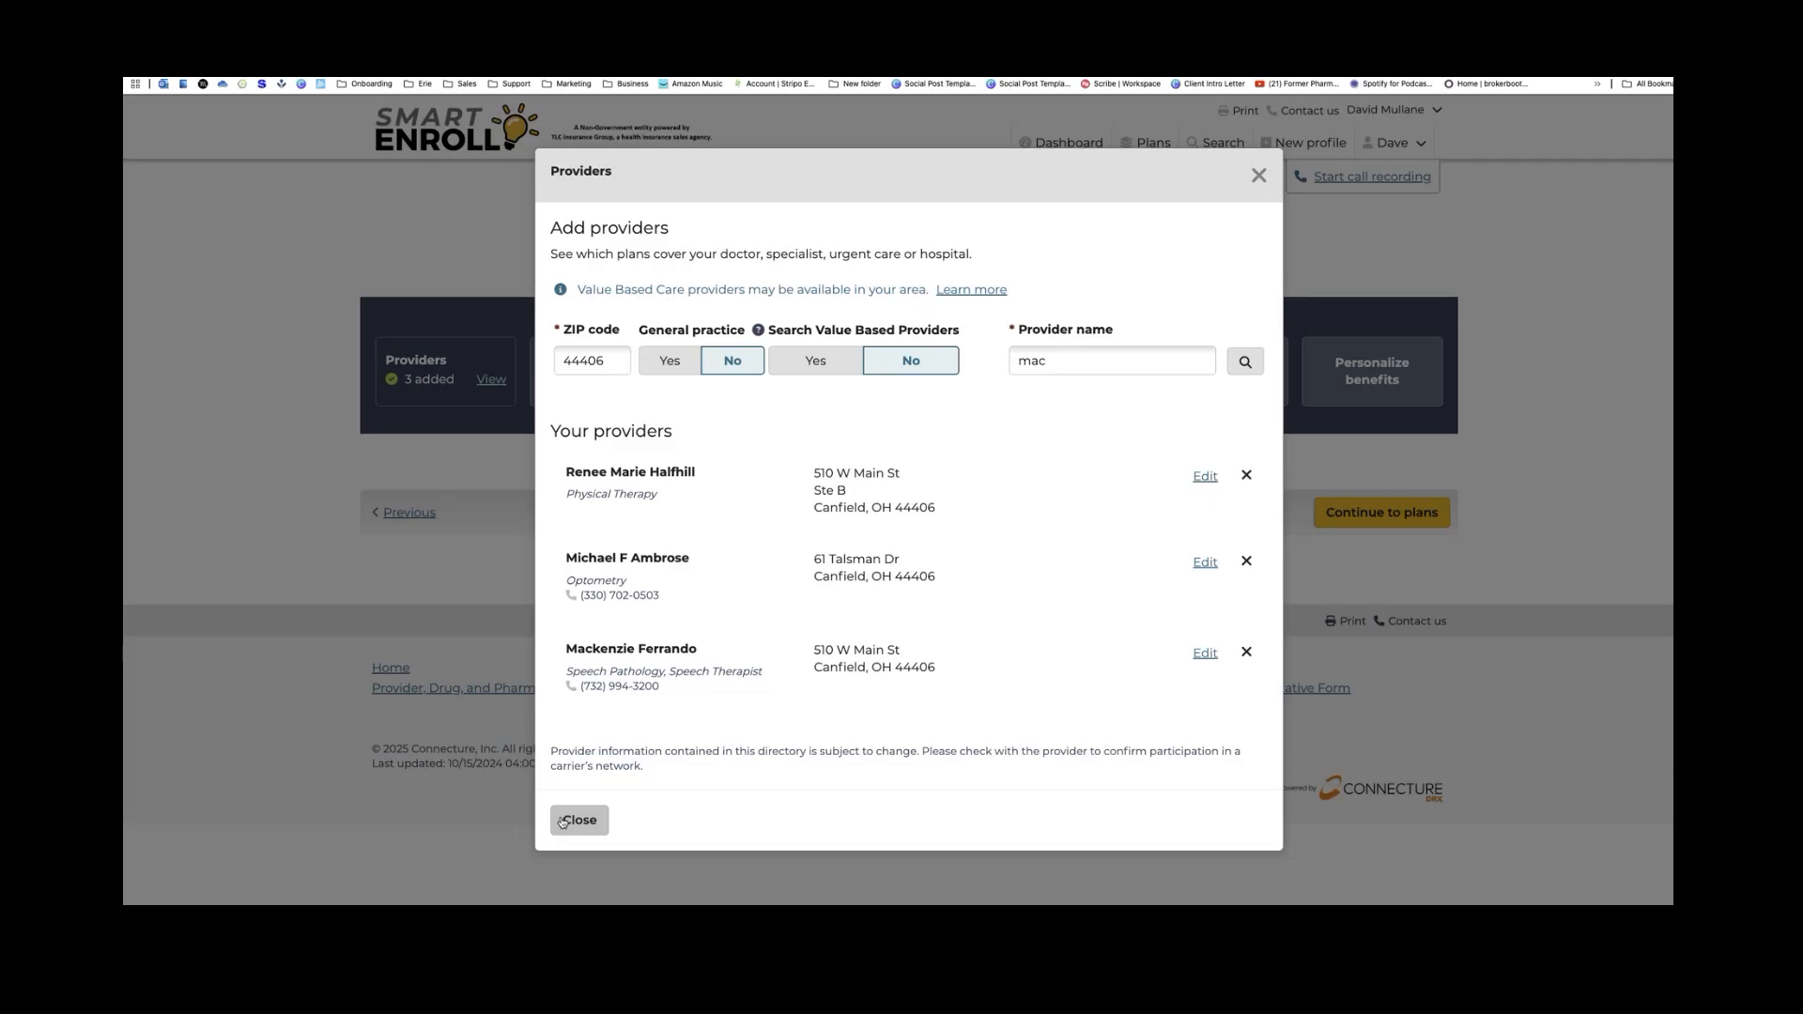
click(540, 817)
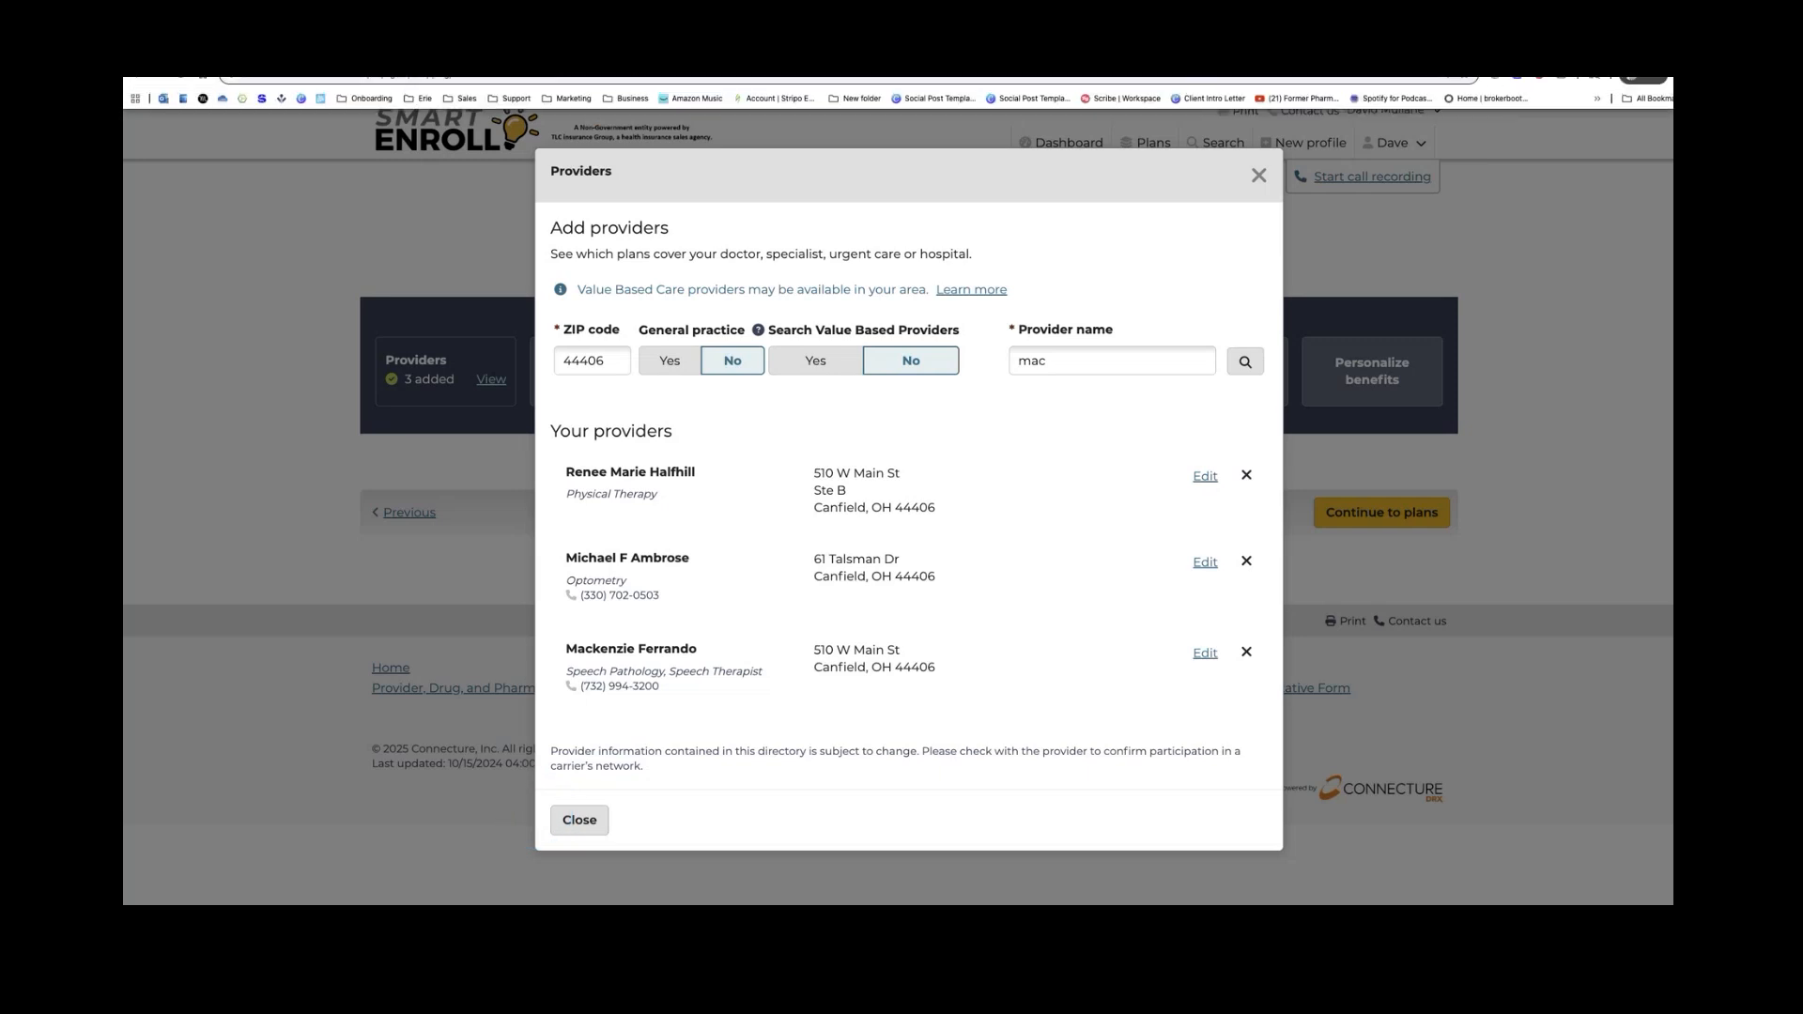
click(1502, 75)
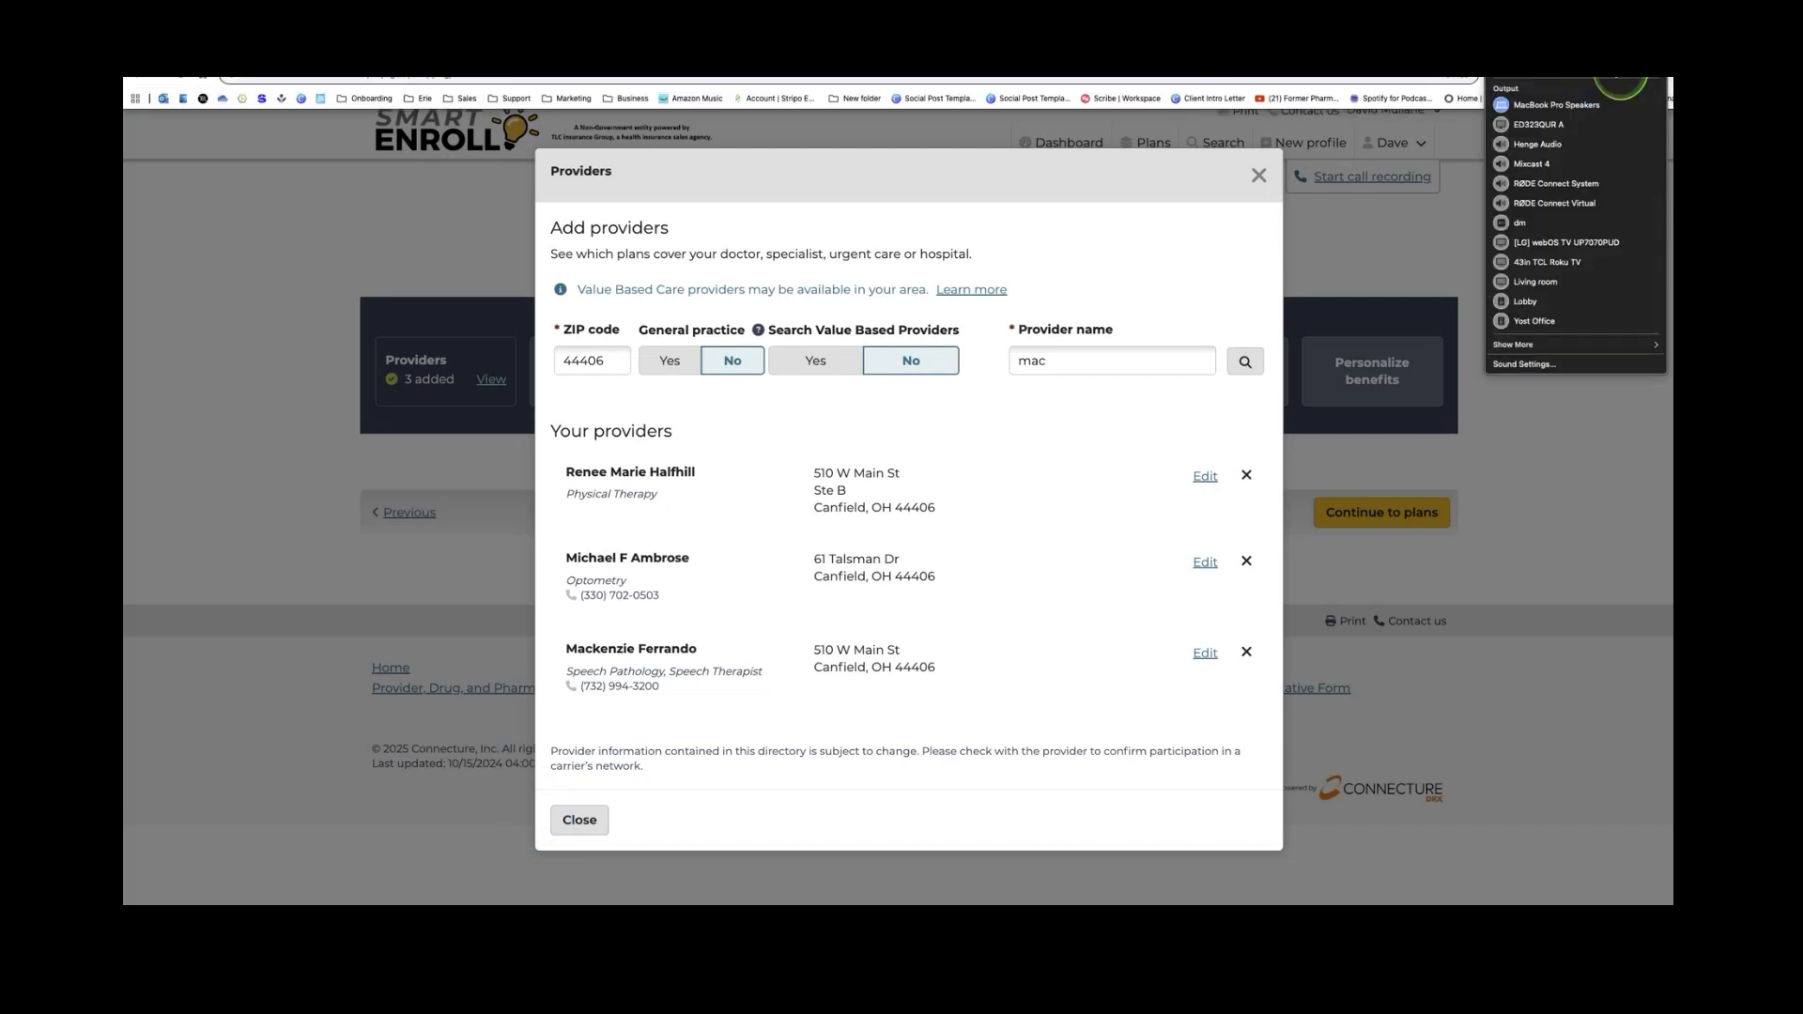
click(1151, 321)
click(1062, 368)
text(c)
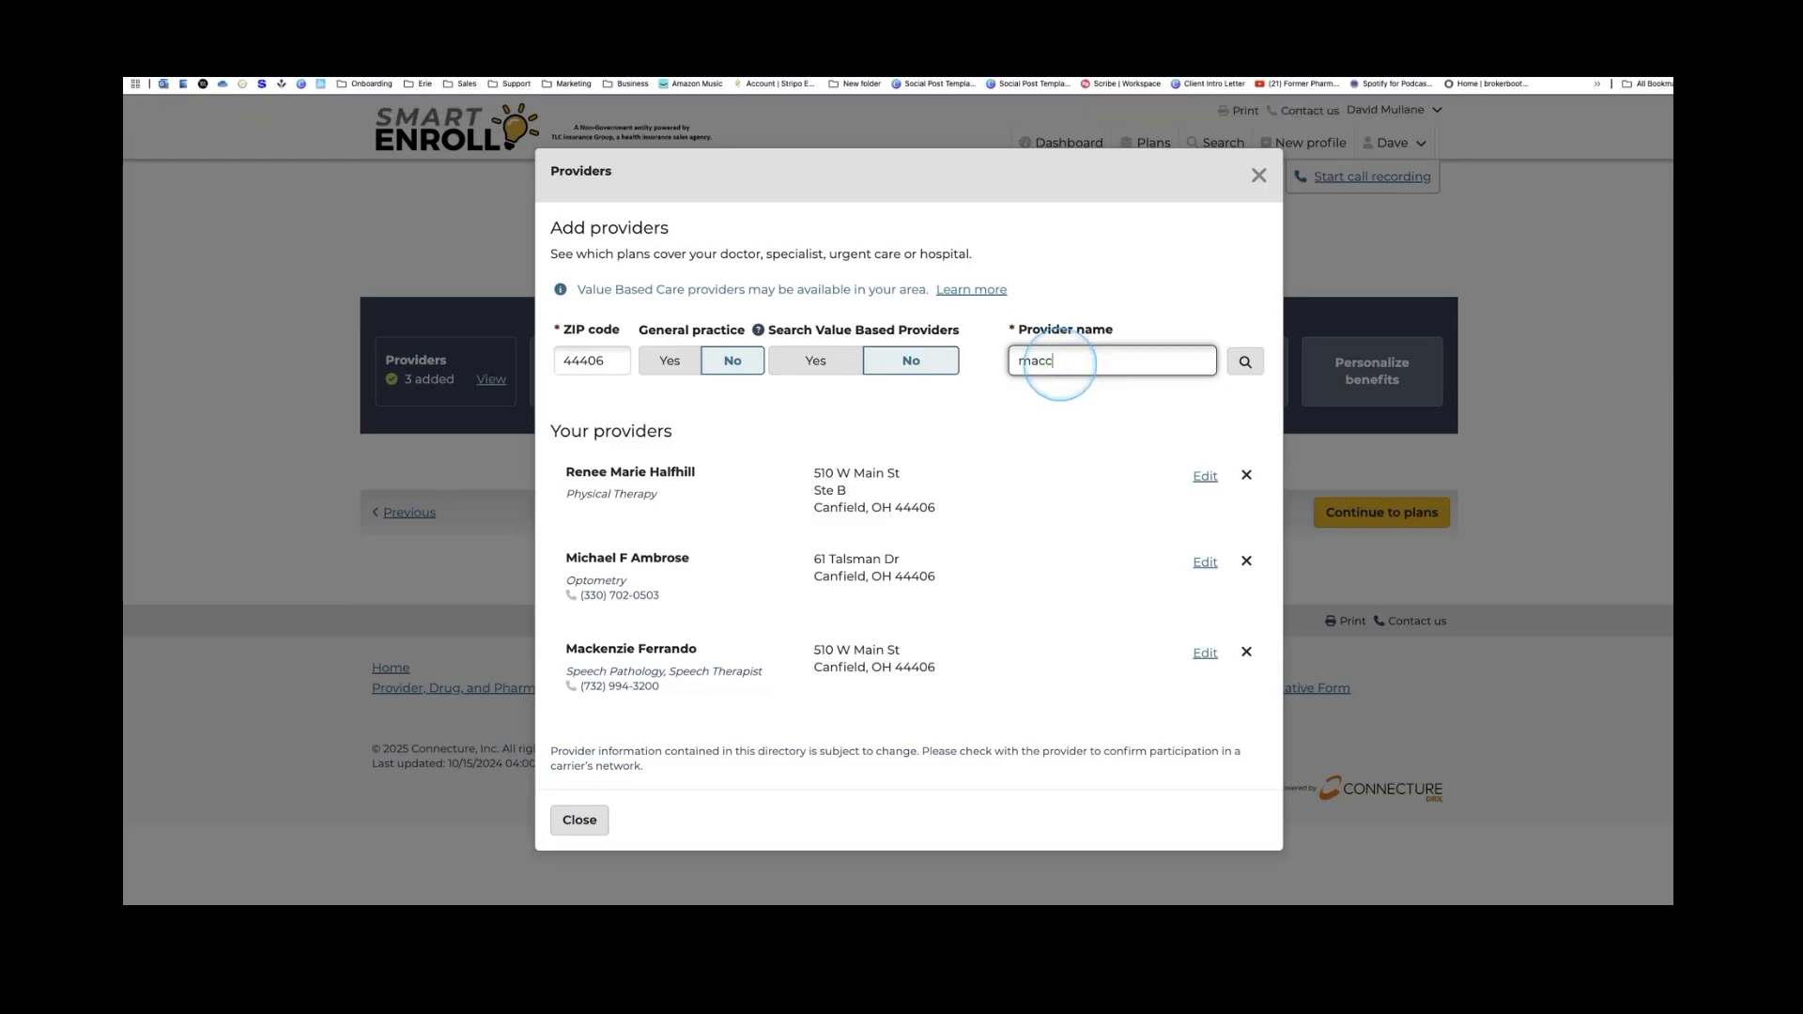
Correct the provider name spelling and search, then go back from the results
key(BackSpace)
text(kenzie)
key(Return)
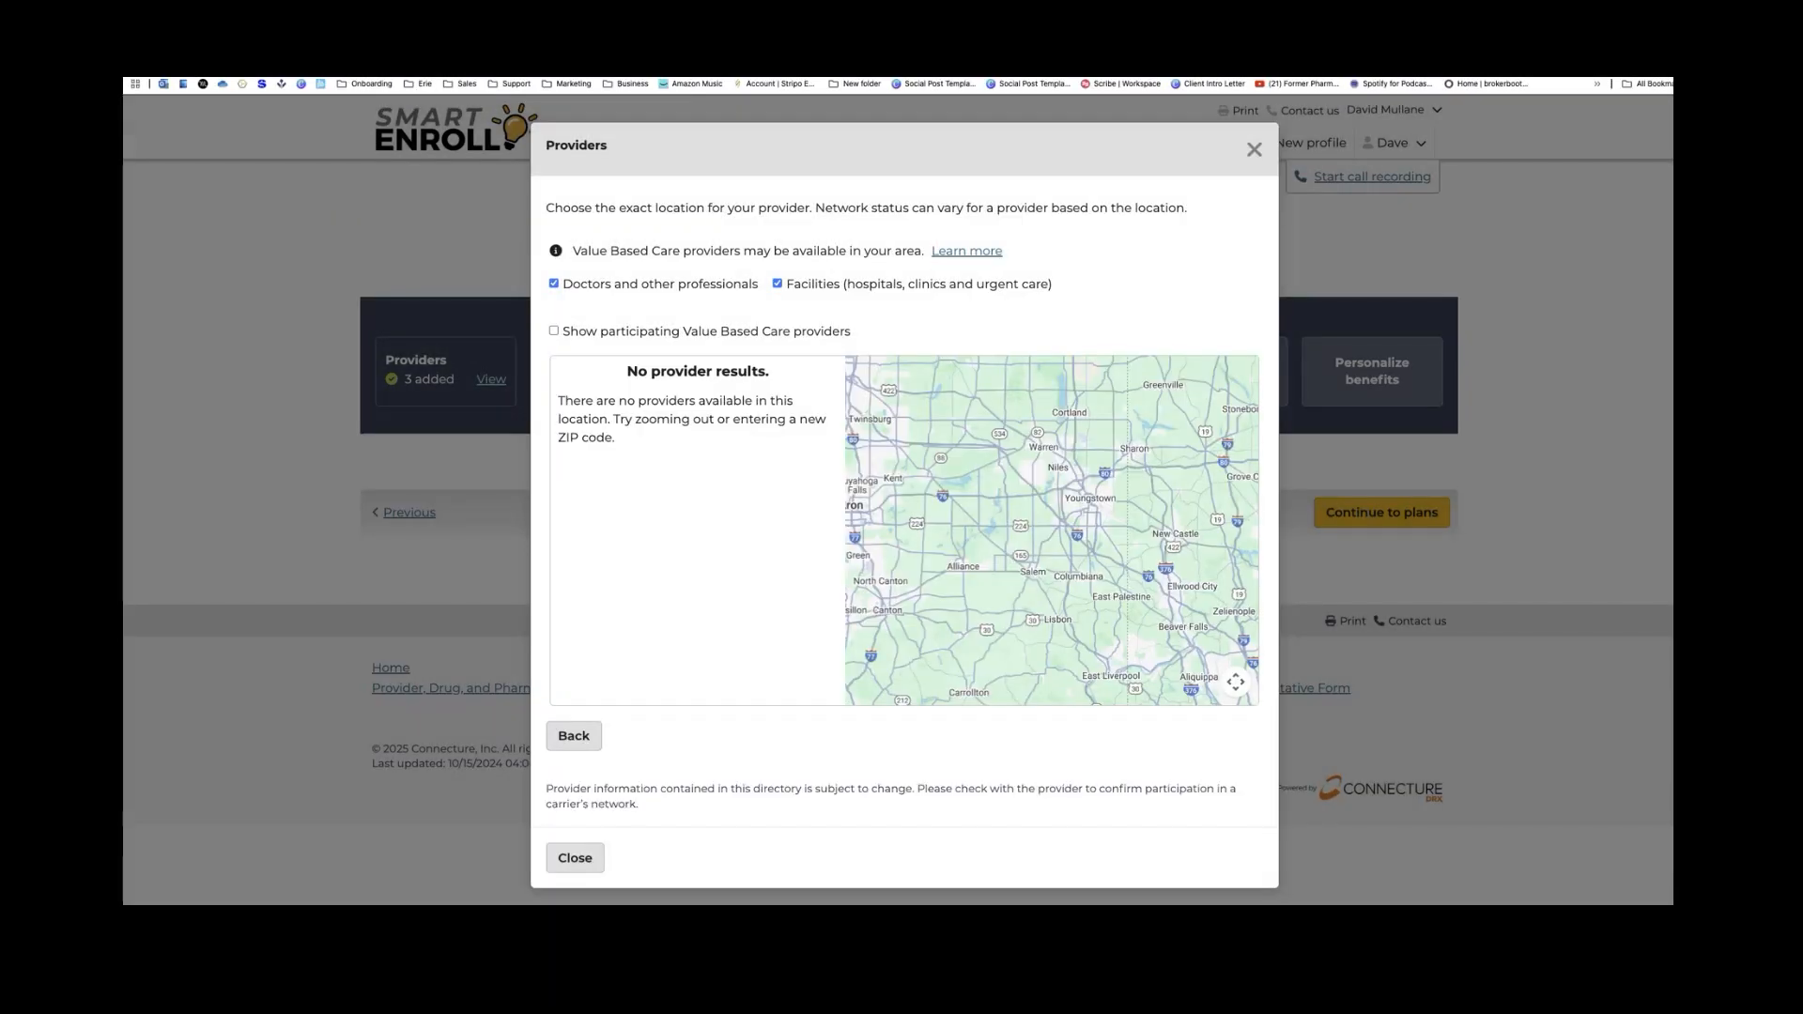
click(576, 737)
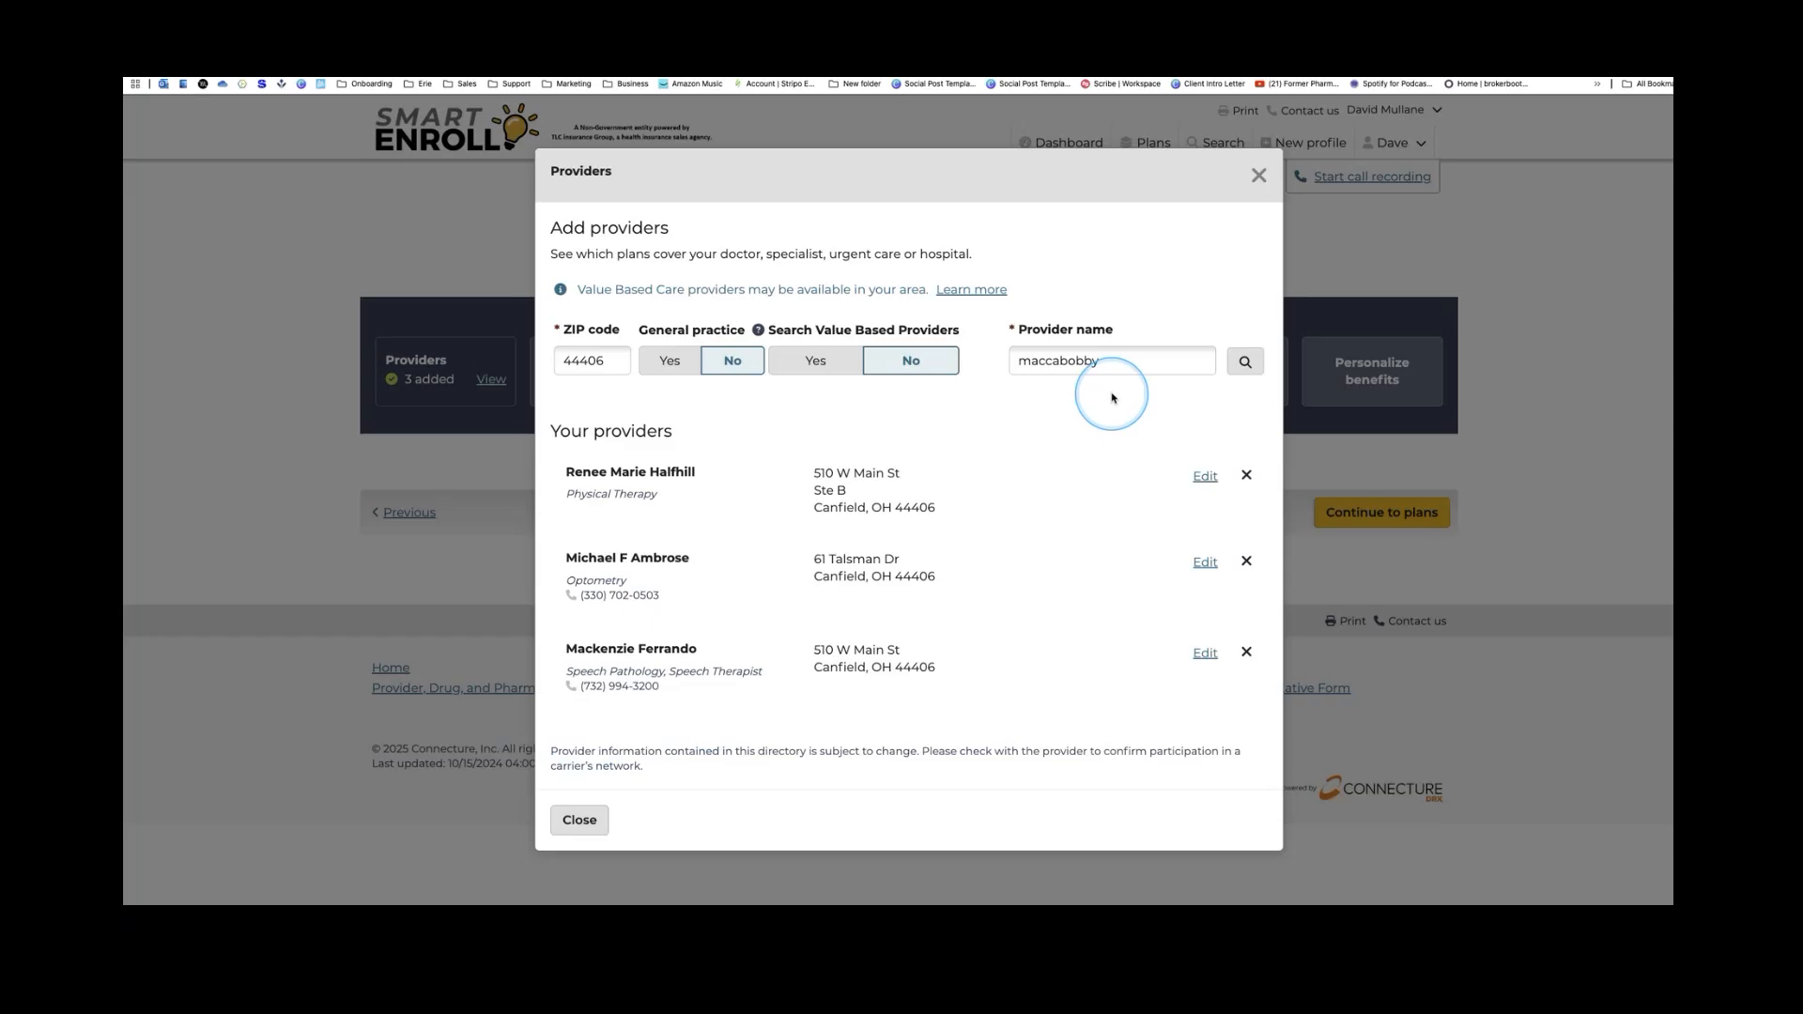
Change the ZIP code to 44512, search again, then reselect the name and rerun the search
click(579, 360)
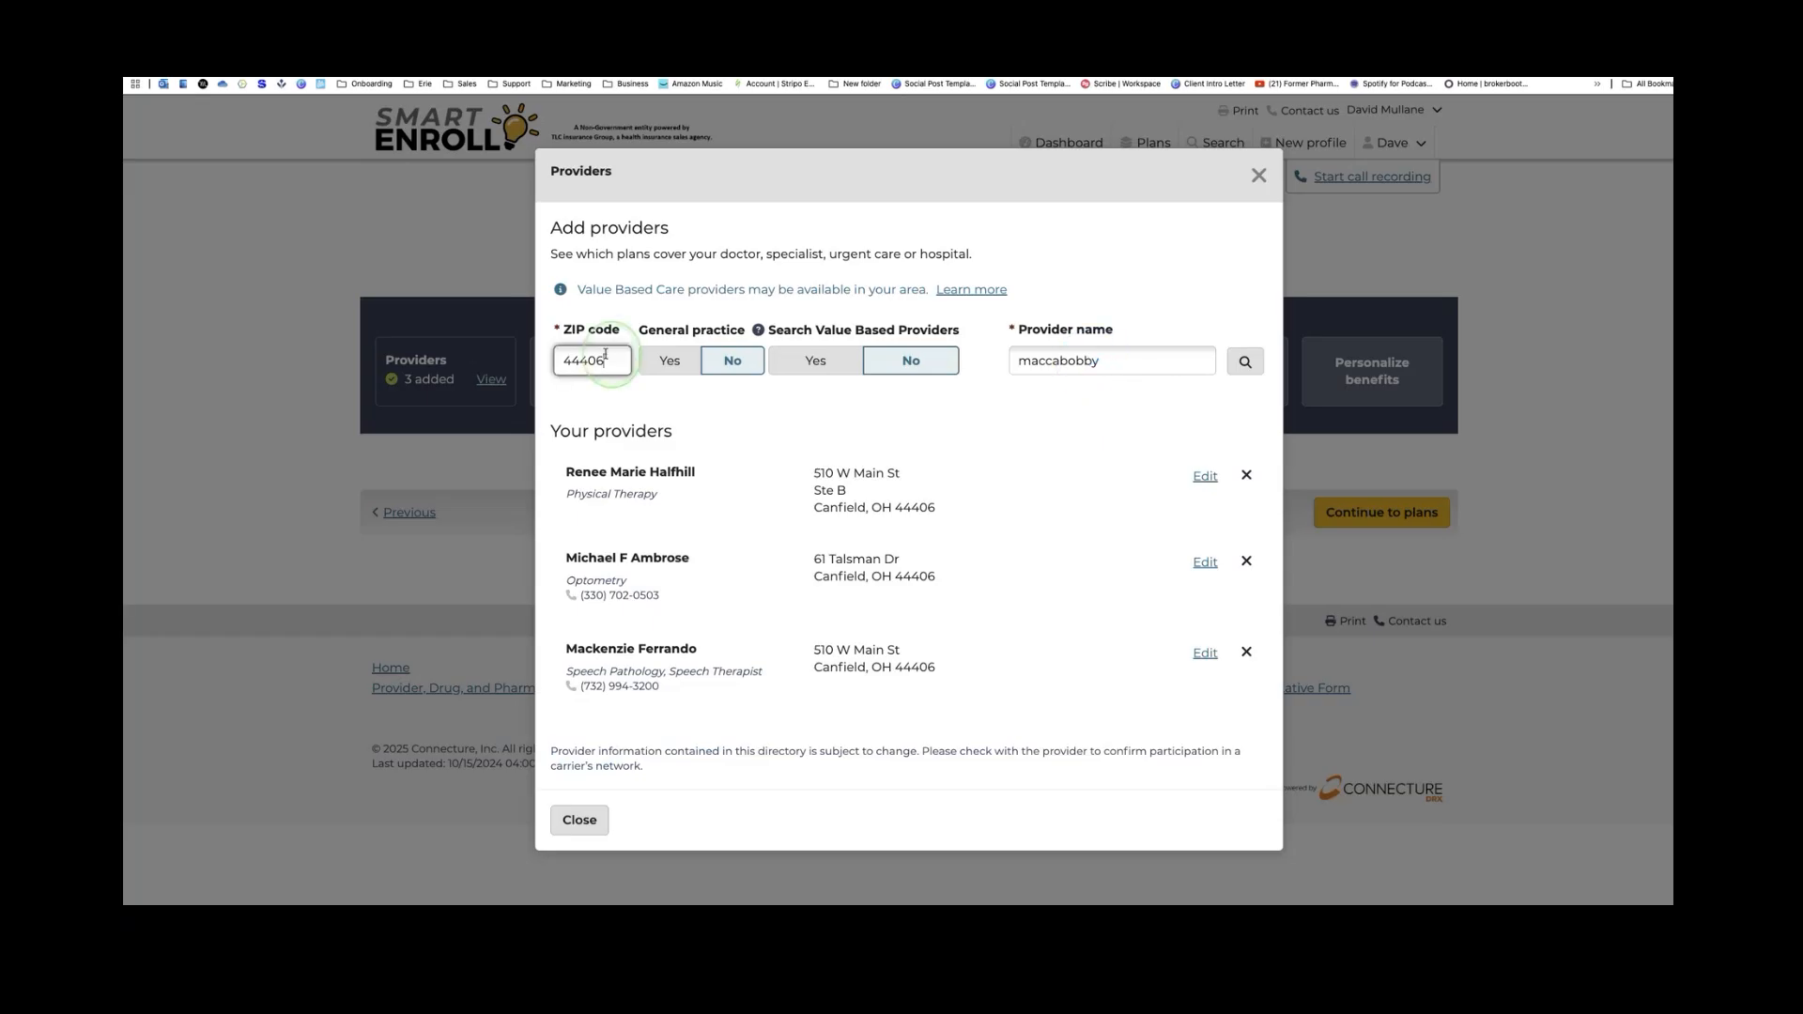
double_click(580, 360)
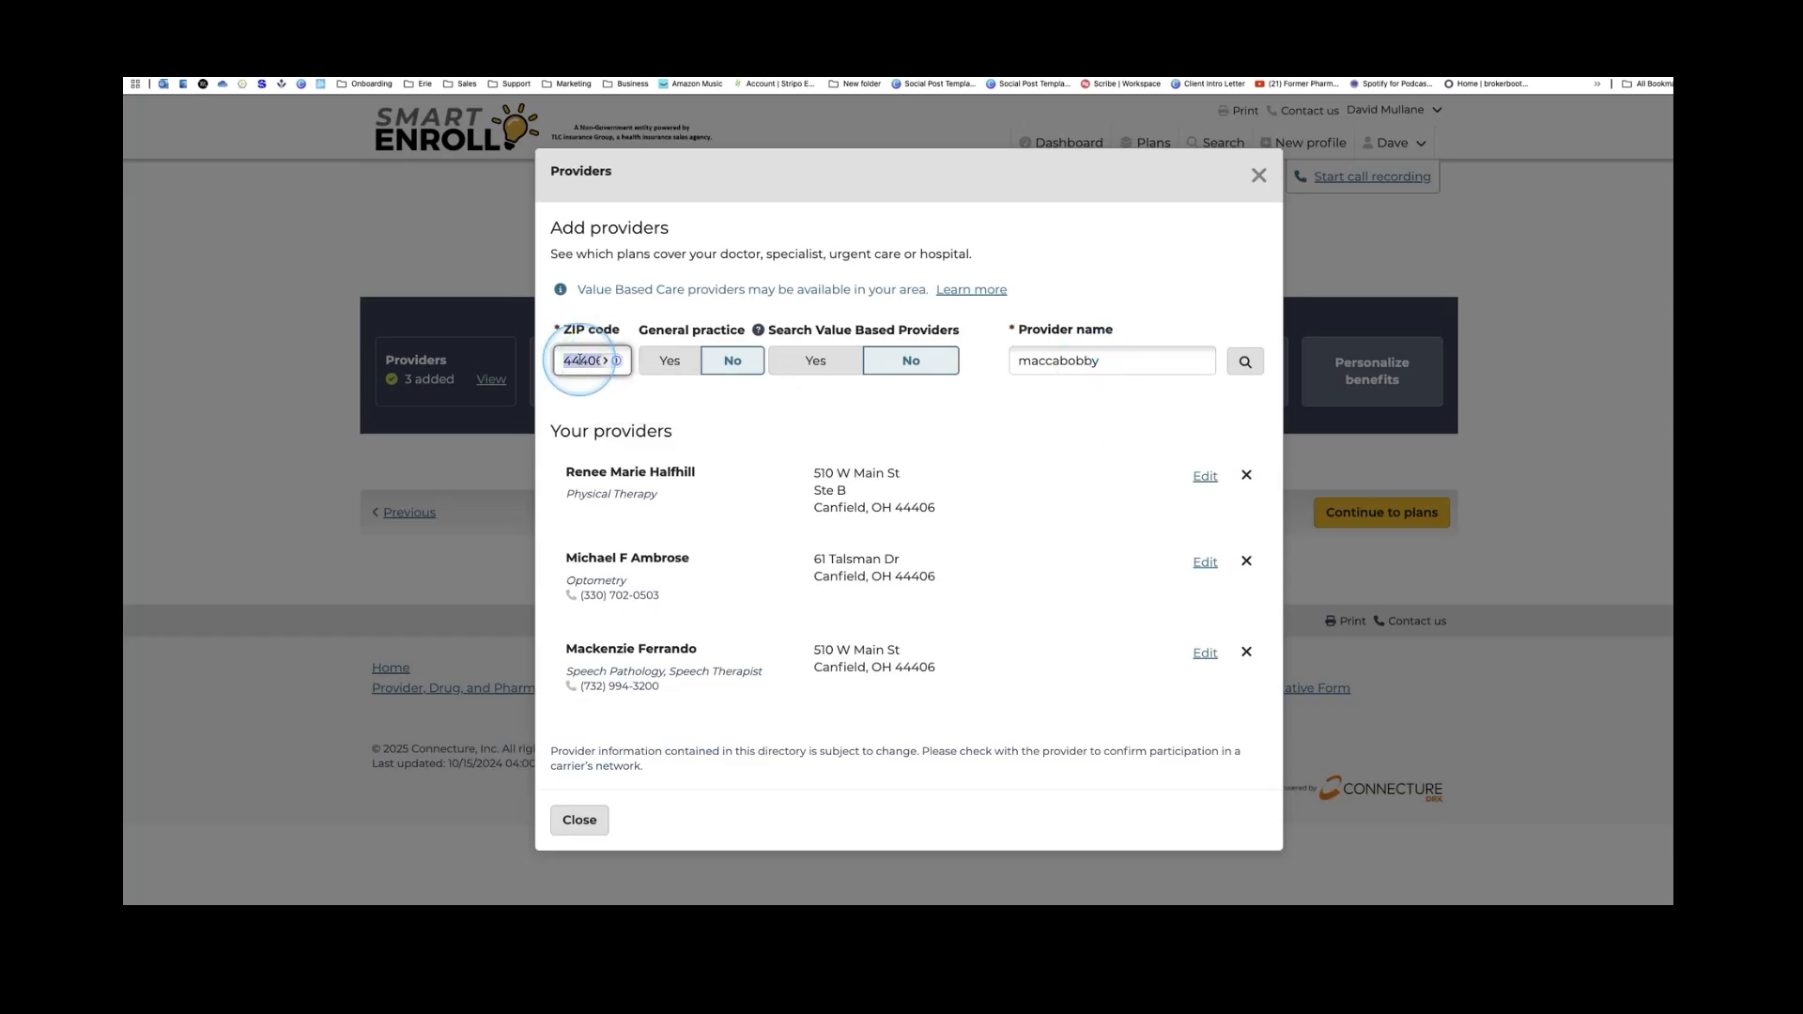
text(44512)
click(1244, 362)
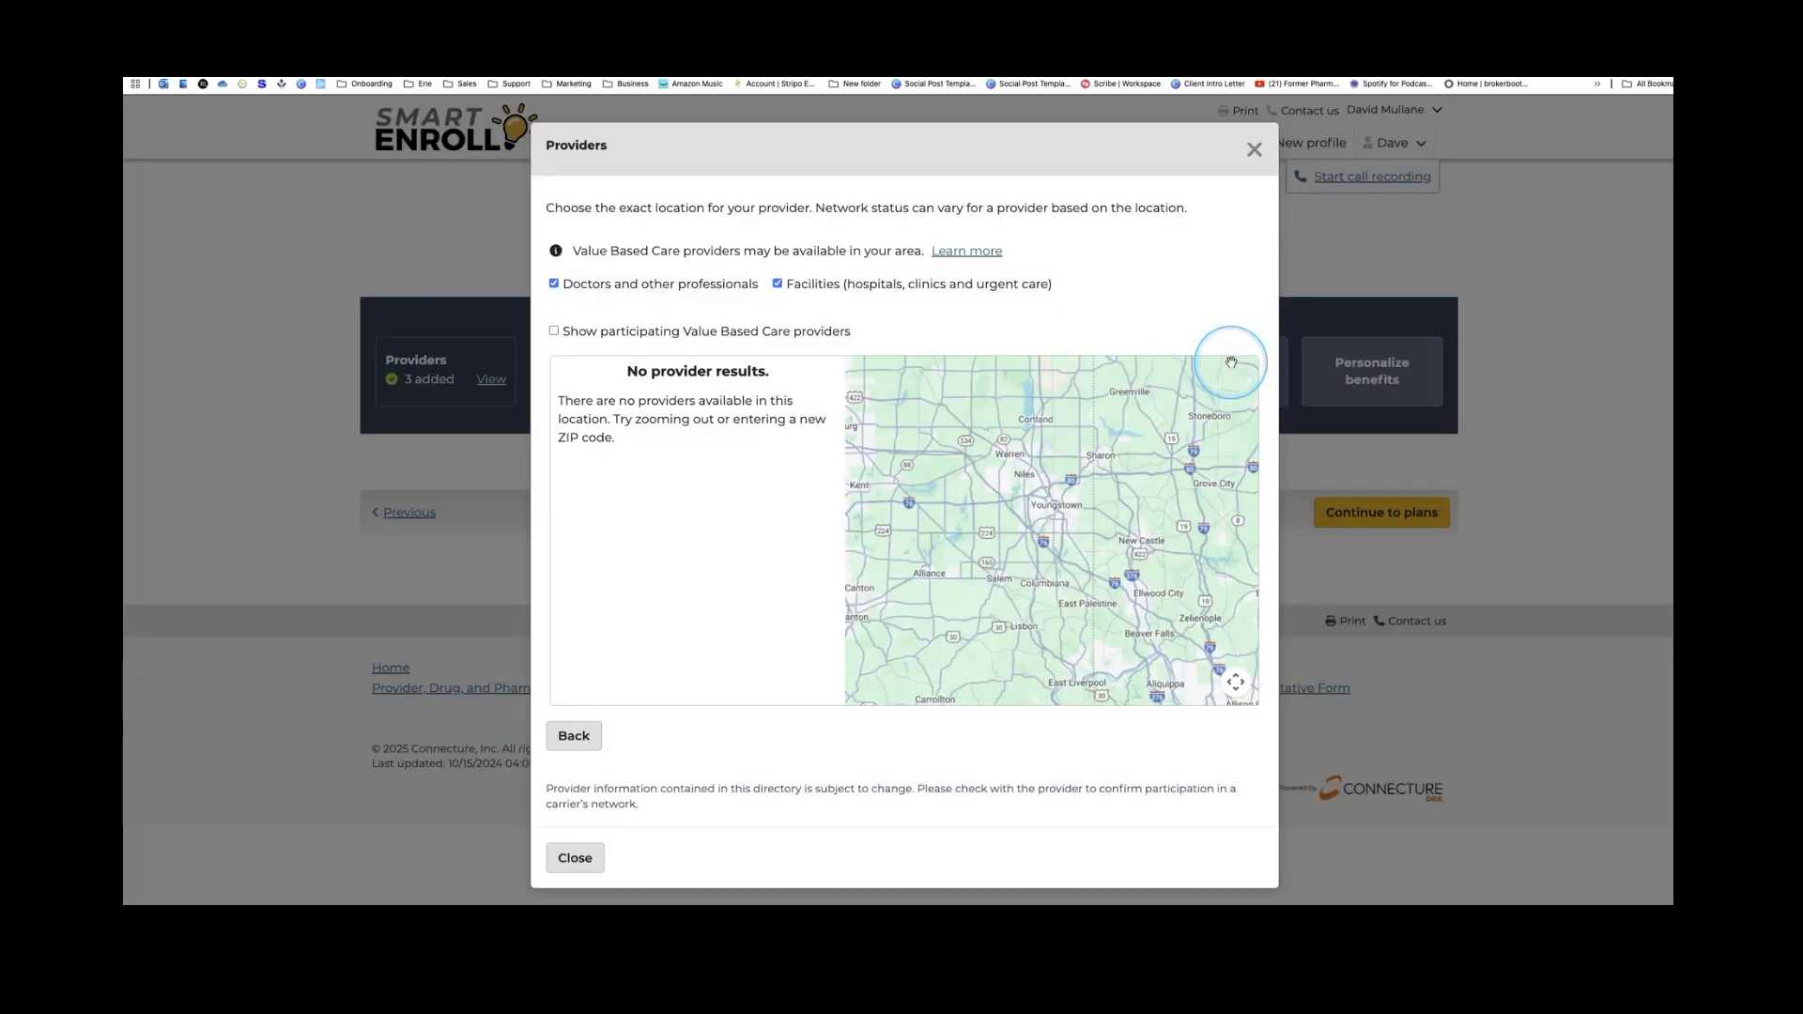
click(580, 738)
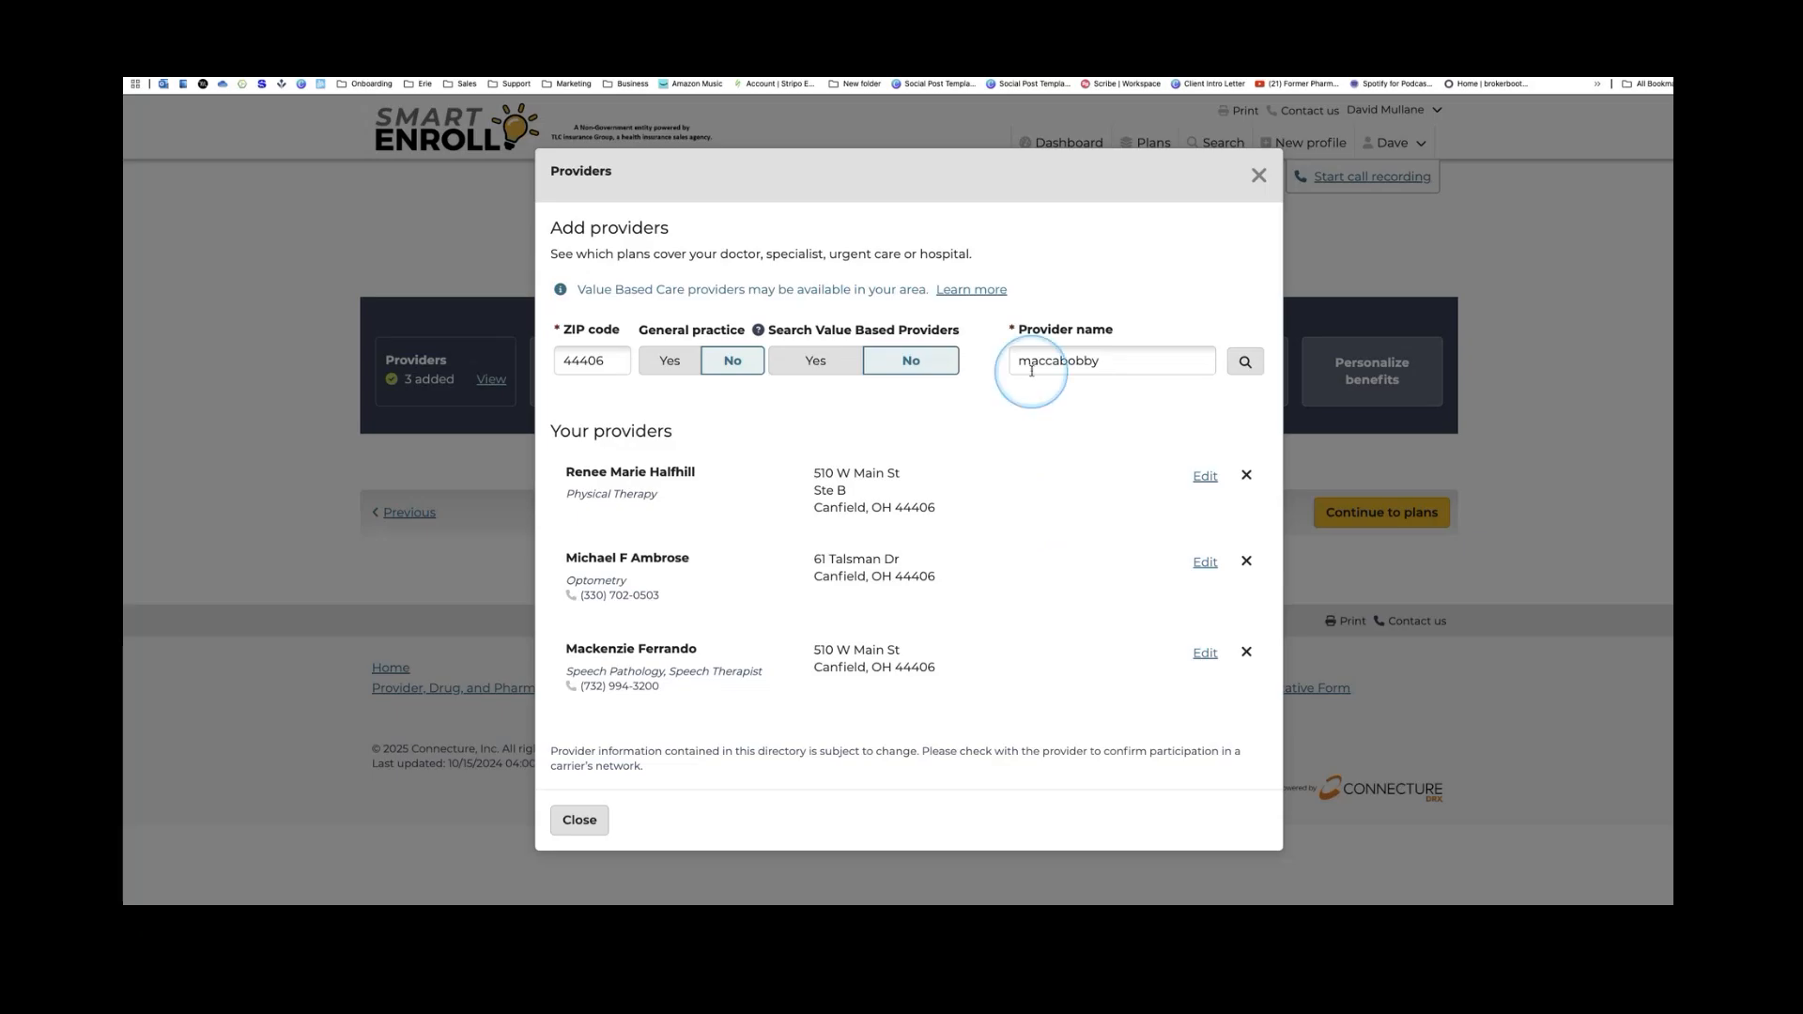
drag(1020, 362, 1094, 365)
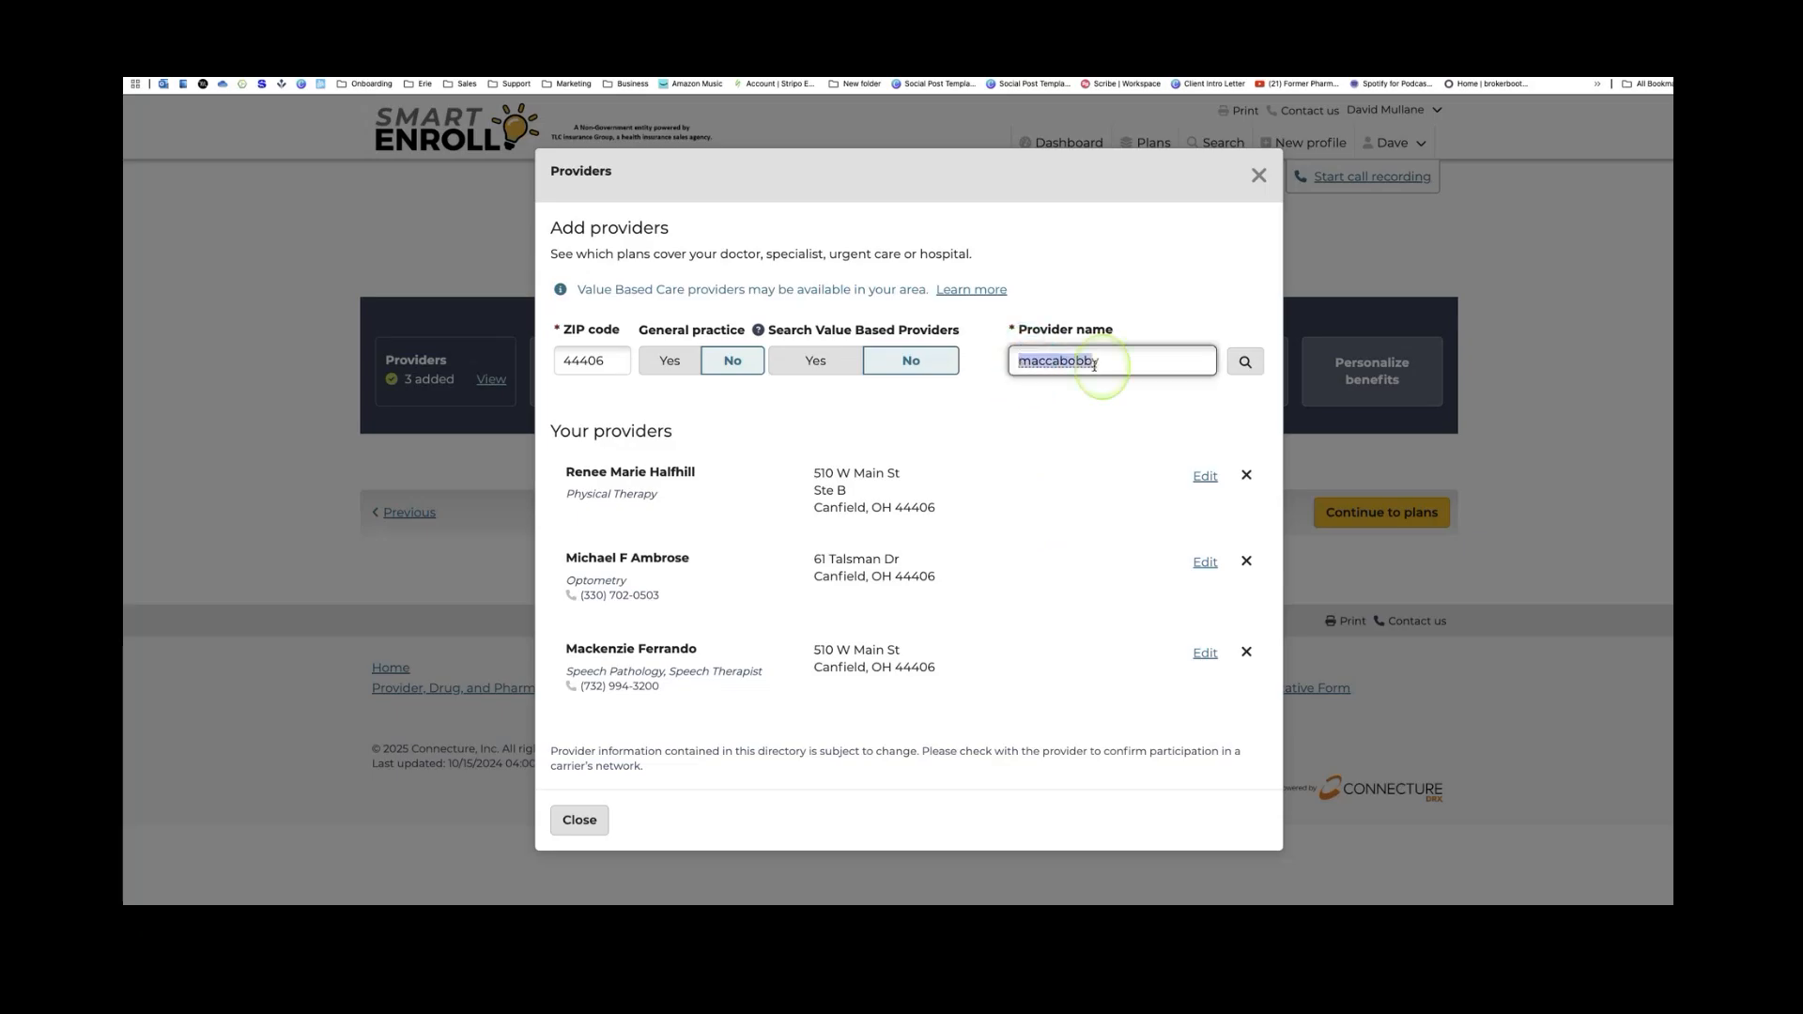
click(1240, 361)
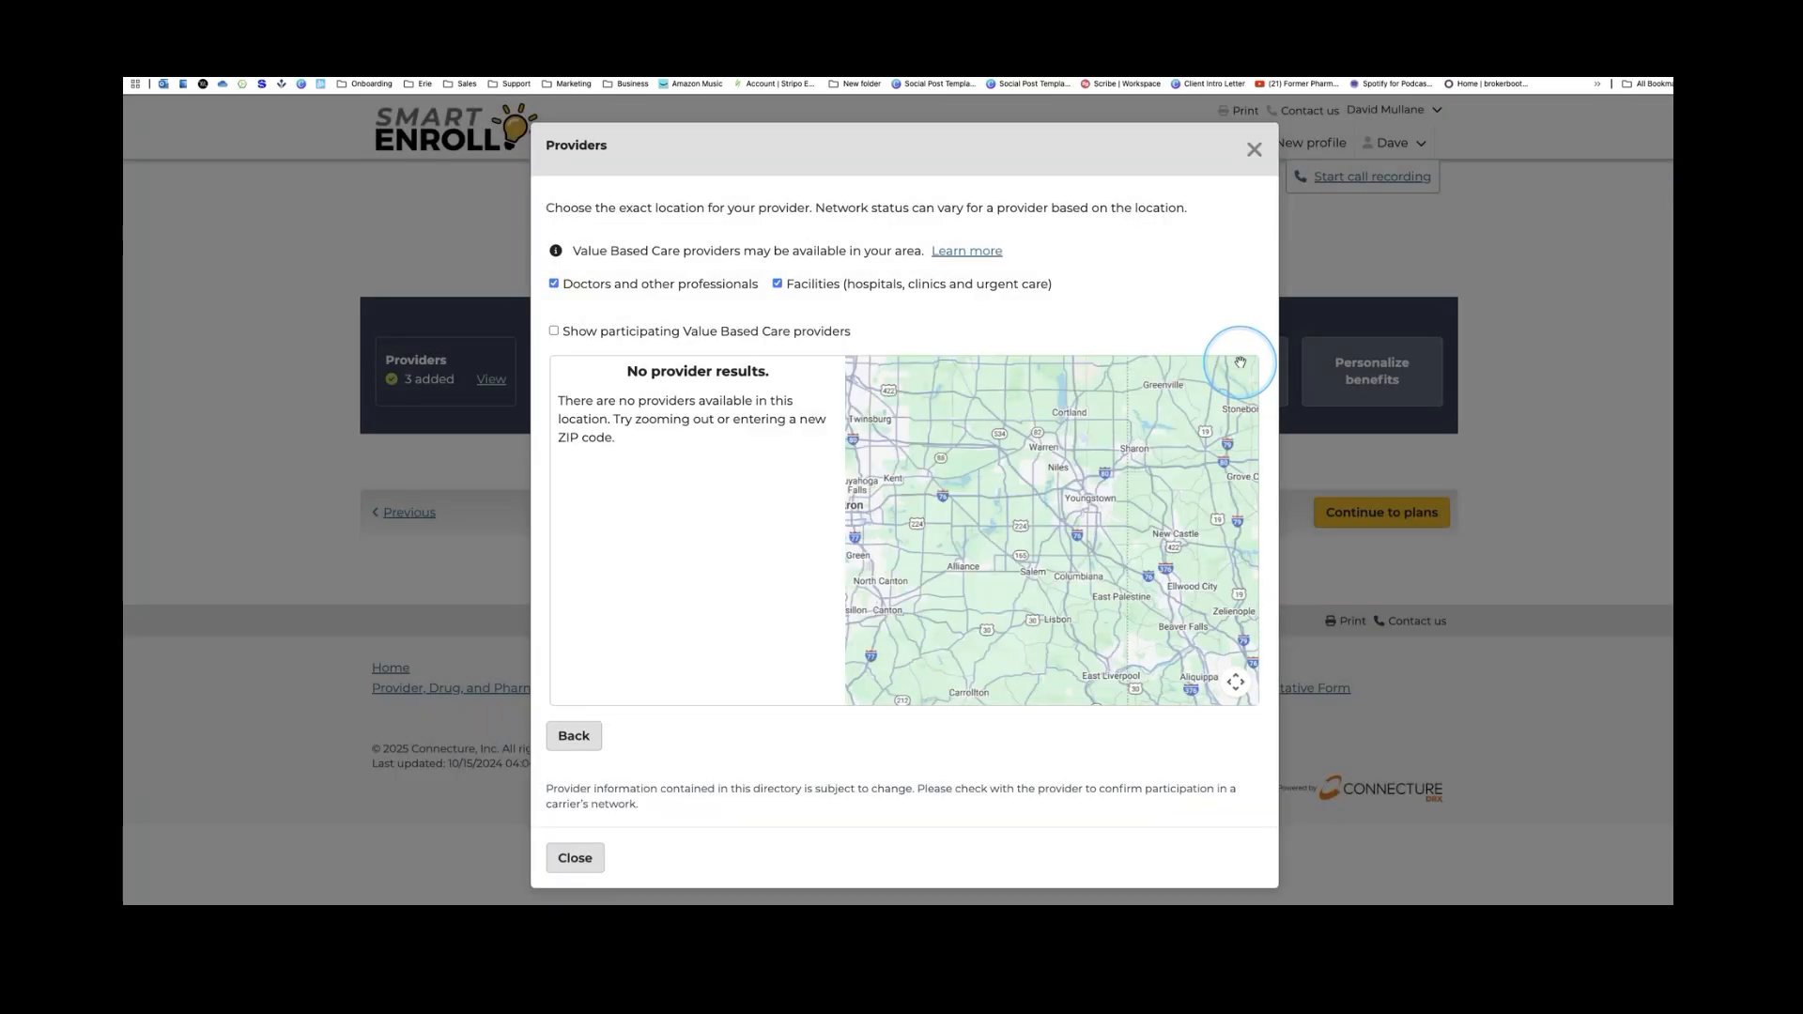
Return from the empty results, clear the provider name field, and close the Providers dialog
click(574, 736)
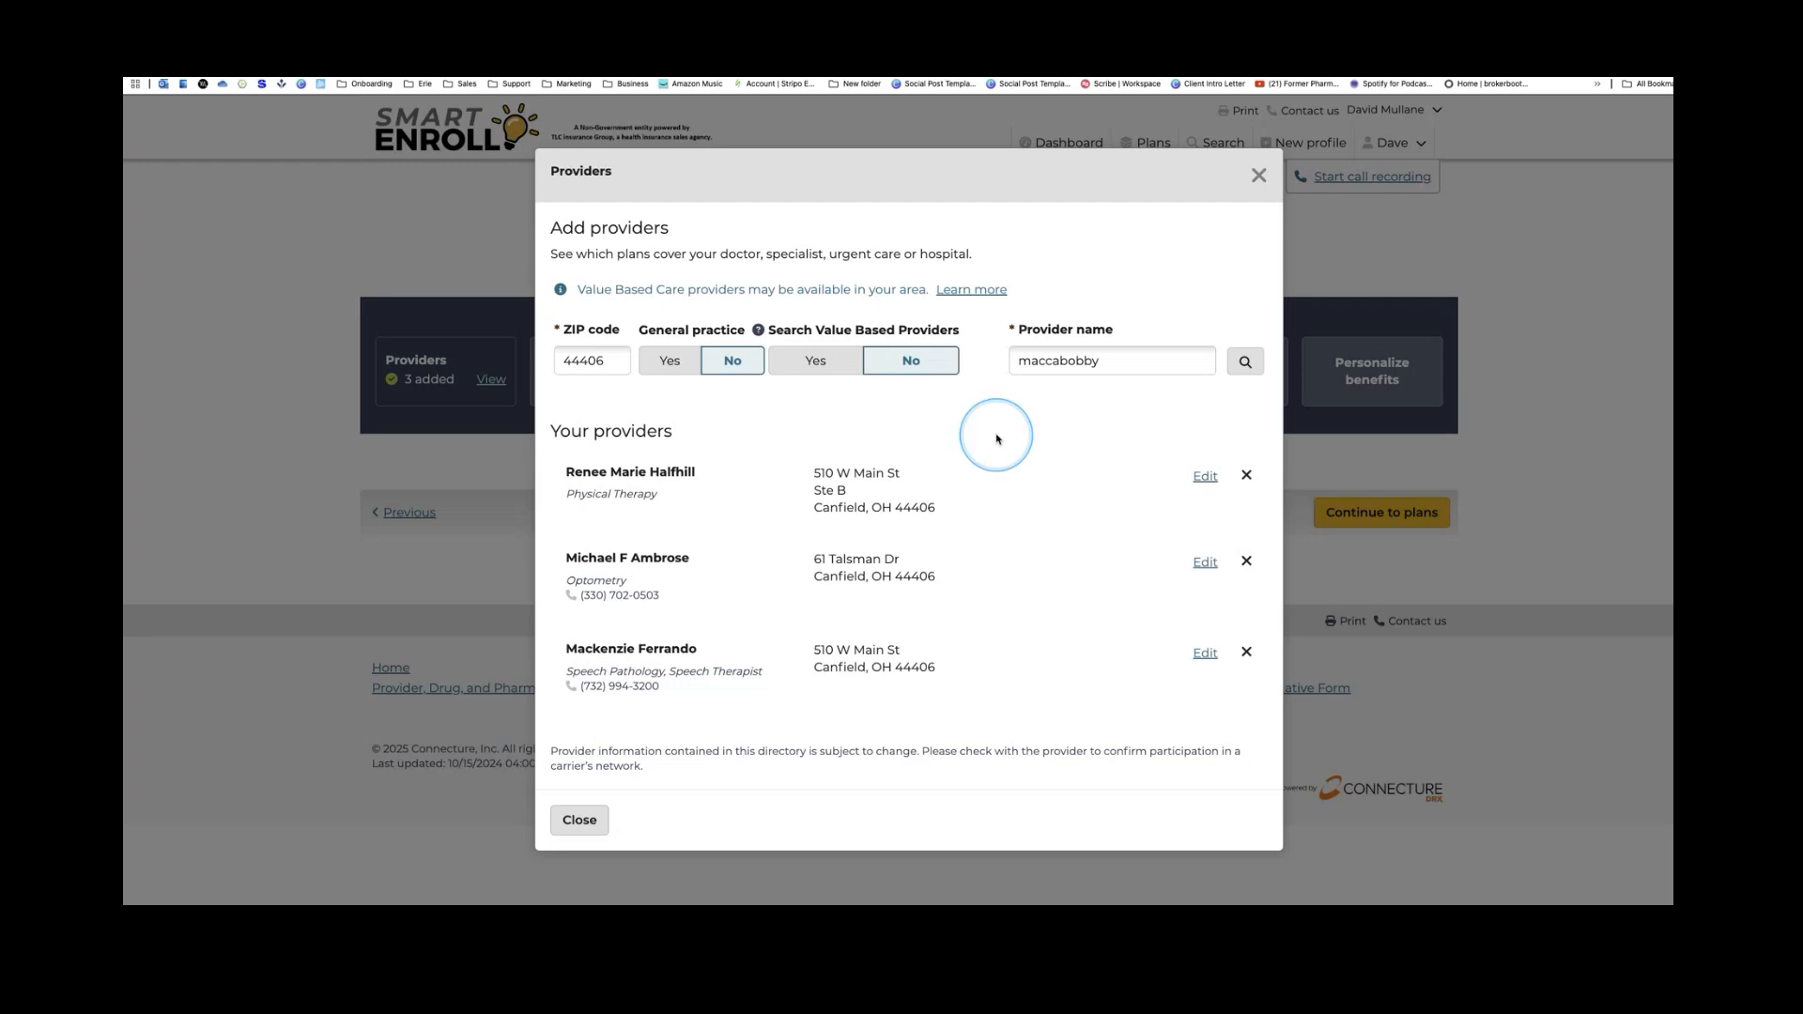
double_click(1044, 366)
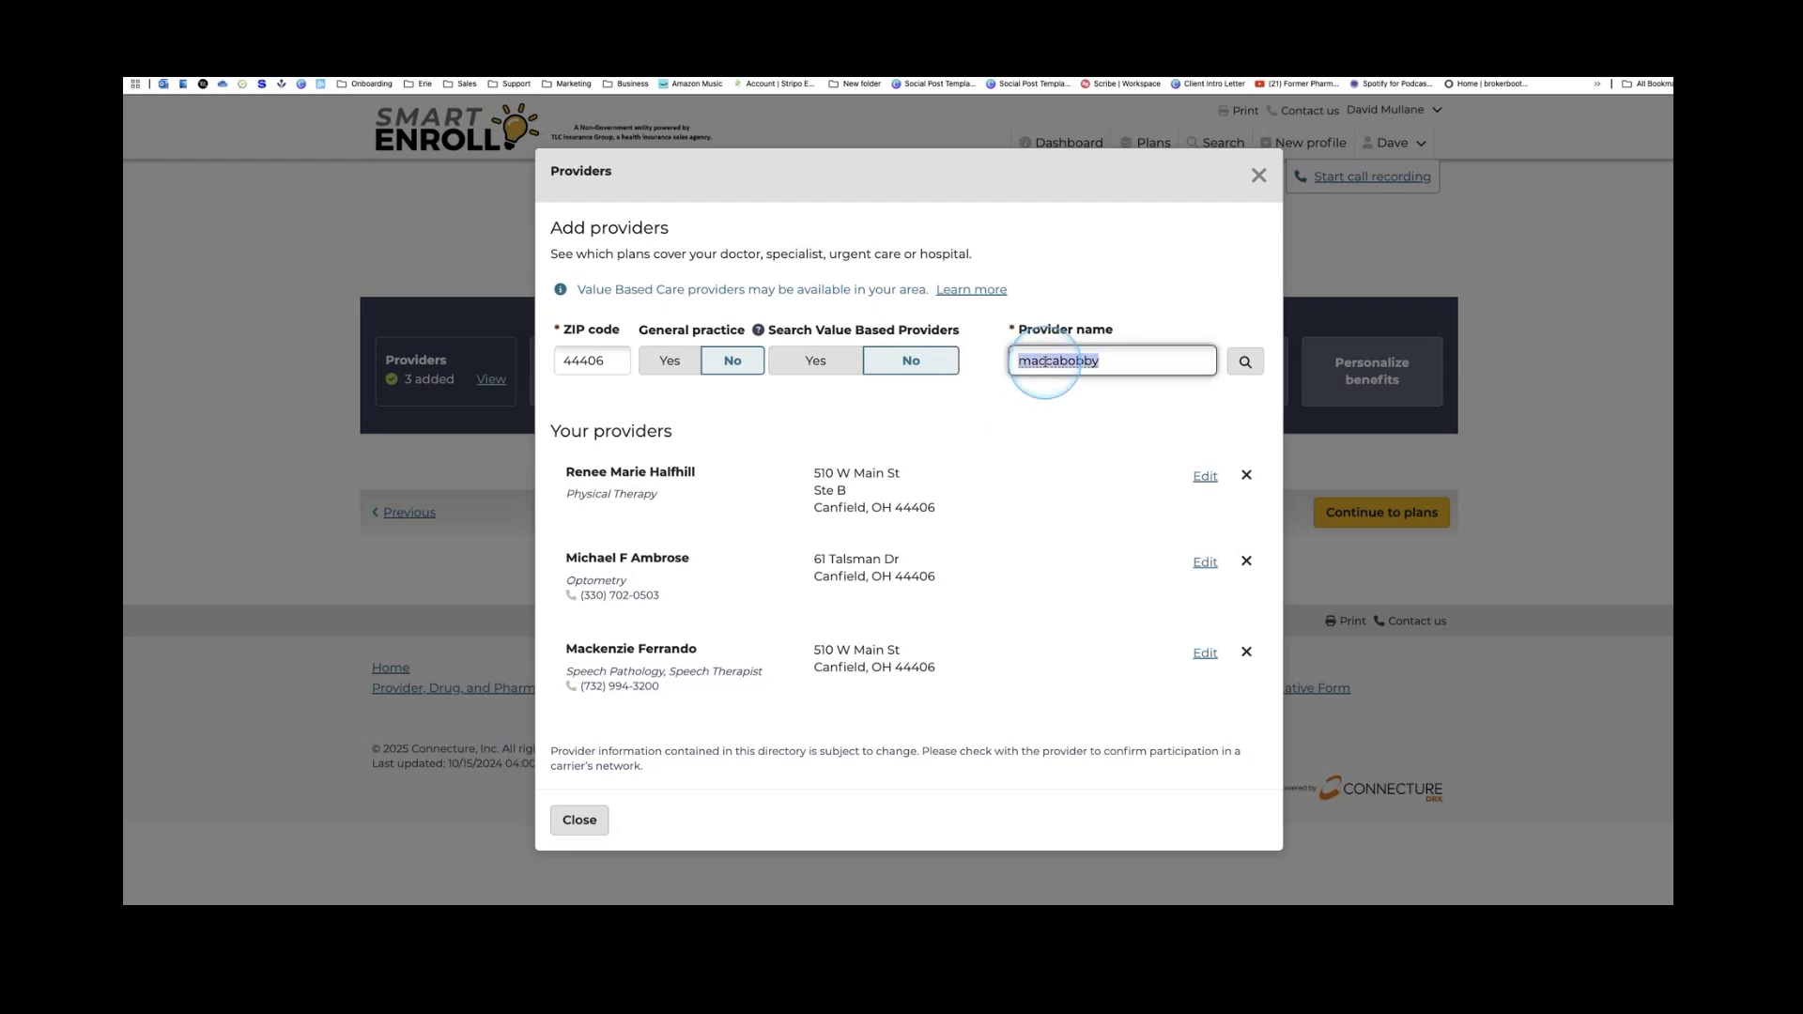
key(BackSpace)
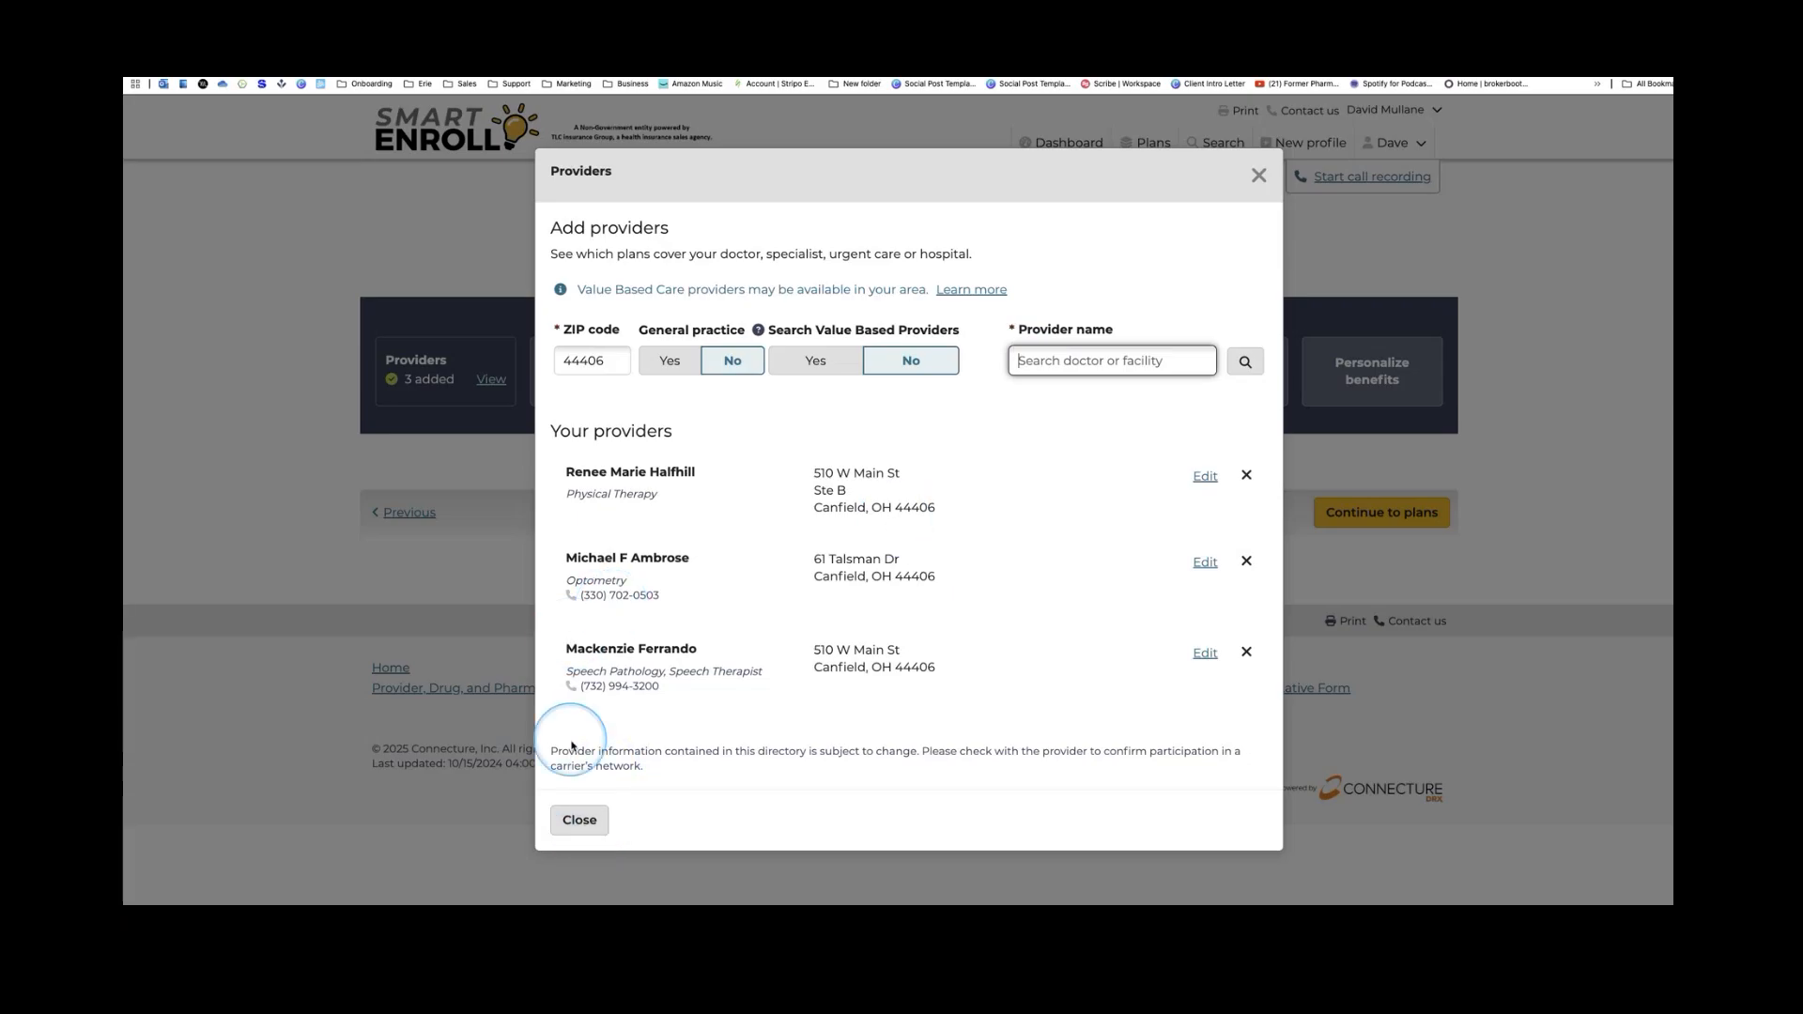
click(584, 821)
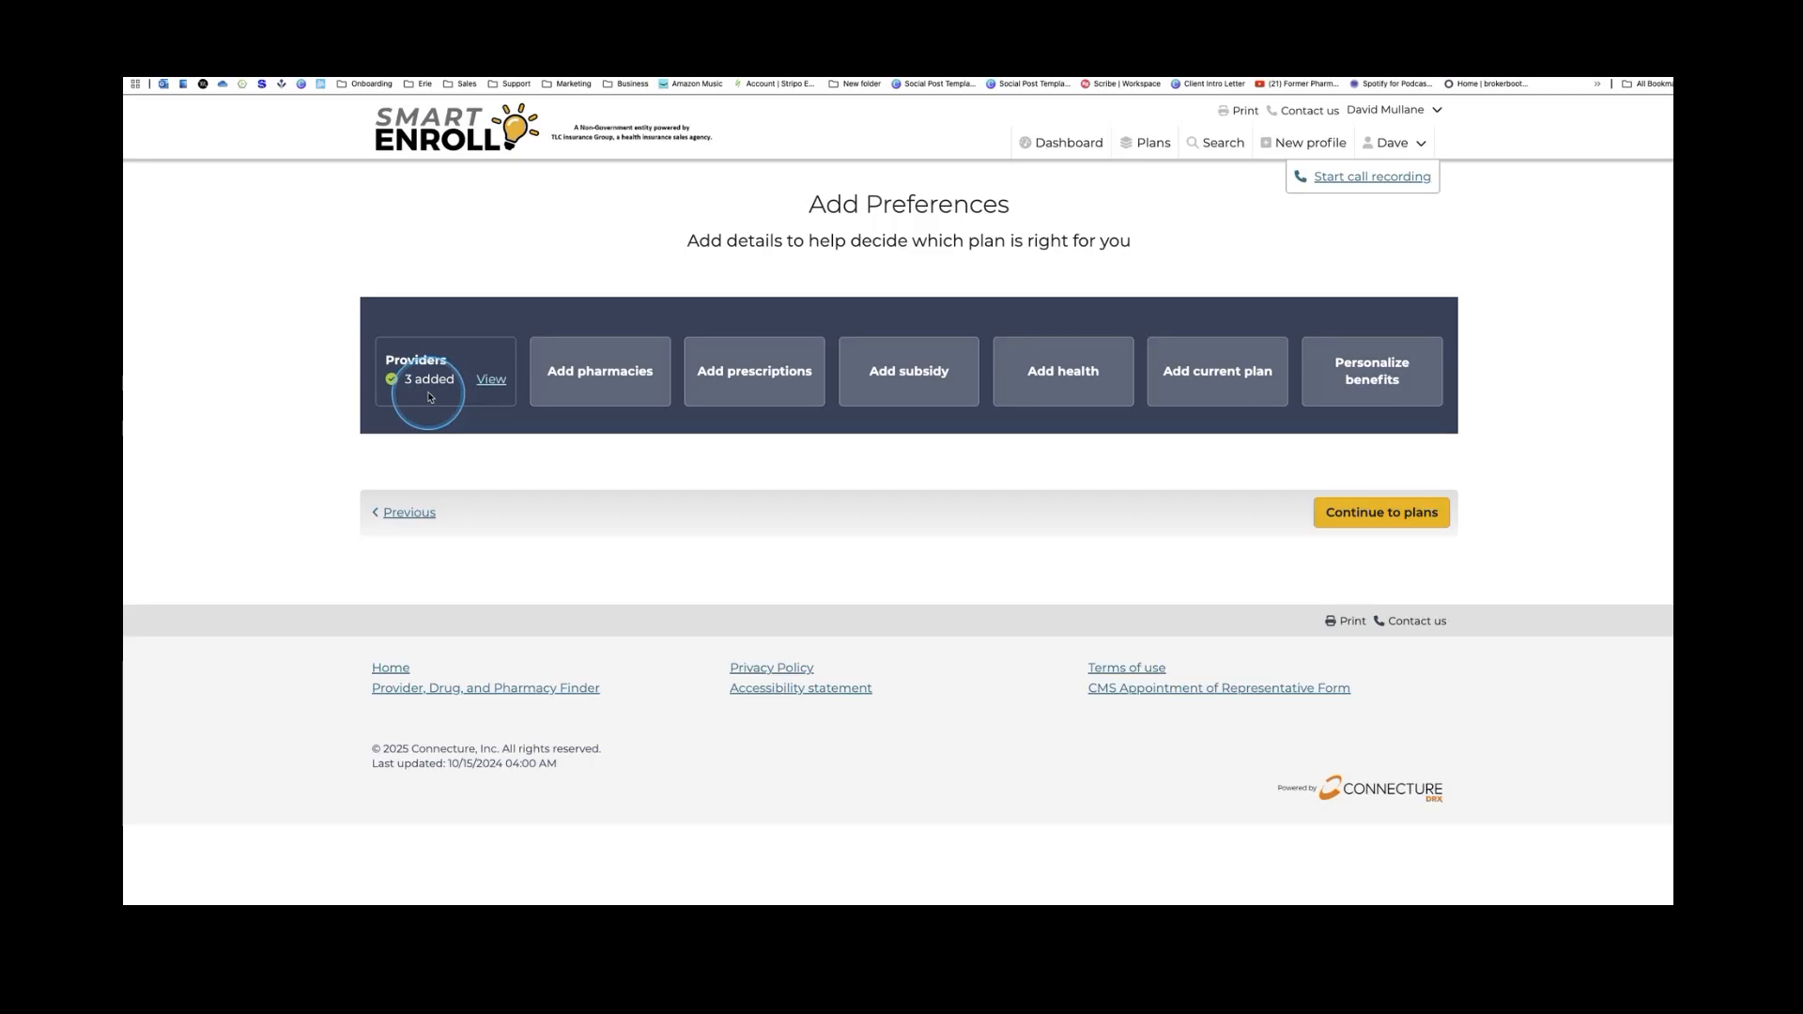
In Pharmacy preferences, search 'cvs' and add CVS Pharmacy #02543 in Canfield
click(582, 393)
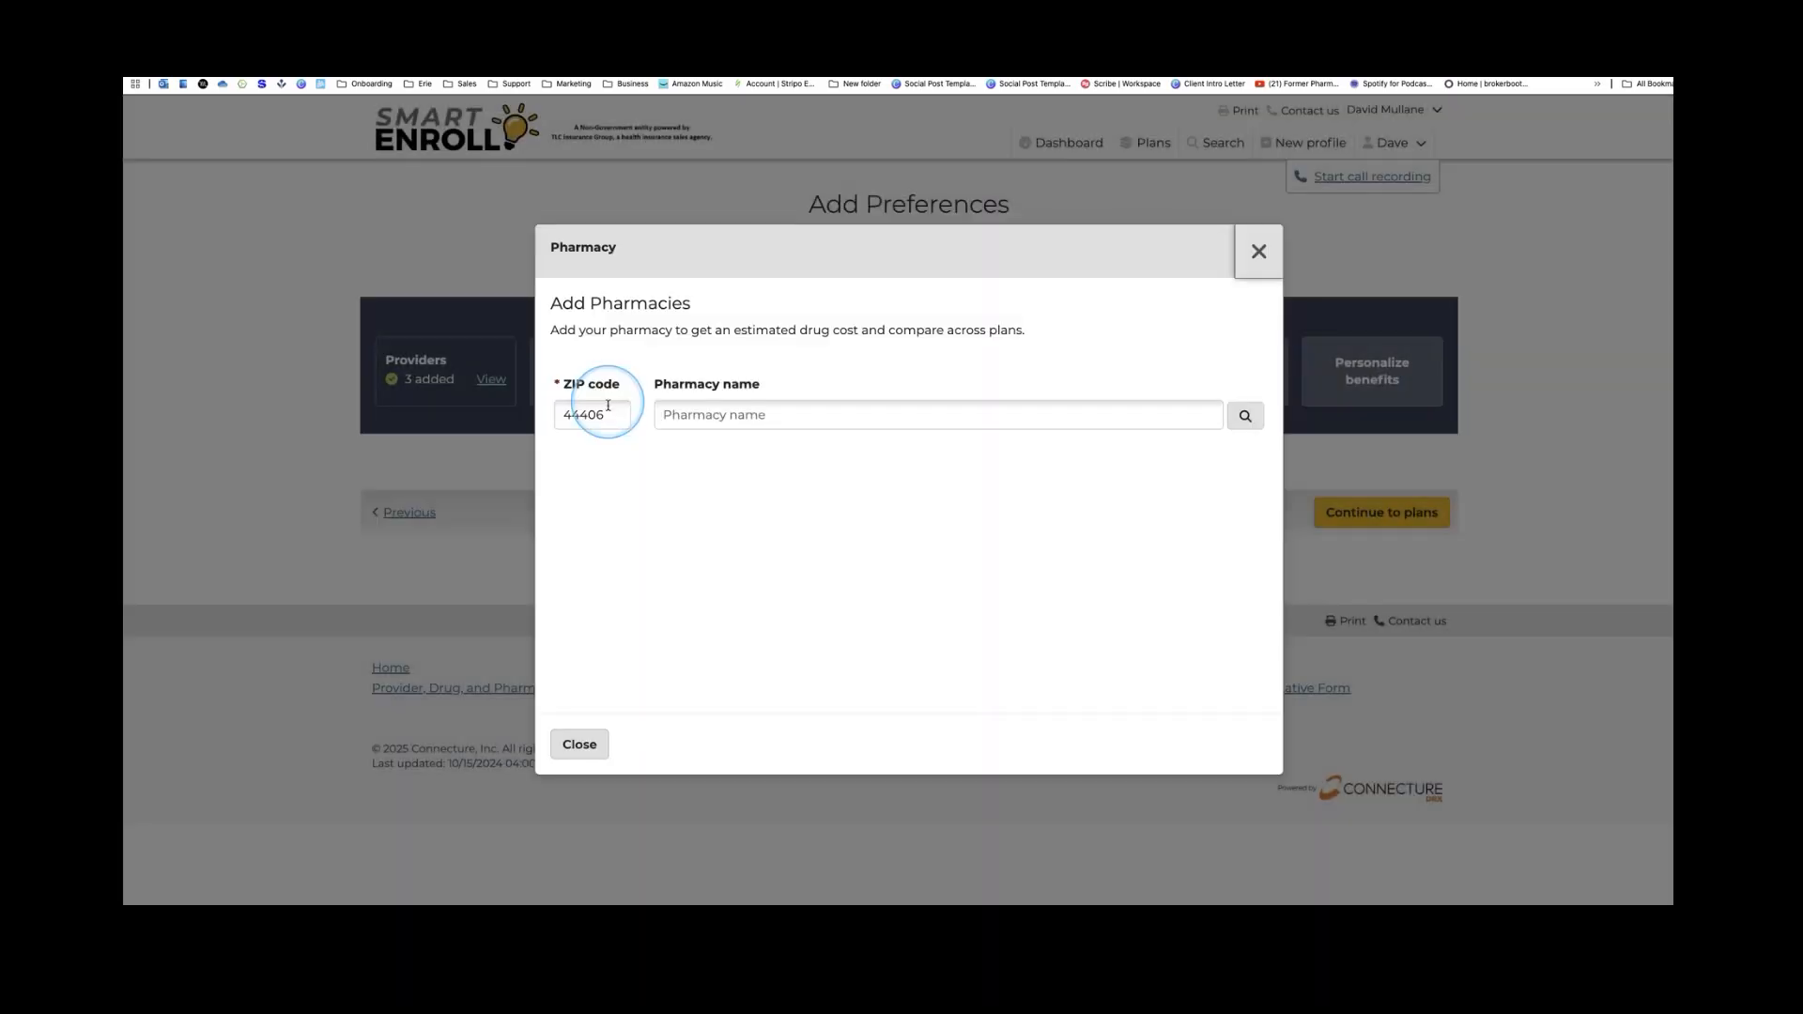
click(740, 423)
text(cvs)
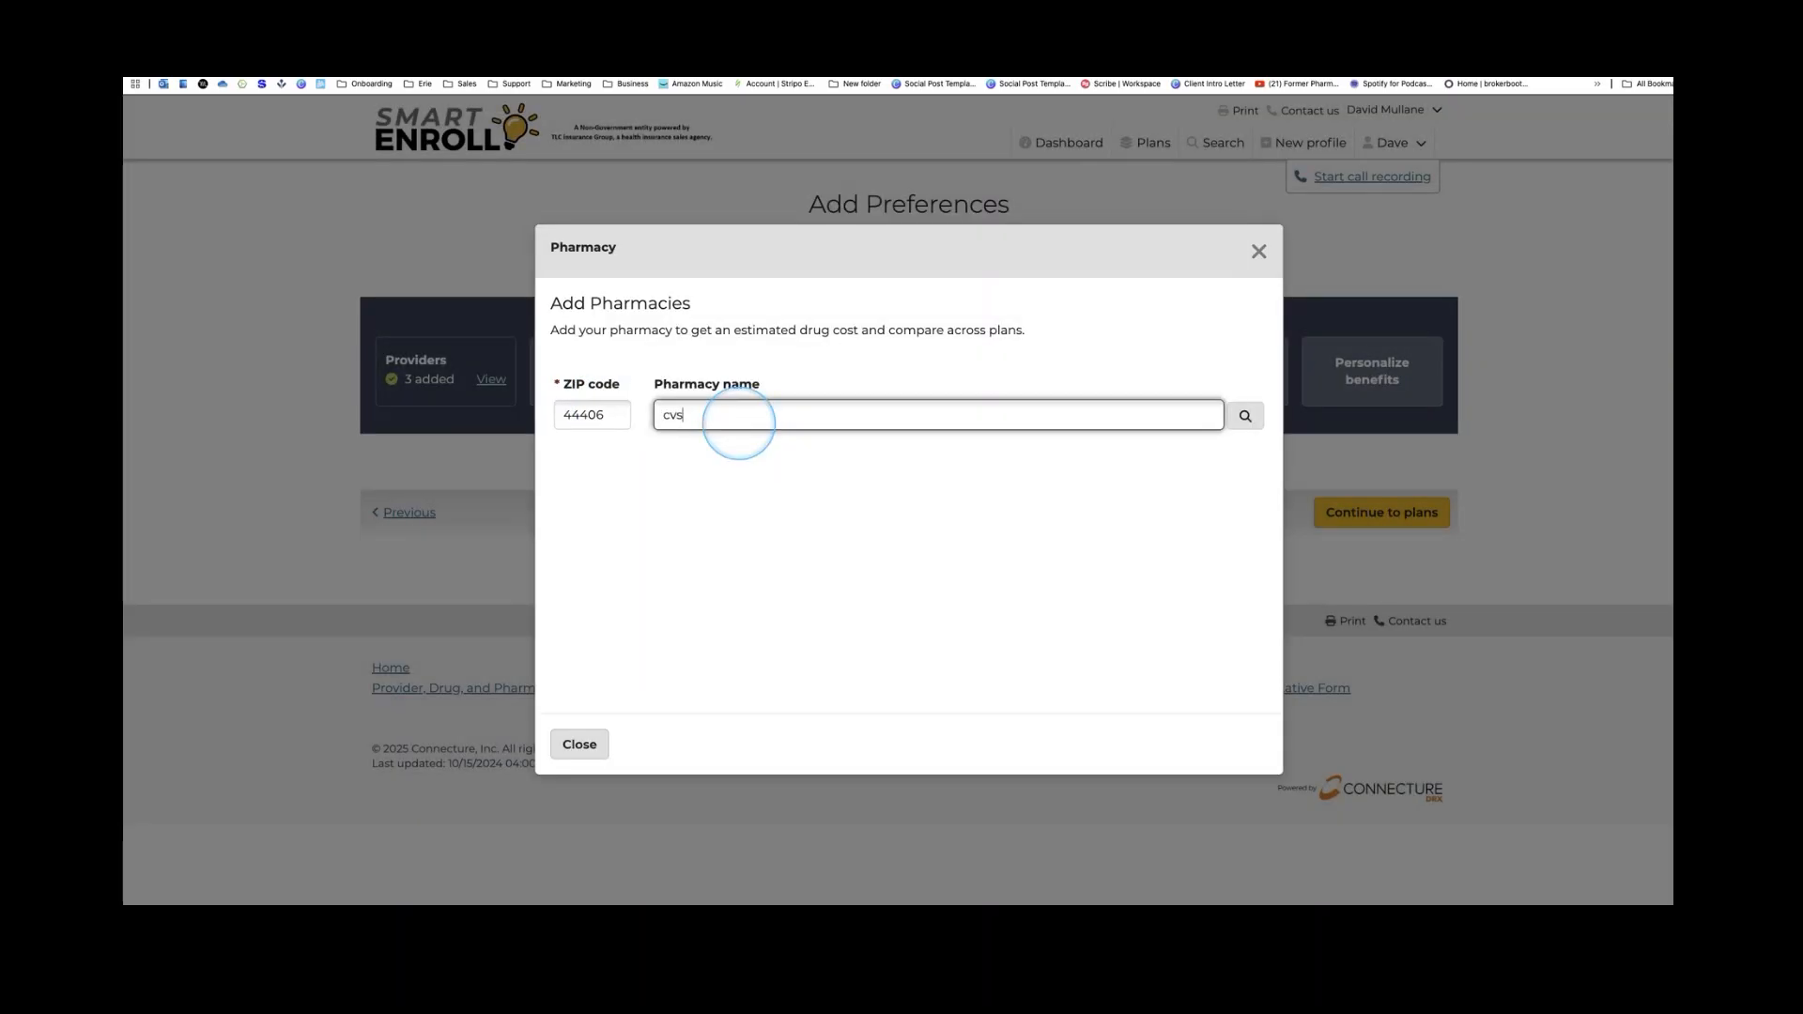
key(Return)
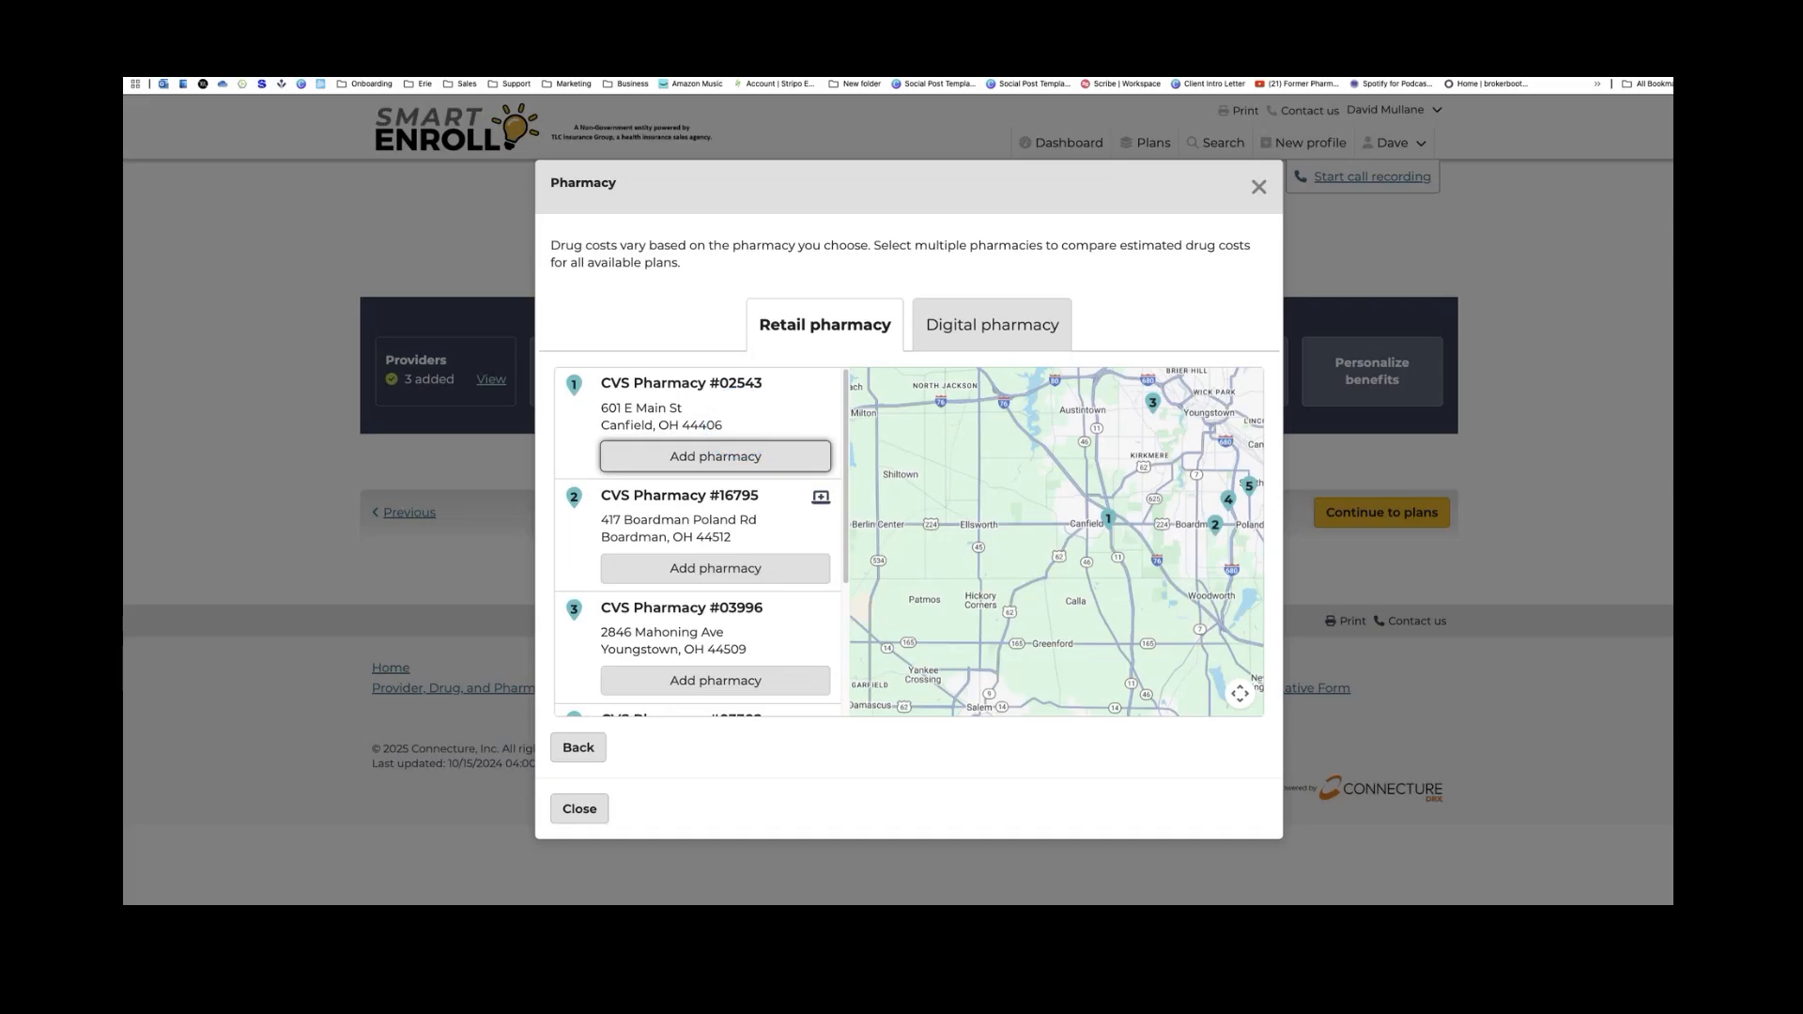
click(689, 457)
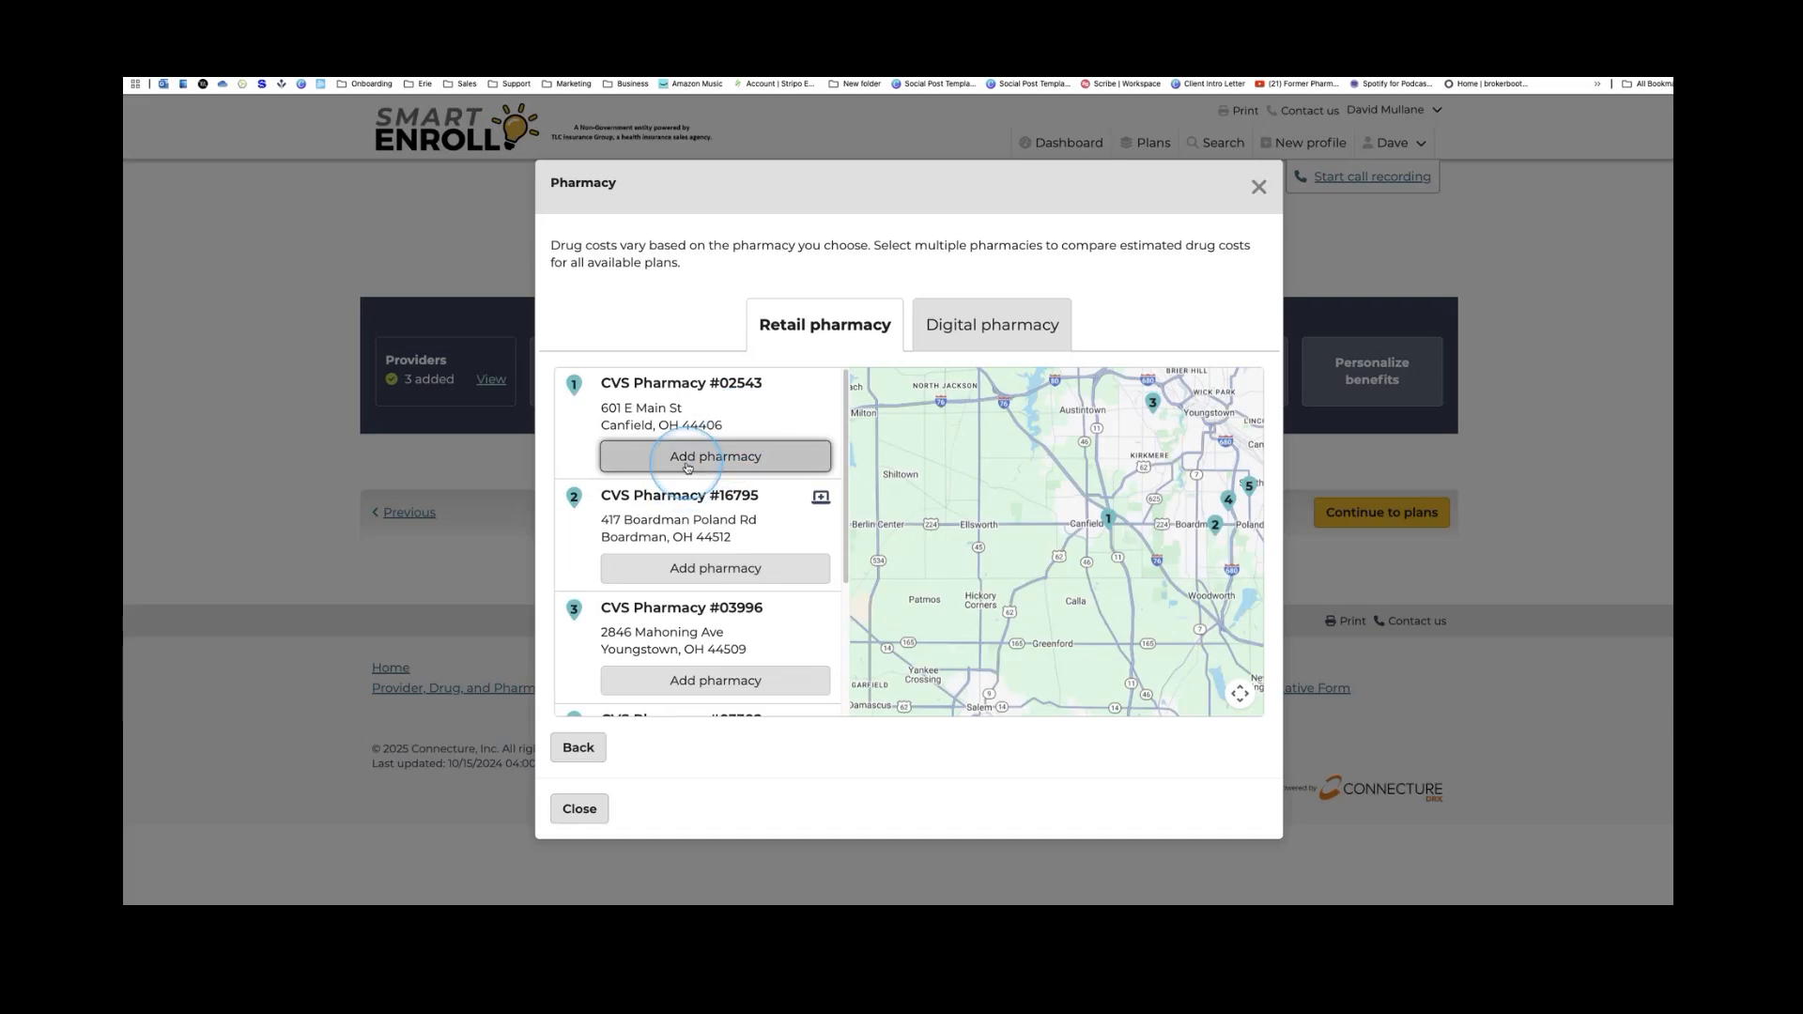
Search 'giant eagle' and add Giant Eagle Pharmacy #6385
click(693, 417)
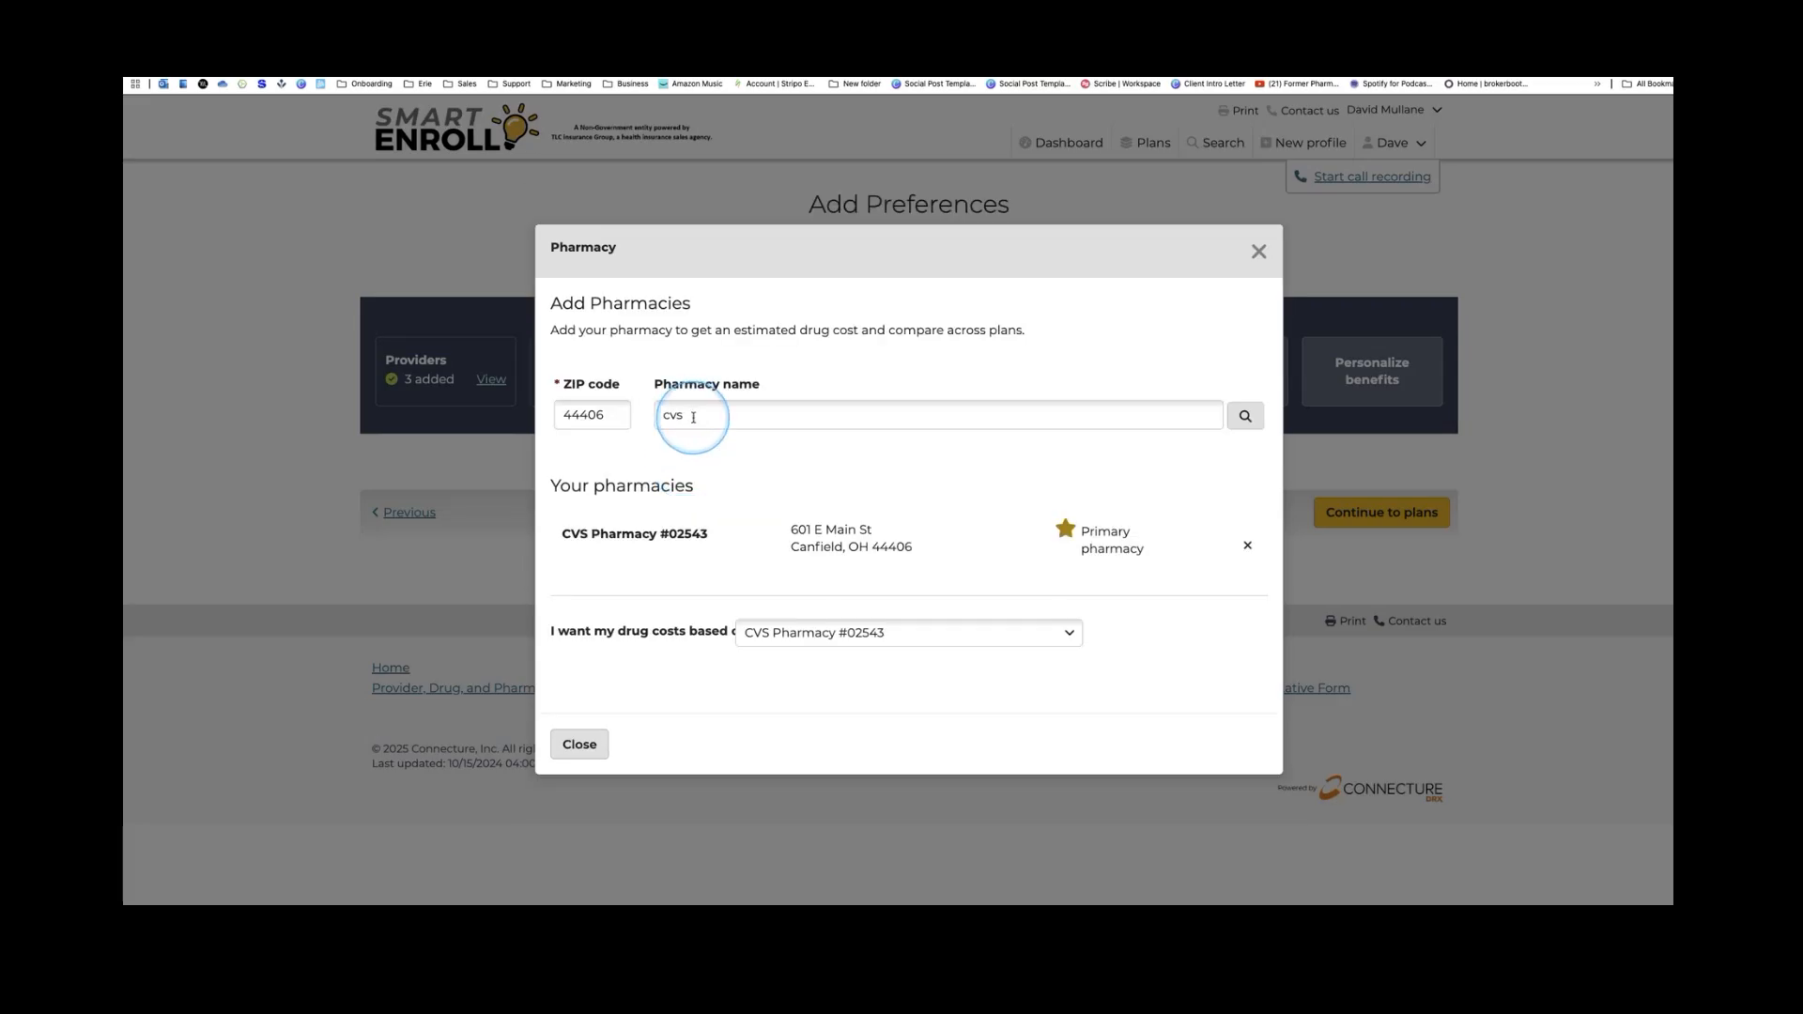
double_click(693, 417)
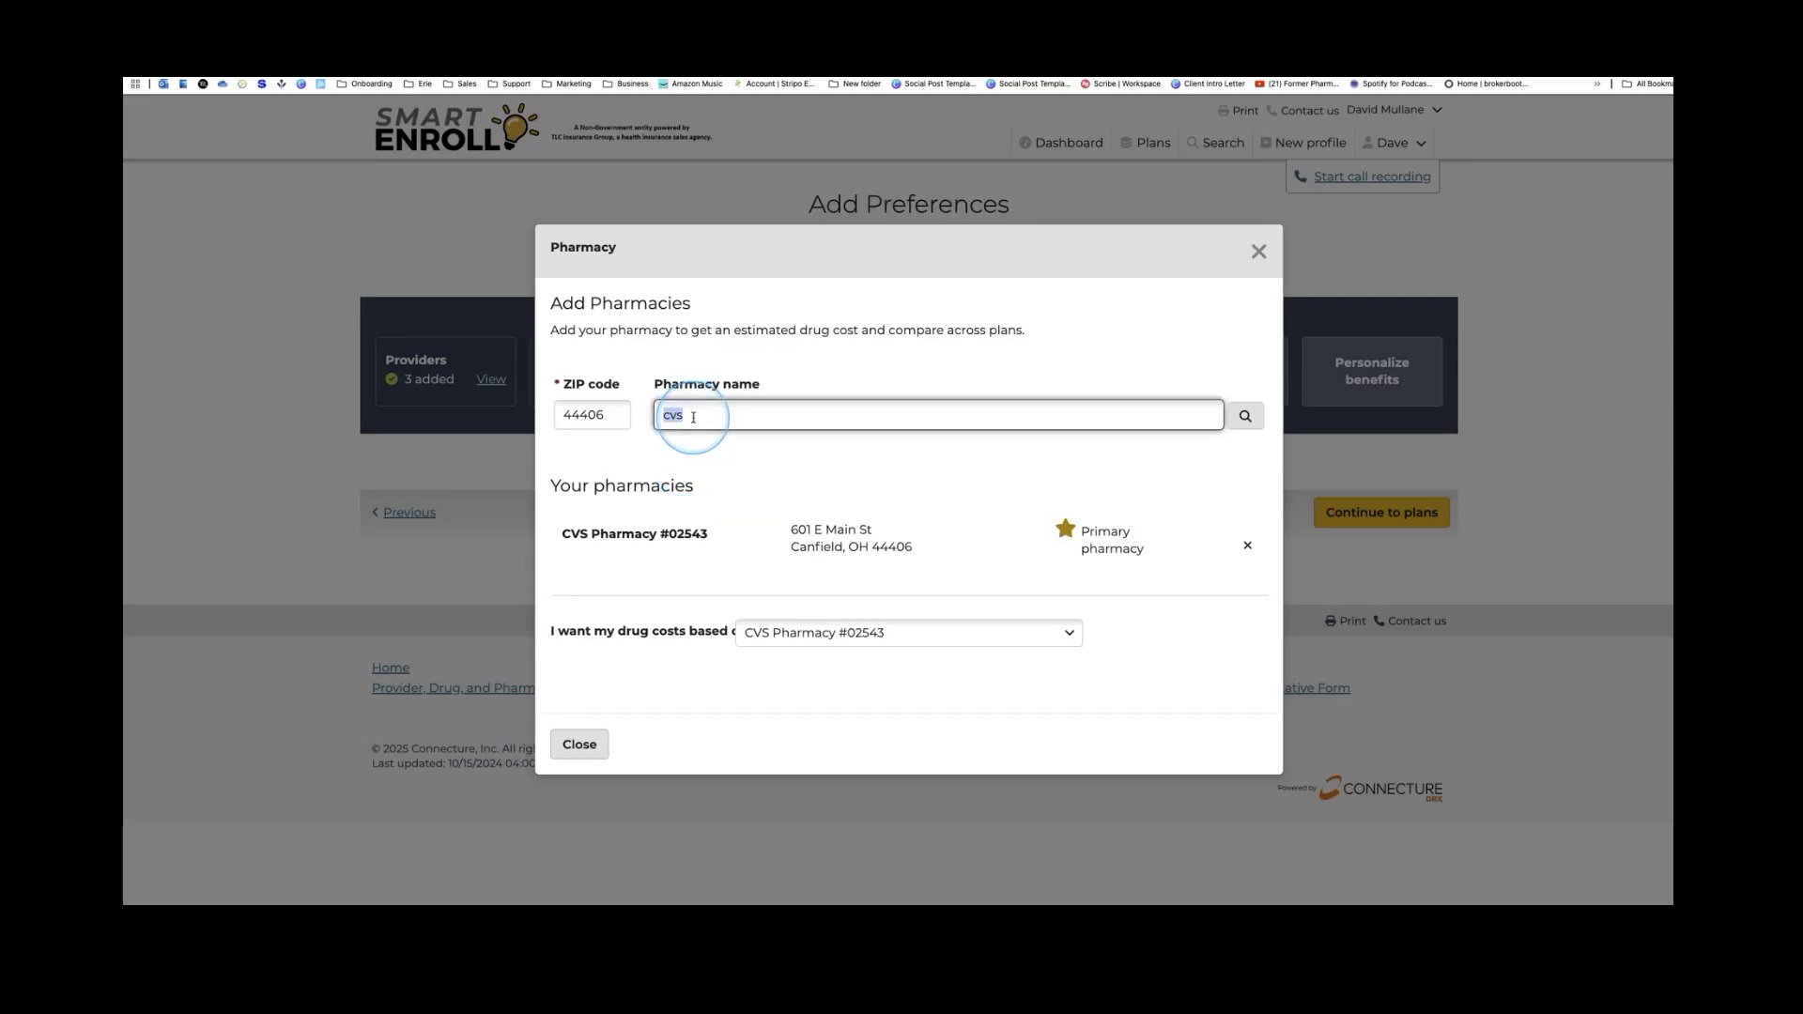
text(giant eagle)
key(Return)
click(695, 480)
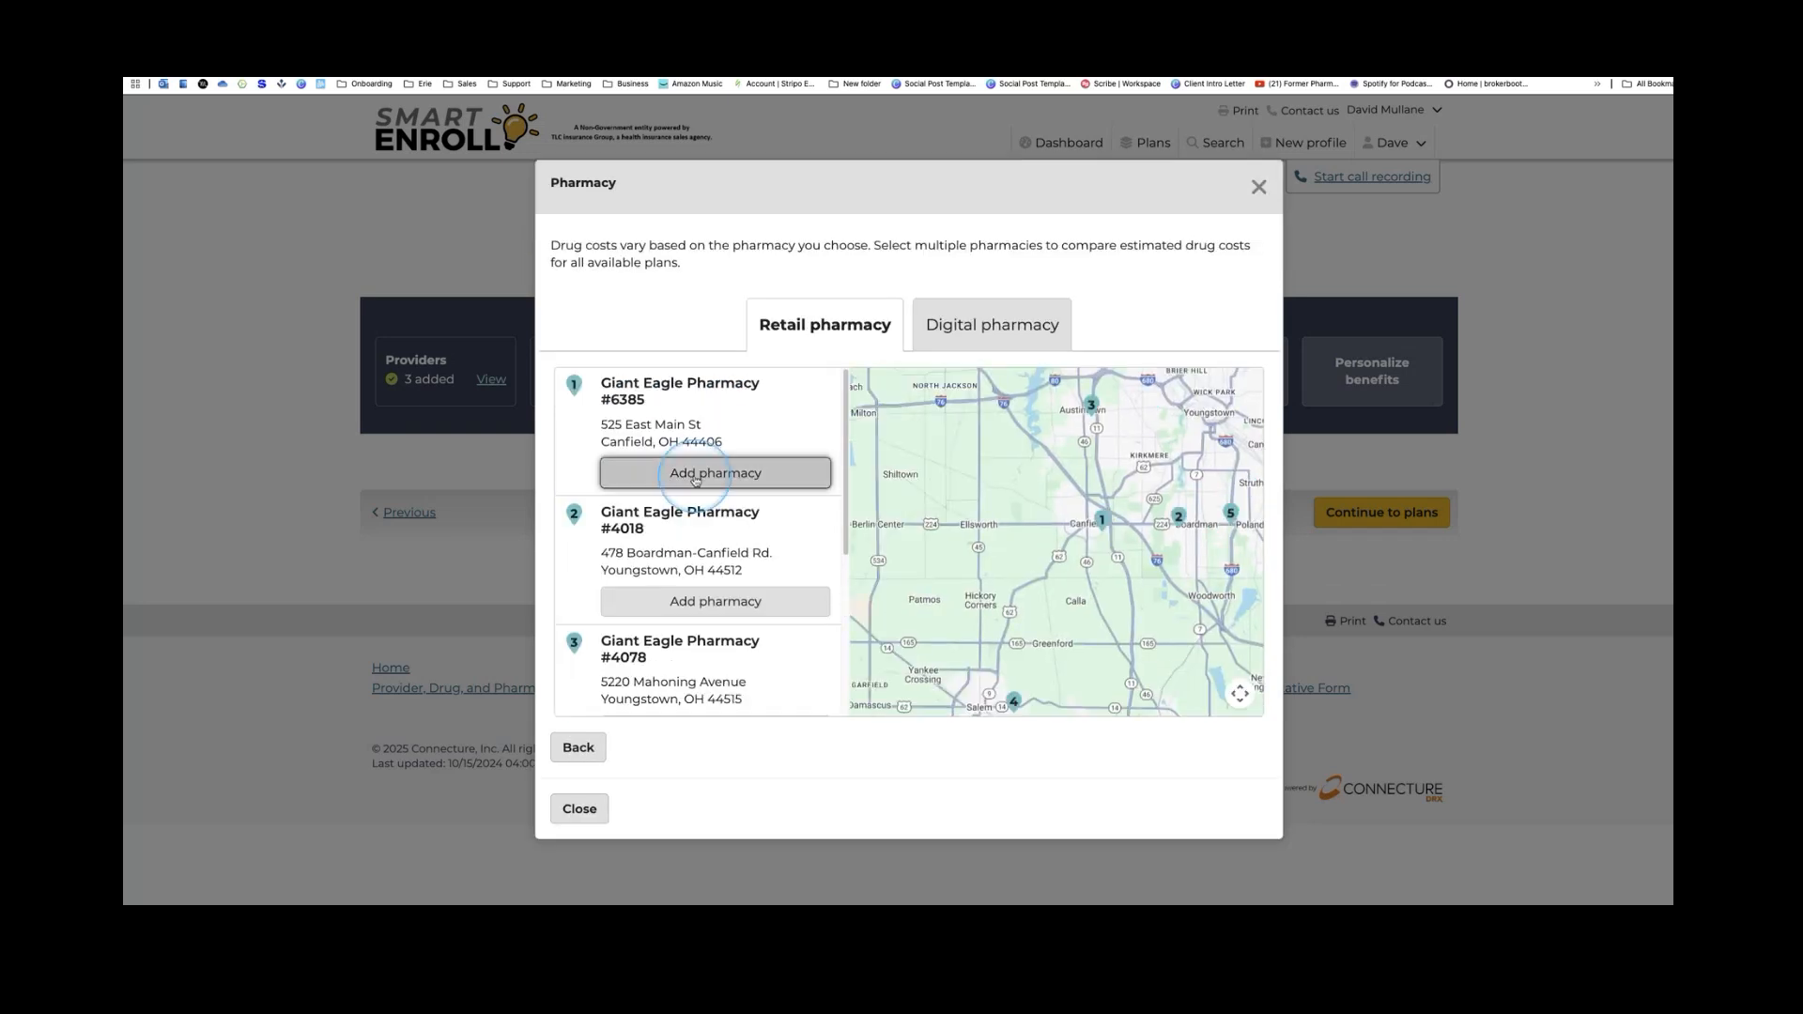
click(704, 406)
Search 'walmart' and add Walmart Pharmacy 10-2063
triple_click(709, 406)
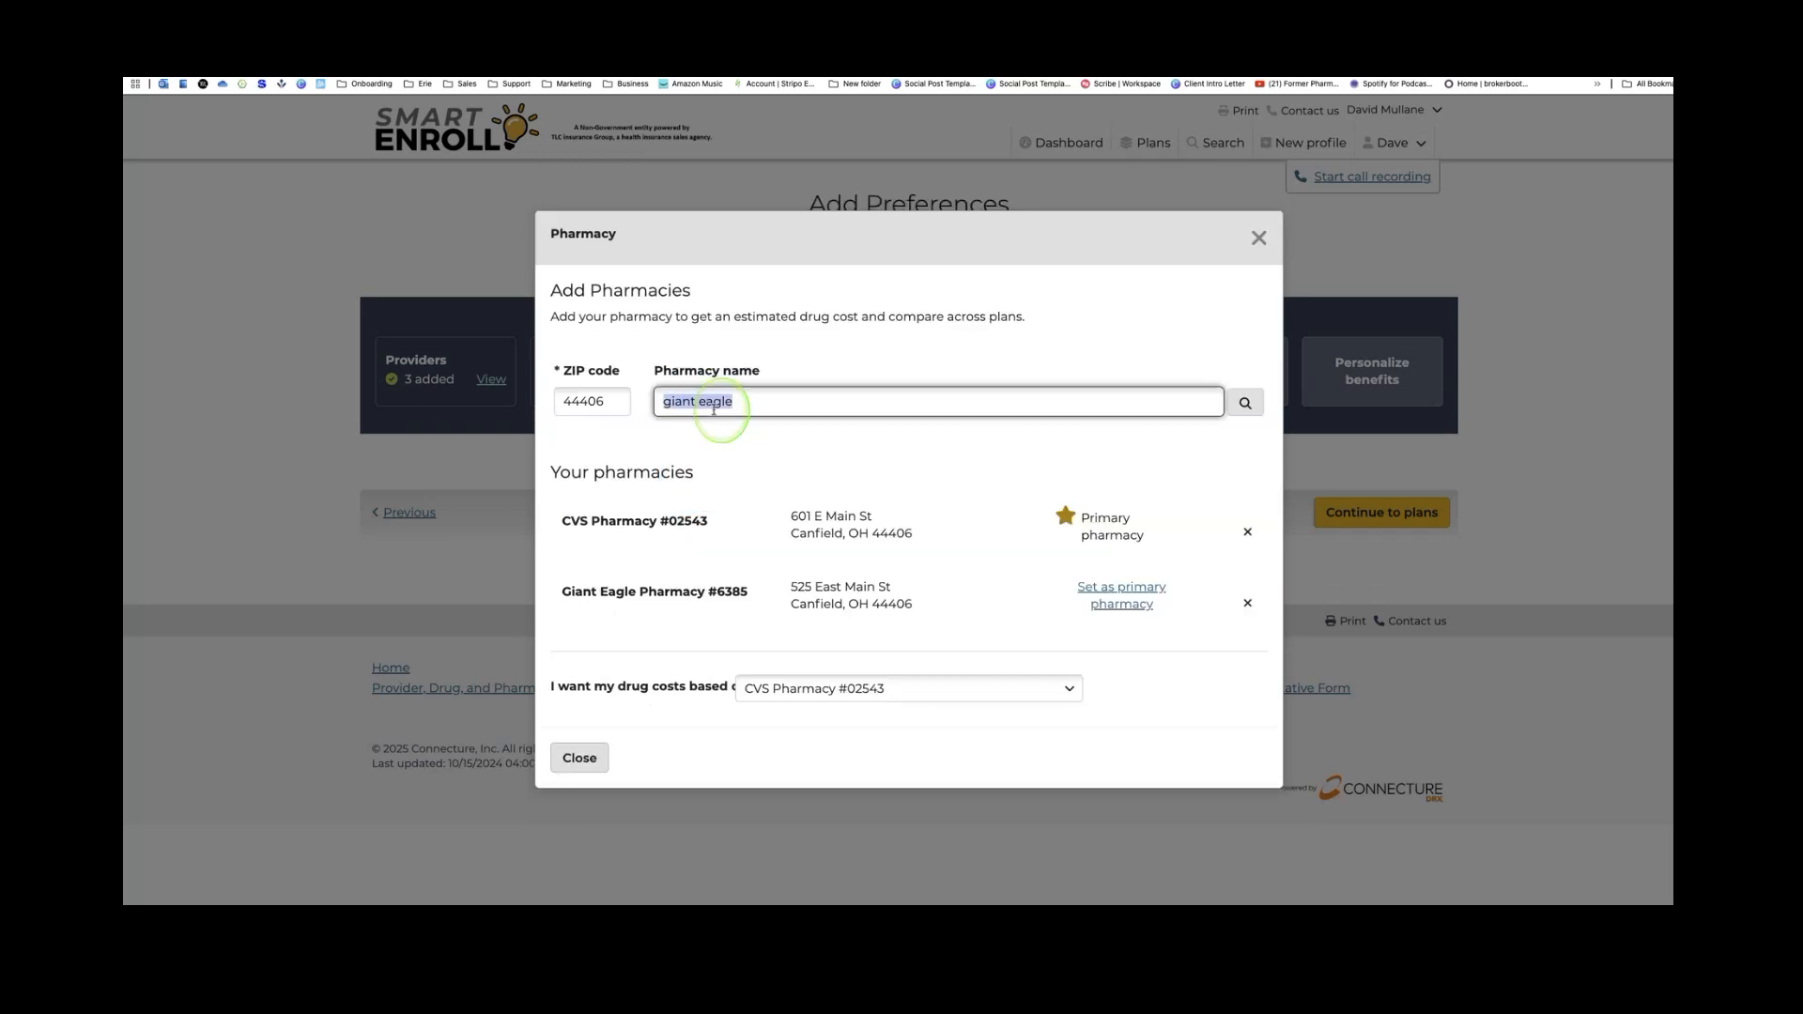
text(walmart)
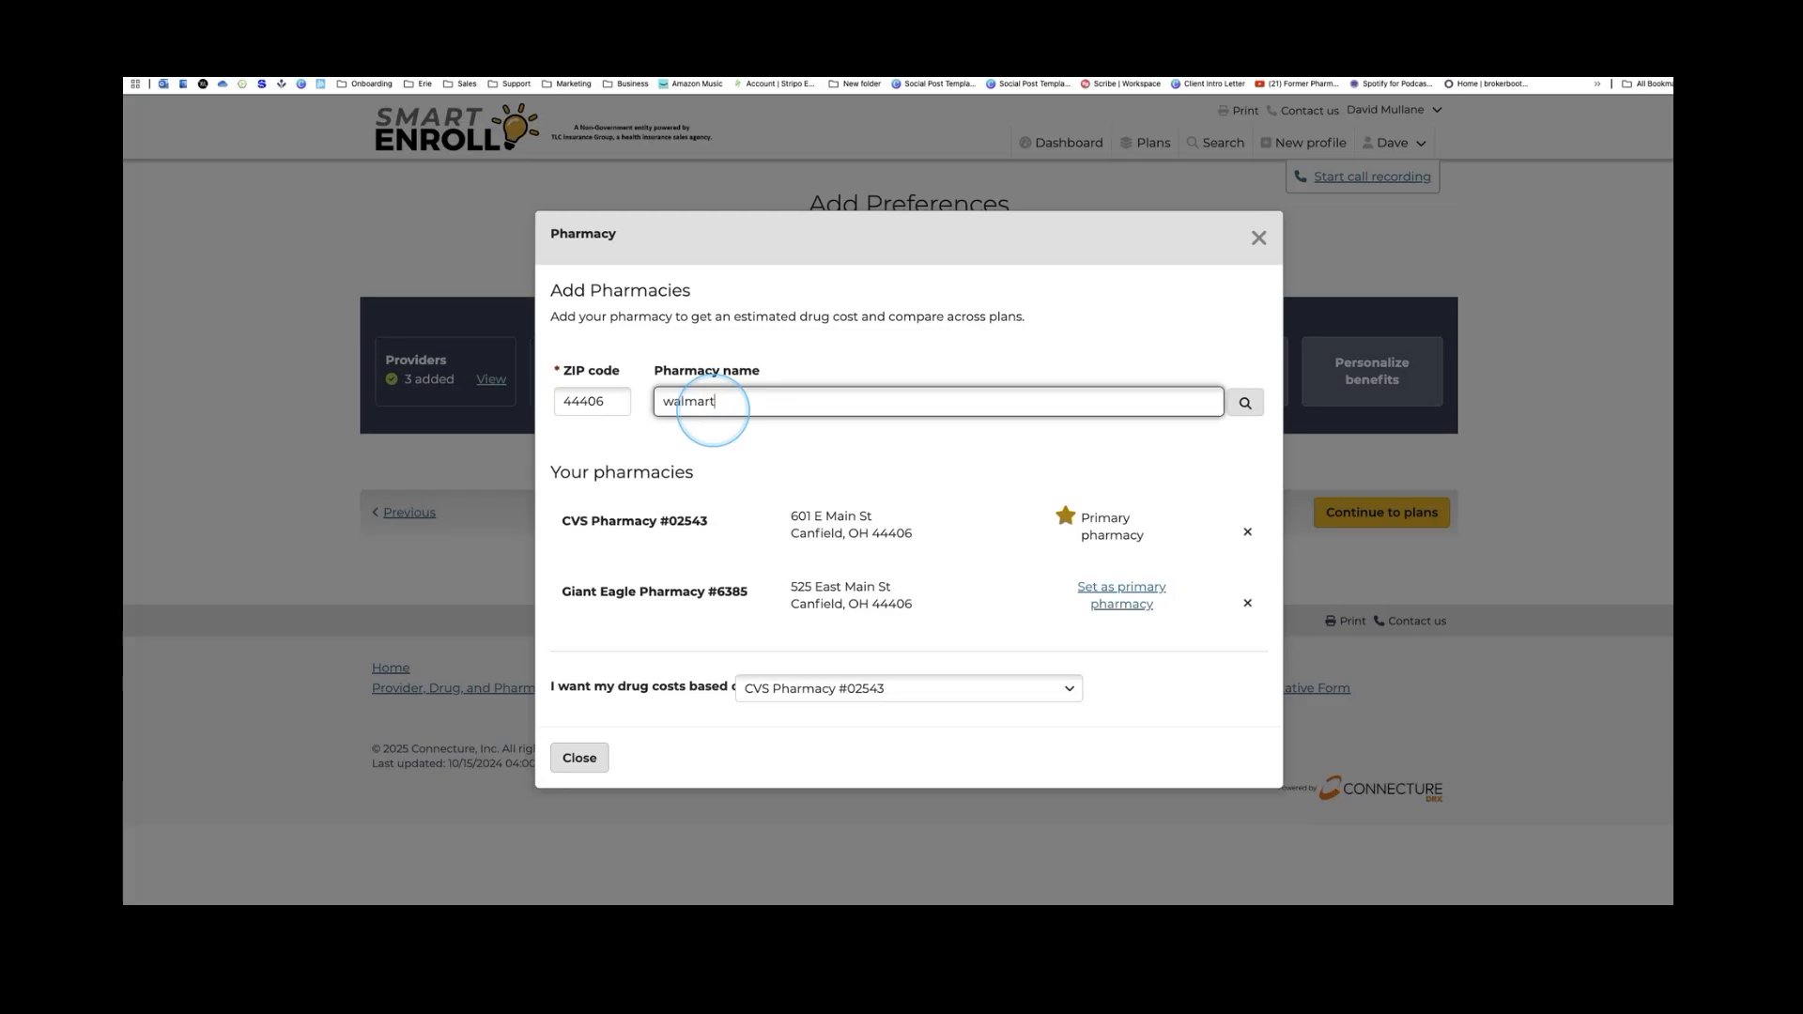
key(Return)
click(718, 473)
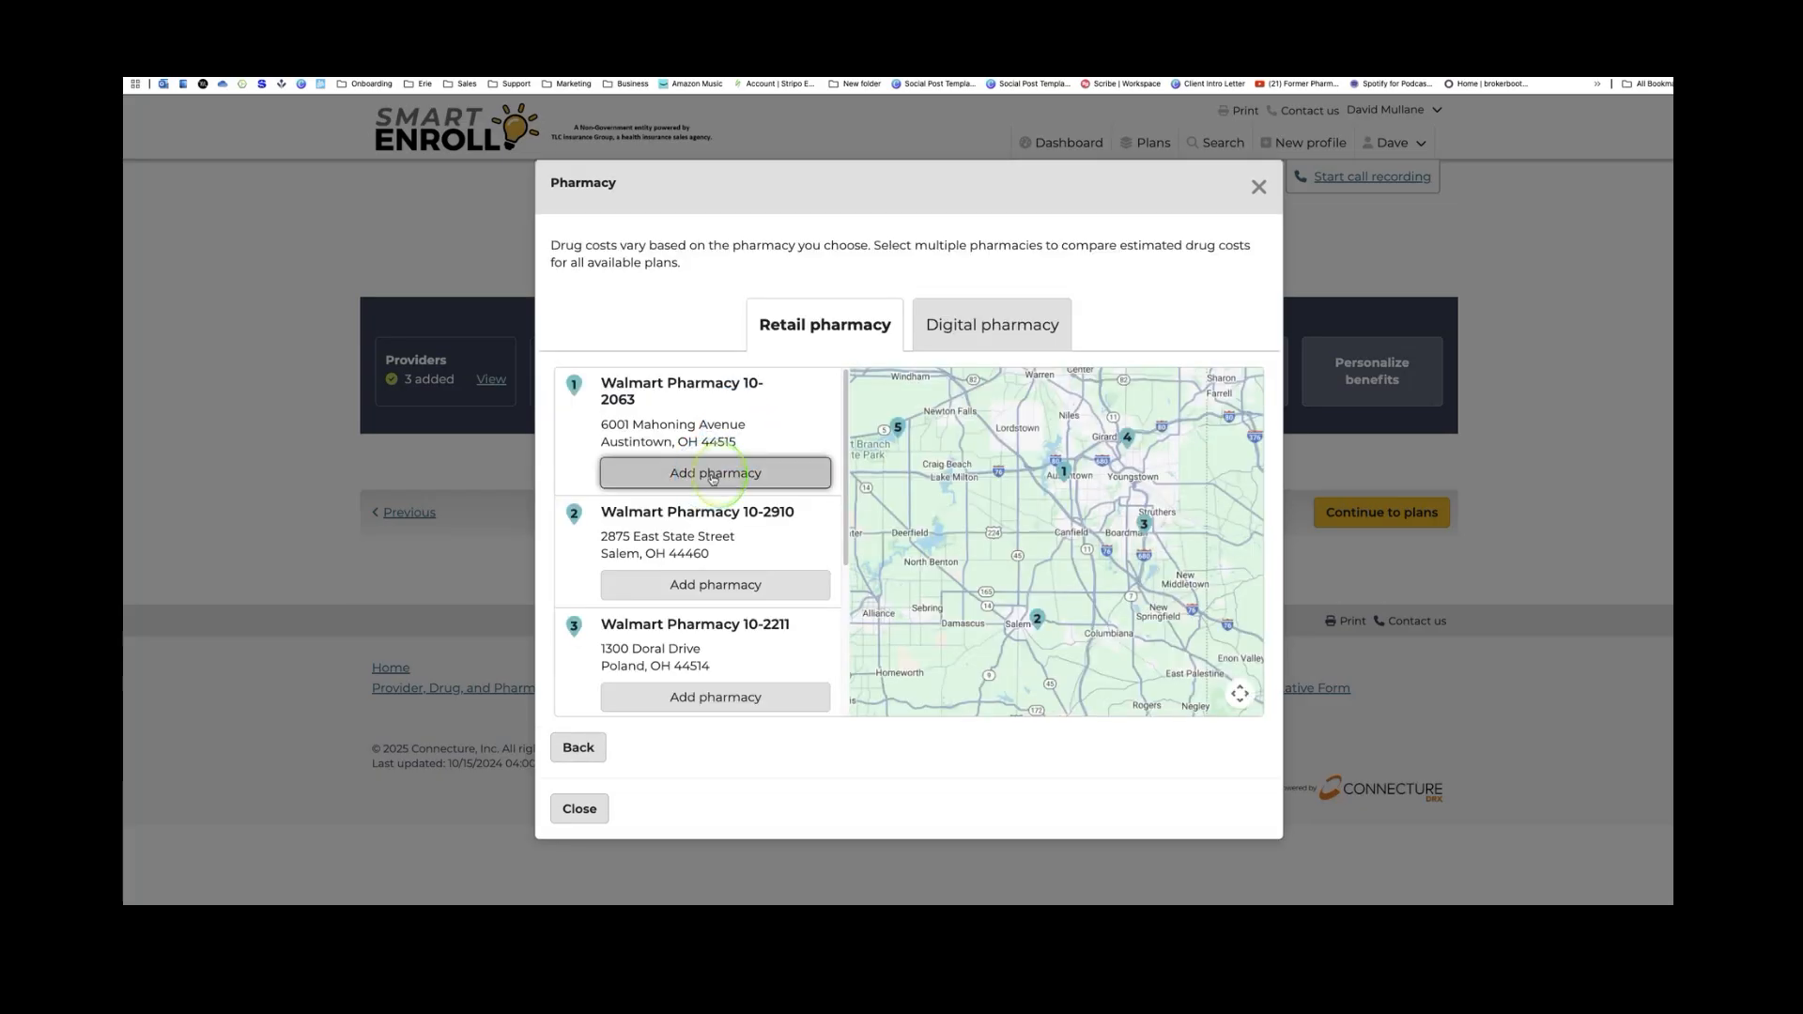
click(895, 370)
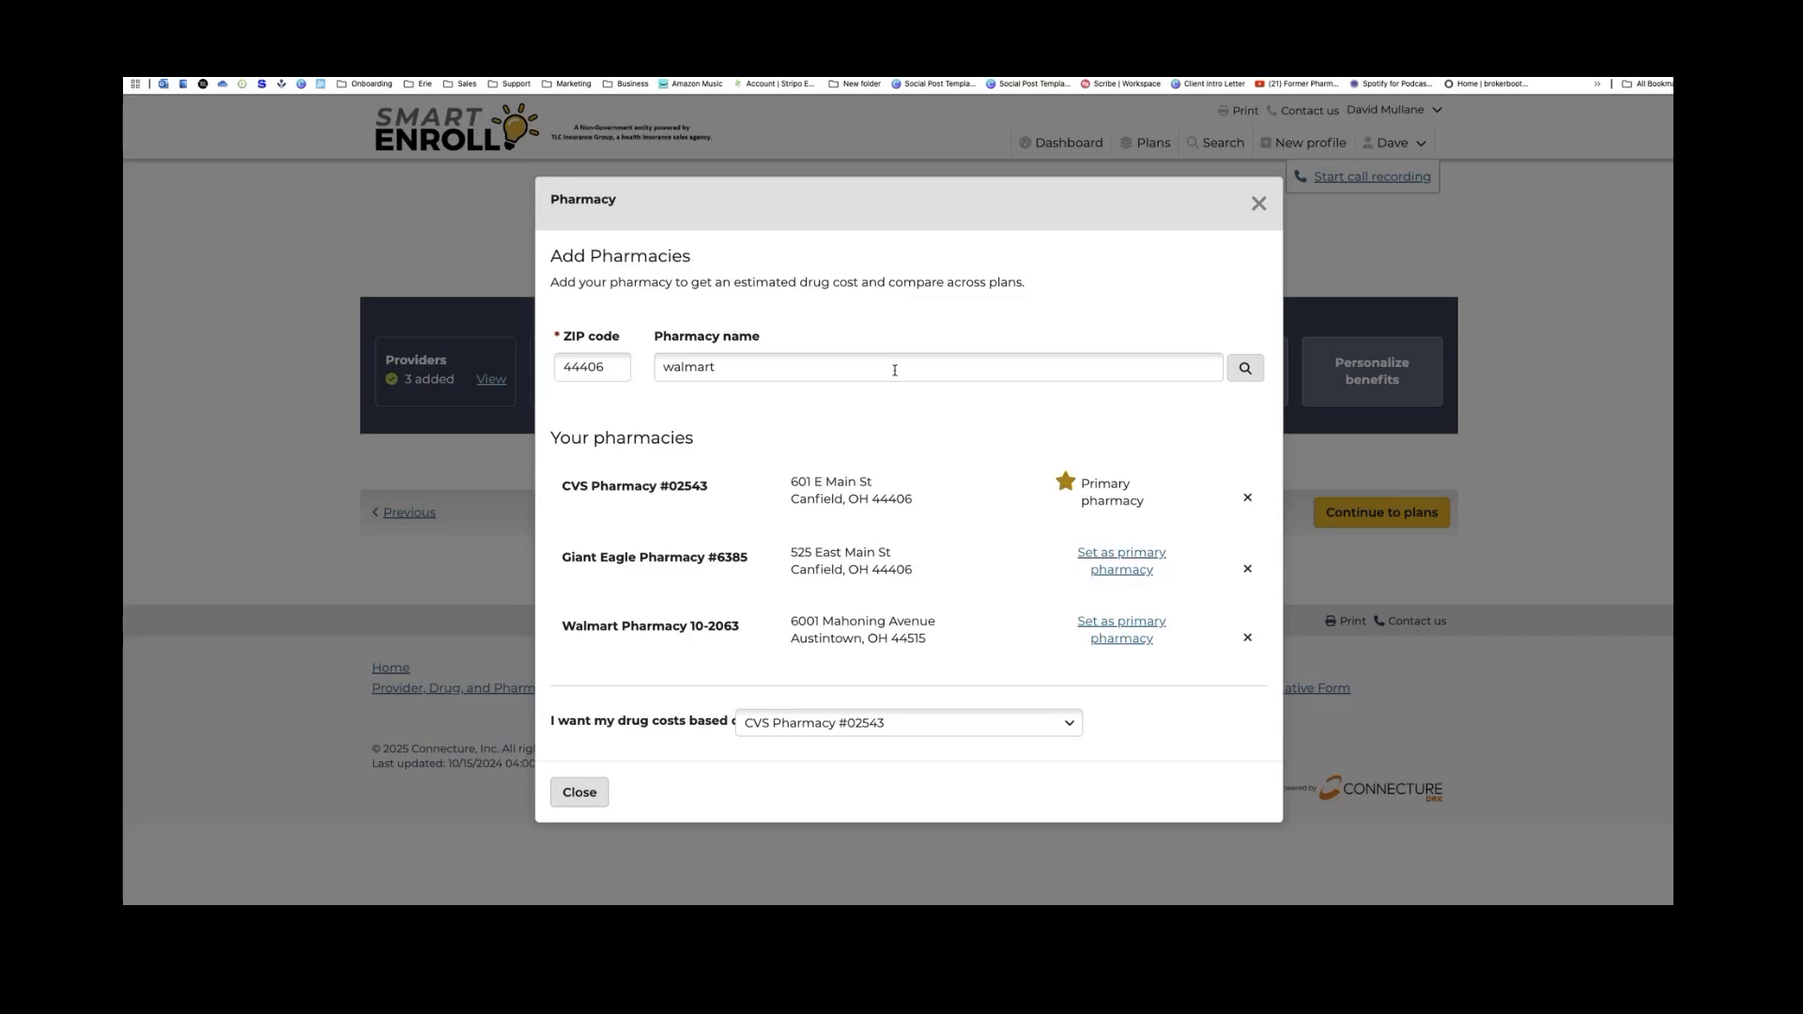
Try Giant Eagle and Walmart as primary pharmacy, then restore CVS Pharmacy #02543 as primary
click(895, 370)
click(1113, 568)
click(1115, 632)
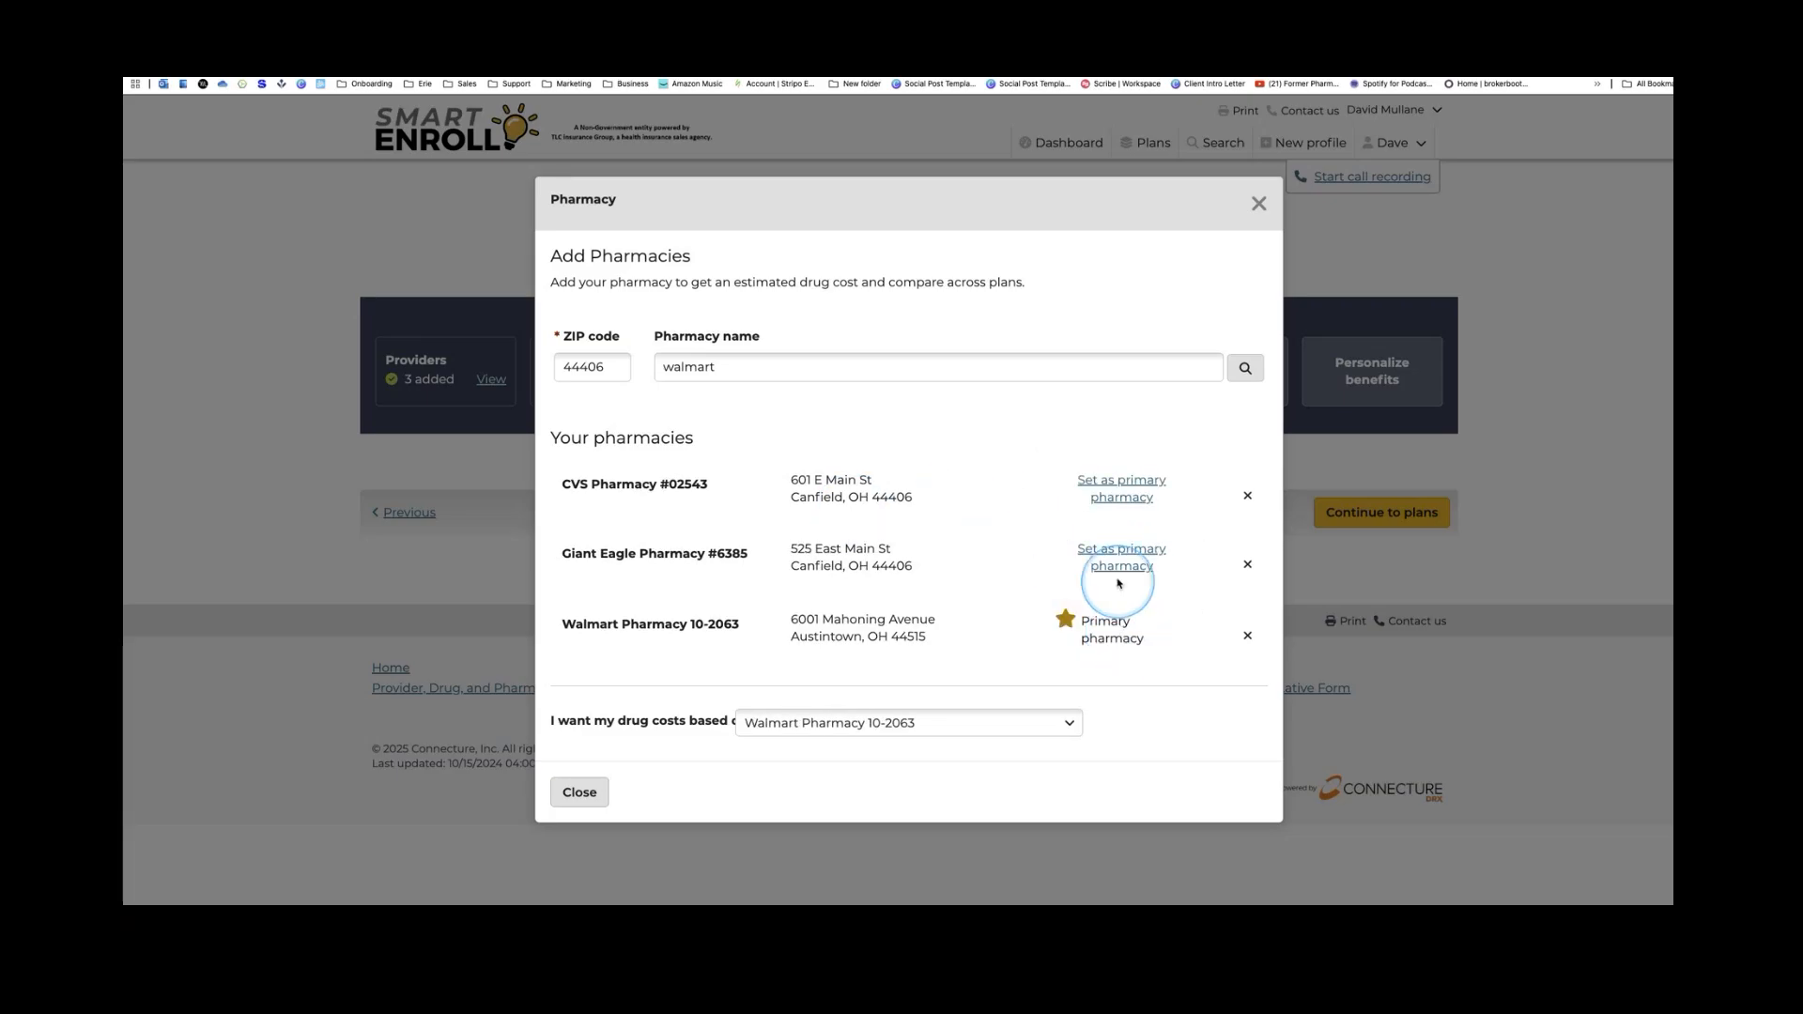
click(1120, 563)
click(1112, 485)
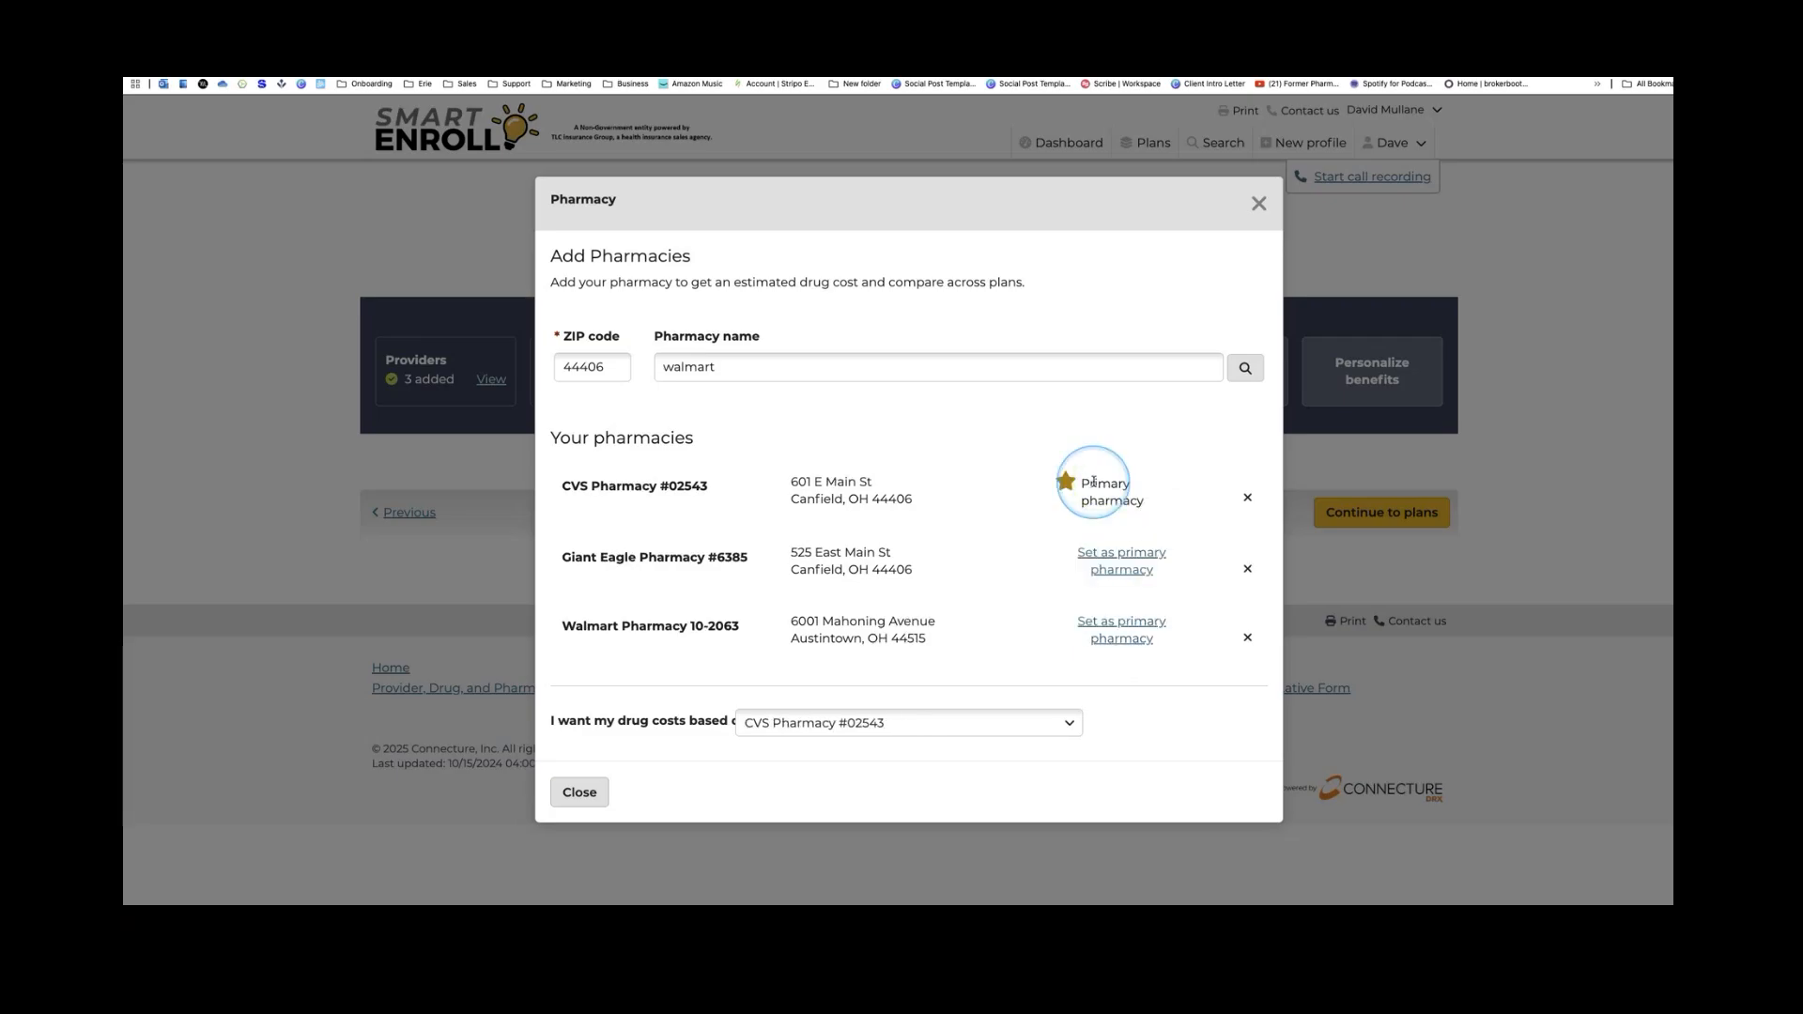
Try Walmart Pharmacy 10-2063 for drug costs, revert to CVS Pharmacy #02543, and close the dialog
click(1063, 724)
scroll(1033, 705, down, 2)
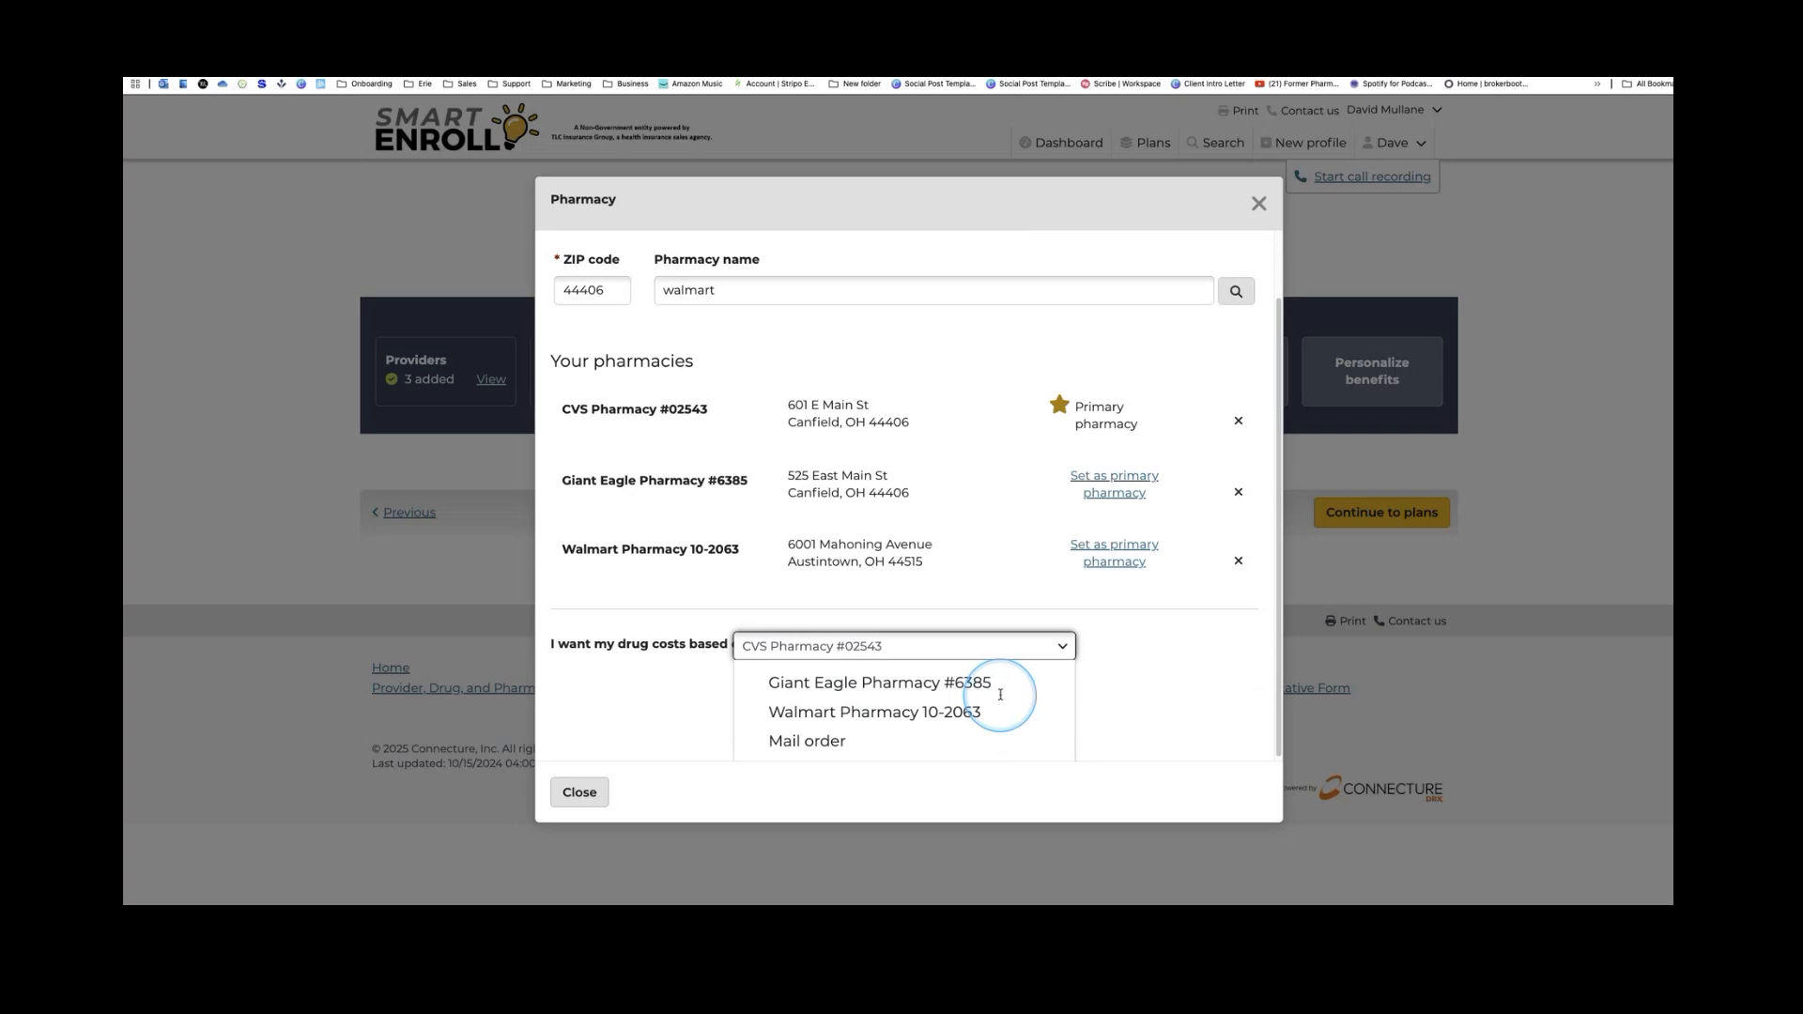
click(958, 713)
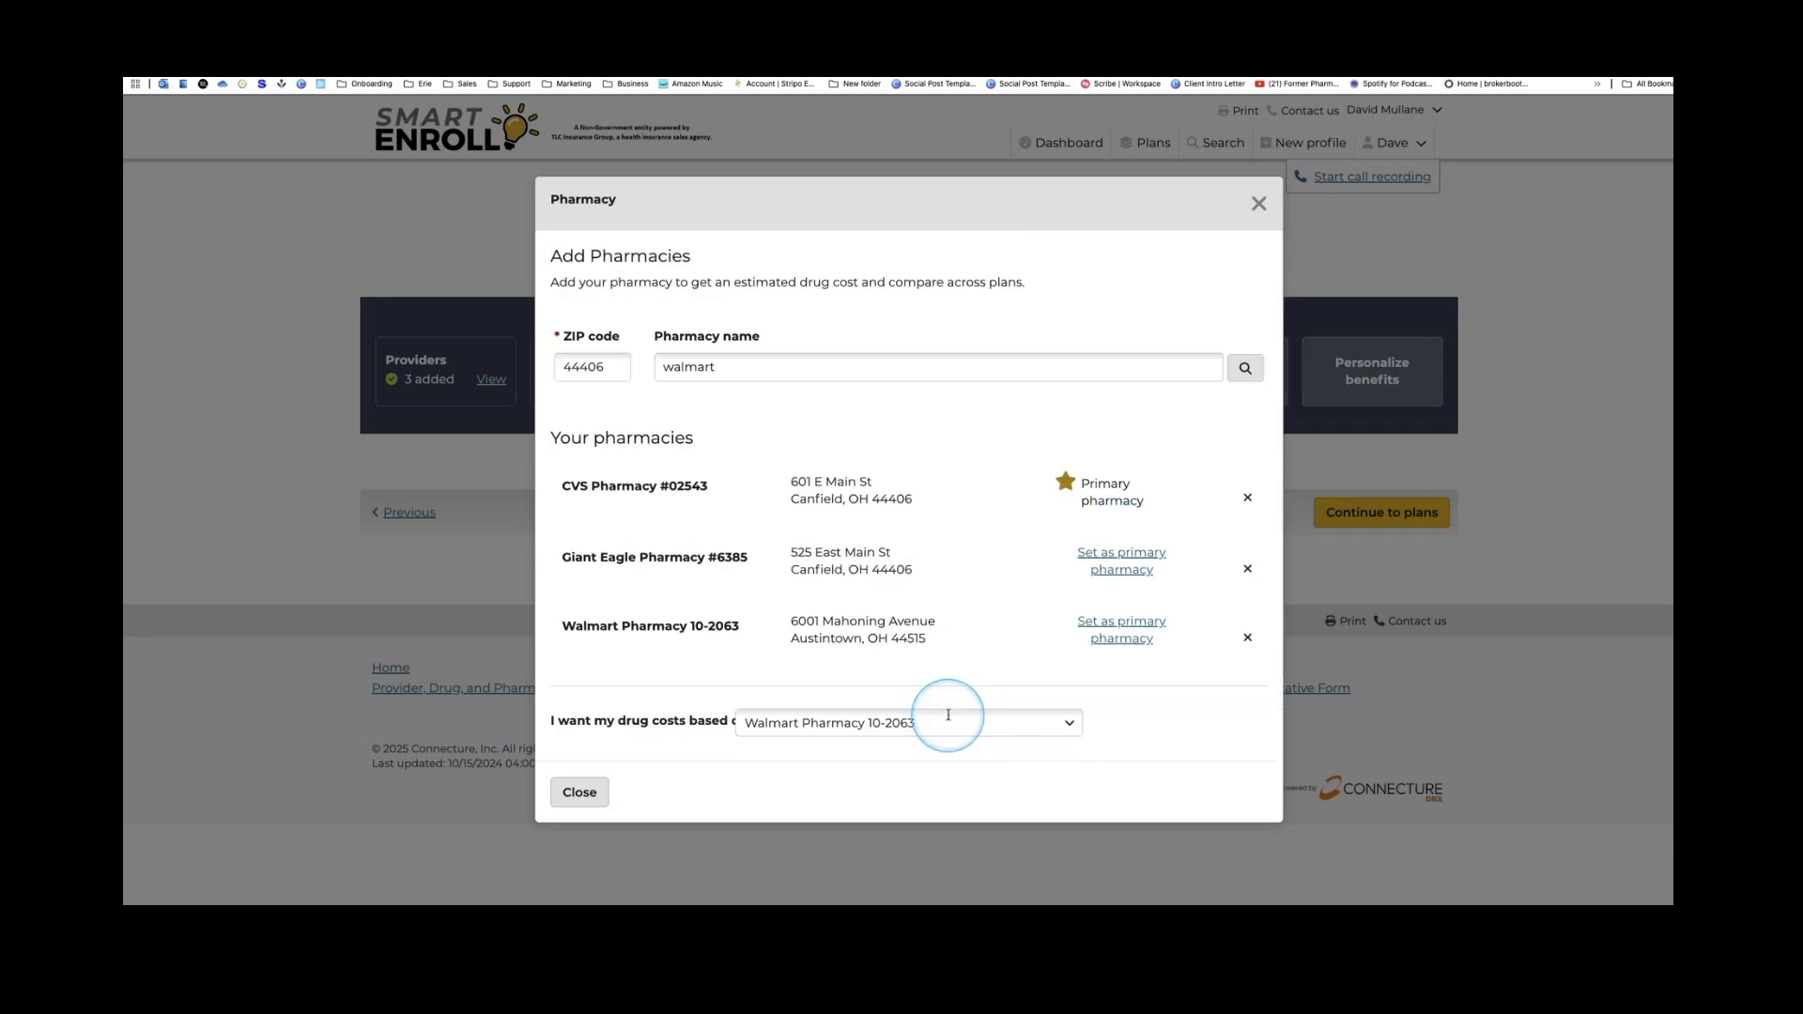
click(950, 720)
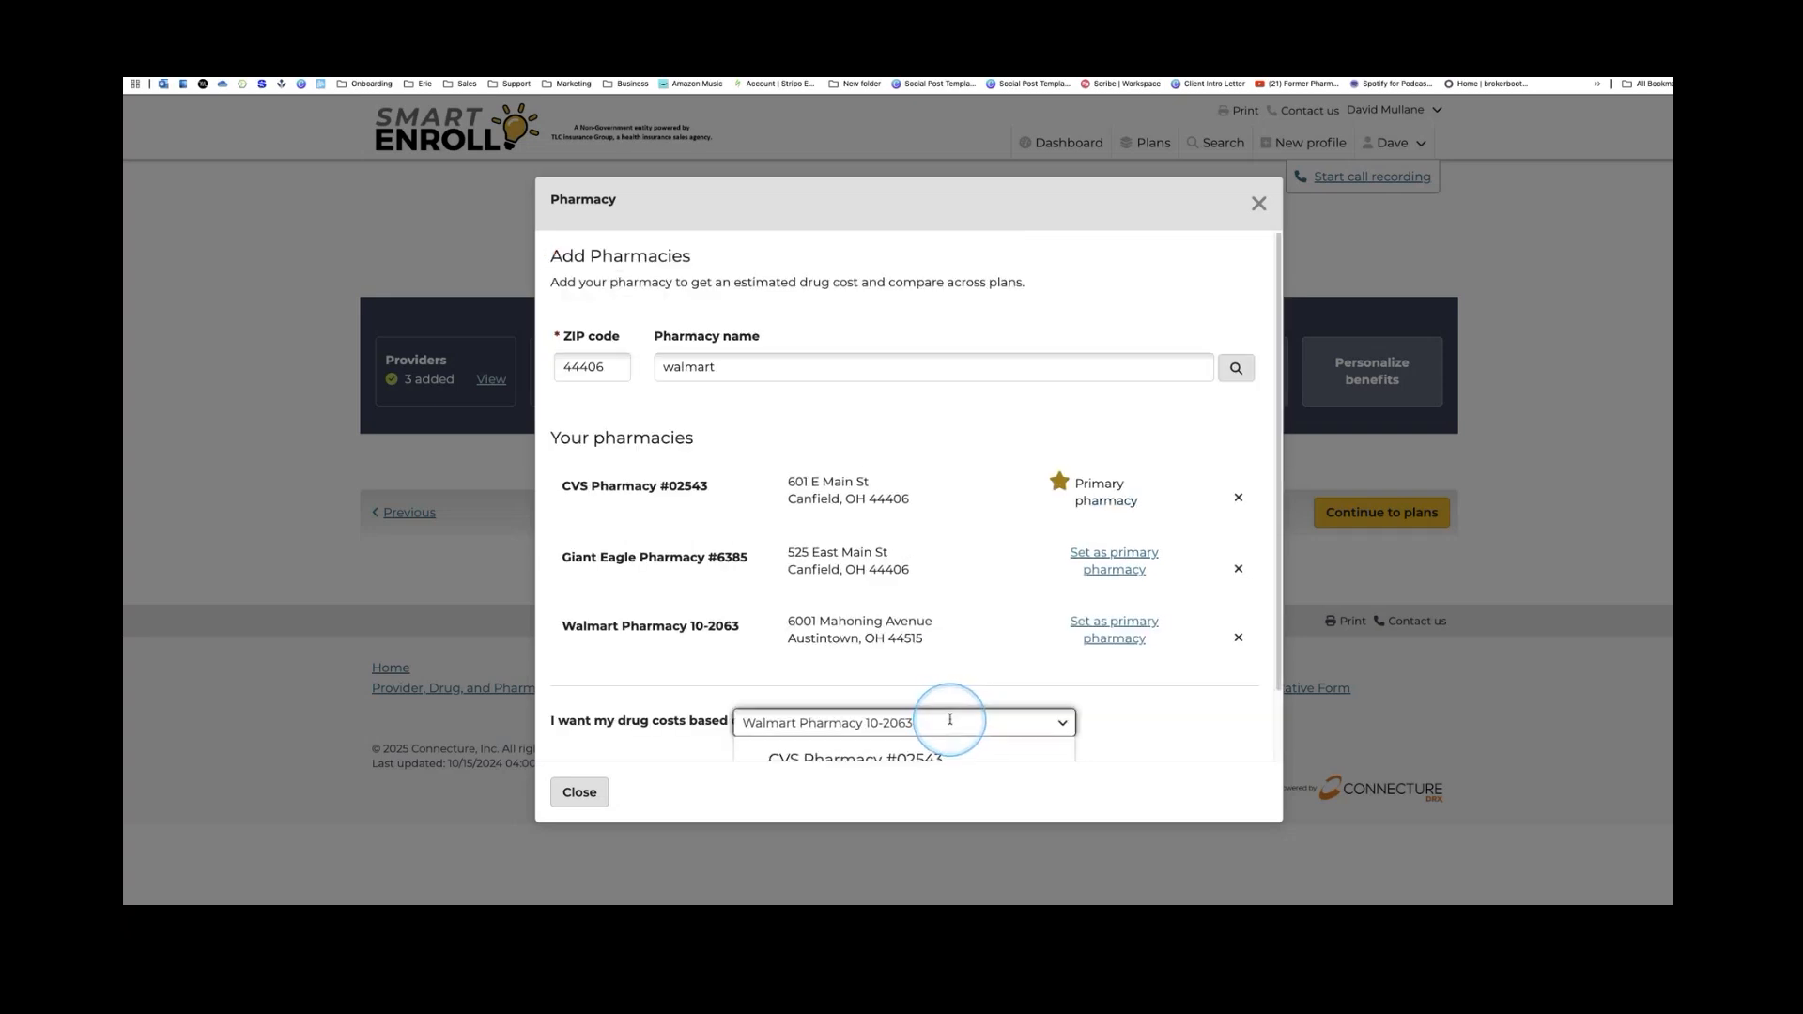
click(894, 756)
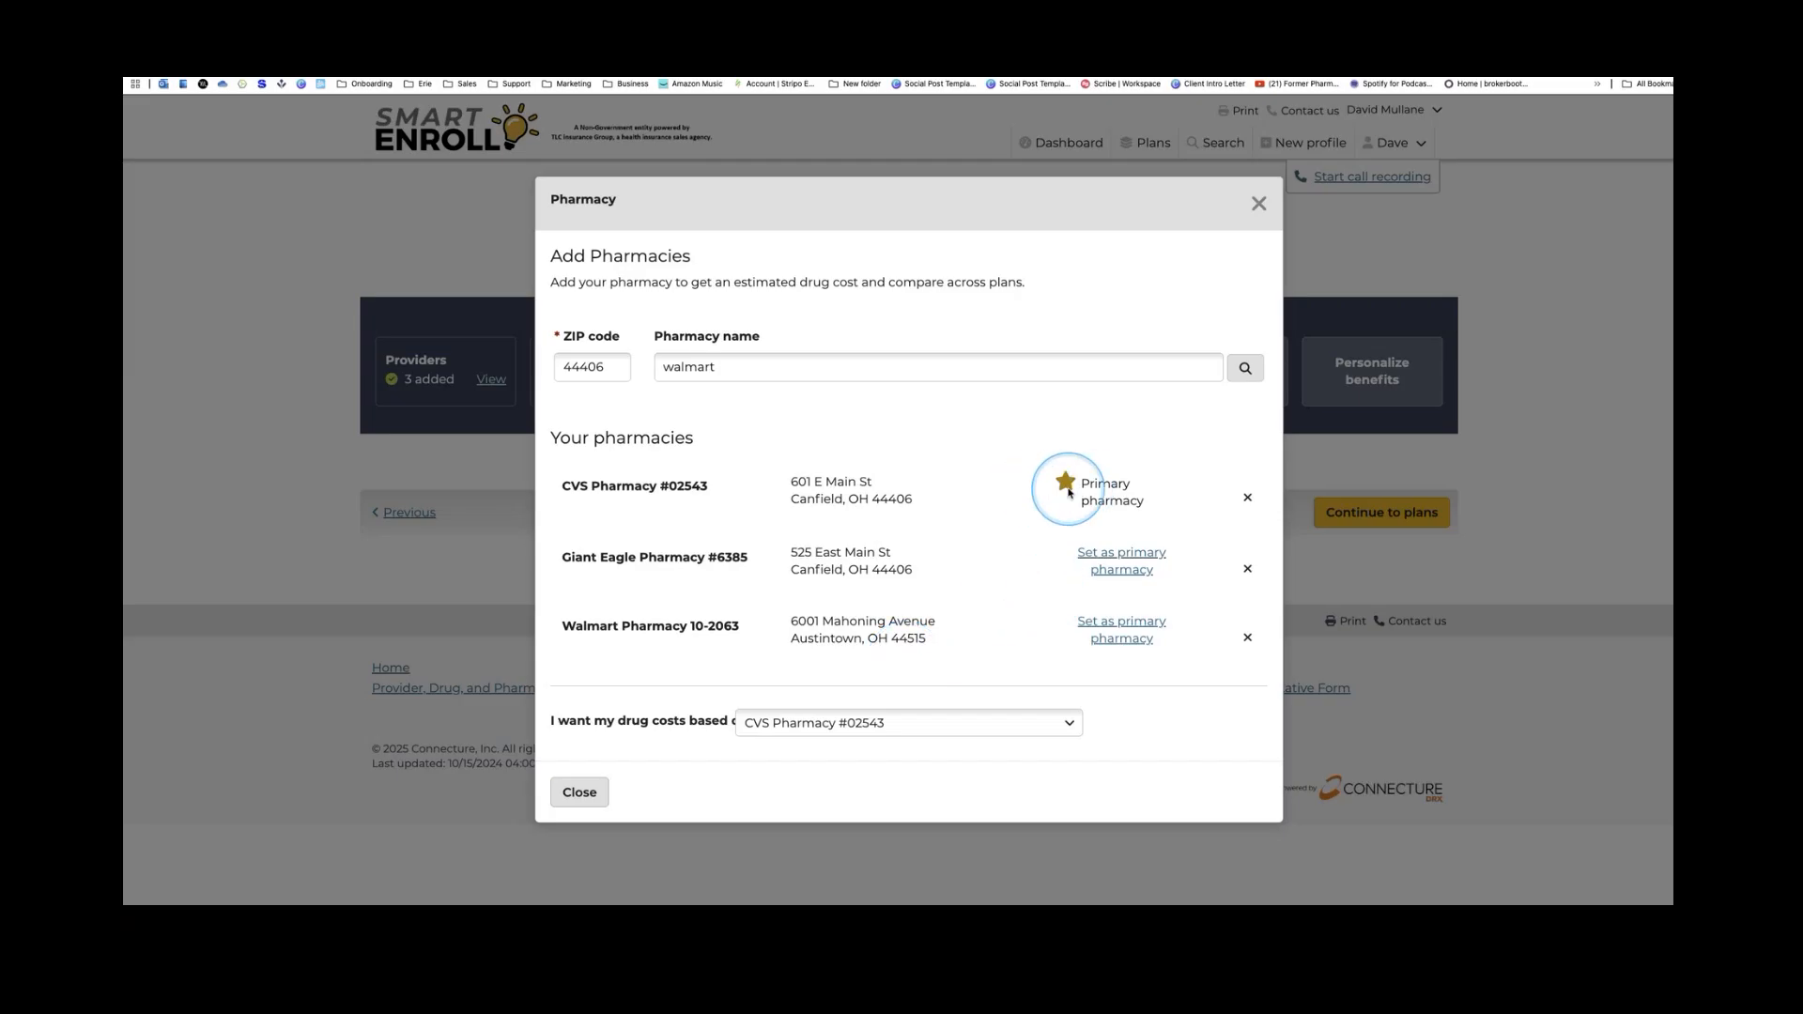
double_click(848, 720)
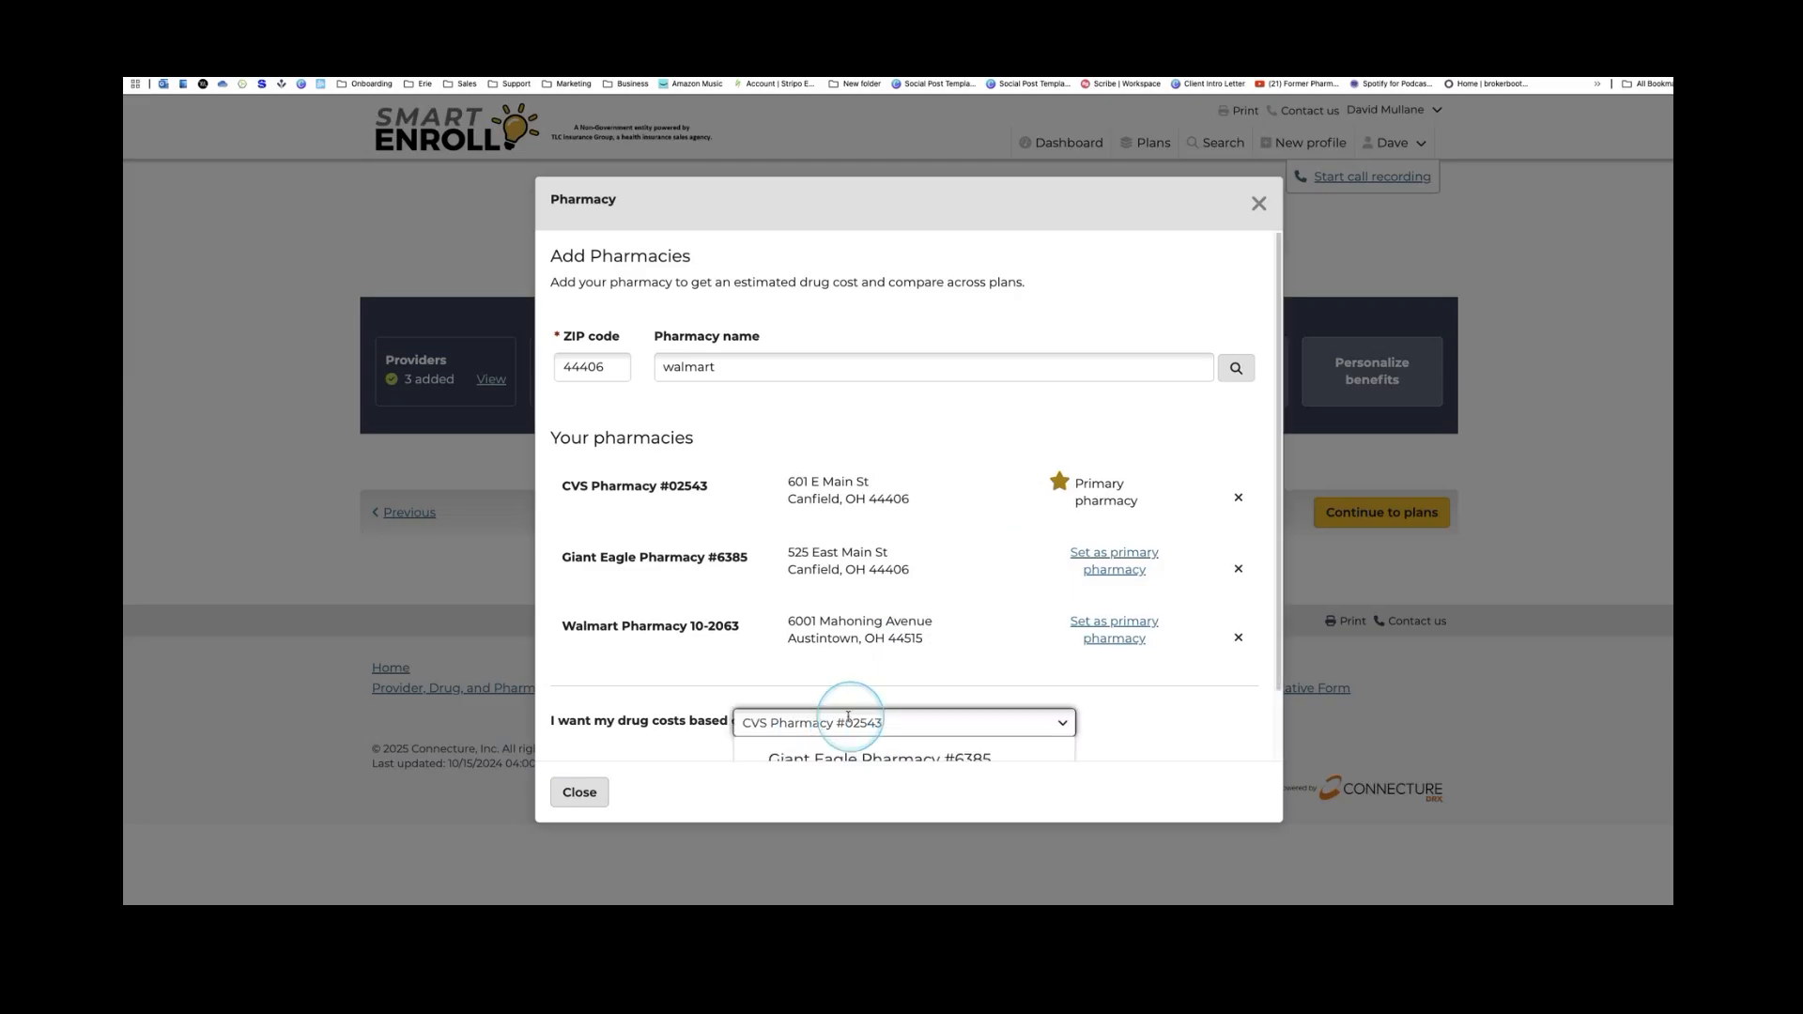
click(850, 719)
click(580, 793)
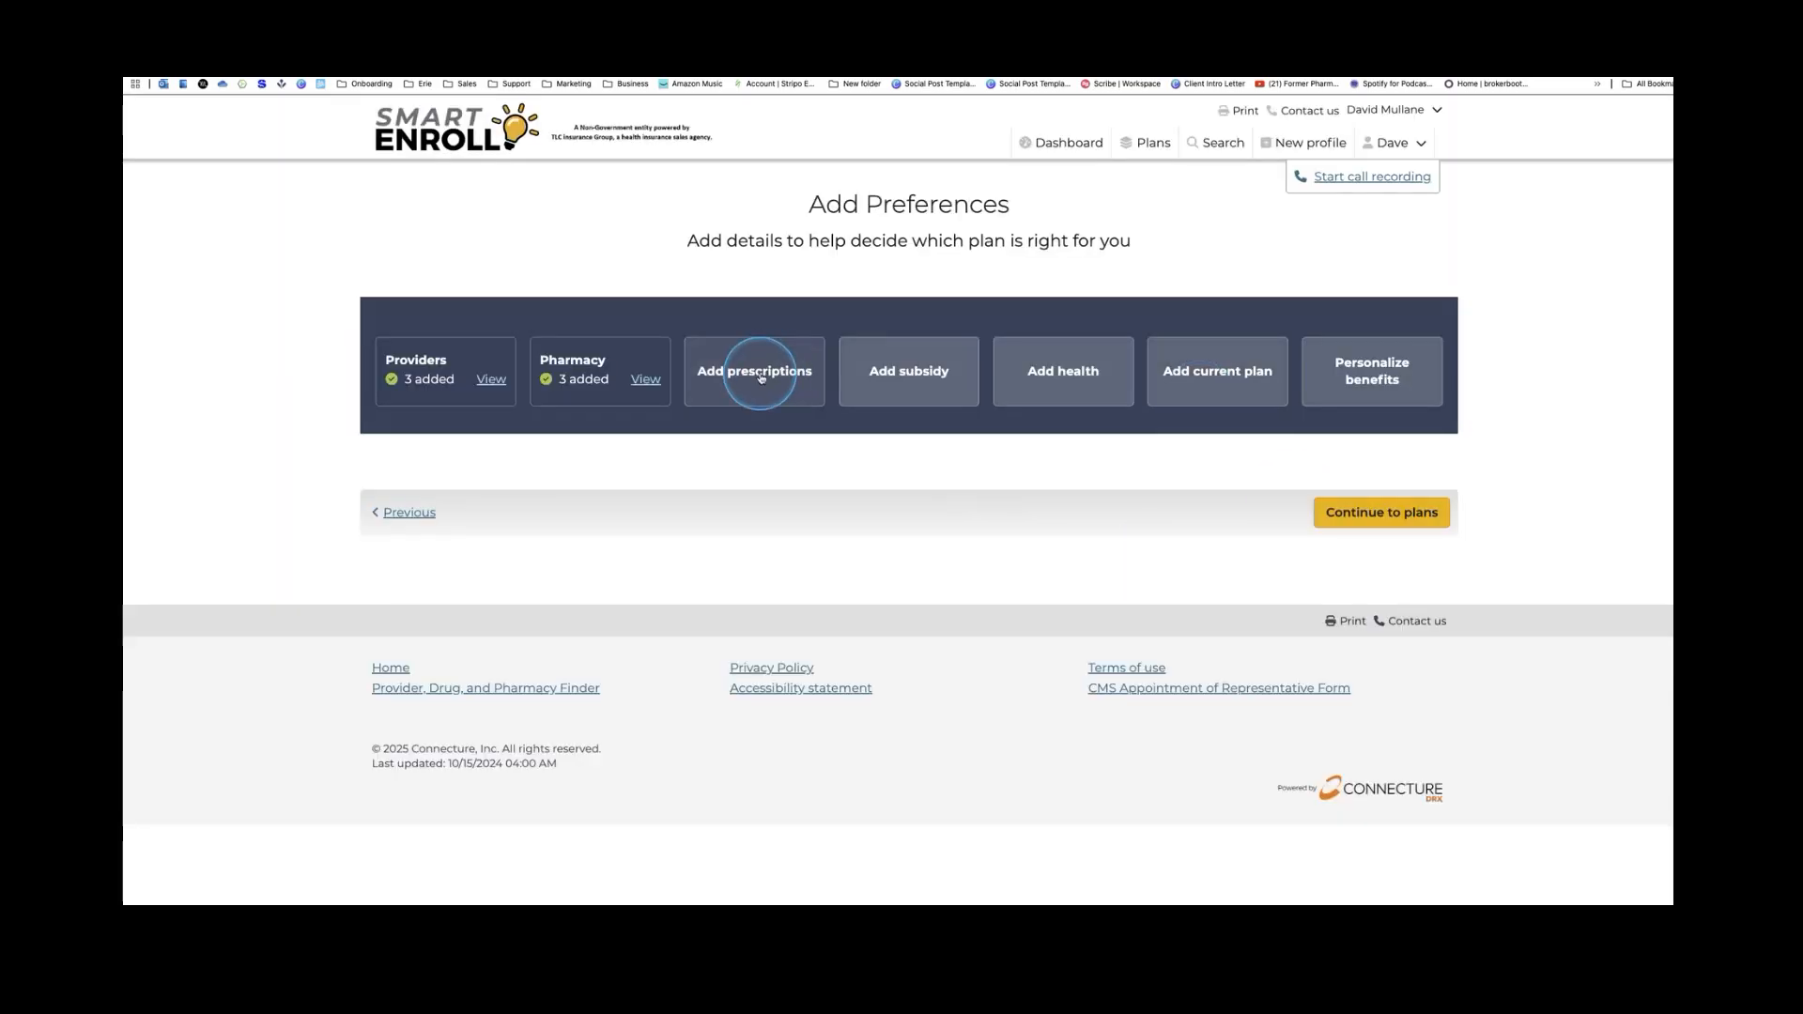
Start adding prescriptions and search for metoprolol
click(770, 372)
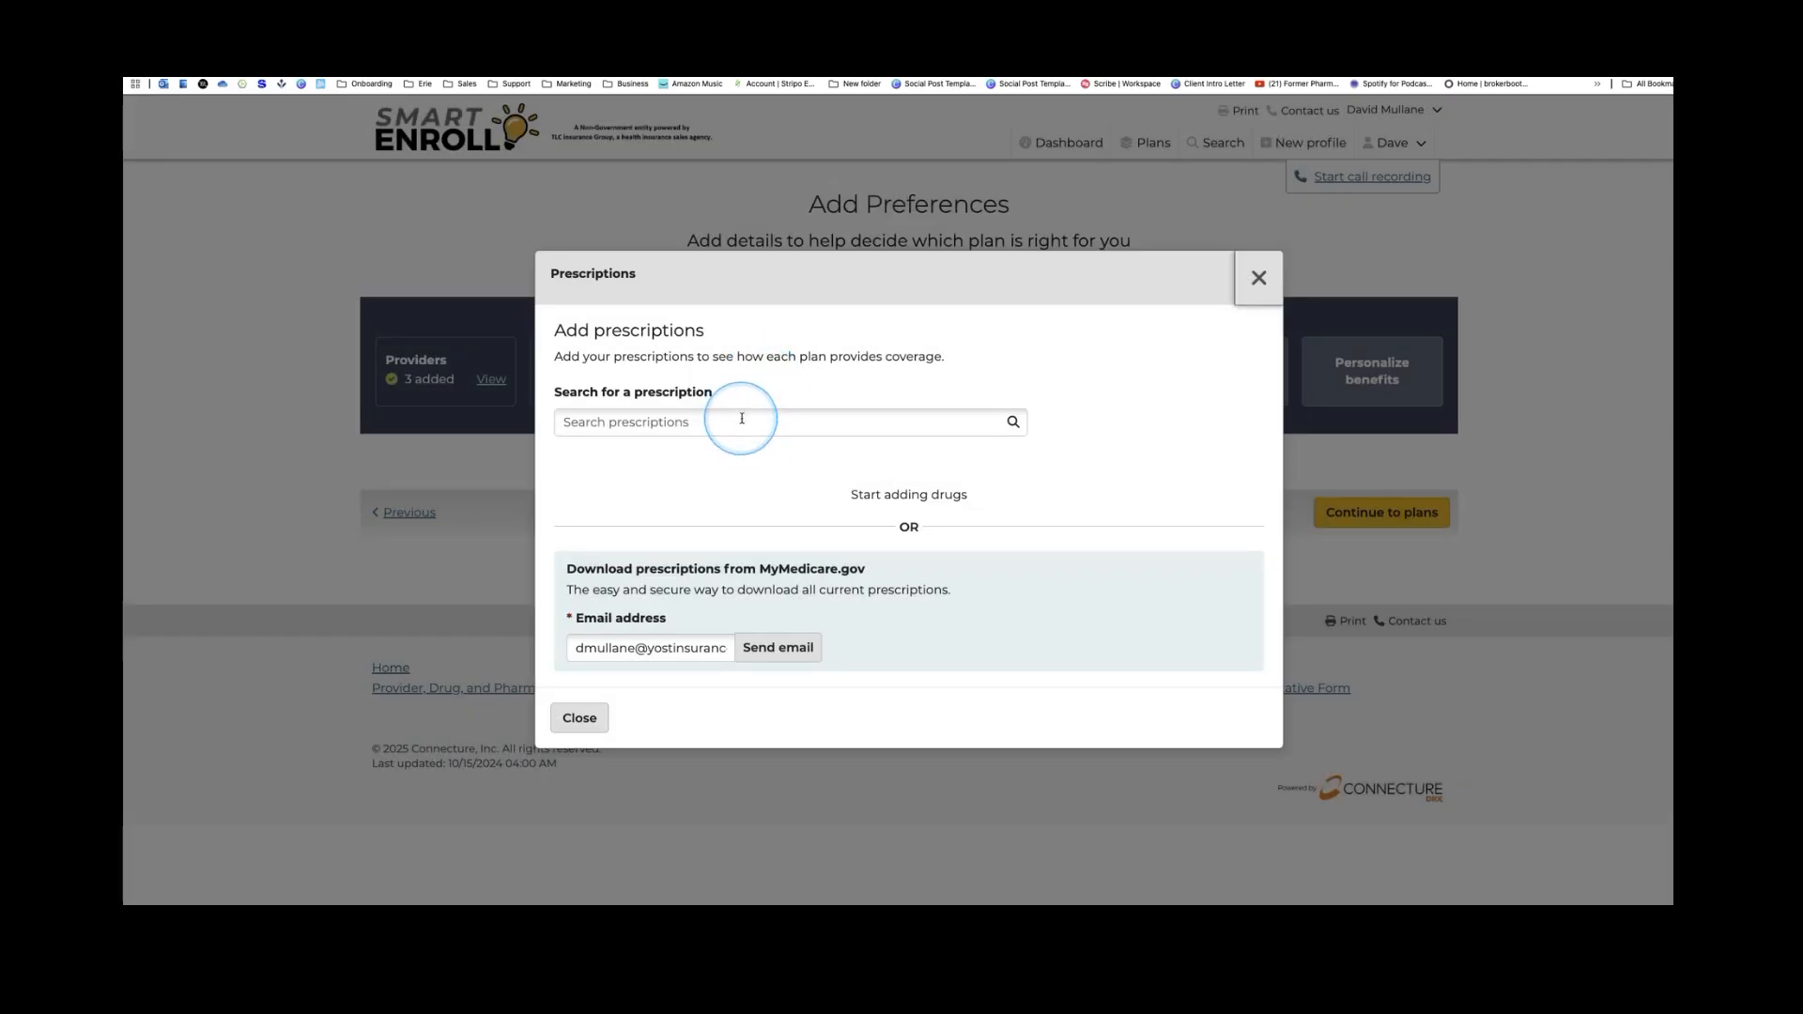
click(739, 418)
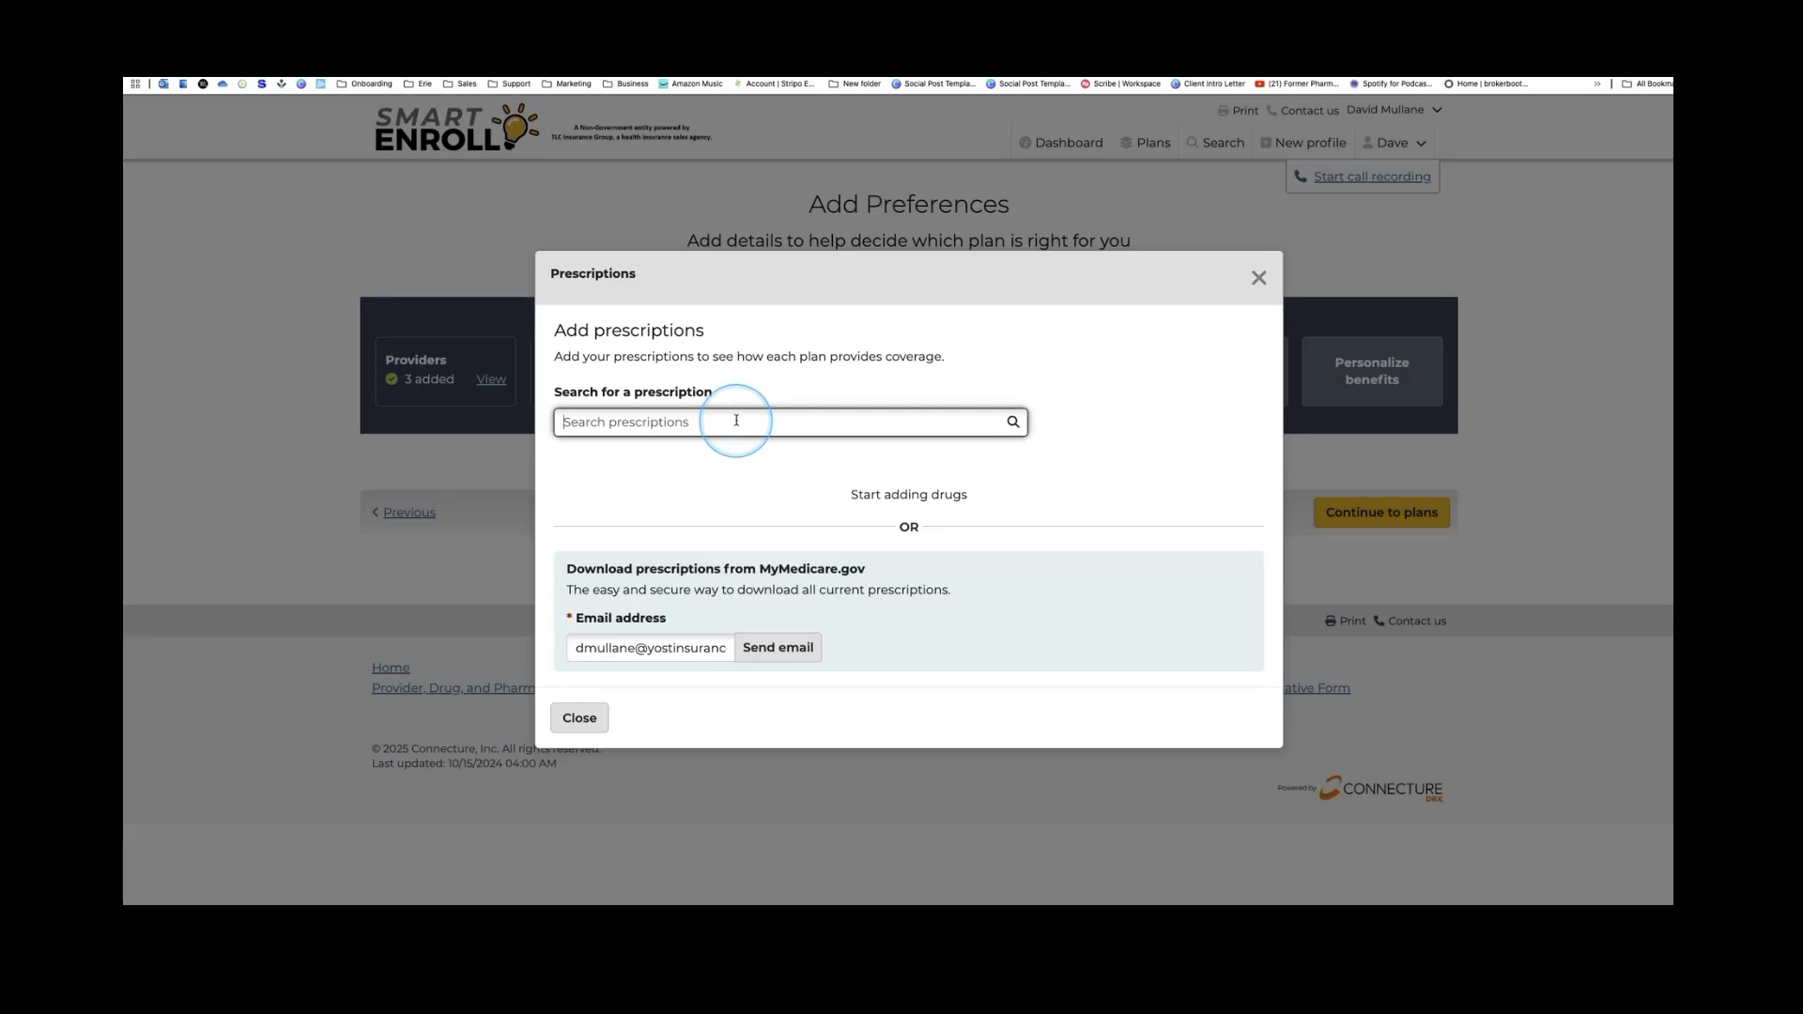
text(met)
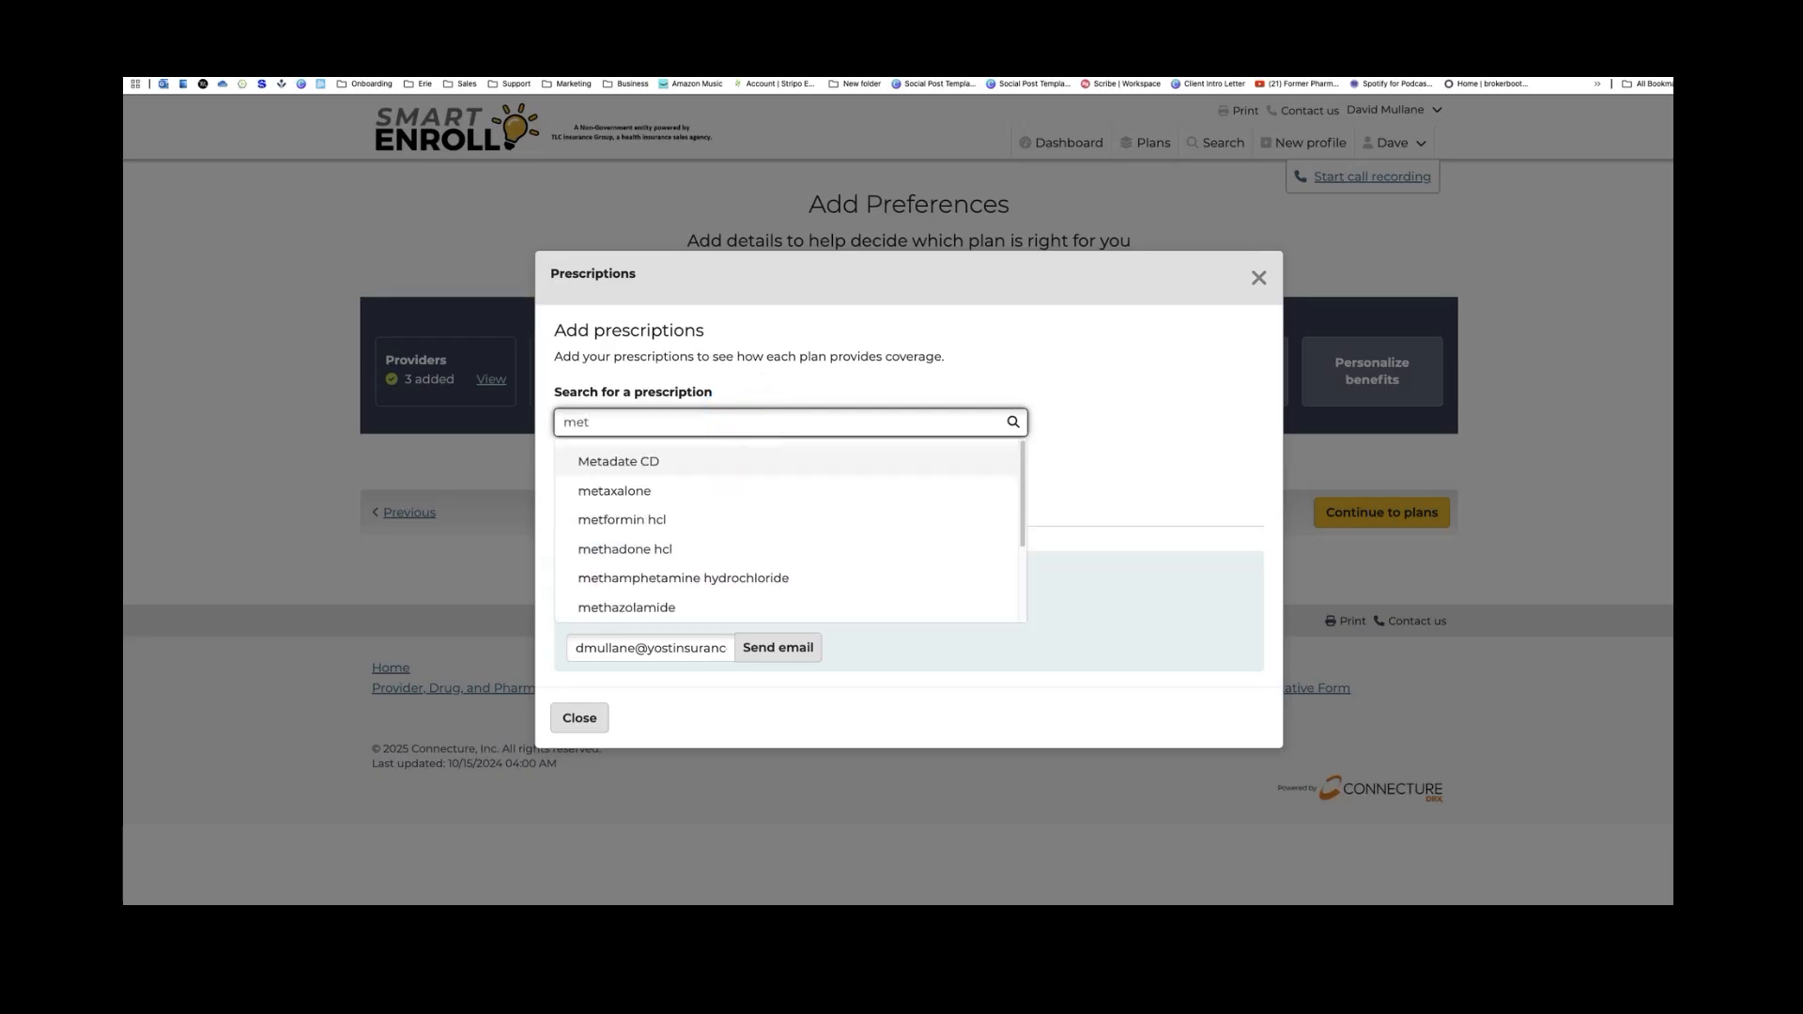
text(o)
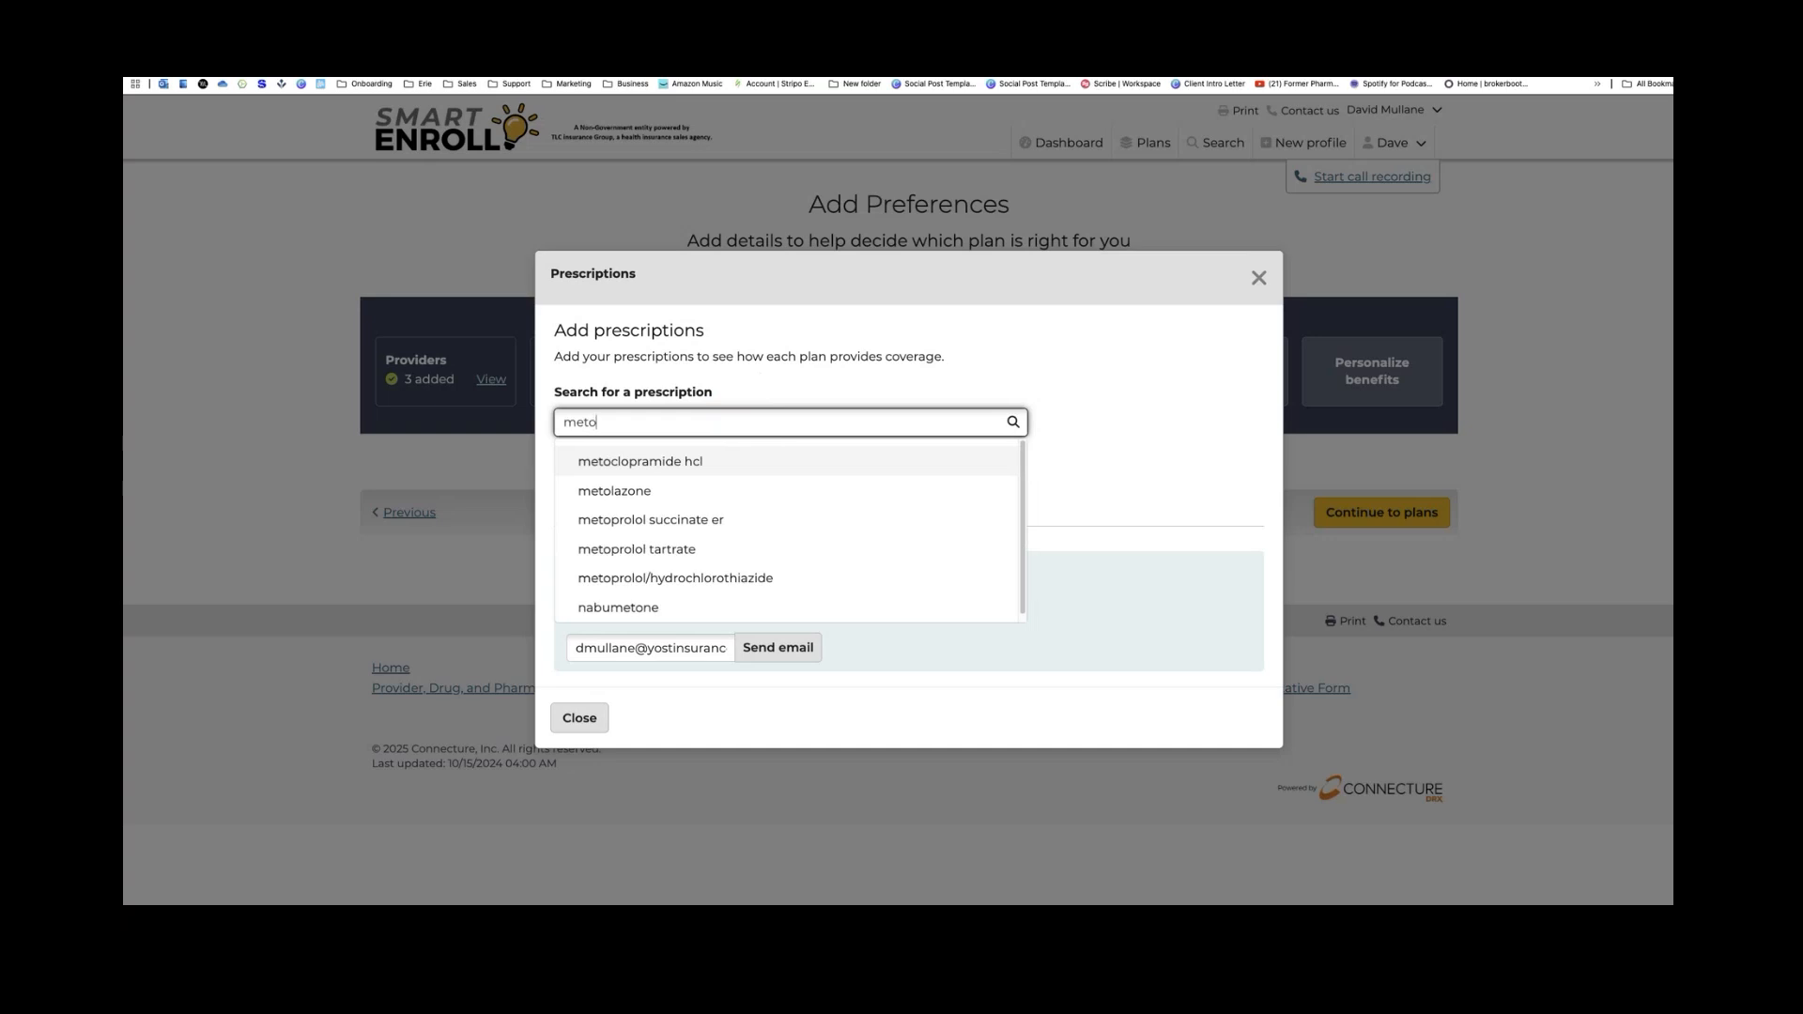
text(pro)
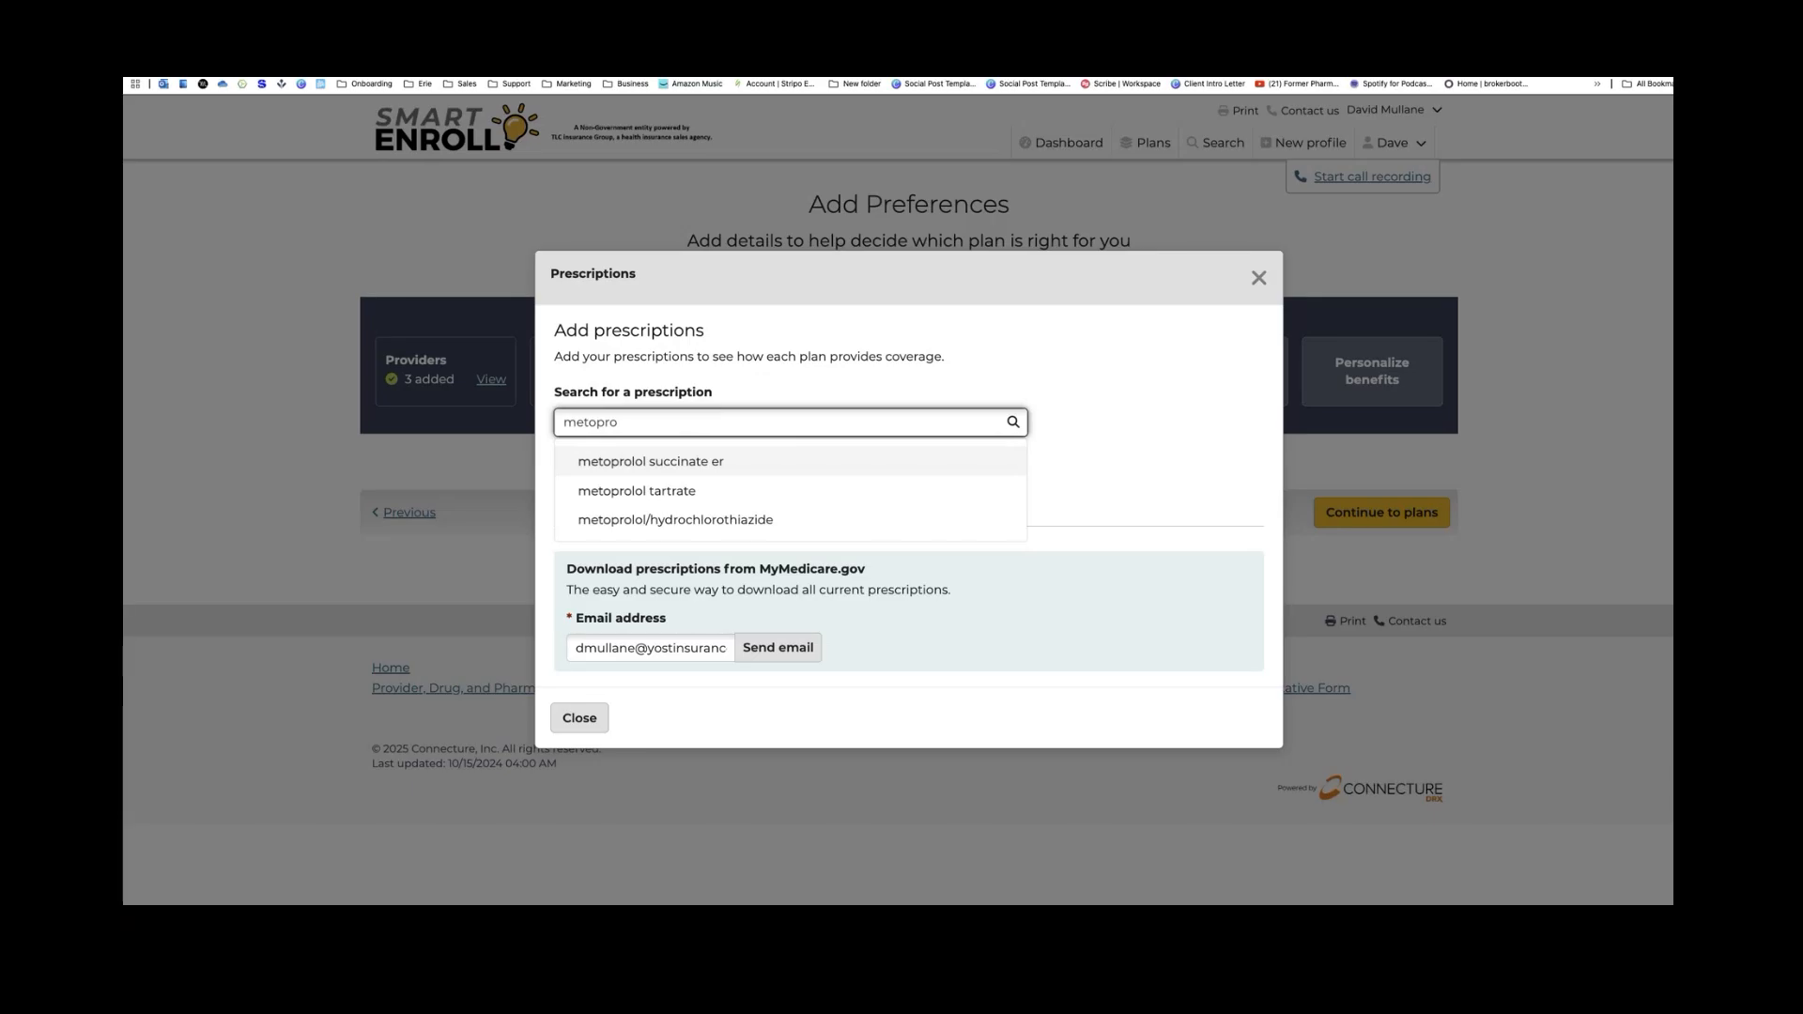
text(lol)
Add metoprolol succinate ER TAB 50MG and Jardiance TAB 10MG, each at 30 tablets per month
click(700, 462)
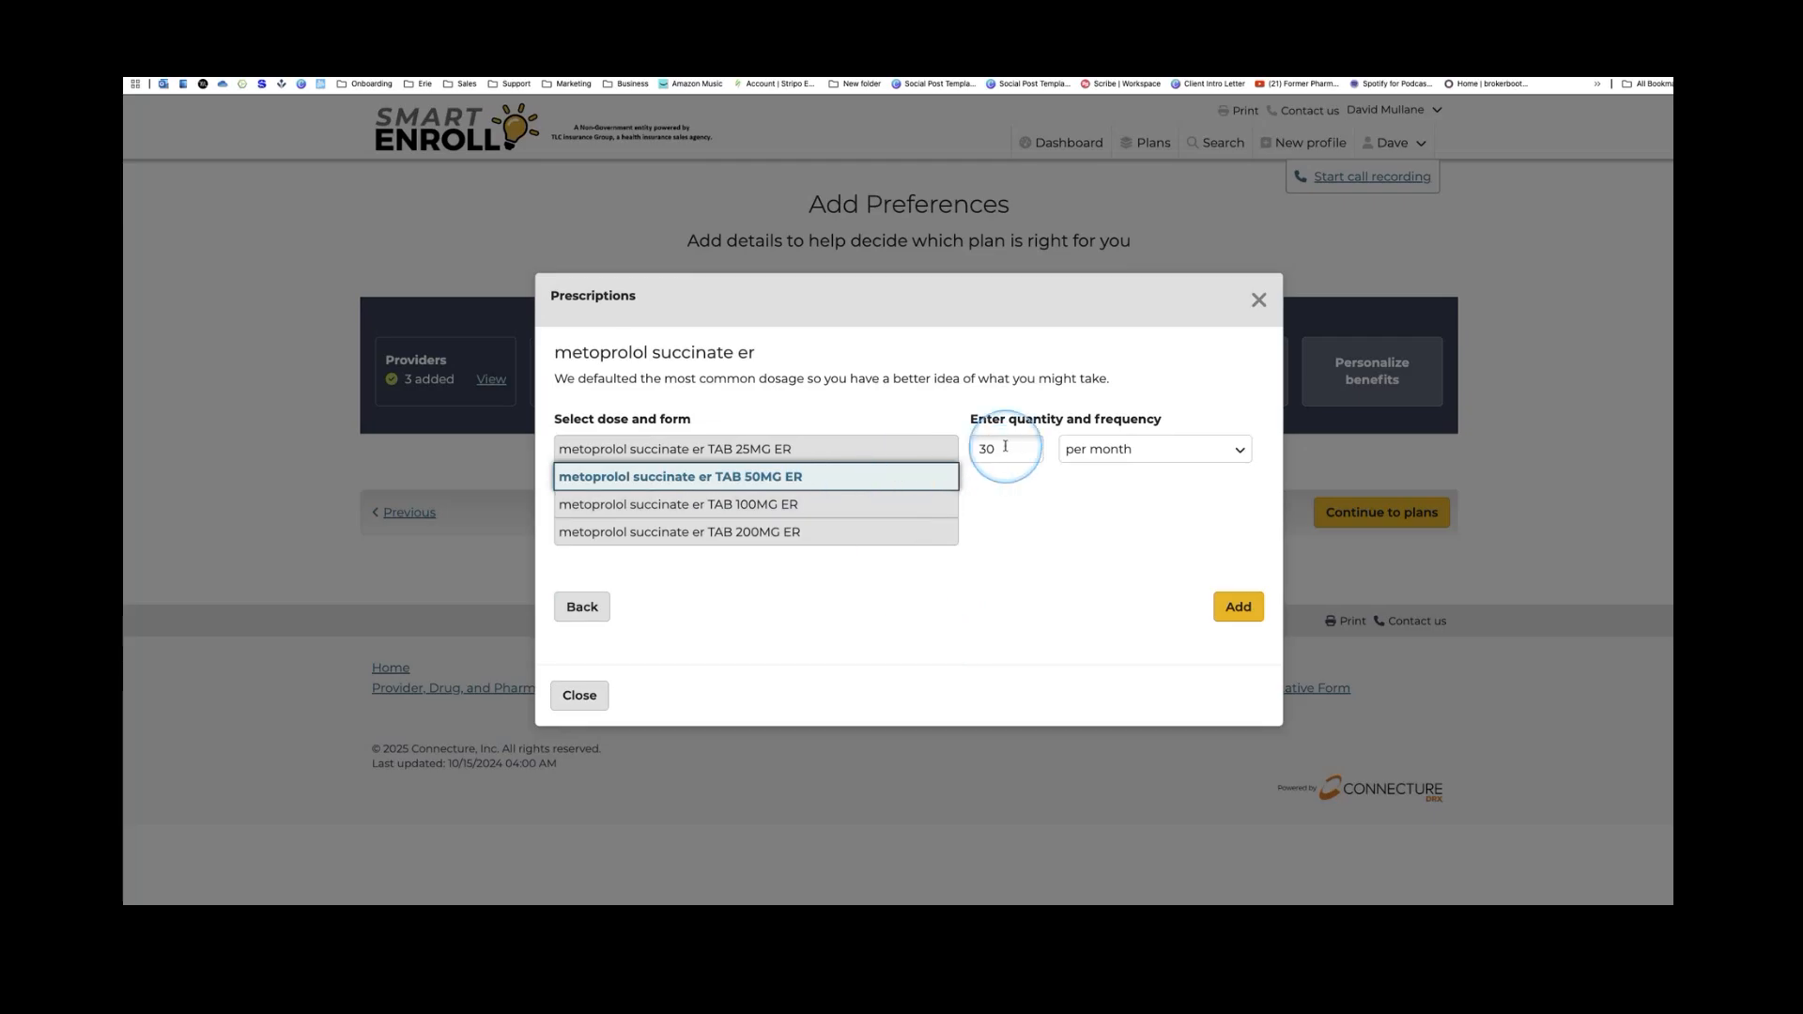
click(1237, 608)
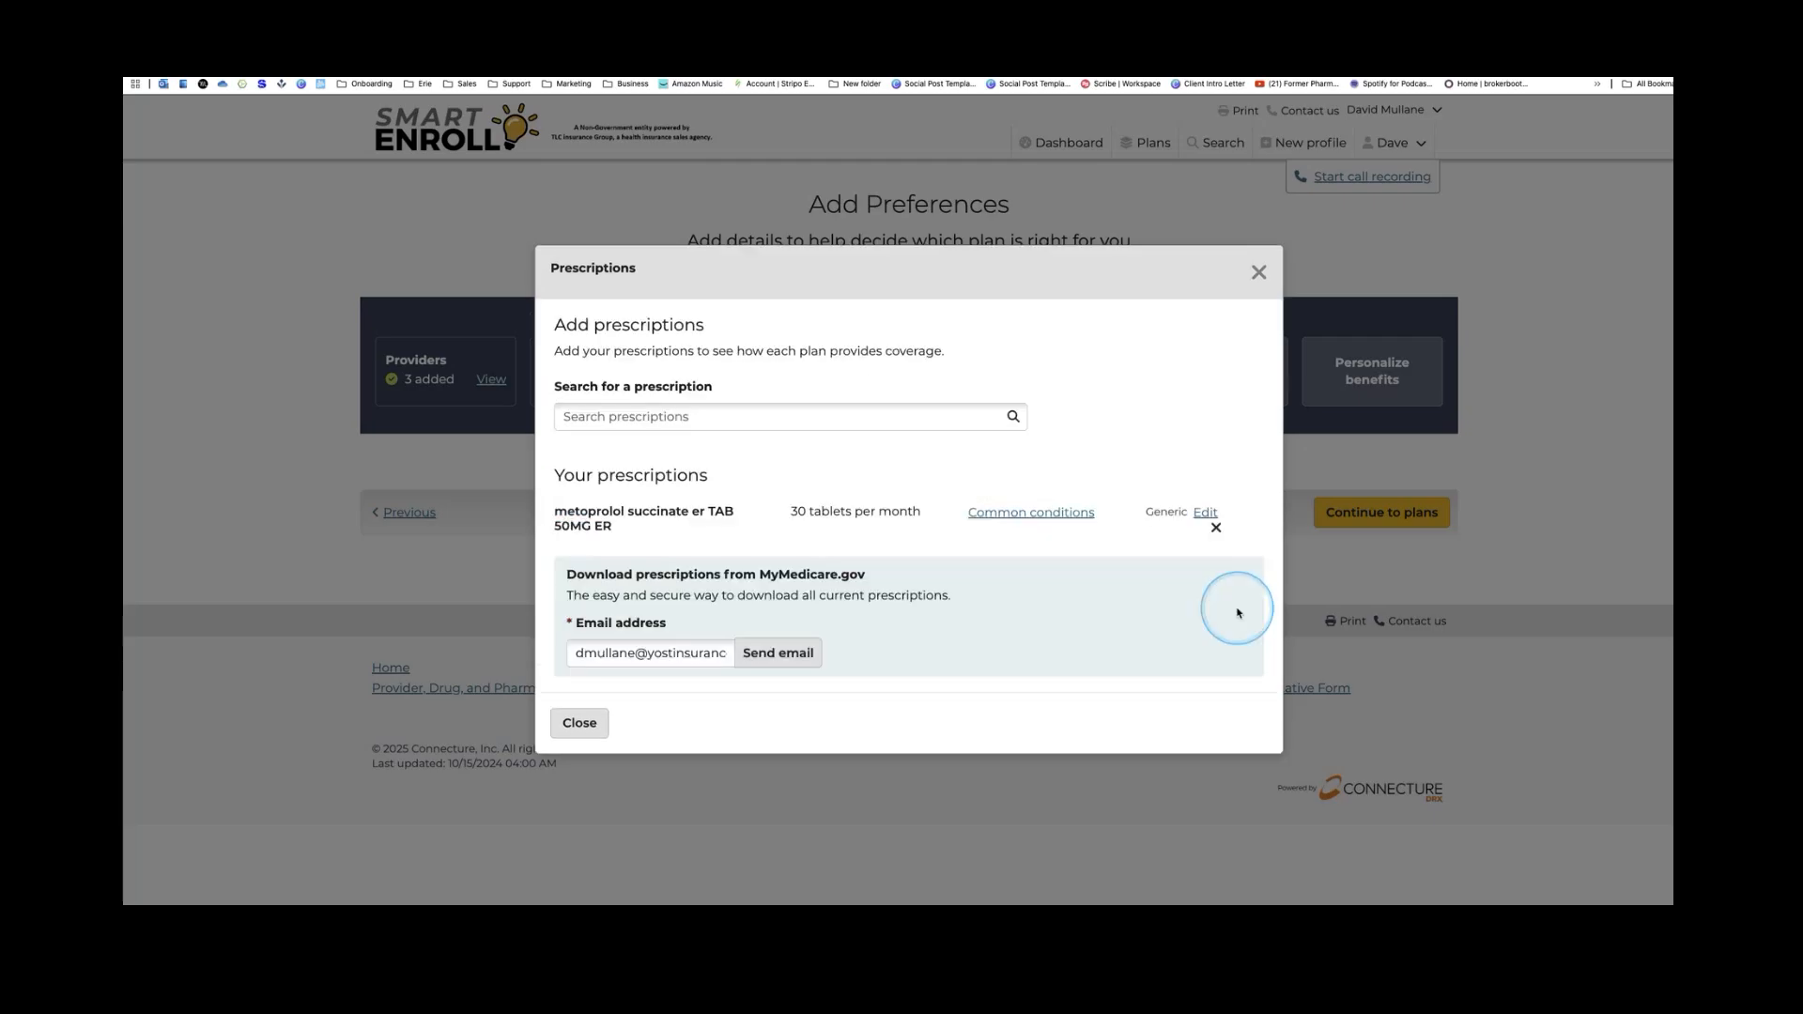
click(829, 417)
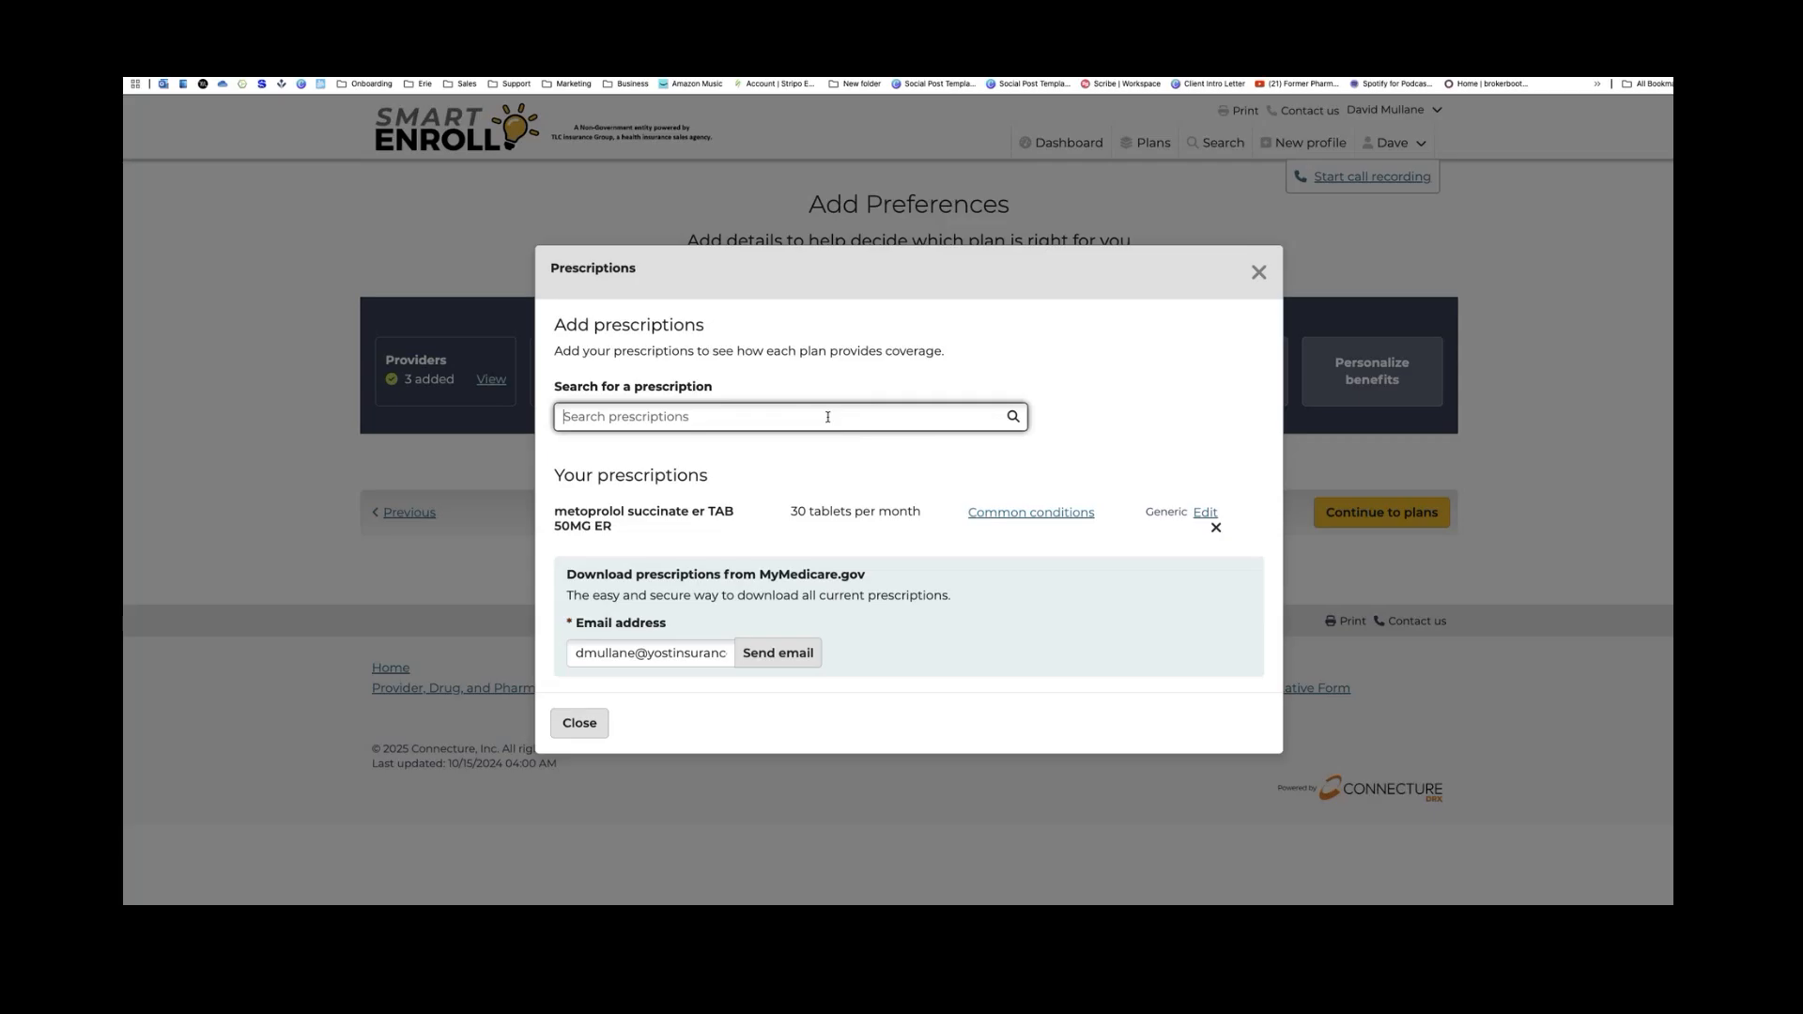
text(jardia)
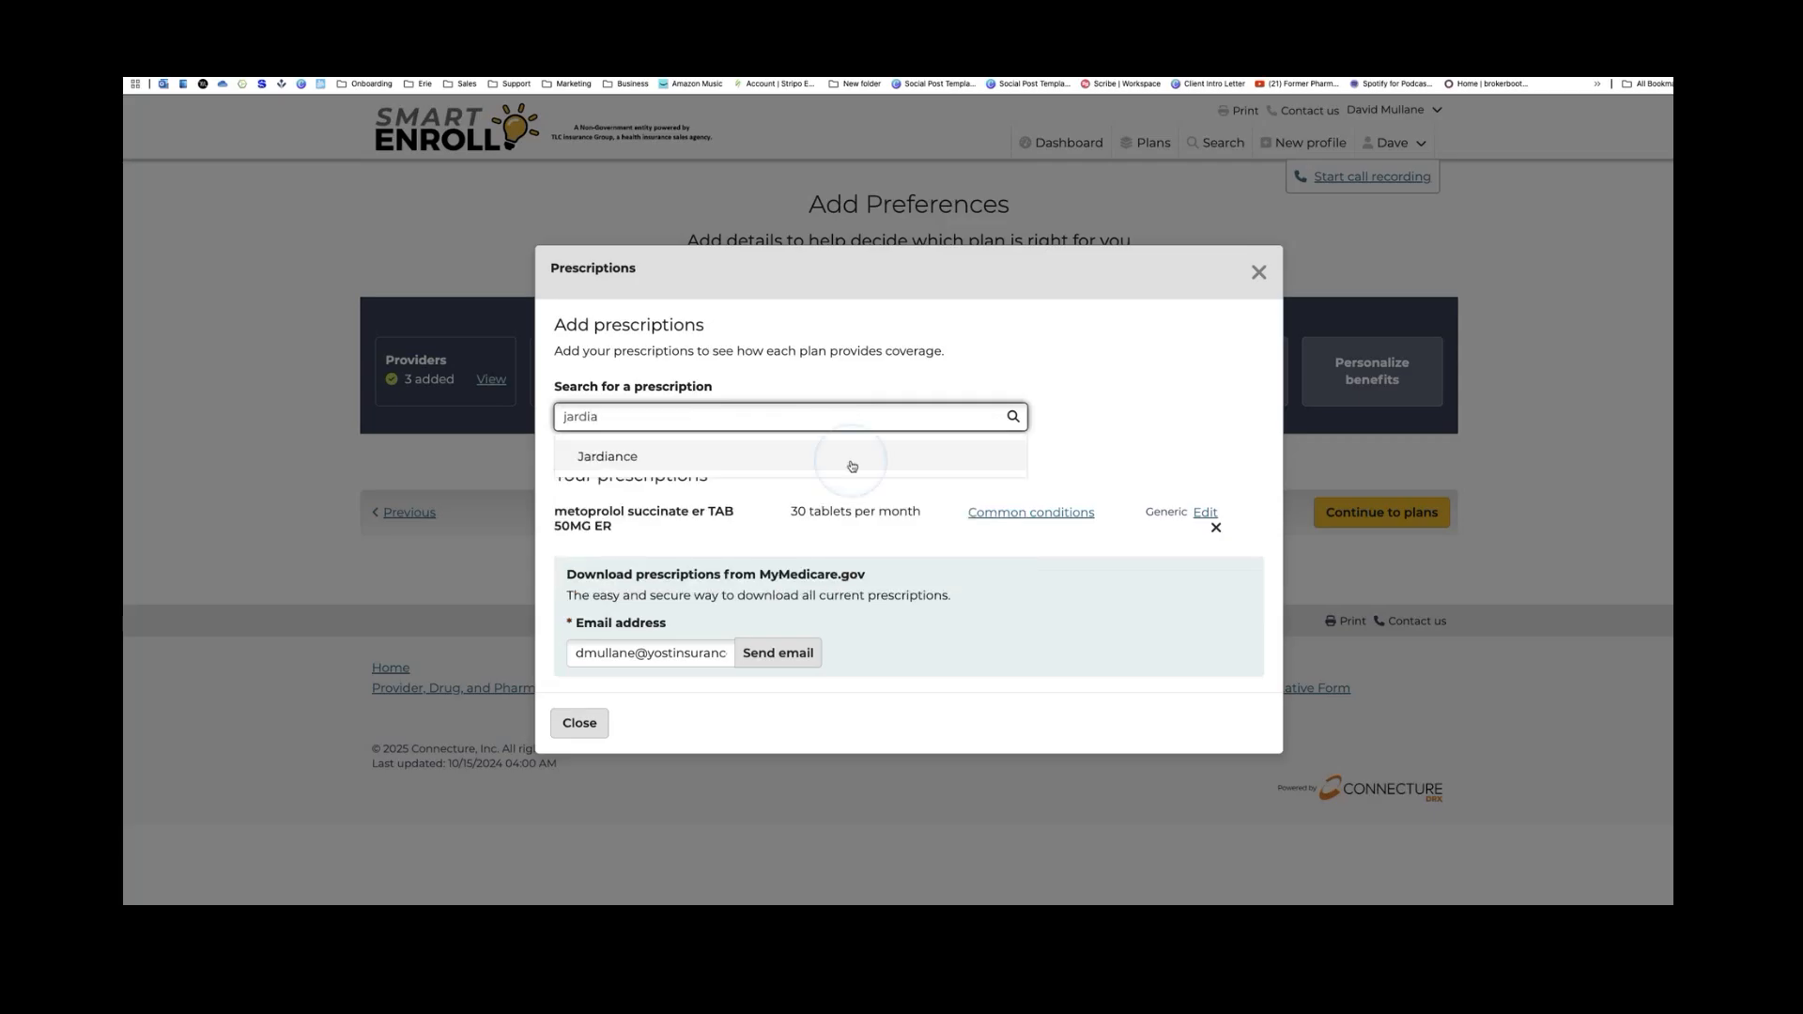
click(648, 460)
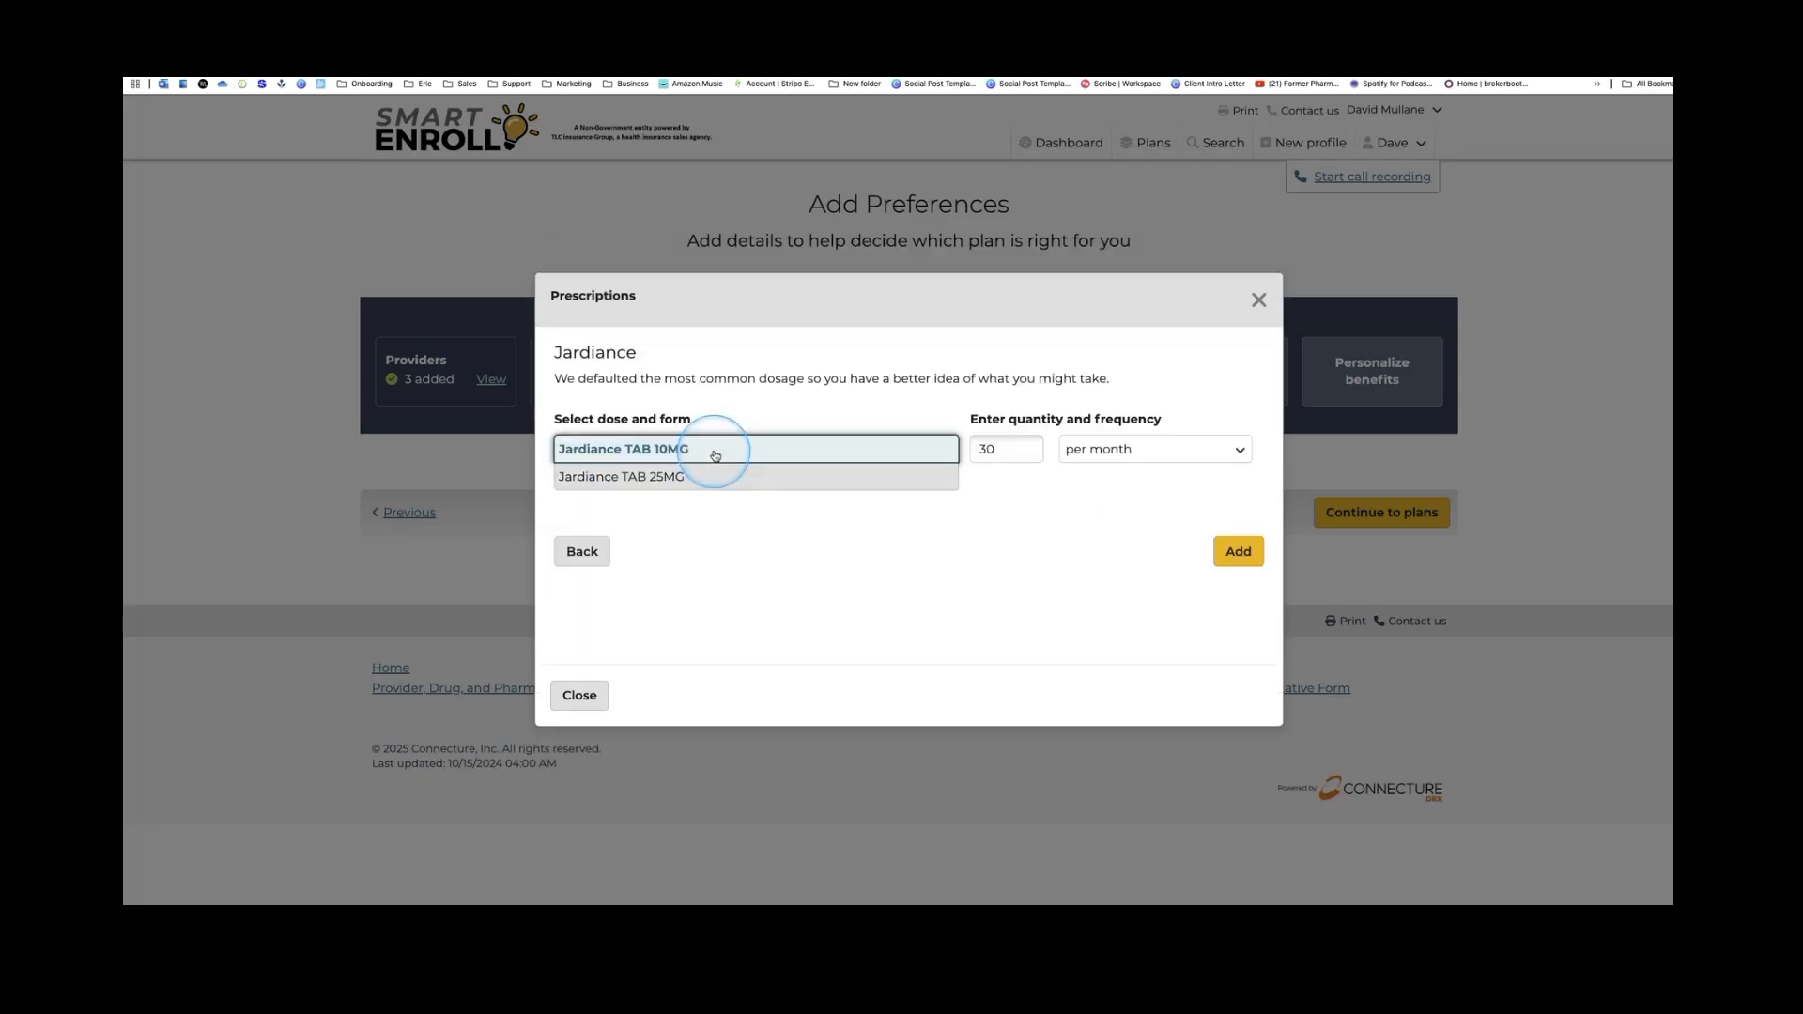
click(1255, 551)
click(747, 394)
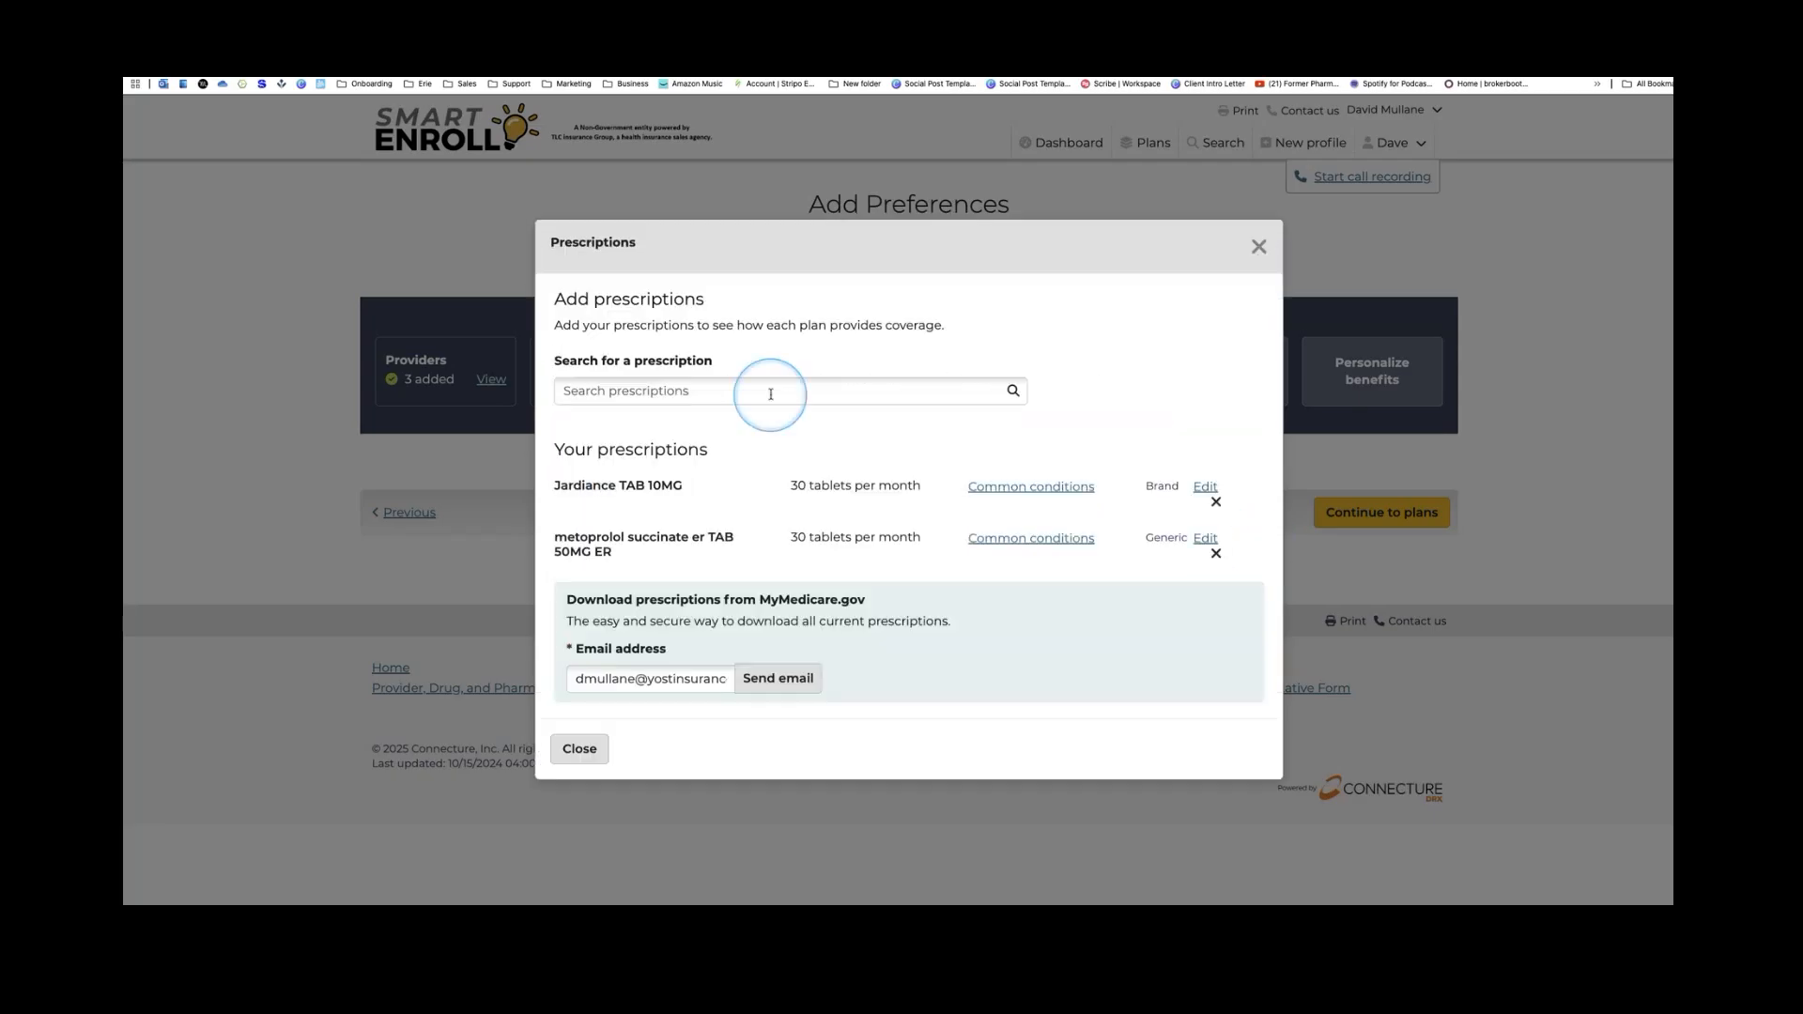
Add Crestor as its generic rosuvastatin calcium TAB 10MG, 30 tablets per month
text(rosu)
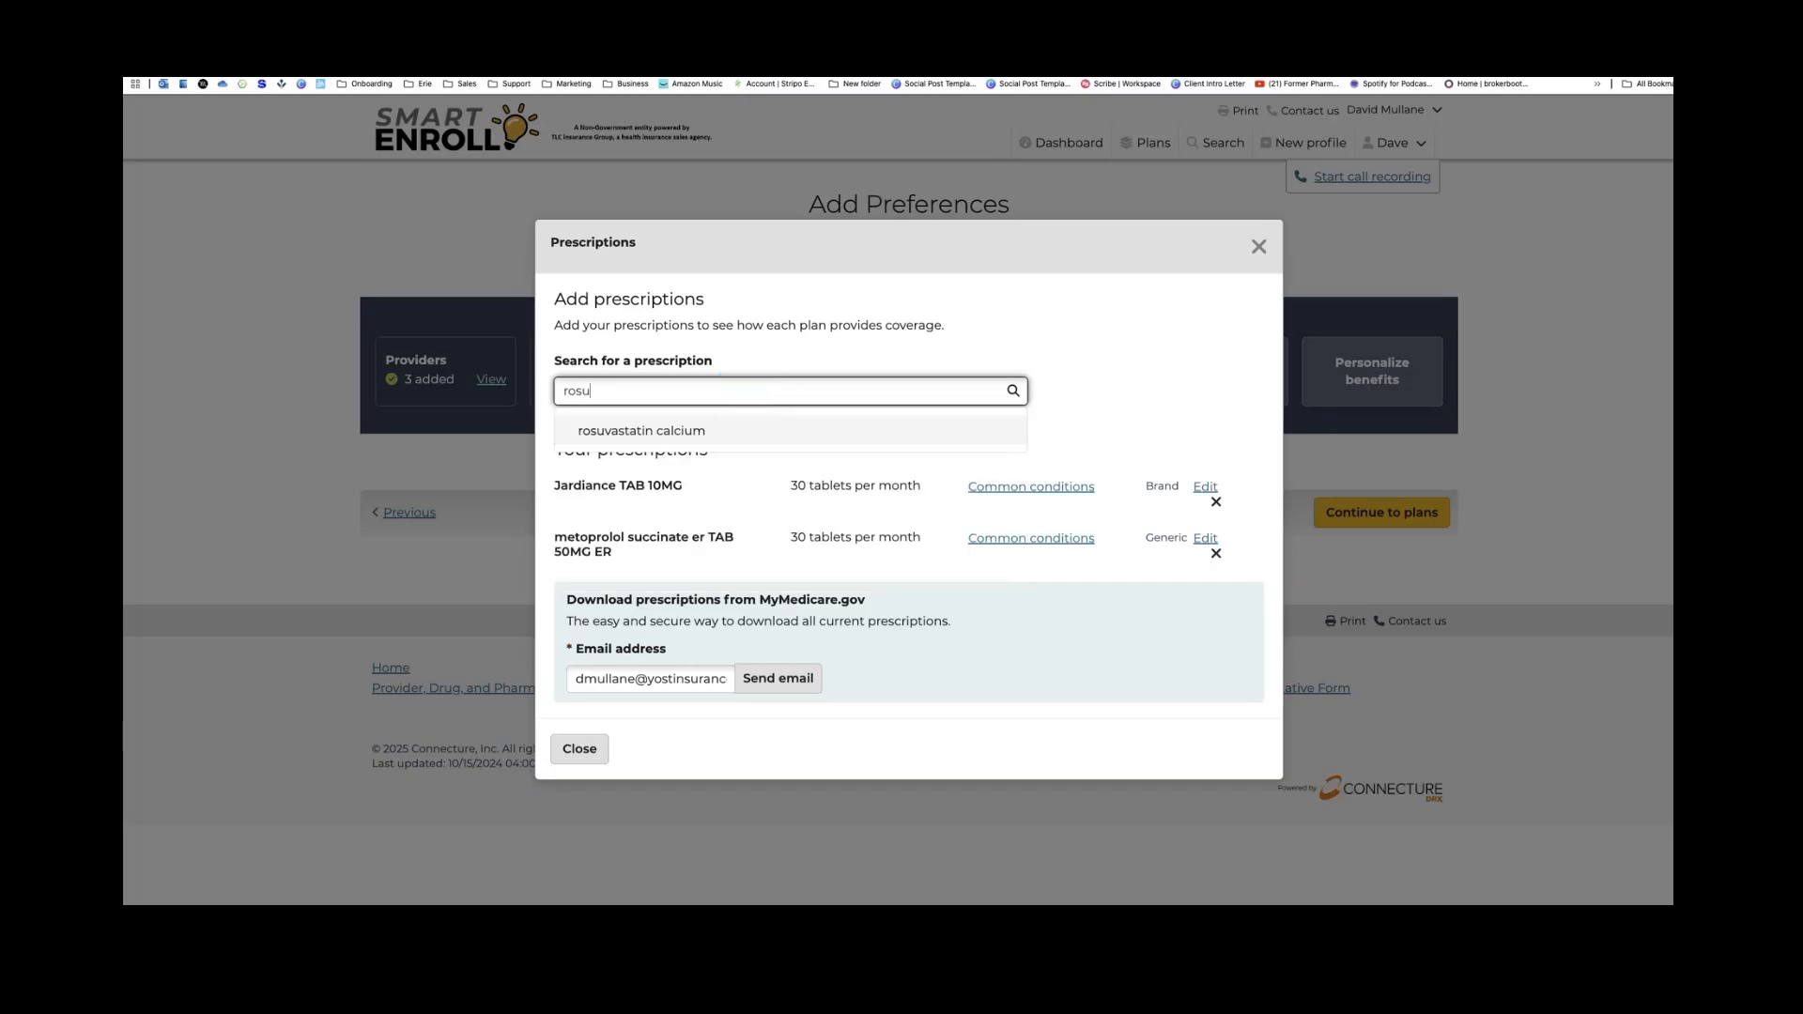
click(673, 428)
click(582, 607)
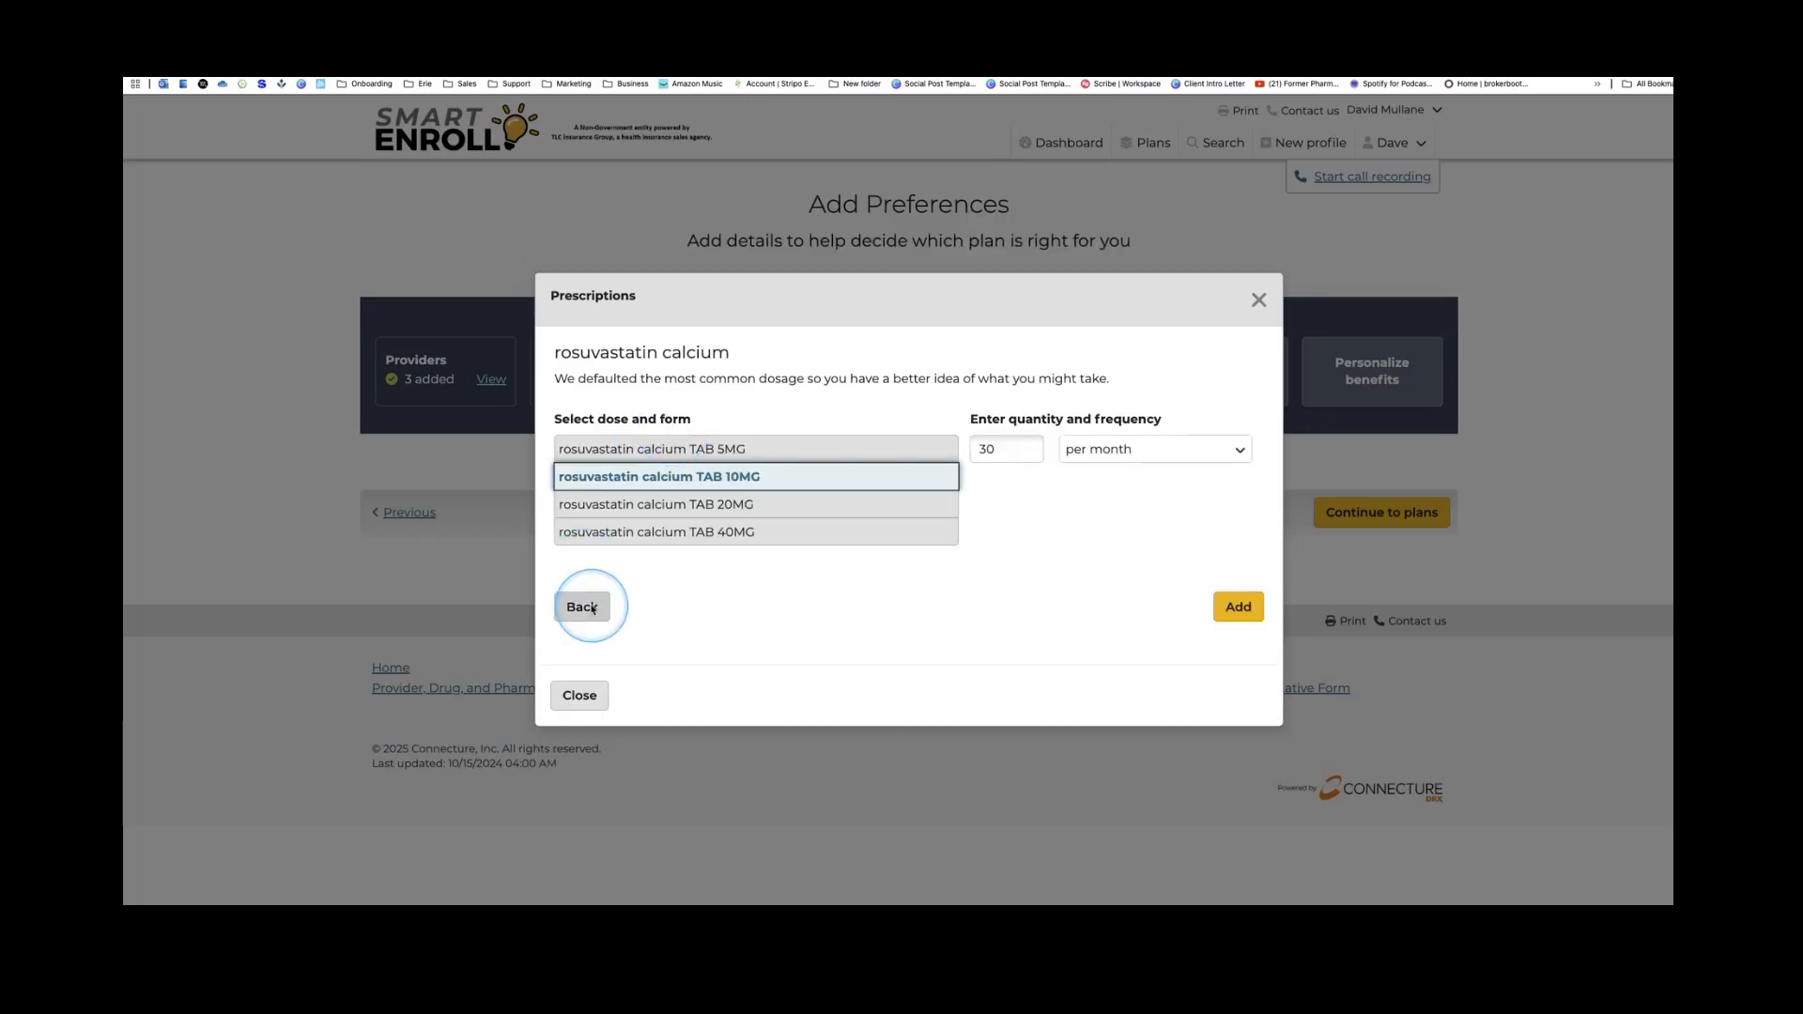
click(627, 387)
text(crestor)
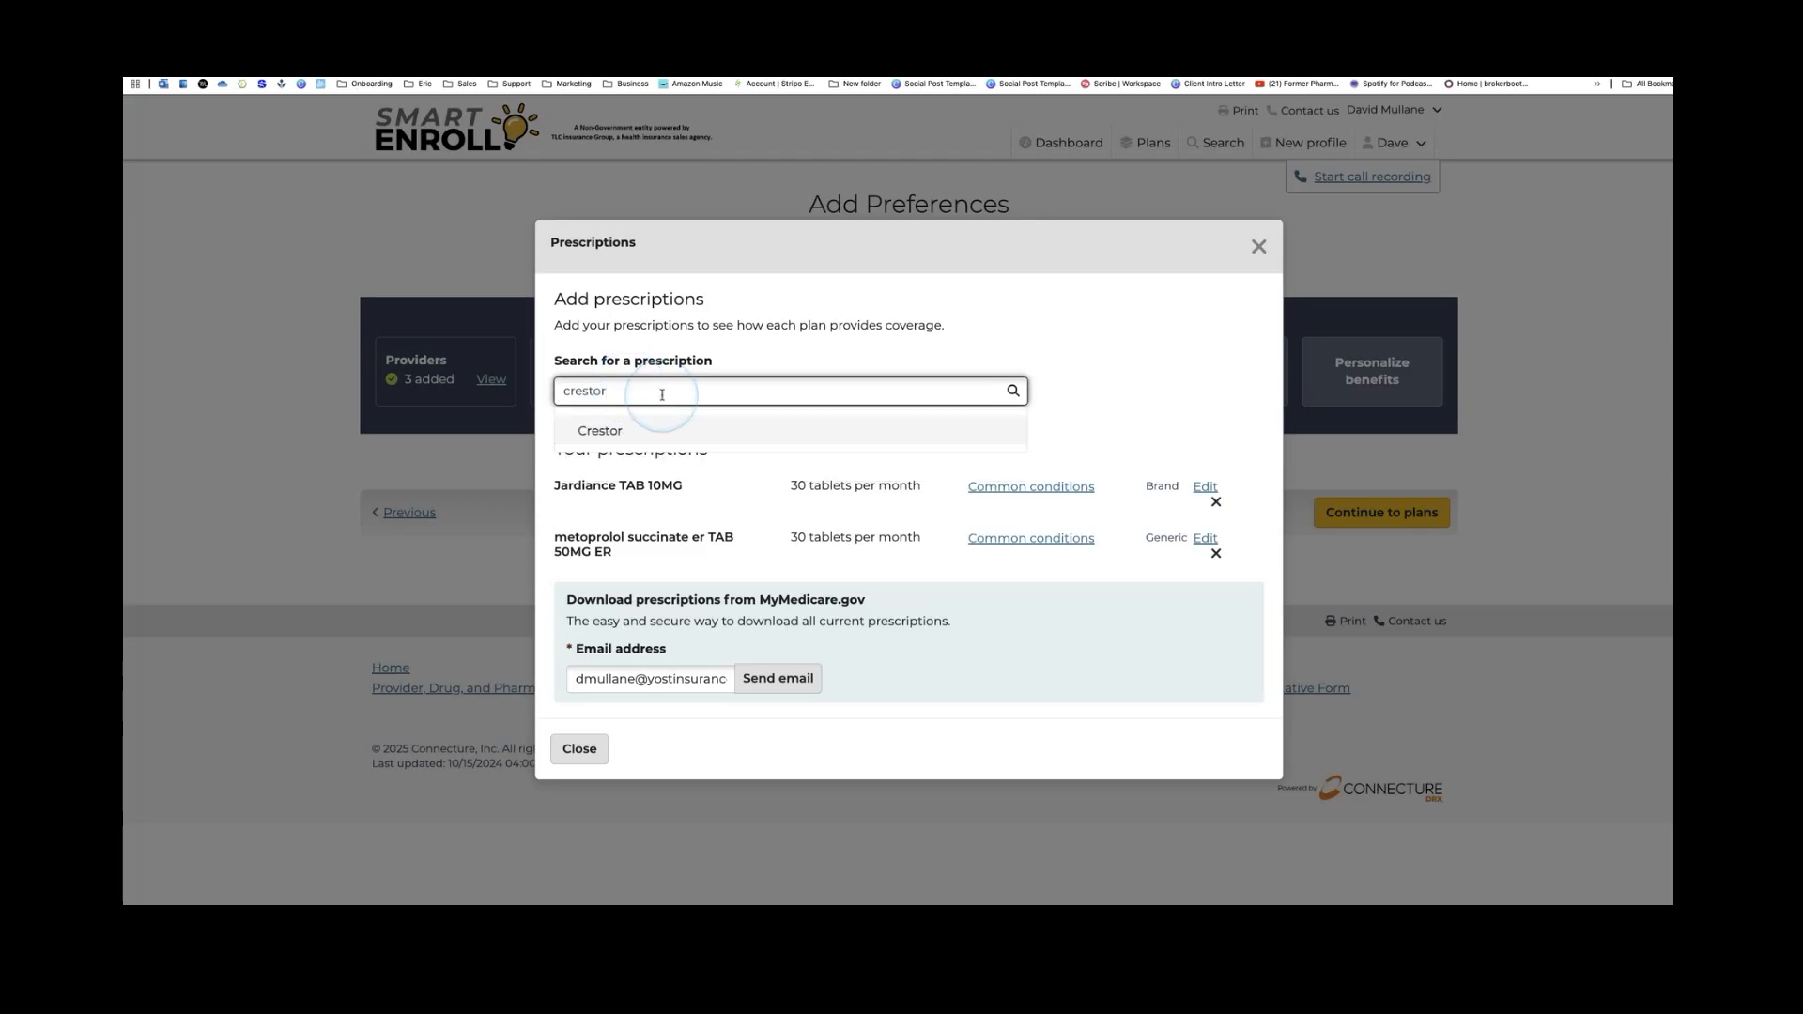
click(600, 430)
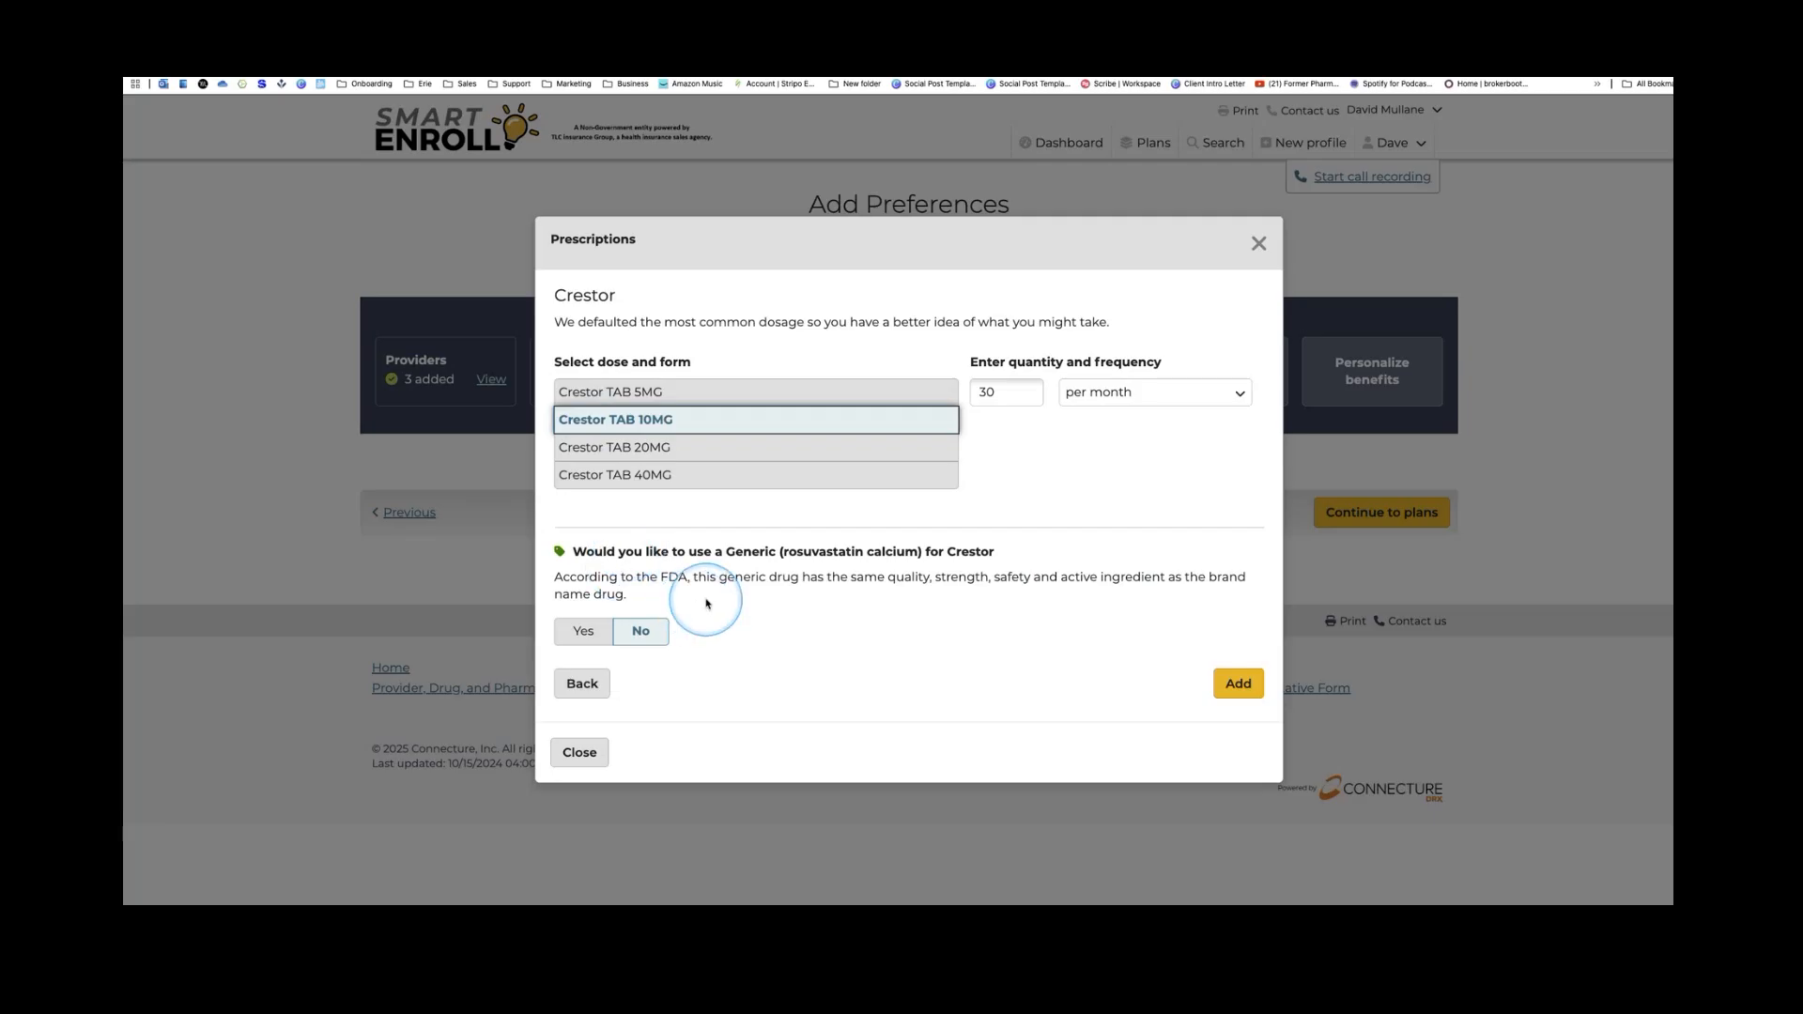
click(583, 631)
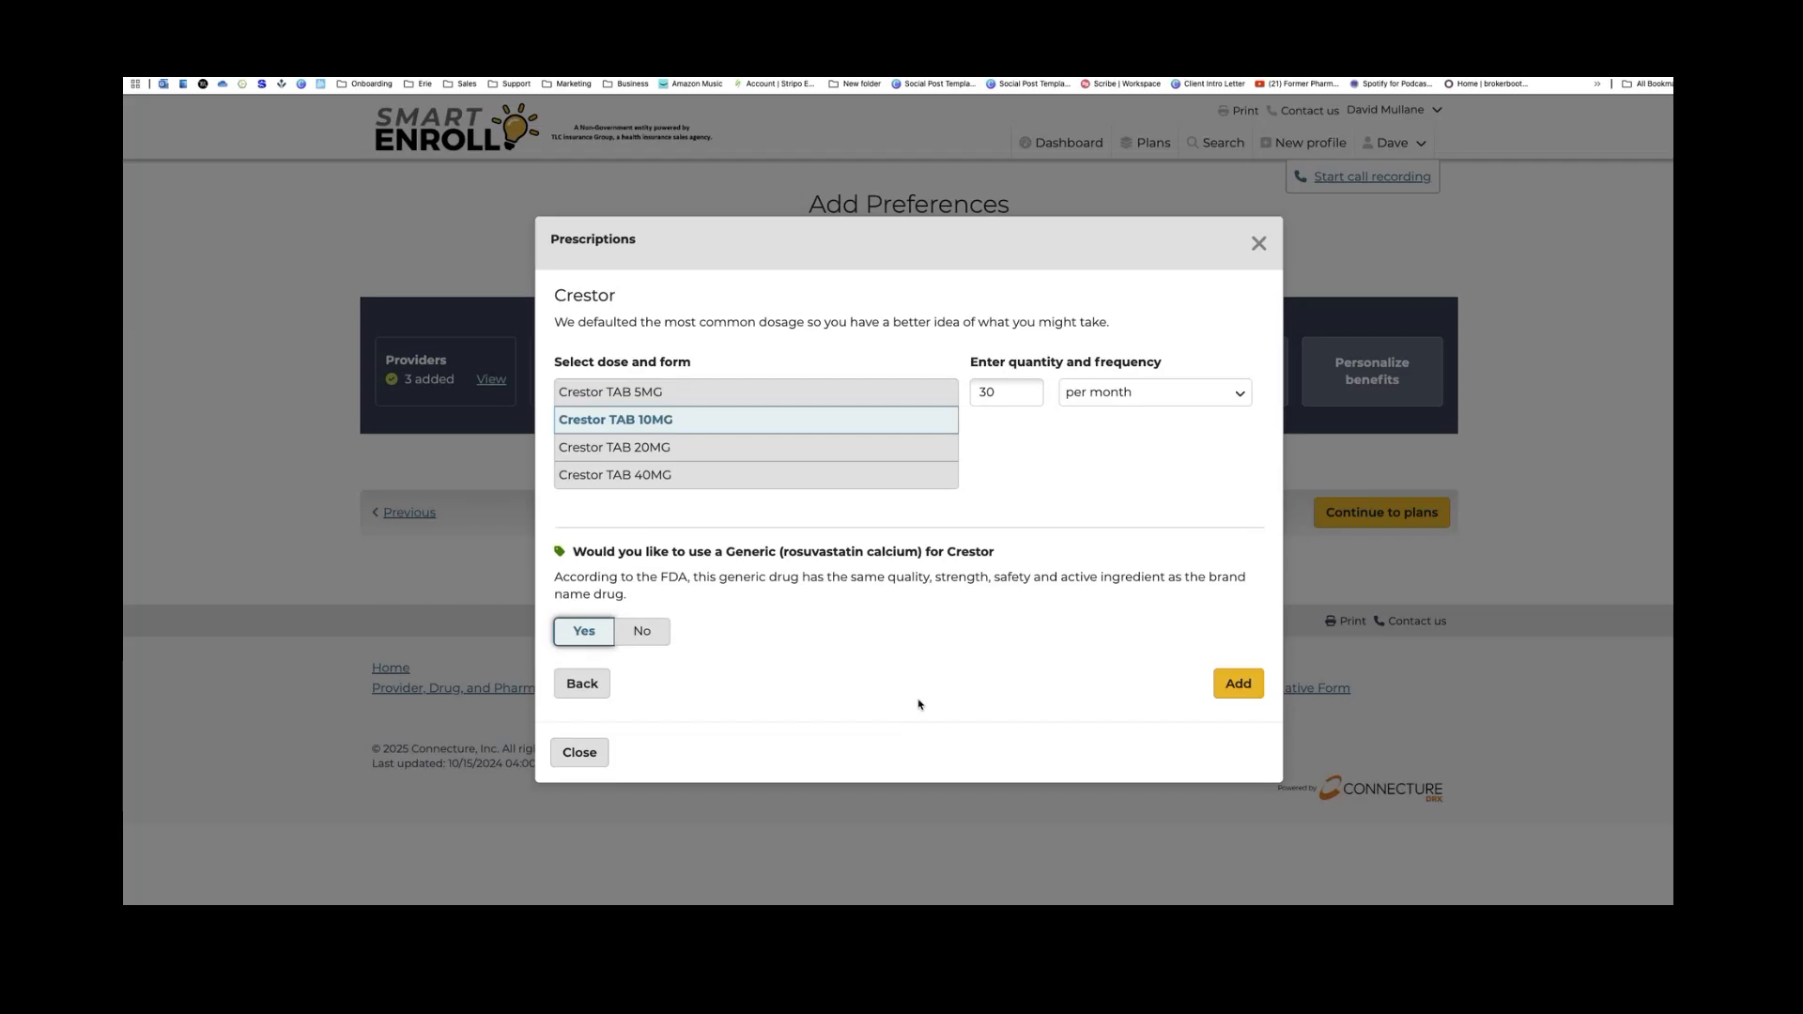
click(593, 640)
click(1241, 688)
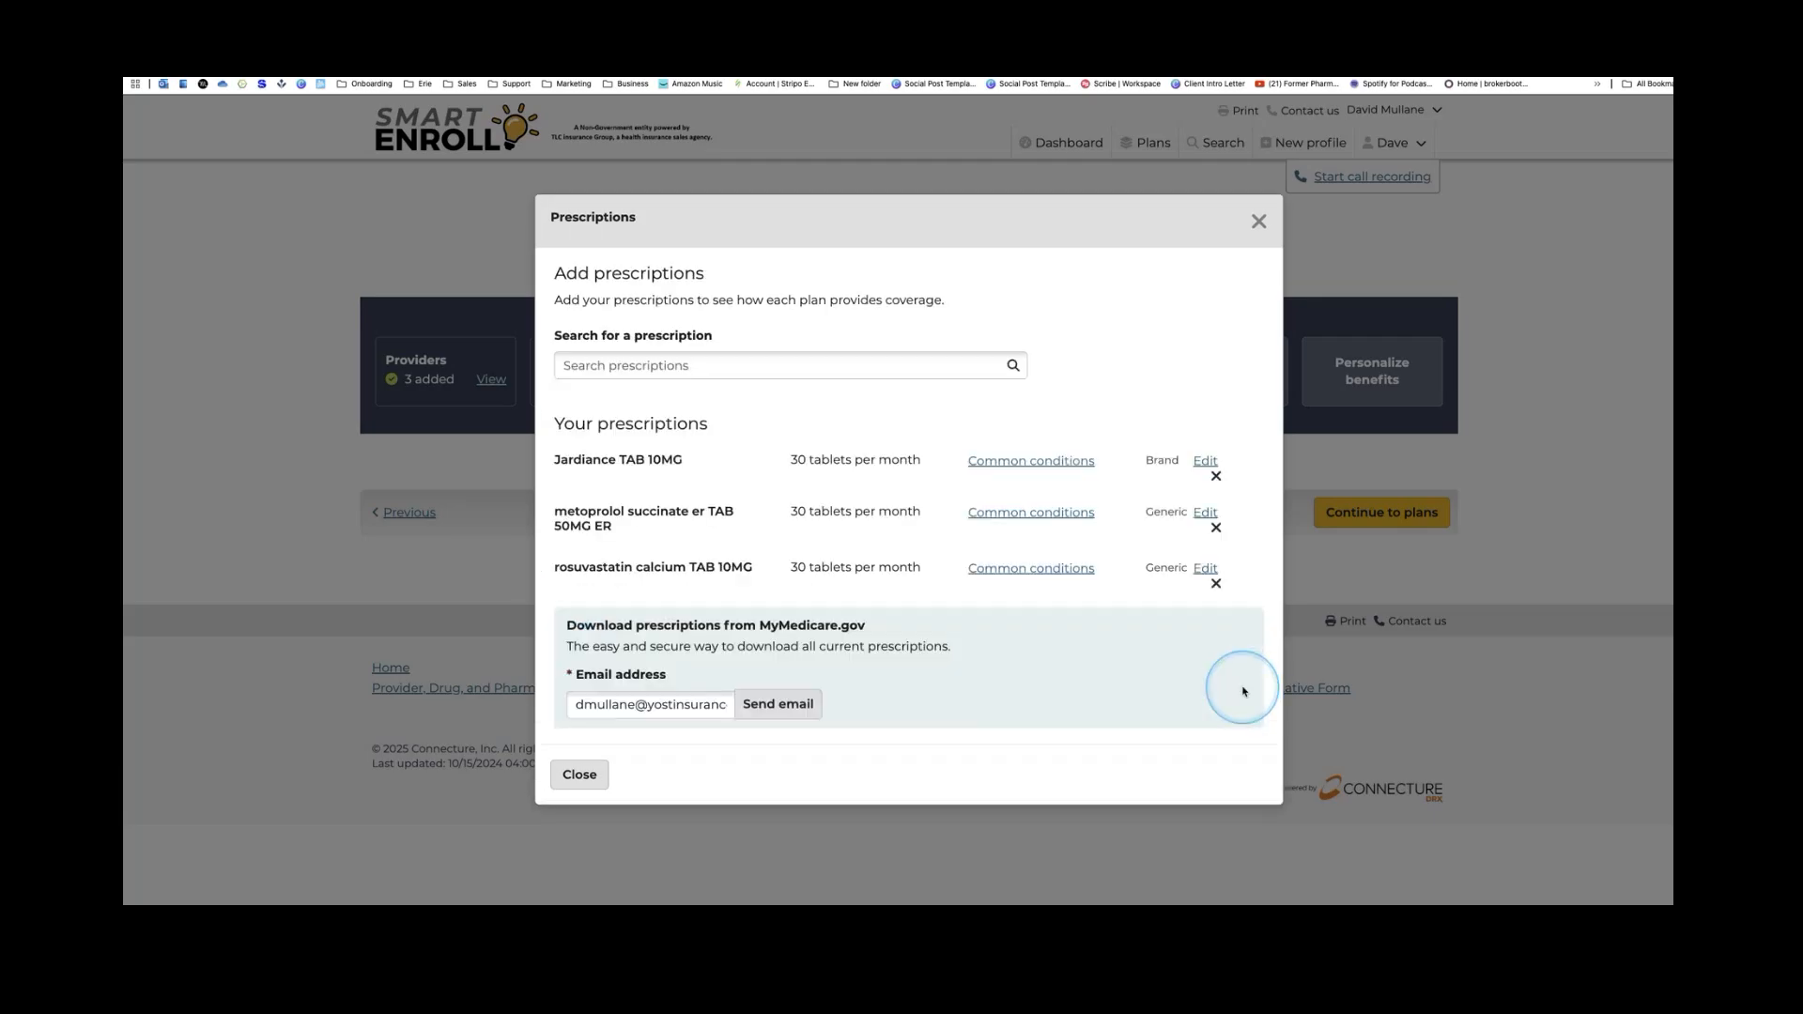
Search 'ven' and add venlafaxine hydrochloride CAP 150MG ER at 30 capsules per month
click(681, 369)
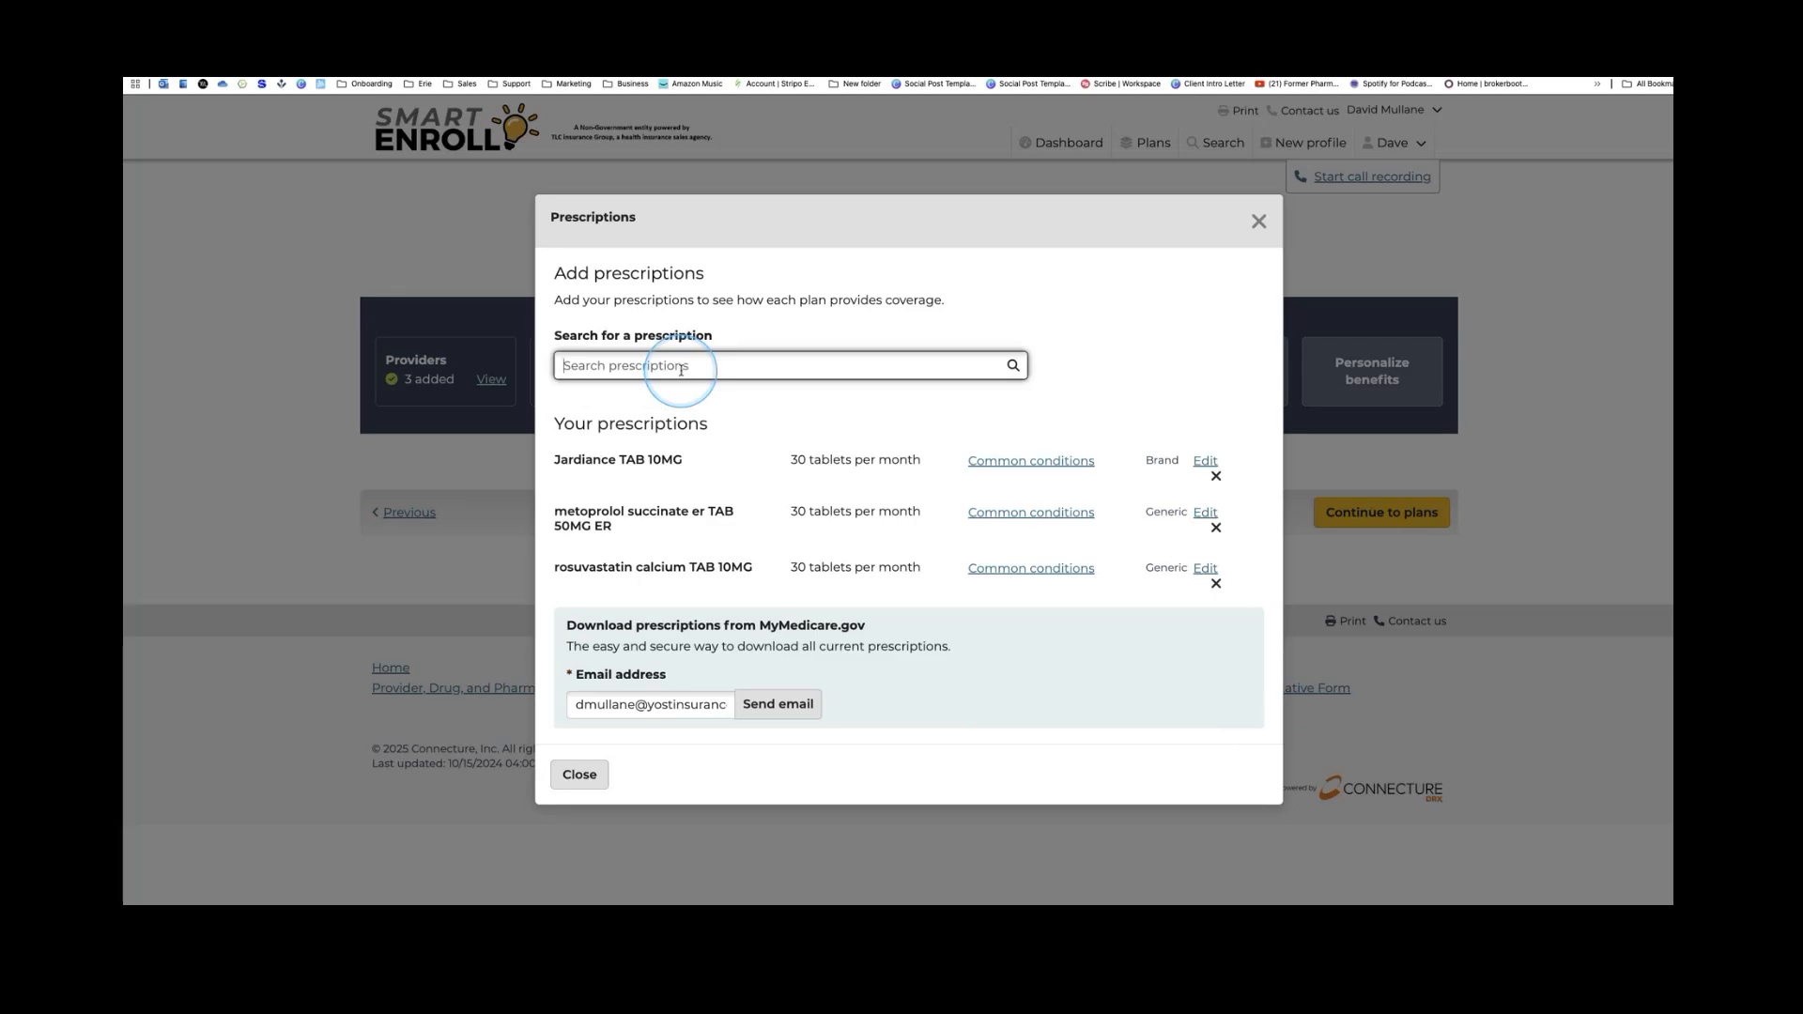
text(ven)
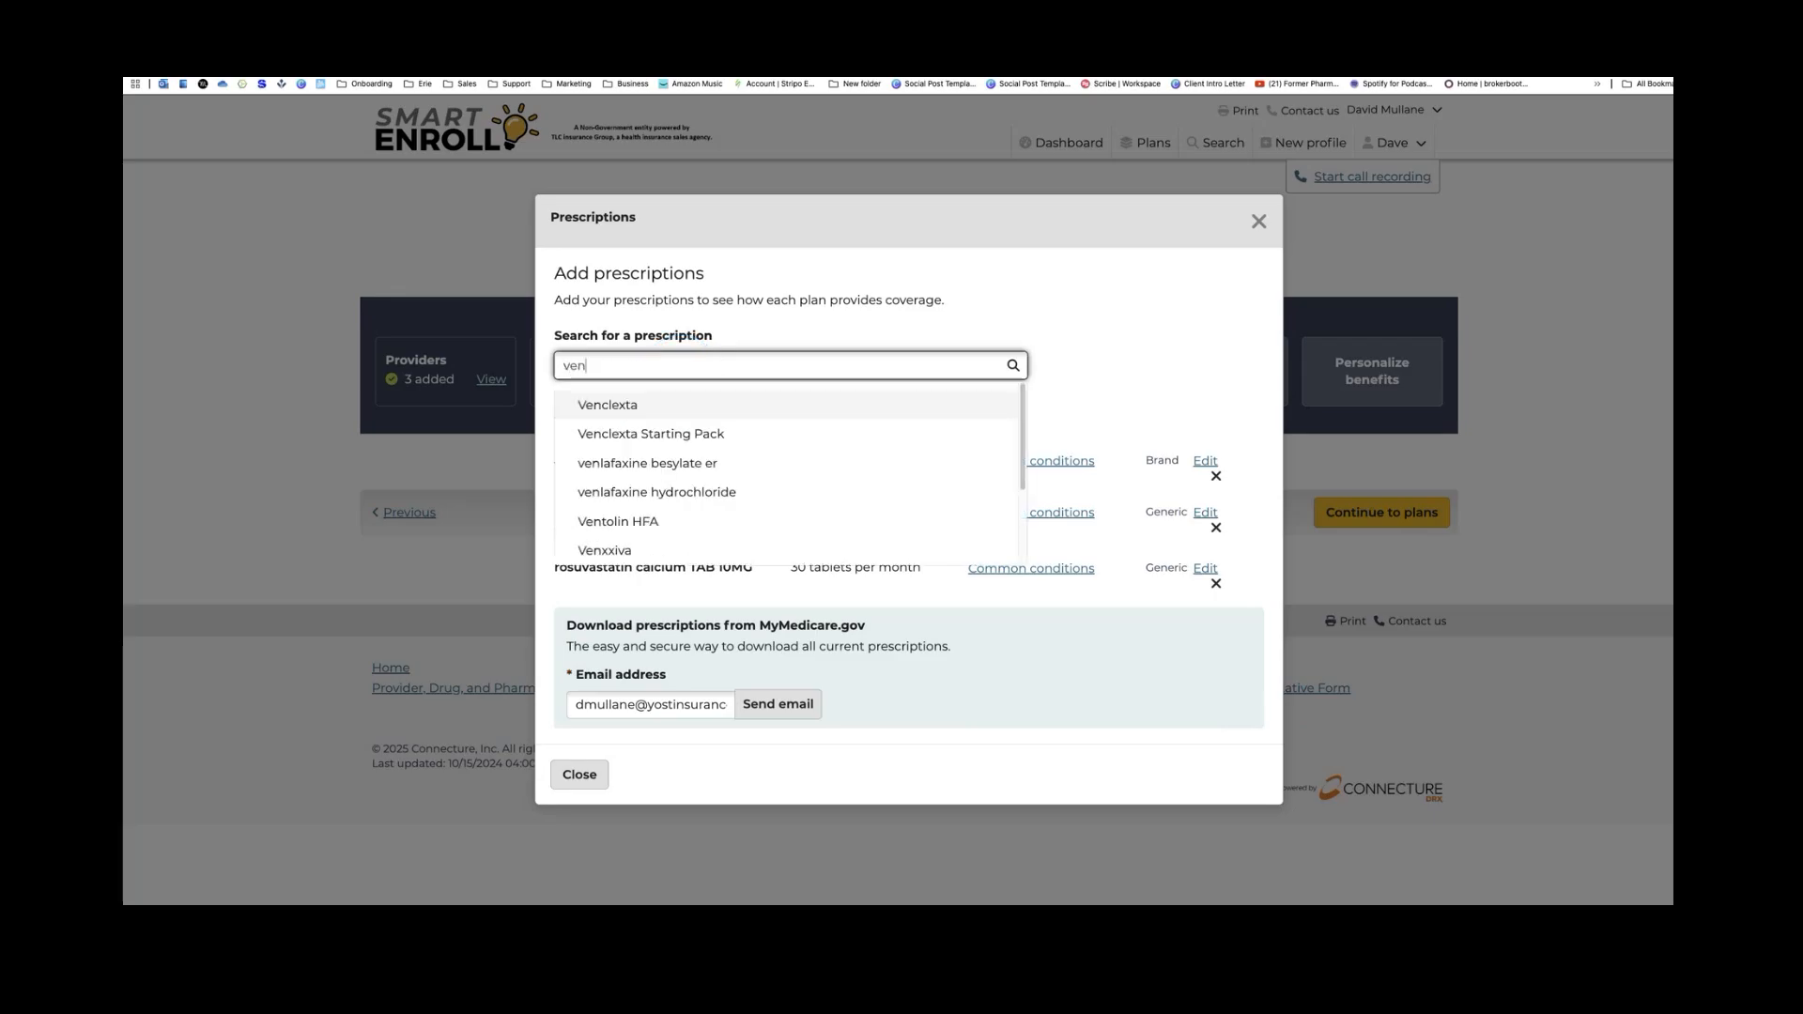
click(768, 496)
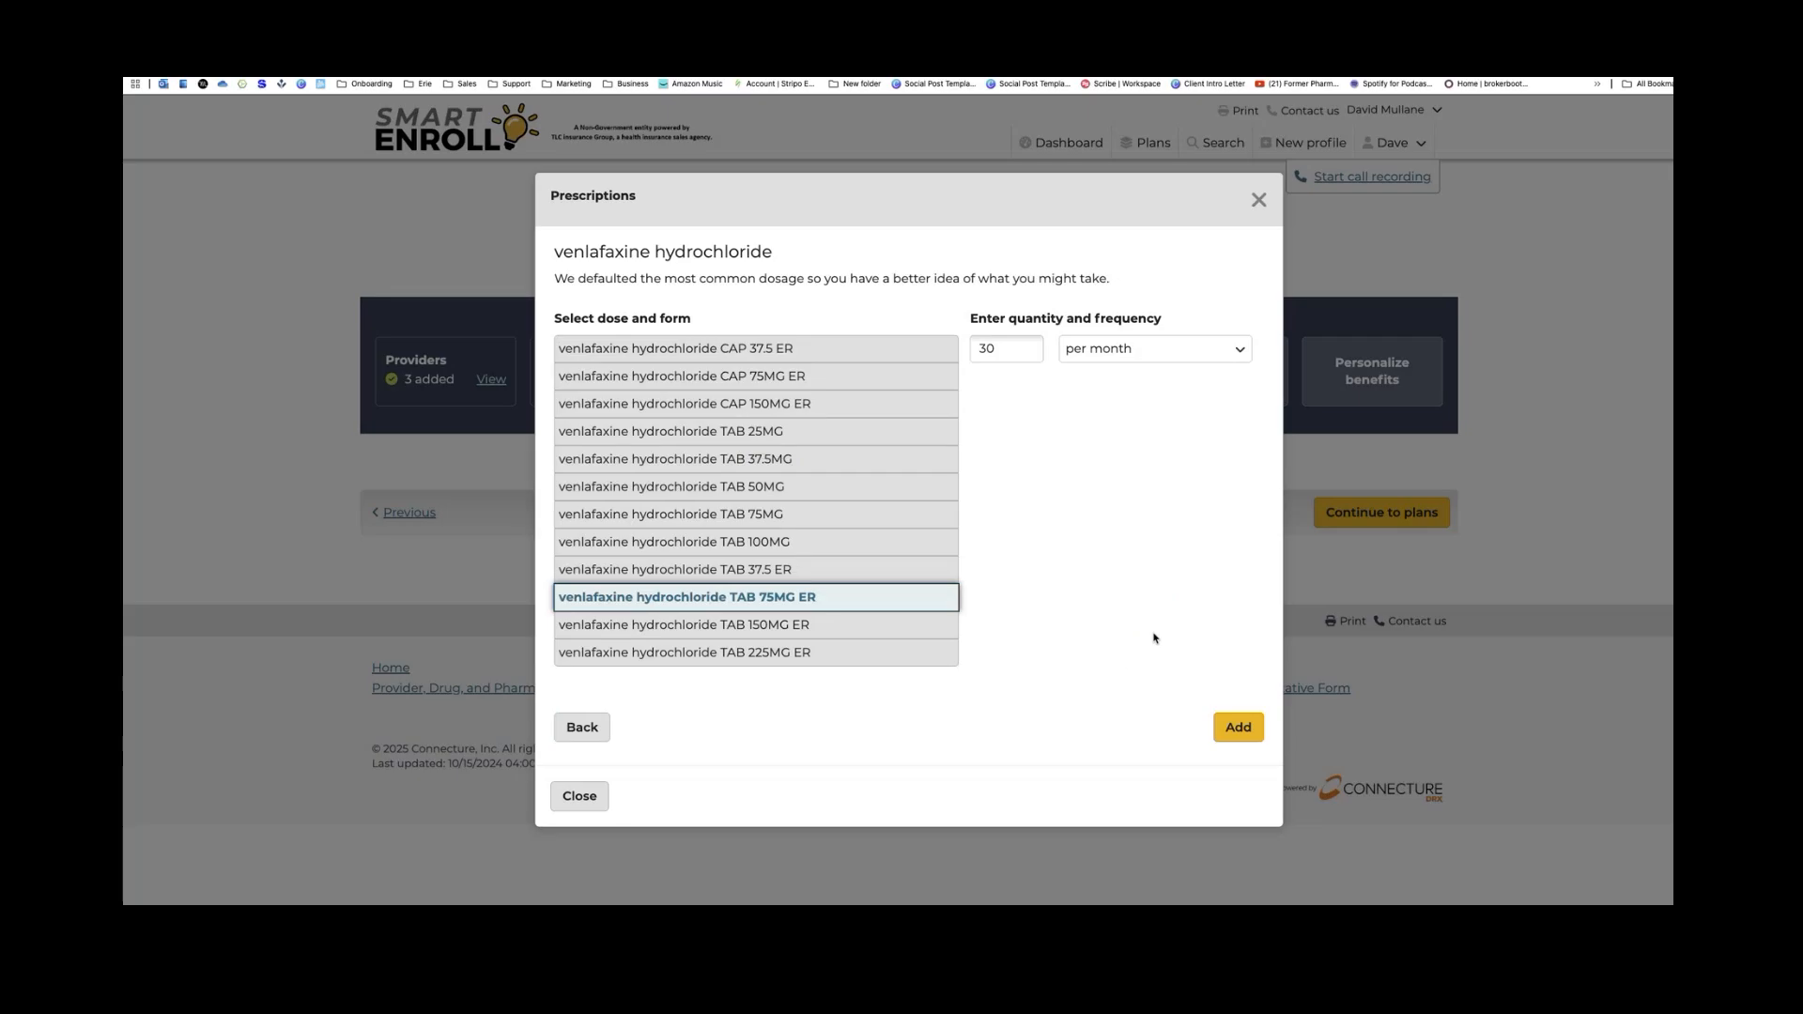
click(1153, 638)
click(858, 403)
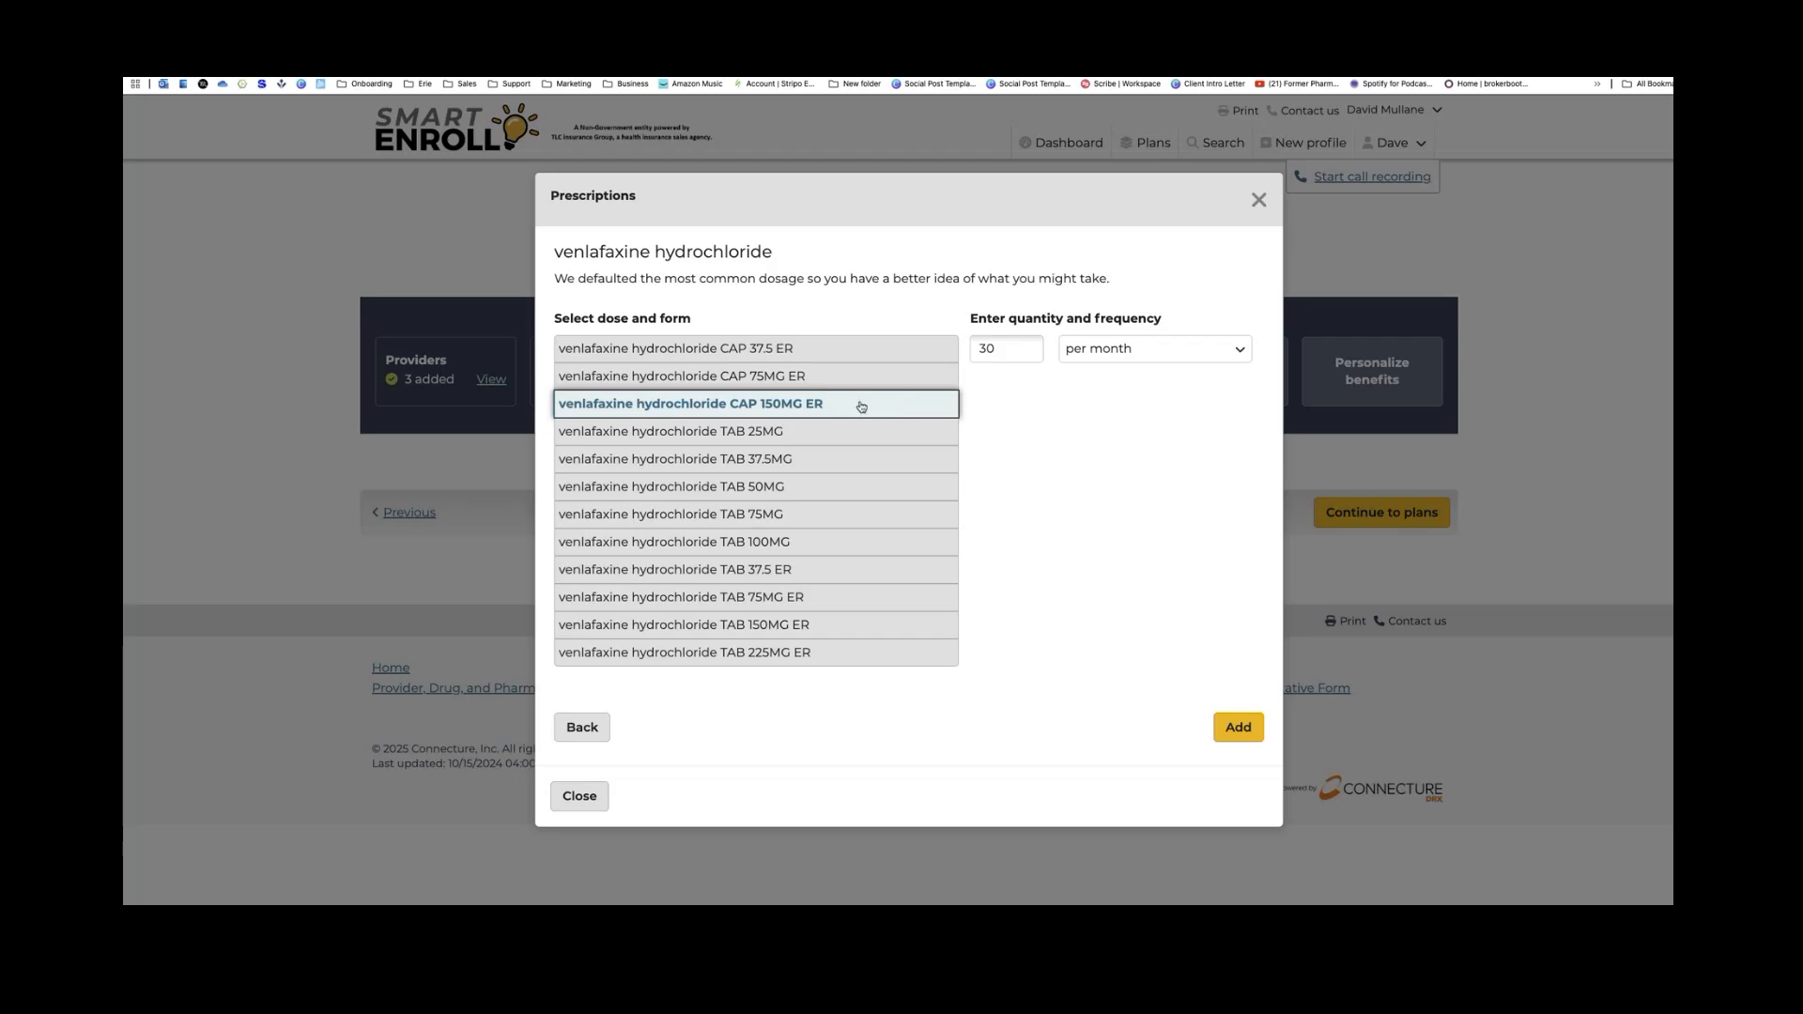
click(1247, 732)
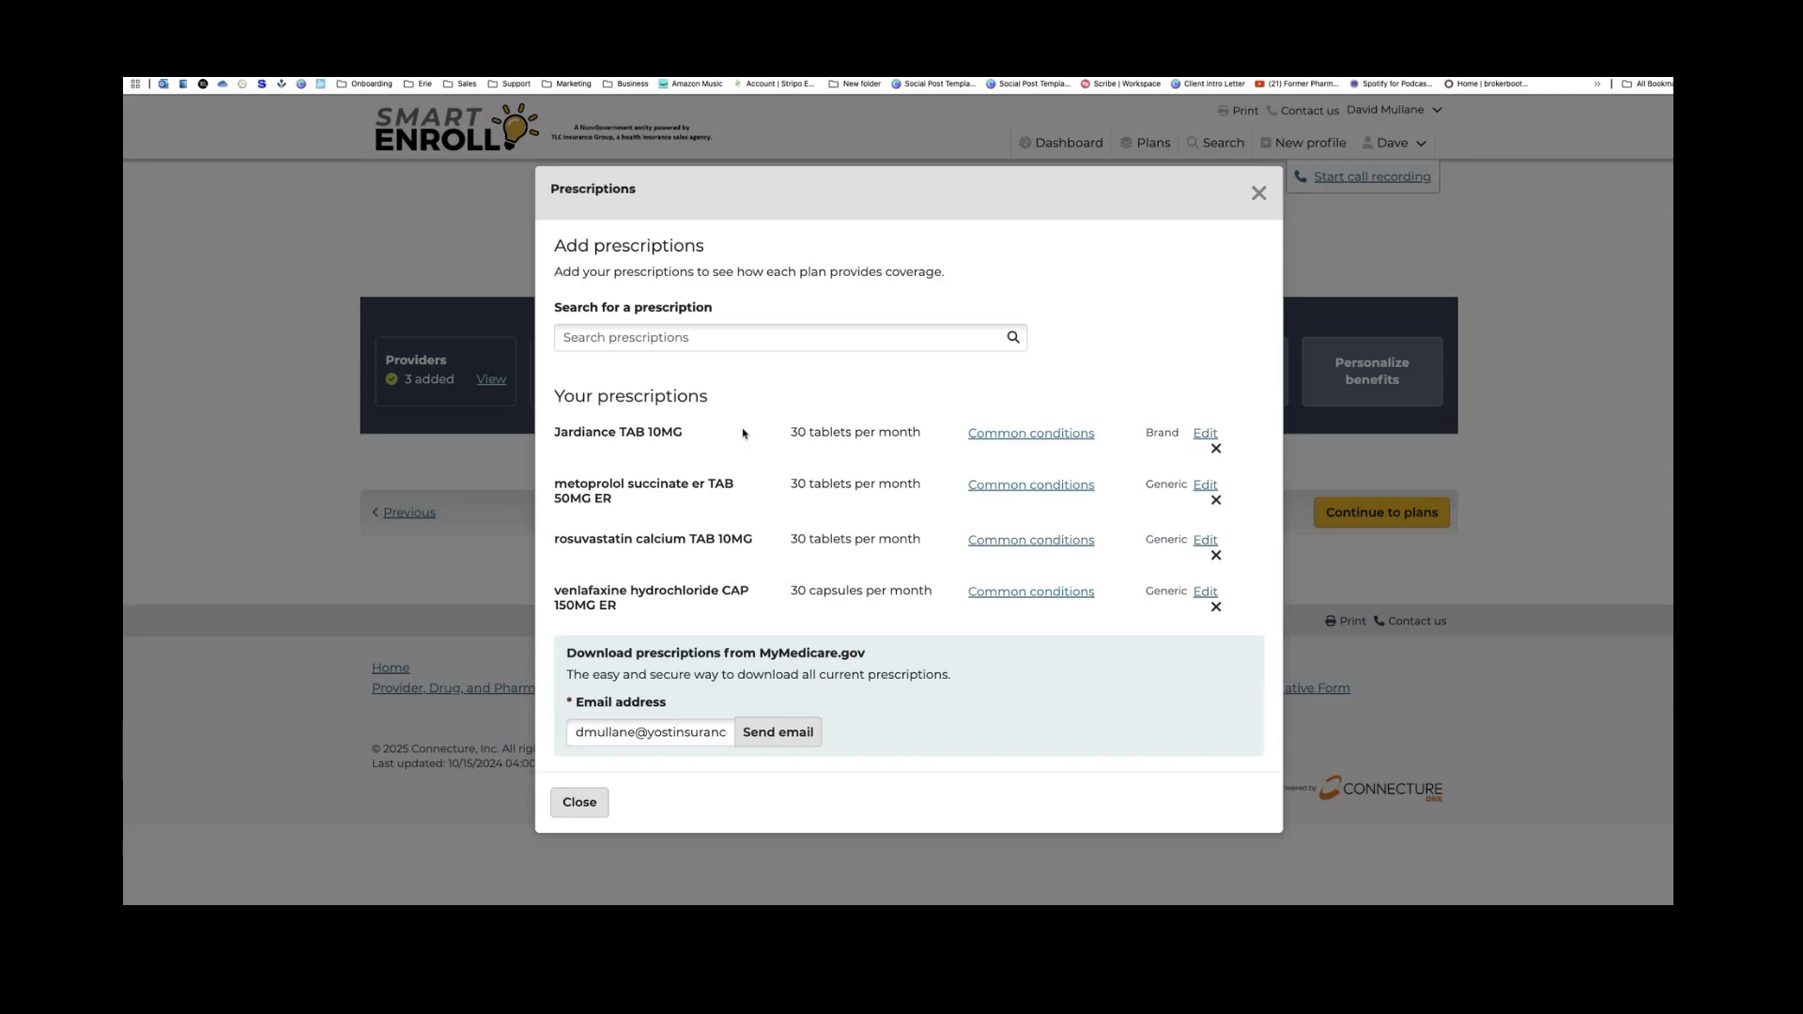
Review common conditions for Jardiance, metoprolol, rosuvastatin and venlafaxine, then close the Prescriptions dialog
click(1005, 437)
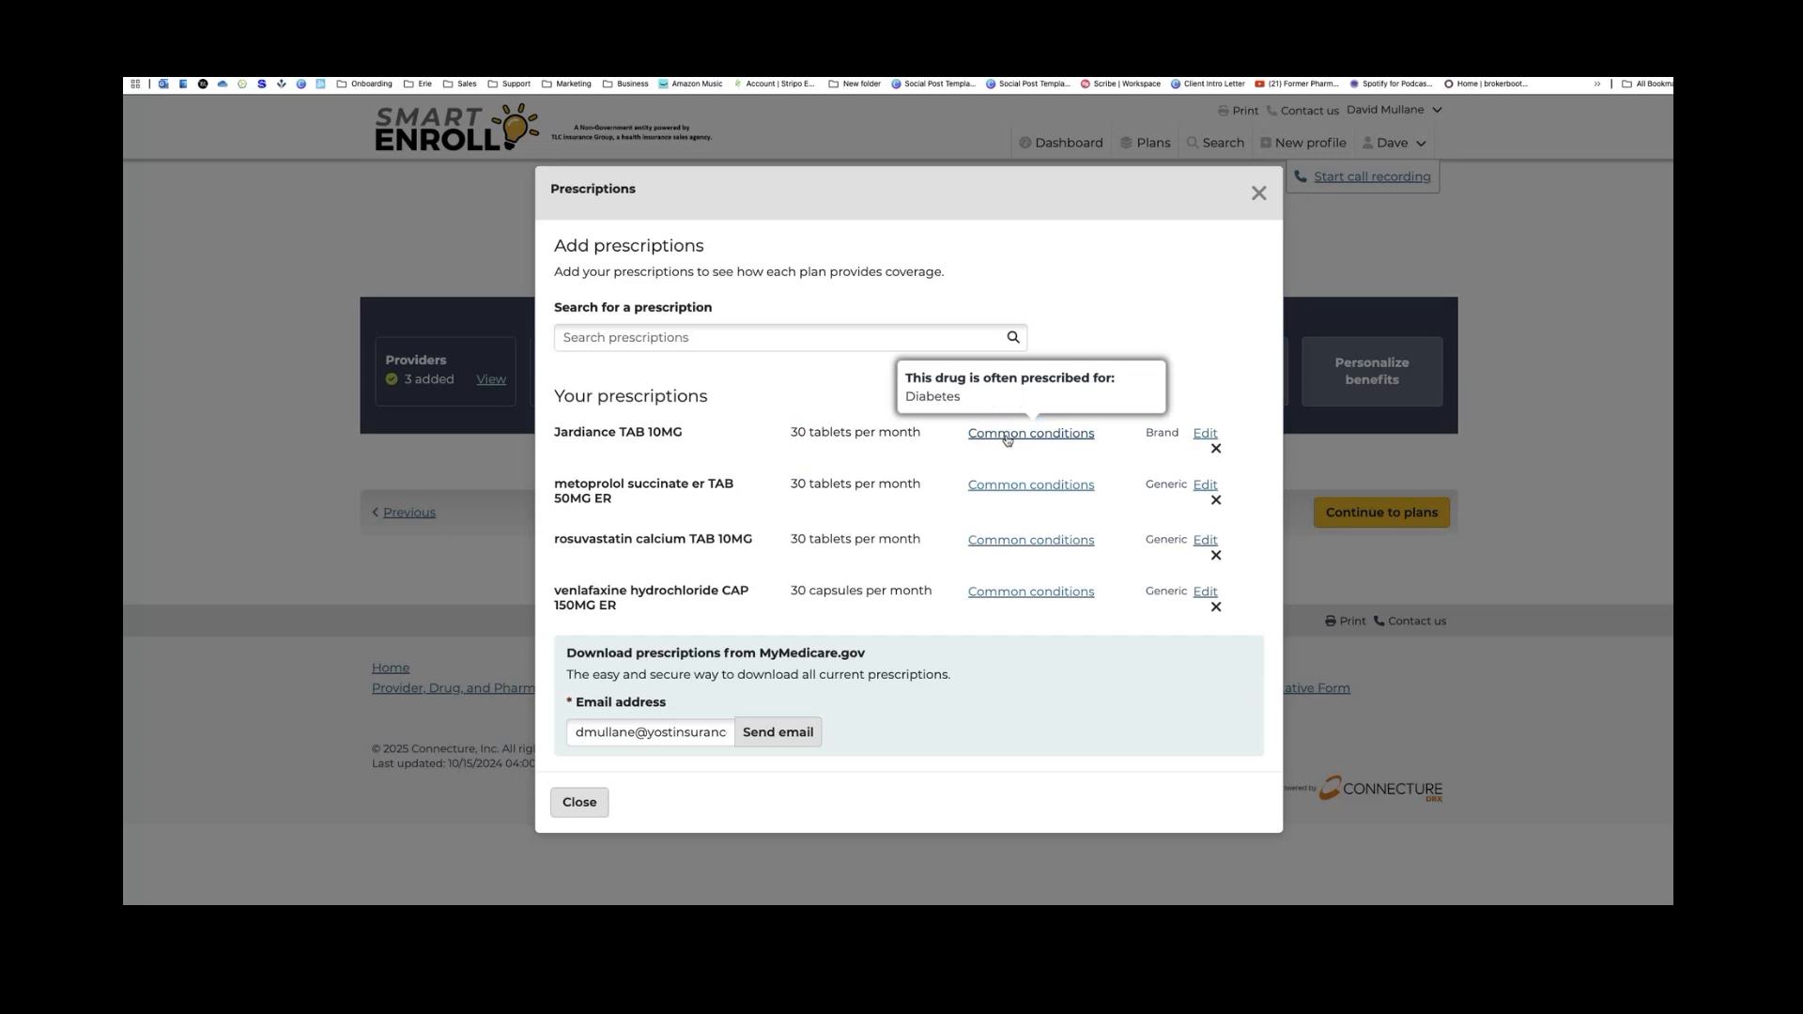
click(1019, 488)
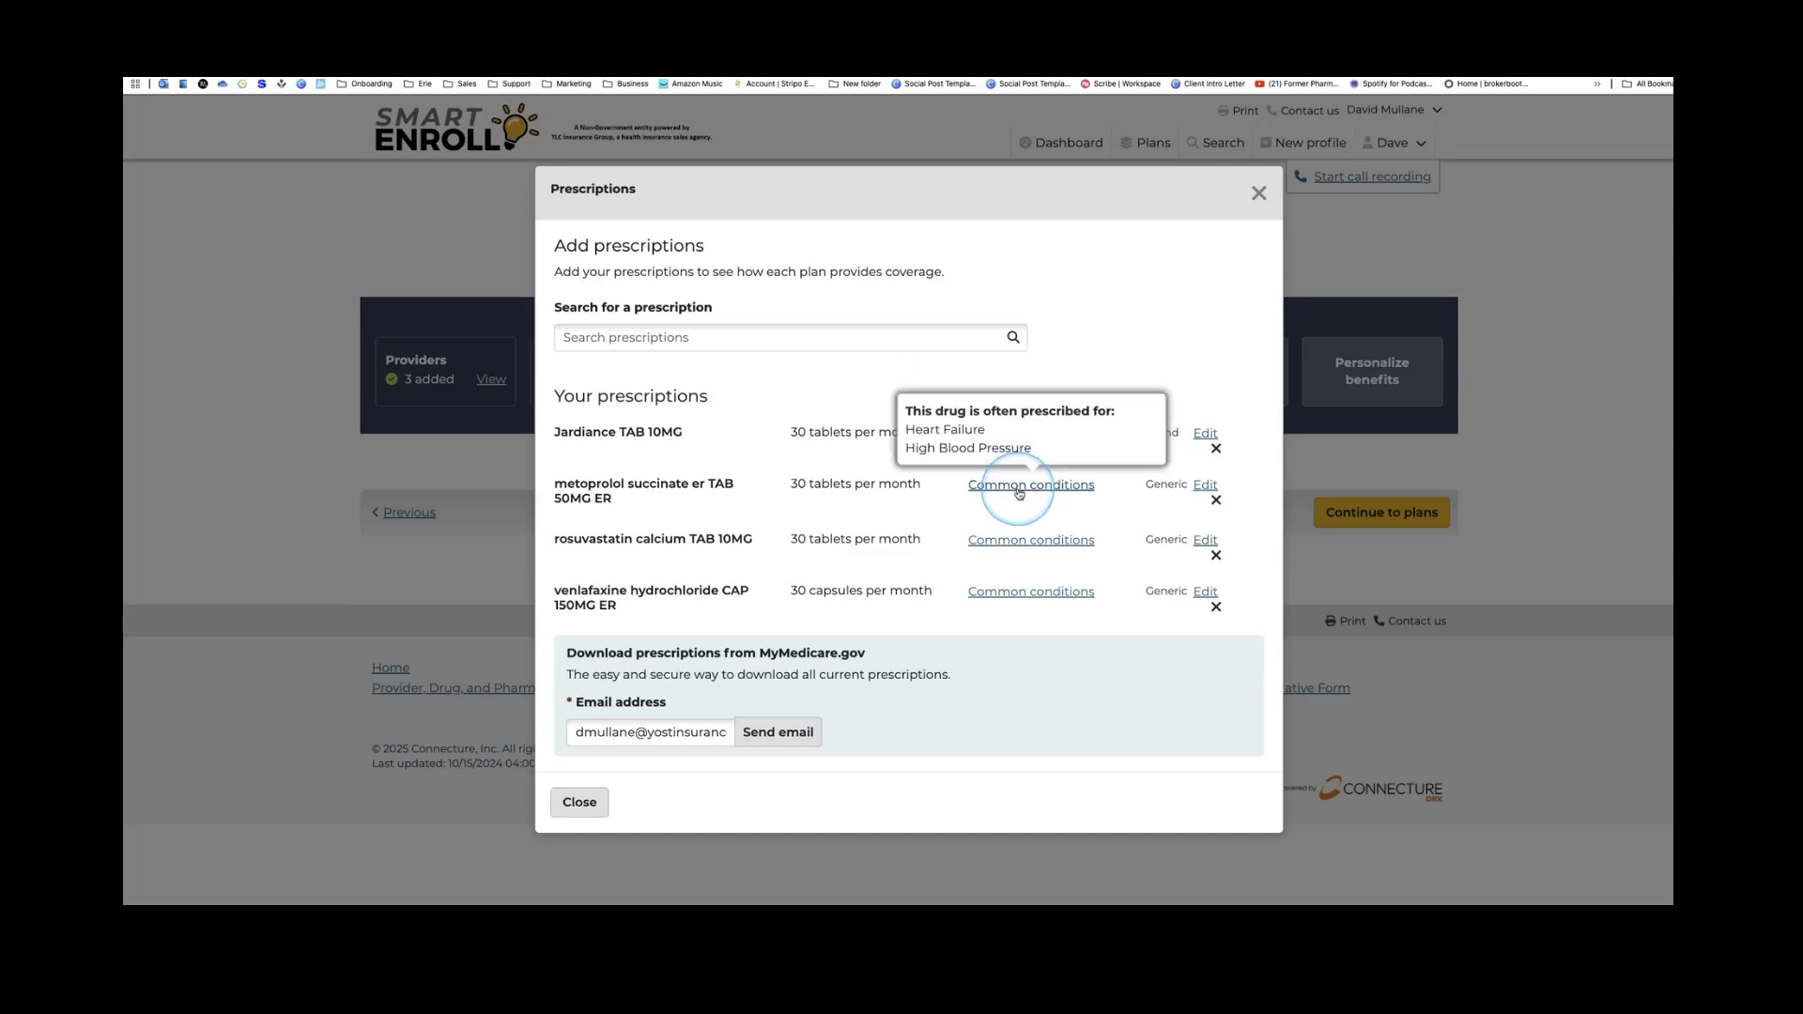
click(1024, 541)
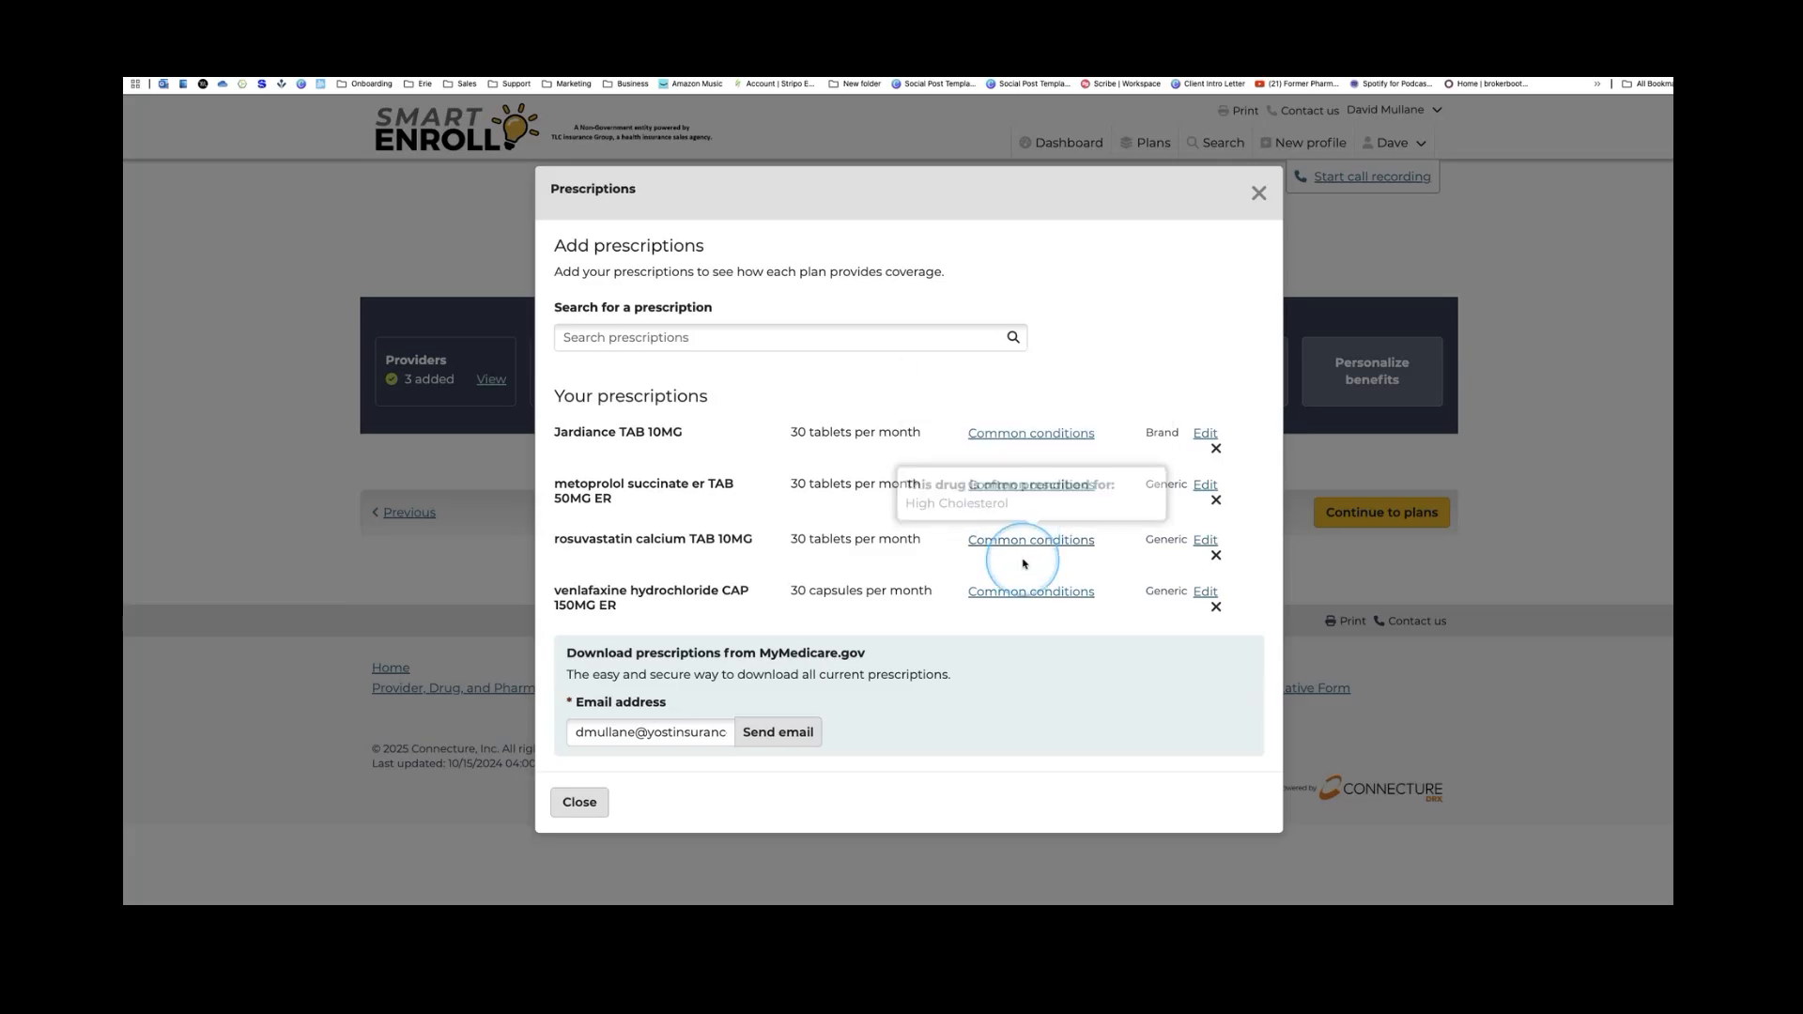
click(1033, 594)
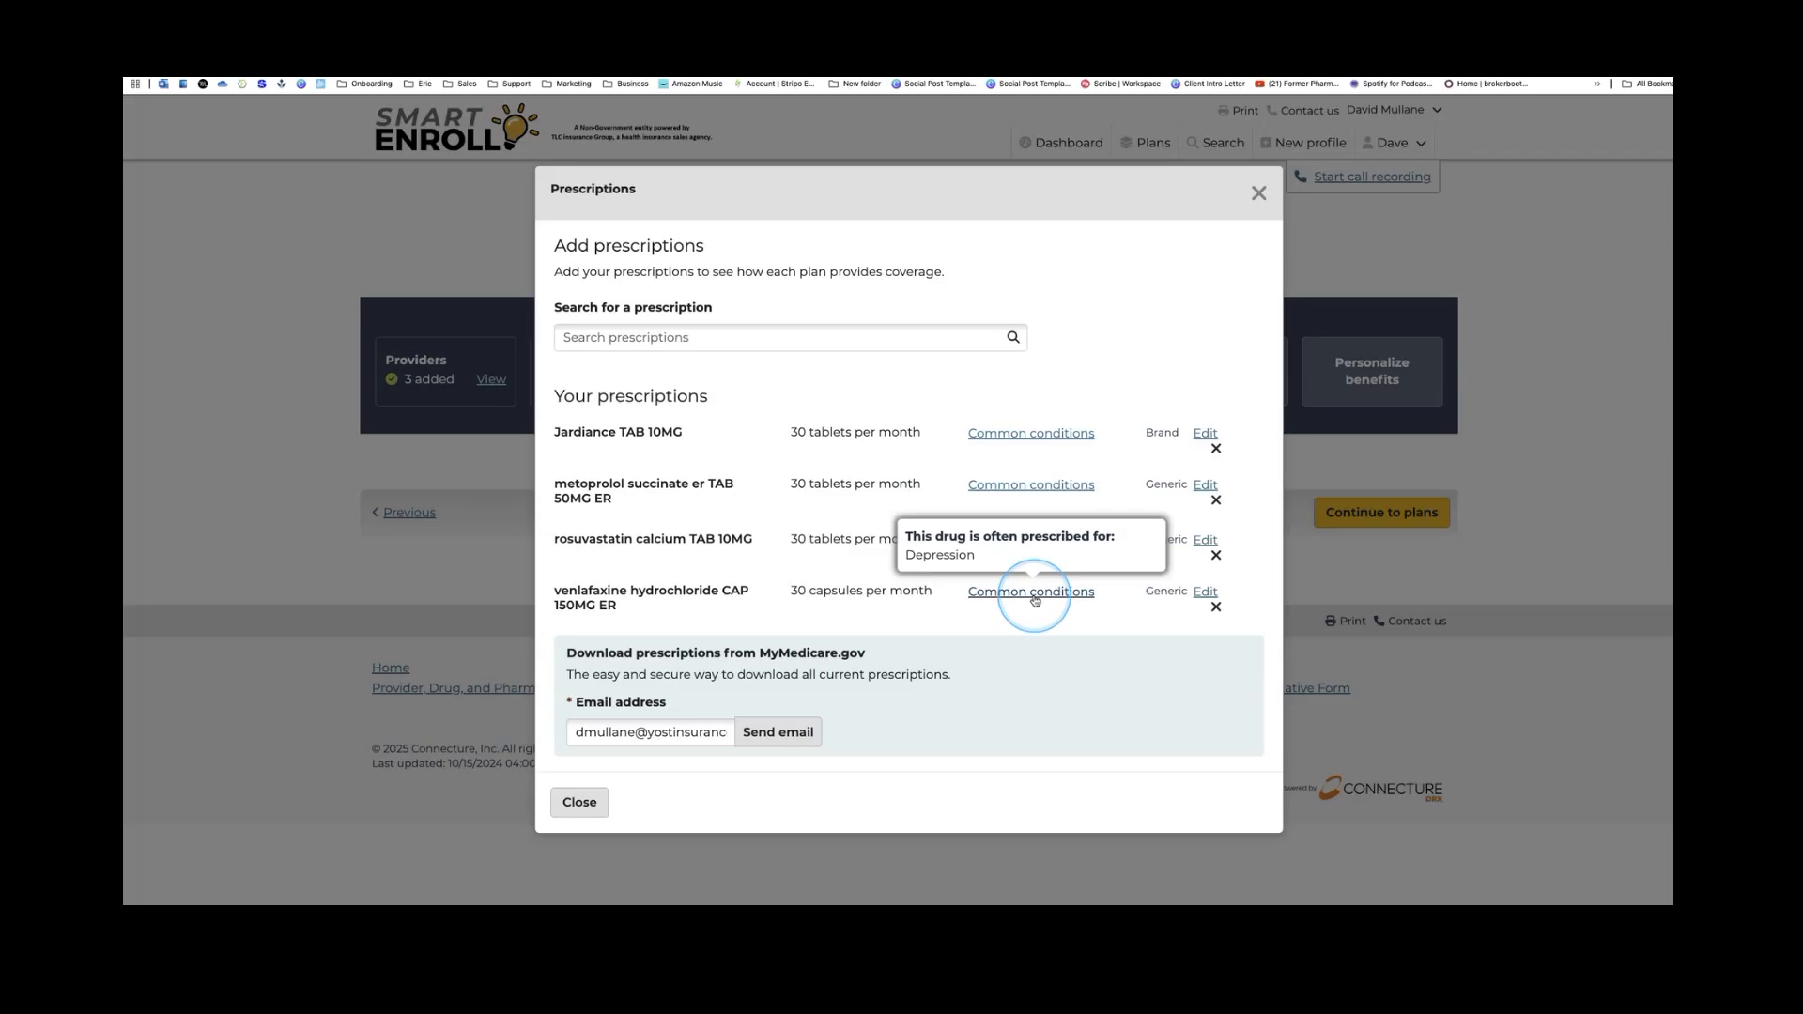
click(1007, 435)
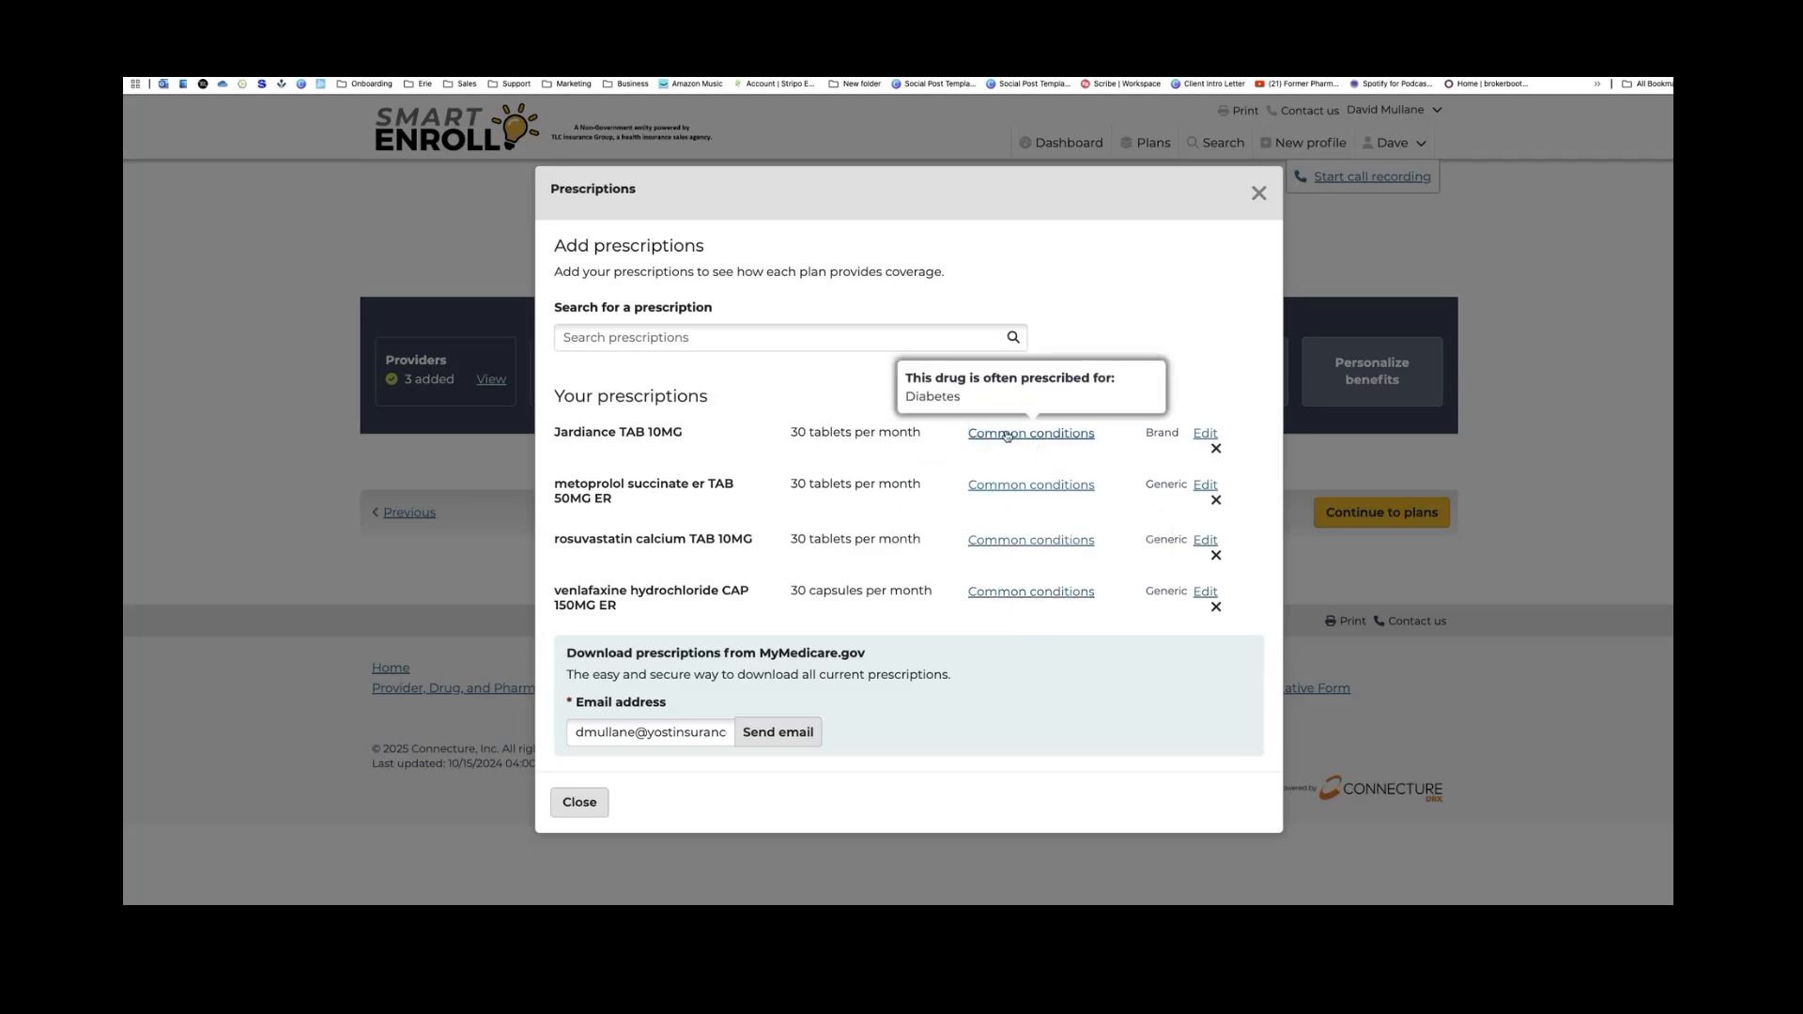
click(1012, 488)
click(1012, 541)
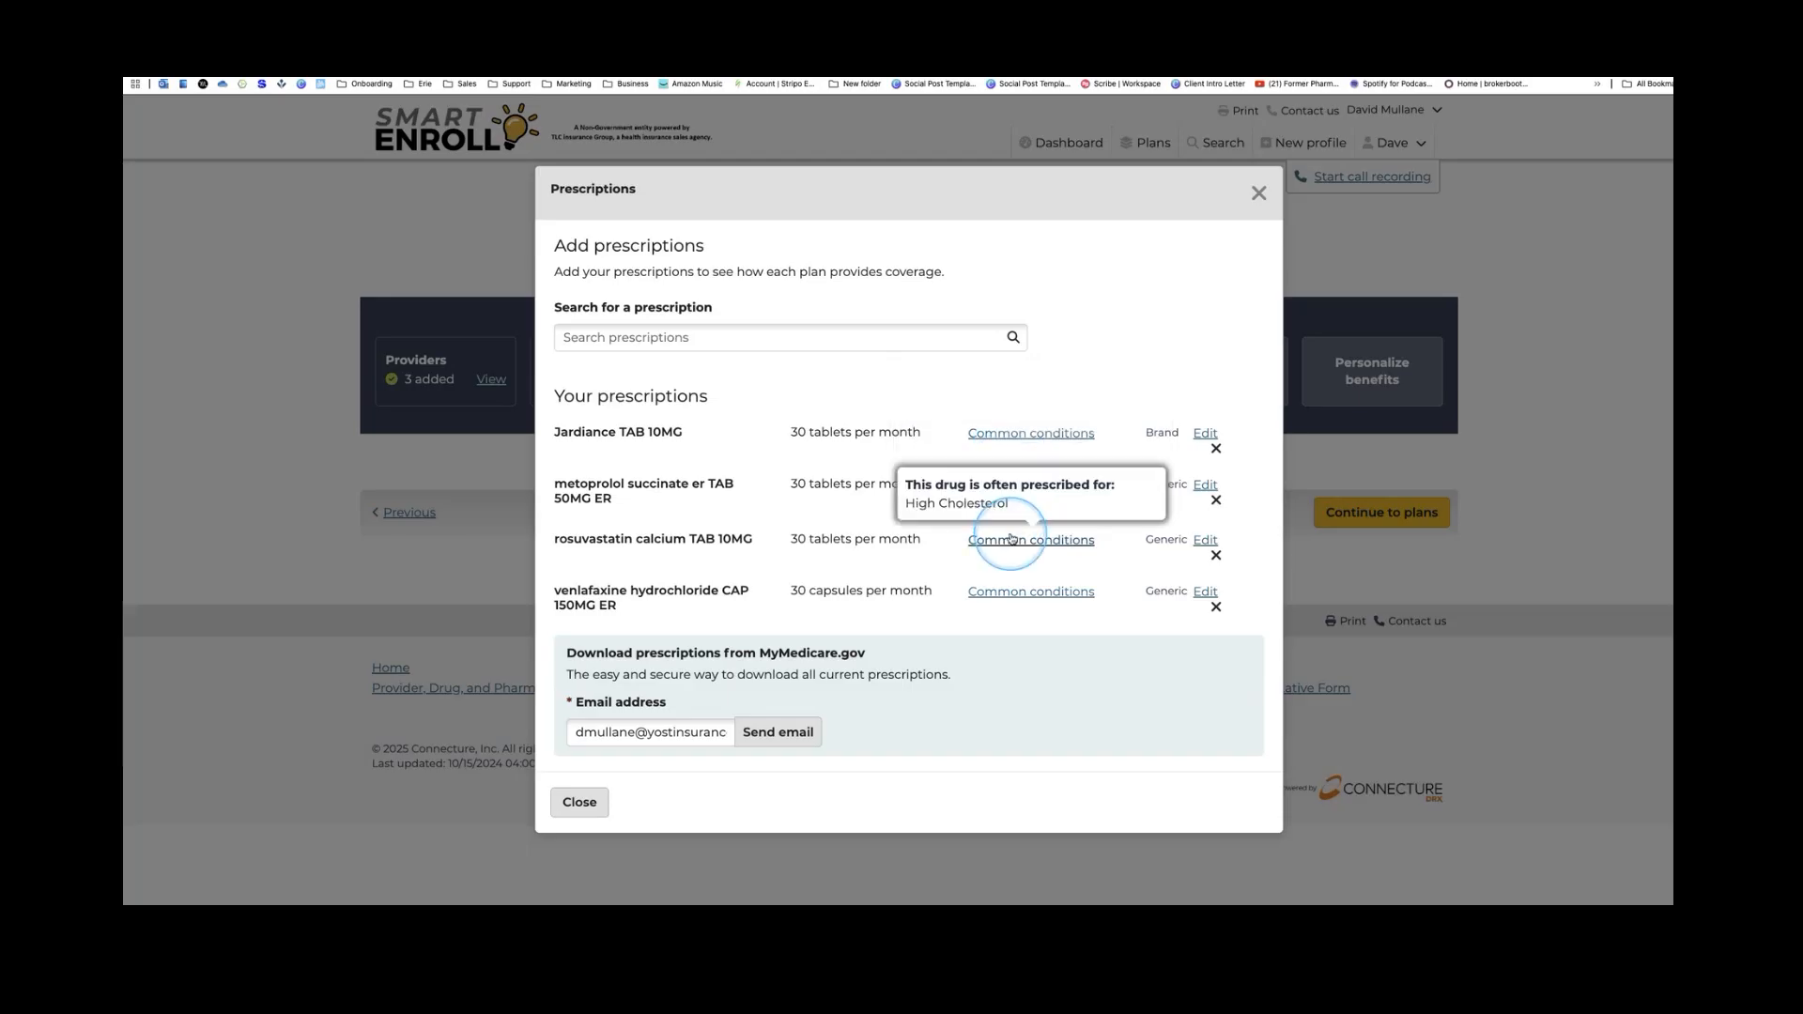
click(1013, 596)
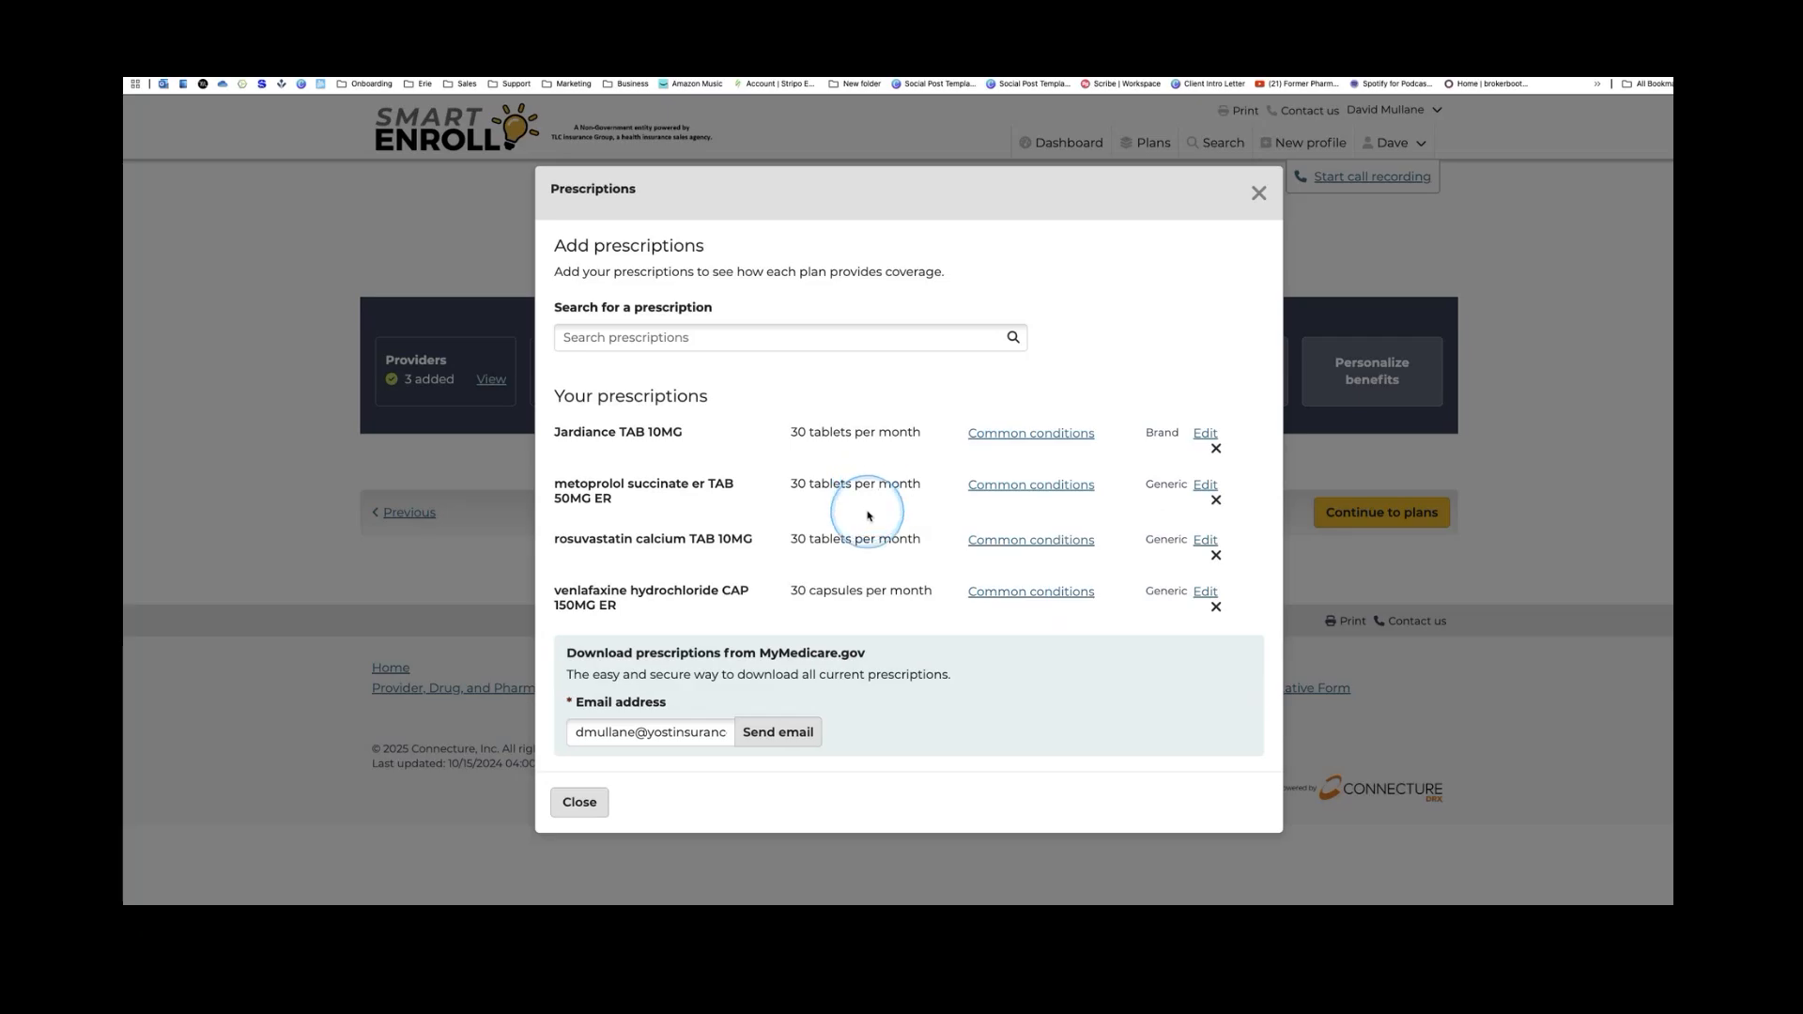
click(575, 804)
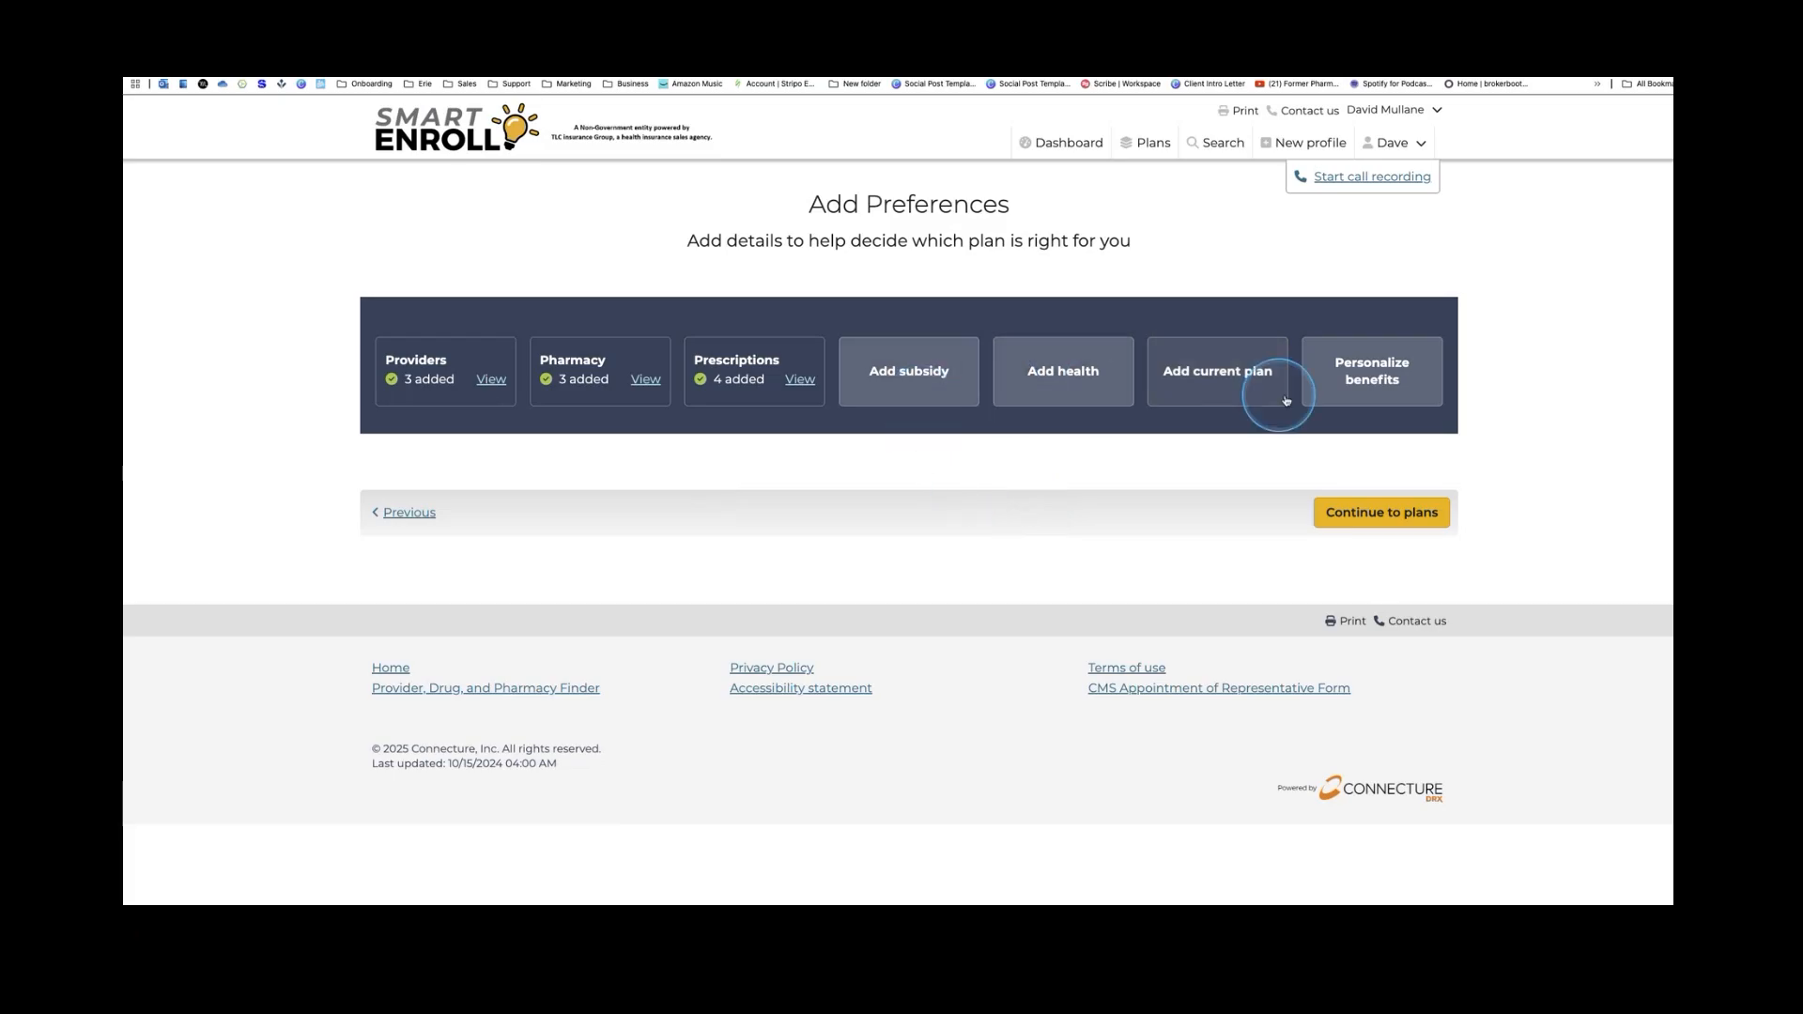
Answer the subsidy question with I'm not sure instead of Extra Help from Social Security
click(897, 382)
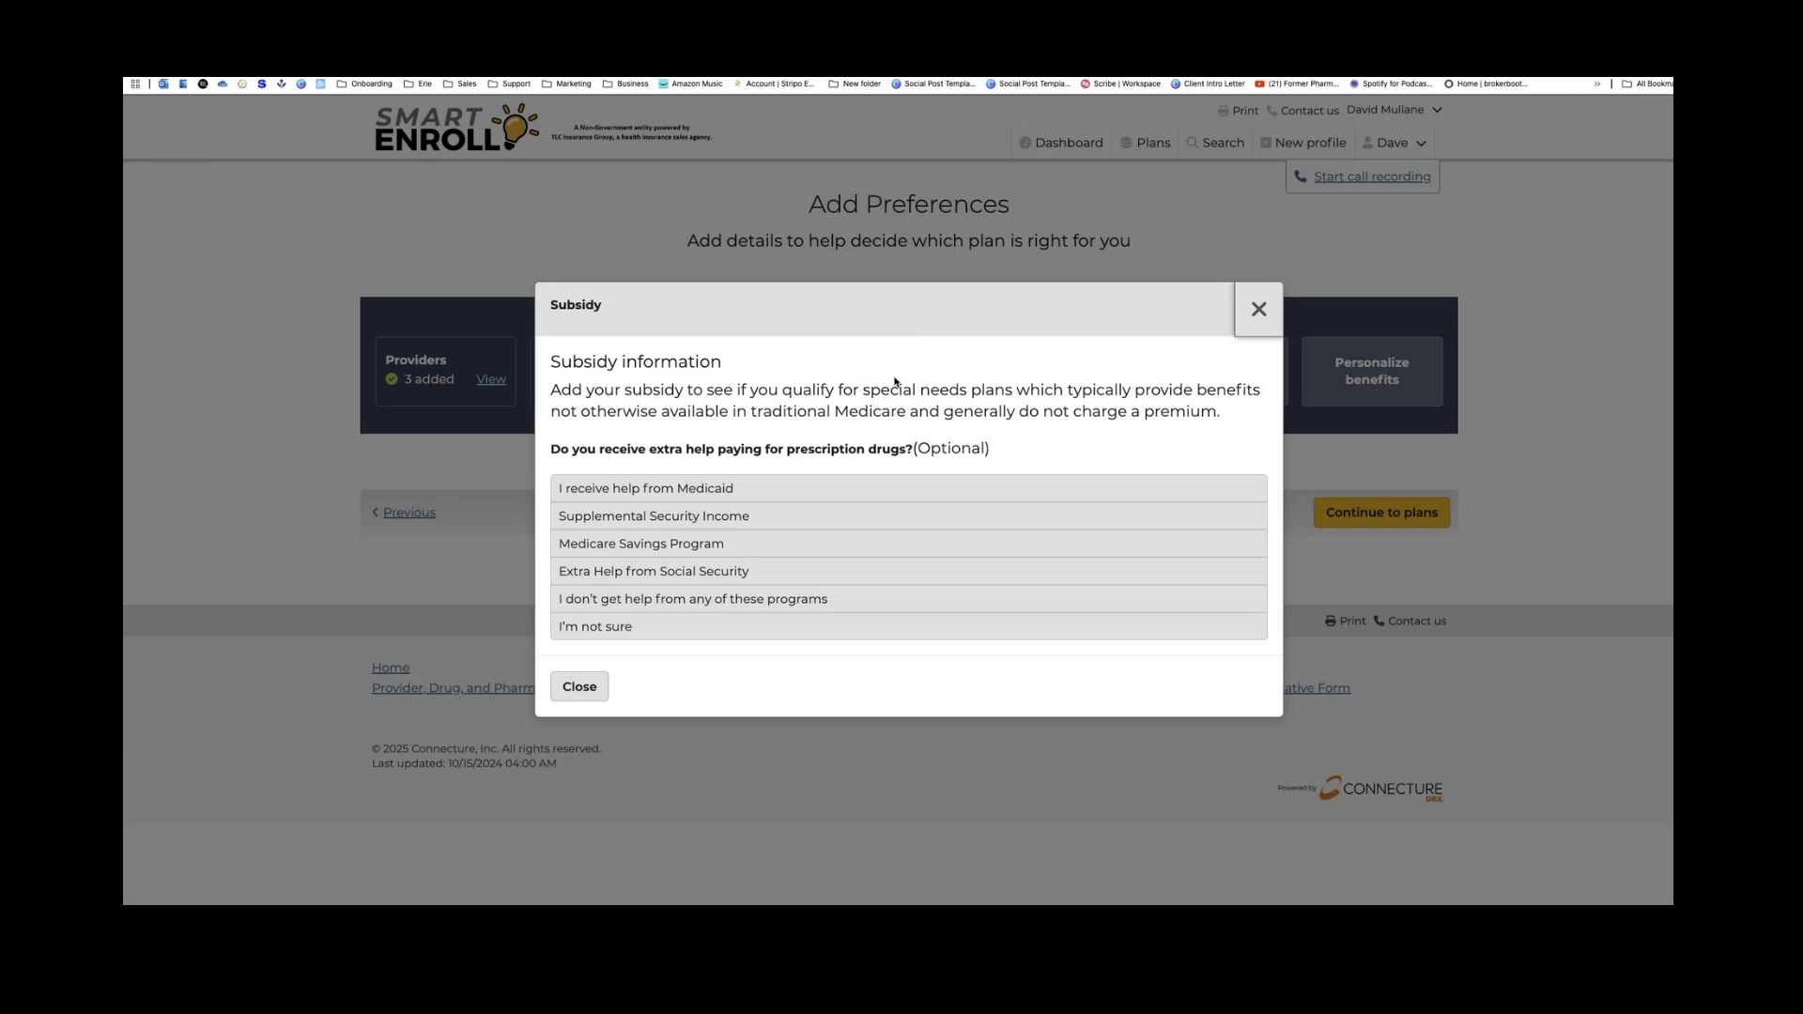
click(892, 379)
click(774, 565)
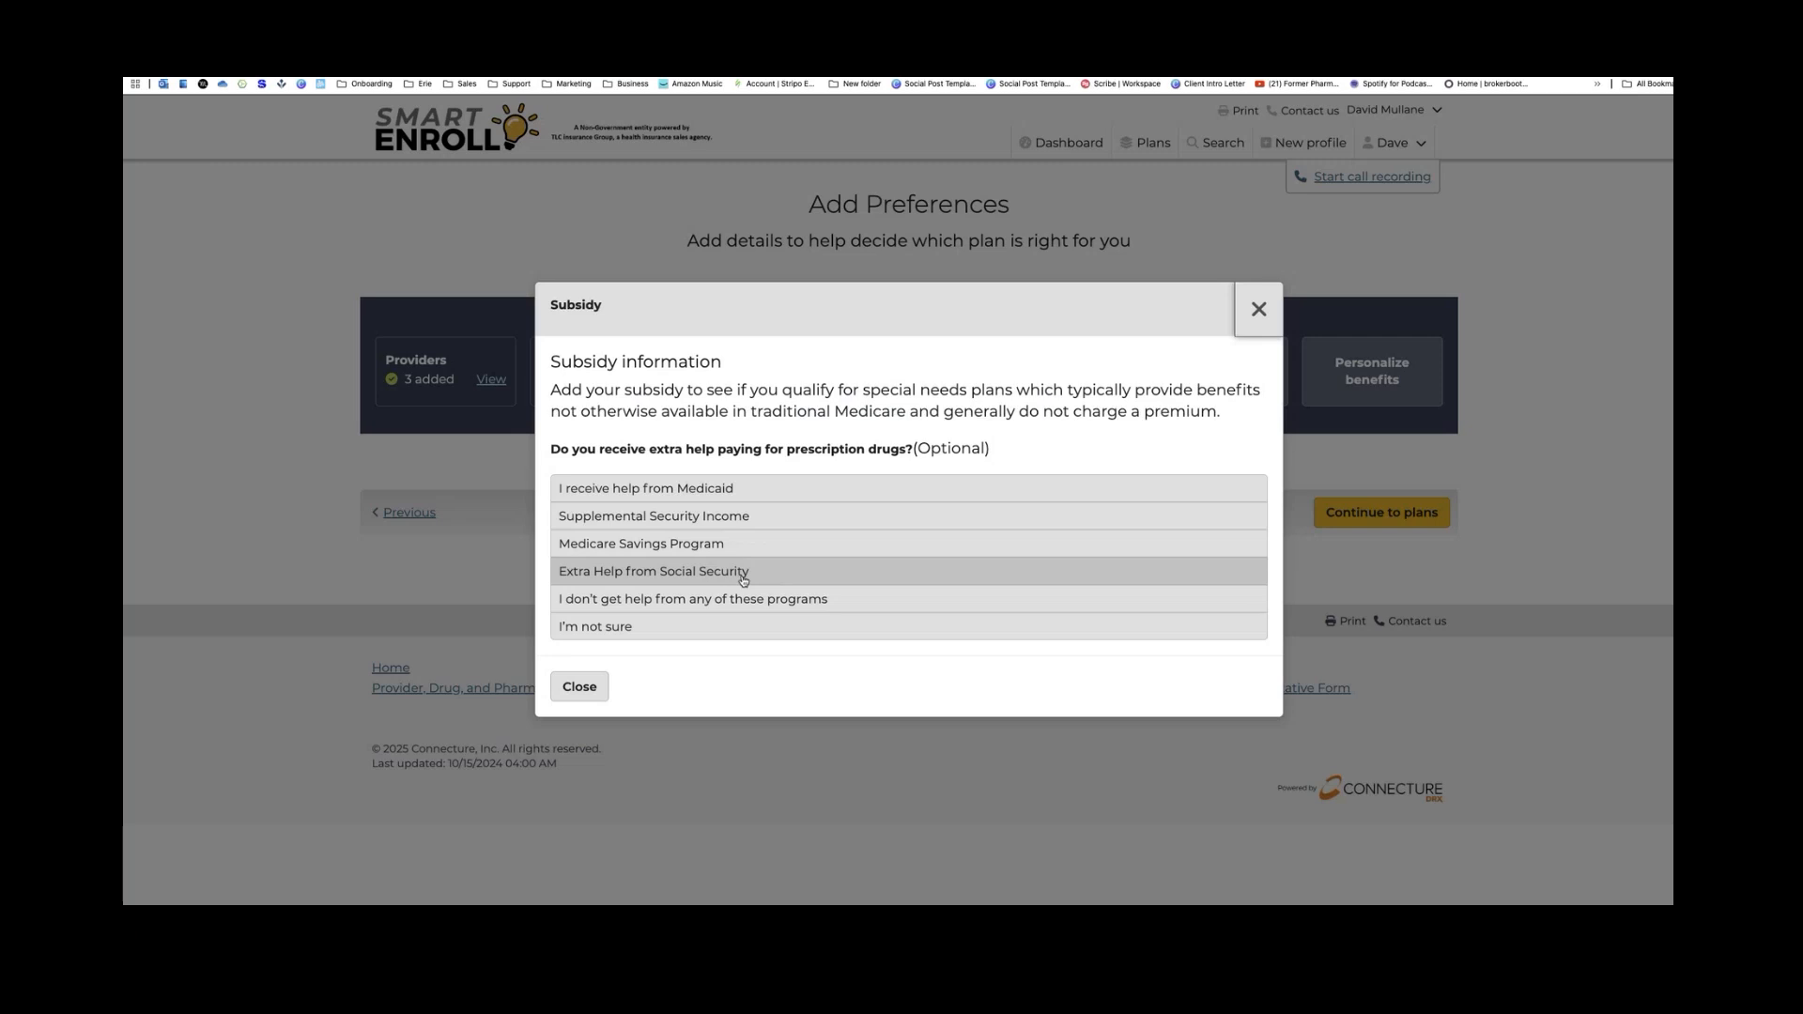
click(1258, 309)
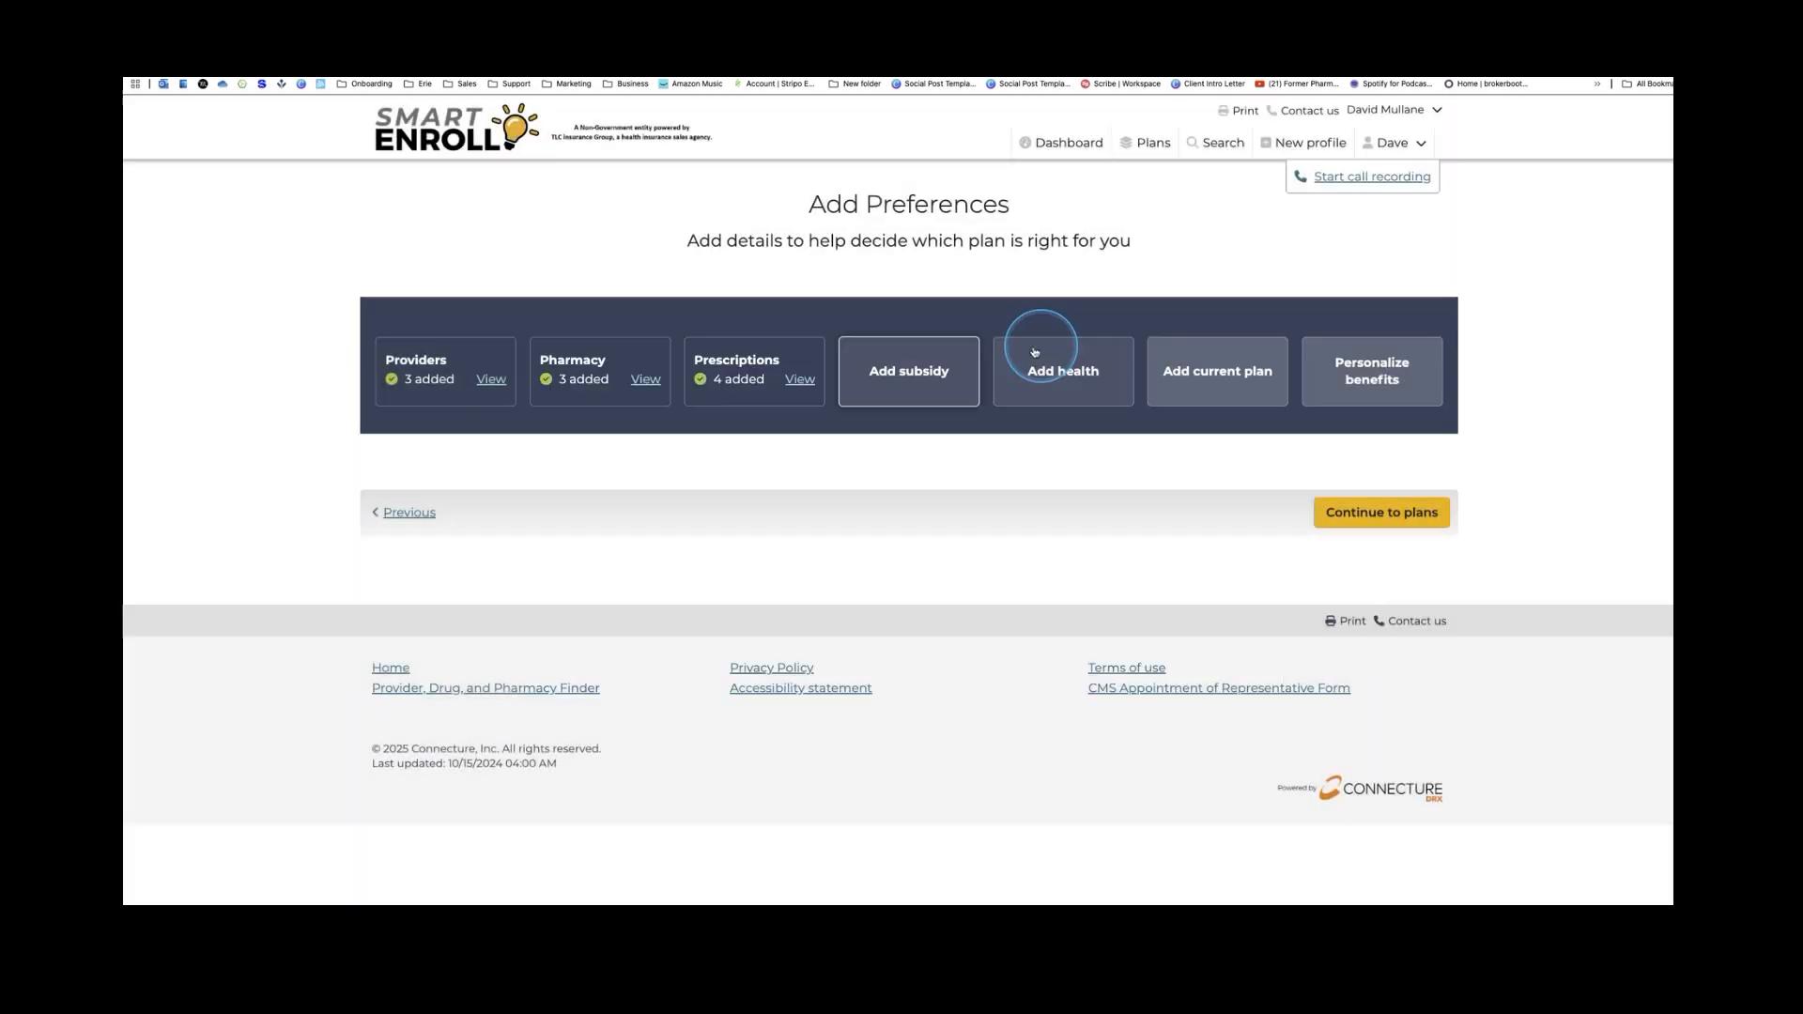
click(921, 388)
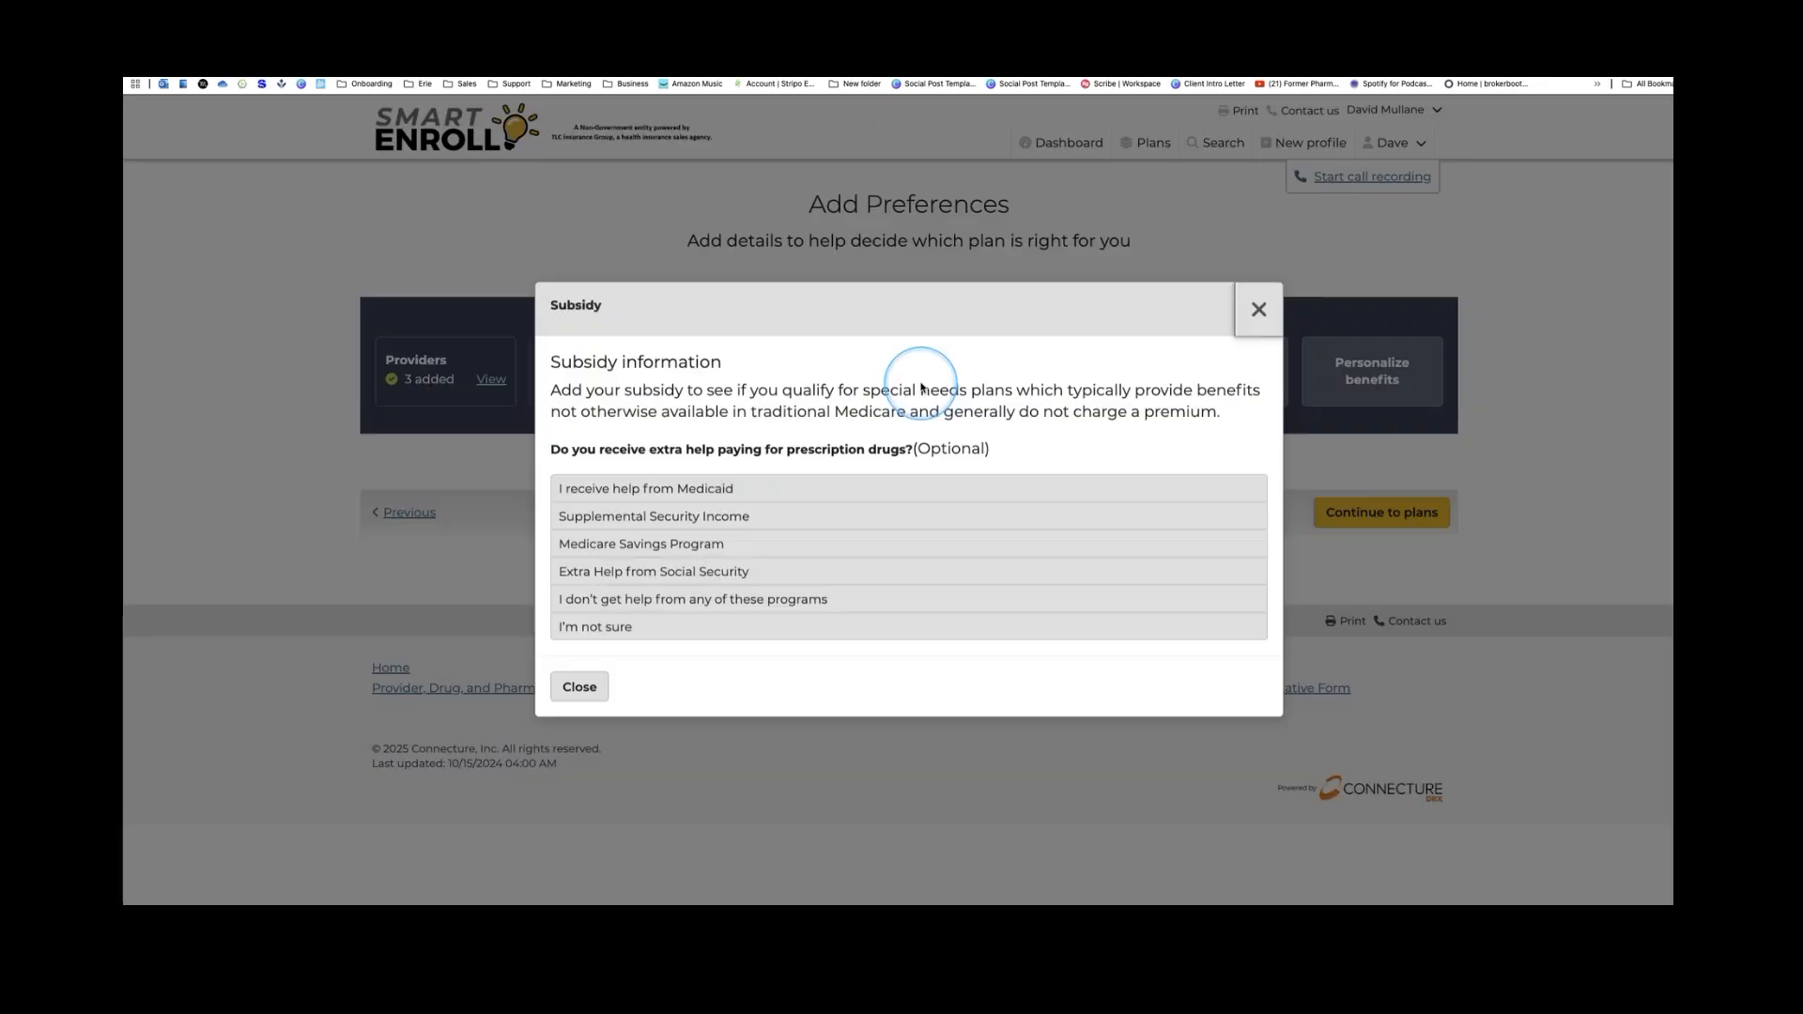
click(634, 630)
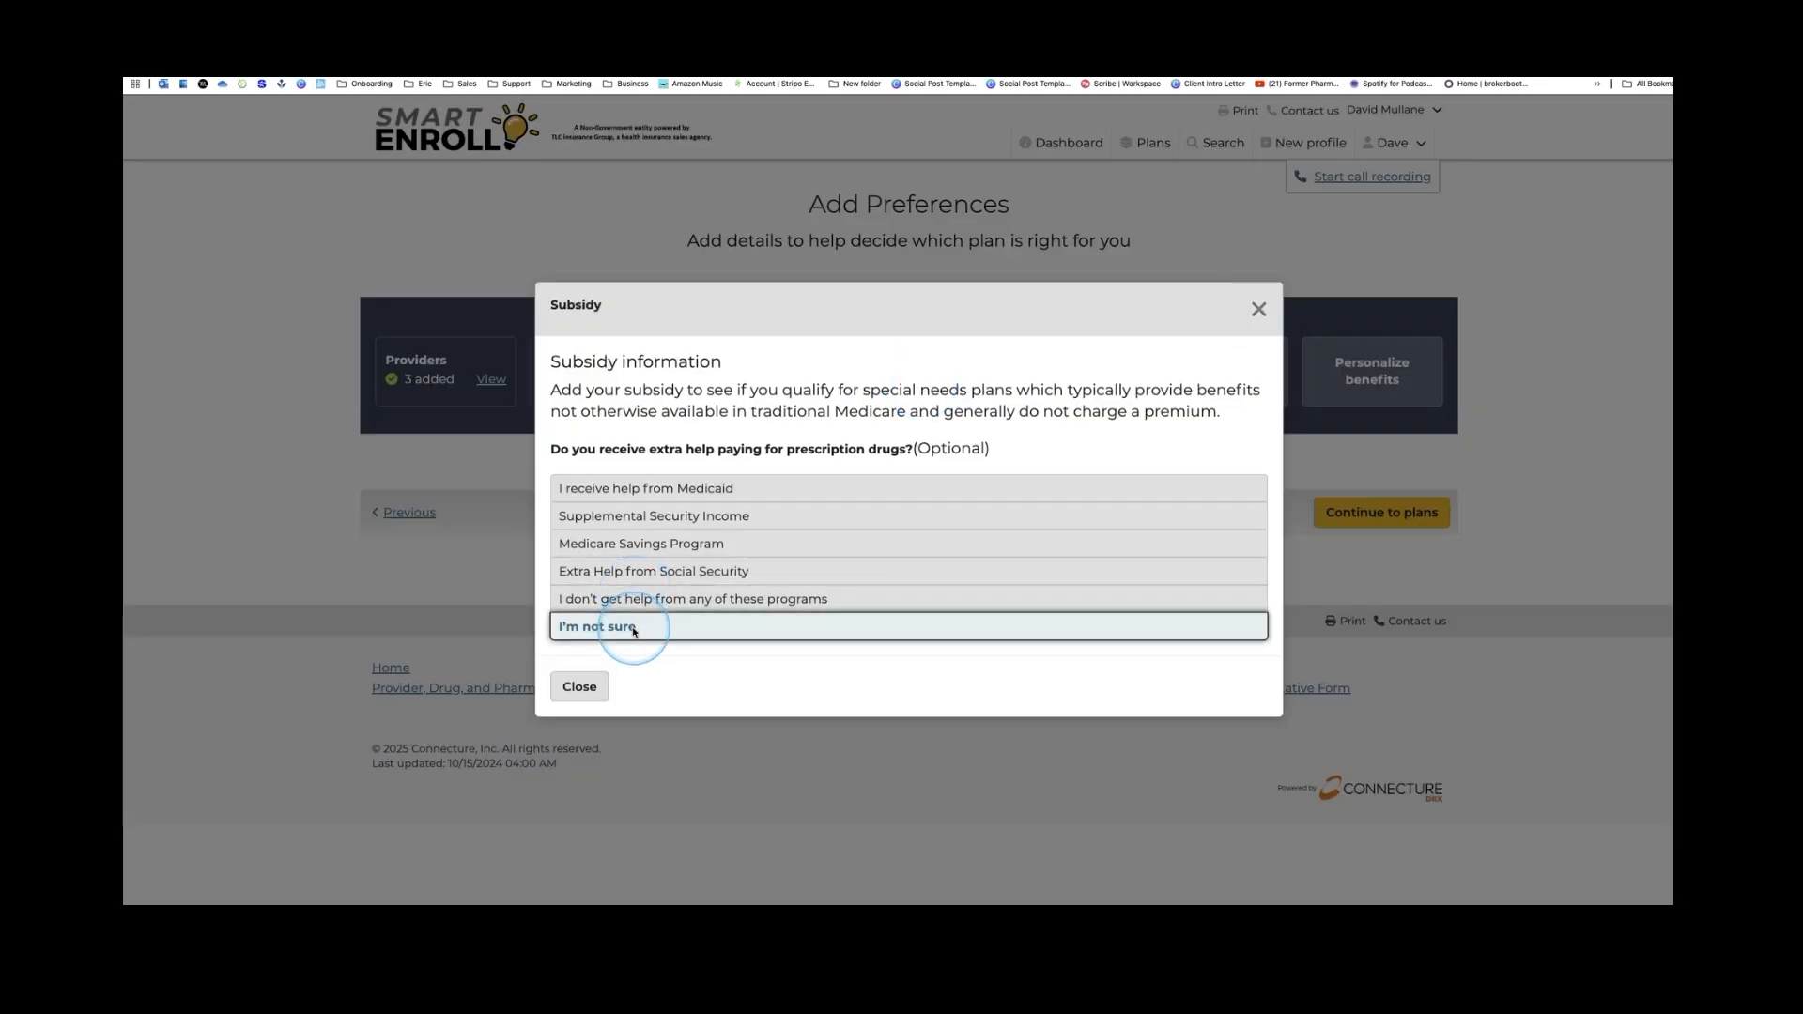
click(579, 686)
click(1071, 394)
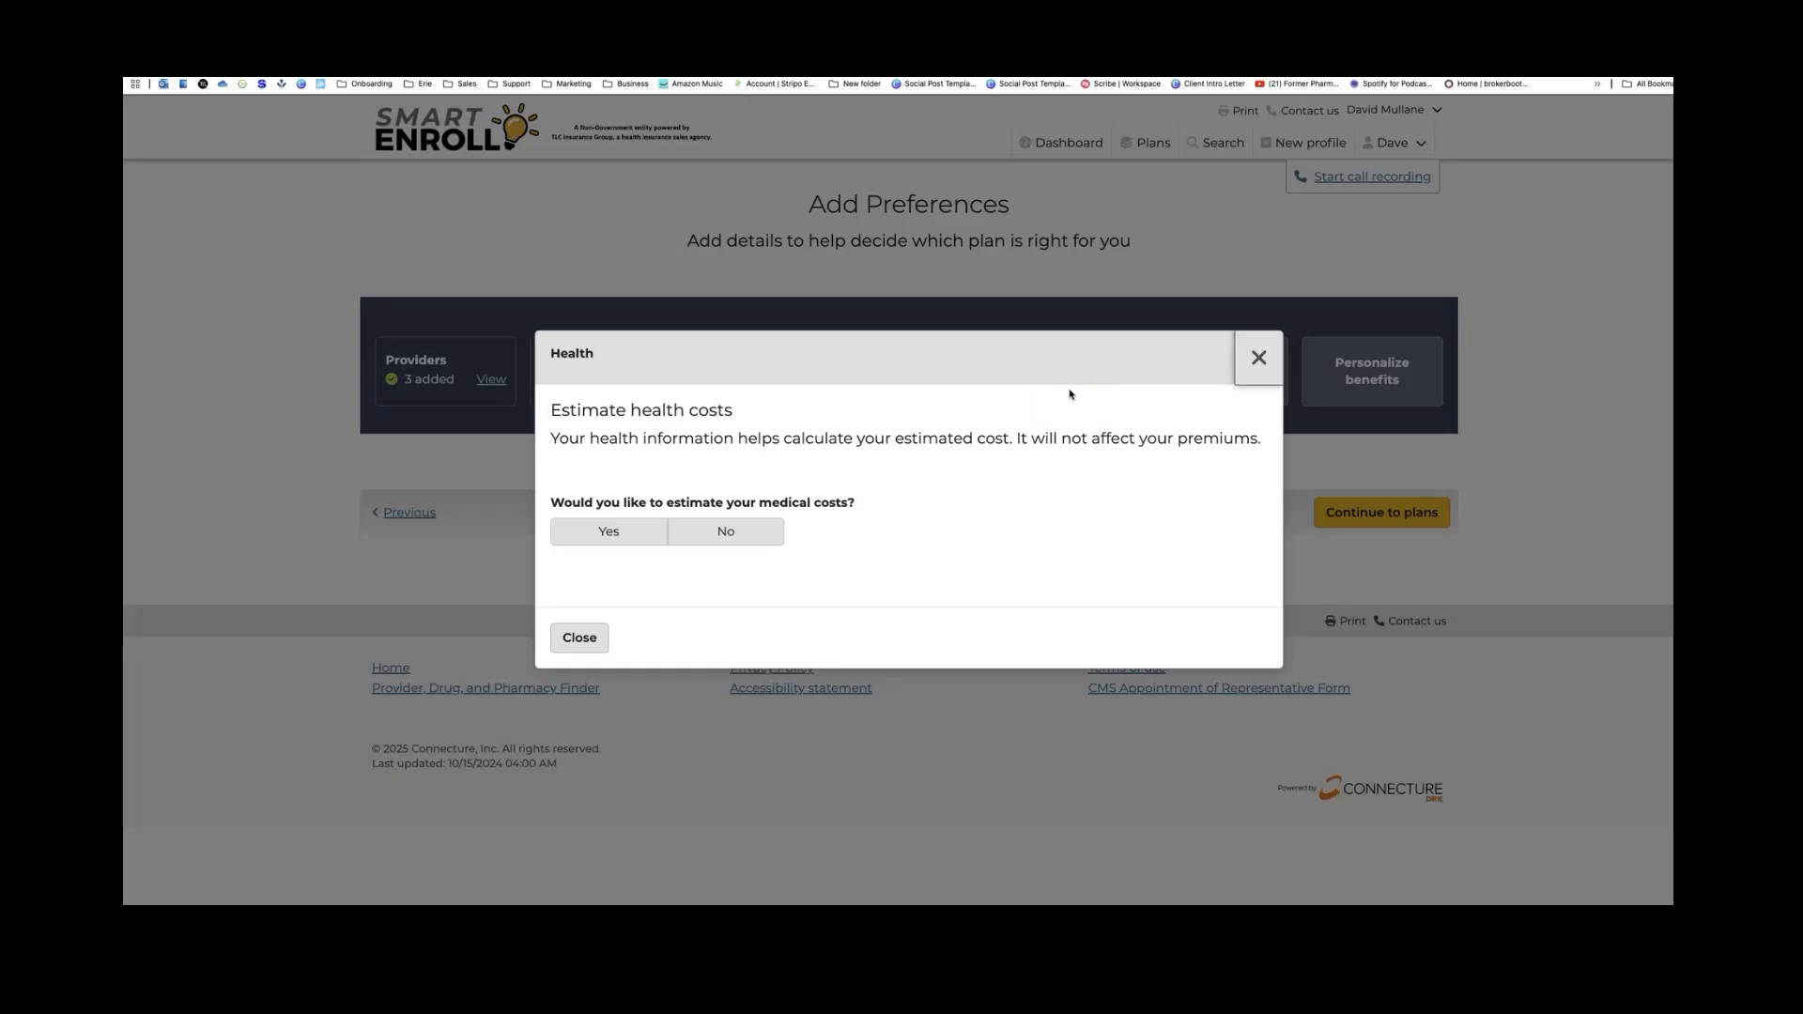
Choose to estimate medical costs and make the benefit visit counts editable
click(1071, 394)
click(722, 536)
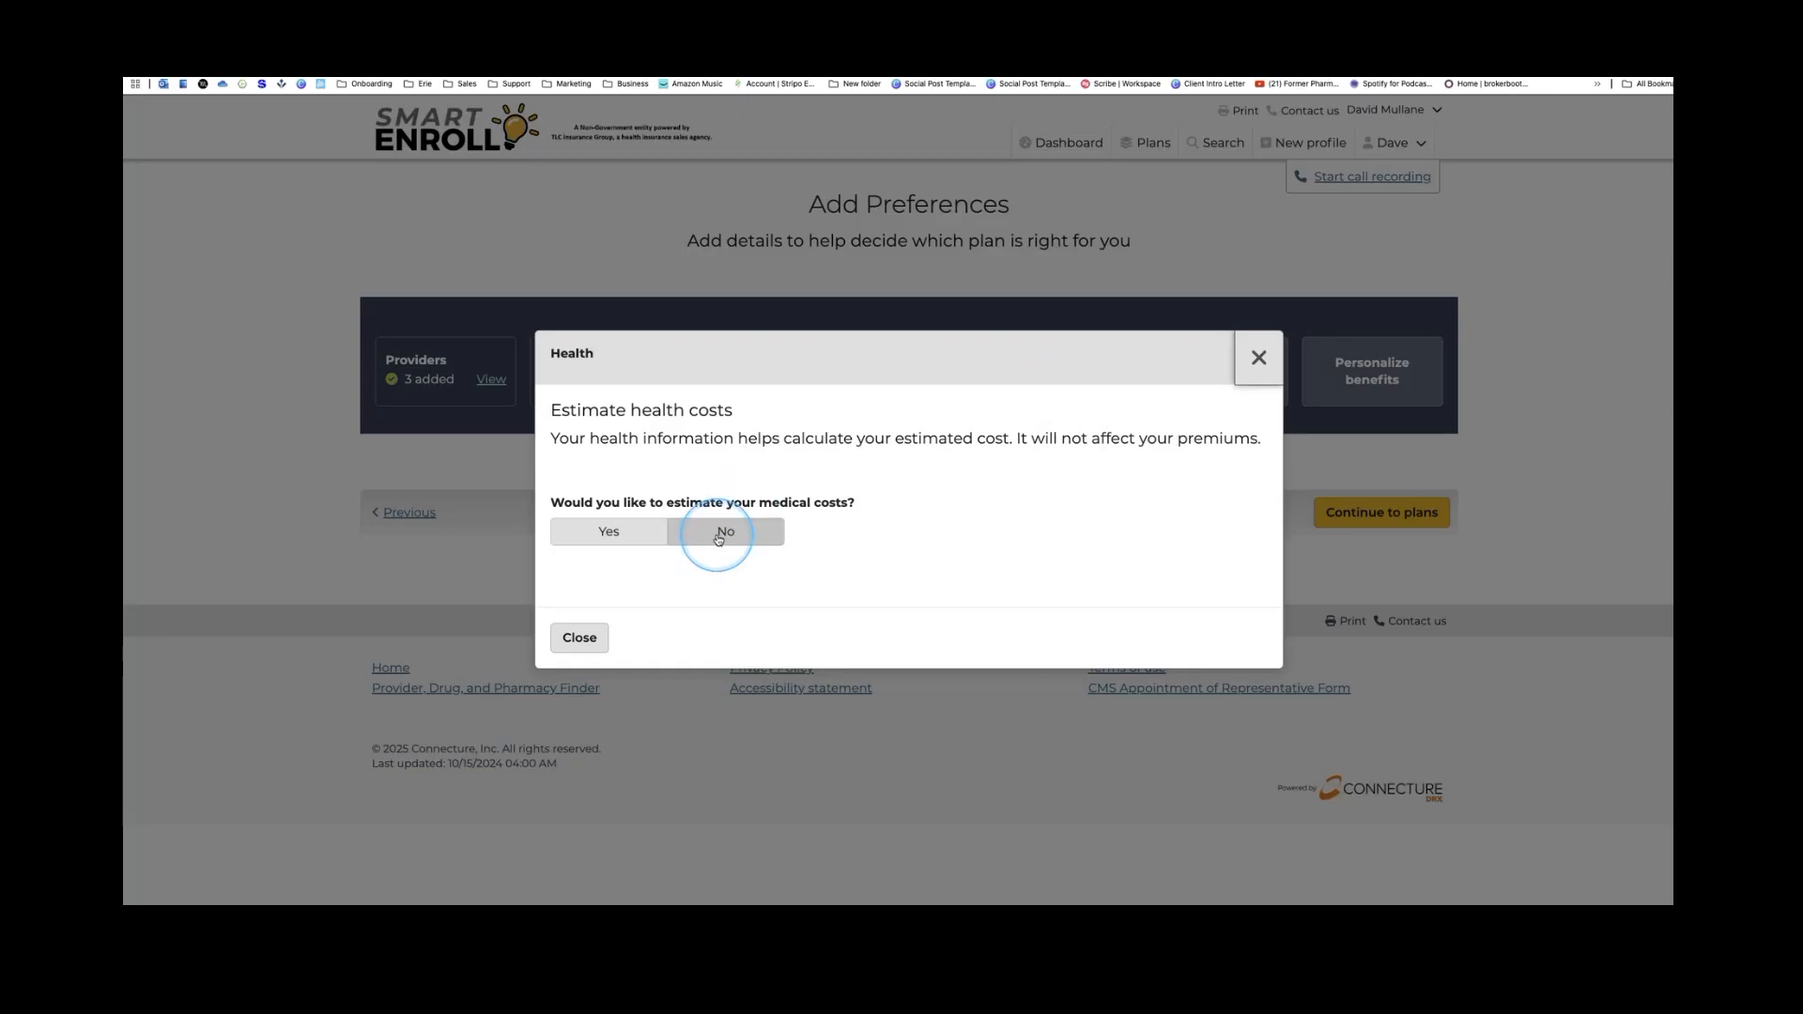
click(628, 532)
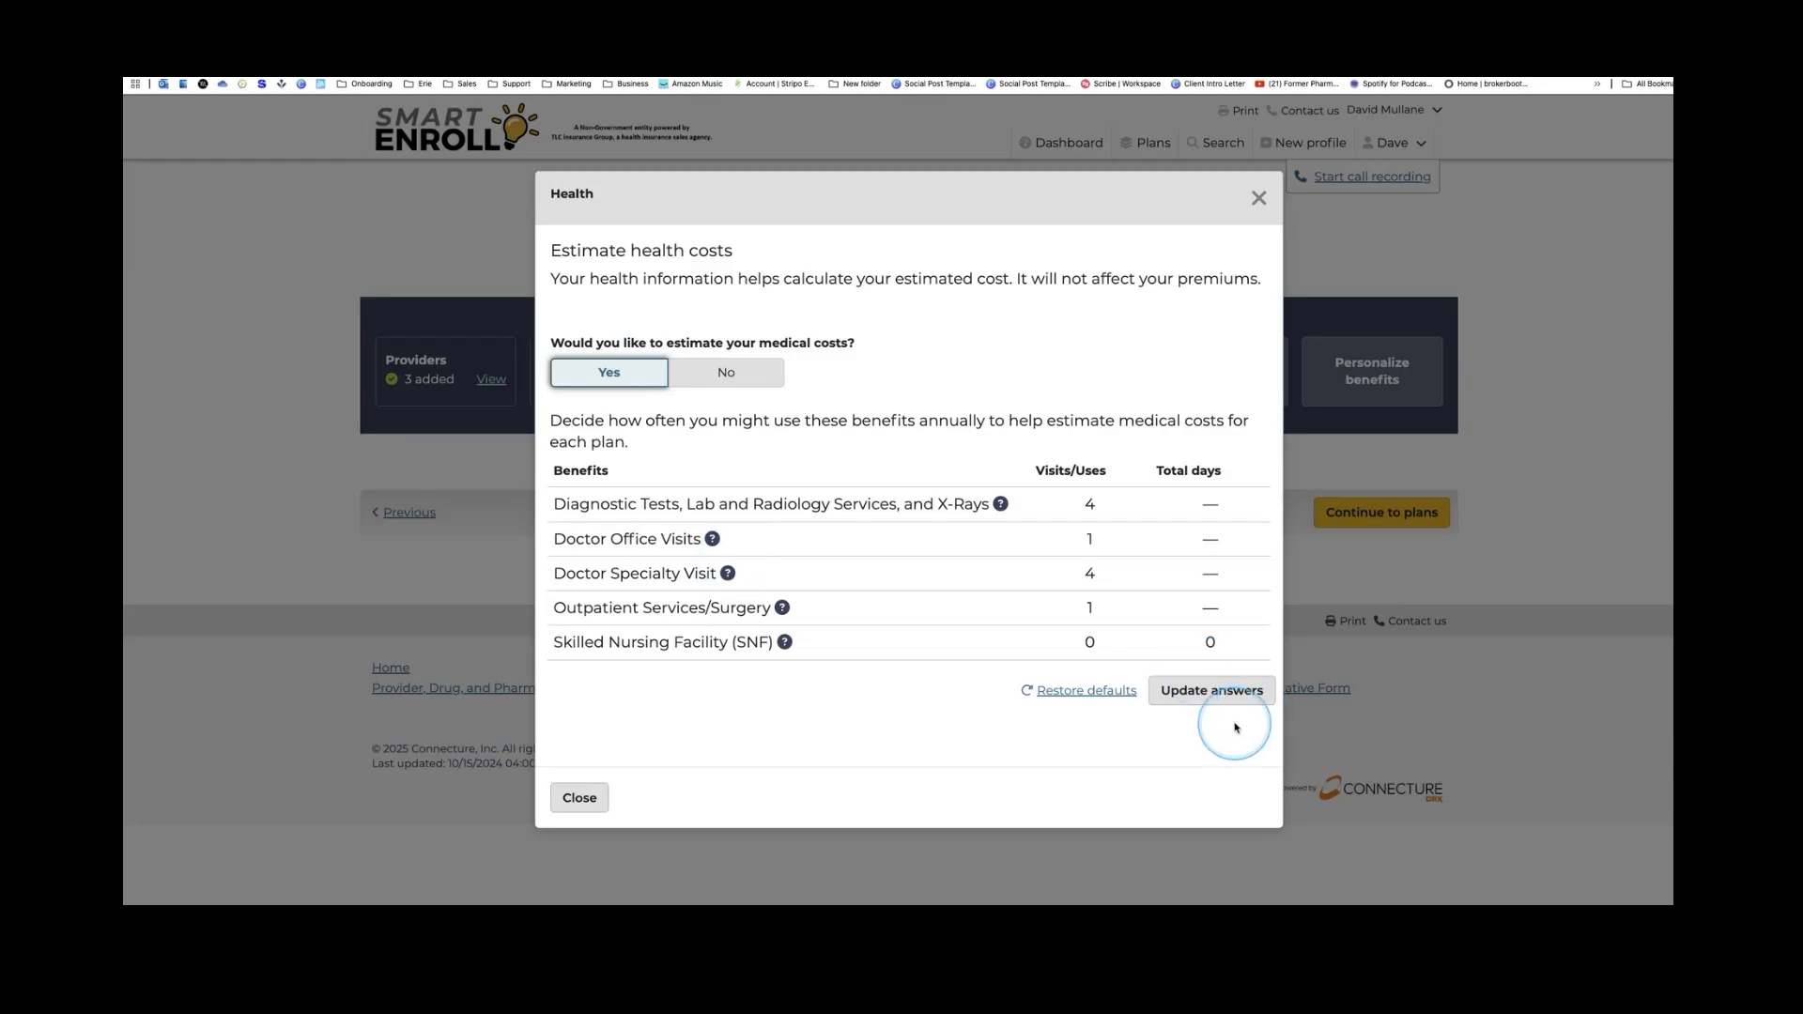
click(1211, 691)
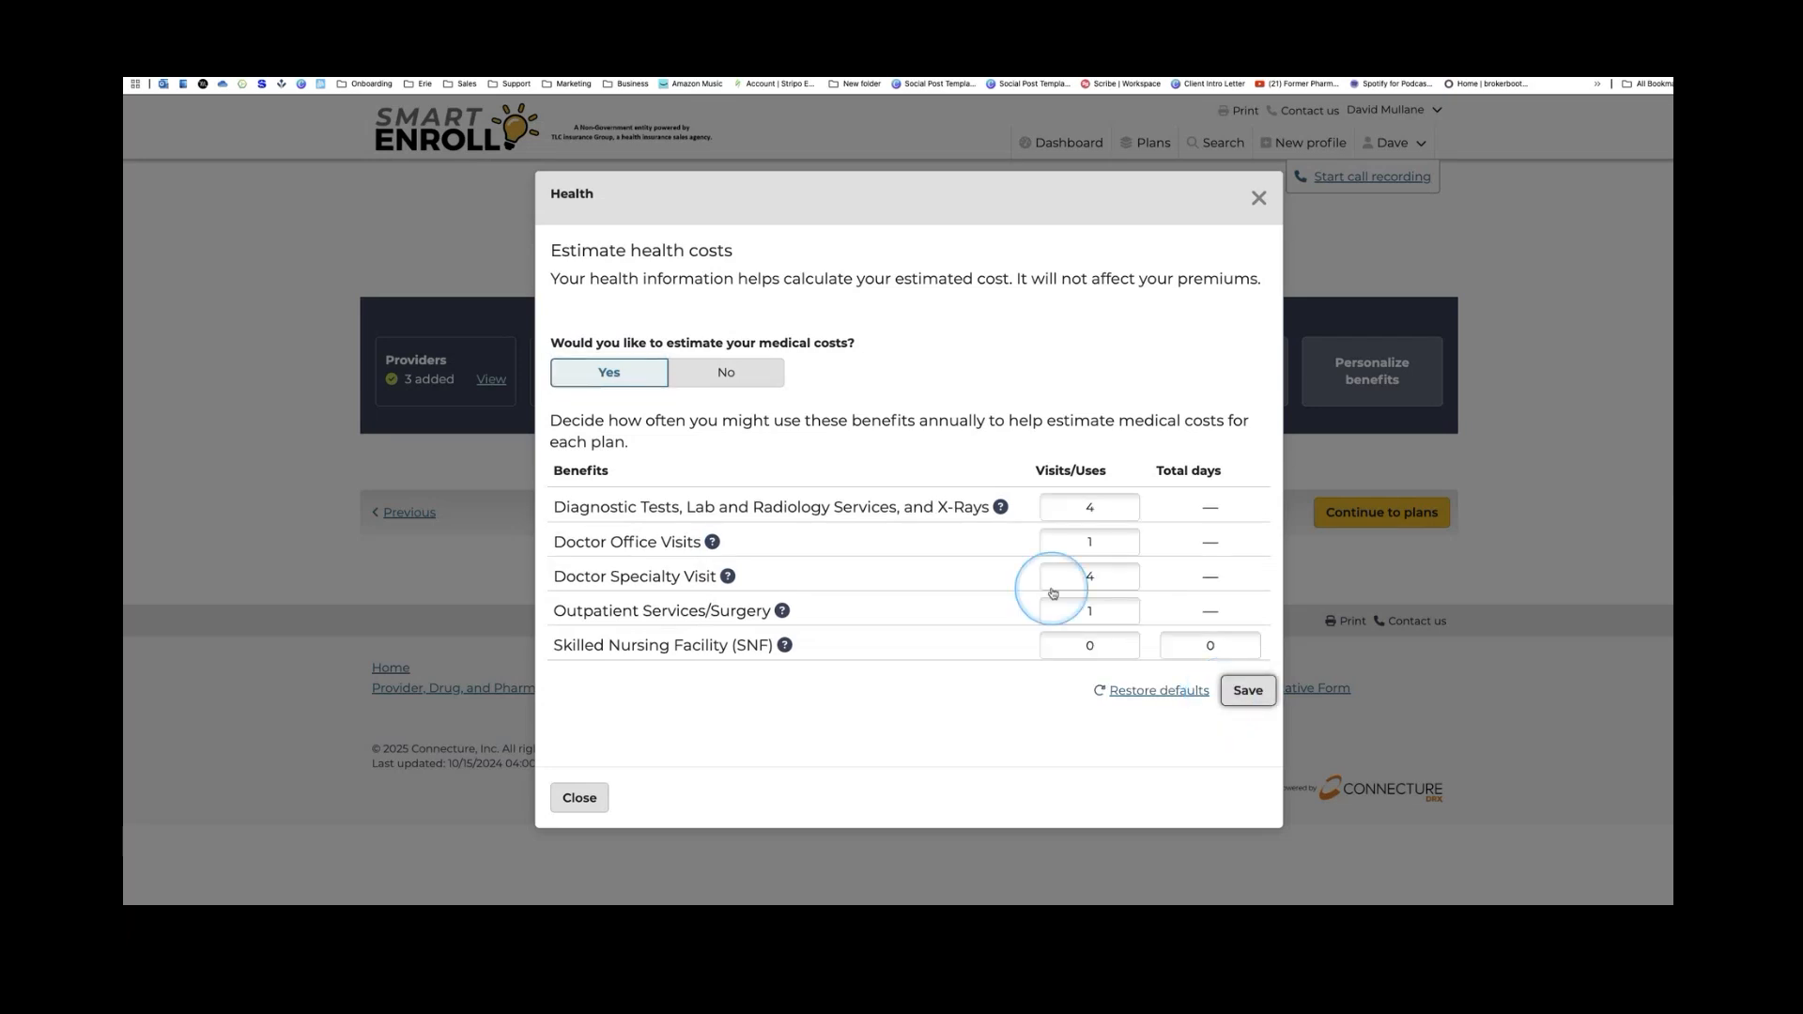
Set diagnostic tests to 12, office visits to 3, outpatient surgery to 0, then save and close
mouse_move(1001, 508)
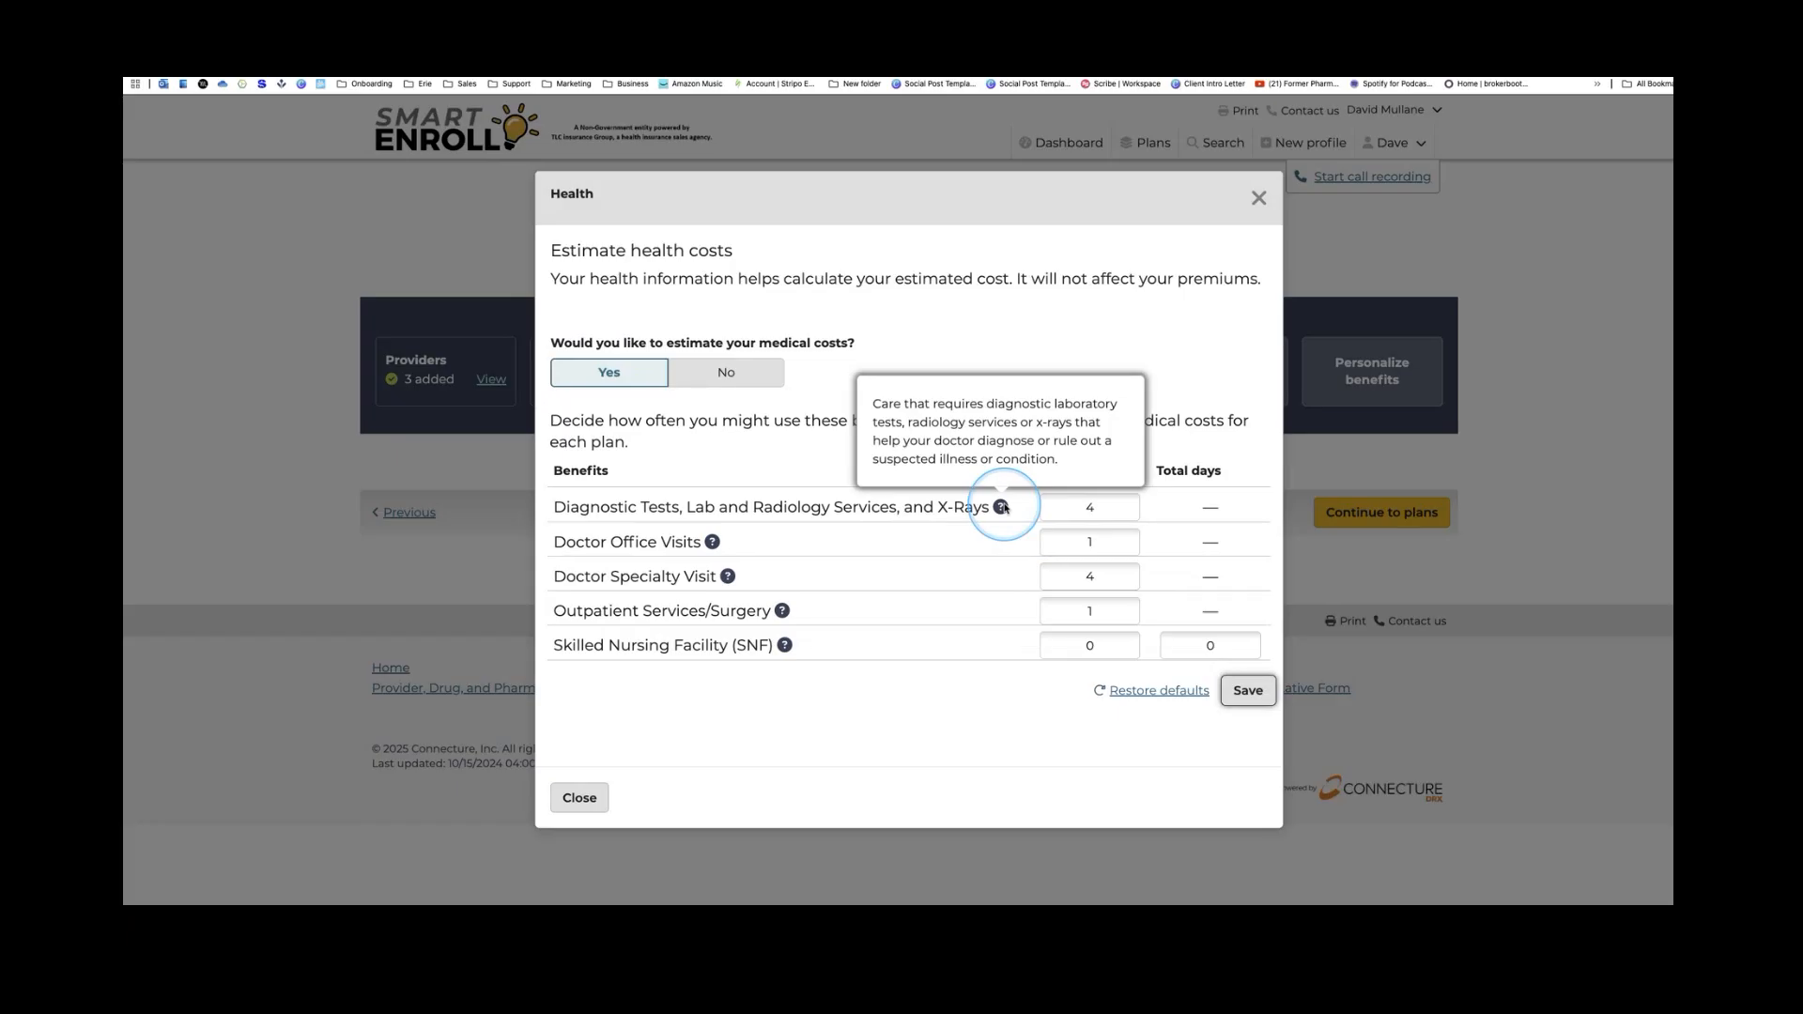
click(1088, 510)
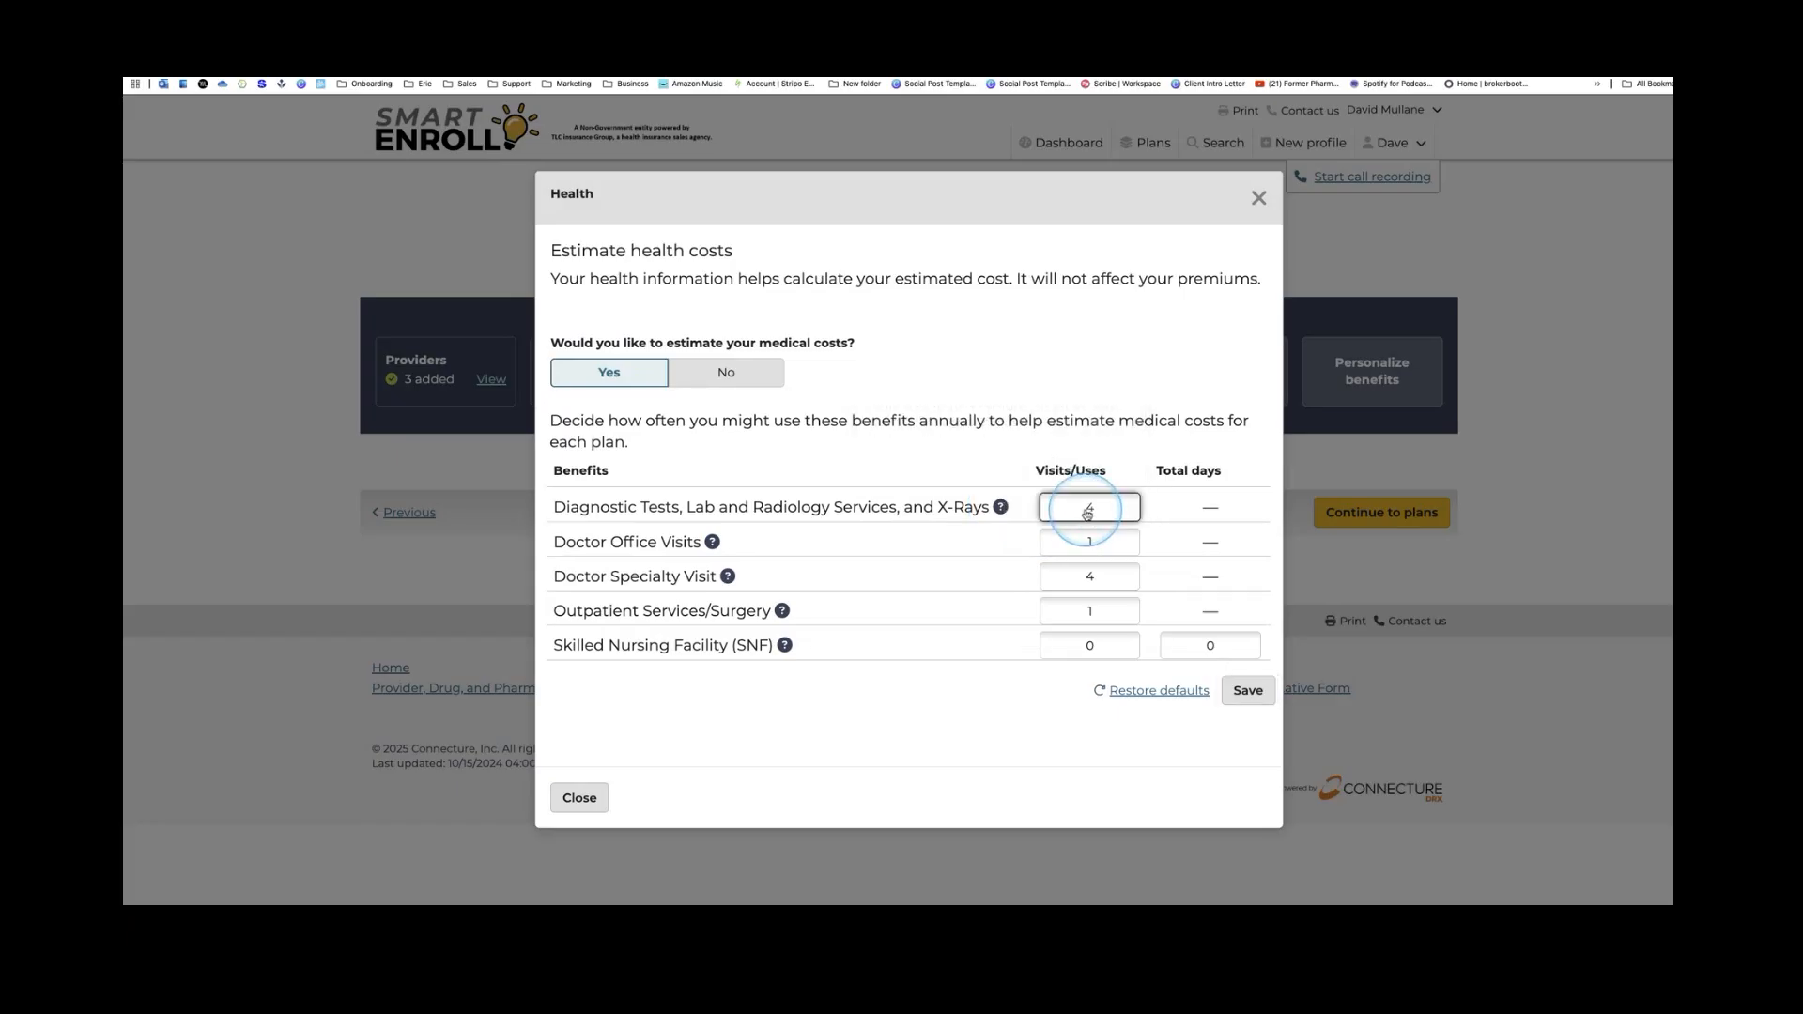
key(BackSpace)
text(12)
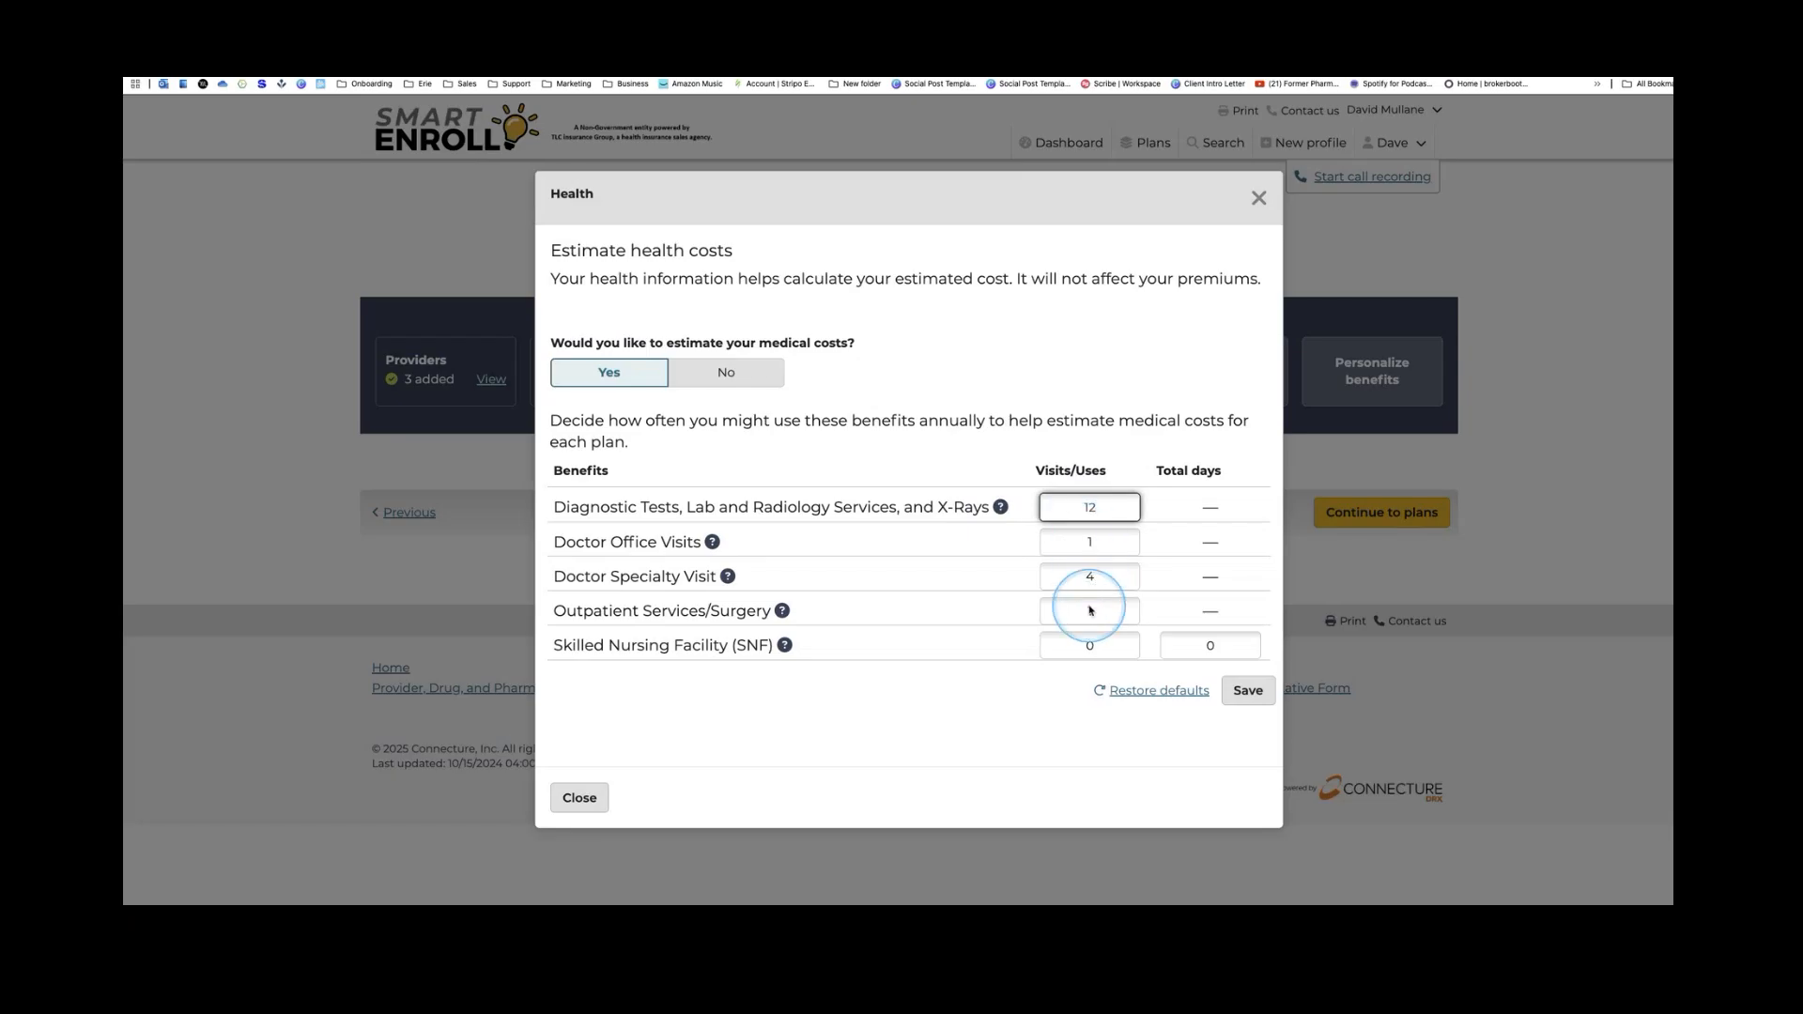
click(1092, 546)
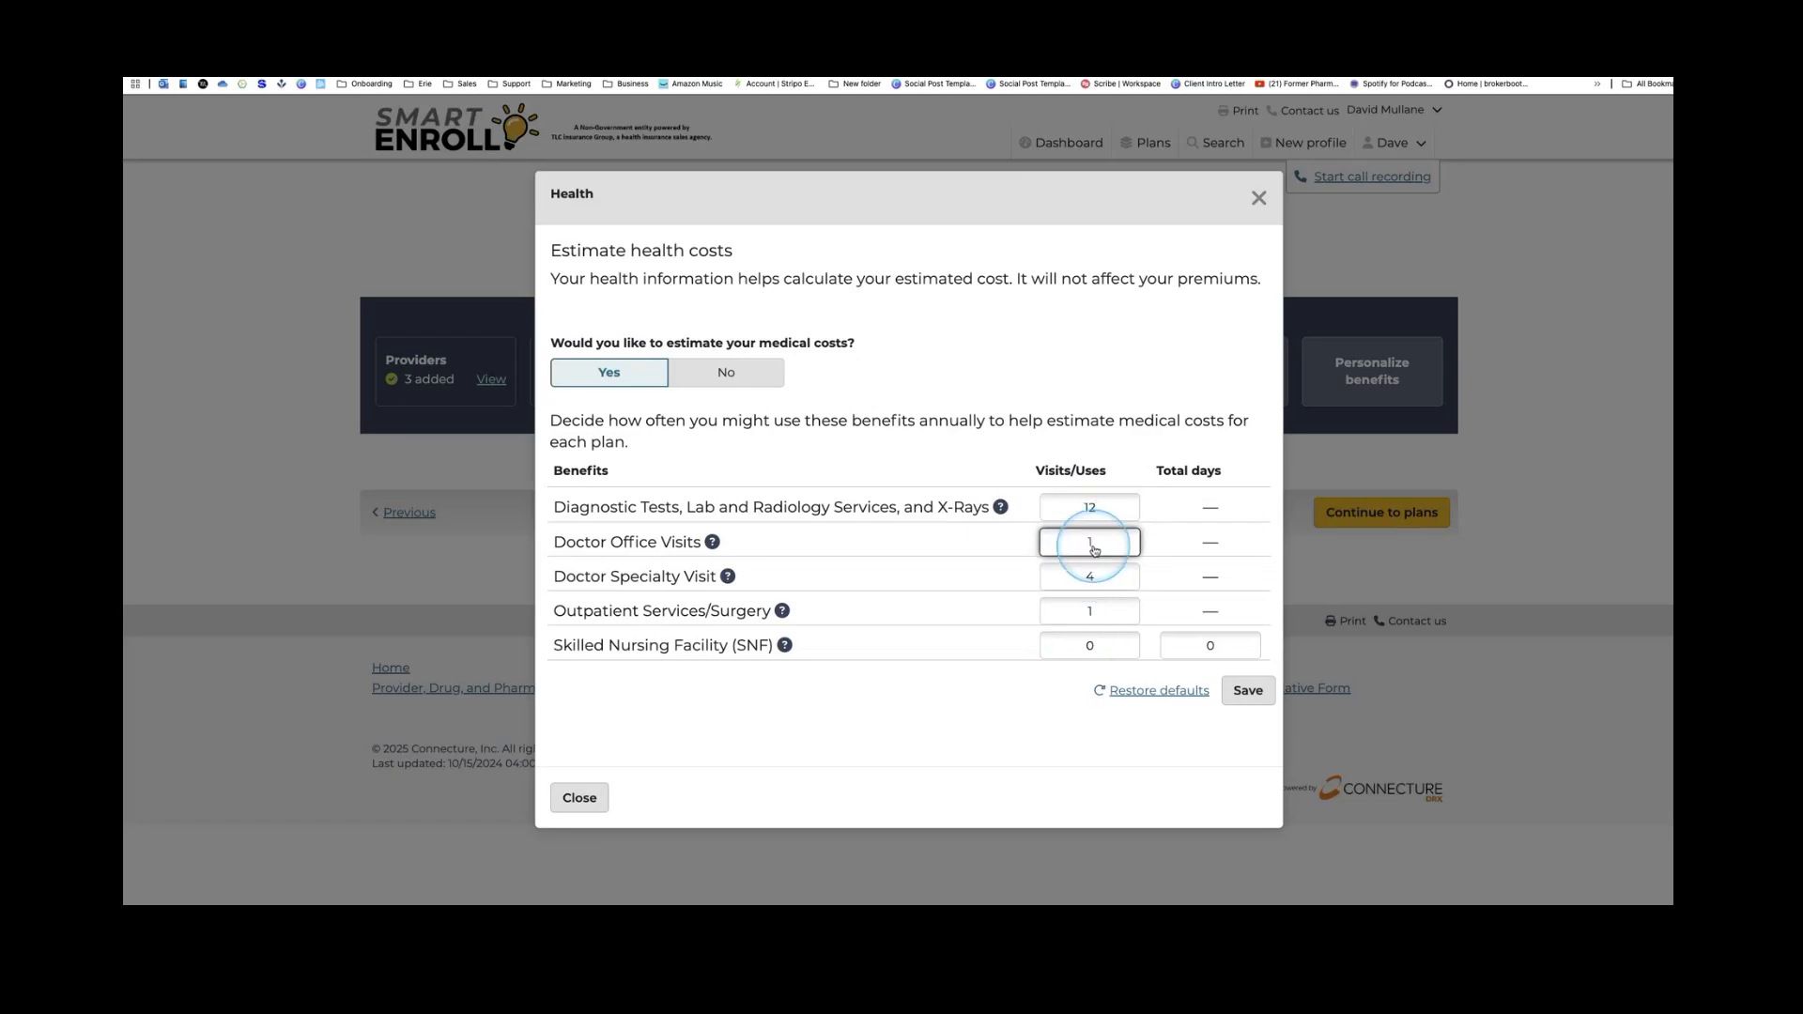
key(BackSpace)
text(3)
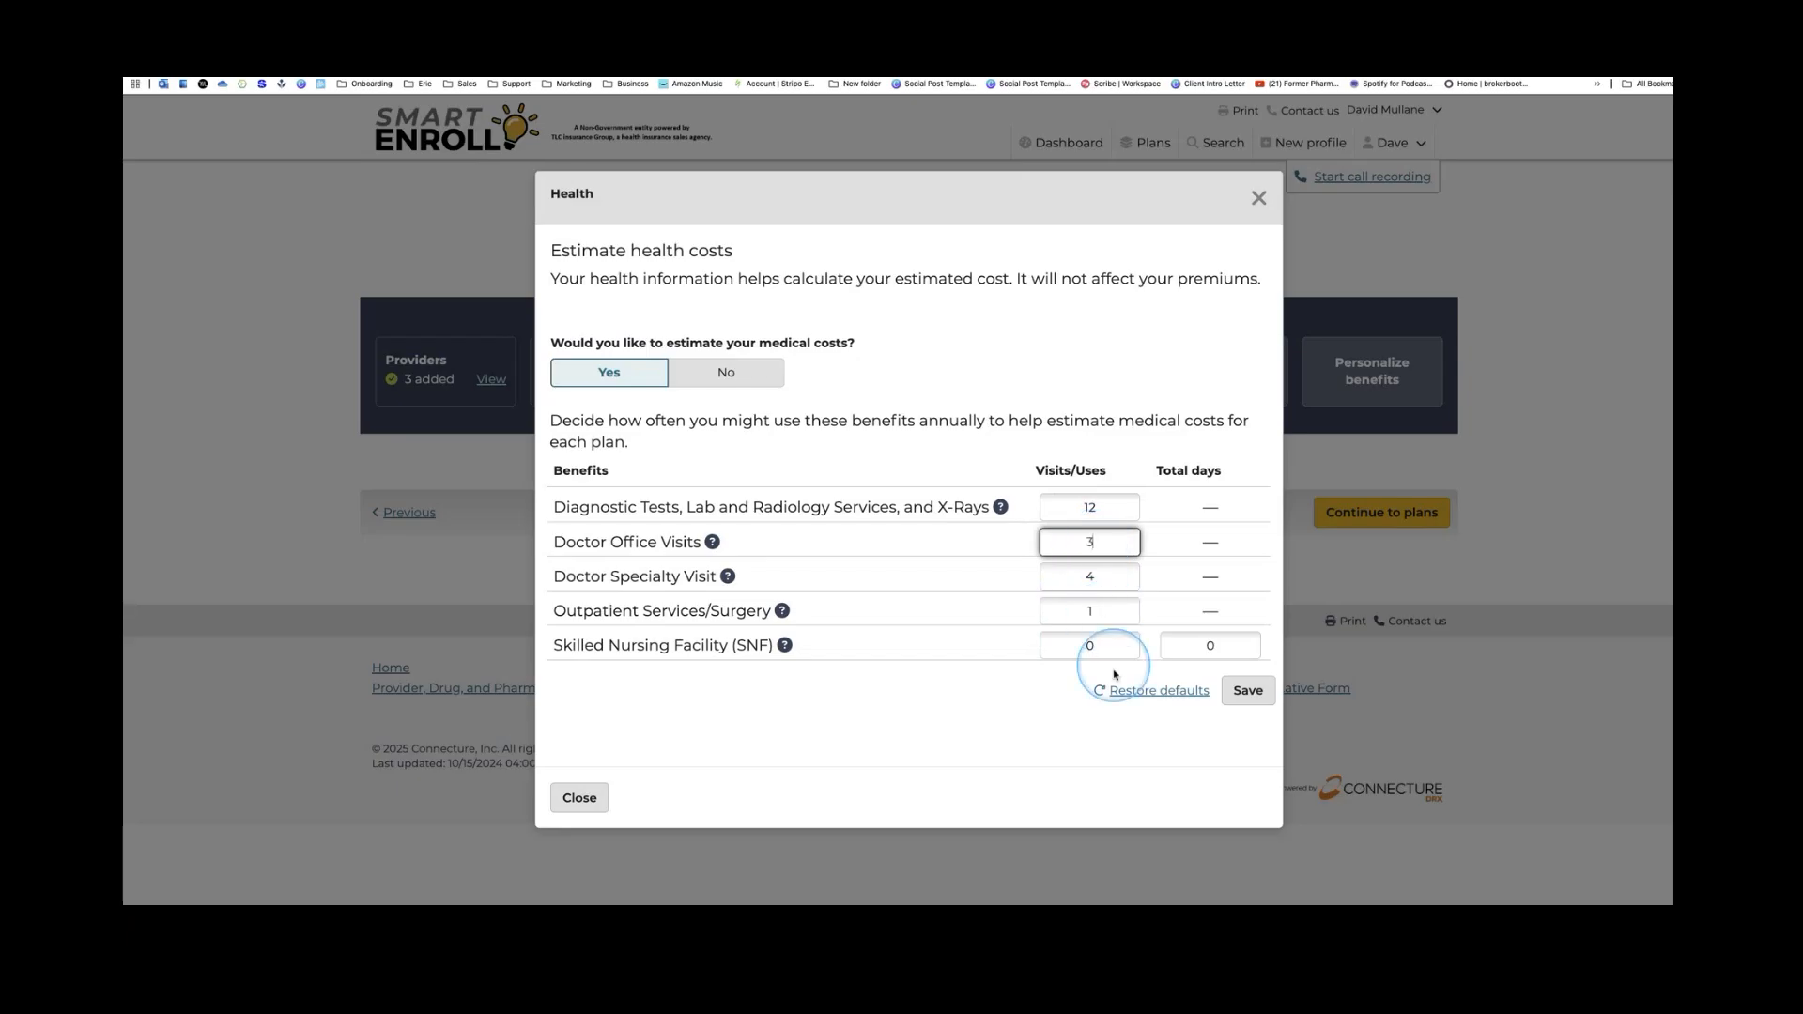
click(1092, 612)
key(BackSpace)
text(0)
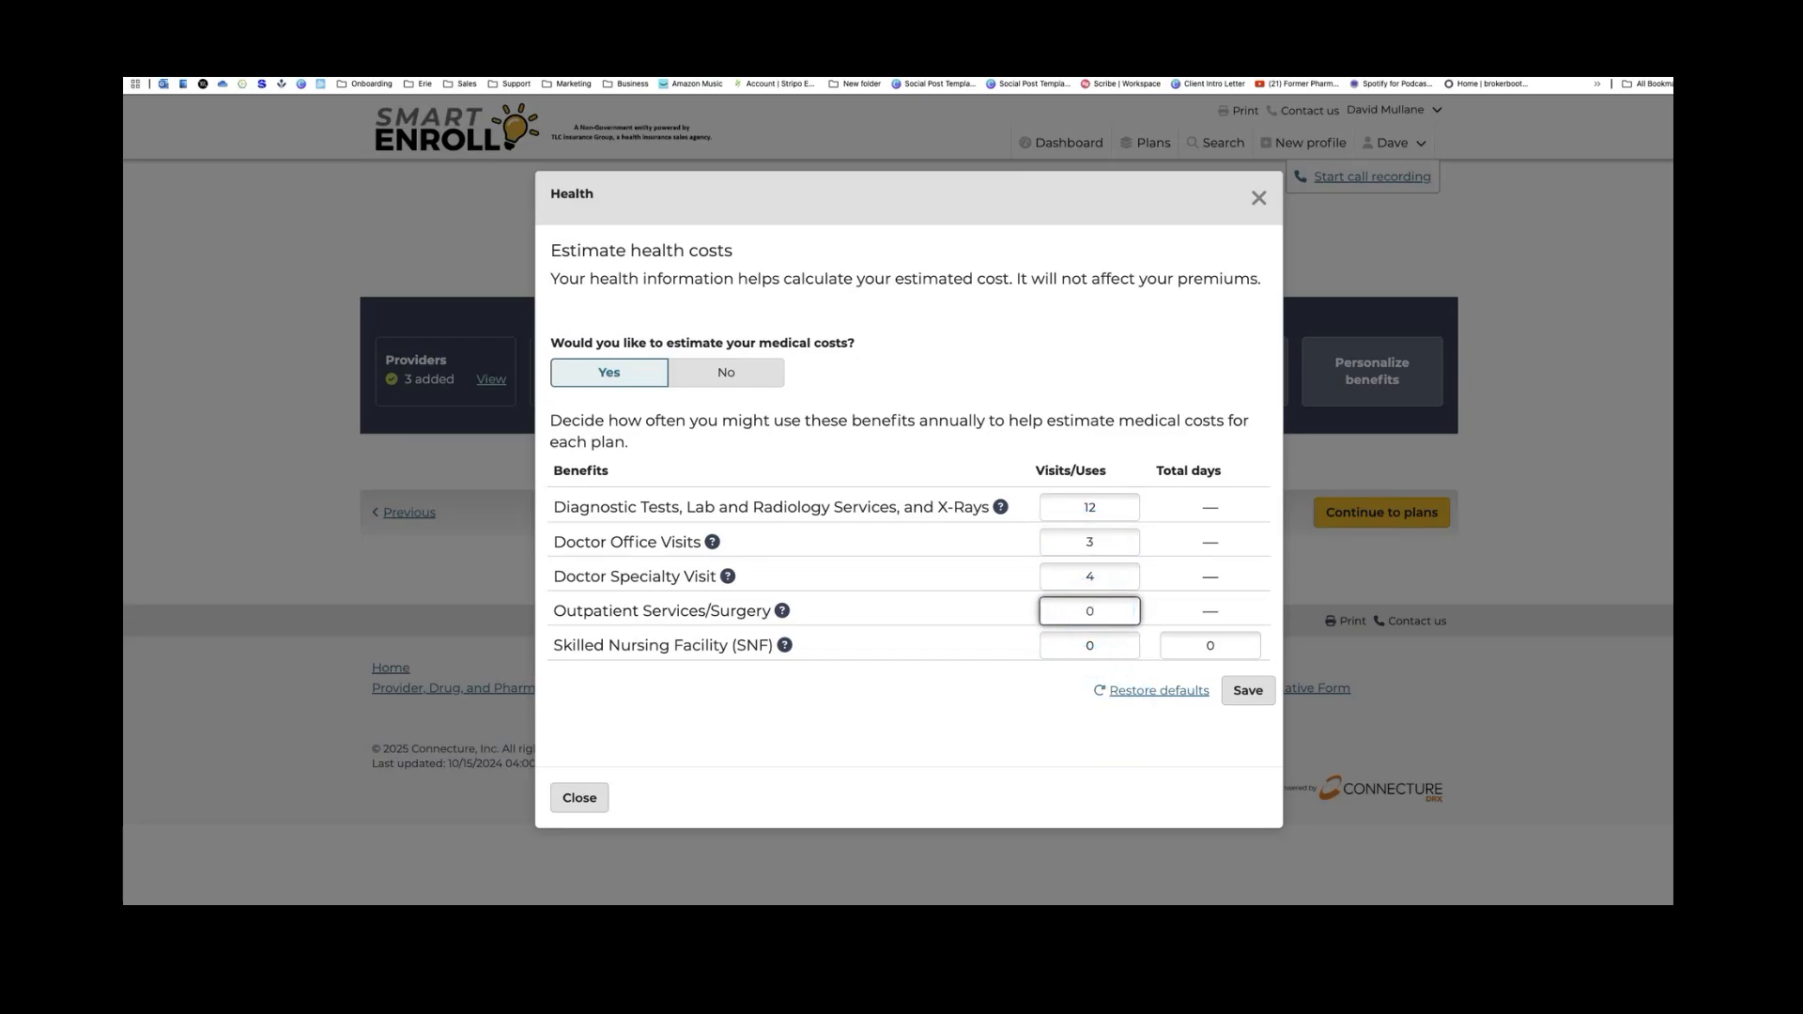
click(1247, 691)
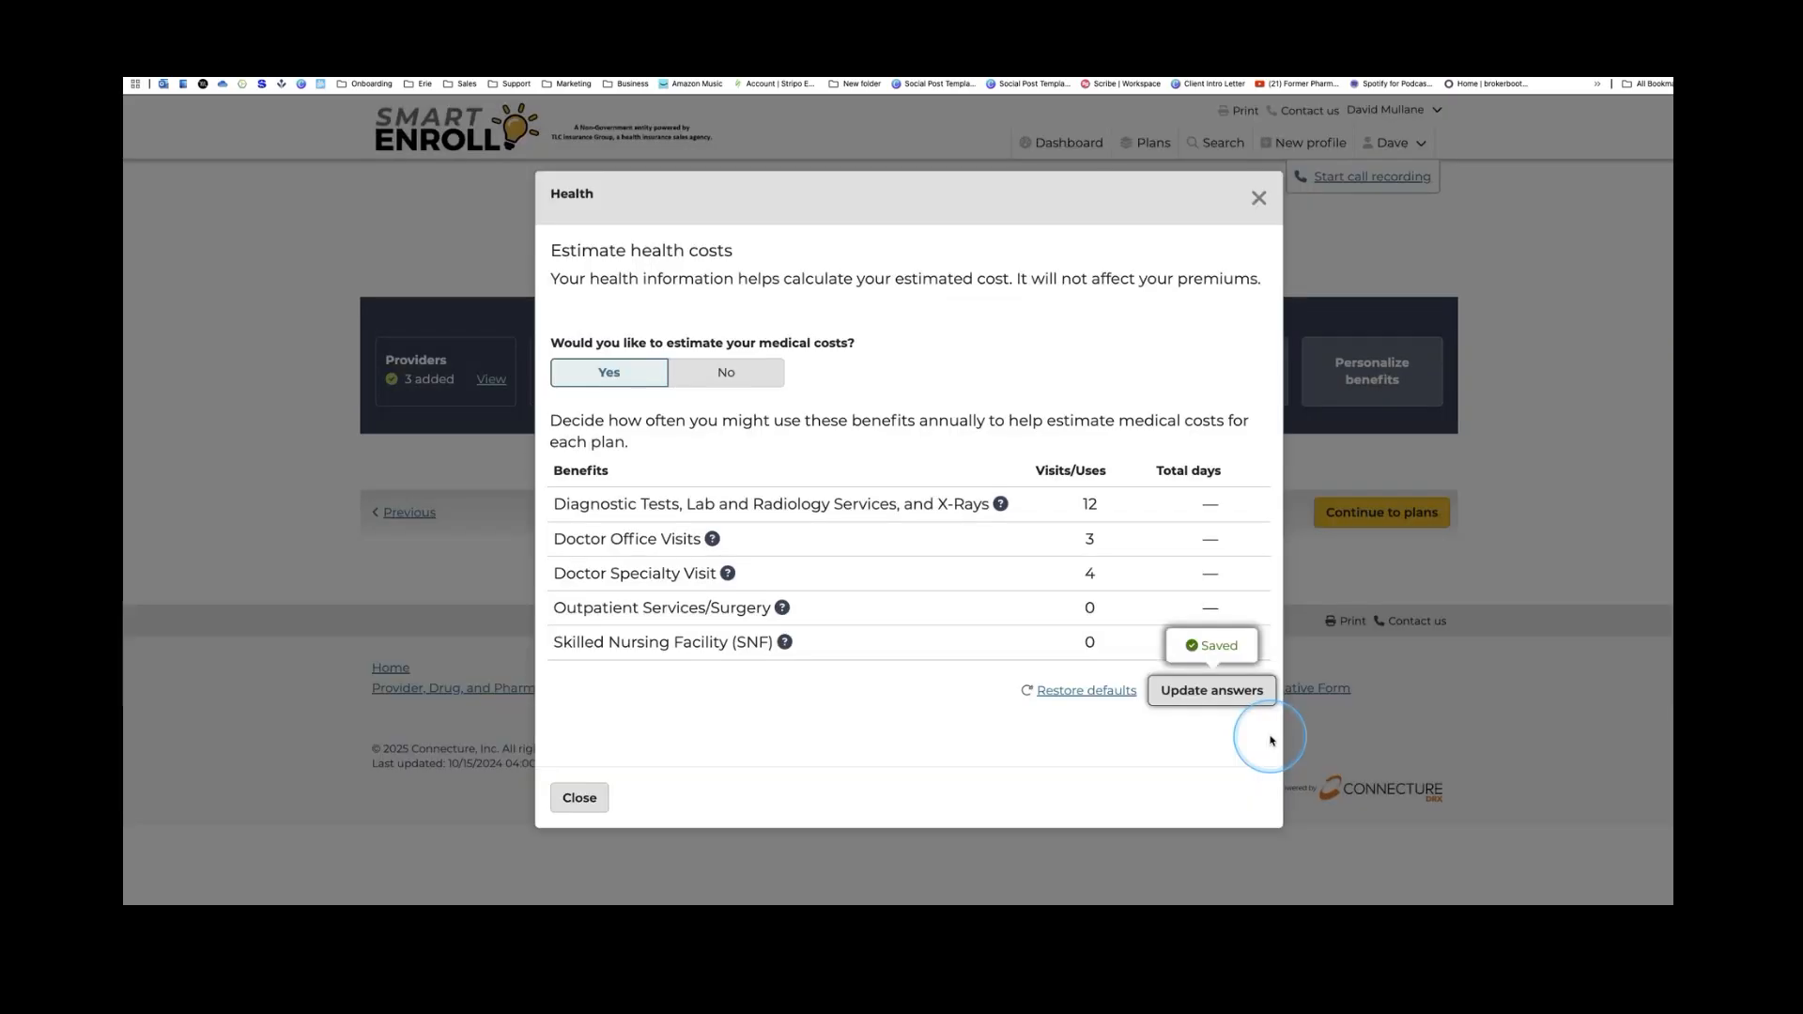
click(579, 797)
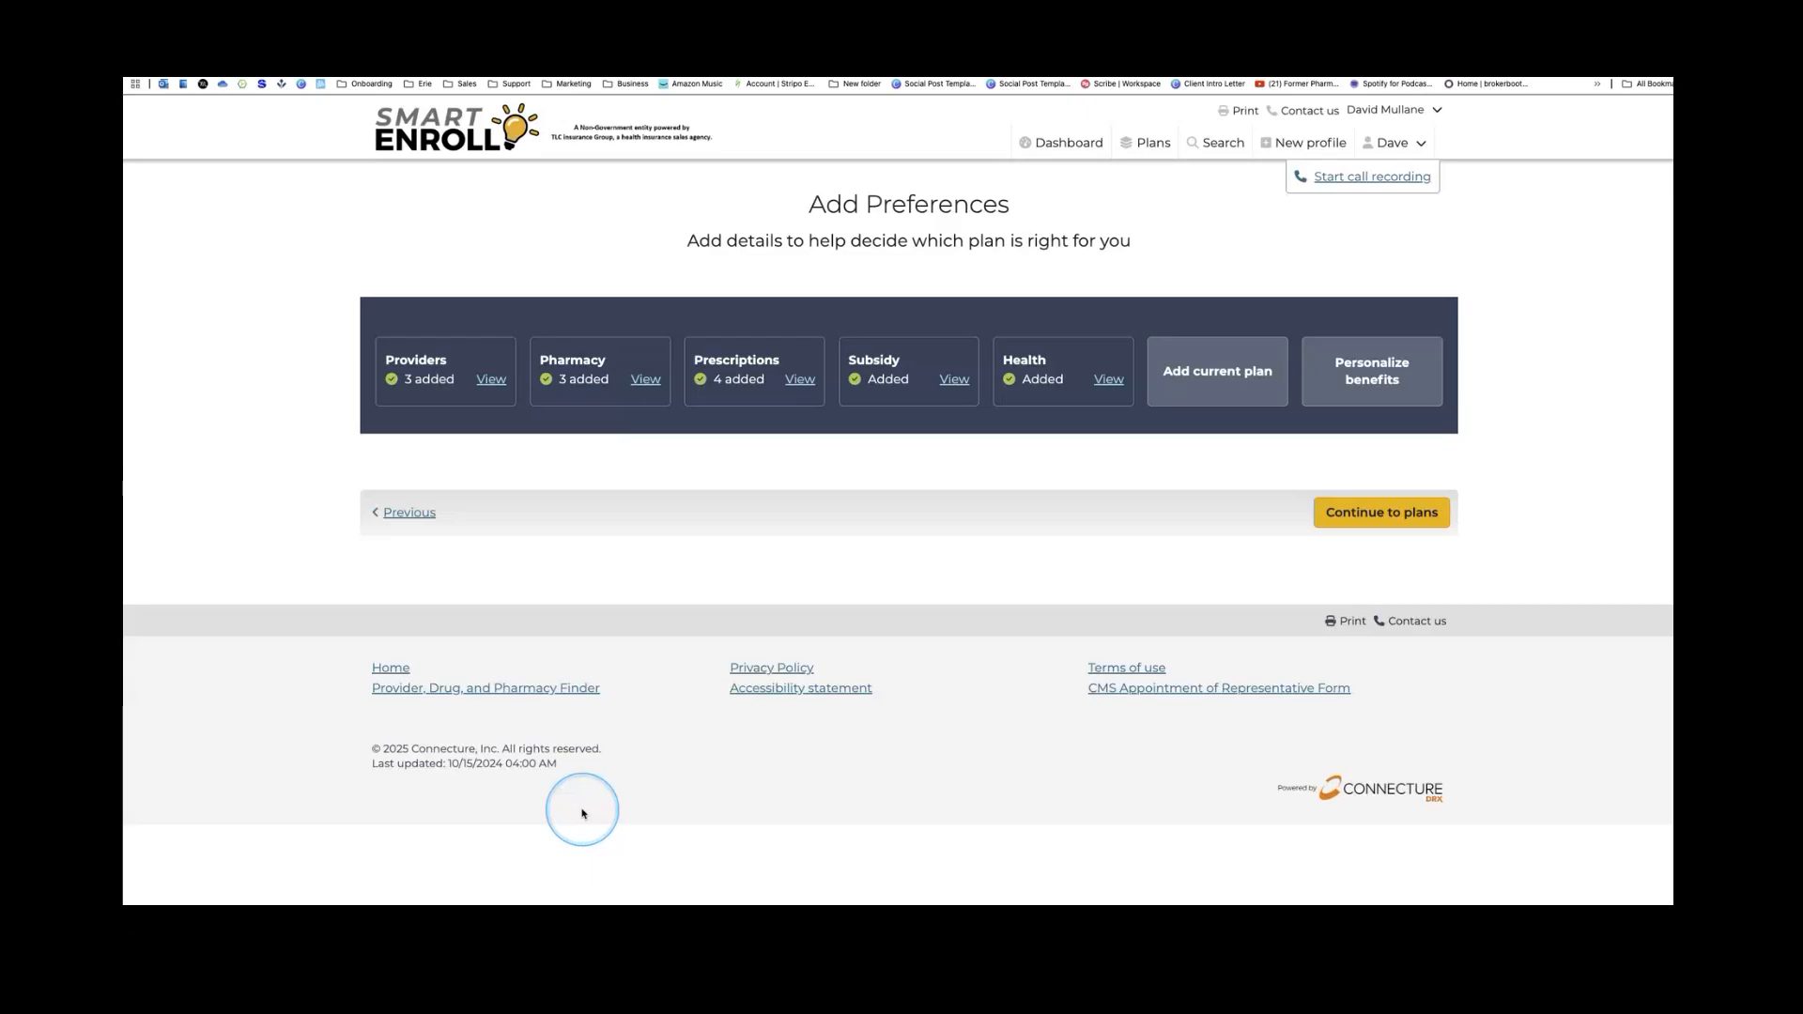
Set the current plan to Medicare Advantage Prescription Drug Plan, Medical Mutual, MedMutual Advantage Secure
click(1261, 379)
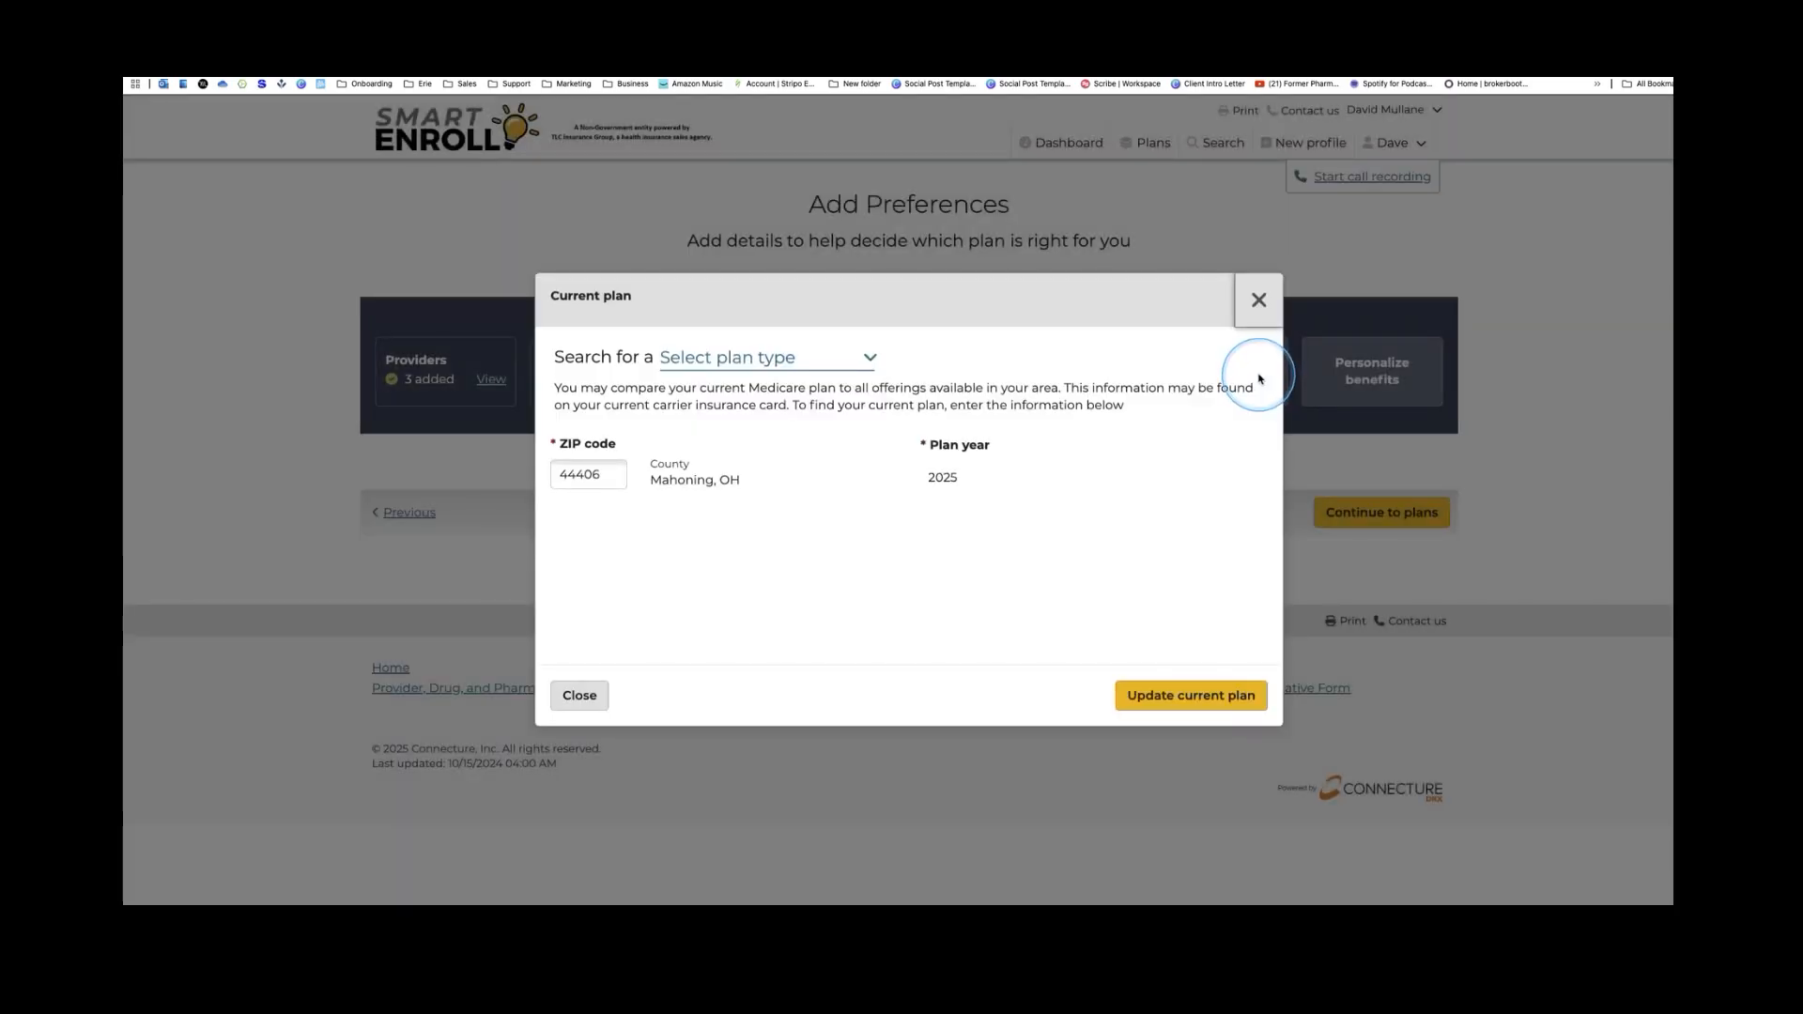
click(865, 361)
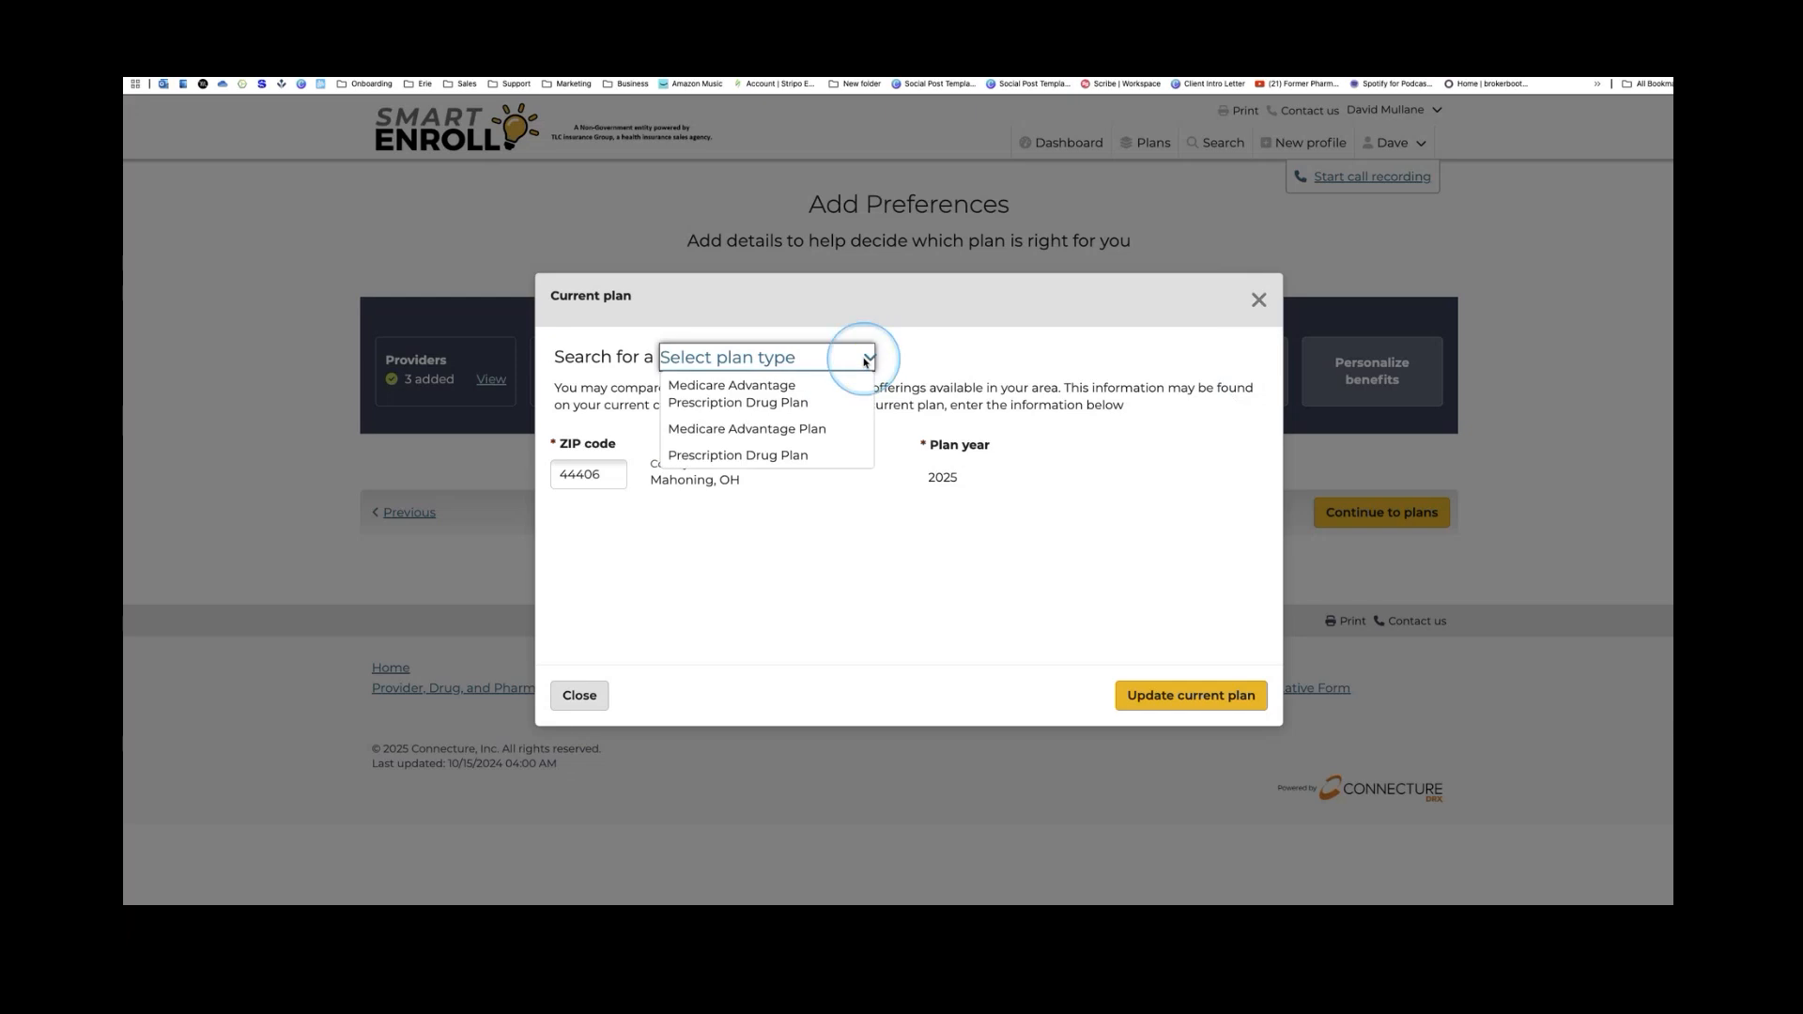
click(772, 402)
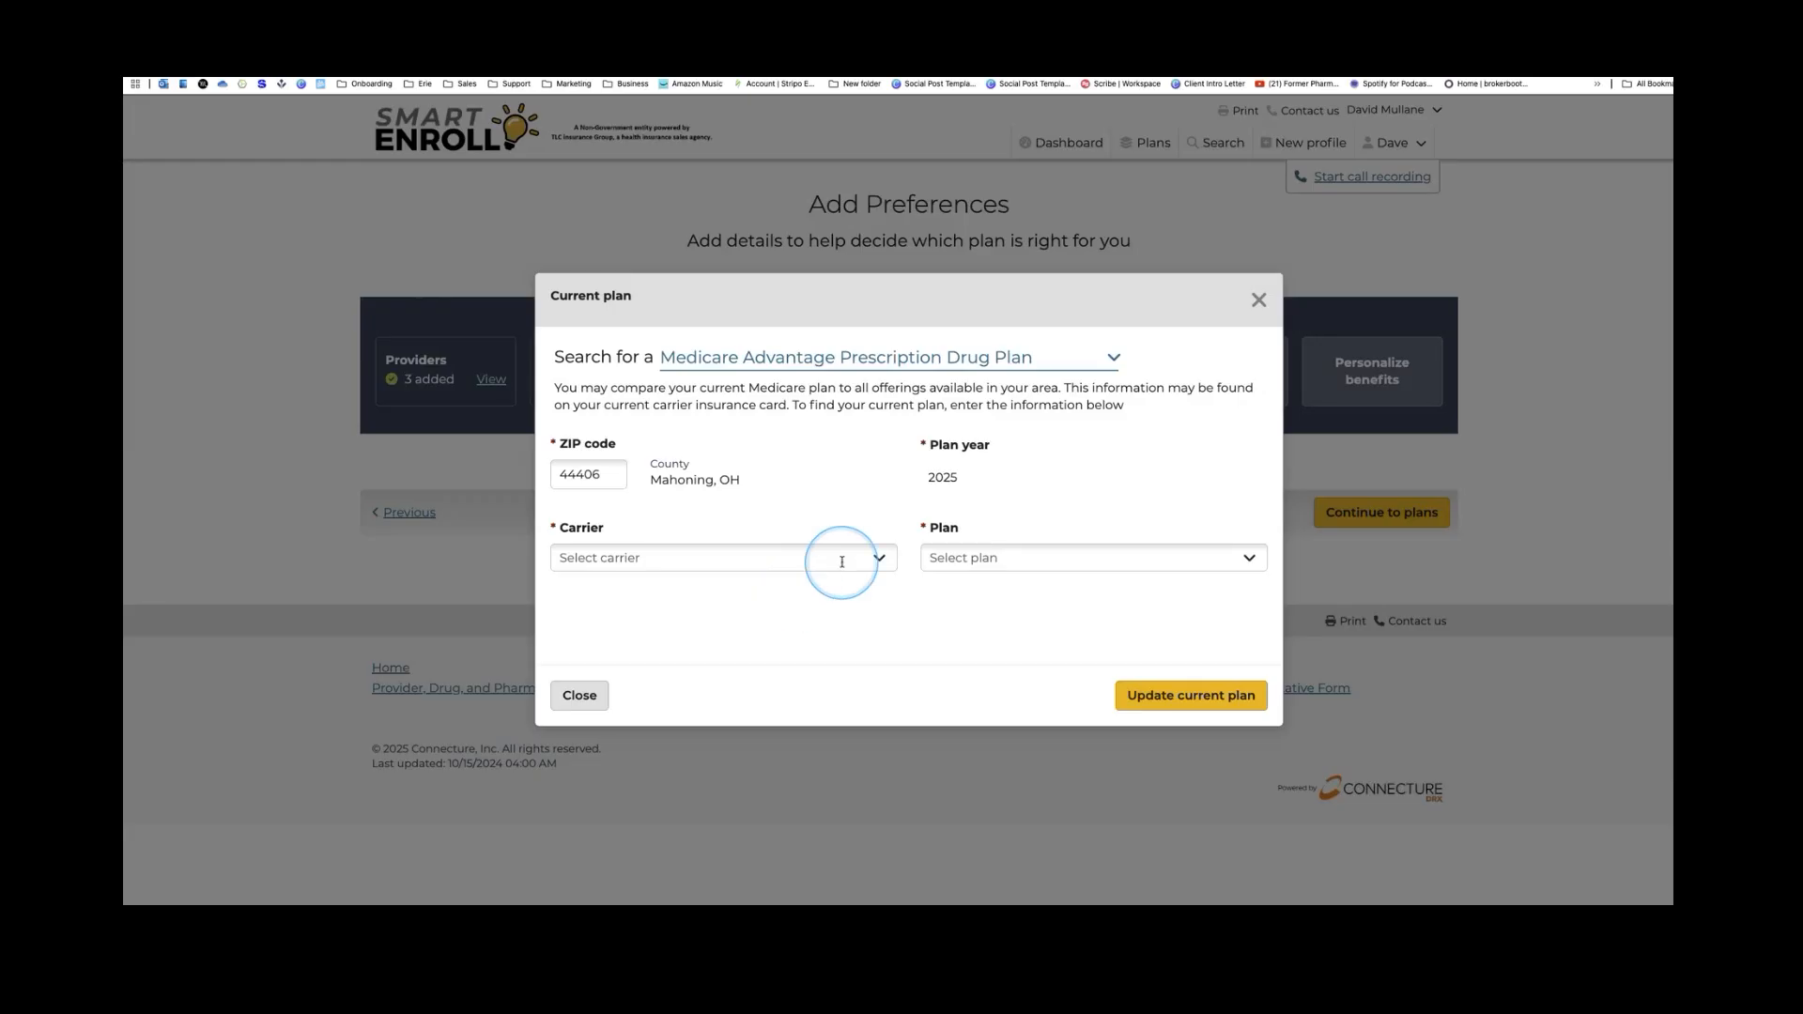
click(844, 556)
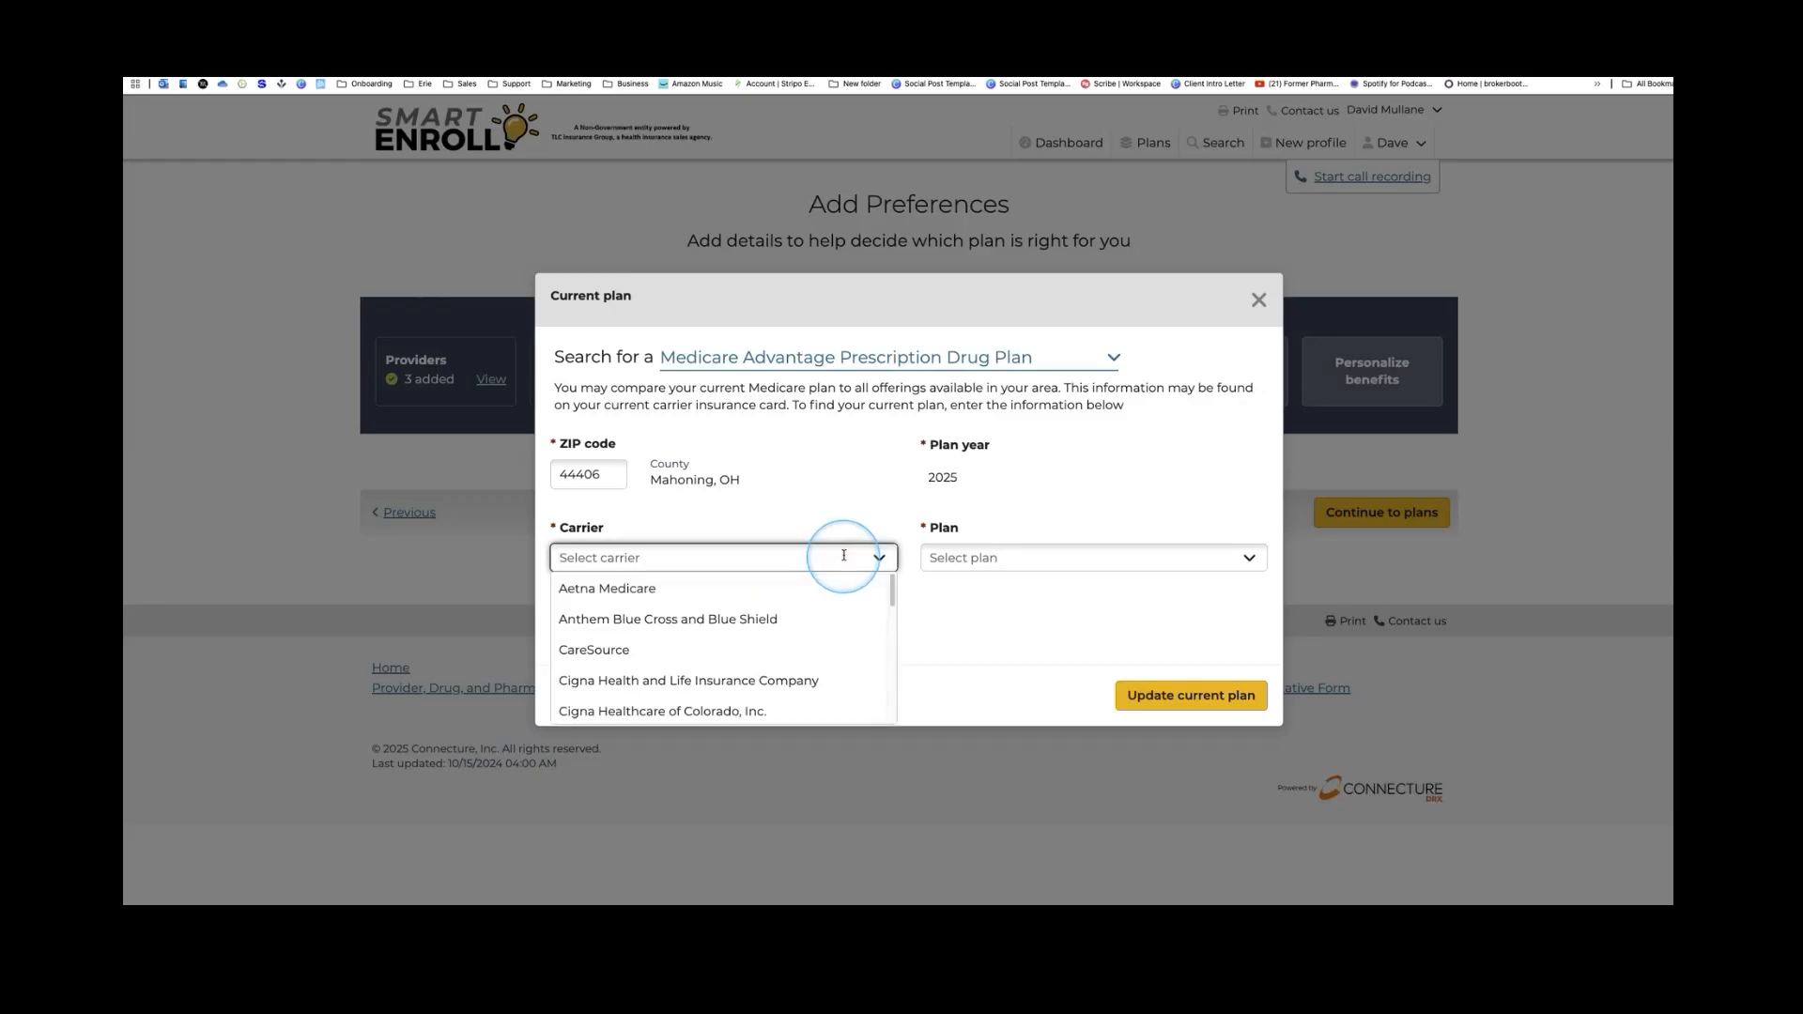
scroll(683, 620, down, 3)
scroll(685, 647, down, 3)
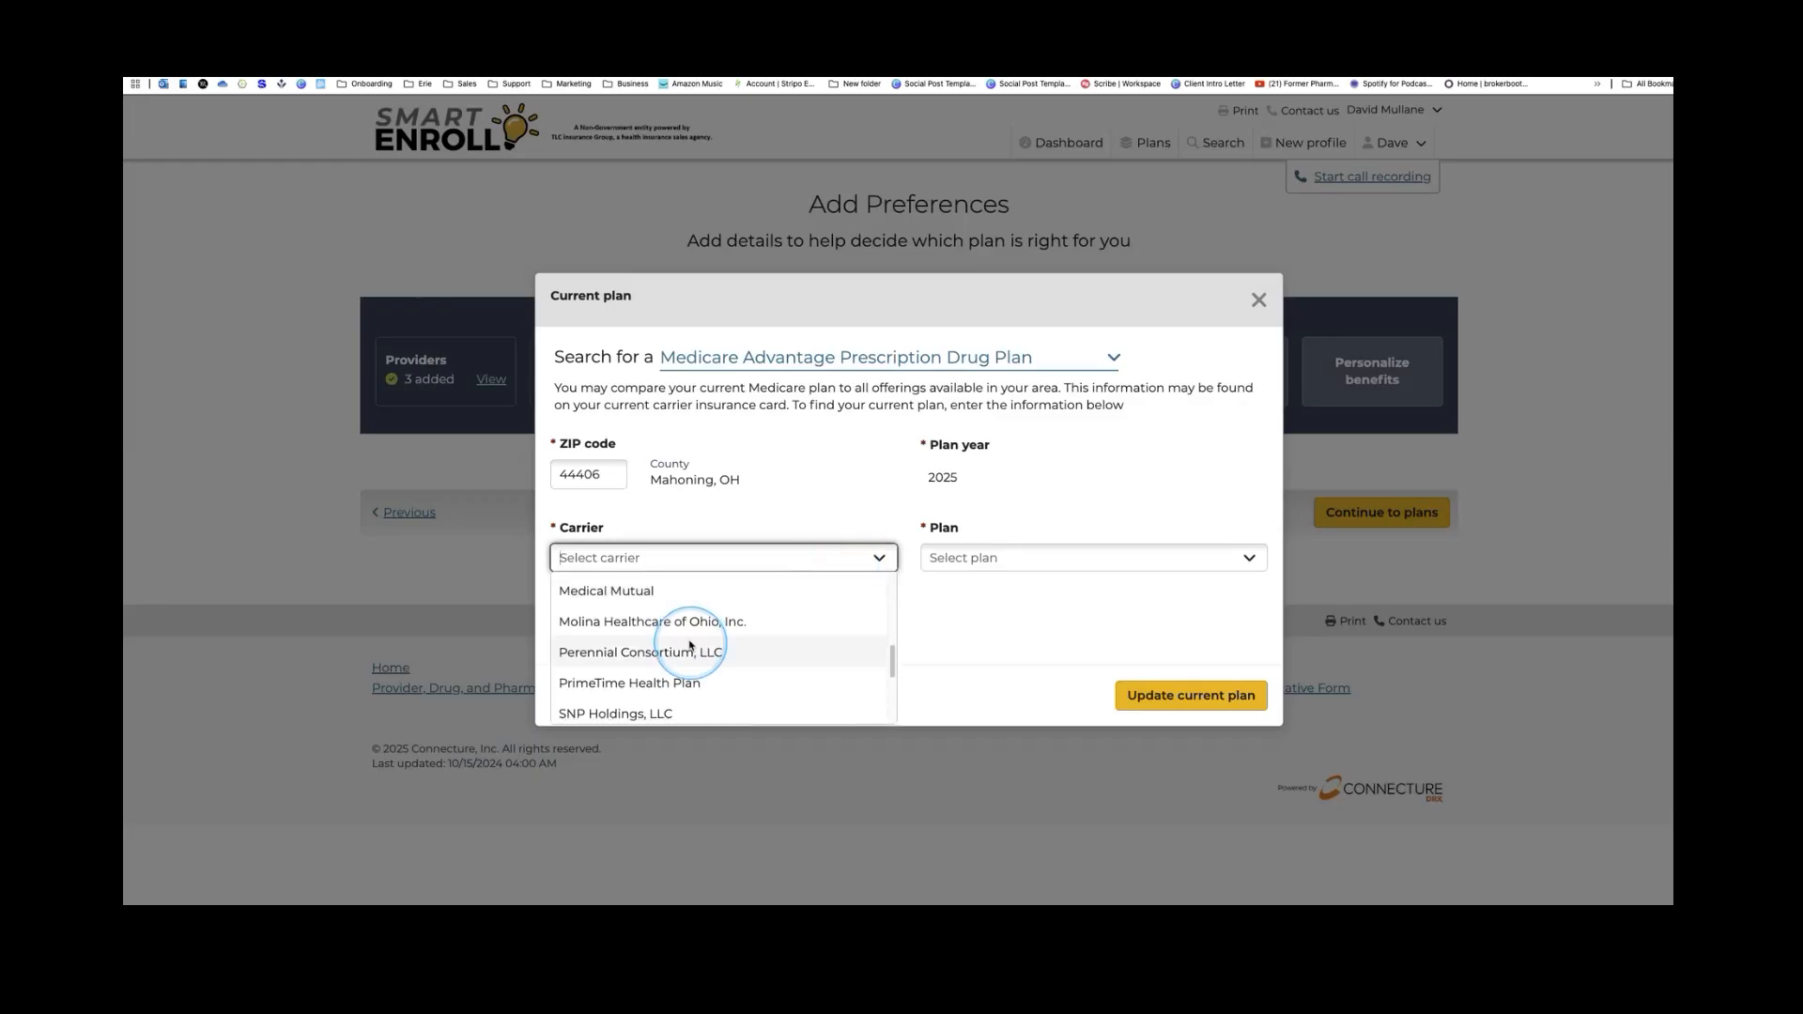
click(652, 591)
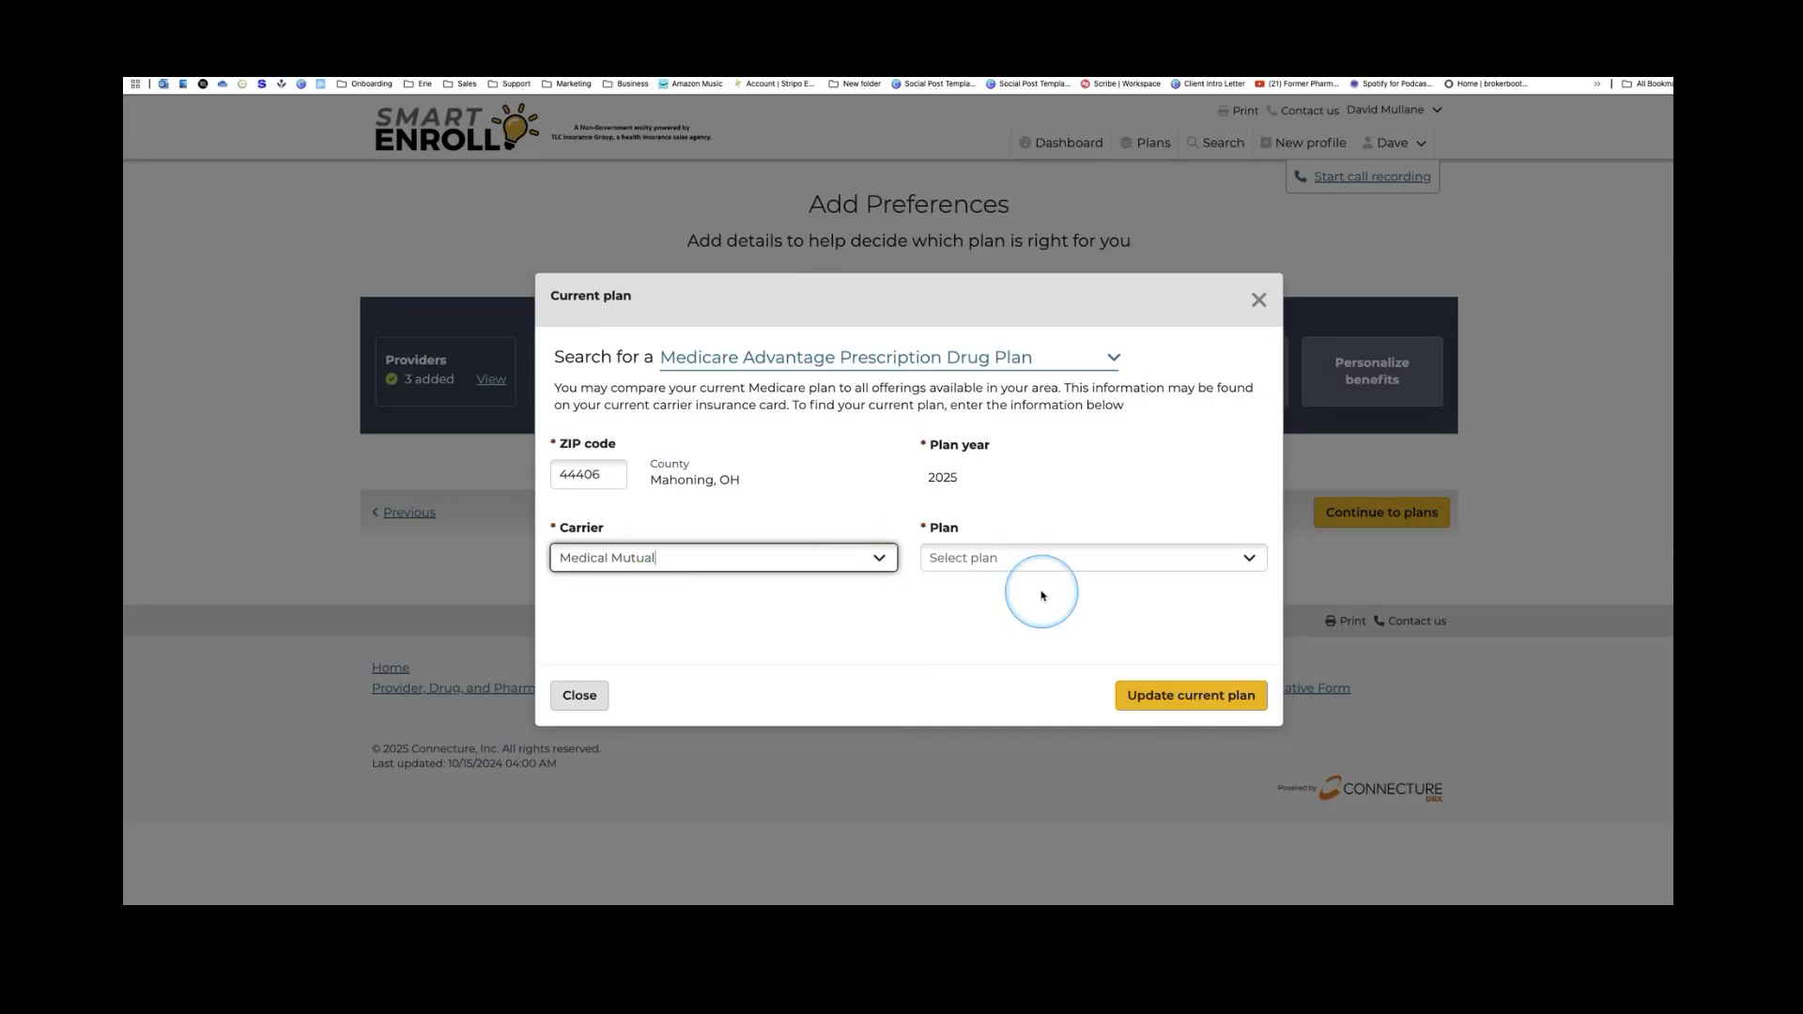
click(1018, 557)
scroll(1080, 648, down, 1)
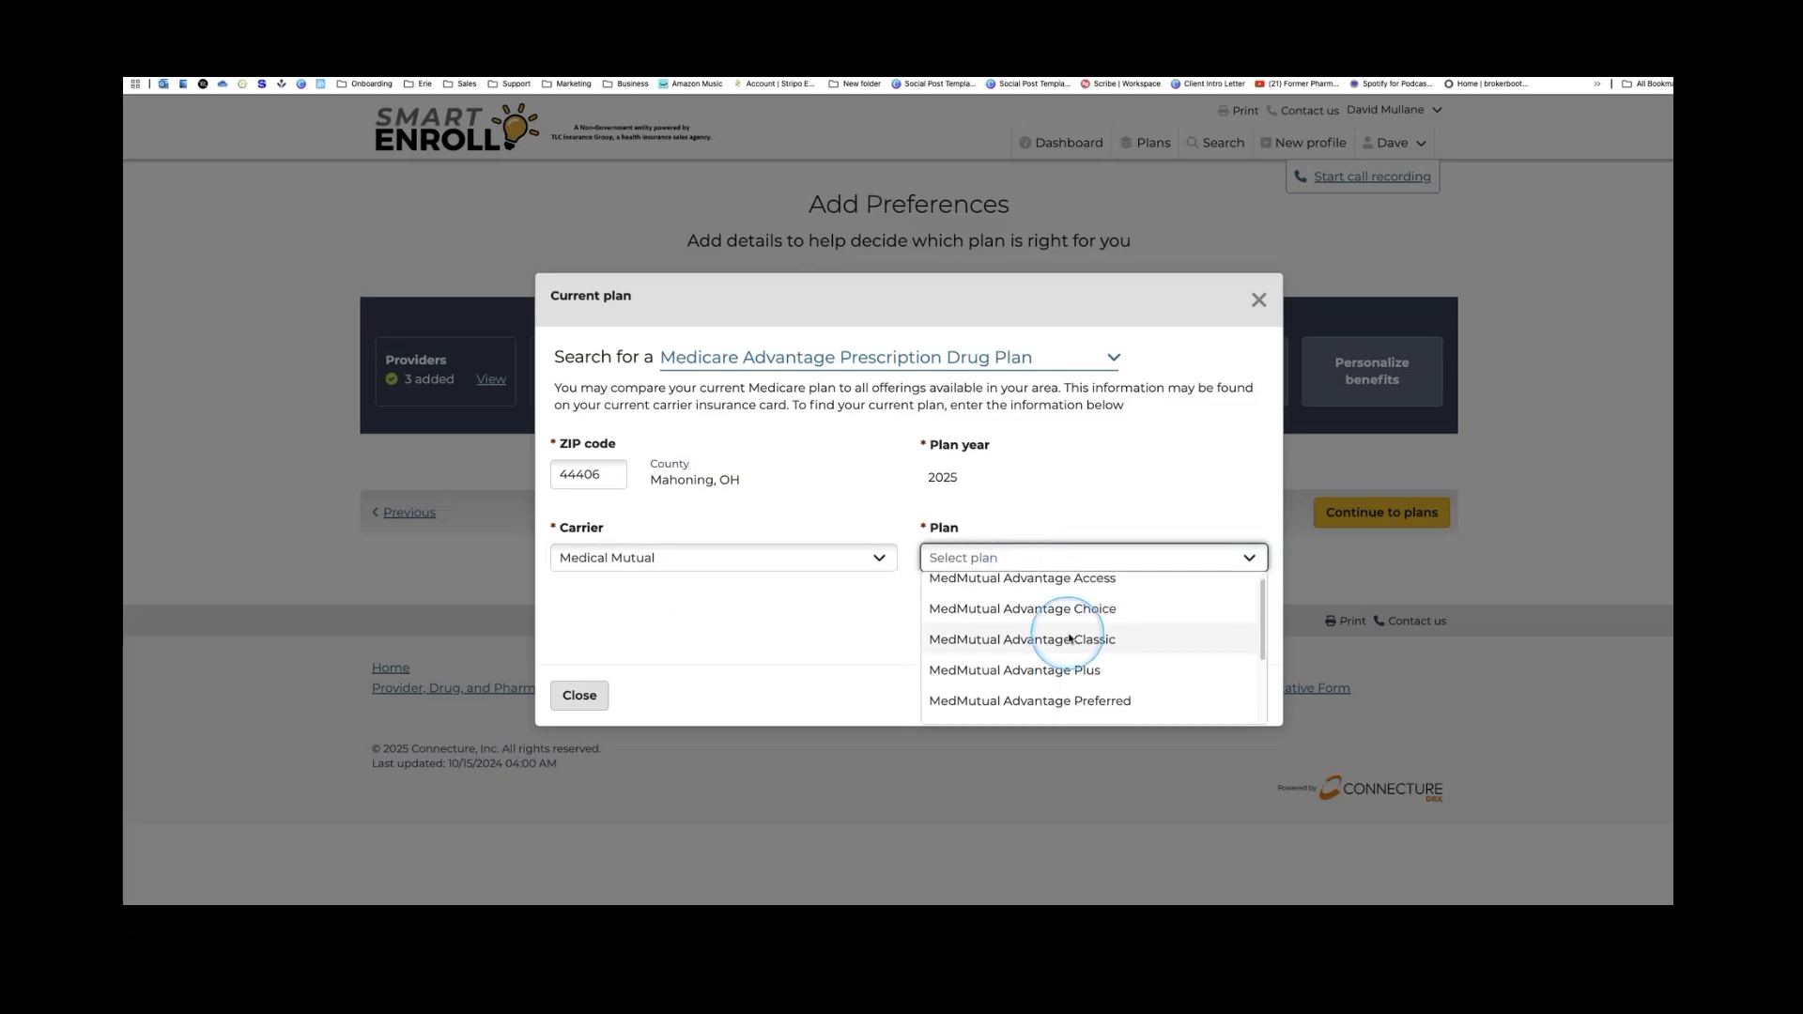
scroll(1080, 651, down, 2)
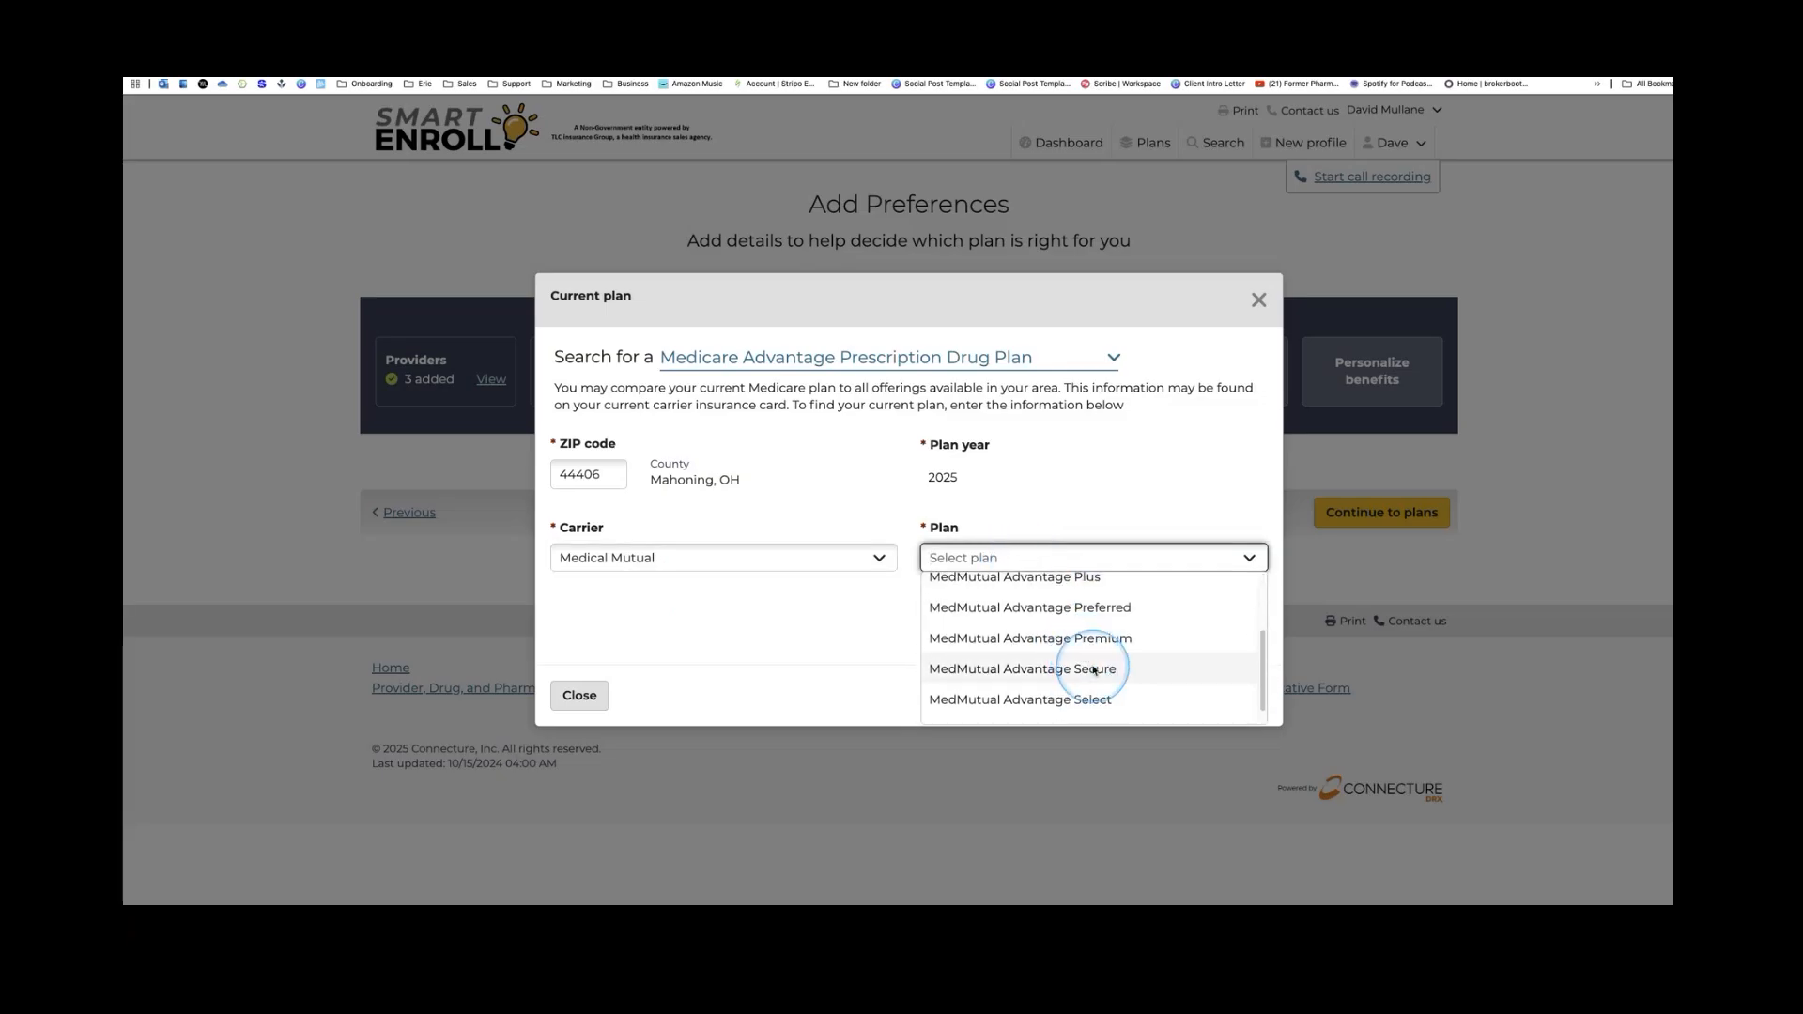
click(1096, 671)
click(1177, 695)
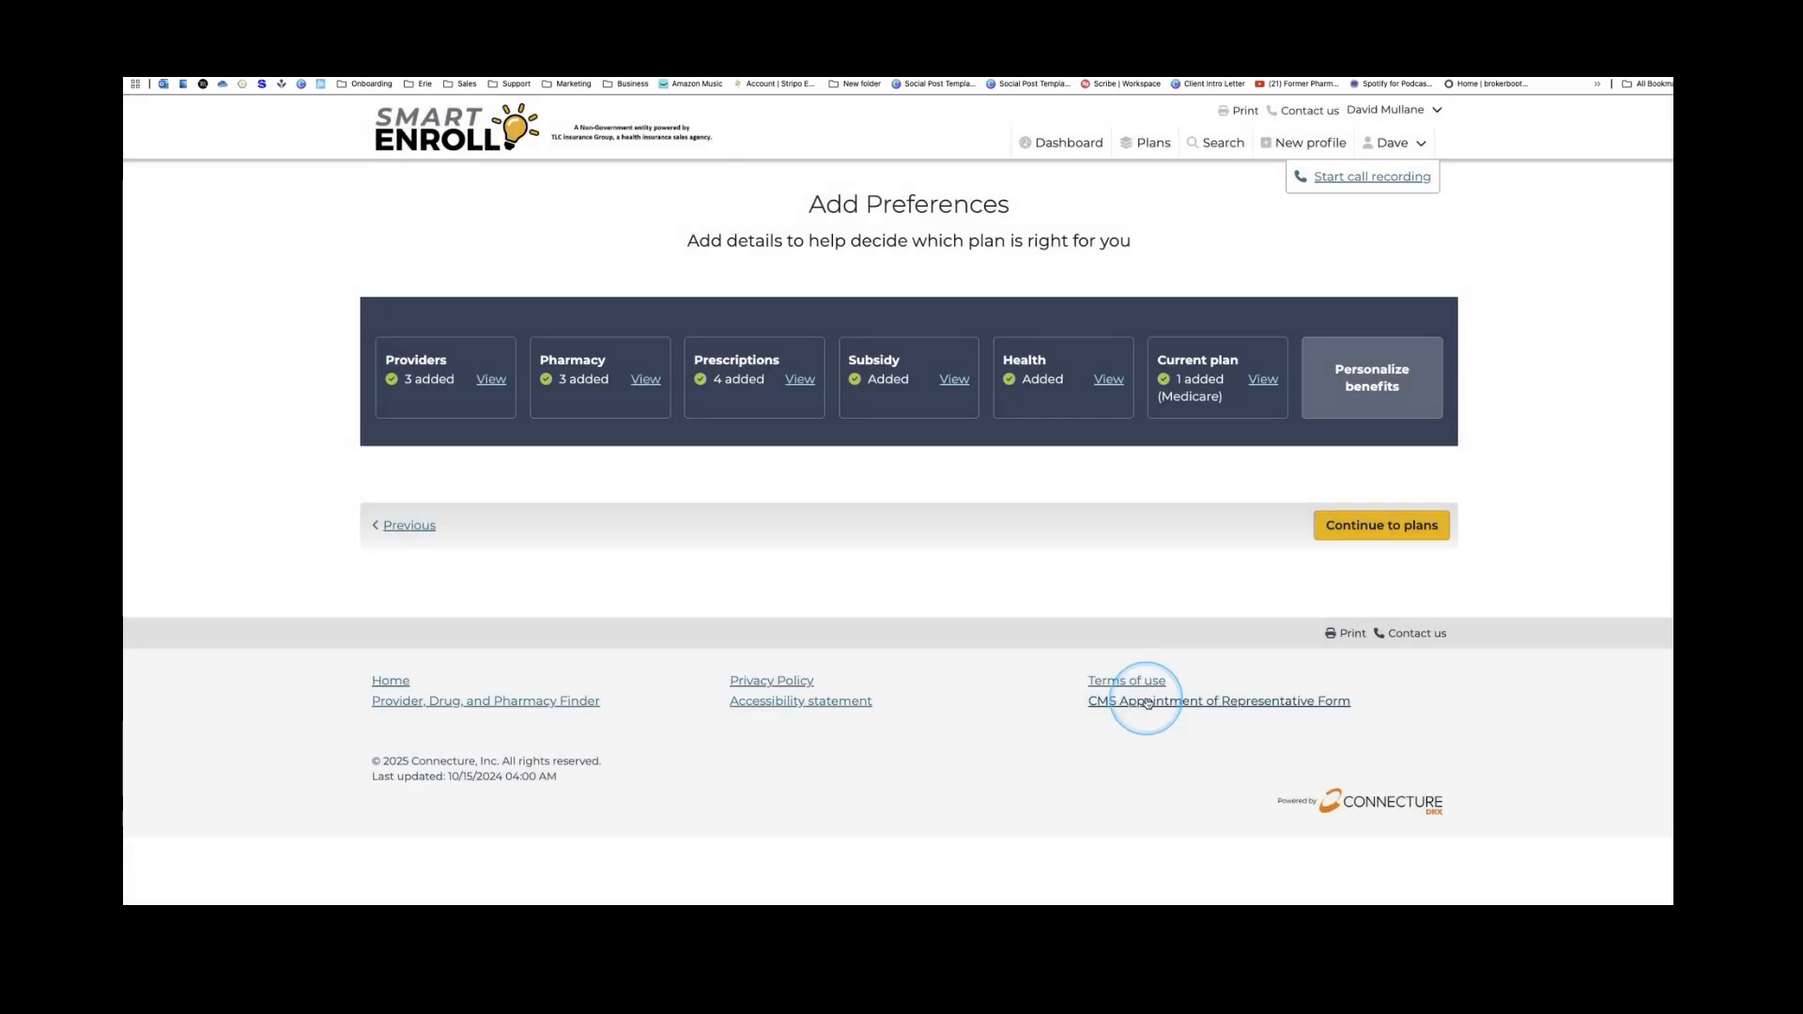
click(1399, 397)
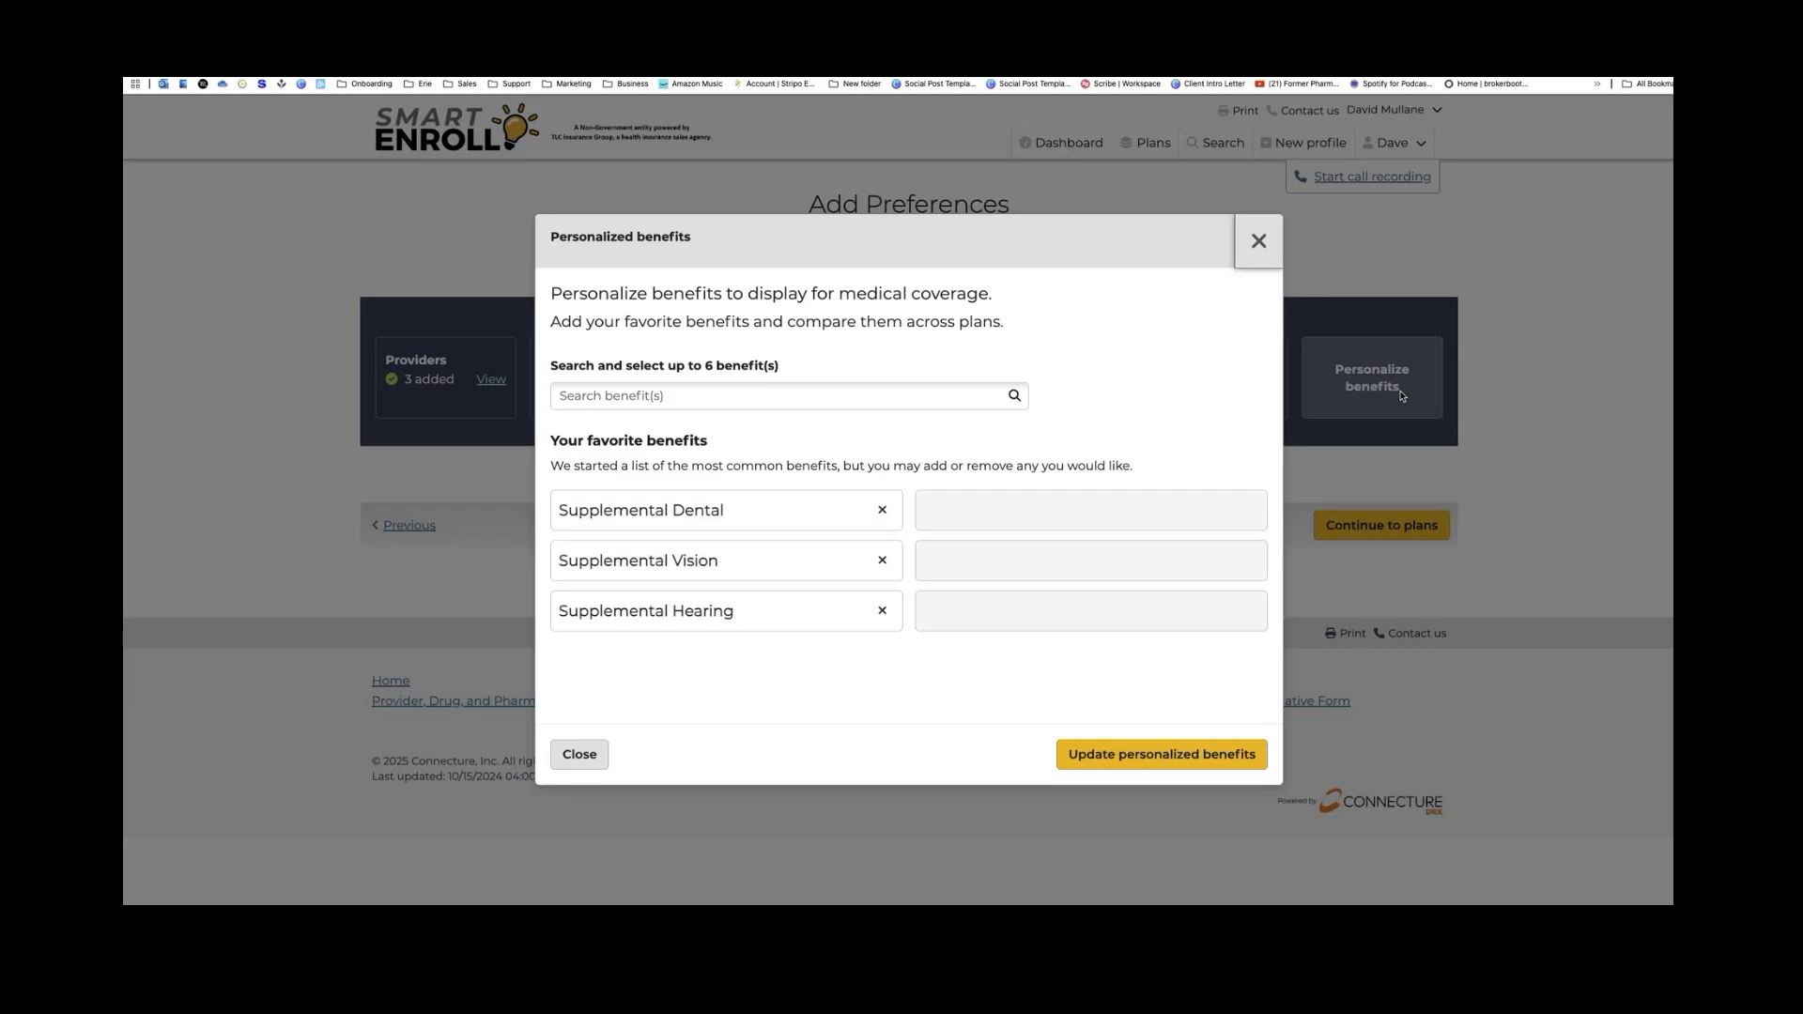
click(747, 395)
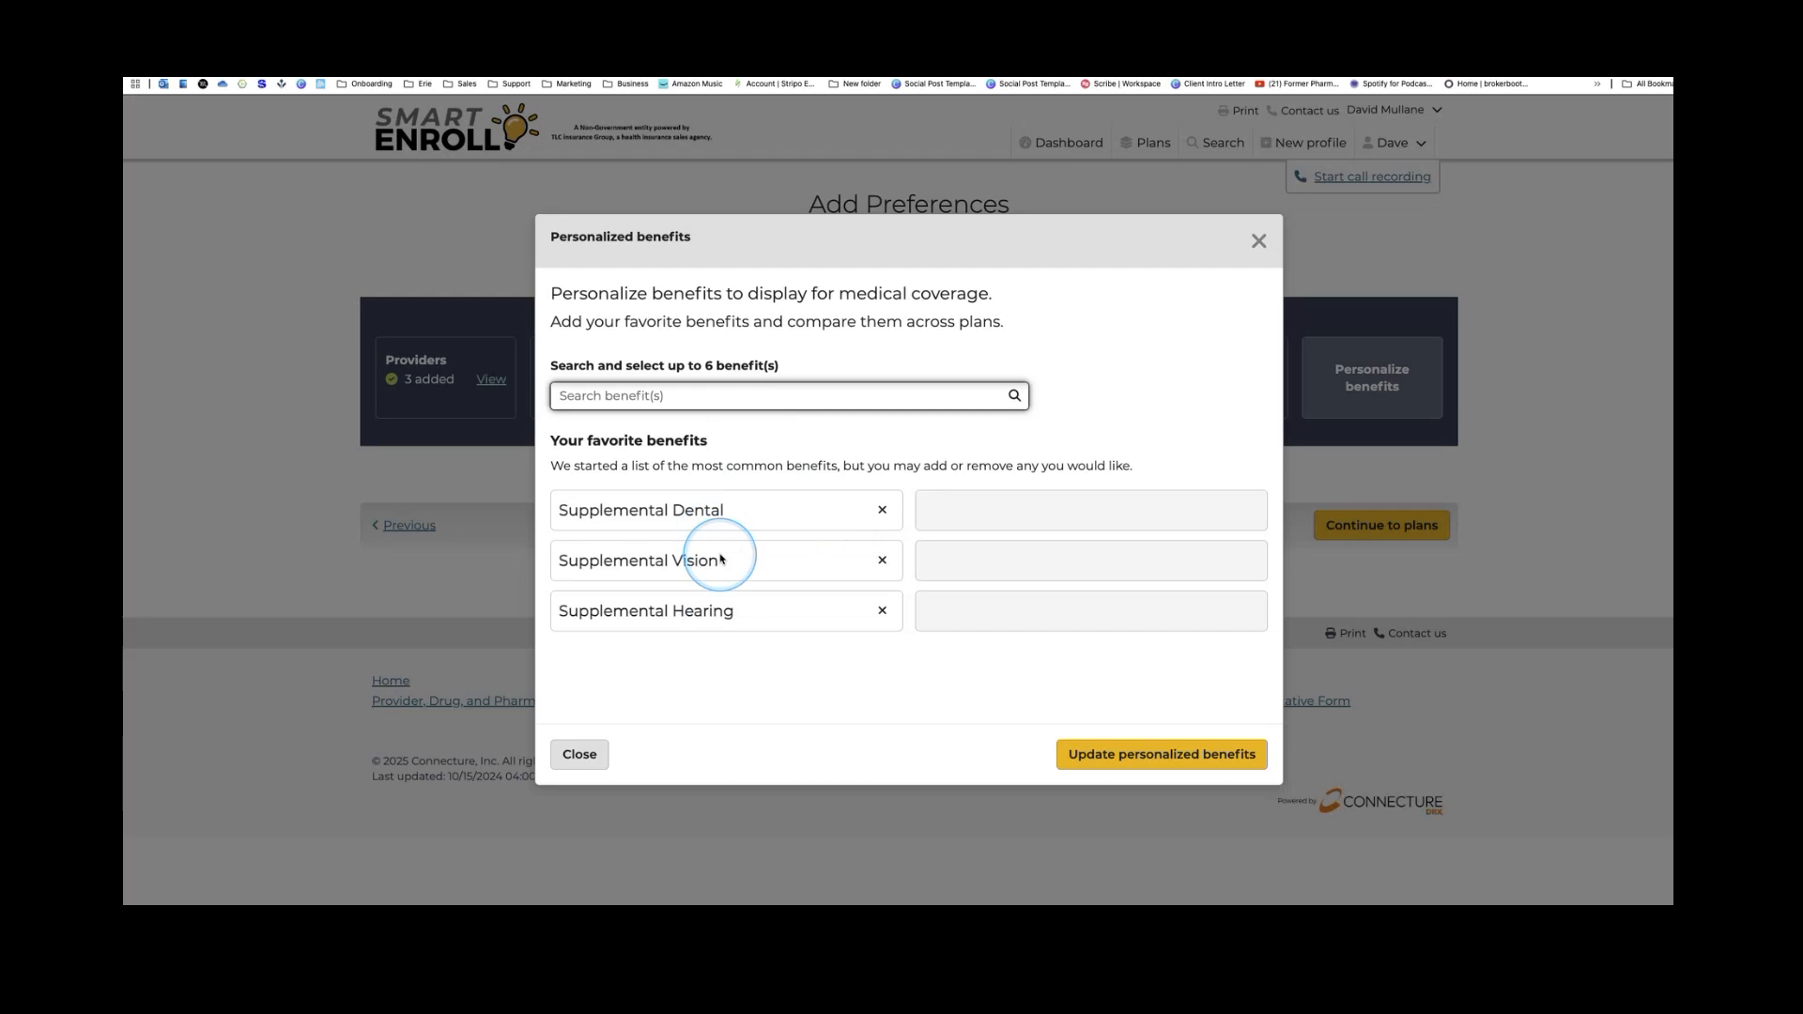
text(O)
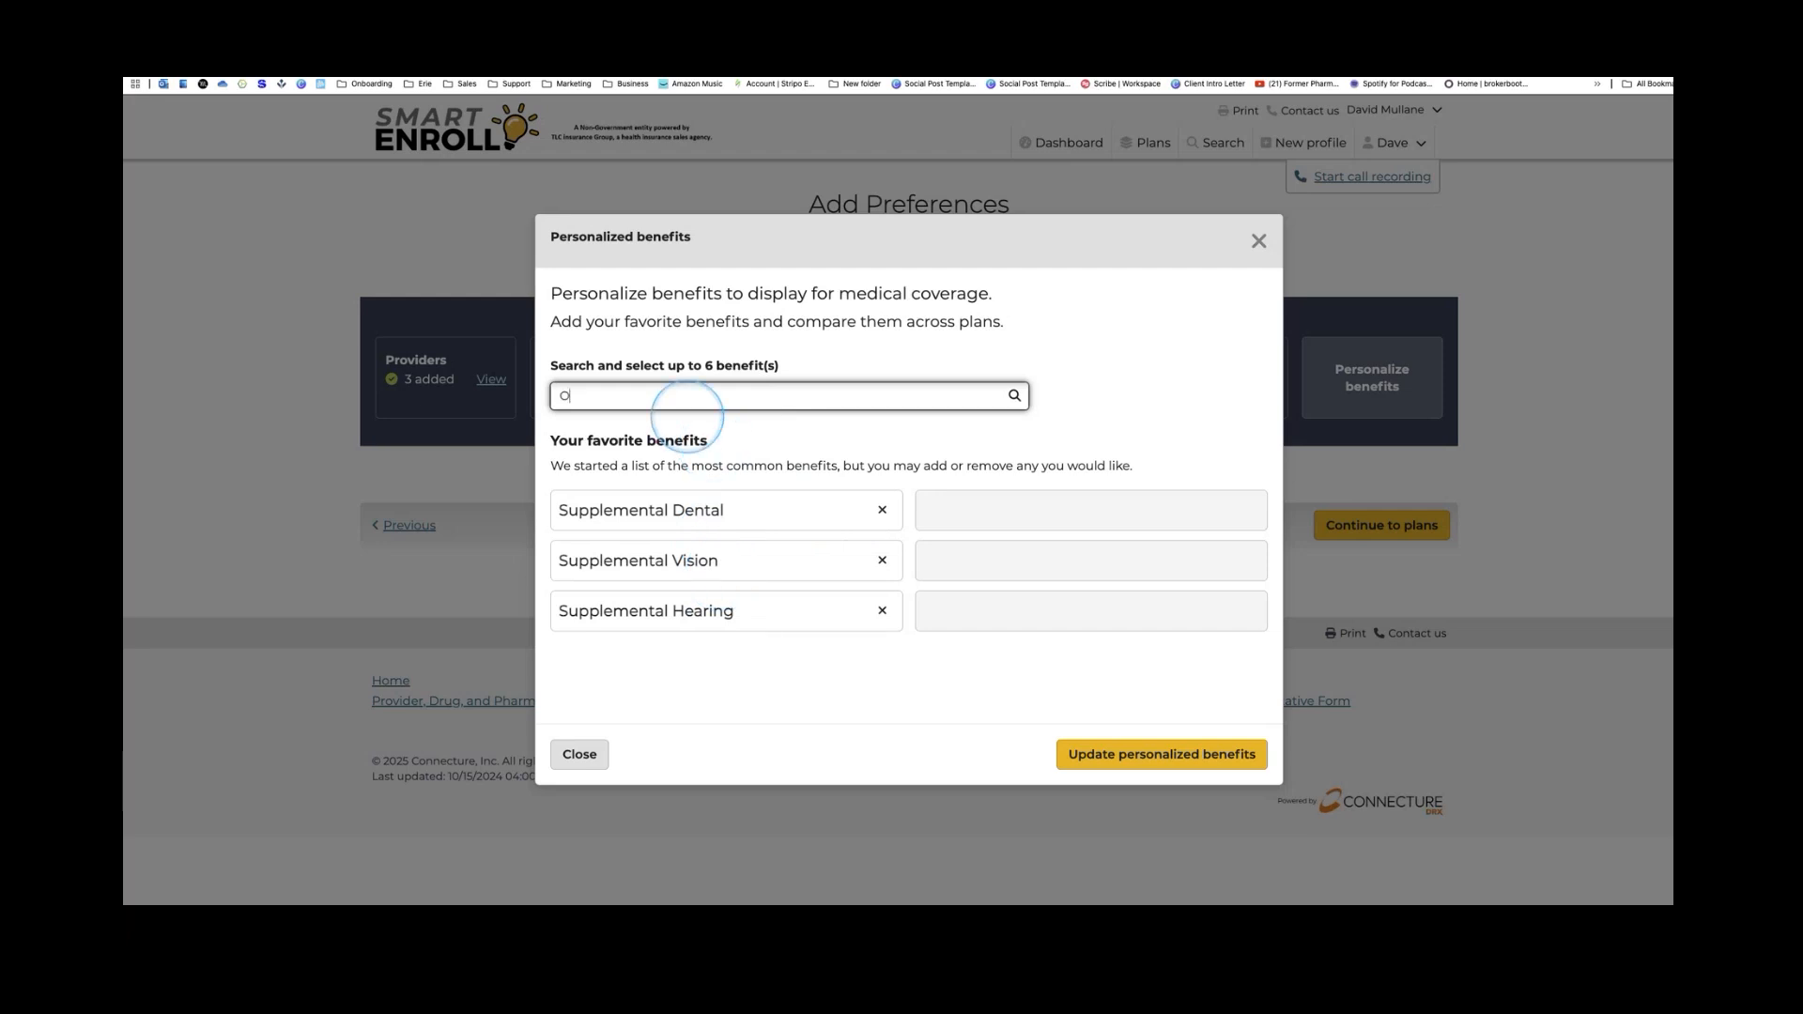
text(ver the counter)
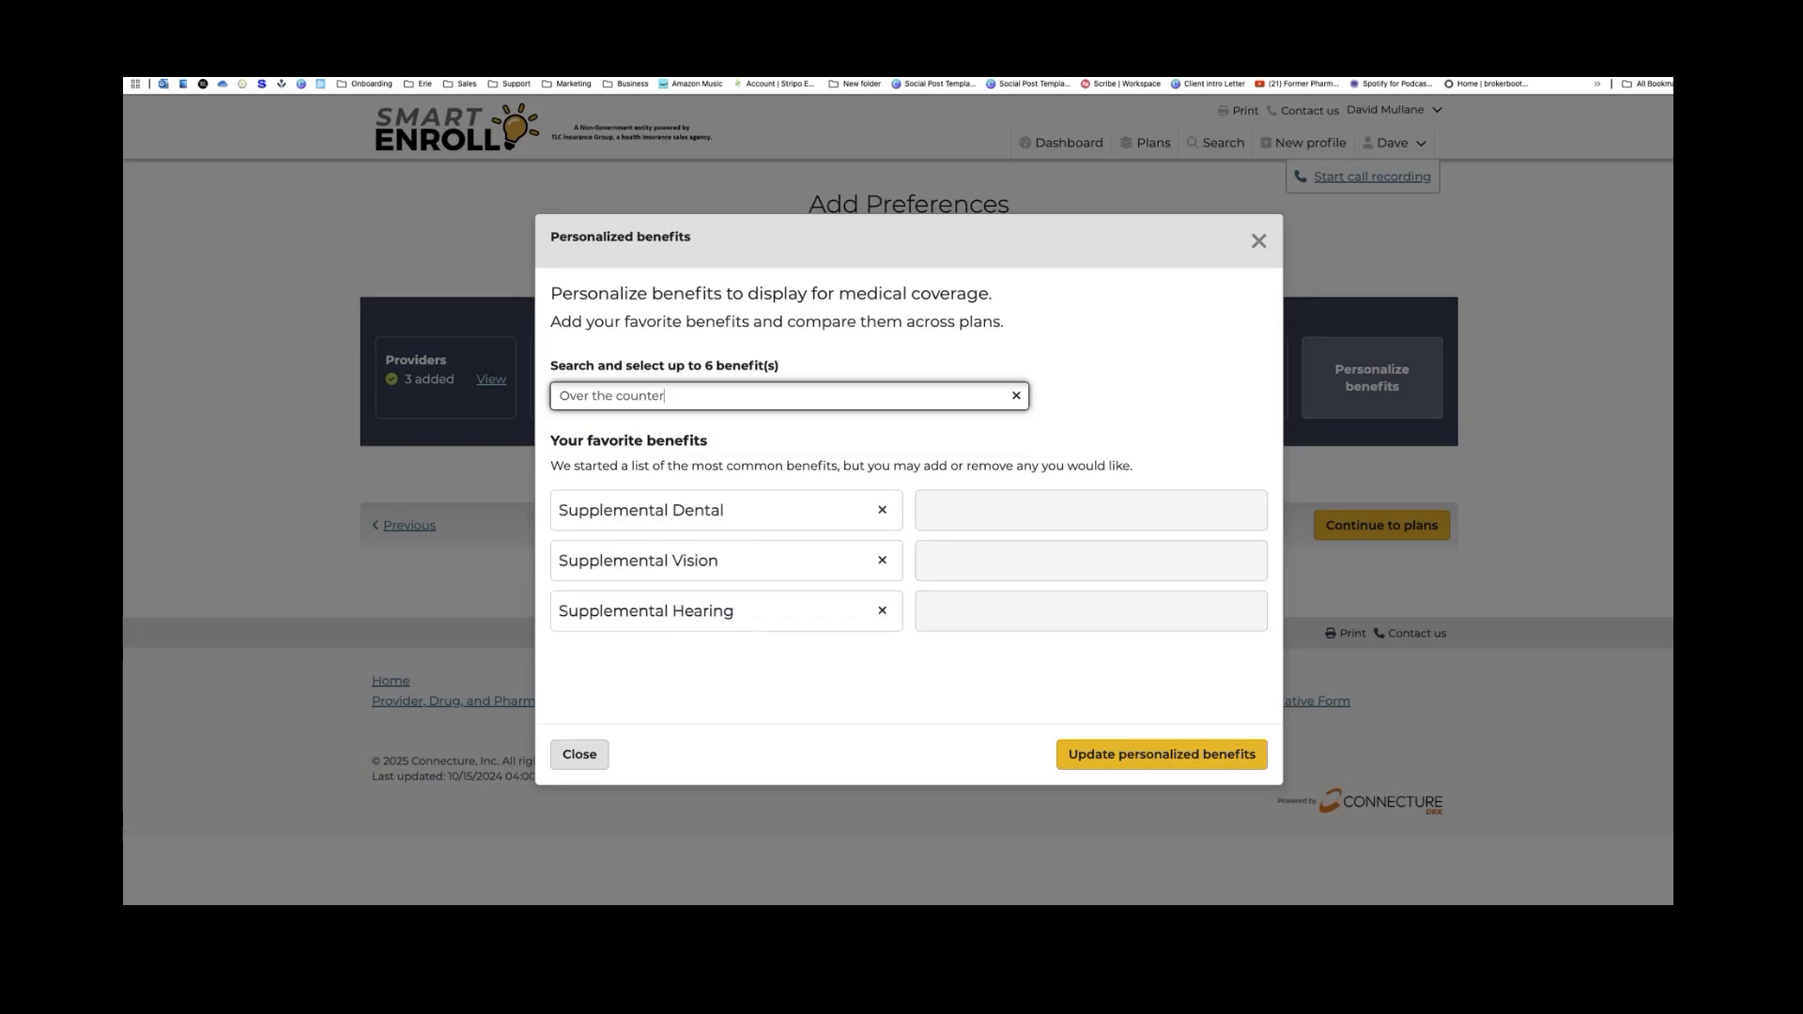
key(BackSpace)
key(BackSpace)
key(BackSpace)
key(BackSpace)
key(BackSpace)
key(BackSpace)
key(BackSpace)
key(BackSpace)
key(BackSpace)
key(BackSpace)
key(BackSpace)
key(BackSpace)
key(BackSpace)
key(BackSpace)
key(BackSpace)
key(BackSpace)
click(882, 511)
click(881, 518)
click(881, 517)
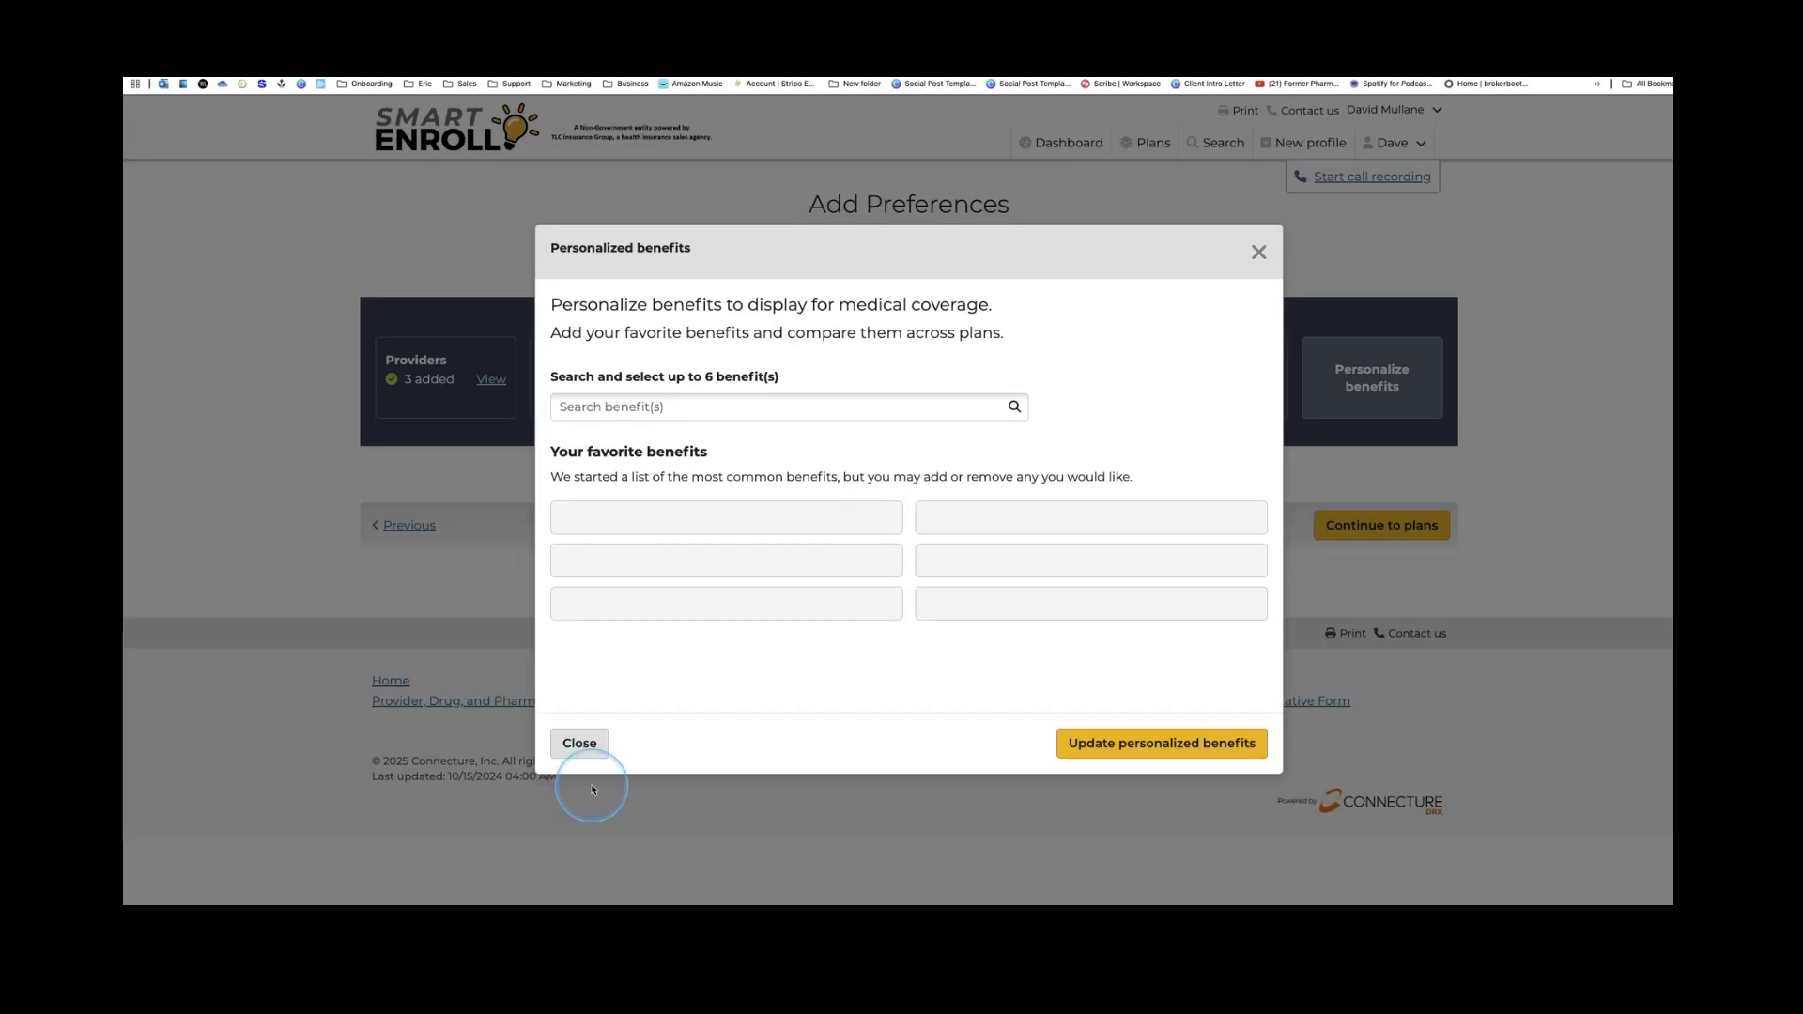
click(579, 743)
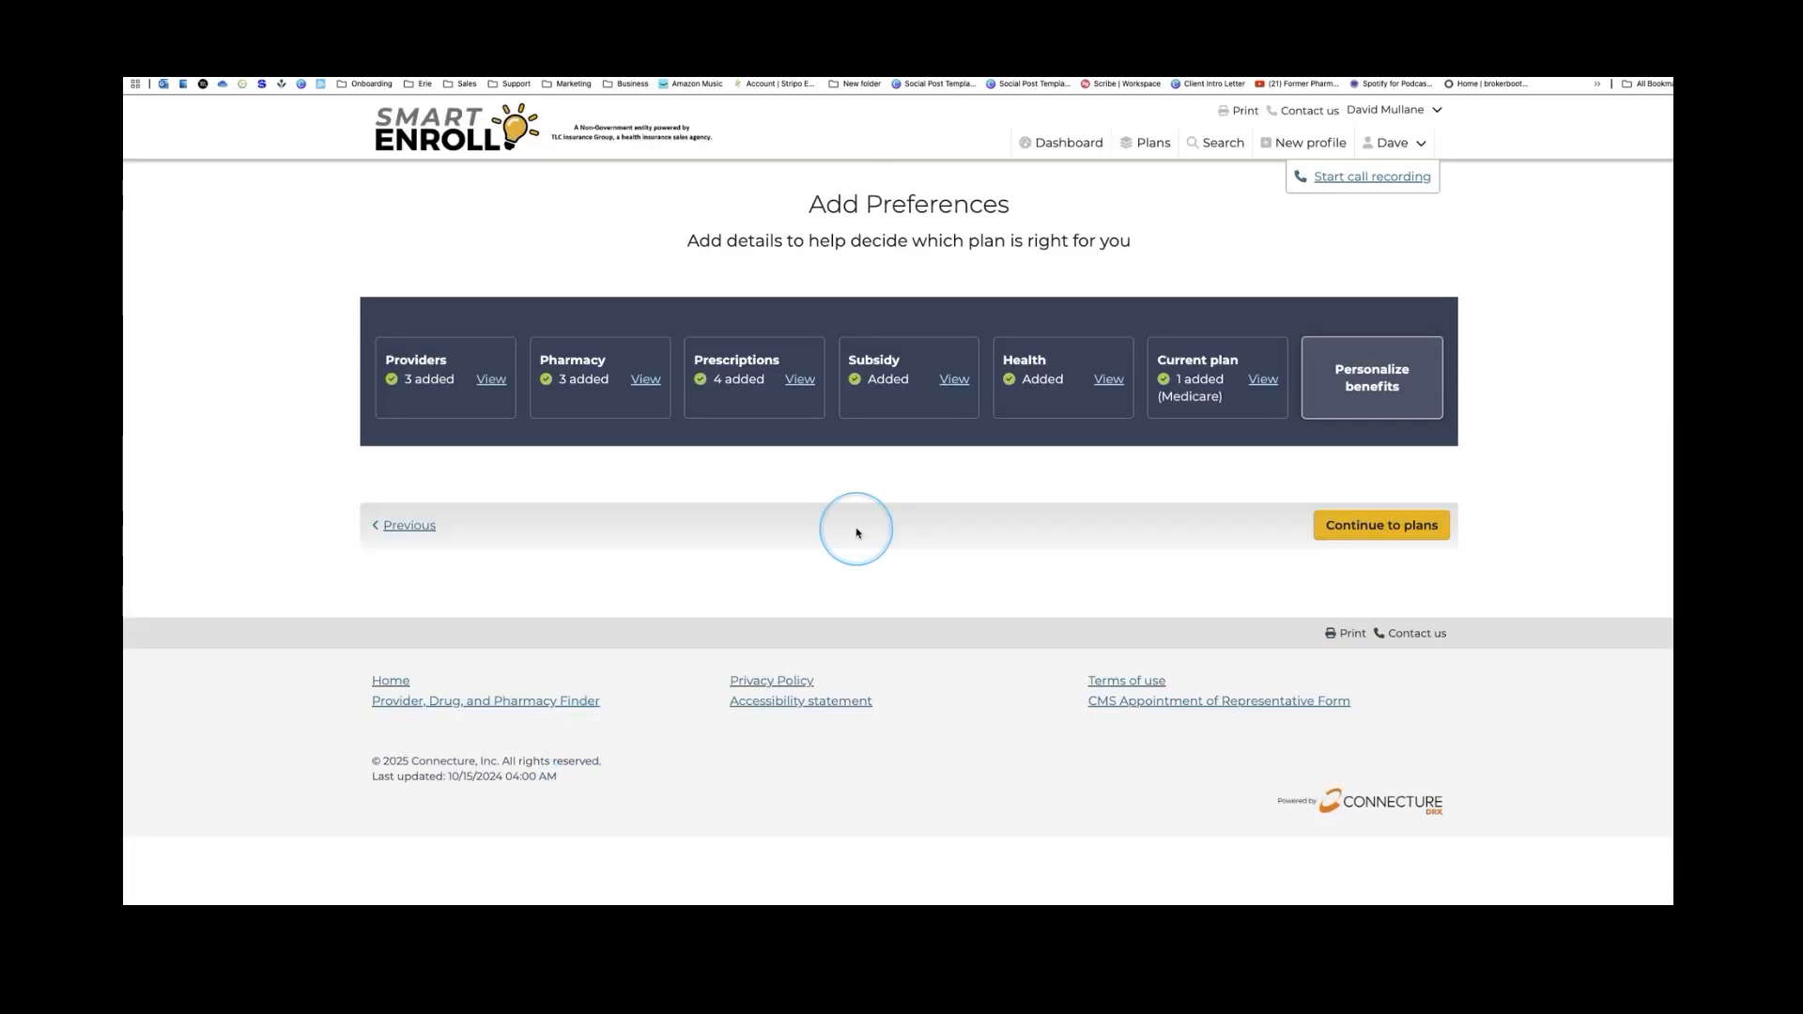
Continue to plan results and mark the current MedMutual Advantage Secure plan for comparison
click(1414, 527)
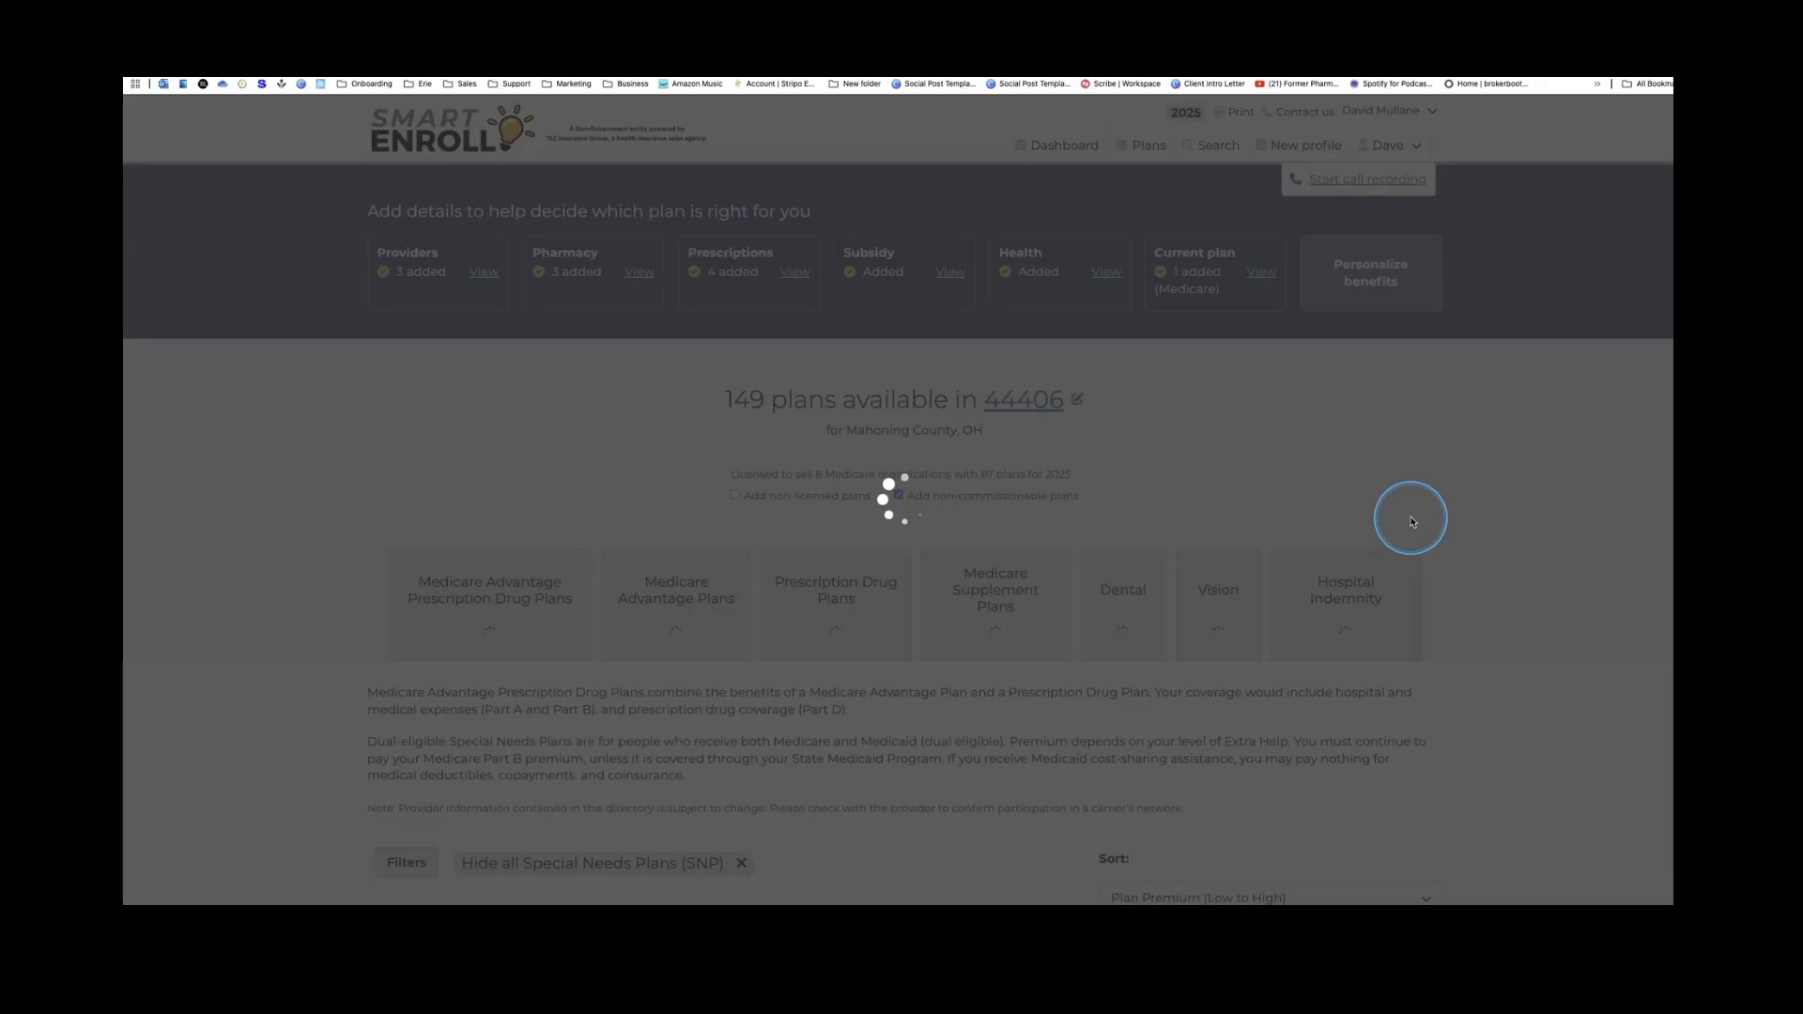
scroll(1110, 512, down, 5)
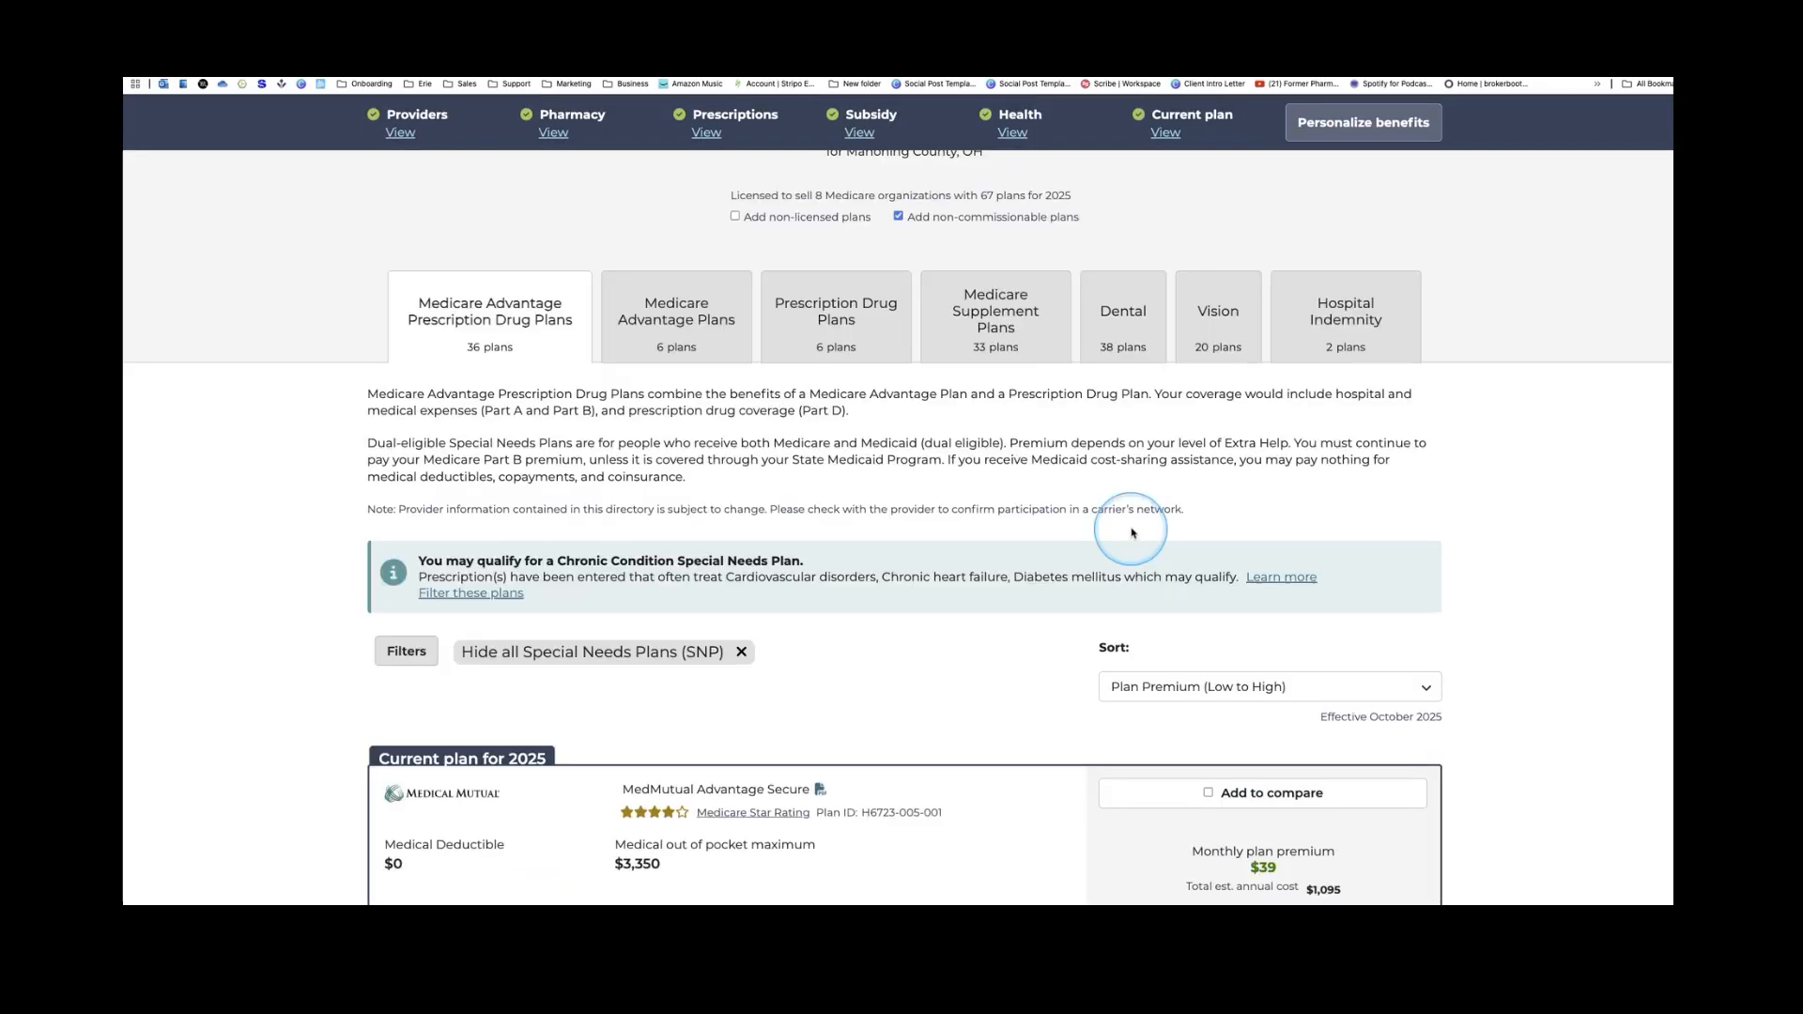
scroll(1142, 543, down, 1)
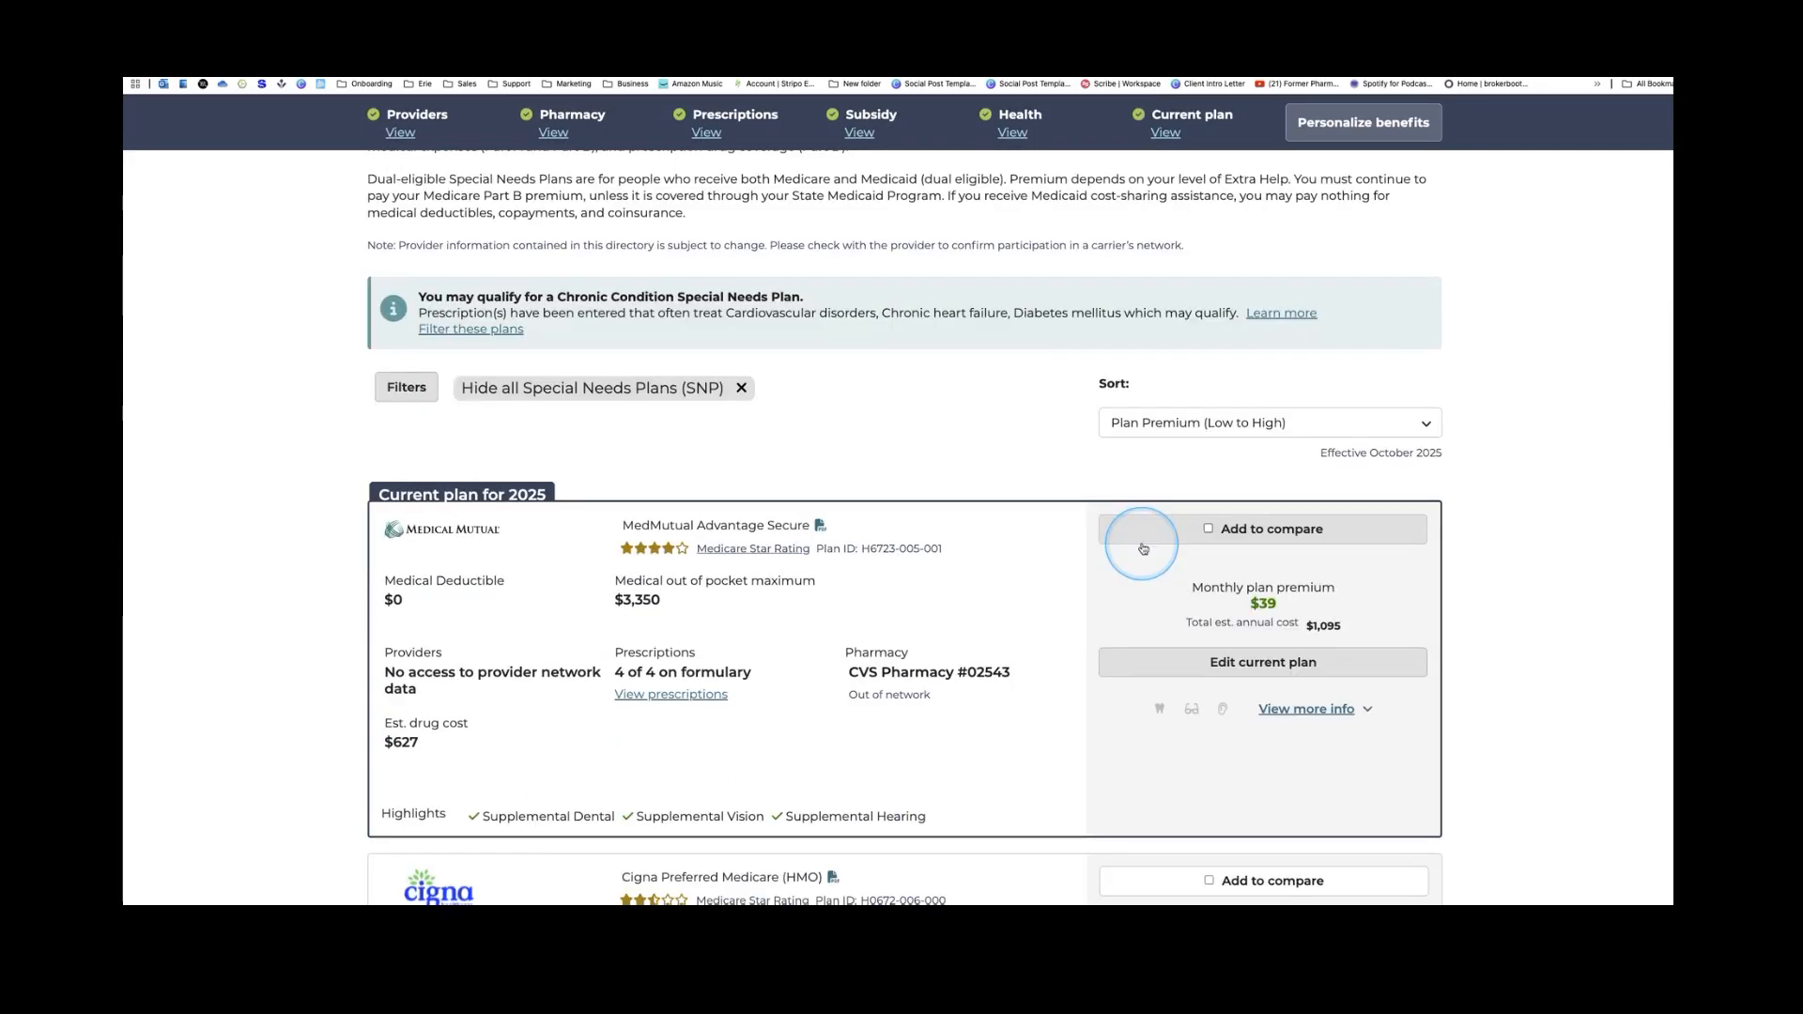
scroll(1143, 548, down, 2)
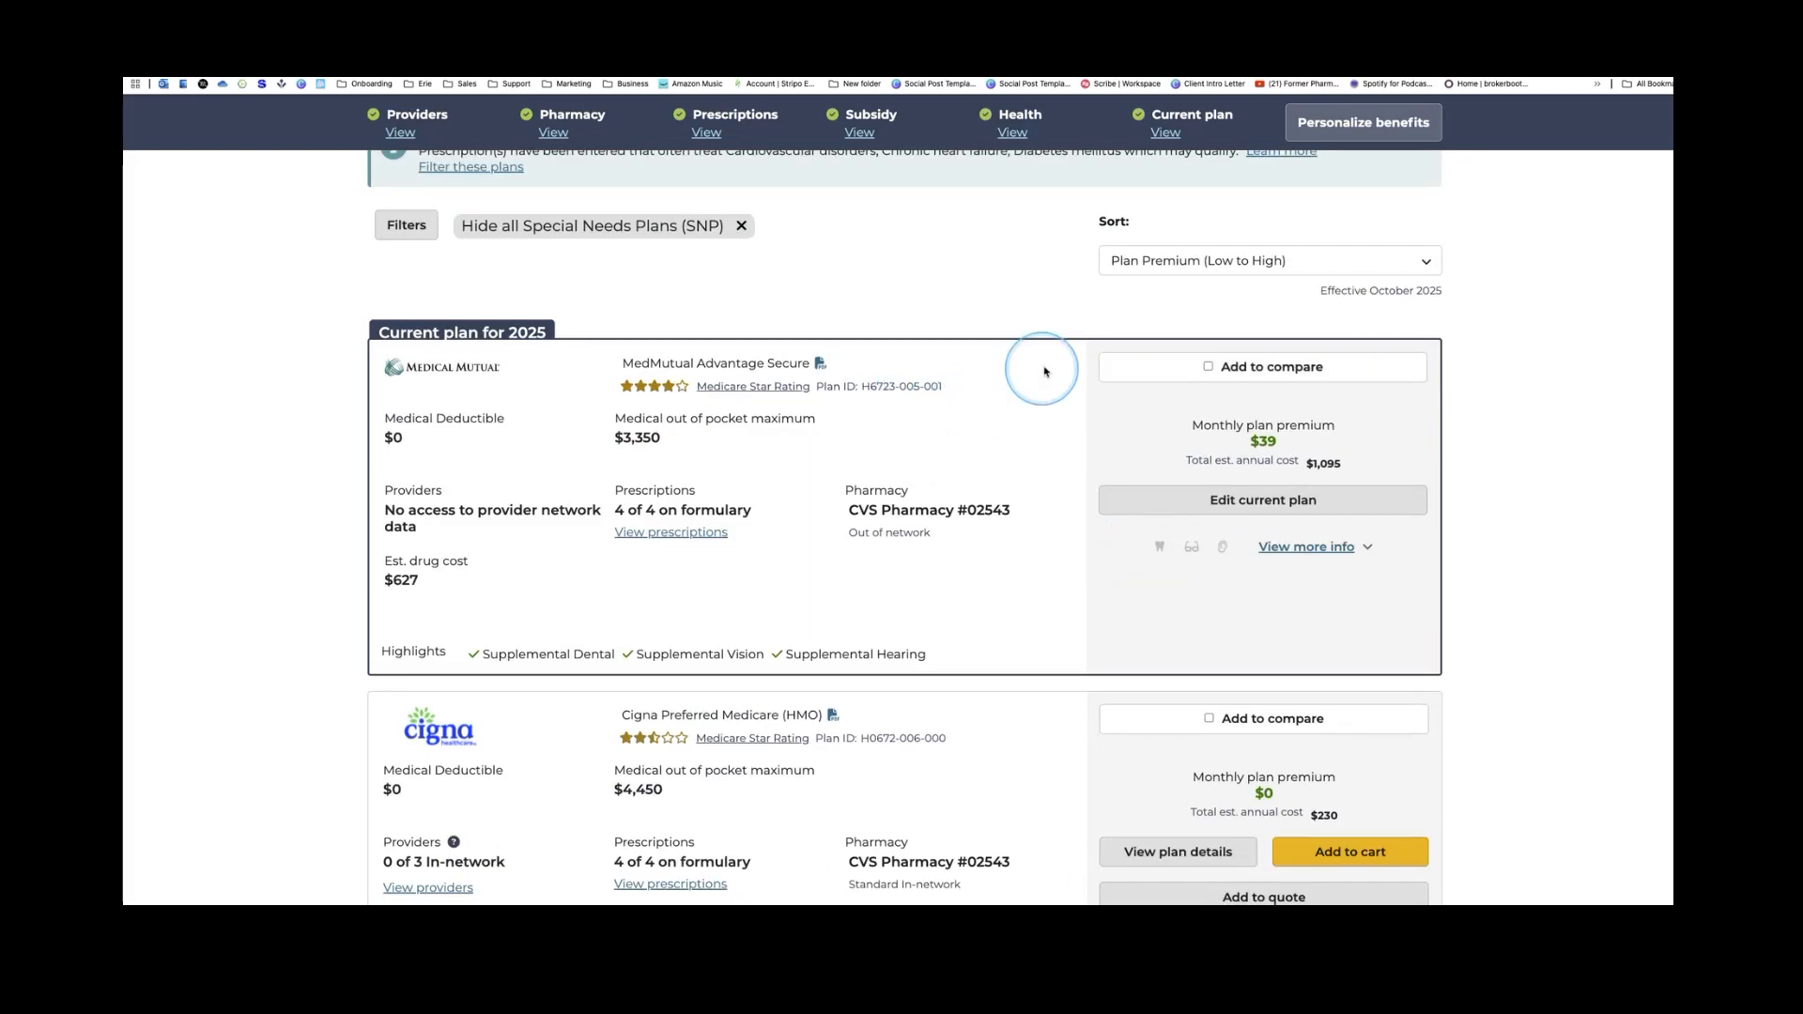
click(1209, 370)
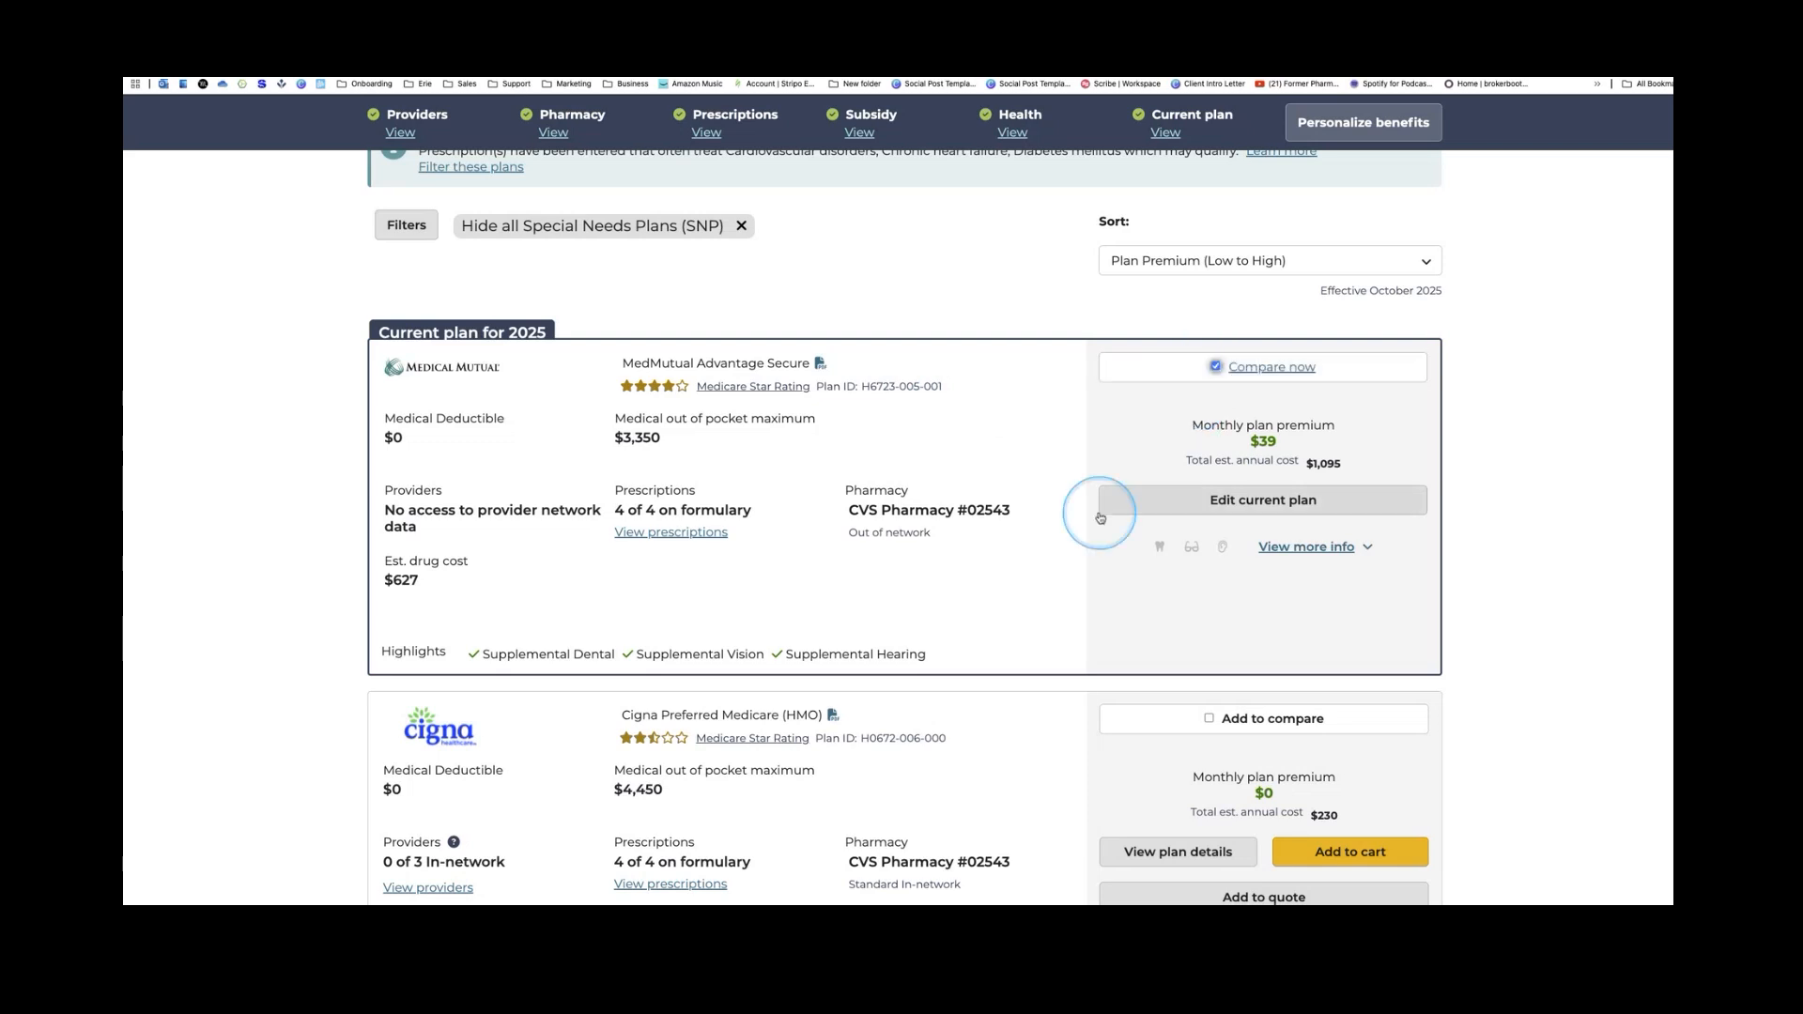
Scroll through the 141 plan results available in 44406
scroll(889, 484, down, 1)
scroll(891, 484, down, 2)
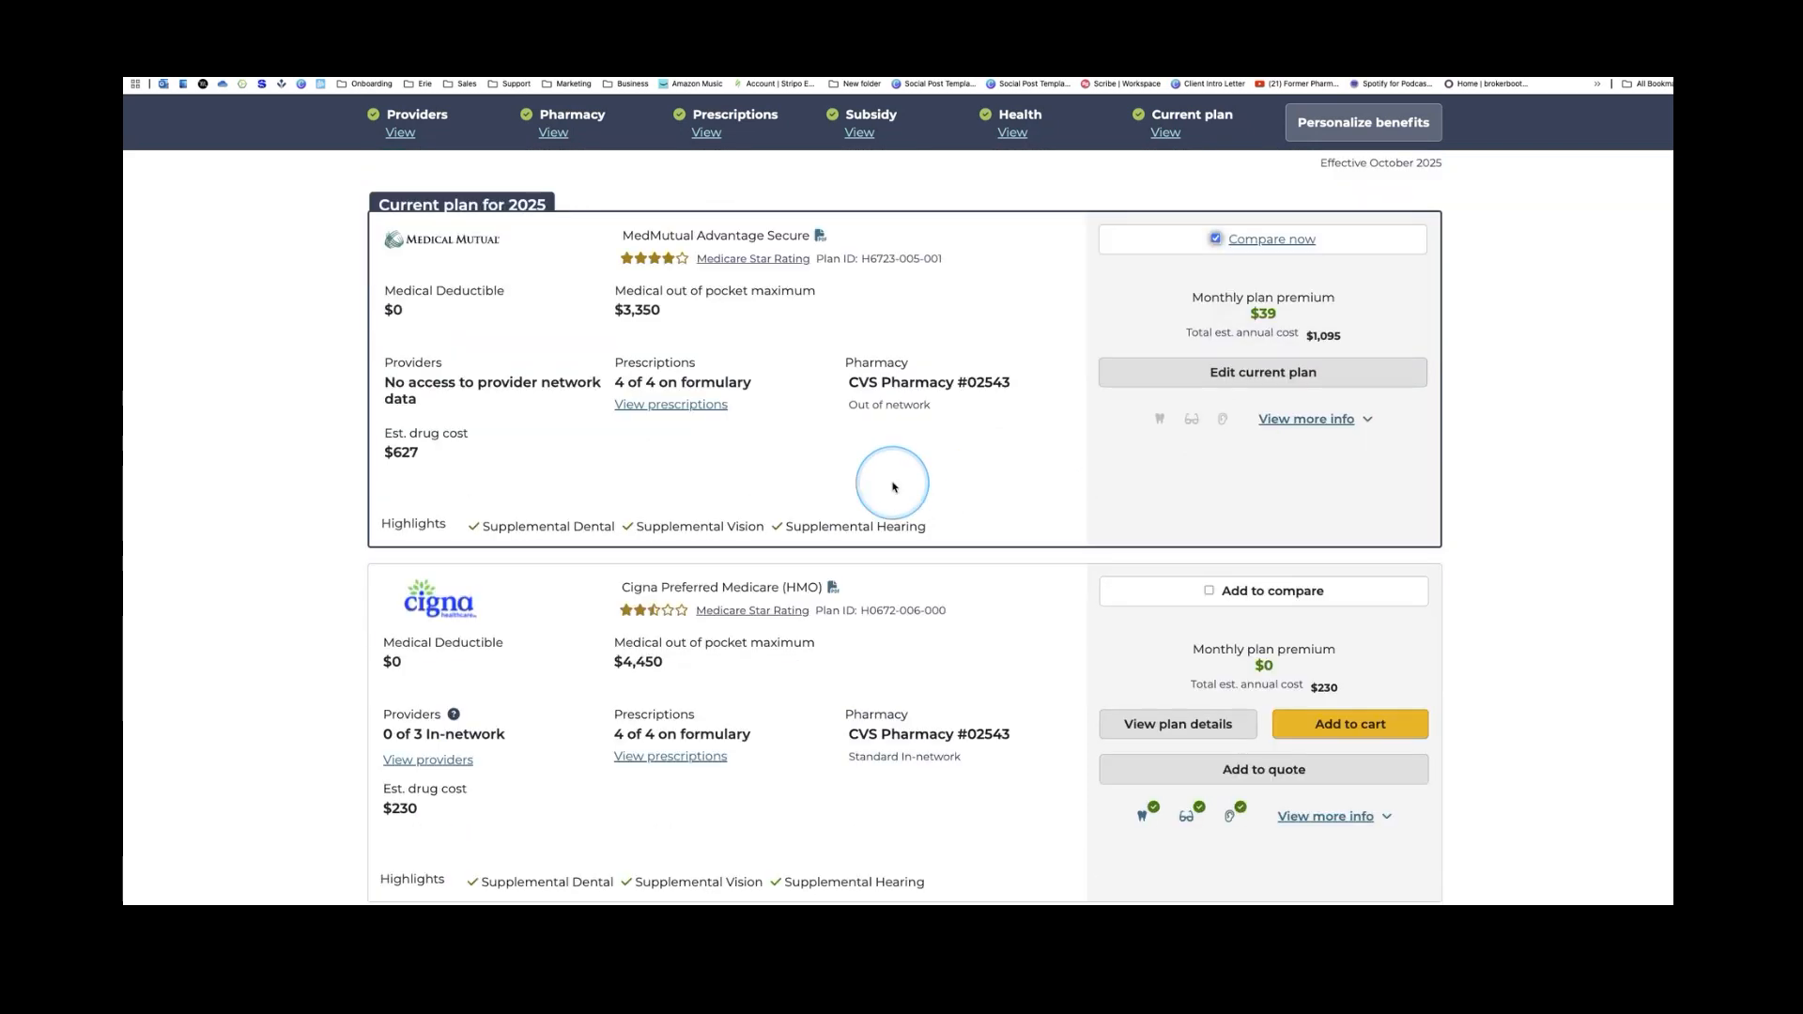
scroll(893, 487, down, 2)
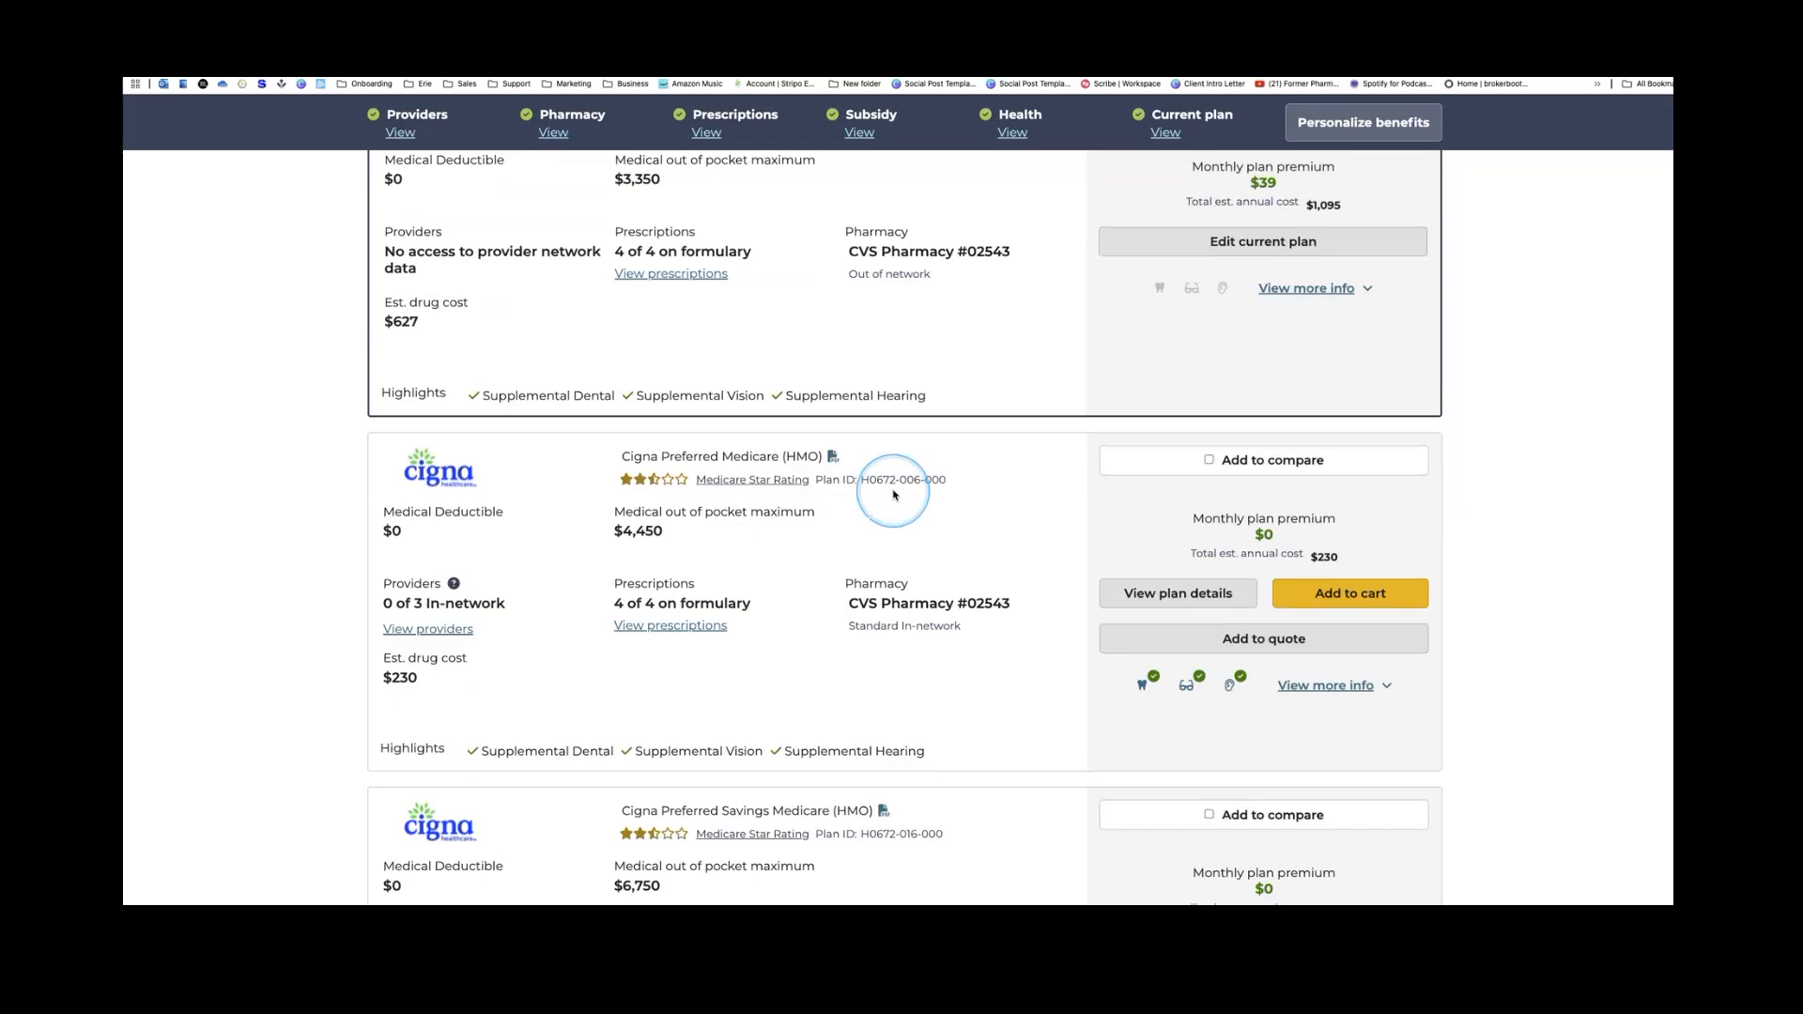
scroll(894, 494, down, 3)
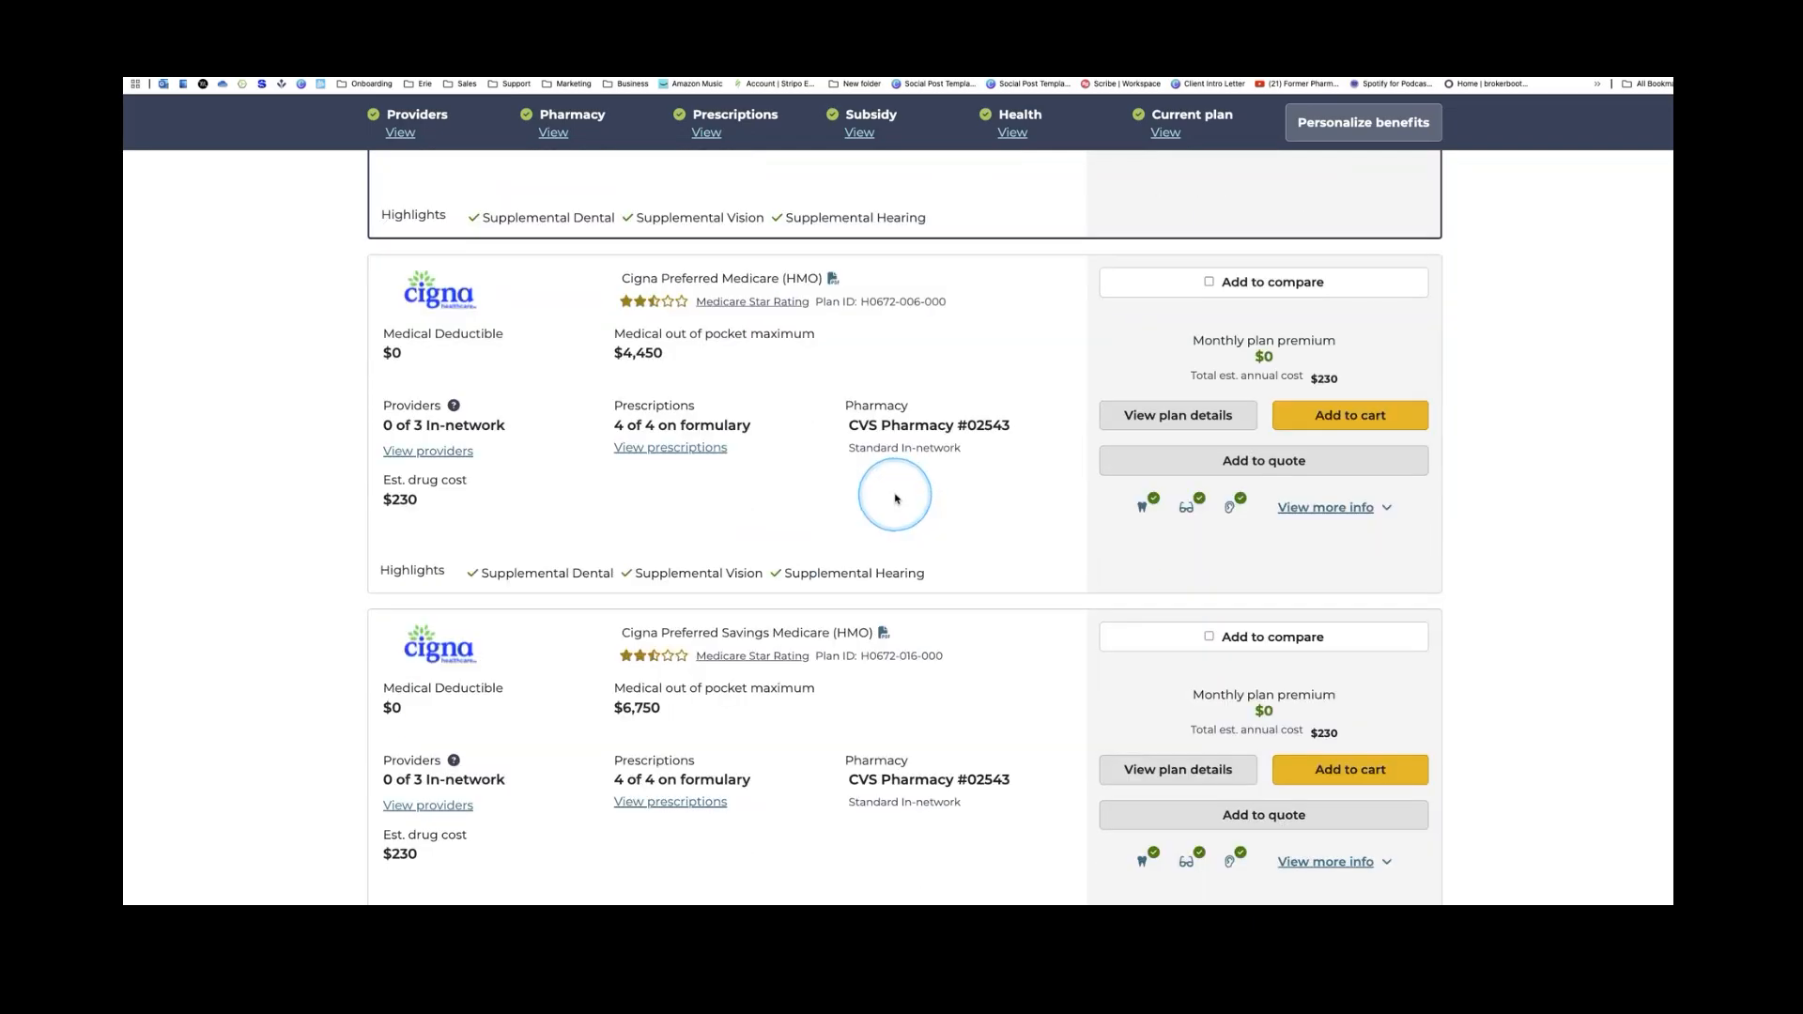
scroll(895, 498, up, 10)
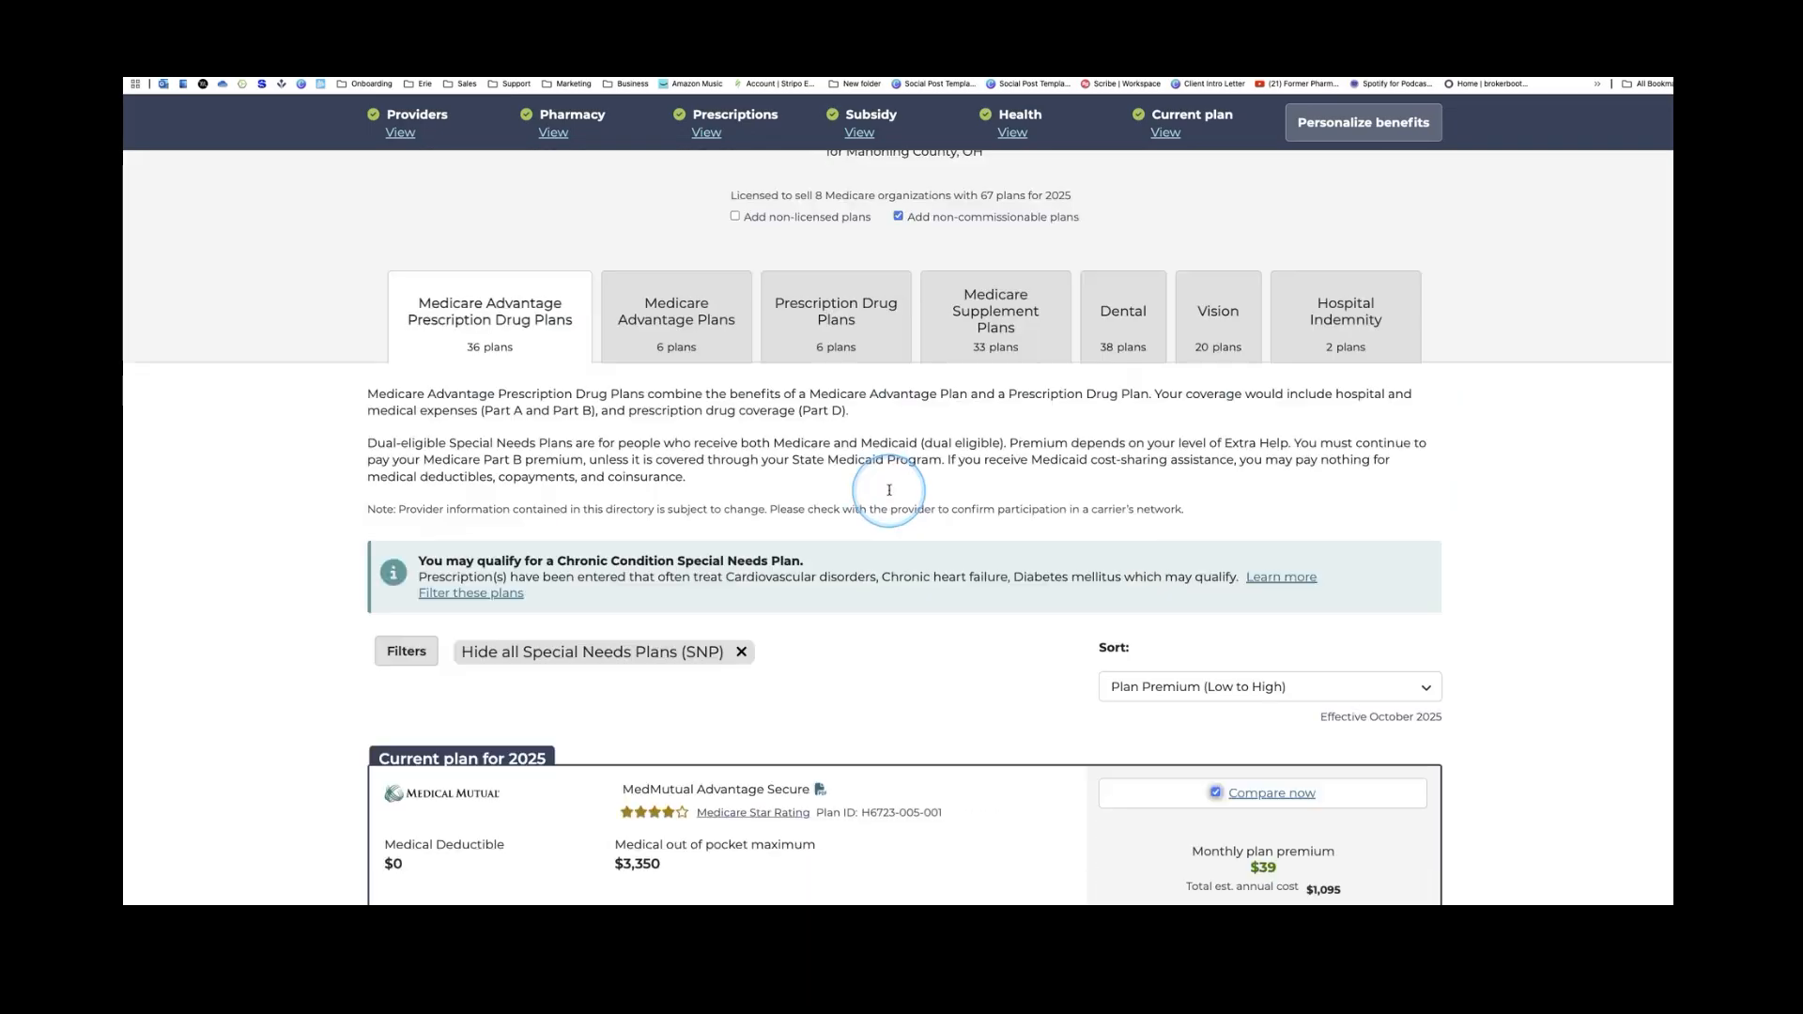
scroll(890, 489, up, 1)
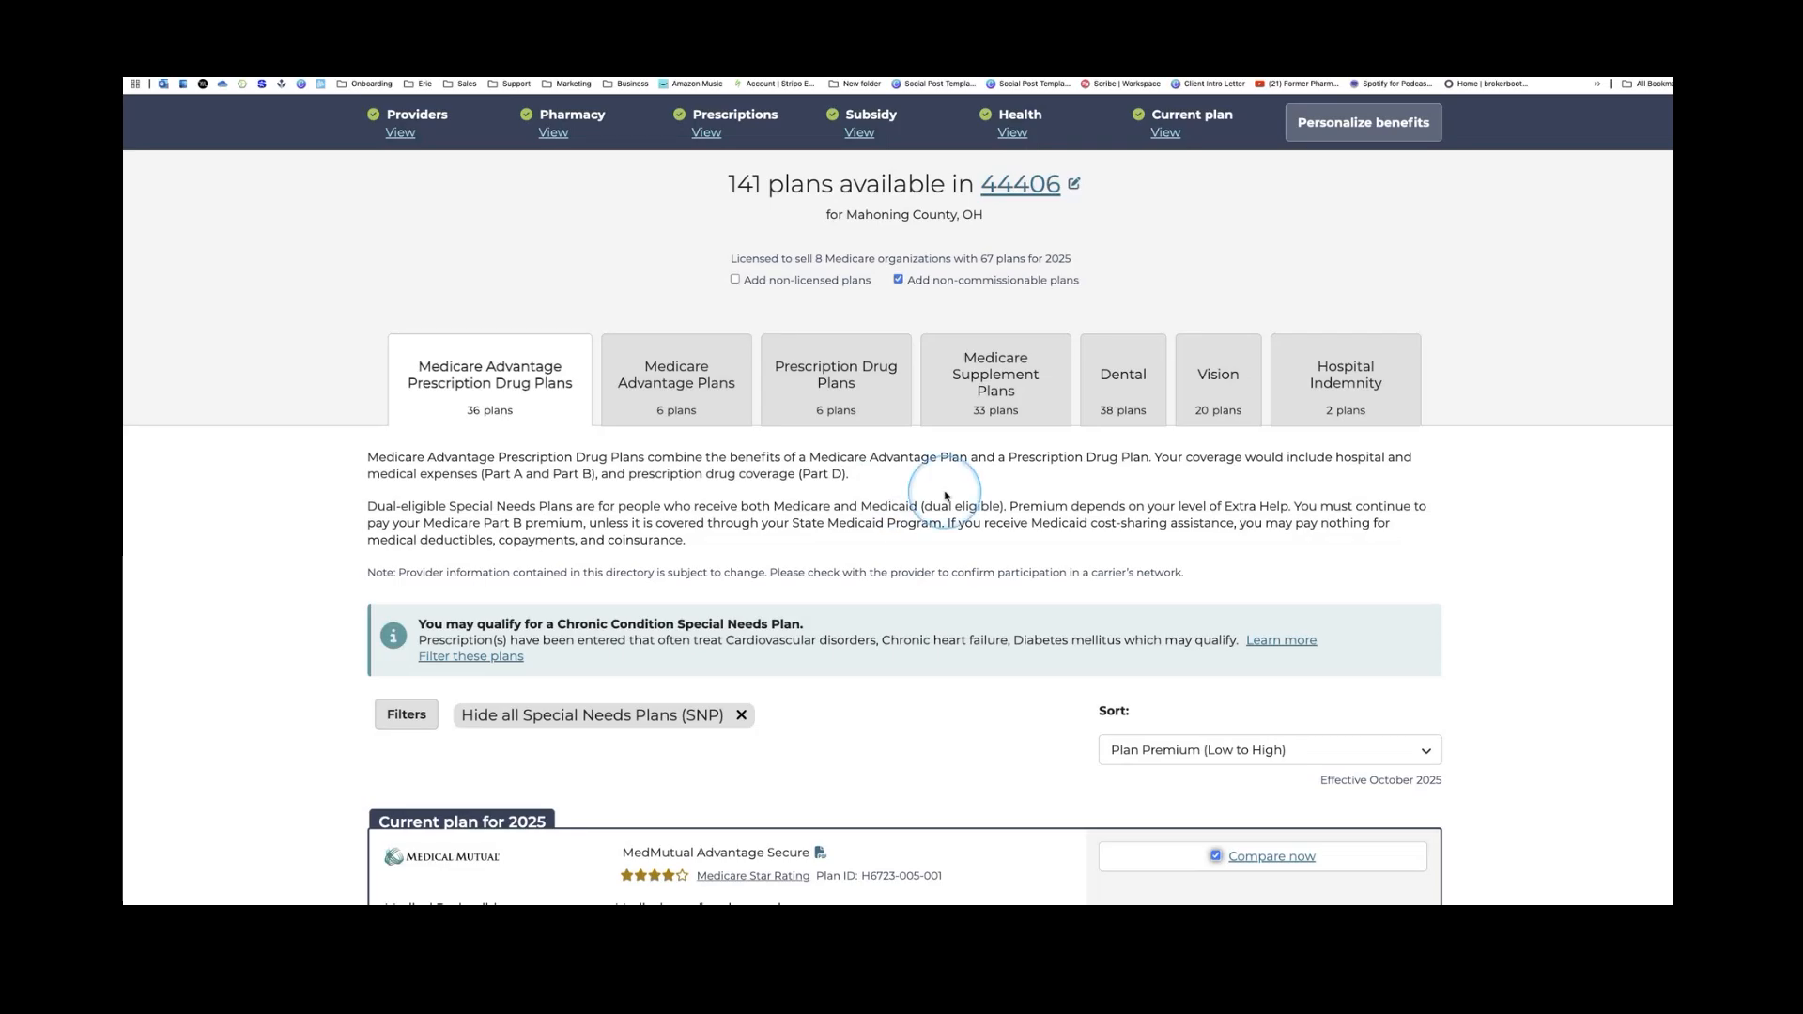
scroll(950, 493, down, 3)
scroll(949, 493, down, 2)
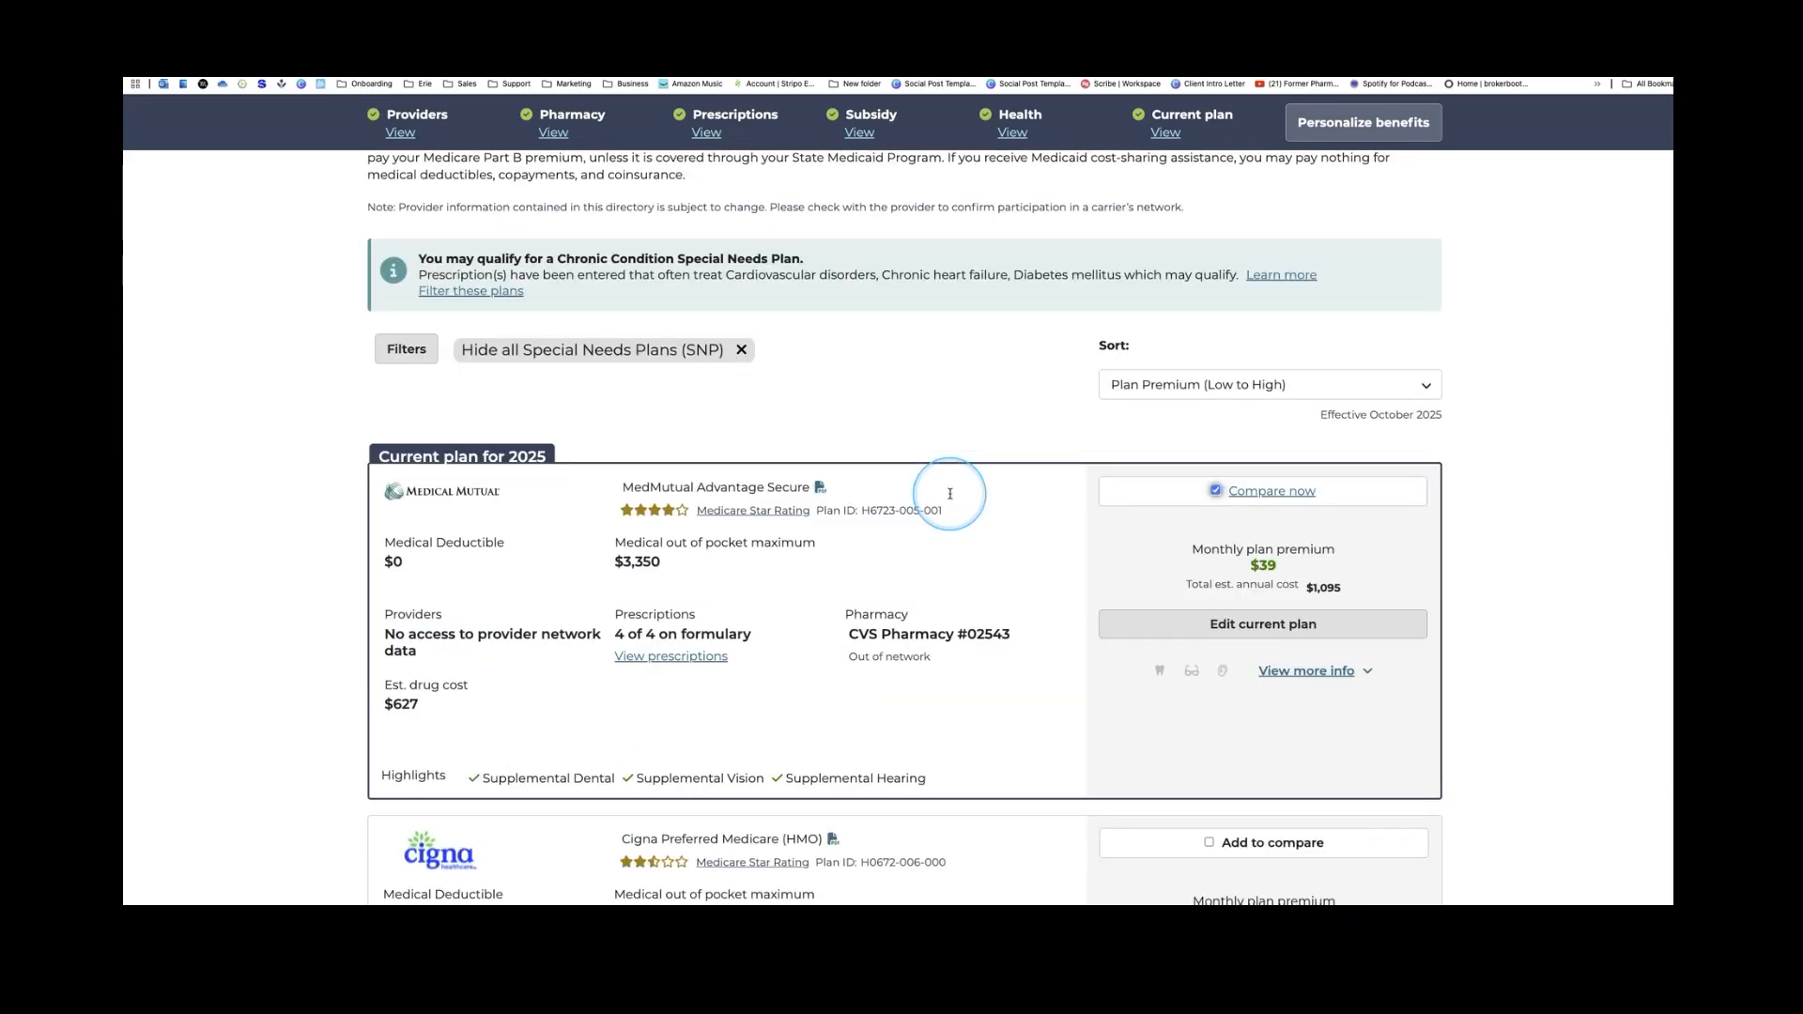
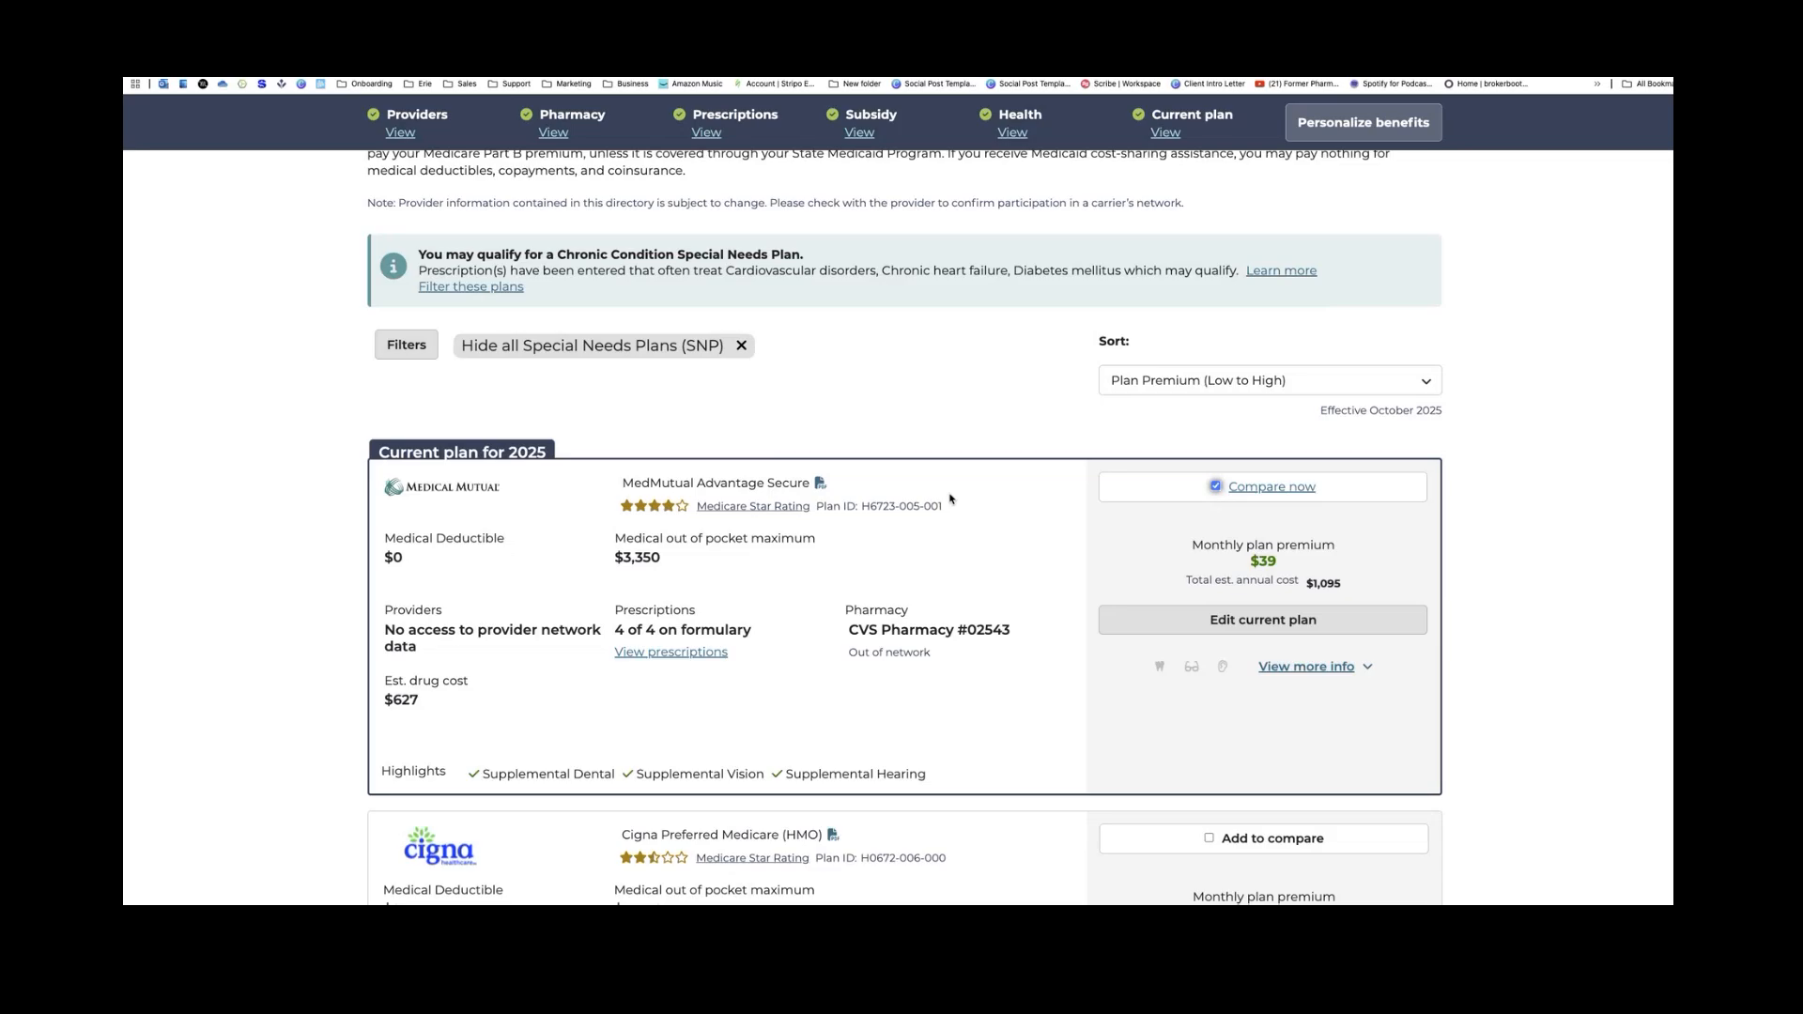
Sort the plan results by Max OOP (low to high) and scroll through the list
click(1223, 385)
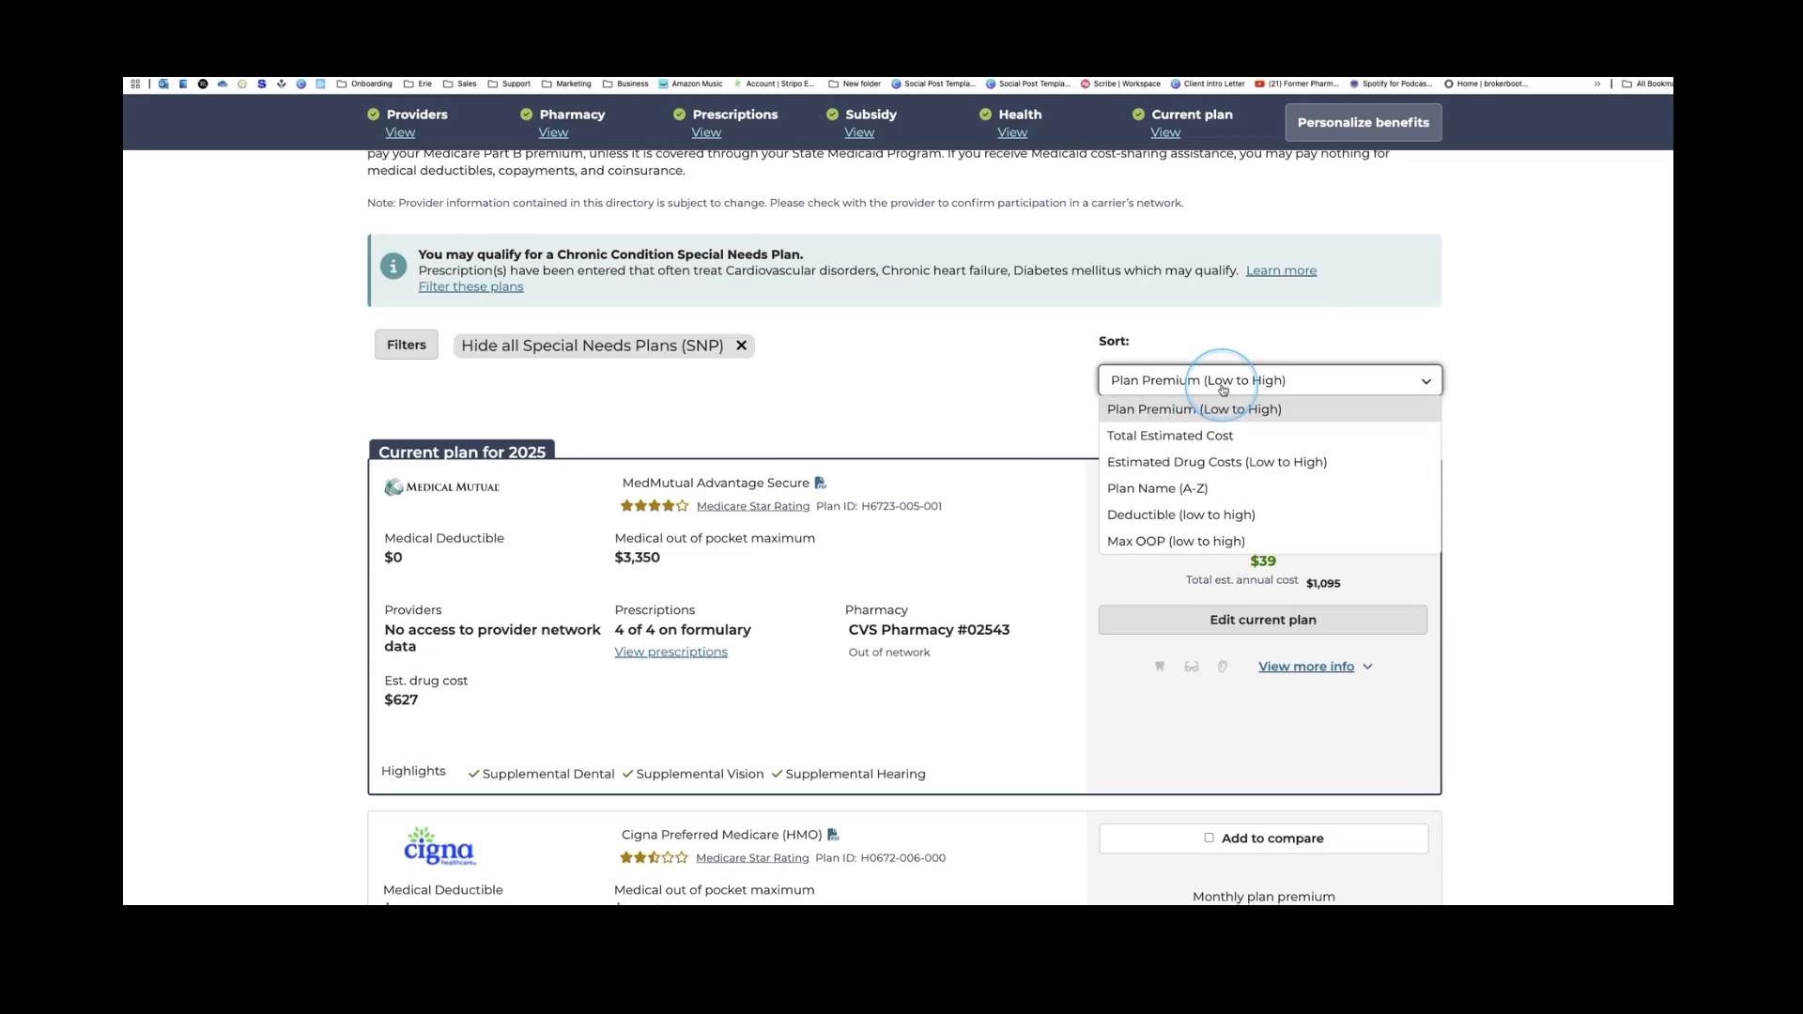
click(1175, 543)
click(1176, 542)
click(999, 414)
scroll(998, 414, down, 2)
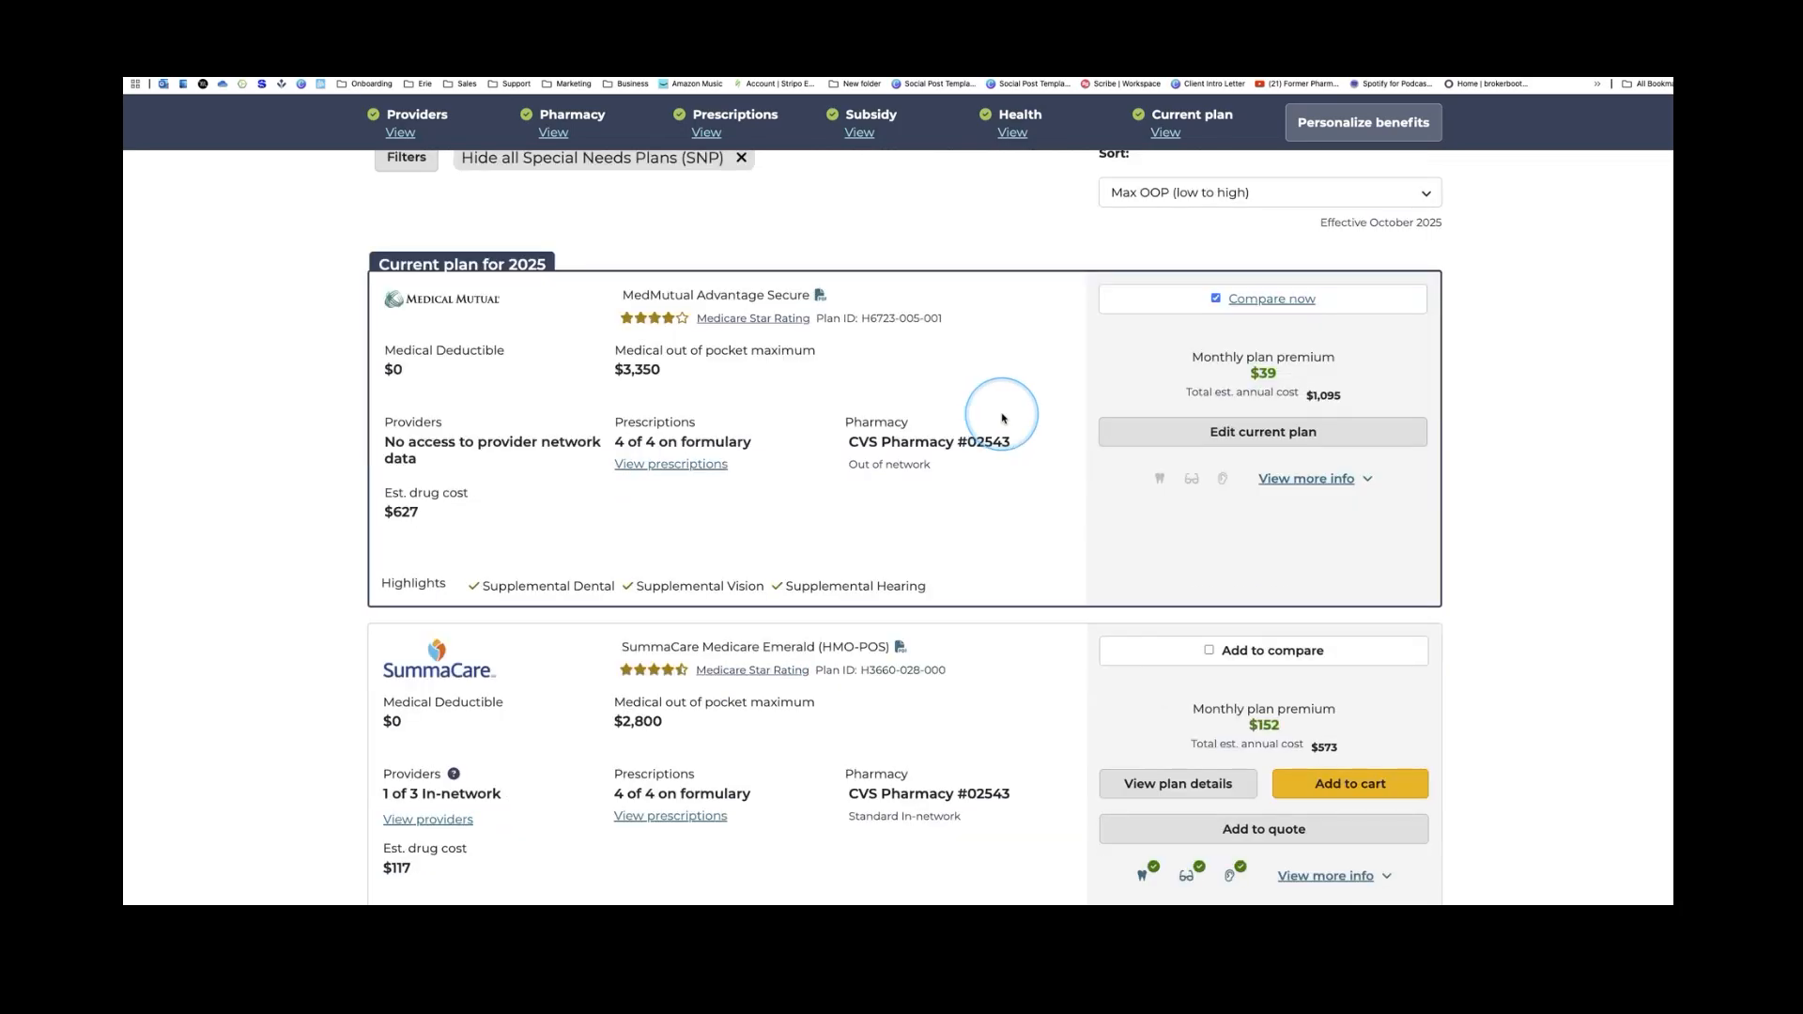
scroll(999, 415, down, 2)
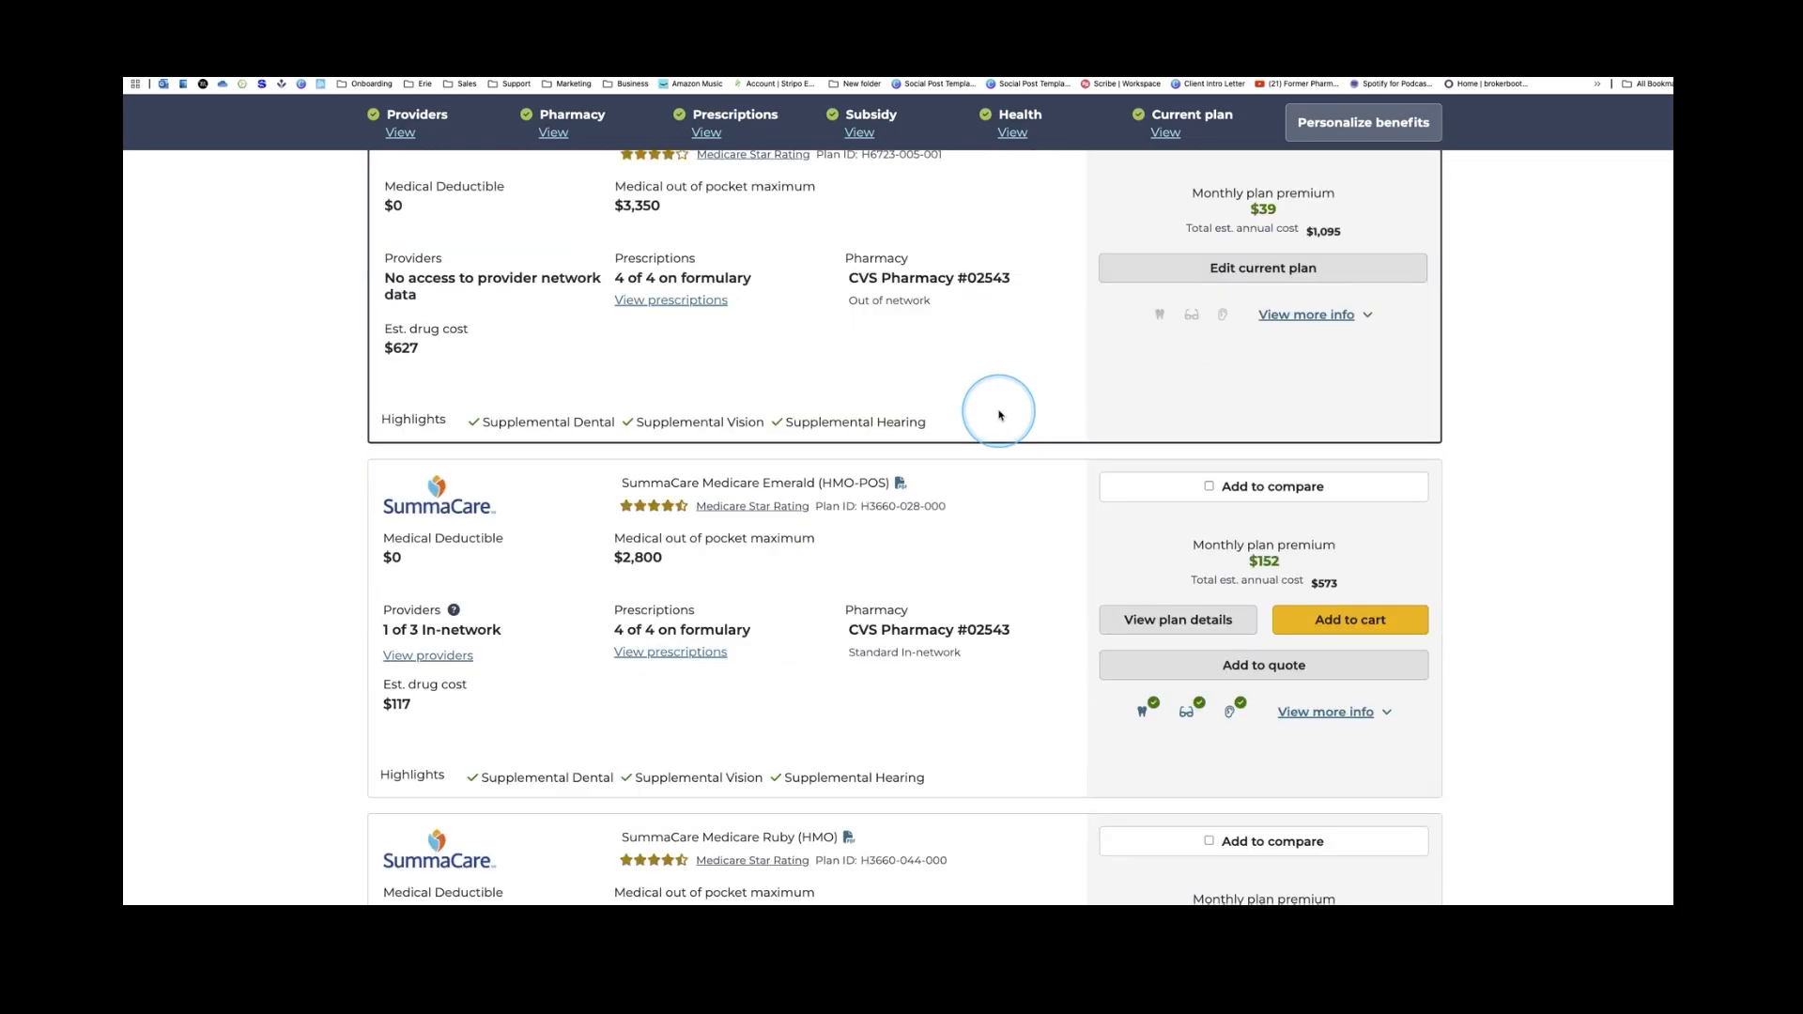
scroll(999, 415, up, 3)
scroll(1158, 278, up, 1)
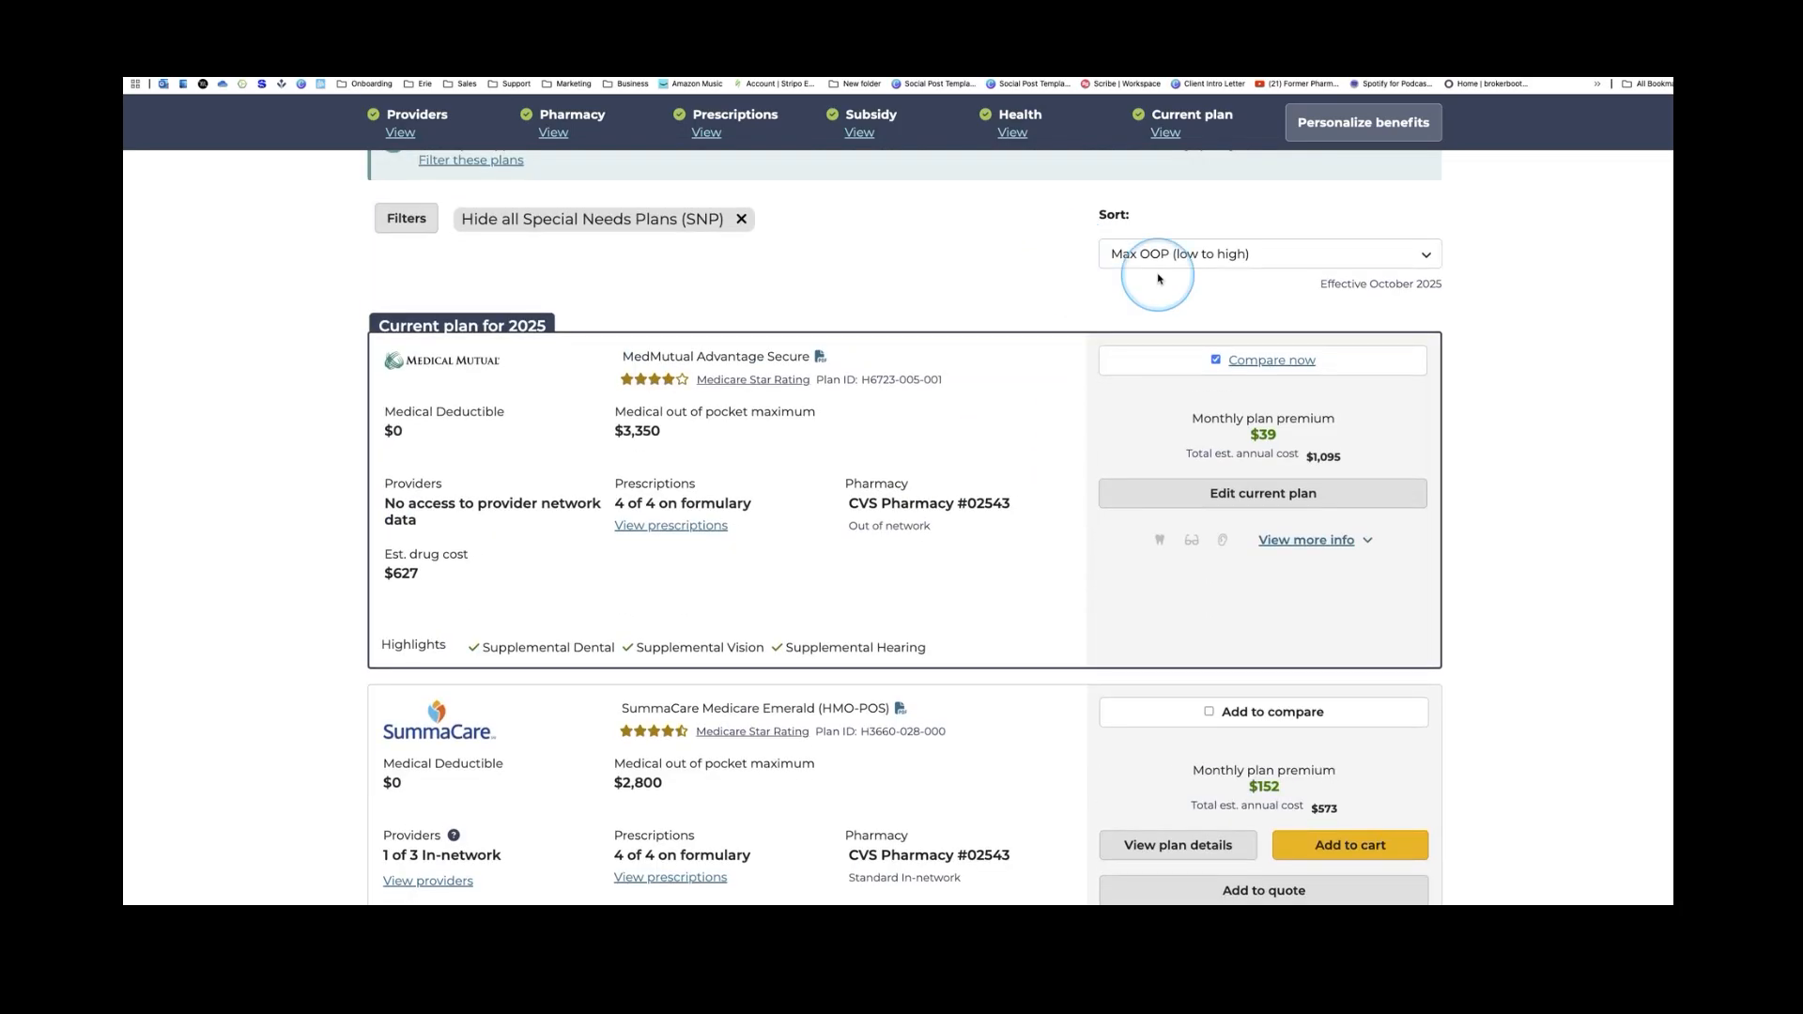
click(1199, 257)
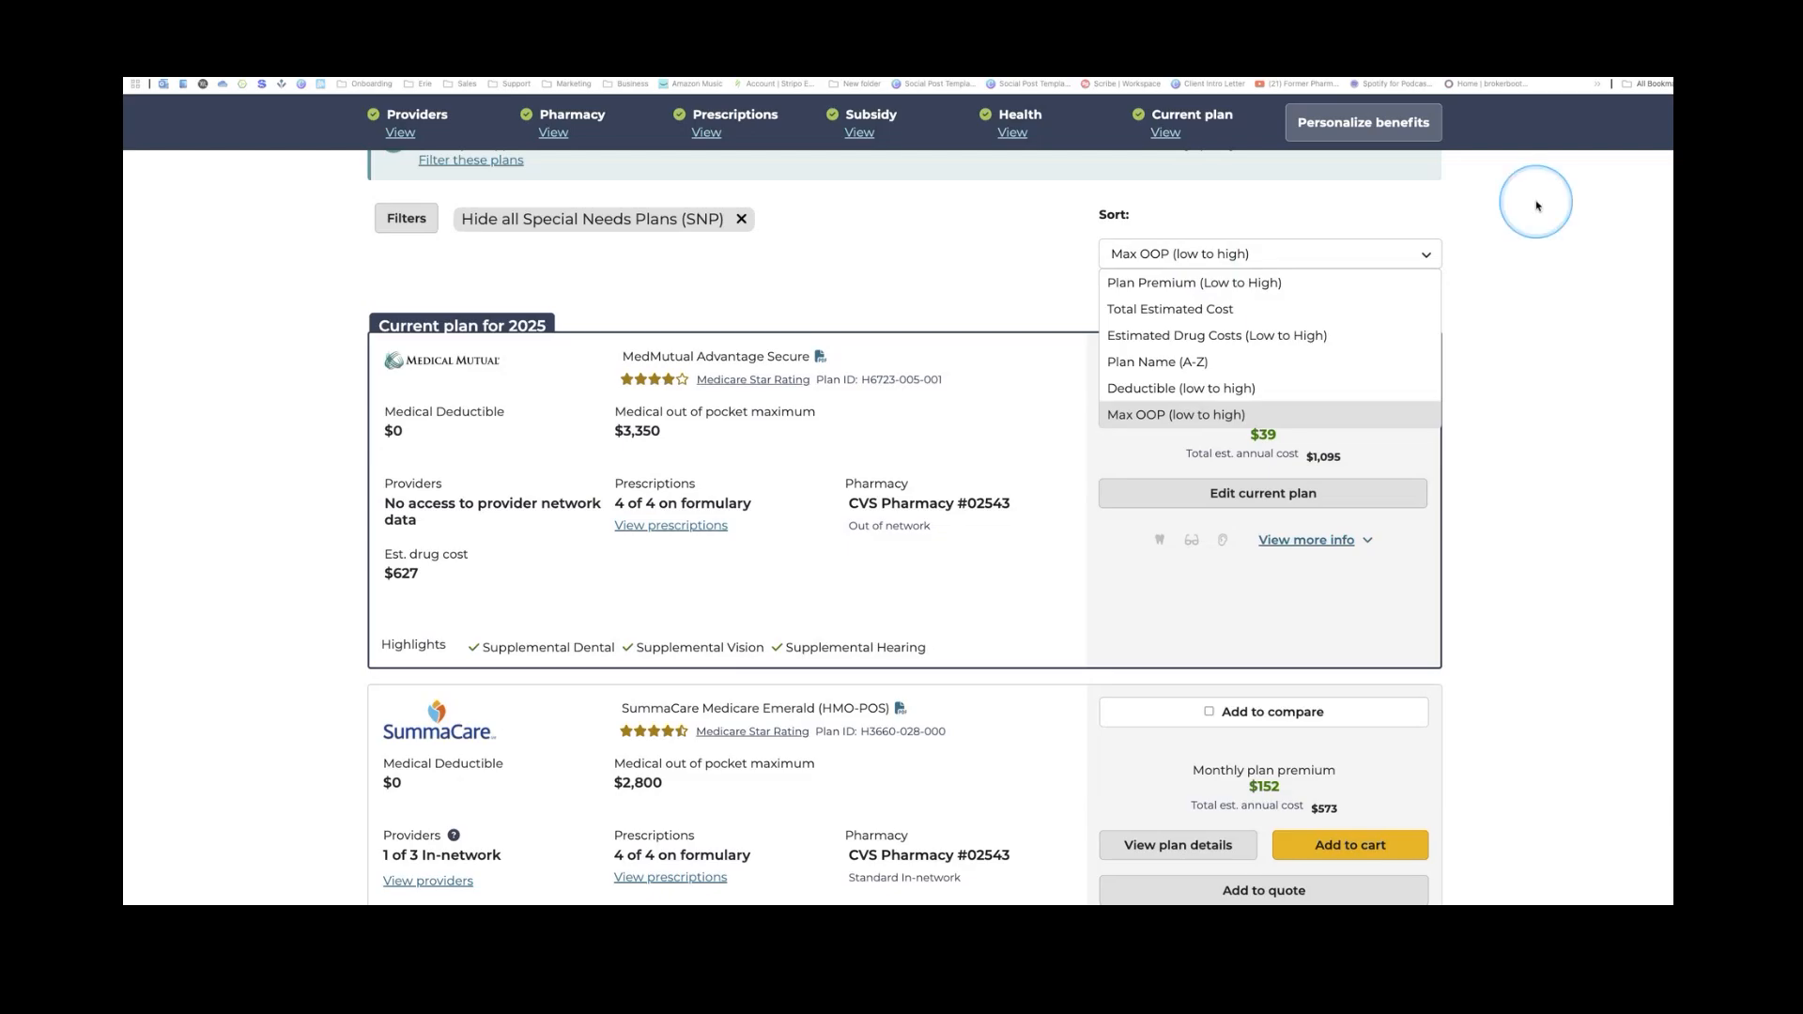
Sort the plans by Total Estimated Cost and scroll down to the HumanaChoice plan
click(1148, 312)
scroll(1062, 364, down, 2)
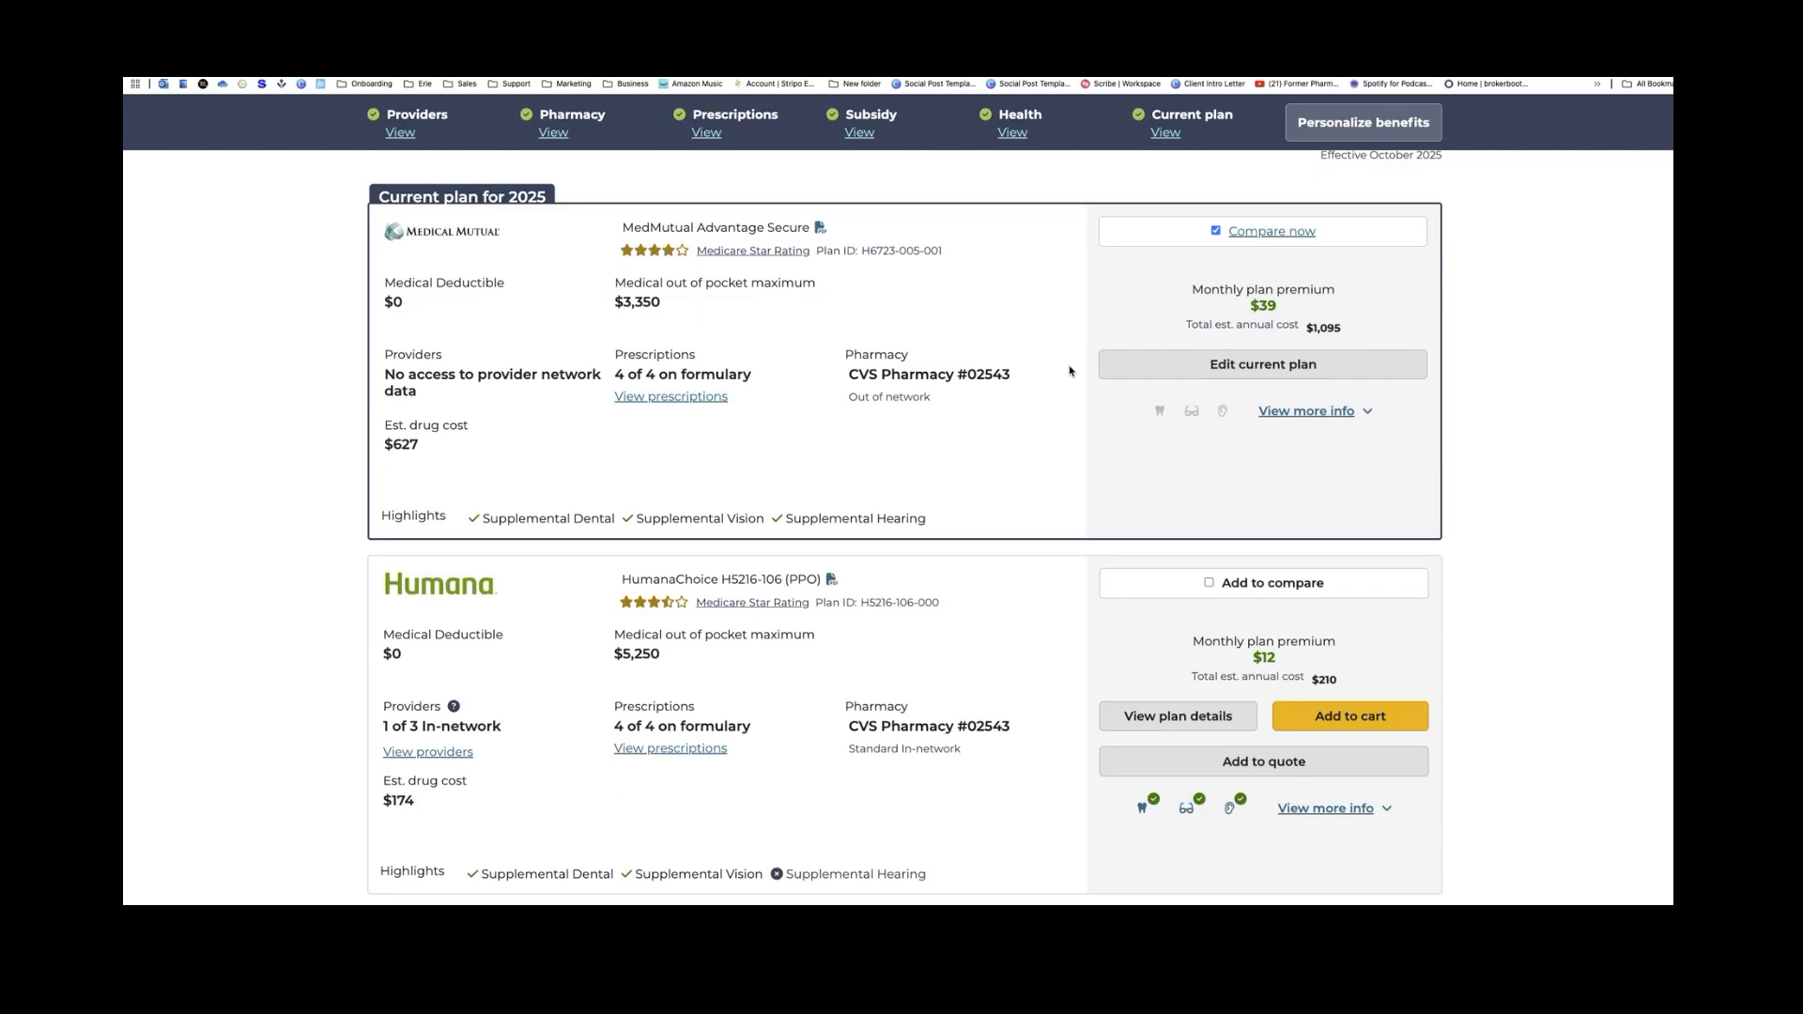
click(1167, 451)
scroll(1174, 456, up, 5)
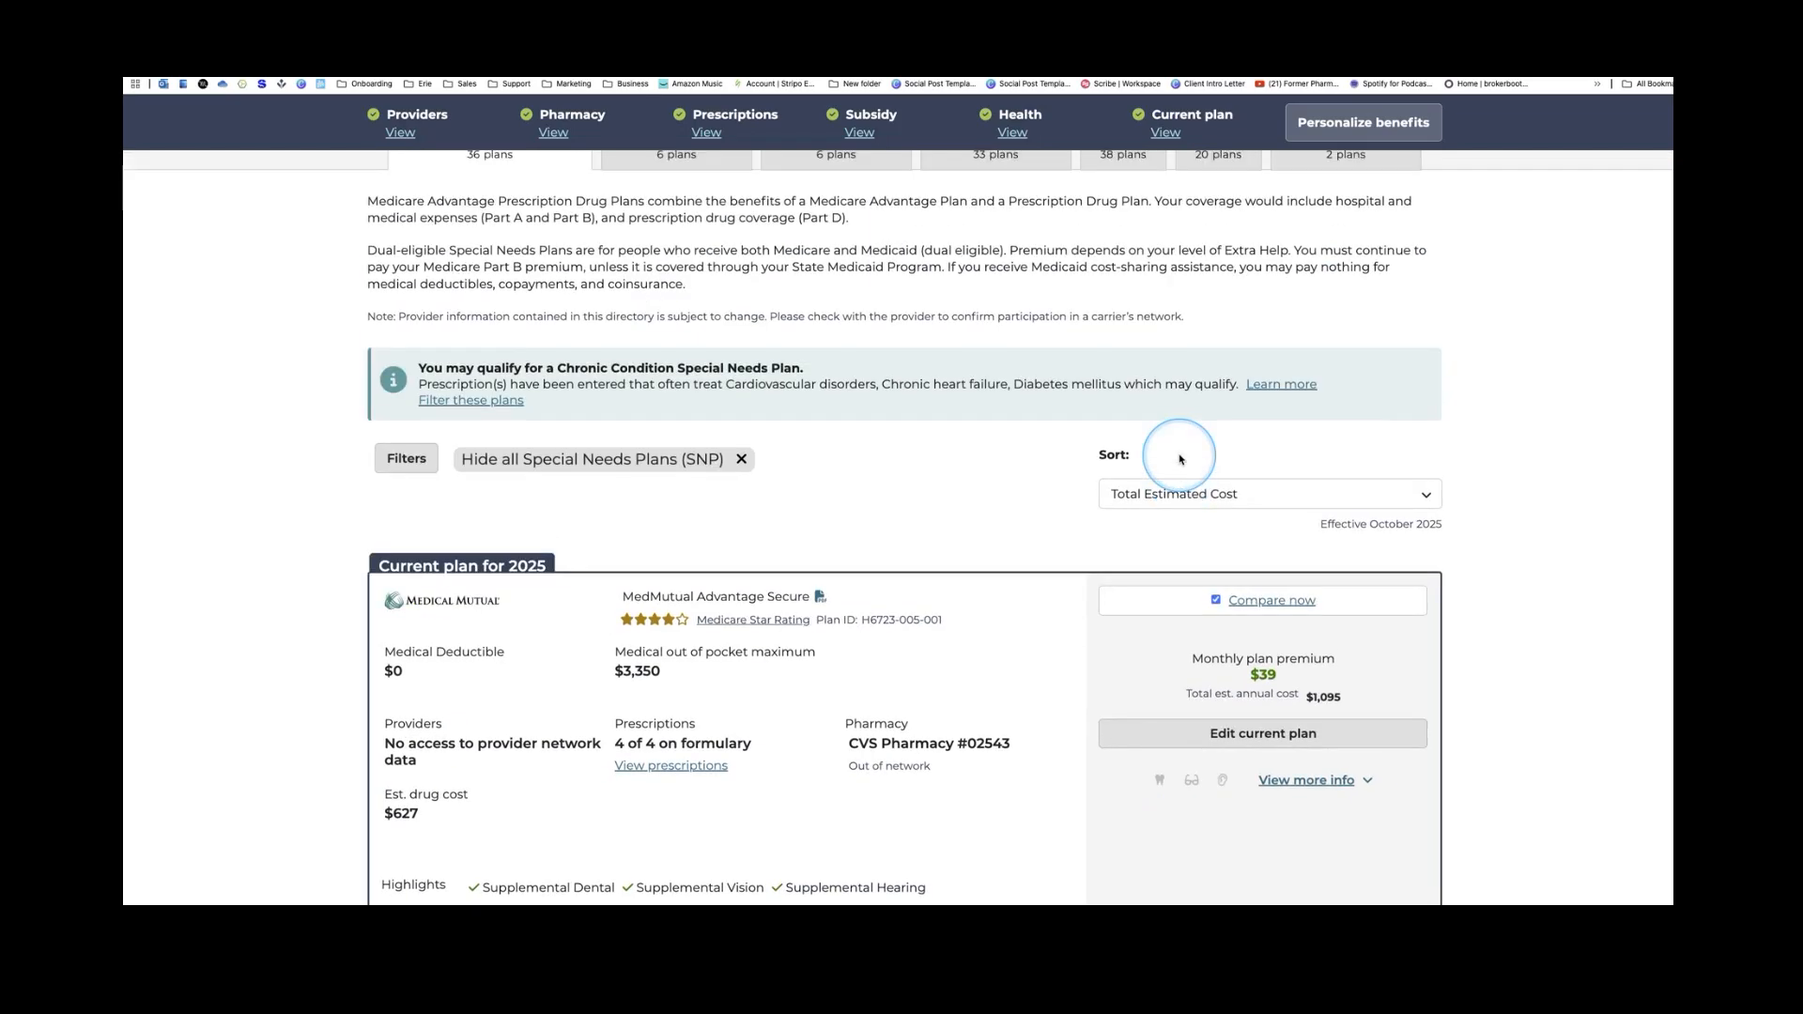
scroll(1180, 459, up, 3)
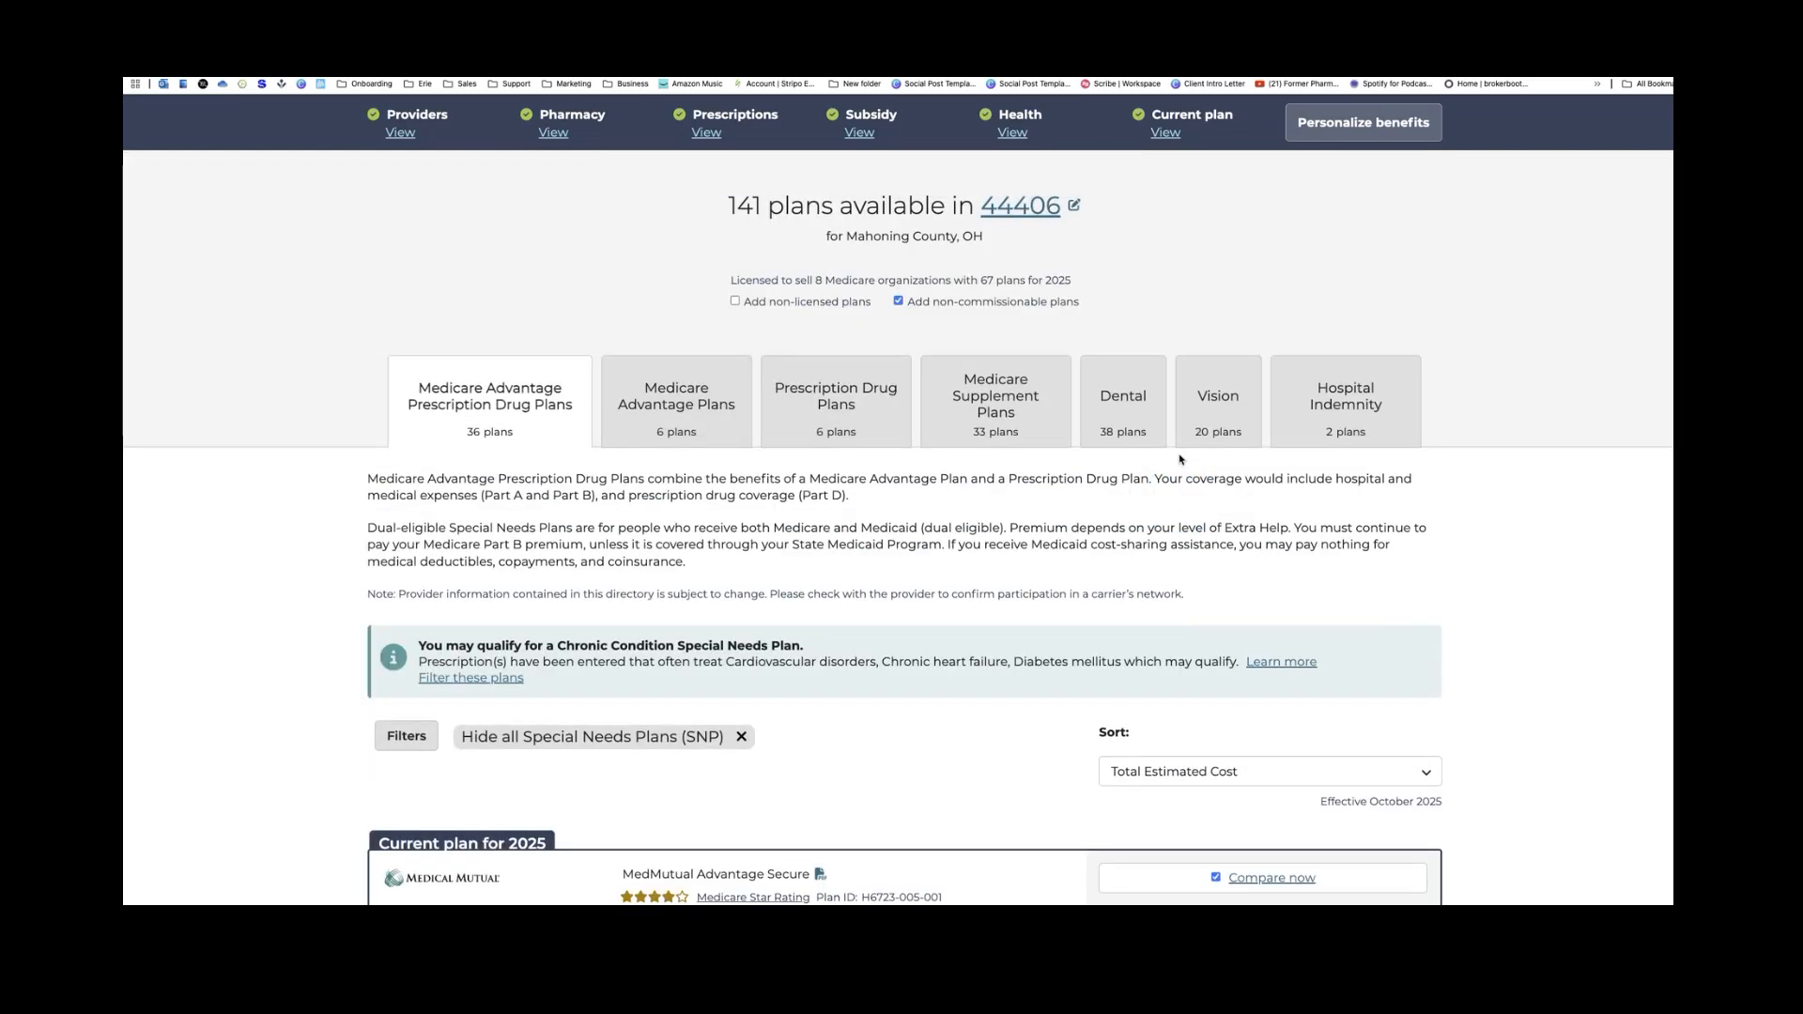
scroll(1180, 459, down, 5)
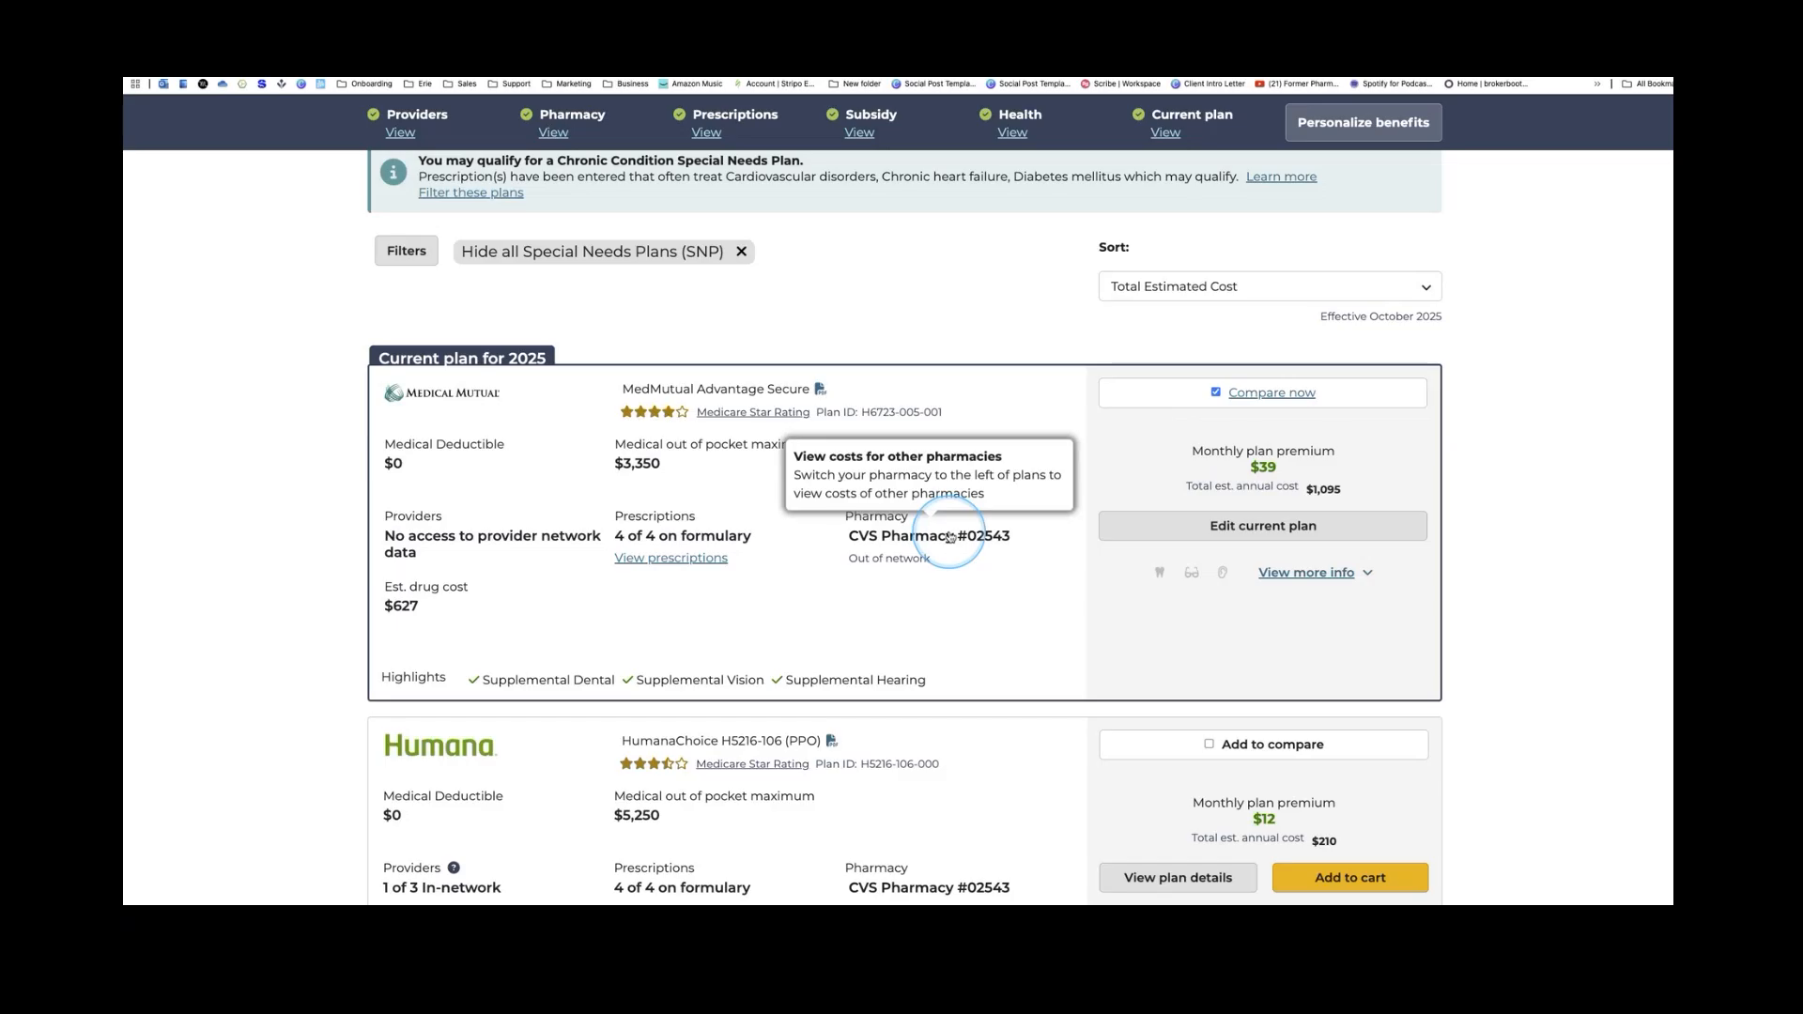
scroll(951, 537, down, 3)
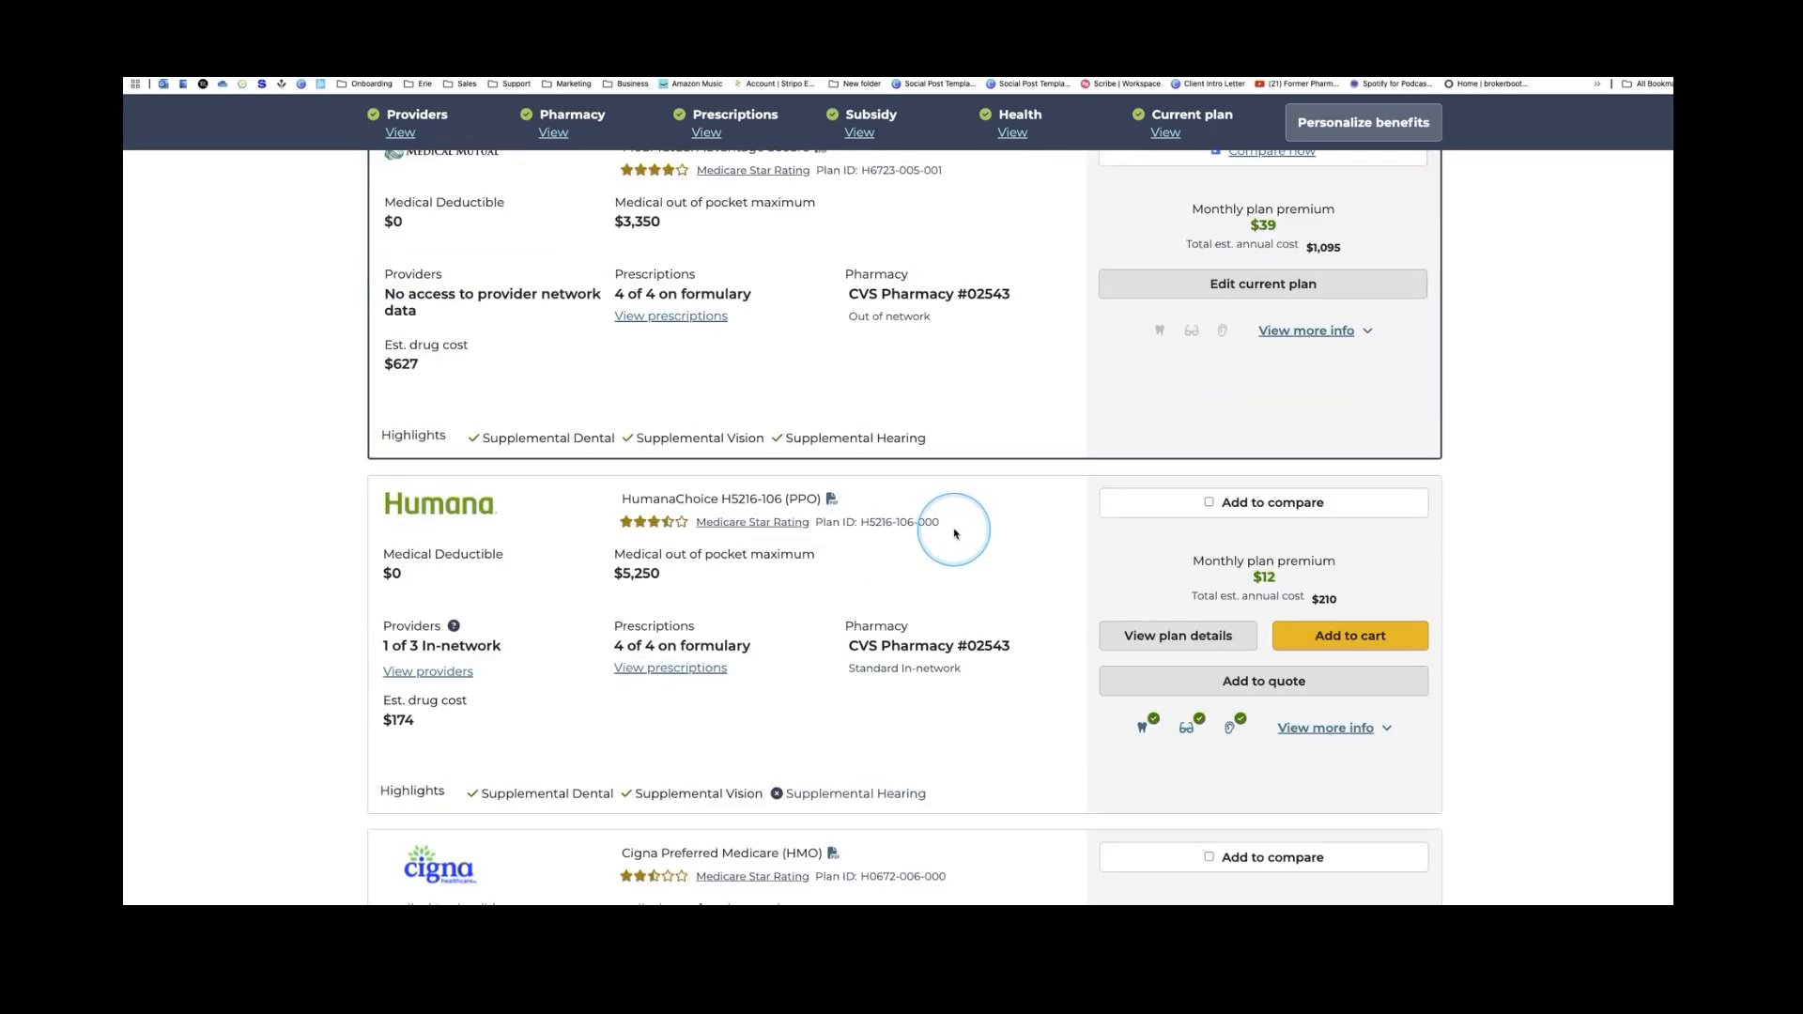
Mark HumanaChoice H5216-106 (PPO) for comparison with Add to compare
click(1209, 503)
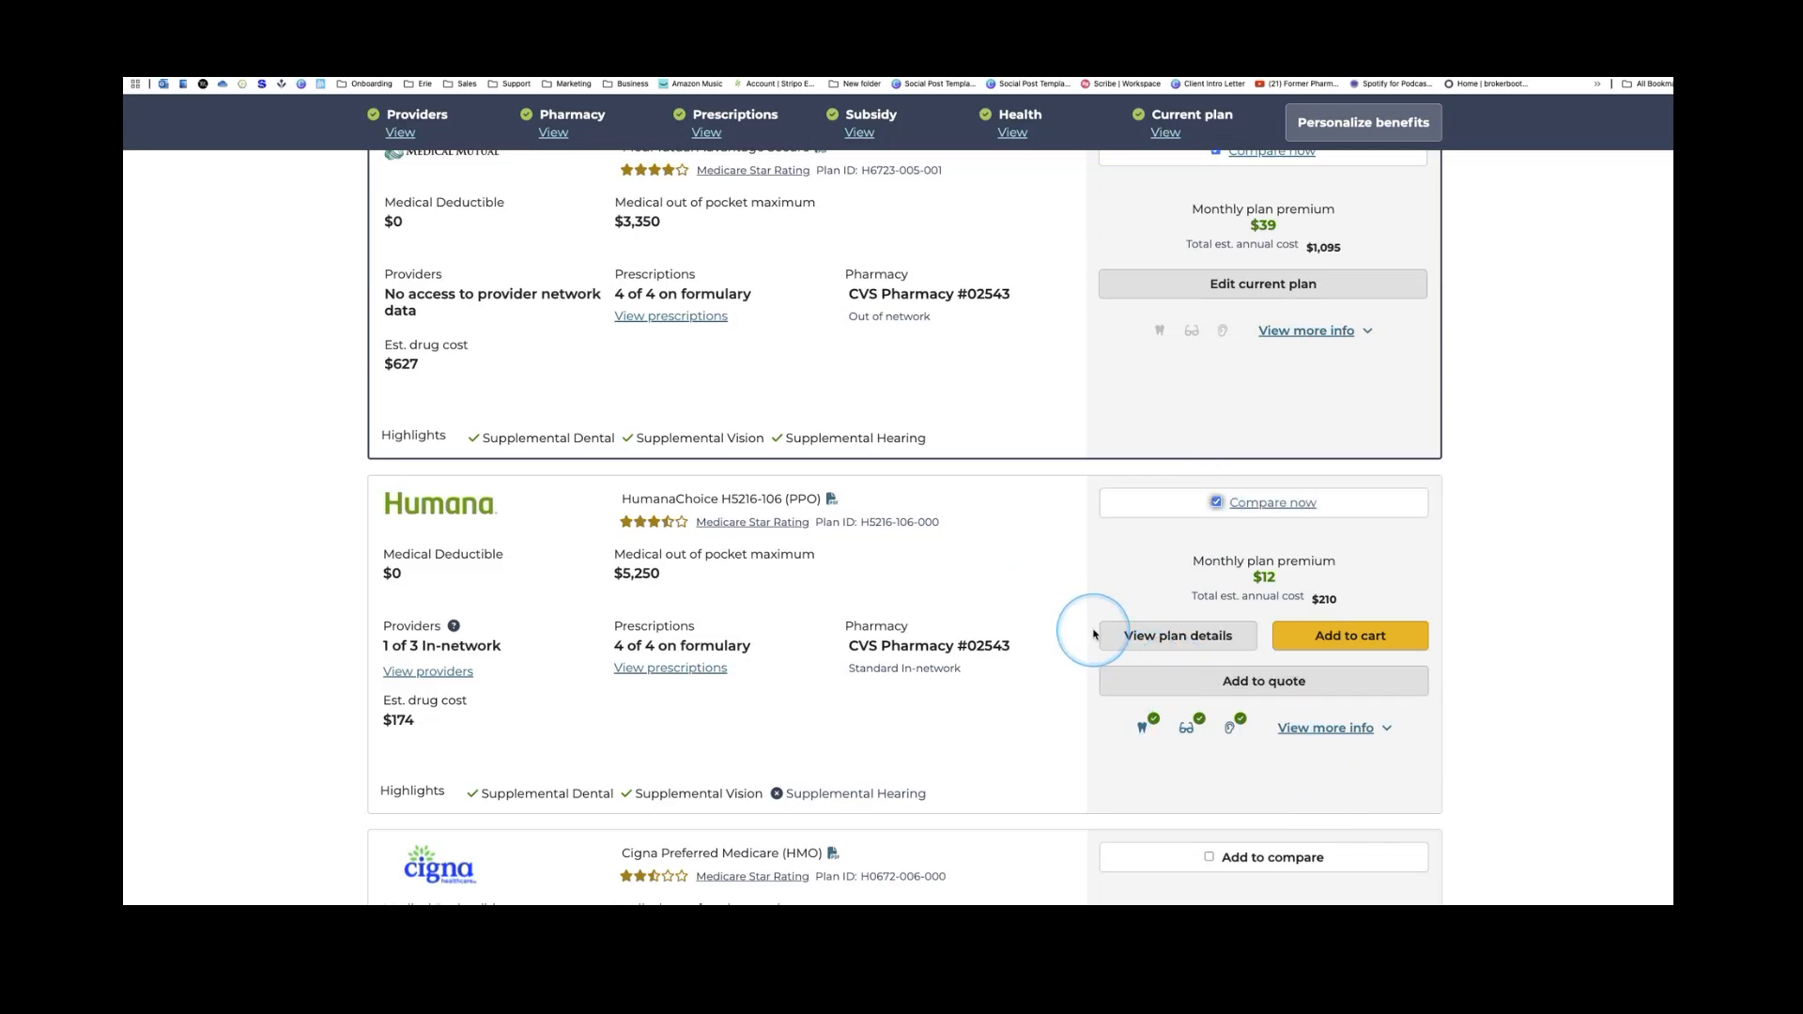
scroll(1093, 636, up, 1)
scroll(1094, 634, down, 1)
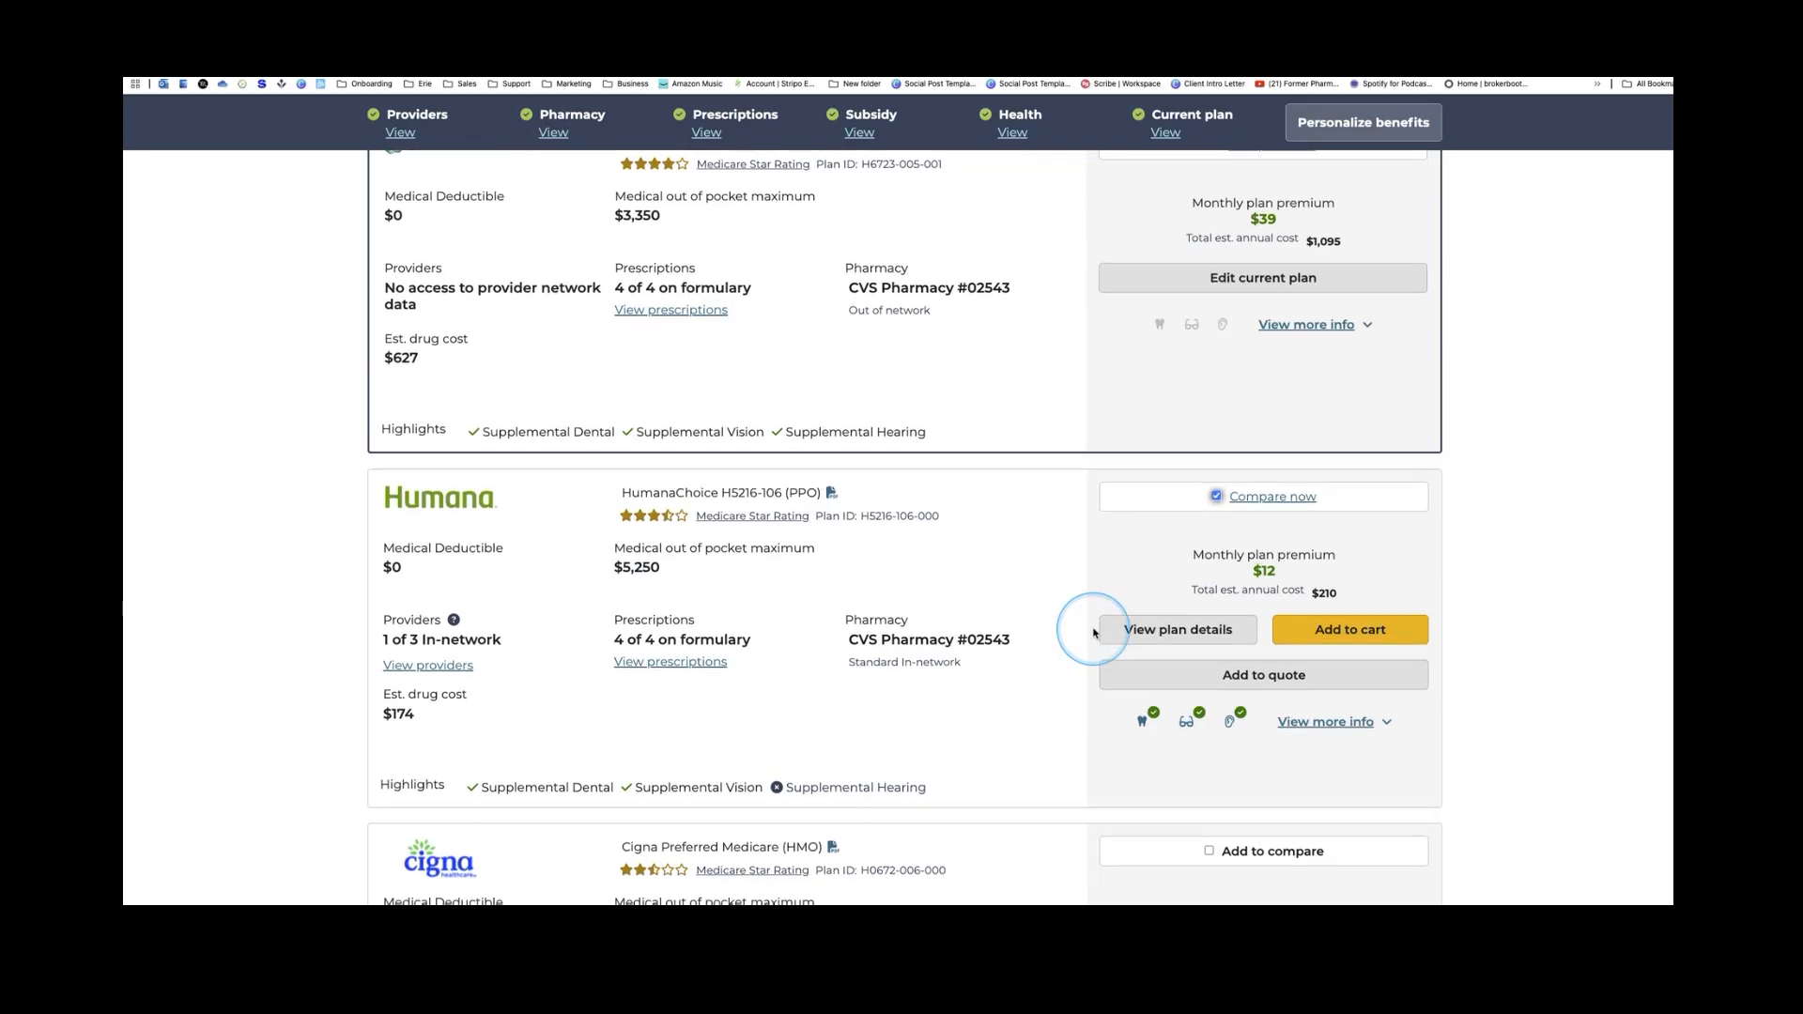
Expand HumanaChoice's extra info to review its SilverSneakers, dental, vision and hearing highlights
click(1331, 724)
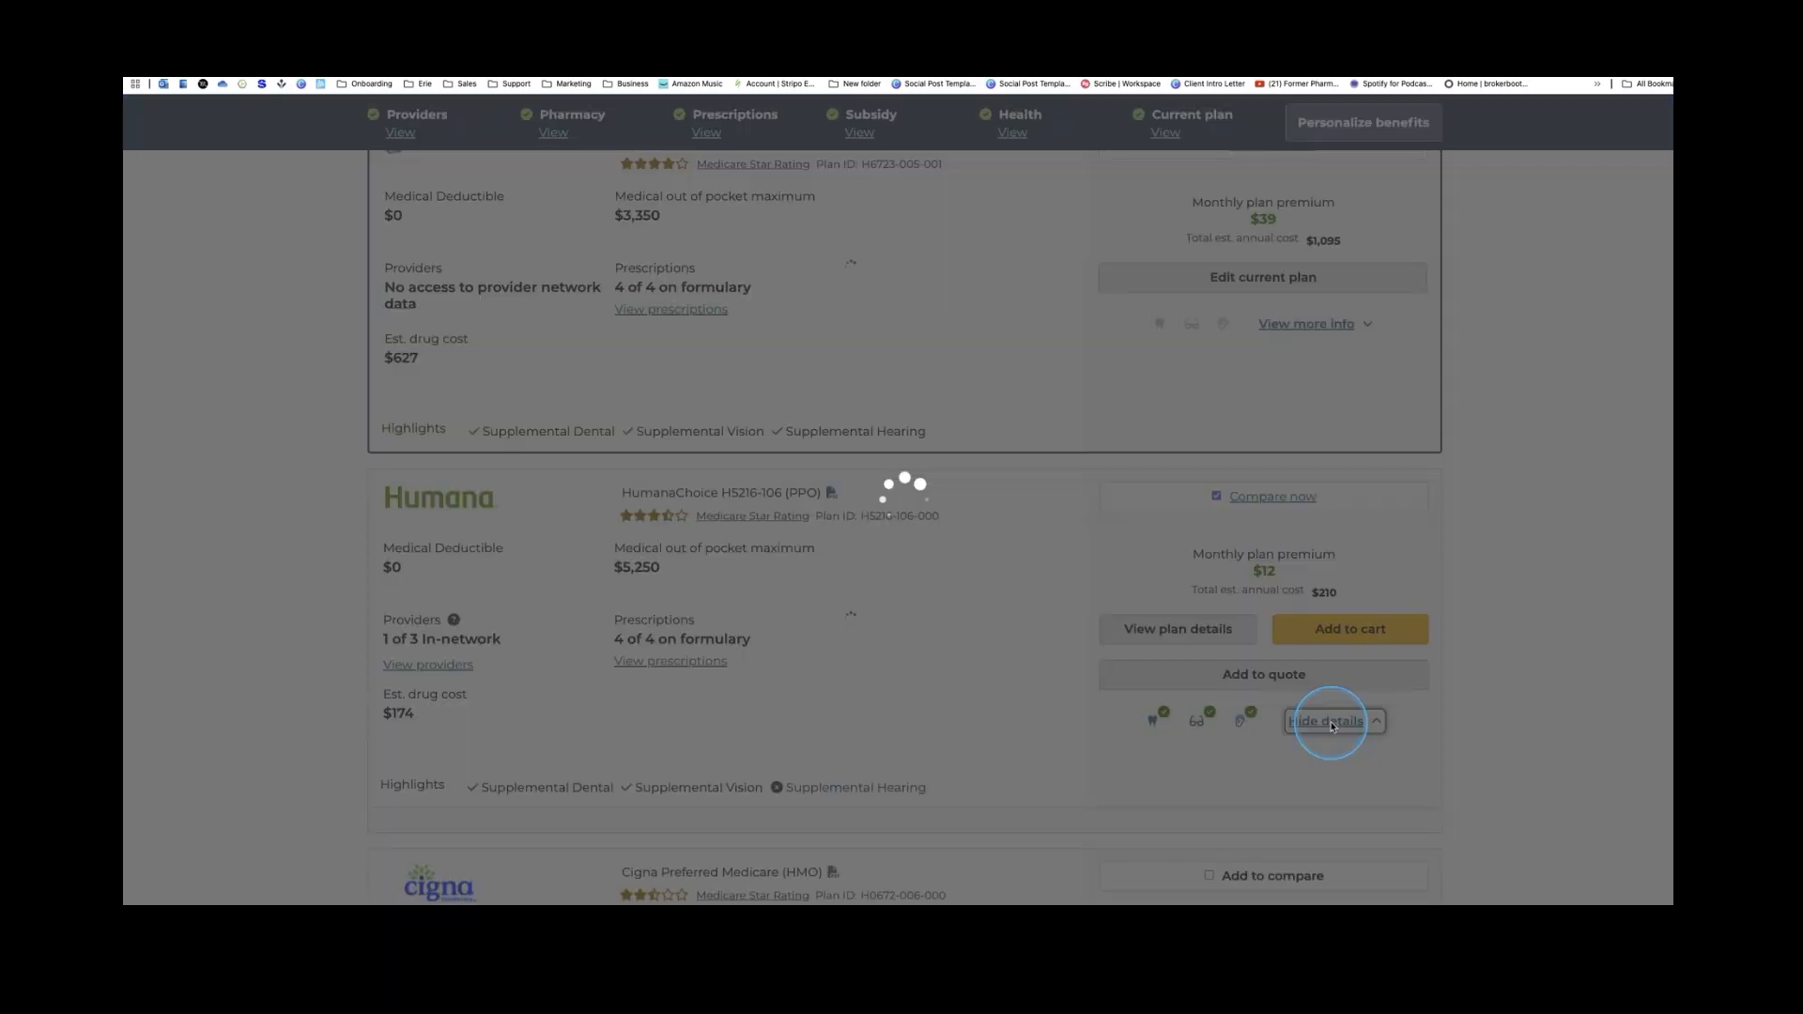
scroll(1240, 516, down, 5)
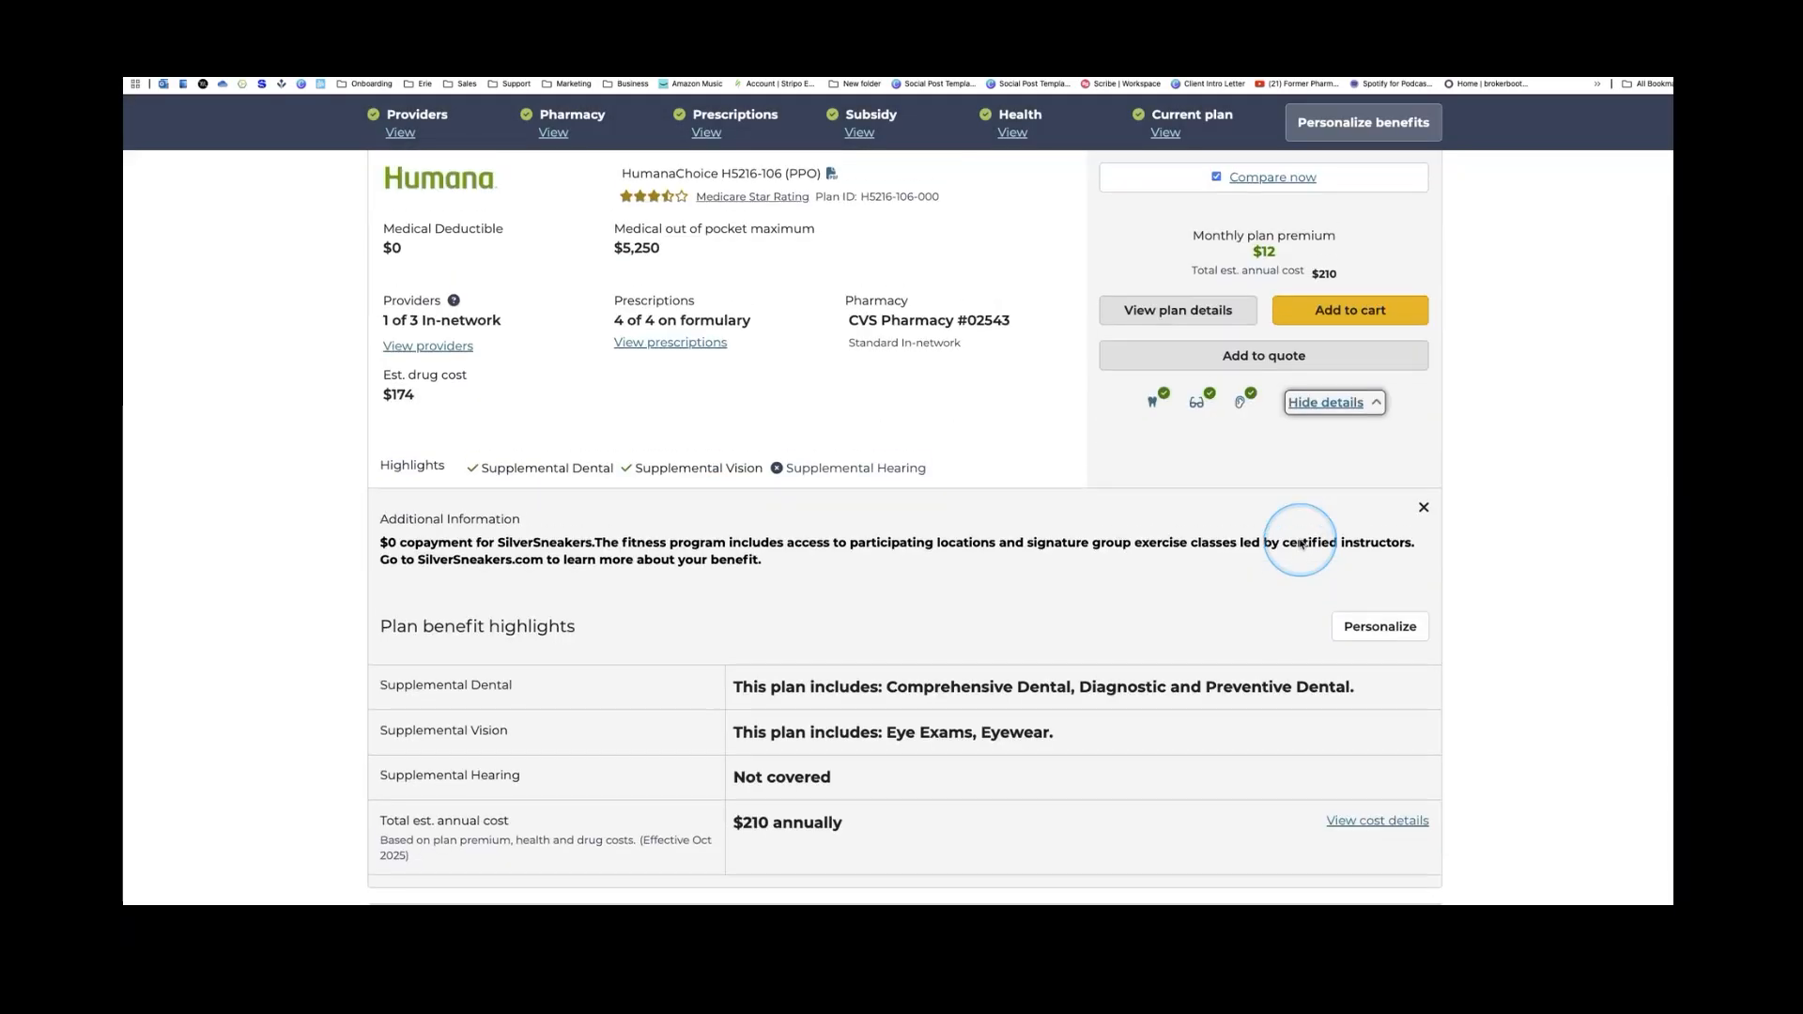
scroll(633, 513, up, 2)
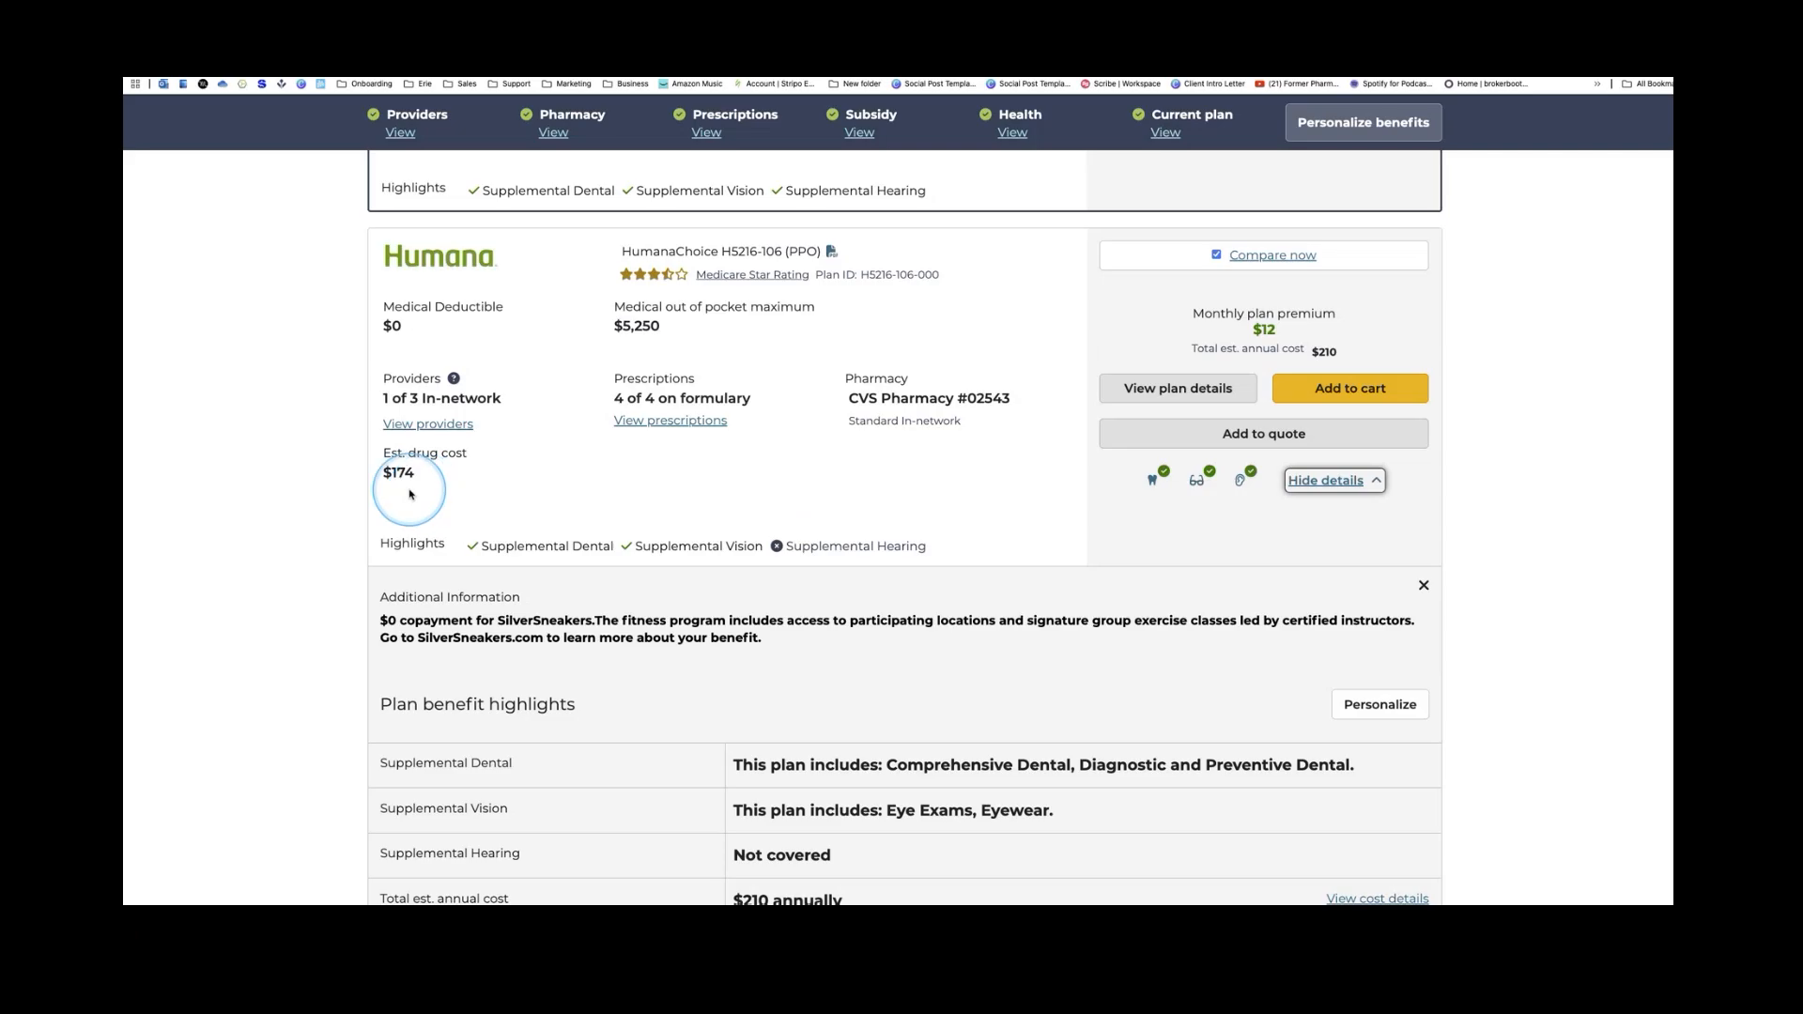
scroll(409, 490, up, 6)
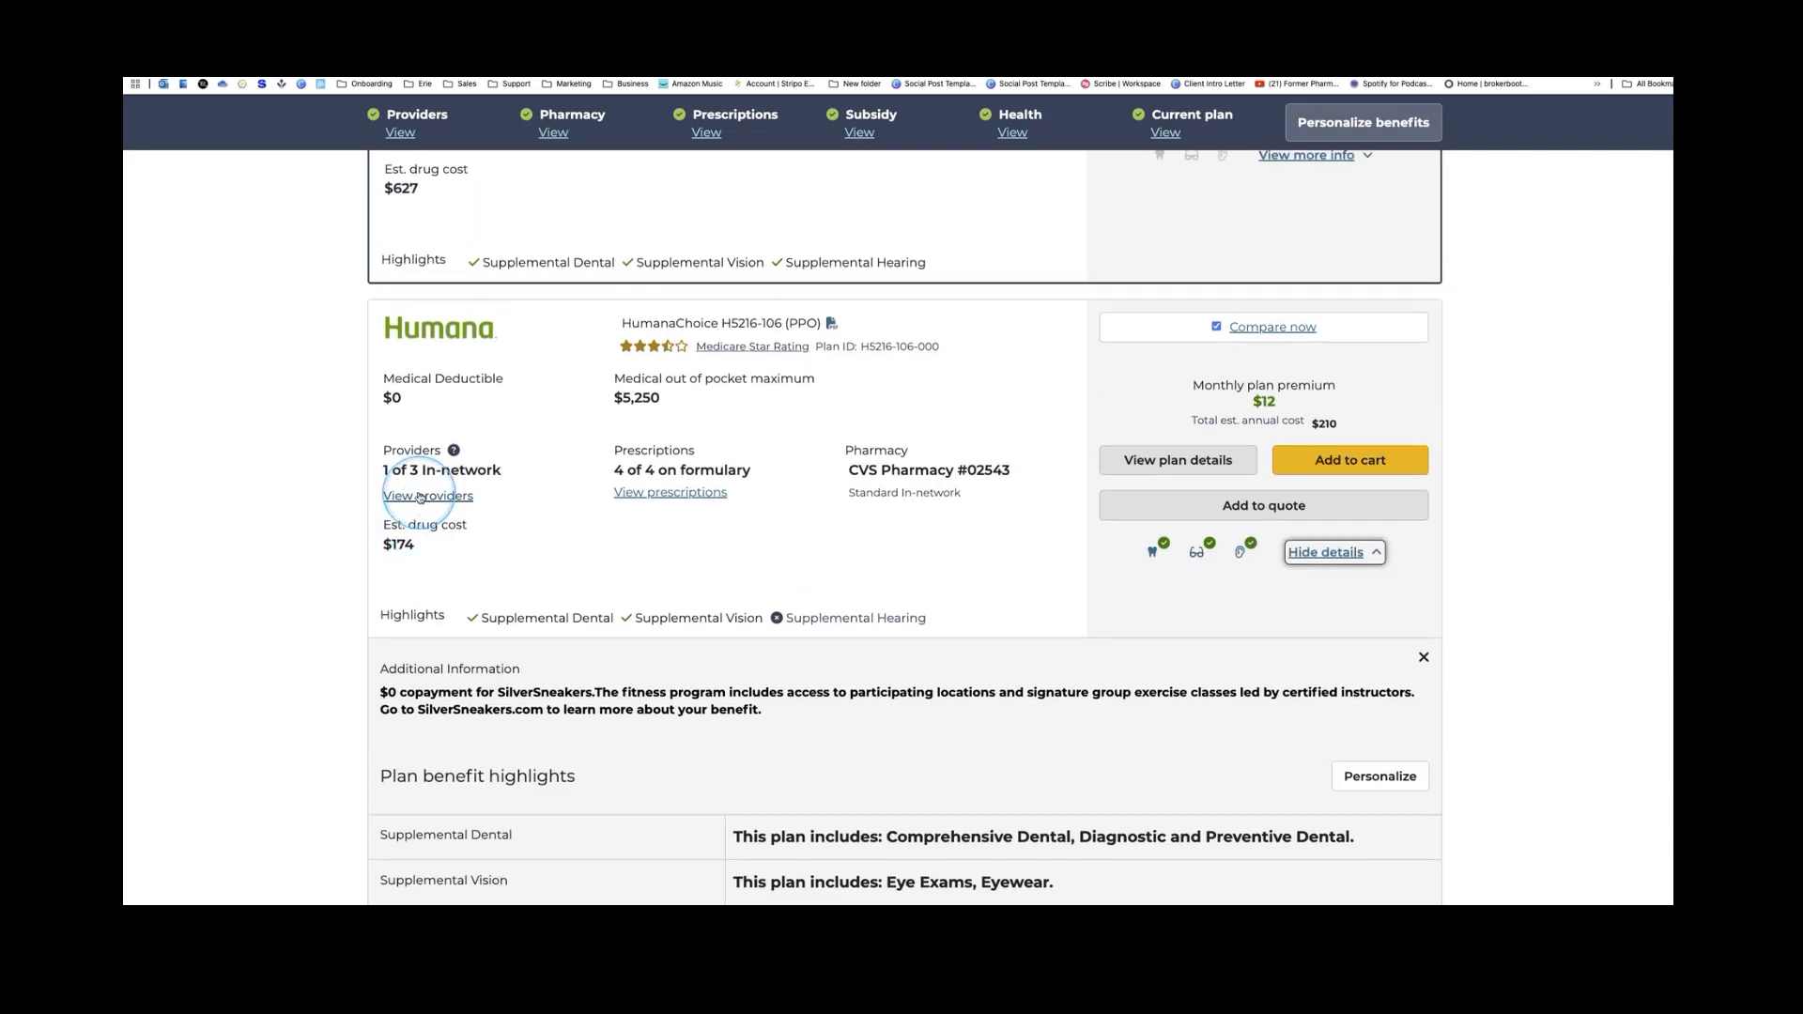
scroll(422, 501, up, 1)
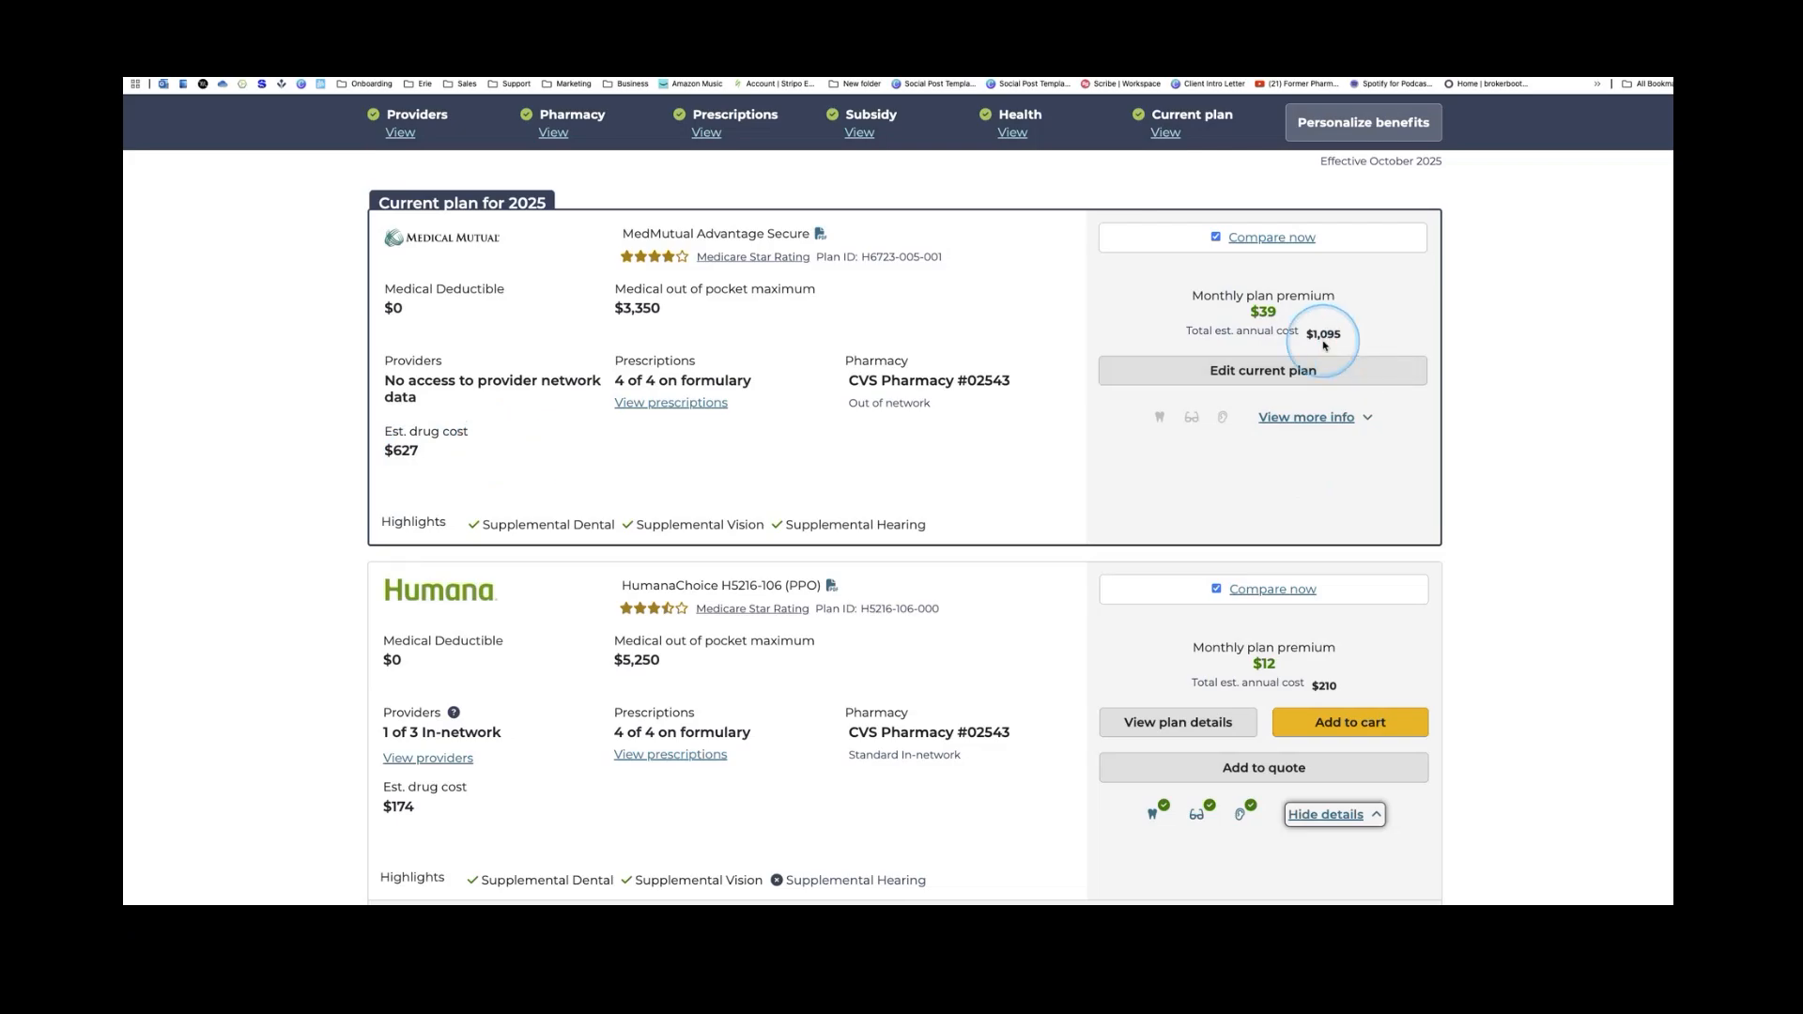
click(1326, 686)
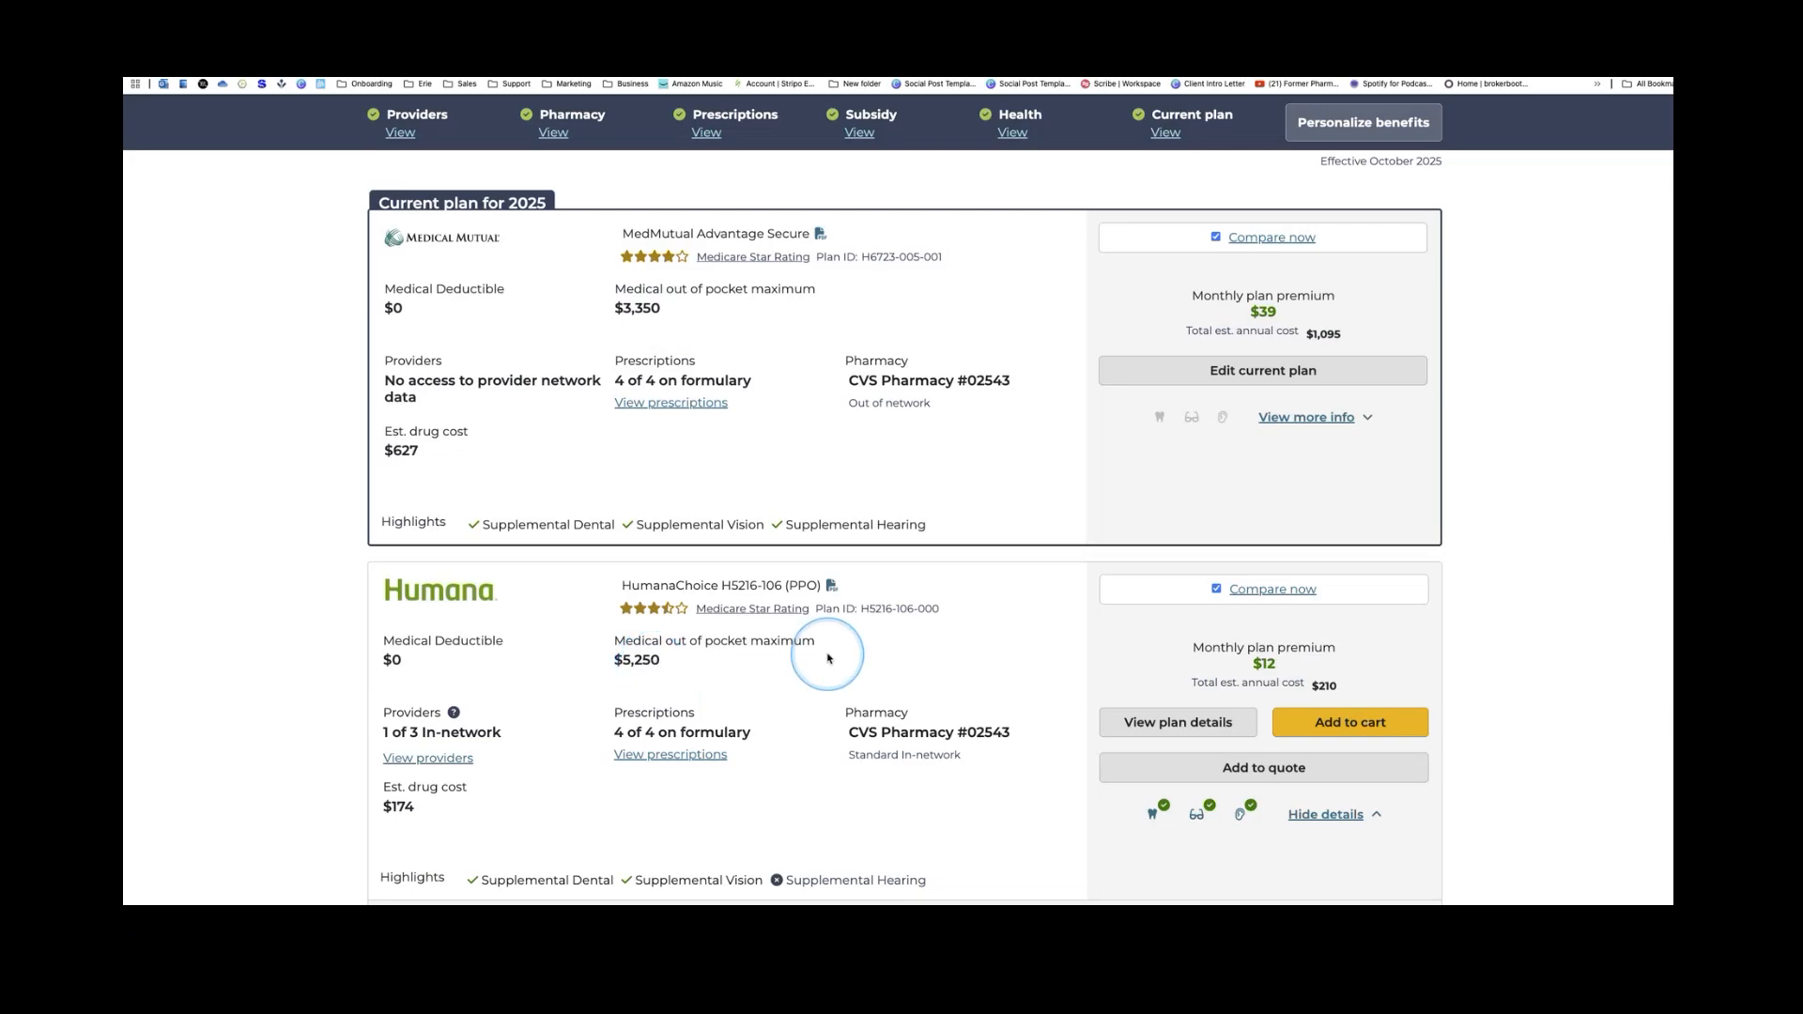
Re-sort the plan list by Max OOP (low to high)
scroll(996, 705, up, 2)
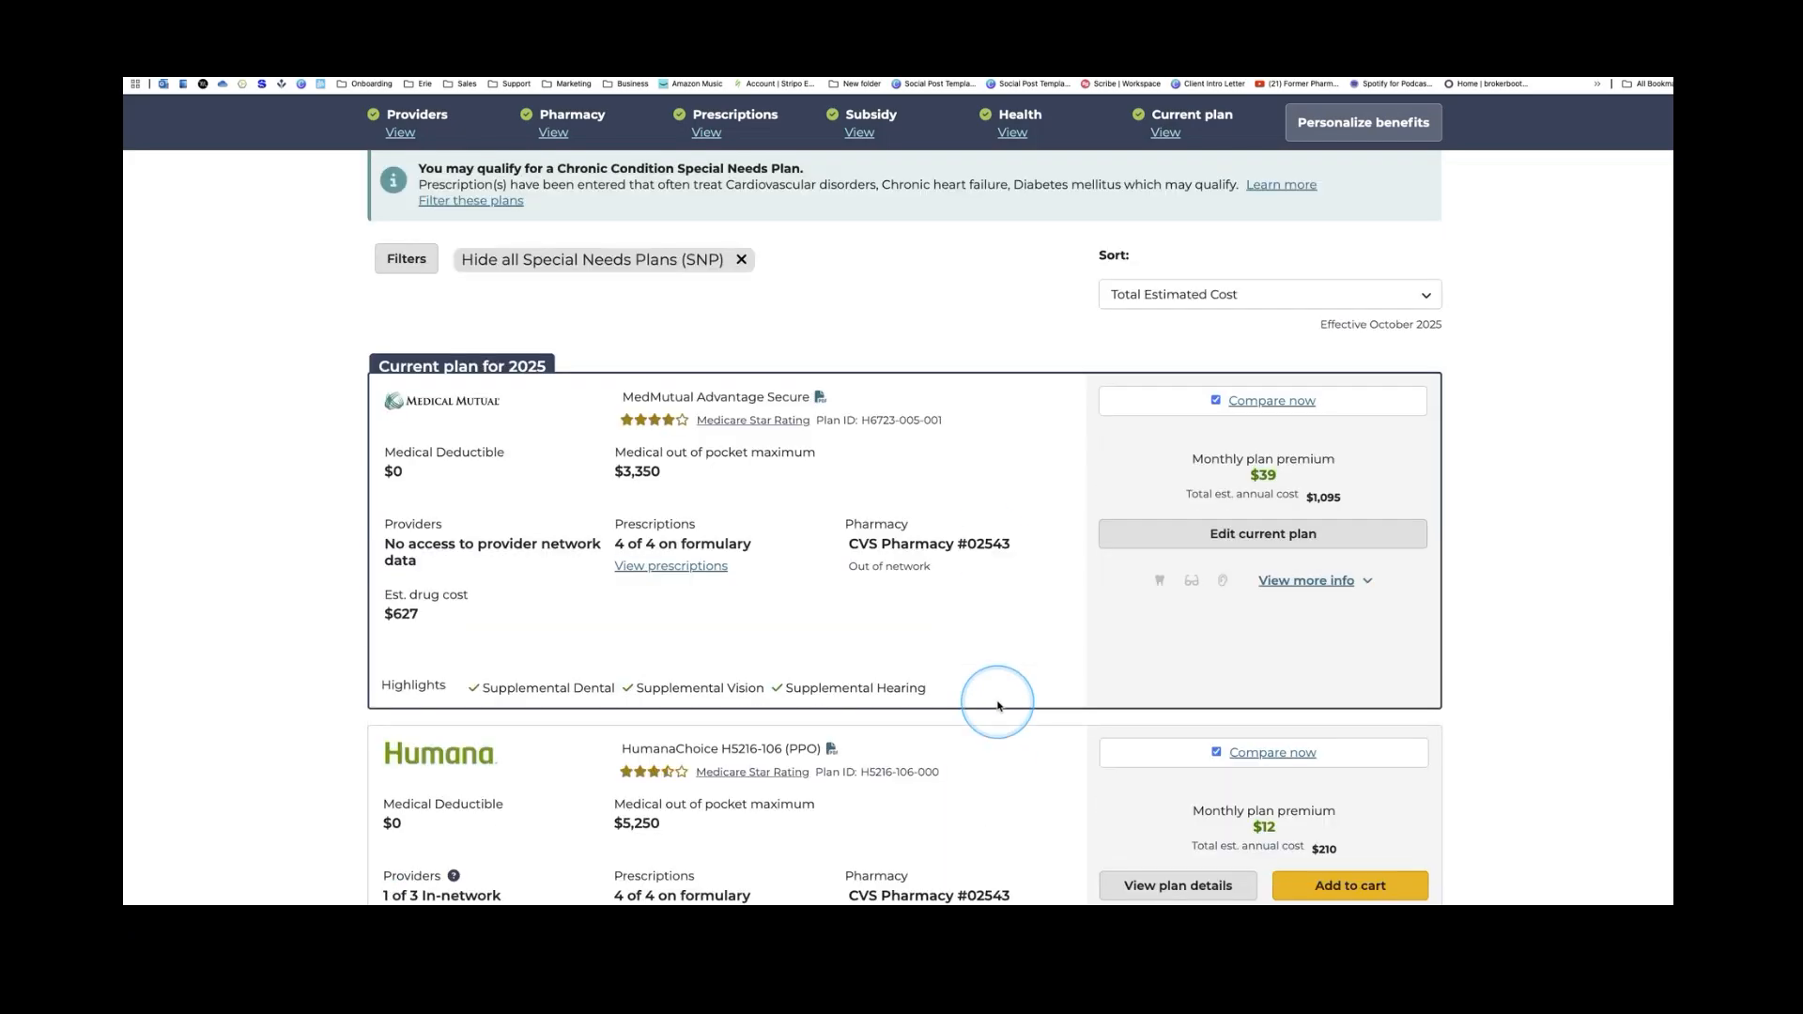
click(1421, 295)
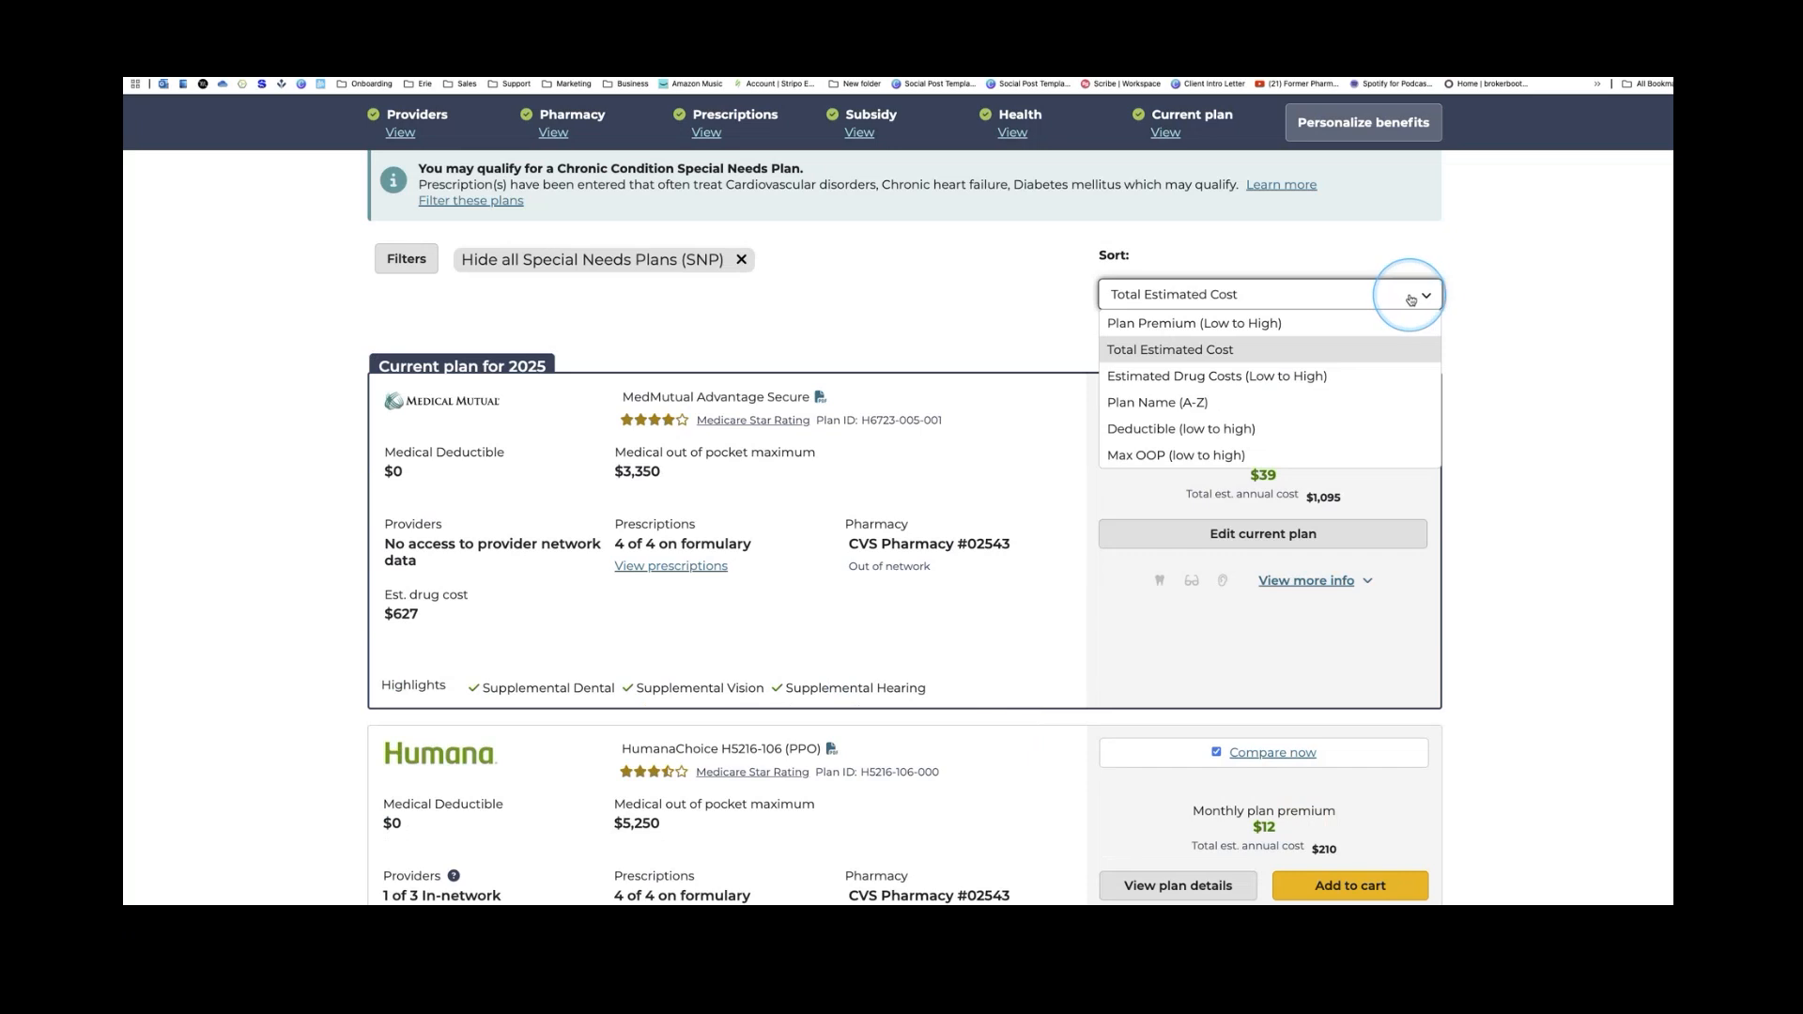
click(1194, 456)
Scroll to SummaCare Medicare Ruby (HMO) and add it to the comparison
scroll(982, 512, down, 2)
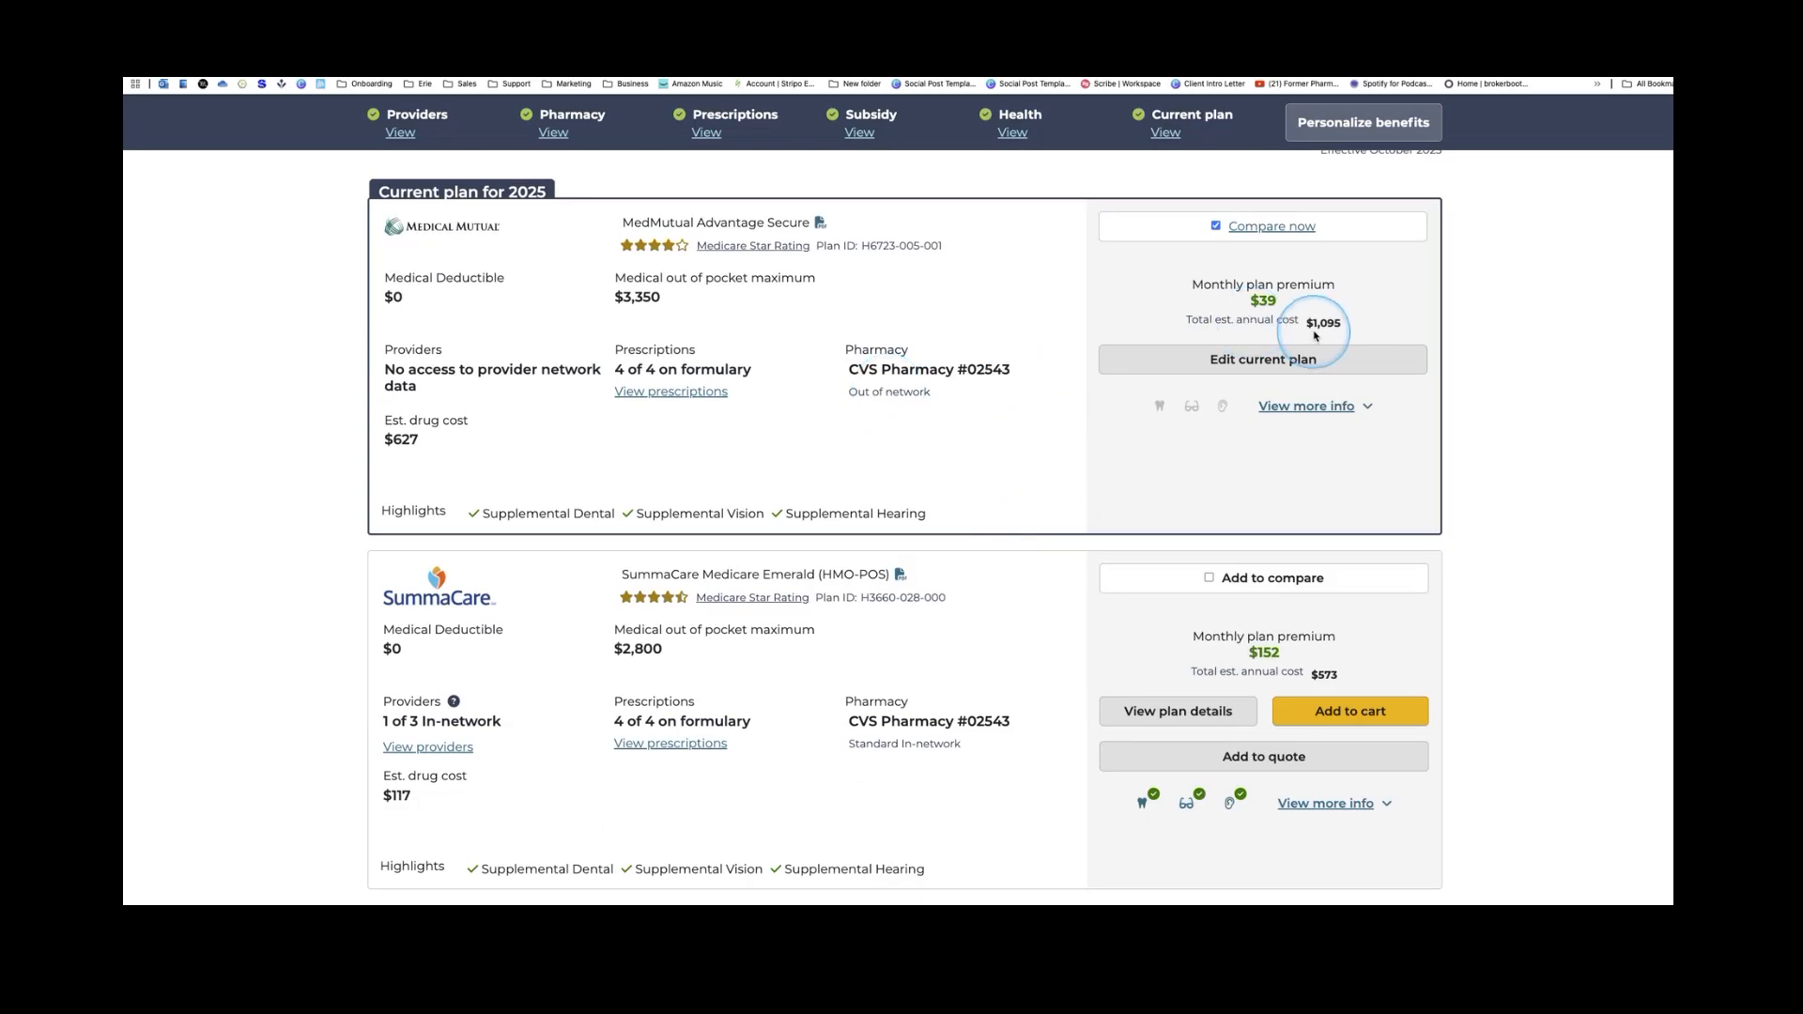
scroll(850, 437, down, 1)
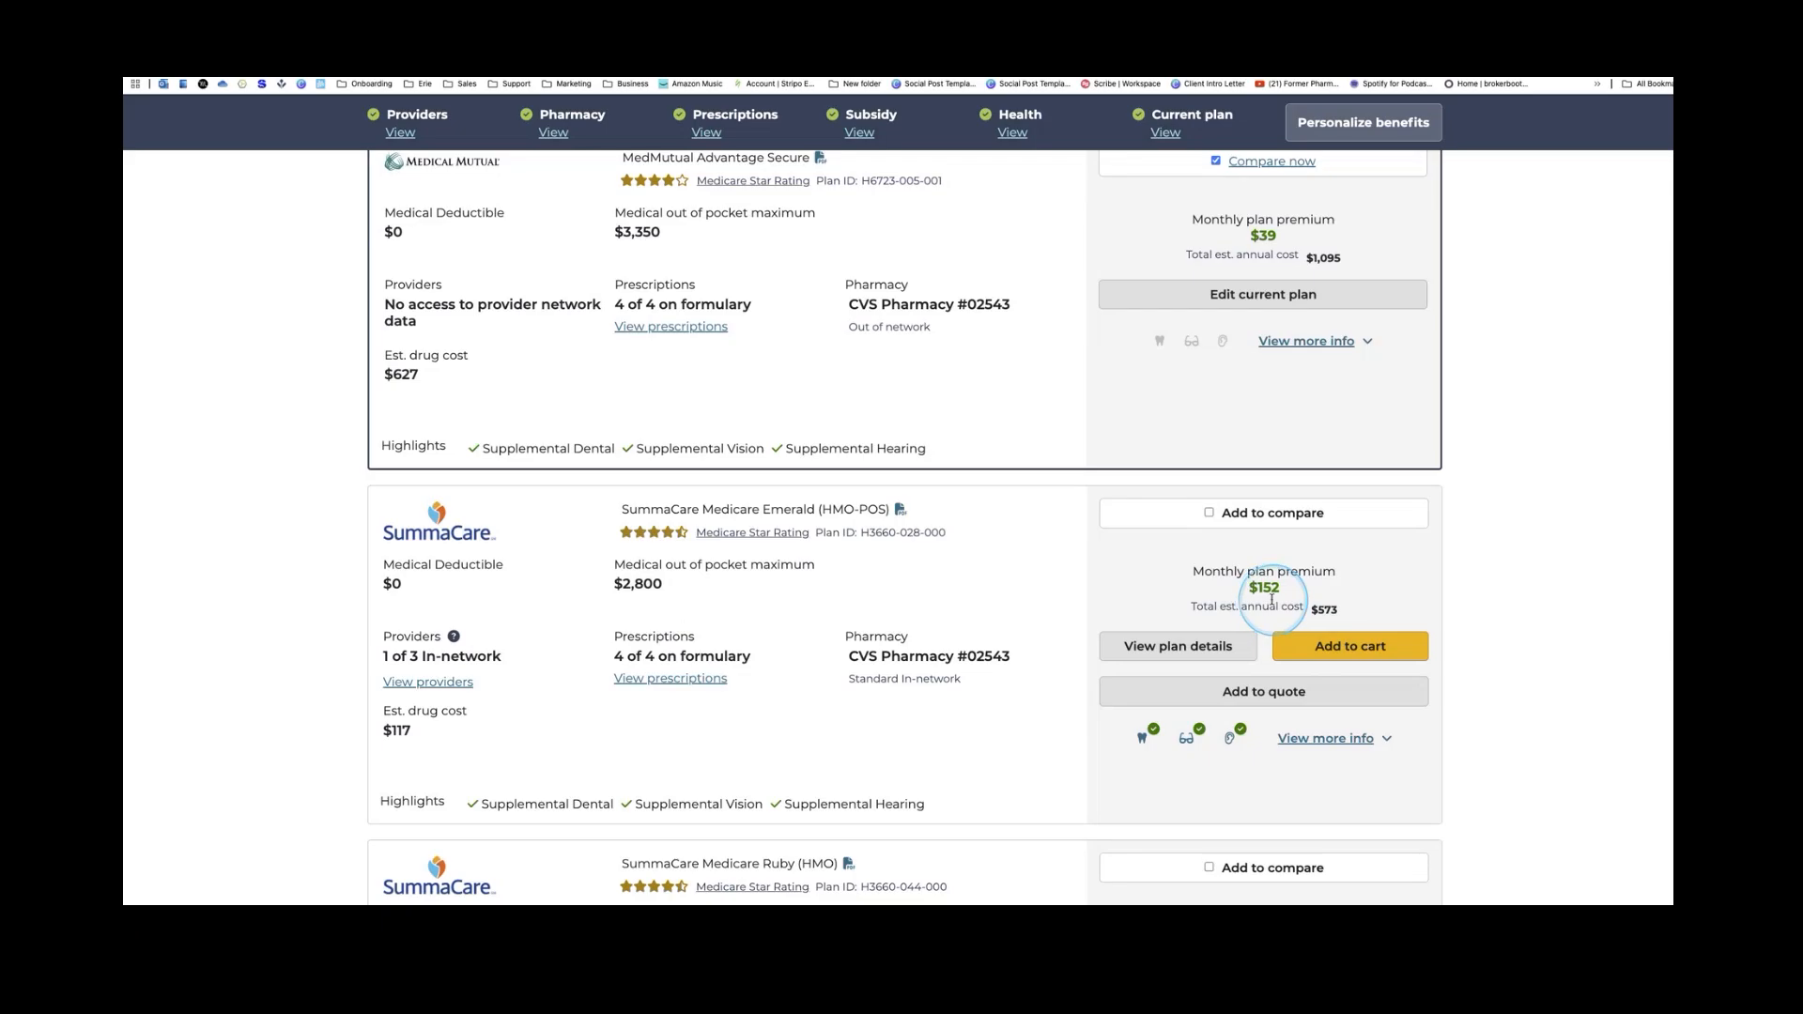
scroll(1232, 619, down, 4)
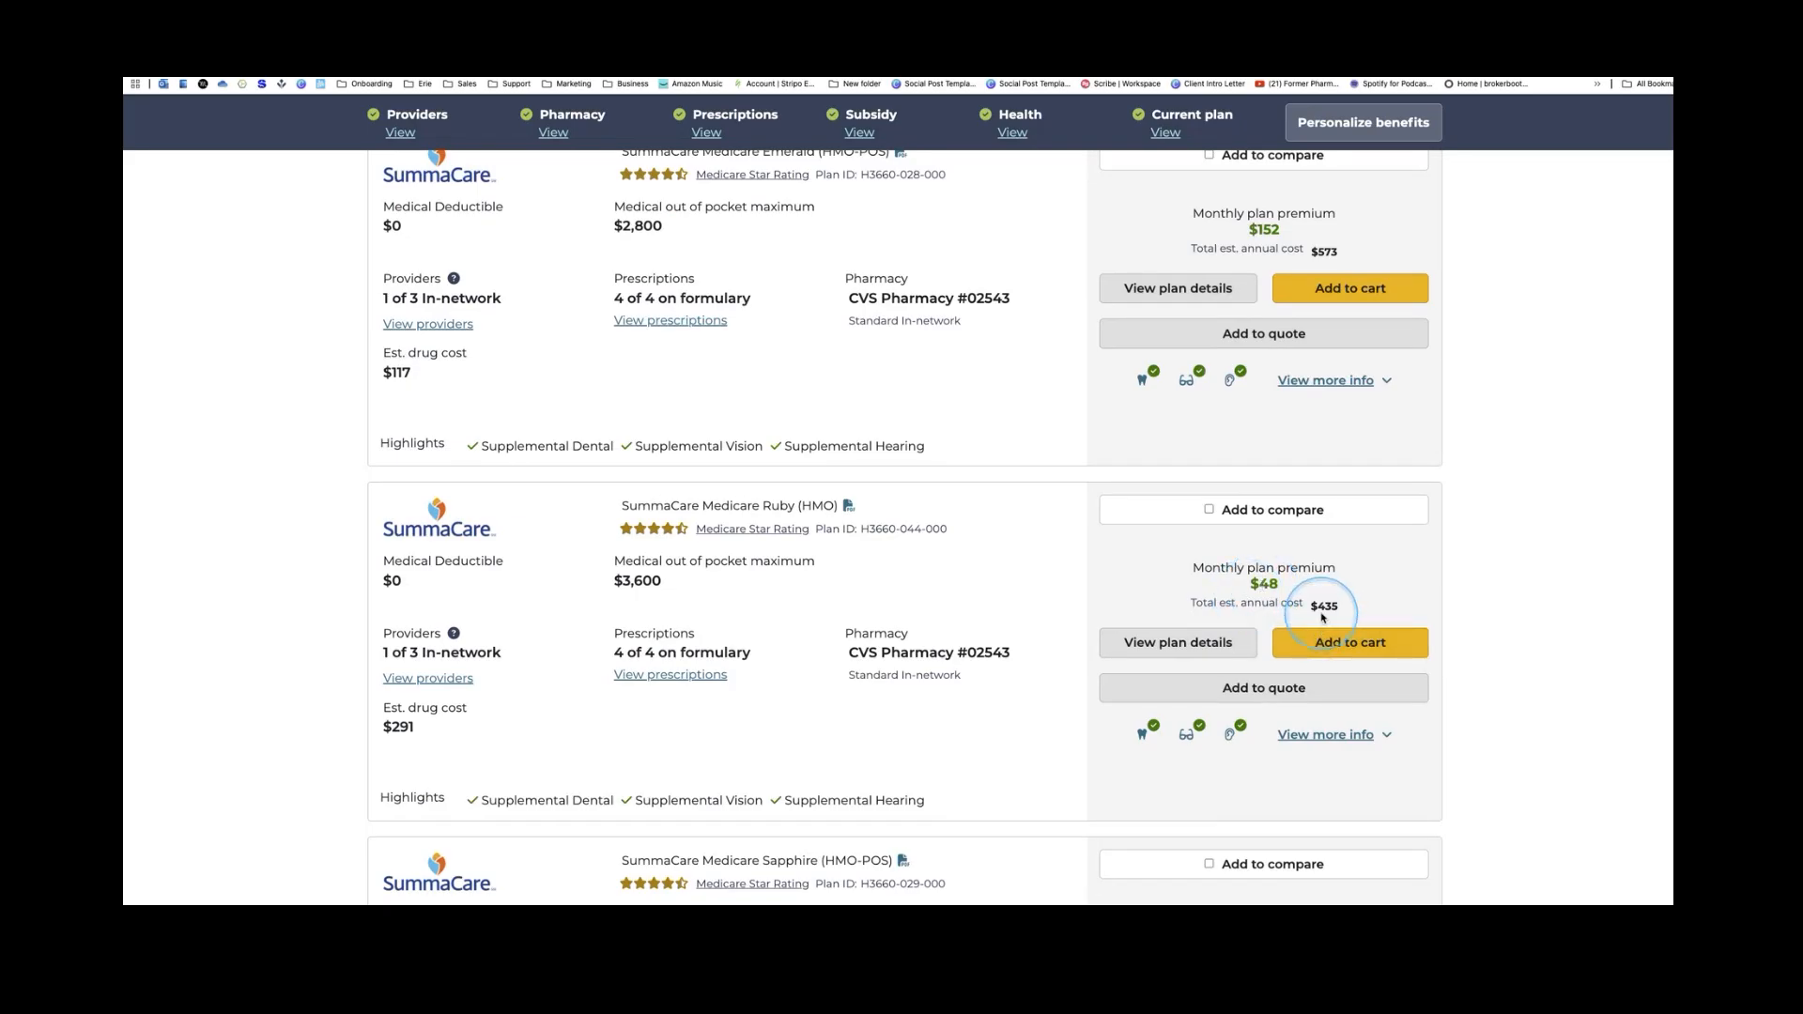
click(1221, 511)
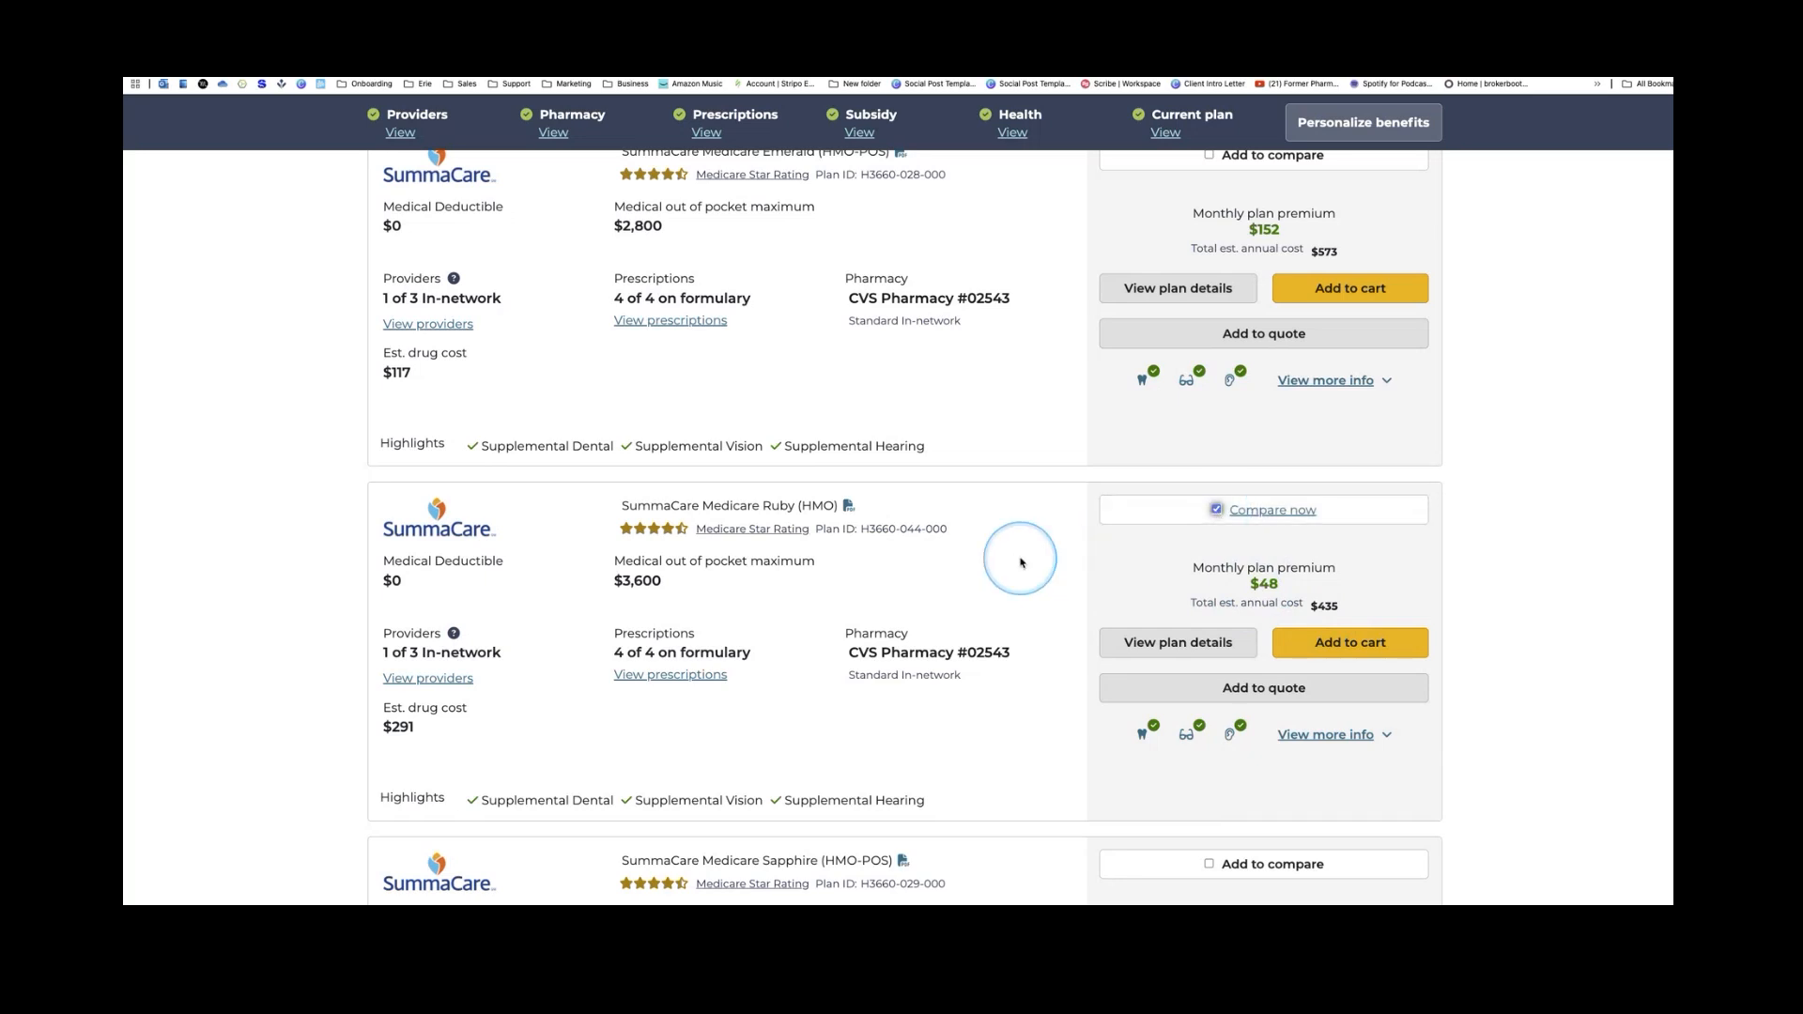
scroll(1022, 562, up, 7)
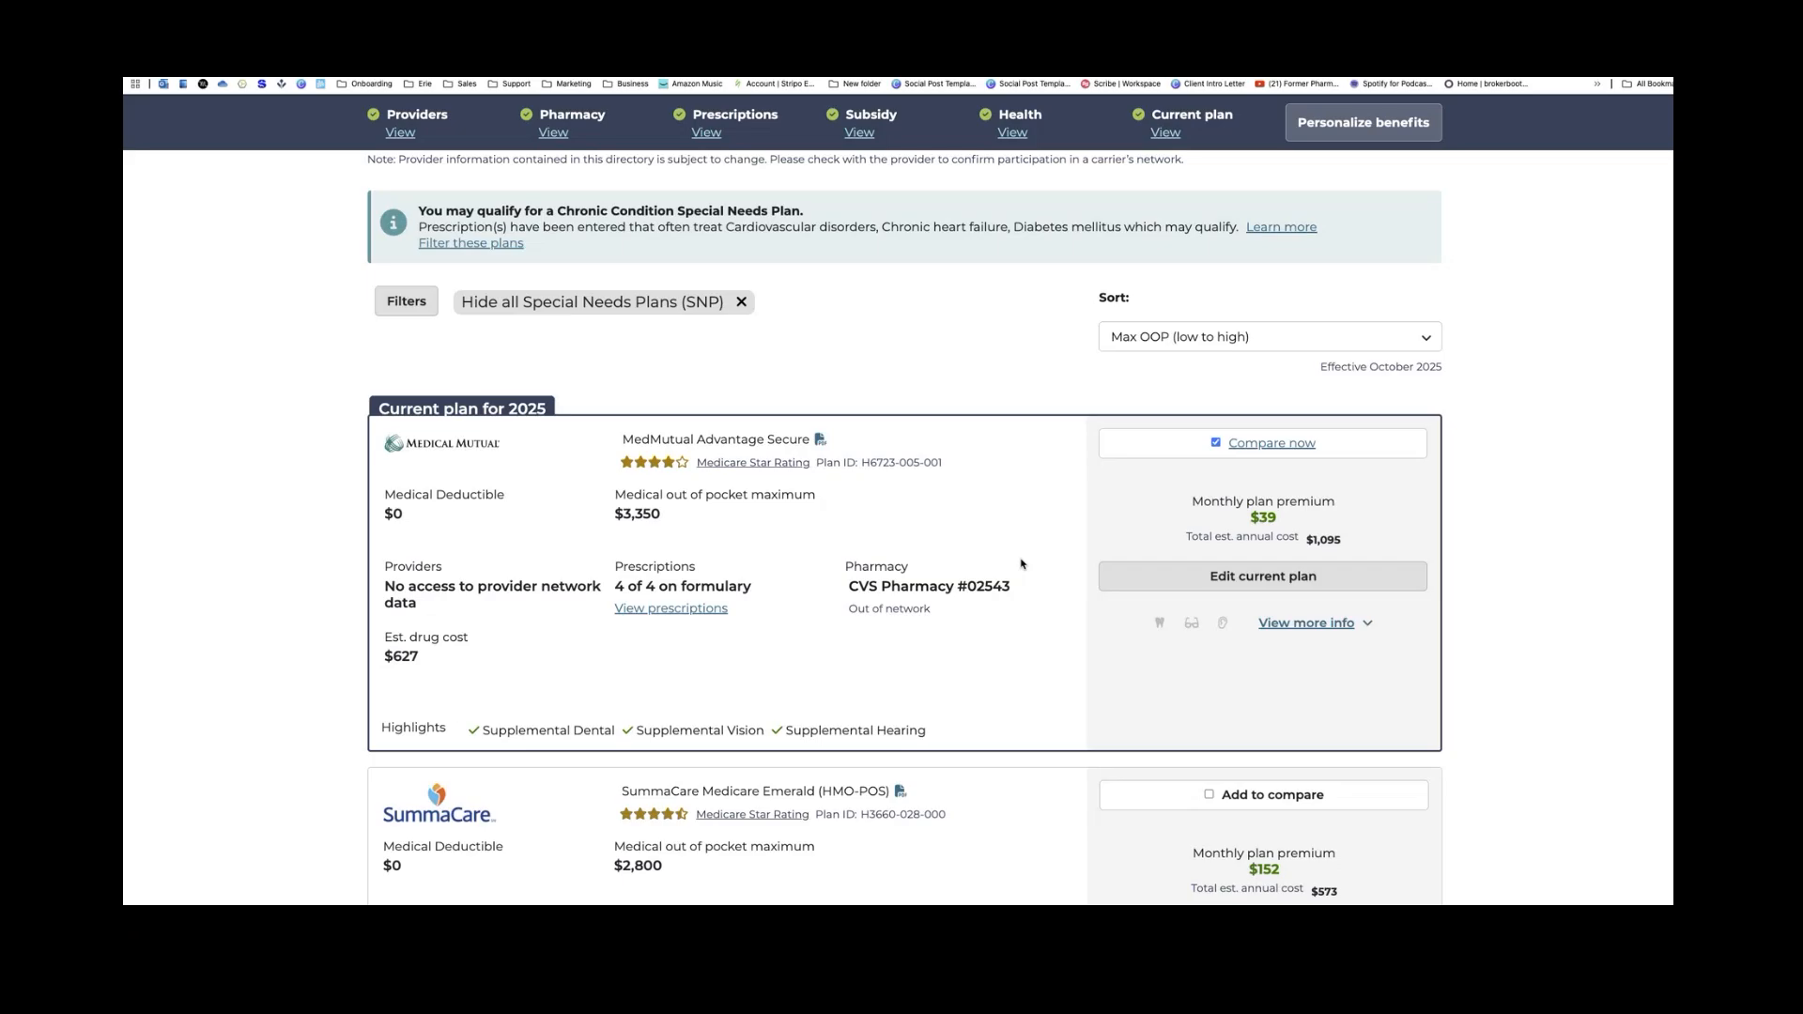
click(1272, 448)
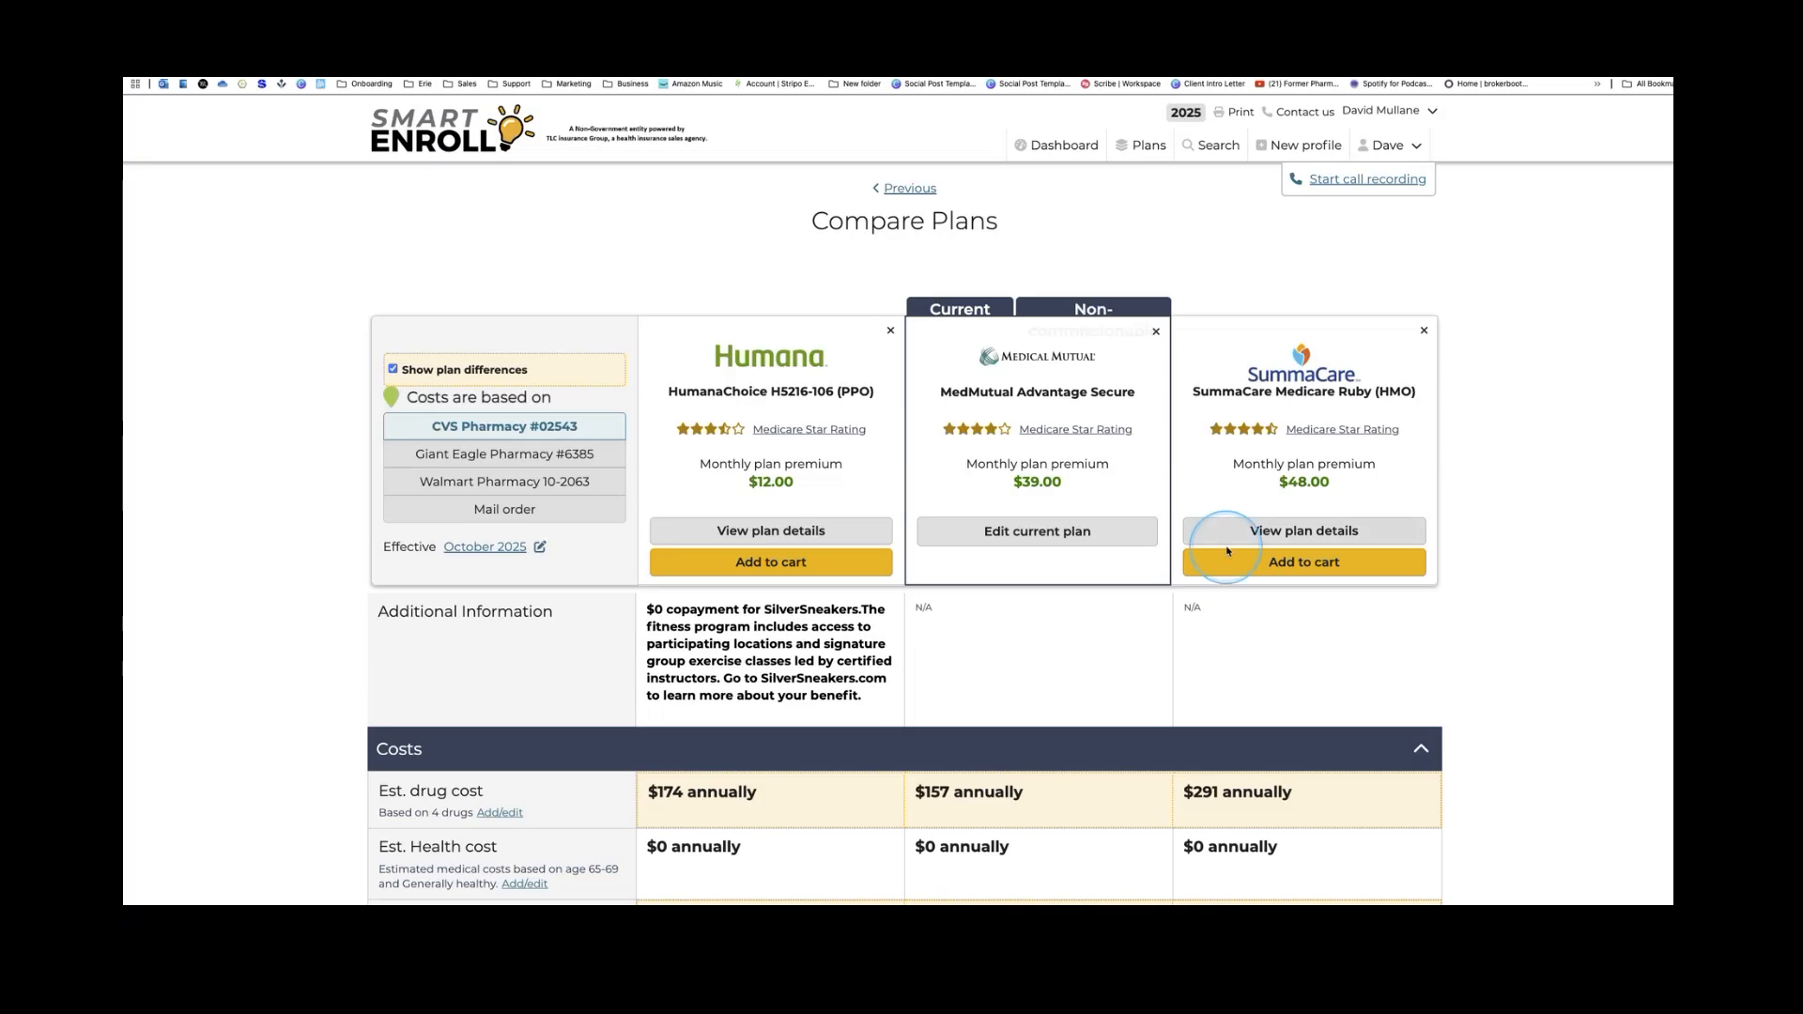
scroll(1249, 563, down, 4)
scroll(1262, 574, down, 1)
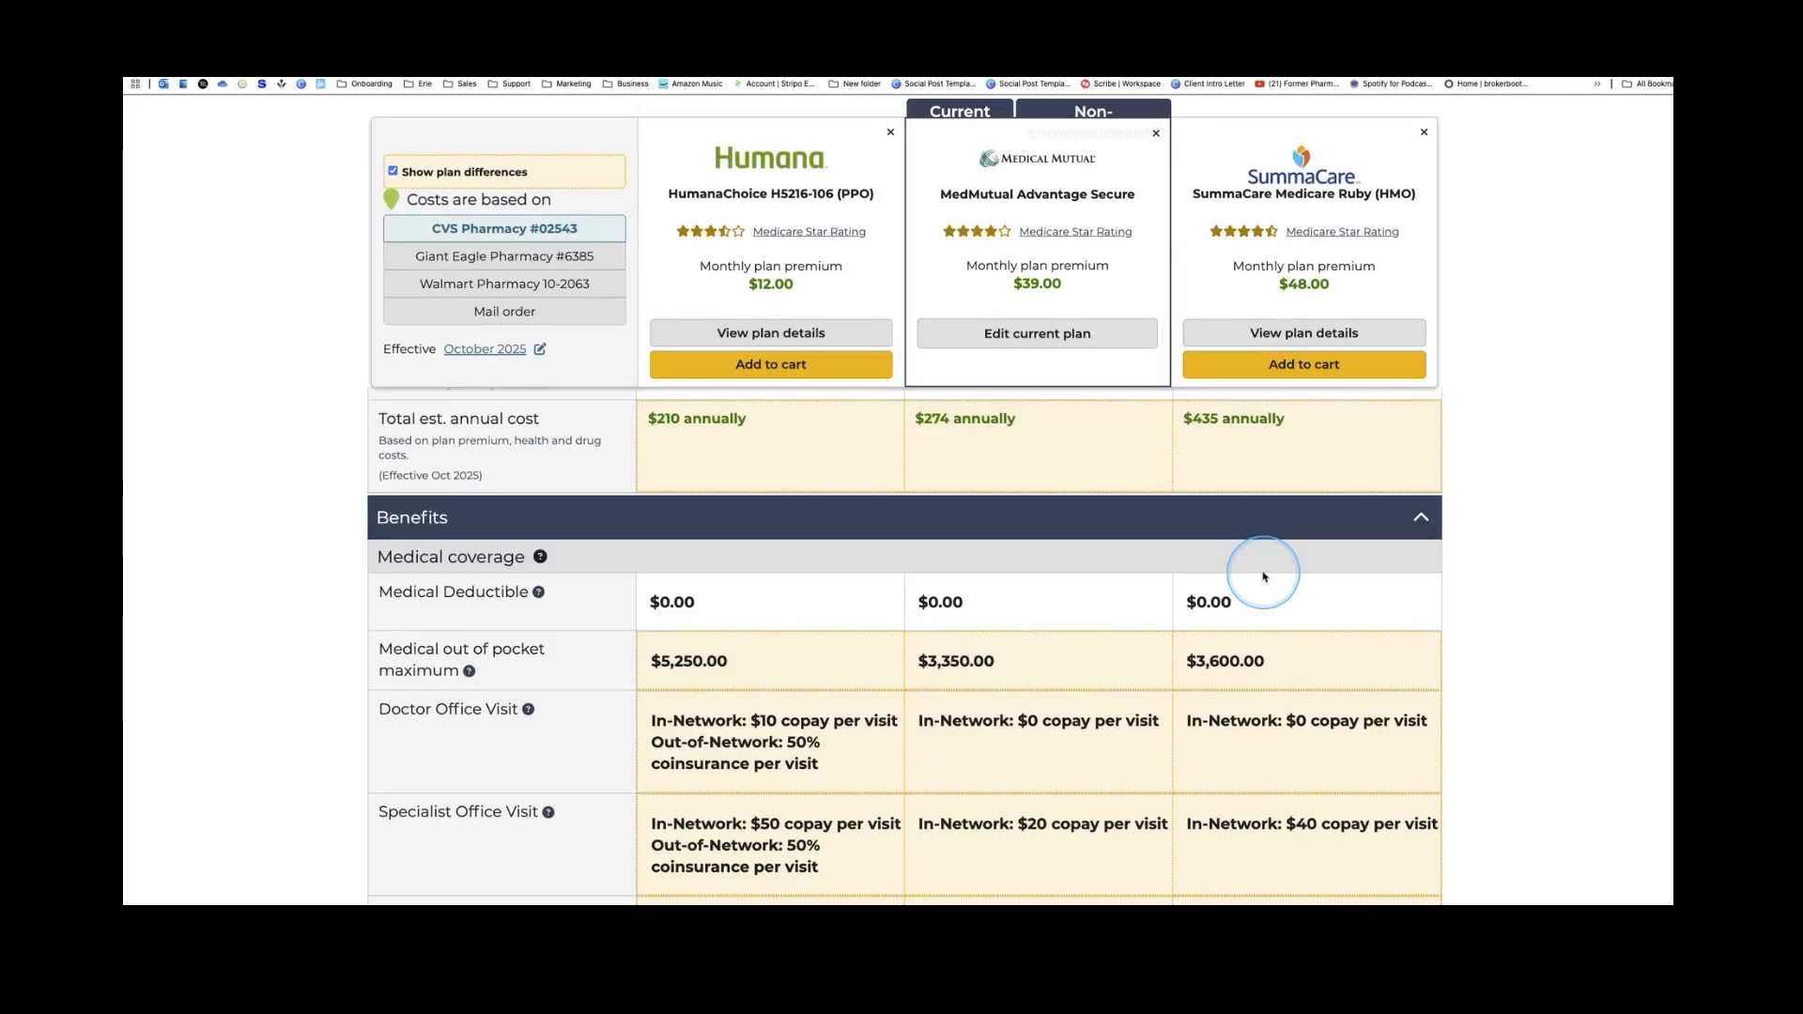
scroll(1270, 583, up, 1)
scroll(1277, 587, up, 2)
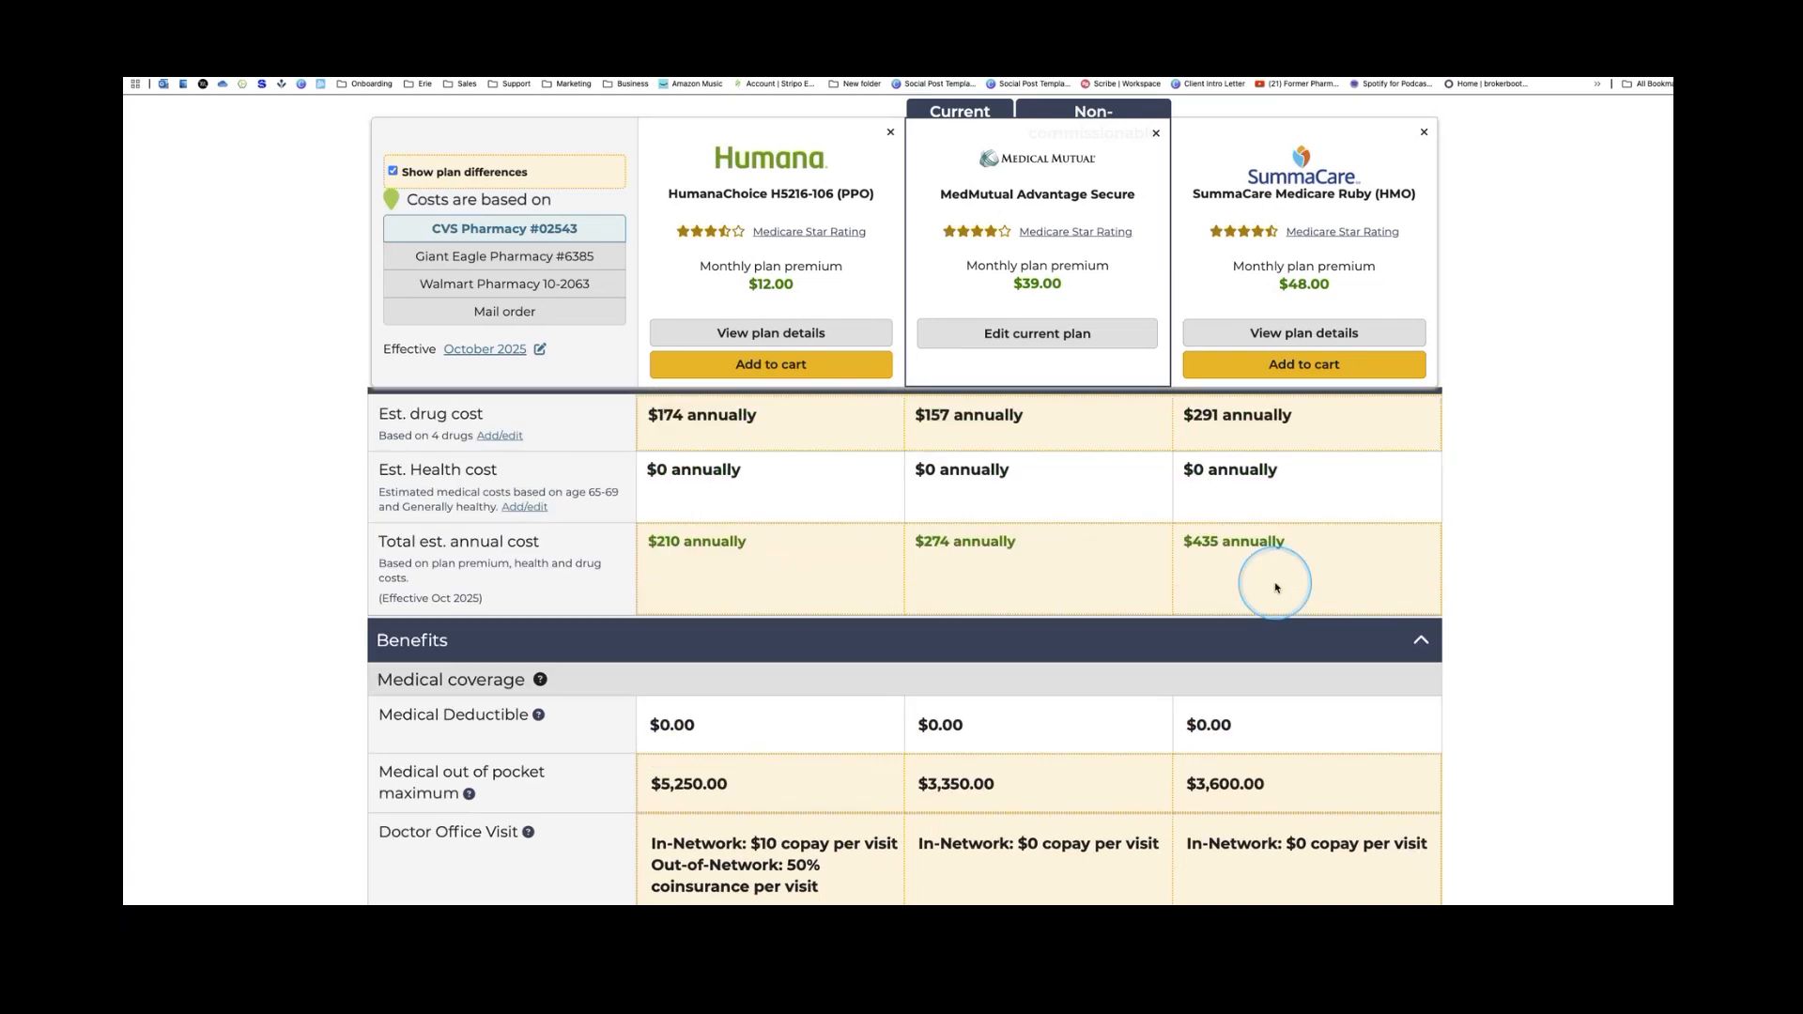
scroll(1276, 588, up, 3)
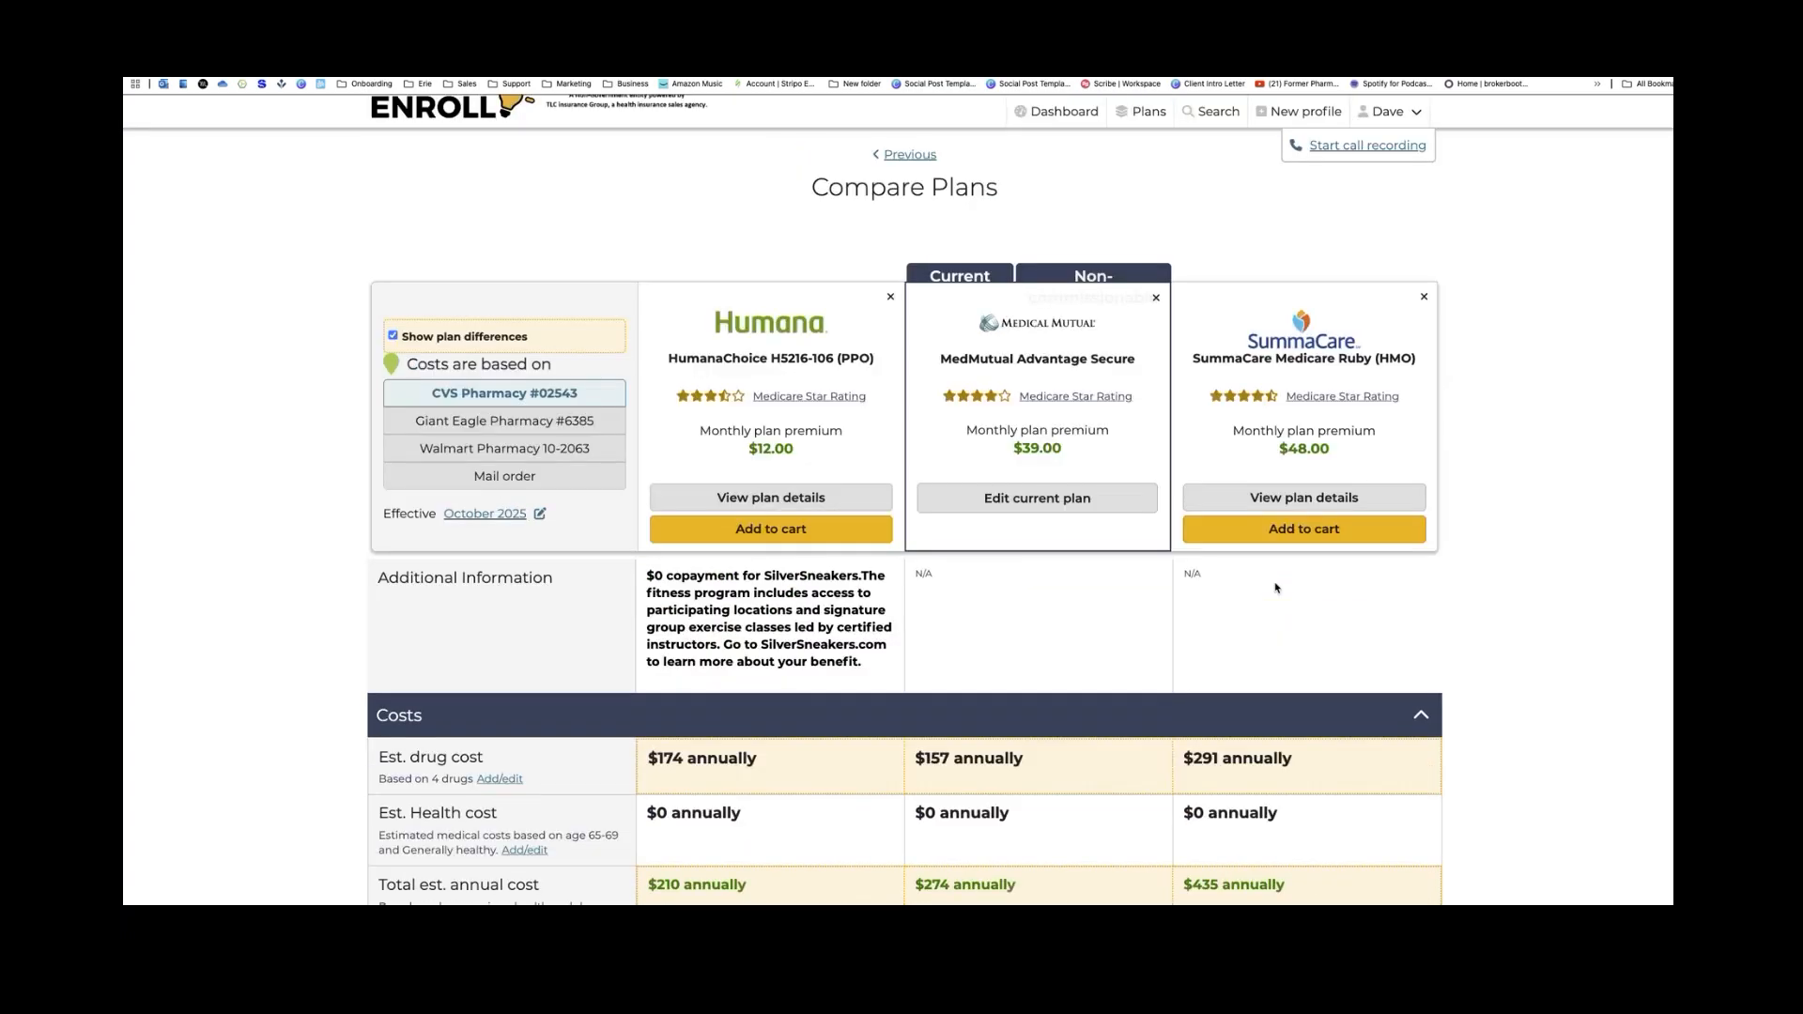
scroll(1279, 588, down, 1)
click(1480, 587)
scroll(1479, 587, down, 1)
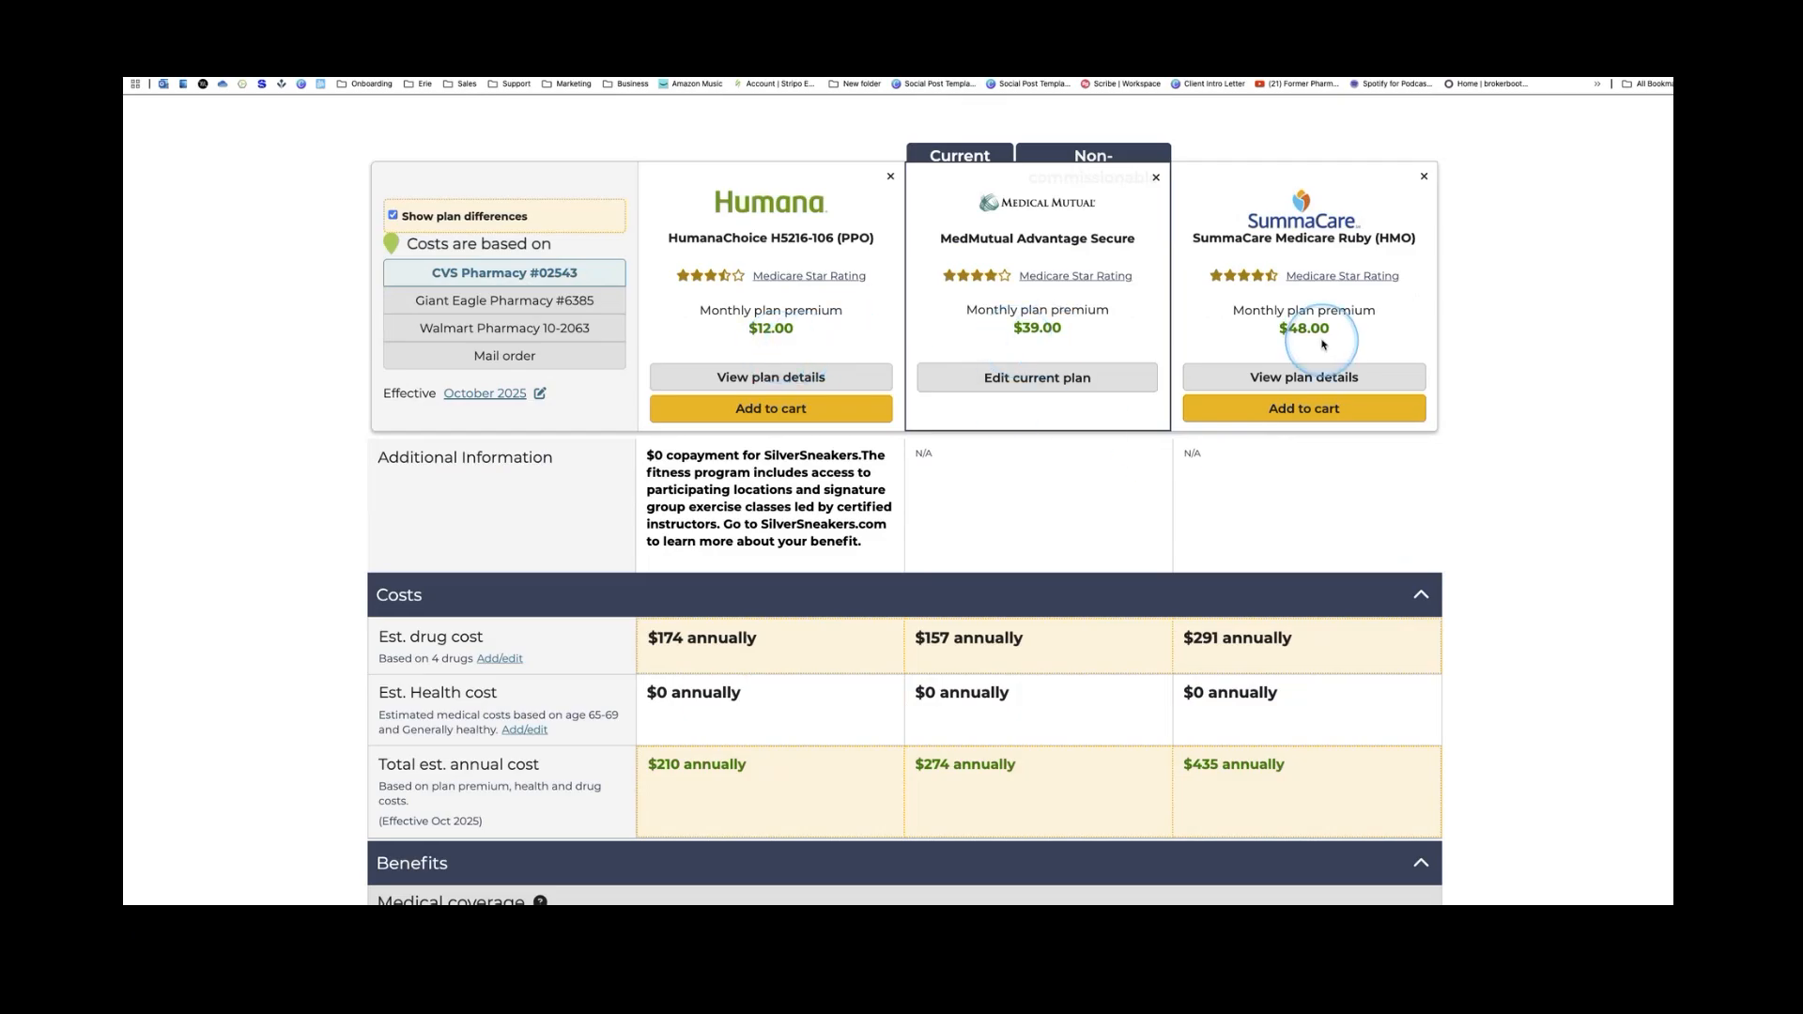
scroll(1143, 551, down, 2)
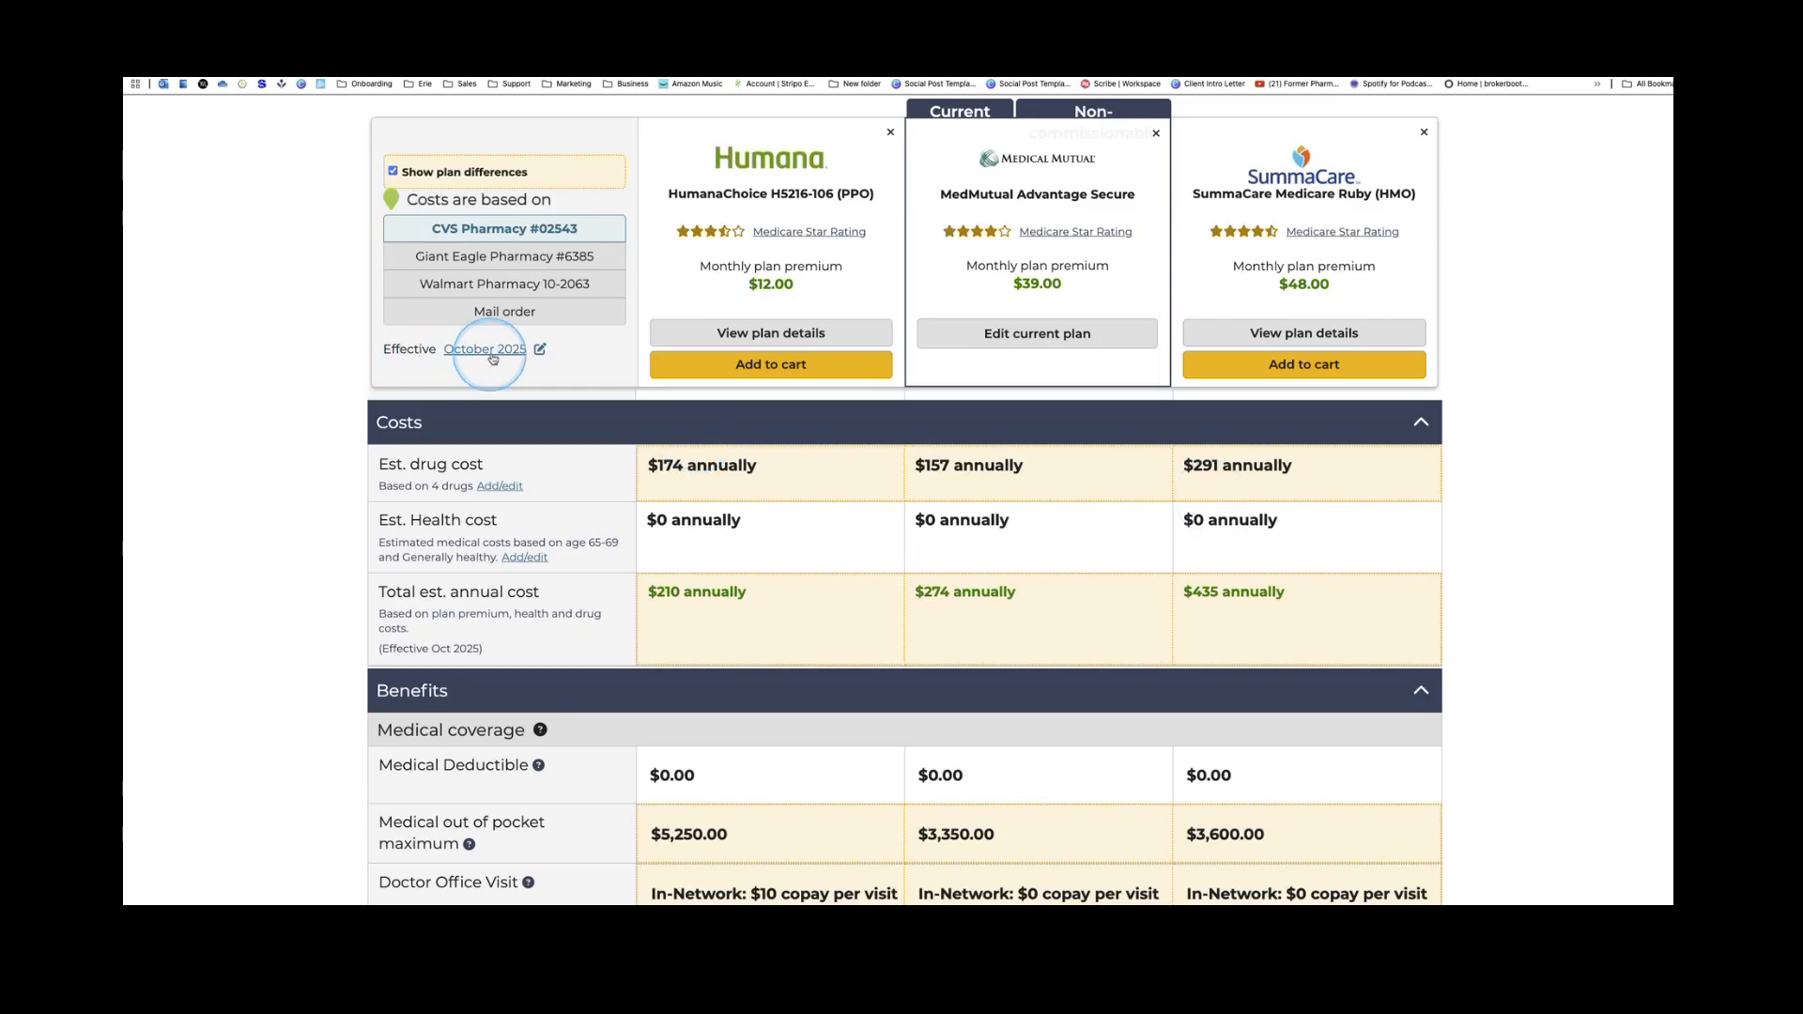
Check the coverage effective date options, leaving it at October 2025
click(541, 350)
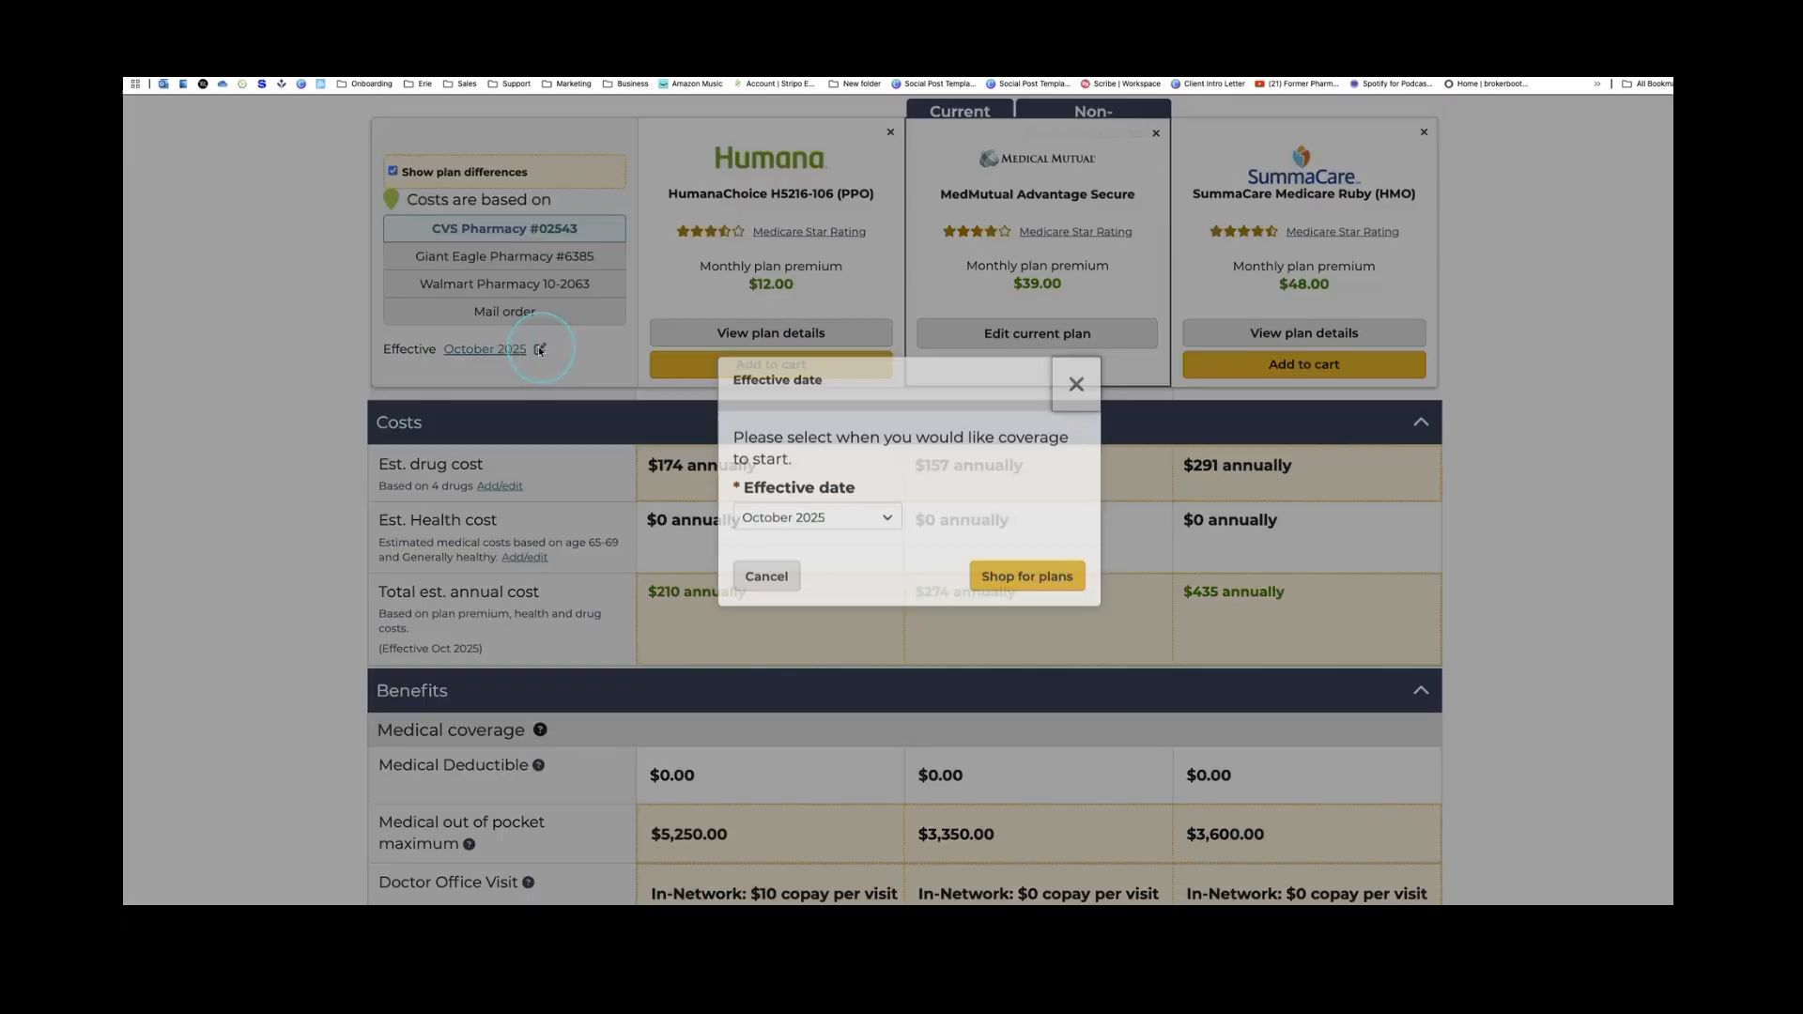
click(878, 533)
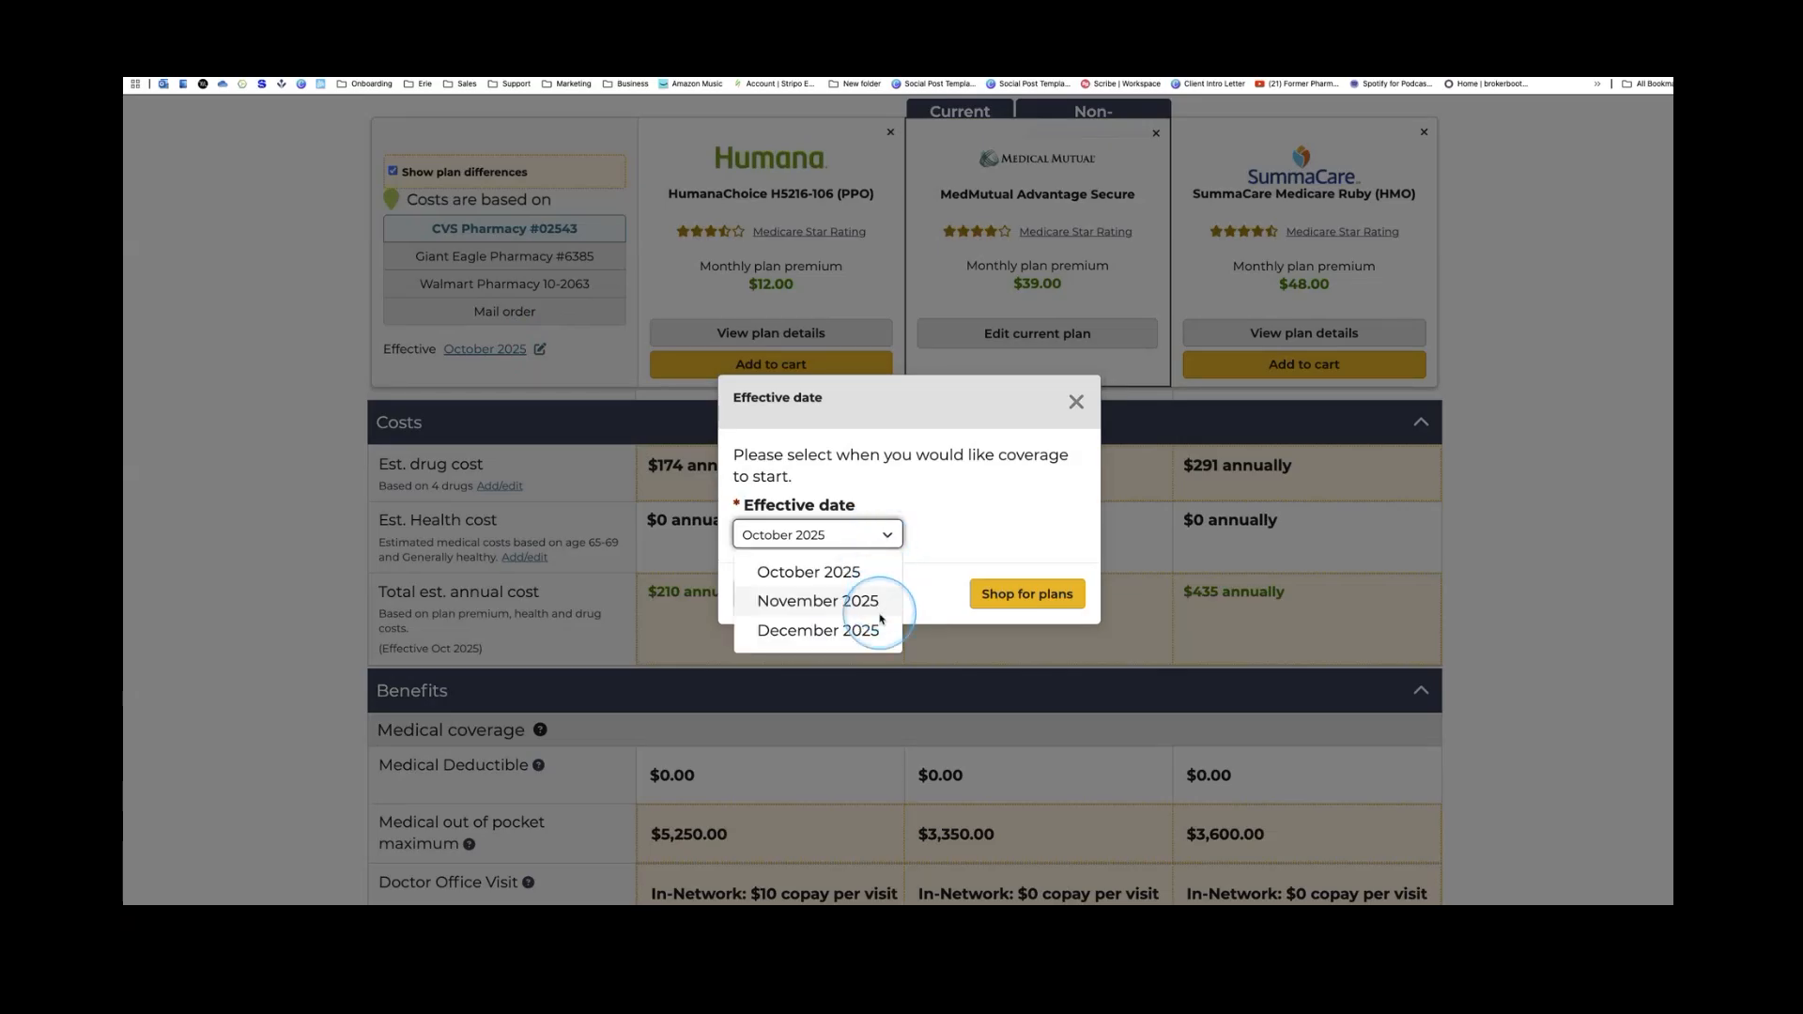
click(1077, 401)
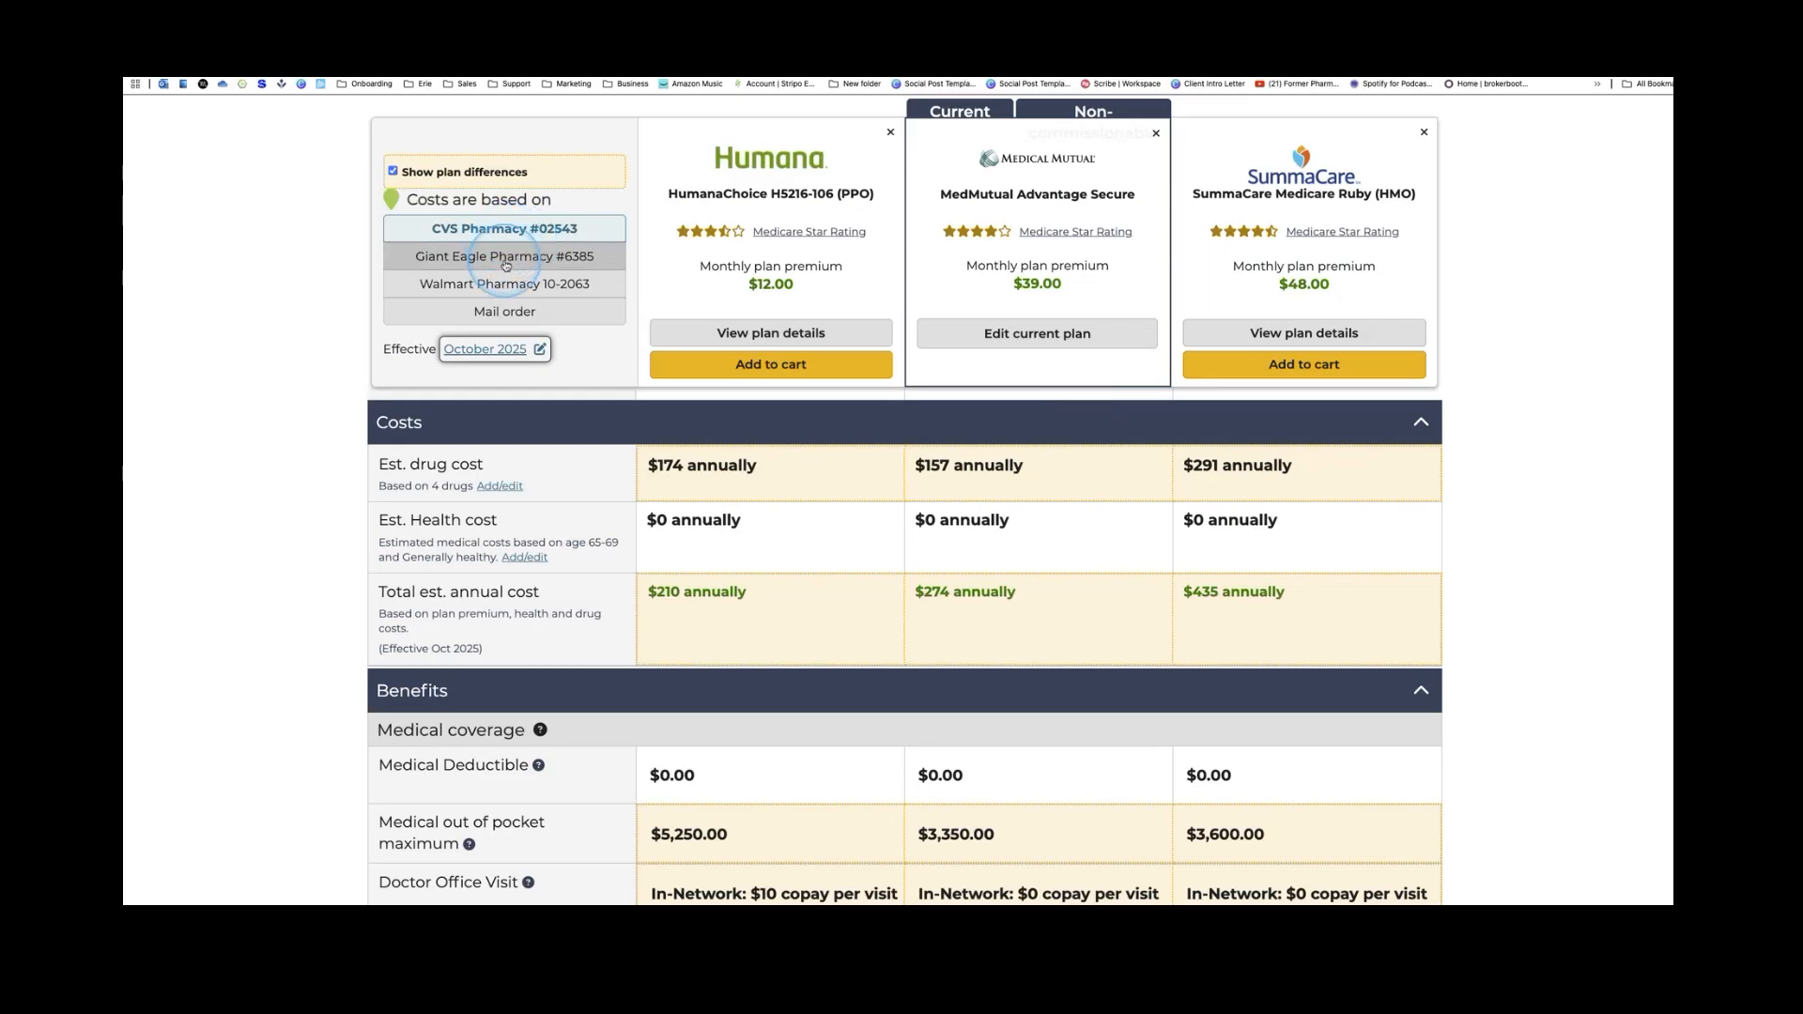
Compare costs across CVS, Giant Eagle and Walmart pharmacies, settling on mail order
click(506, 263)
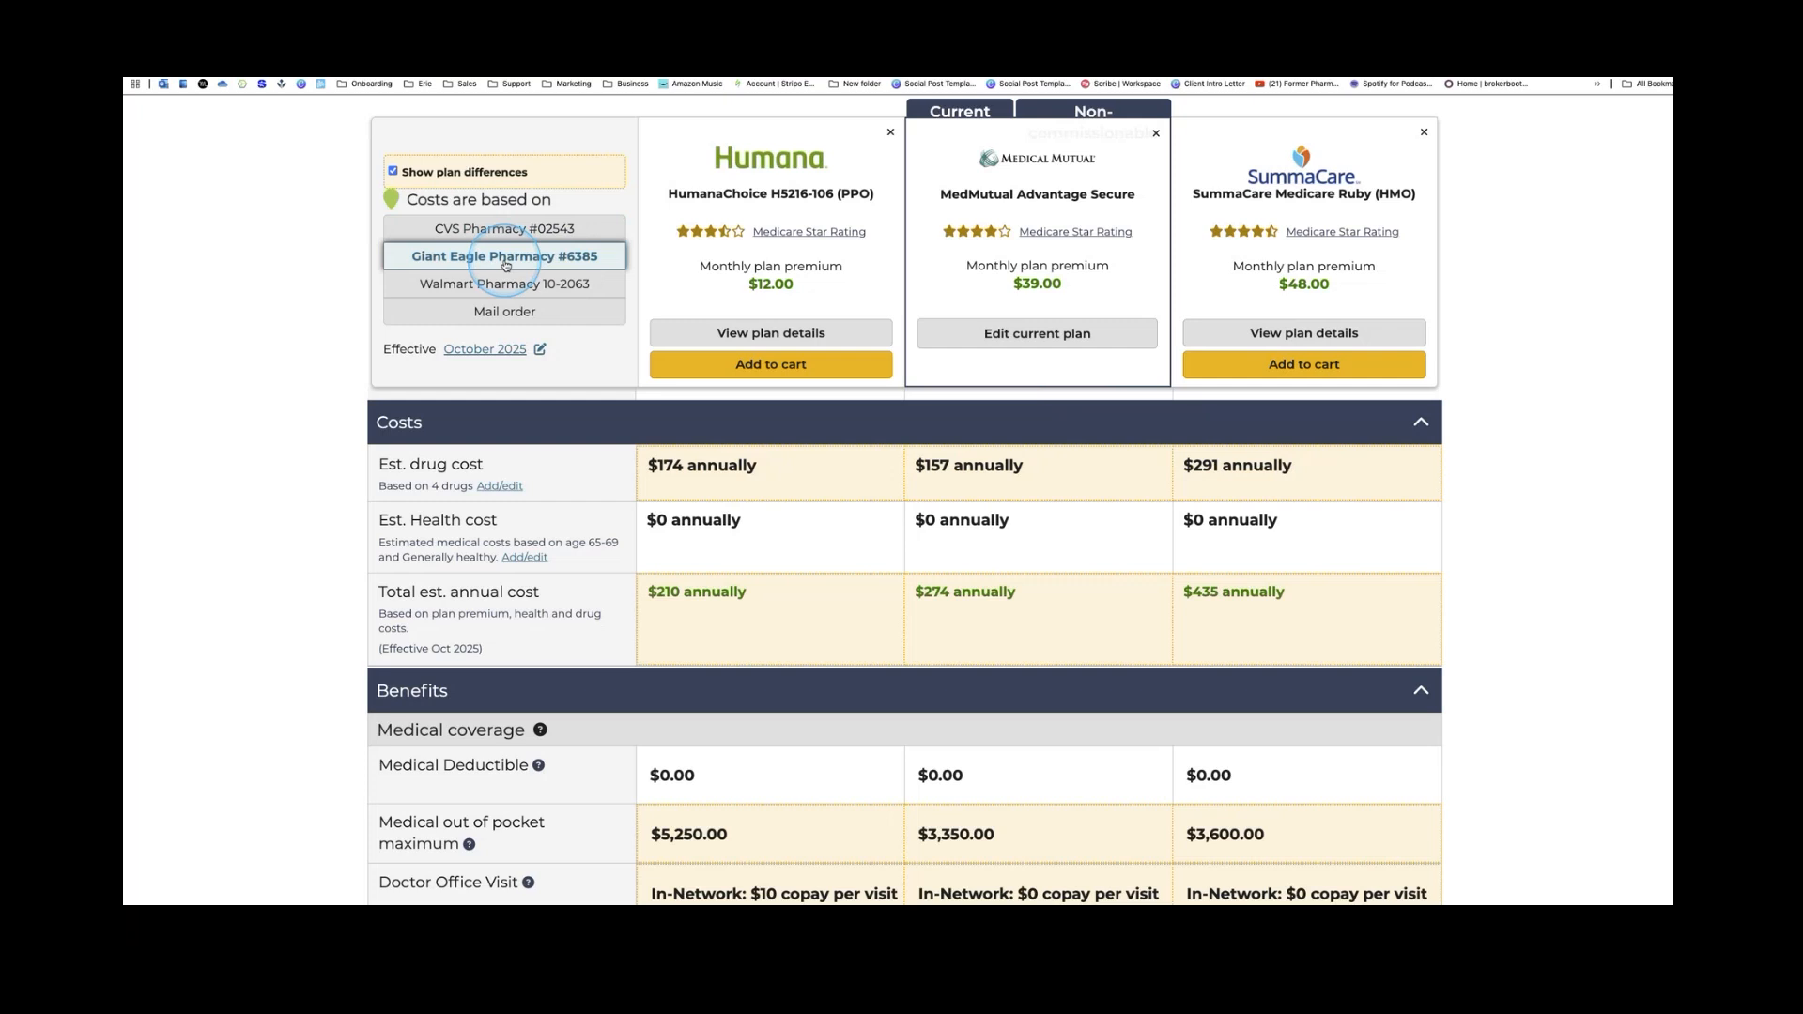
click(508, 286)
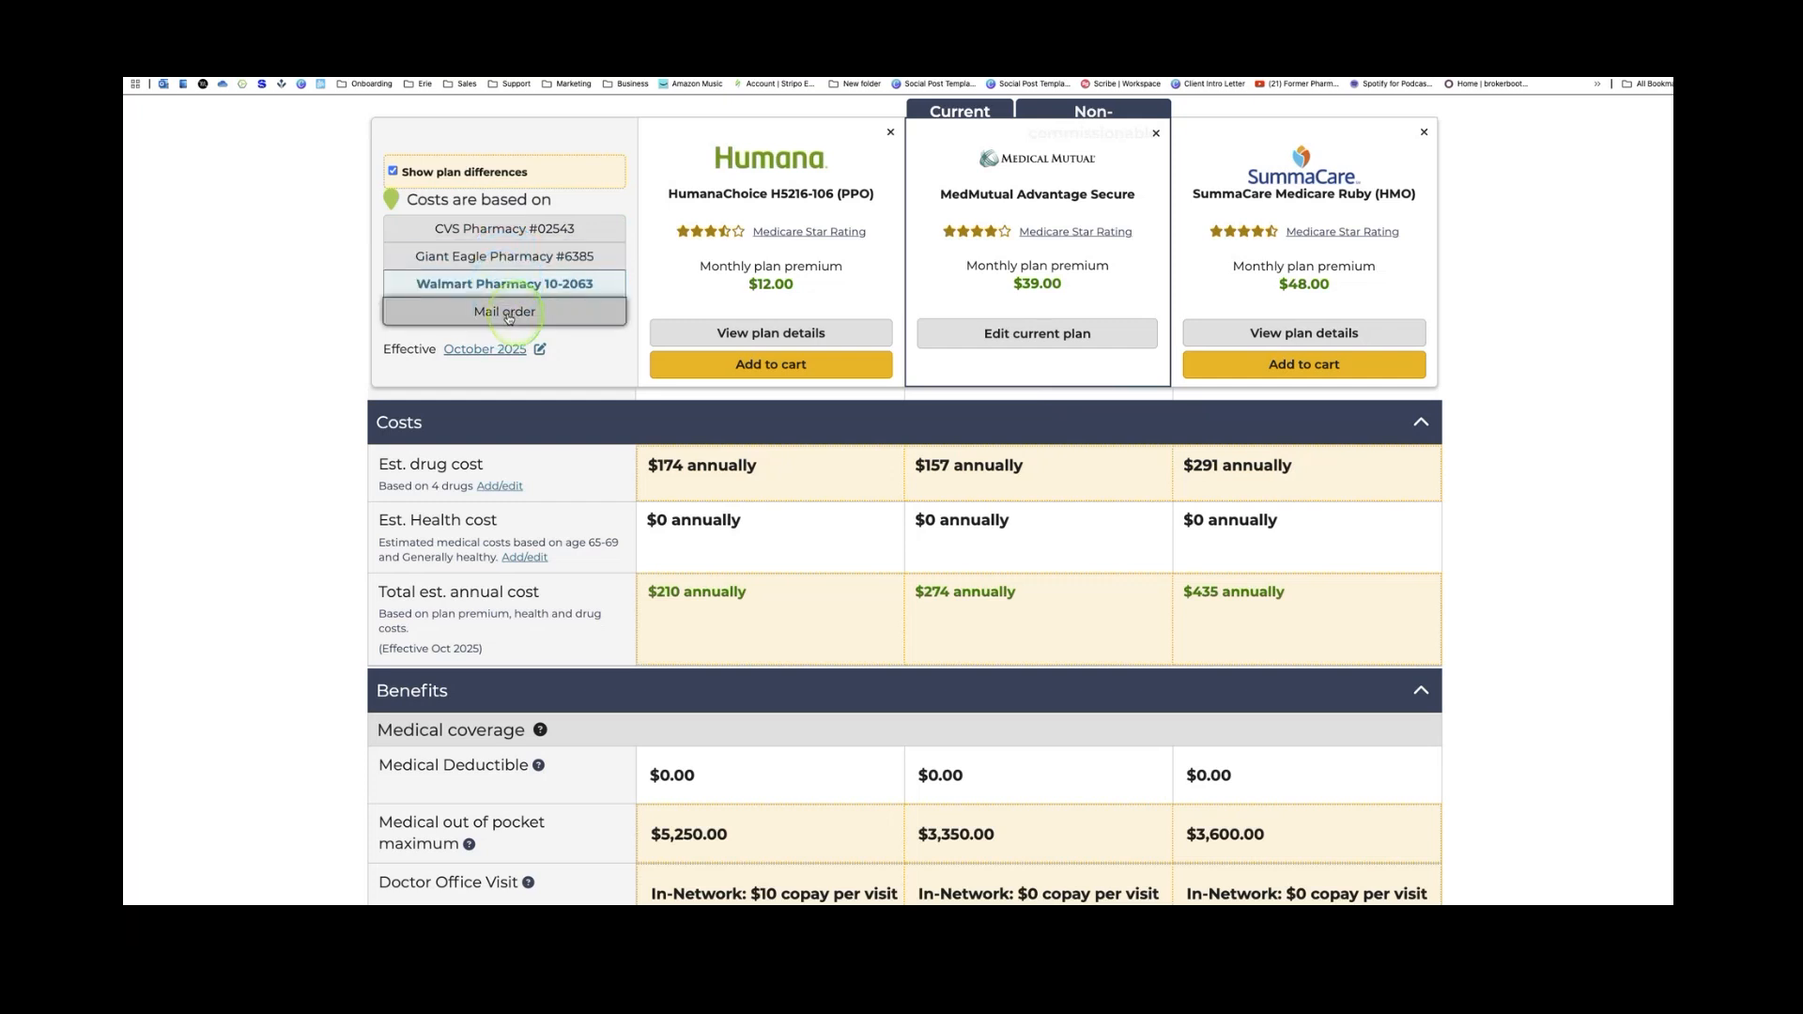
click(508, 315)
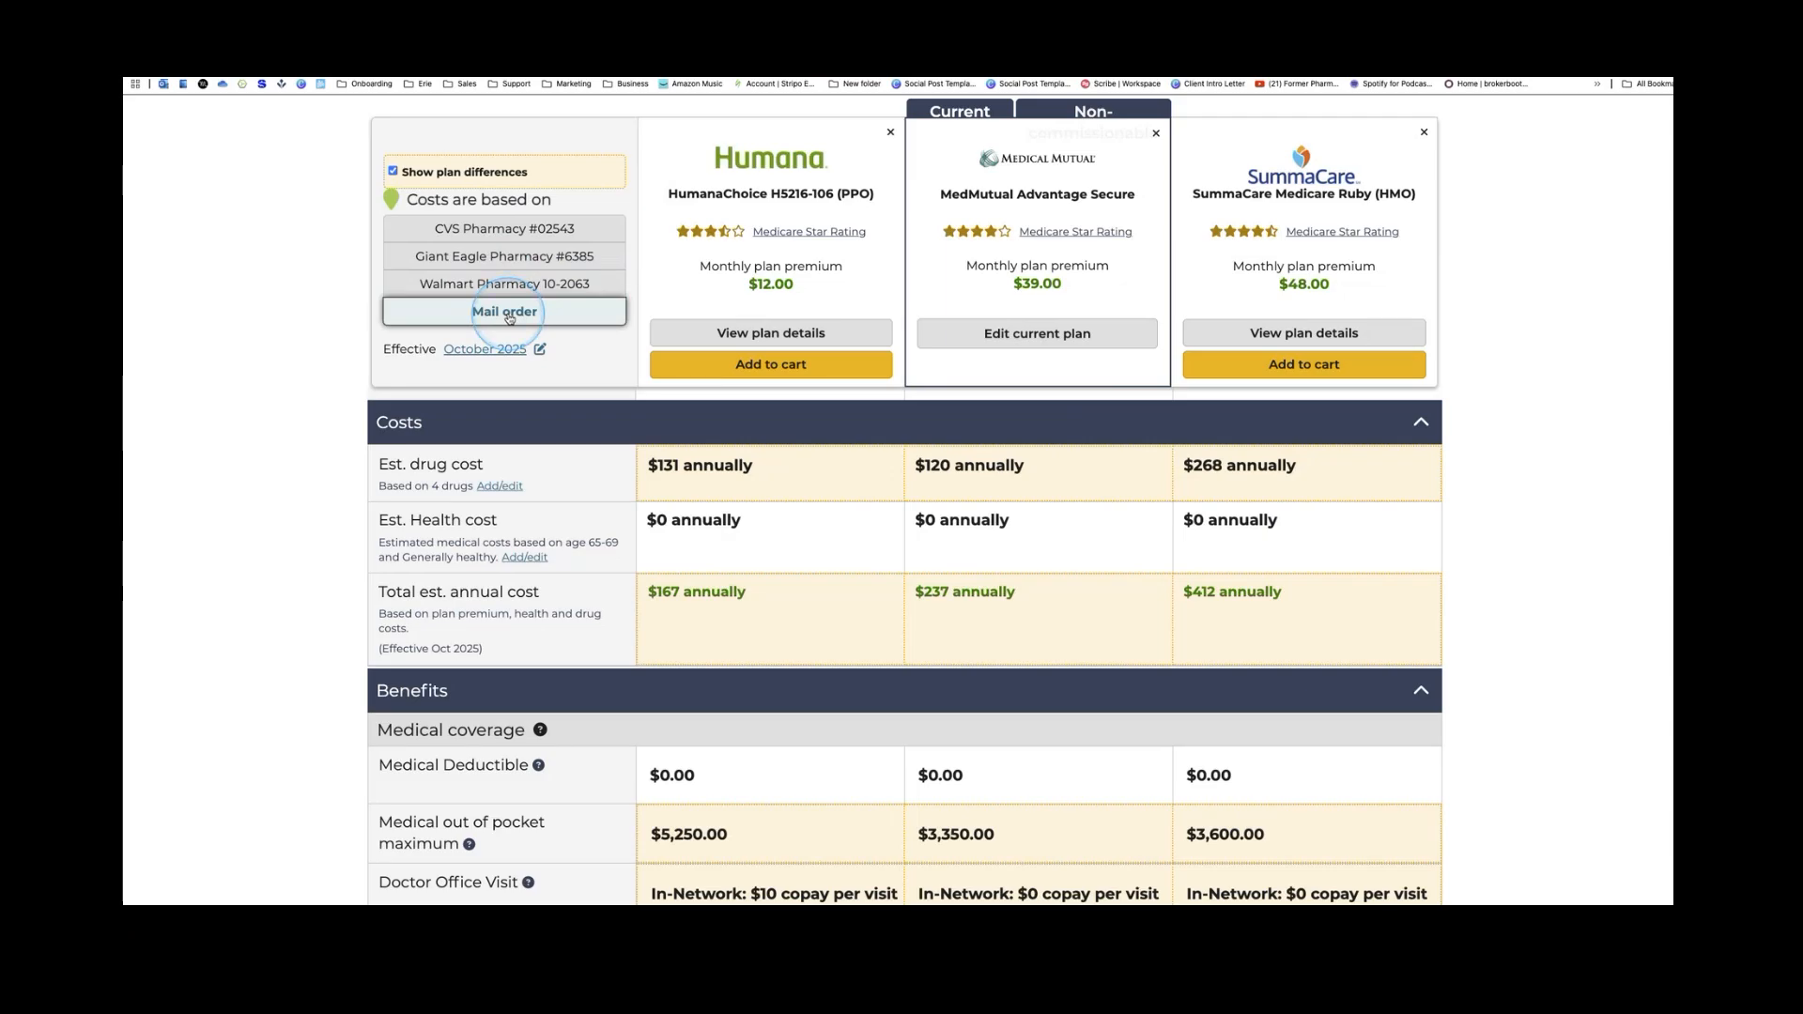
click(501, 230)
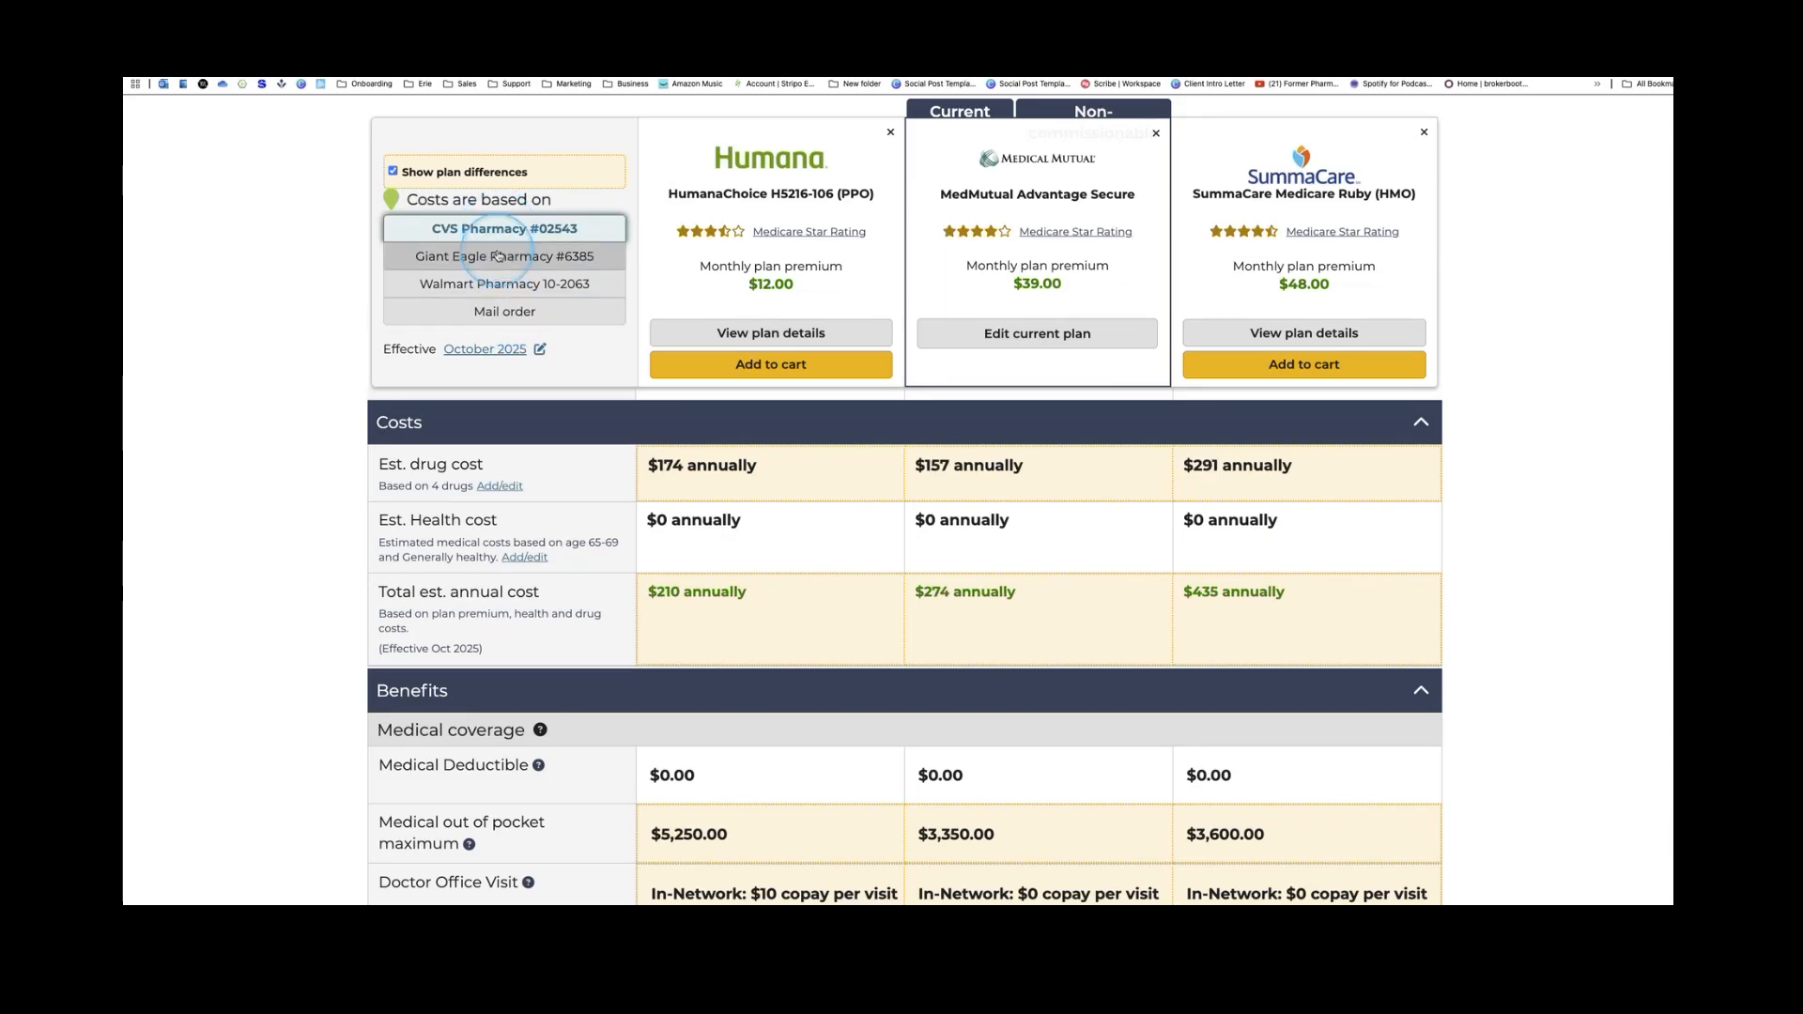
click(498, 255)
click(495, 283)
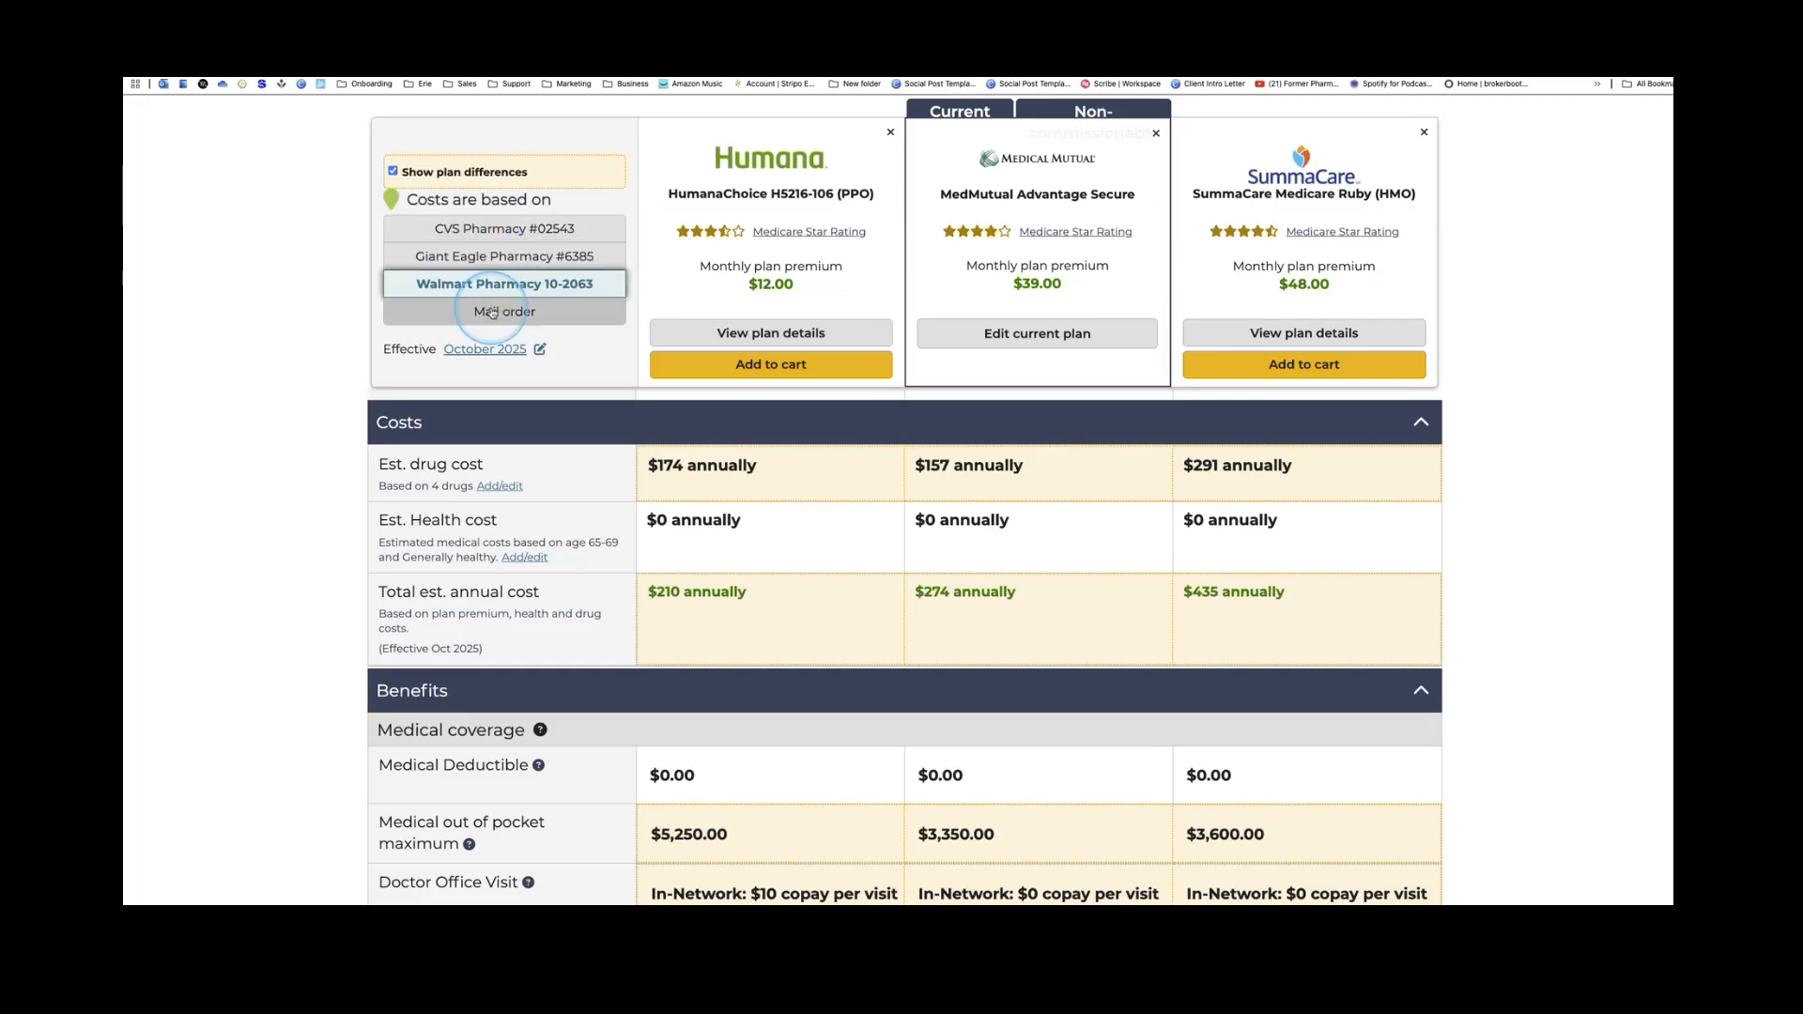
click(492, 313)
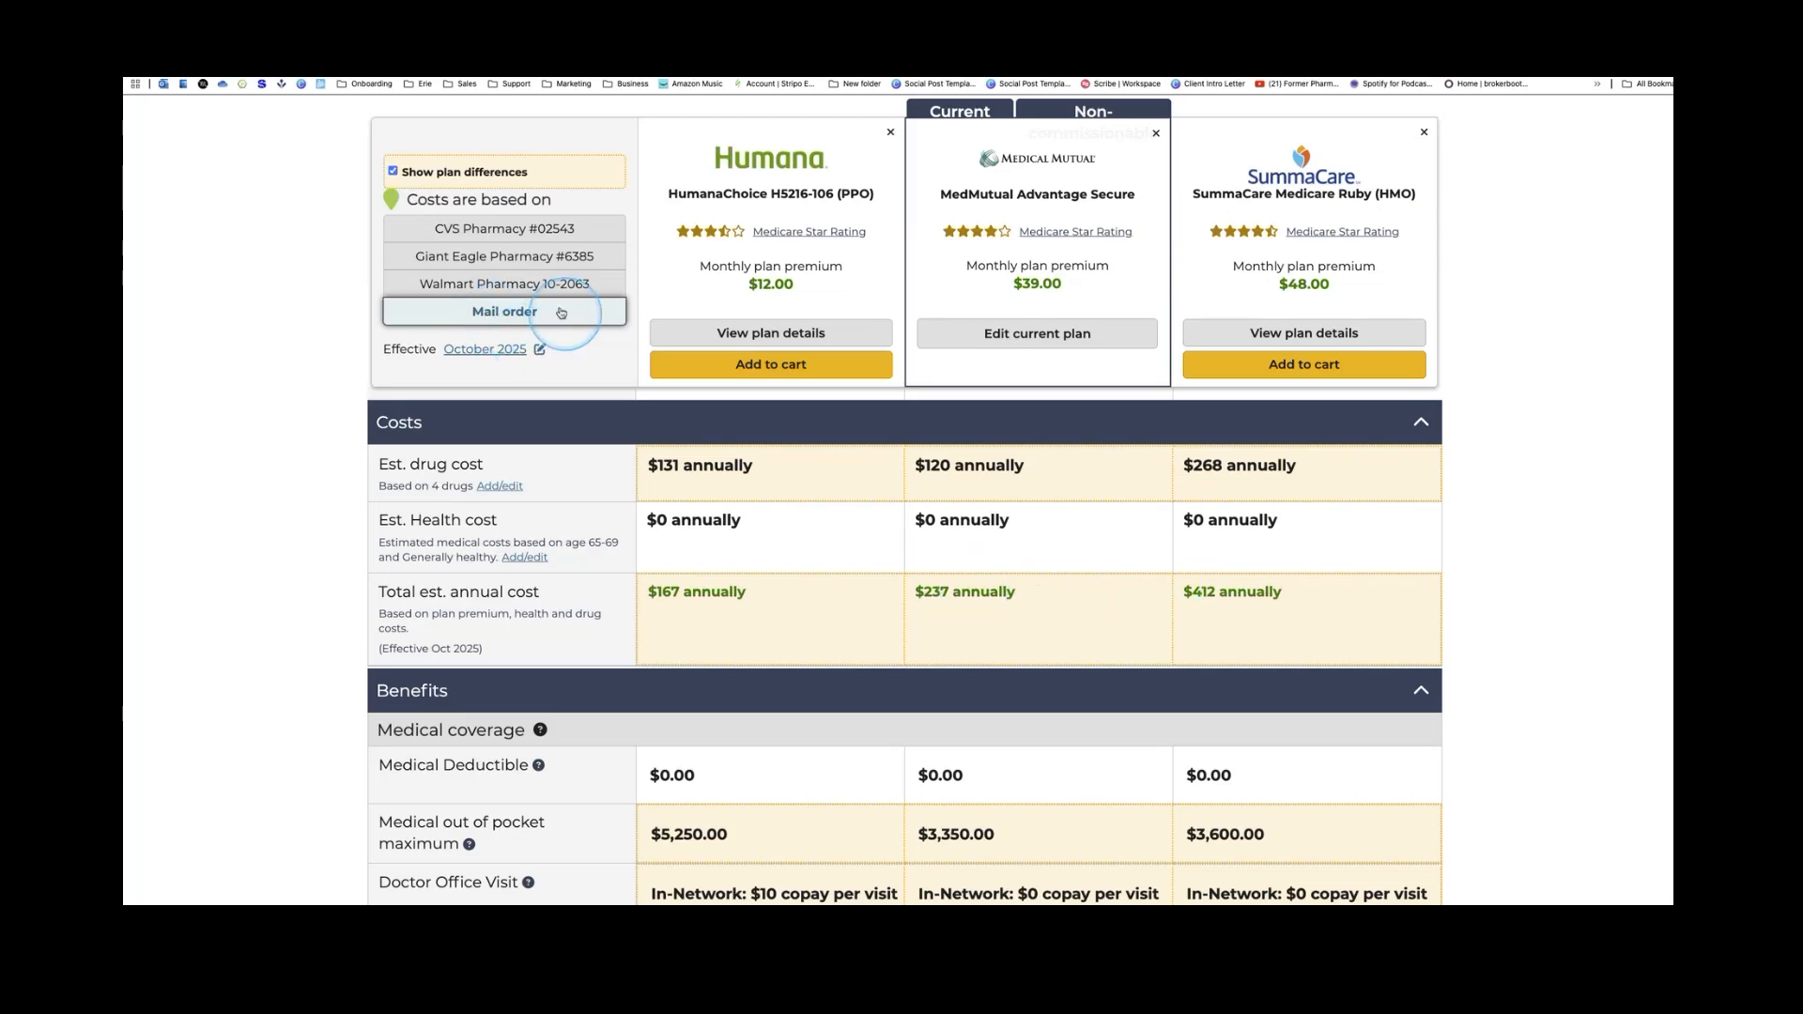
click(538, 232)
click(526, 257)
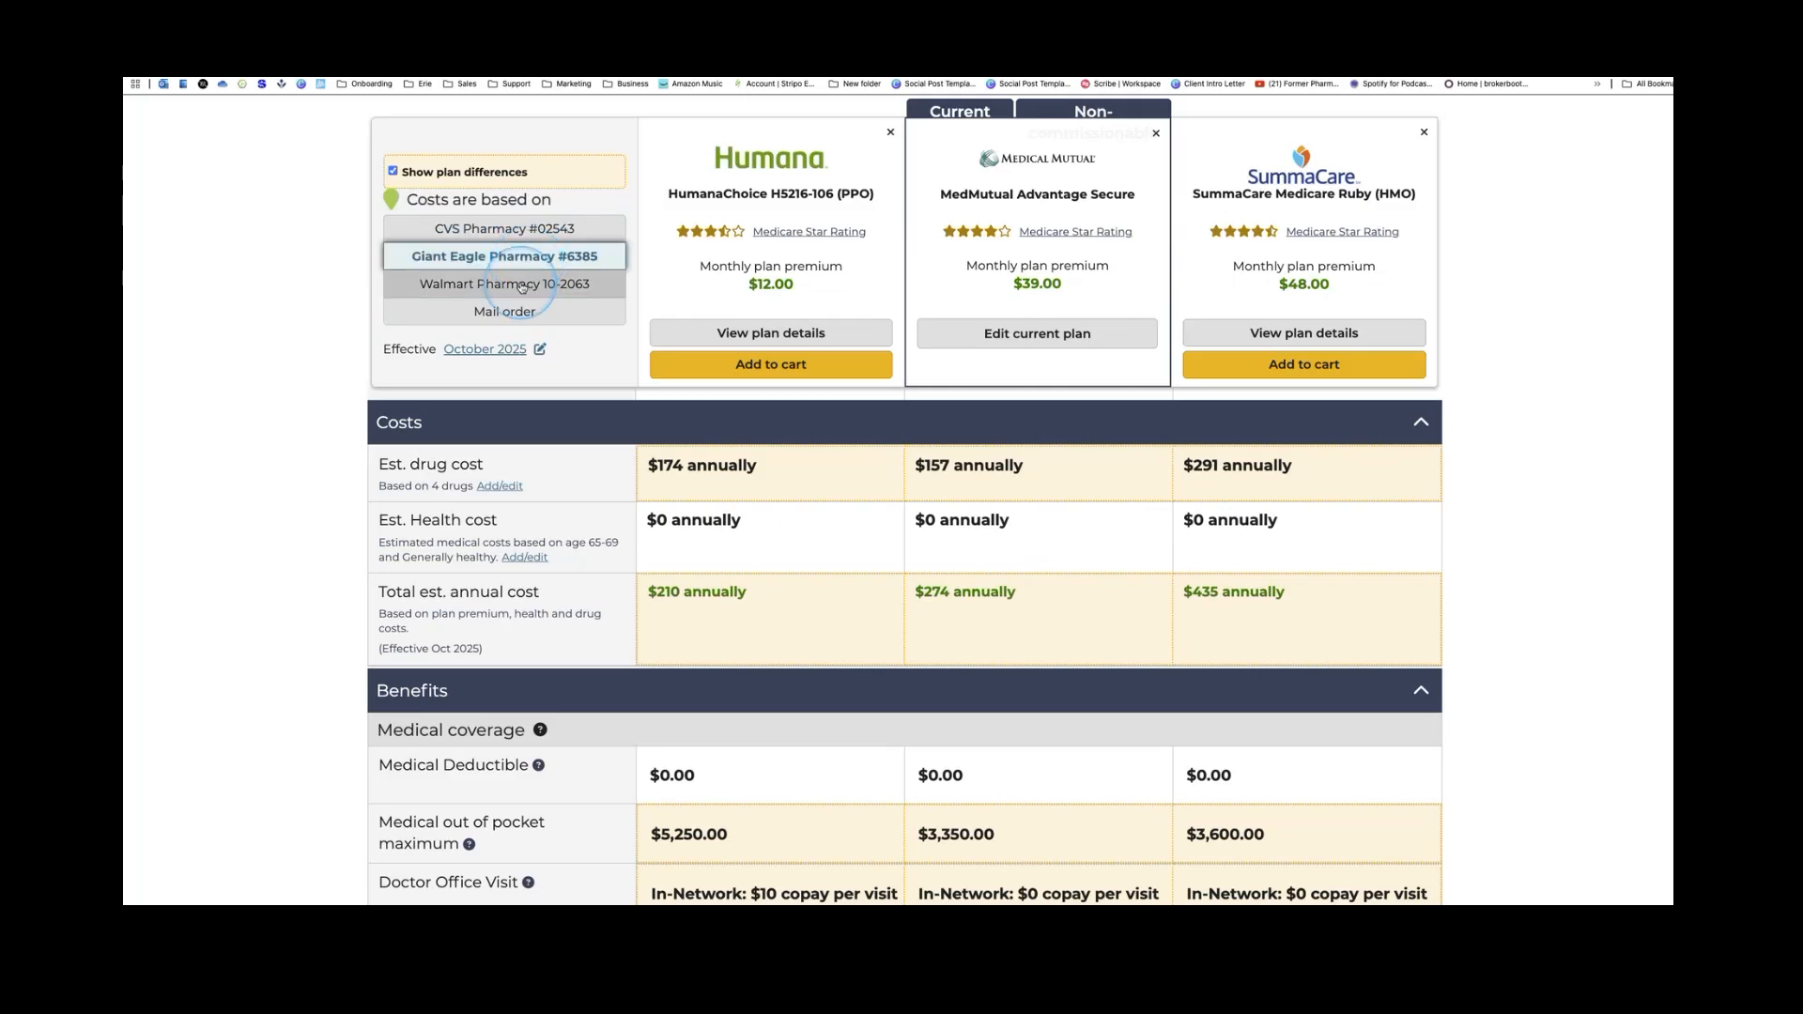
click(521, 285)
click(516, 313)
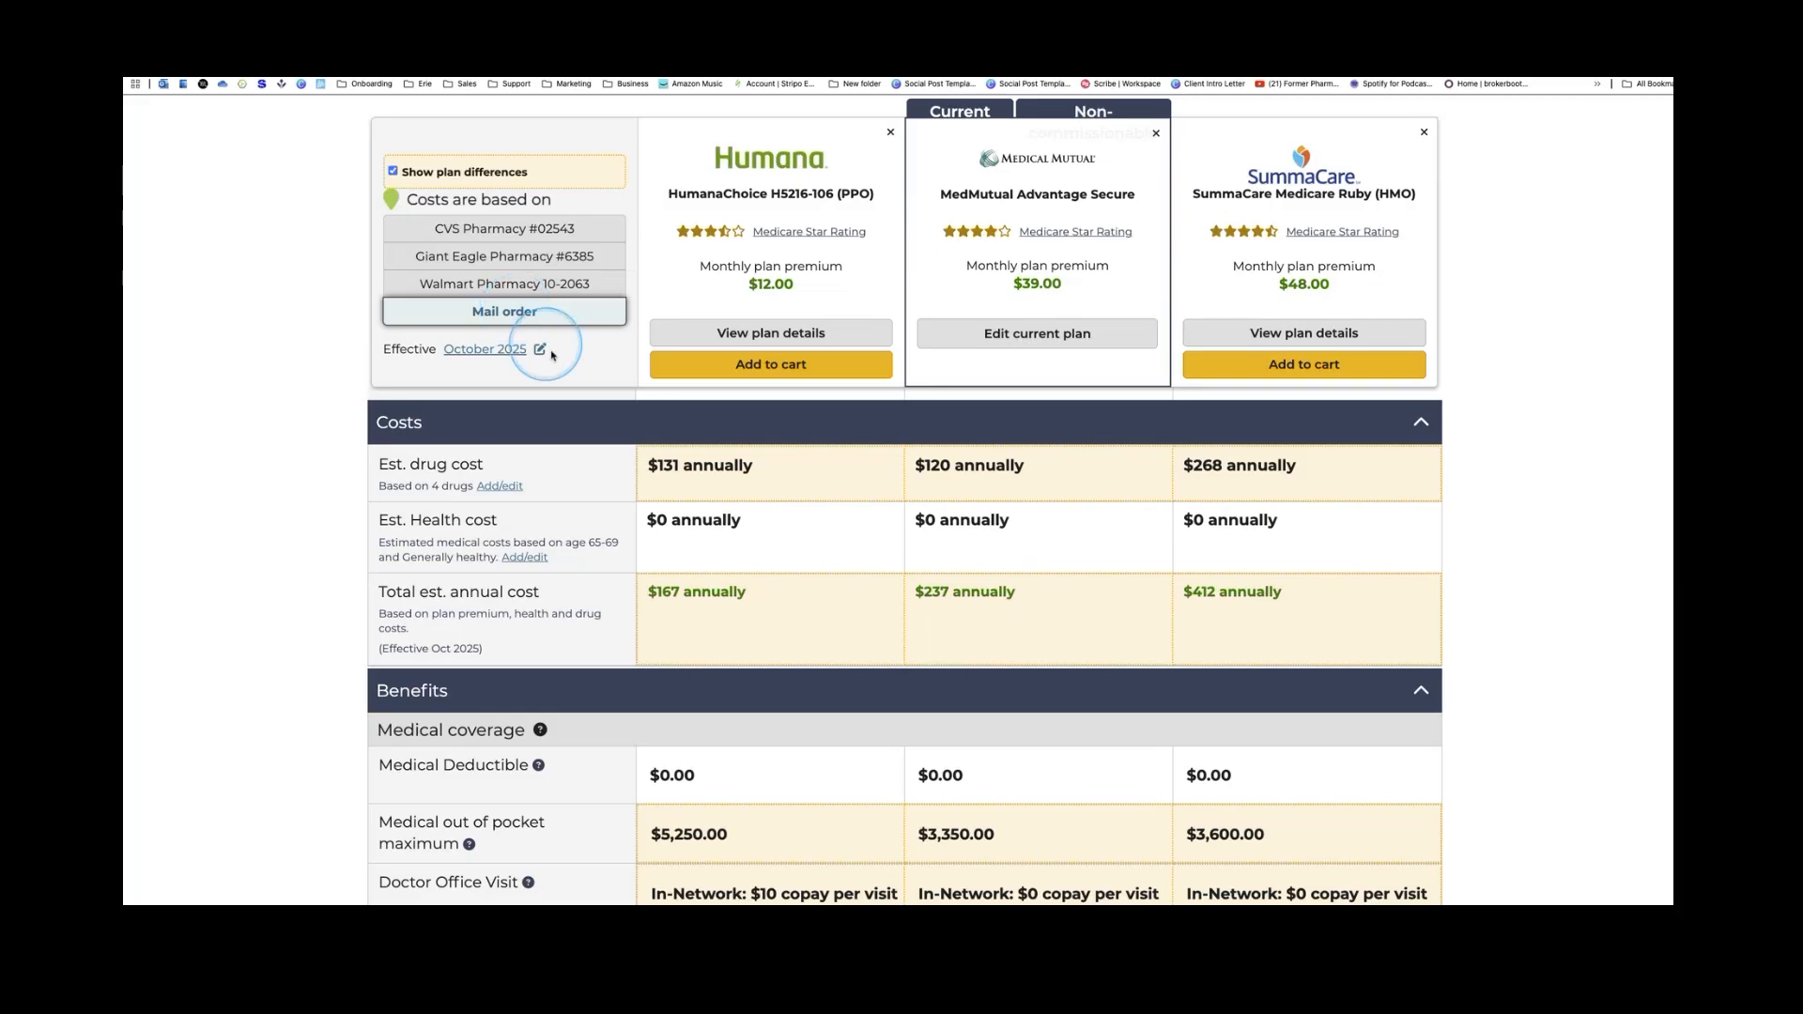
scroll(873, 587, down, 1)
scroll(873, 587, down, 3)
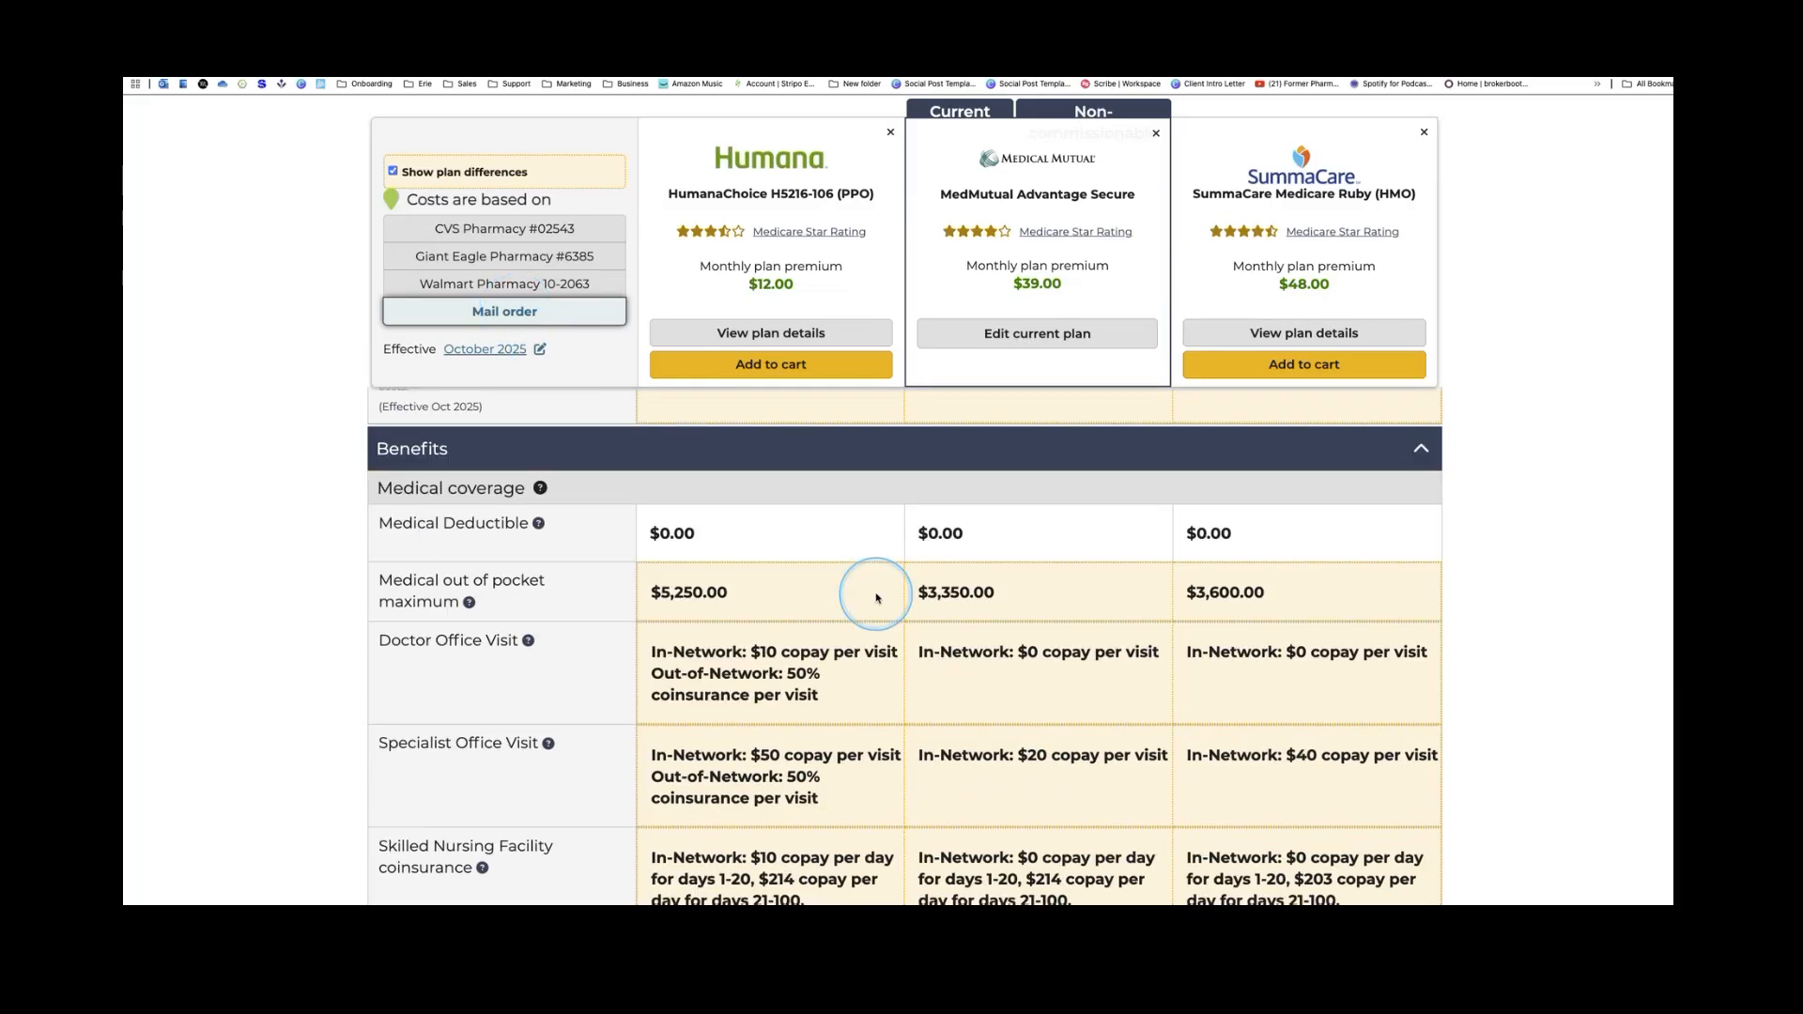
scroll(876, 597, down, 1)
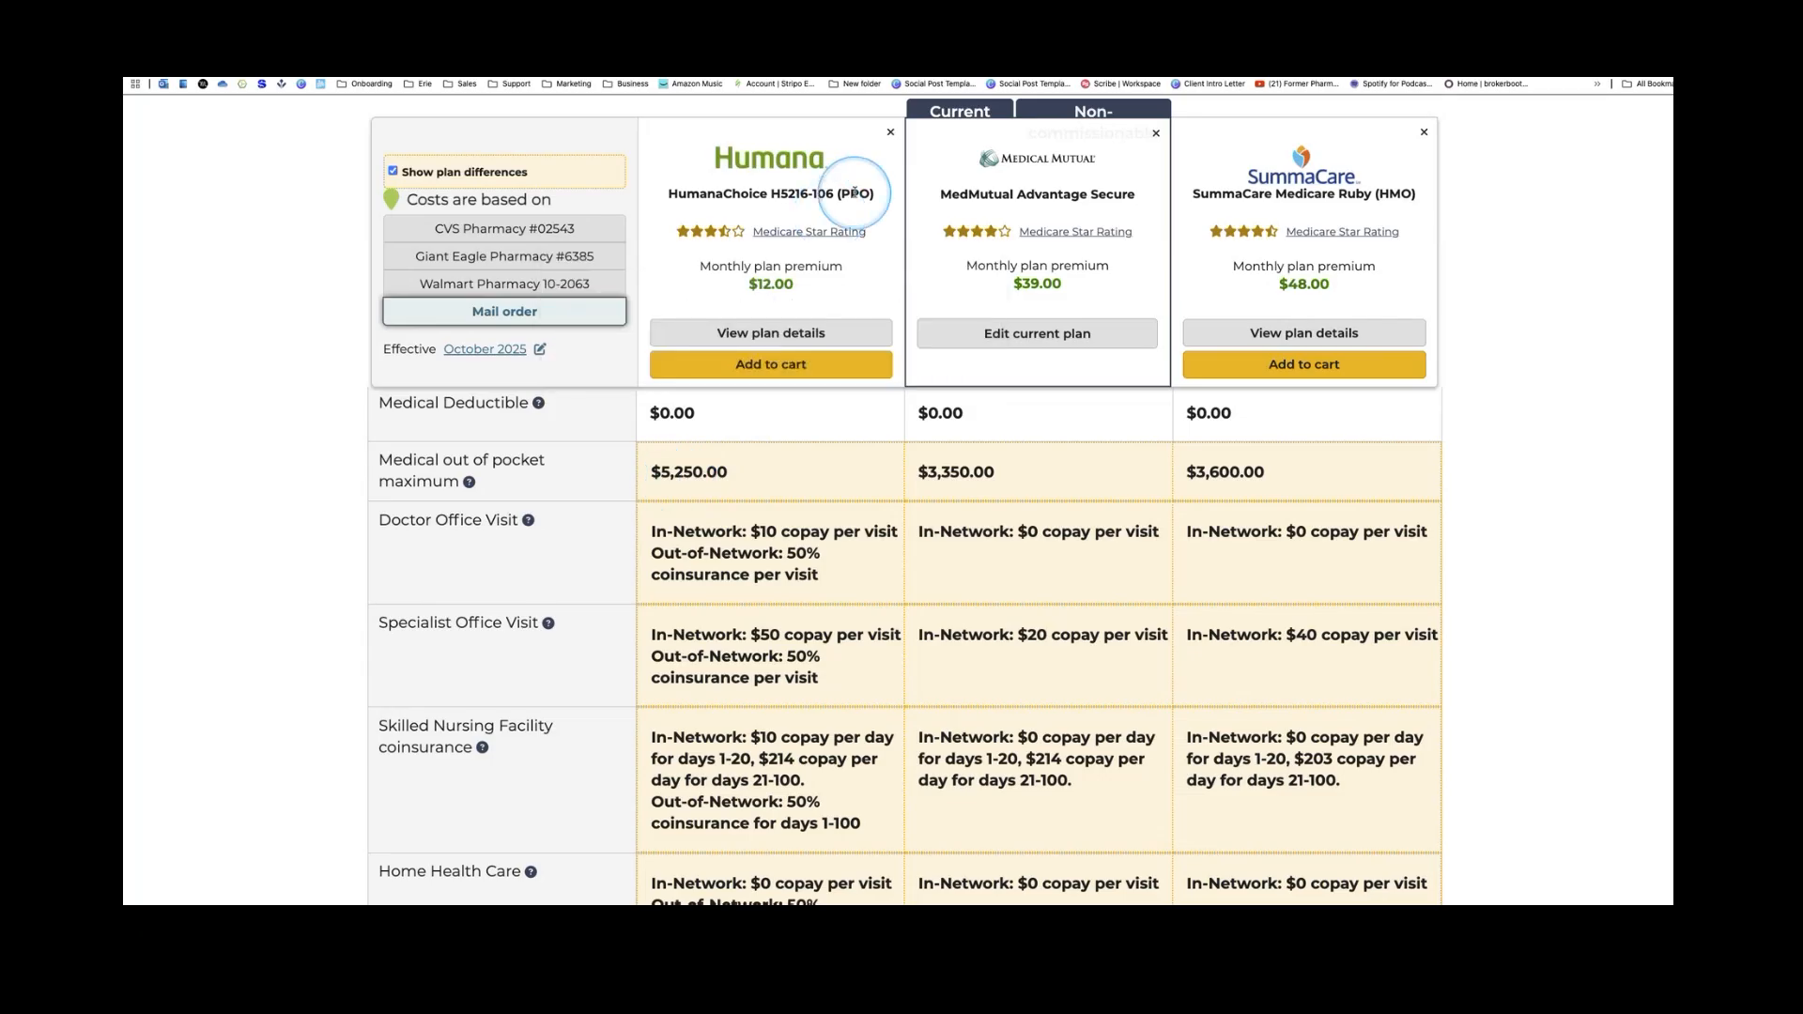
scroll(825, 427, down, 2)
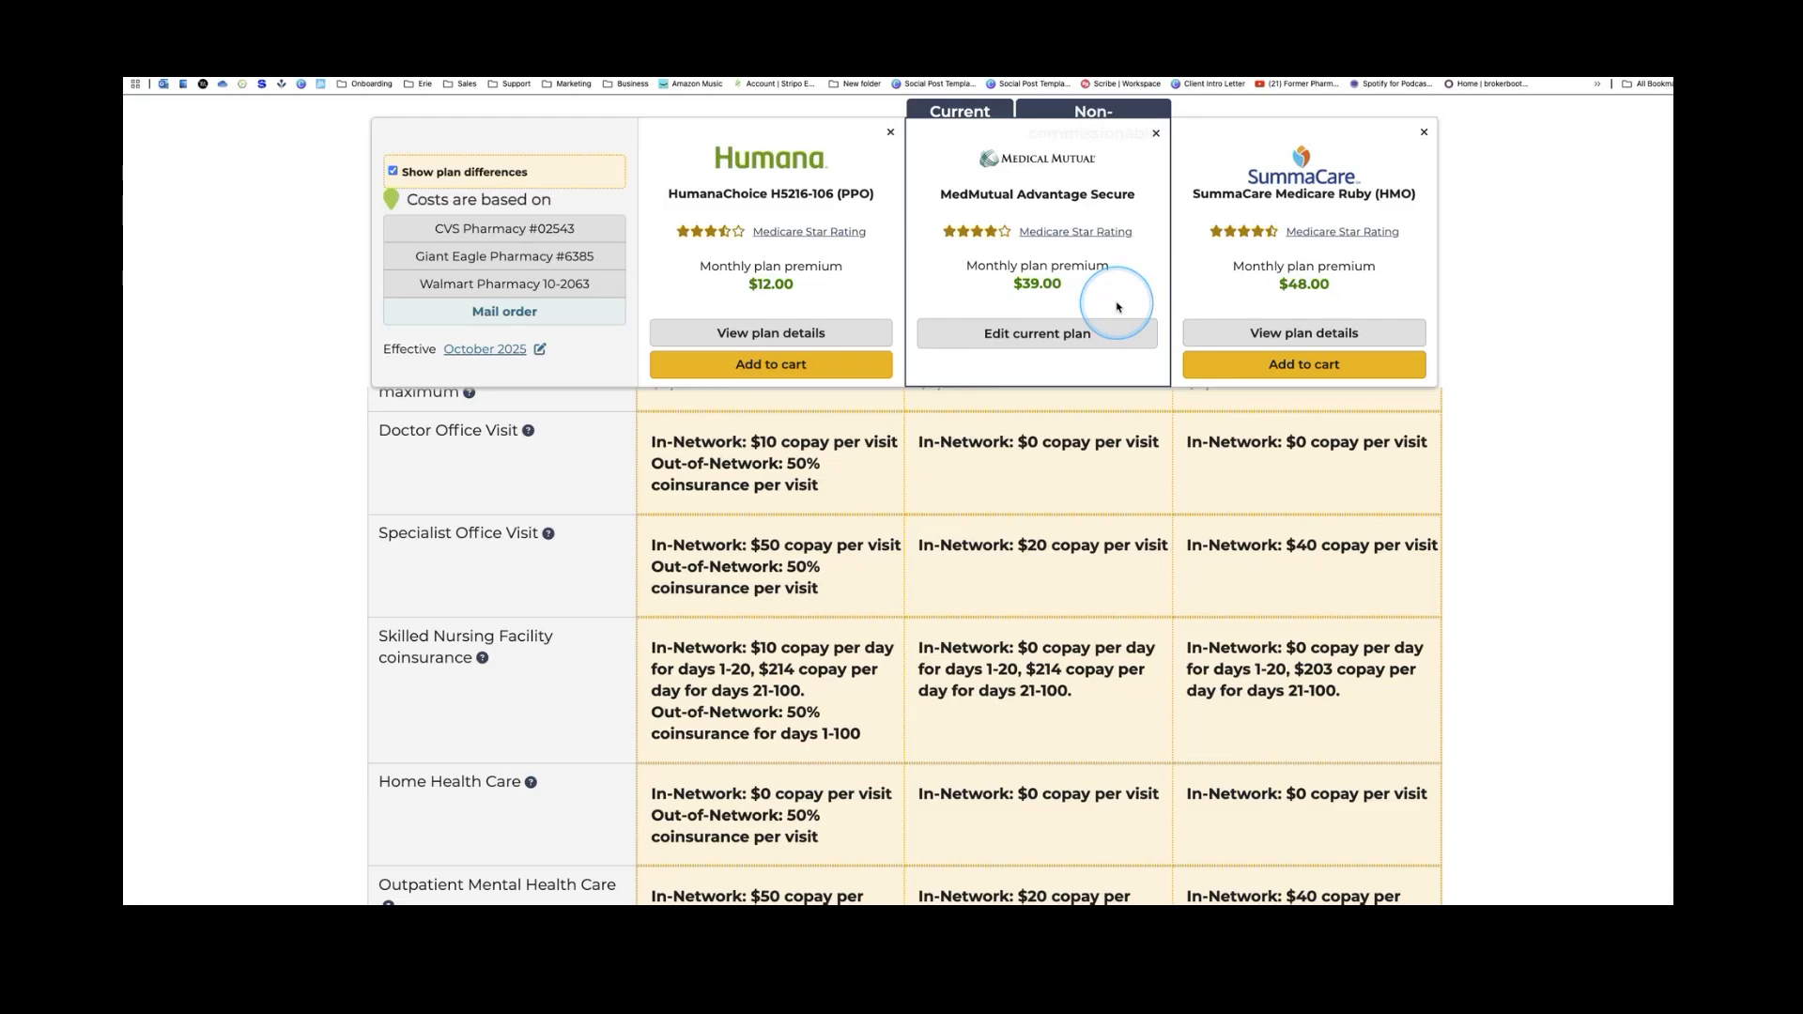
scroll(1113, 442, down, 1)
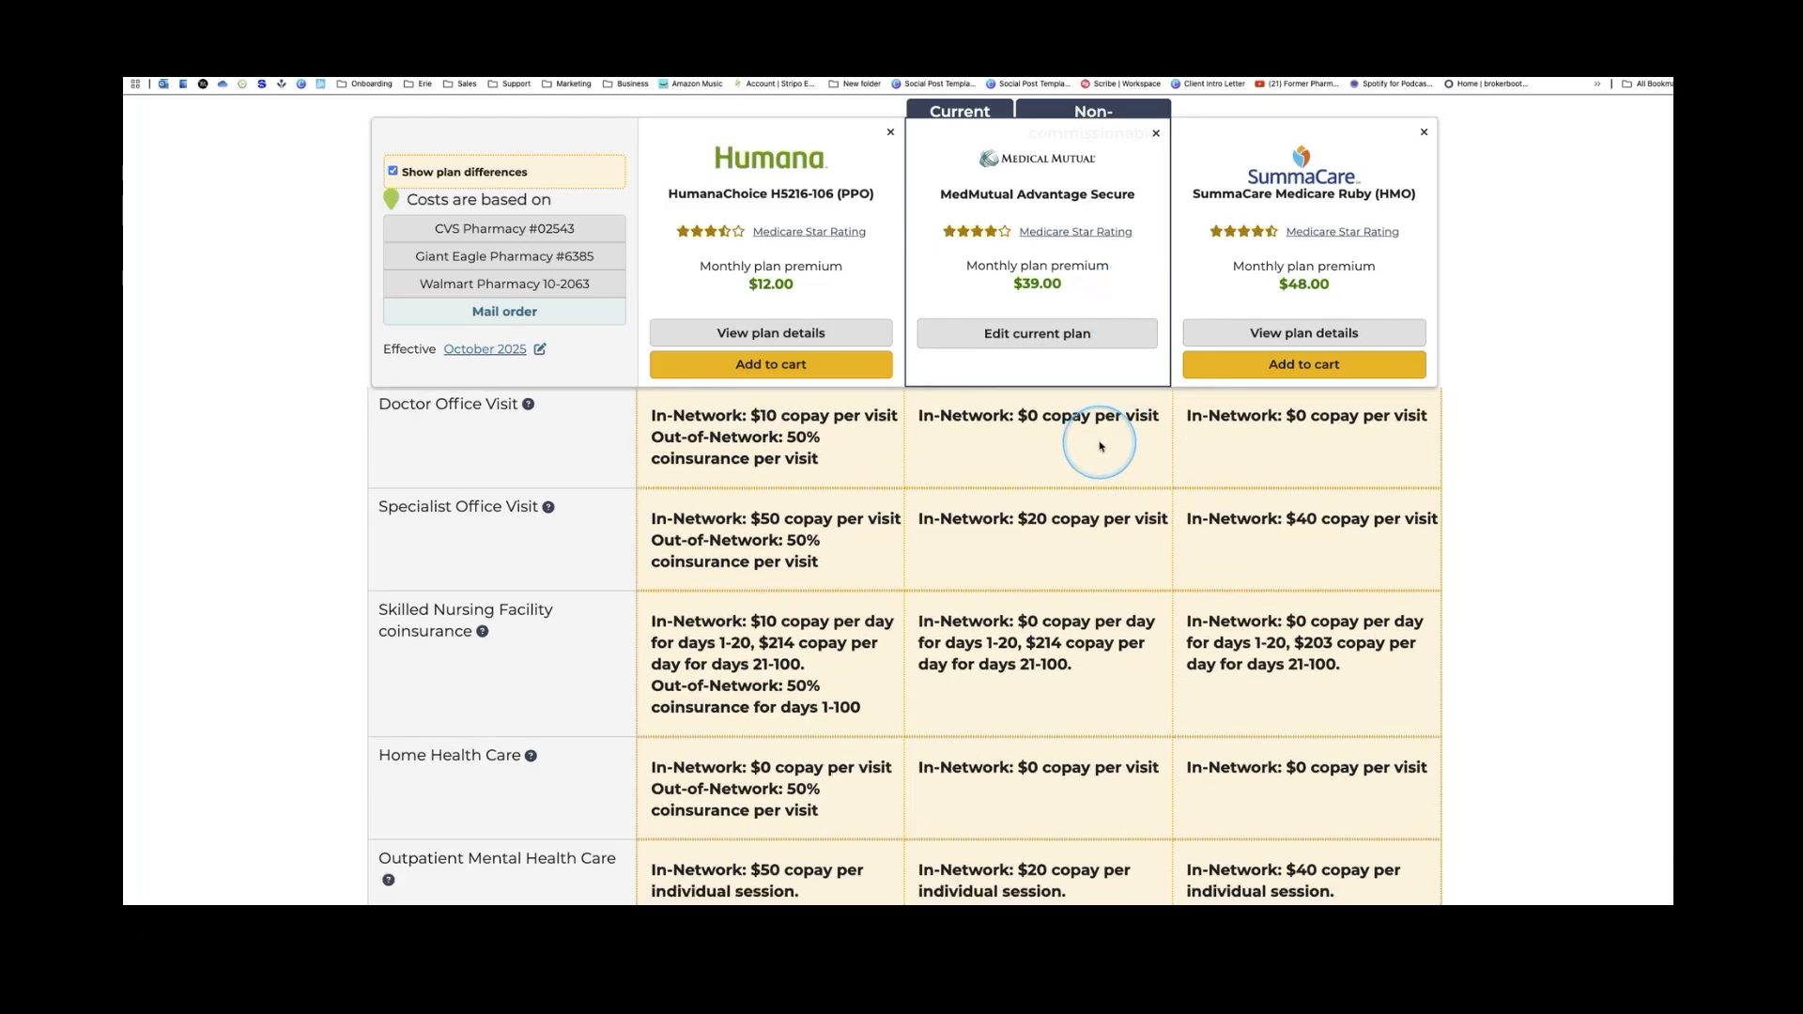
scroll(1108, 447, down, 5)
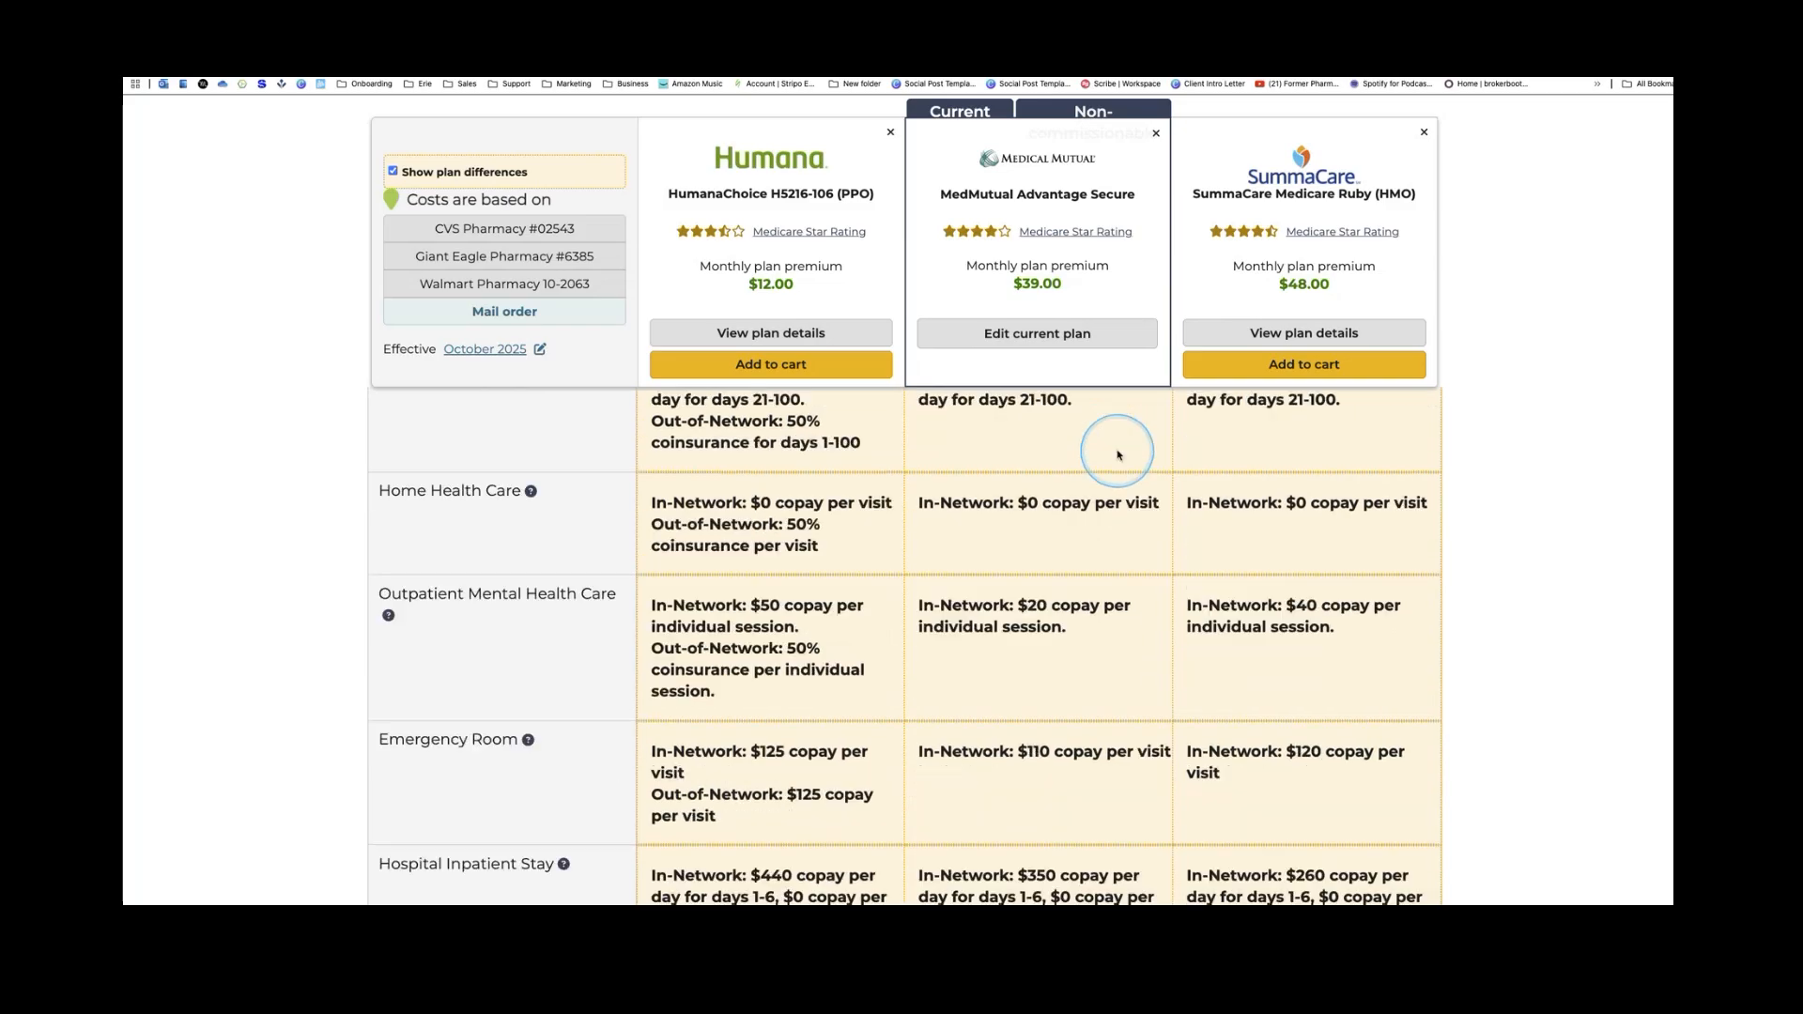
scroll(1123, 451, down, 15)
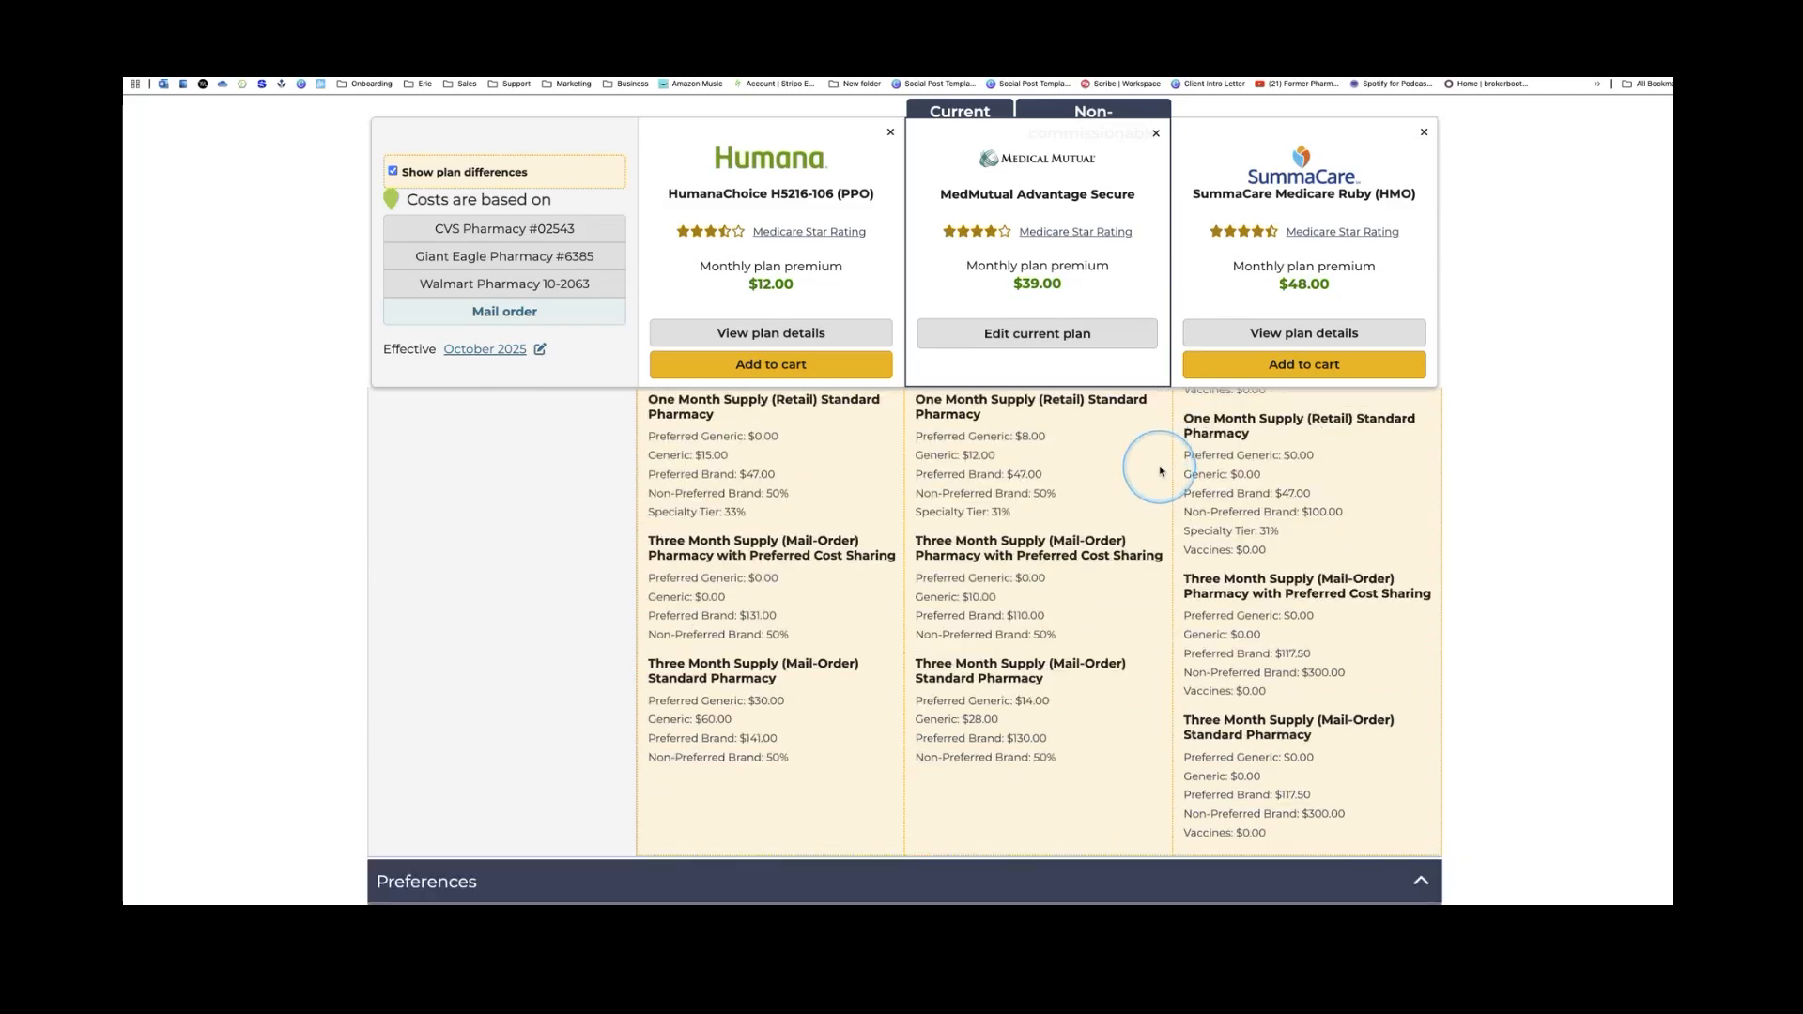
scroll(1161, 472, down, 12)
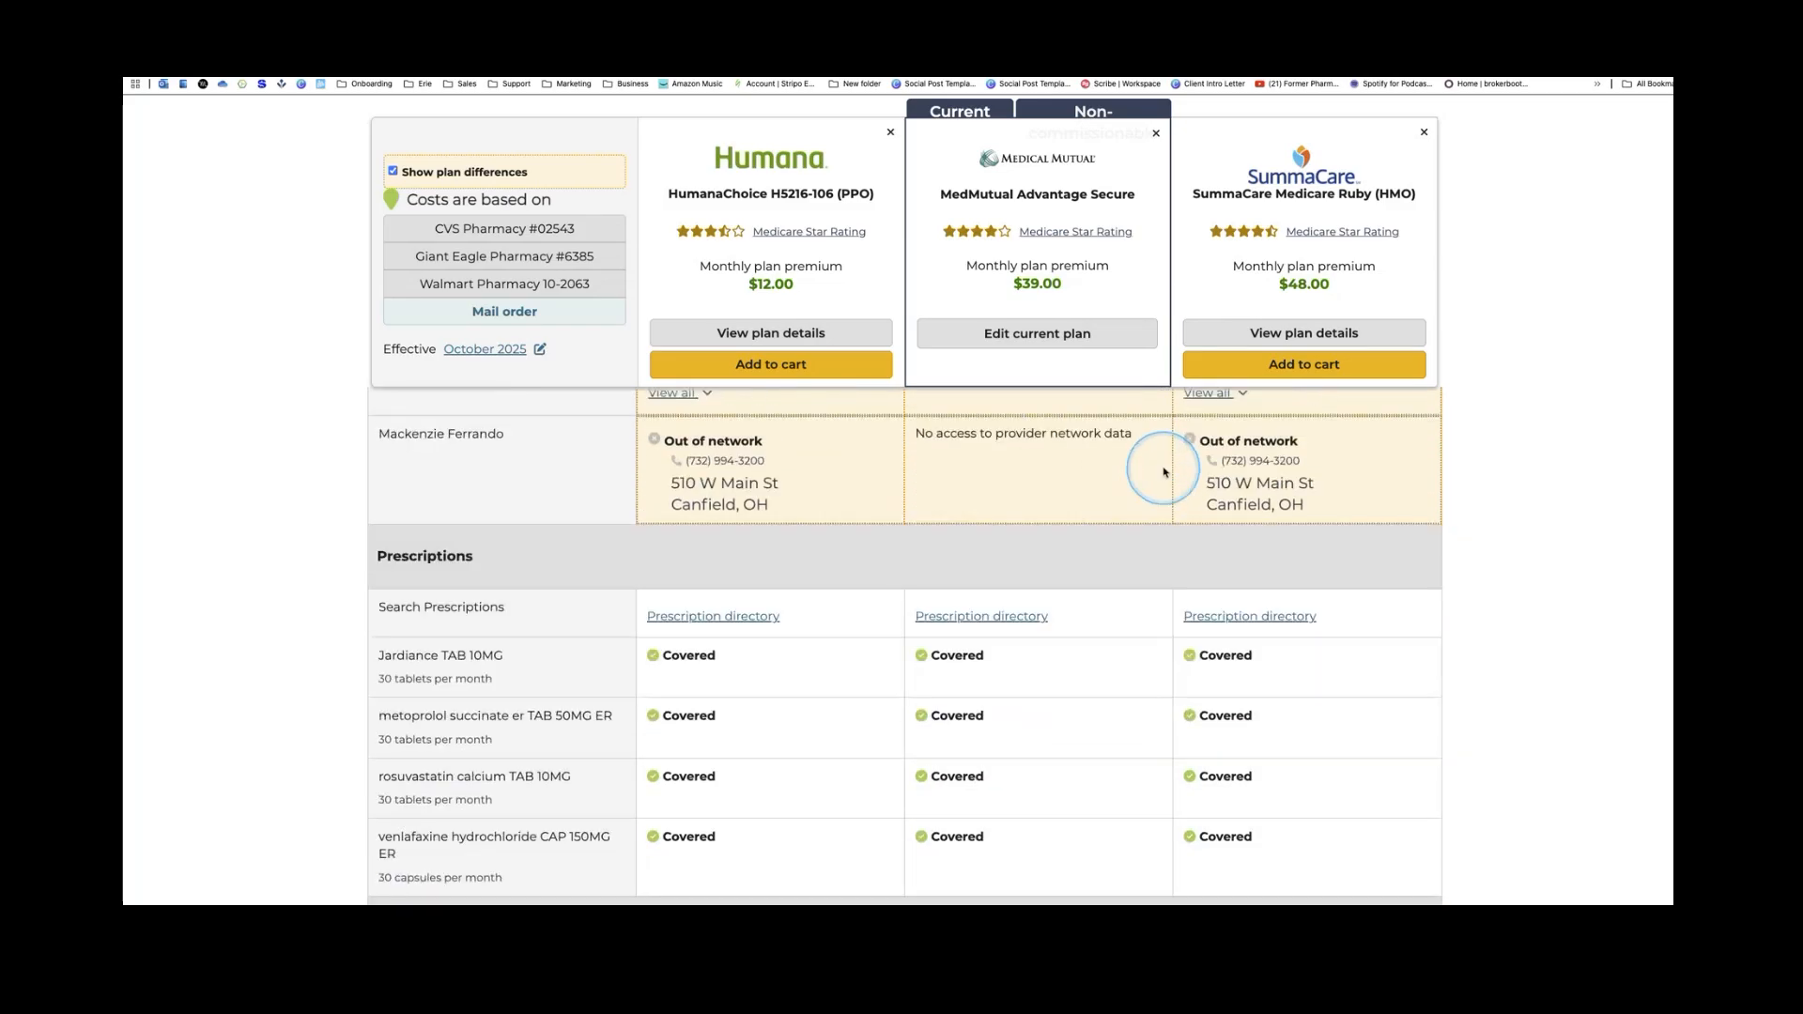
scroll(1164, 473, down, 2)
scroll(1167, 474, up, 2)
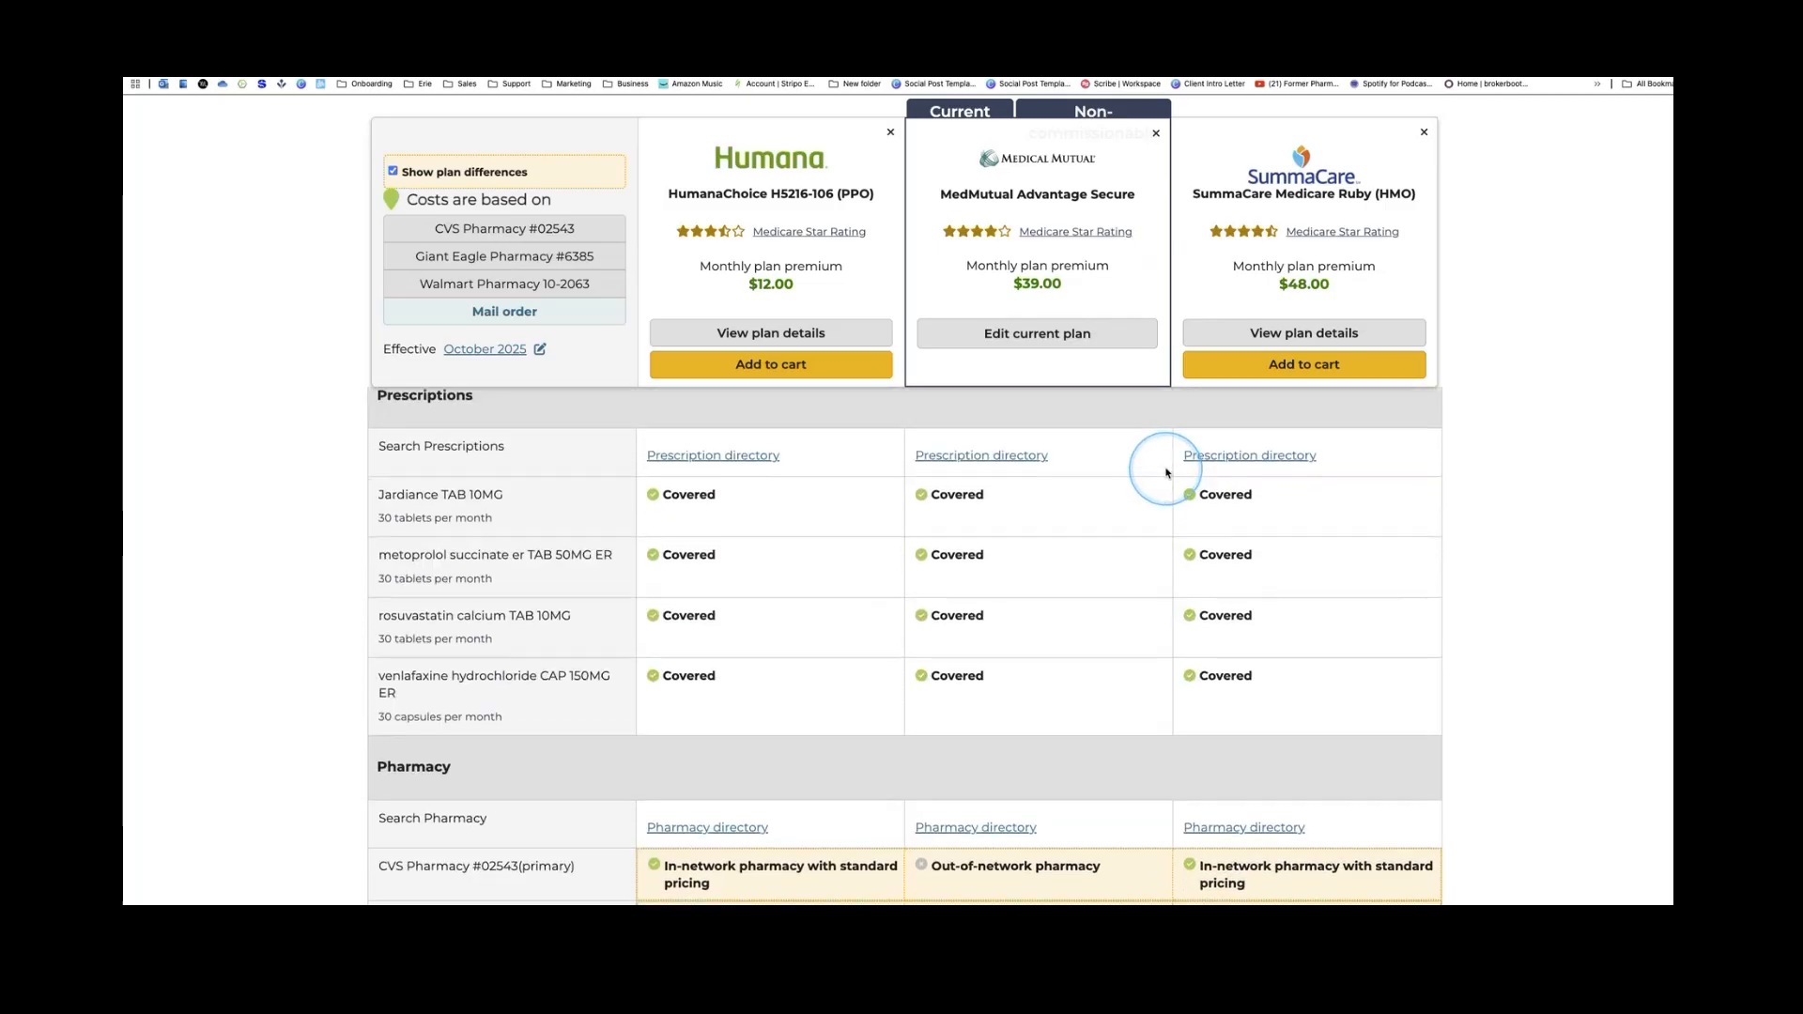
scroll(1167, 474, down, 2)
scroll(1167, 473, down, 2)
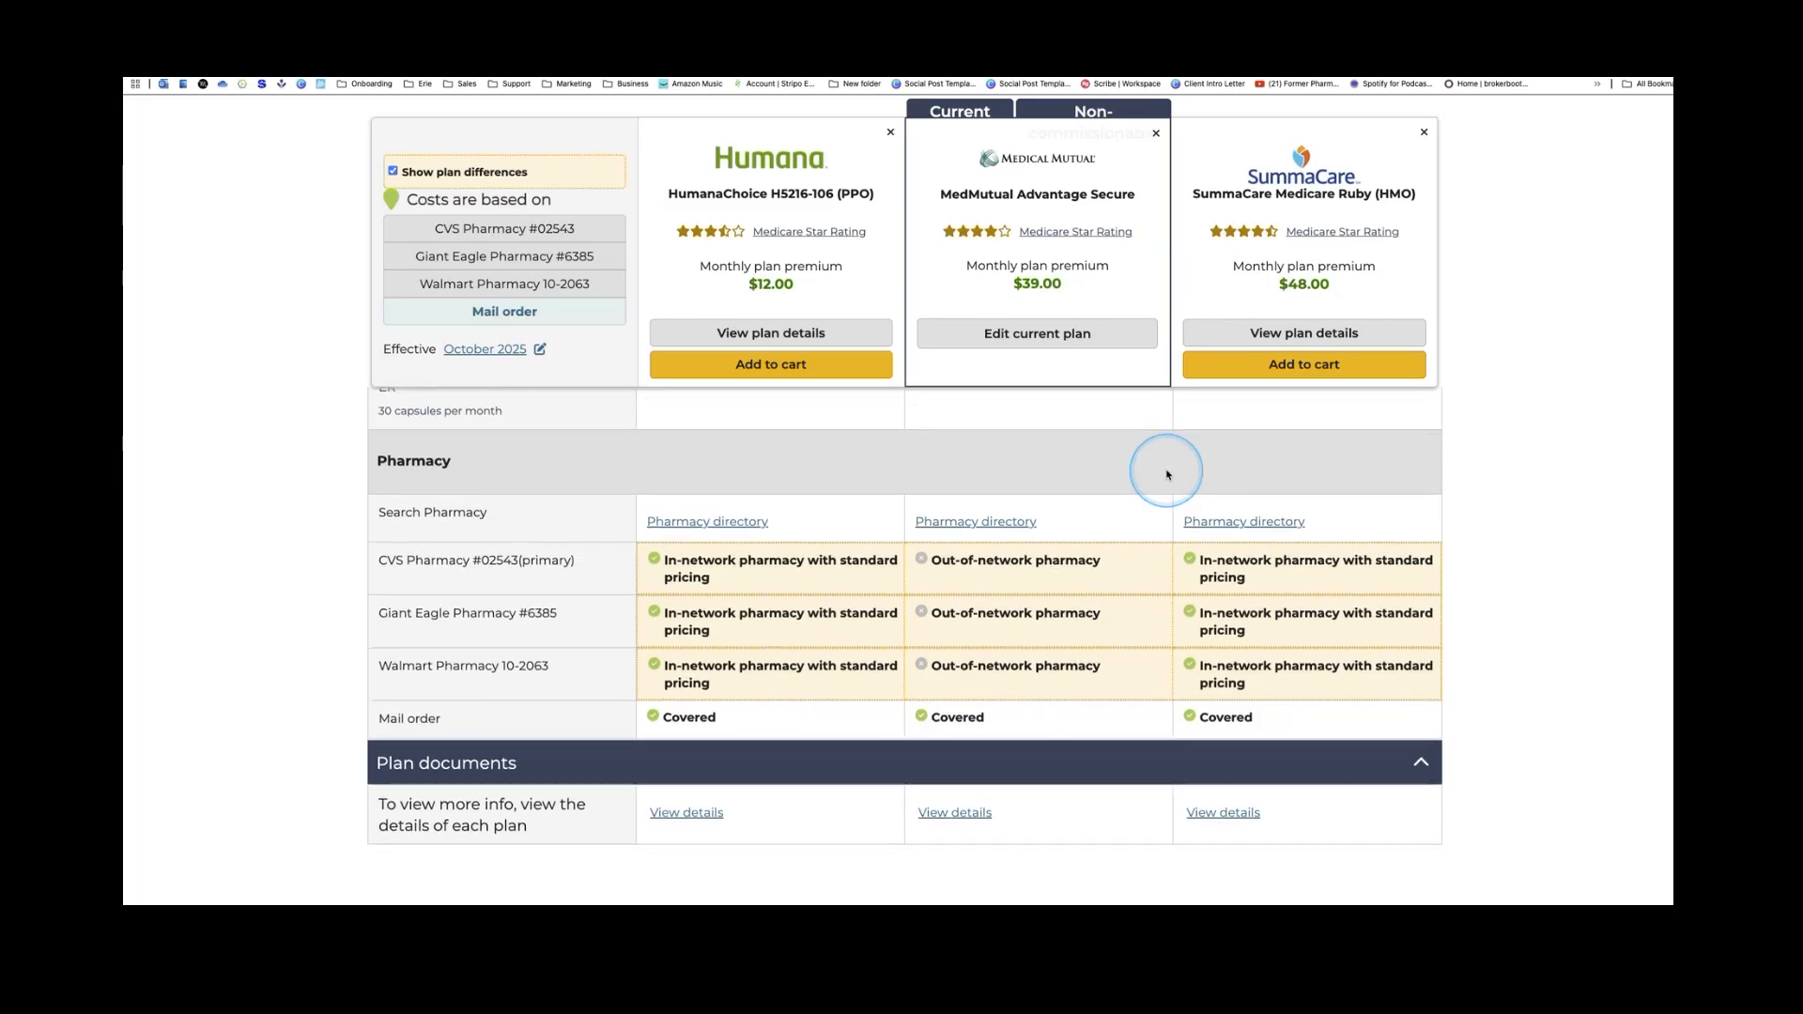
scroll(1167, 475, down, 1)
scroll(1166, 474, down, 1)
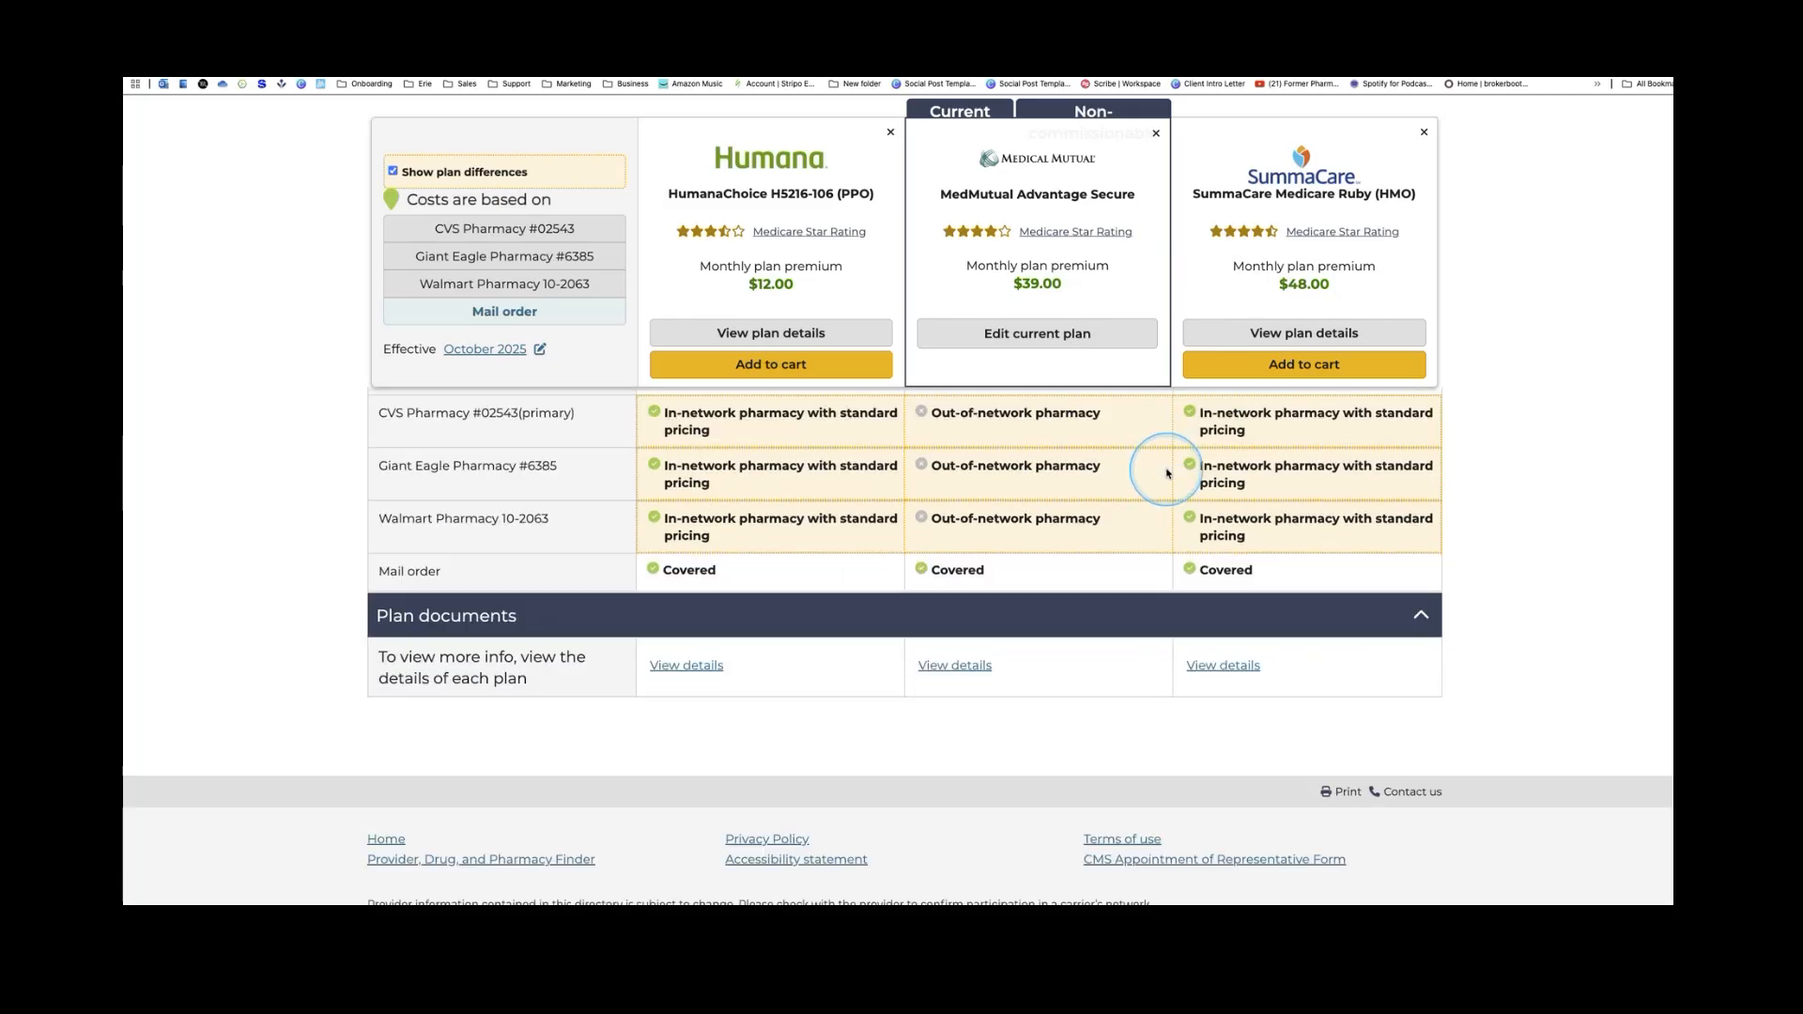
scroll(1167, 477, down, 1)
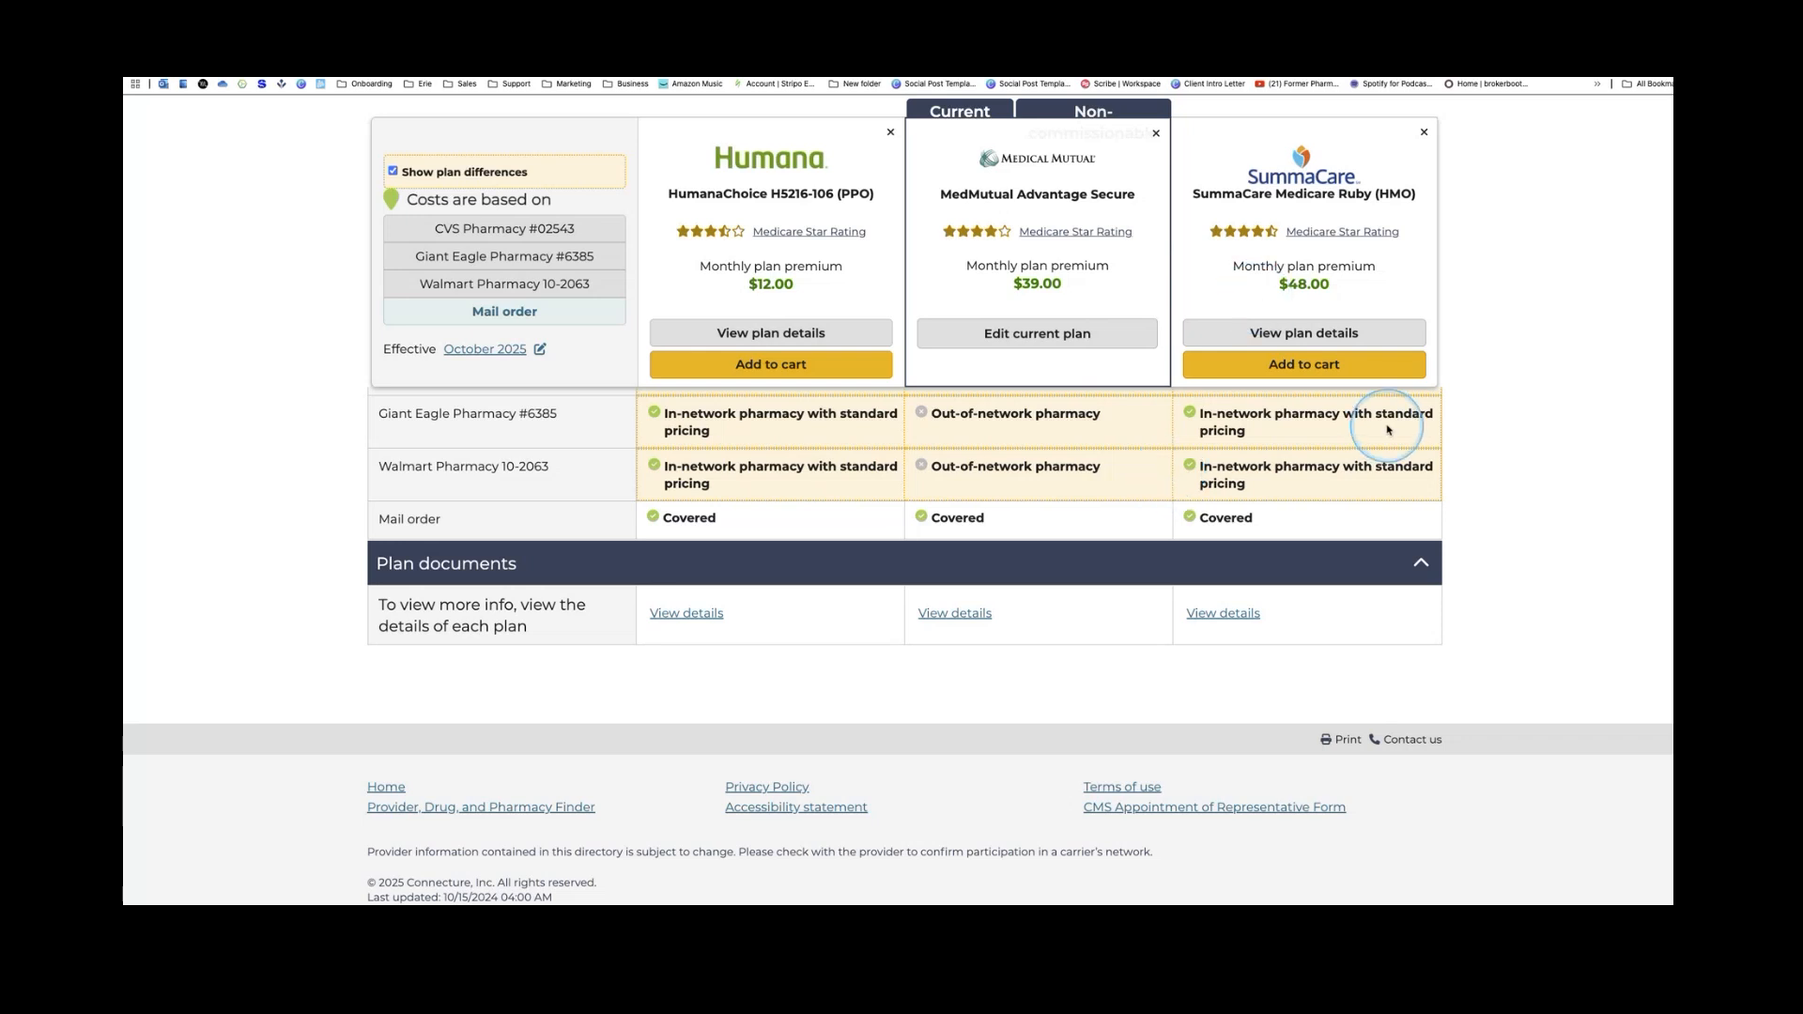
click(1300, 335)
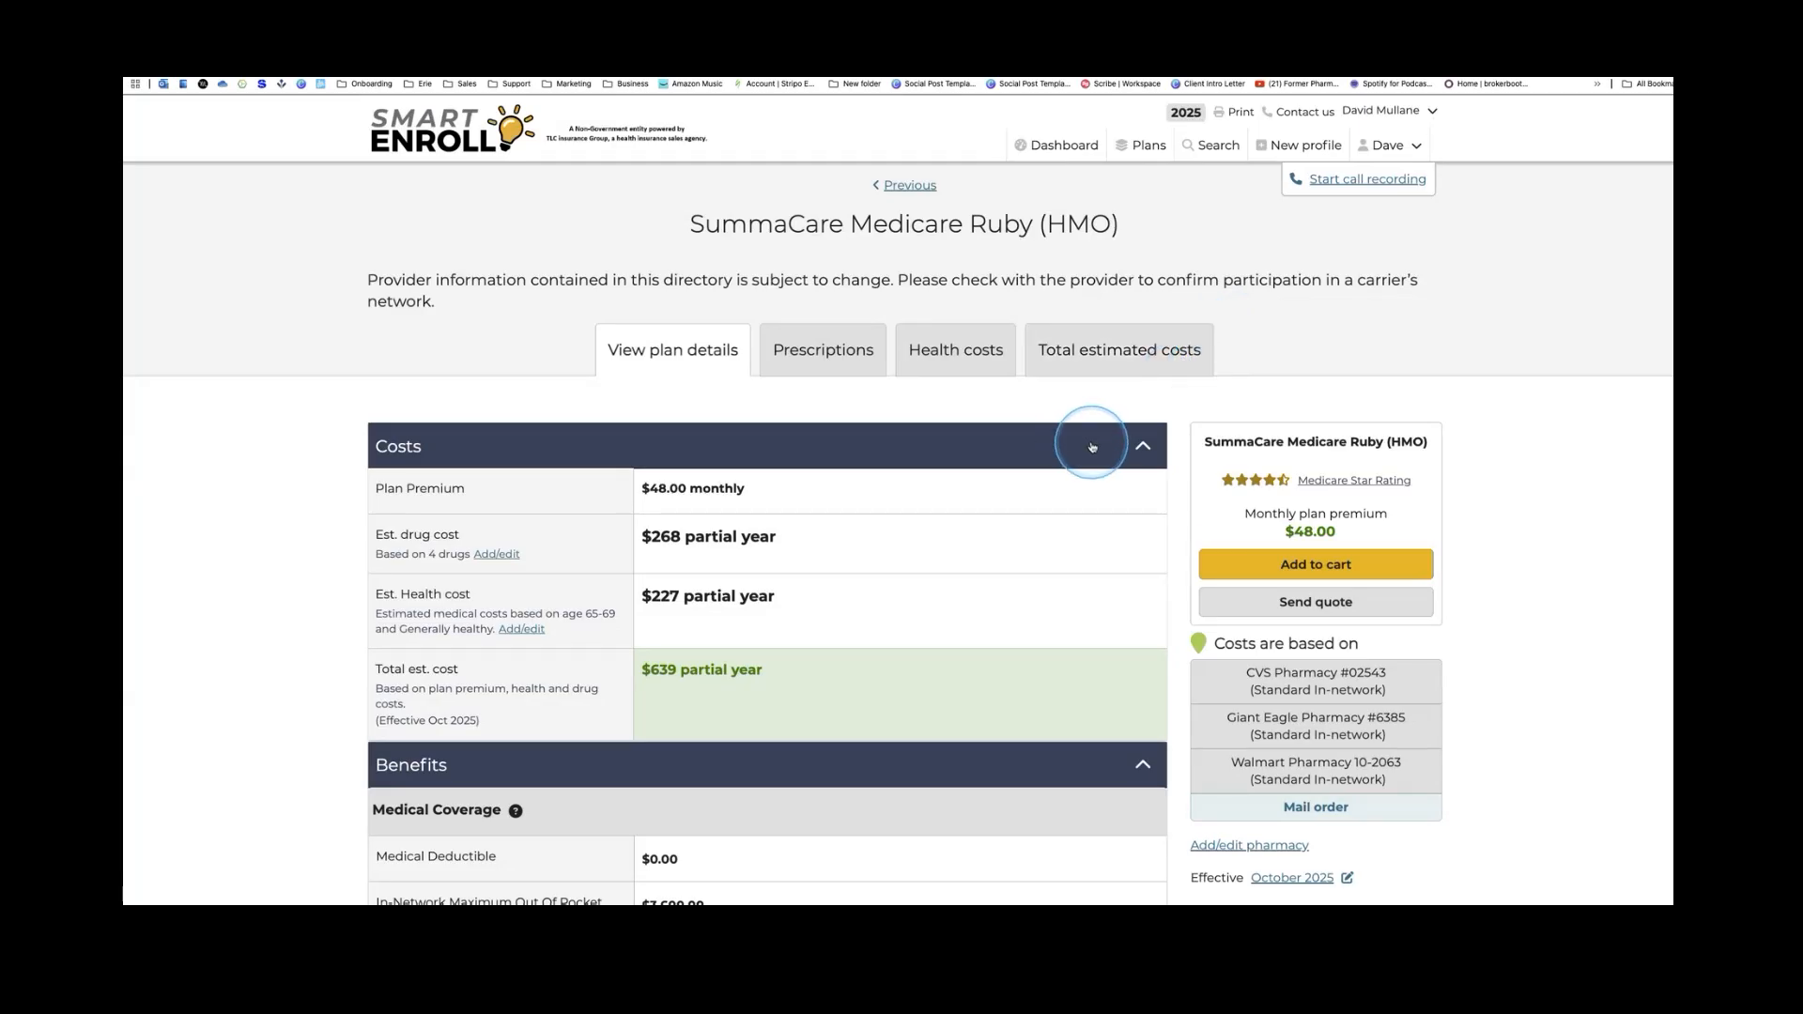
scroll(1093, 449, down, 1)
scroll(1094, 450, down, 3)
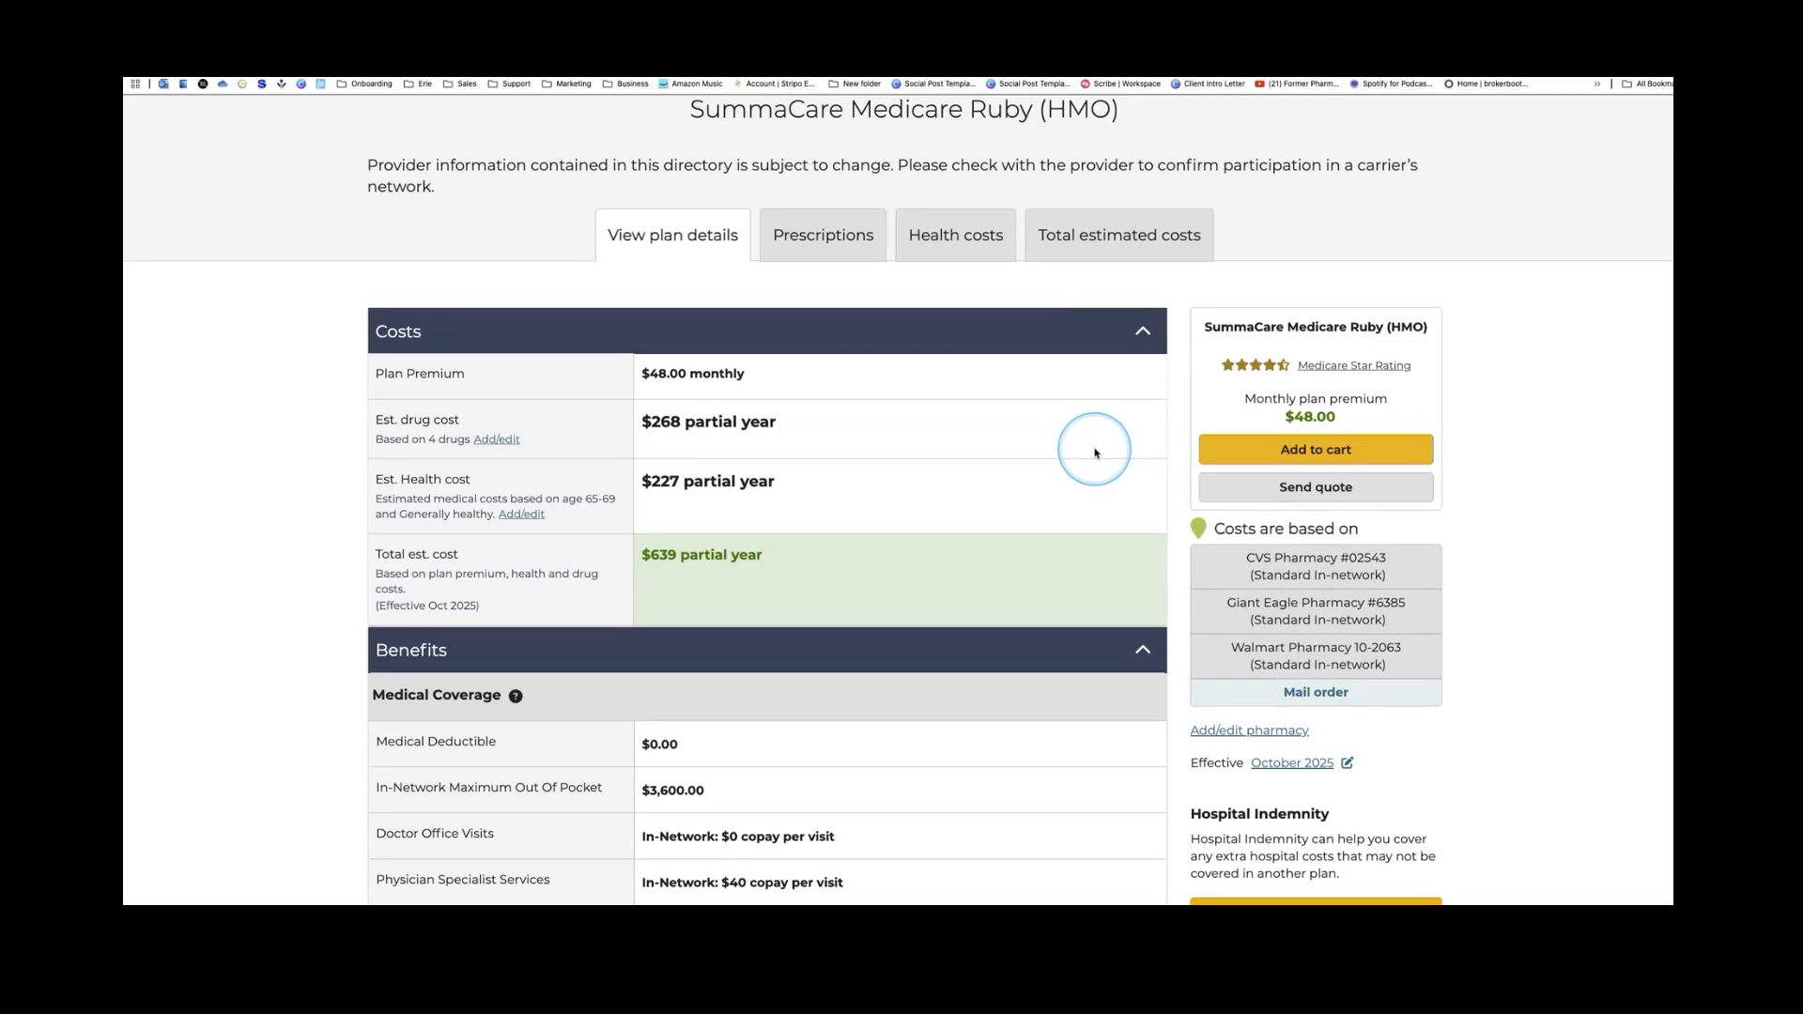
click(1141, 245)
scroll(1110, 485, down, 5)
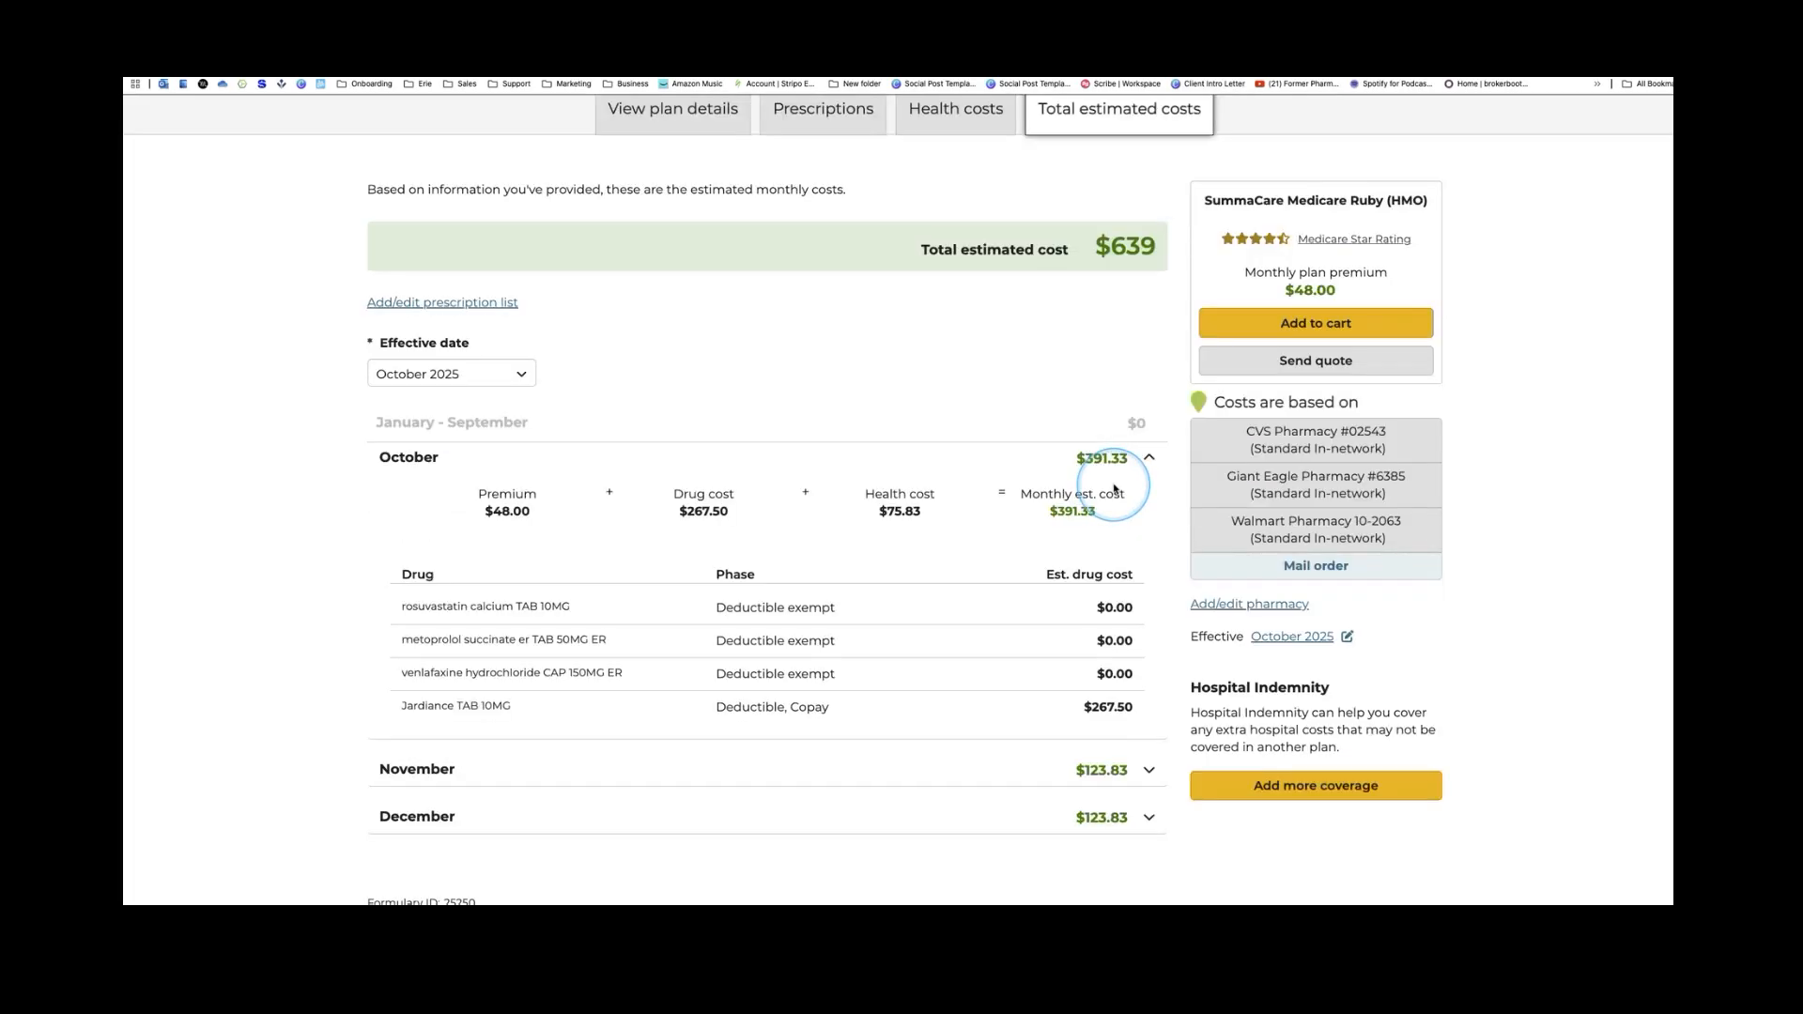
scroll(1144, 407, down, 4)
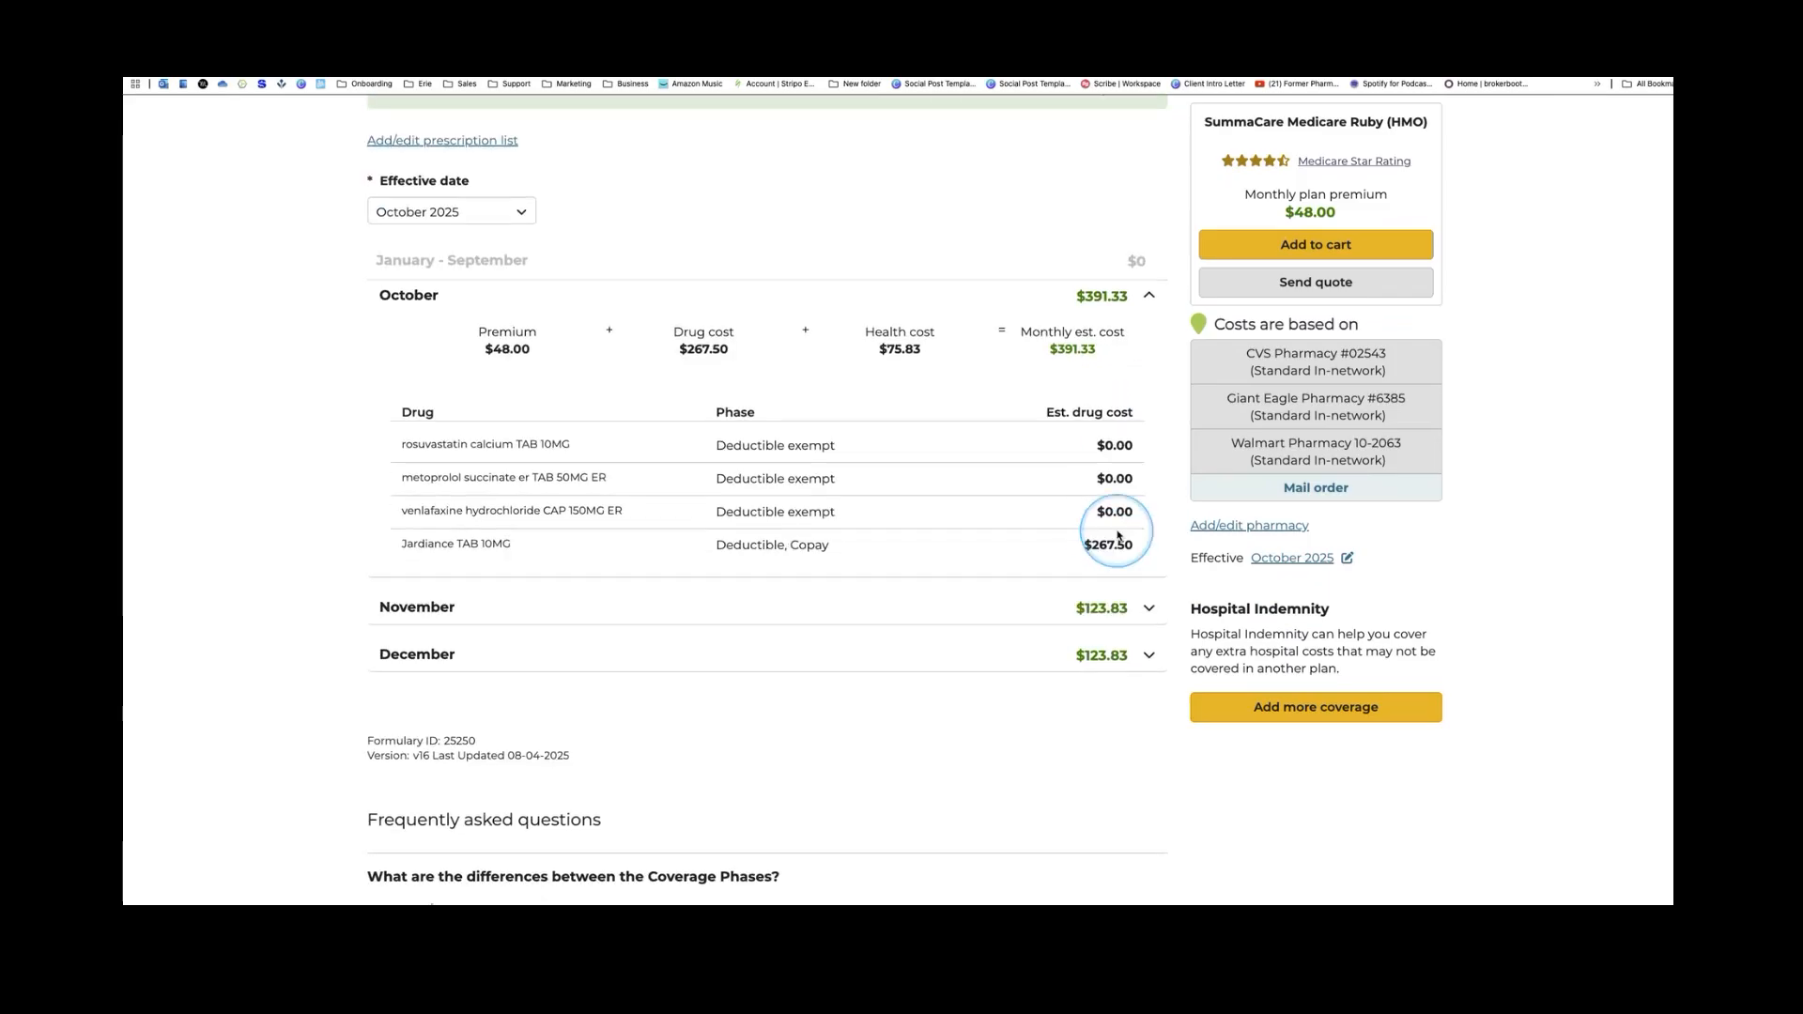
click(1149, 542)
scroll(1147, 582, down, 2)
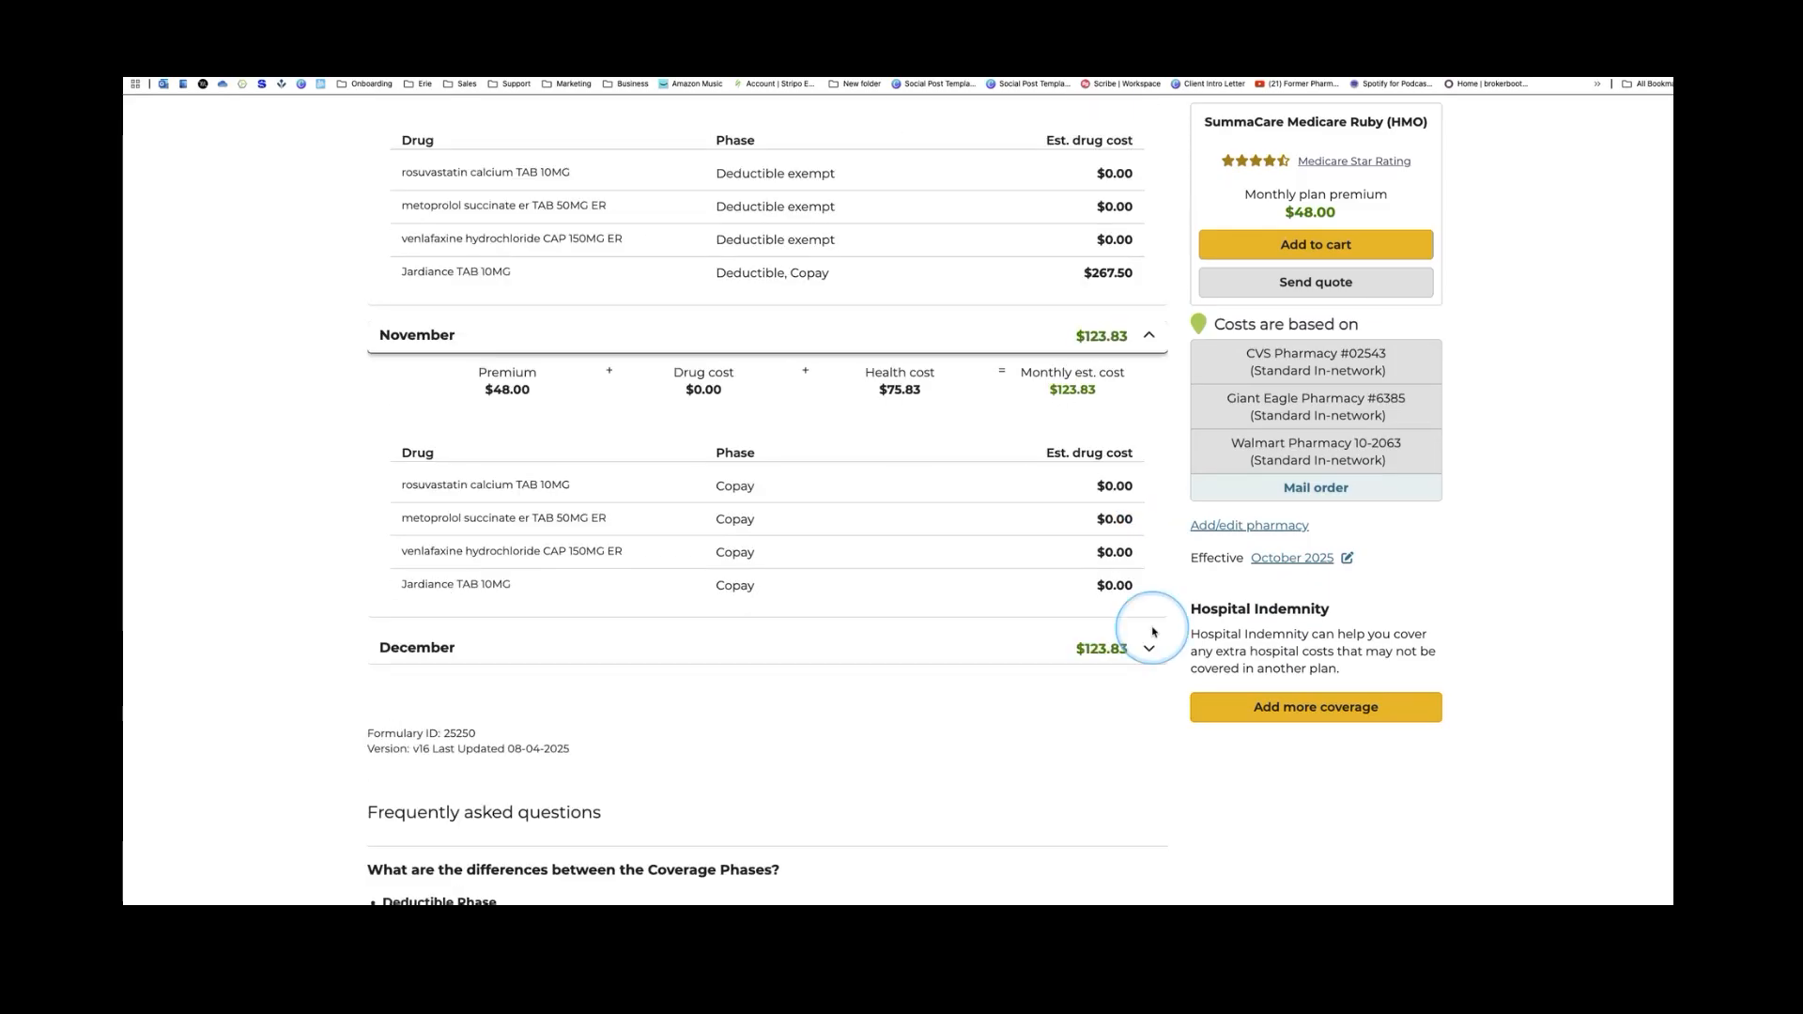
click(1147, 645)
scroll(1109, 601, down, 3)
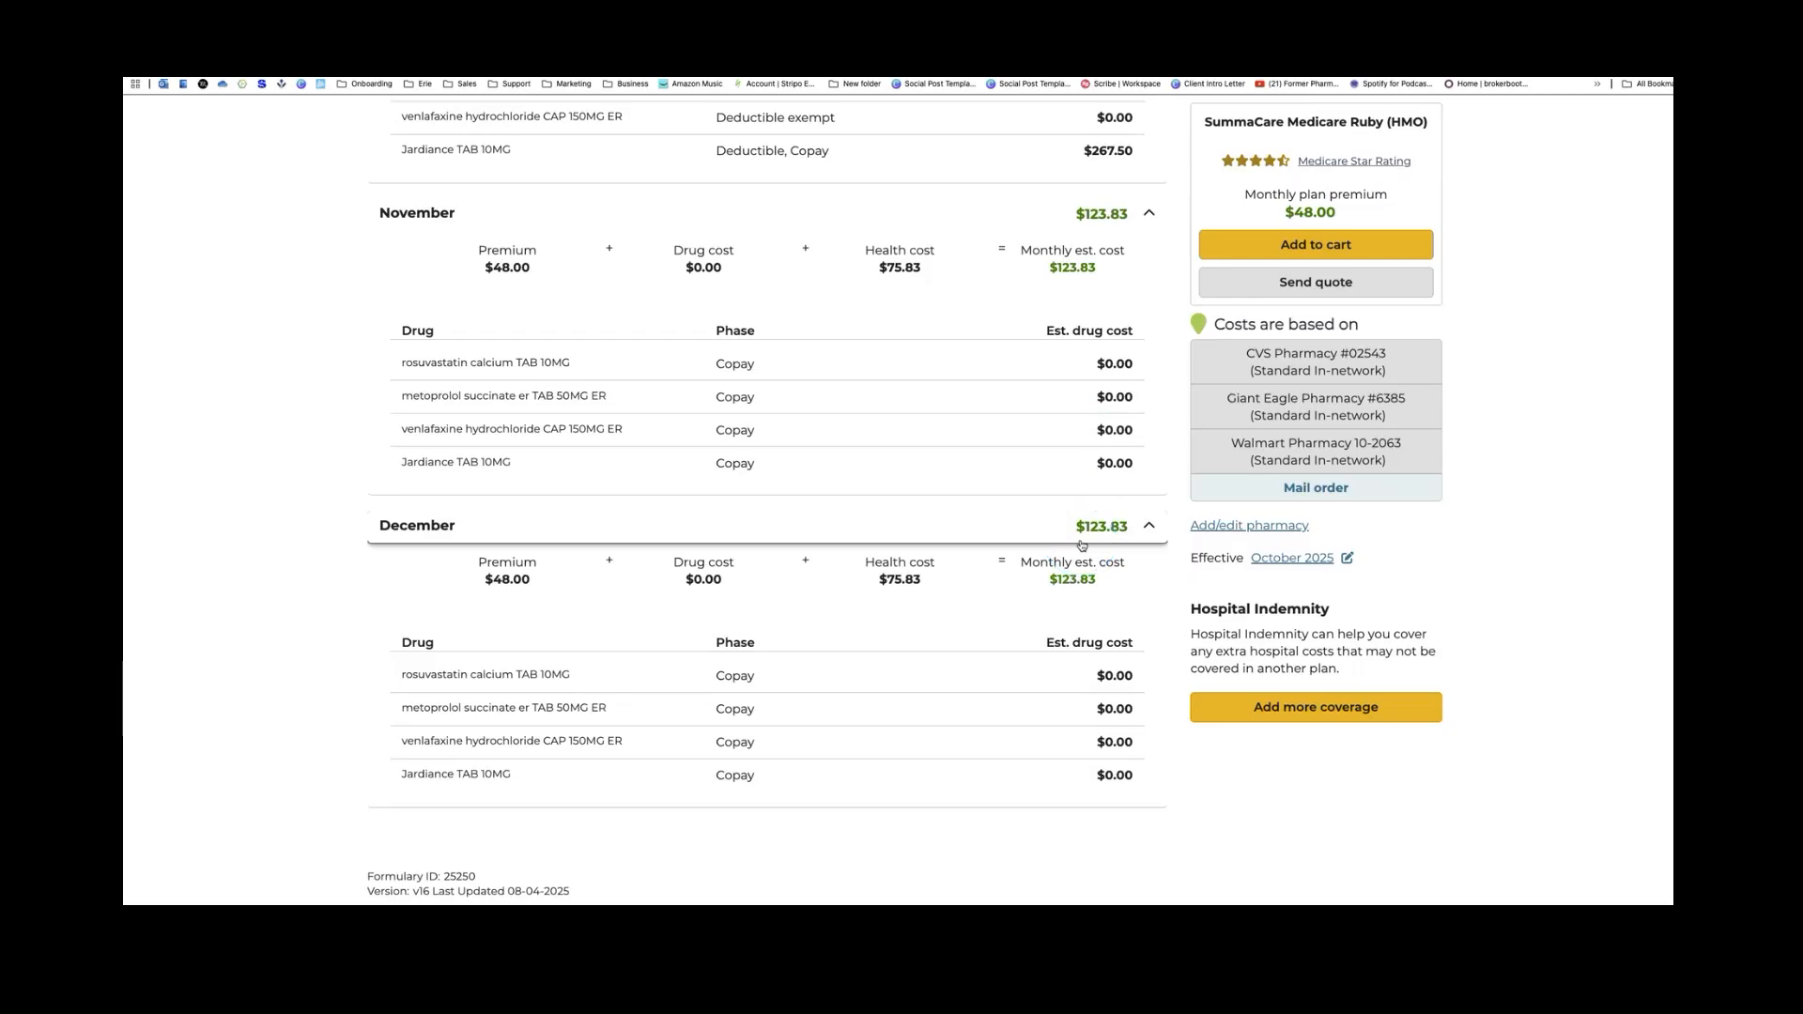
scroll(1082, 545, up, 3)
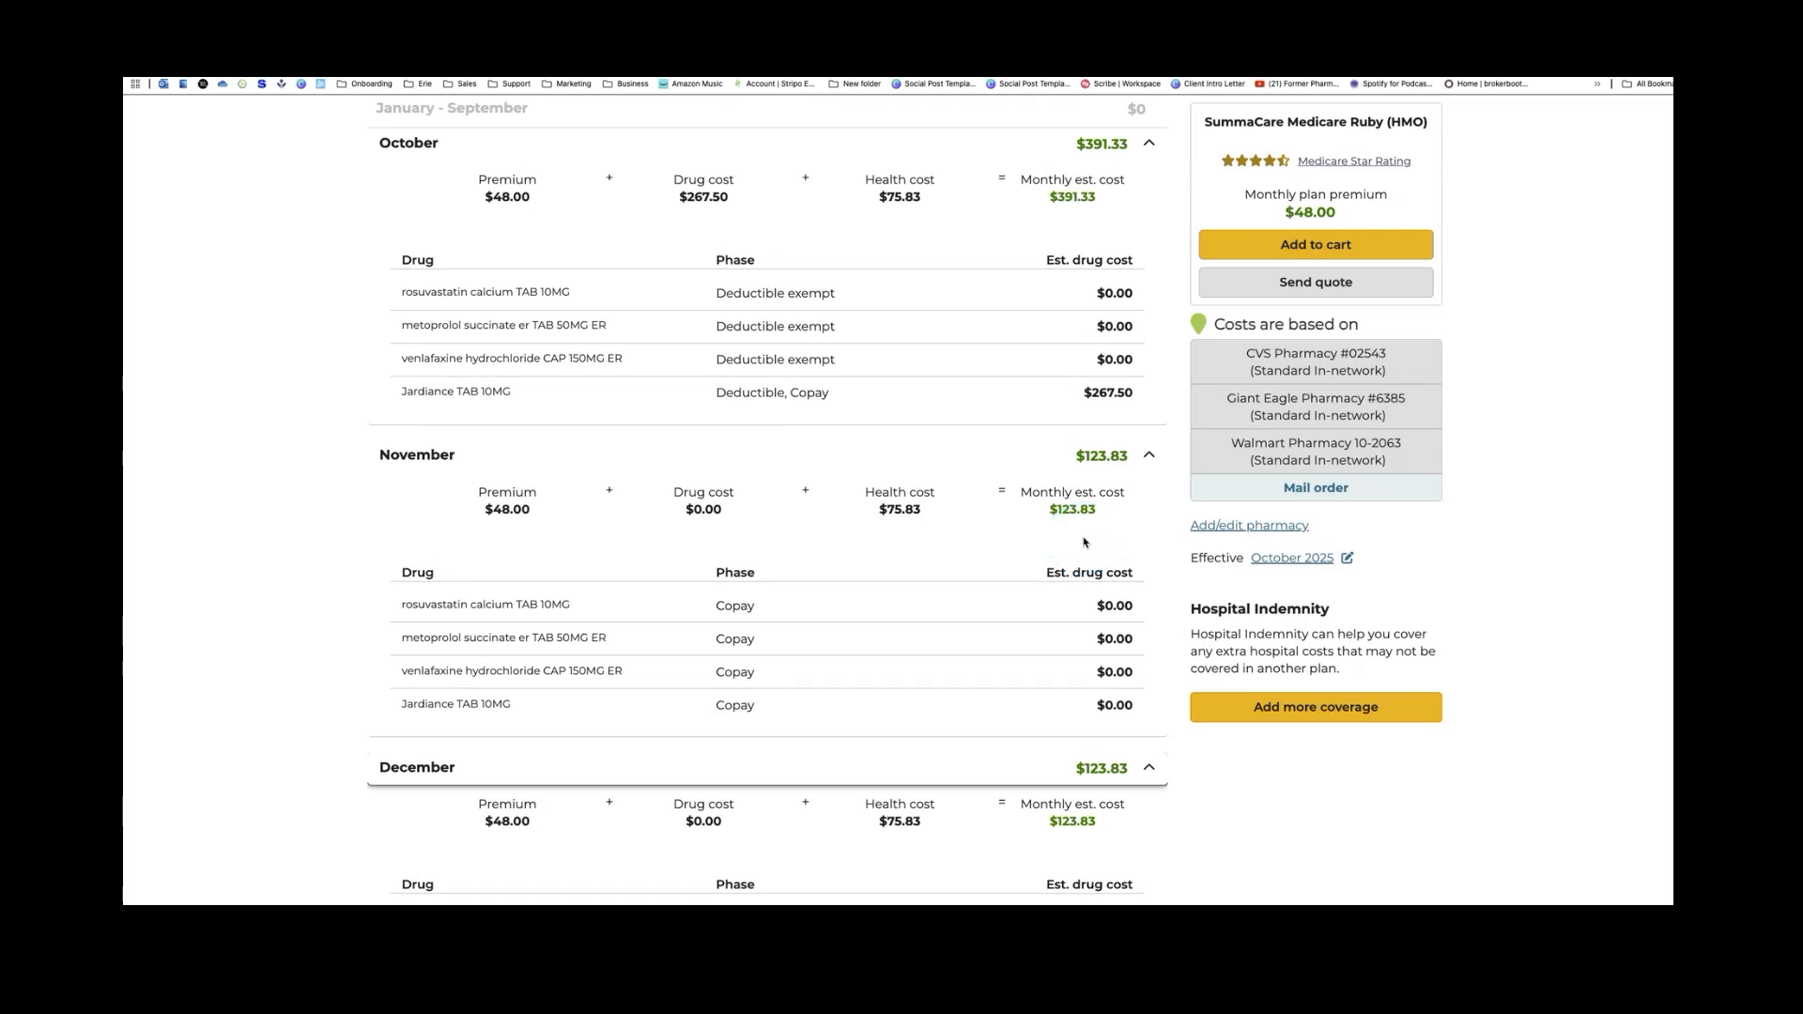
scroll(1084, 543, up, 3)
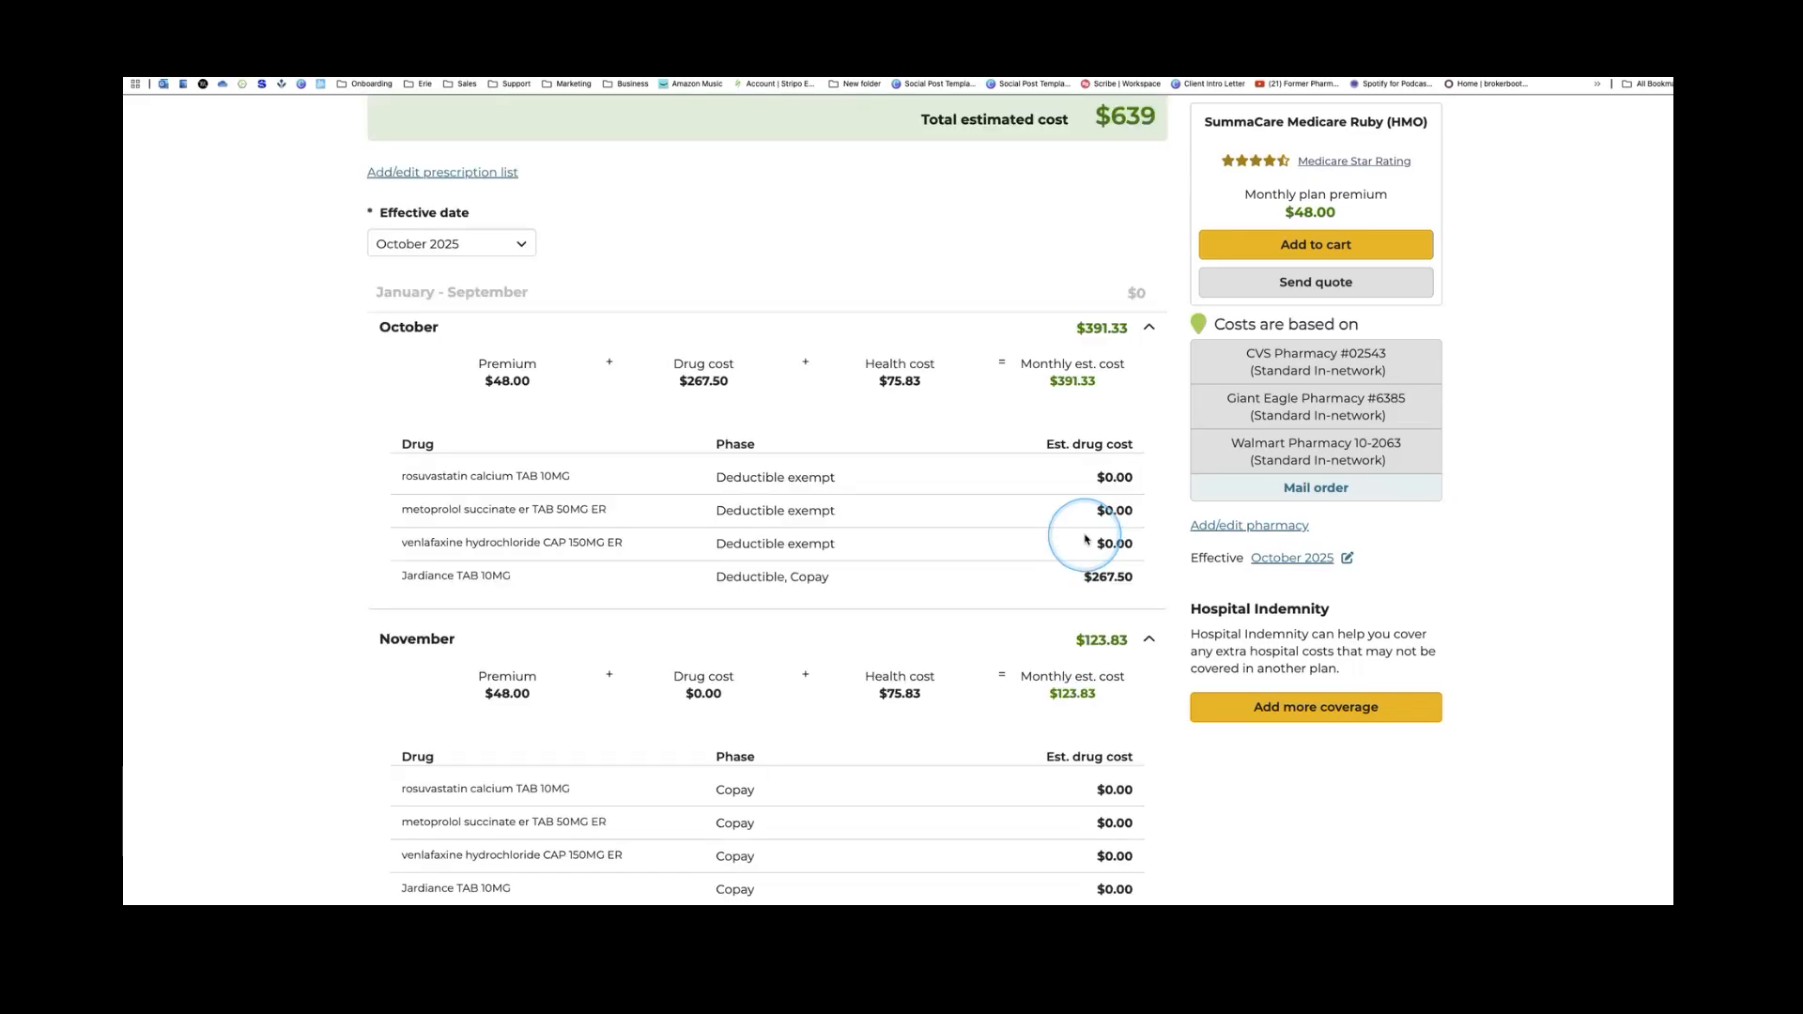
scroll(1085, 539, down, 1)
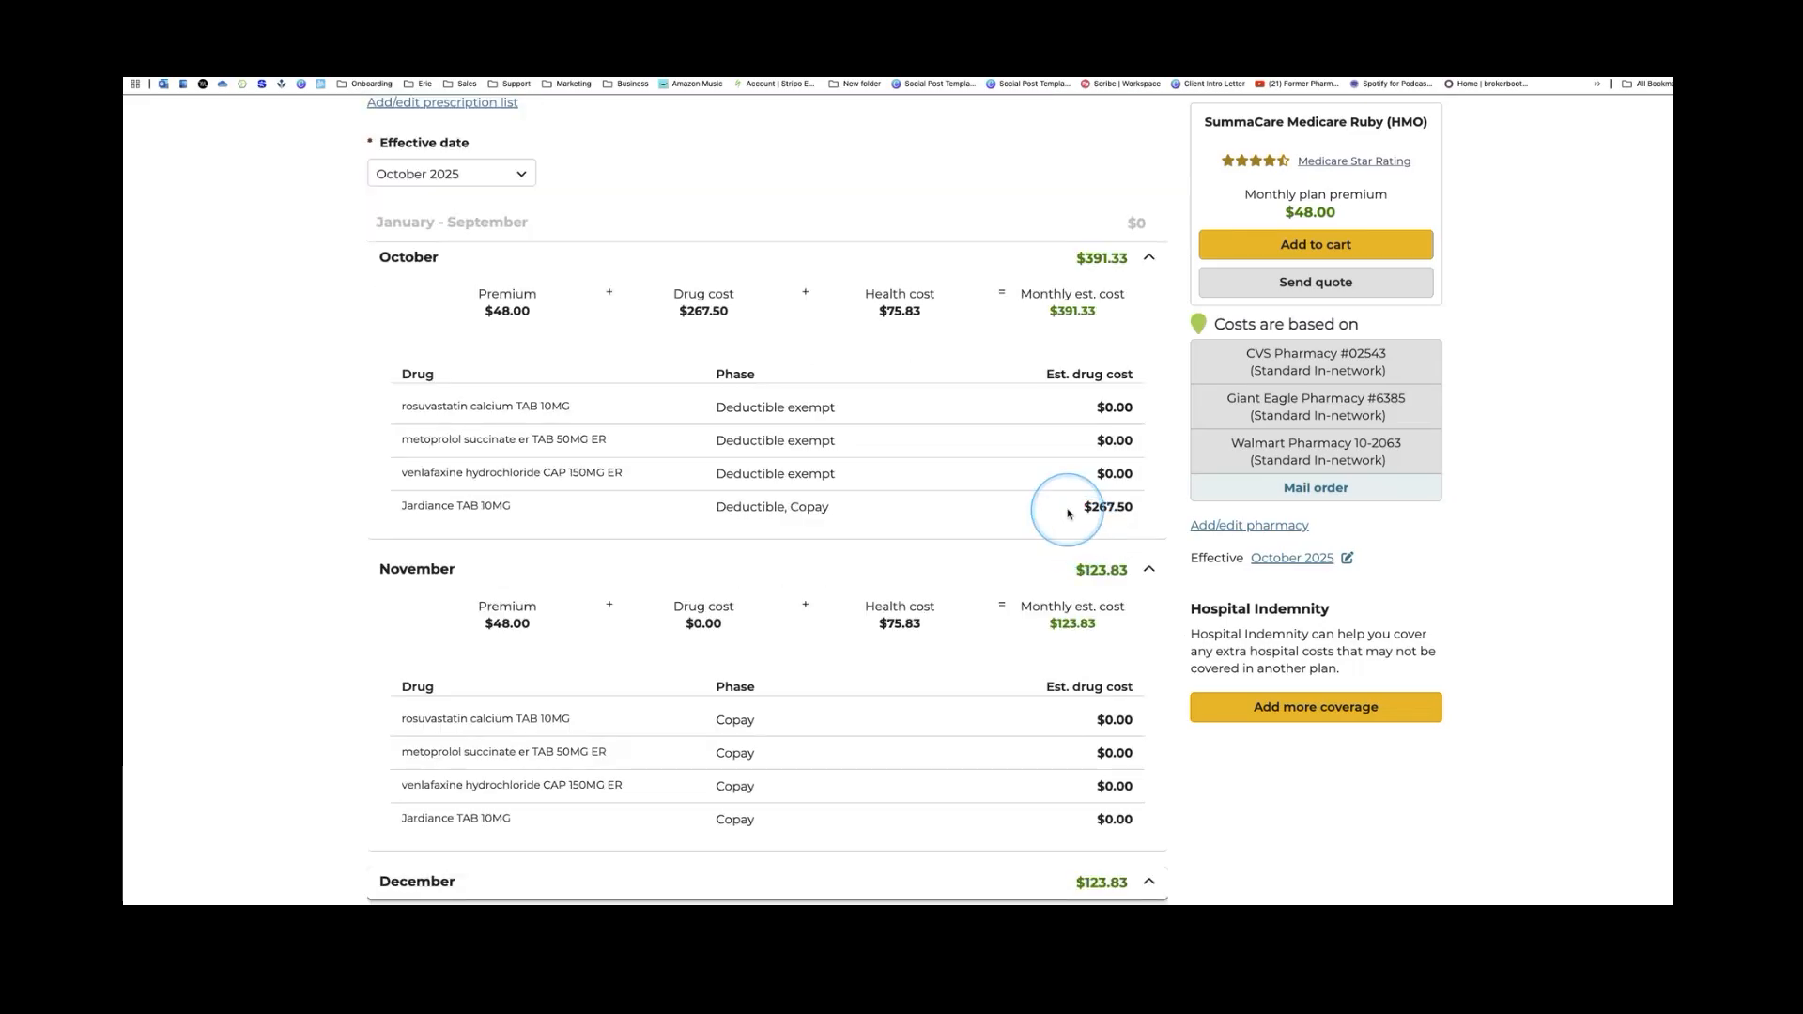
scroll(1068, 512, down, 1)
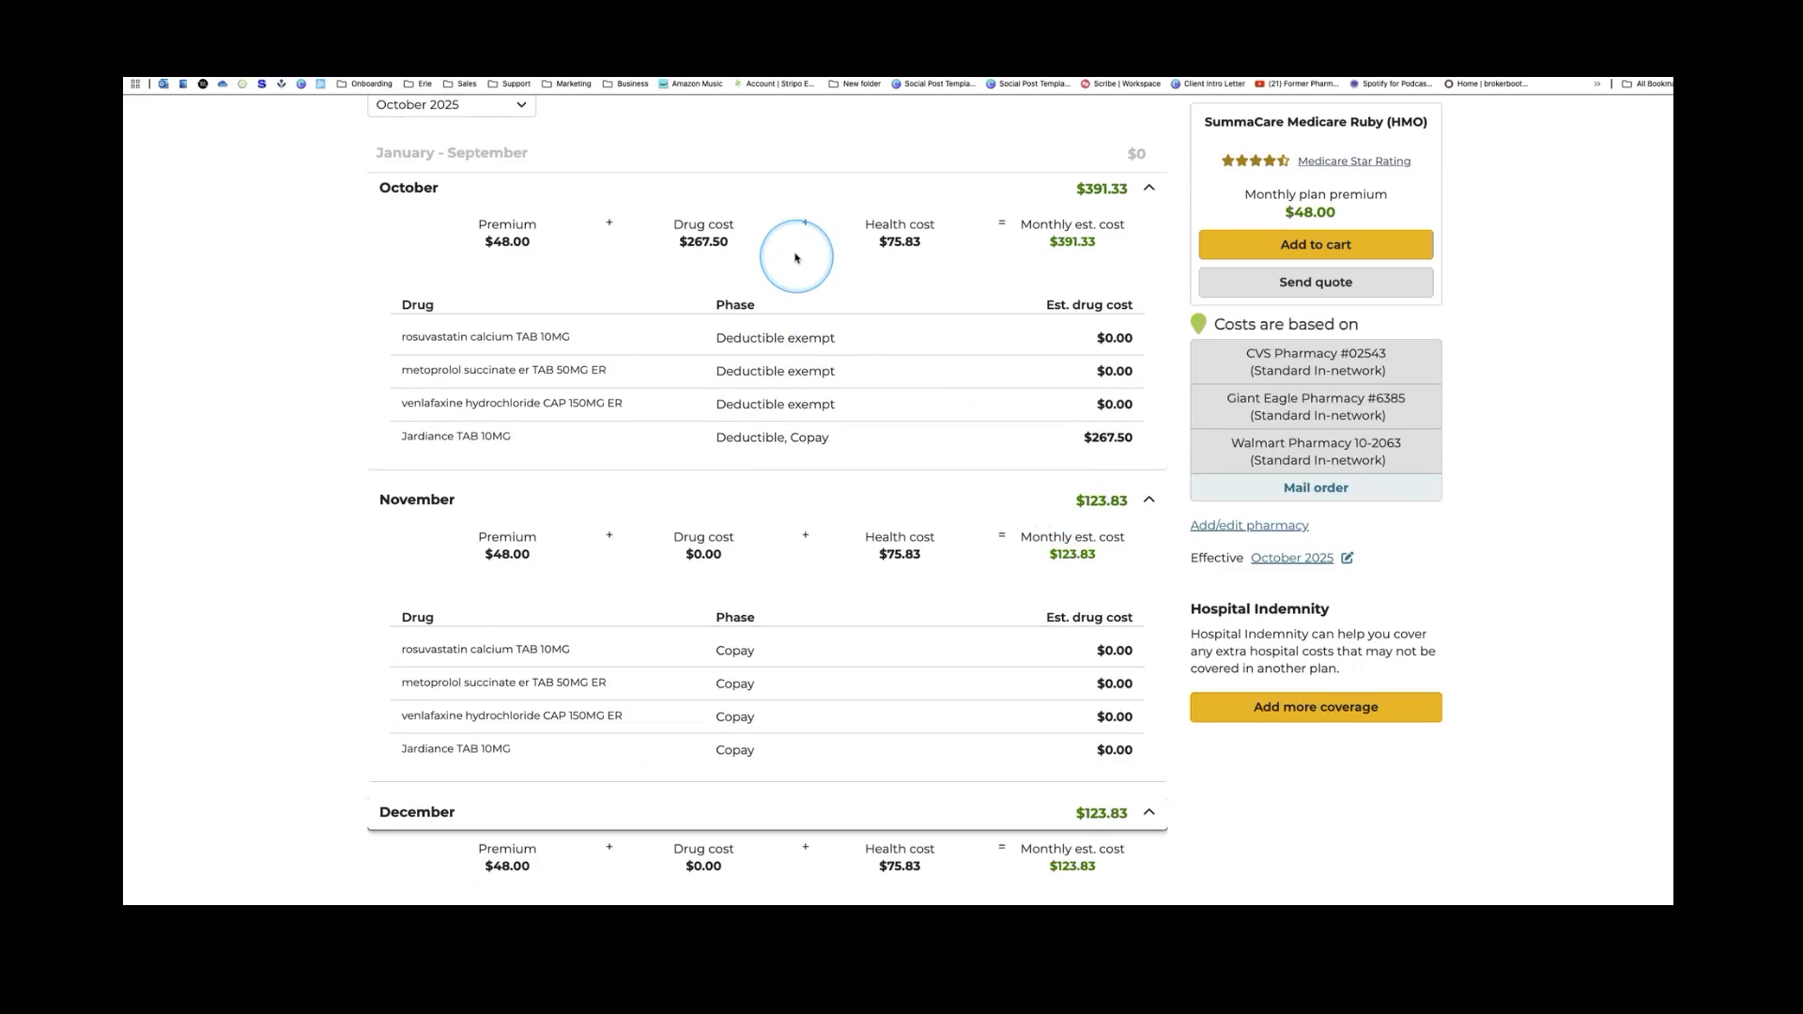
scroll(530, 387, down, 1)
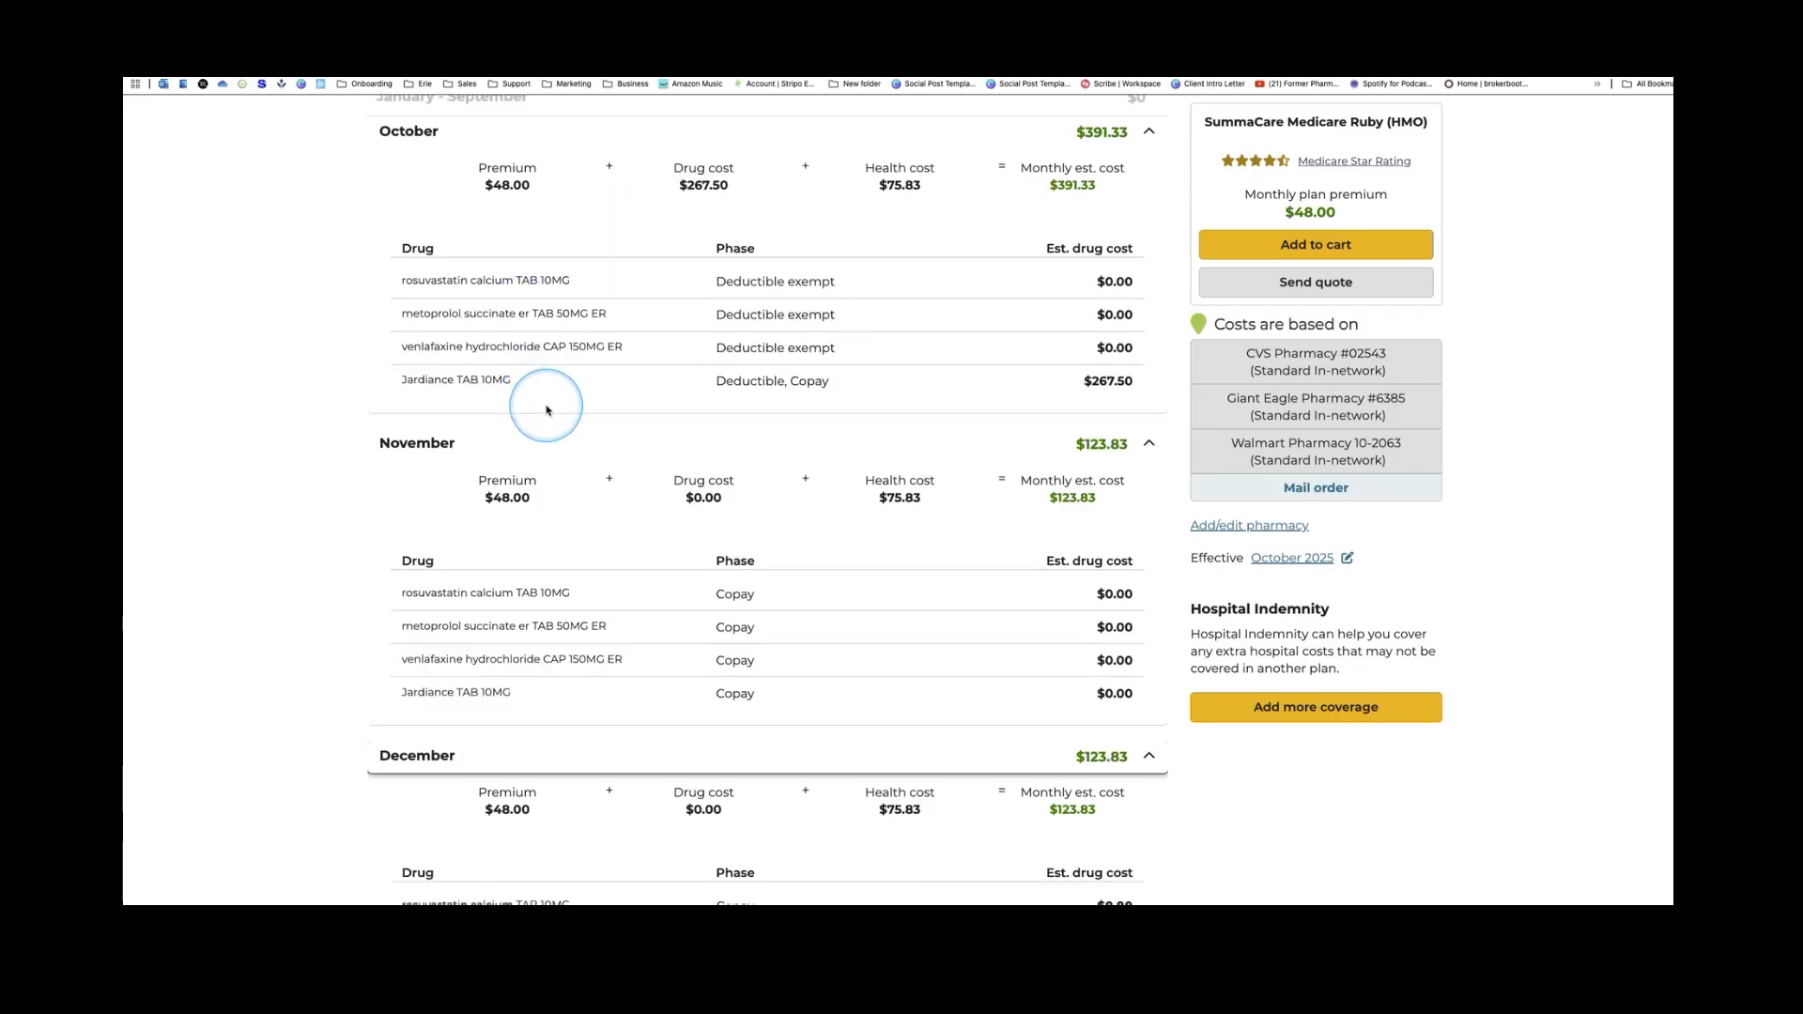
scroll(601, 442, down, 1)
scroll(619, 453, up, 1)
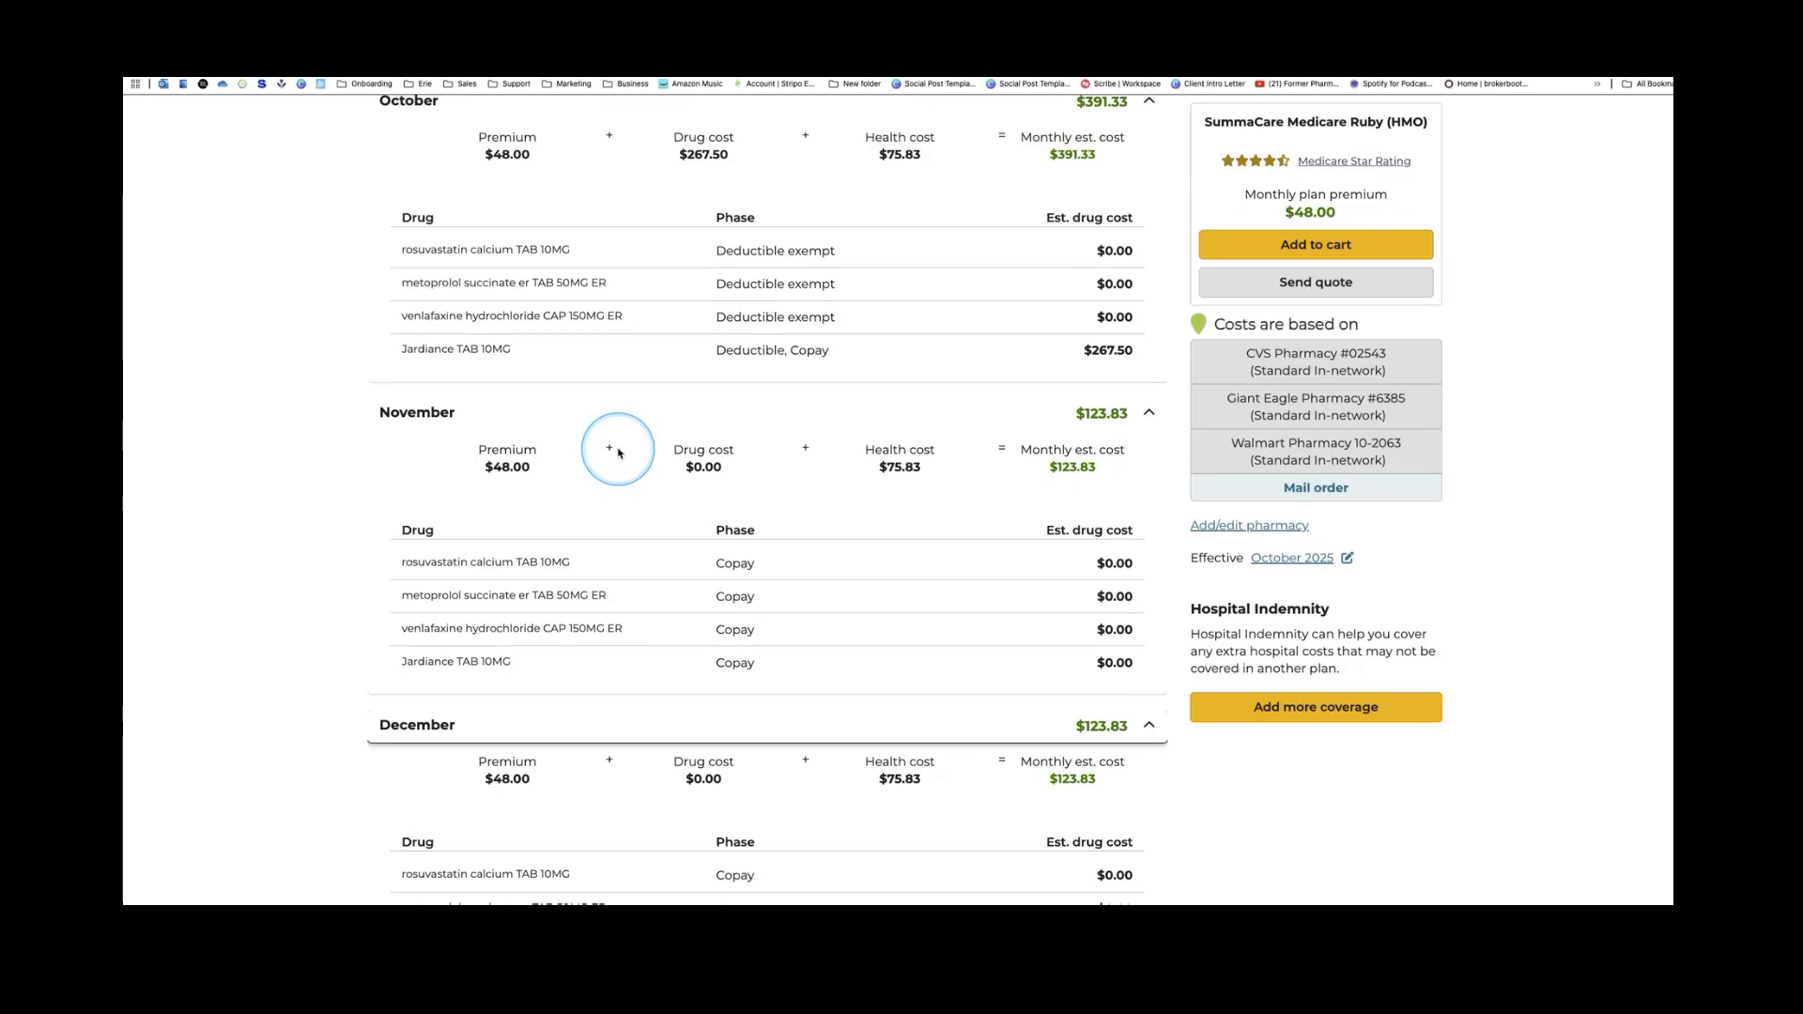
Highlight the October Jardiance TAB 10MG row ($267.50 deductible copay) in SummaCare Ruby's breakdown
scroll(619, 453, up, 1)
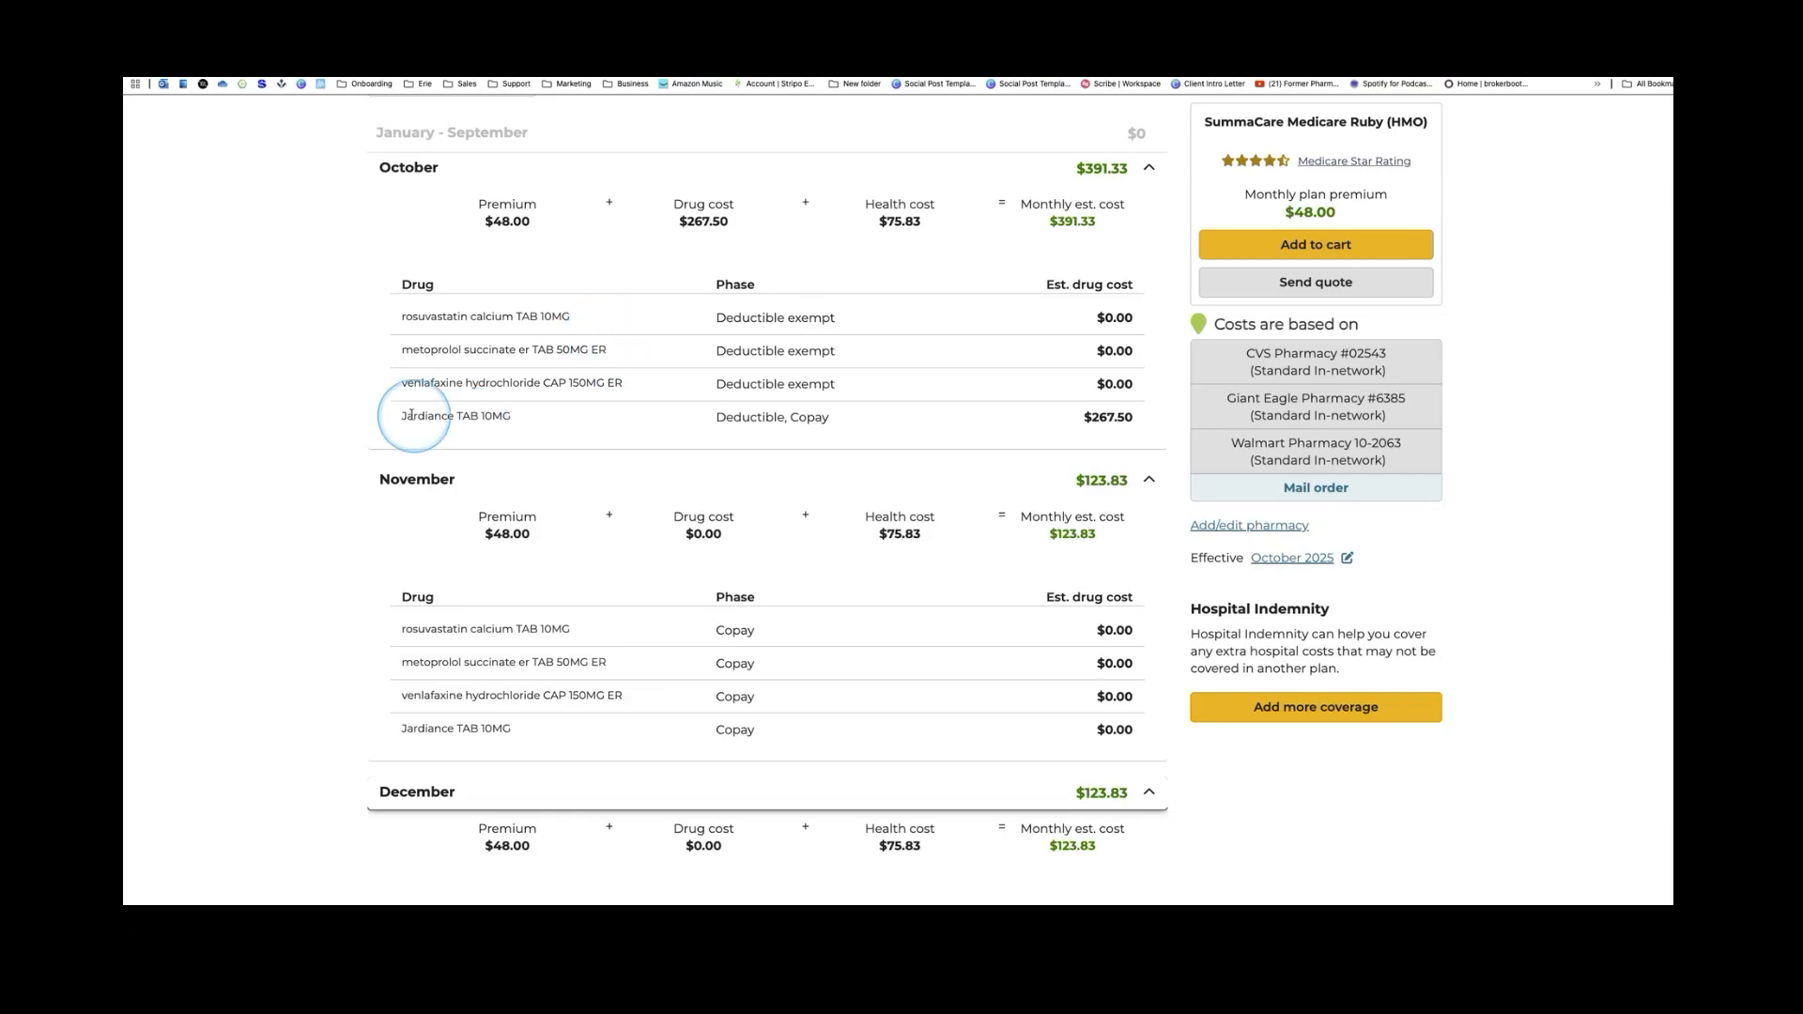
drag(404, 415, 1159, 459)
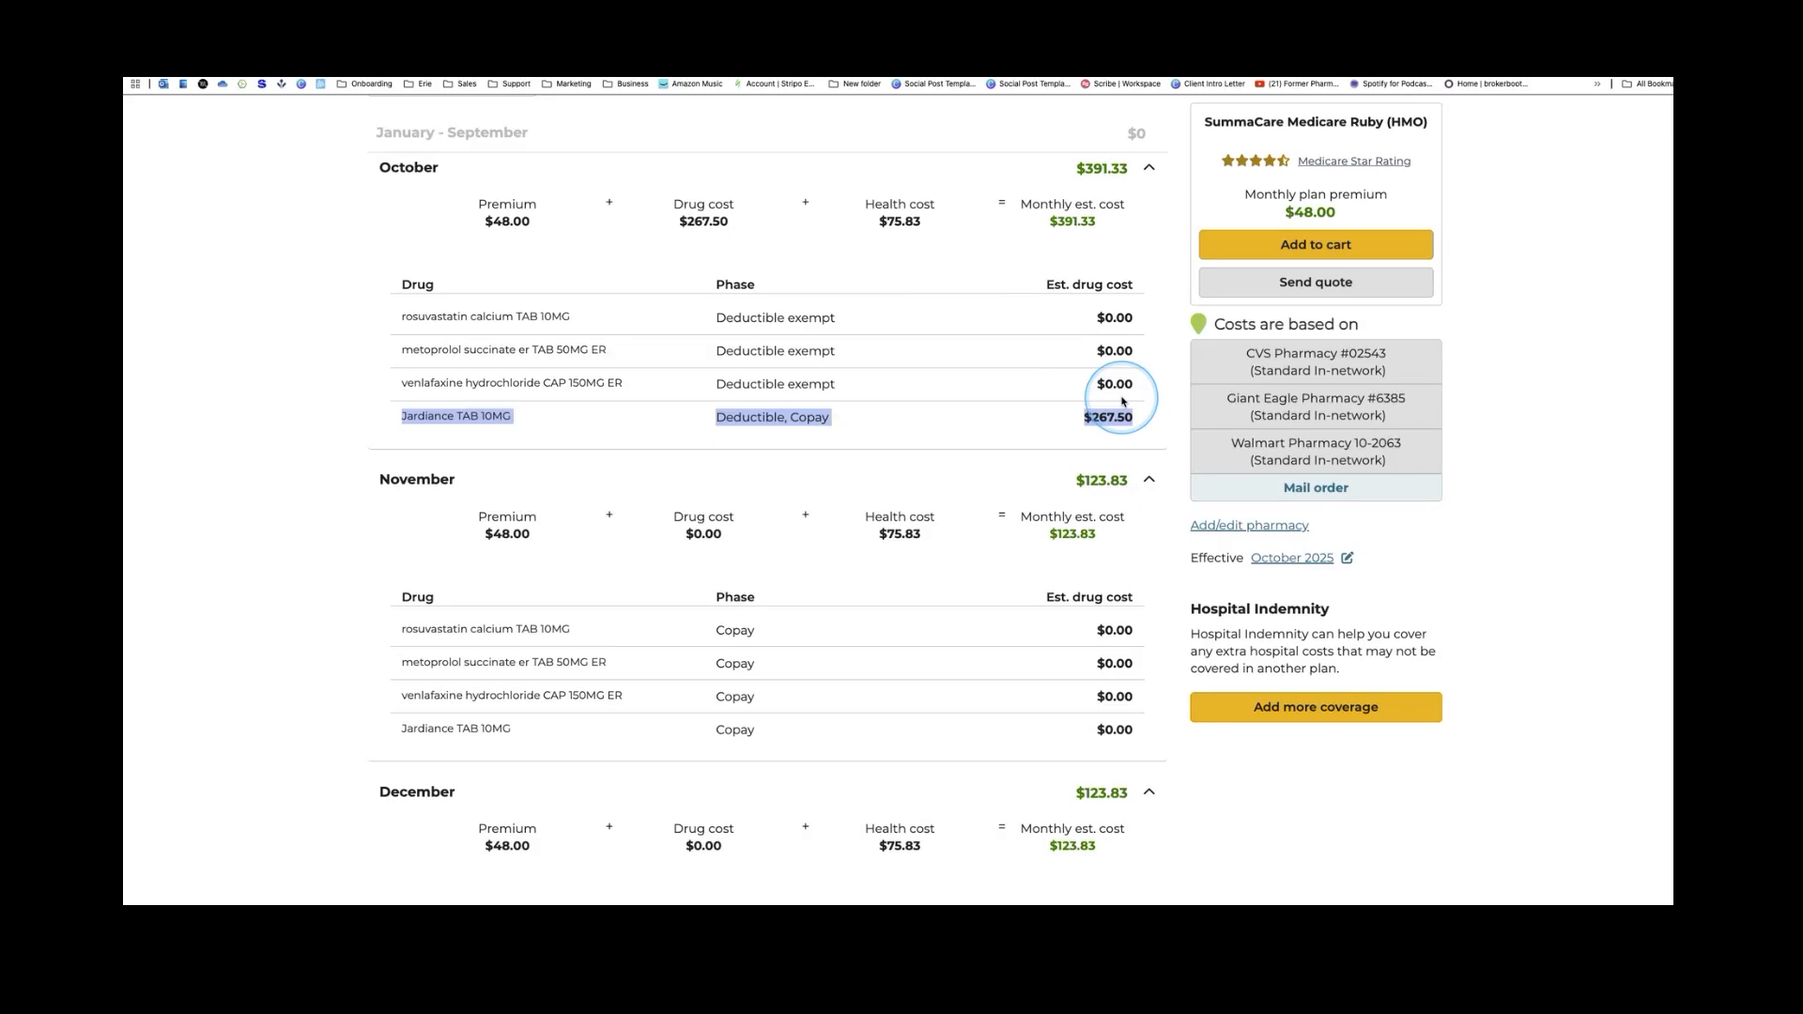
scroll(1122, 402, up, 1)
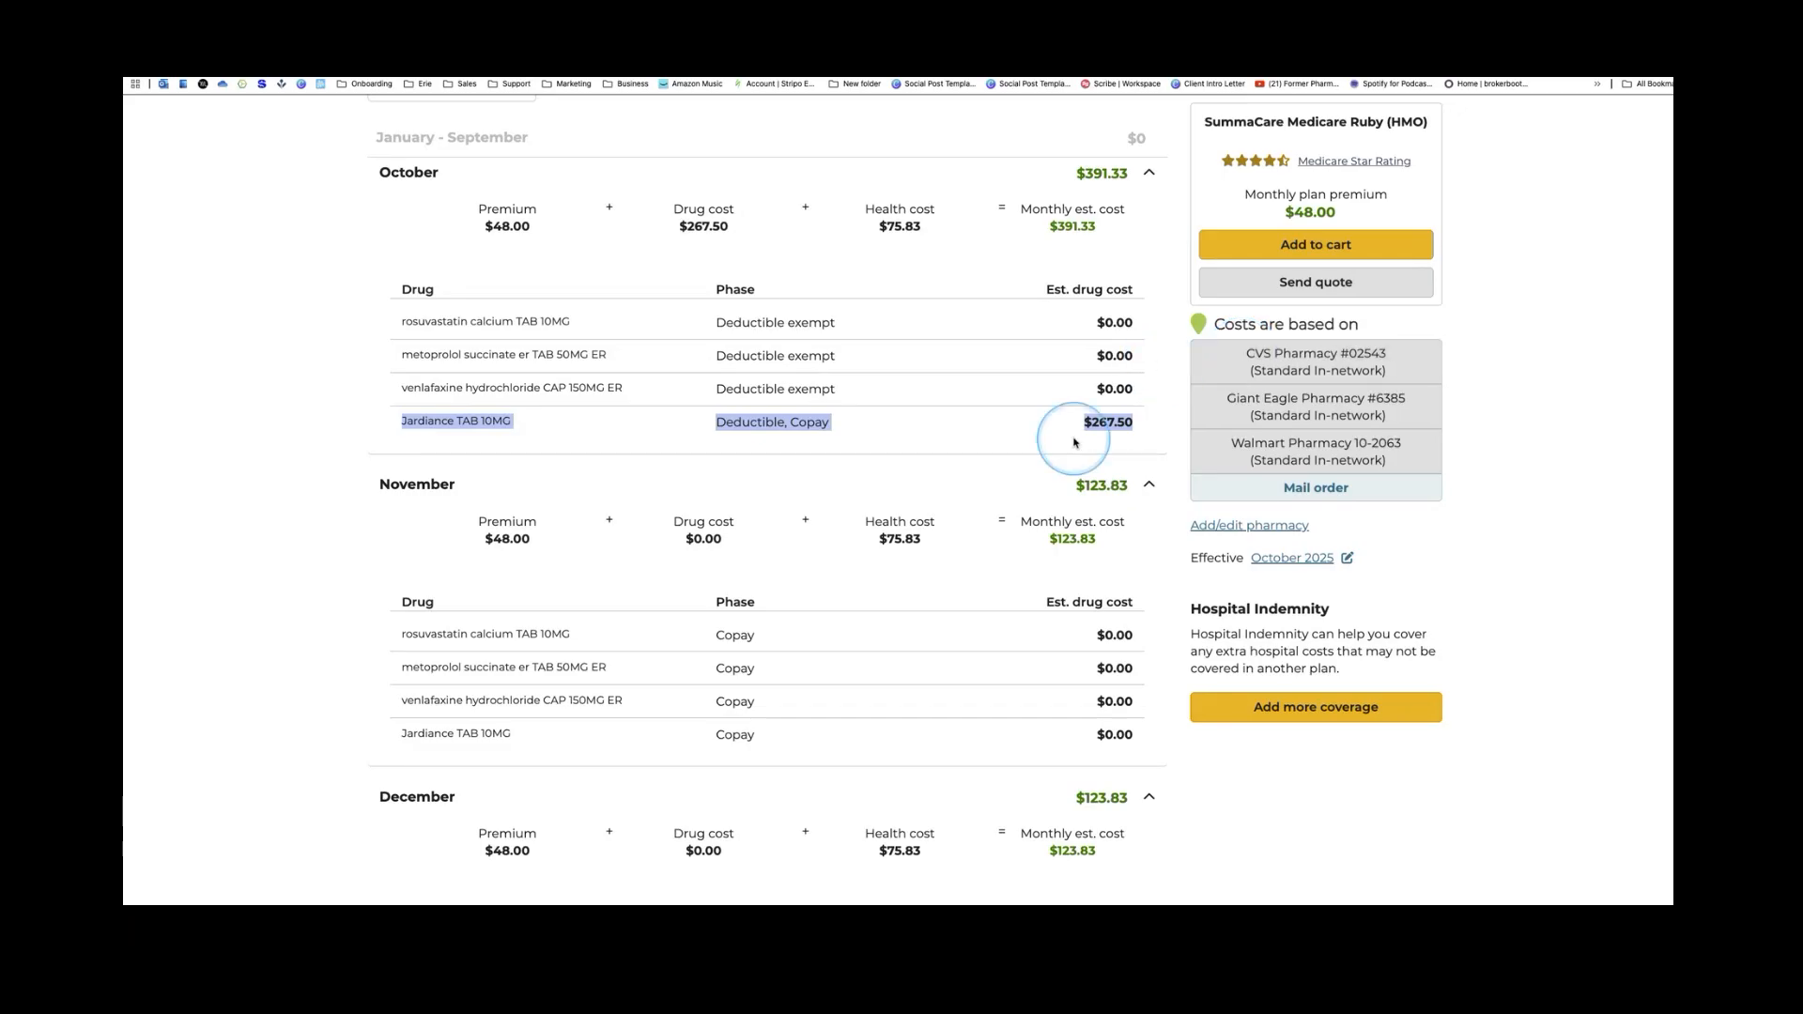
scroll(1099, 601, down, 3)
scroll(1101, 593, down, 4)
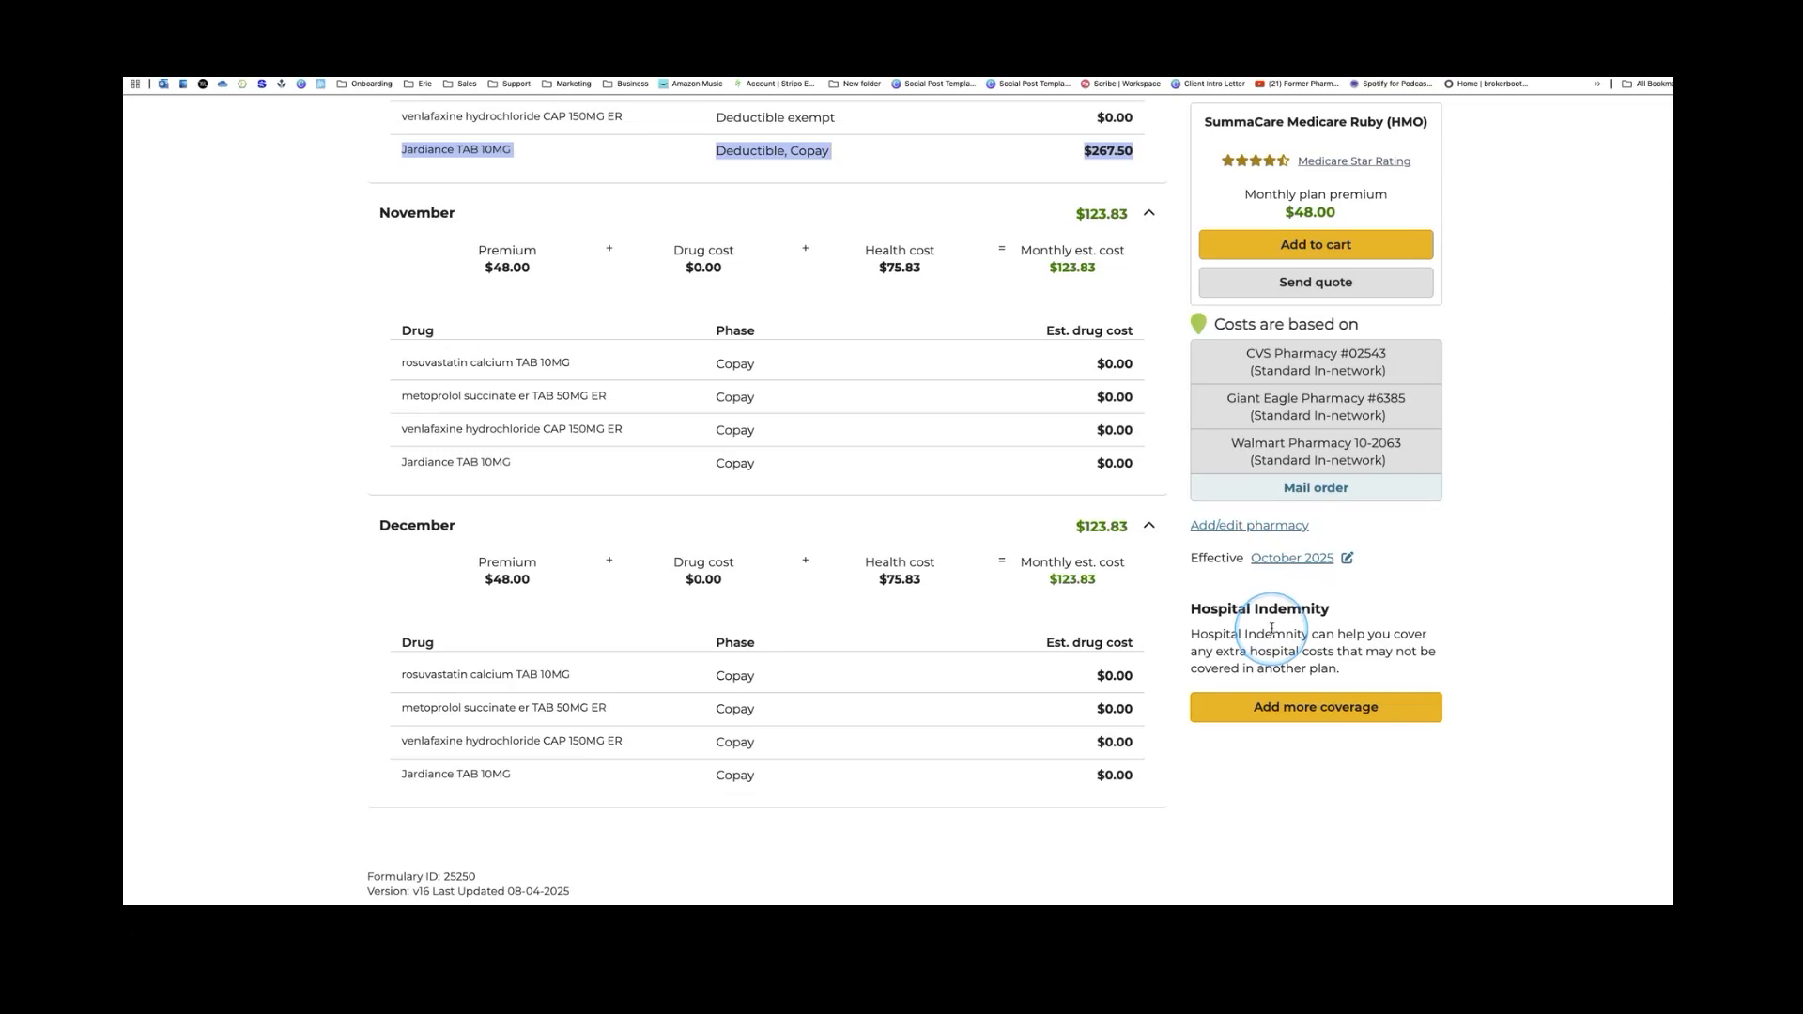
Base SummaCare Ruby's cost estimate on CVS Pharmacy only, giving a $662 total
click(1293, 366)
scroll(1097, 397, up, 1)
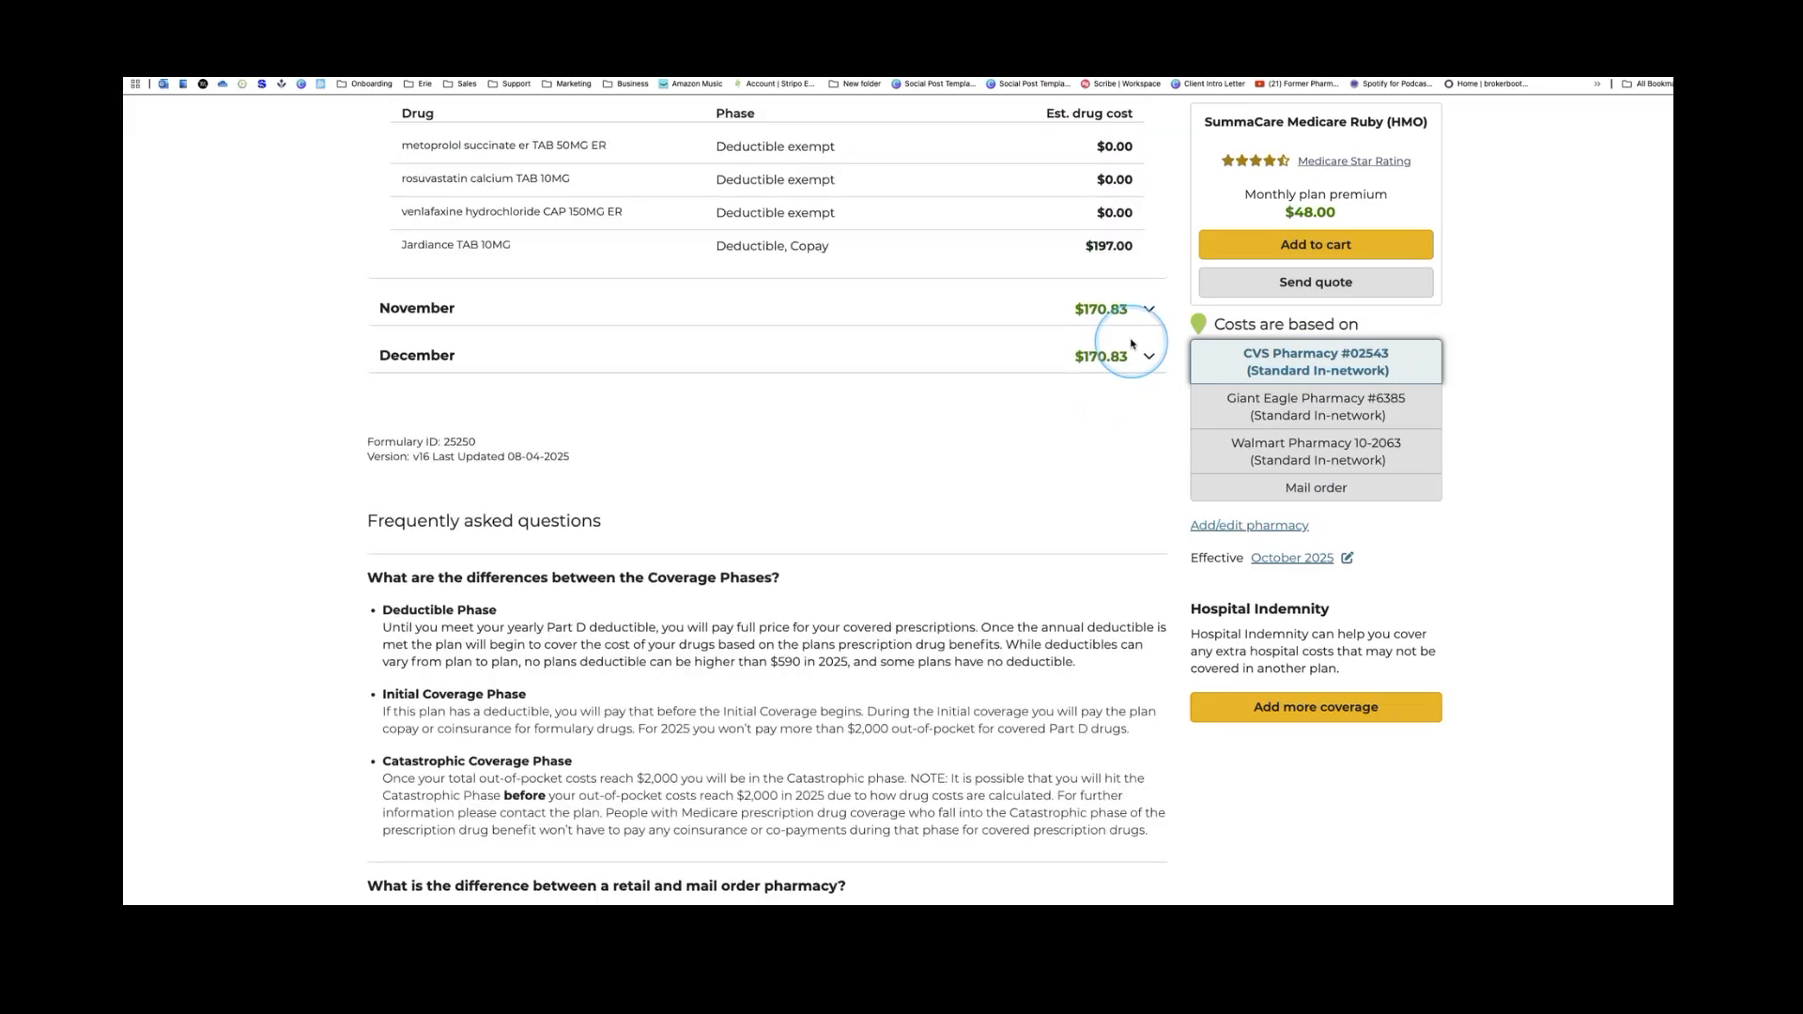
scroll(1161, 332, up, 1)
scroll(1163, 342, up, 2)
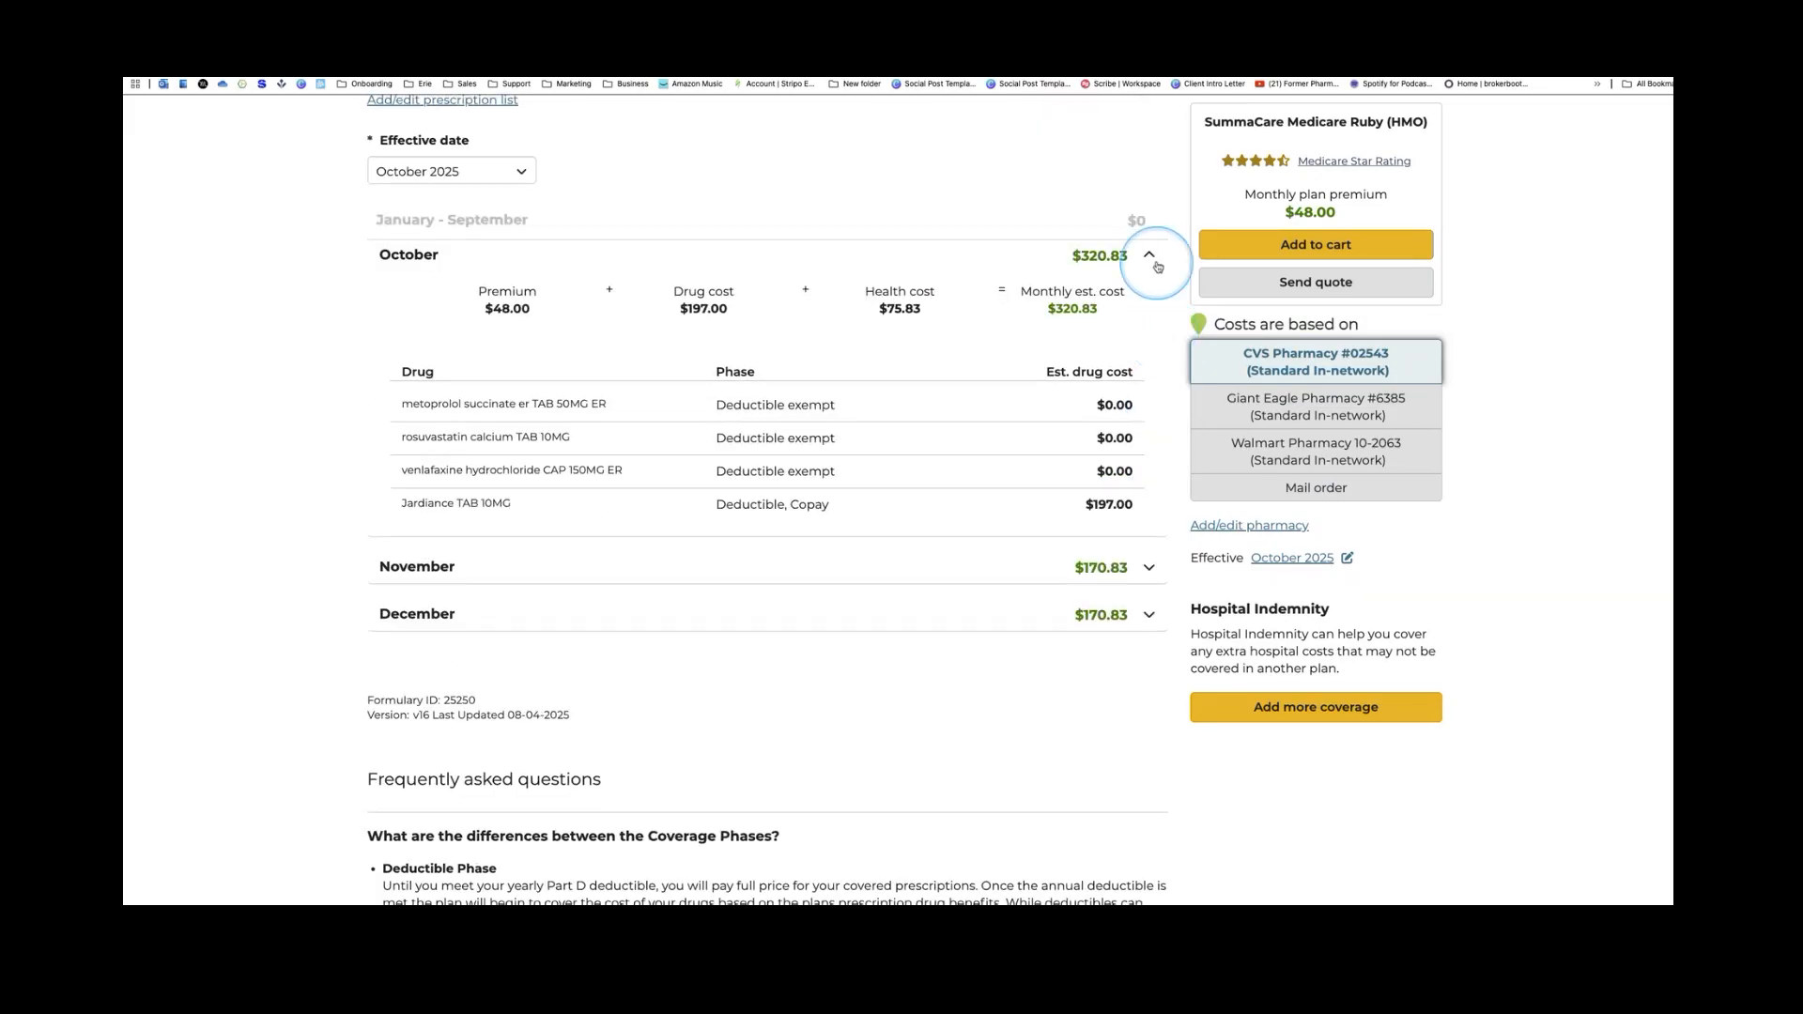
Expand the October, November and December breakdowns showing Jardiance at $197 then $47
click(1147, 255)
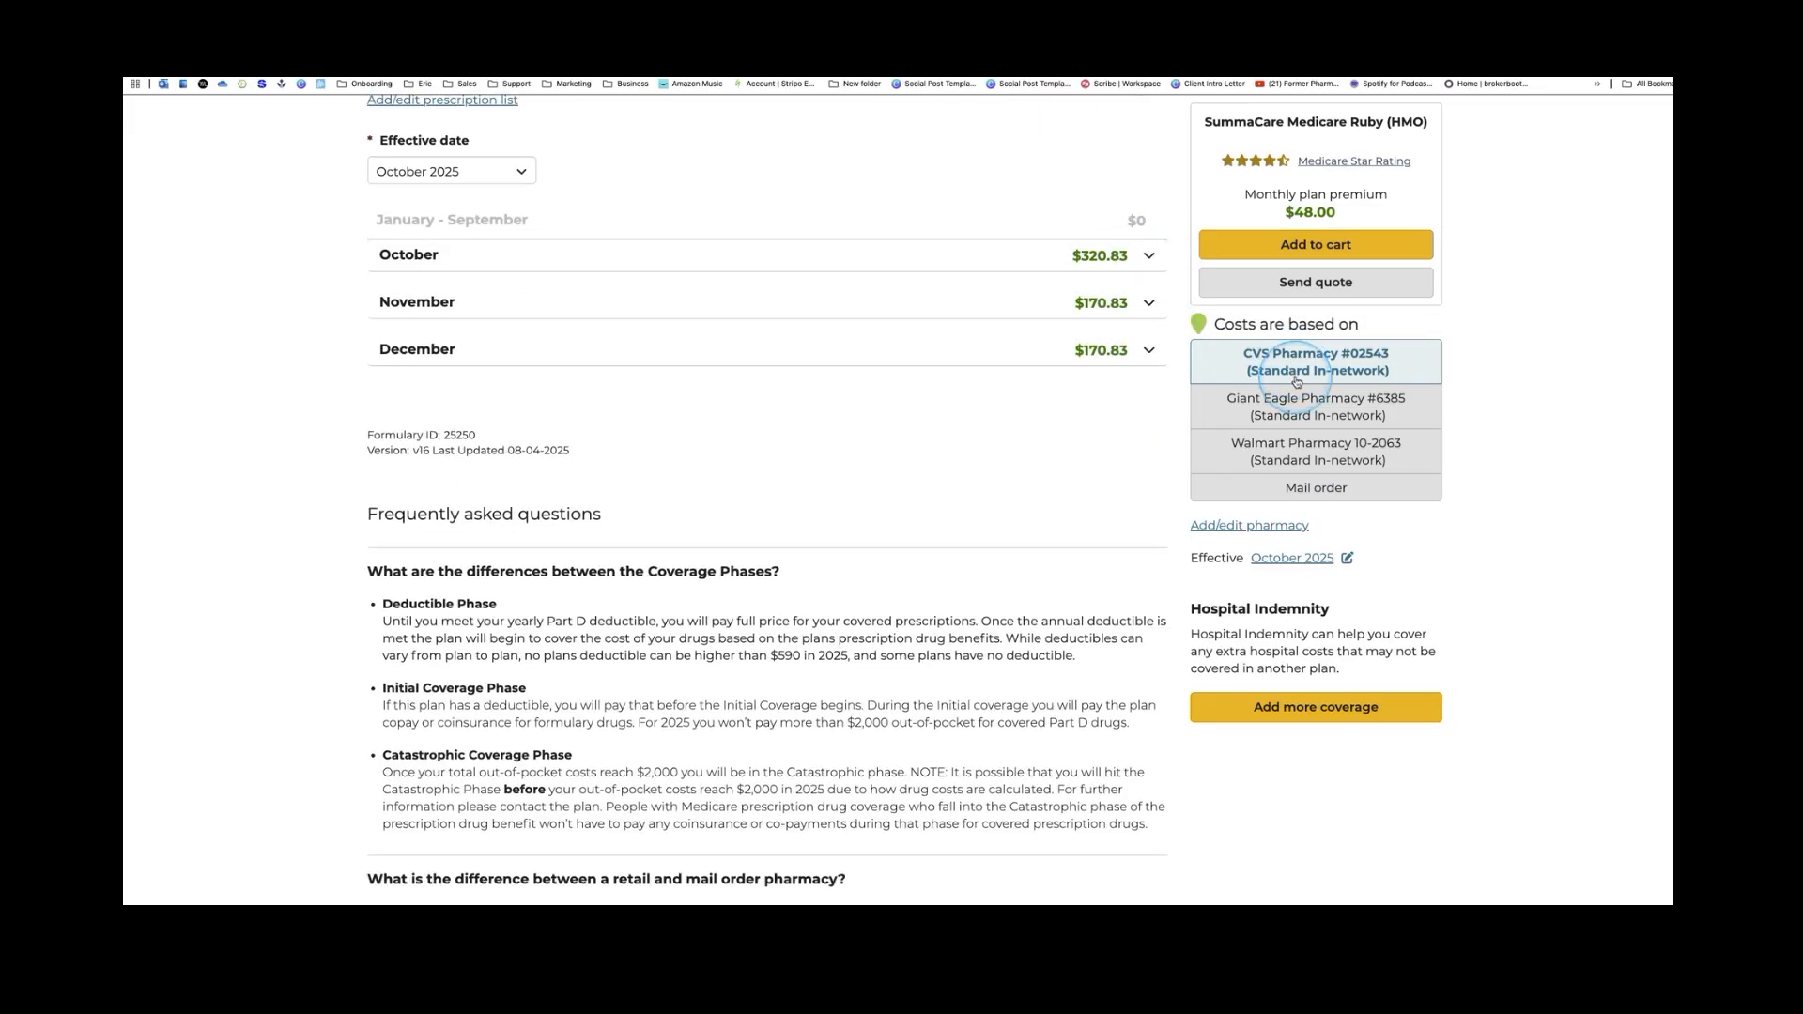
scroll(1080, 390, up, 1)
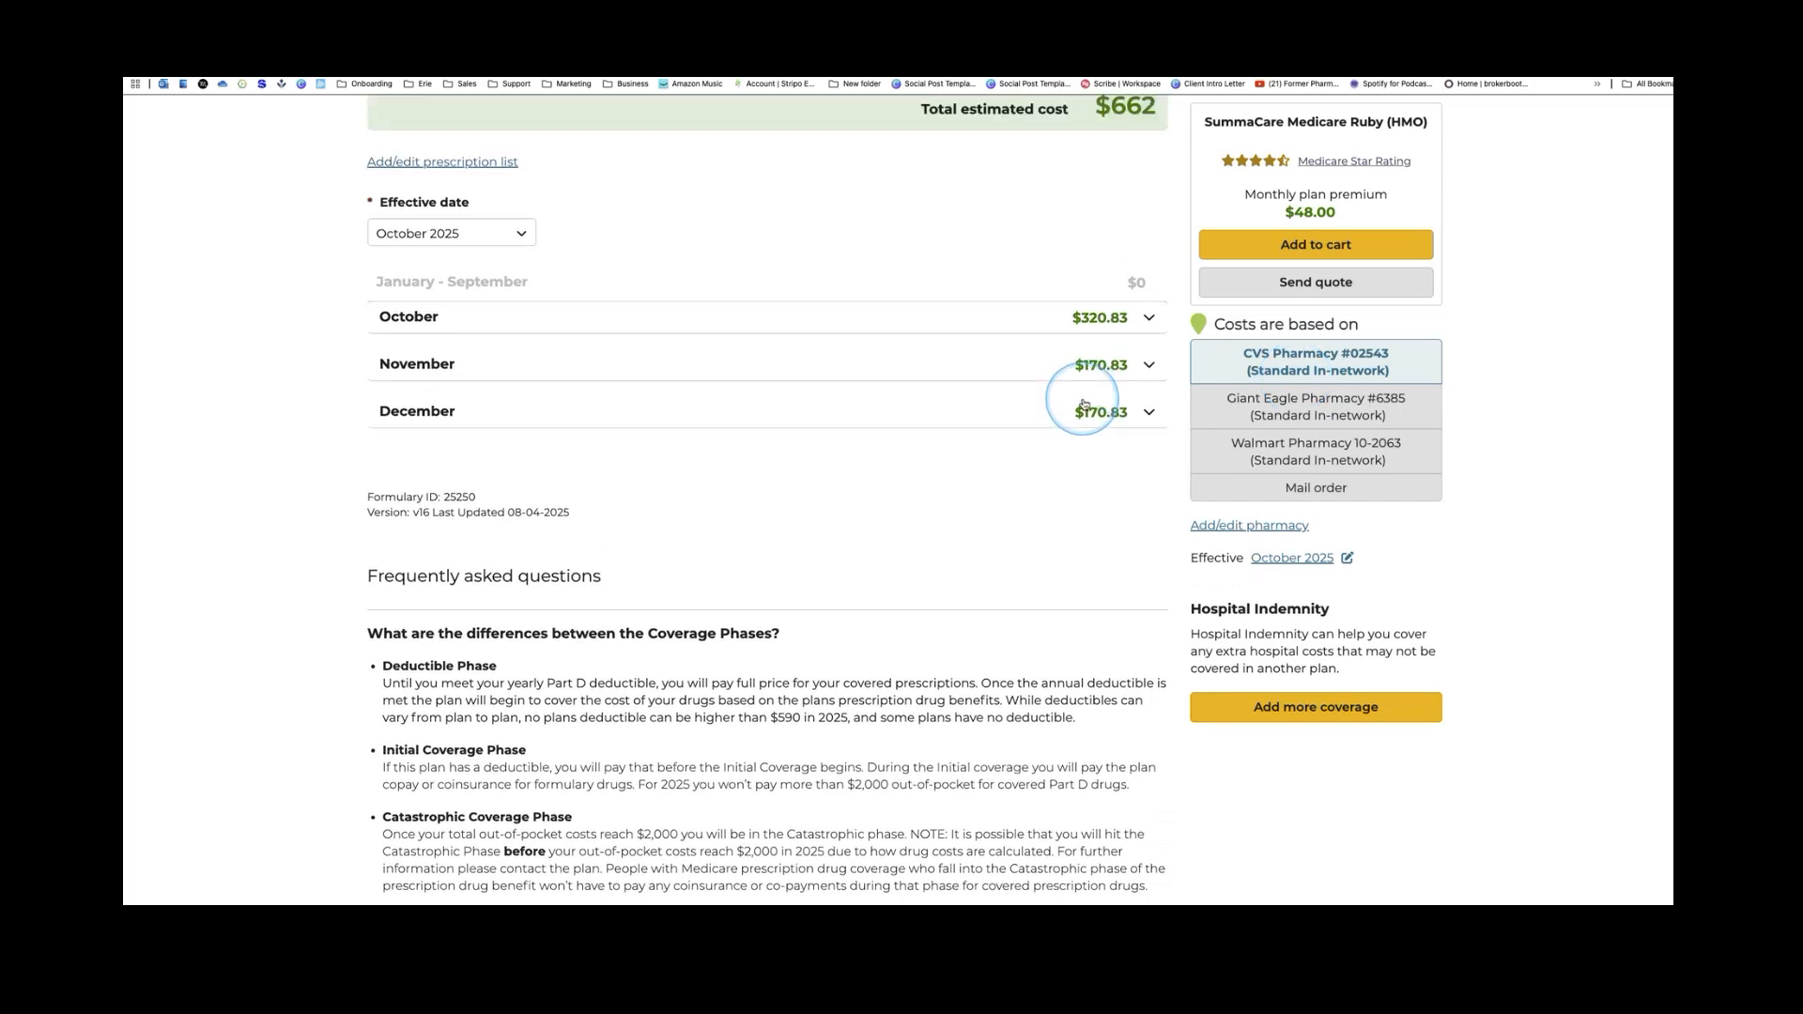
scroll(1127, 347, down, 1)
click(1147, 256)
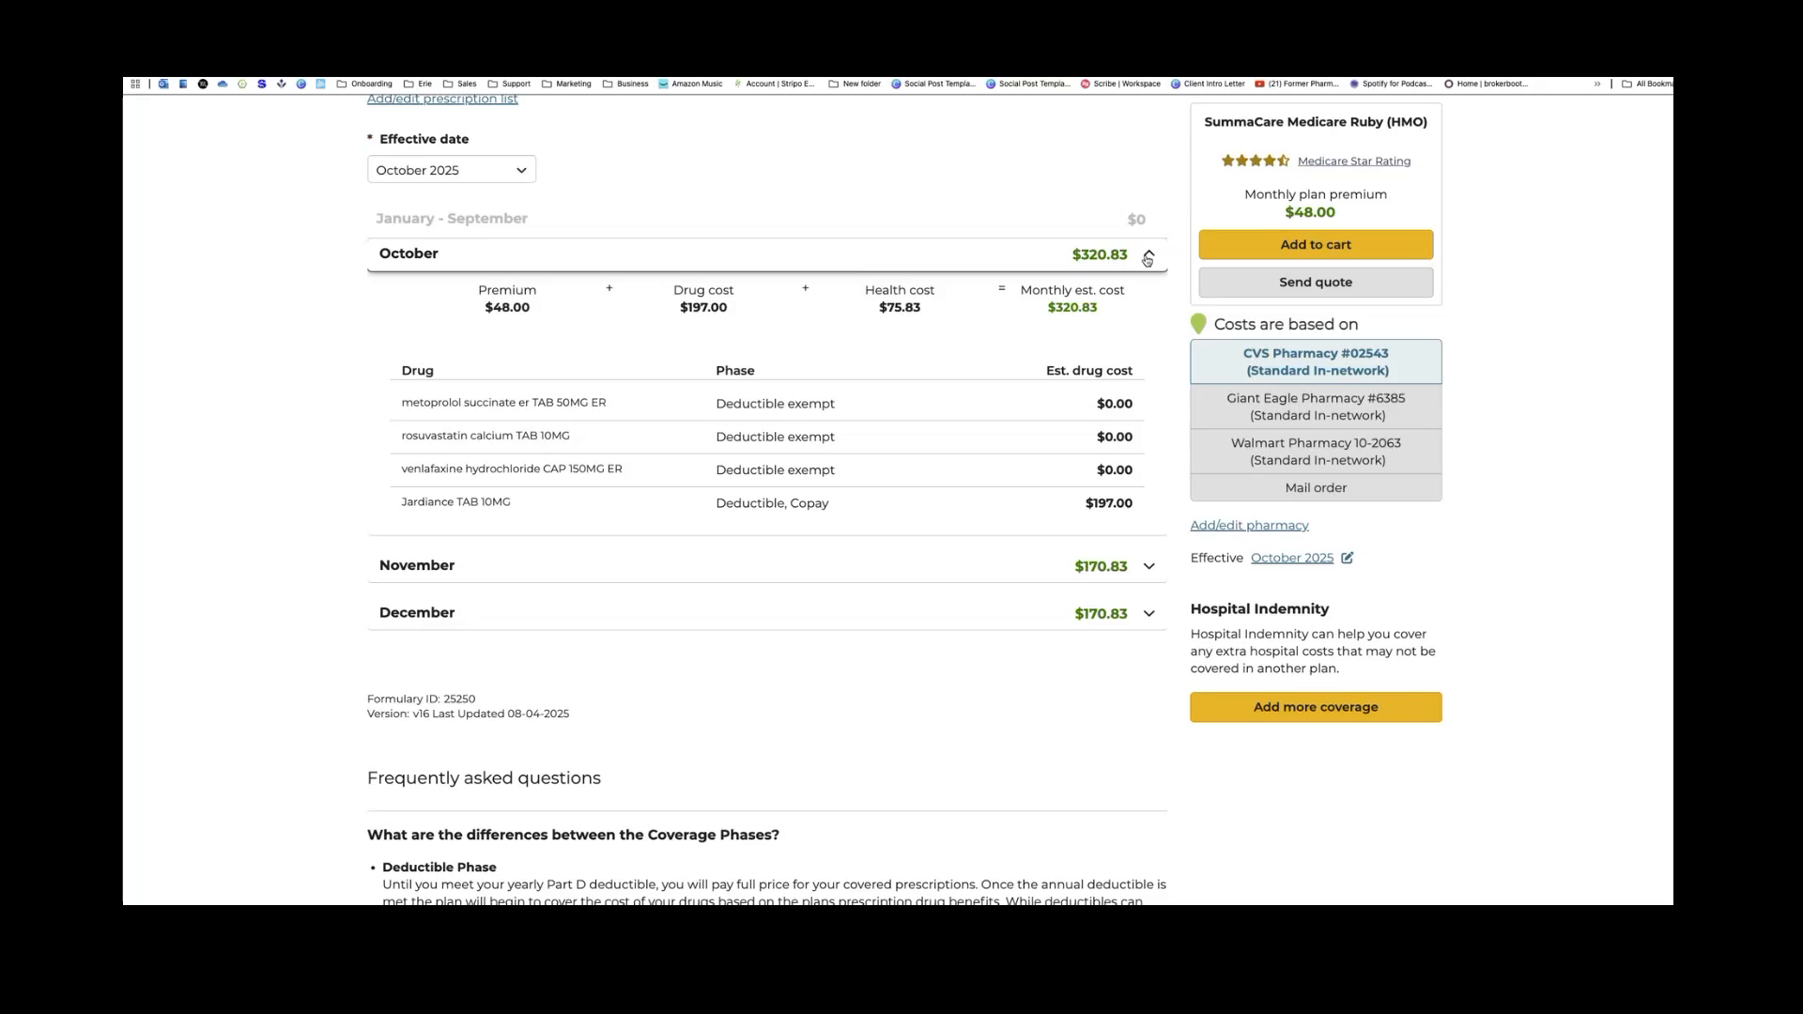
scroll(1148, 473, down, 2)
click(1147, 472)
scroll(1148, 472, down, 2)
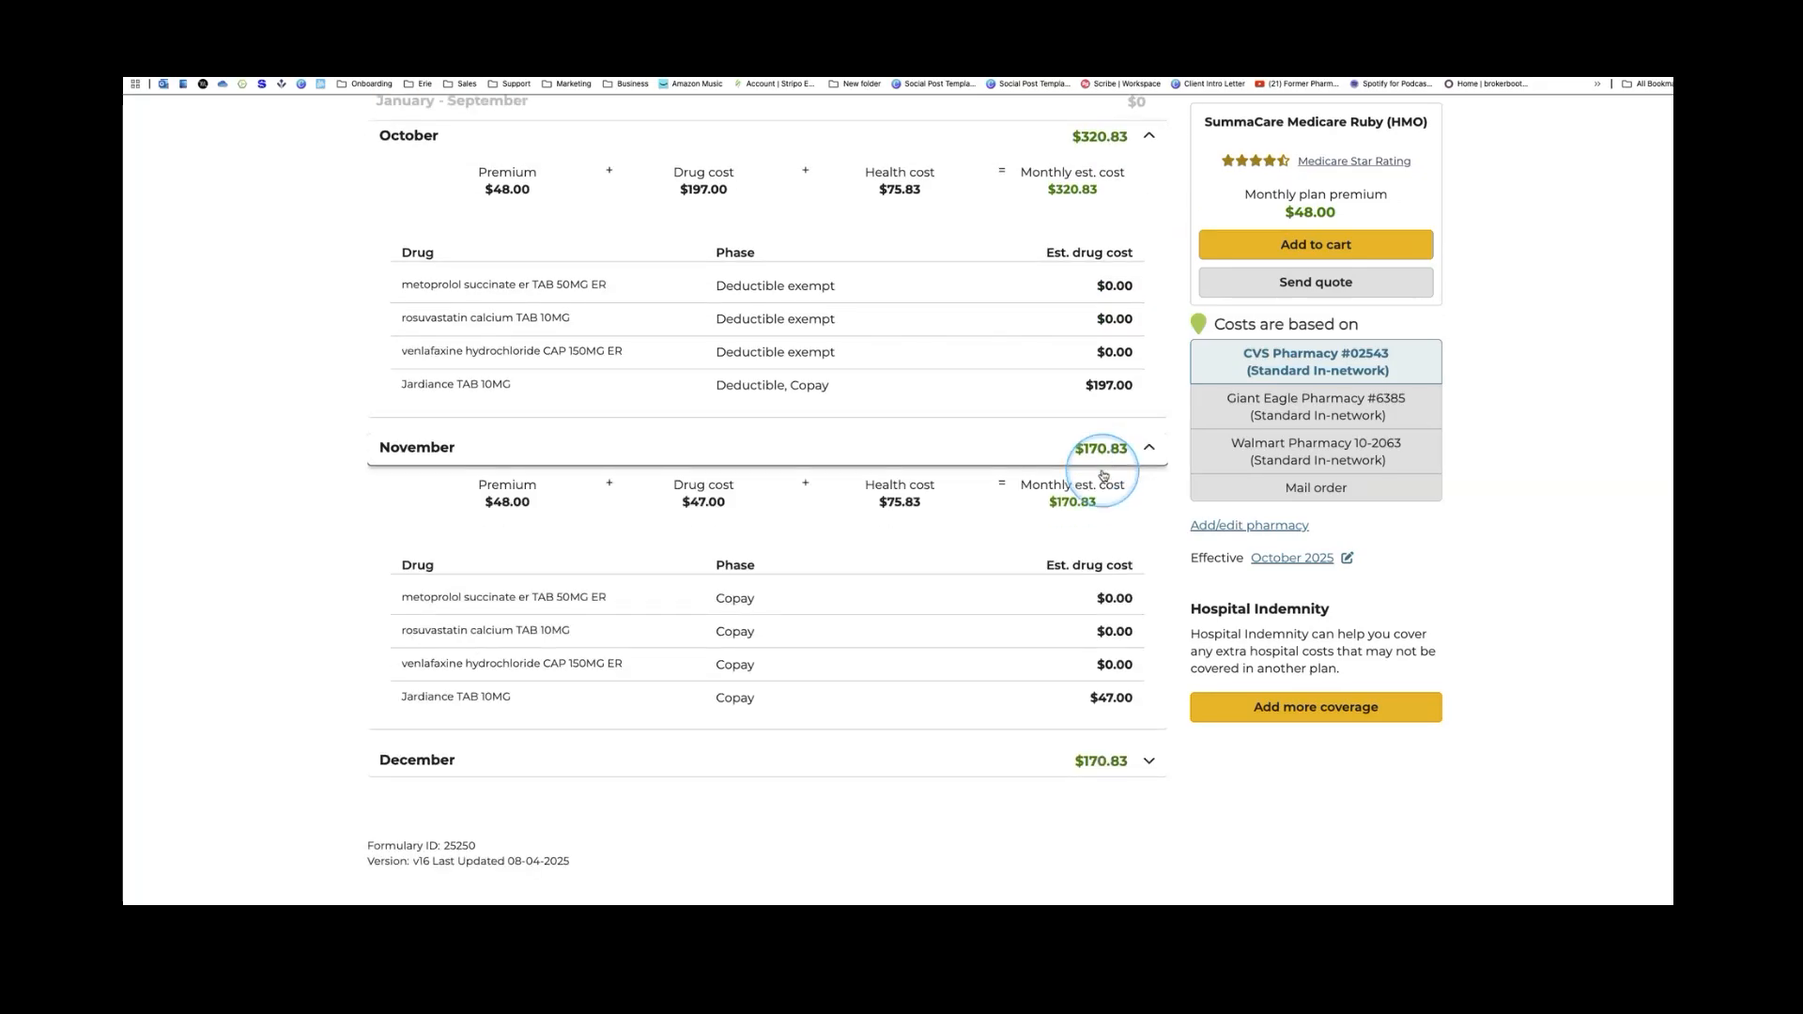
click(1149, 672)
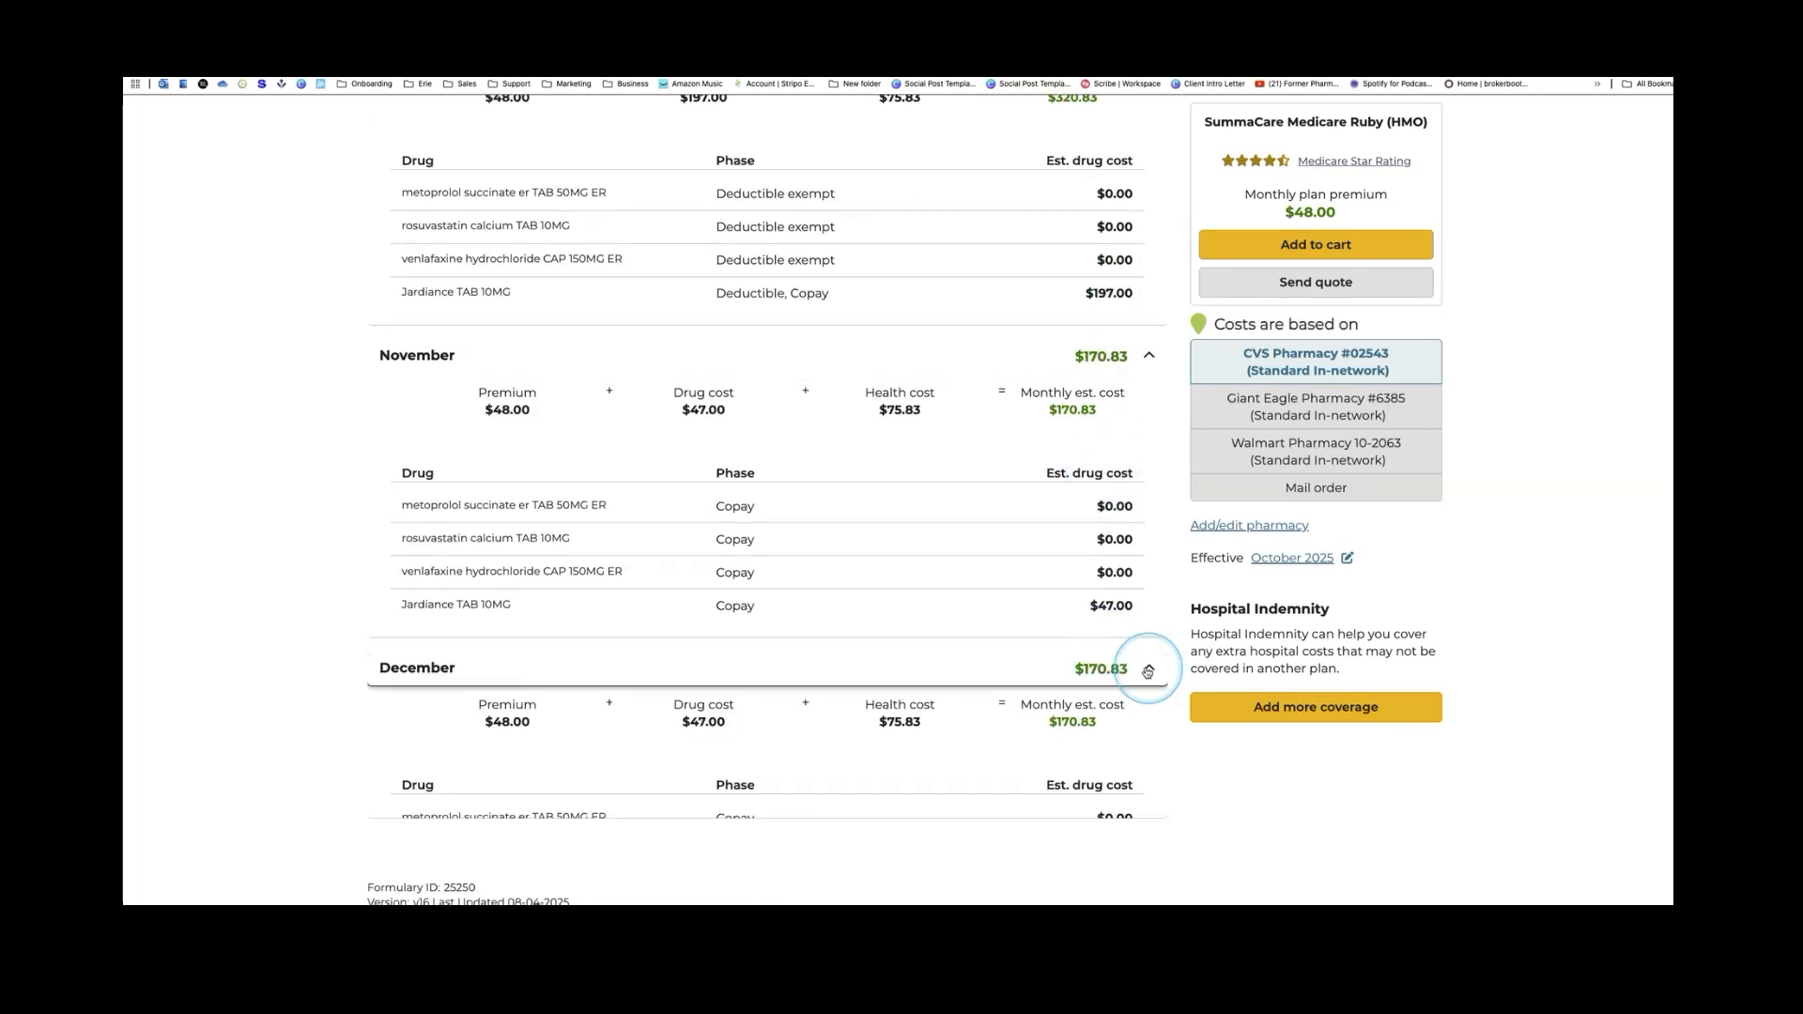
scroll(1118, 616, down, 2)
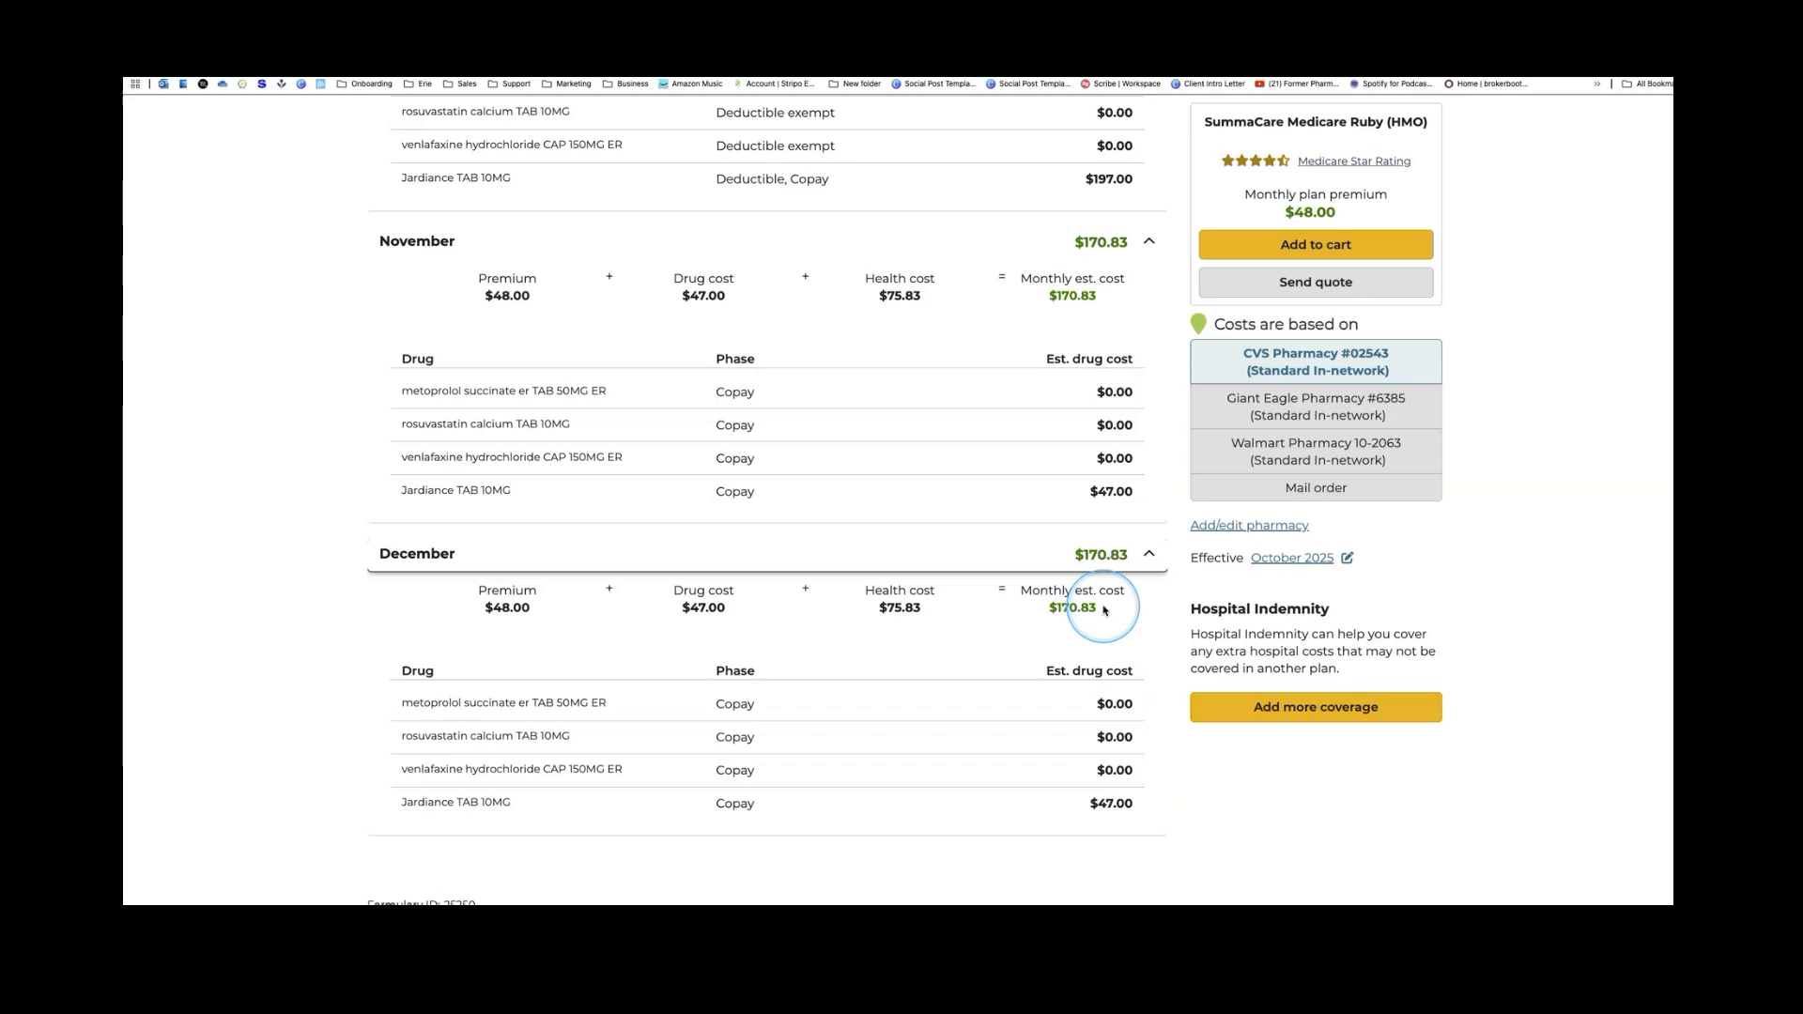
scroll(1105, 610, up, 1)
scroll(1105, 611, up, 2)
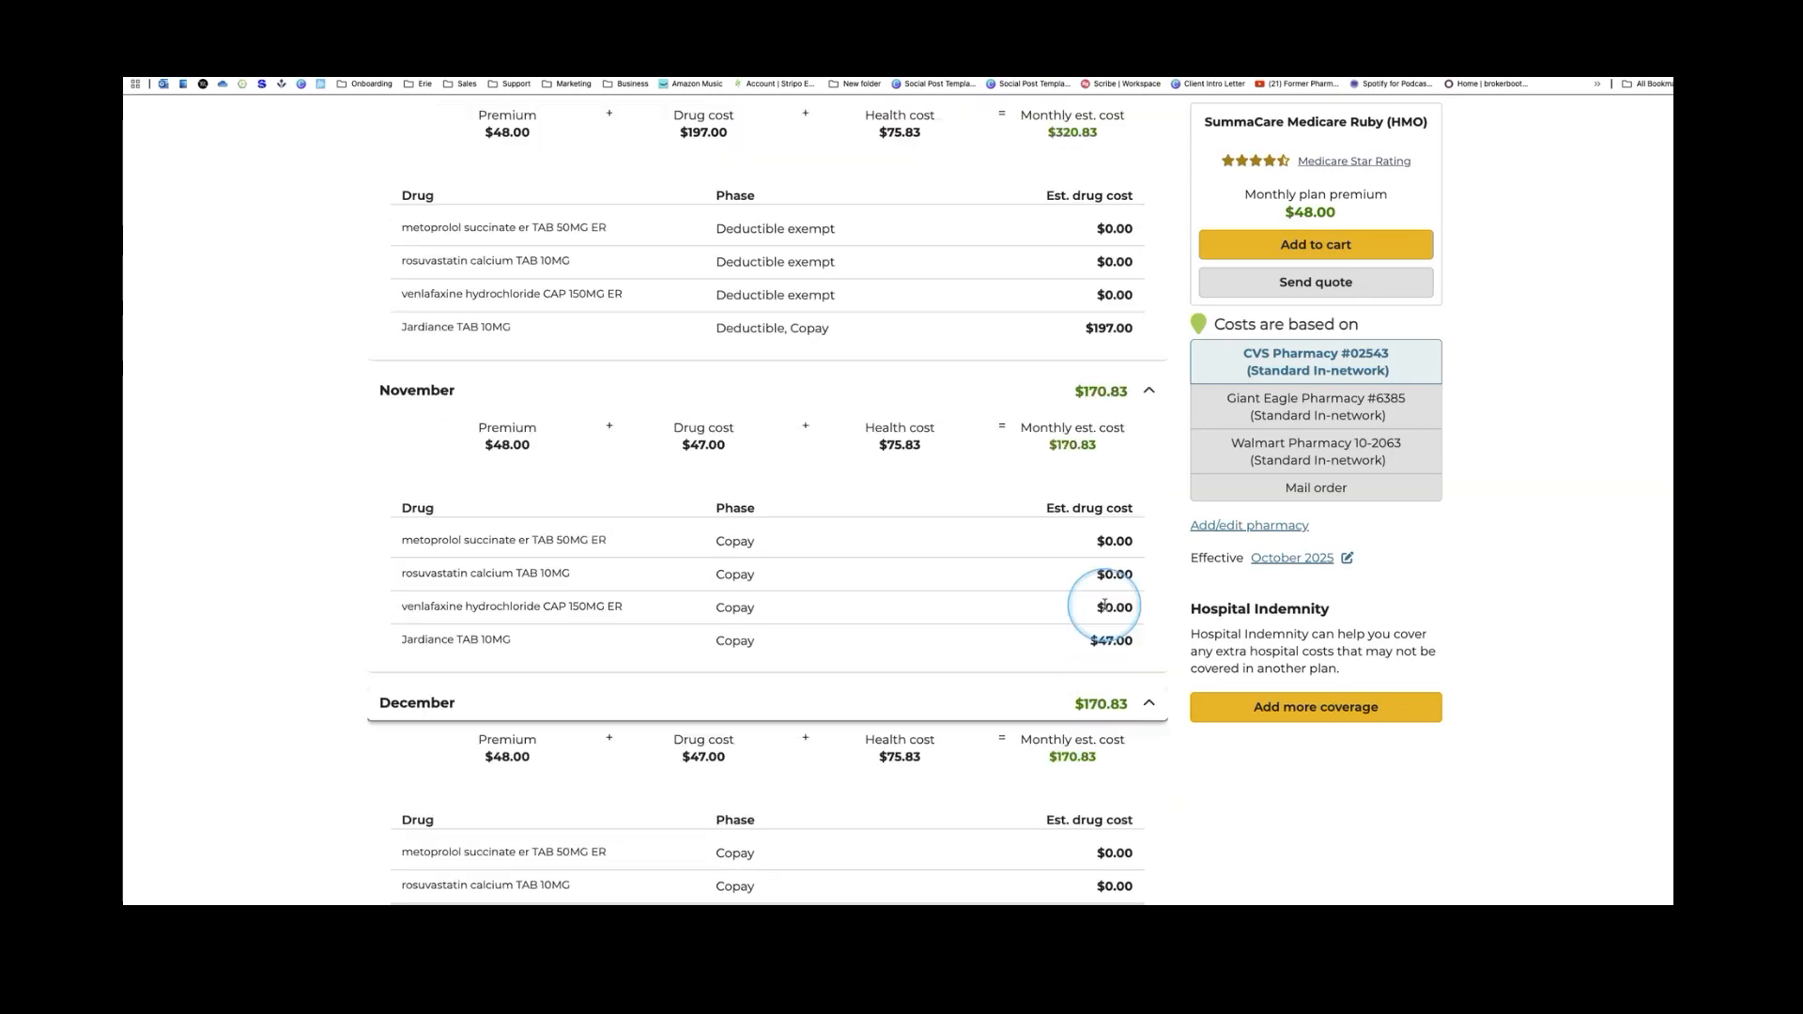
scroll(1105, 605, up, 3)
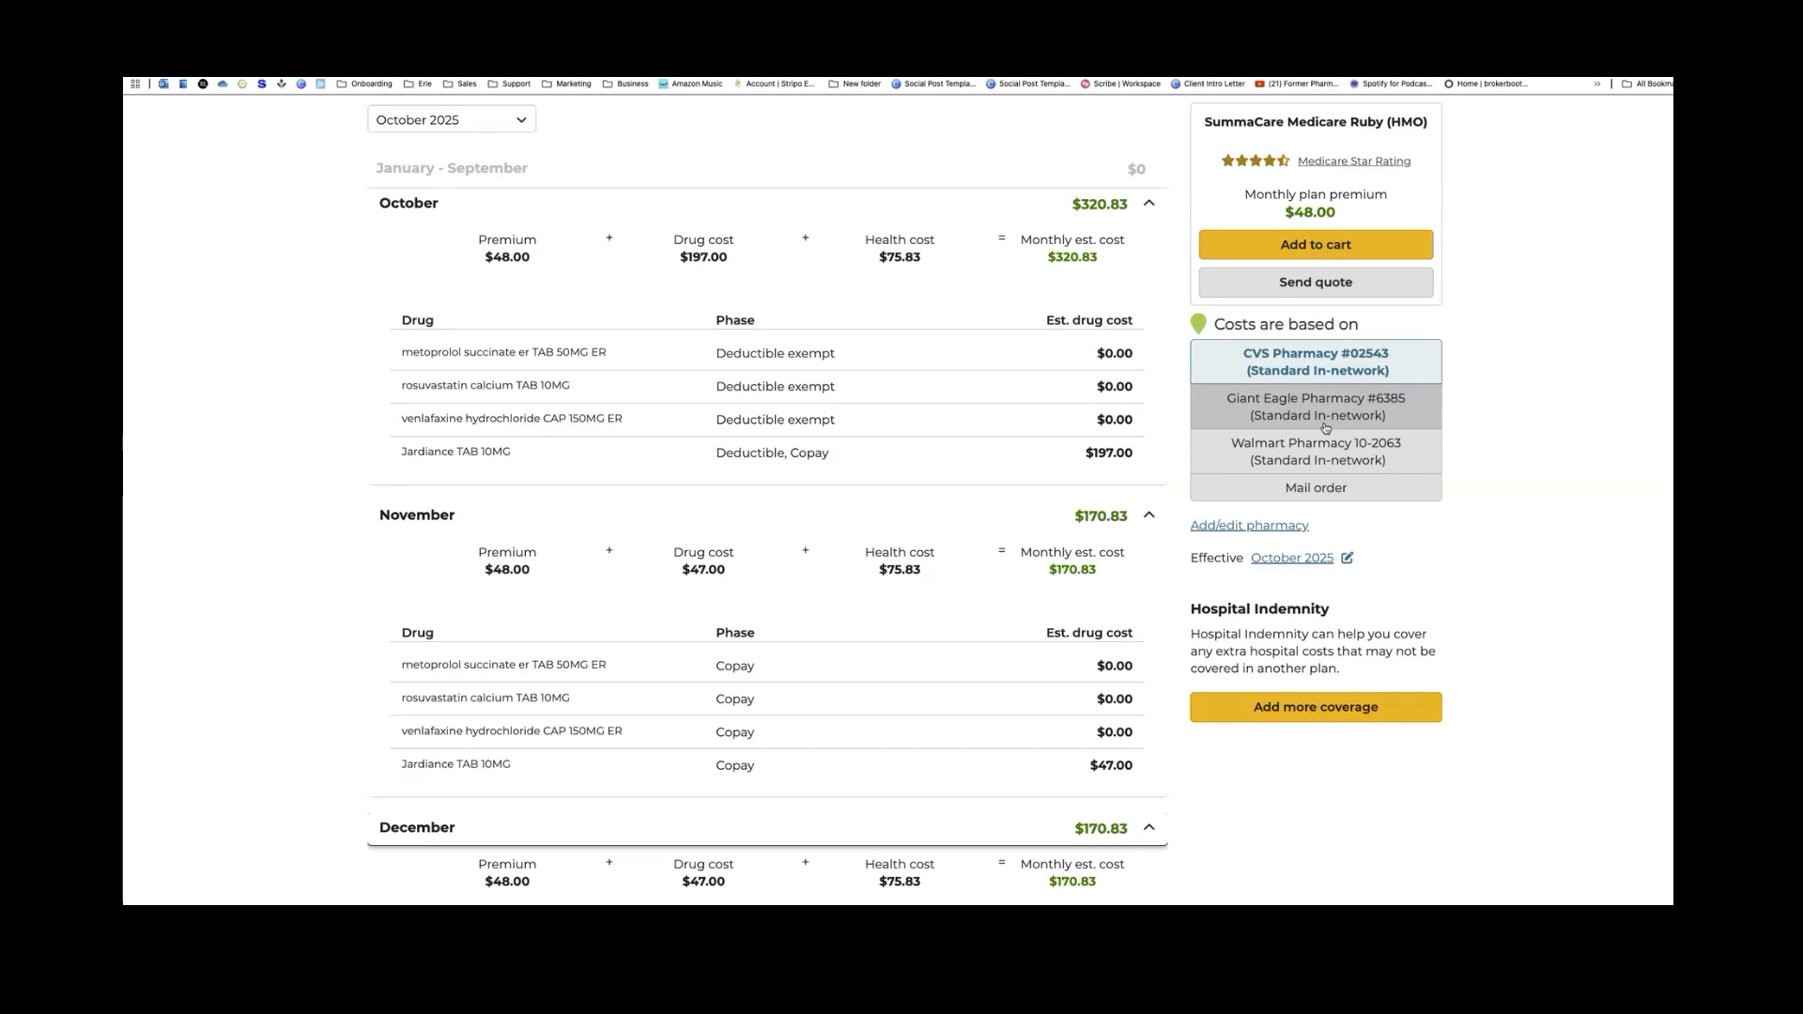
Return to the top of SummaCare Ruby's $662 estimated cost page
click(1258, 395)
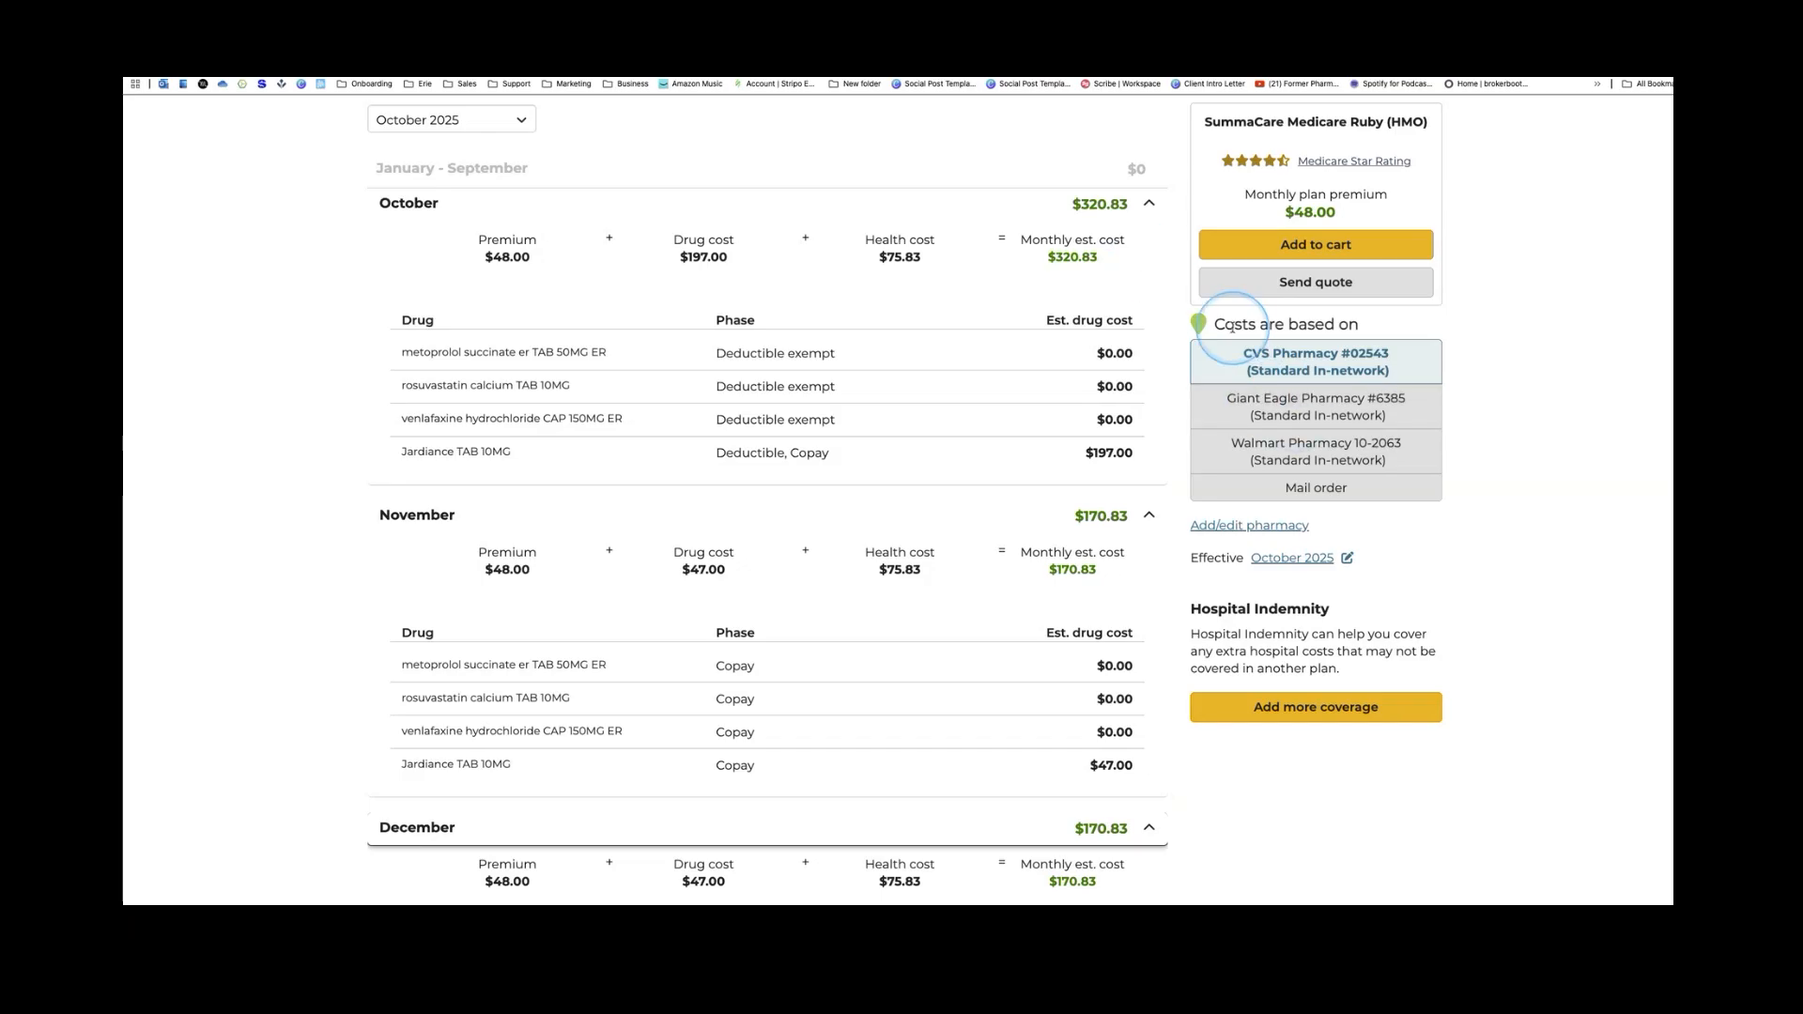
scroll(1226, 324, up, 3)
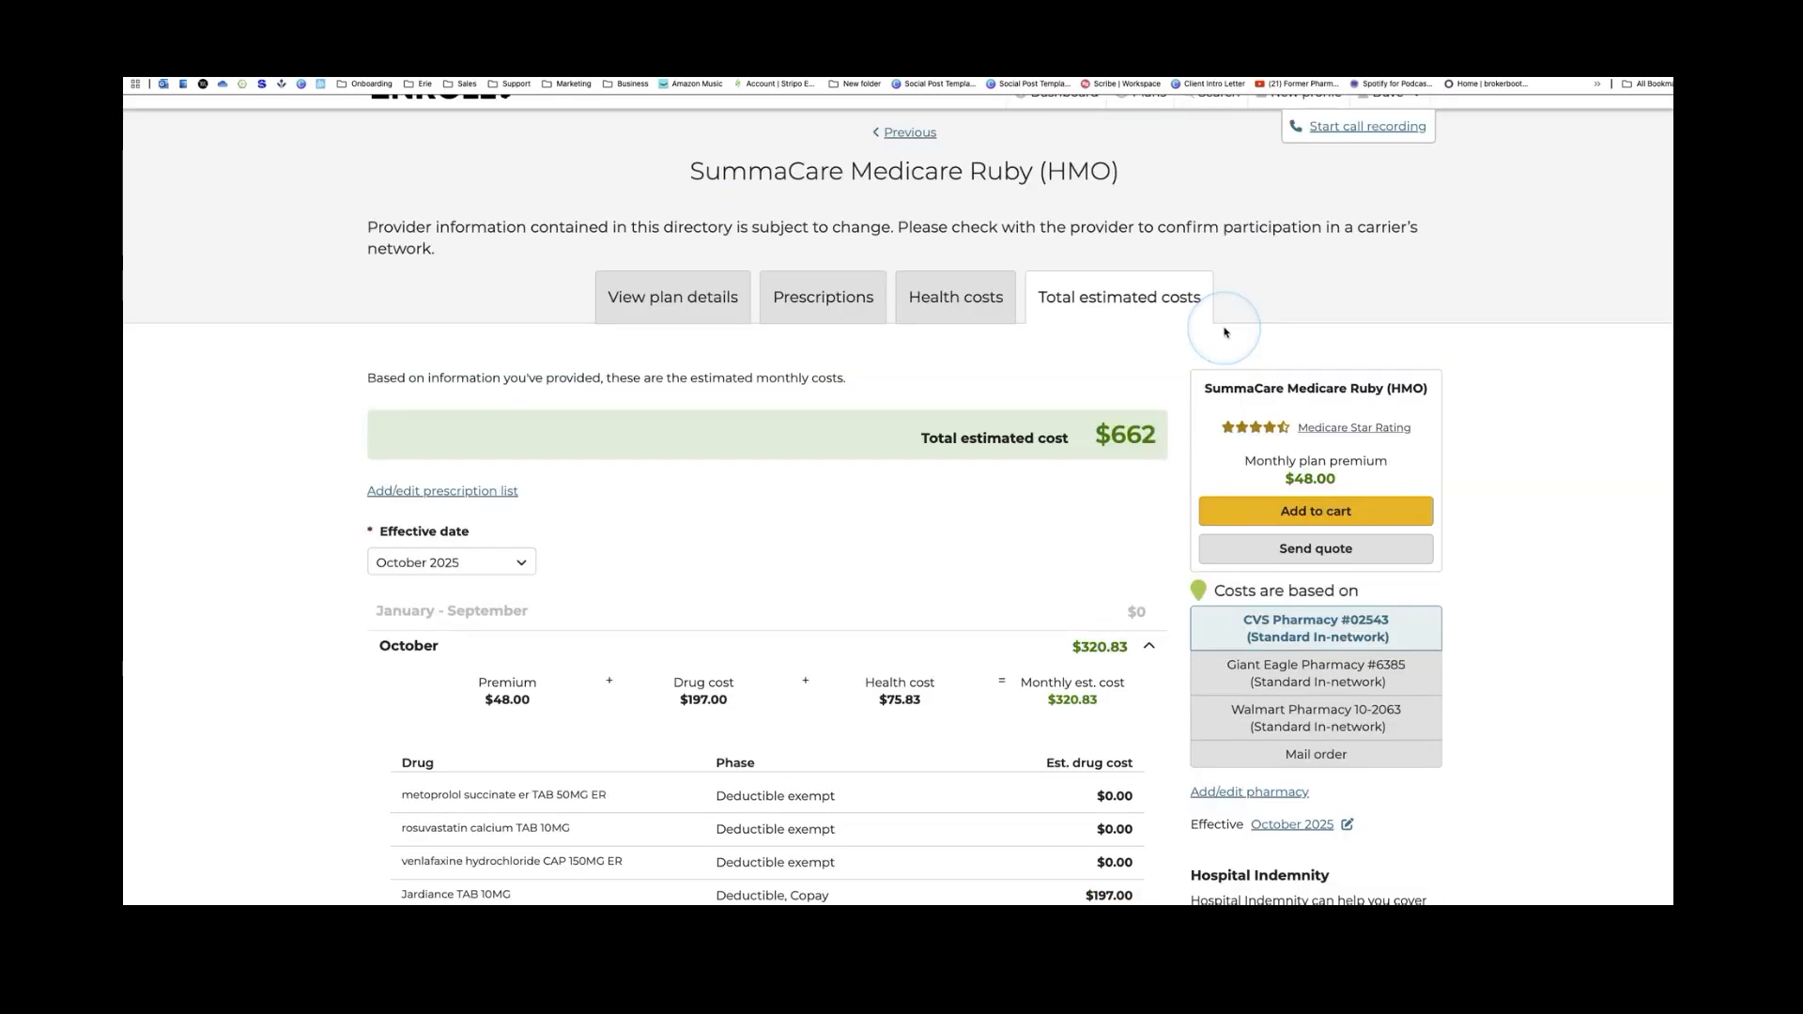
scroll(1224, 333, up, 1)
click(1225, 332)
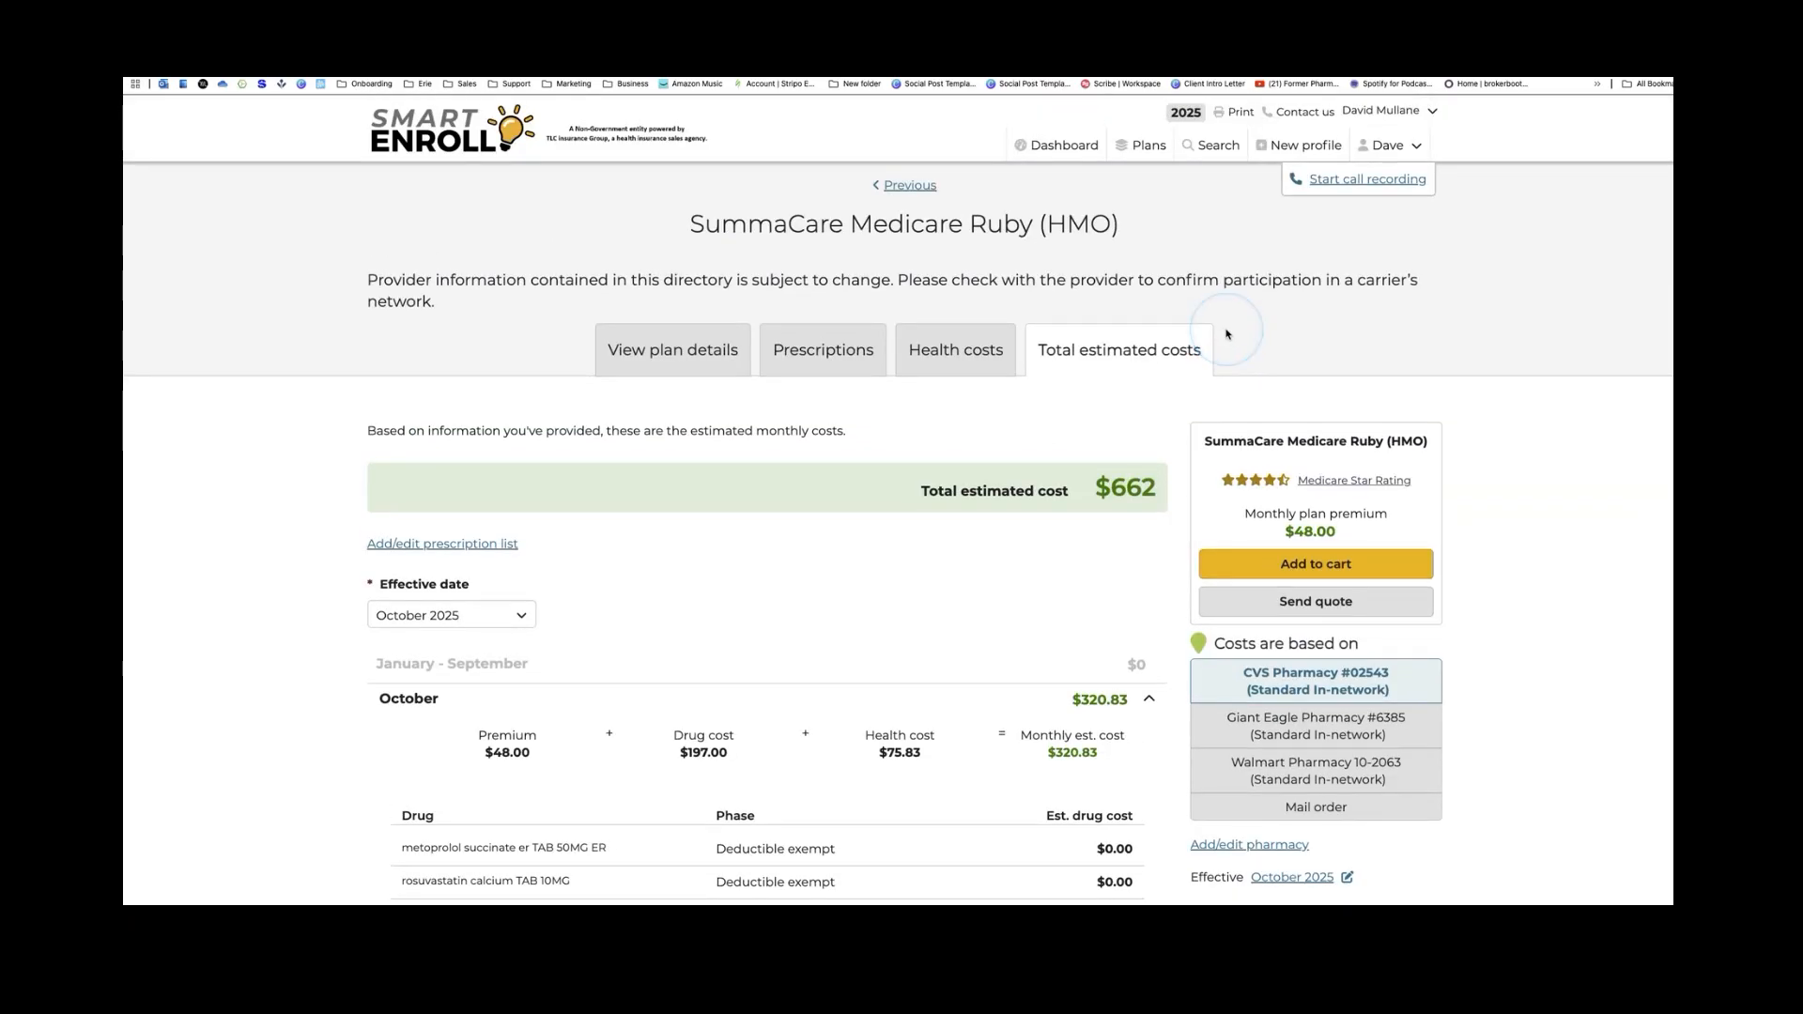
click(1207, 219)
click(1236, 117)
Collapse the October, November and December cost sections and glance at the FAQ
scroll(1094, 312, down, 3)
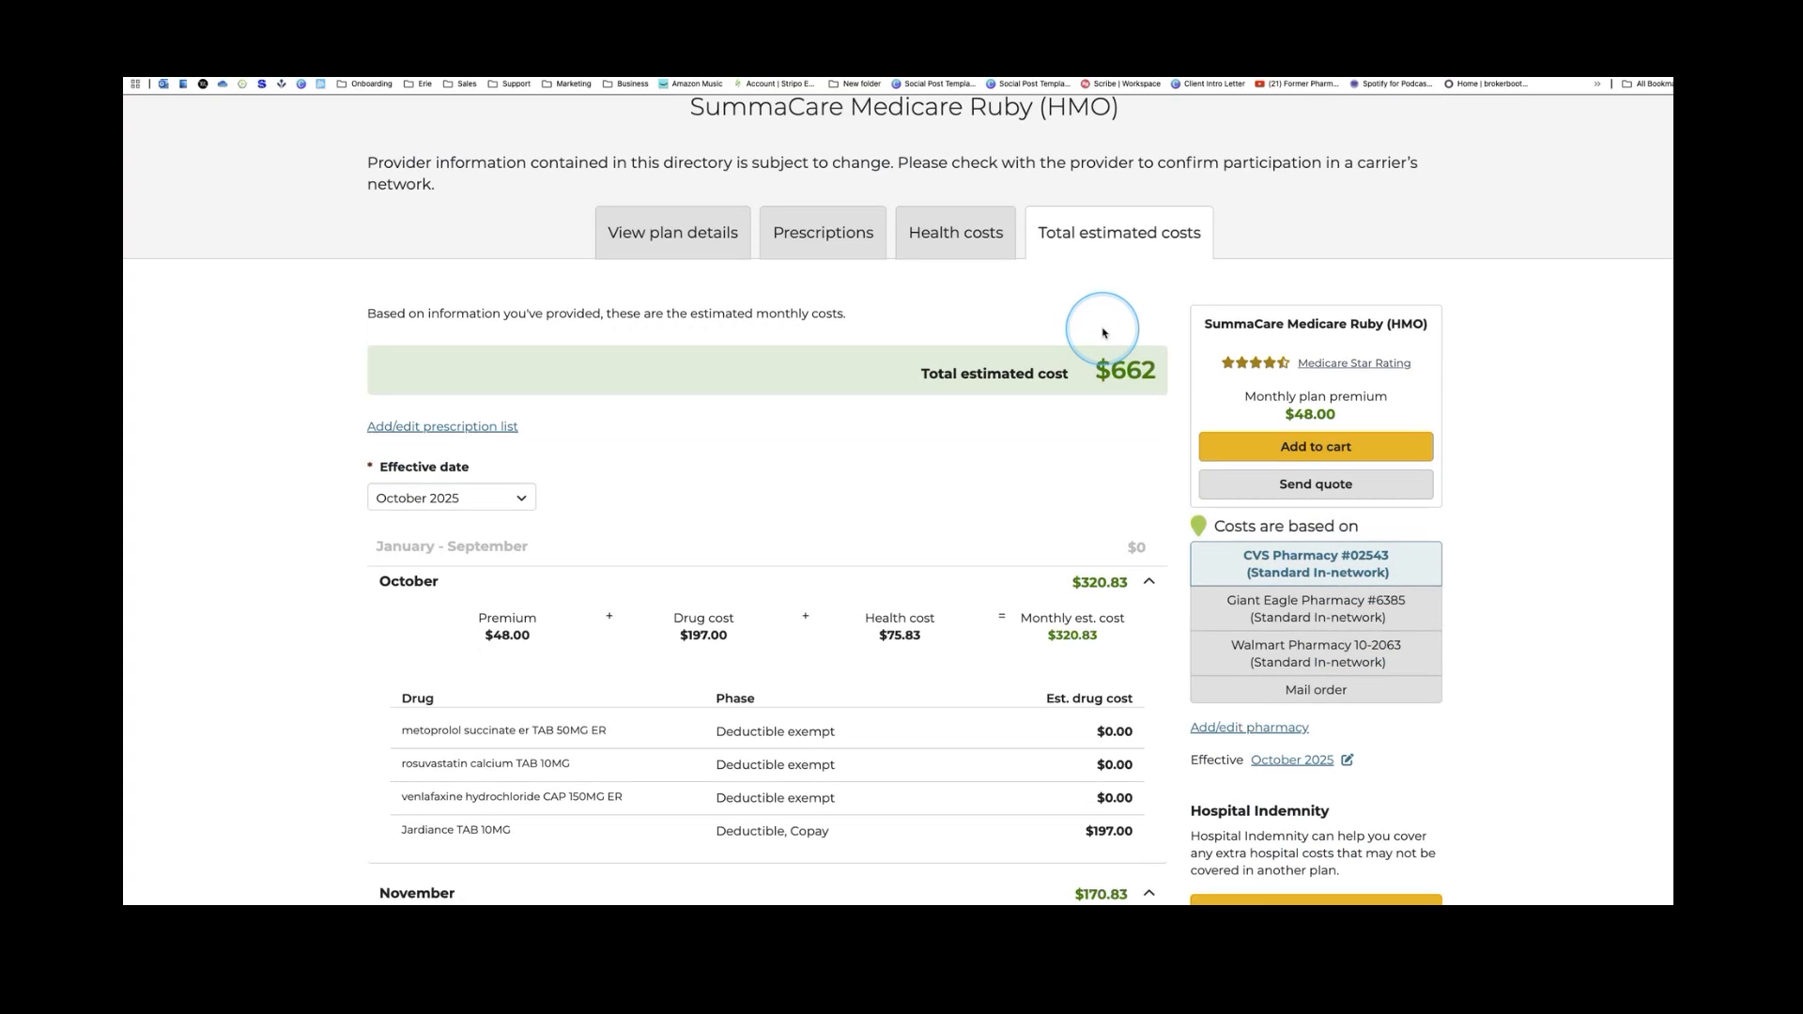
scroll(1104, 338, down, 5)
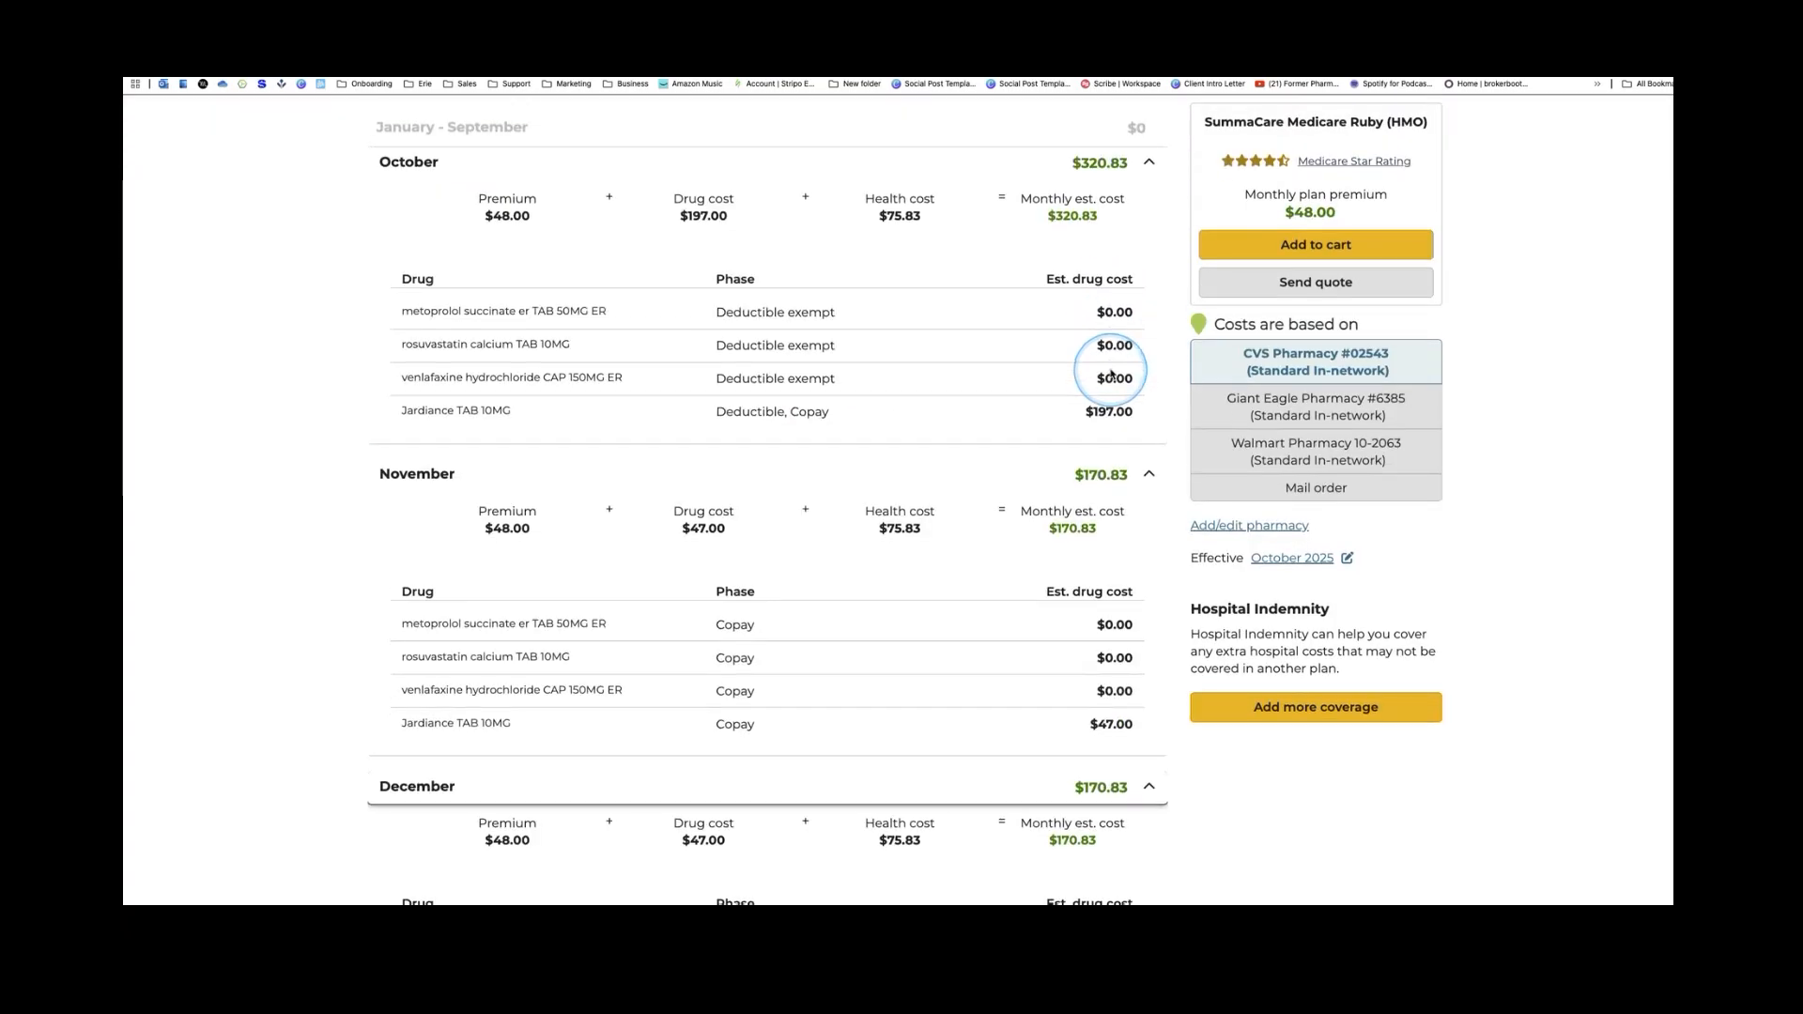
scroll(1111, 374, up, 6)
scroll(1096, 362, down, 1)
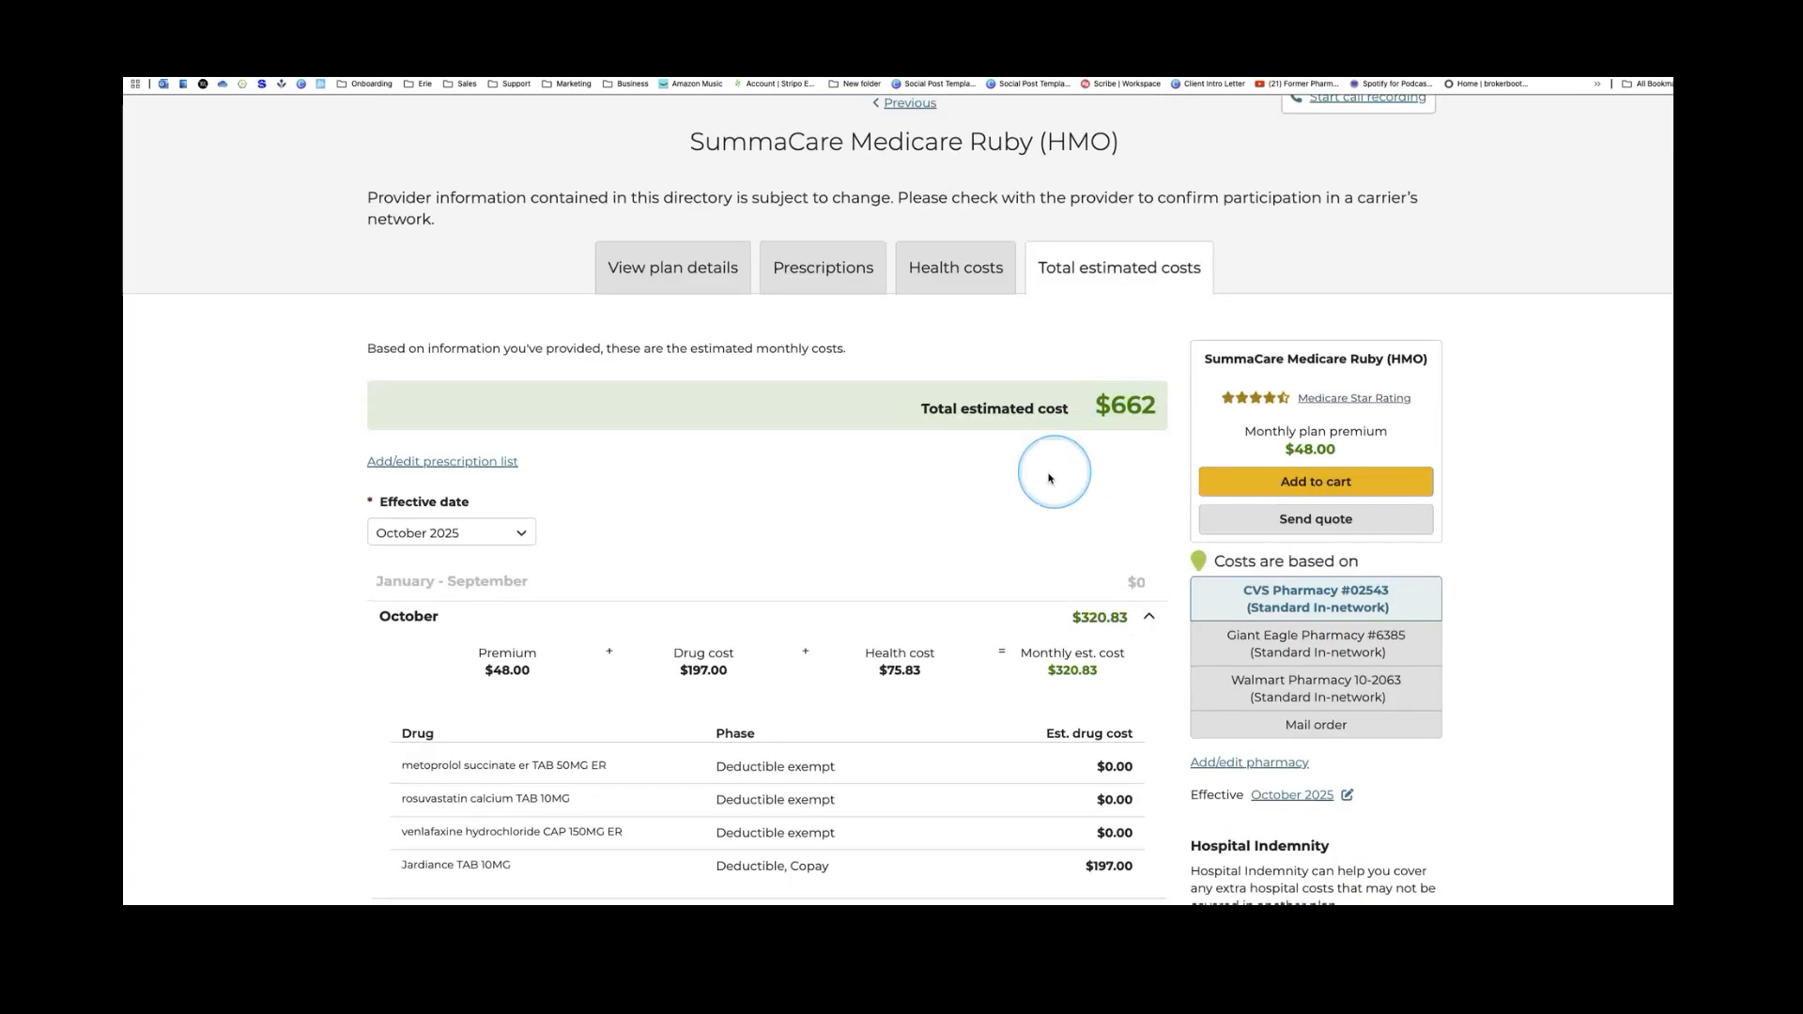
click(1148, 621)
scroll(1148, 606, down, 1)
click(1147, 600)
scroll(1148, 599, down, 1)
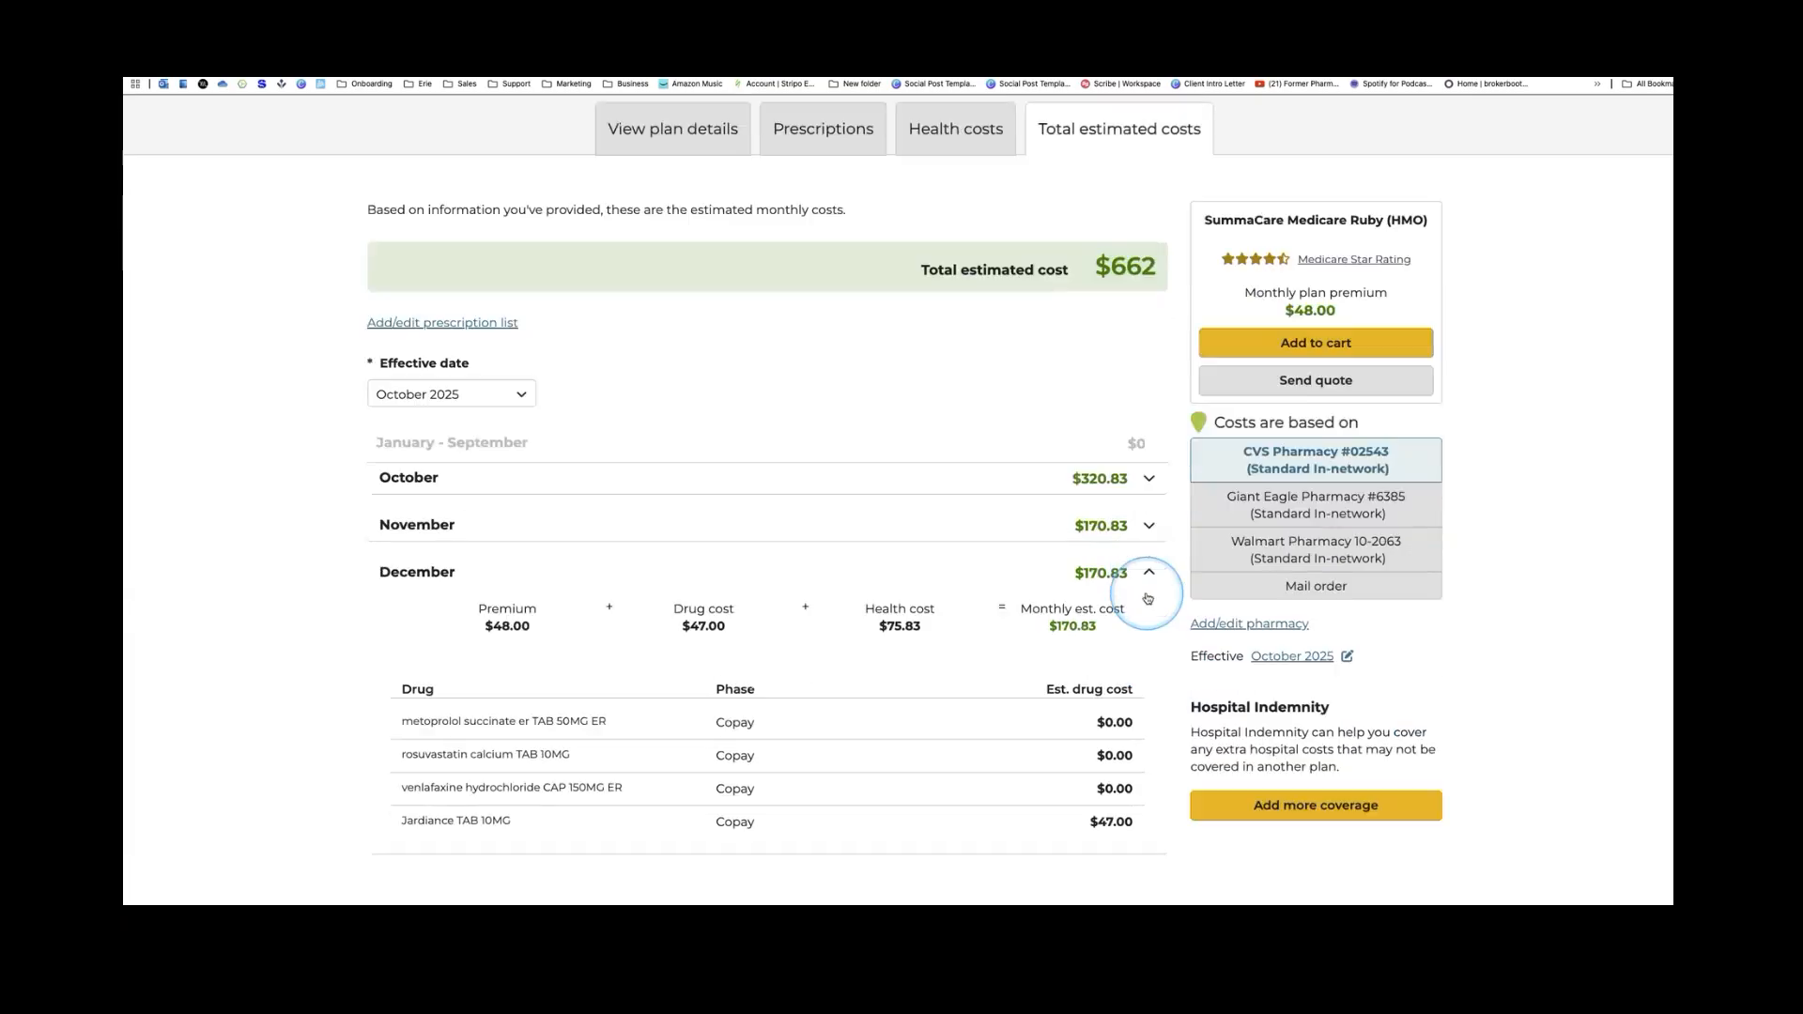
click(1004, 584)
scroll(1004, 584, down, 7)
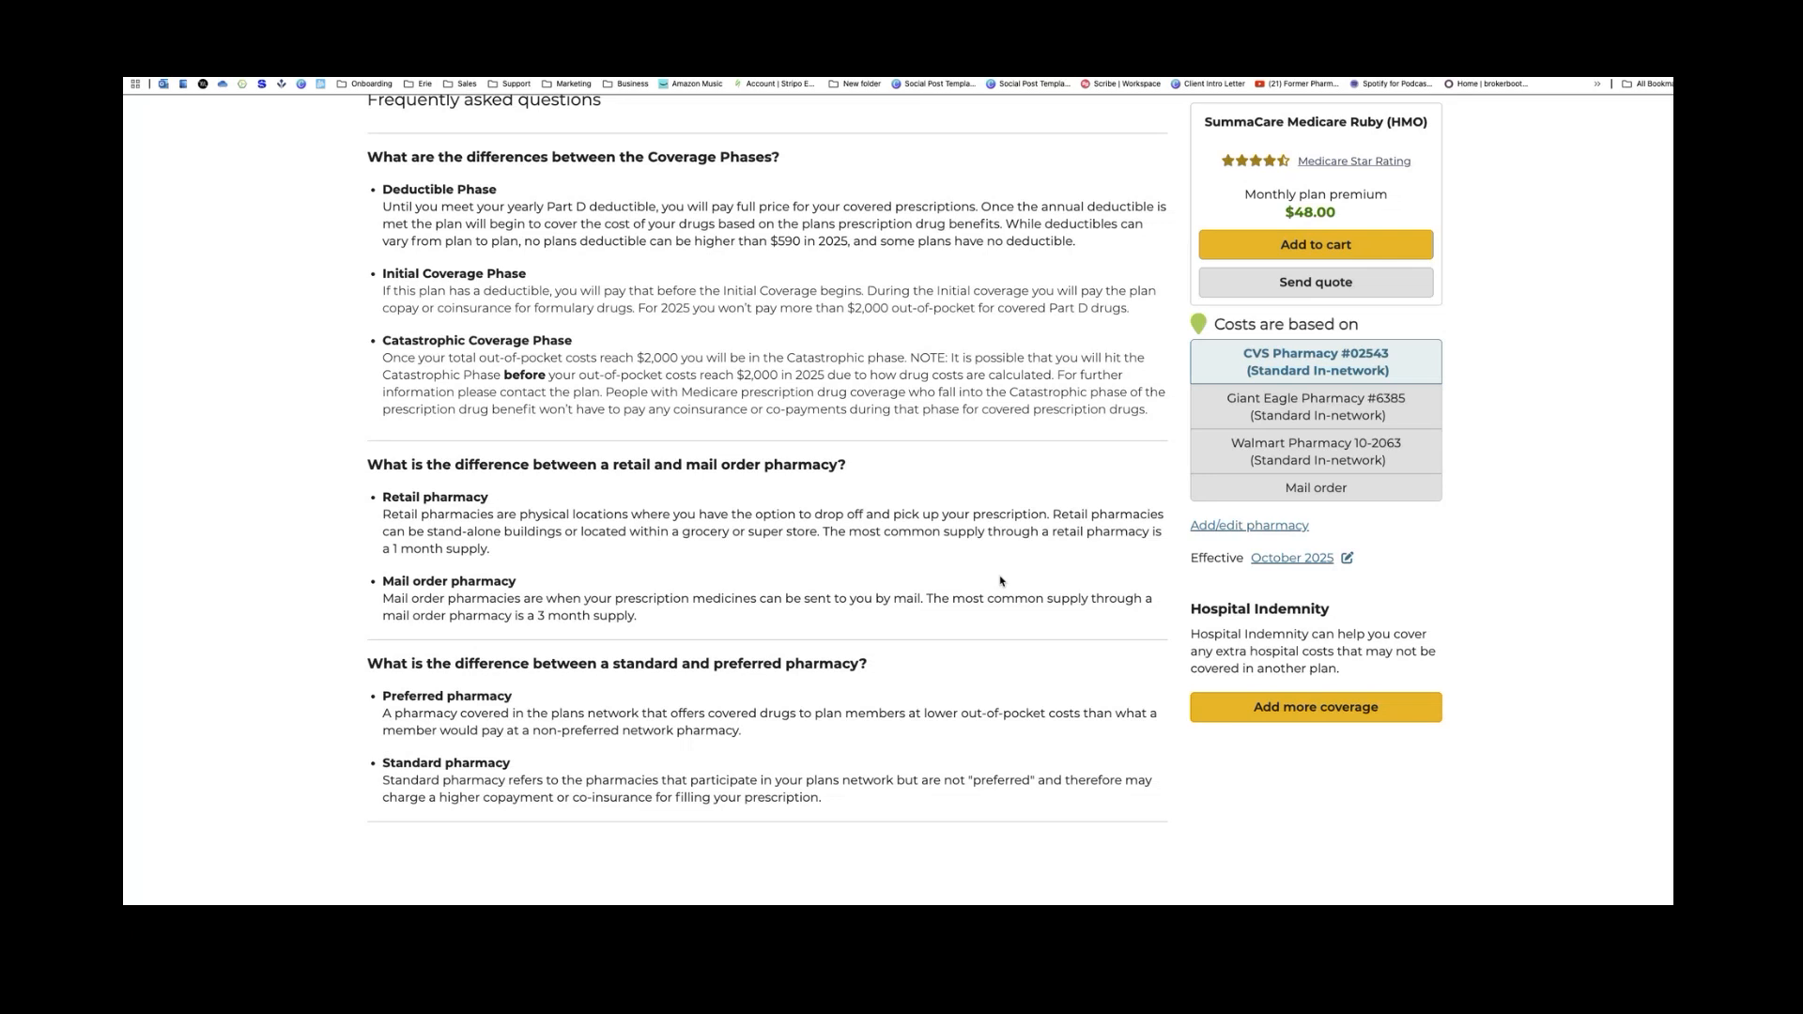
scroll(1001, 580, up, 15)
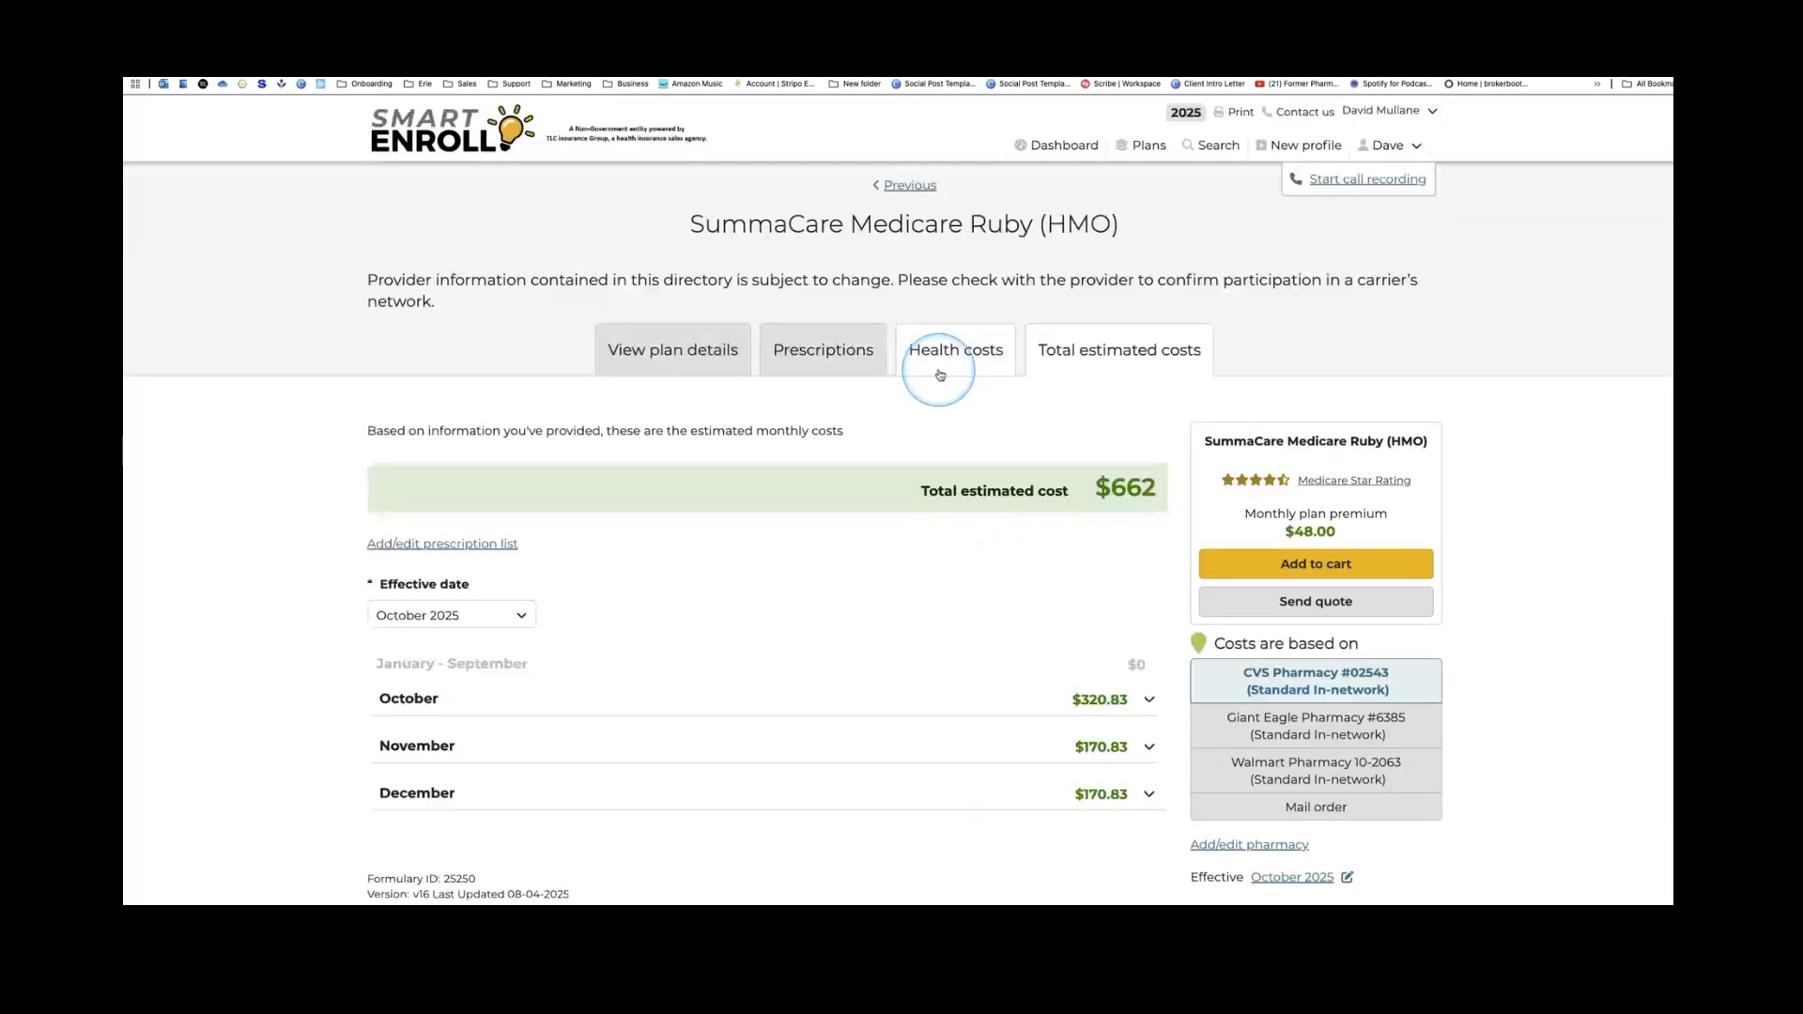
View SummaCare Ruby's Prescriptions tab, listing metoprolol and rosuvastatin as Preferred Generic at $0.00
click(844, 358)
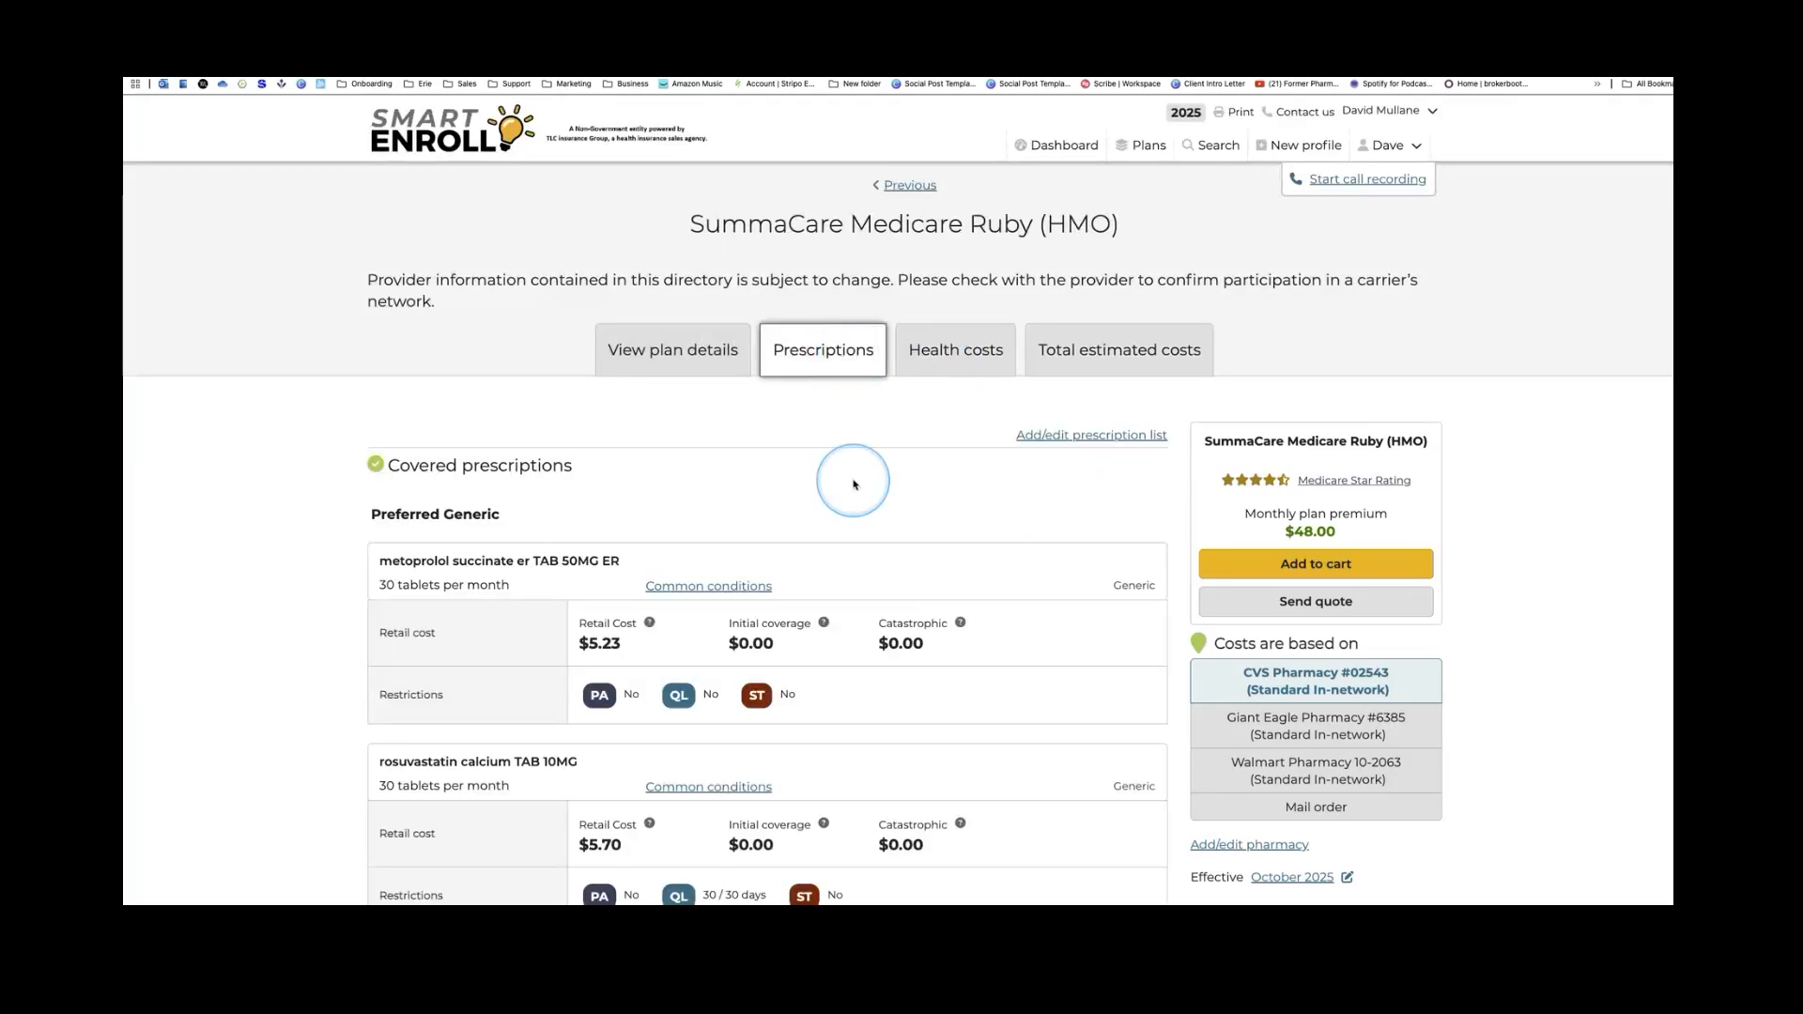
scroll(857, 494, down, 3)
scroll(878, 523, down, 1)
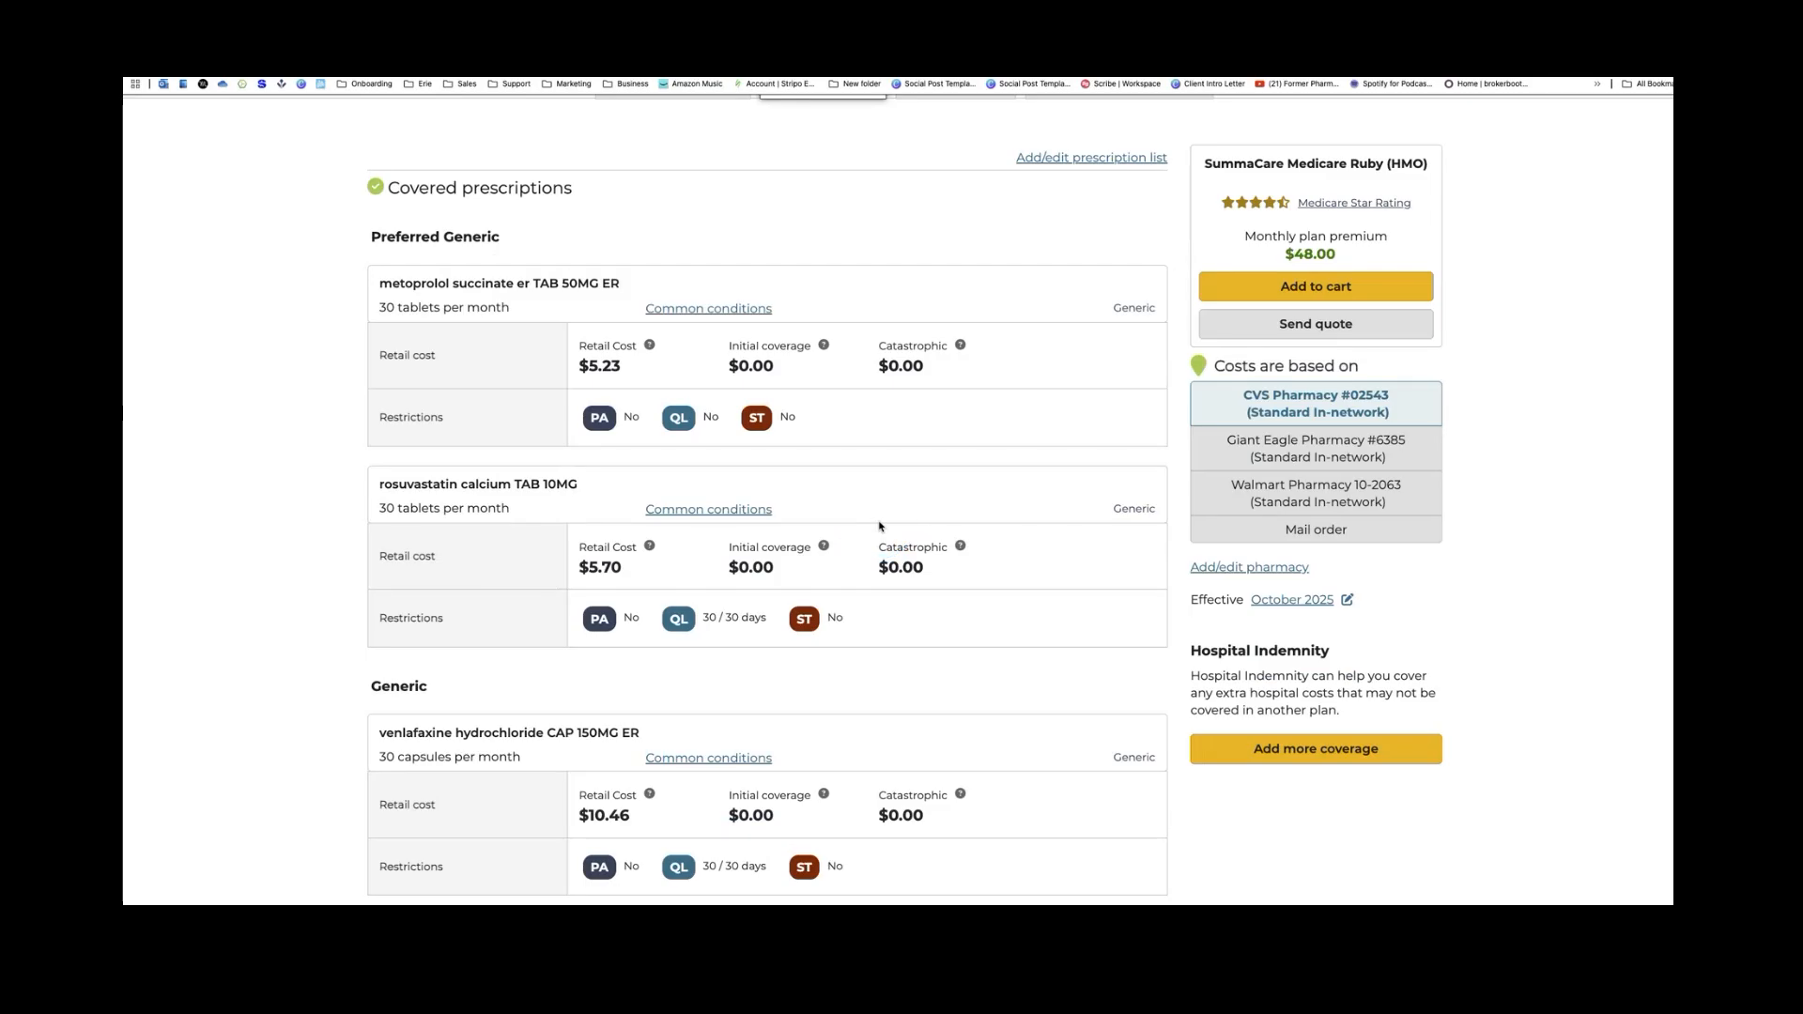
click(880, 526)
click(755, 522)
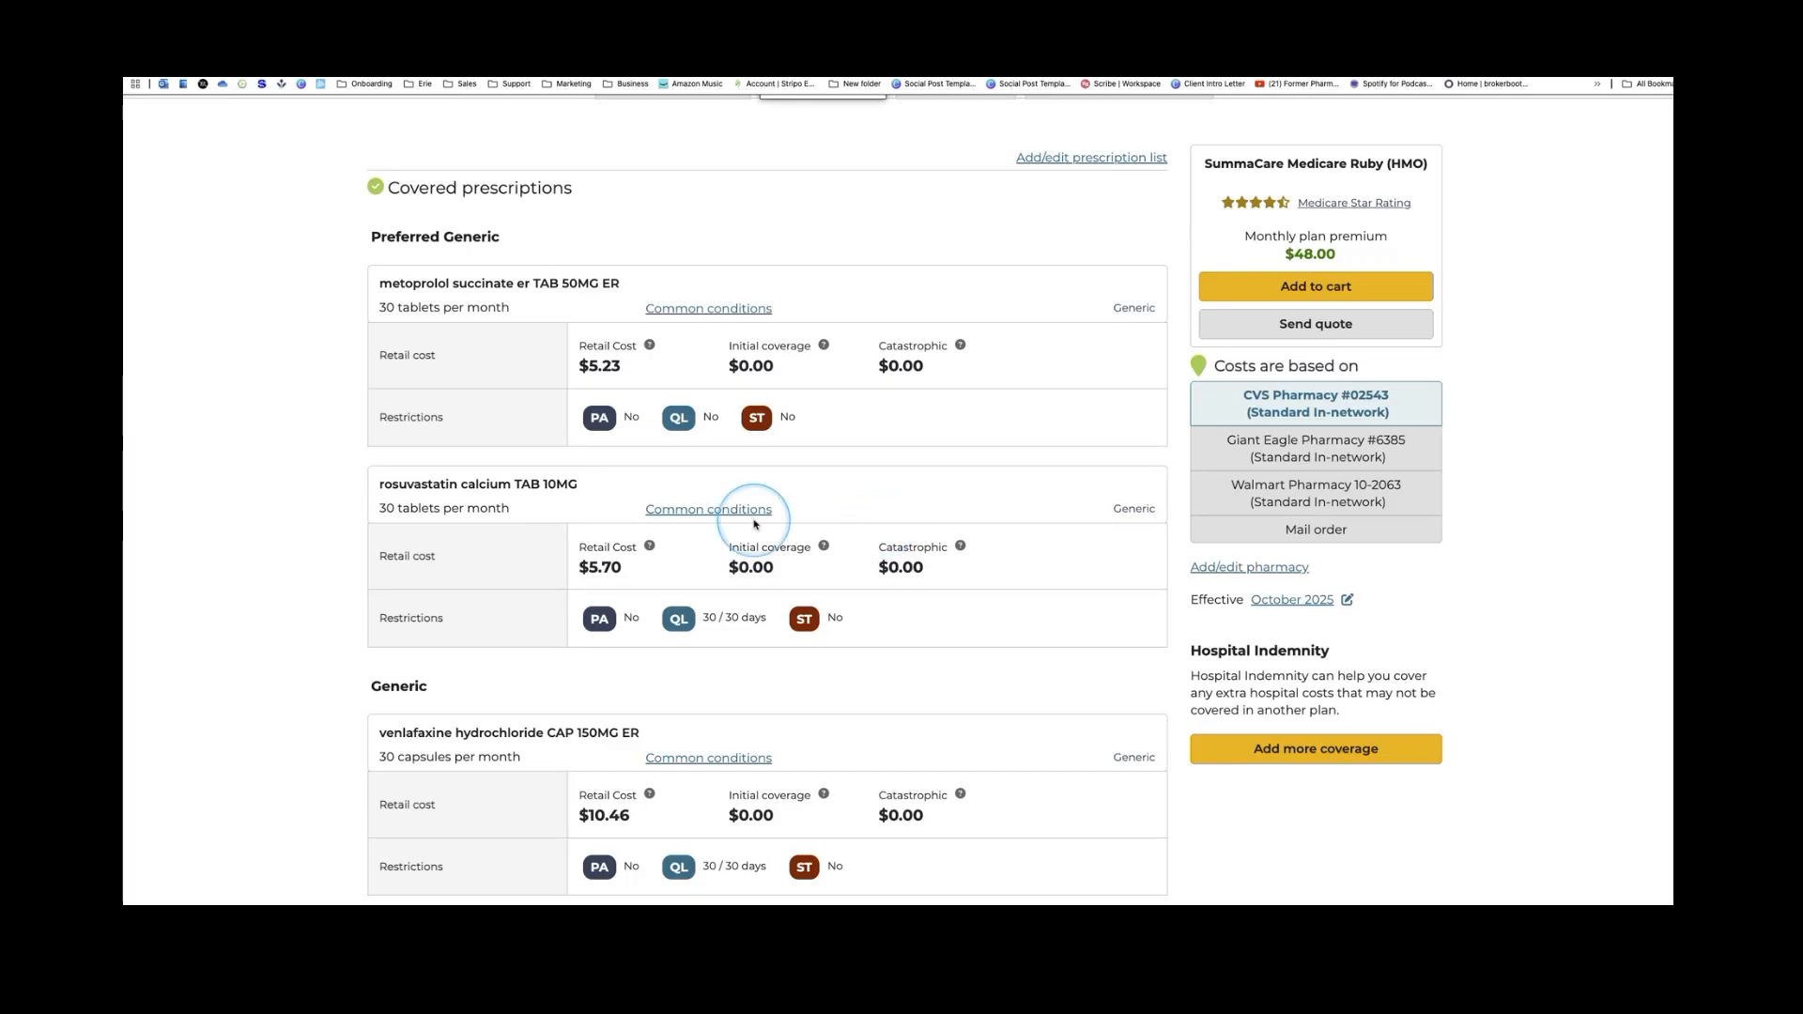
click(613, 378)
mouse_move(650, 352)
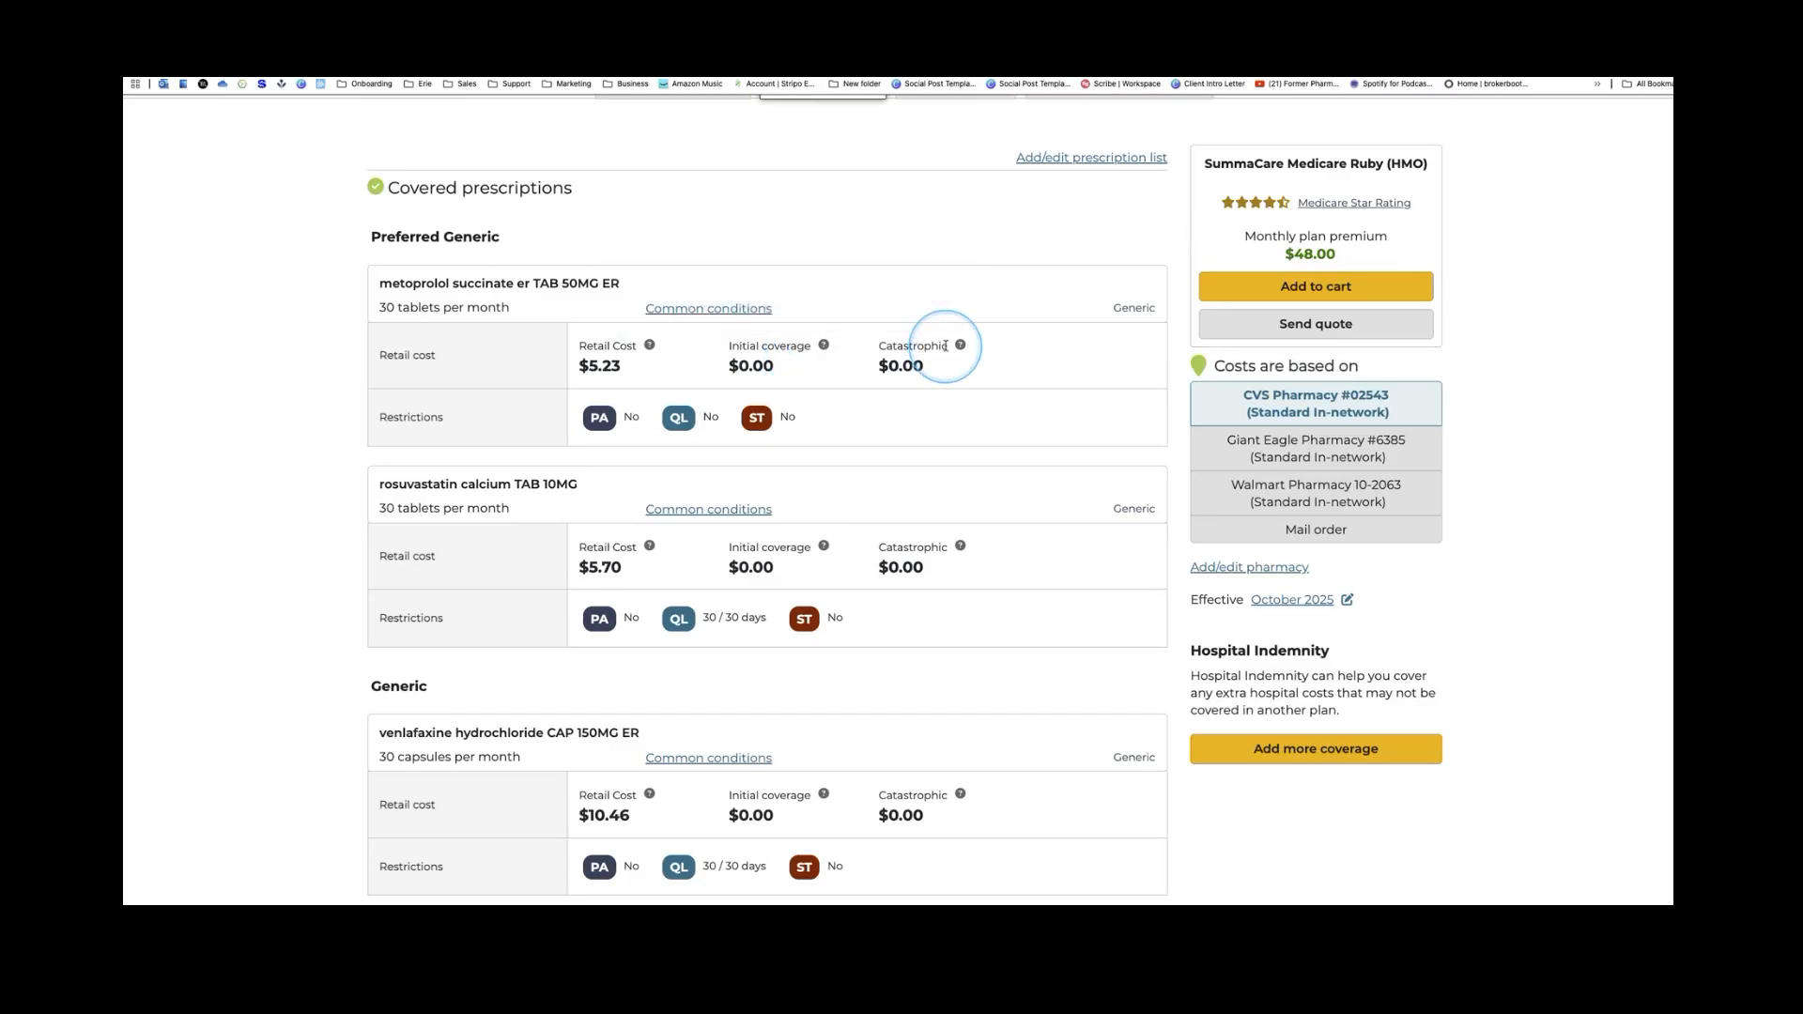
mouse_move(962, 349)
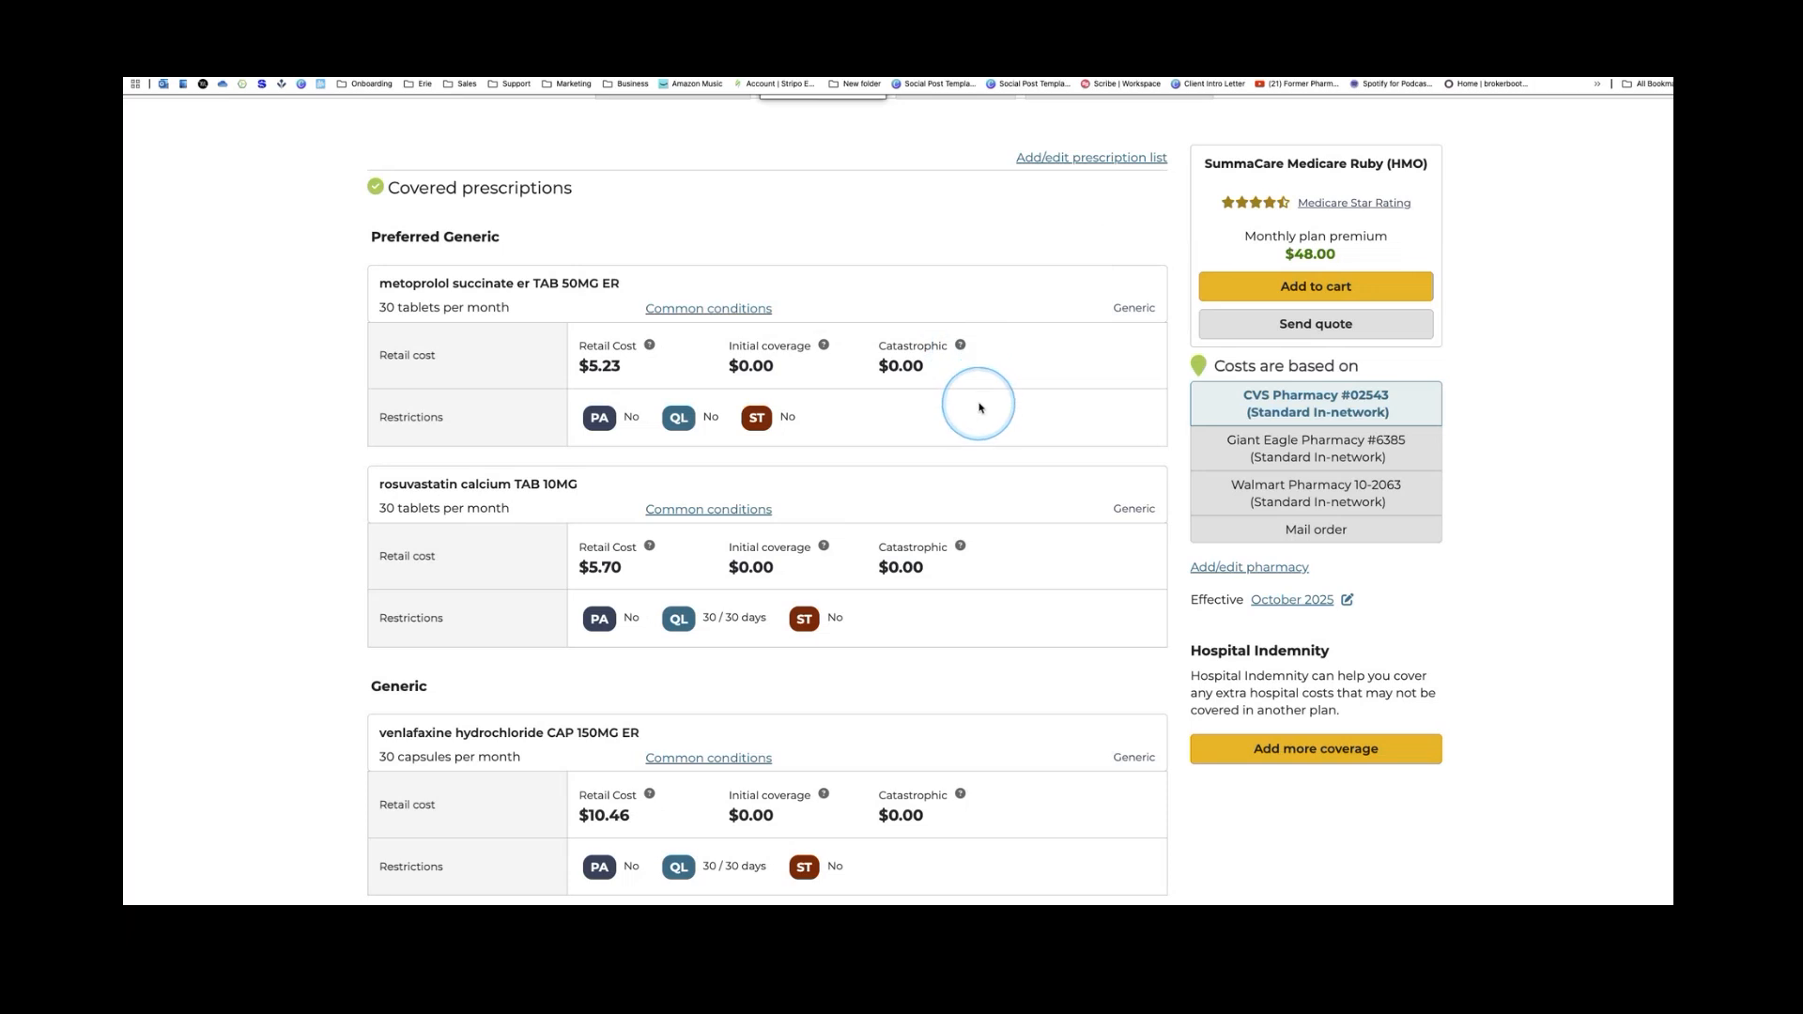
Review the drug costs and FAQ, then show the plan's Health costs table
scroll(979, 408, down, 1)
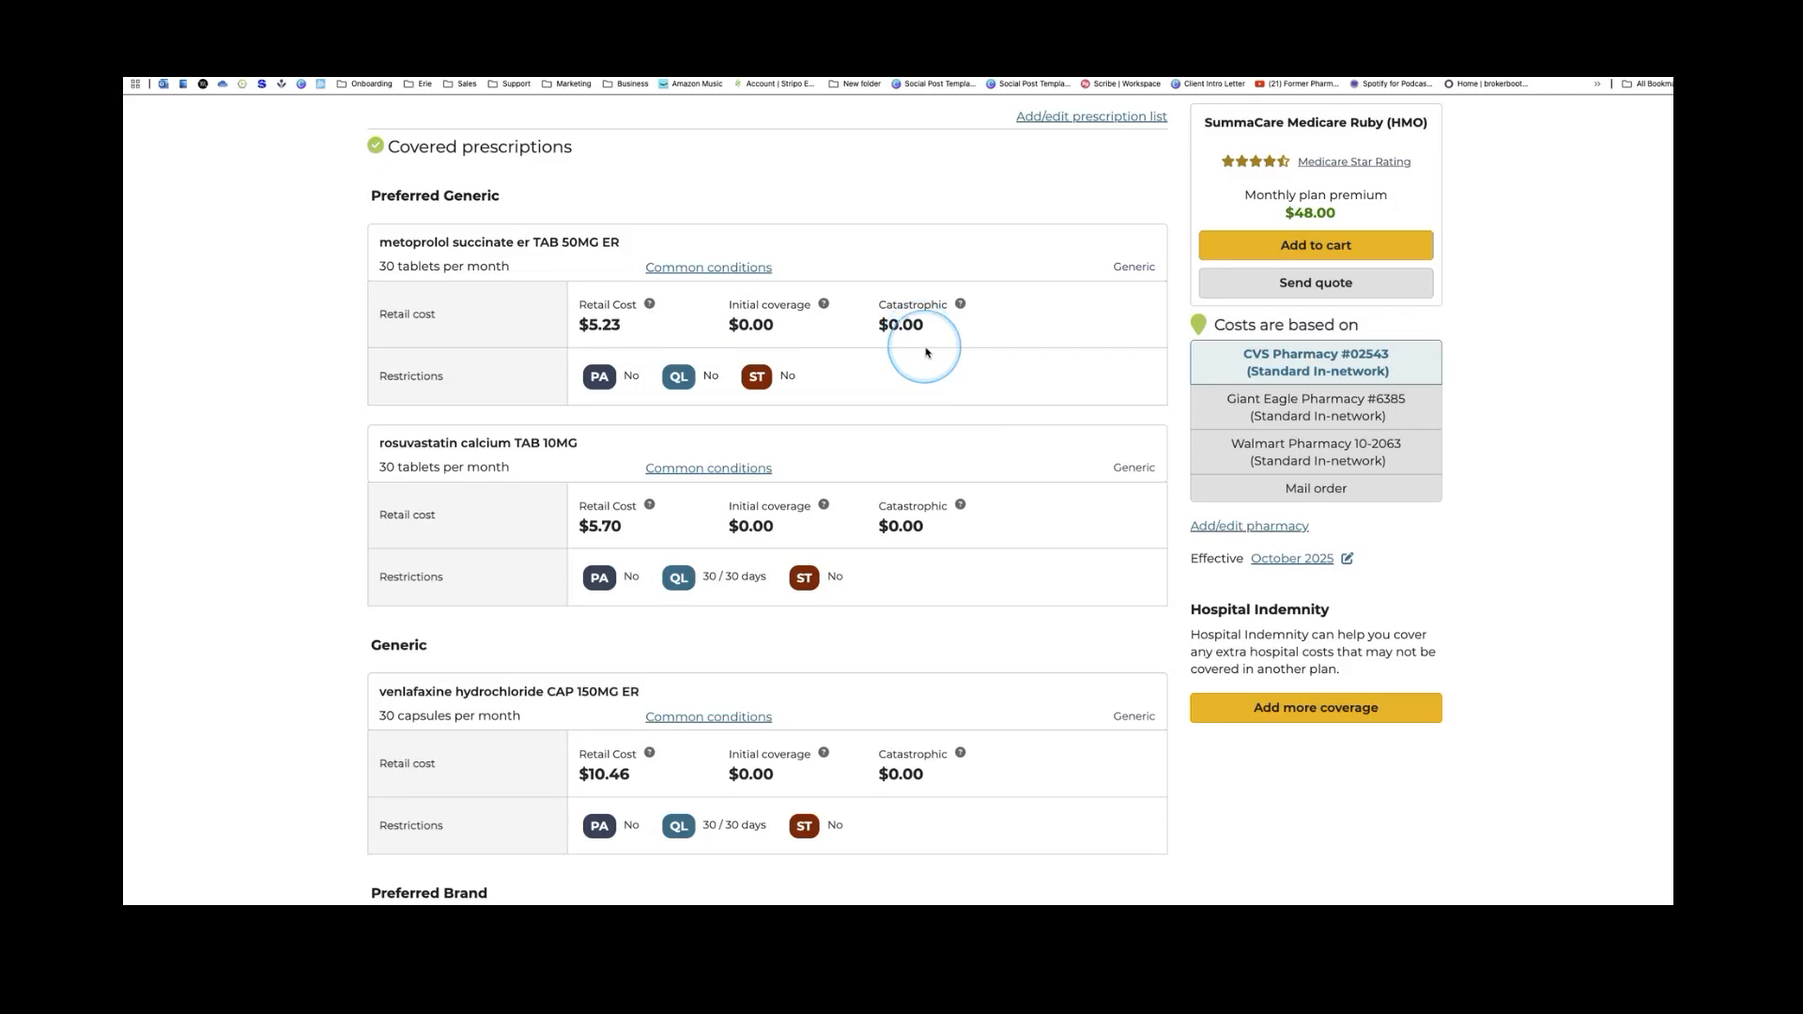
scroll(1005, 404, down, 3)
scroll(1007, 406, down, 4)
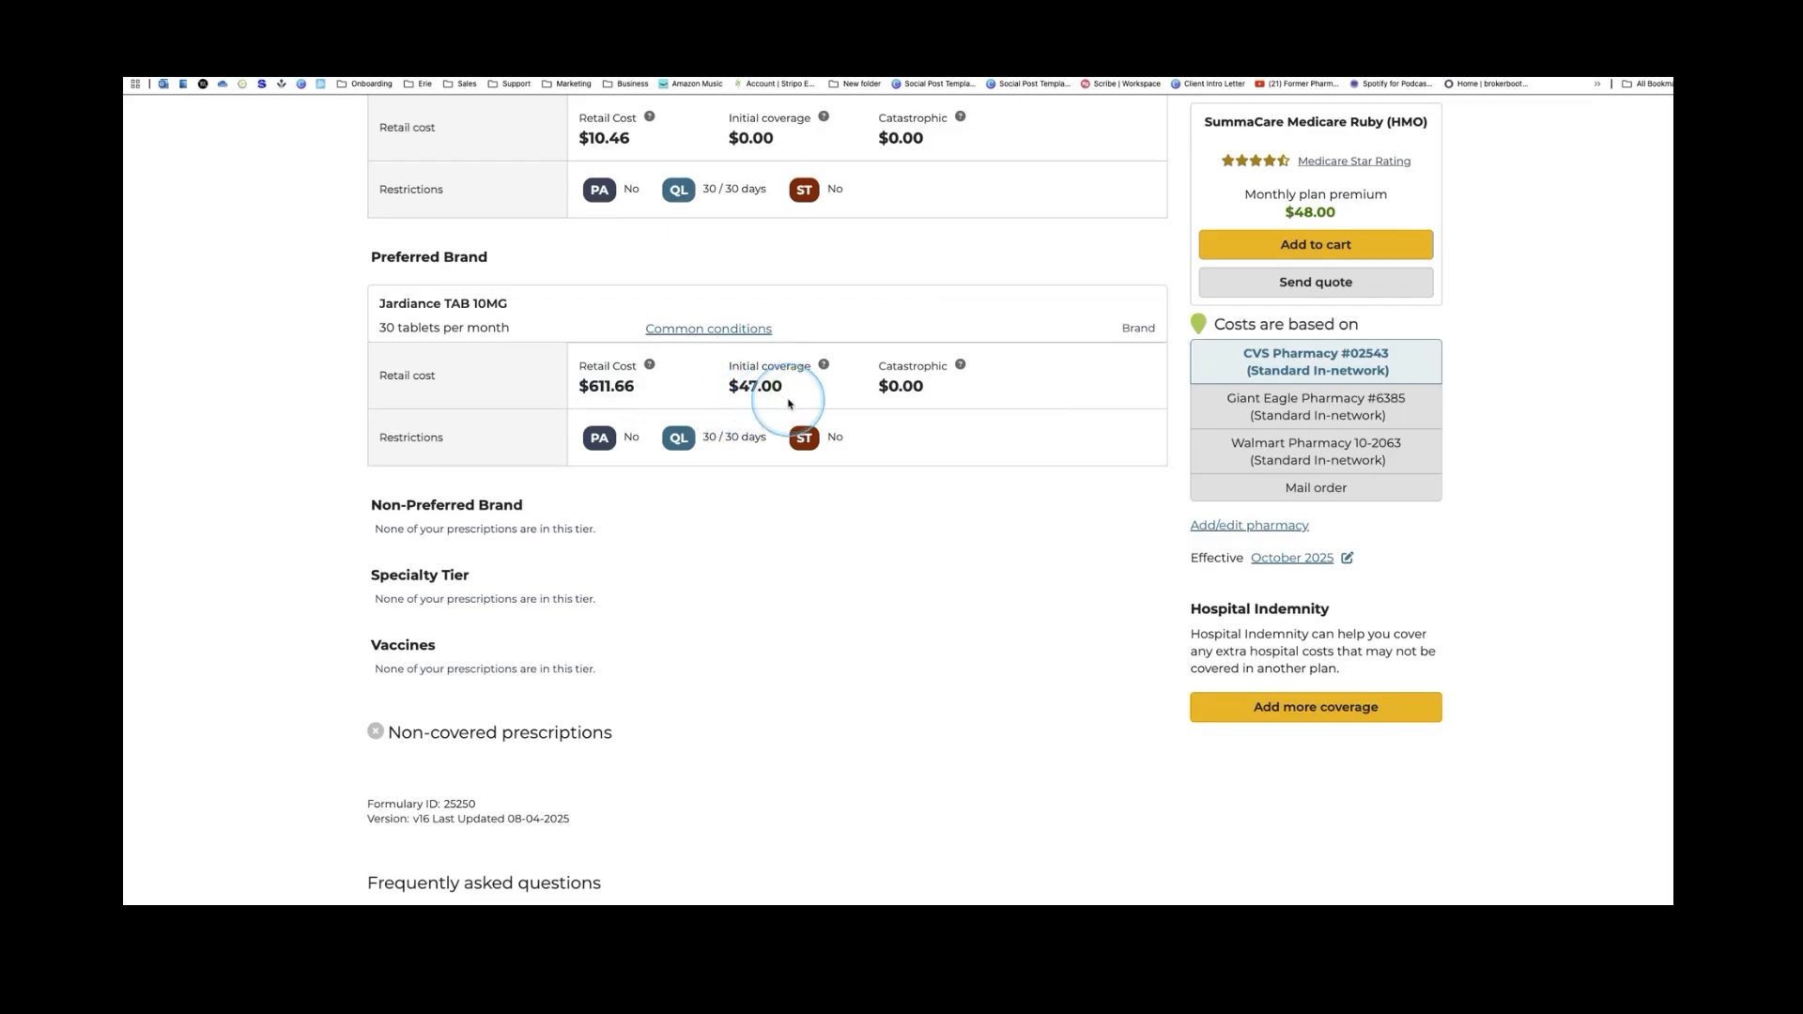
scroll(784, 406, up, 2)
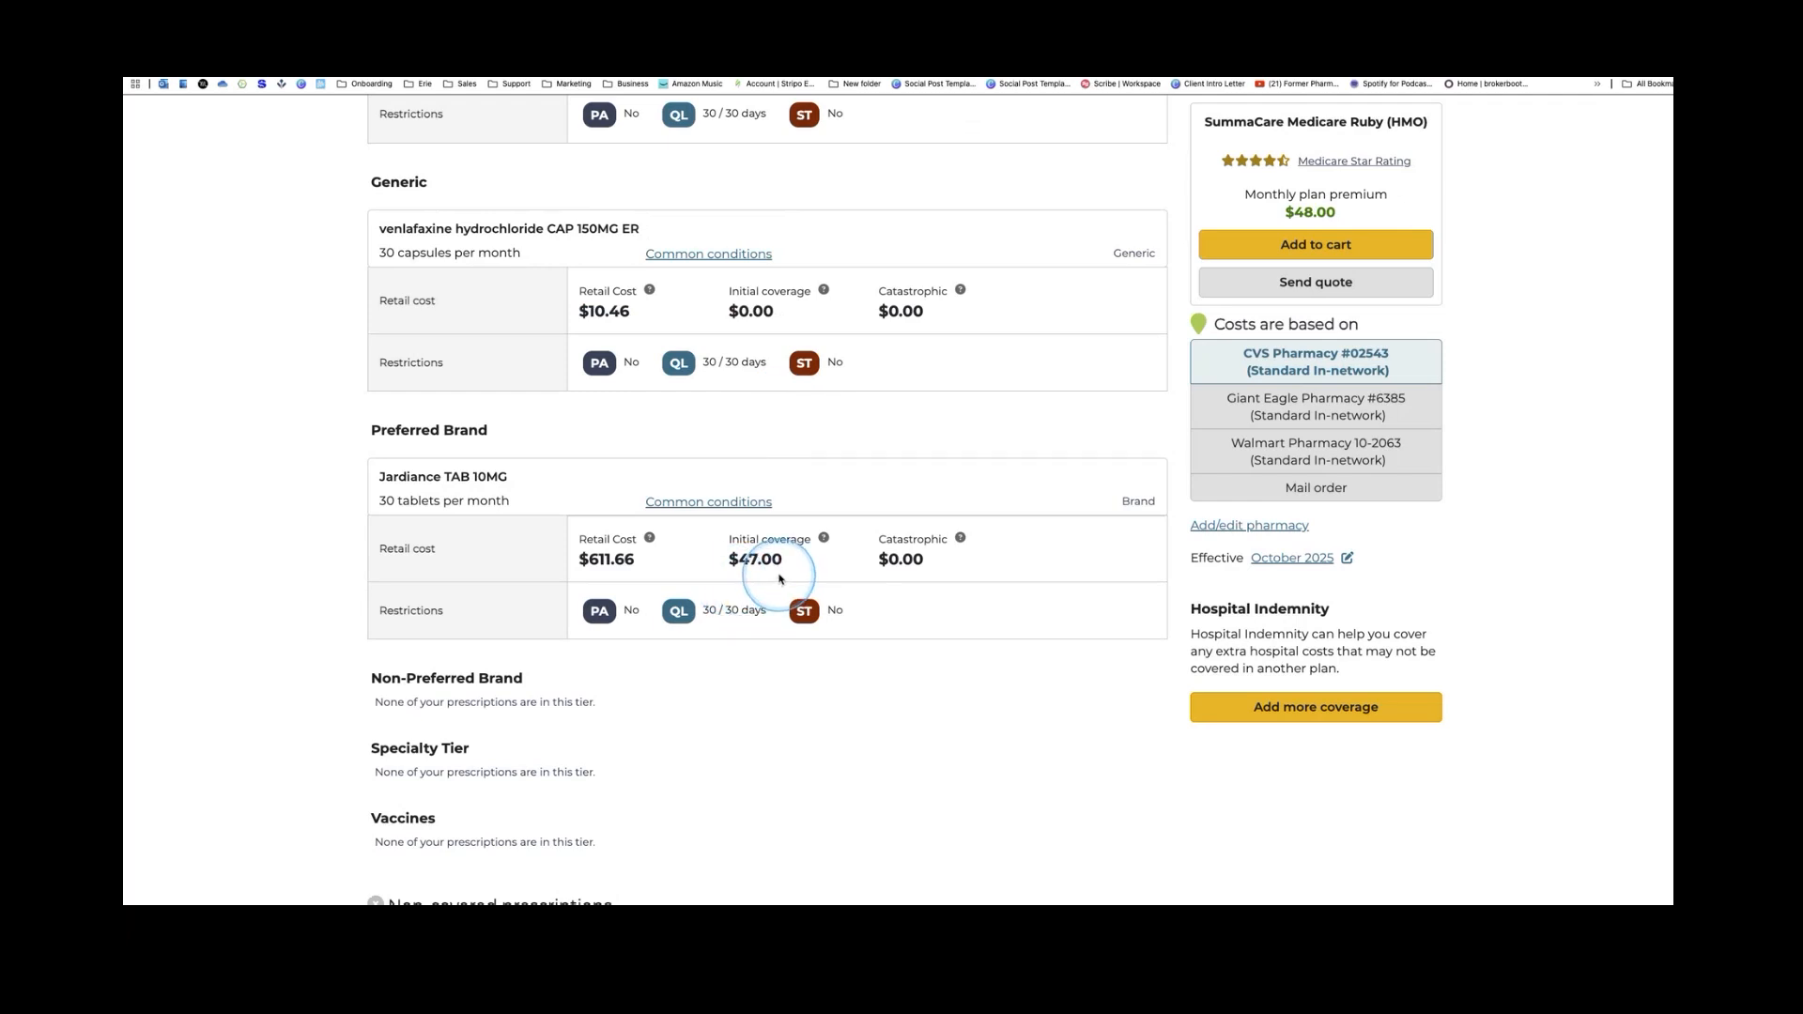
scroll(779, 578, up, 4)
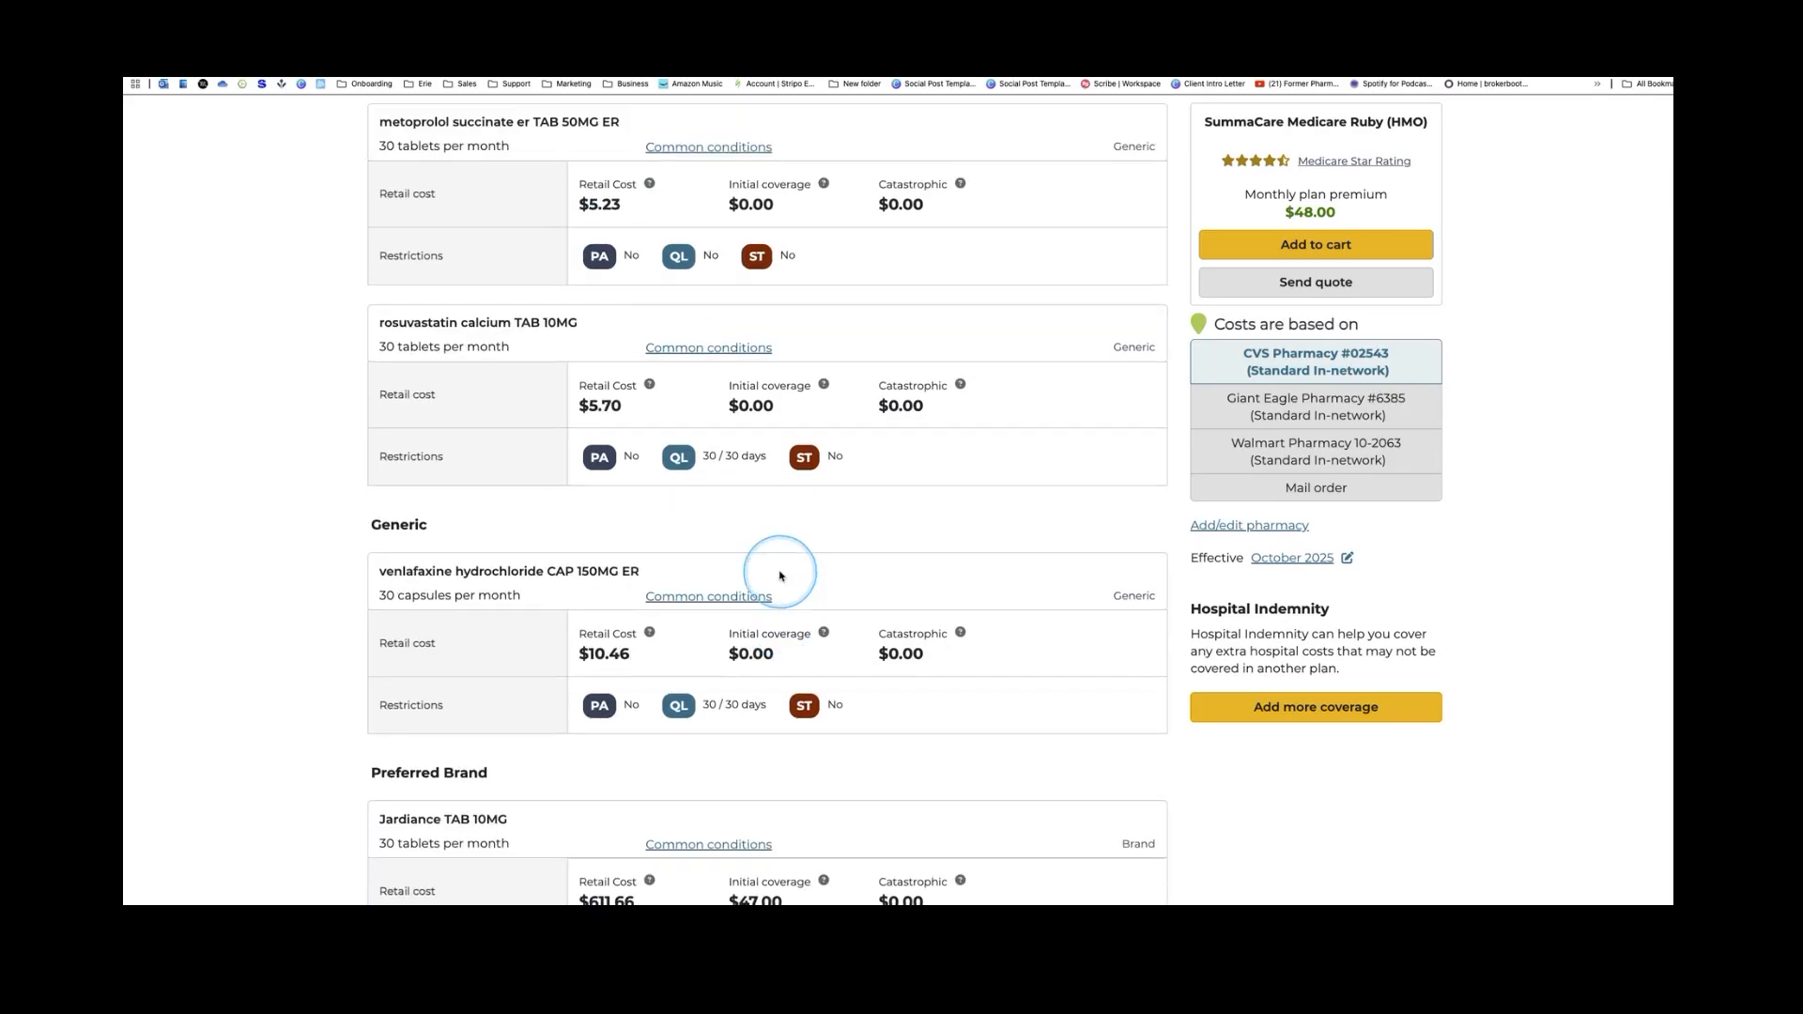
scroll(779, 573, down, 7)
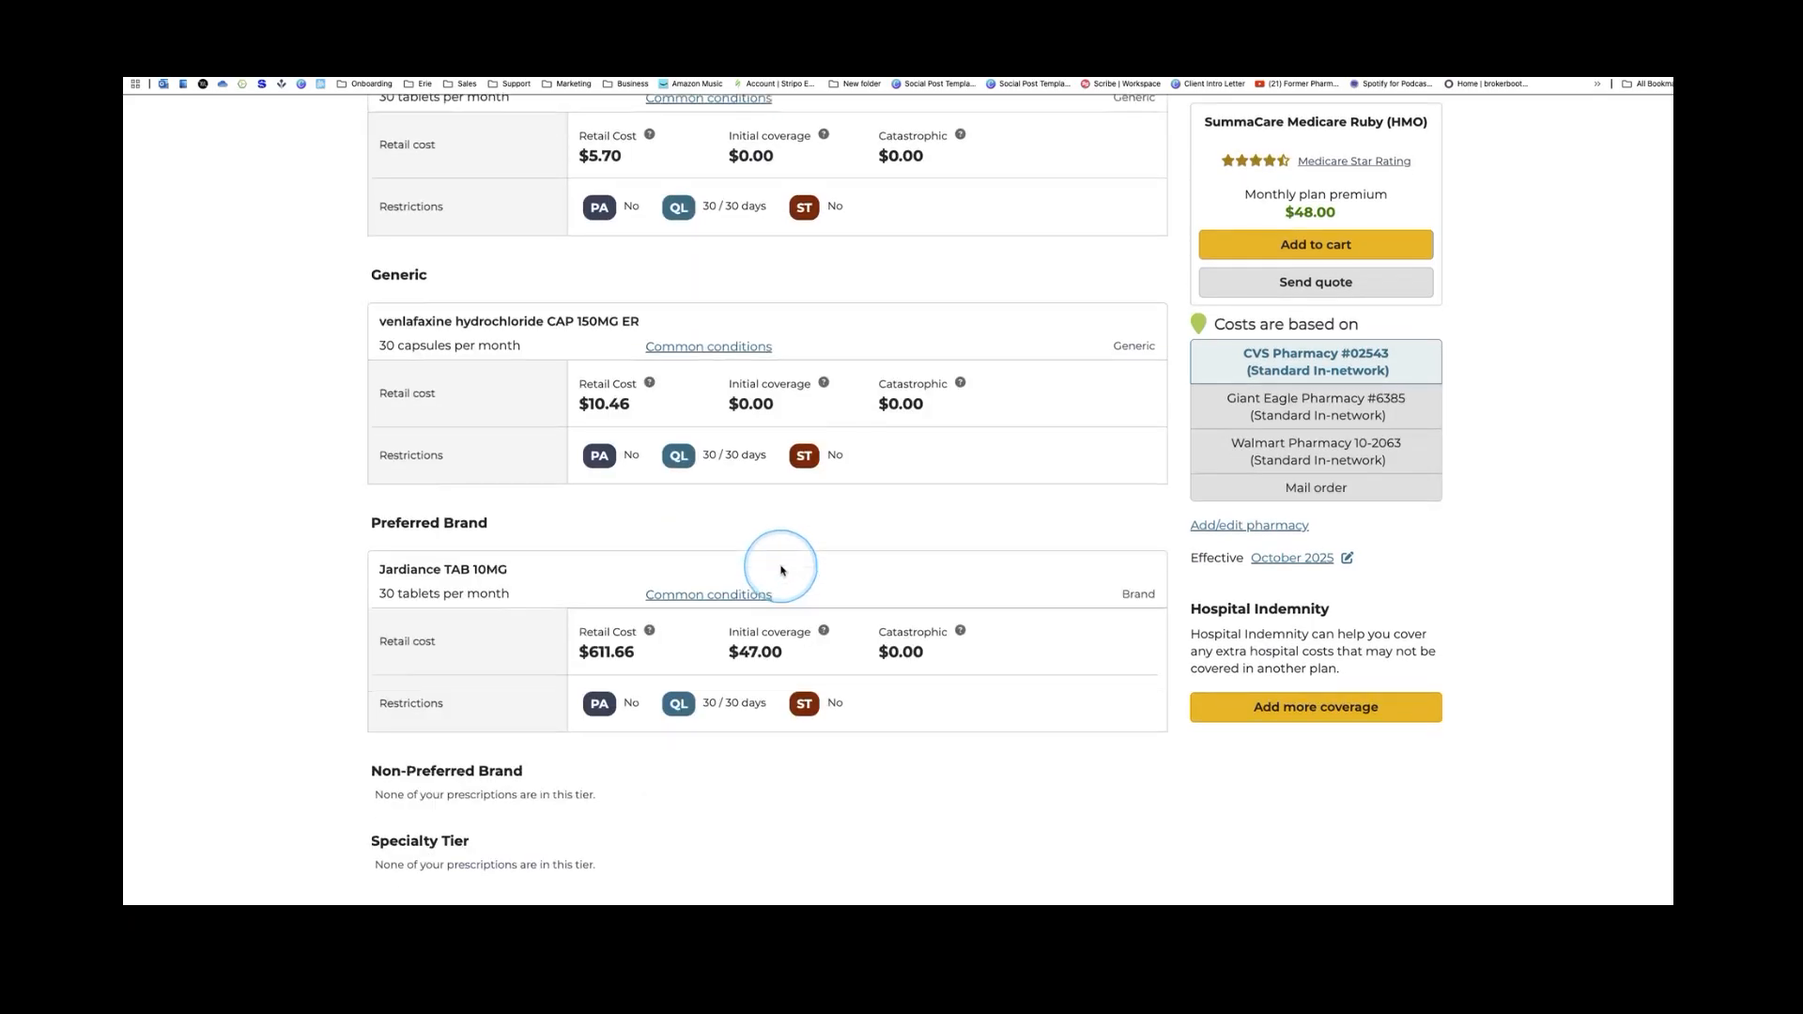
scroll(784, 564, down, 5)
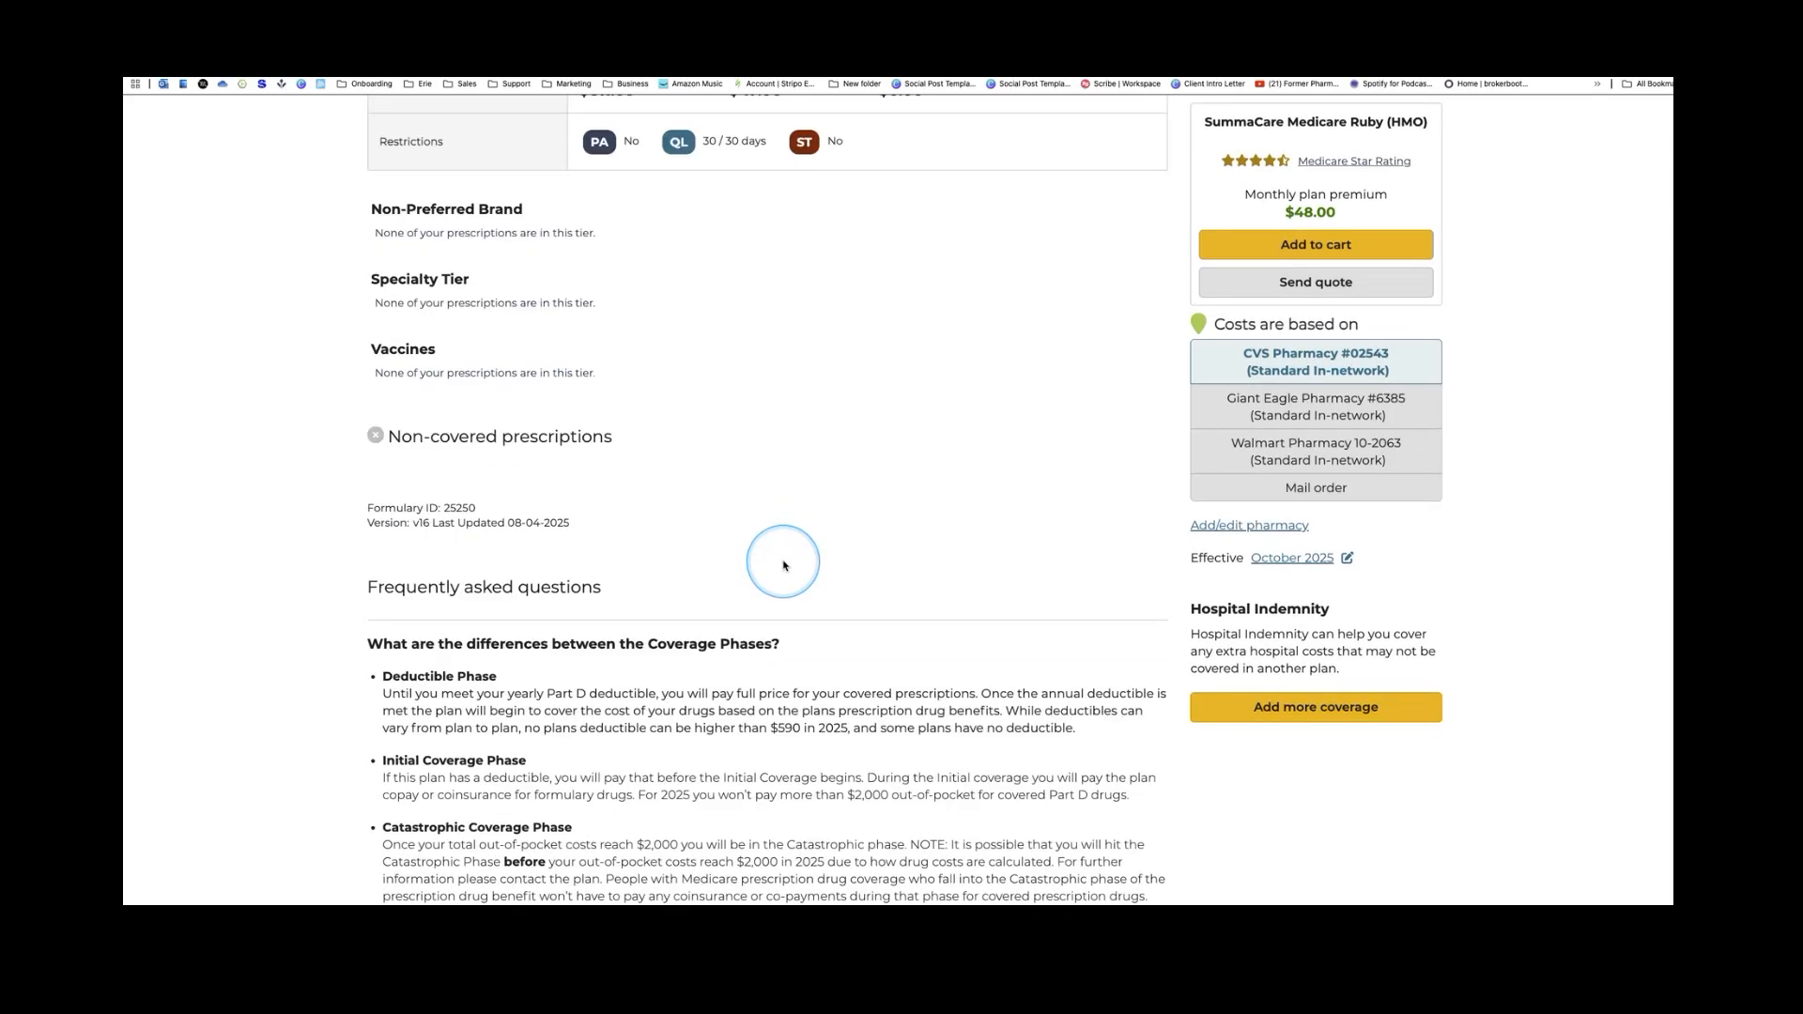
scroll(785, 558, down, 7)
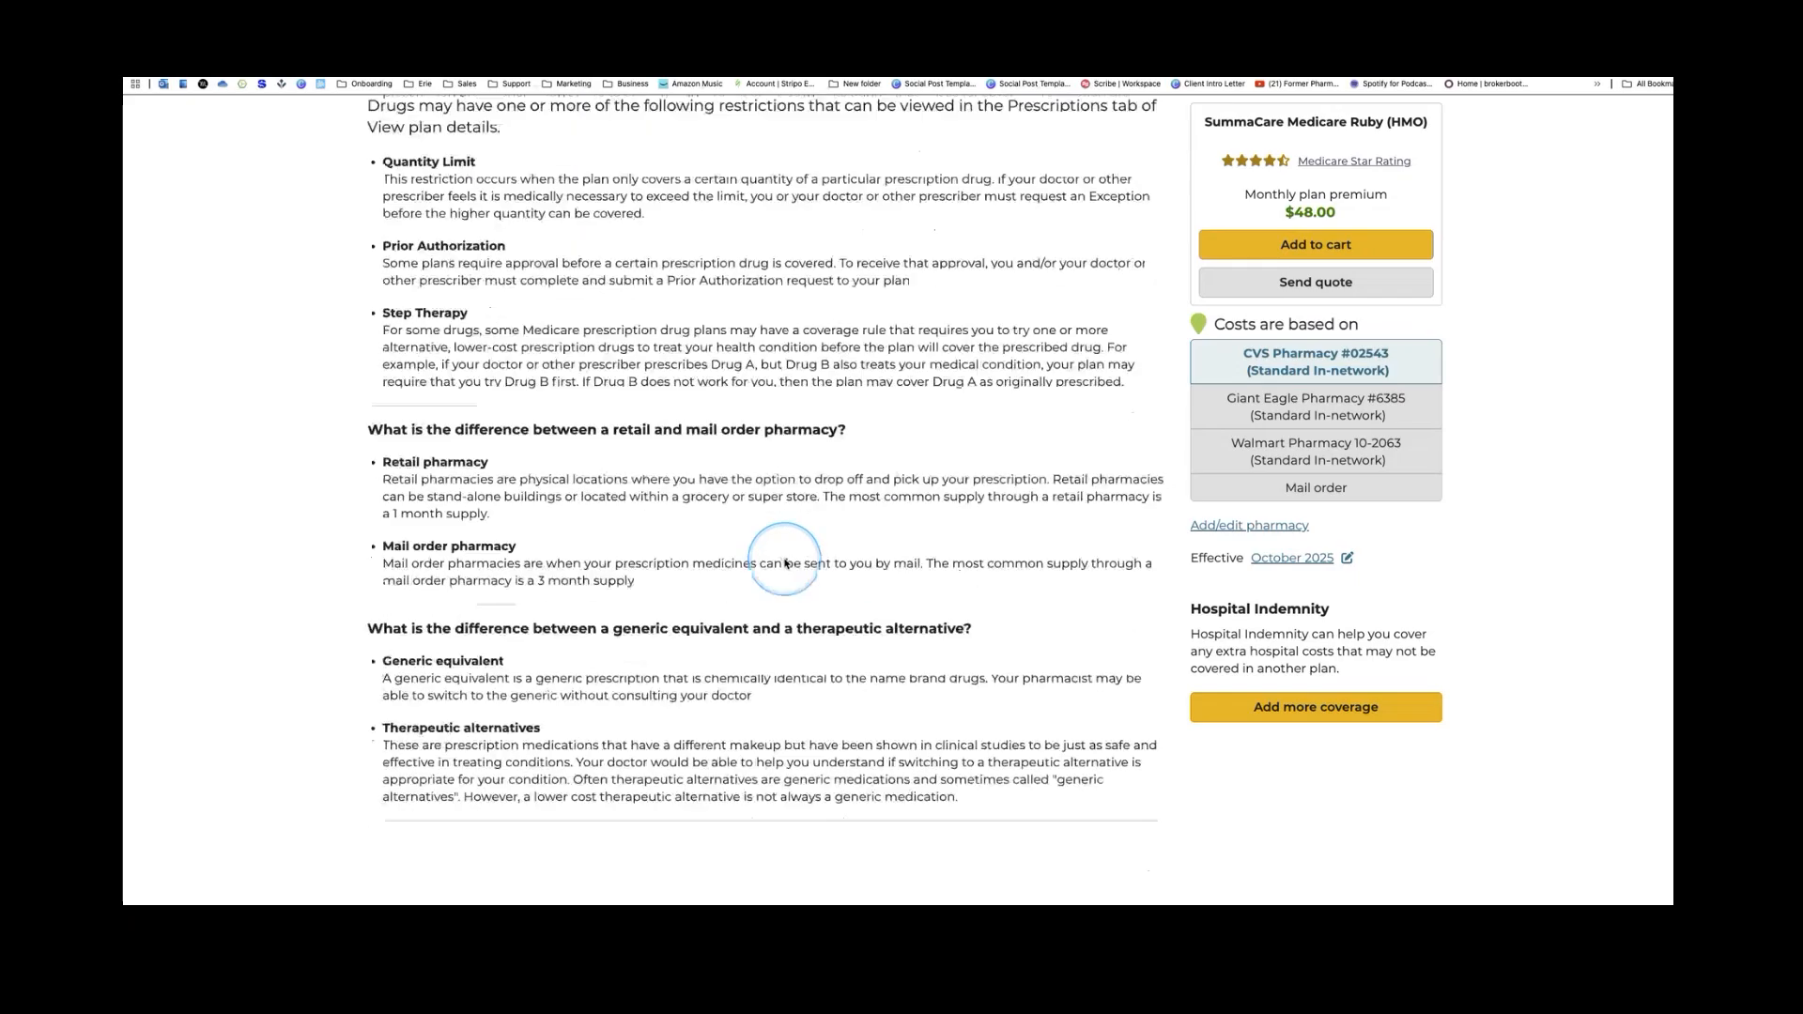
scroll(786, 561, up, 1)
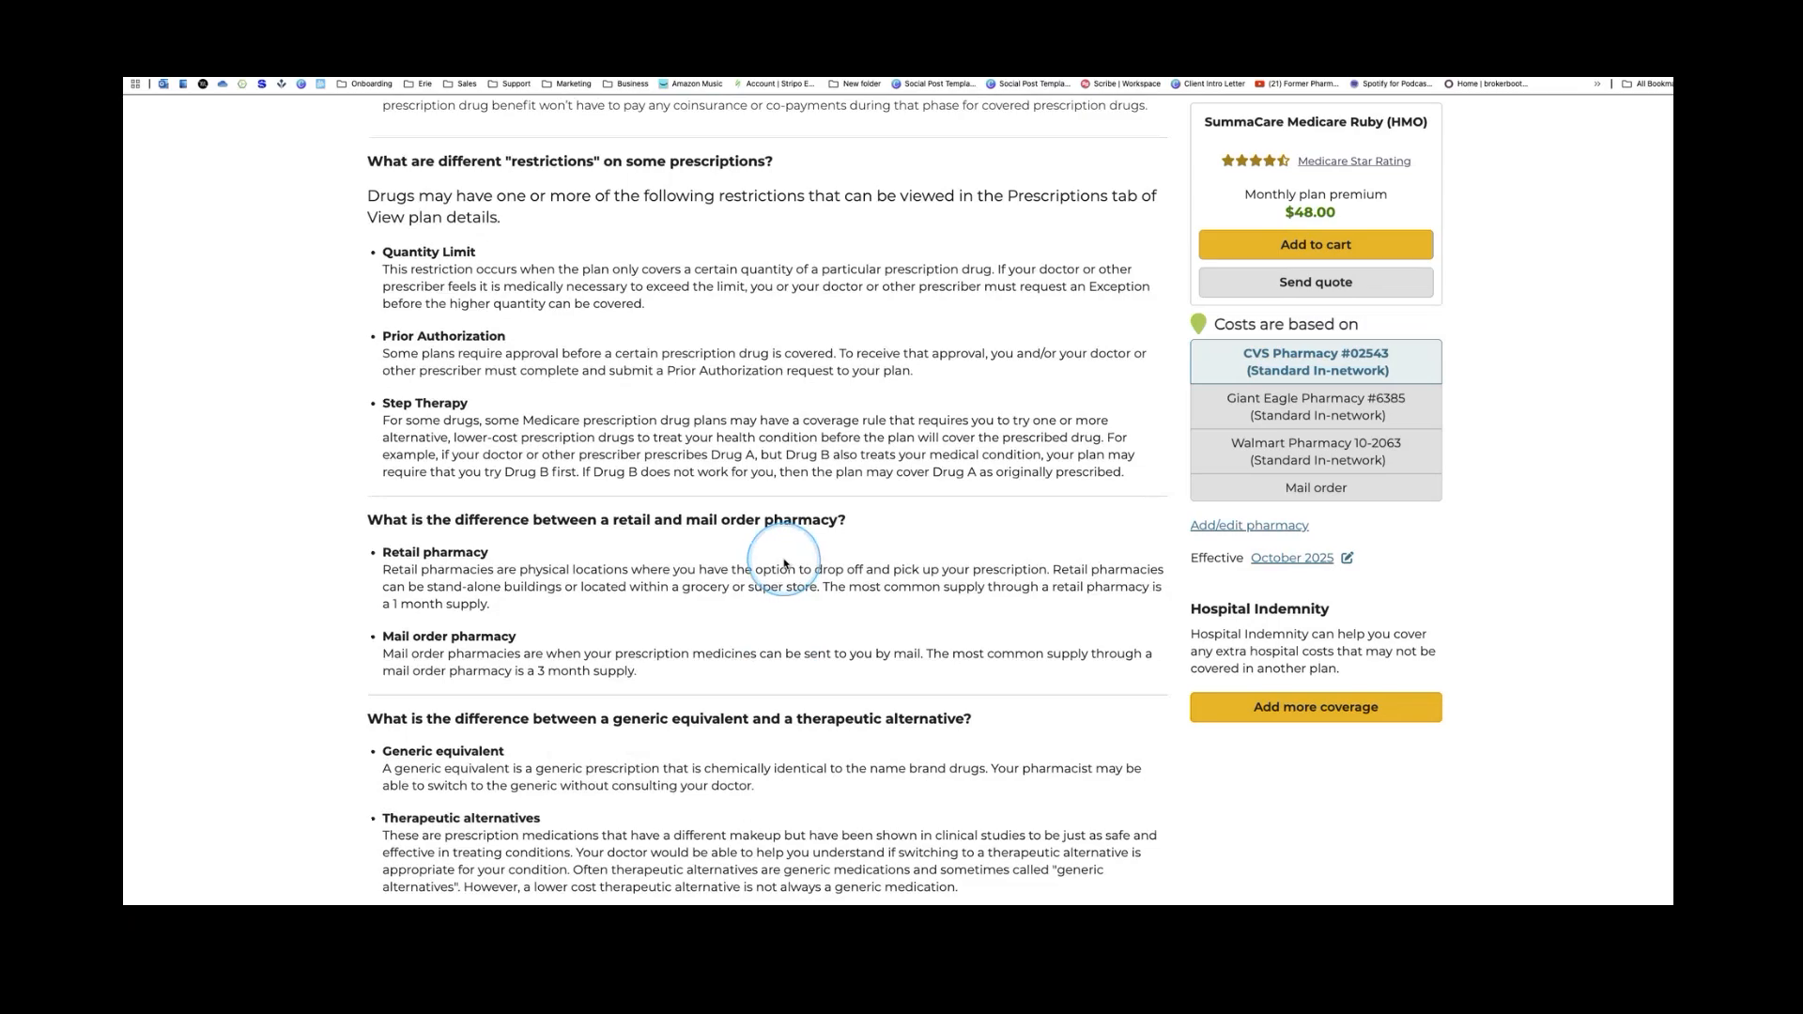
scroll(766, 371, up, 20)
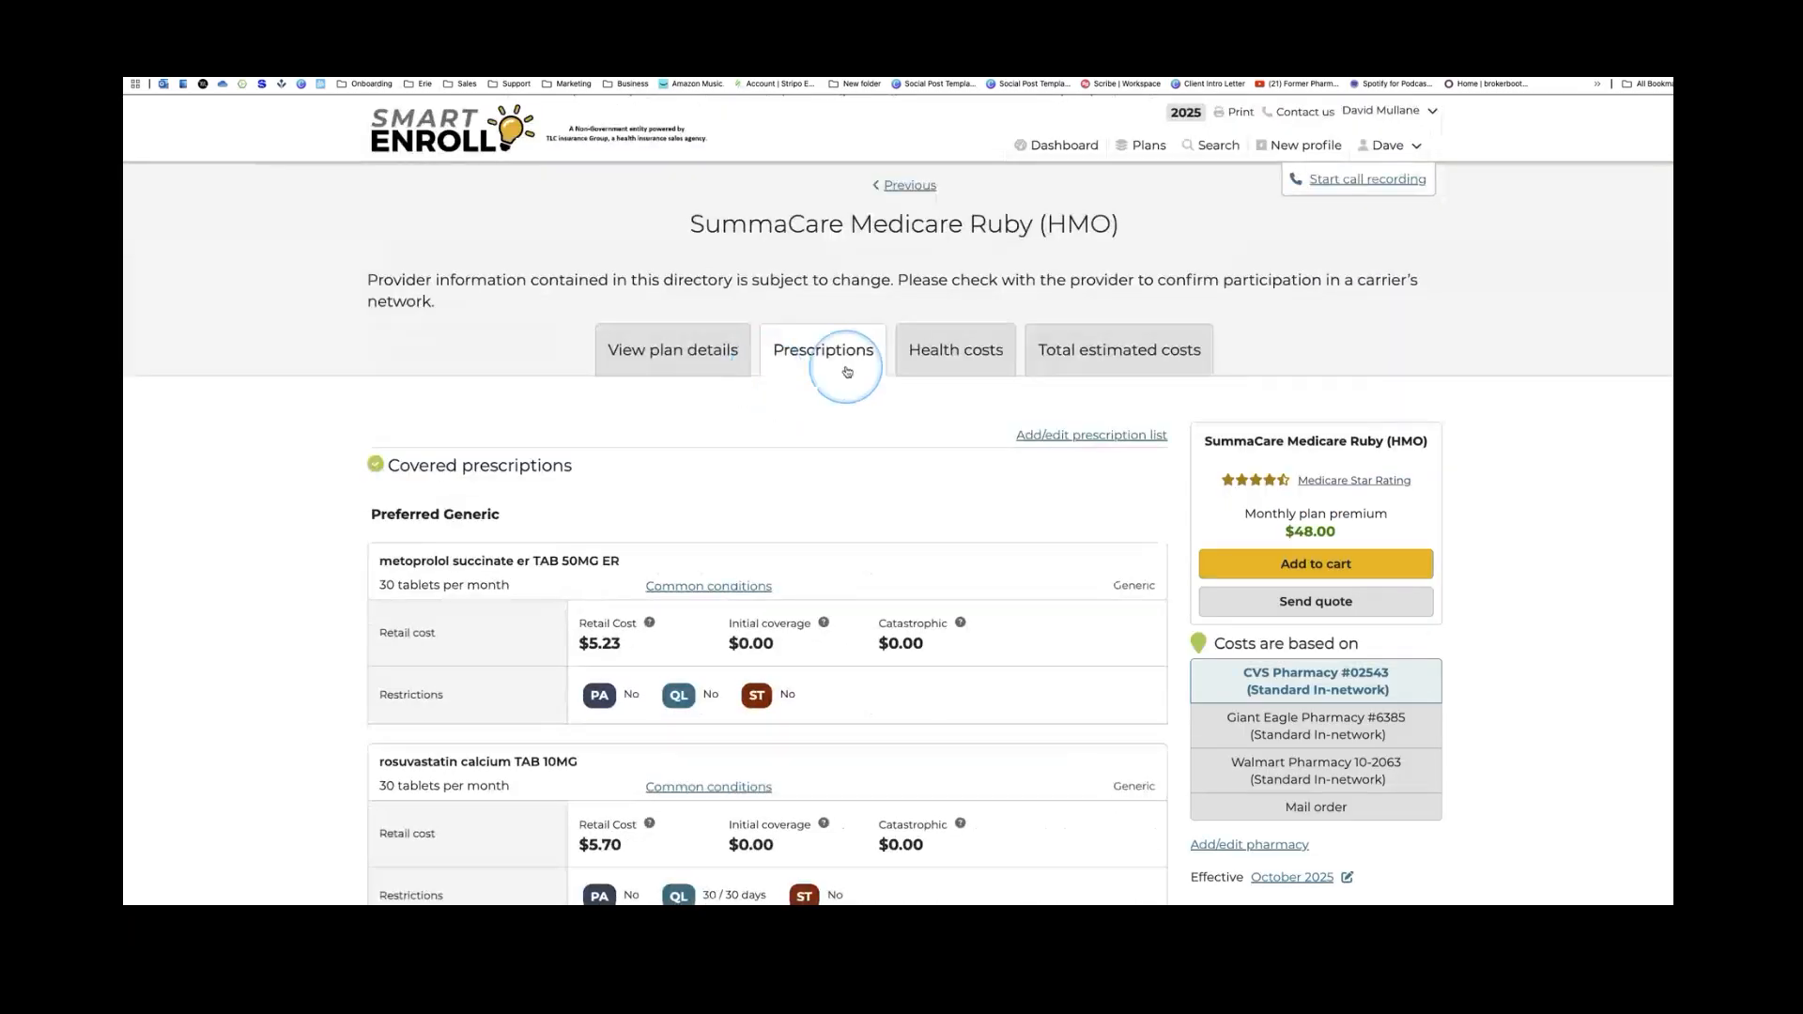
click(934, 356)
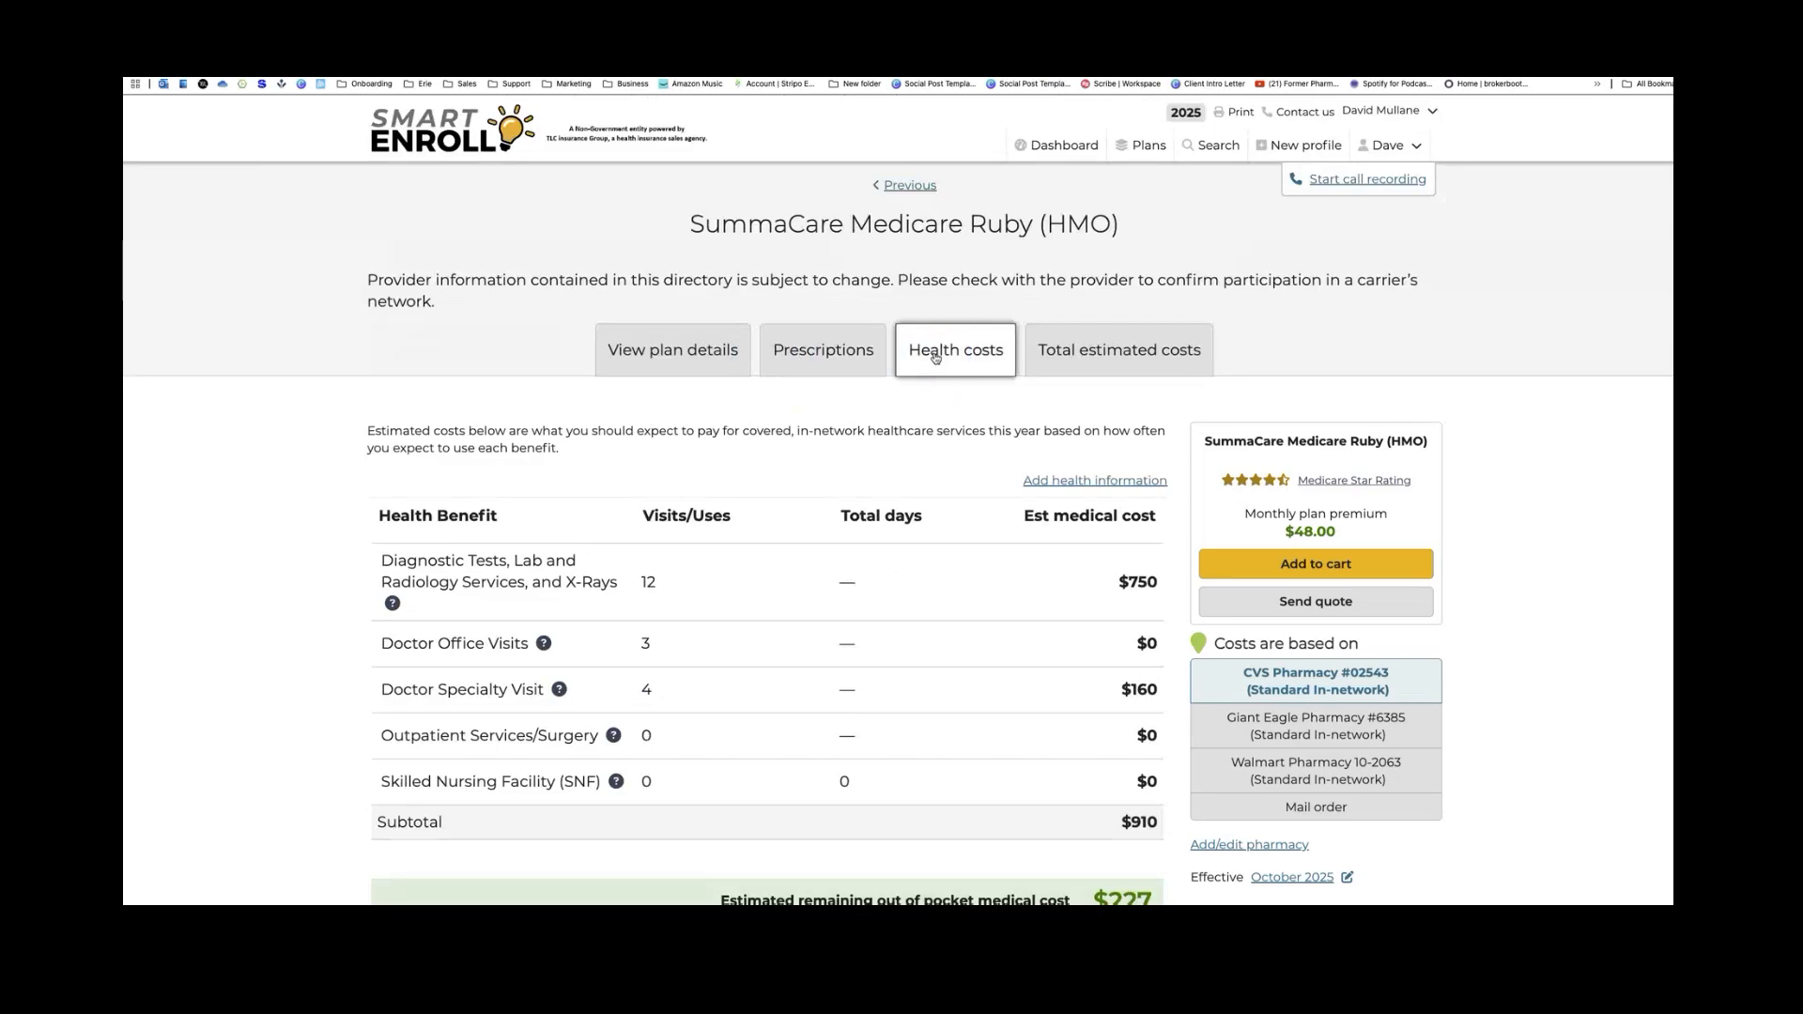
Review the $910 medical subtotal under the $3600 in-network max, then view Total estimated costs
click(964, 475)
scroll(968, 479, down, 2)
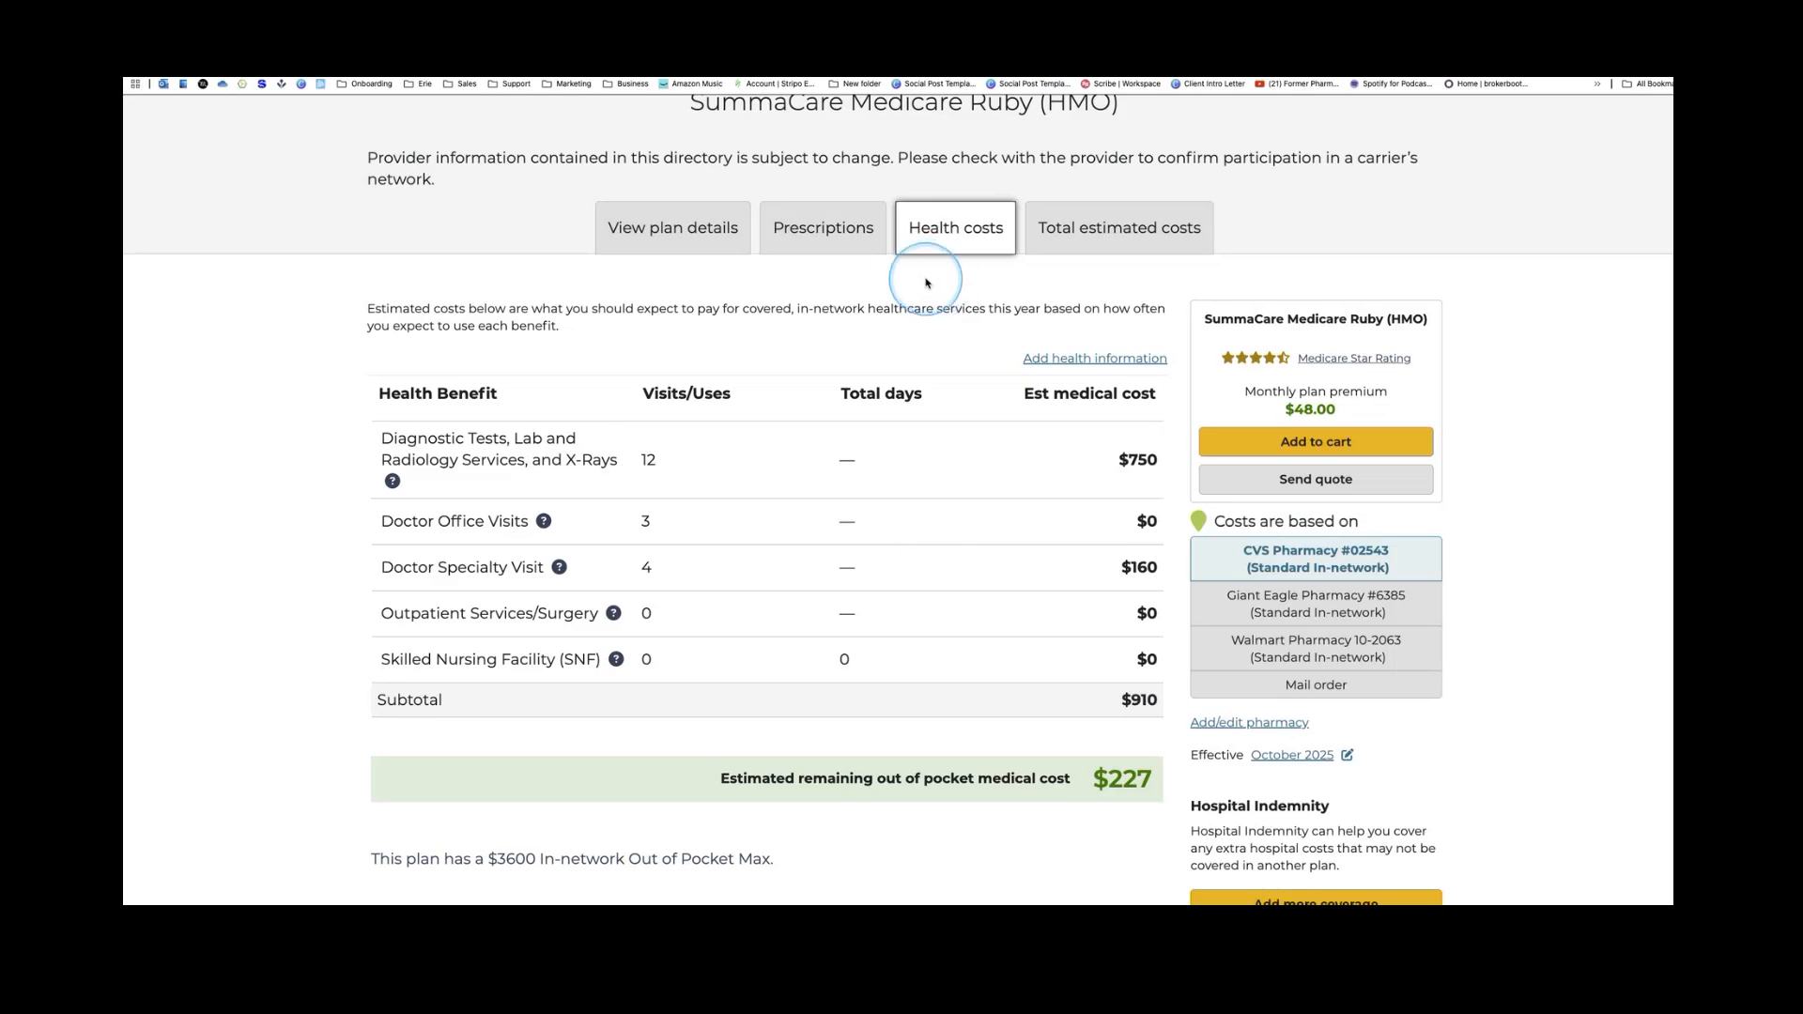
click(1086, 246)
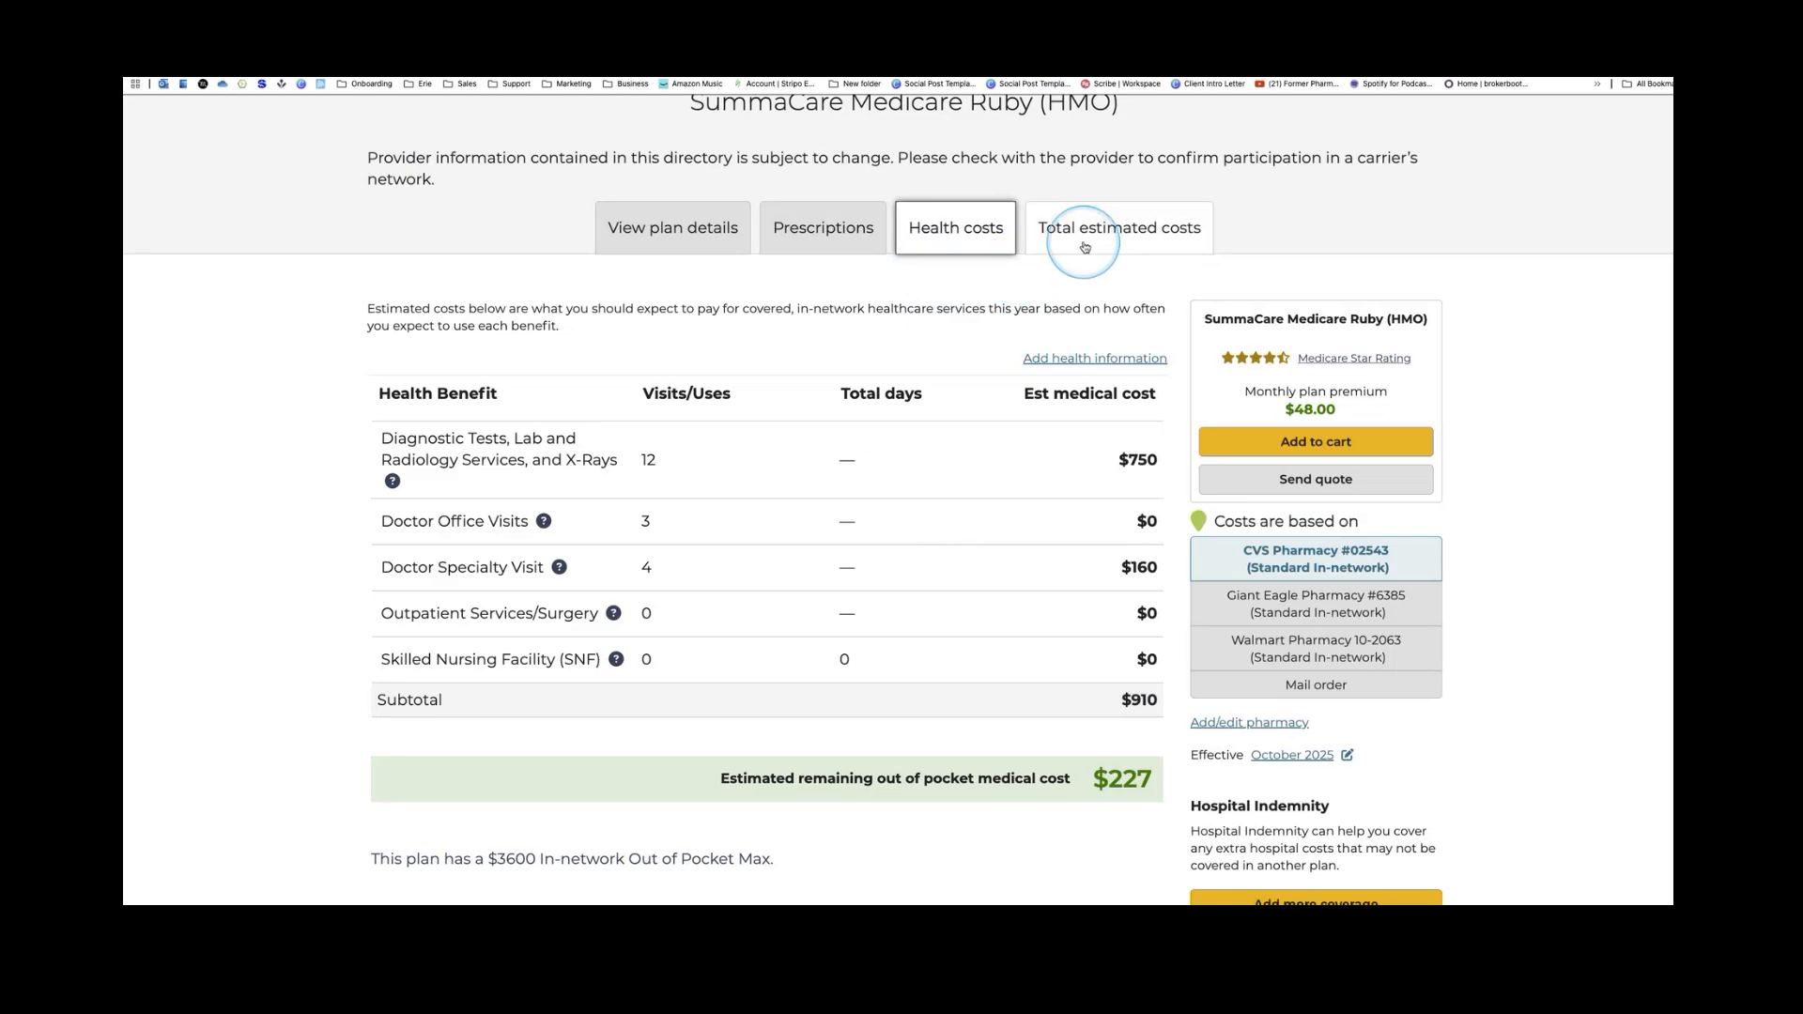
Highlight the $75.83 October health cost in SummaCare Ruby's monthly estimated cost breakdown
scroll(907, 470, down, 3)
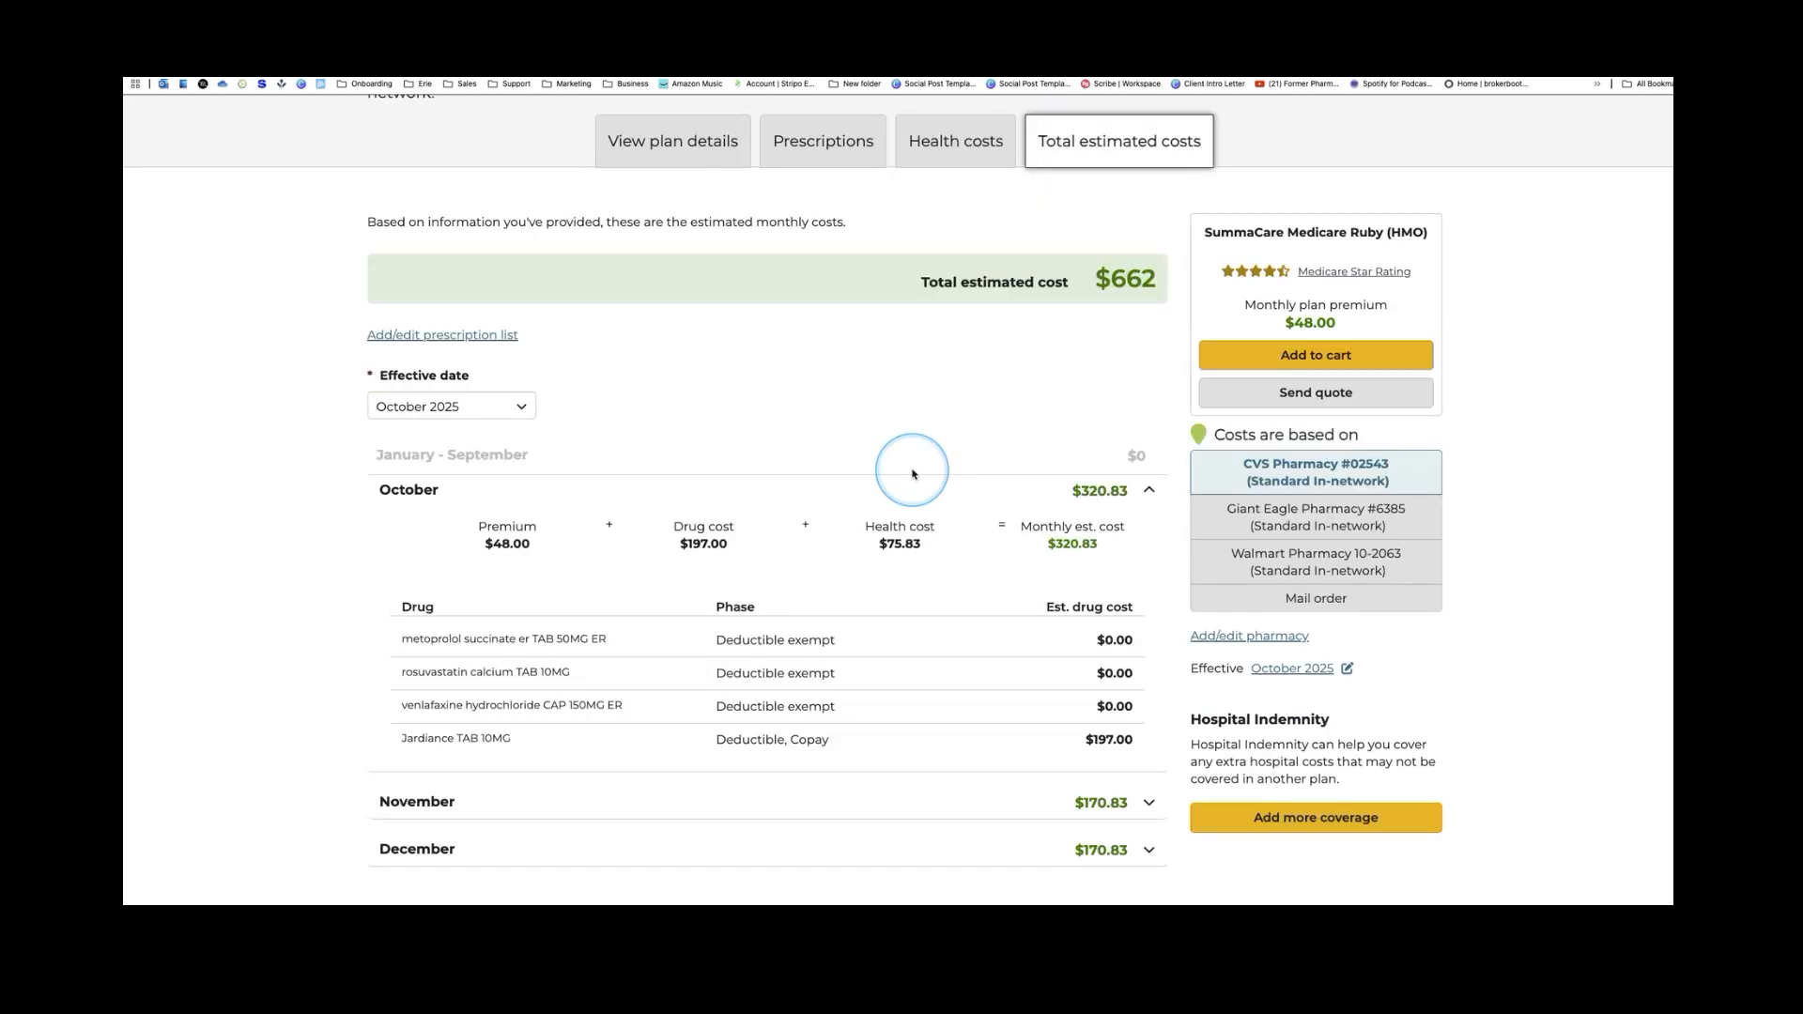
scroll(914, 474, down, 2)
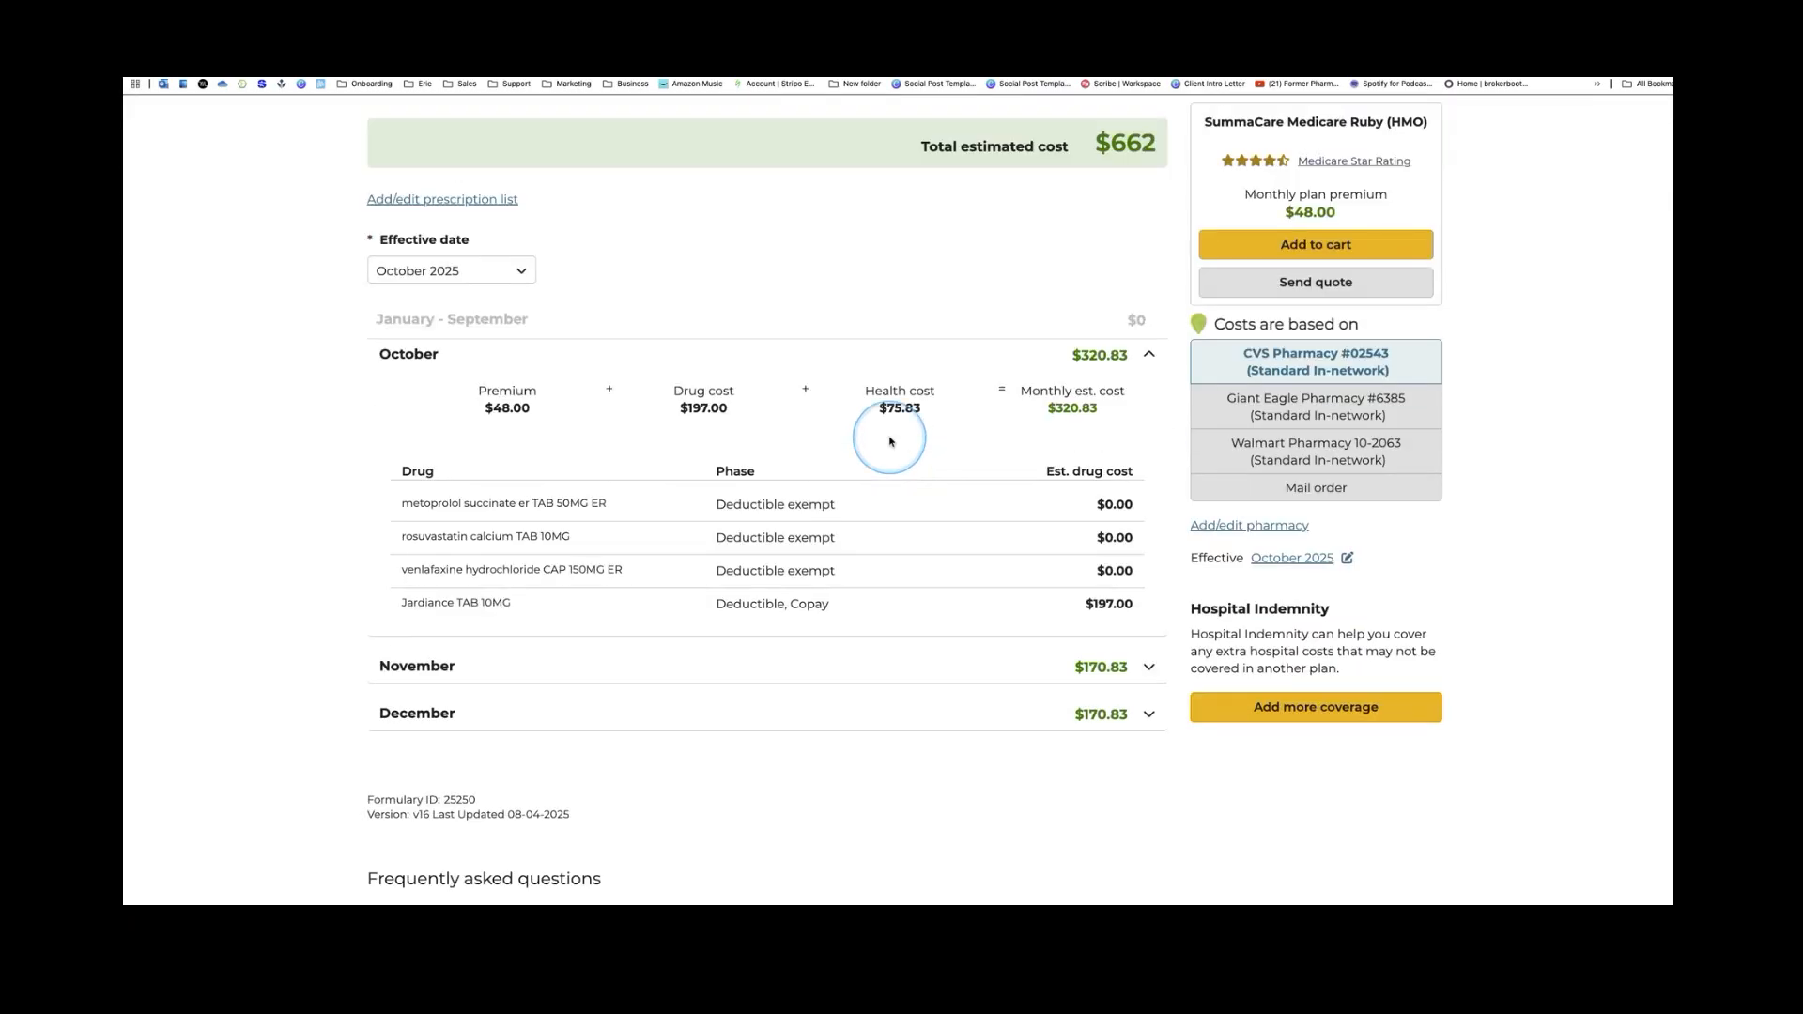
drag(881, 407, 920, 411)
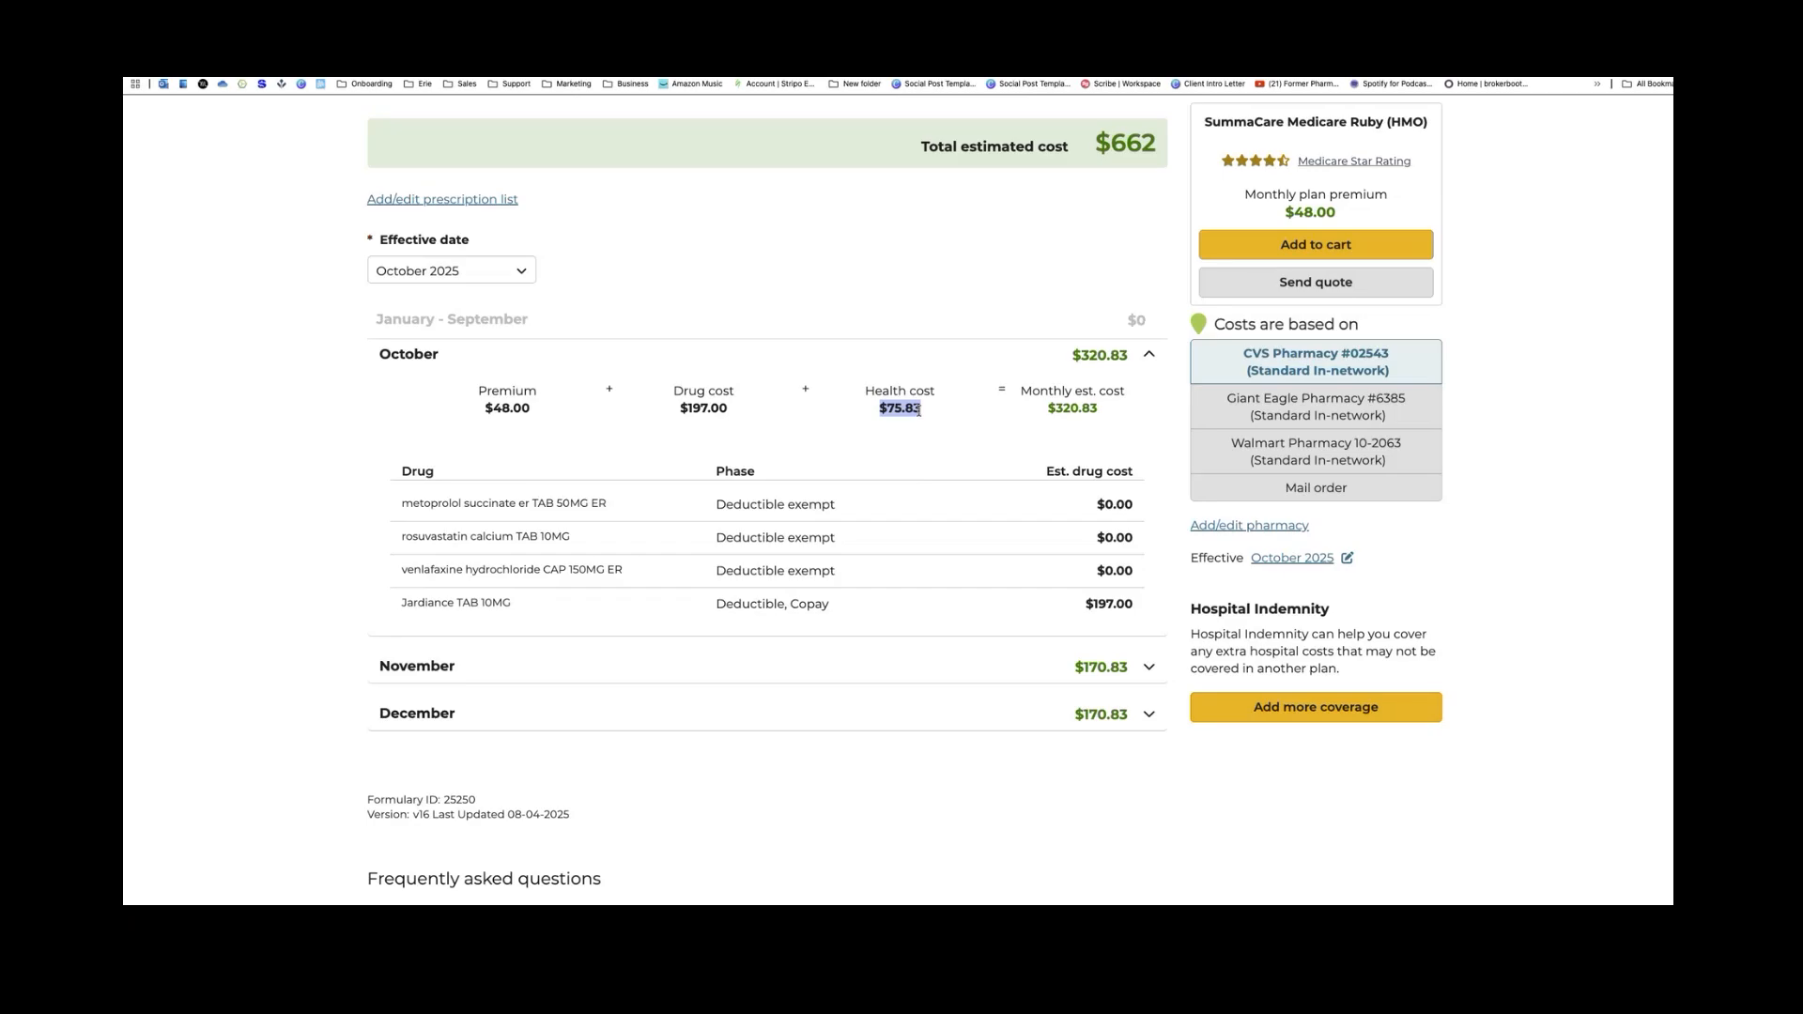
scroll(897, 404, up, 1)
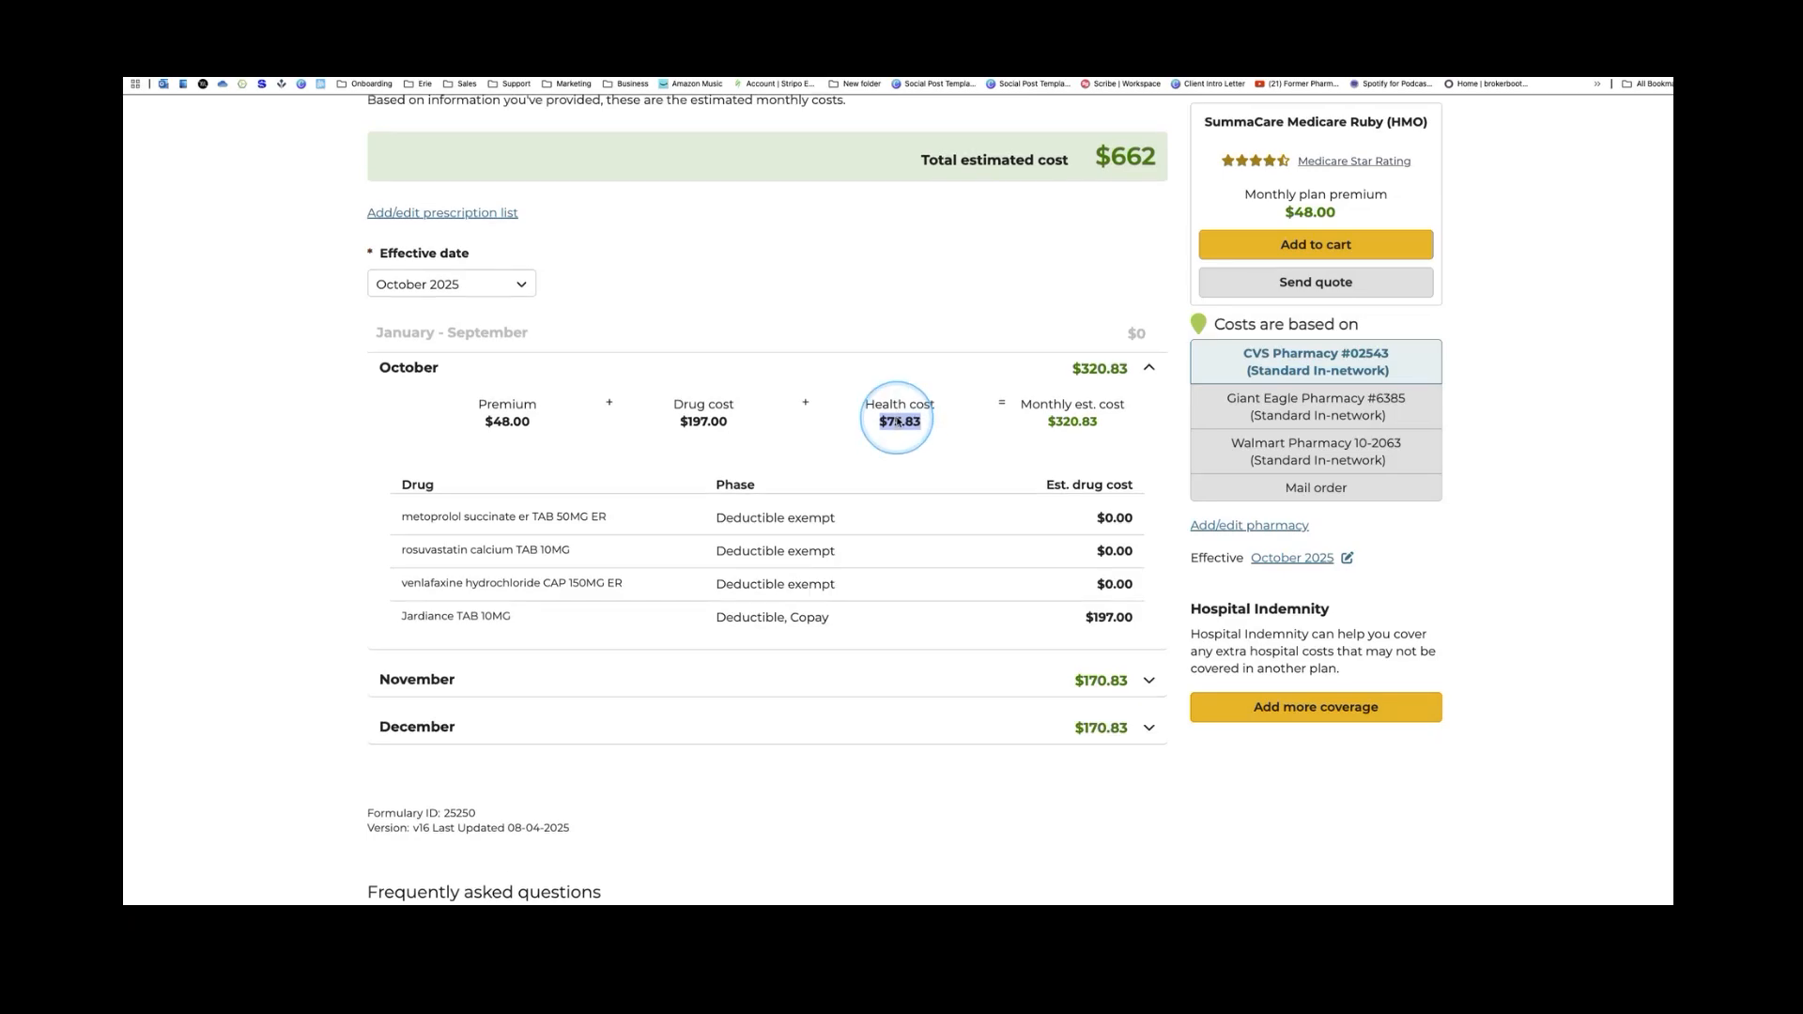
scroll(896, 417, up, 5)
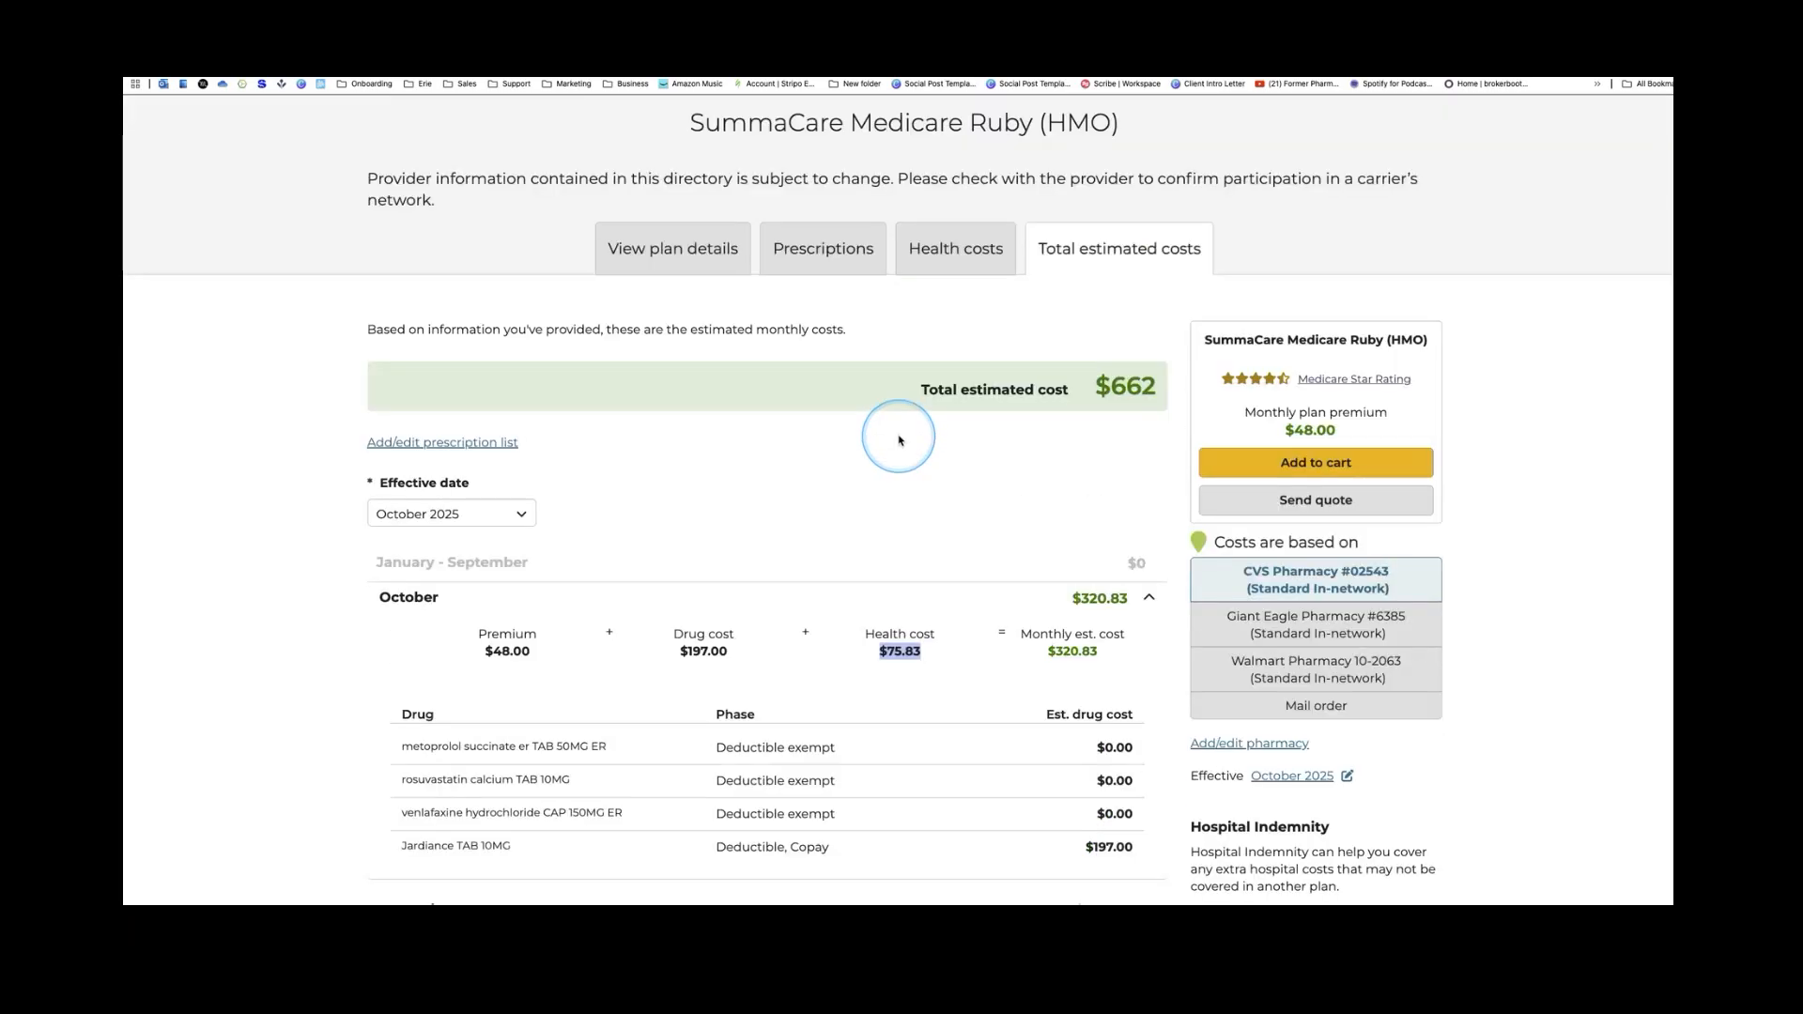
scroll(899, 441, up, 3)
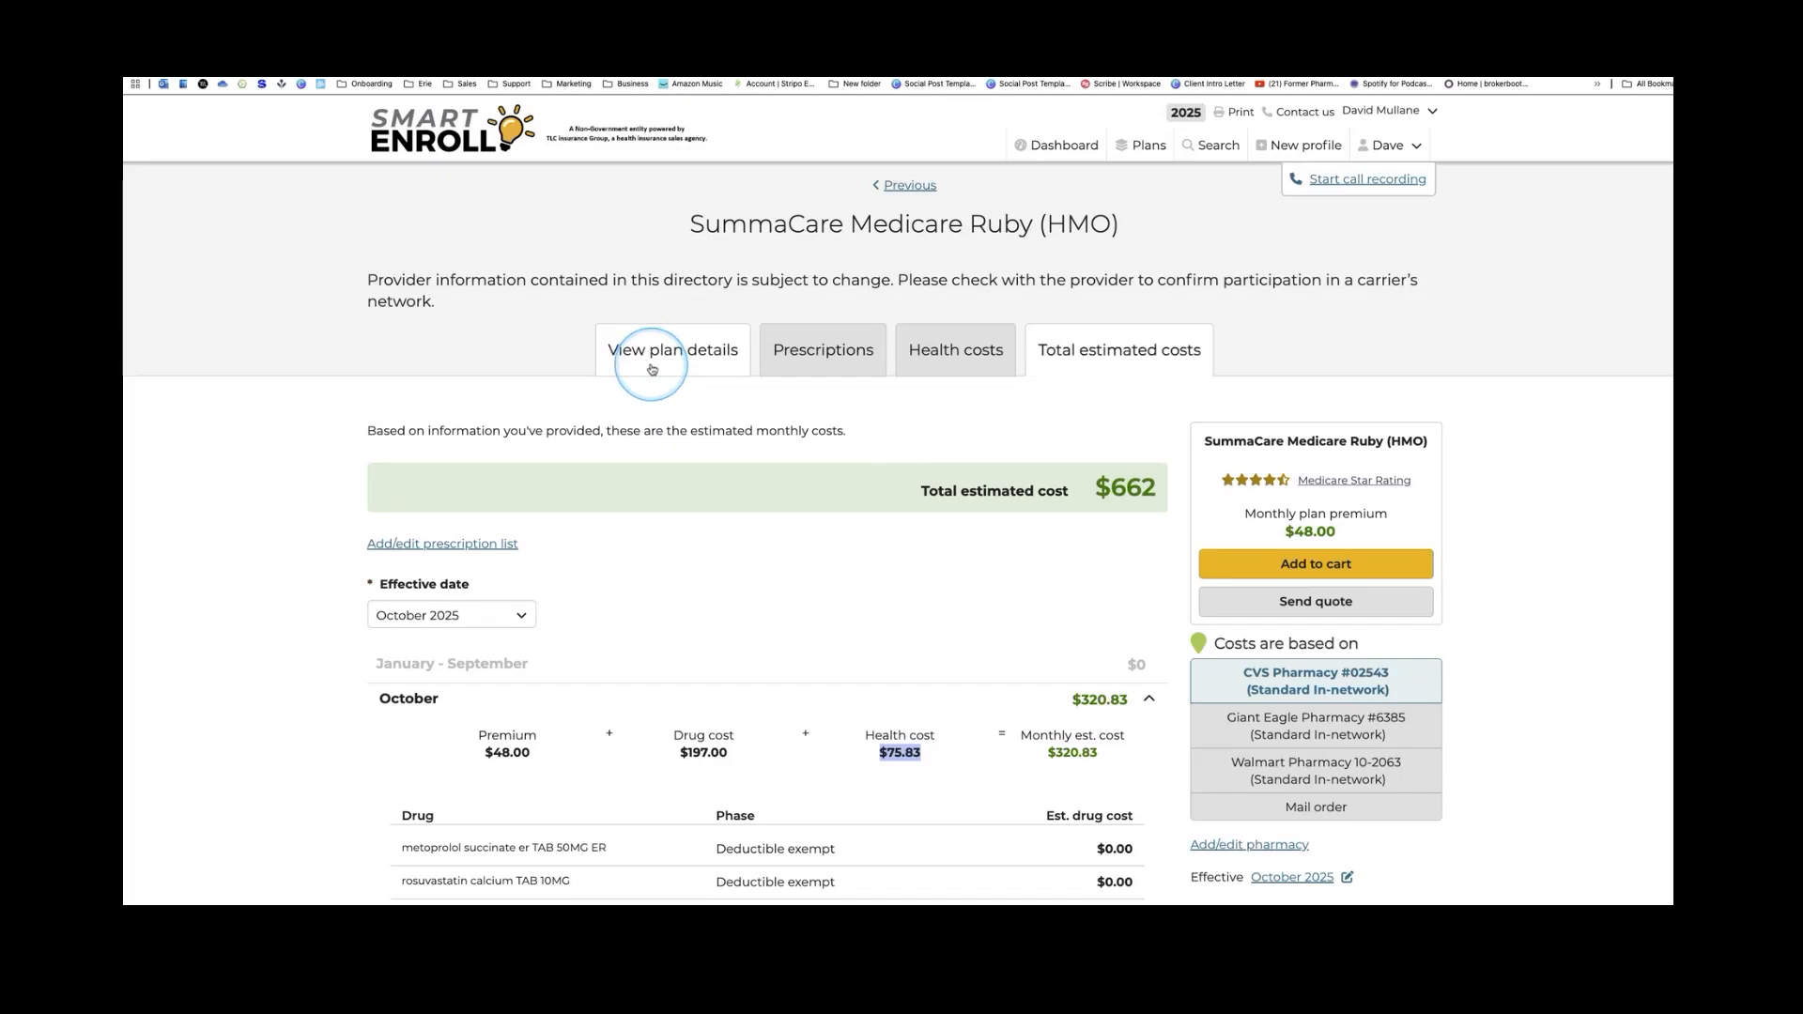
Add SummaCare Medicare Ruby (HMO) at $48.00 monthly to the cart, set to 'Complete and submit form myself'
click(1334, 563)
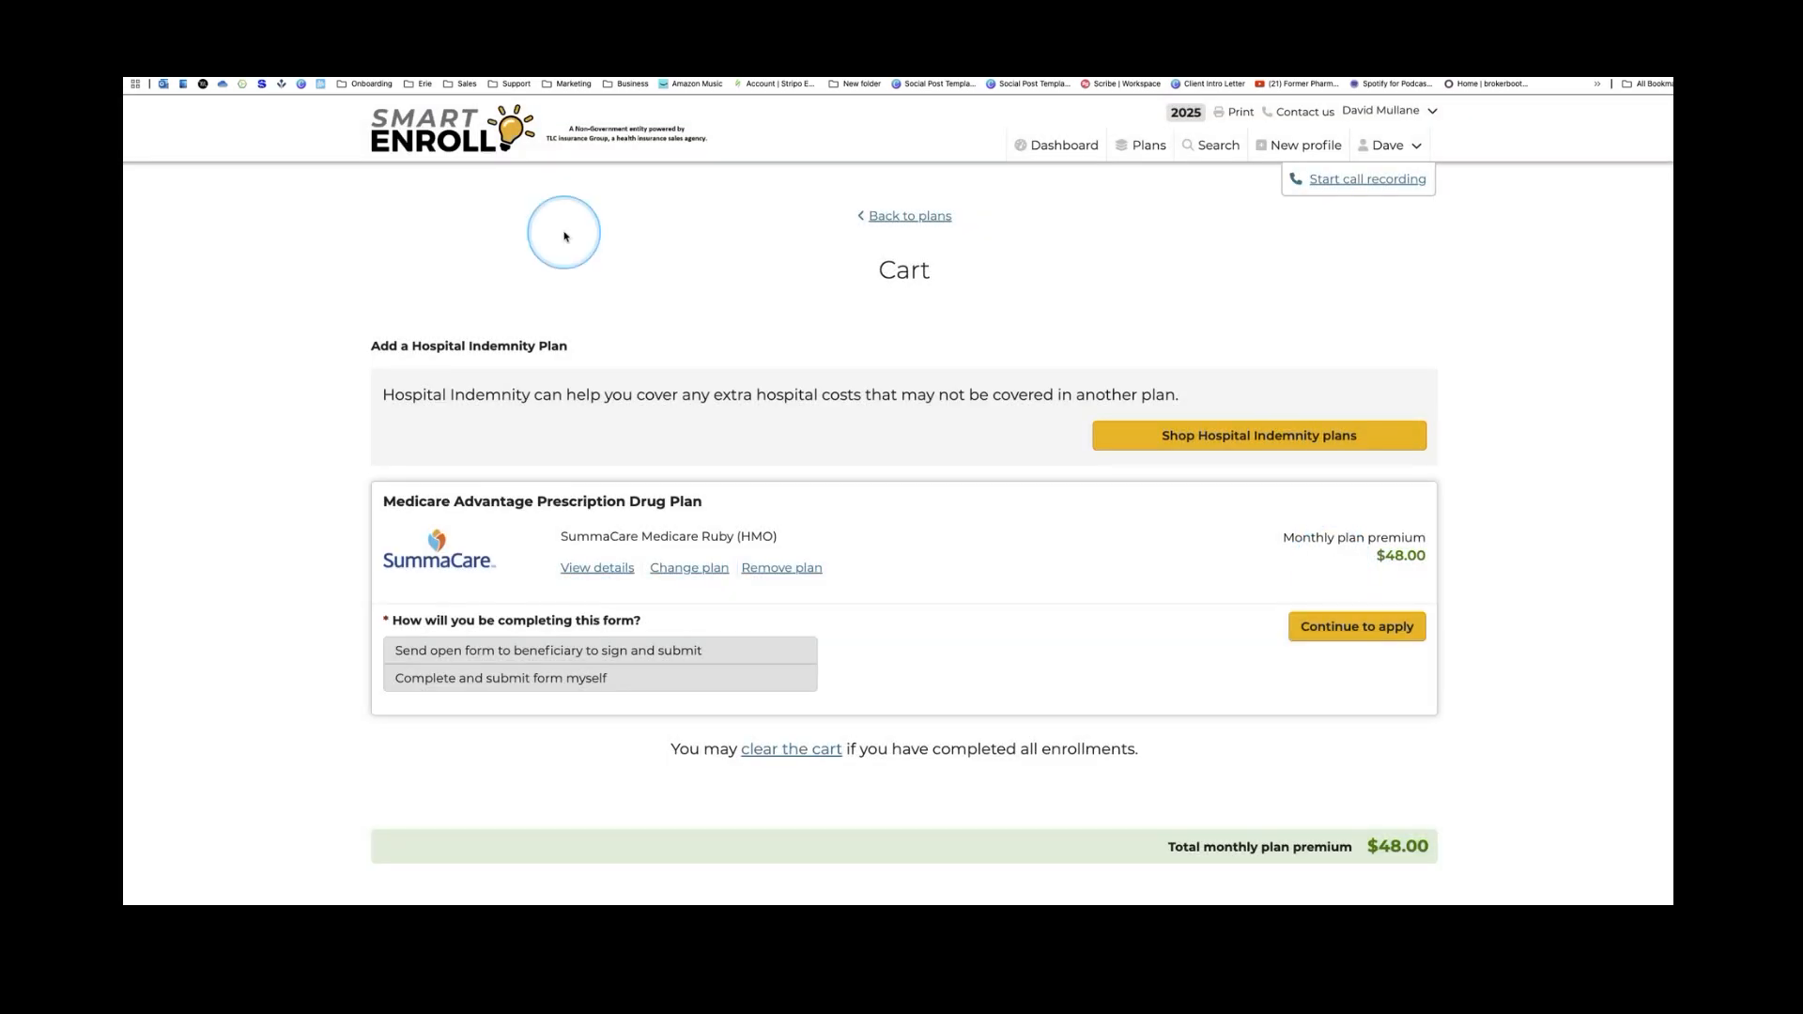
scroll(588, 235, down, 2)
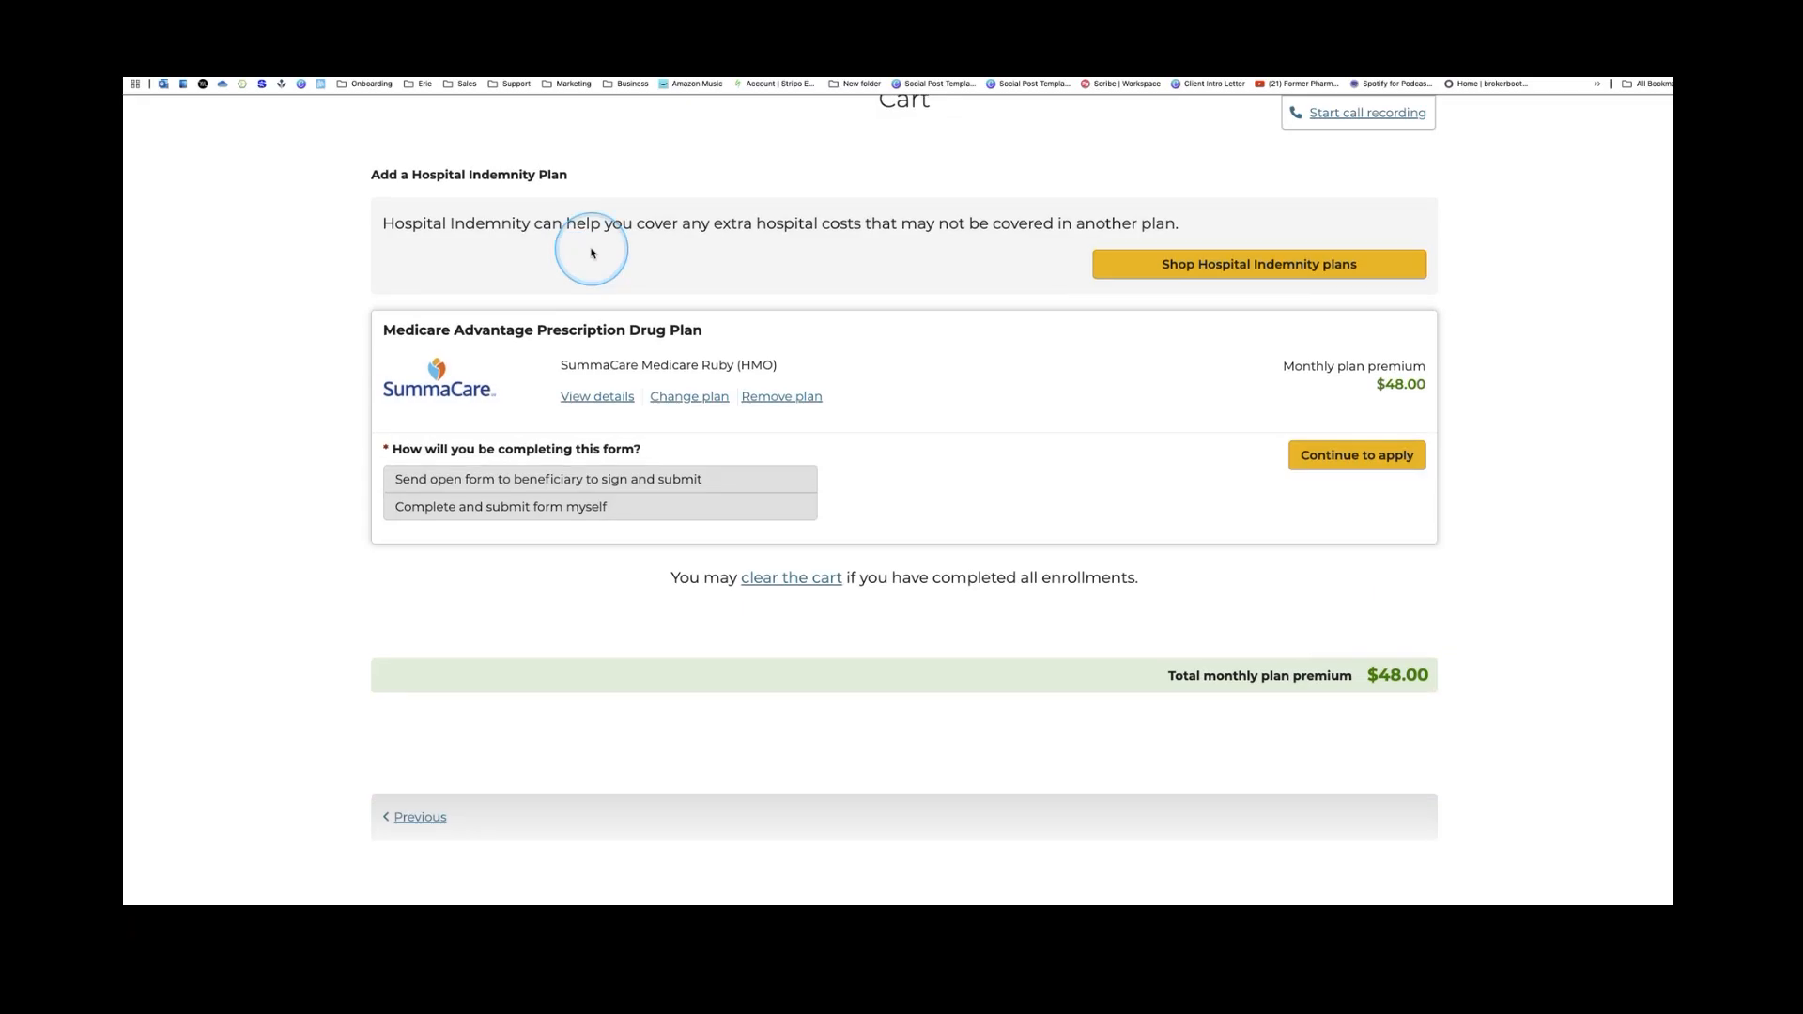
click(479, 512)
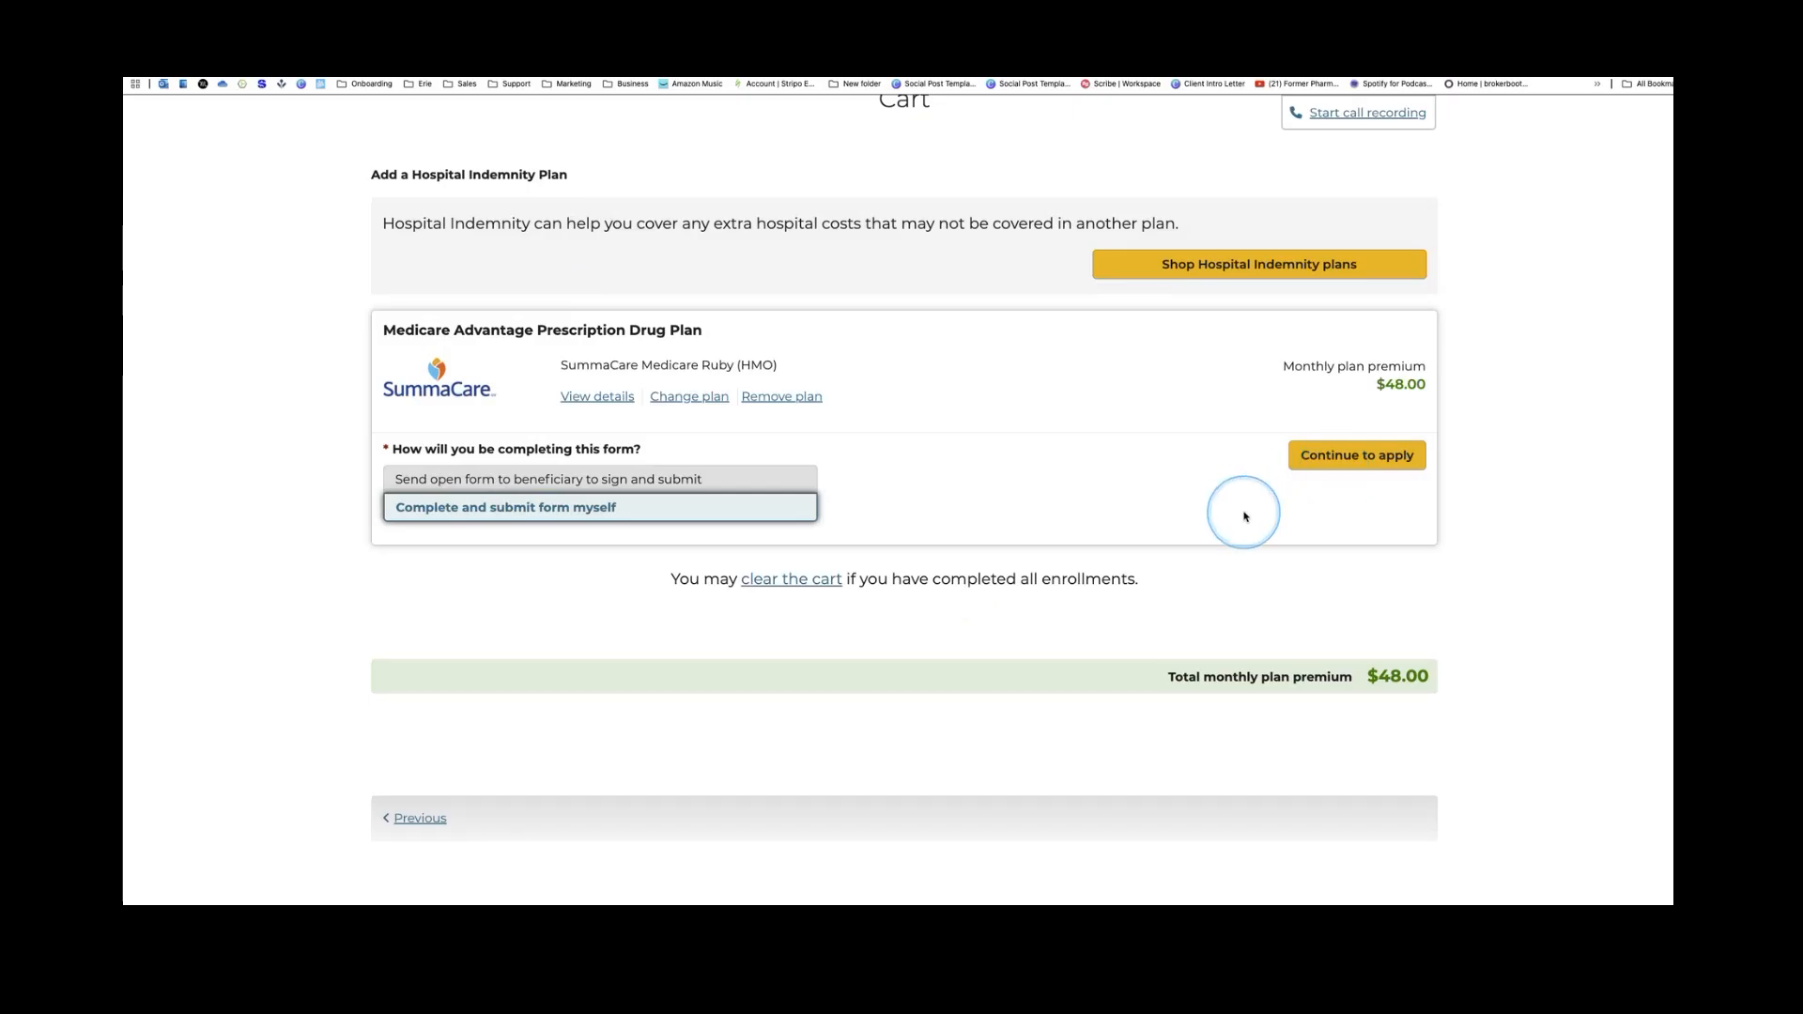
Start the SummaCare enrollment application and read through the pre-enrollment statements
click(1367, 458)
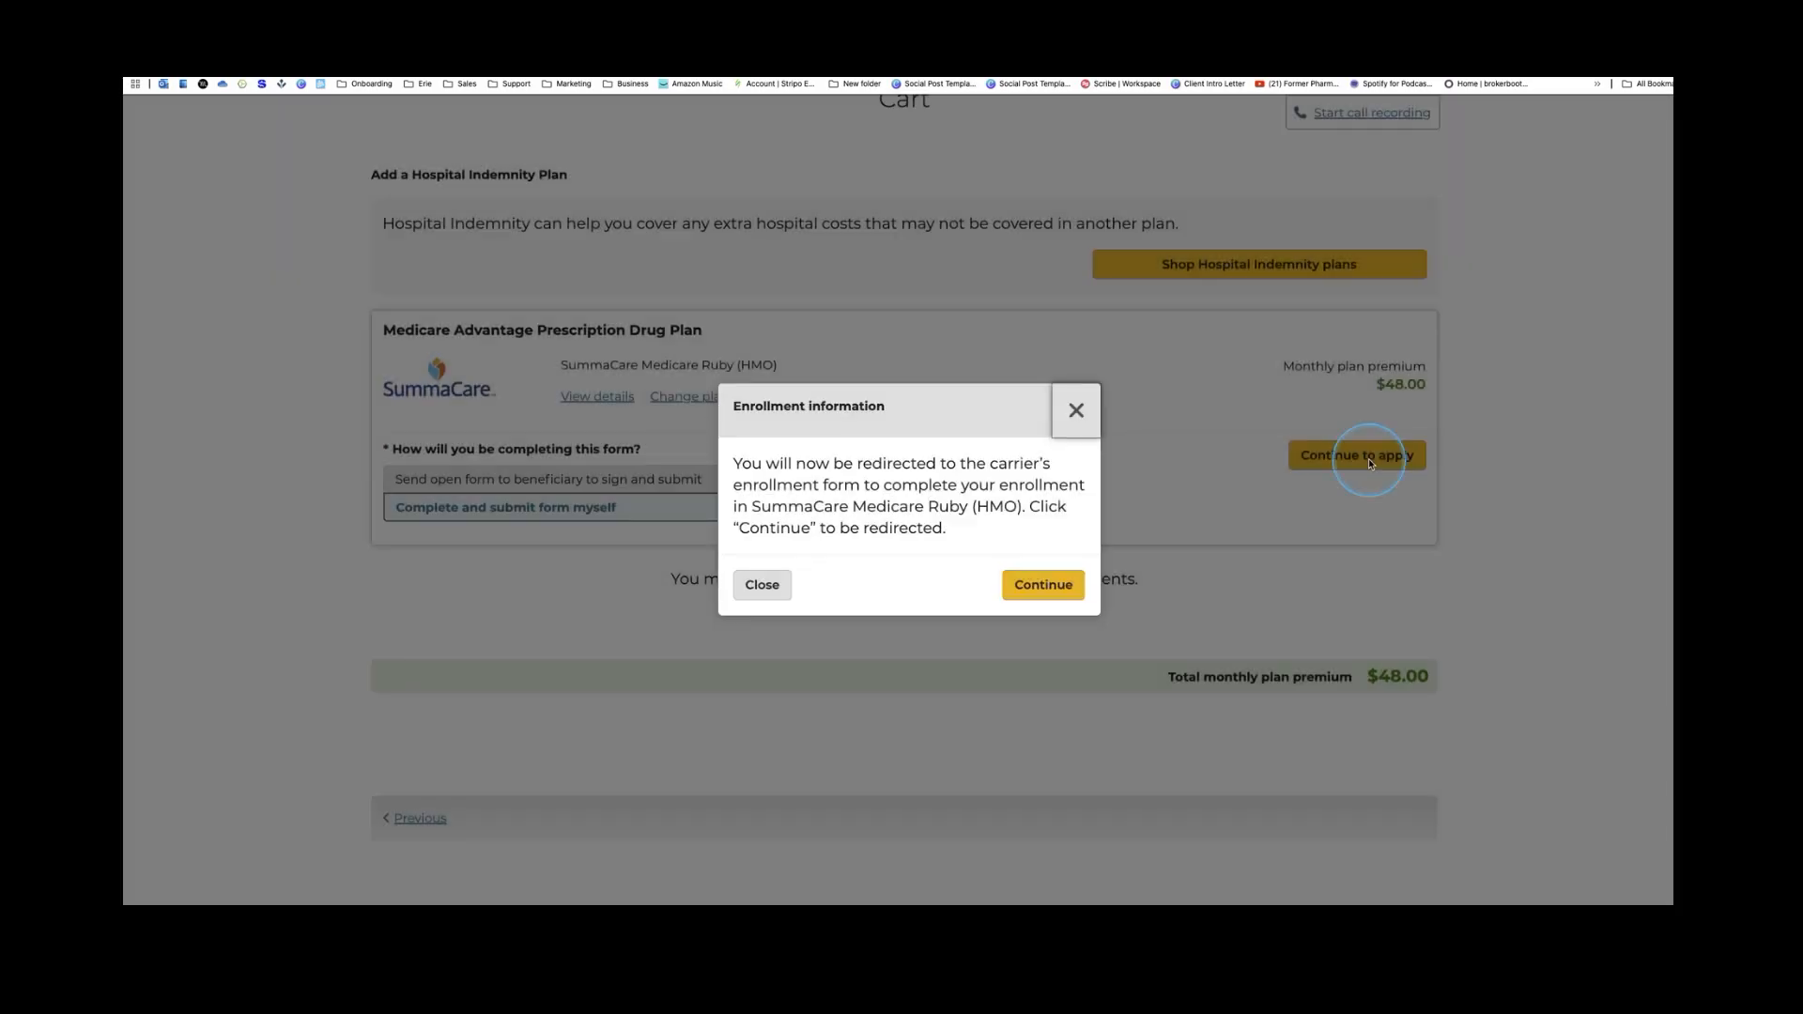
click(1056, 586)
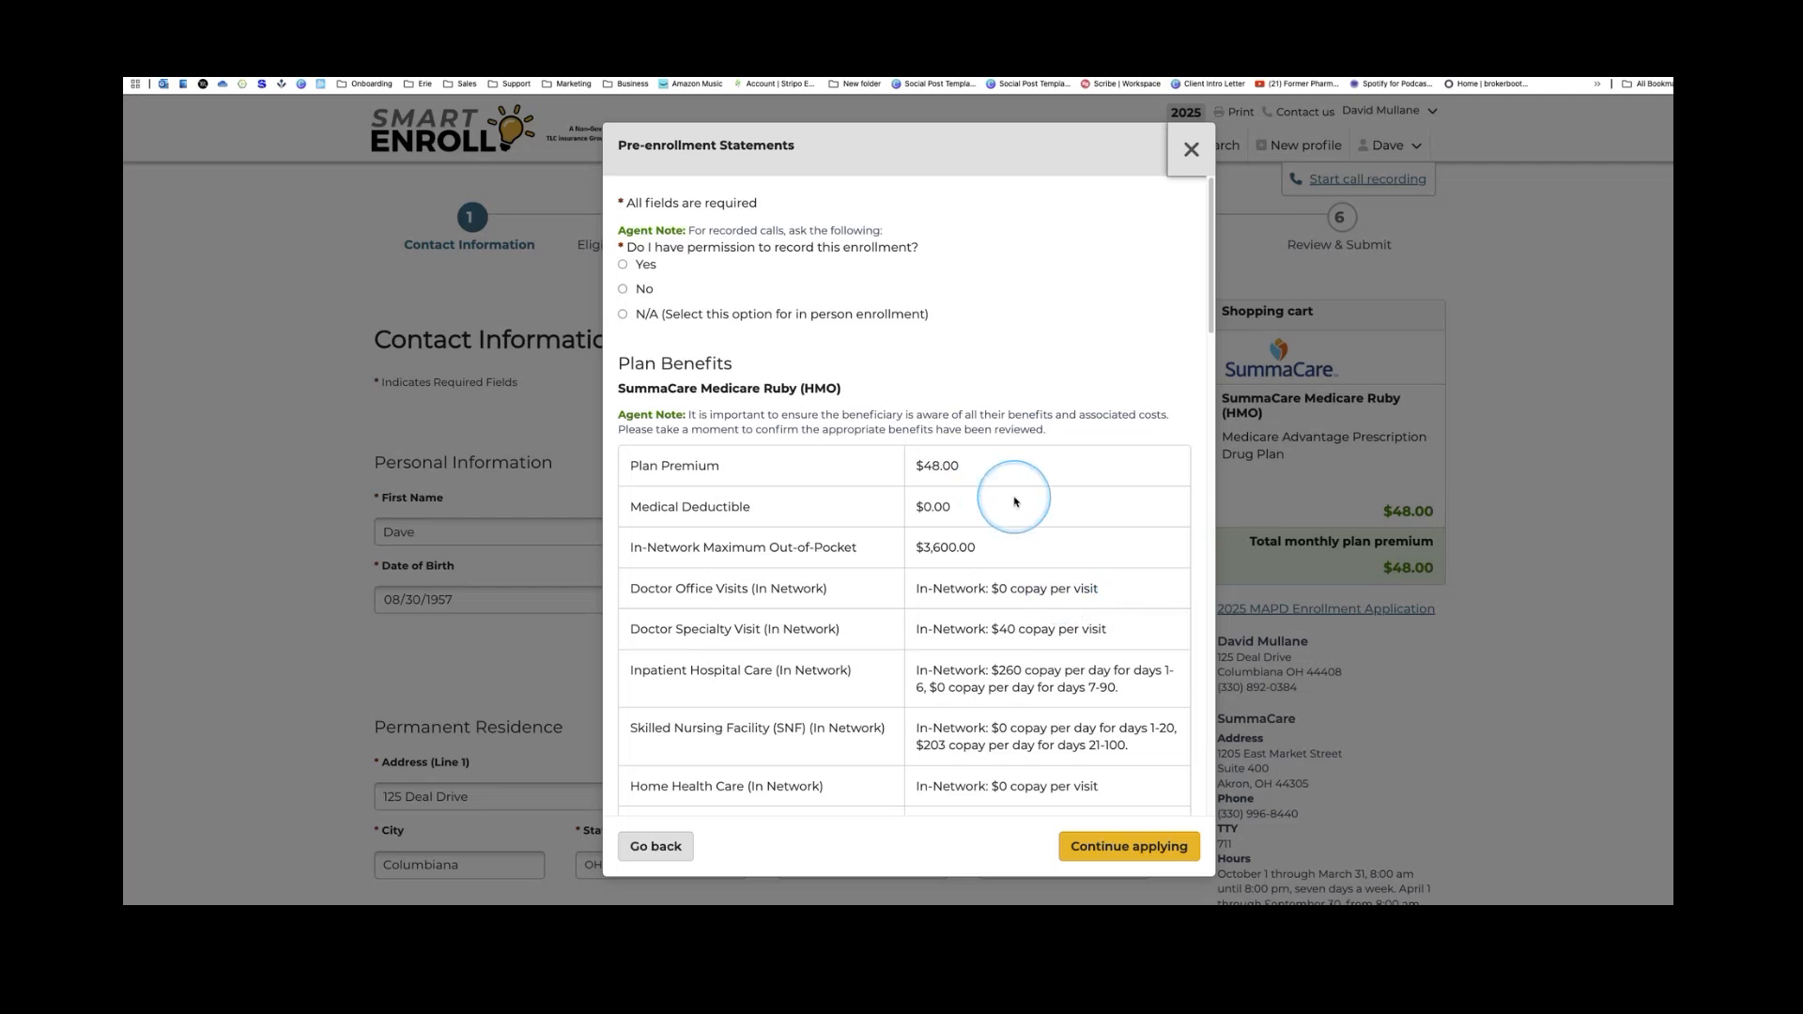
scroll(1015, 501, down, 10)
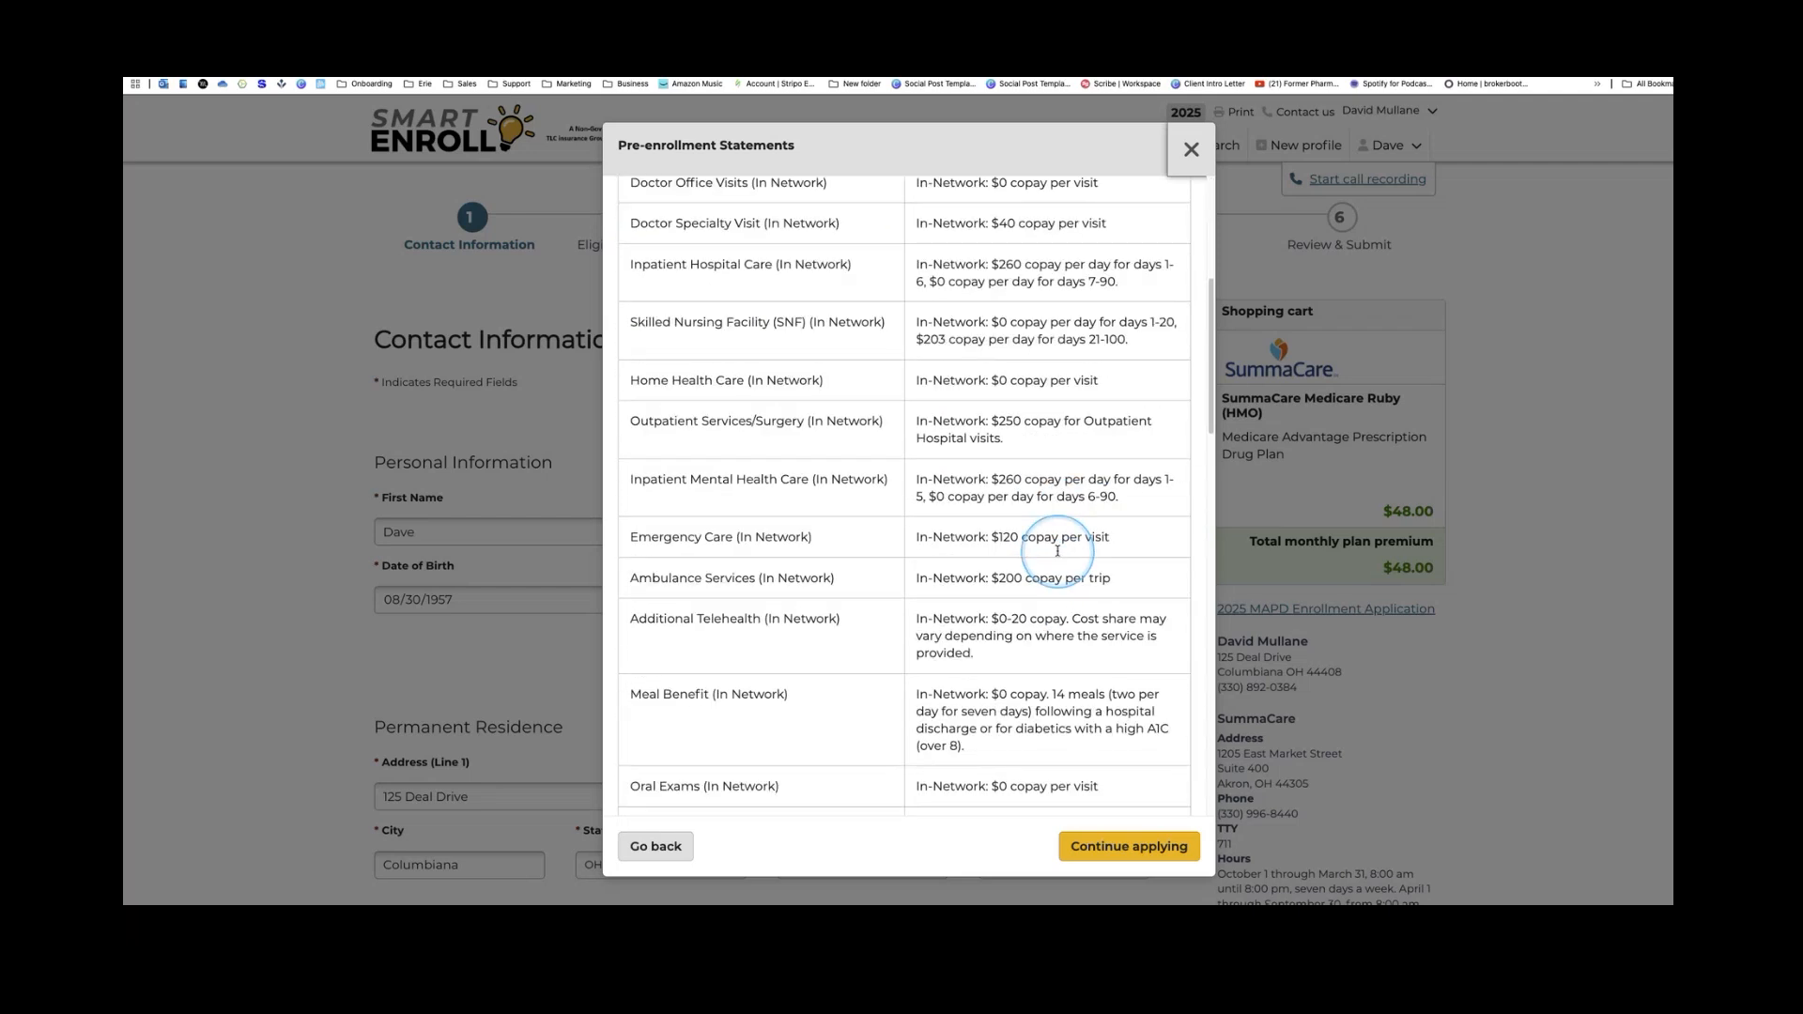
scroll(1057, 559, down, 10)
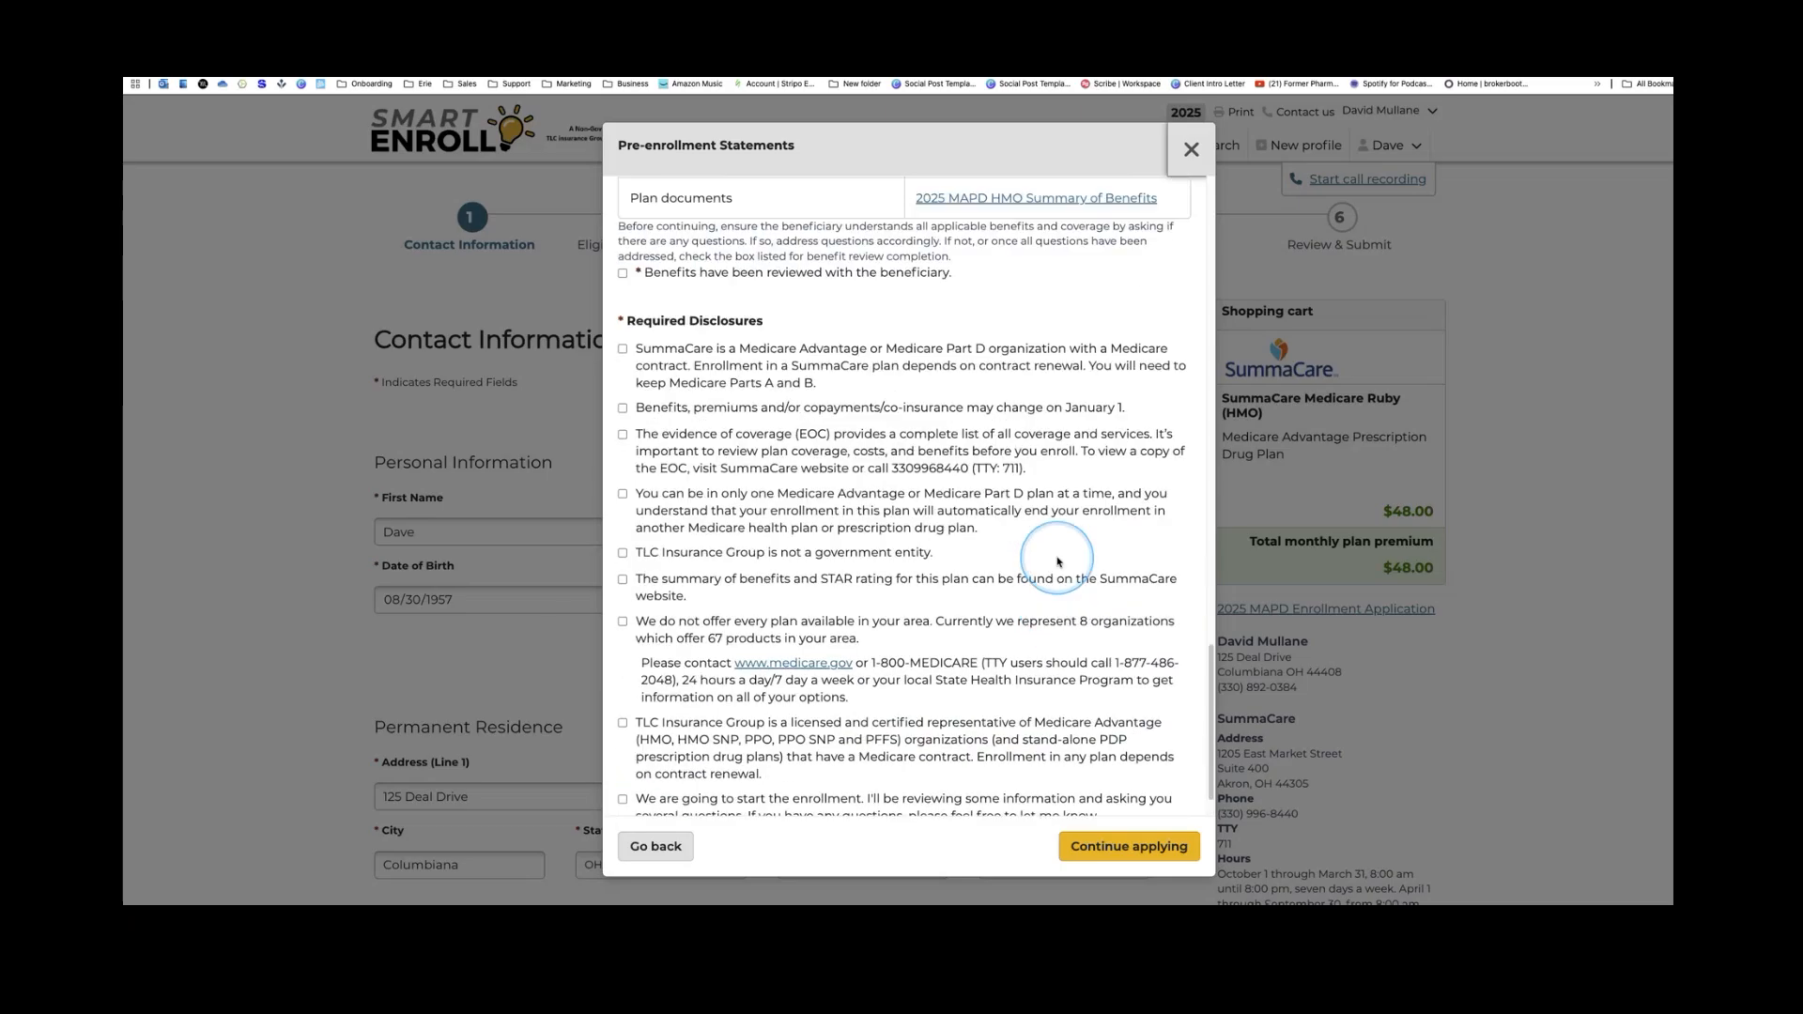
scroll(1056, 562, up, 10)
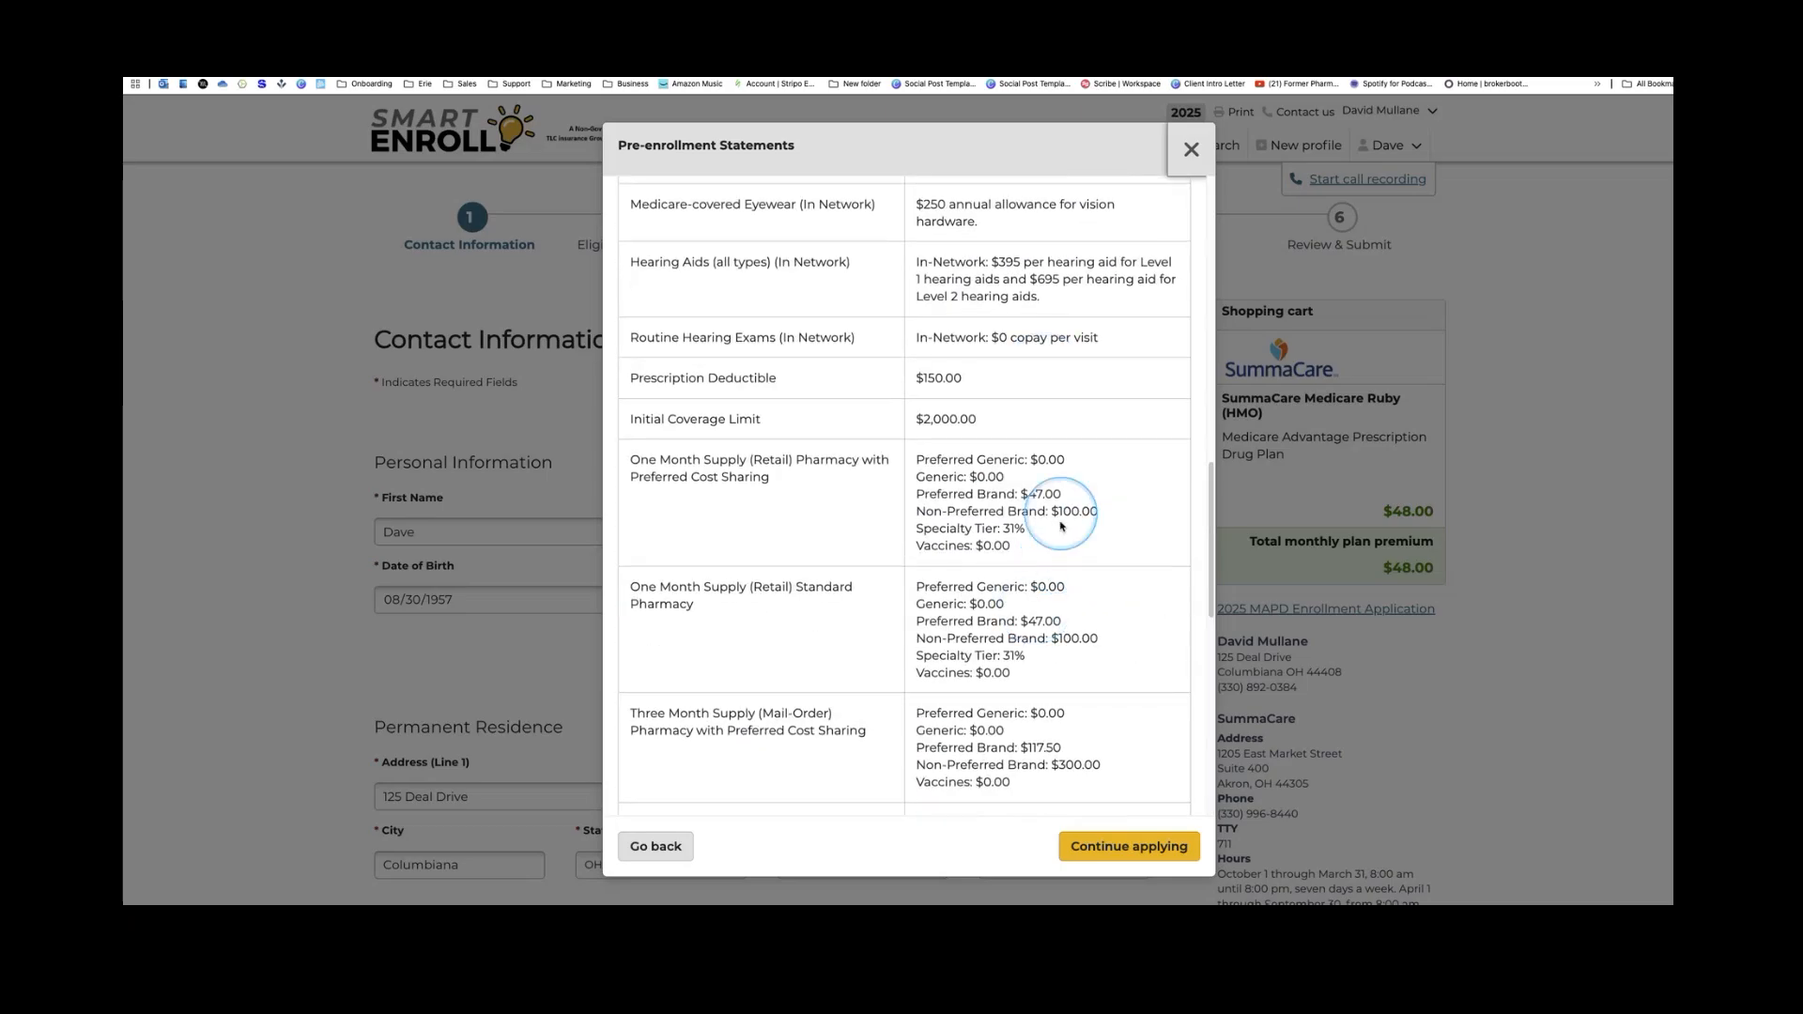
scroll(1056, 552, down, 5)
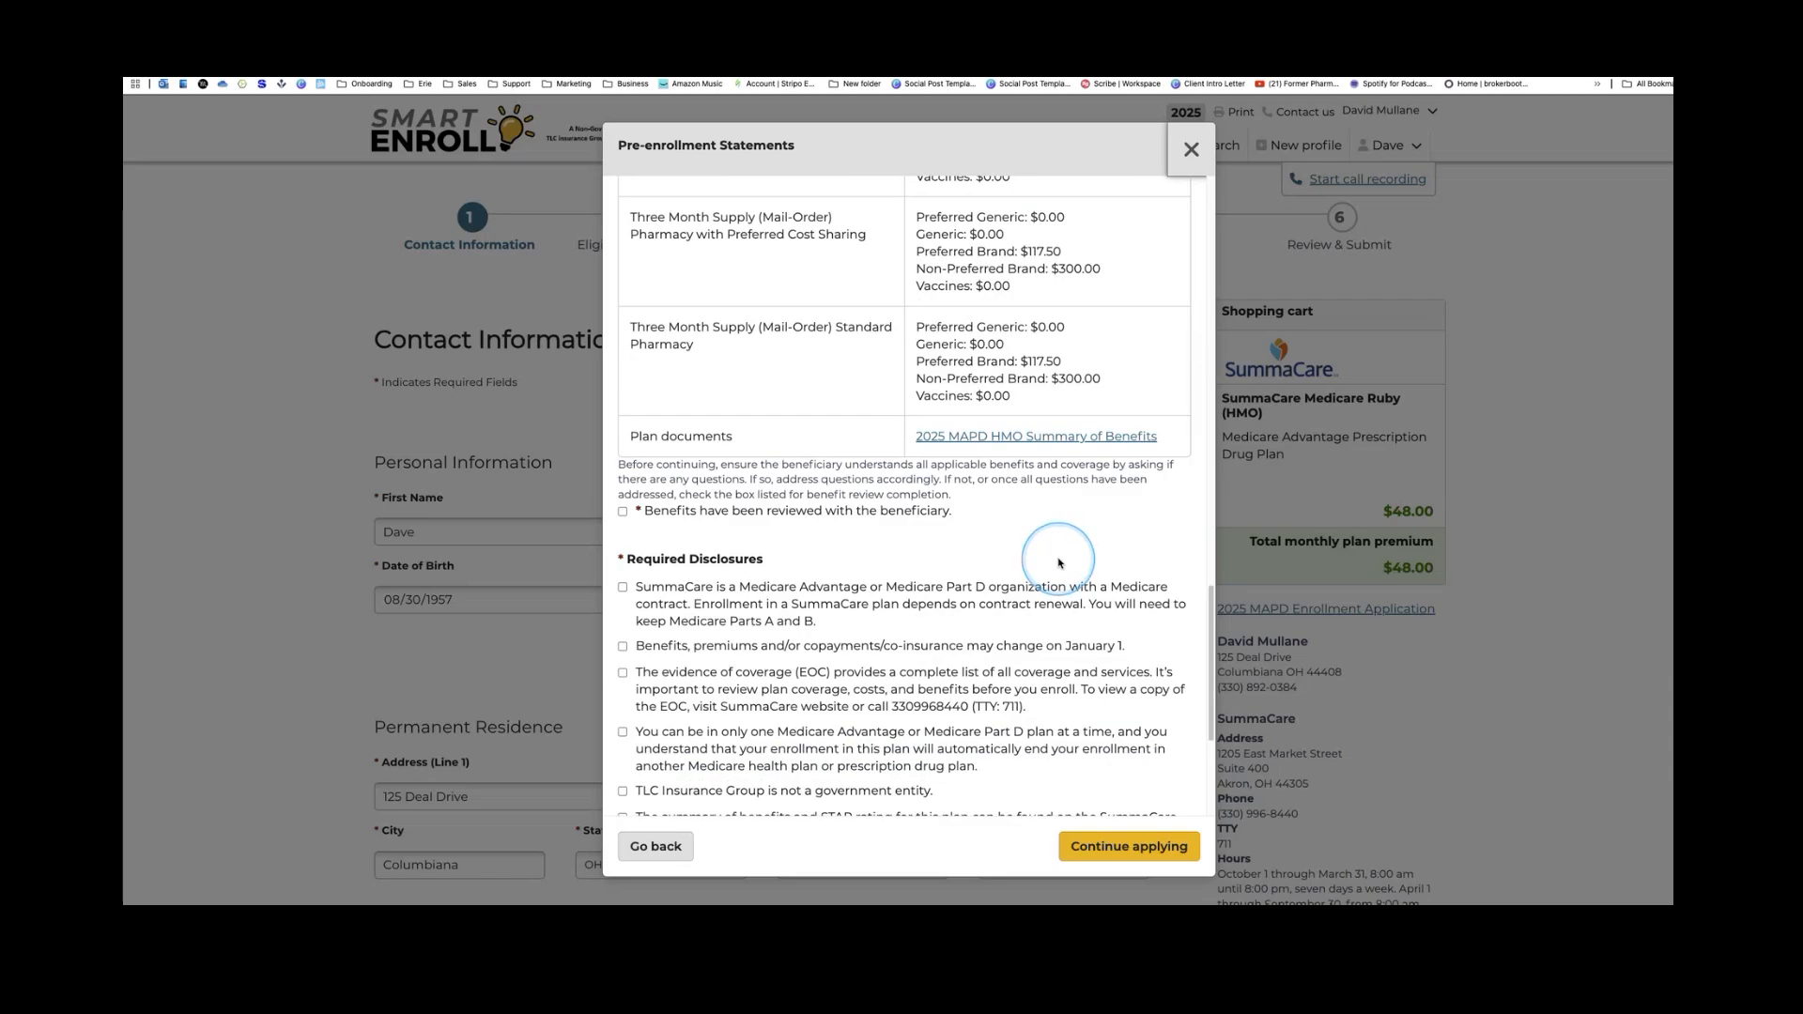
scroll(1058, 563, down, 3)
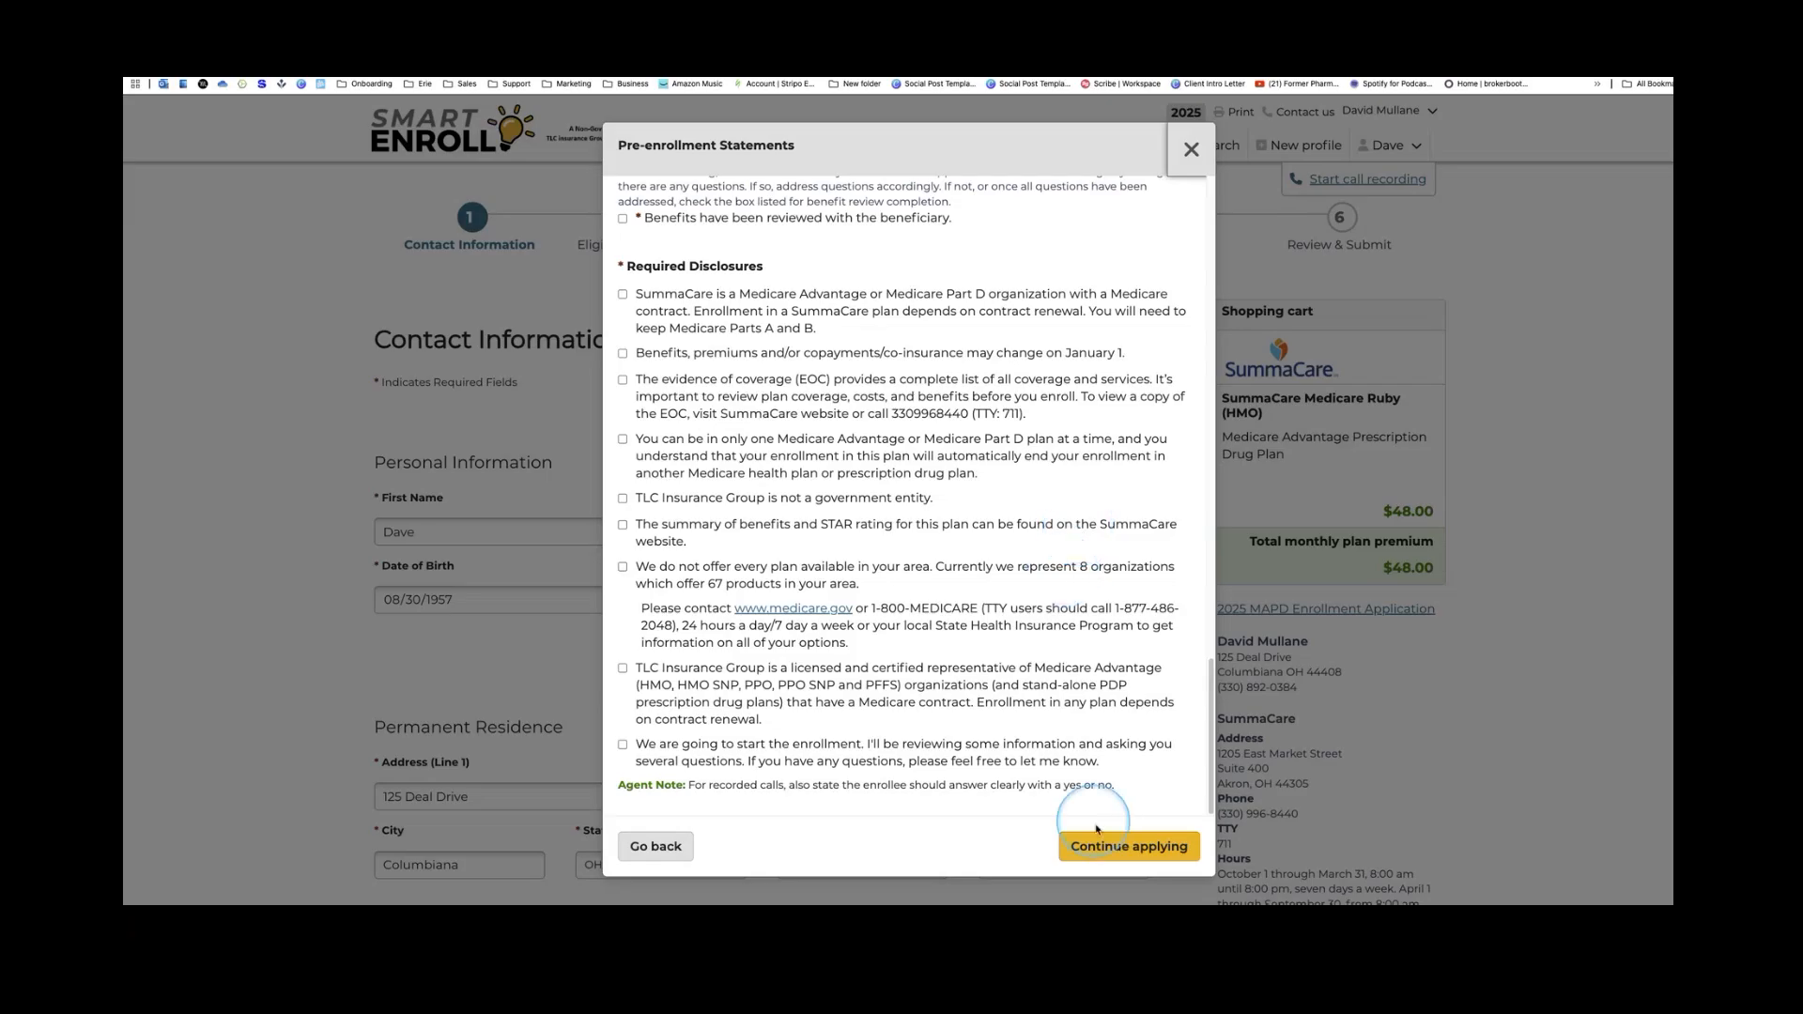
Try Continue applying, then close the statements to return to the $48.00 cart
click(1139, 846)
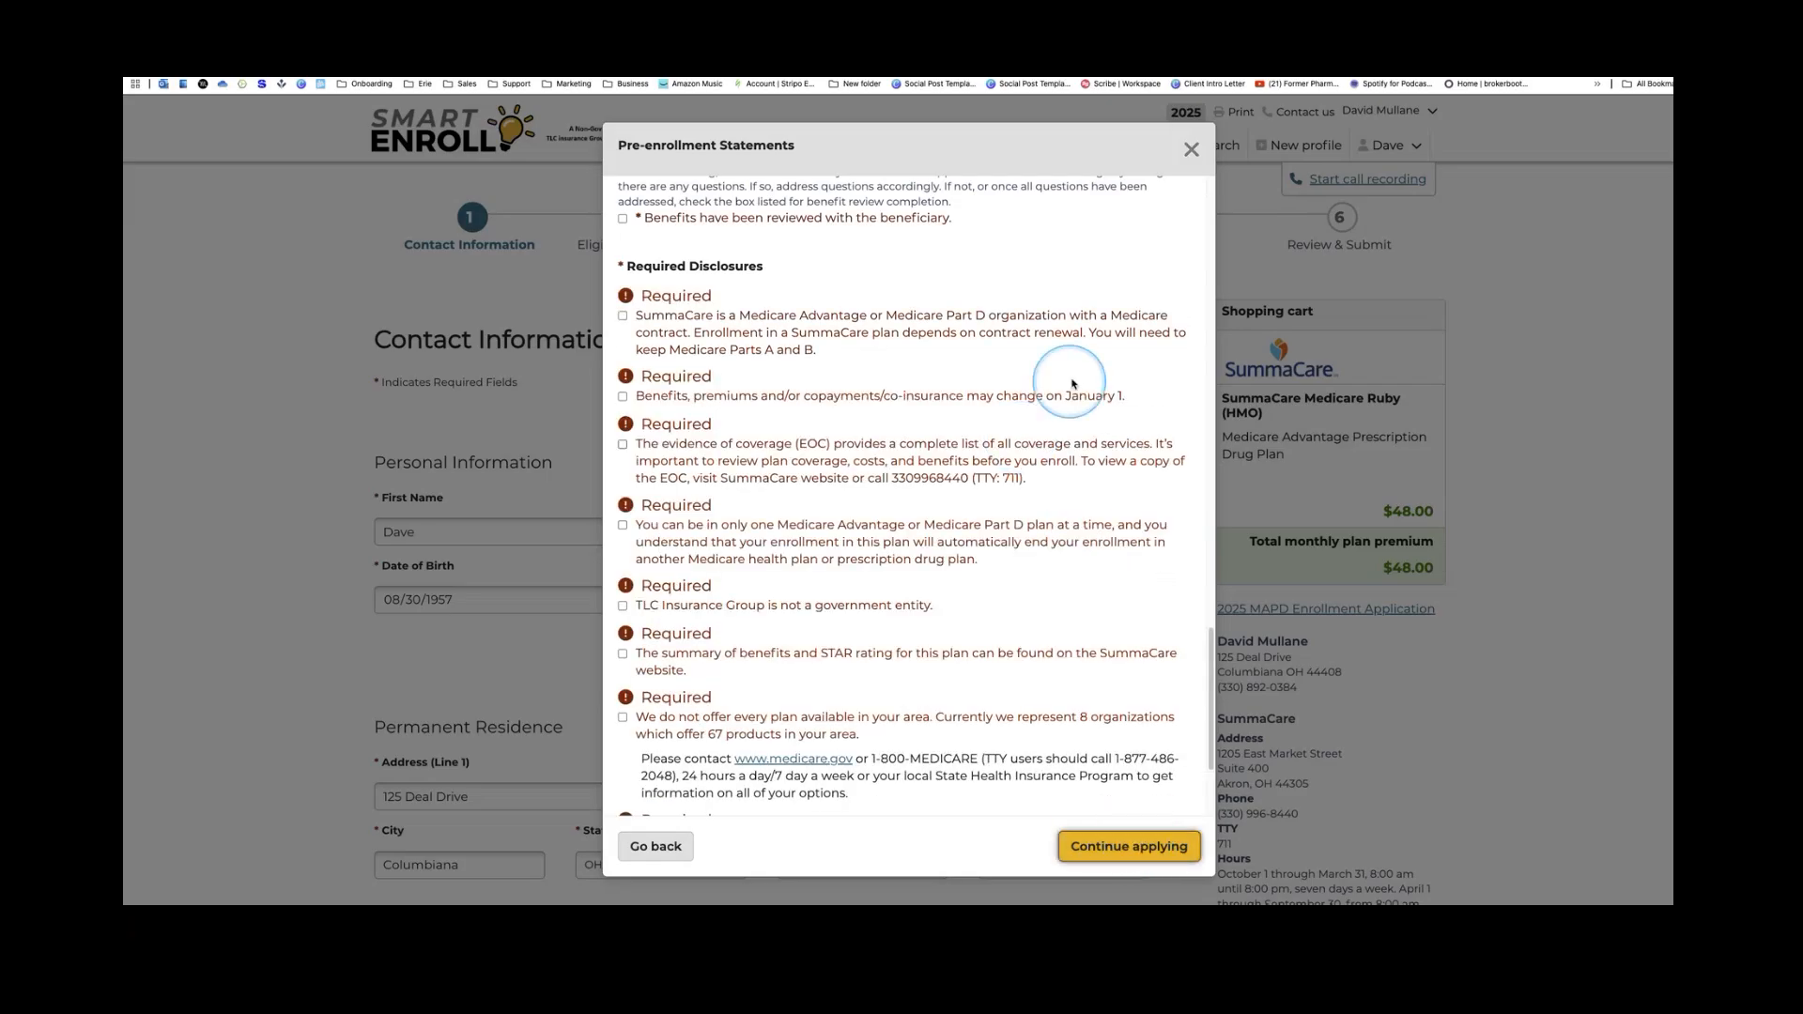
scroll(1062, 382, up, 1)
click(1191, 149)
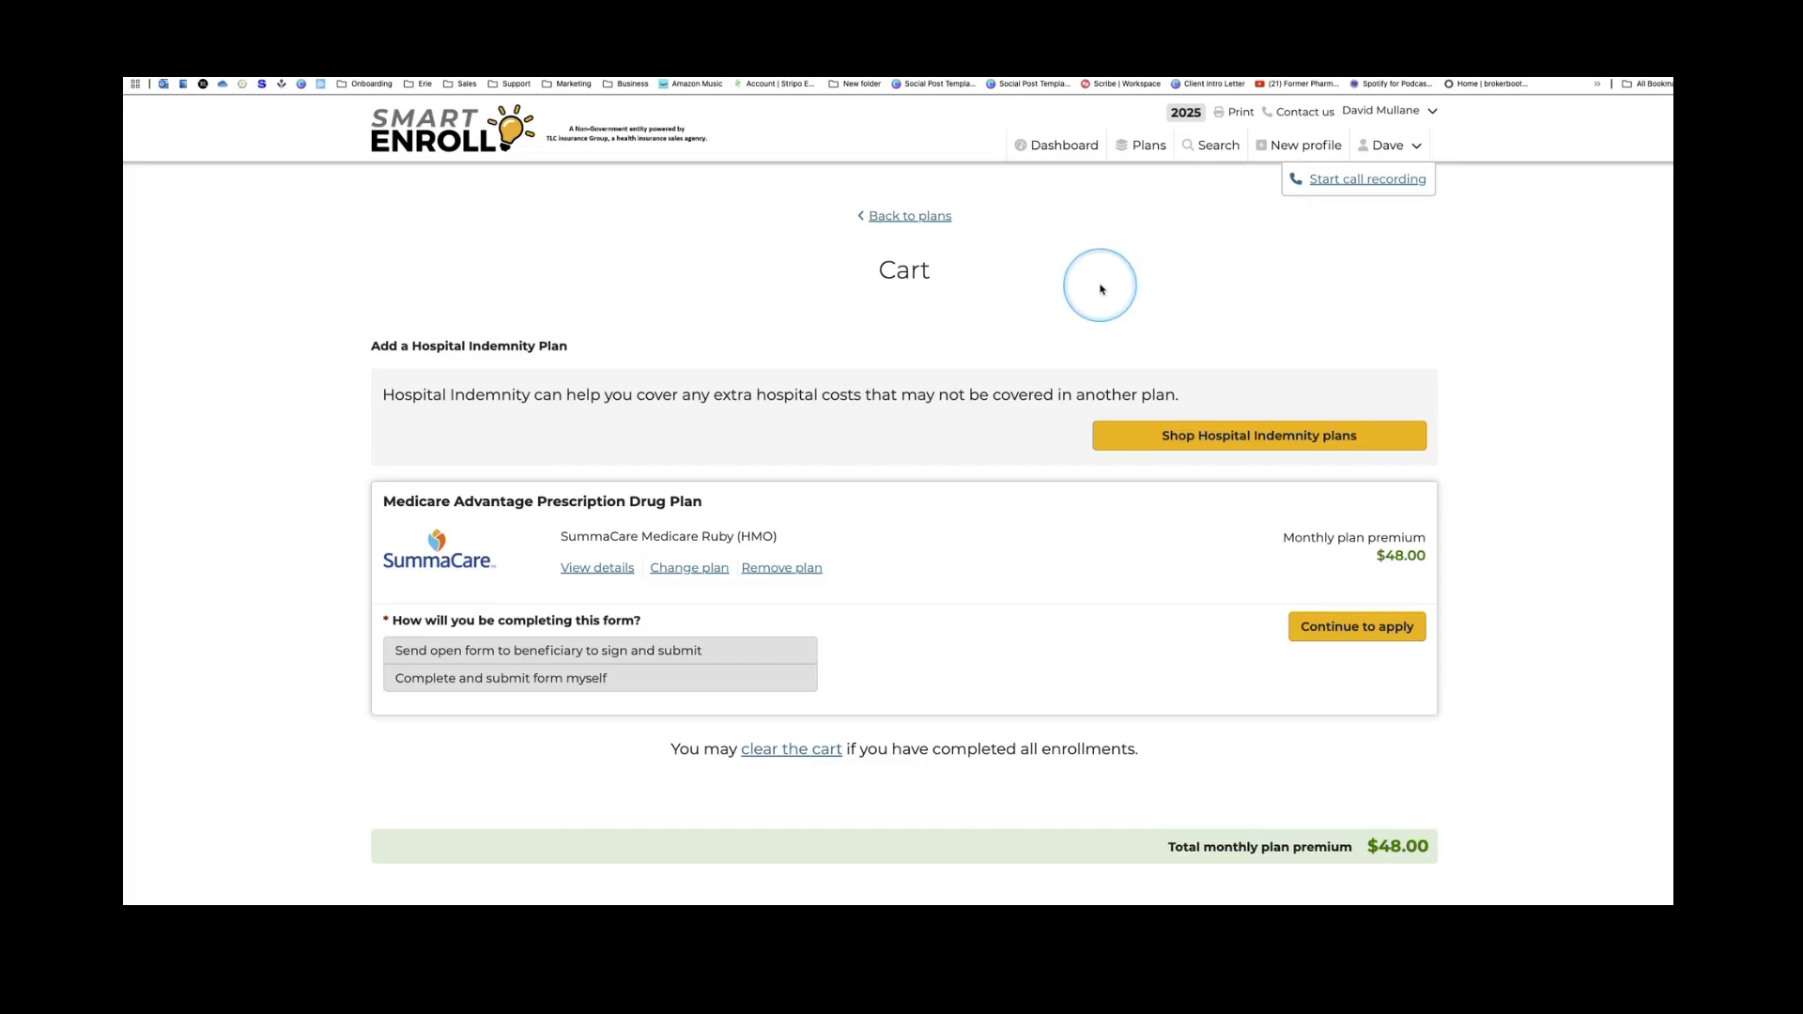
Go back from the cart to the 141 plan results for 44406, Mahoning County, OH
click(929, 217)
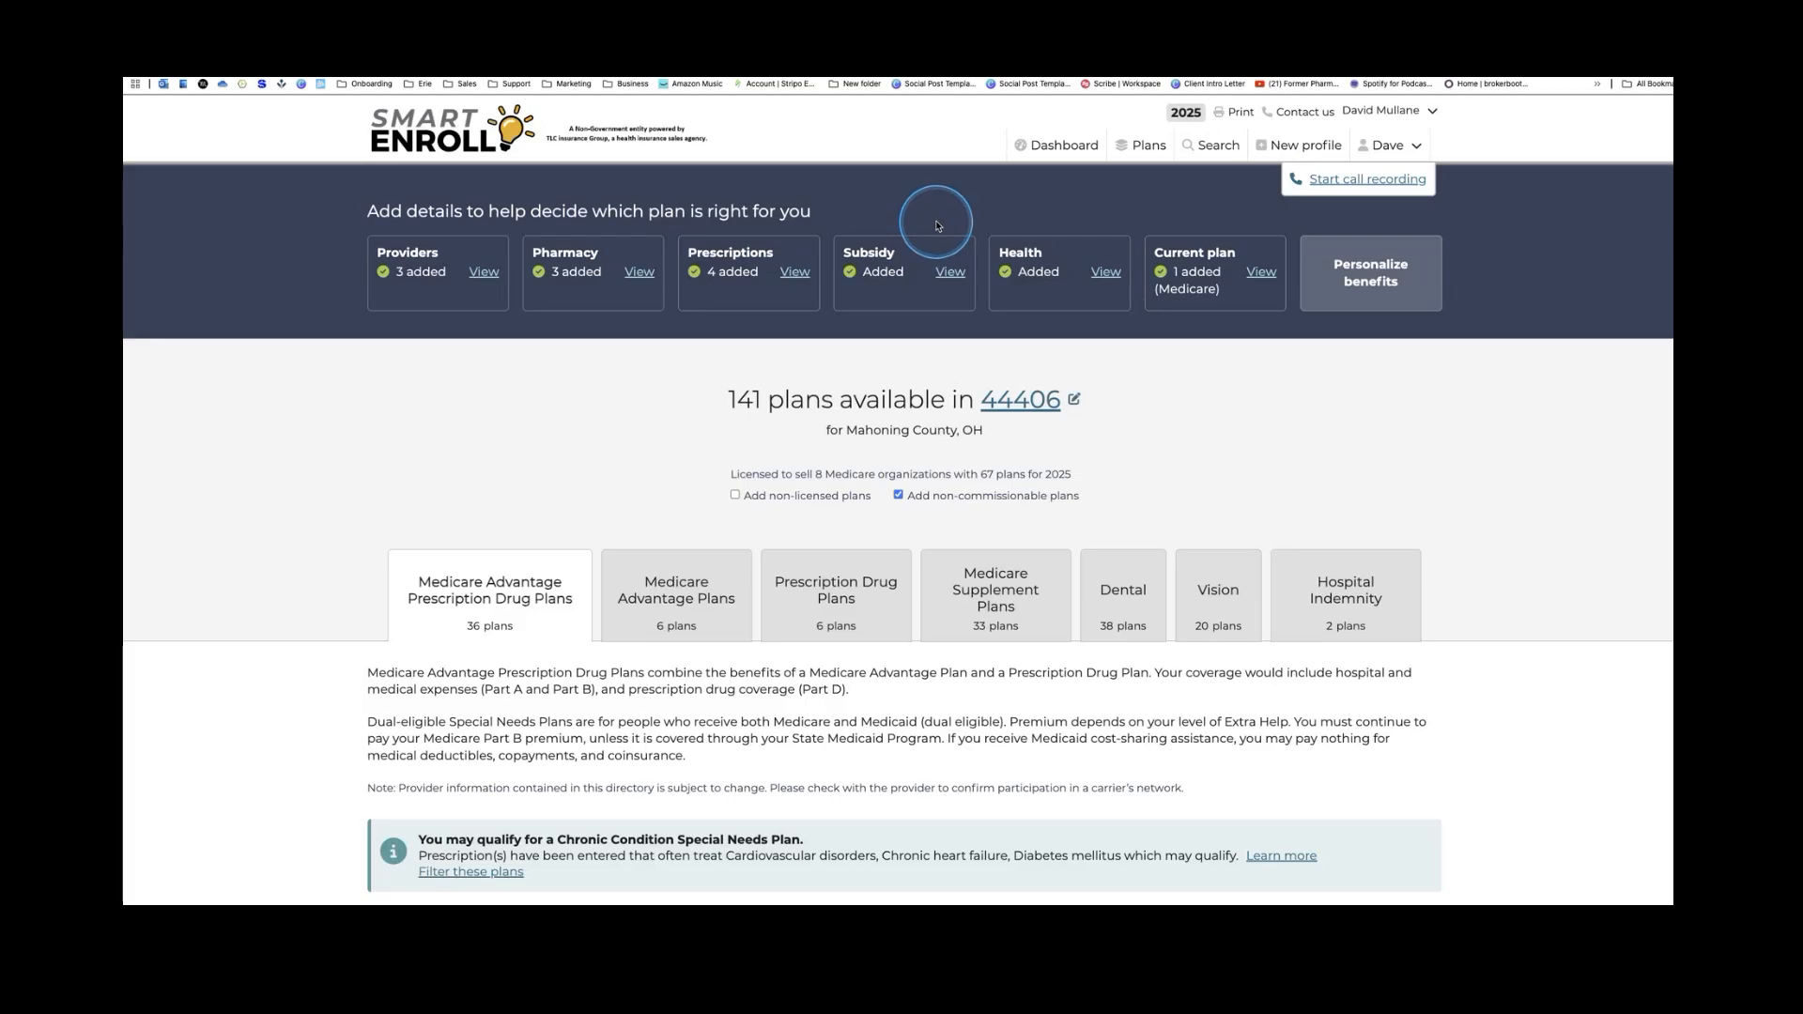
Re-sort the plan results by Total Estimated Cost instead of Max OOP (low to high)
scroll(552, 506, down, 4)
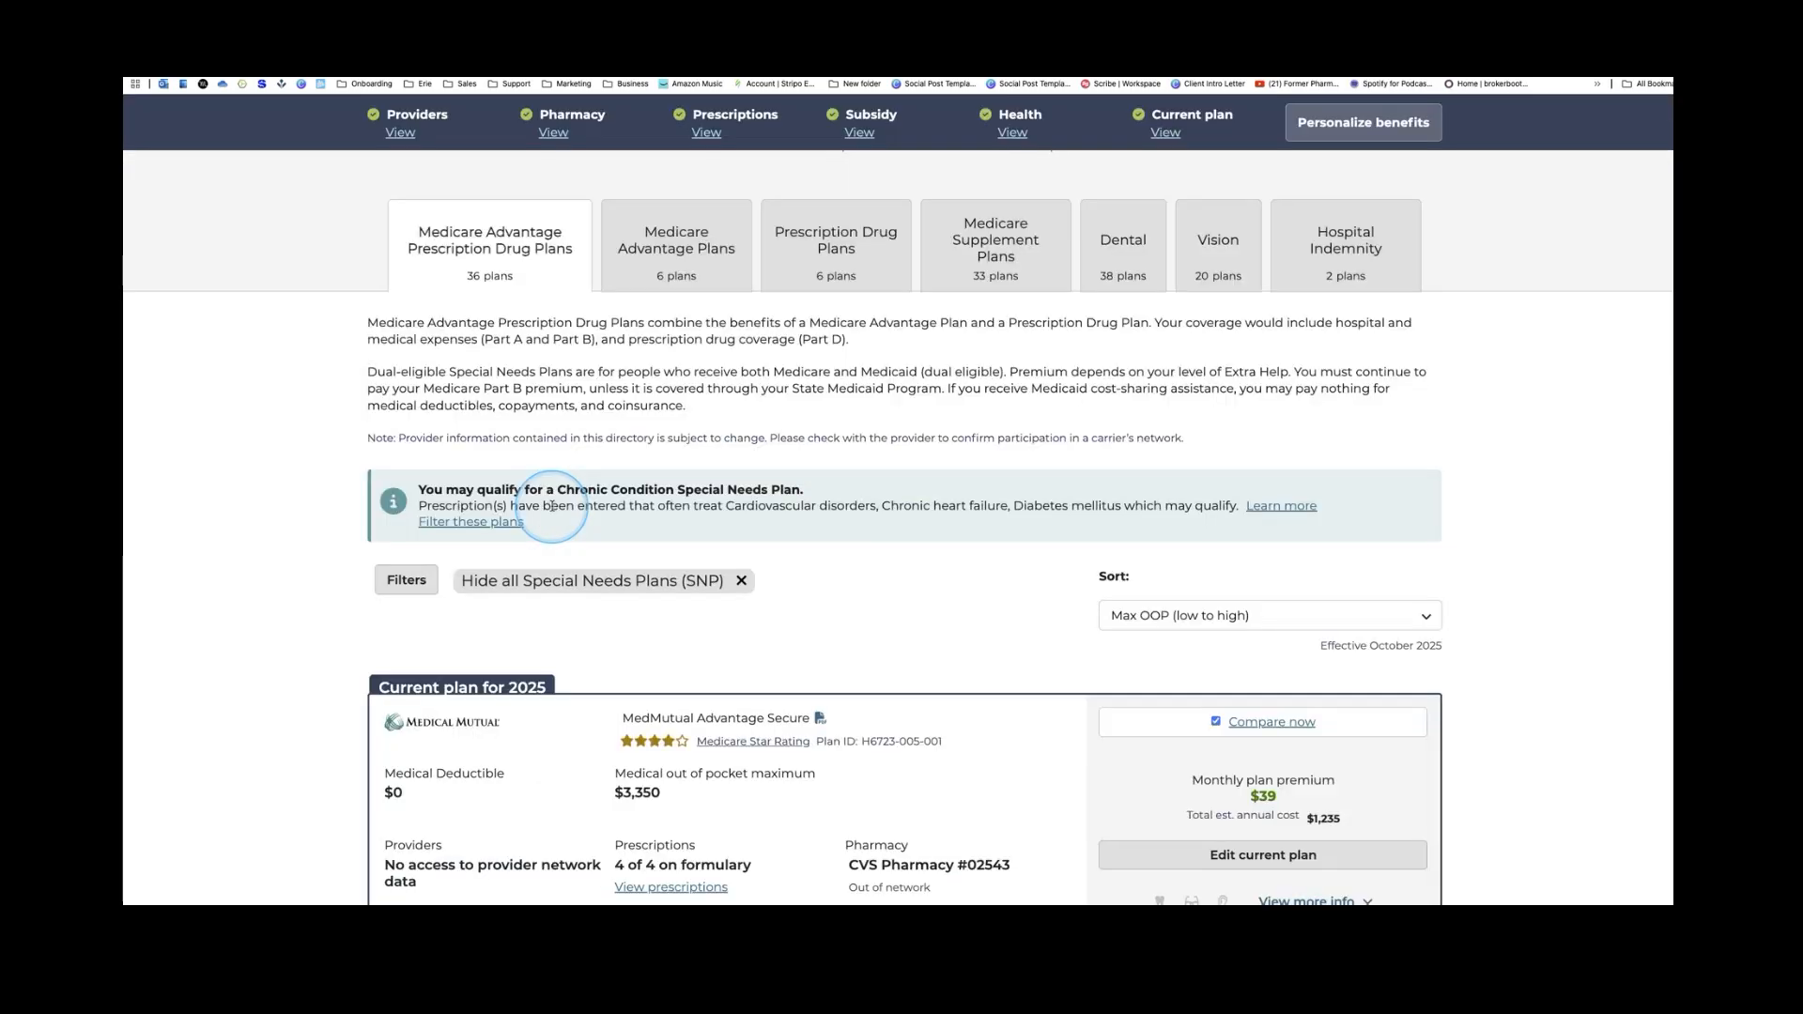
scroll(552, 505, down, 5)
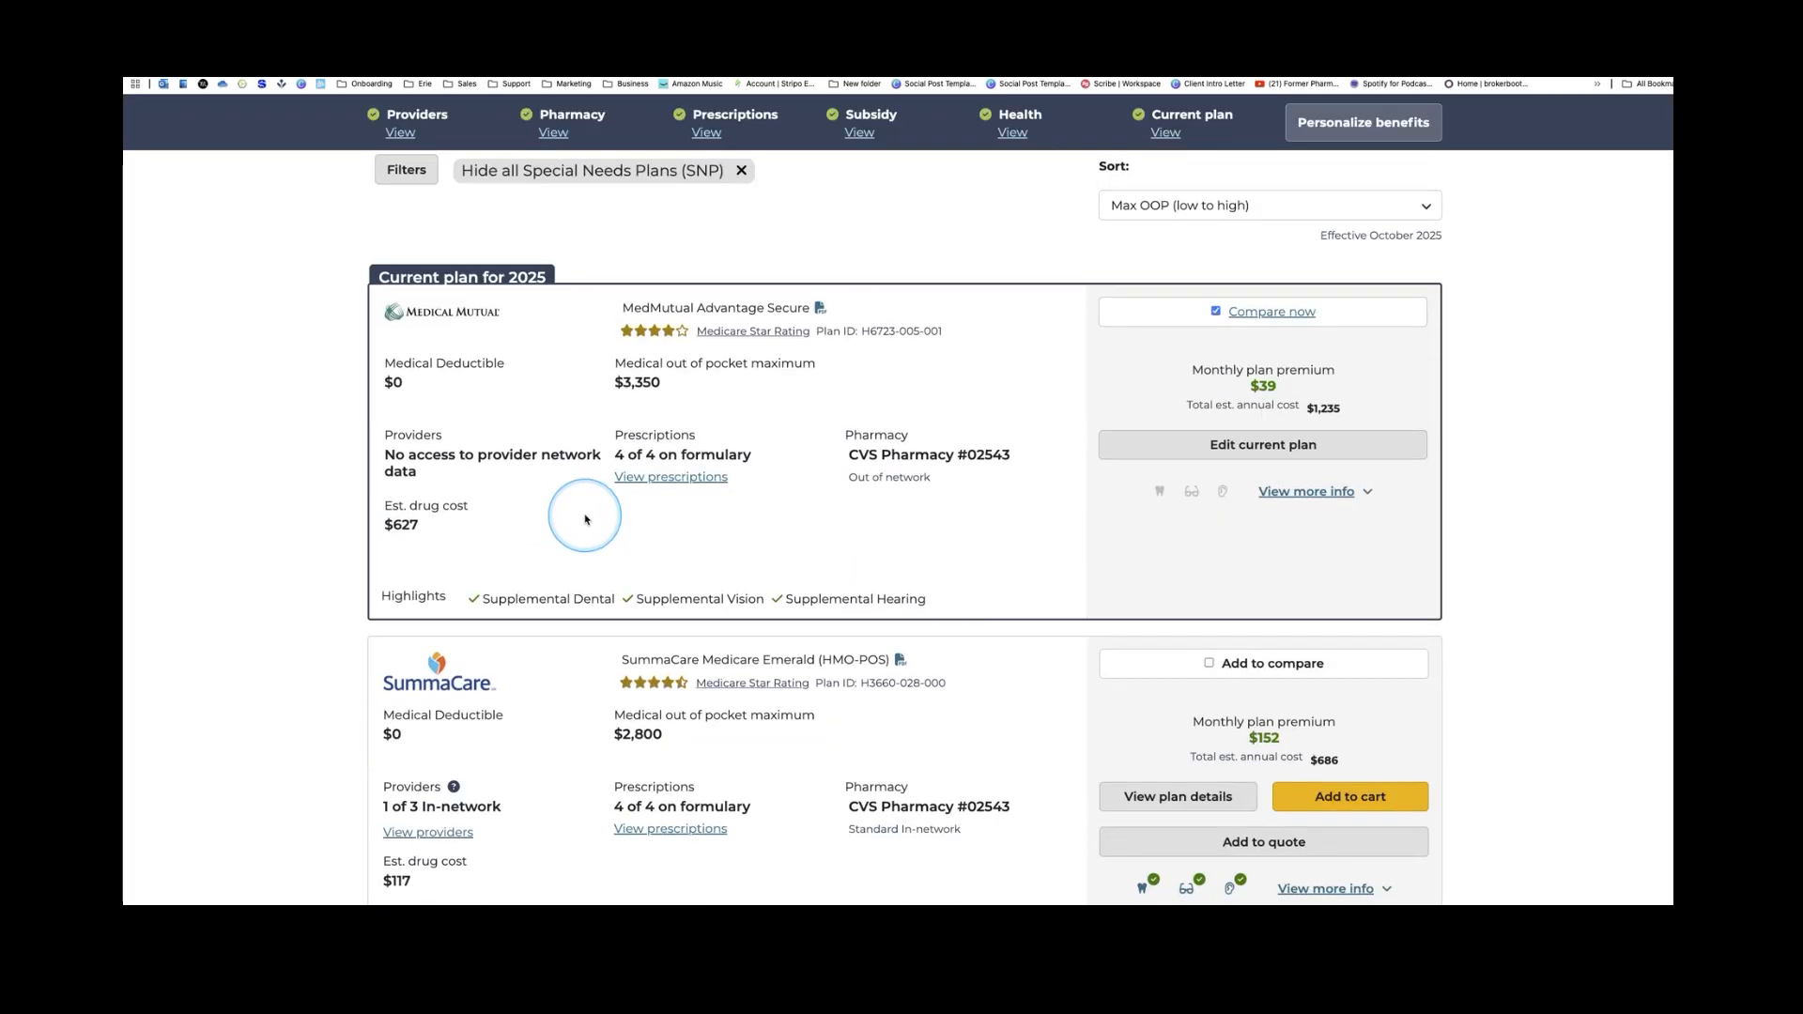
scroll(582, 512, down, 1)
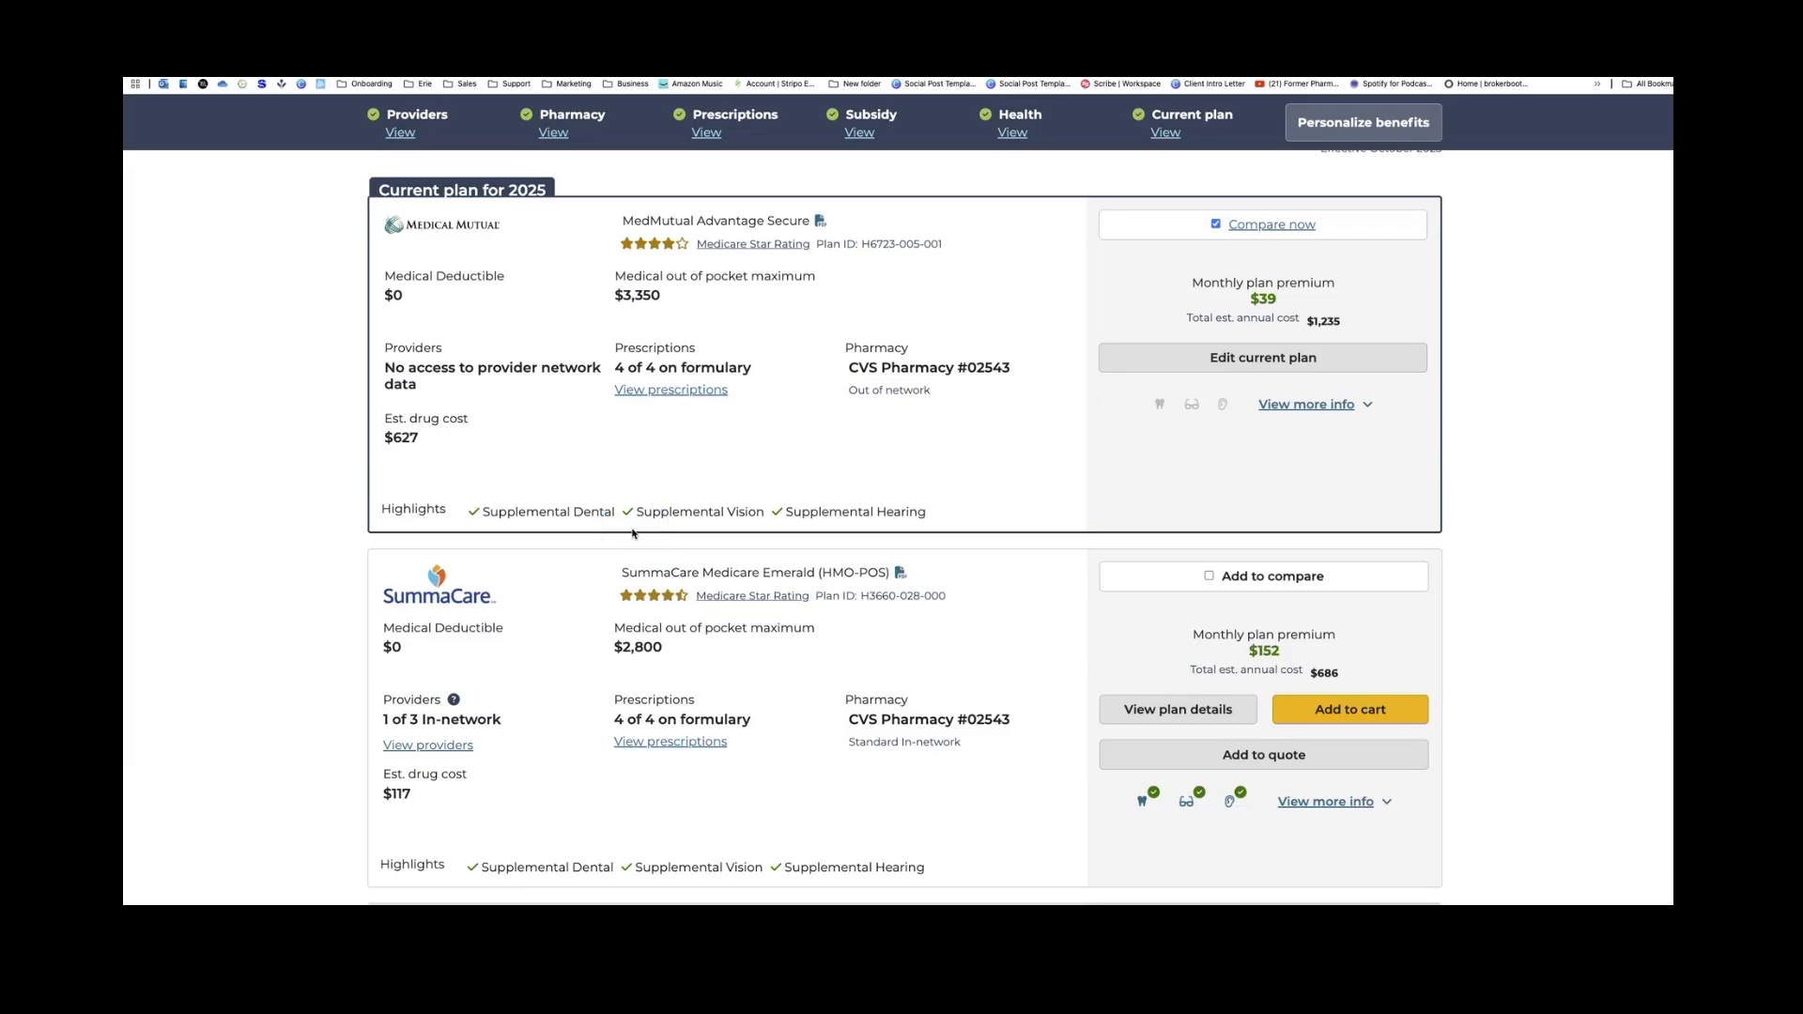
scroll(926, 692, up, 2)
click(1418, 238)
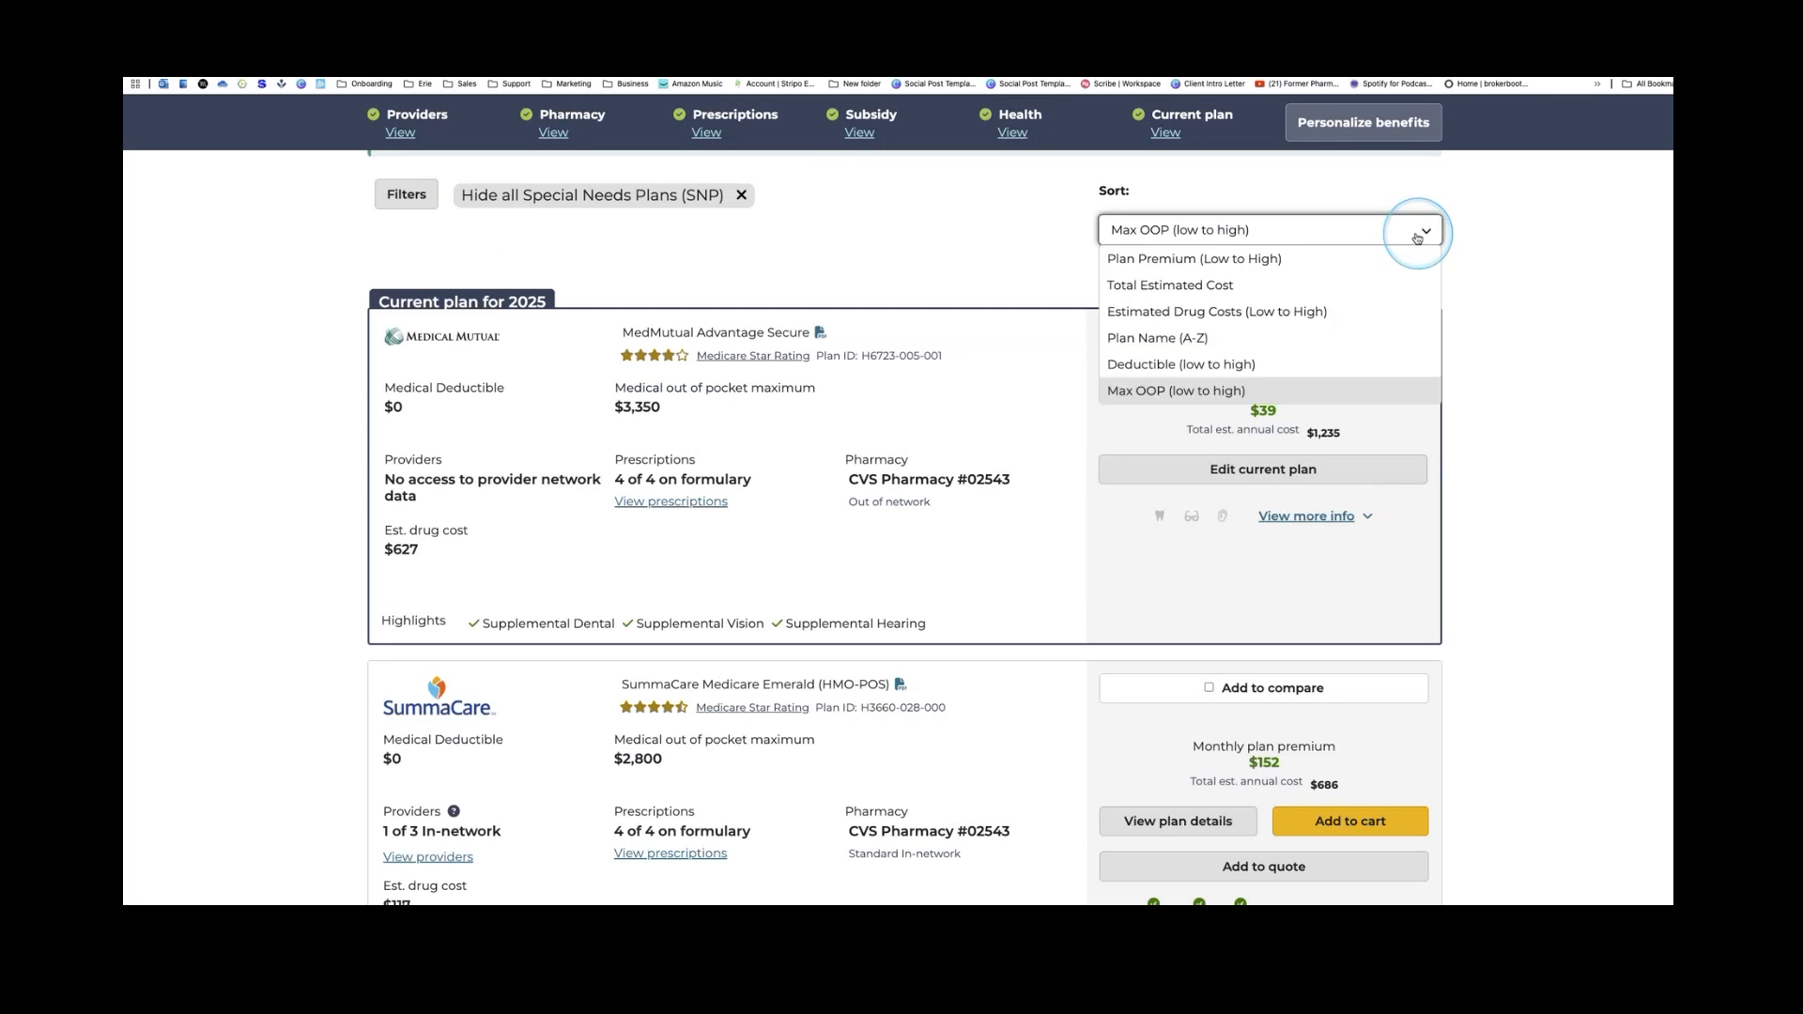
click(1259, 284)
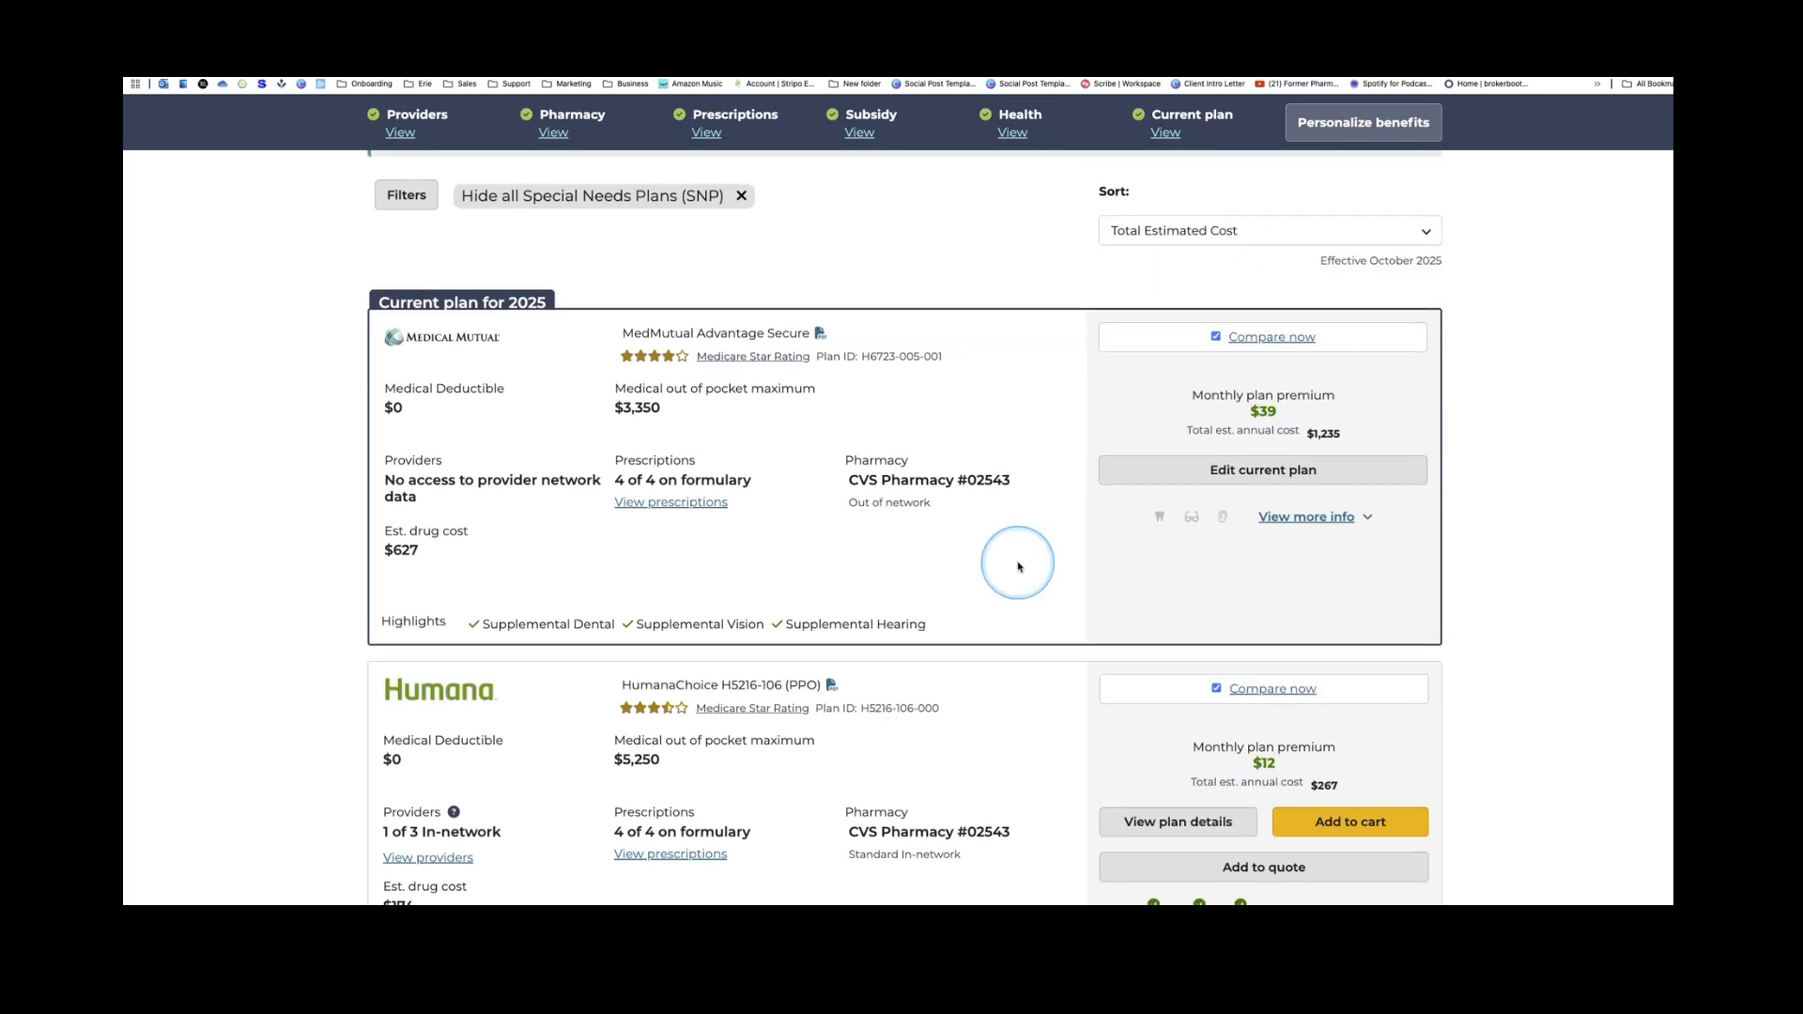
scroll(1018, 567, up, 5)
scroll(1016, 578, up, 4)
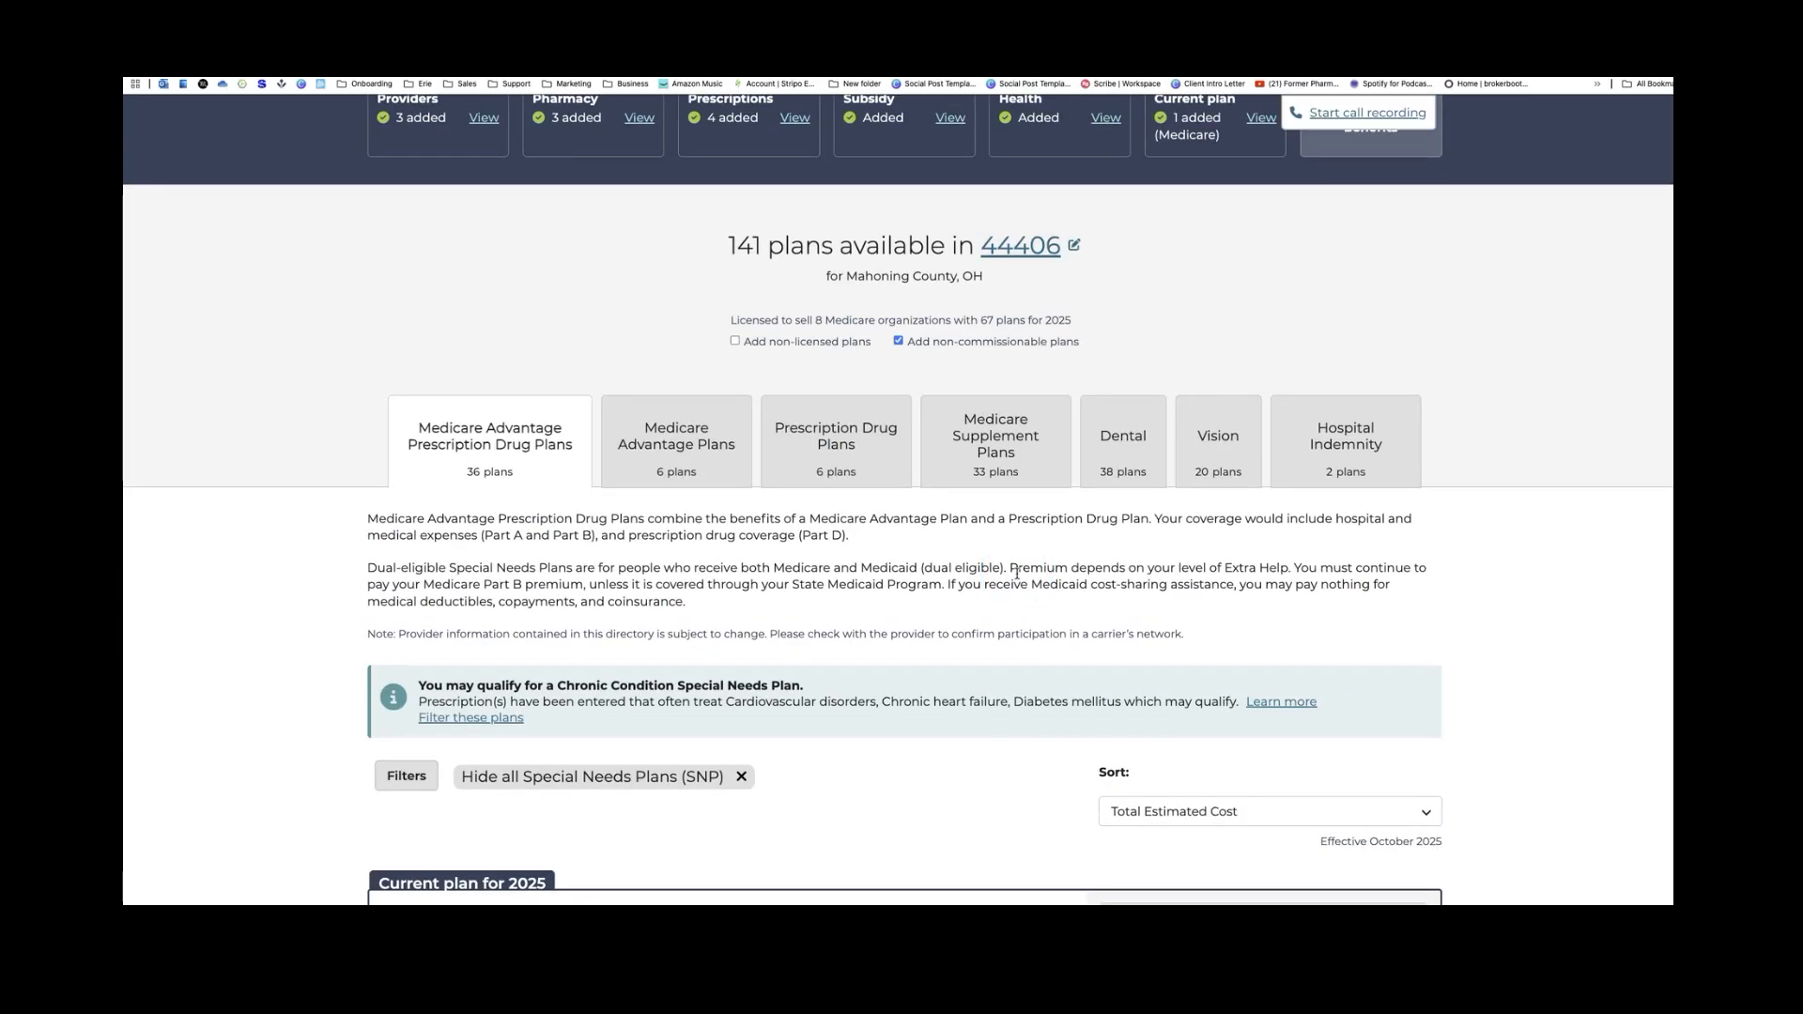
Include non-licensed plans, growing results to 186, and browse the MedMutual, Anthem and CareSource listings
click(735, 344)
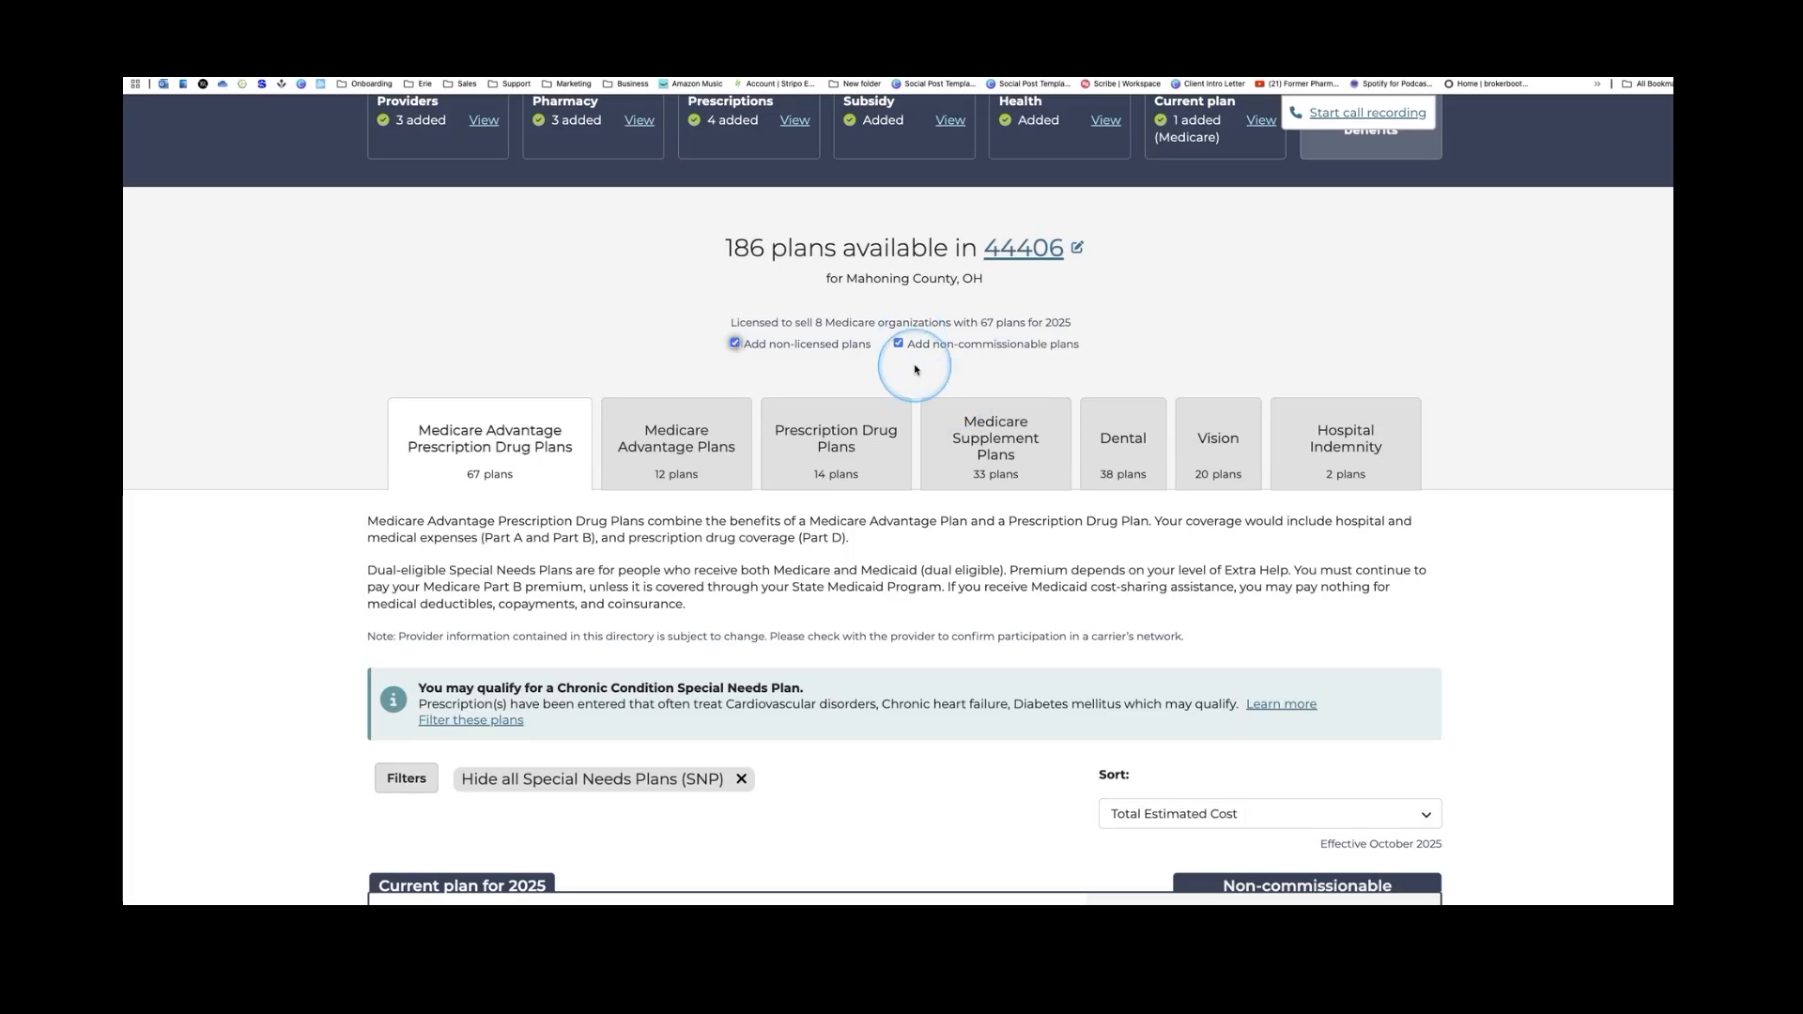
scroll(904, 377, down, 1)
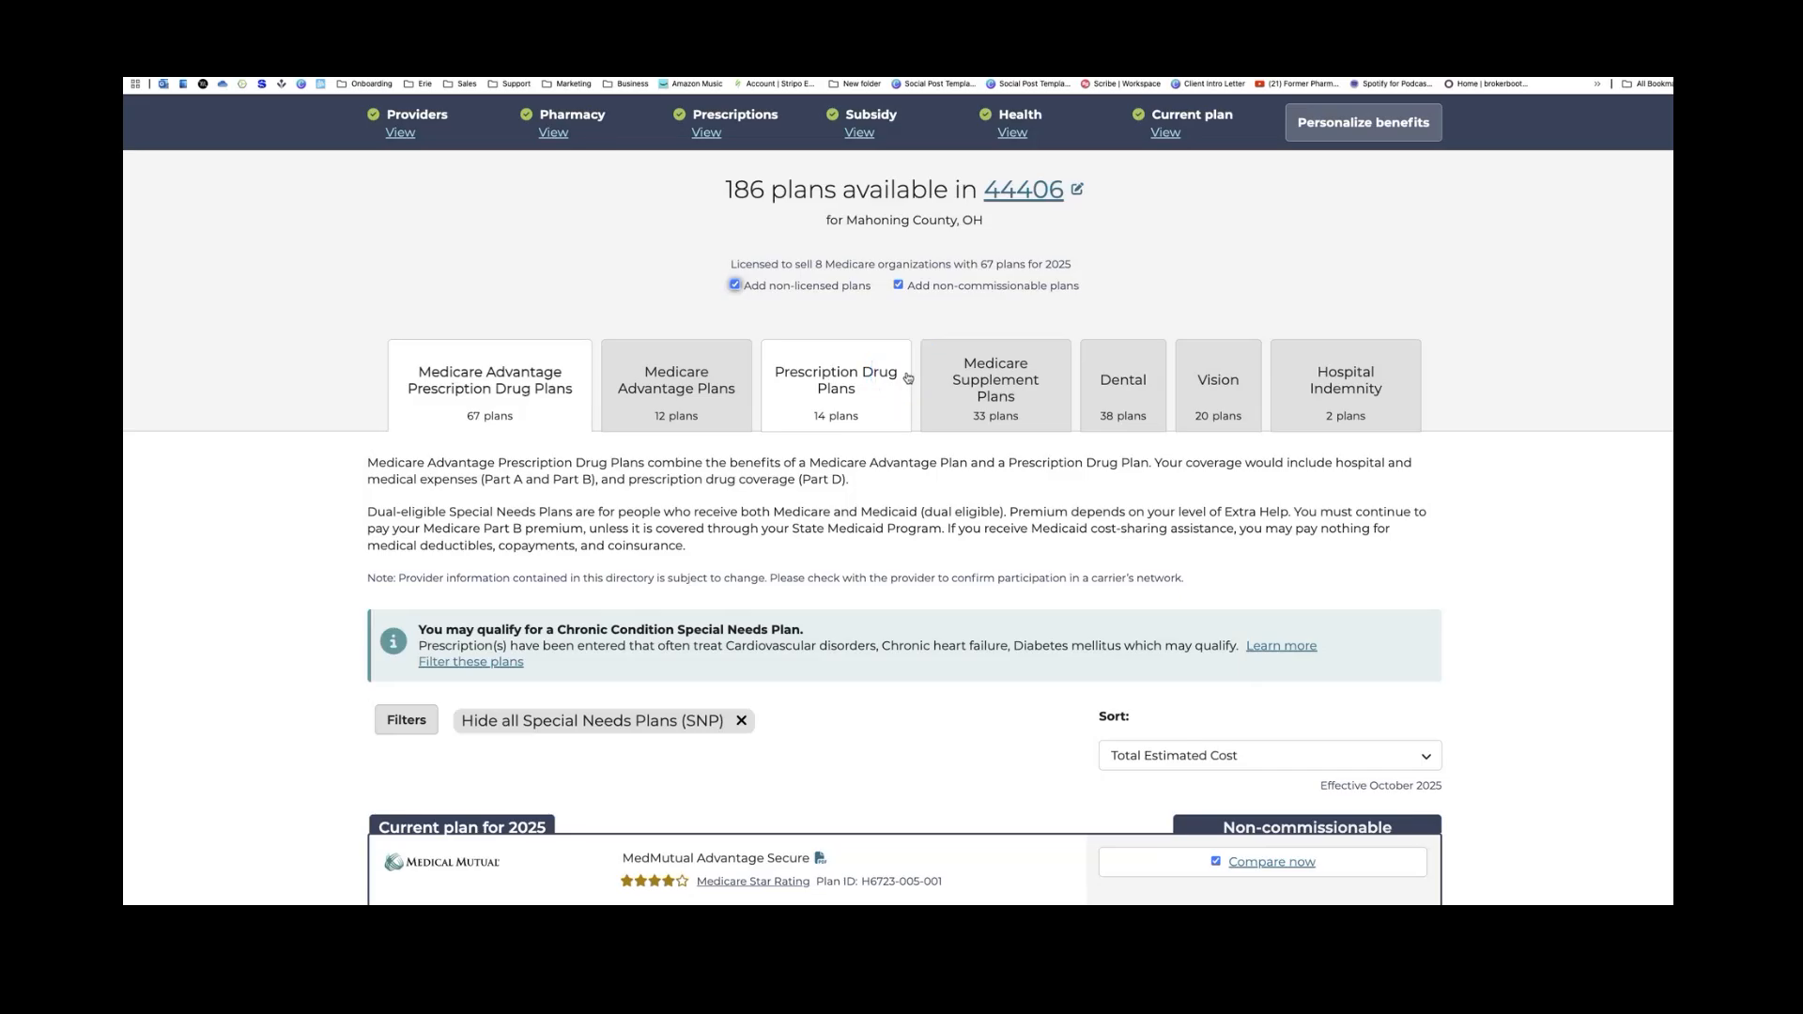
scroll(1069, 510, down, 2)
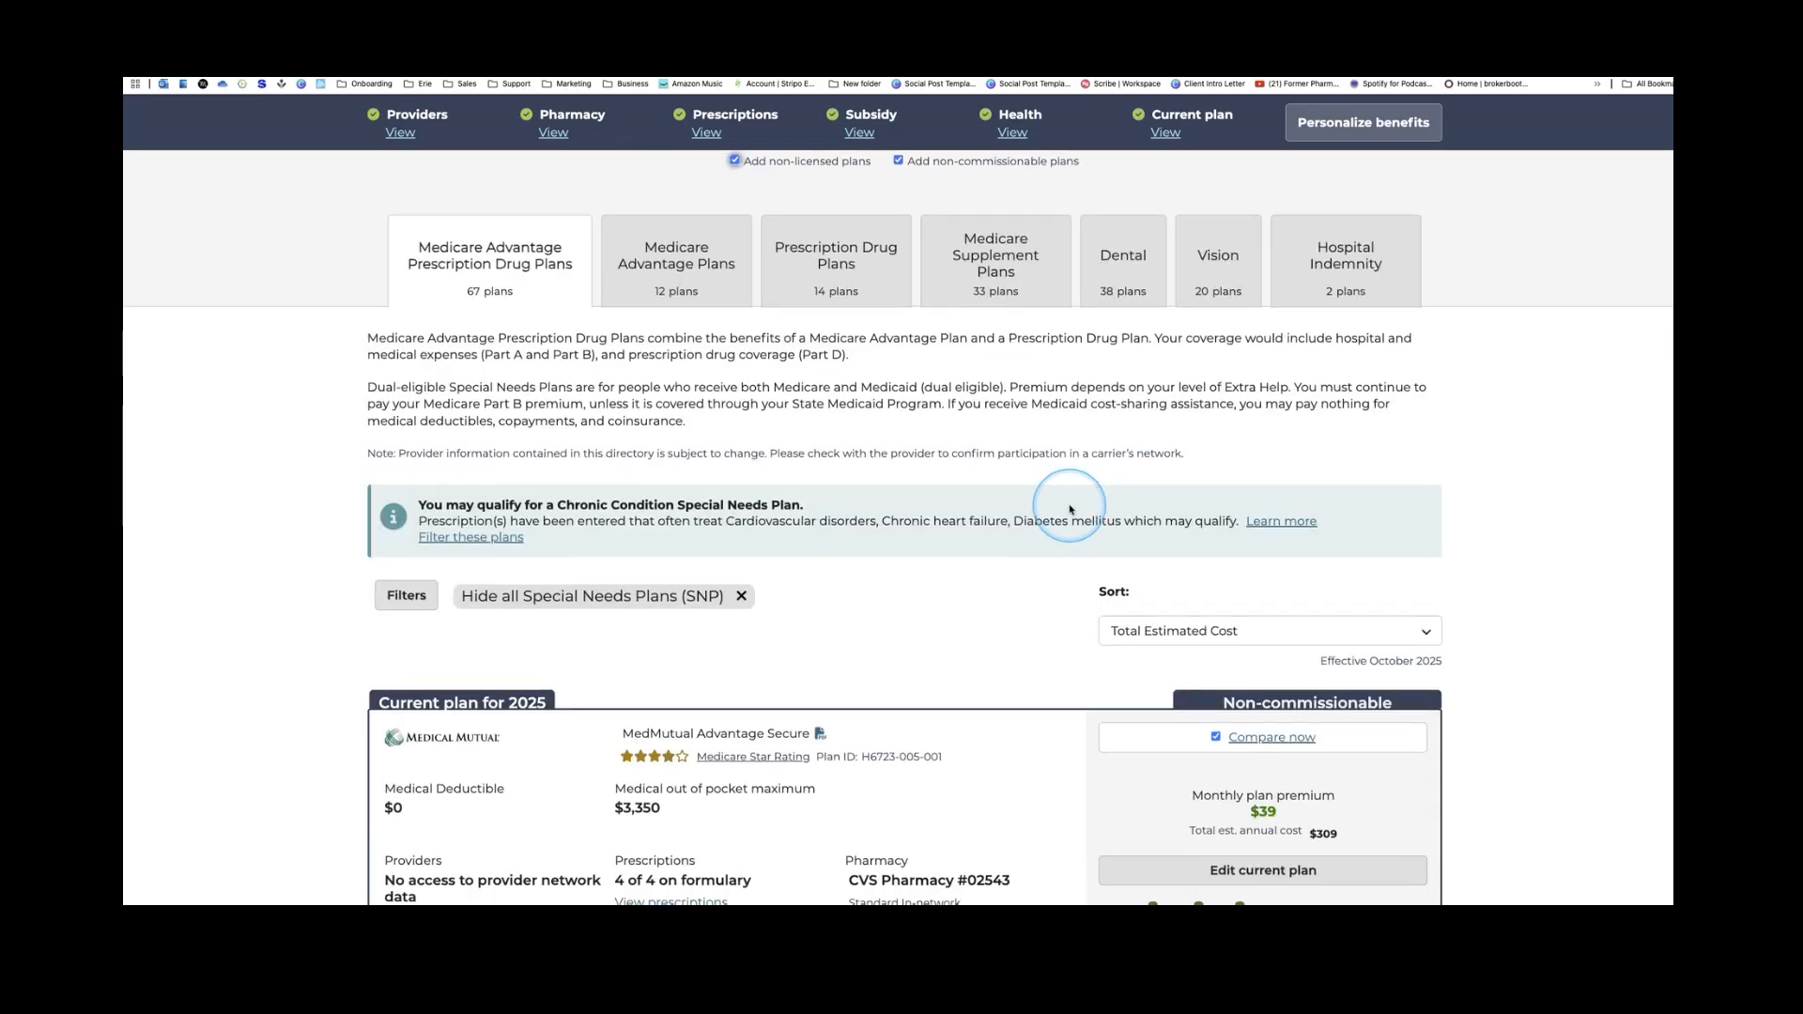
scroll(1070, 510, down, 2)
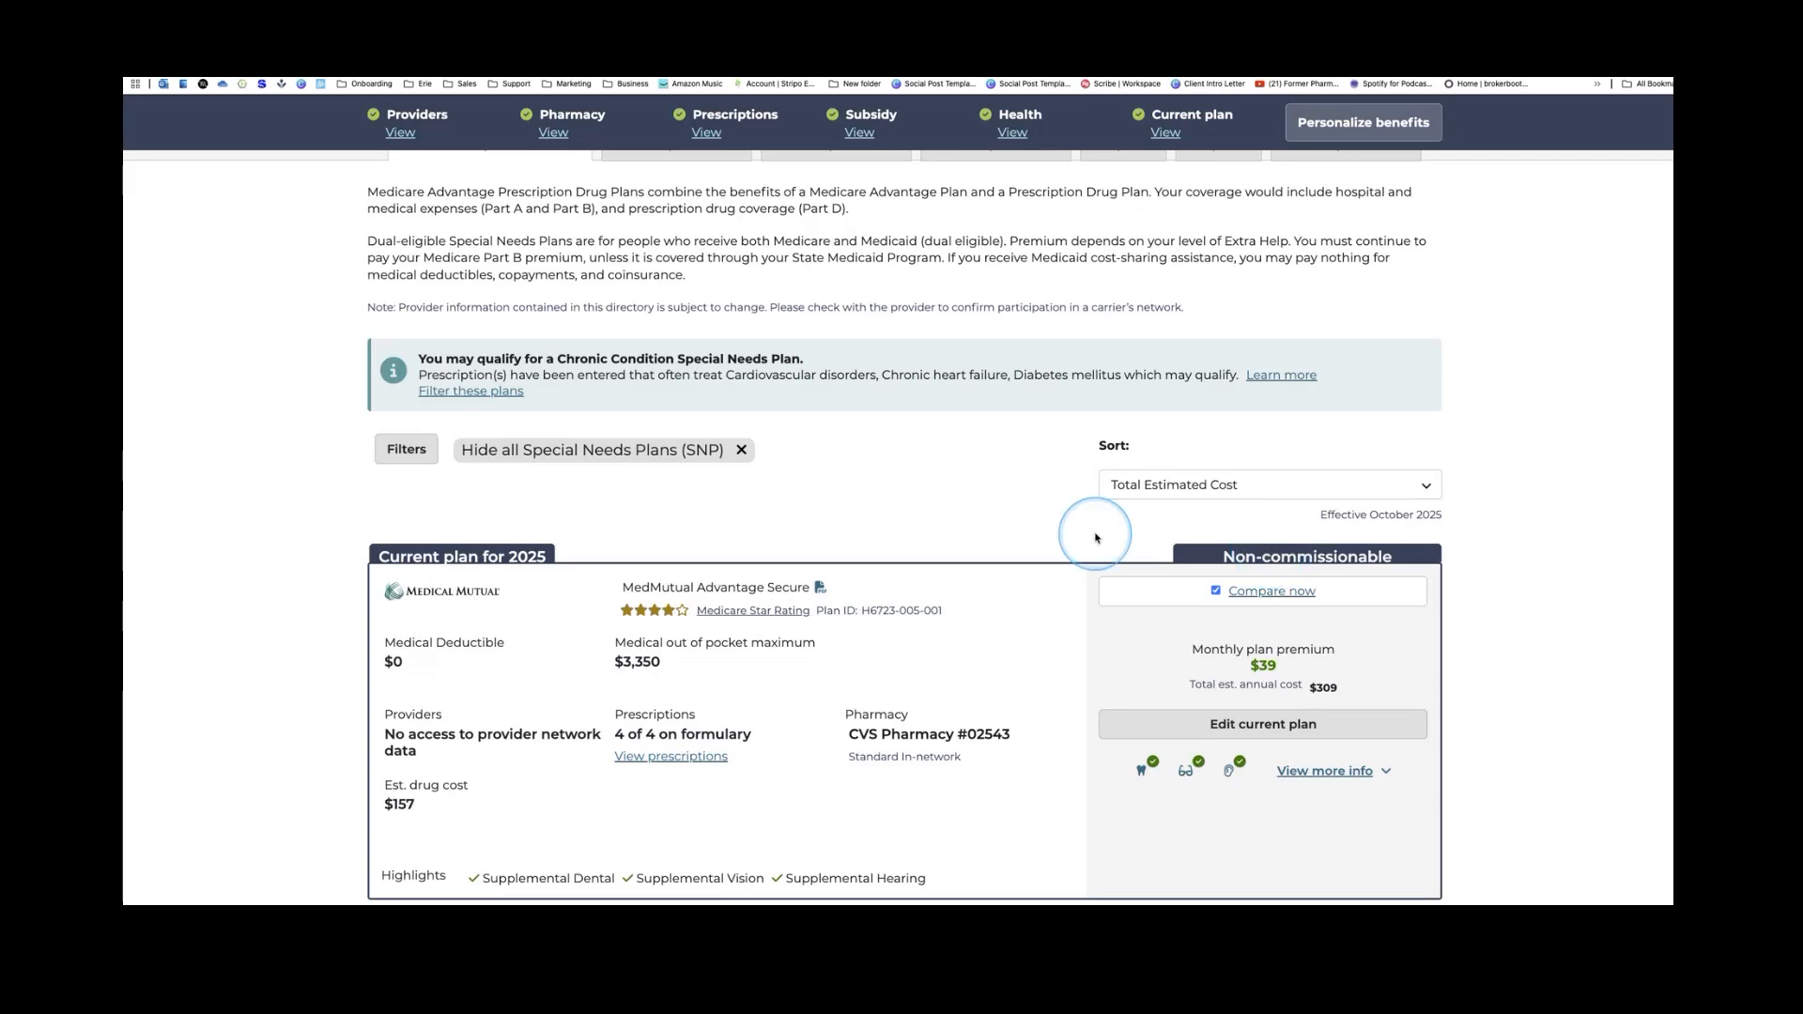
scroll(1095, 538, down, 5)
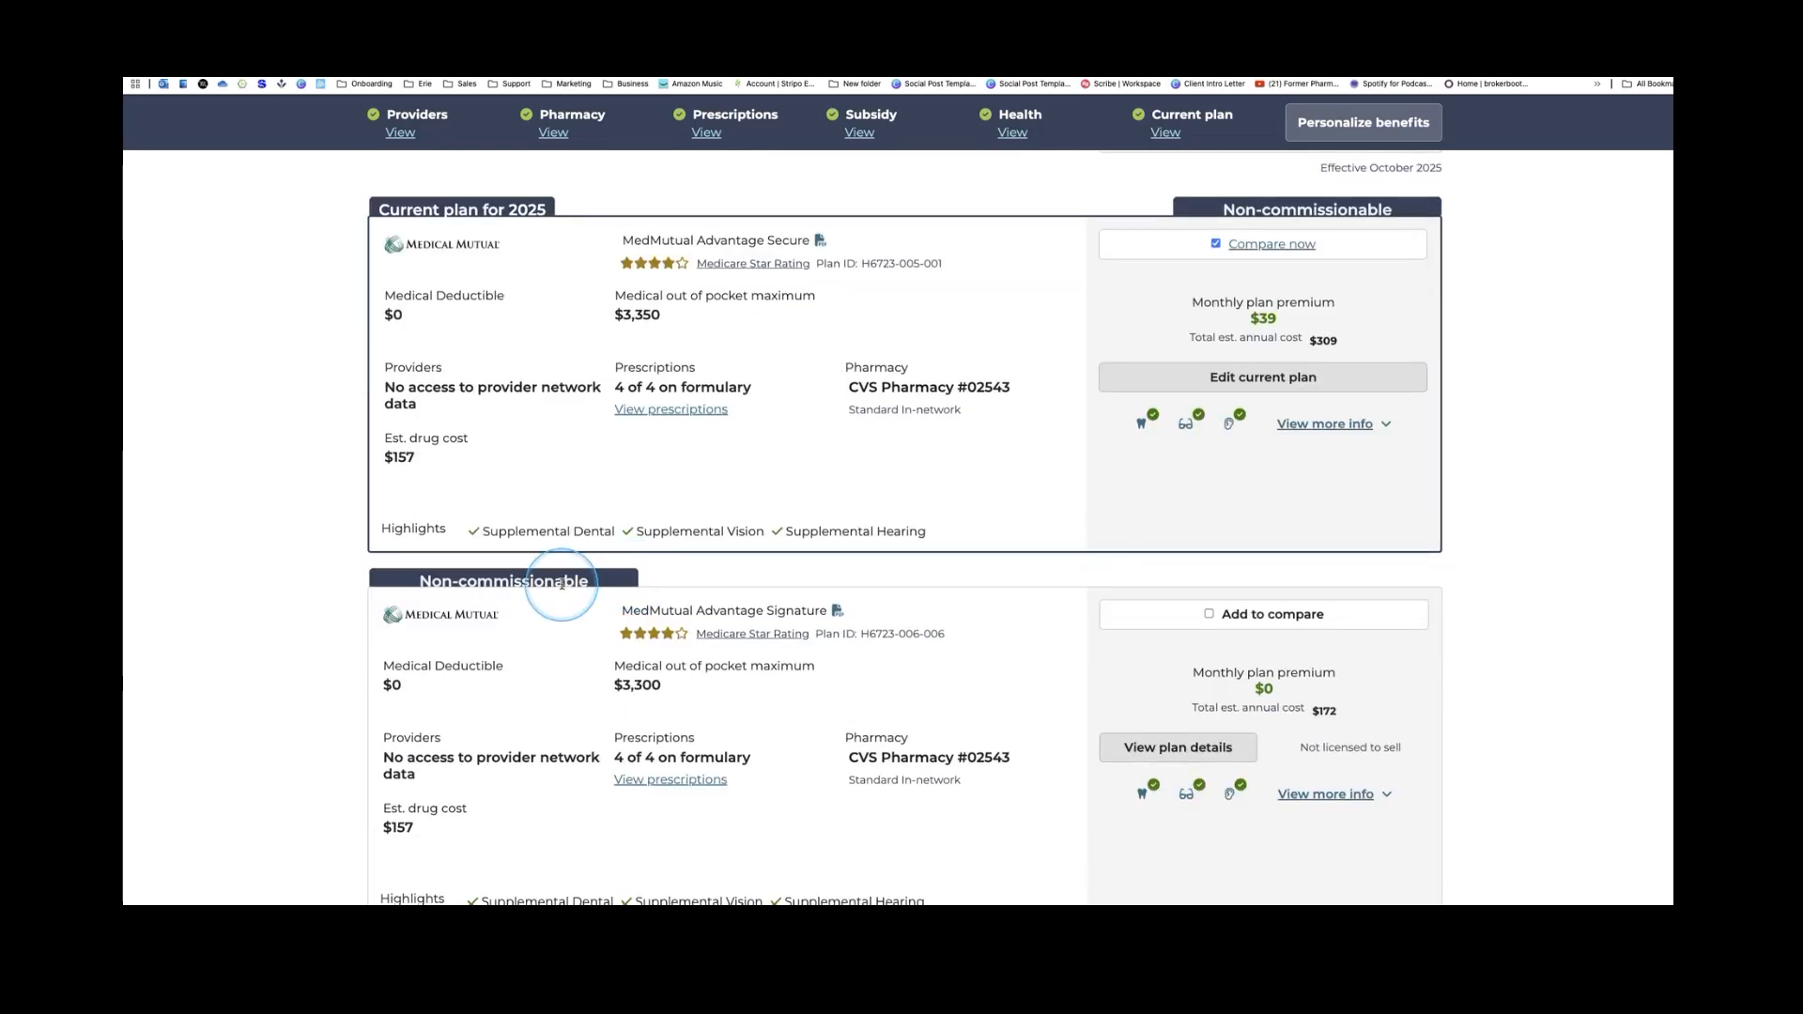
scroll(950, 612, down, 6)
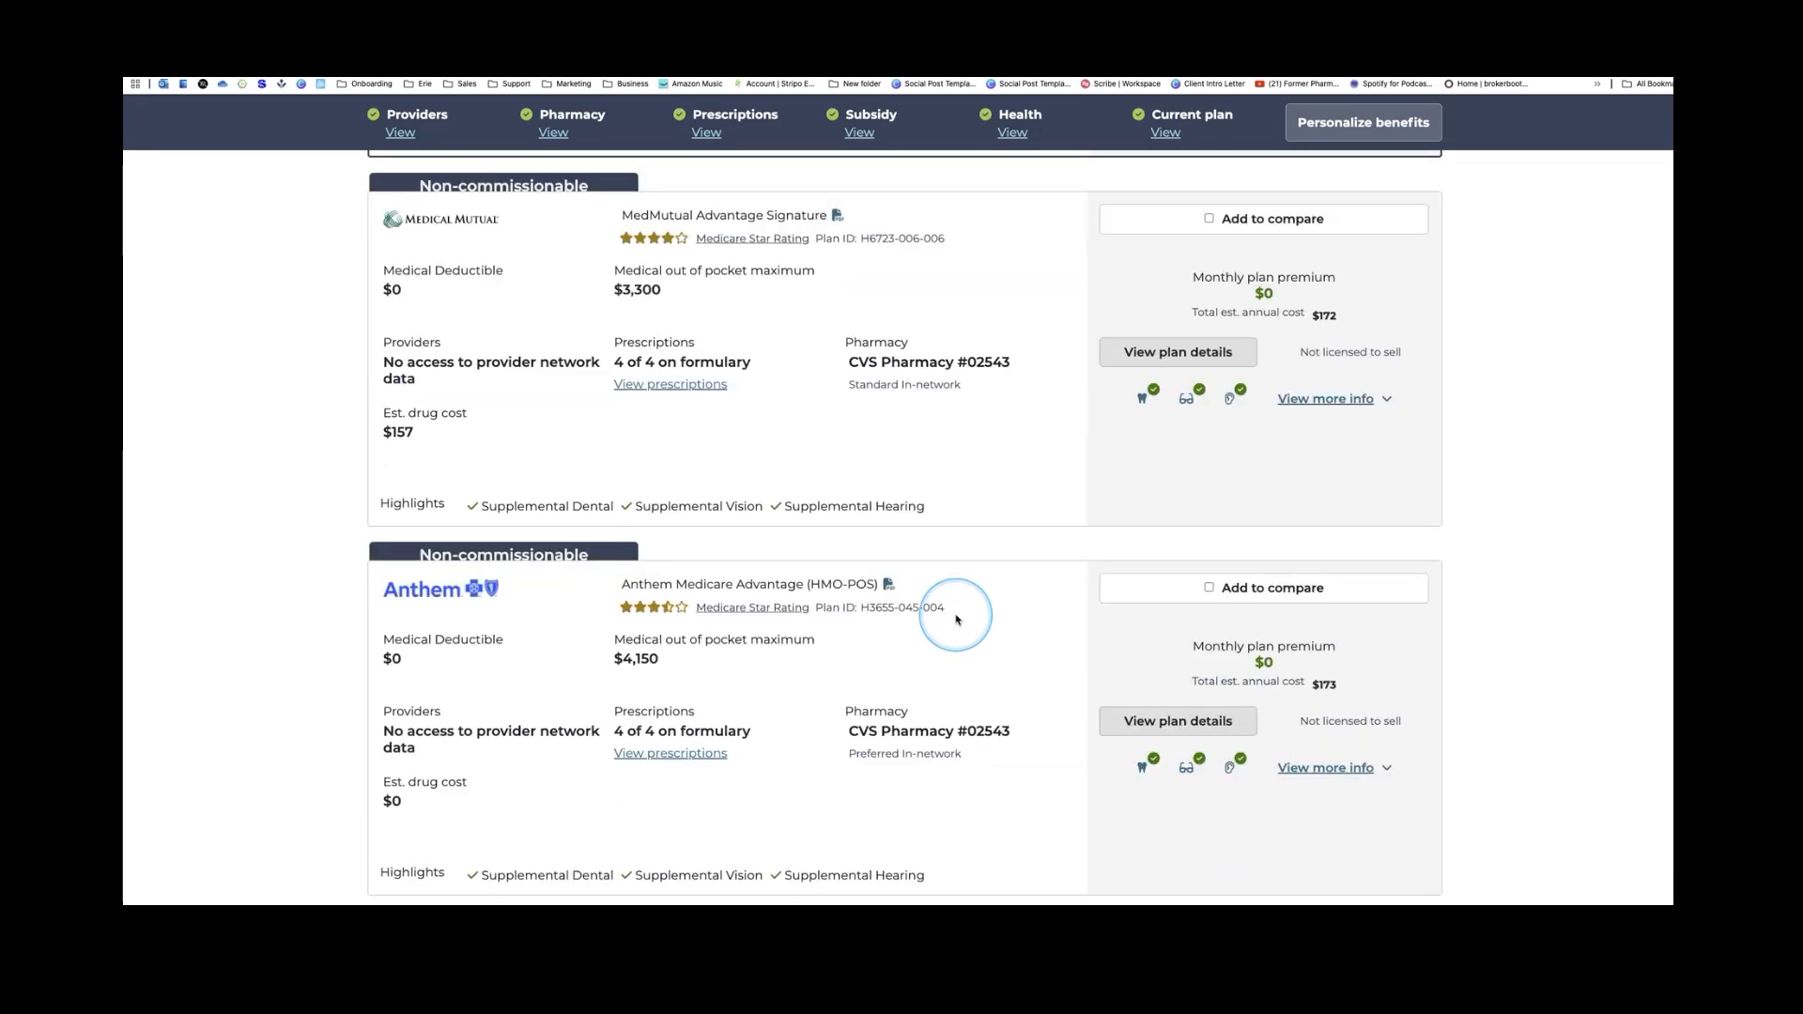
scroll(959, 617, down, 9)
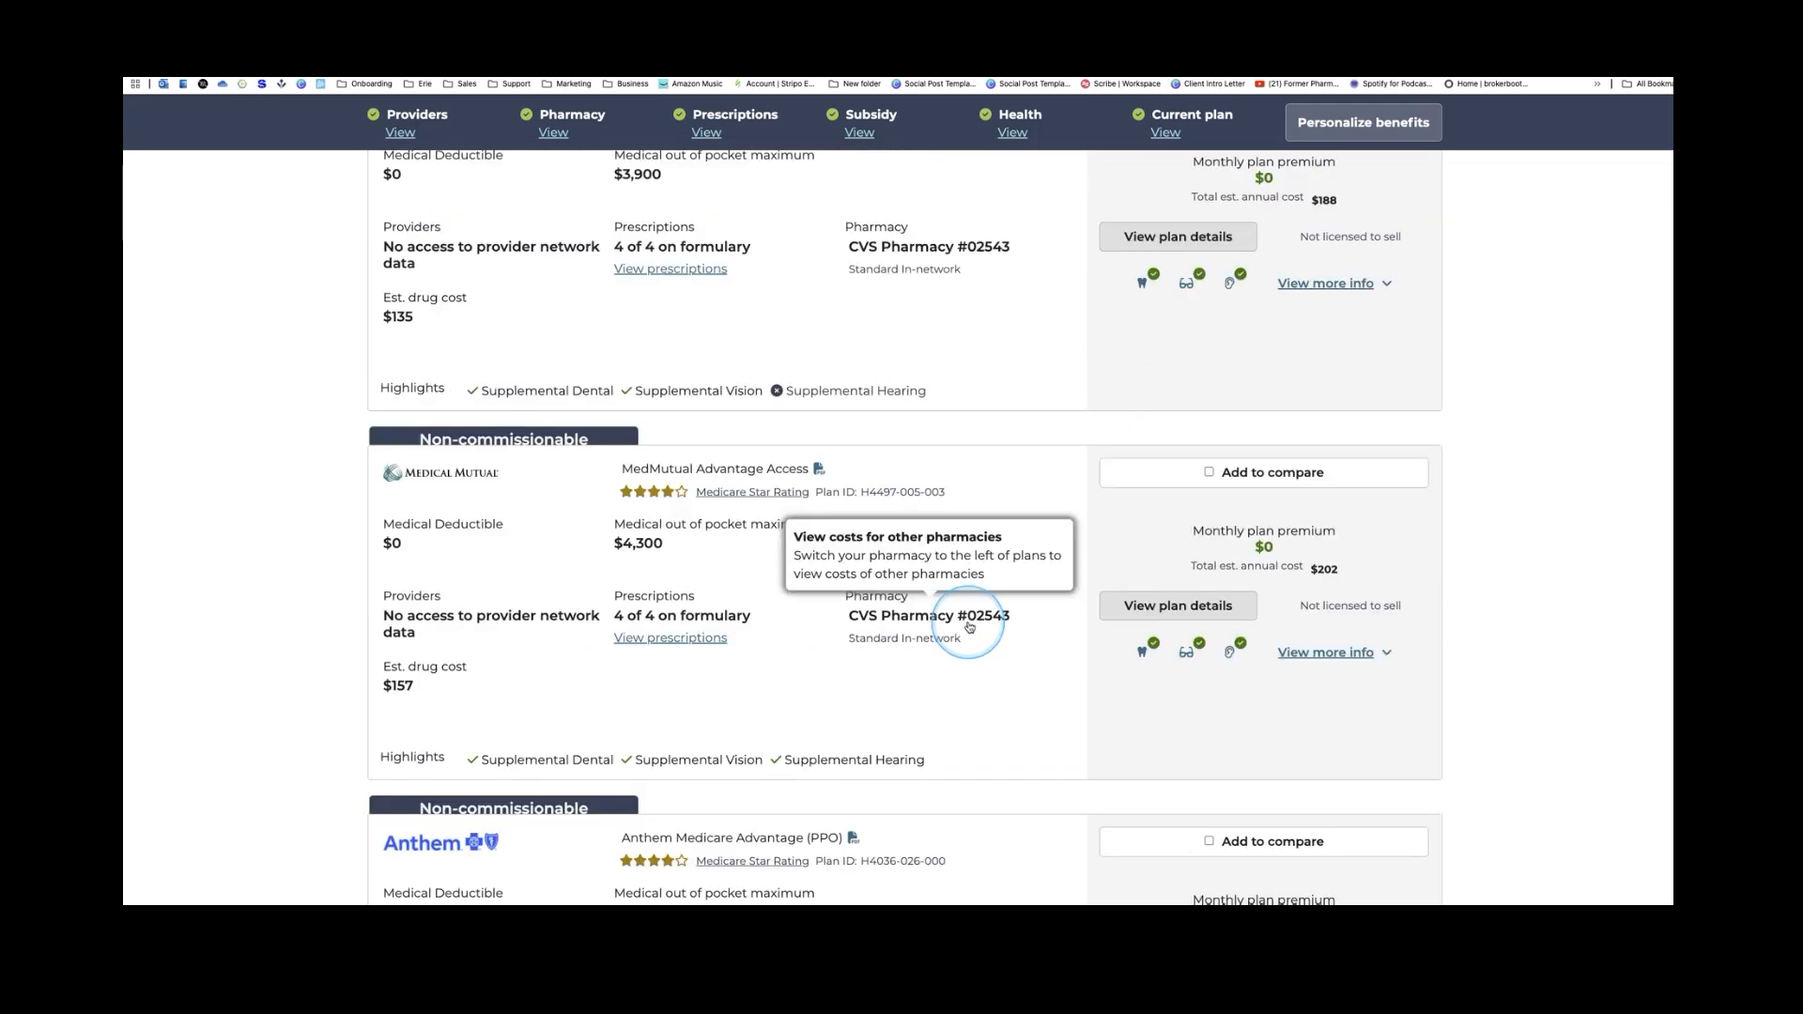
scroll(970, 628, down, 5)
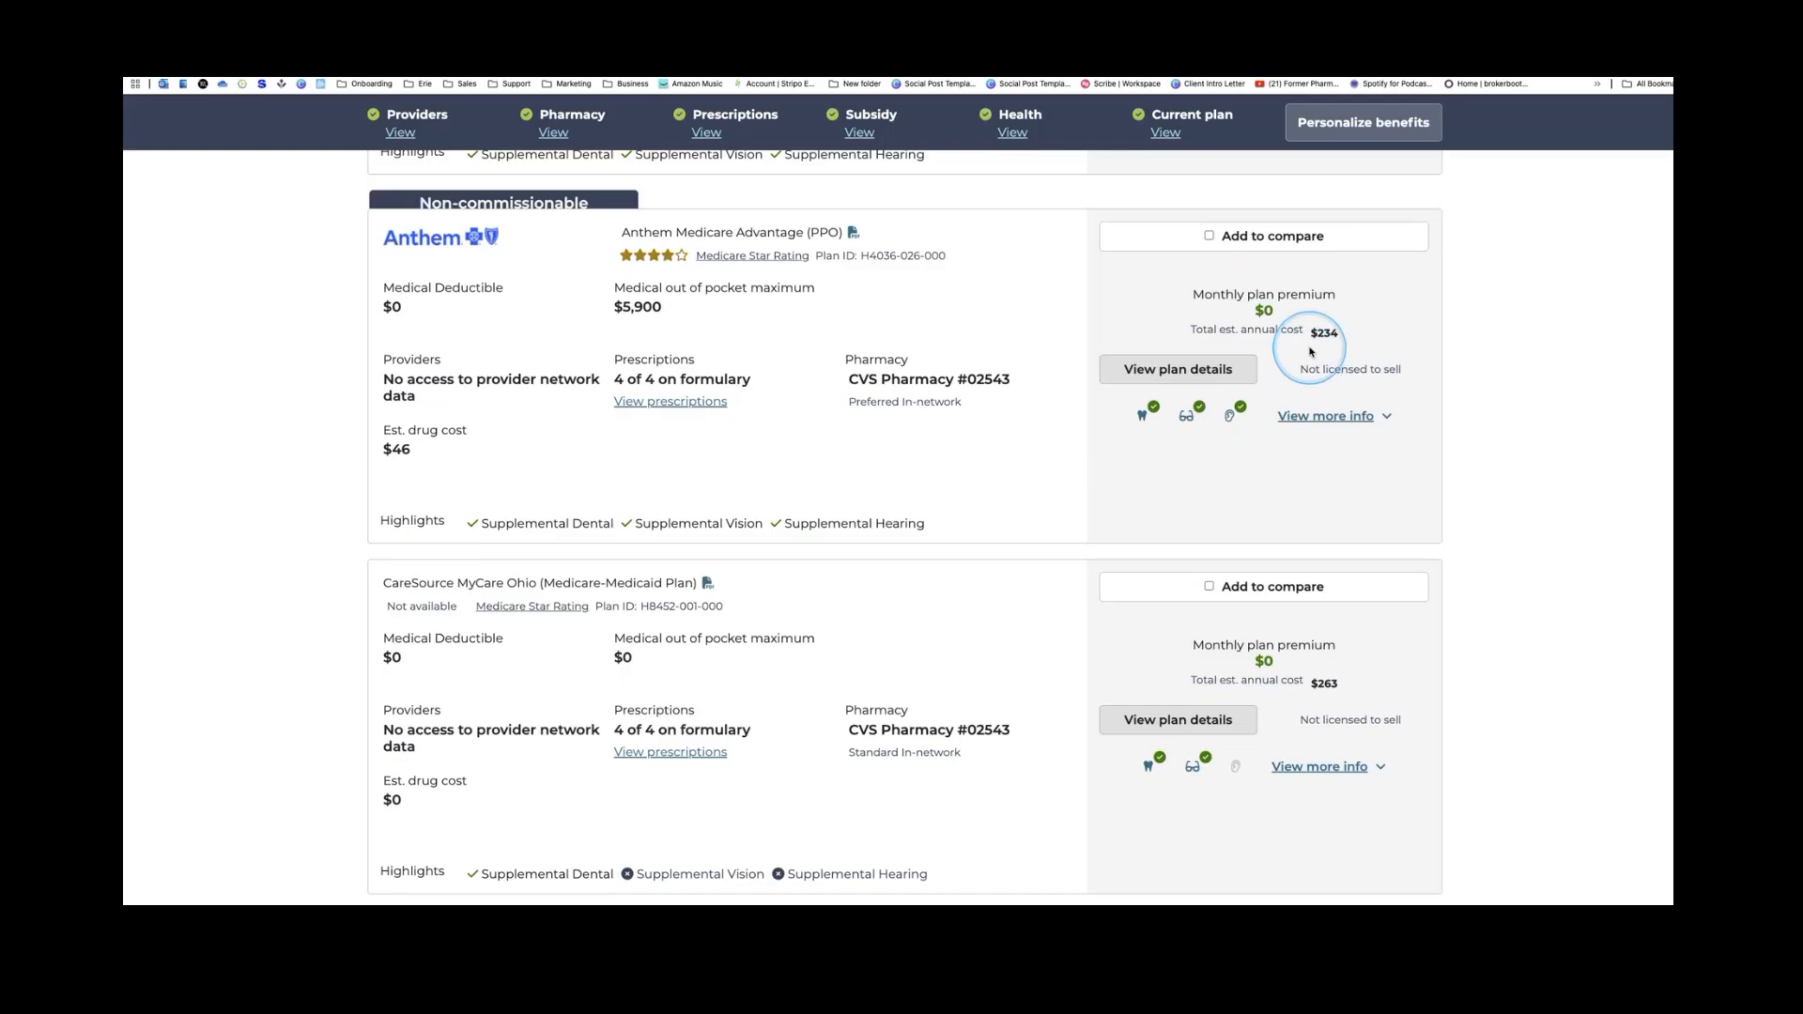
scroll(1334, 357, up, 1)
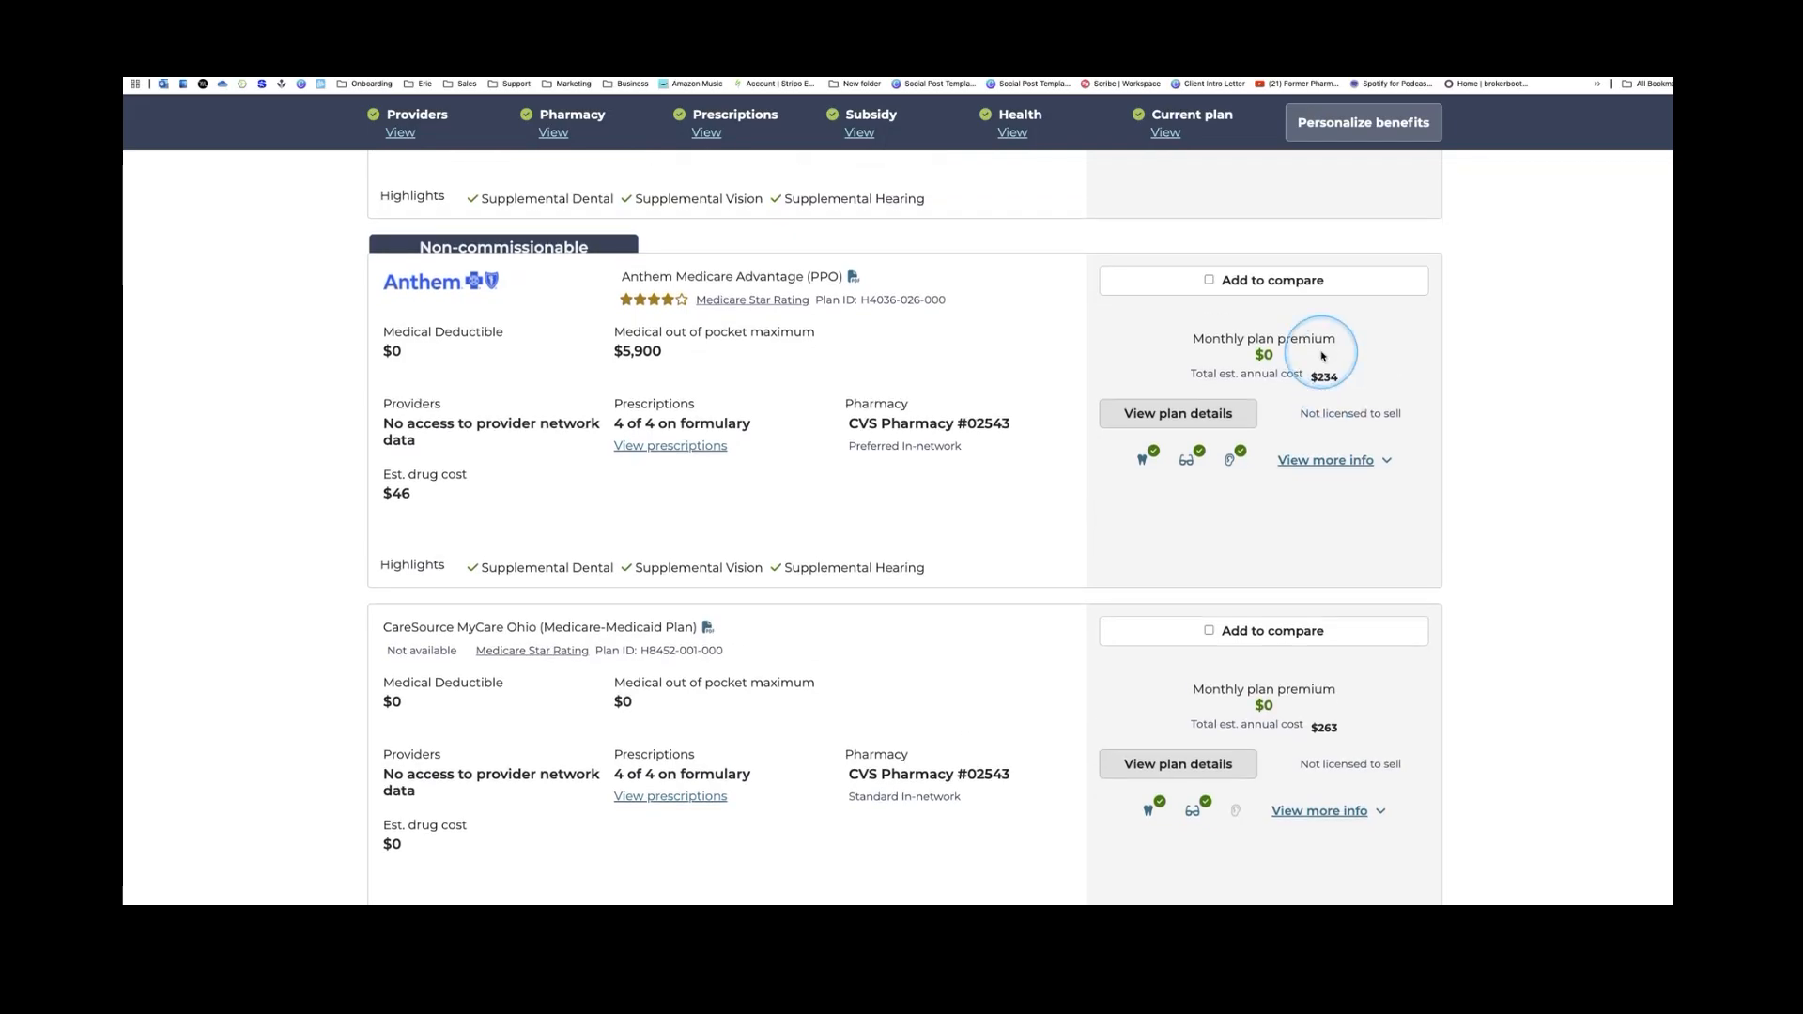
scroll(1331, 366, down, 10)
scroll(1327, 373, up, 7)
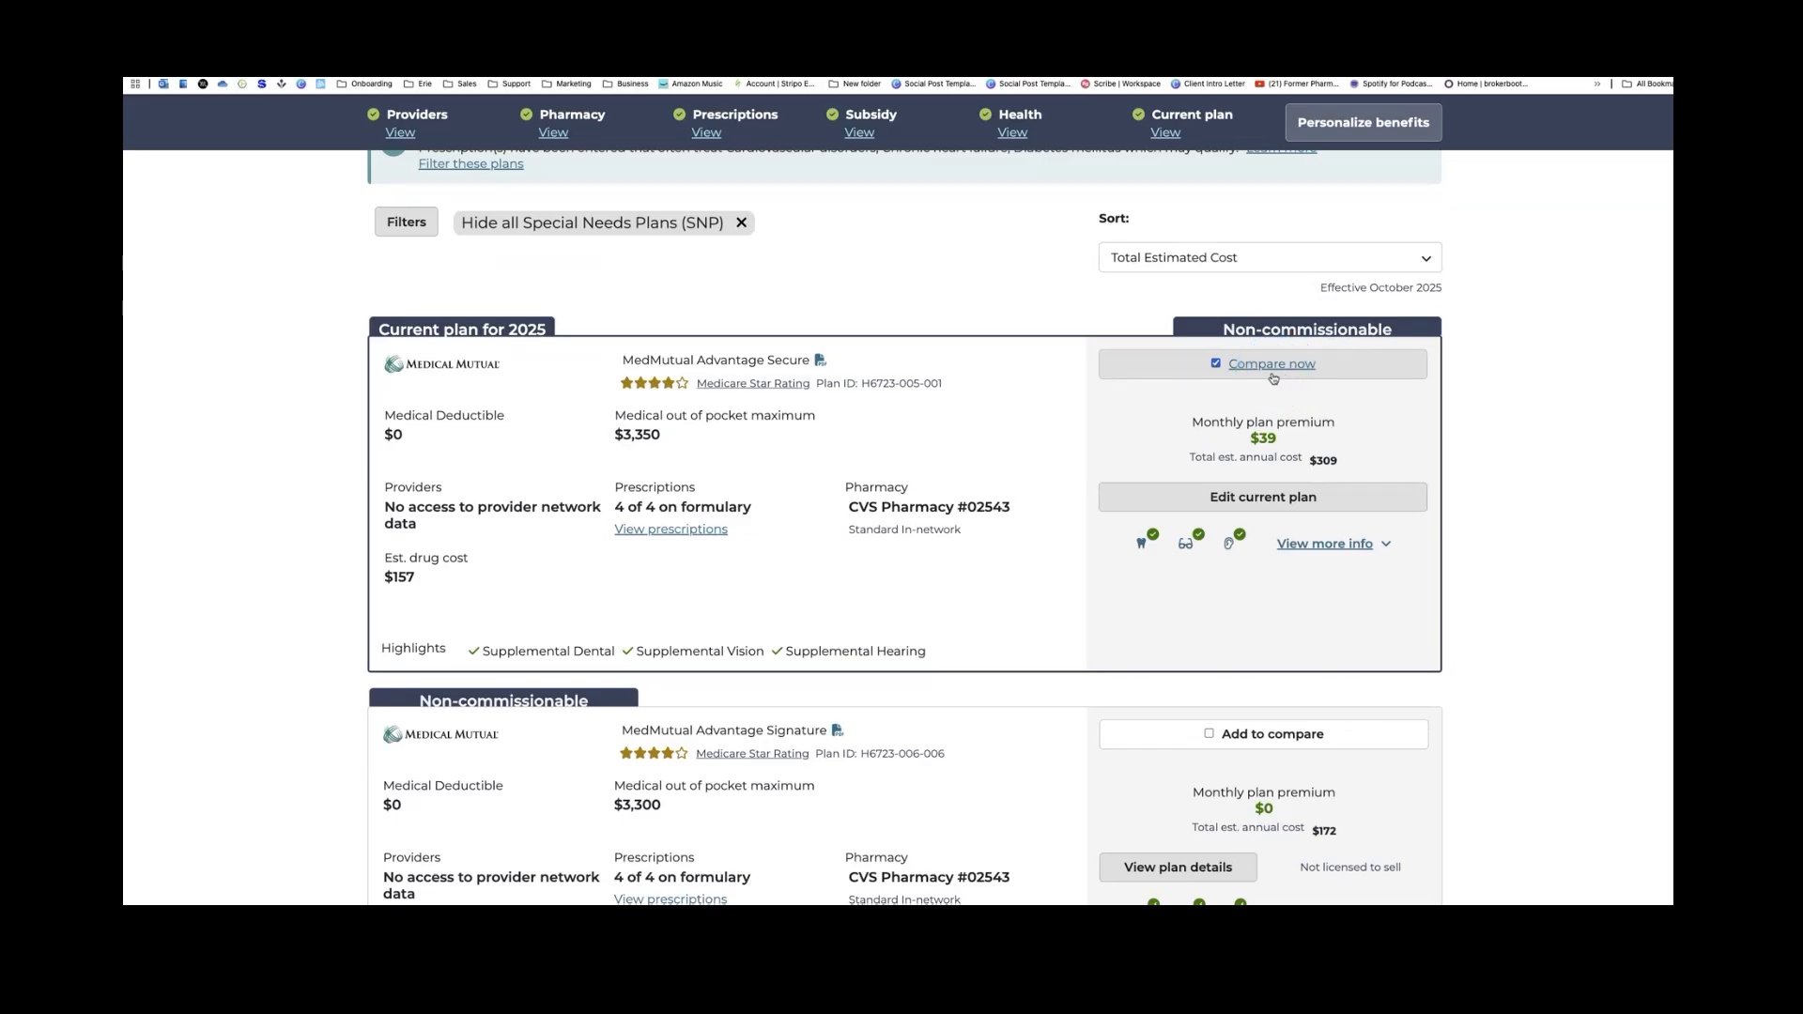
Mark HumanaChoice H5216-106 (PPO) and MedMutual Advantage Signature for comparison
click(1273, 379)
scroll(1235, 563, down, 2)
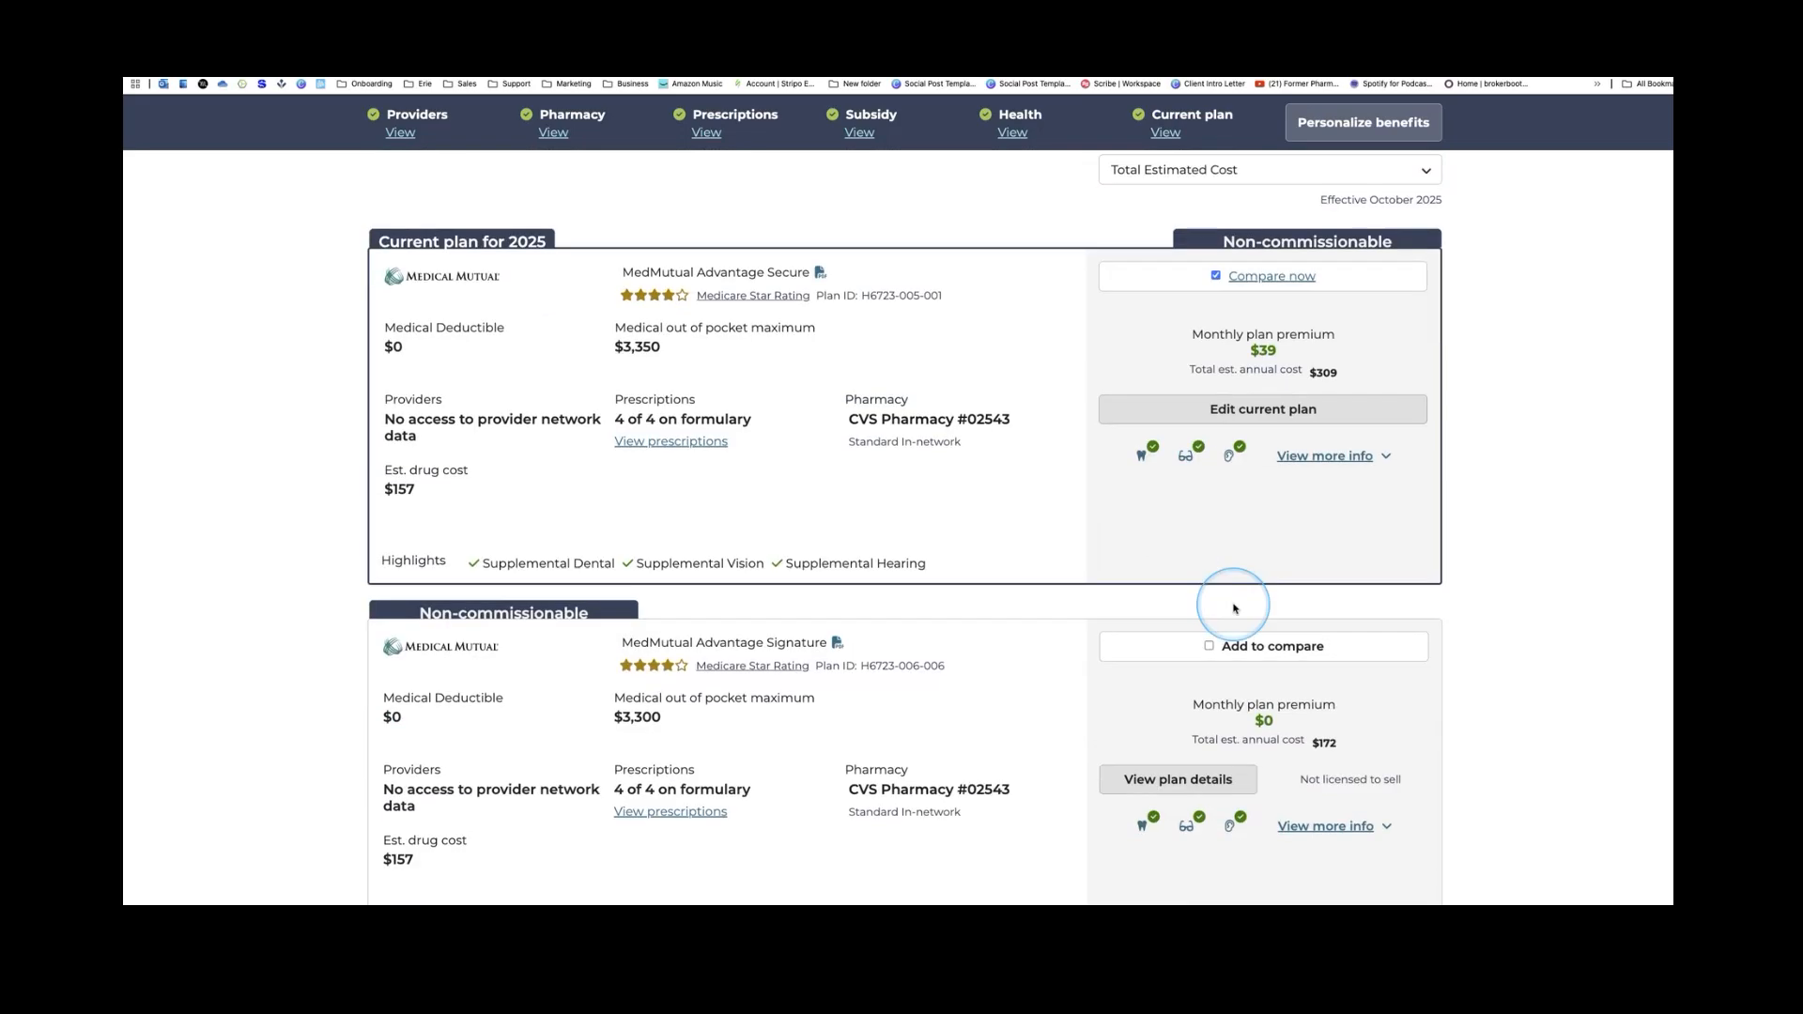
scroll(1221, 563, down, 3)
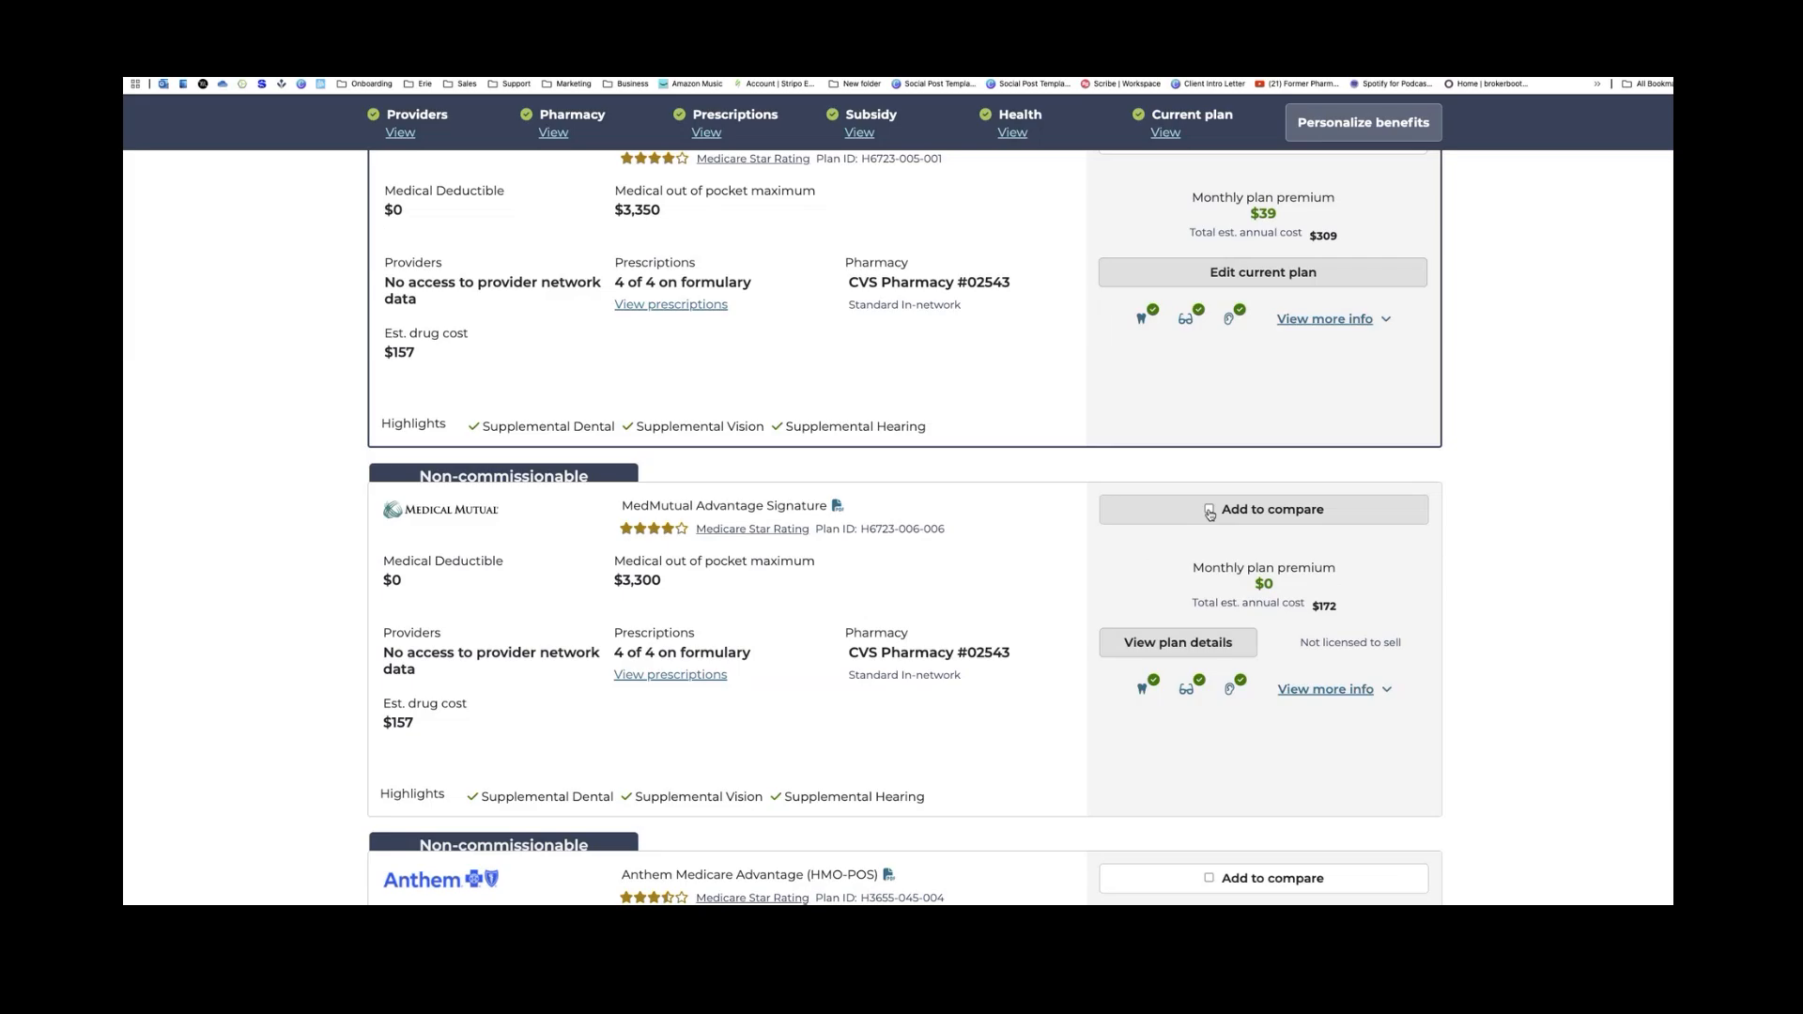
click(1210, 513)
Open the side-by-side comparison of the selected plans with Compare now
scroll(1220, 522, up, 5)
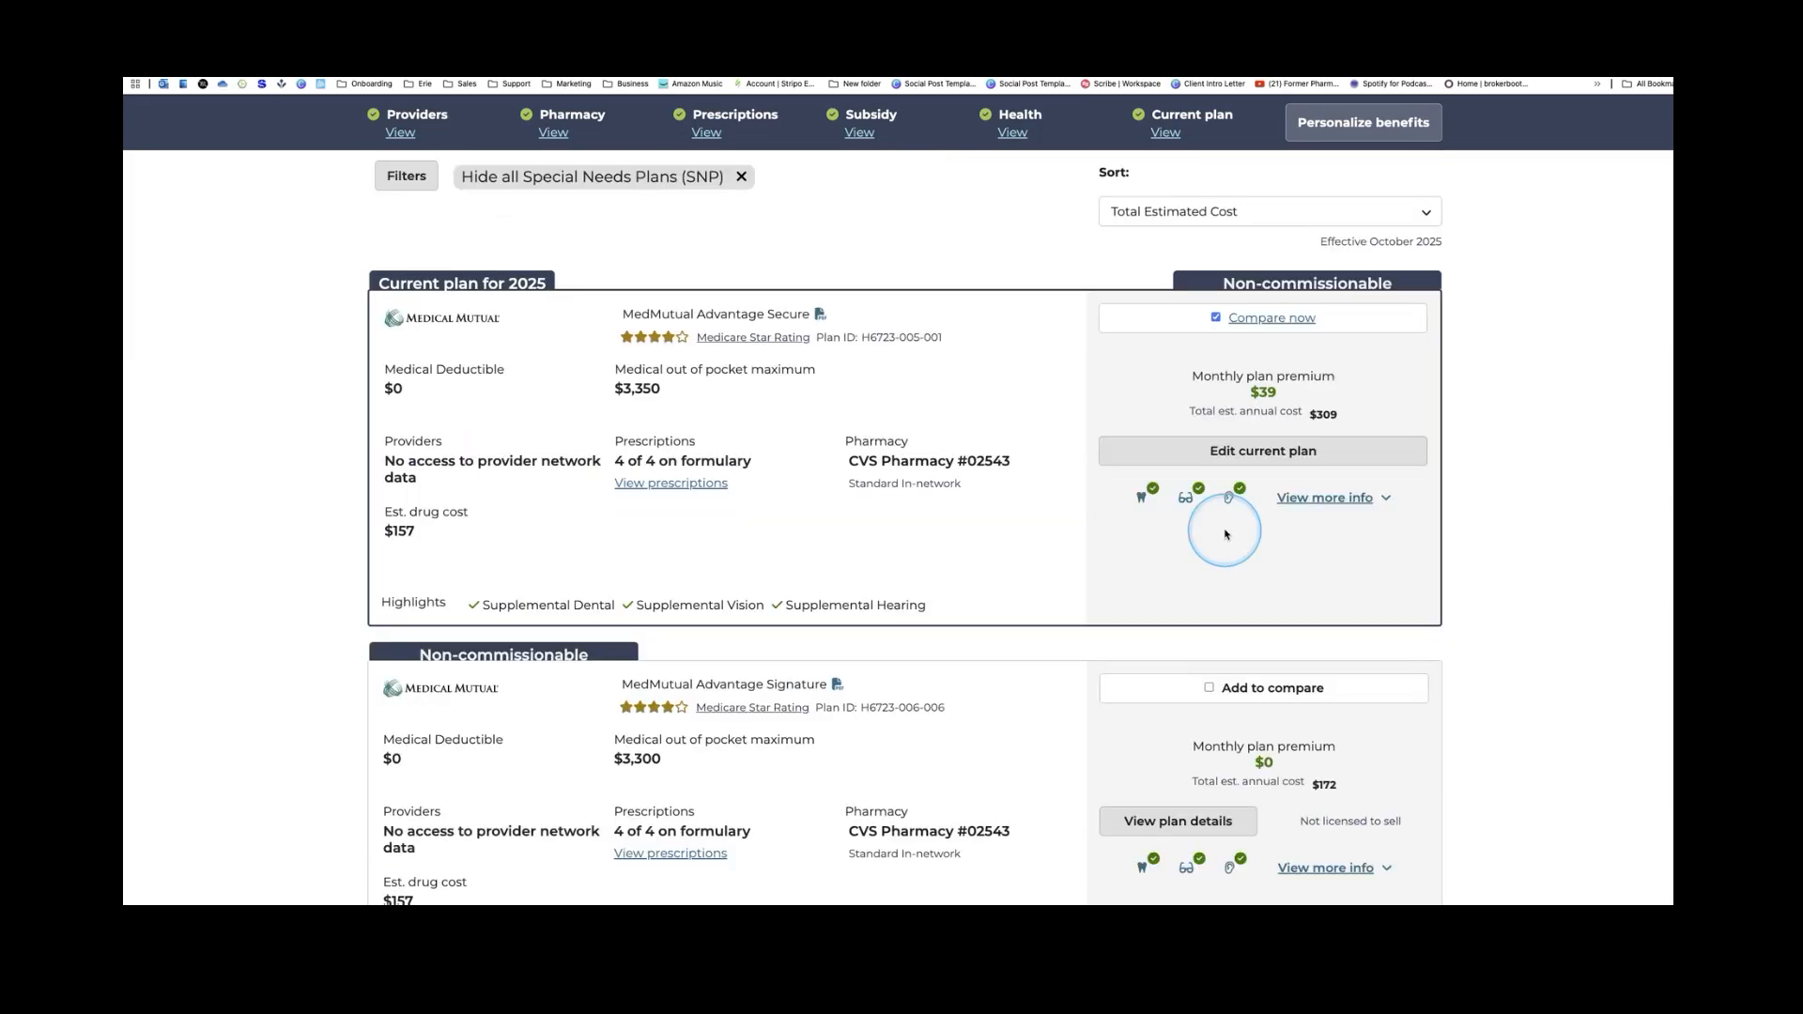
scroll(1295, 544, down, 2)
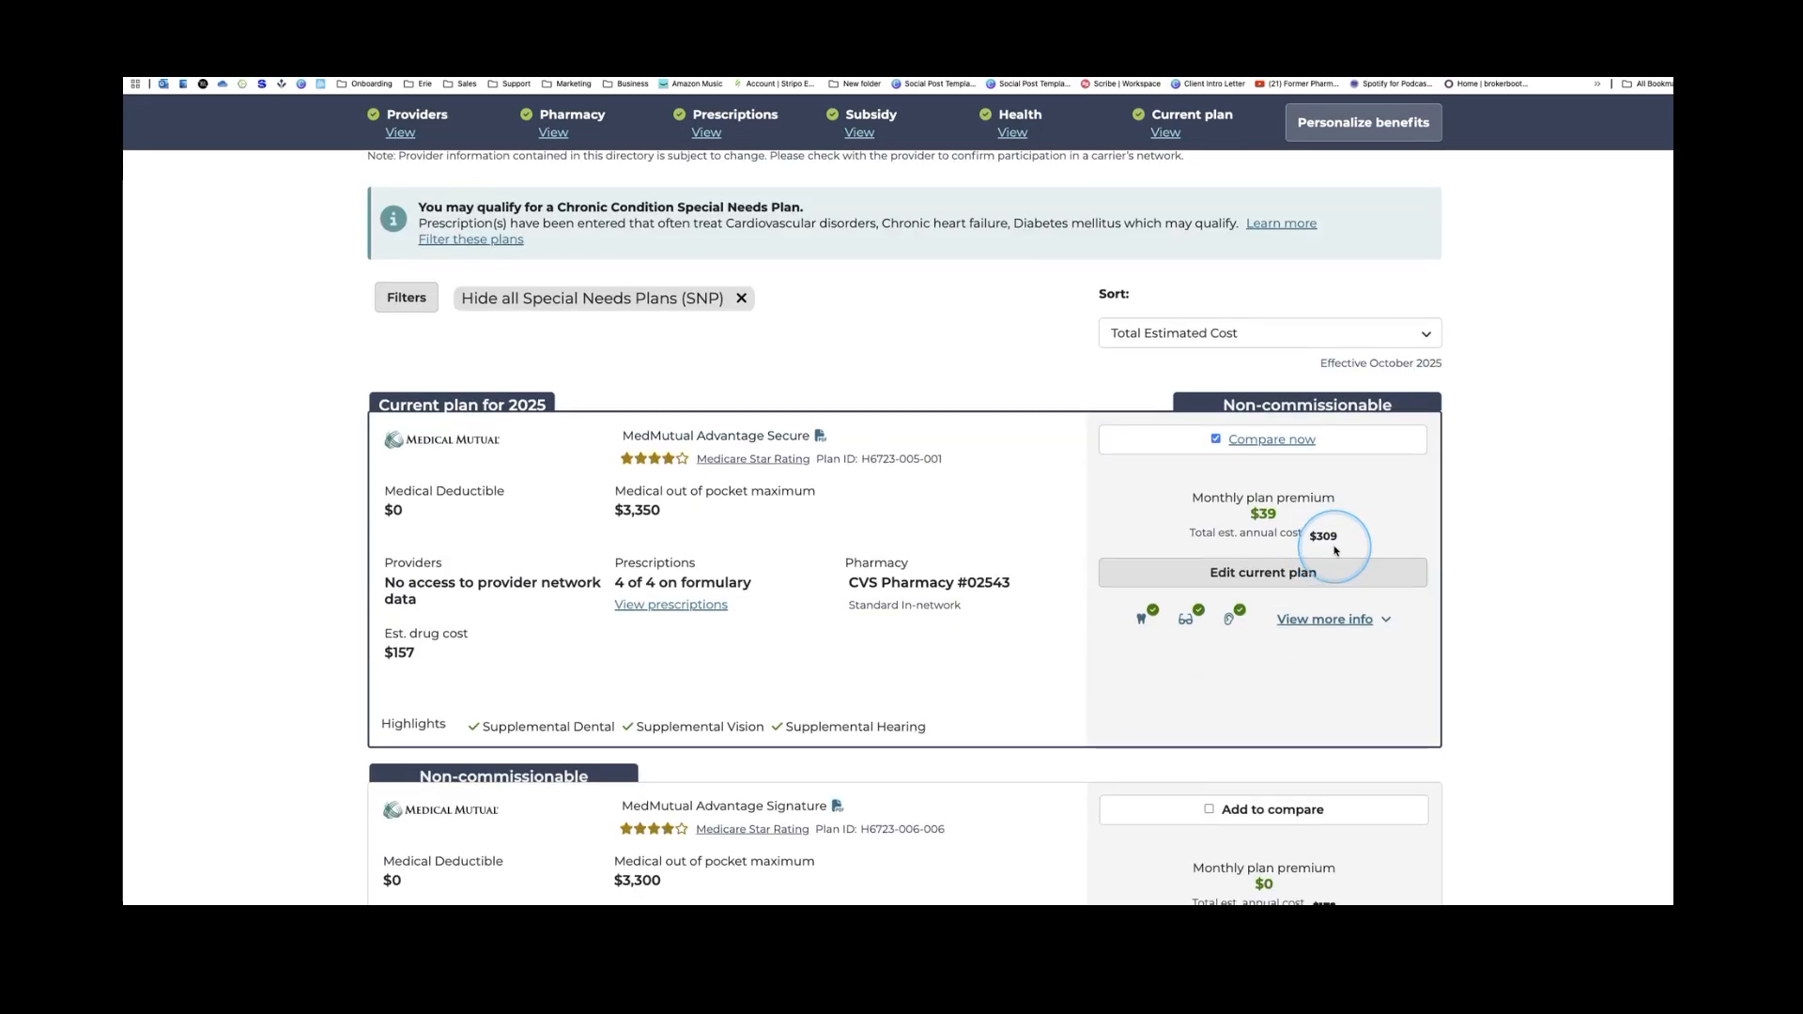
scroll(1337, 558, down, 1)
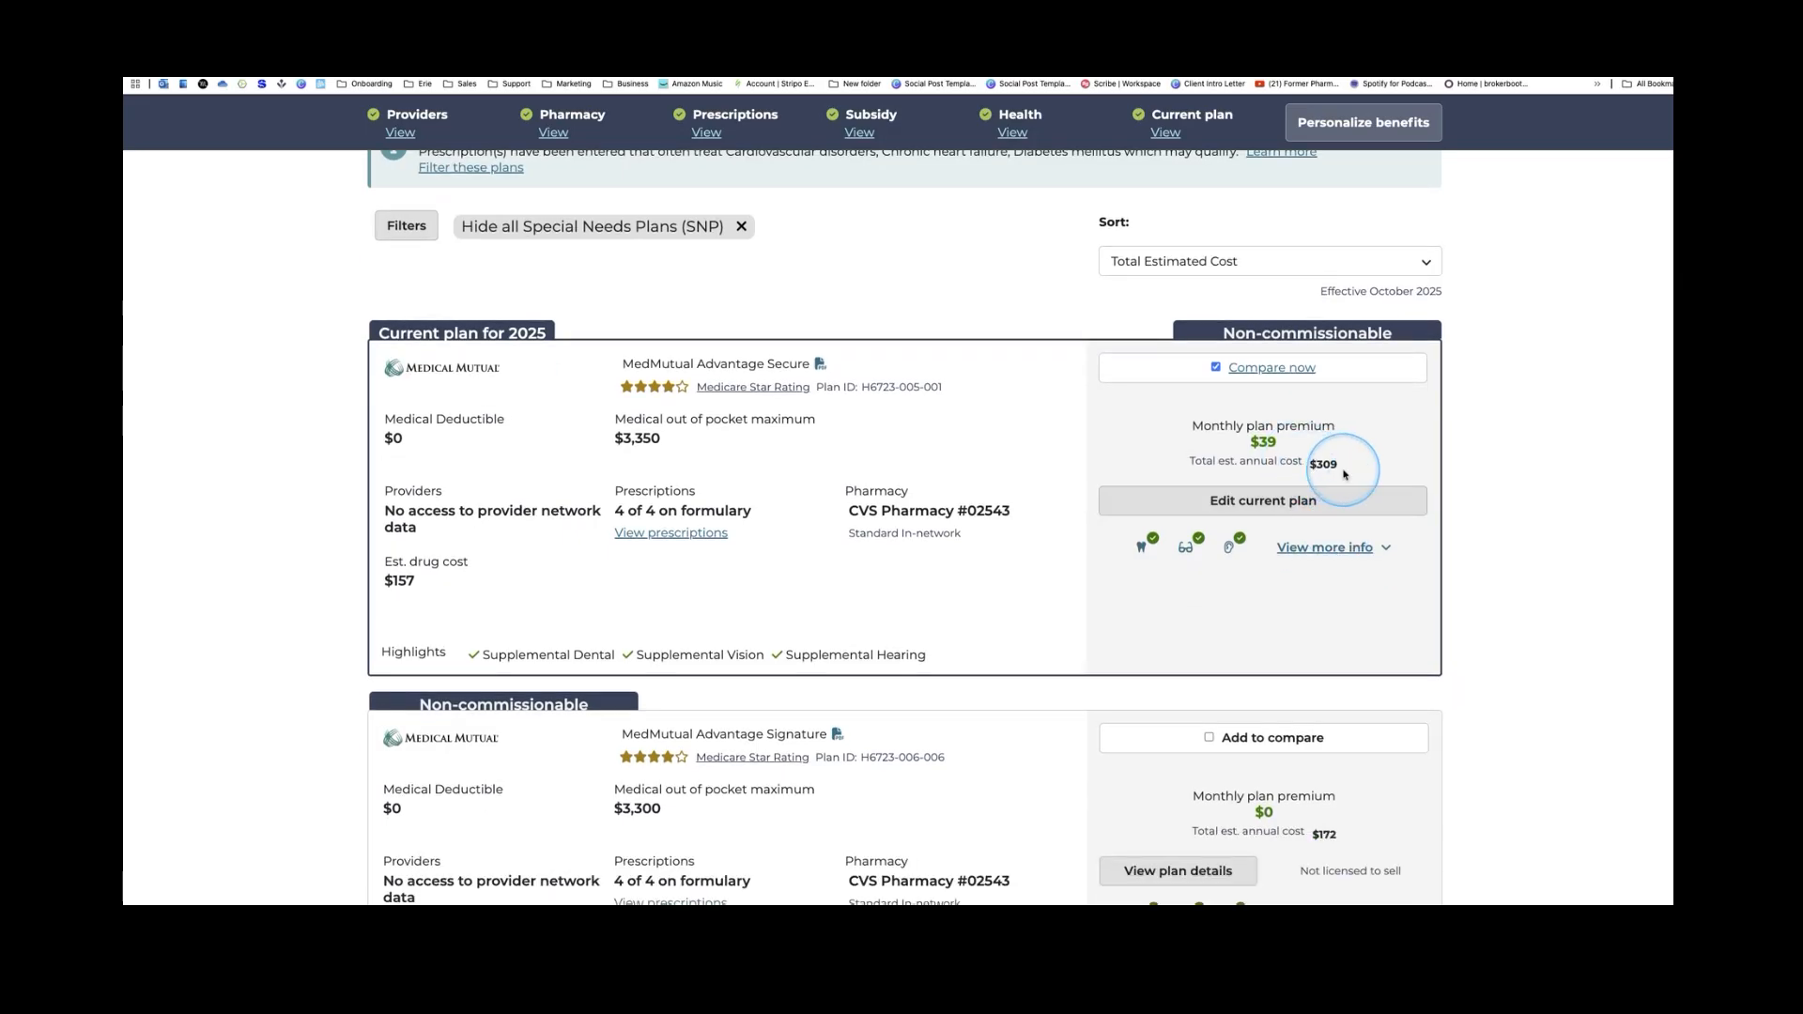
scroll(1343, 475, down, 4)
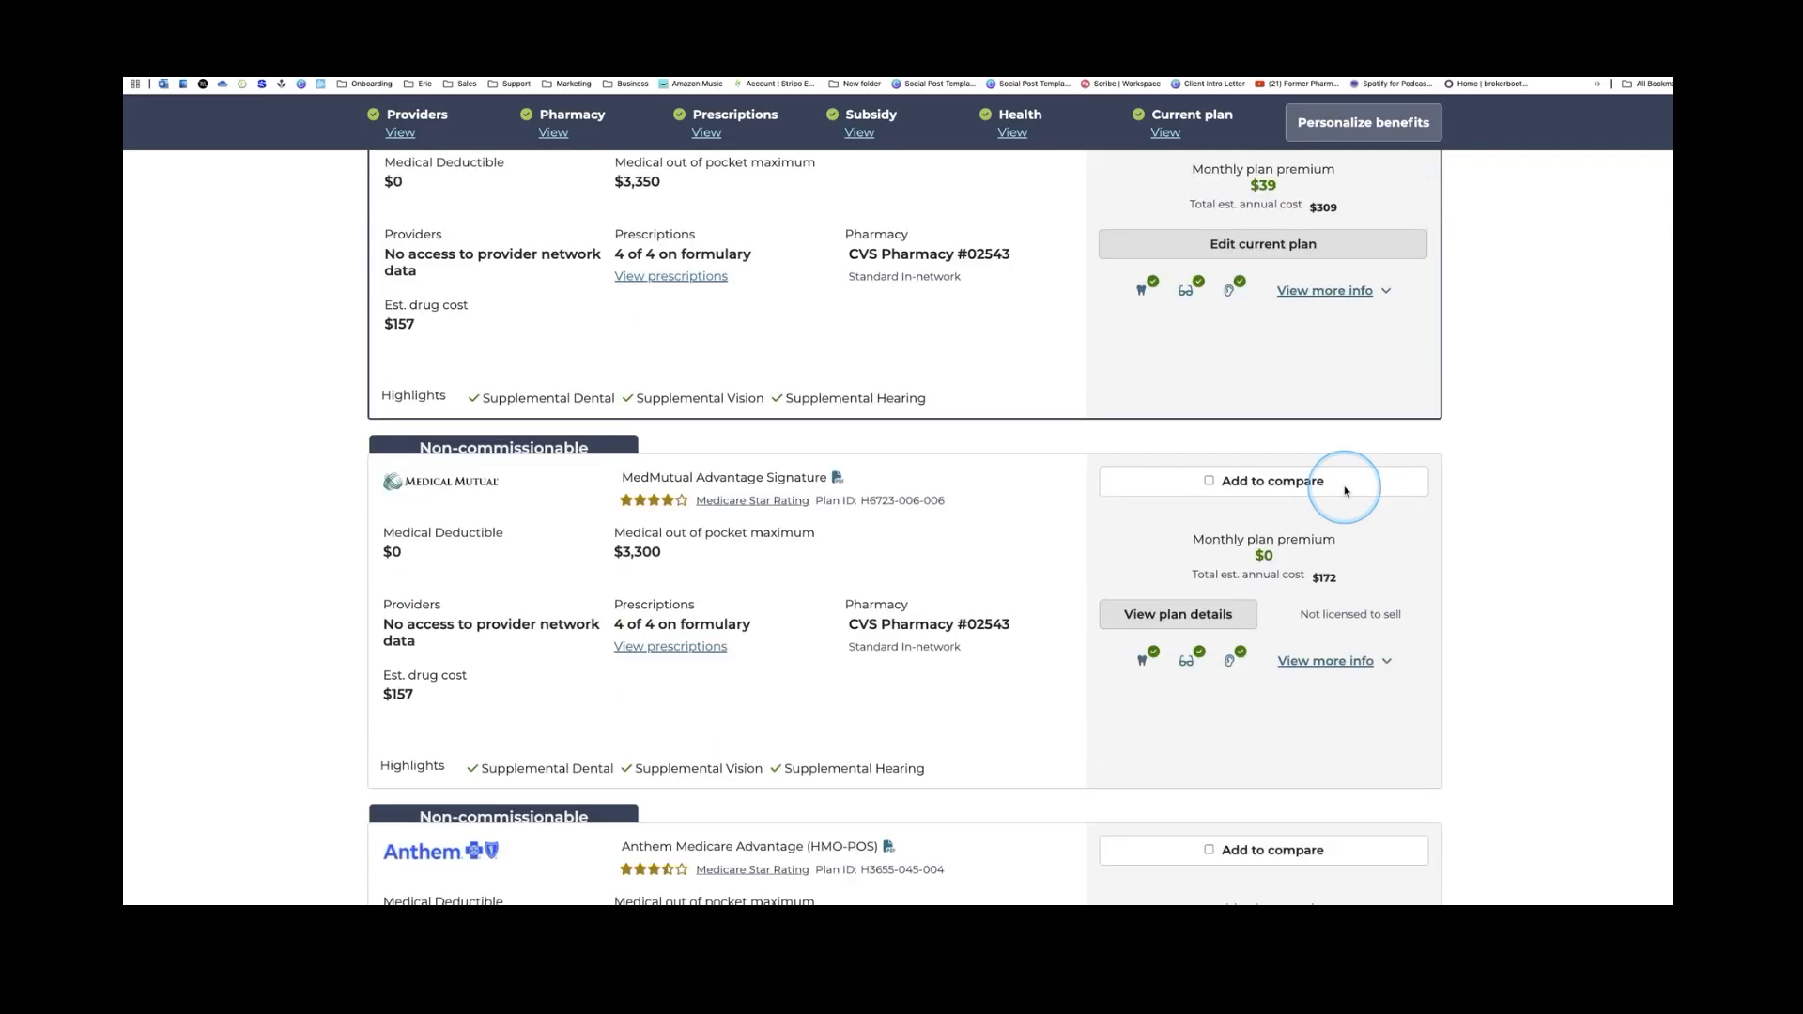
scroll(1344, 490, down, 13)
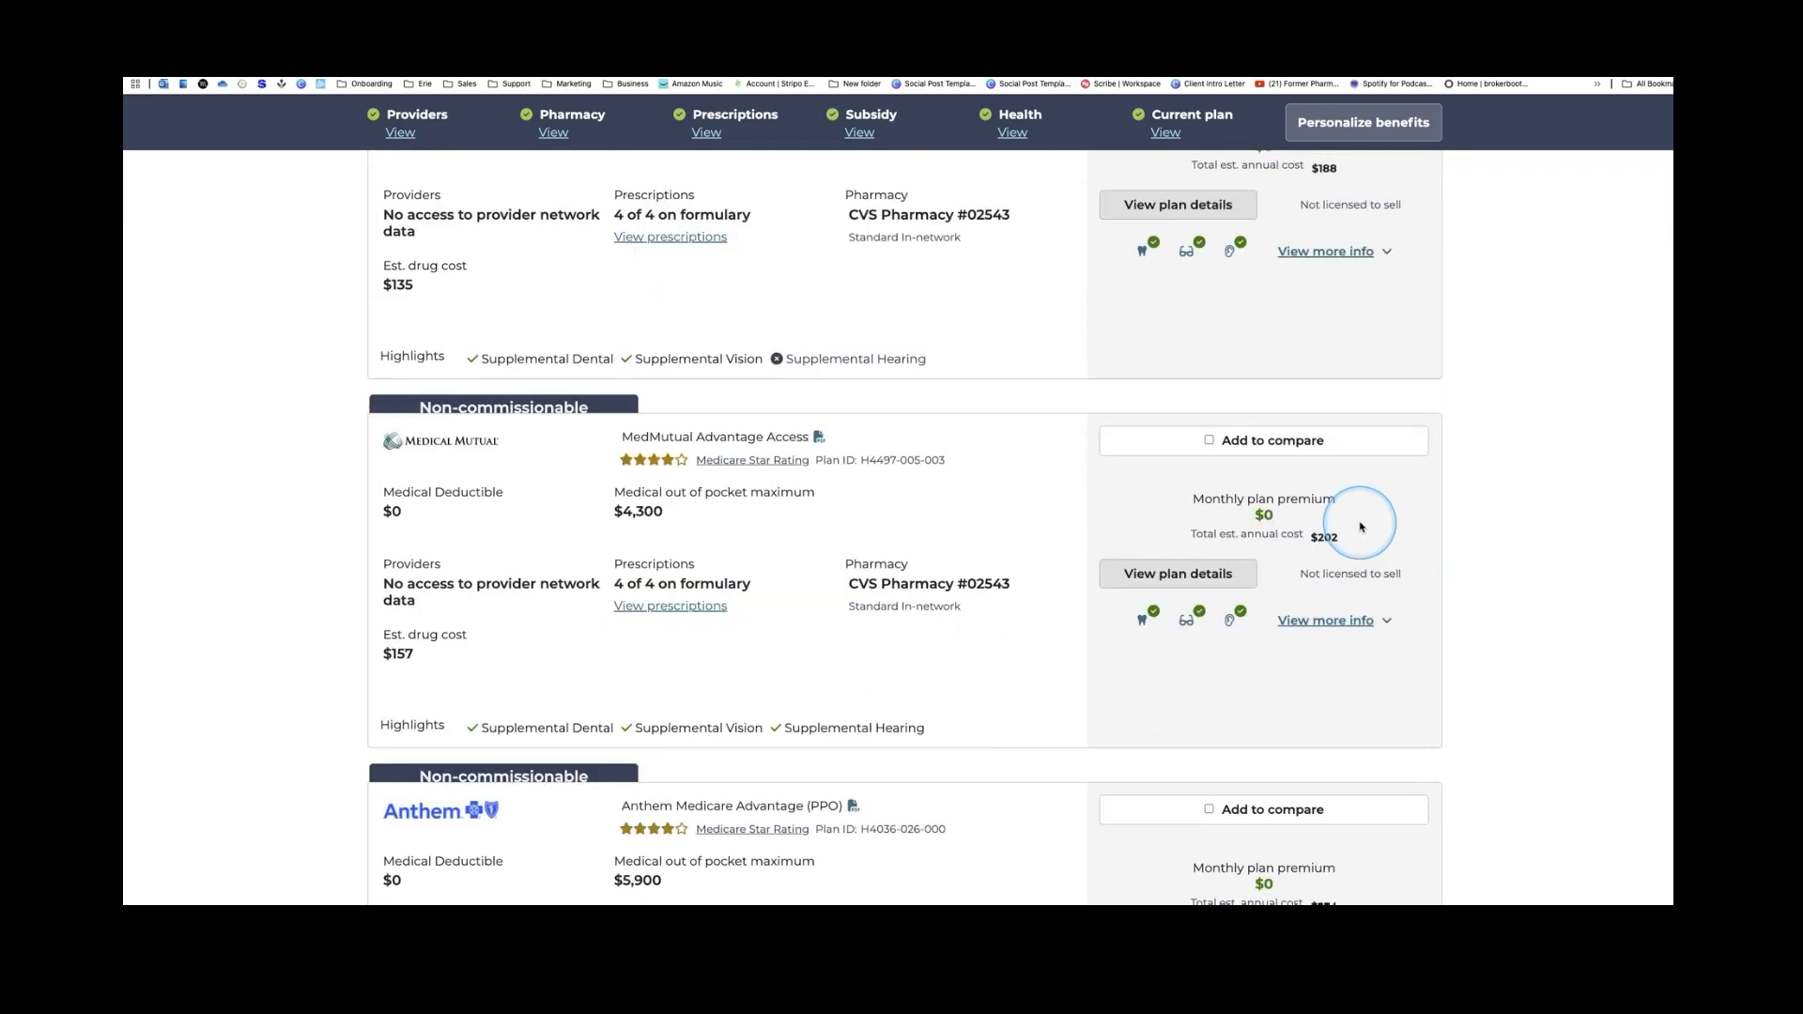
scroll(1361, 529, down, 10)
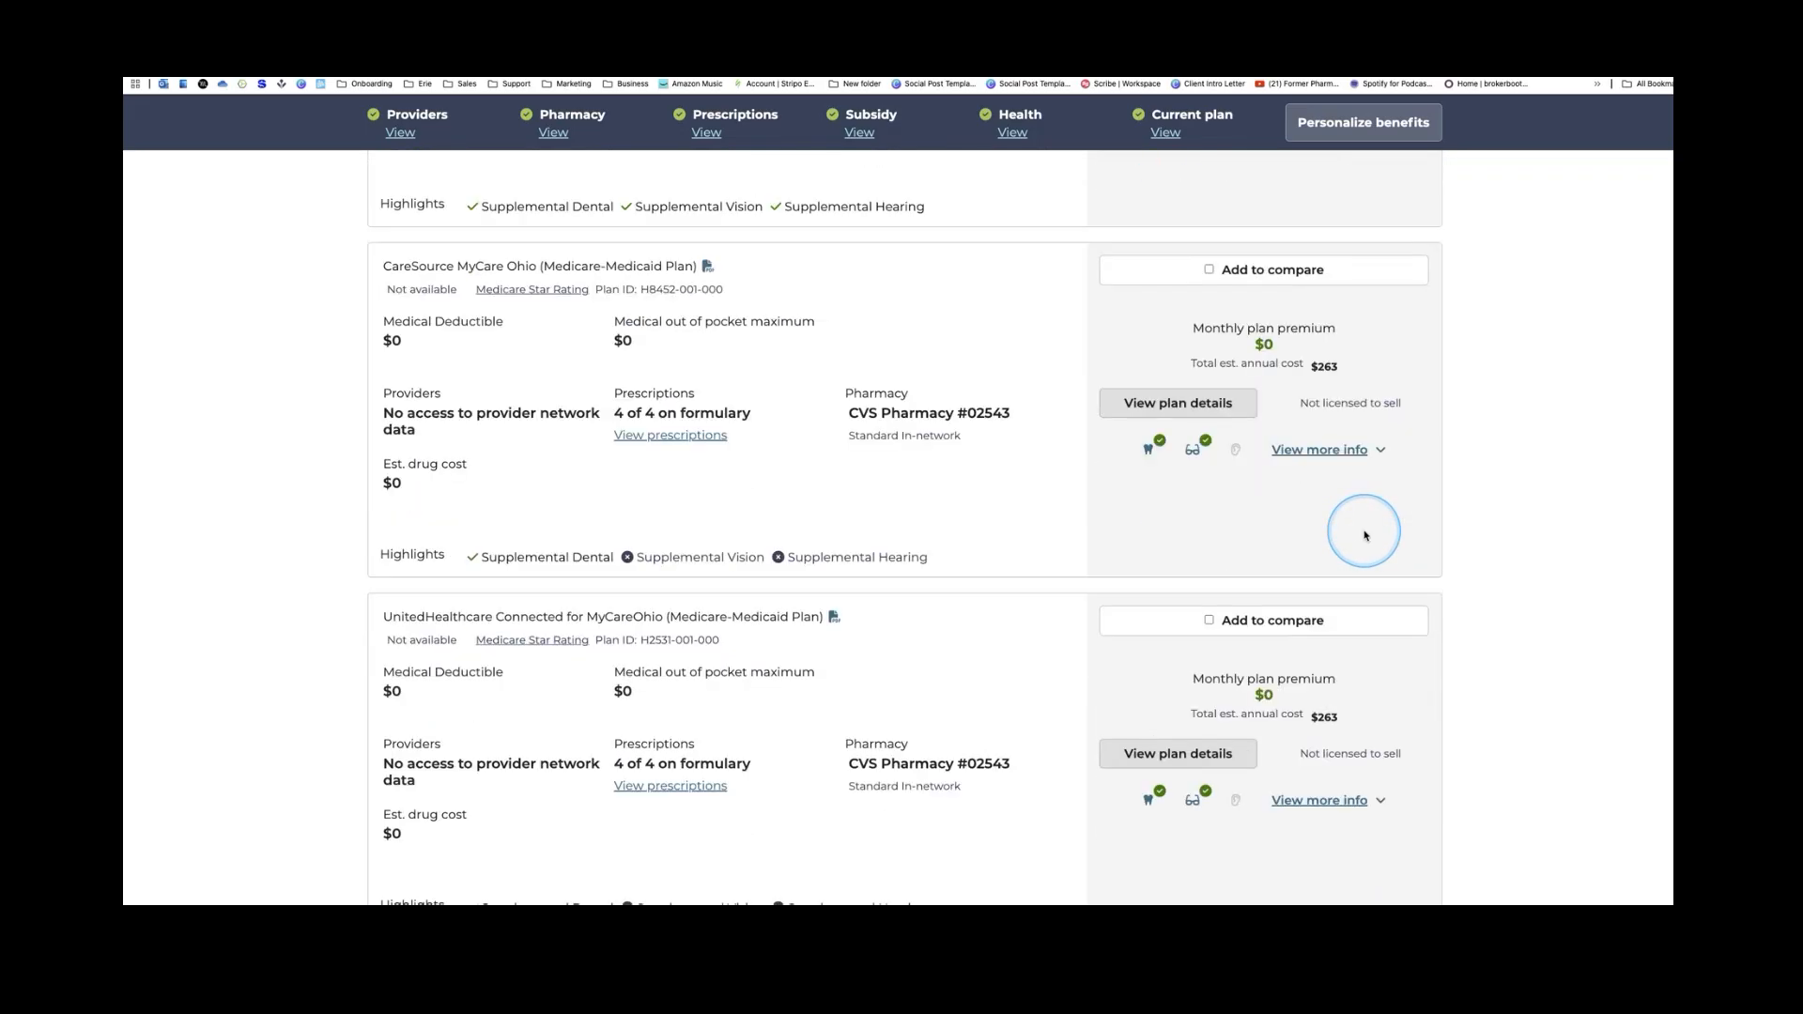
scroll(1367, 536, down, 6)
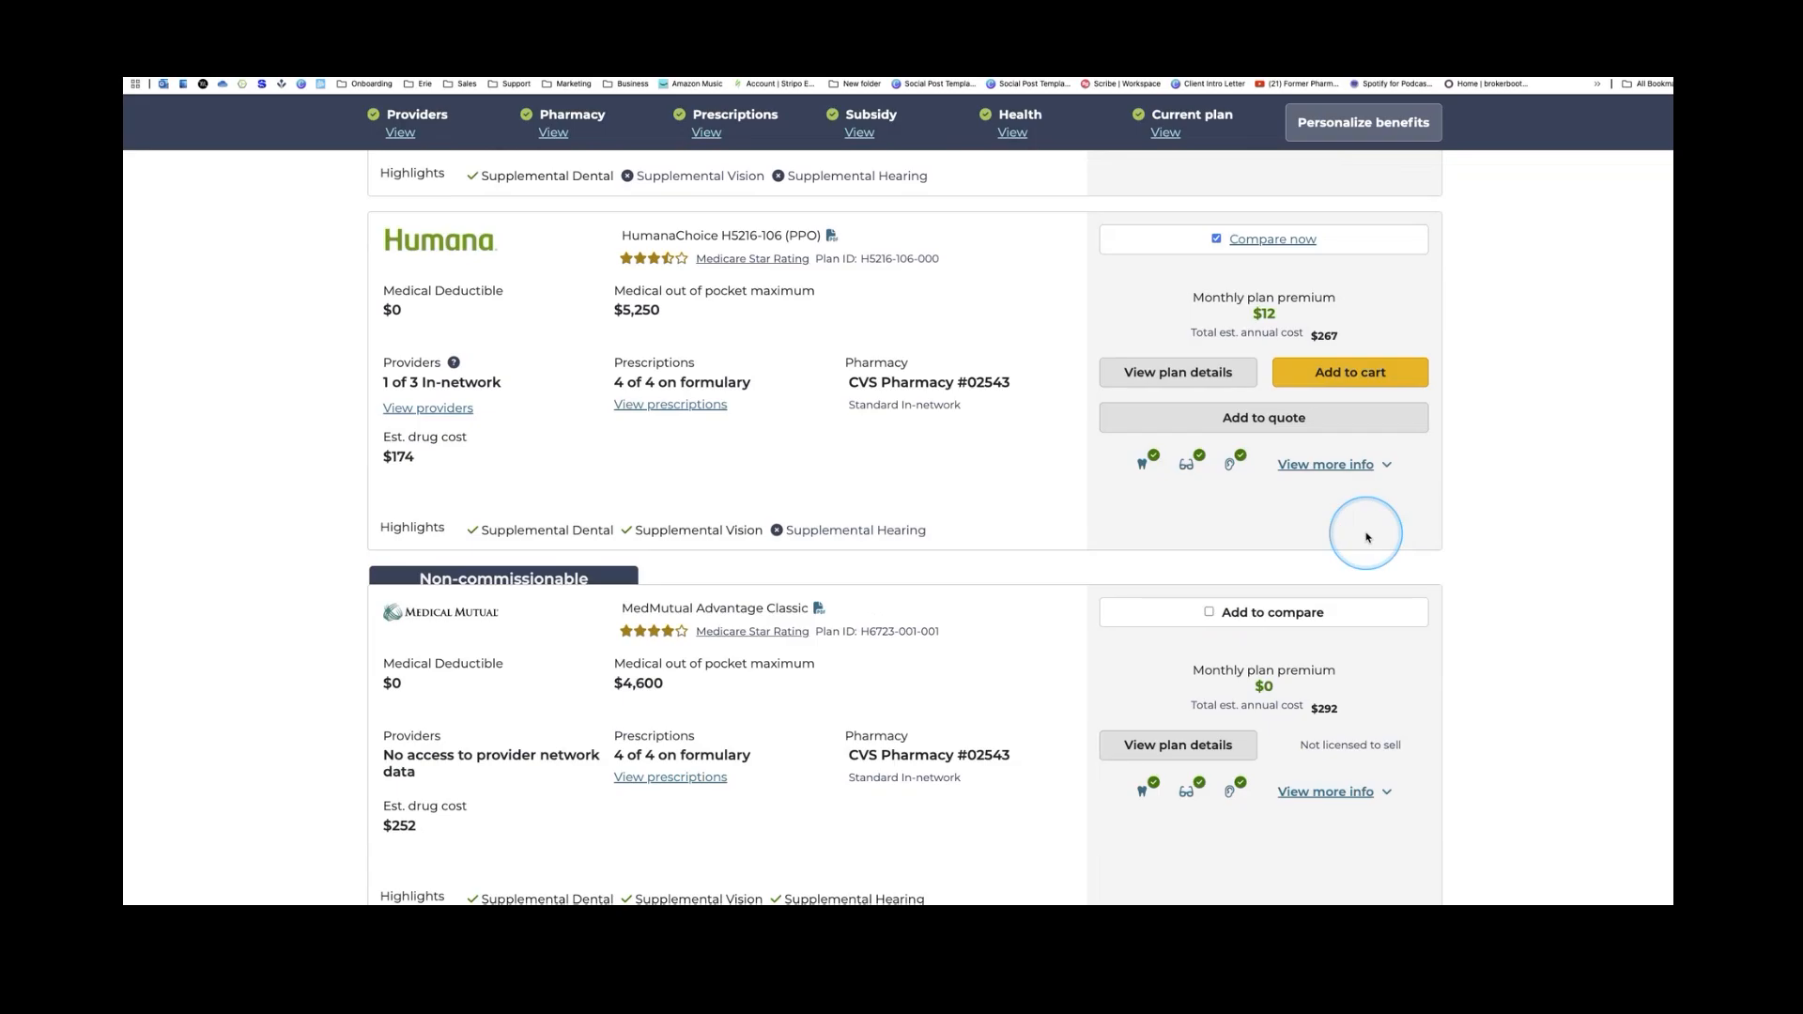
click(1267, 247)
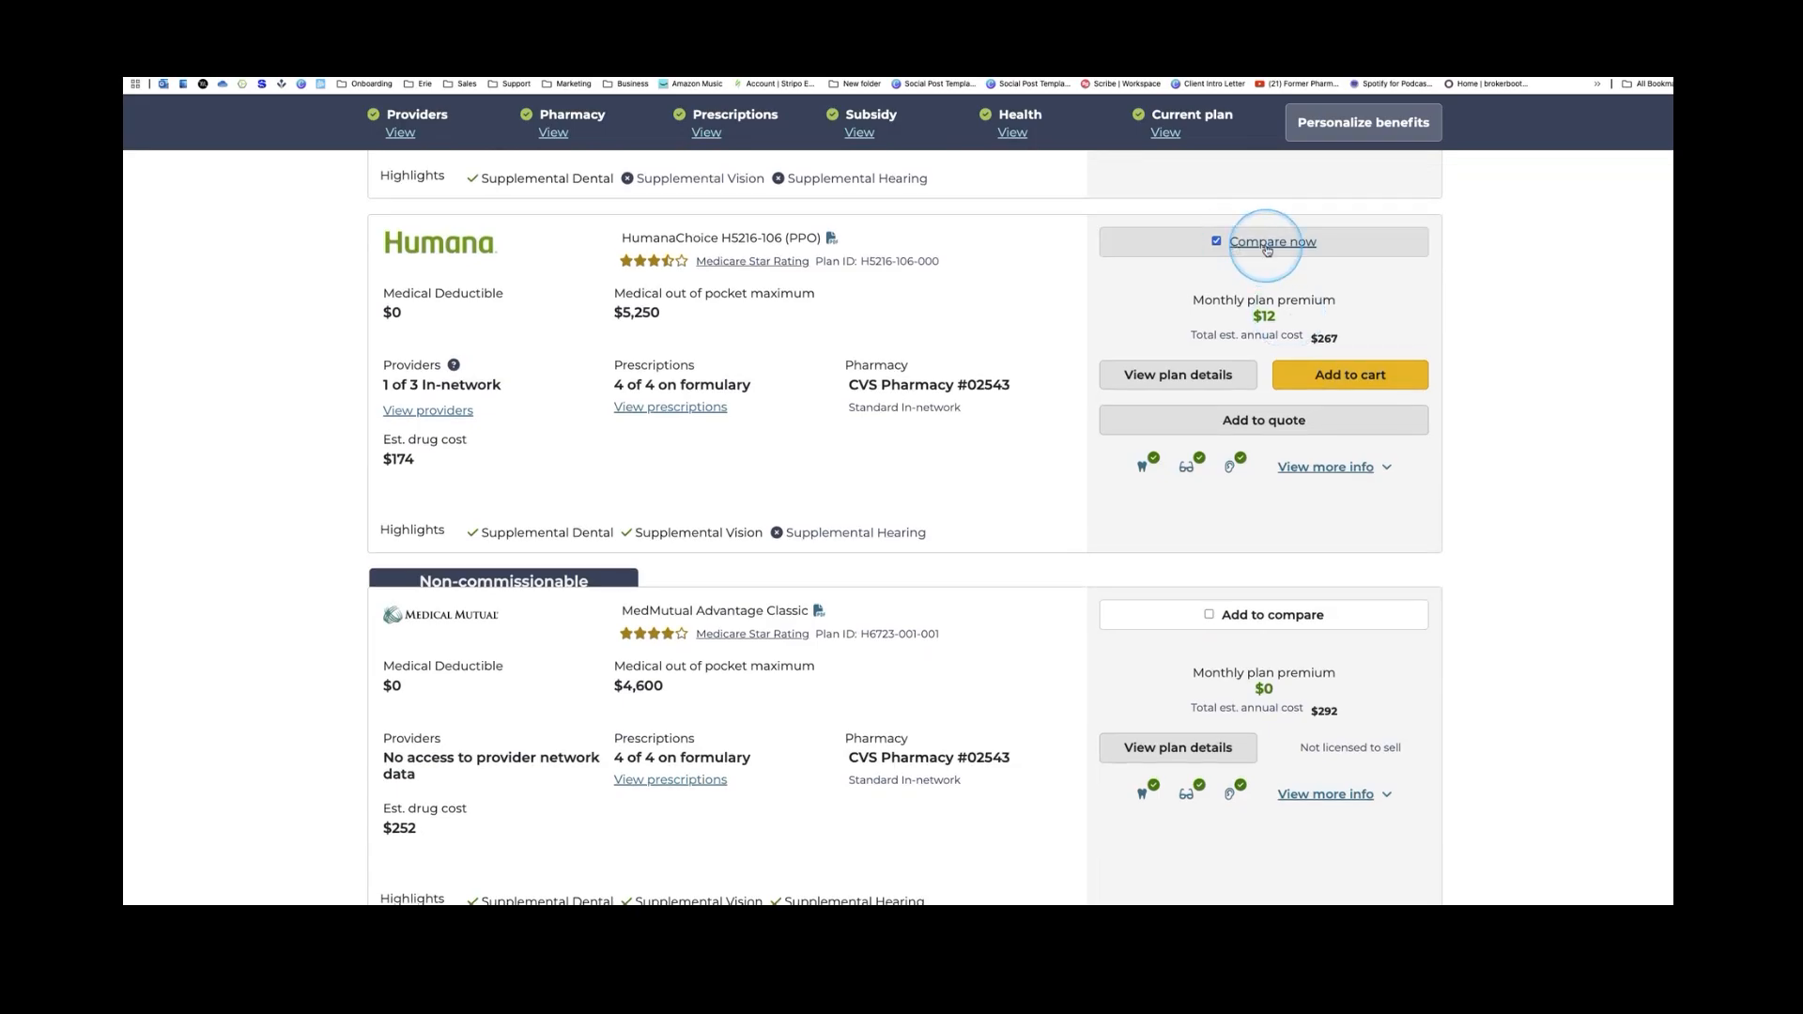
click(1267, 247)
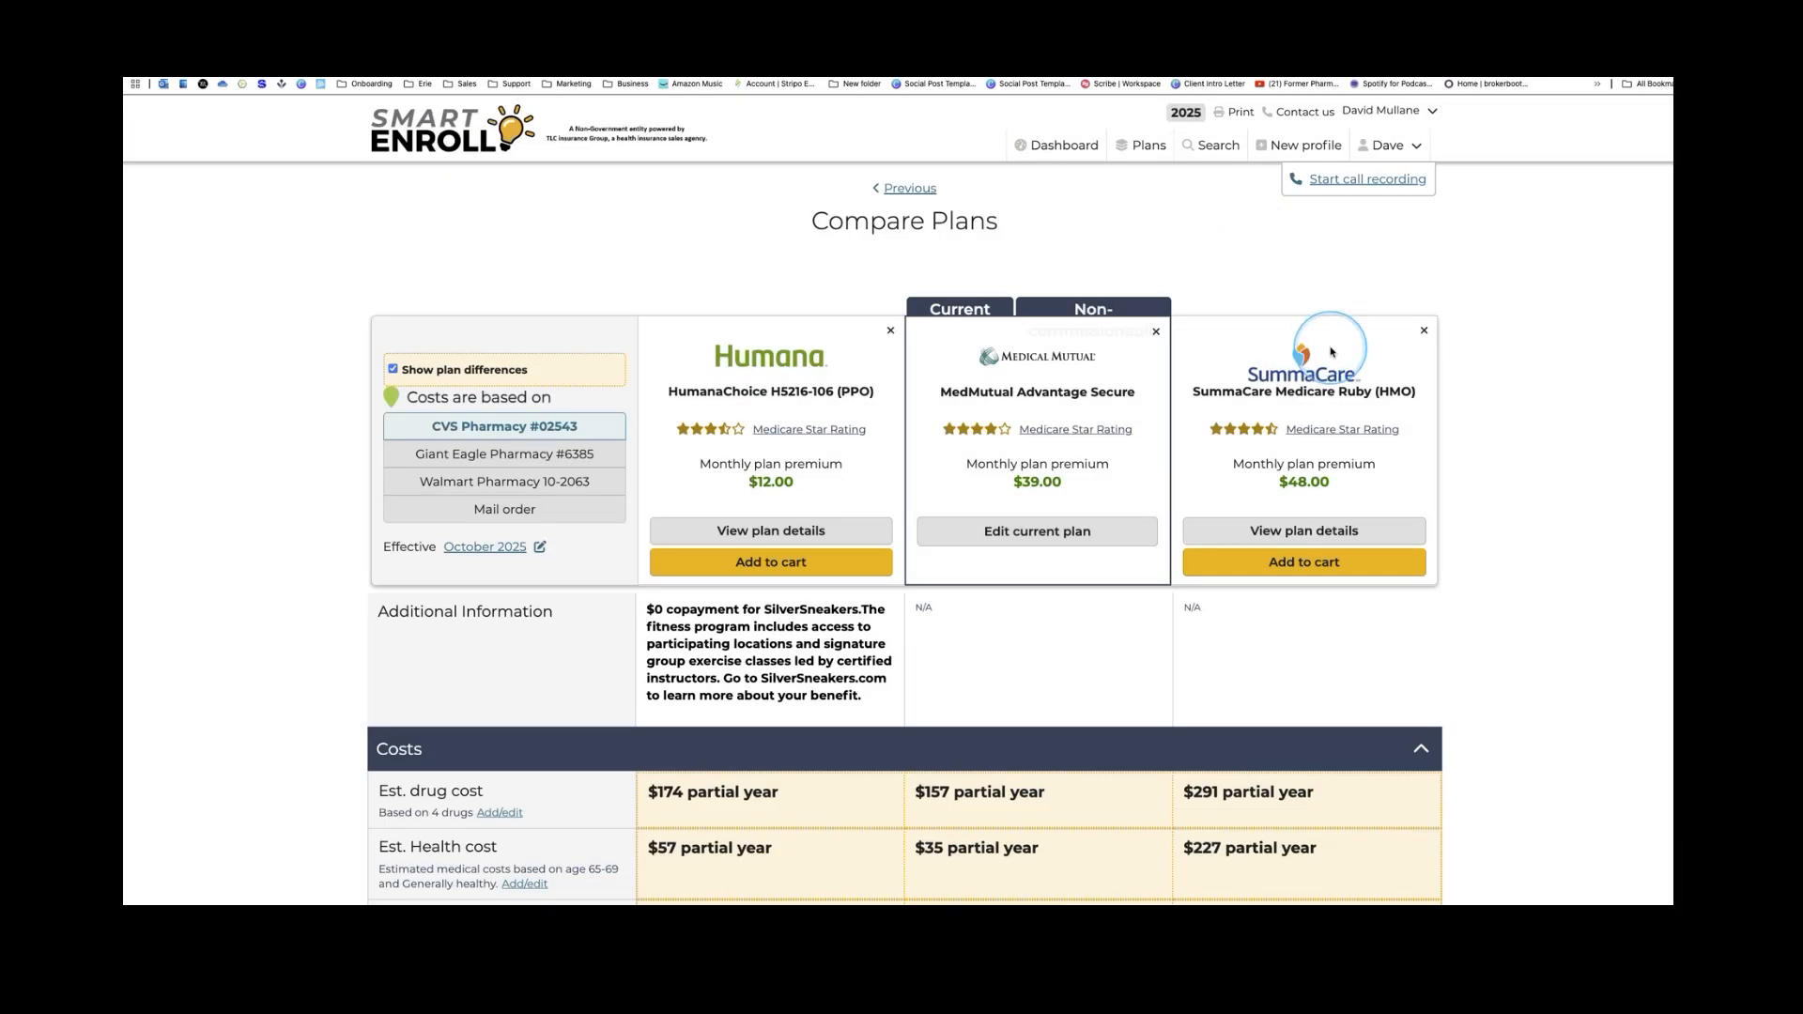
Base comparison costs on mail-order pharmacy and remove SummaCare Medicare Ruby from the comparison
scroll(1399, 362, down, 1)
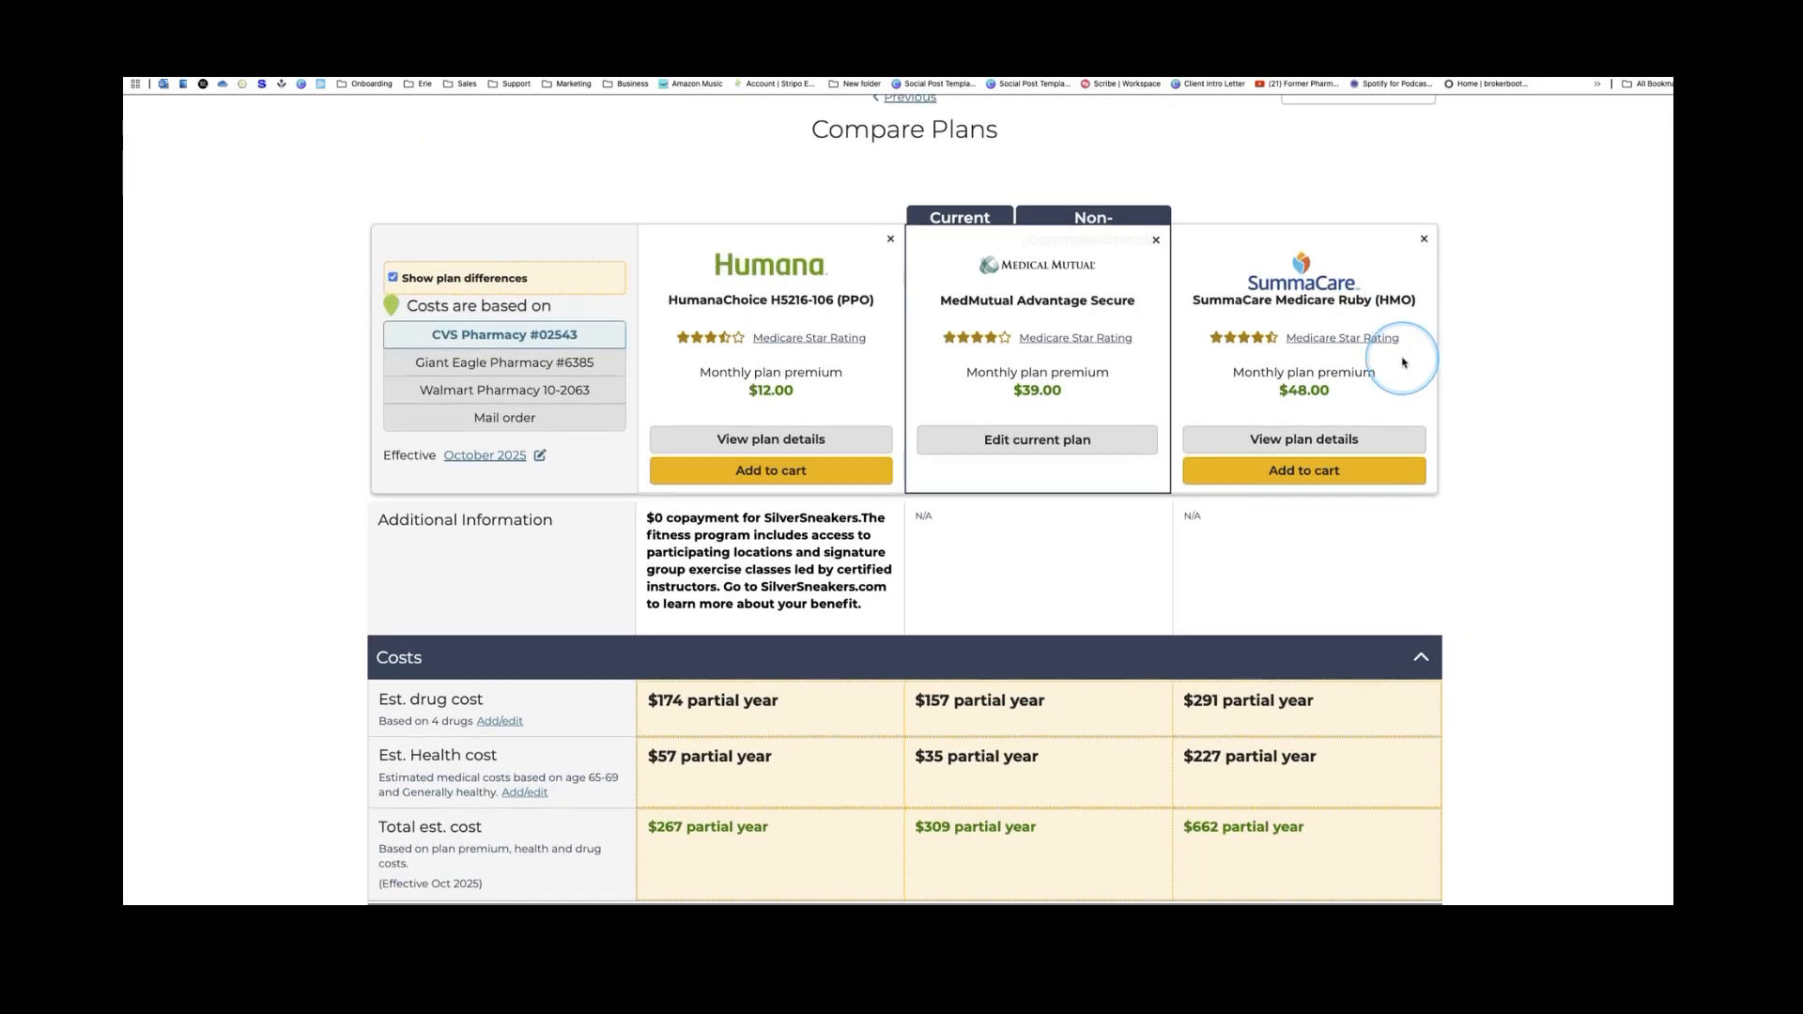
scroll(1404, 363, down, 1)
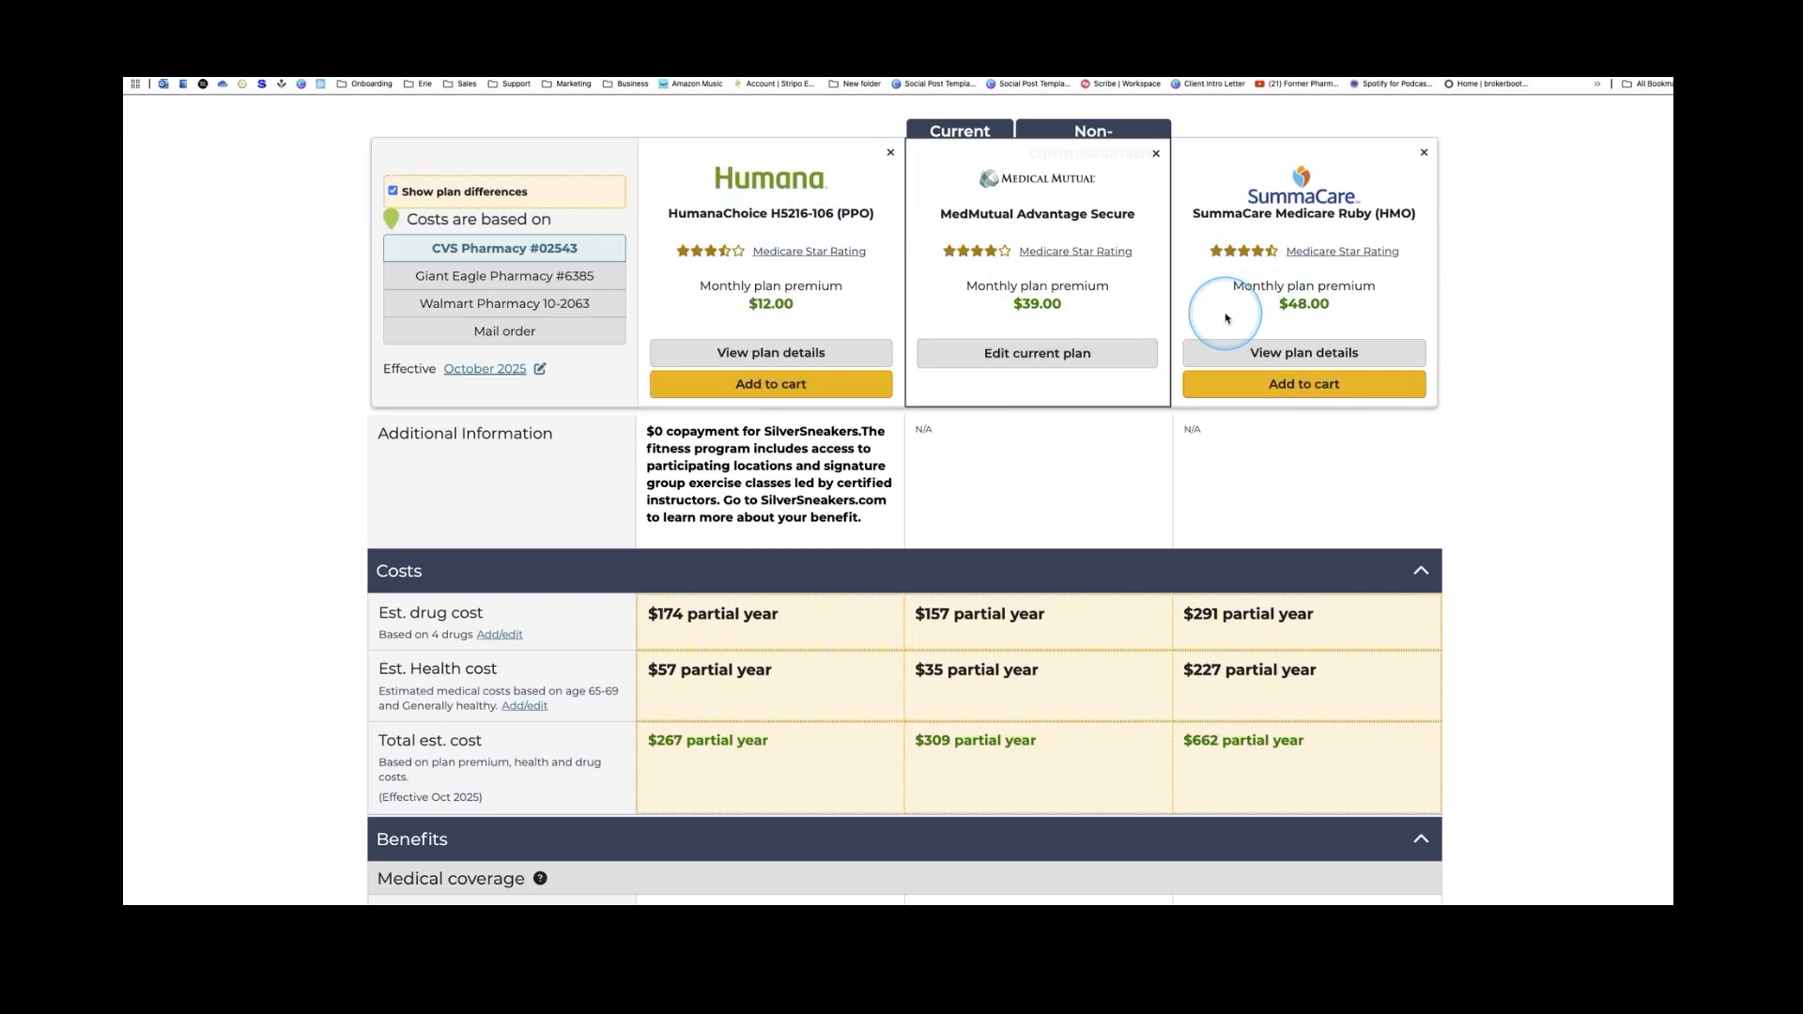
click(491, 335)
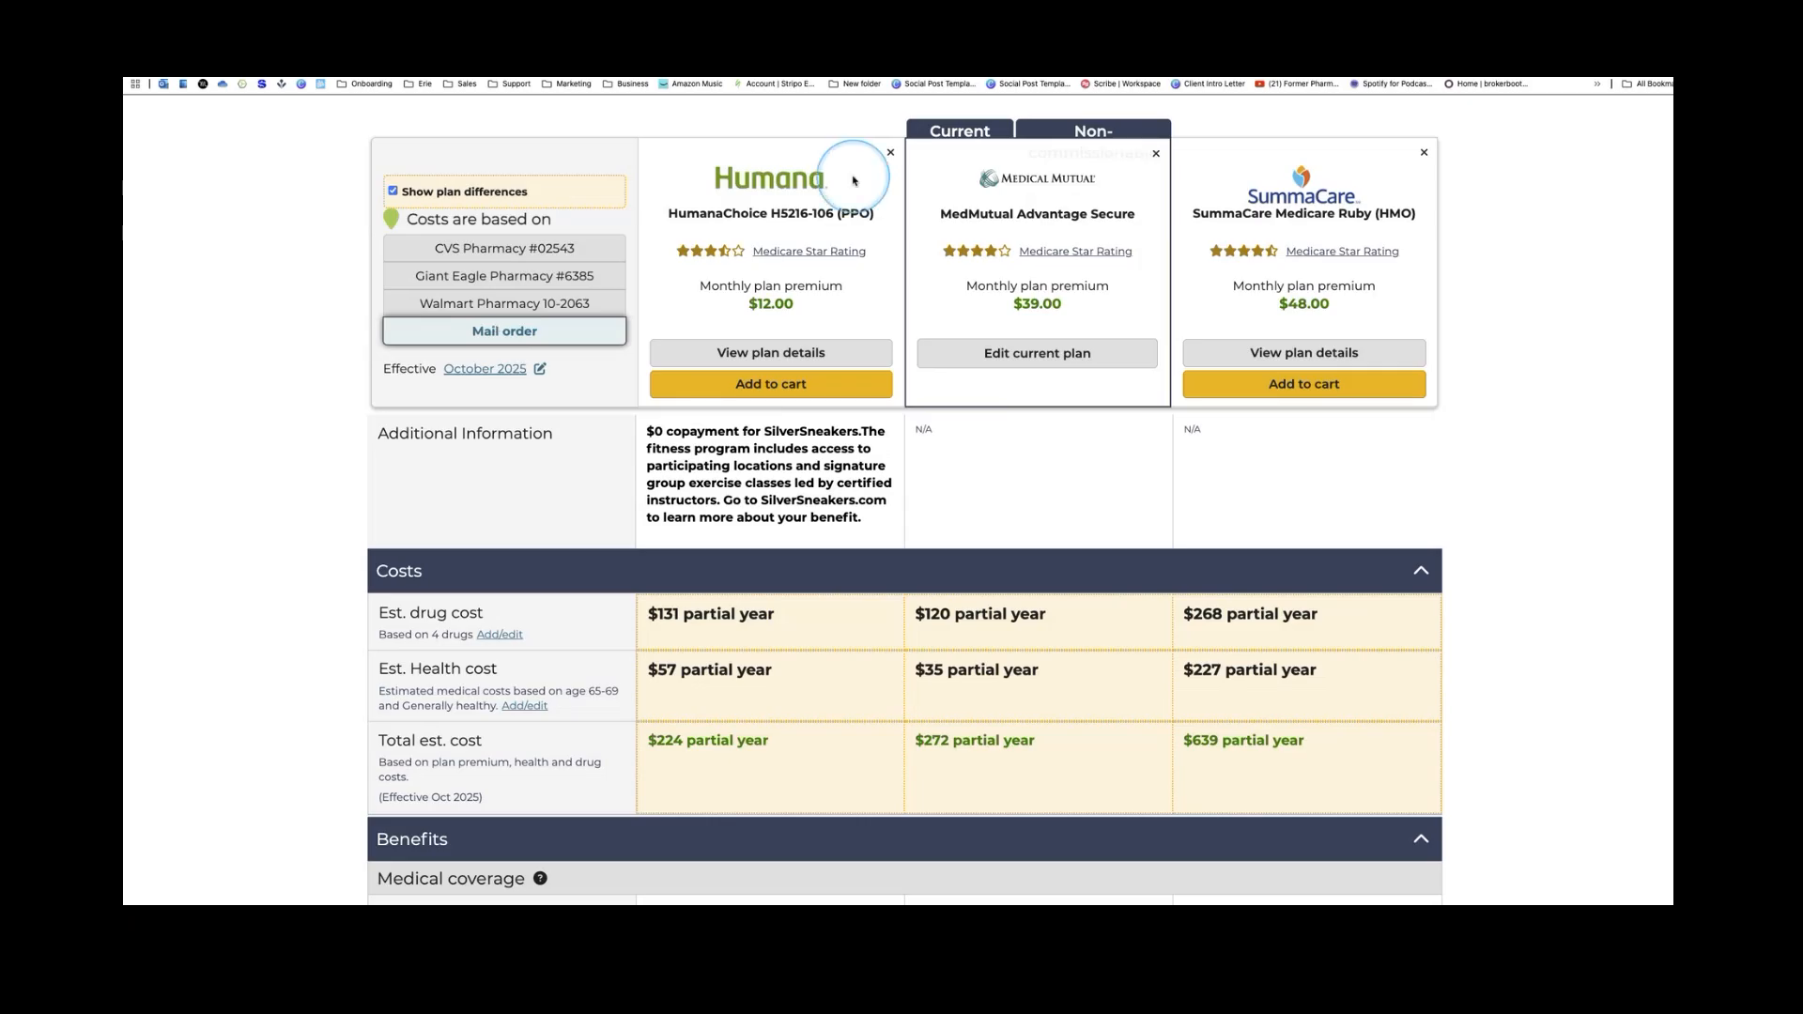
click(989, 252)
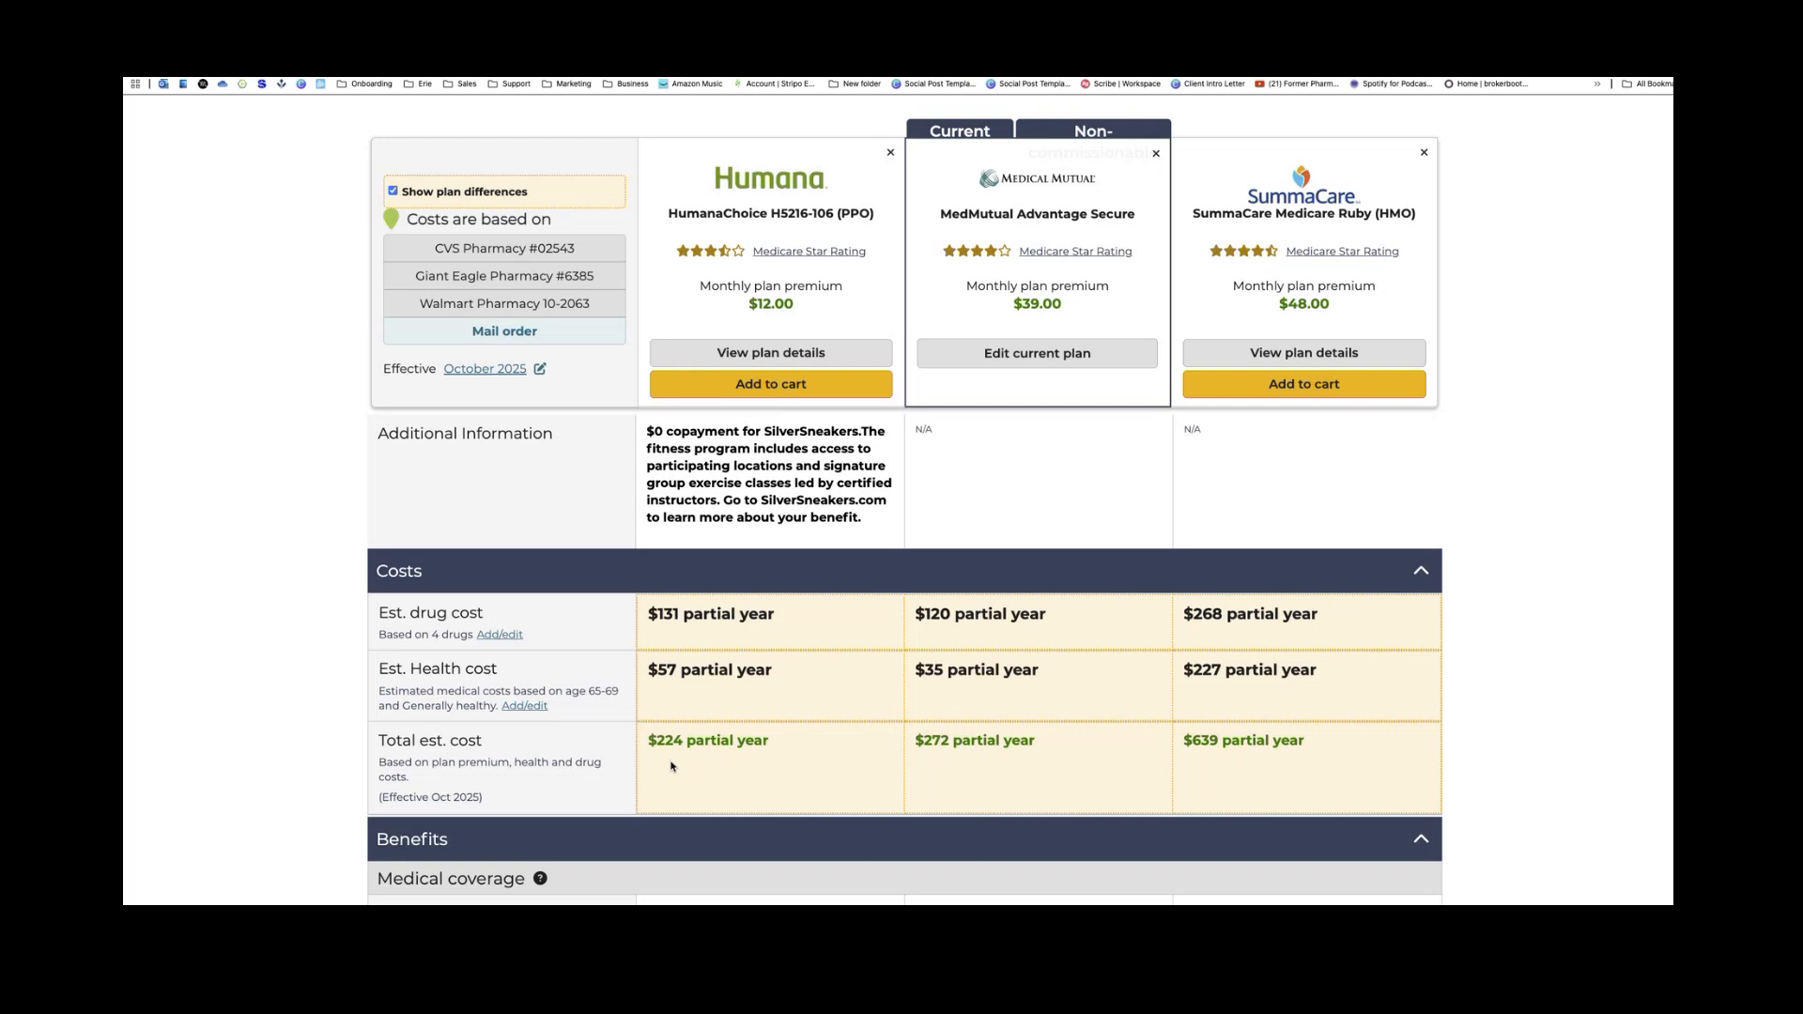
click(1424, 152)
Return from the comparison page to the list of available plans
scroll(910, 132, up, 3)
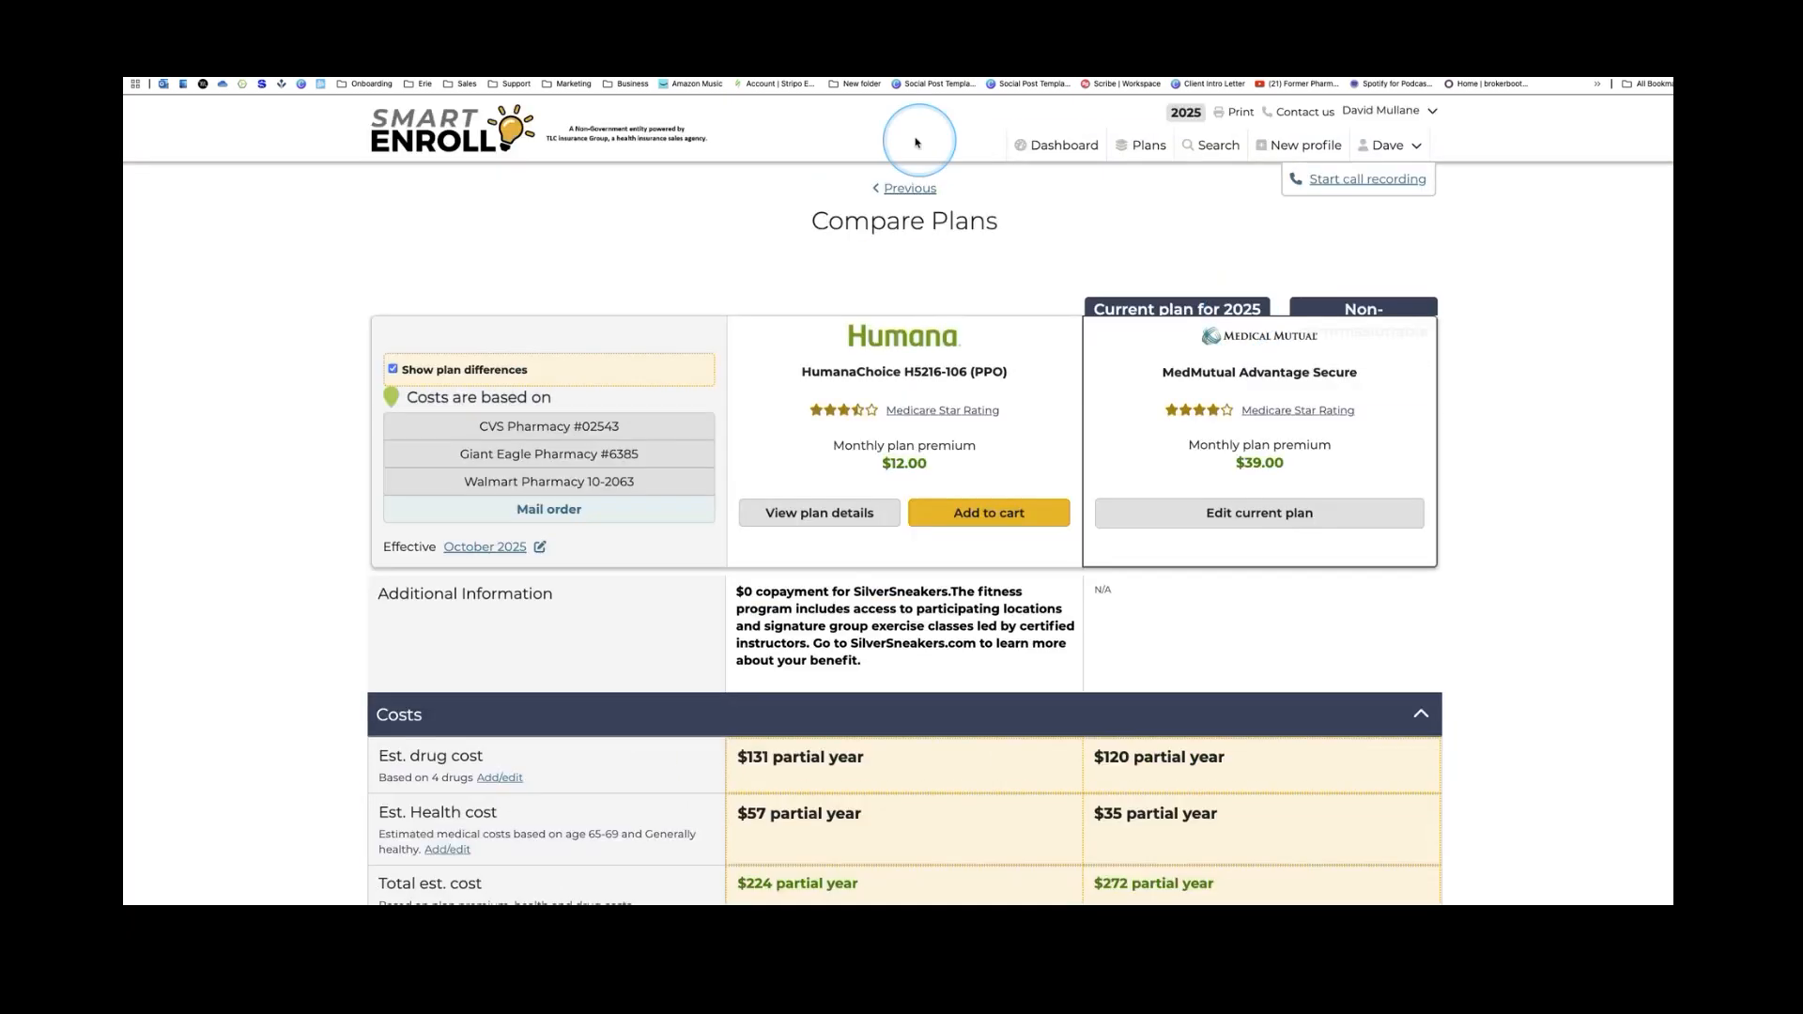
click(902, 189)
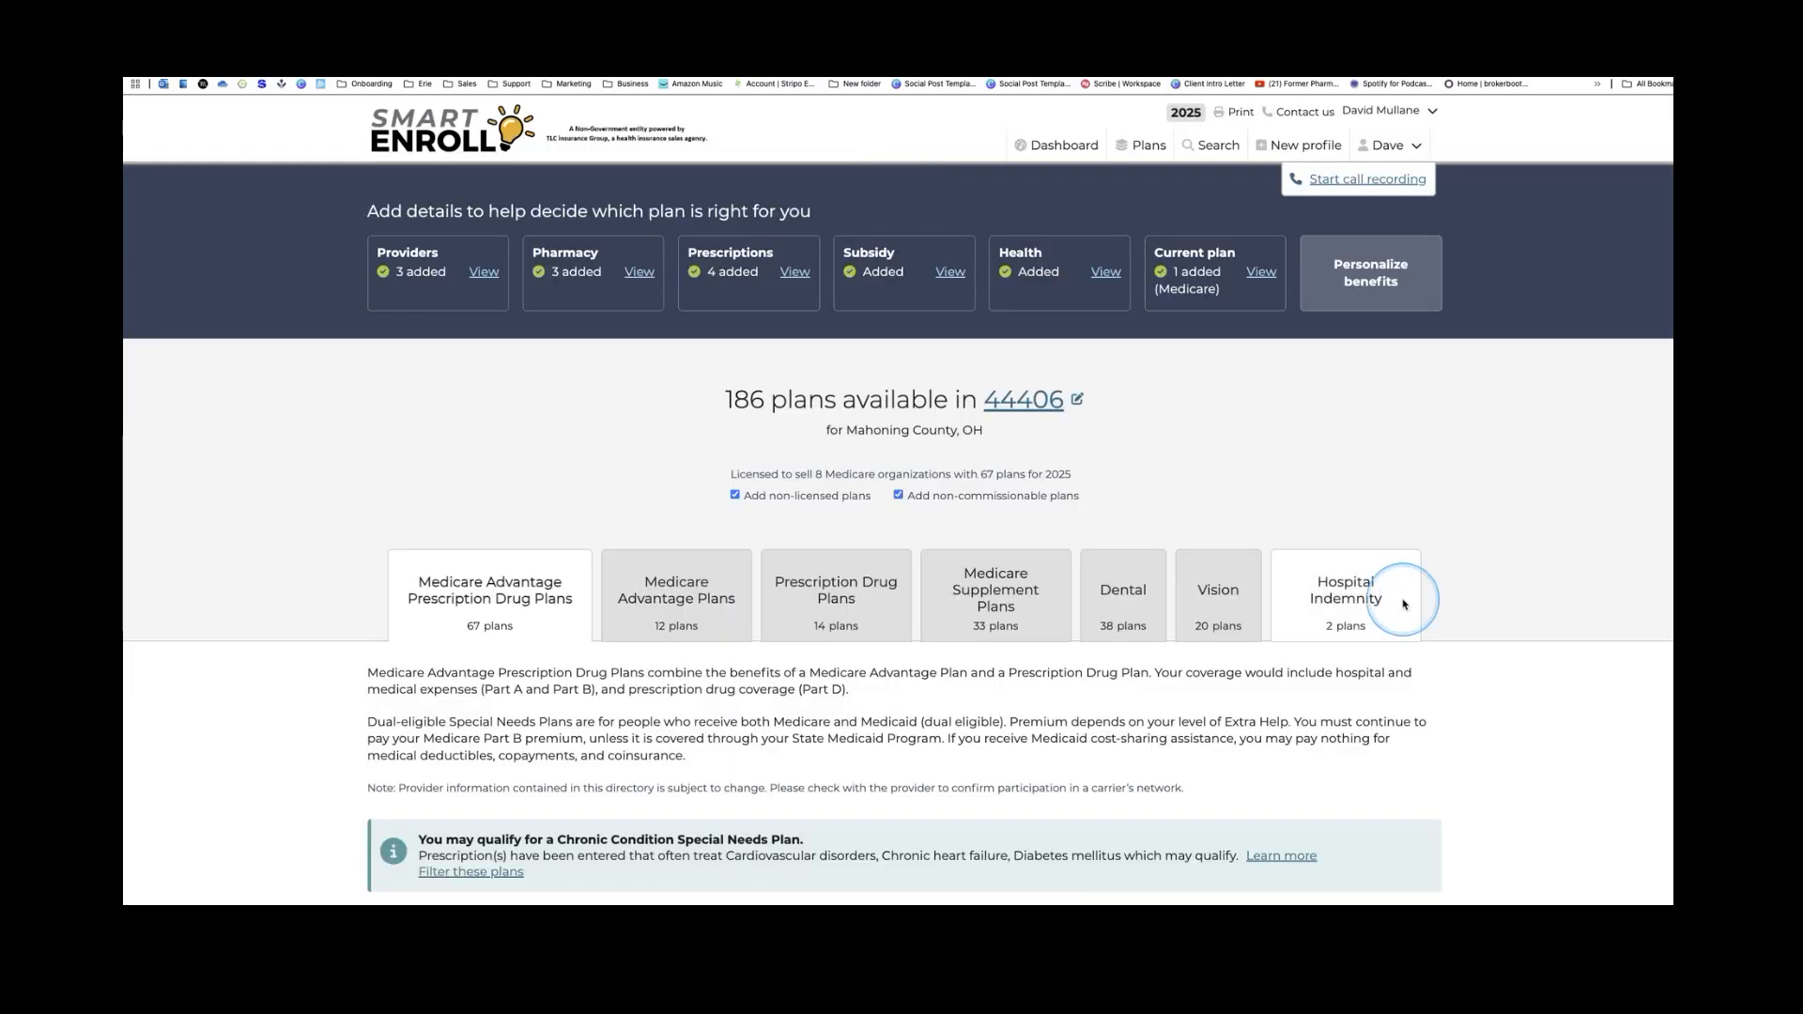
scroll(1405, 603, down, 2)
scroll(1407, 607, down, 2)
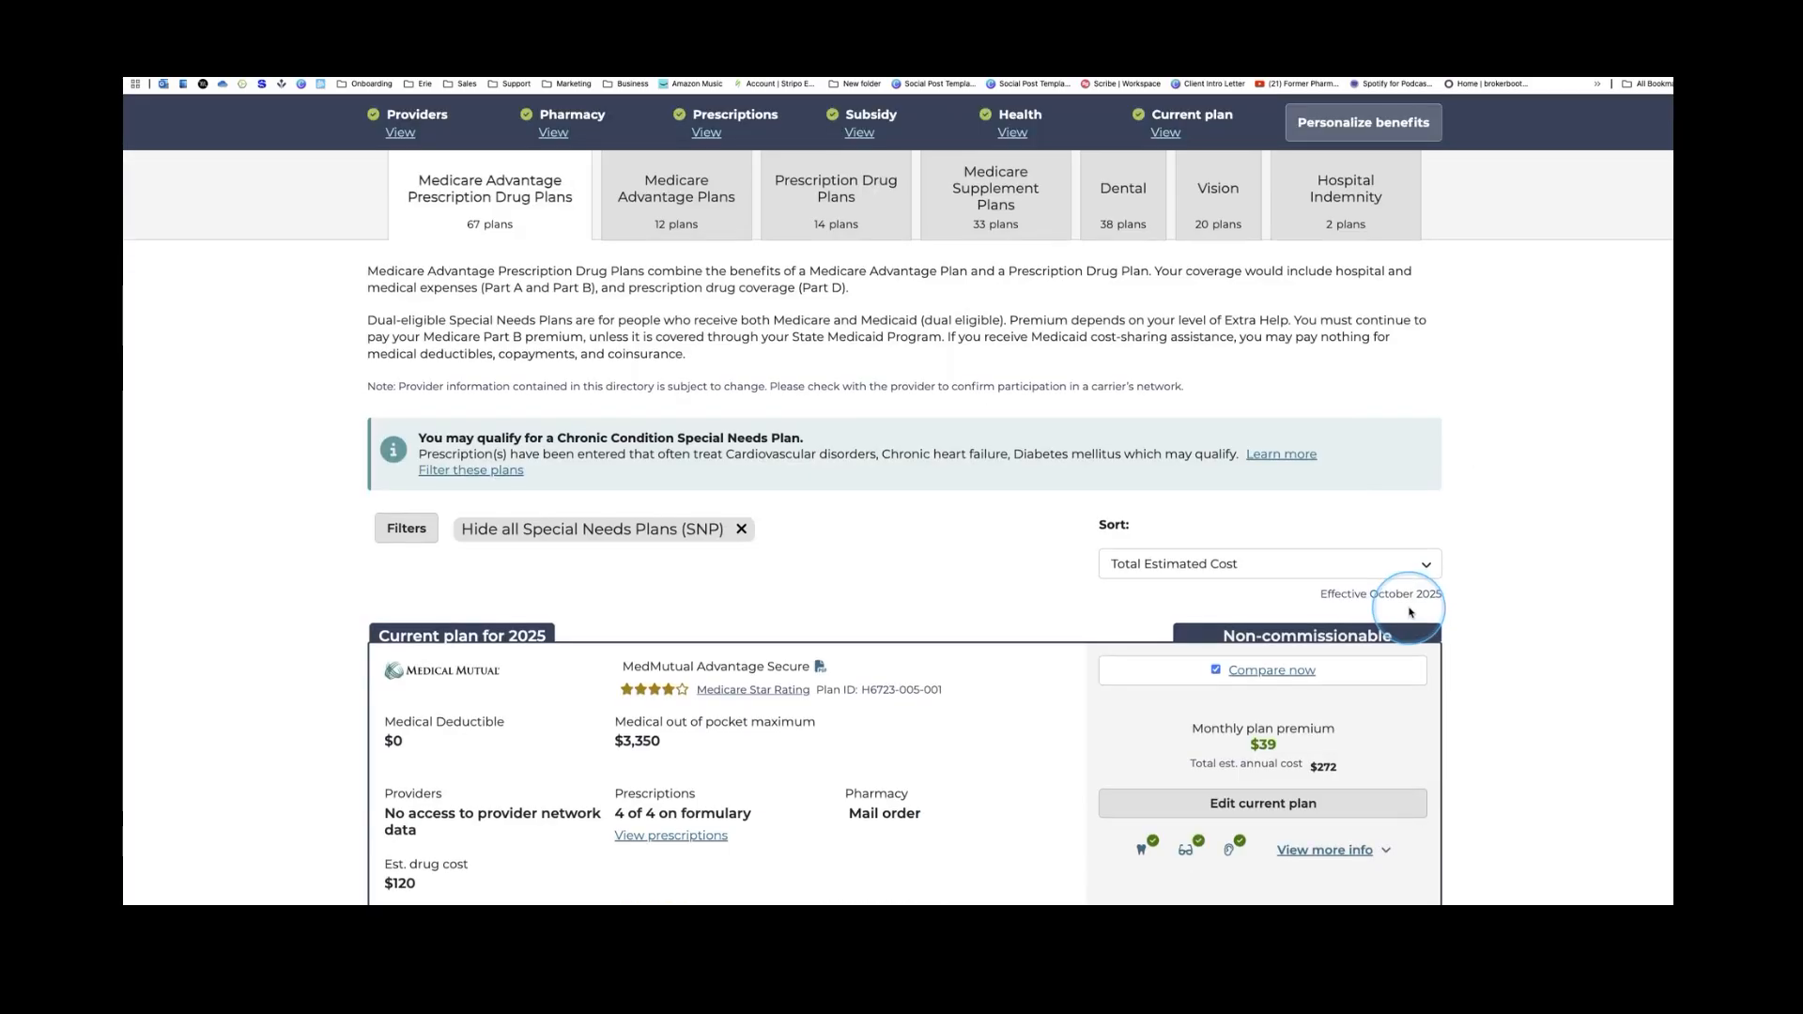
scroll(1409, 613, down, 2)
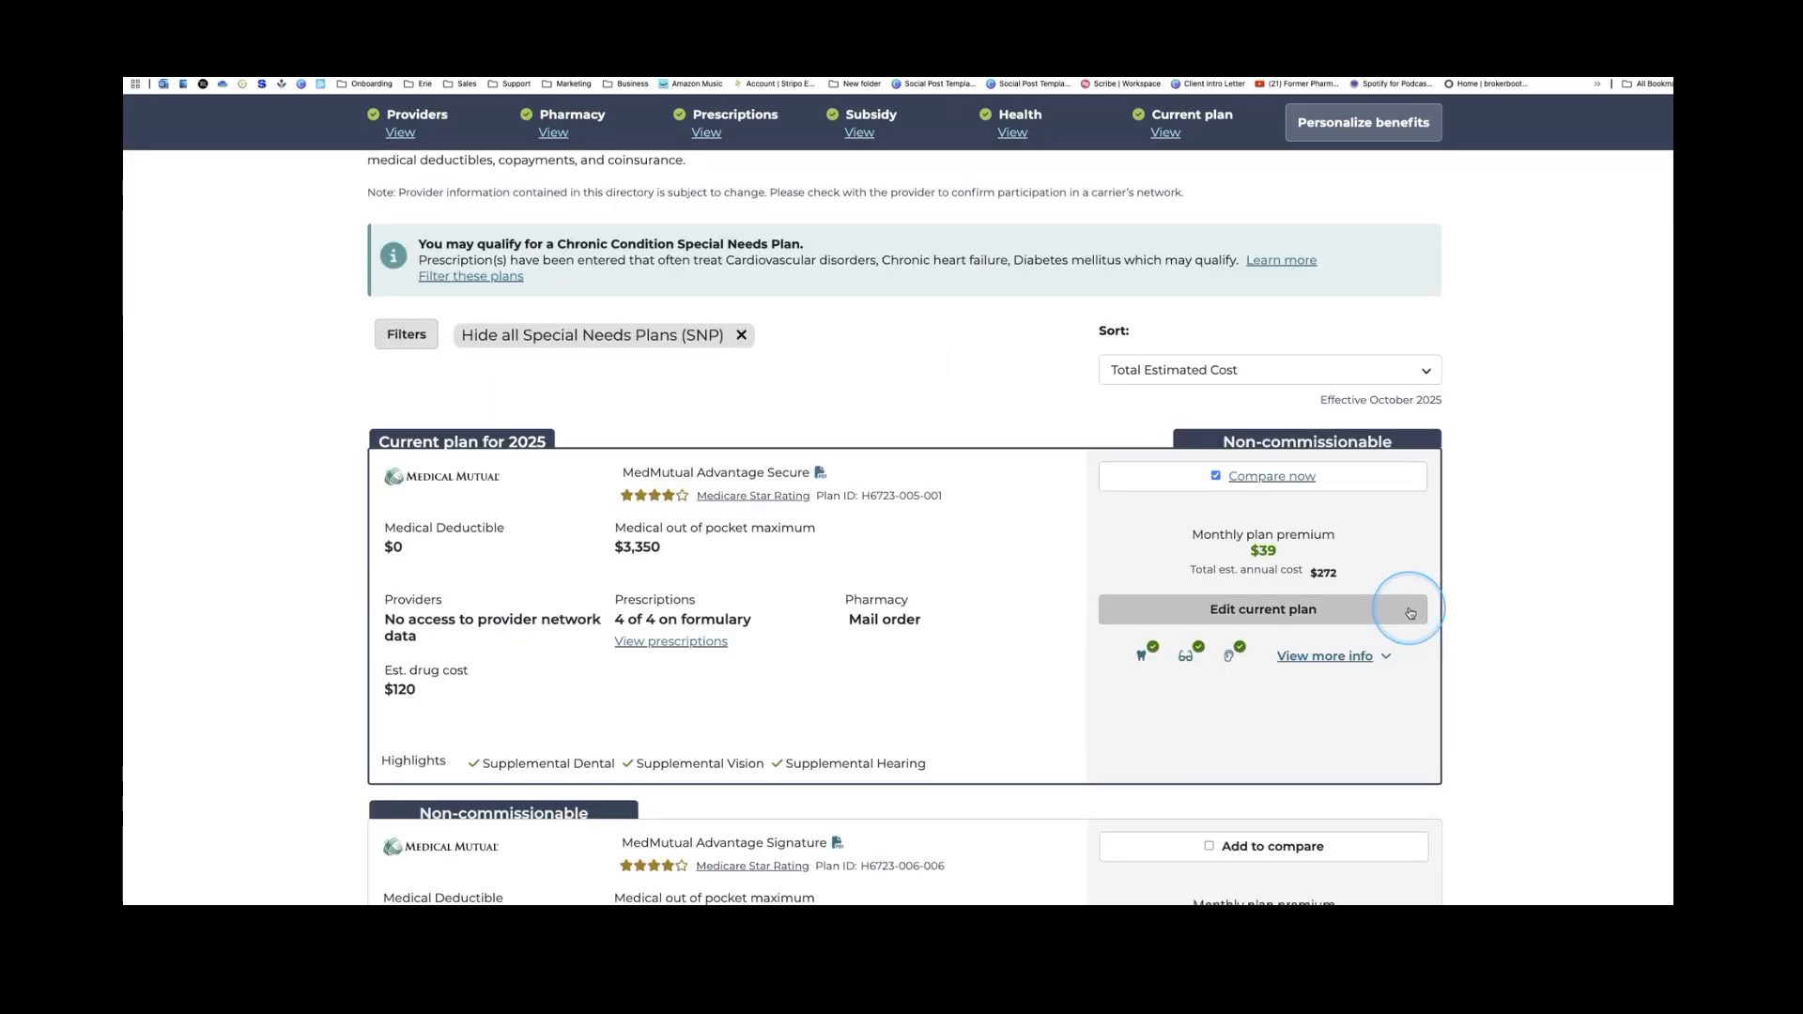
Filter the plans to the UnitedHealthcare carrier, showing AARP plans like UHC OH-6 (HMO-POS) at $29 monthly
click(426, 339)
scroll(625, 564, down, 4)
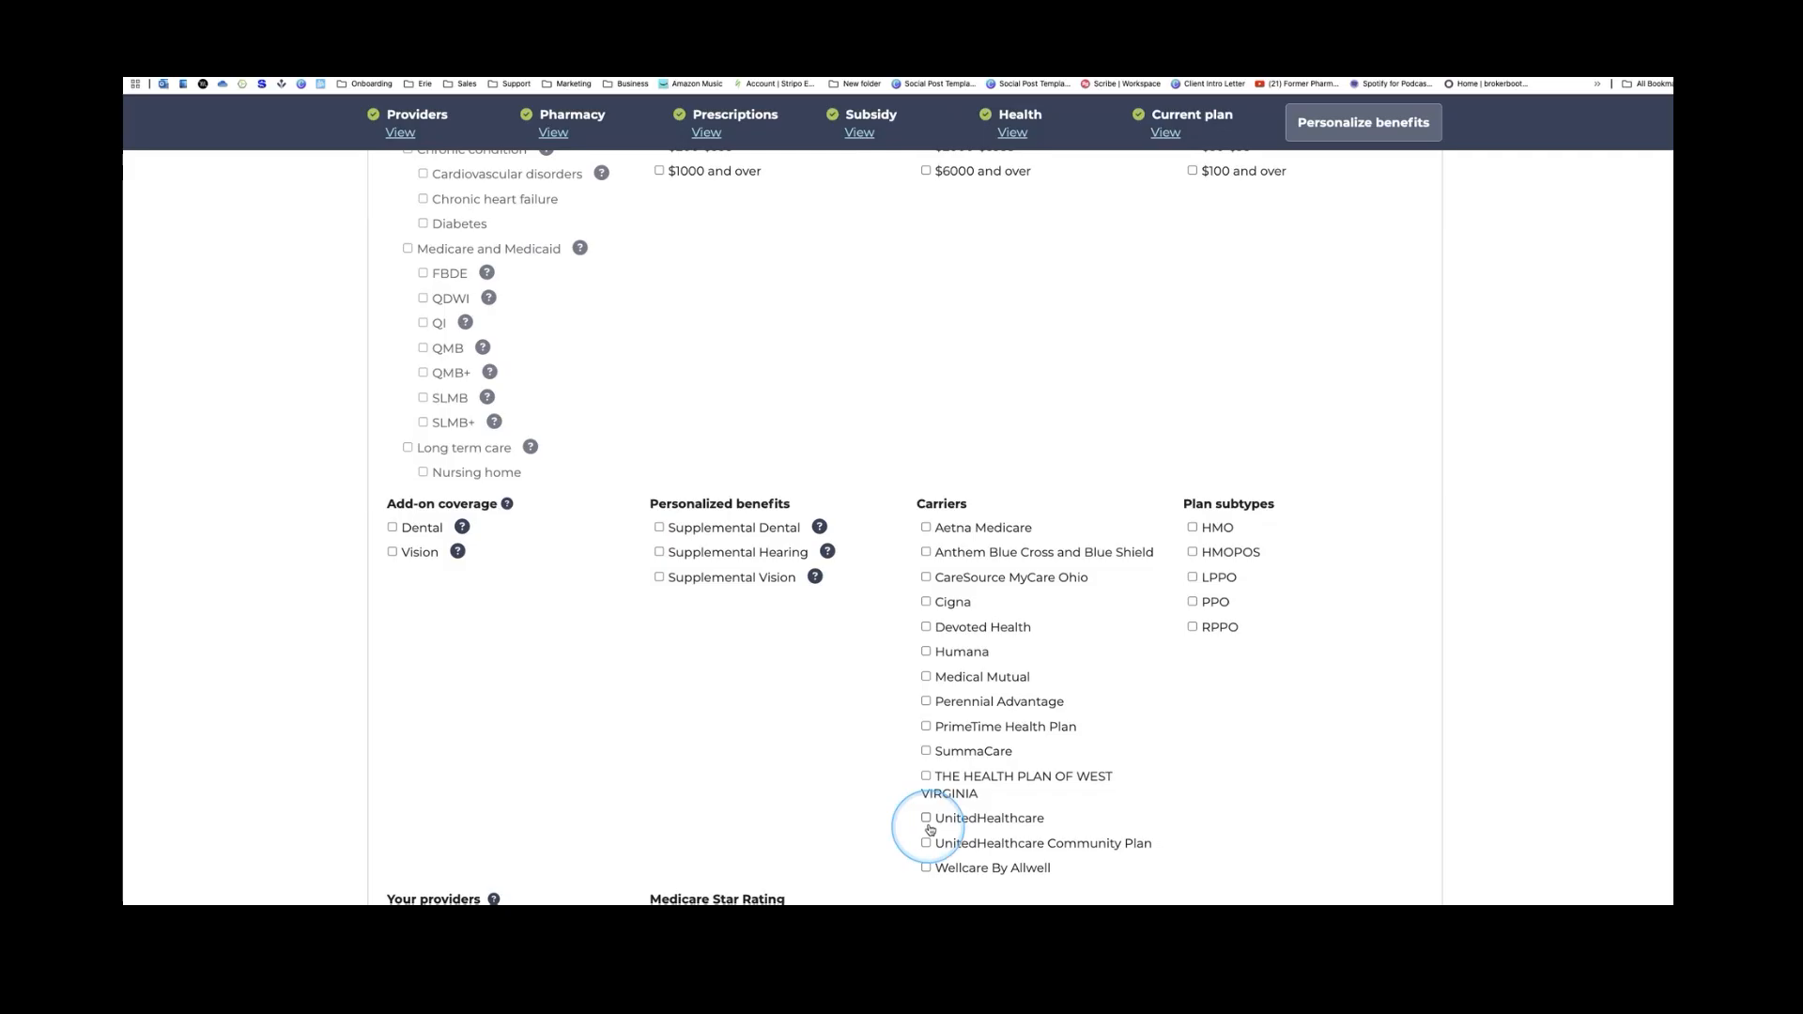
click(925, 817)
scroll(967, 779, down, 5)
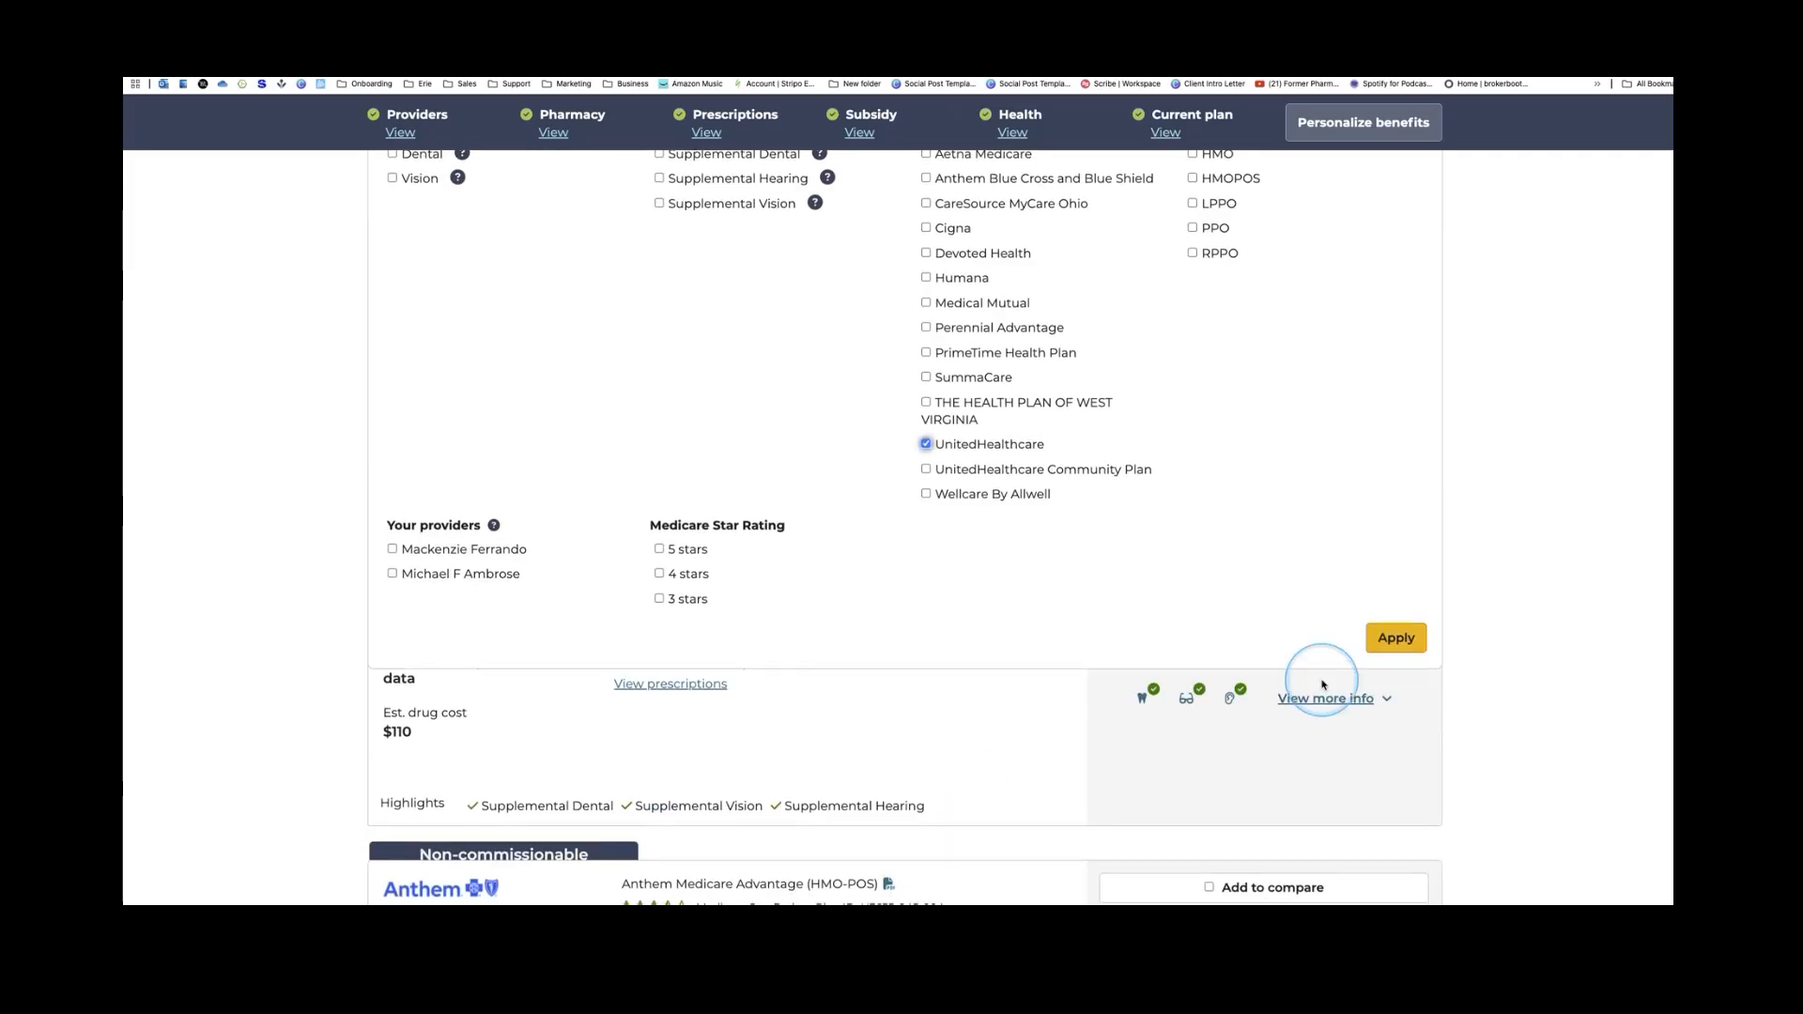
click(1412, 638)
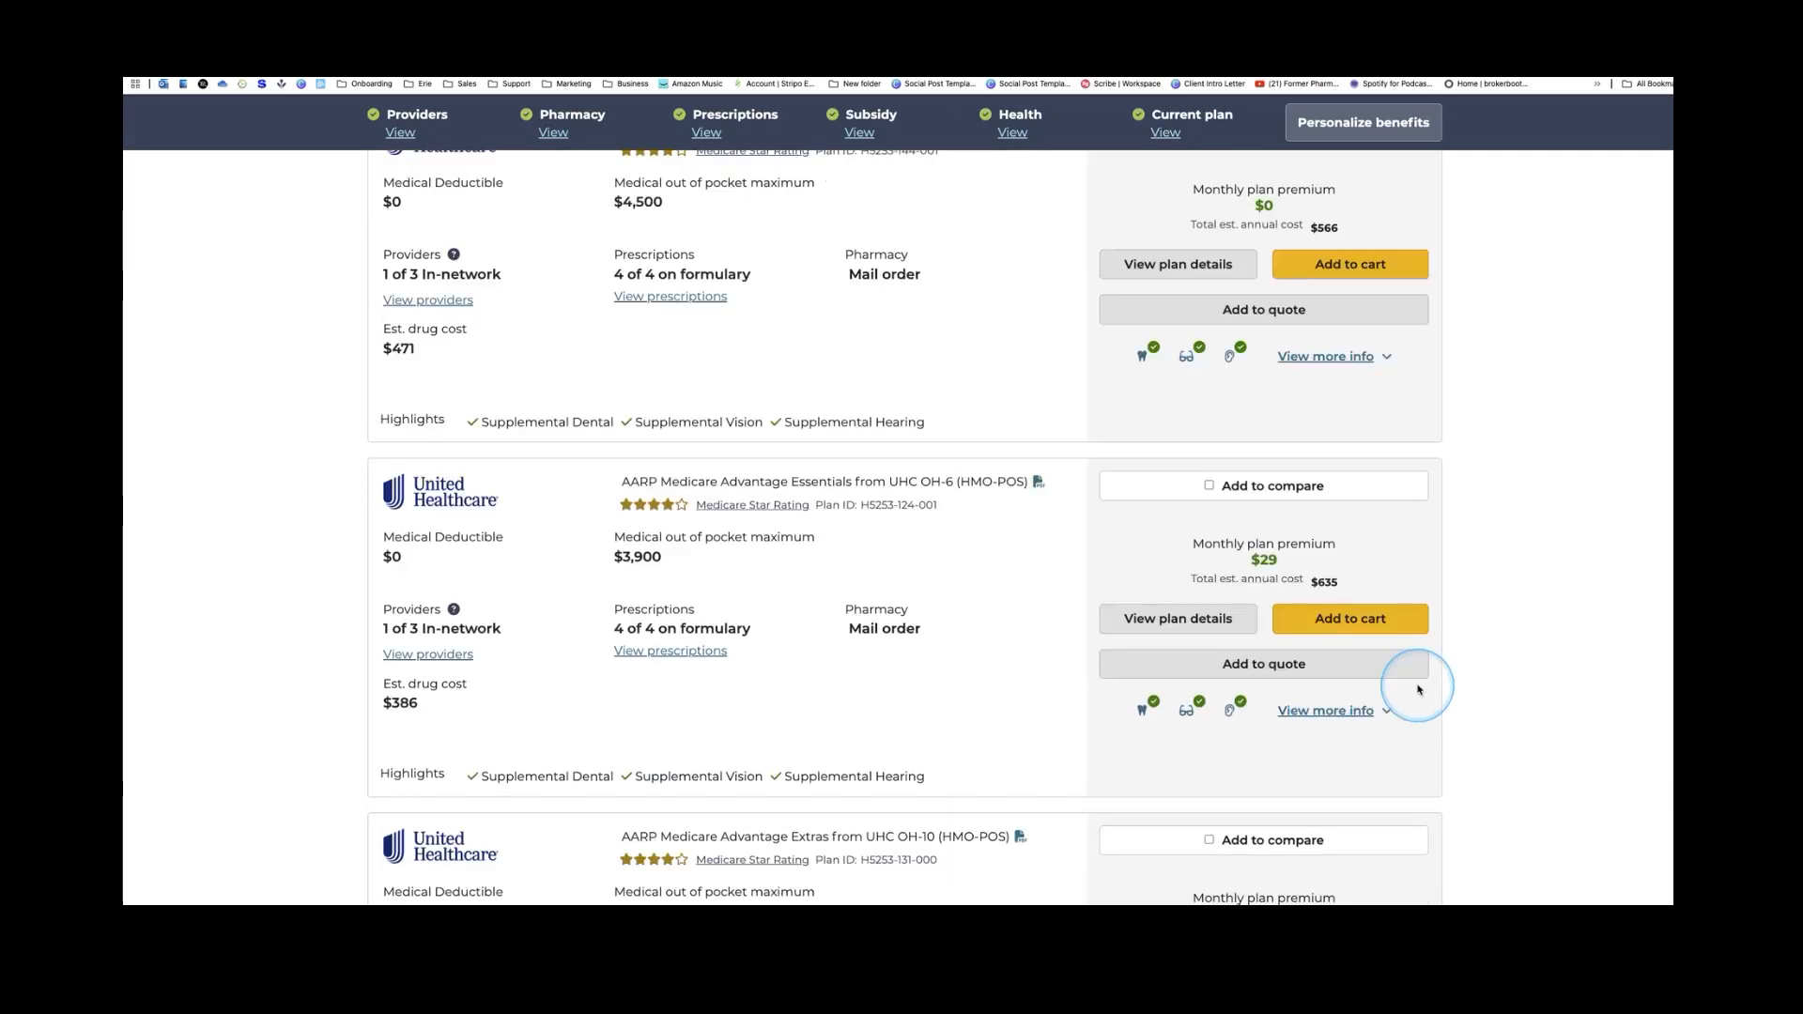
scroll(1174, 424, down, 1)
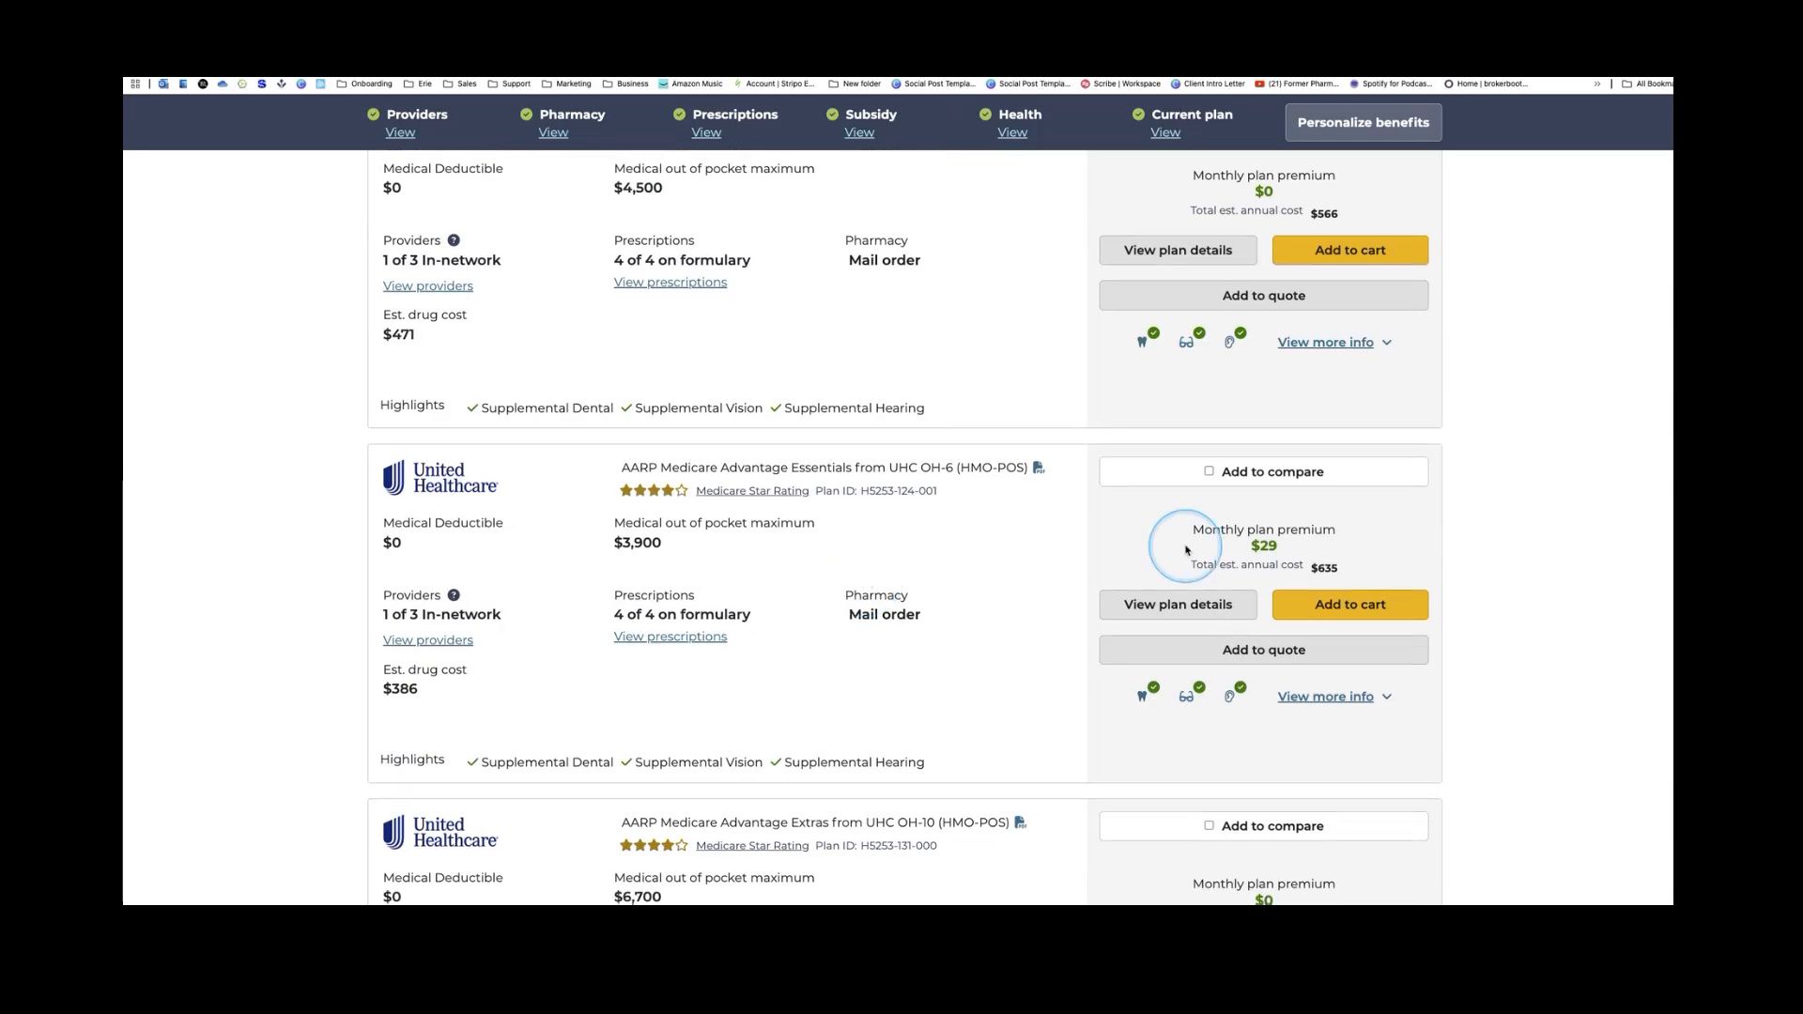
Add AARP Medicare Advantage Essentials to the comparison: $635 total versus Humana $224 and MedMutual $272
click(1212, 402)
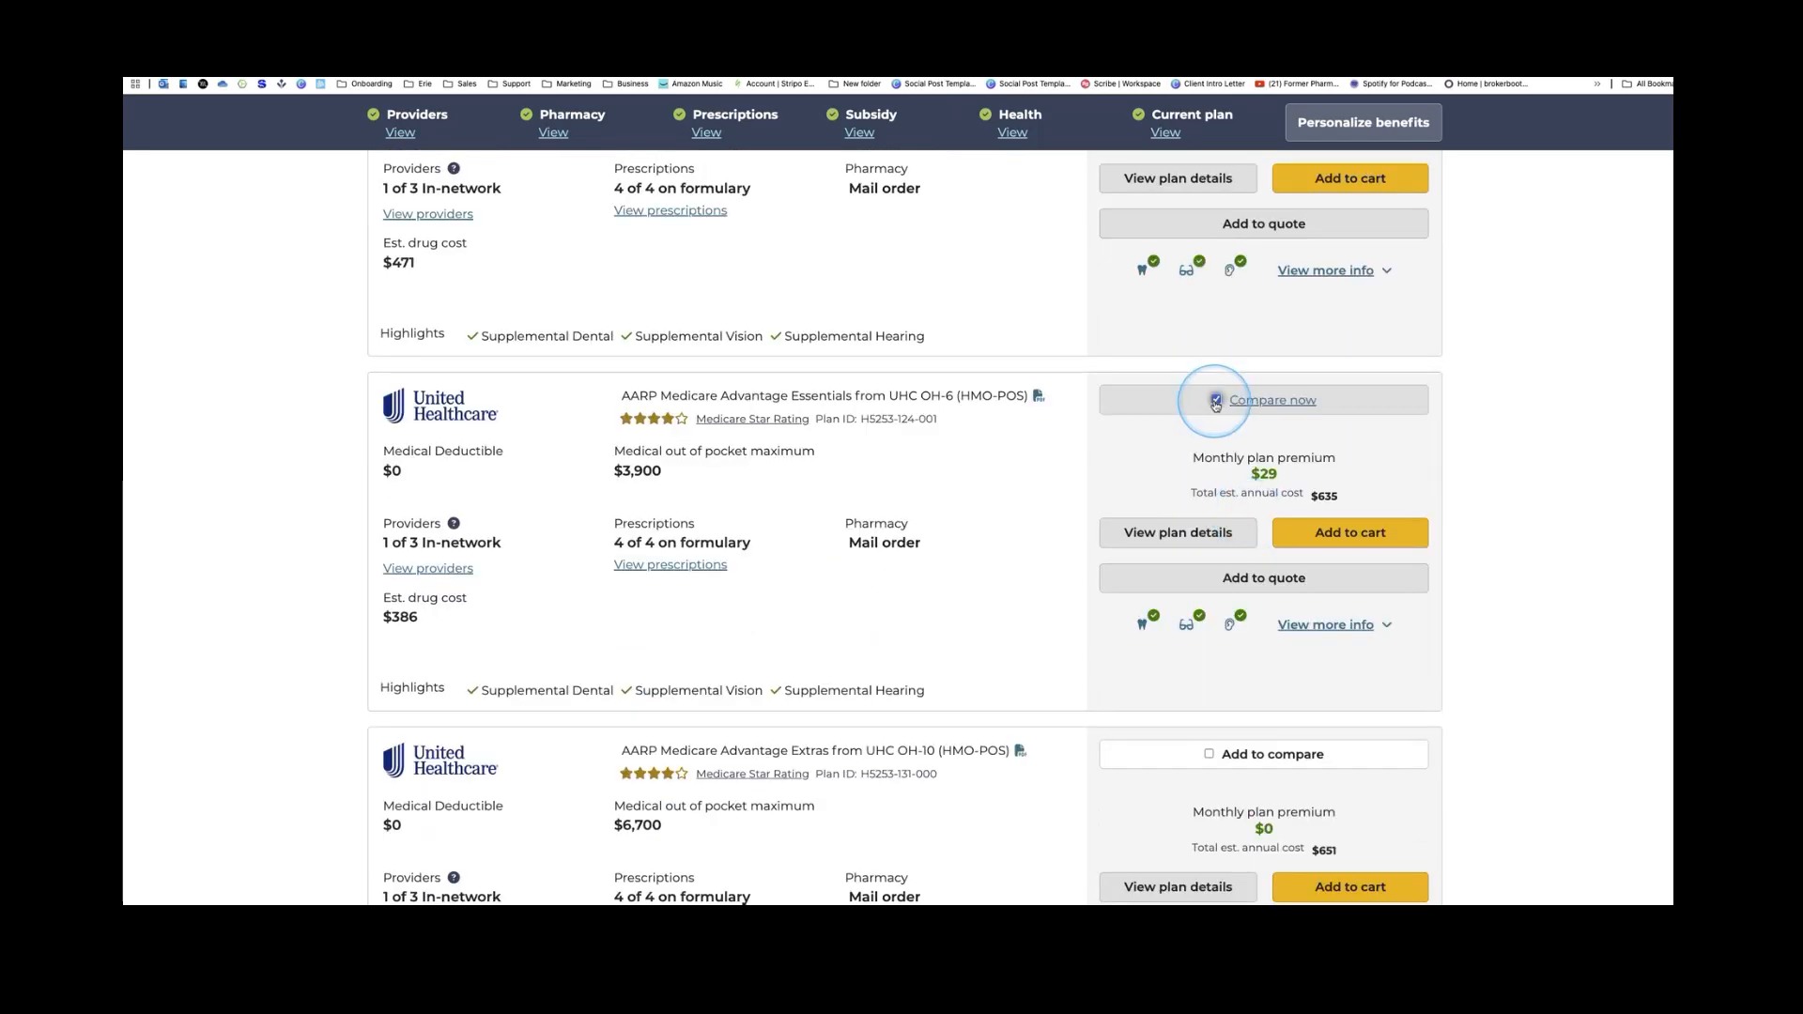
click(1267, 402)
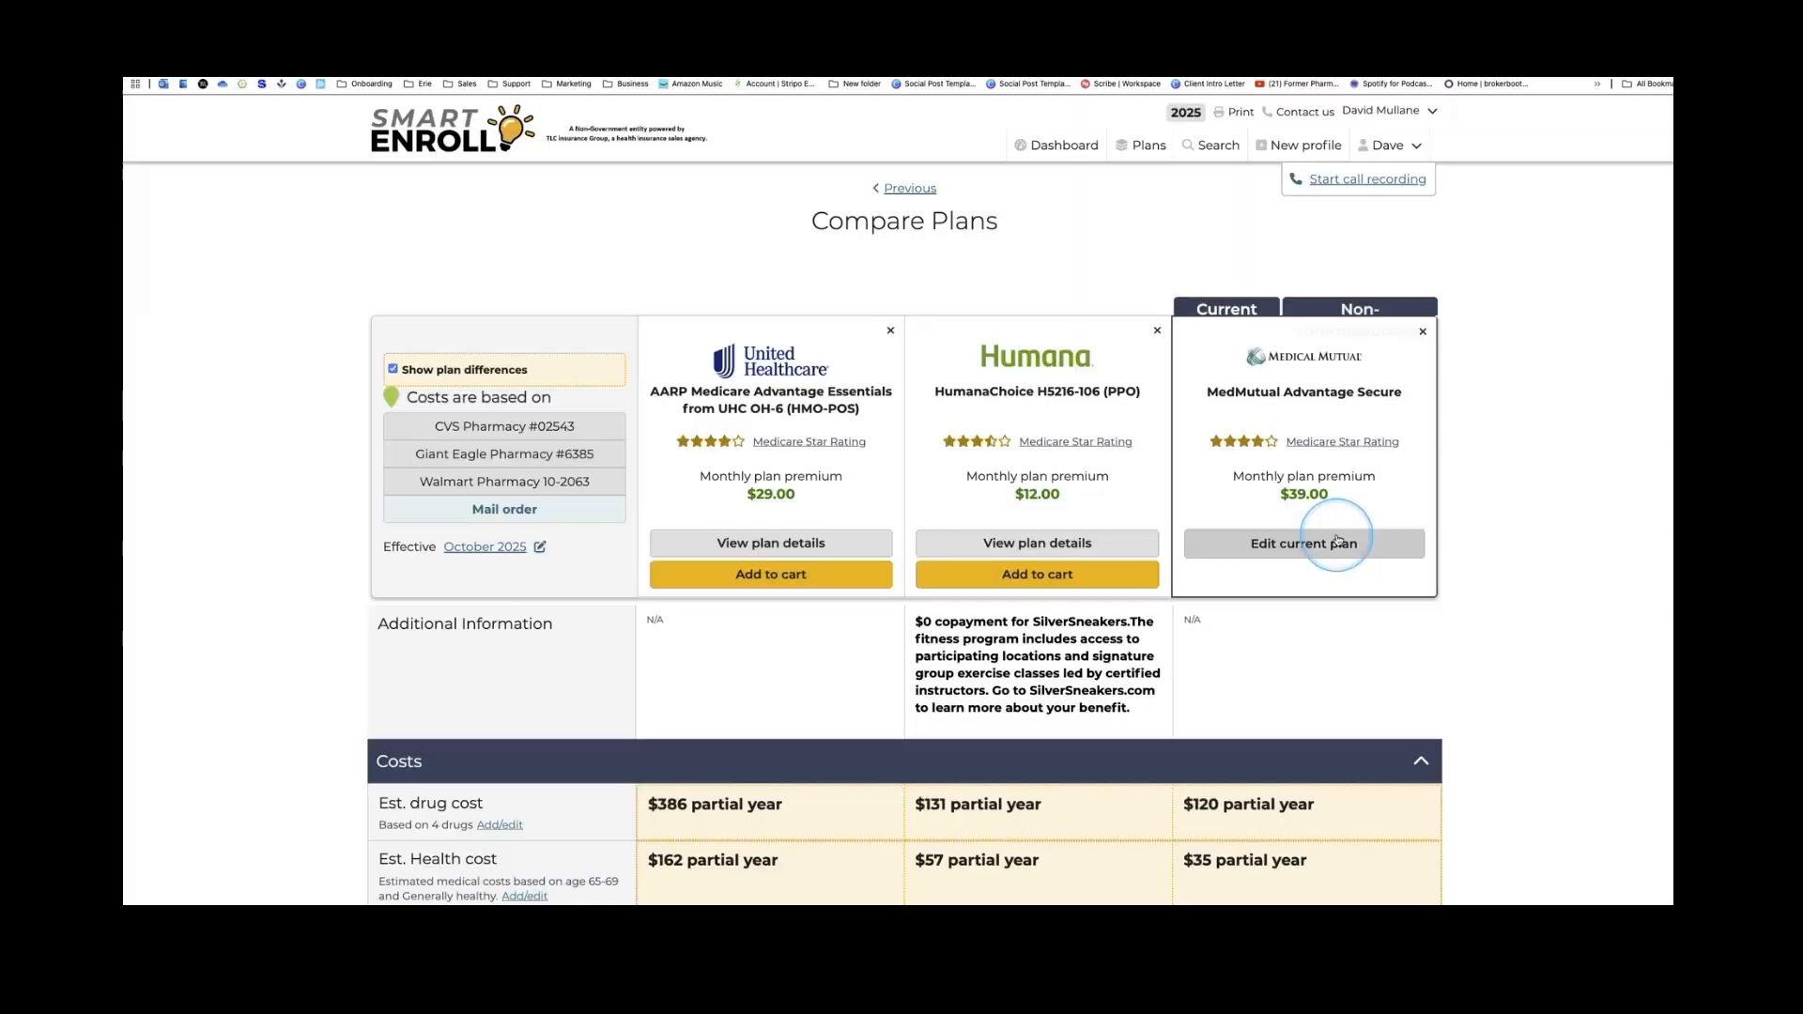
scroll(1338, 540, down, 3)
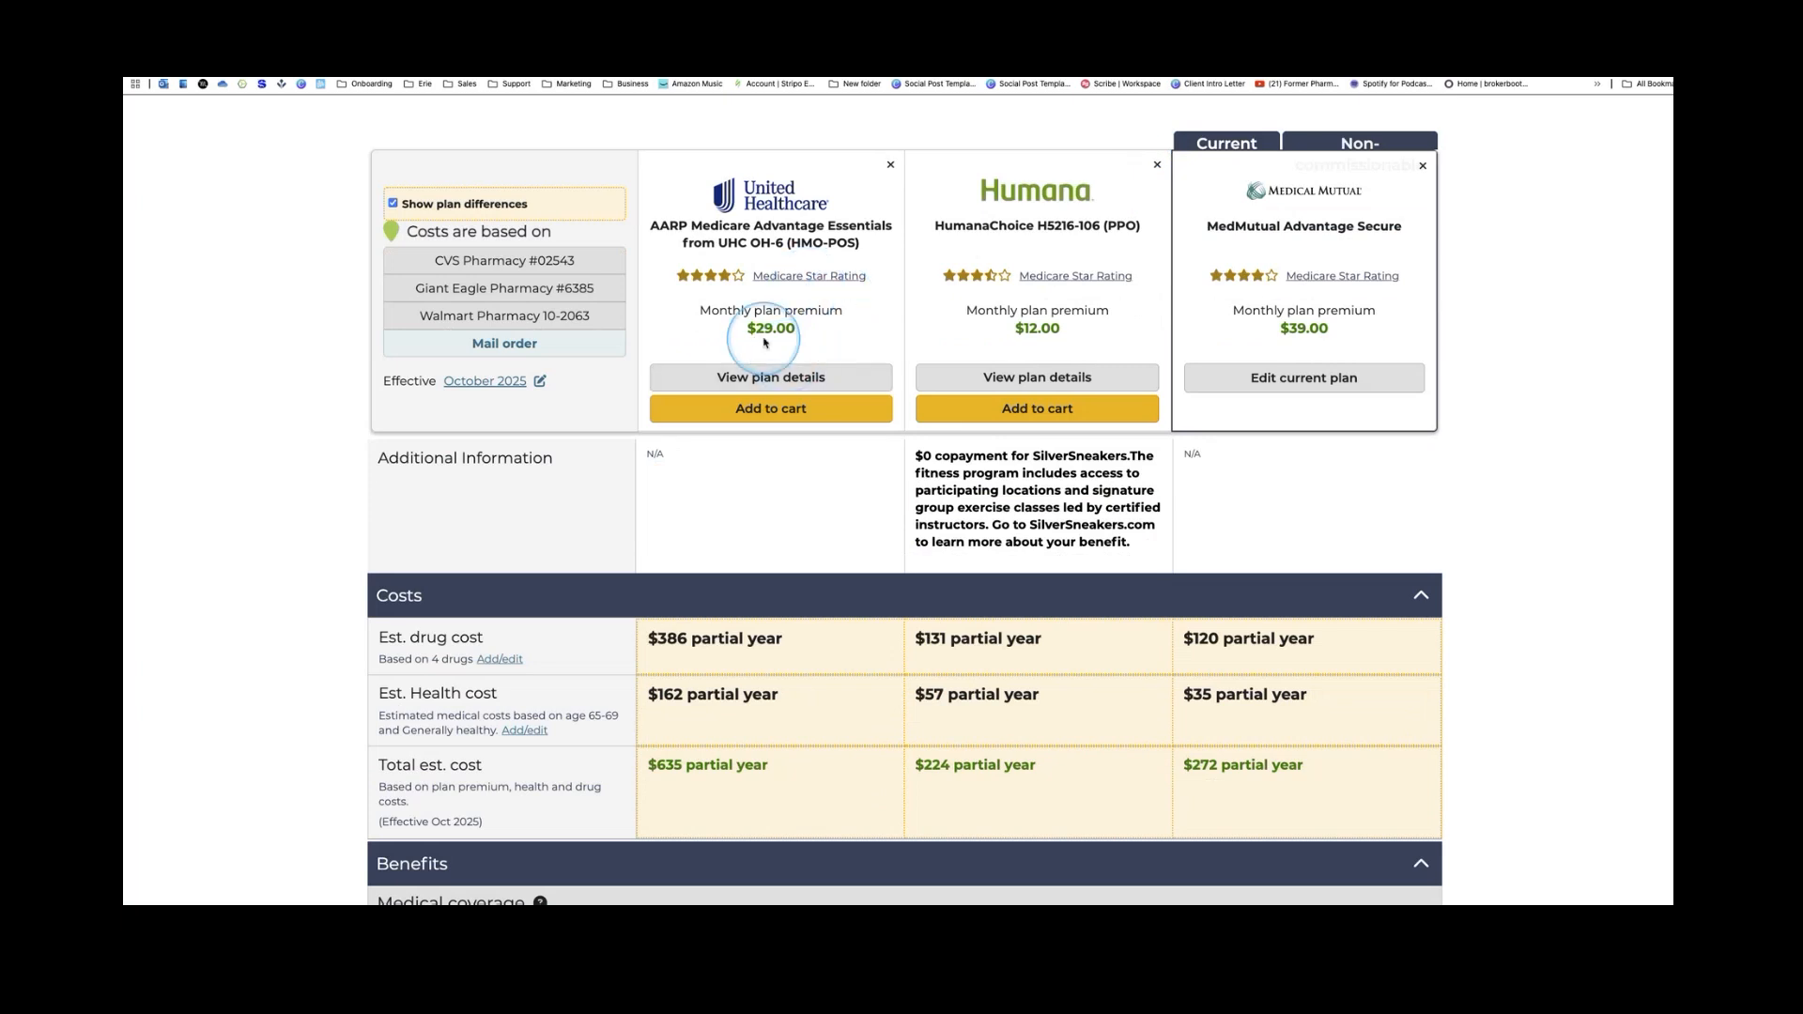
scroll(665, 712, down, 1)
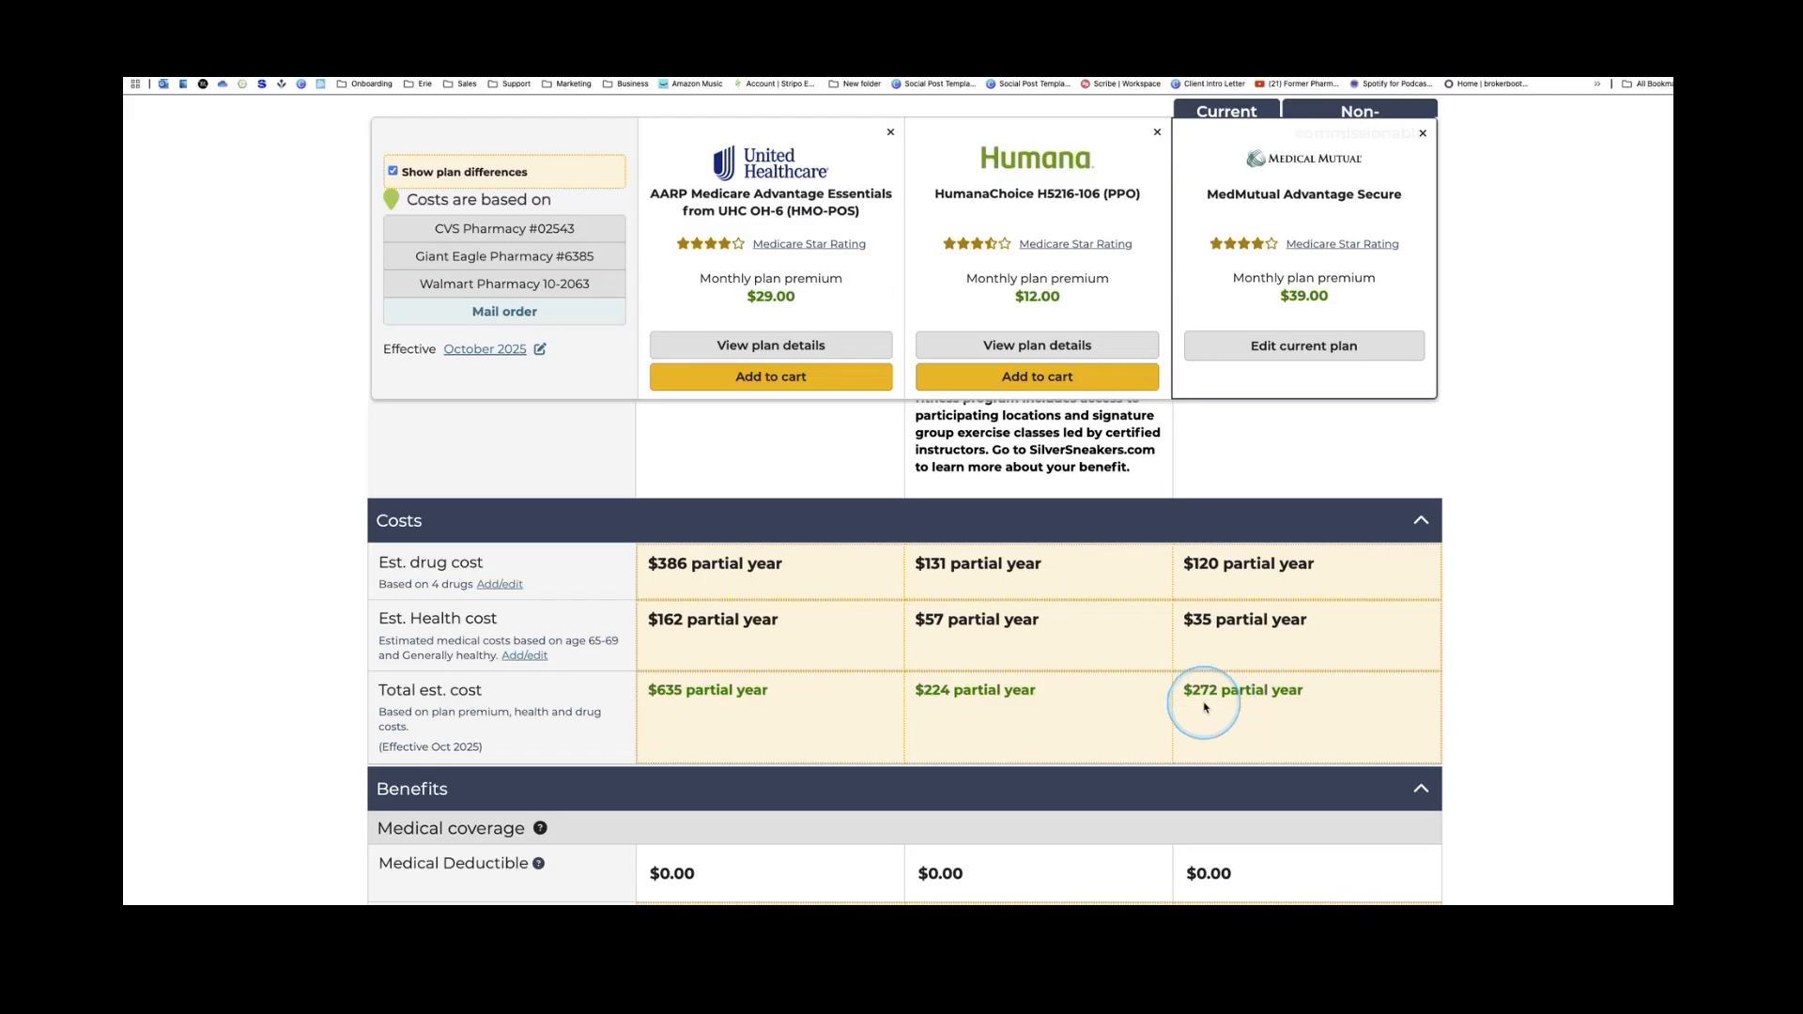
scroll(1206, 708, down, 5)
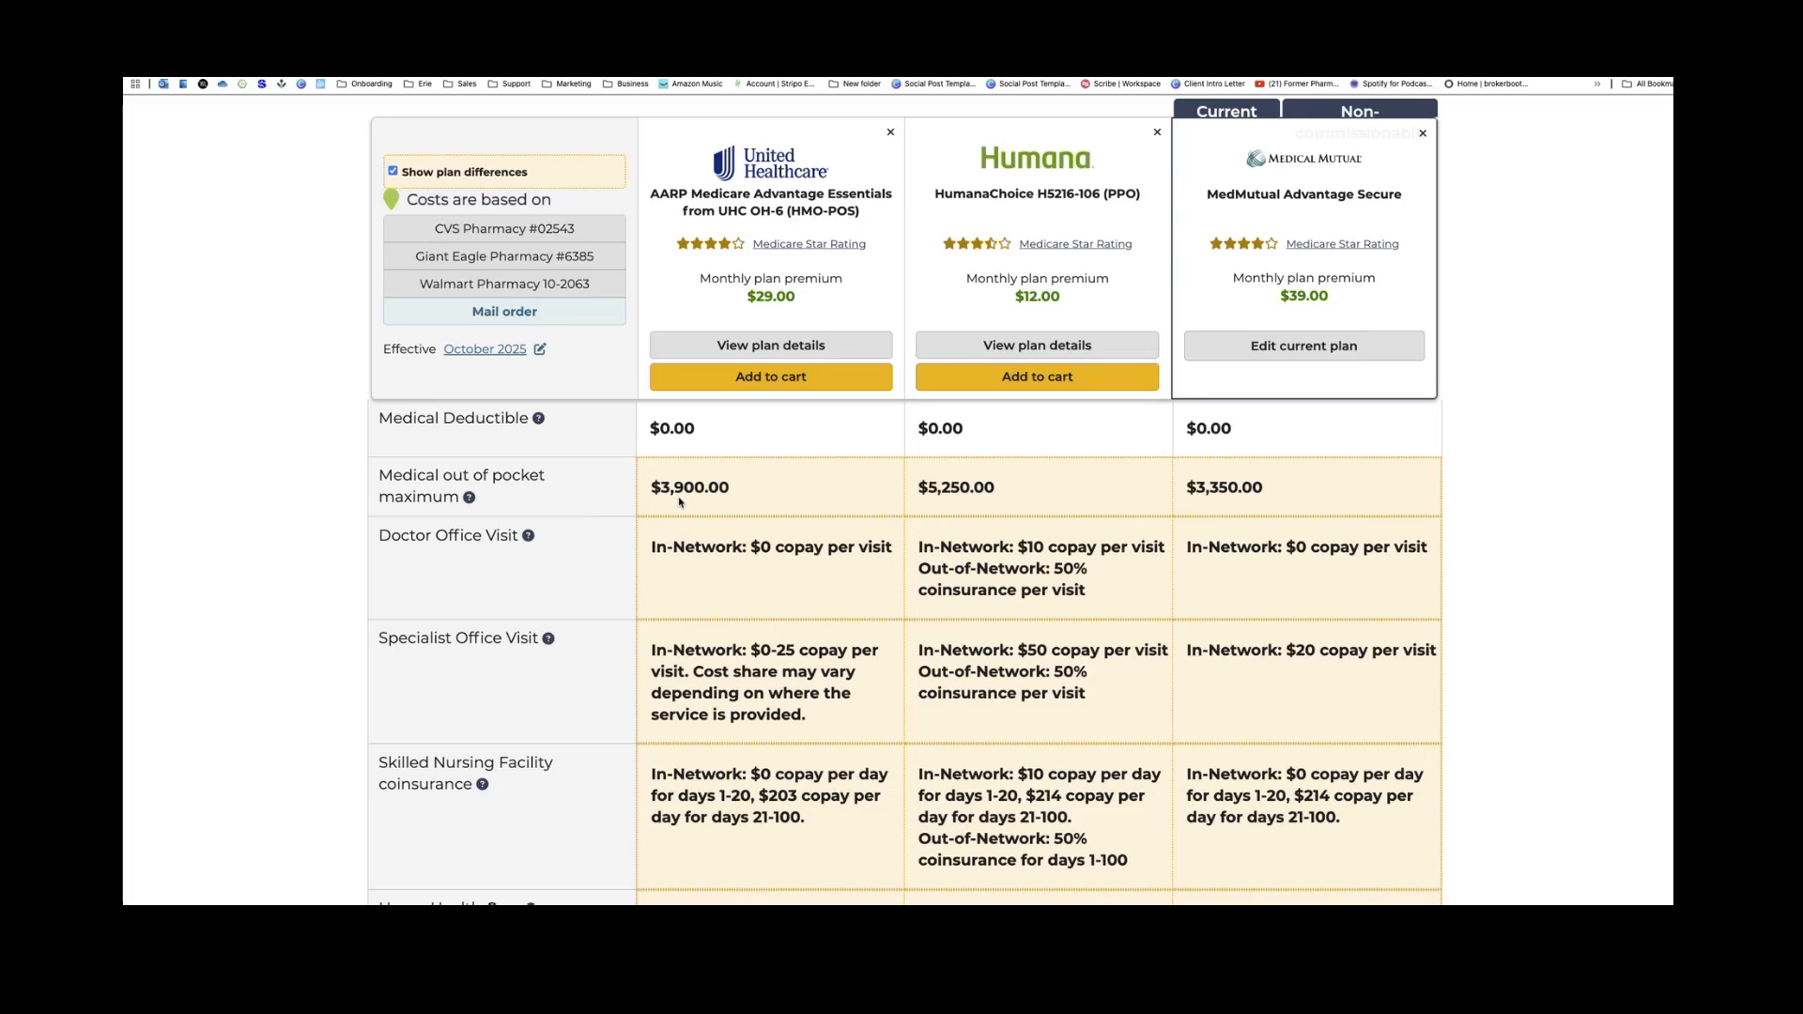
scroll(714, 554, down, 2)
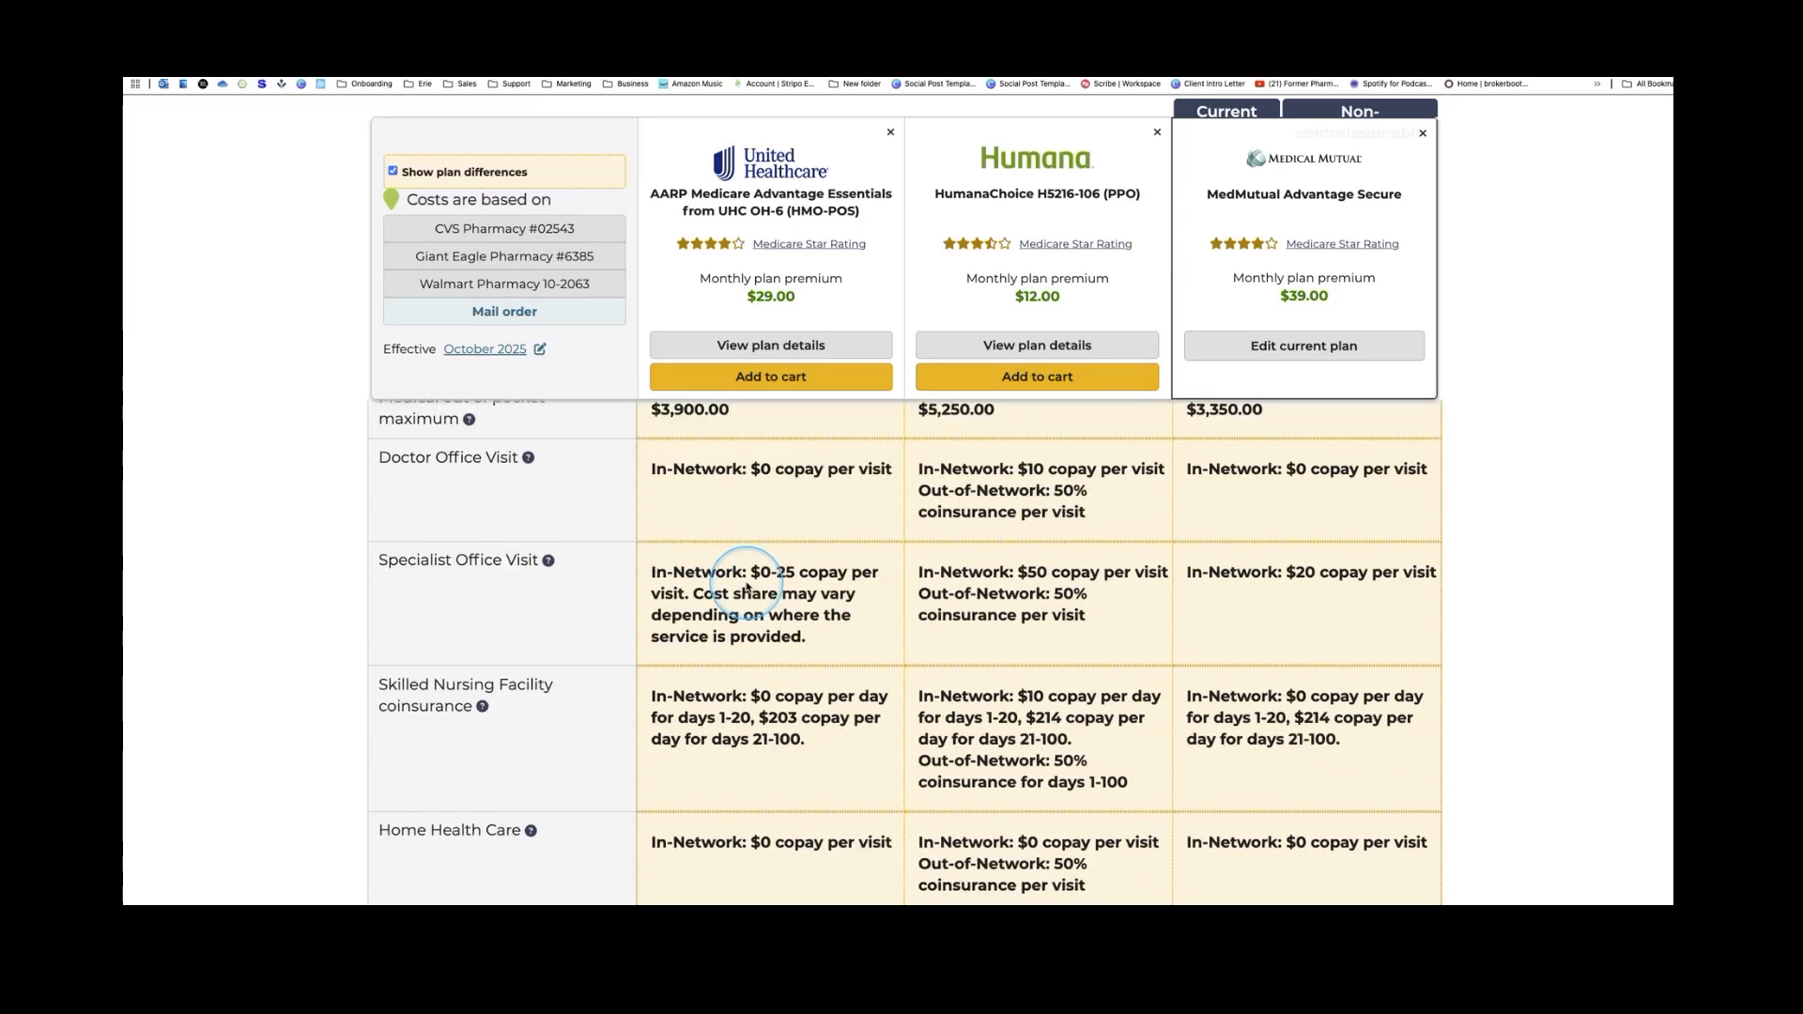
scroll(747, 587, up, 10)
Scroll the comparison to Plan documents and open the UnitedHealthcare AARP Essentials plan's details
scroll(748, 589, down, 2)
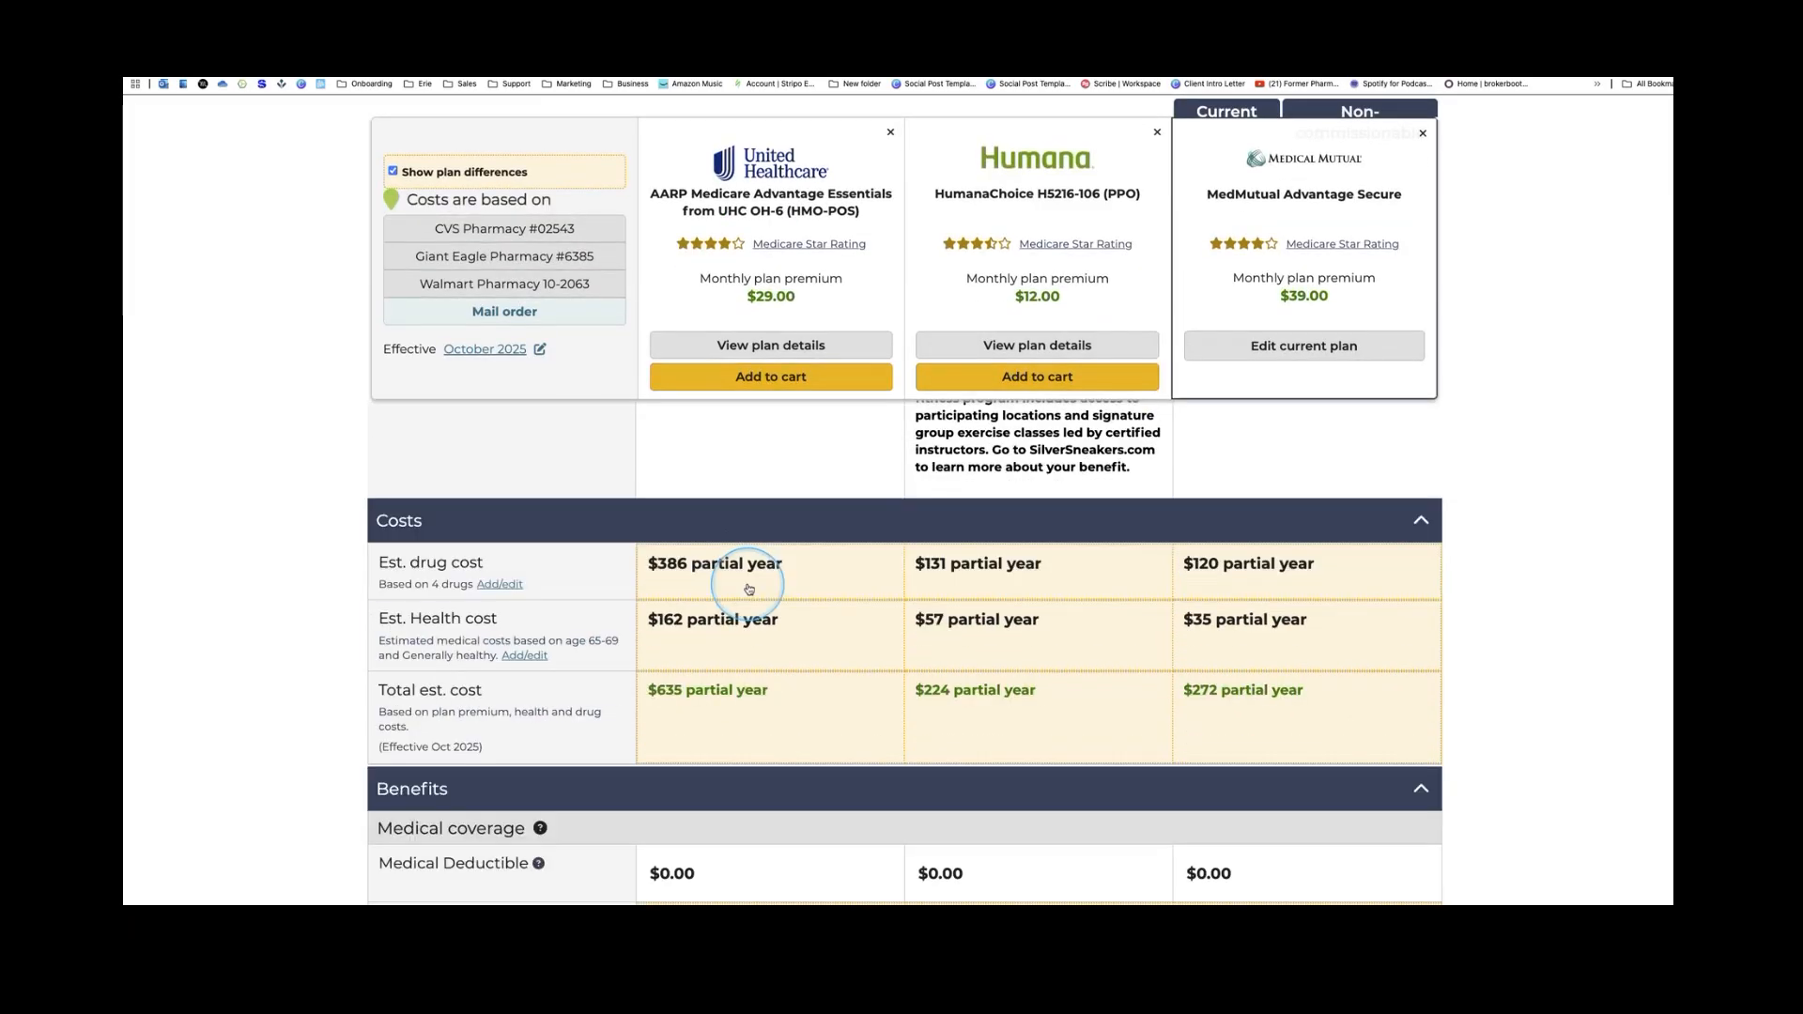
scroll(748, 589, down, 4)
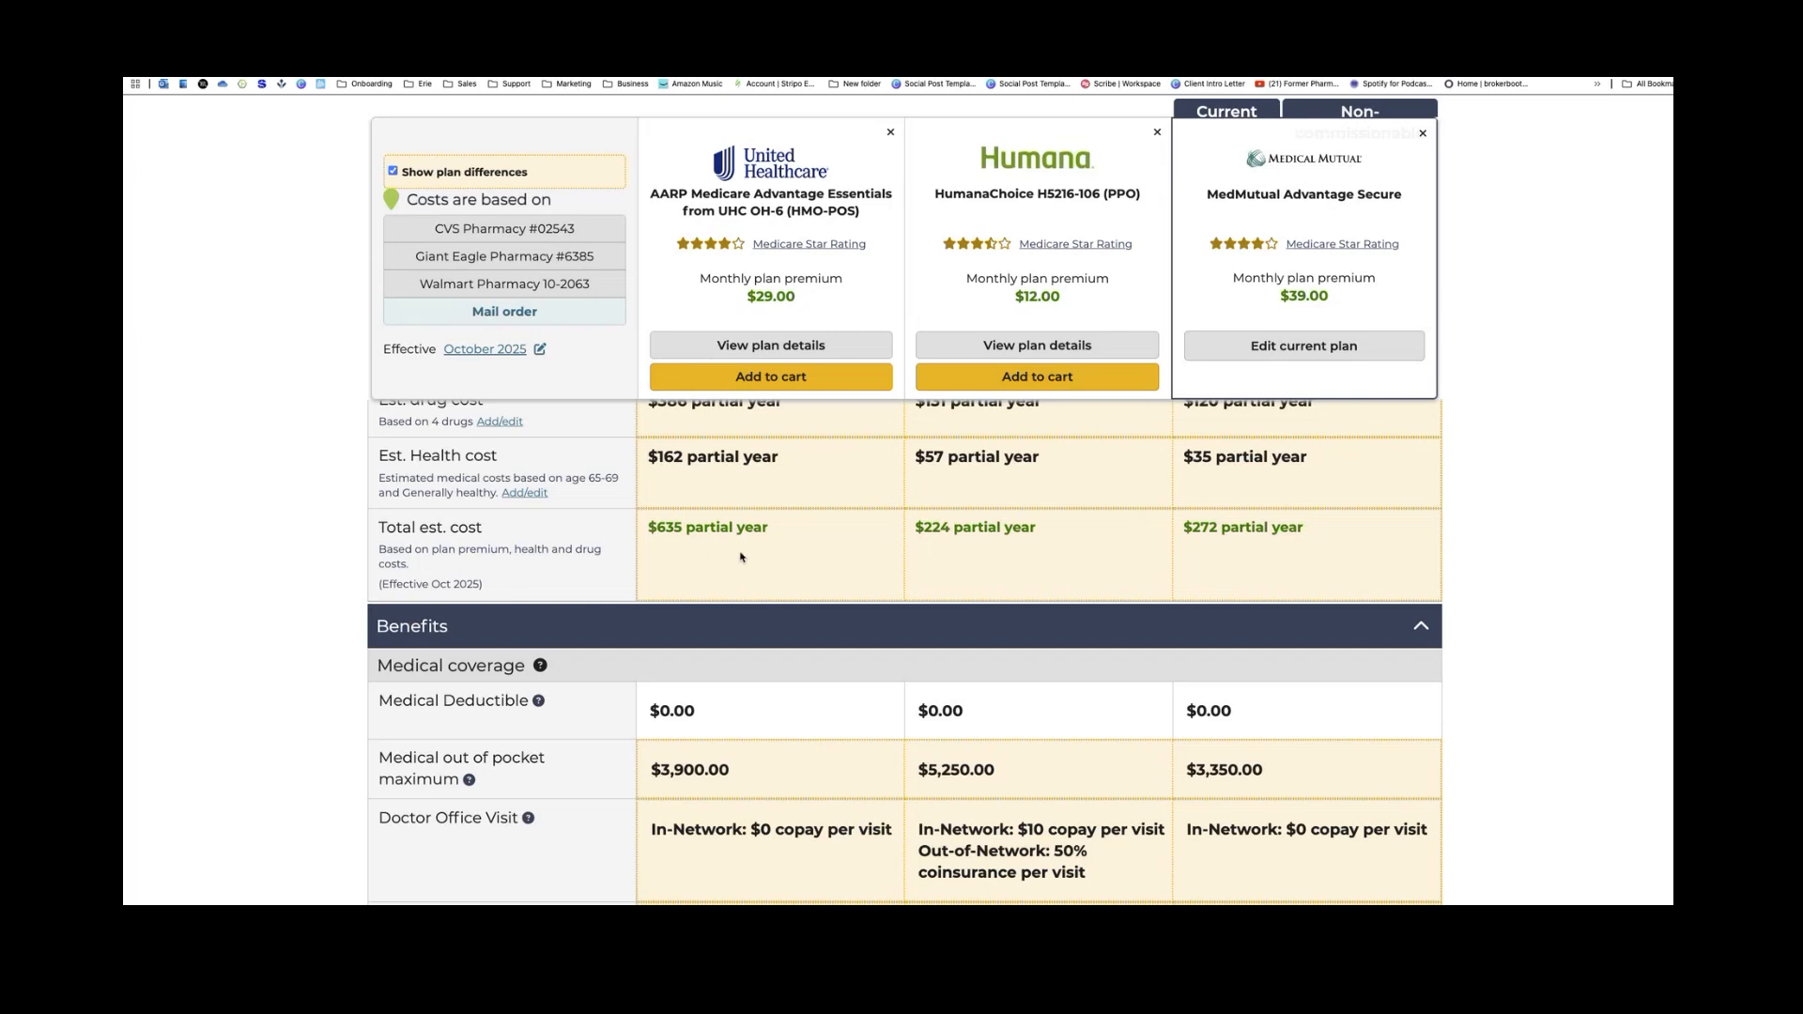
click(775, 559)
scroll(791, 575, down, 3)
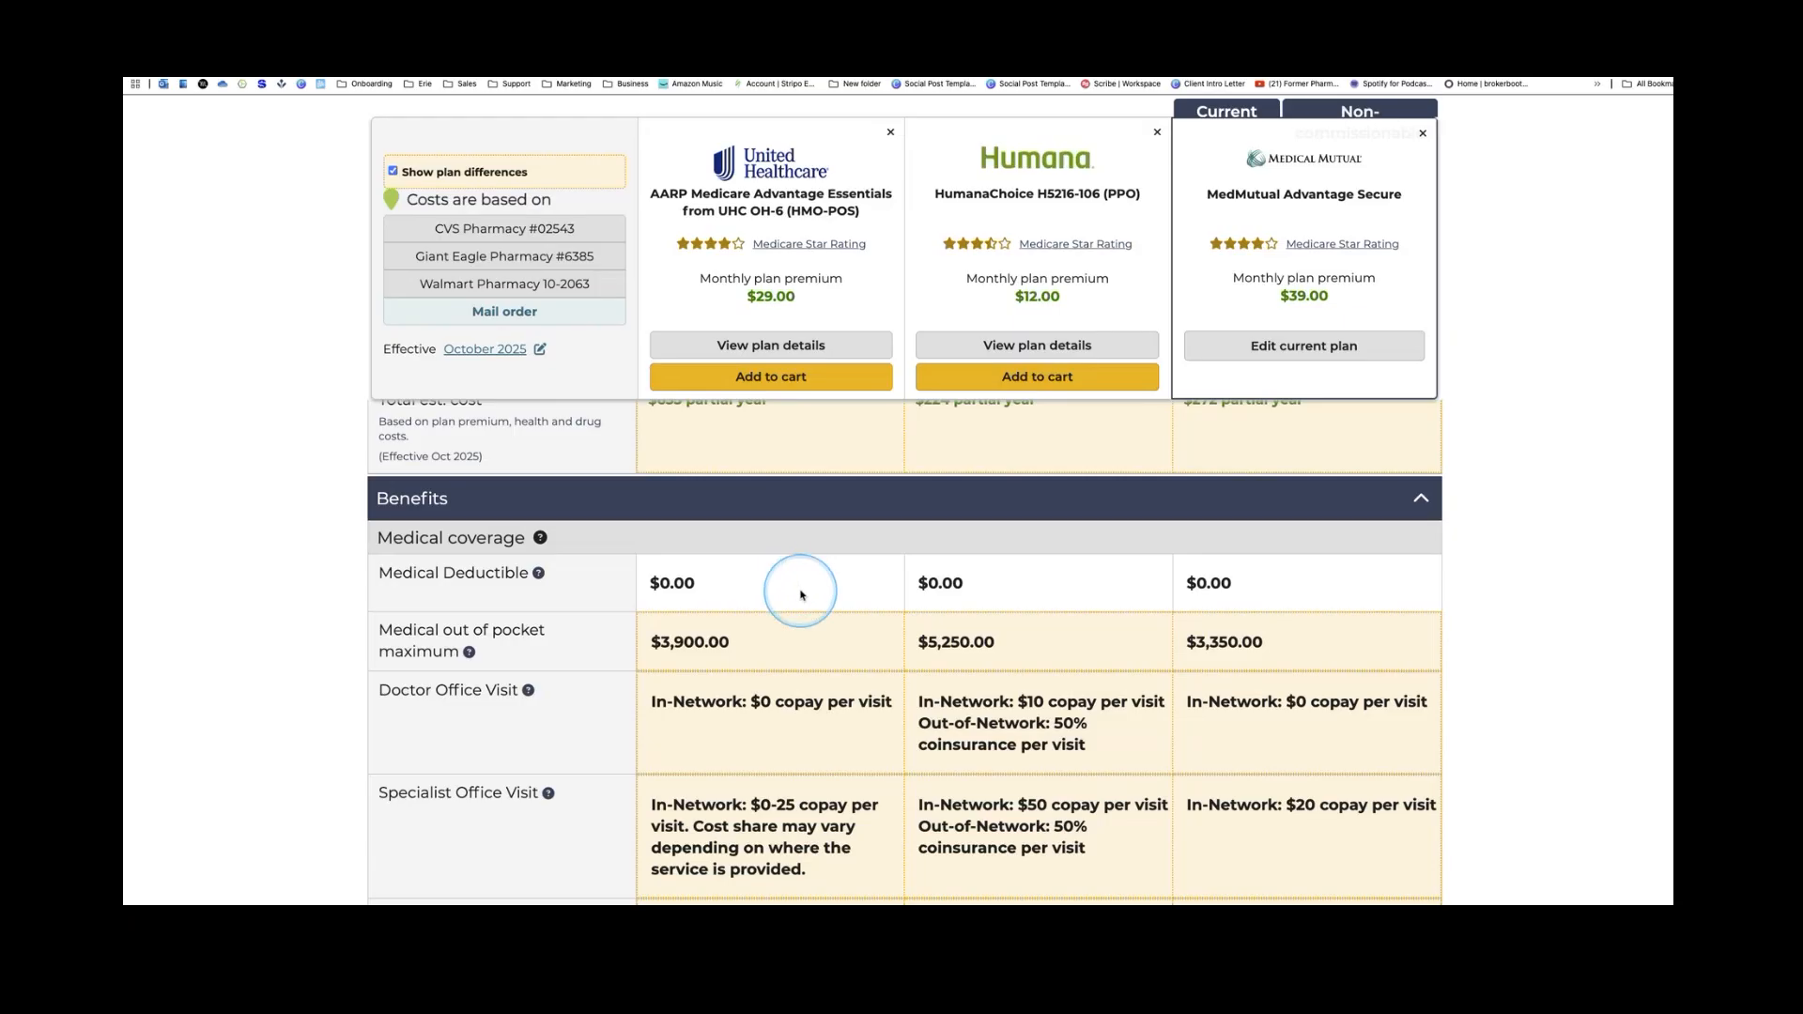
scroll(798, 587, down, 2)
scroll(803, 591, down, 2)
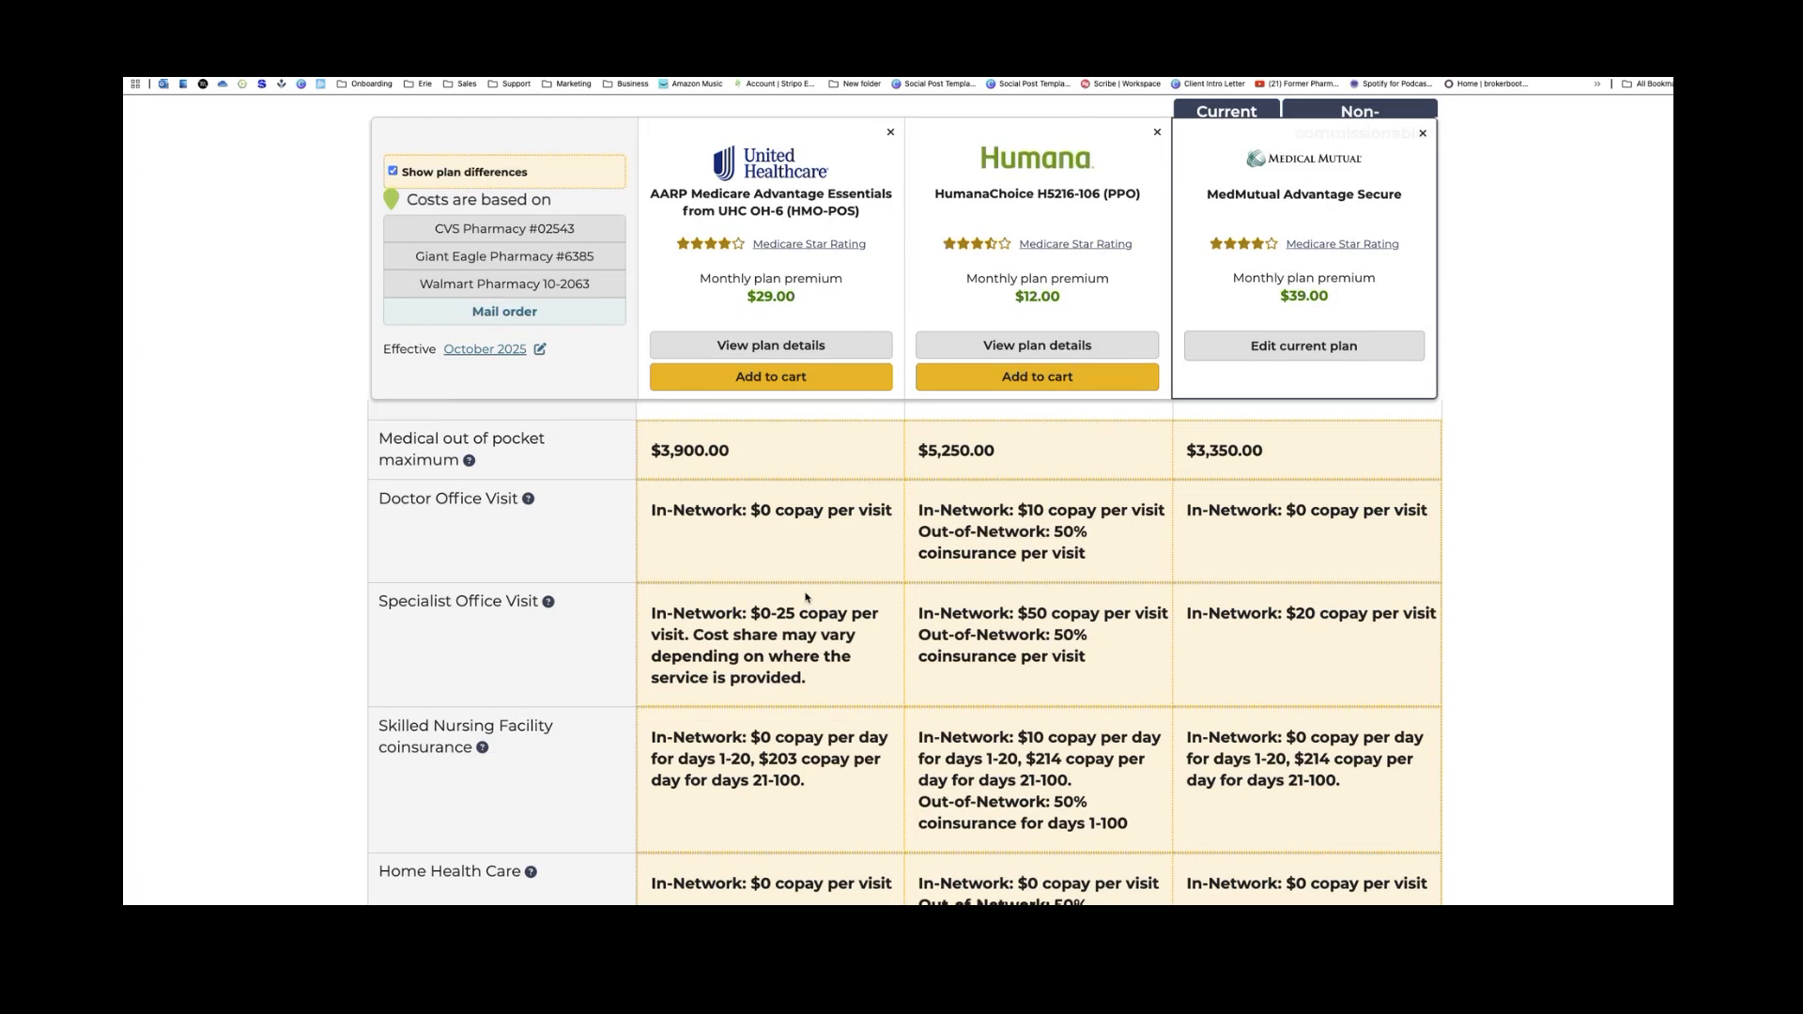
scroll(806, 597, down, 15)
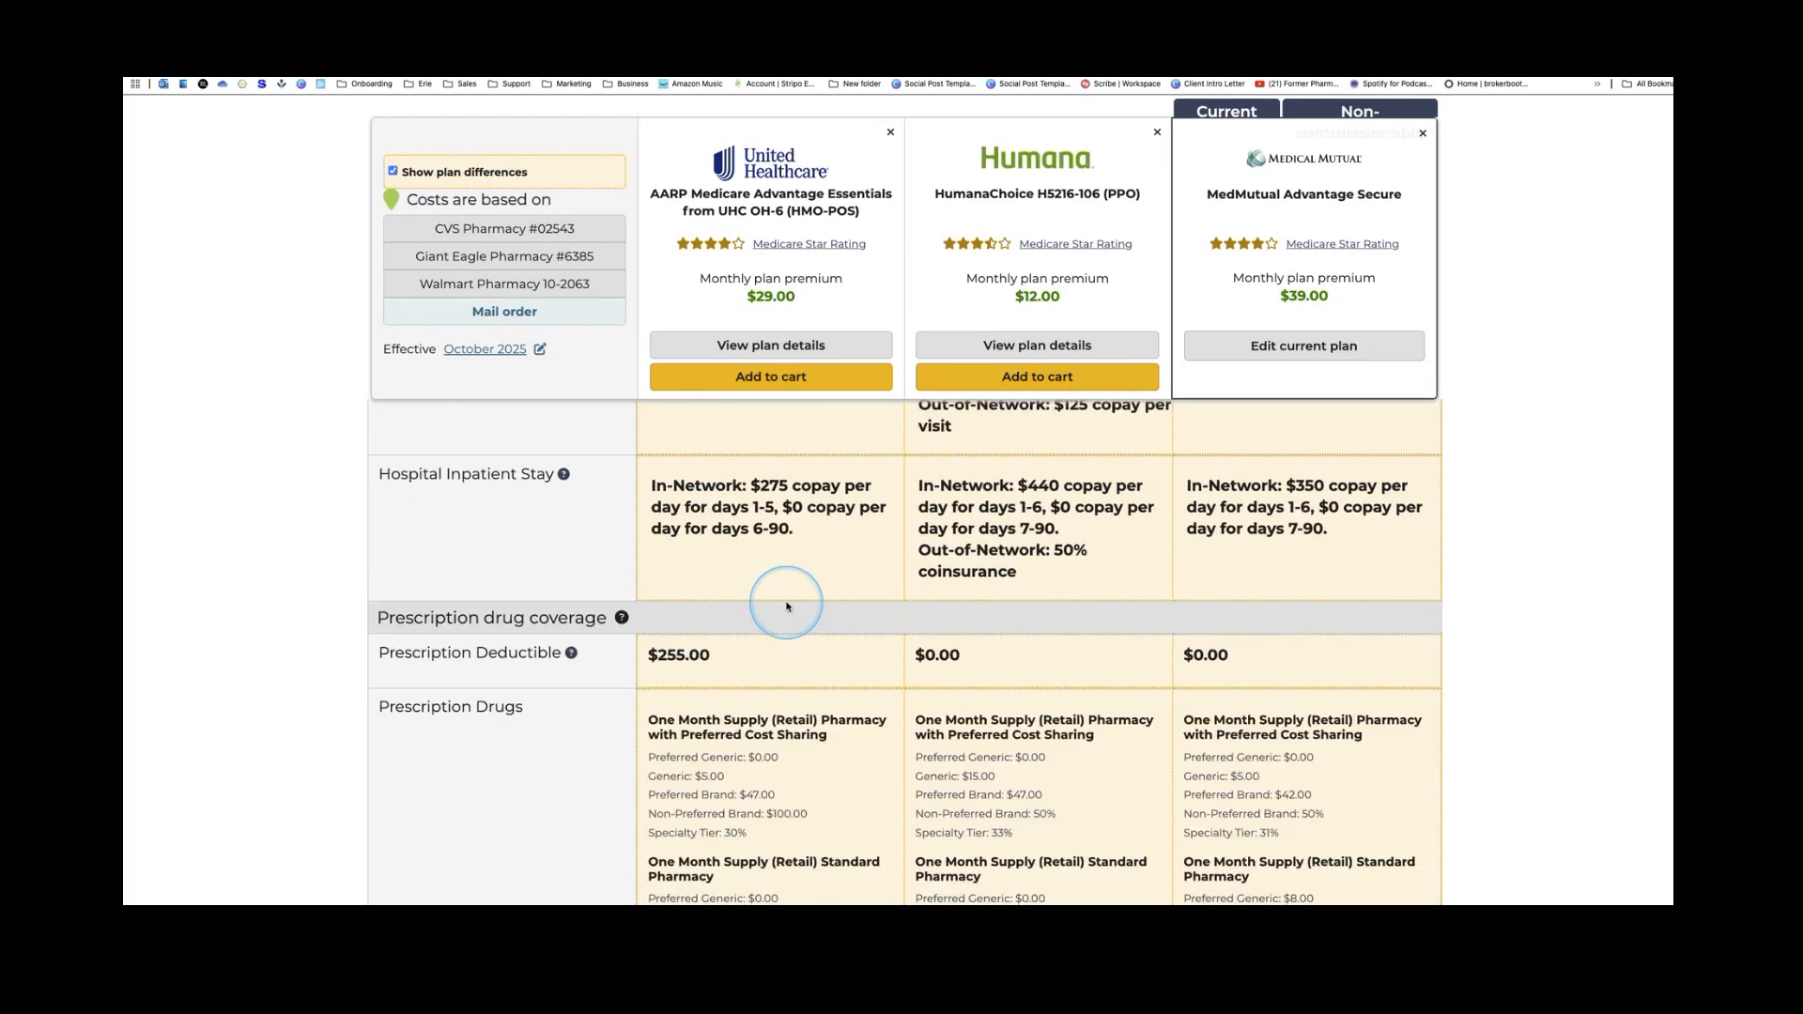
scroll(787, 606, down, 8)
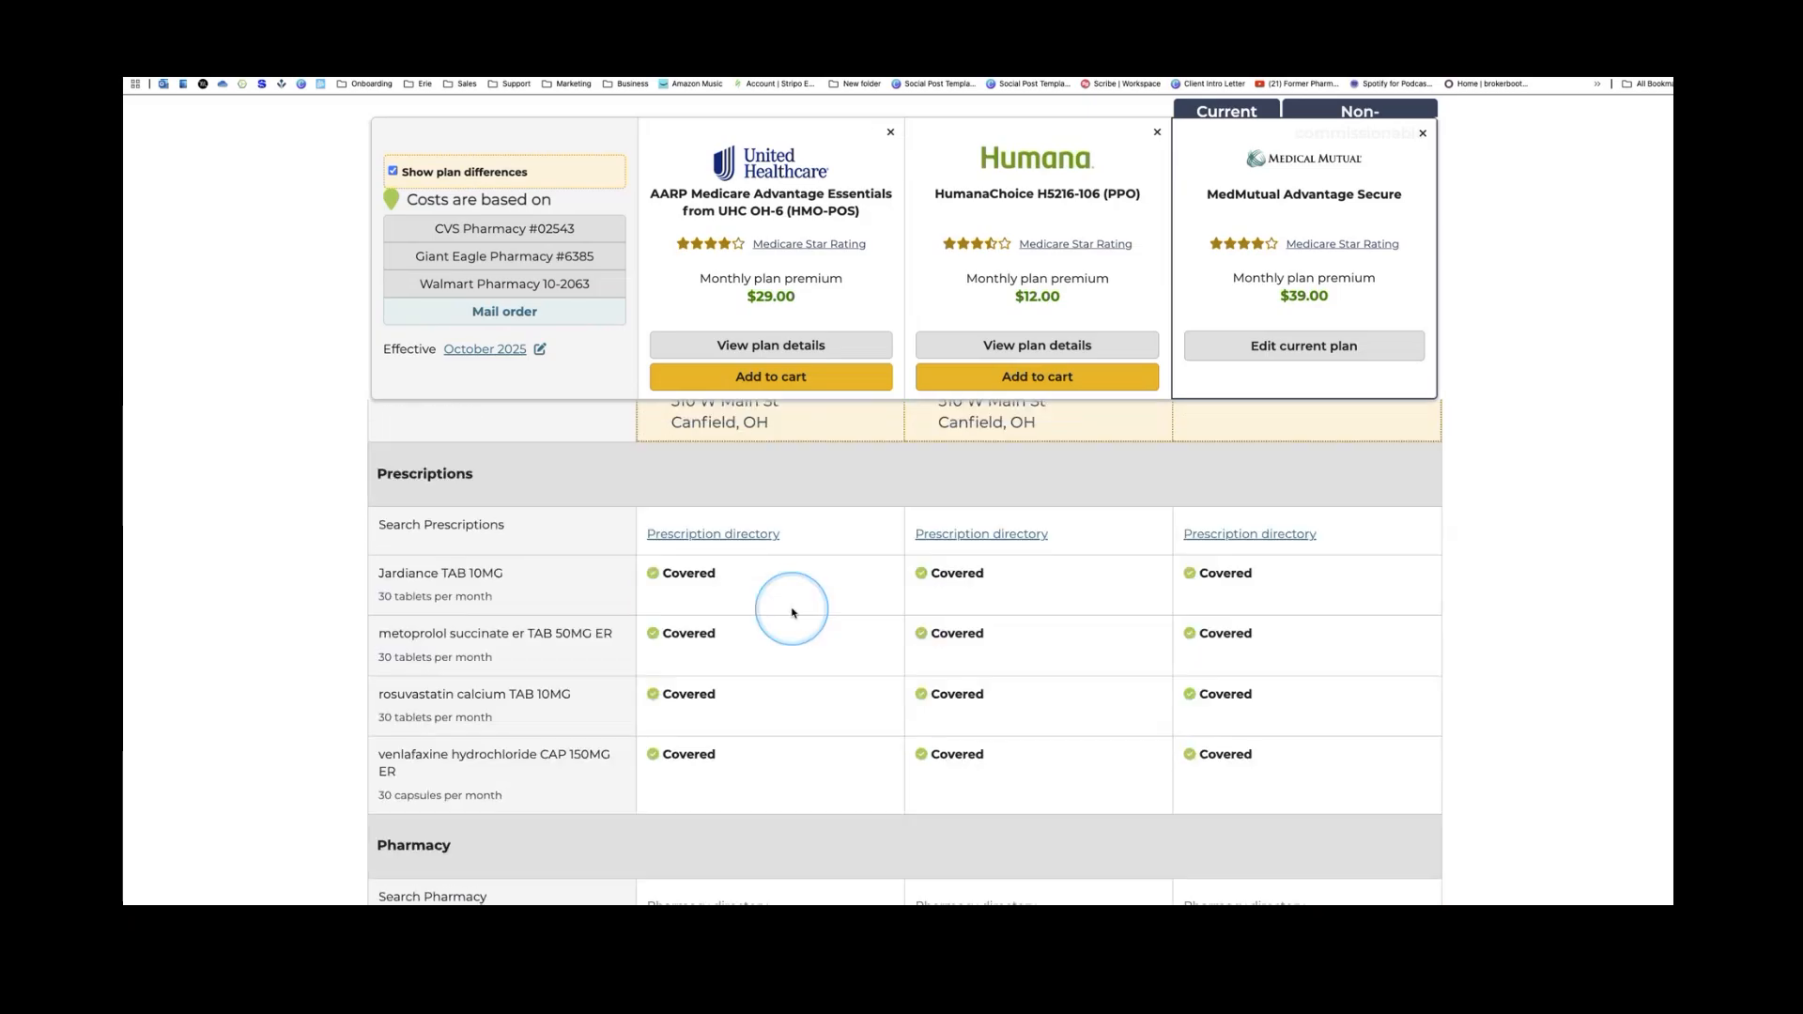
scroll(796, 616, down, 10)
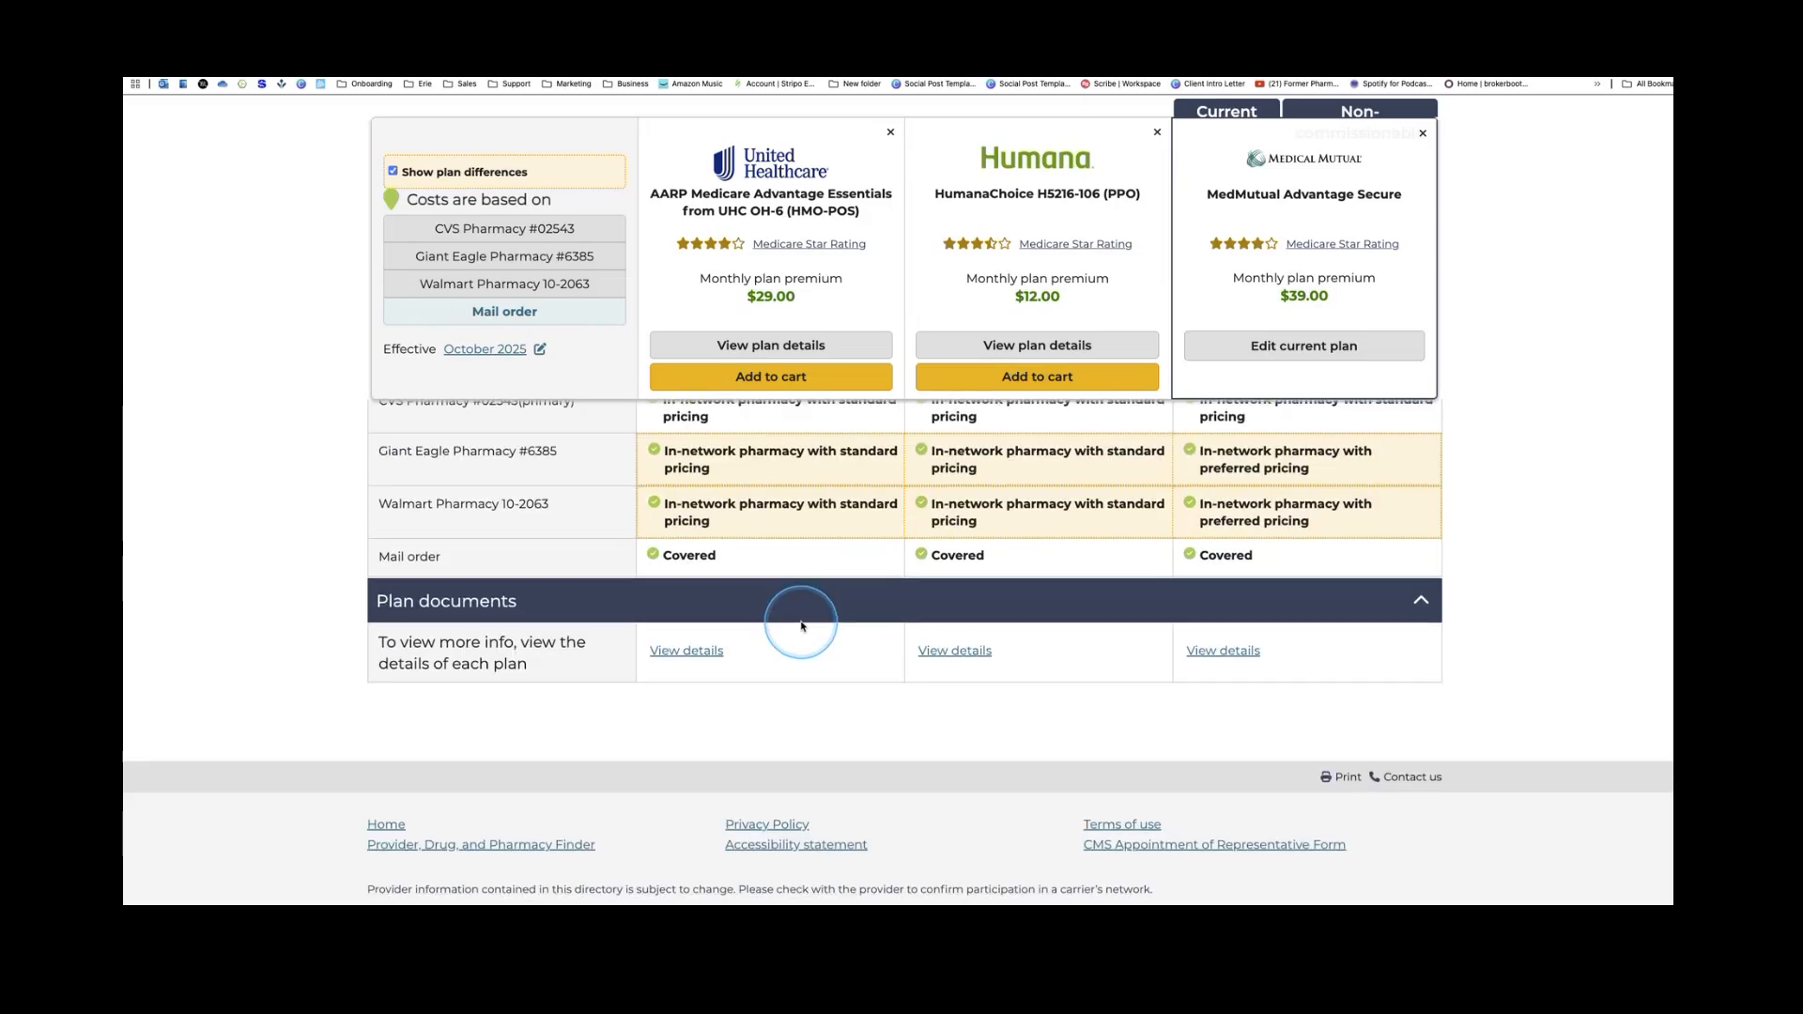
click(706, 651)
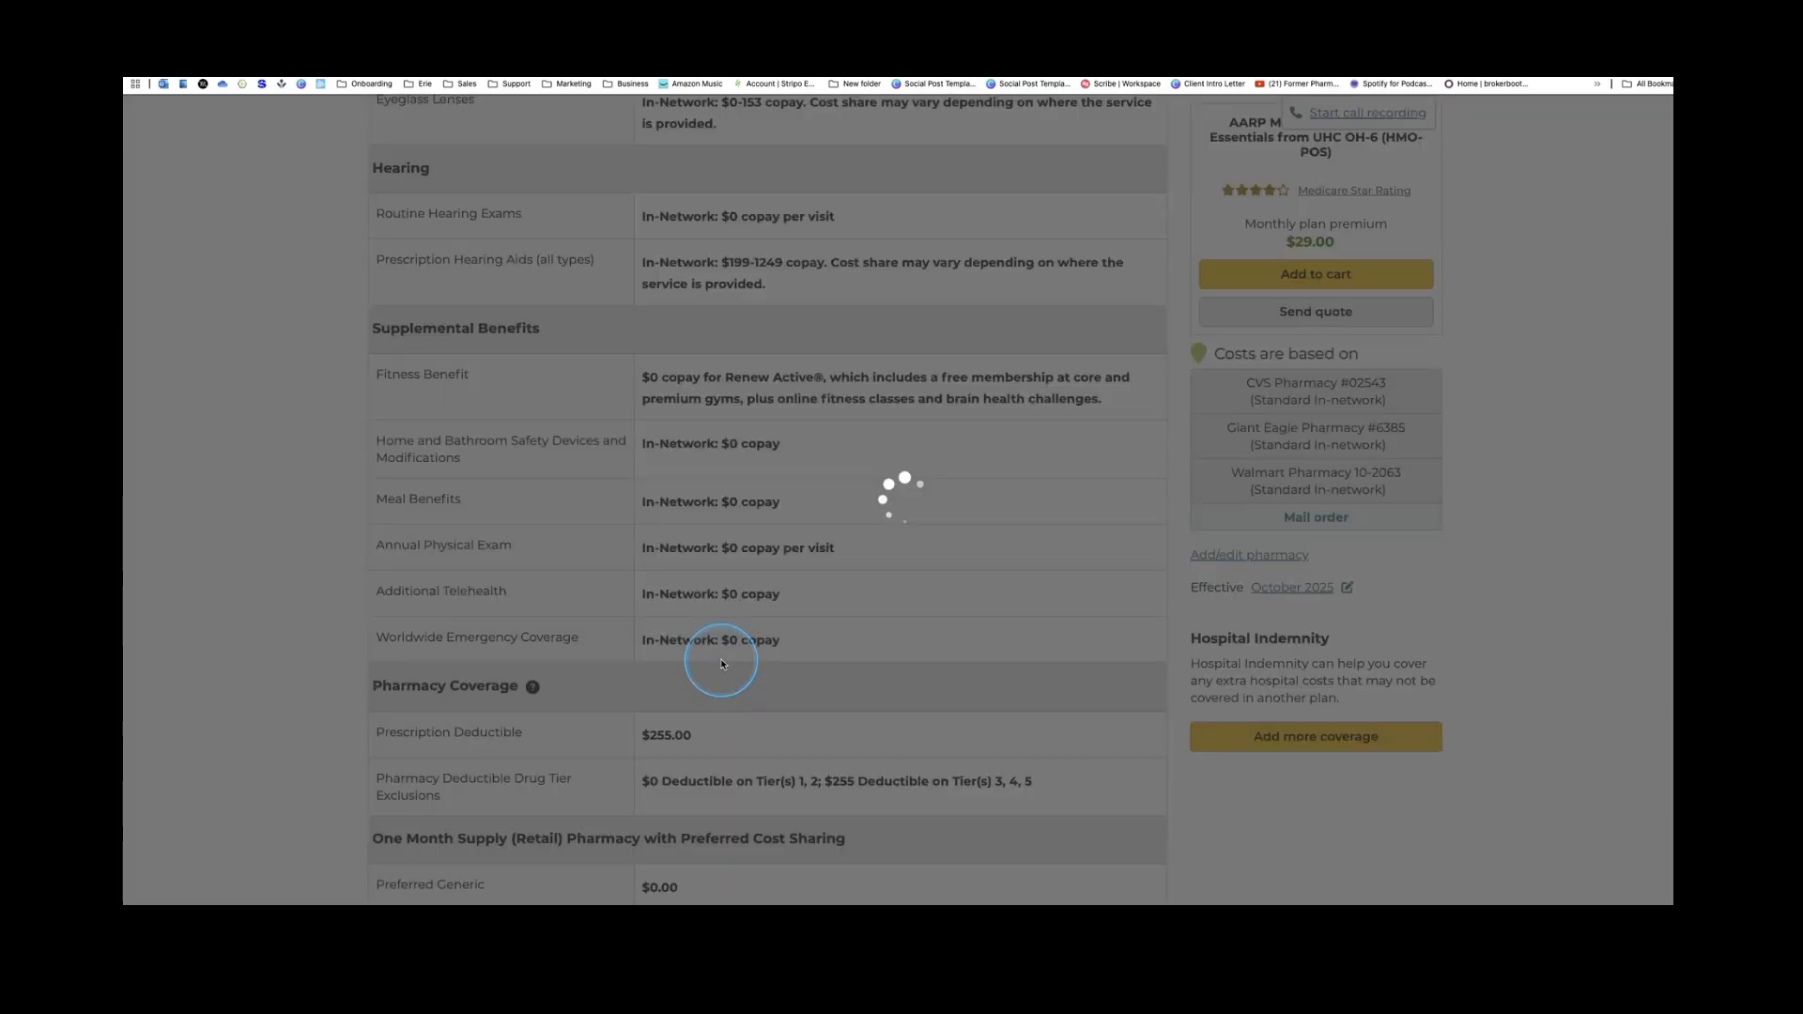
Open the AARP Essentials Summary of Benefits 2025 document from the Plan Documents list
scroll(787, 530, down, 15)
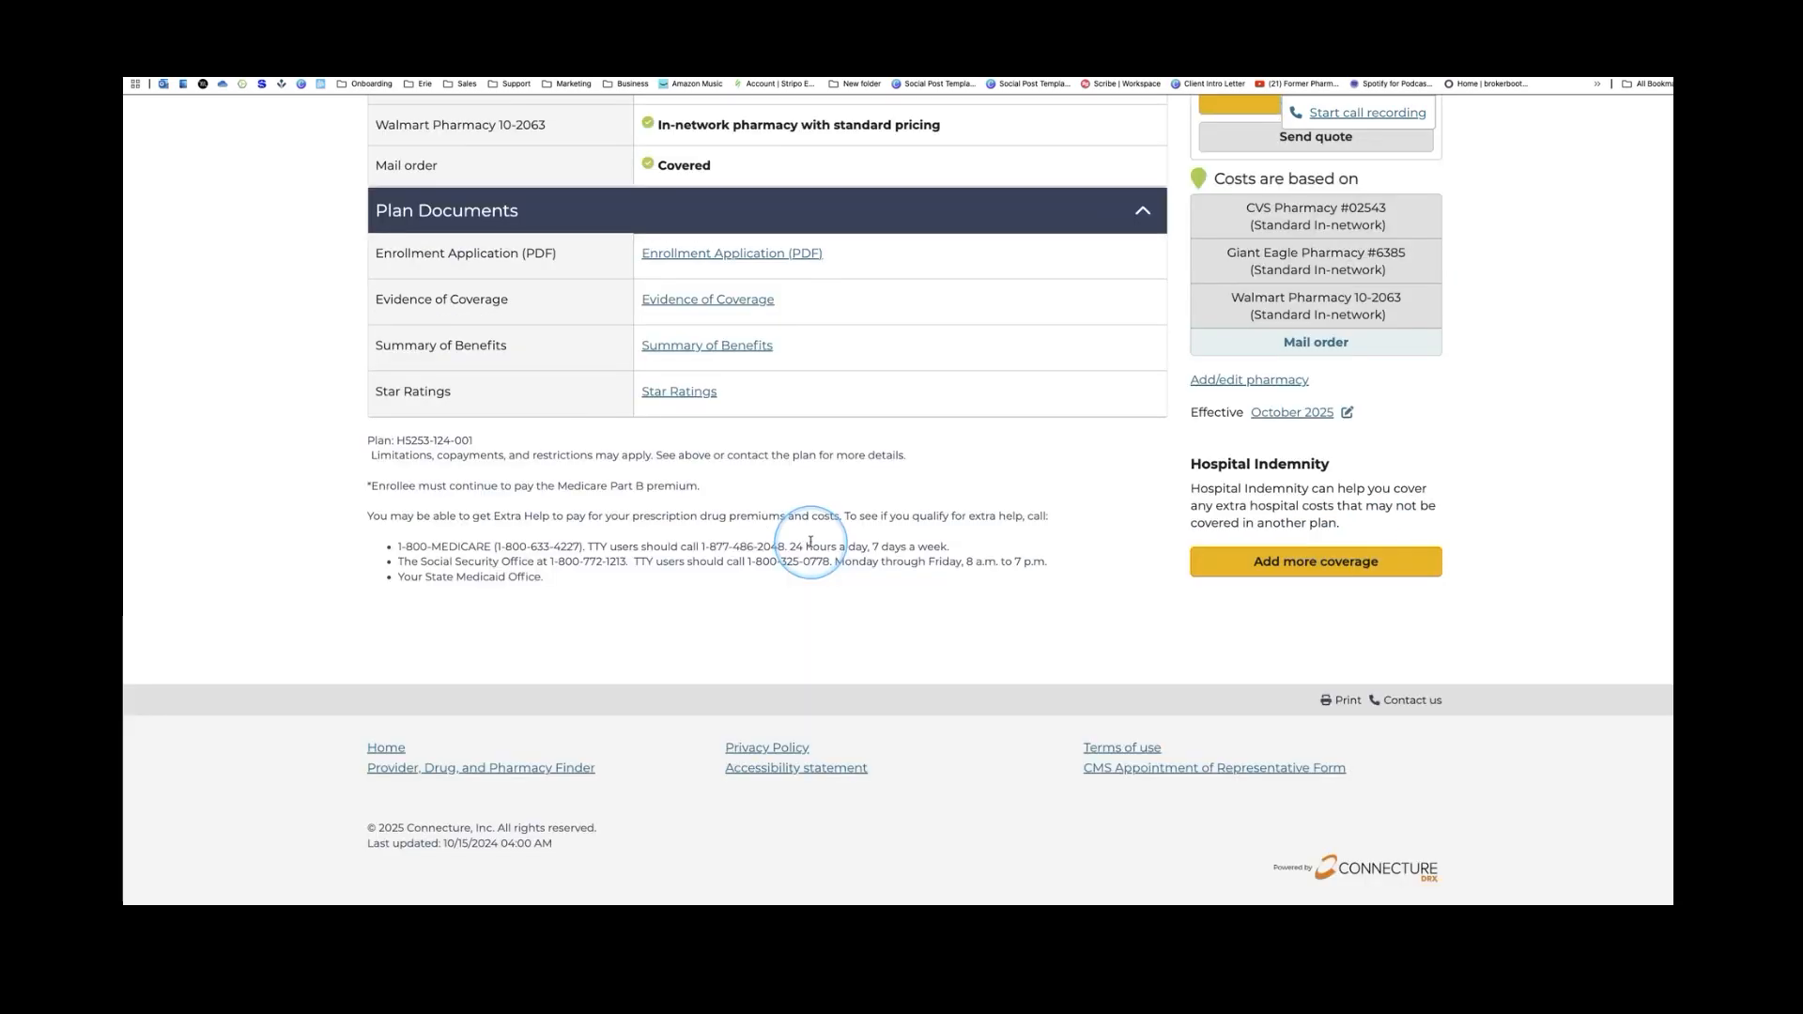
click(739, 349)
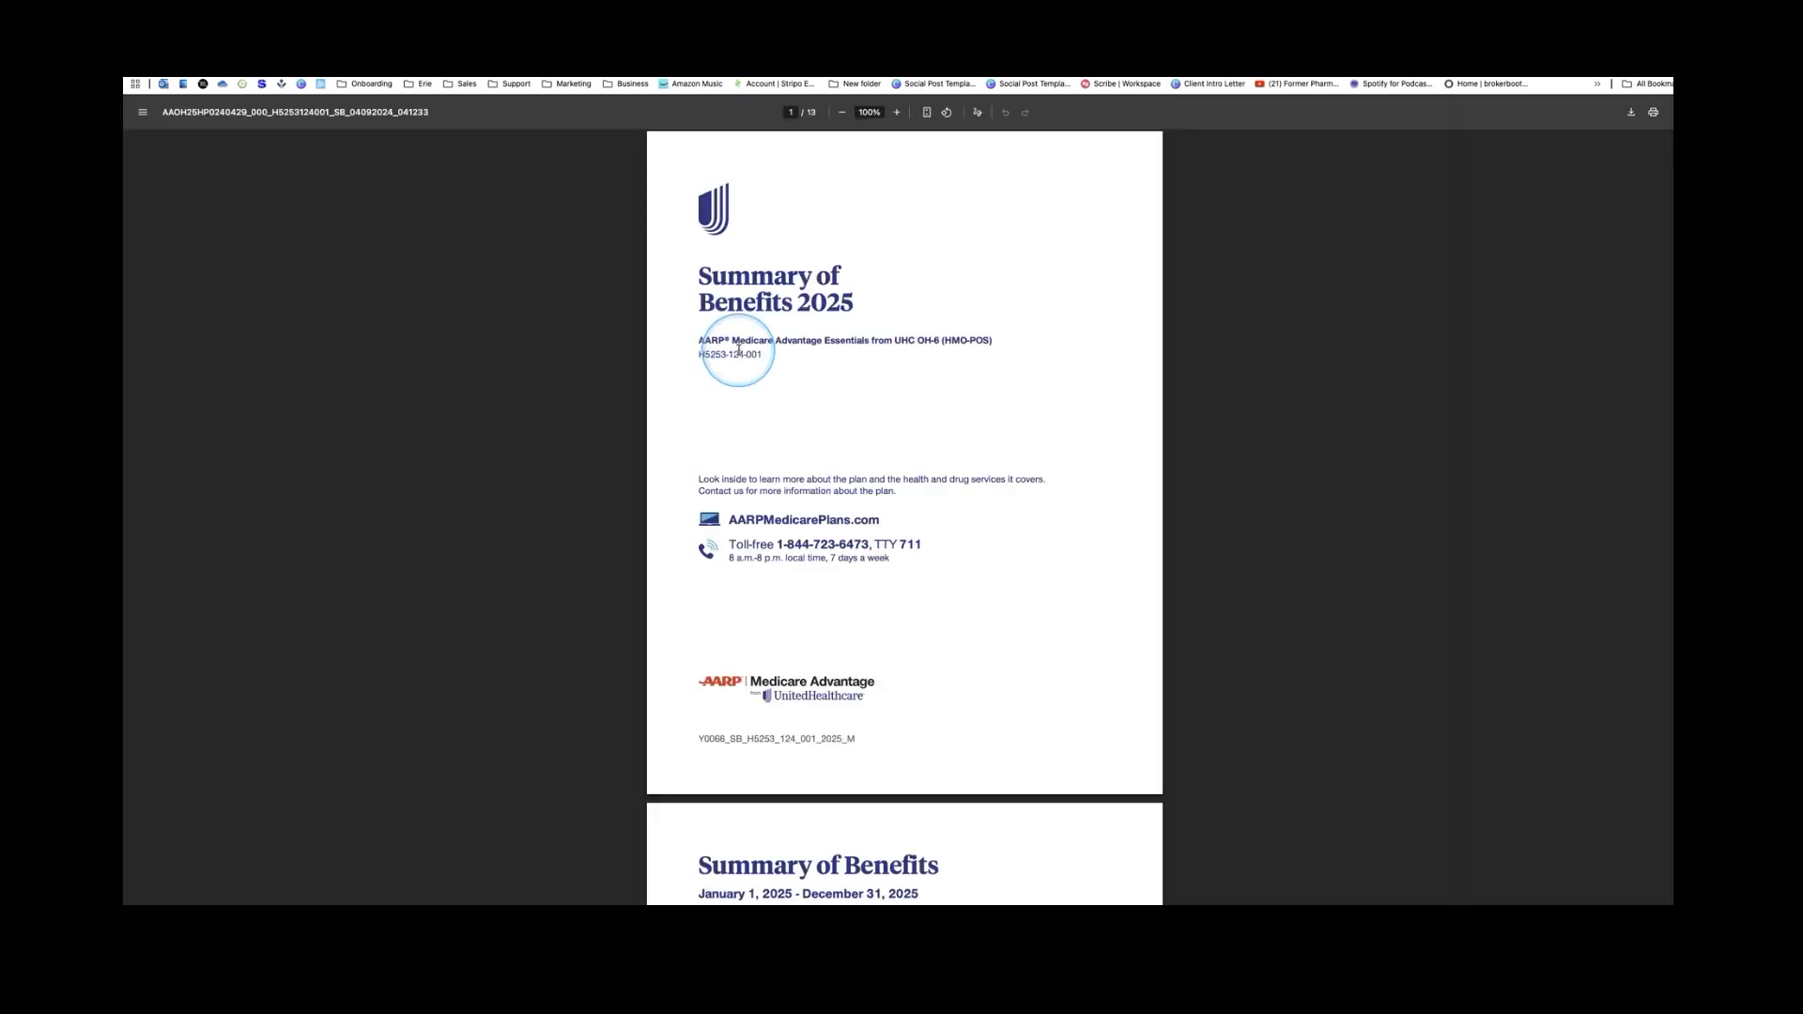
Zoom in twice on the Summary of Benefits PDF, skim its pages, then close it
click(896, 113)
click(897, 112)
click(897, 112)
scroll(939, 427, down, 10)
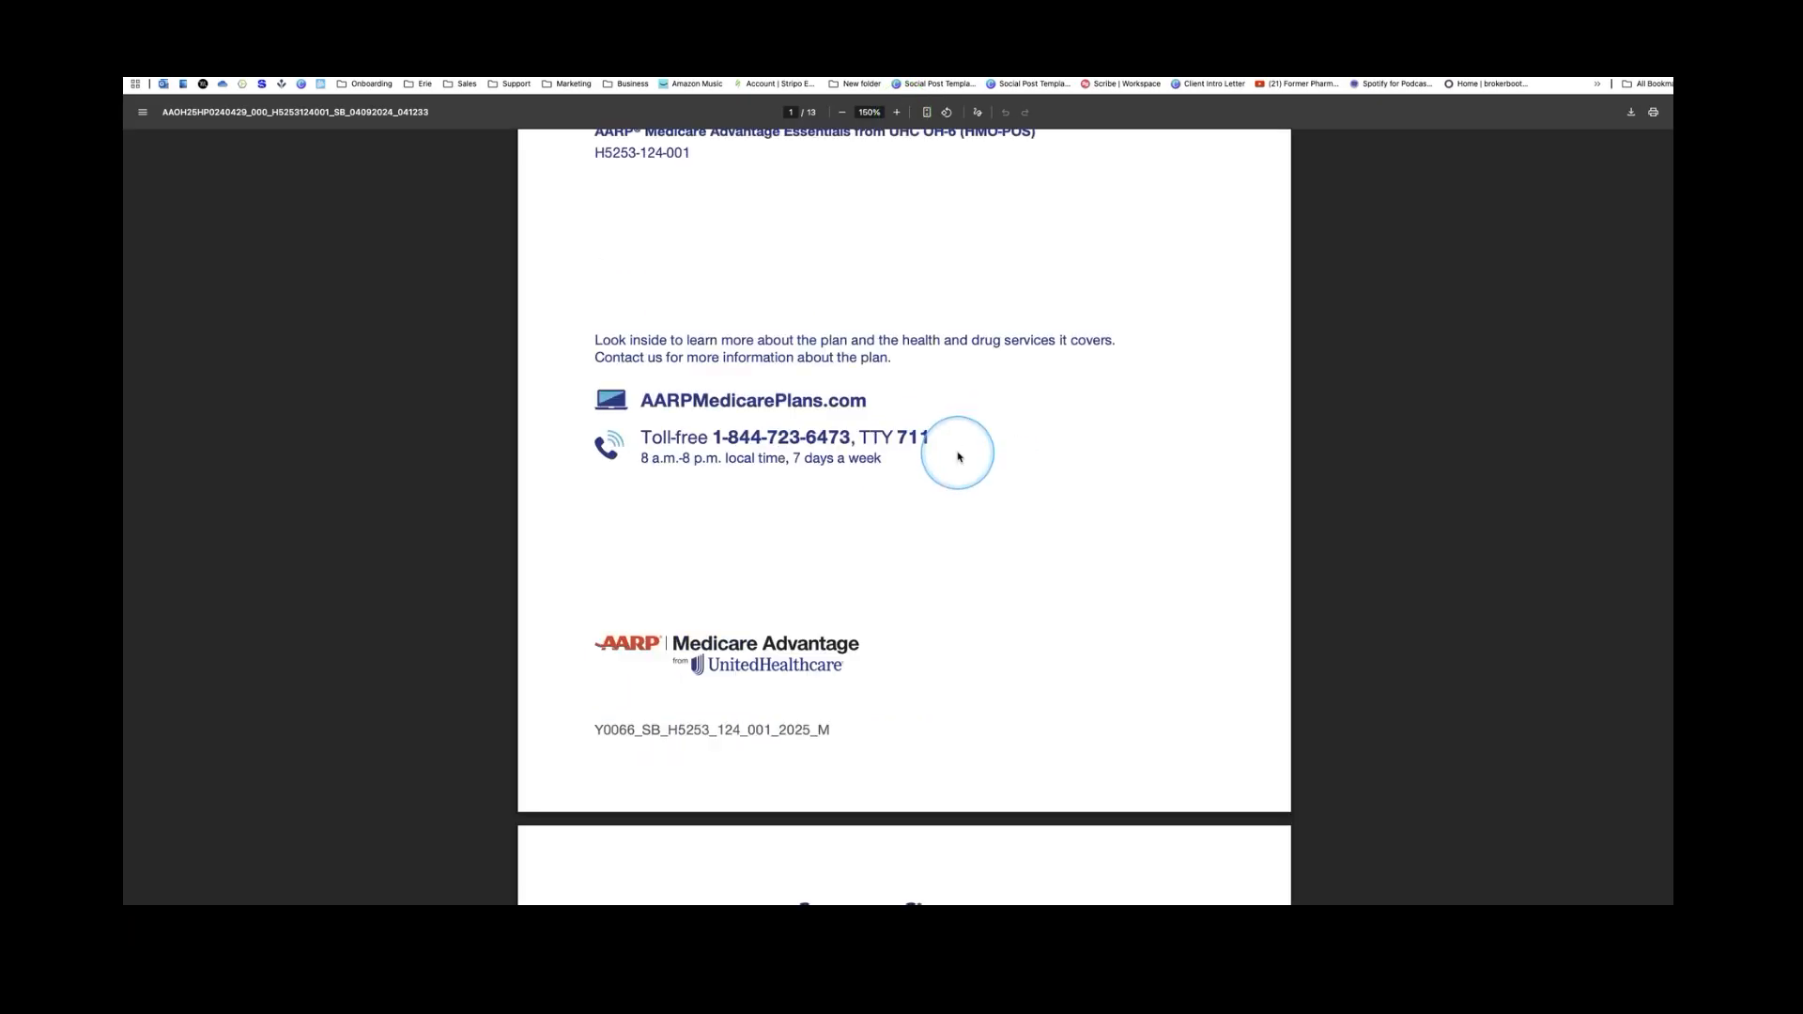
scroll(963, 460, down, 7)
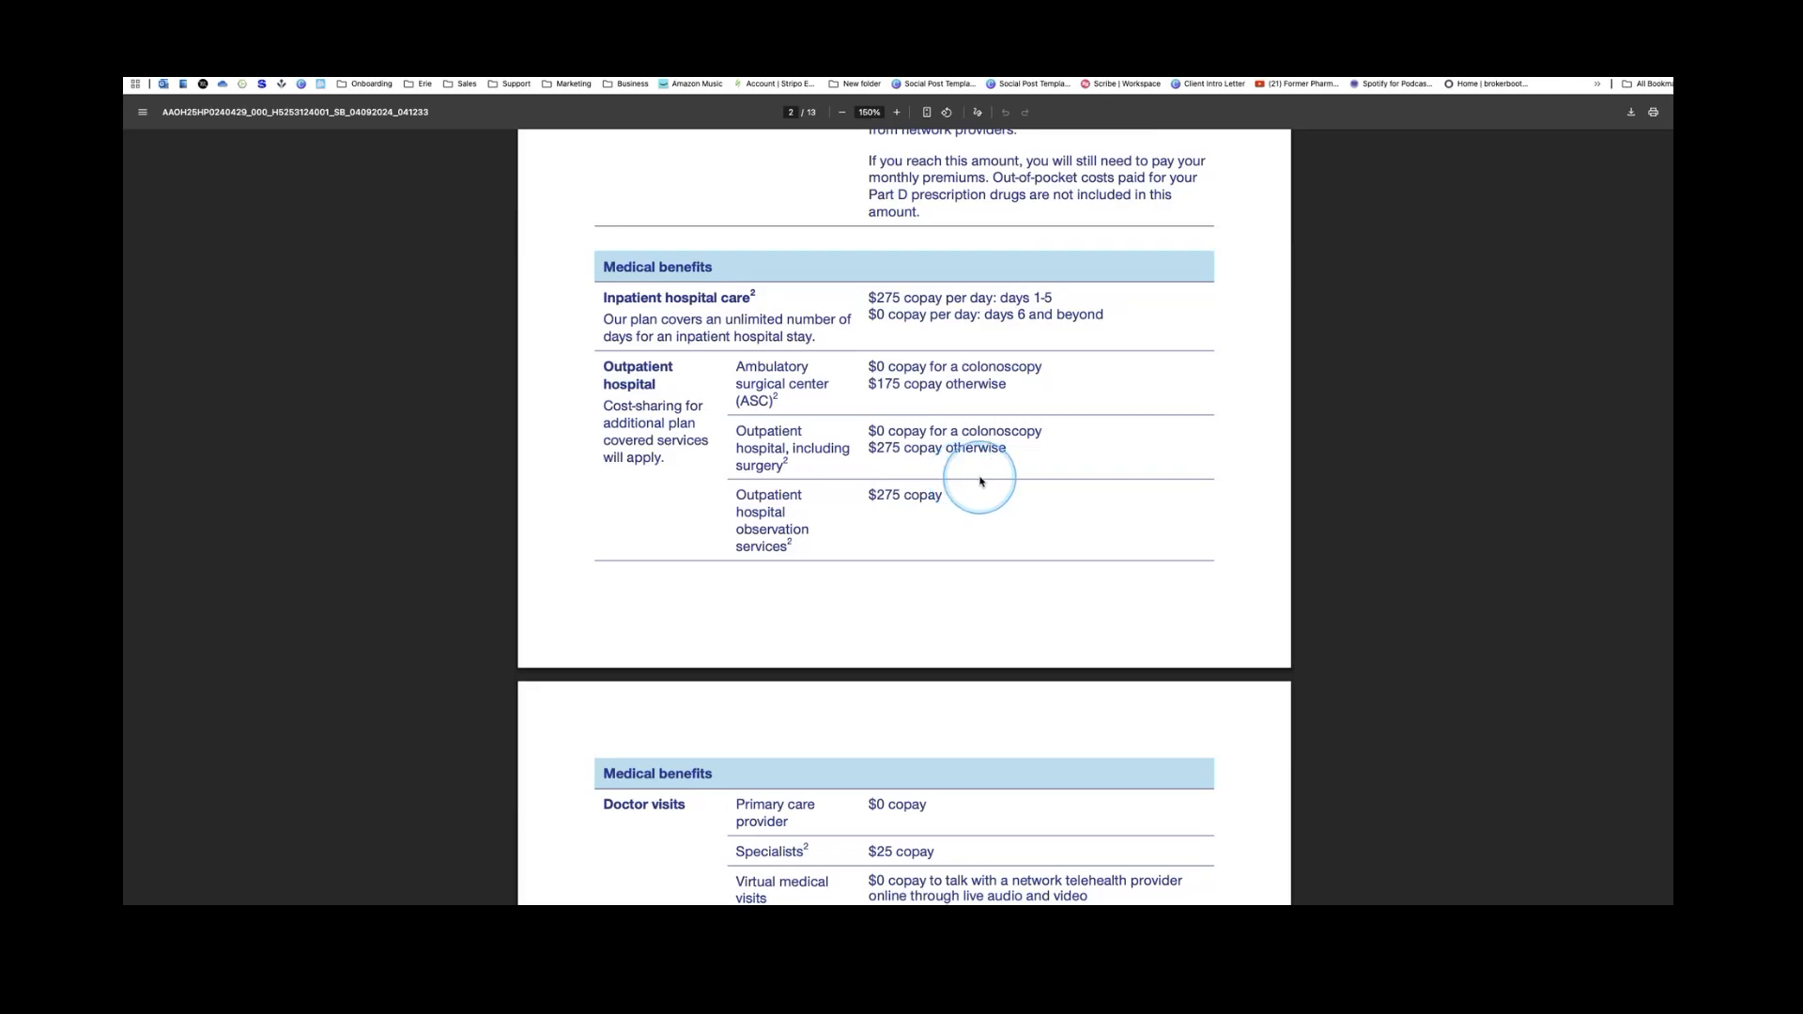
scroll(980, 481, up, 12)
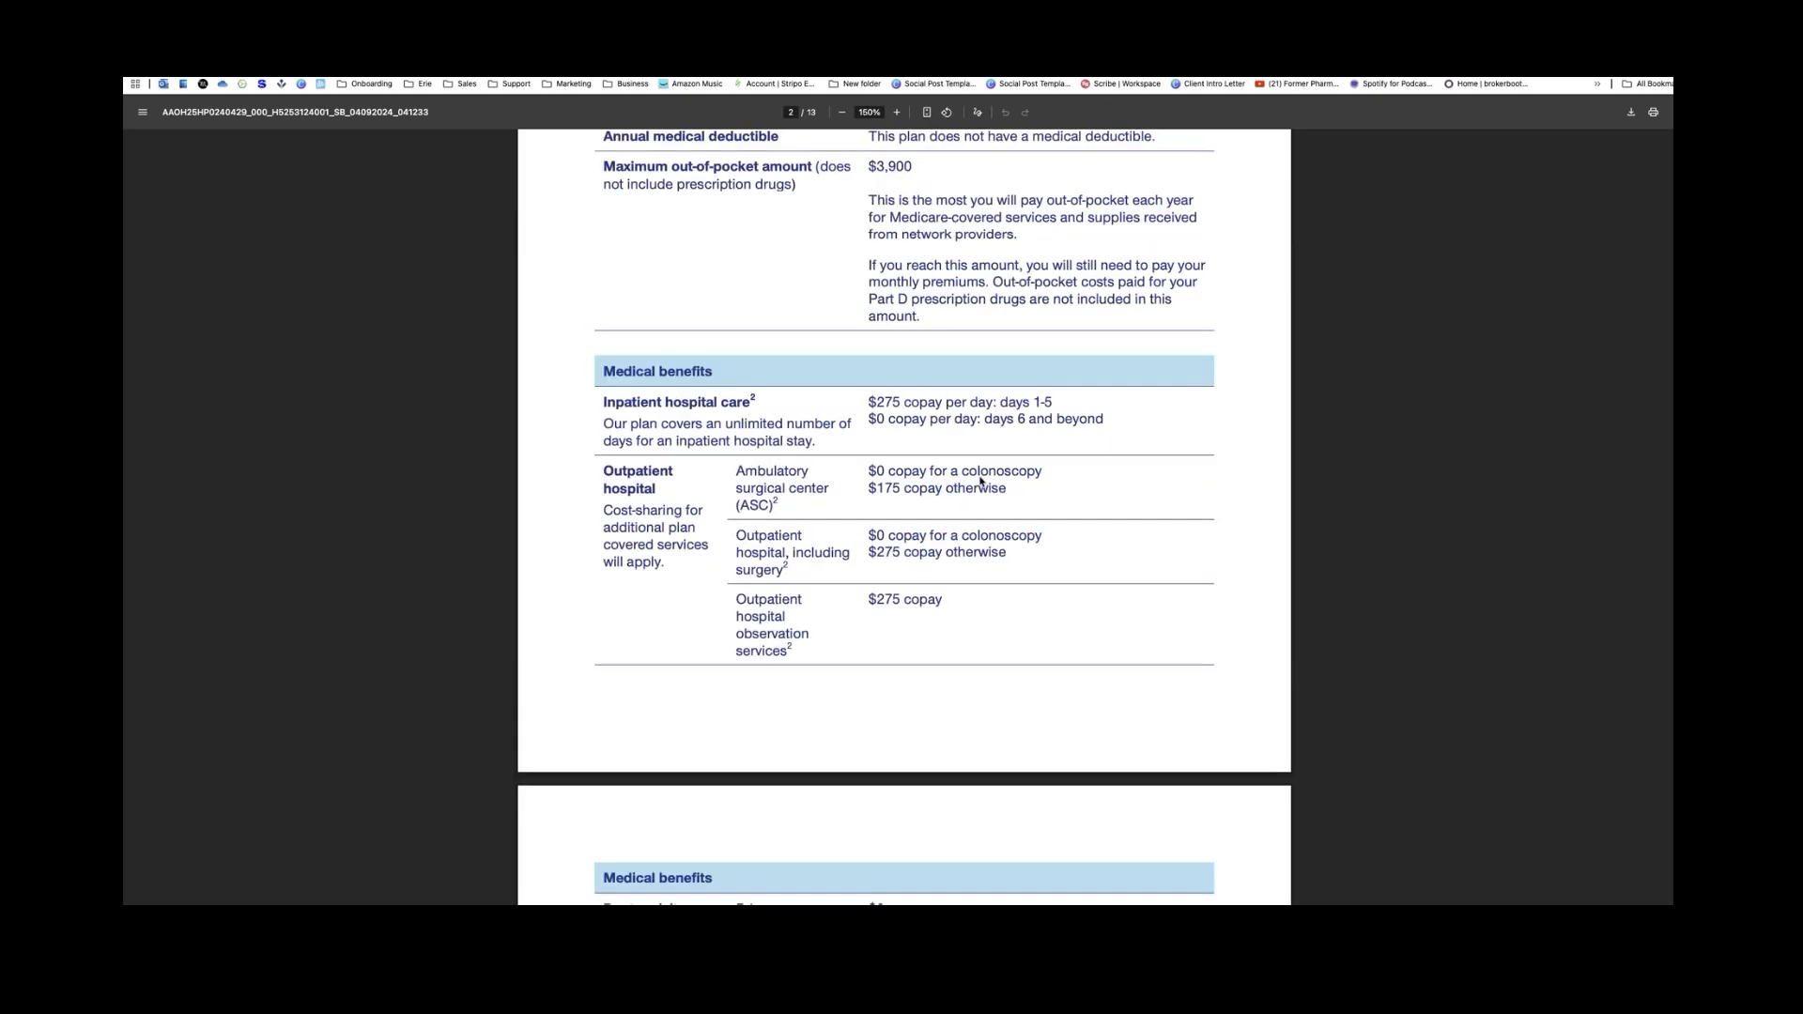
scroll(980, 481, up, 4)
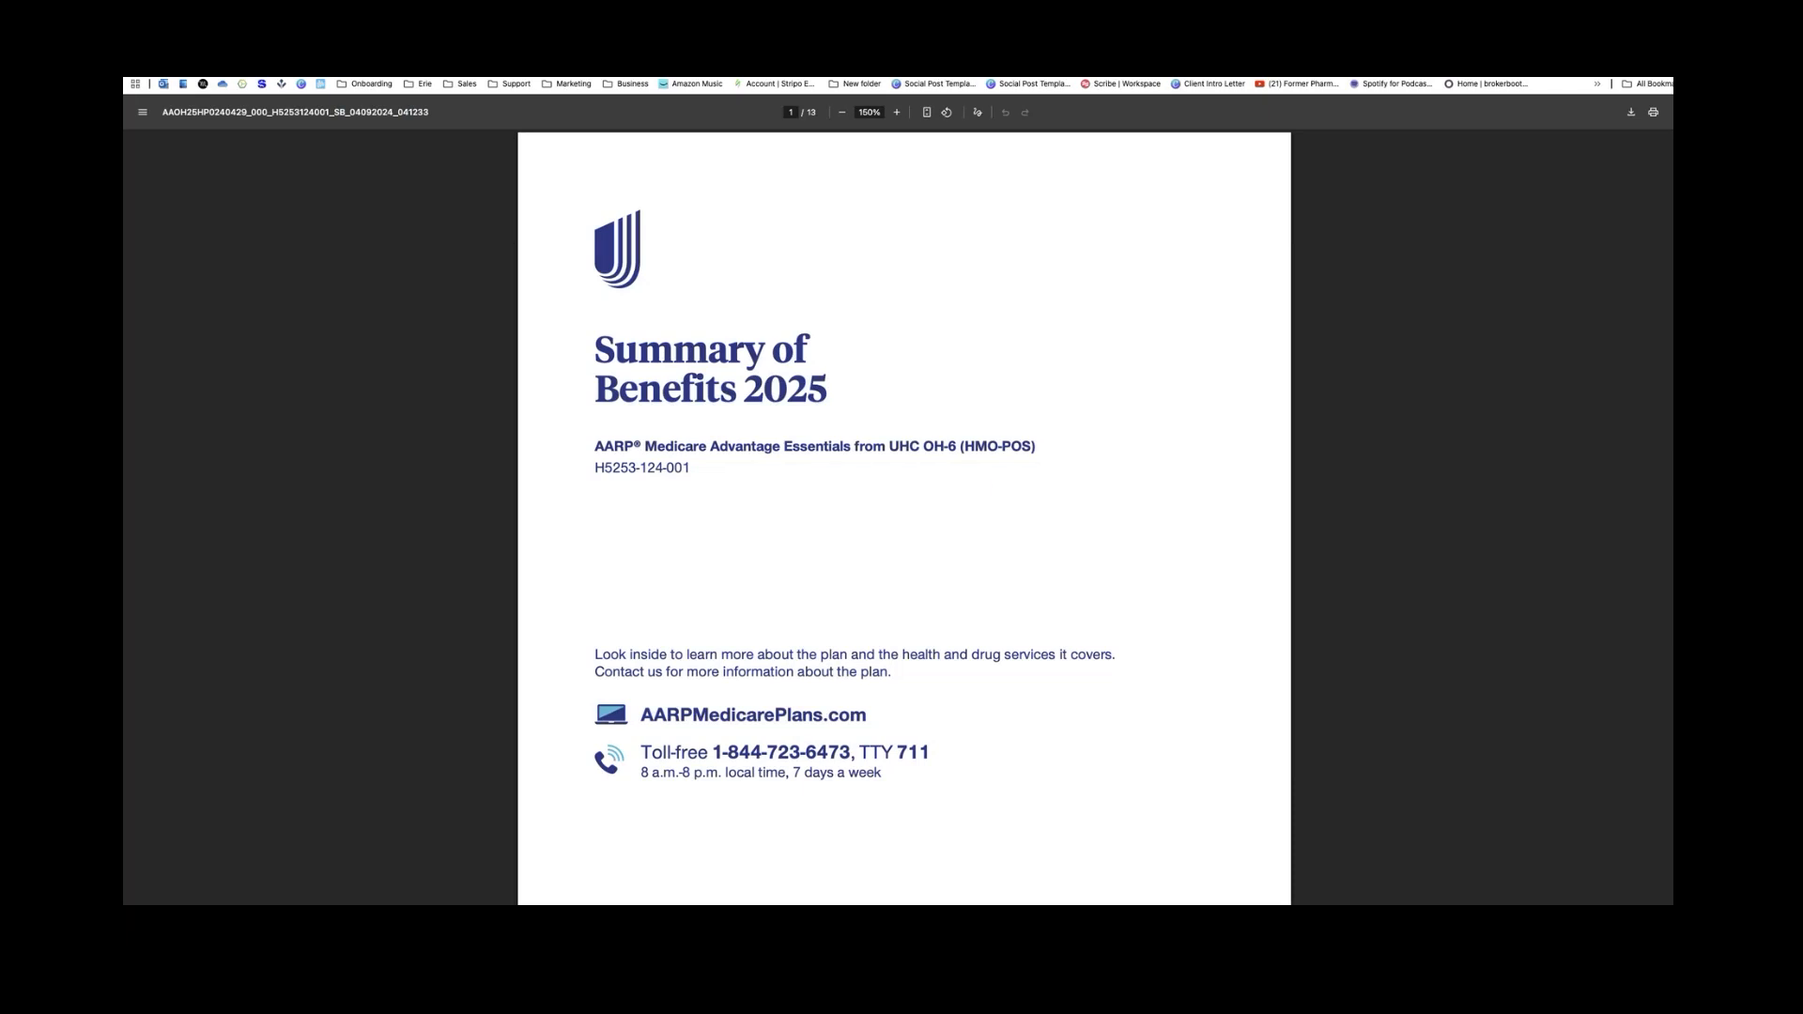
key(super+w)
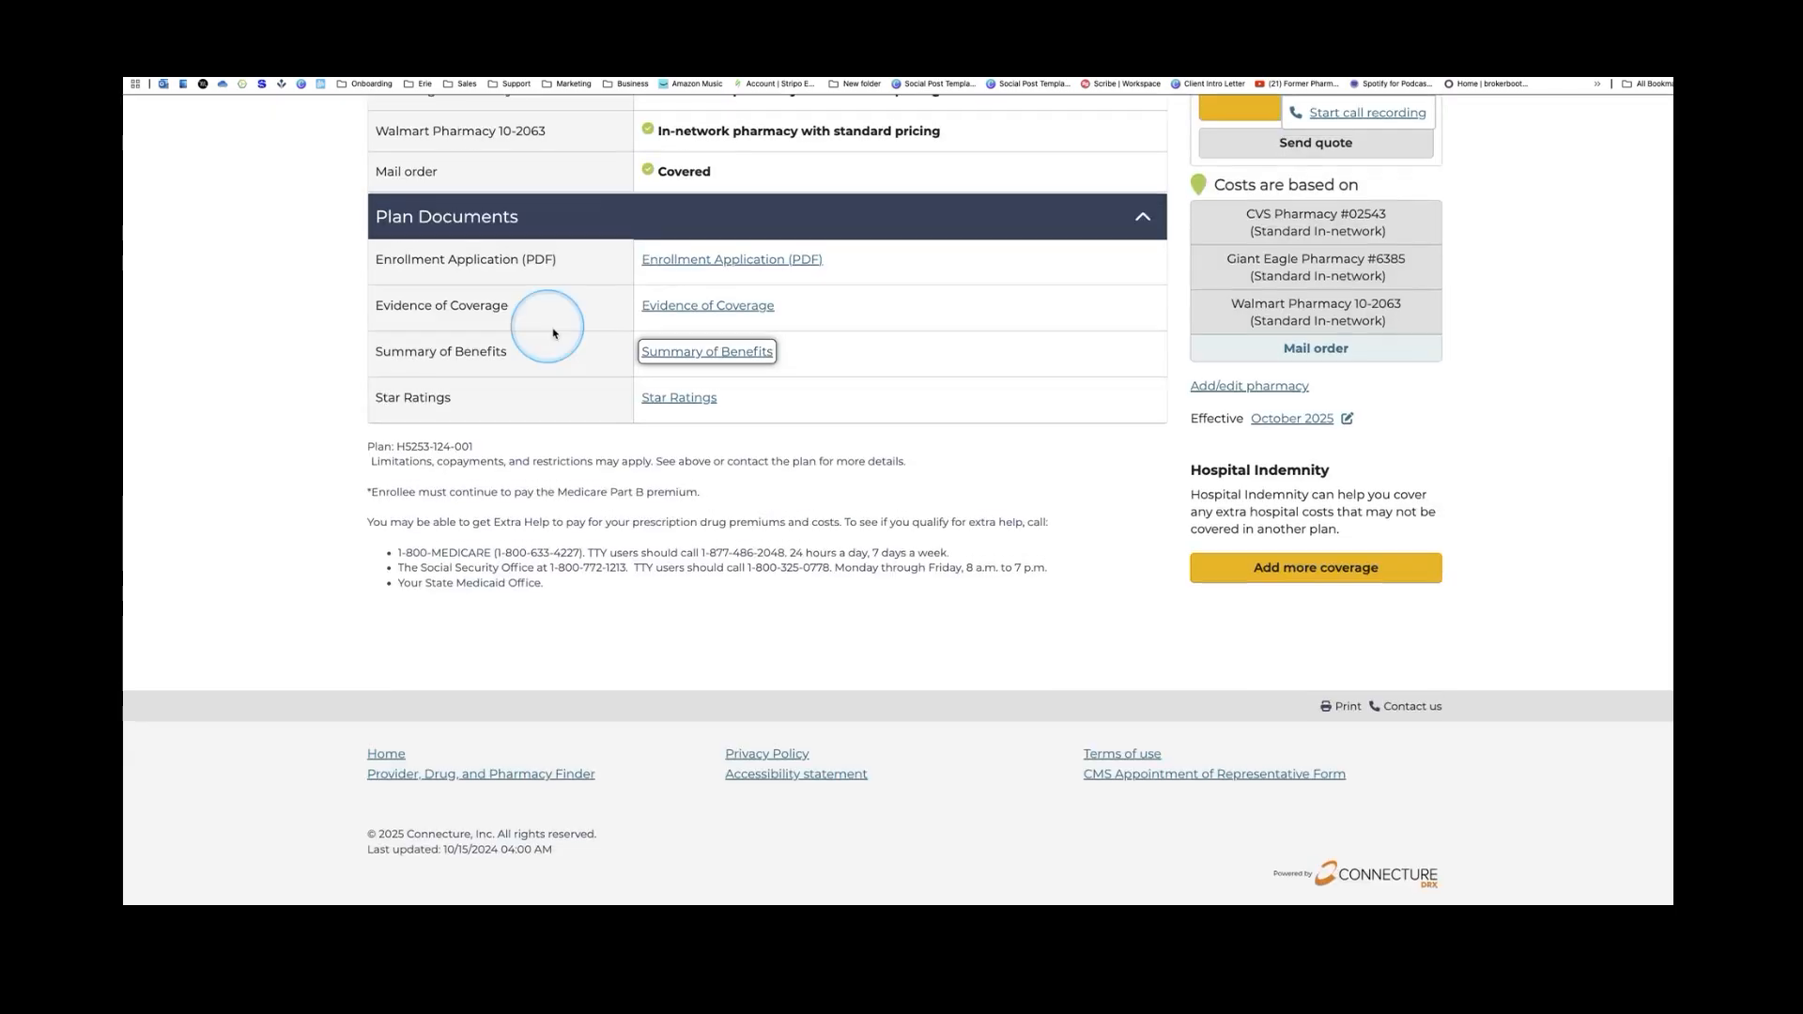
Open the AARP Essentials plan's Provider directory link from the Provider section
scroll(579, 350, up, 4)
scroll(580, 349, up, 2)
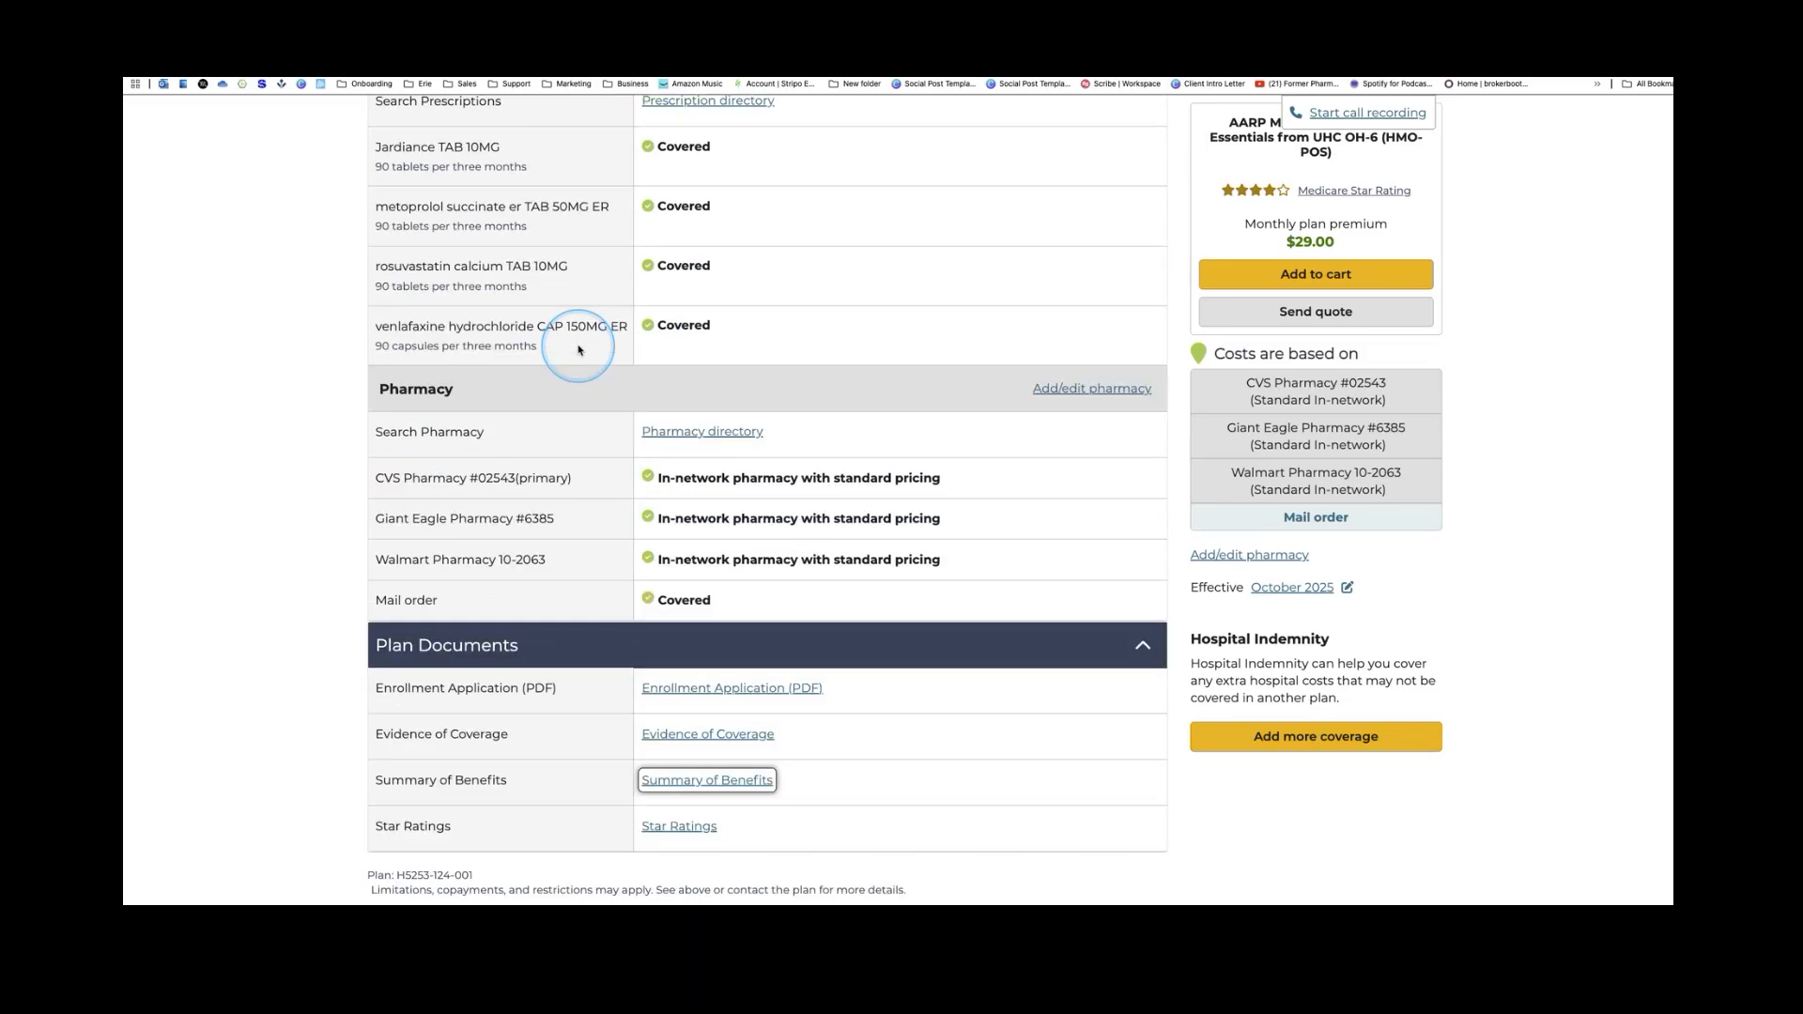
scroll(680, 448, up, 3)
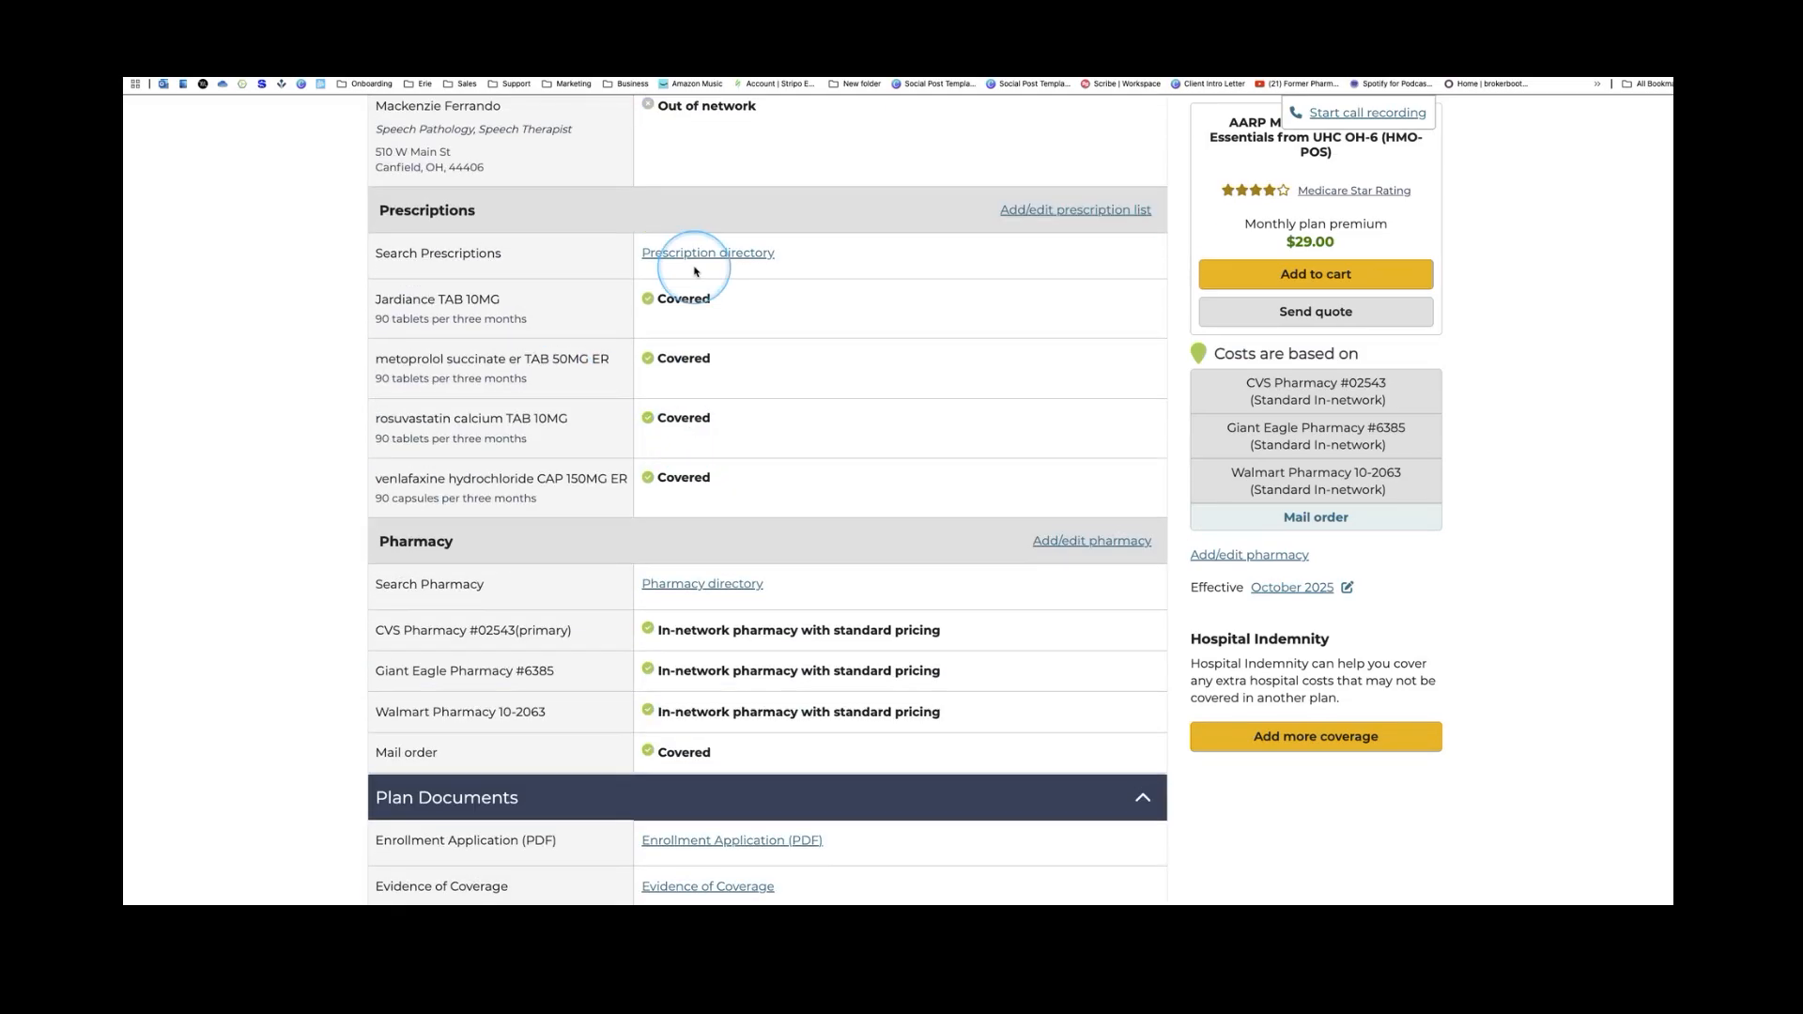
scroll(722, 351, up, 4)
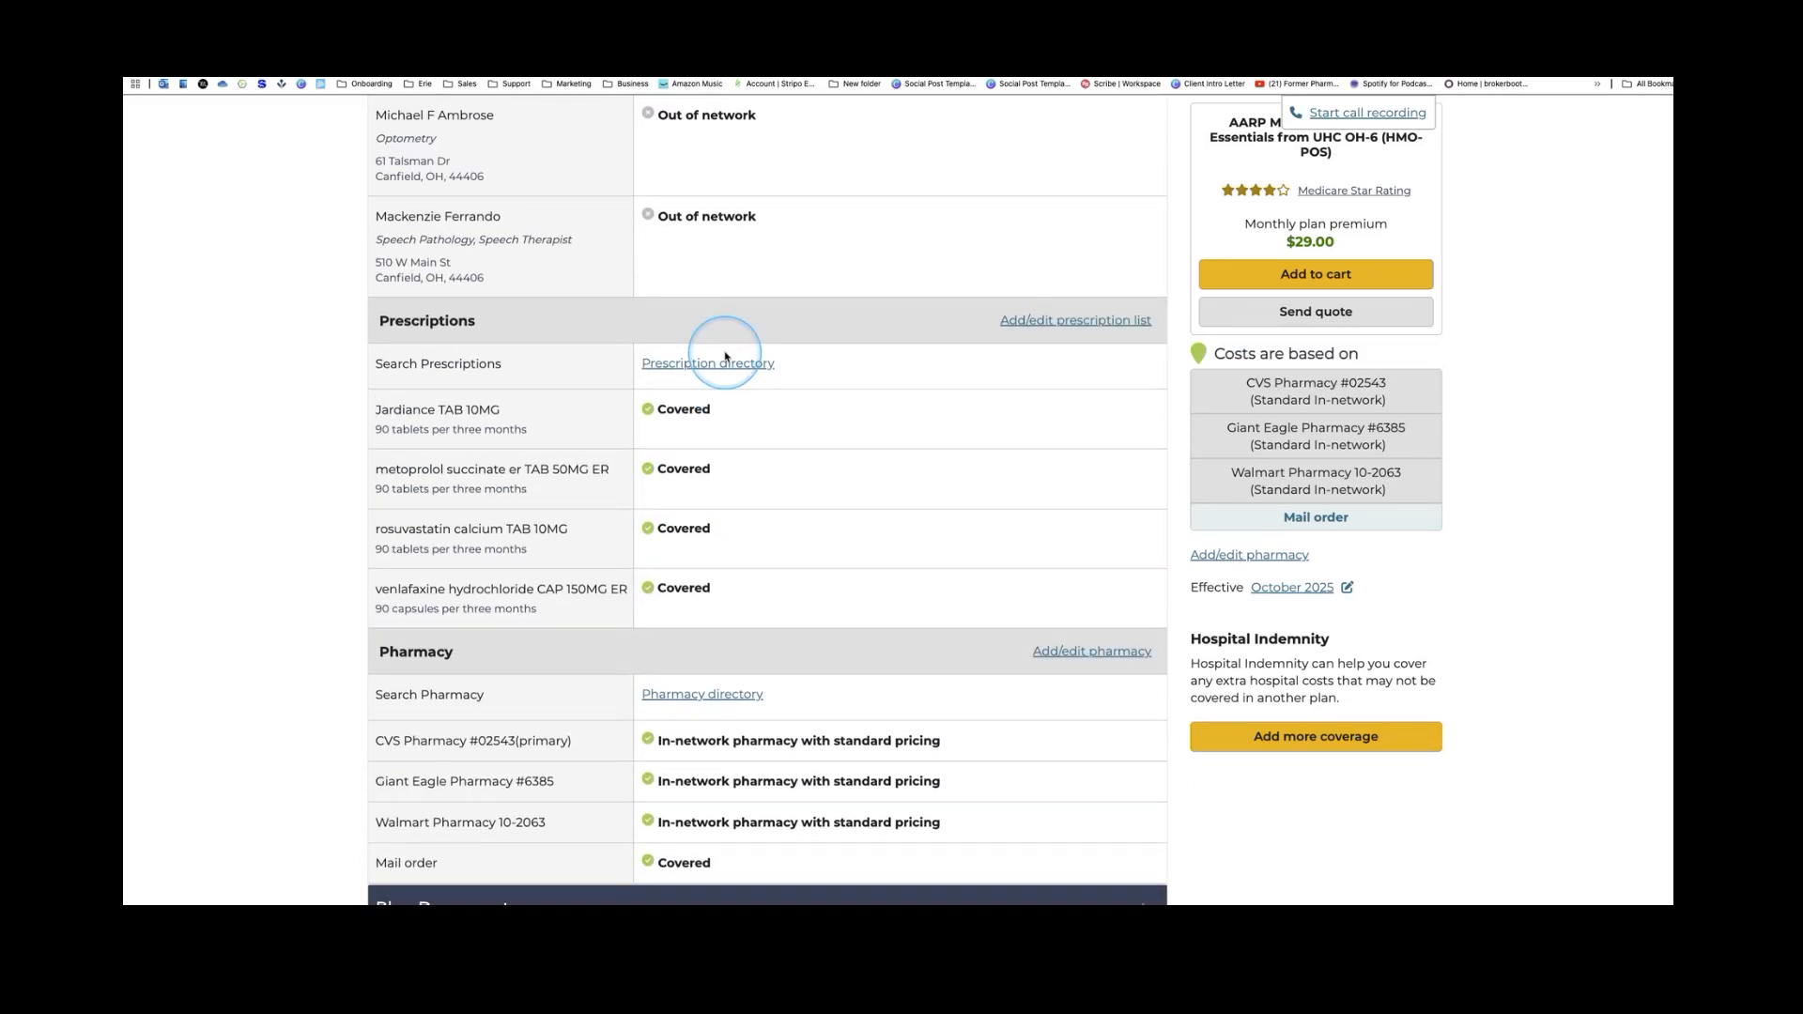
scroll(727, 353, up, 1)
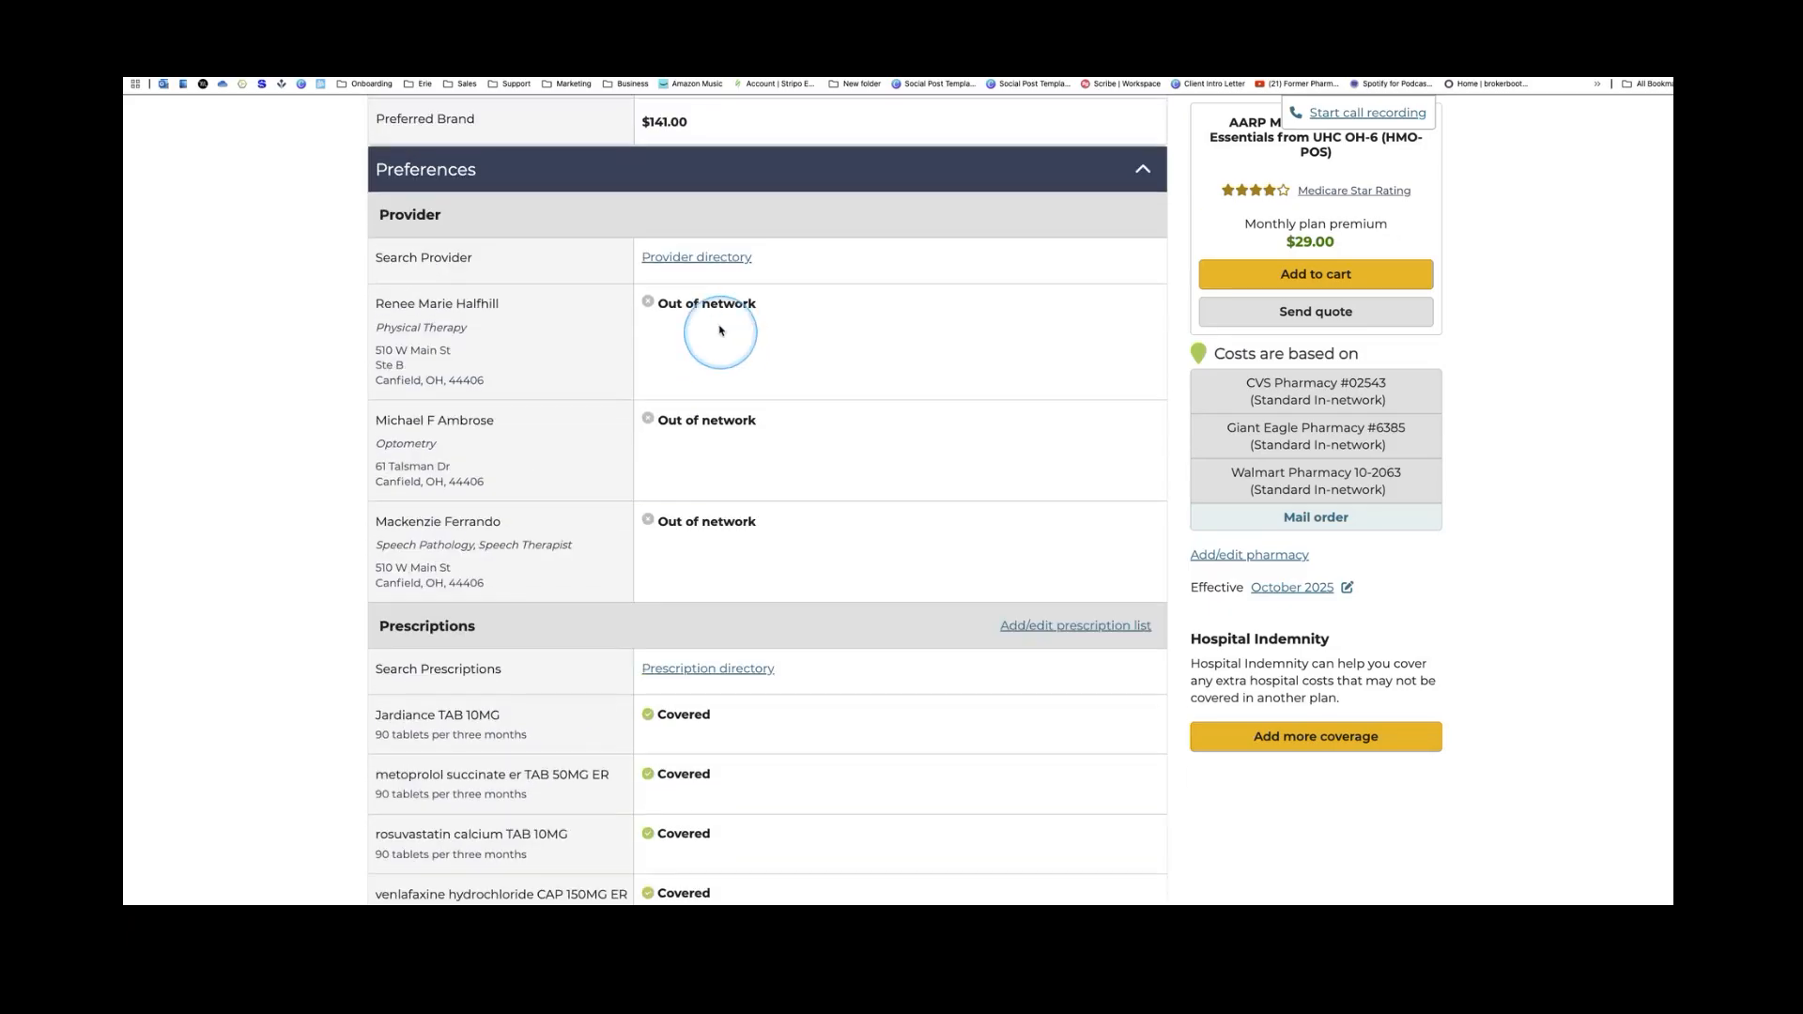
scroll(720, 330, down, 1)
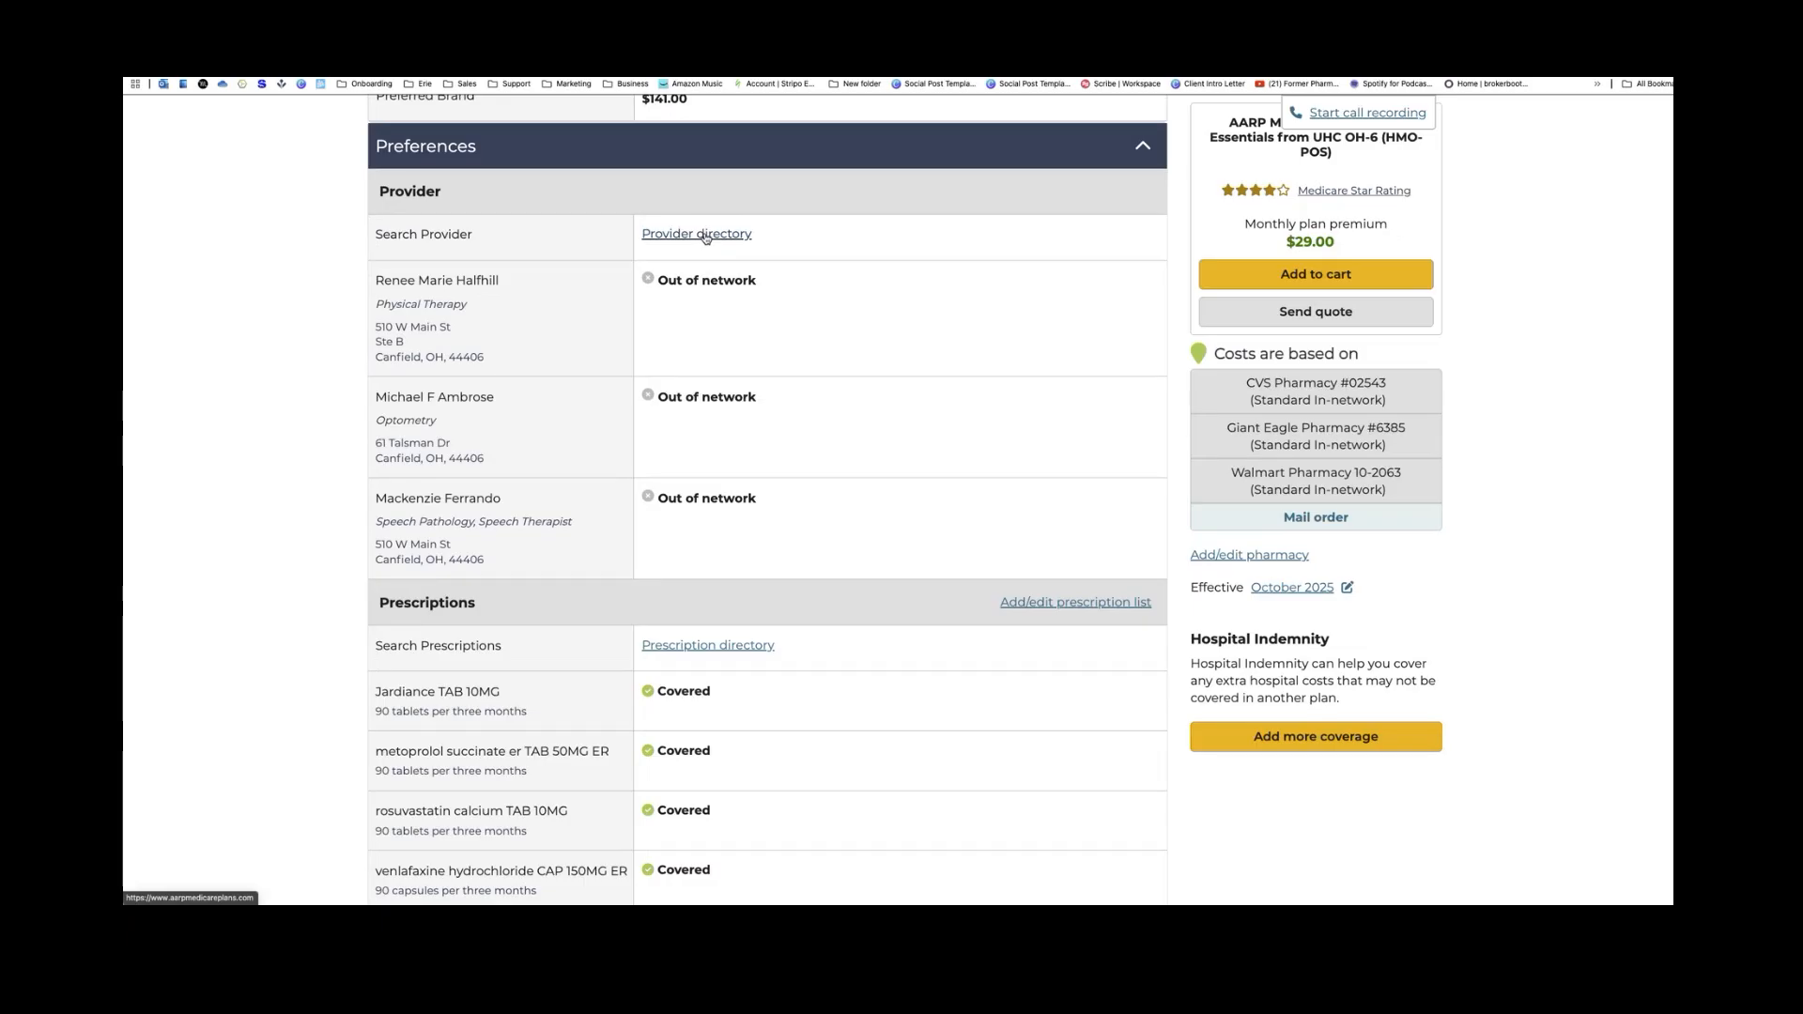
click(705, 235)
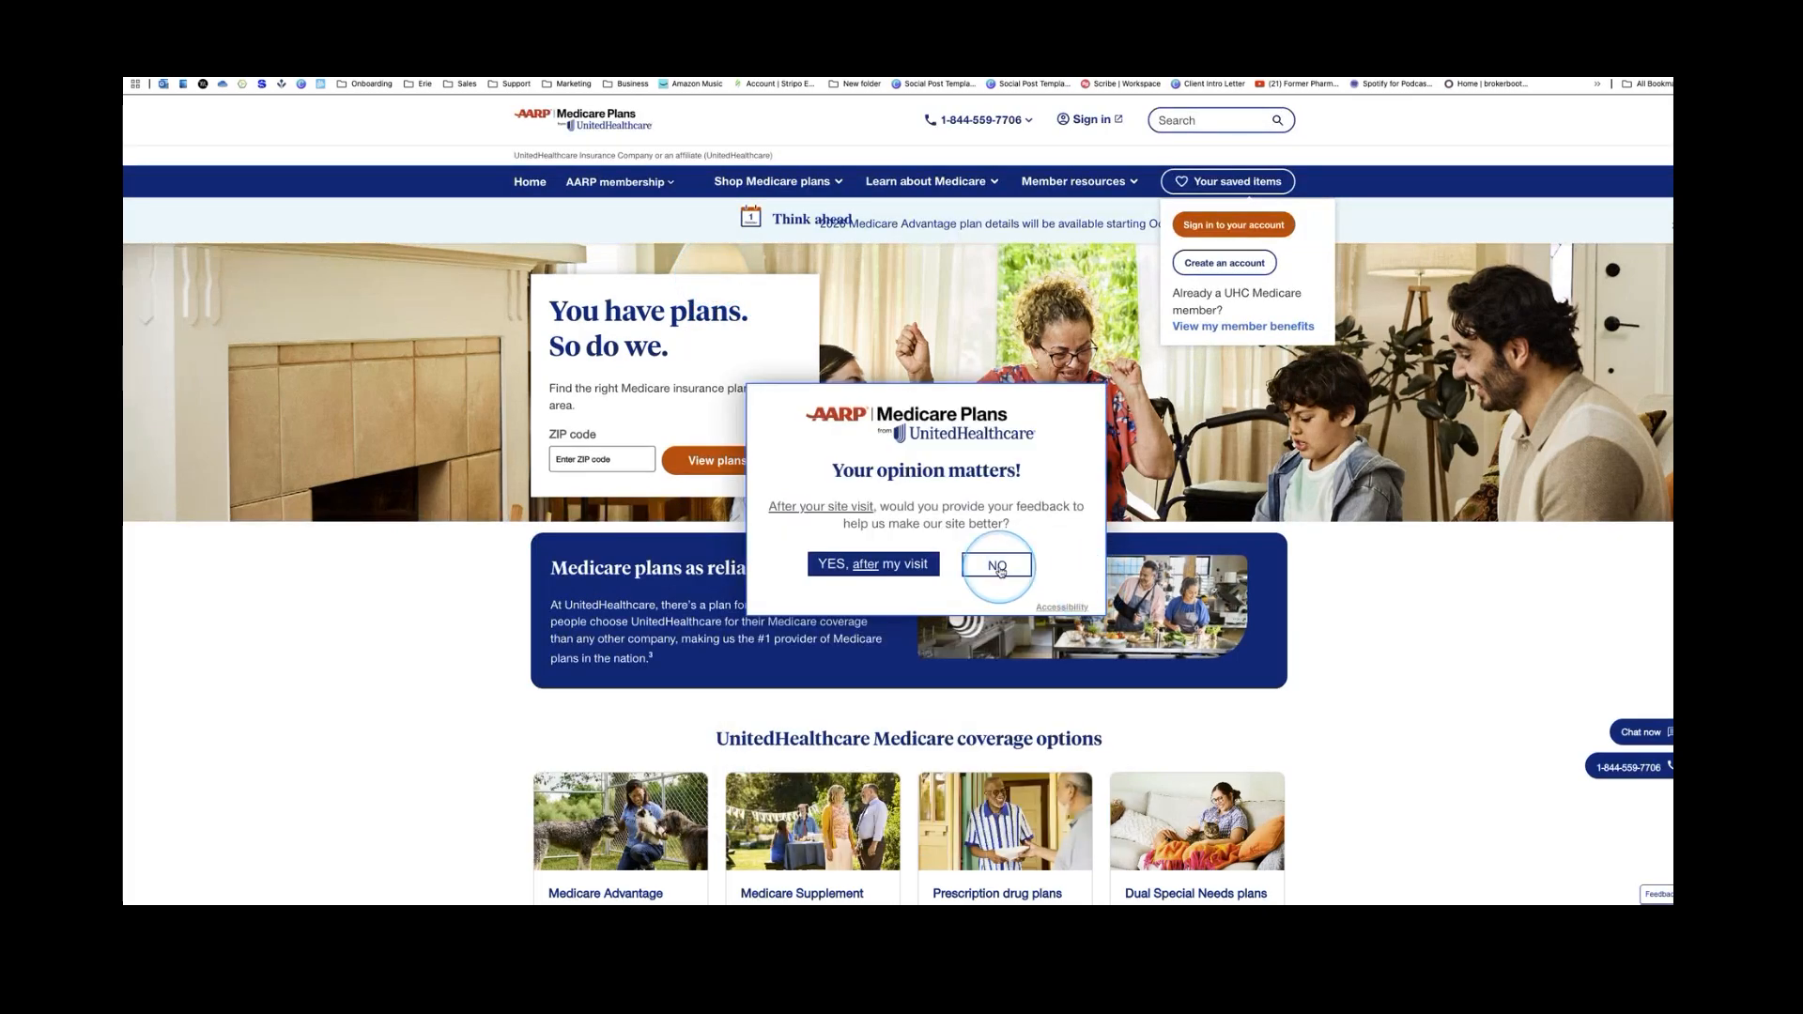
Decline the feedback survey and start a care provider search from the site footer
click(999, 566)
scroll(1034, 578, down, 7)
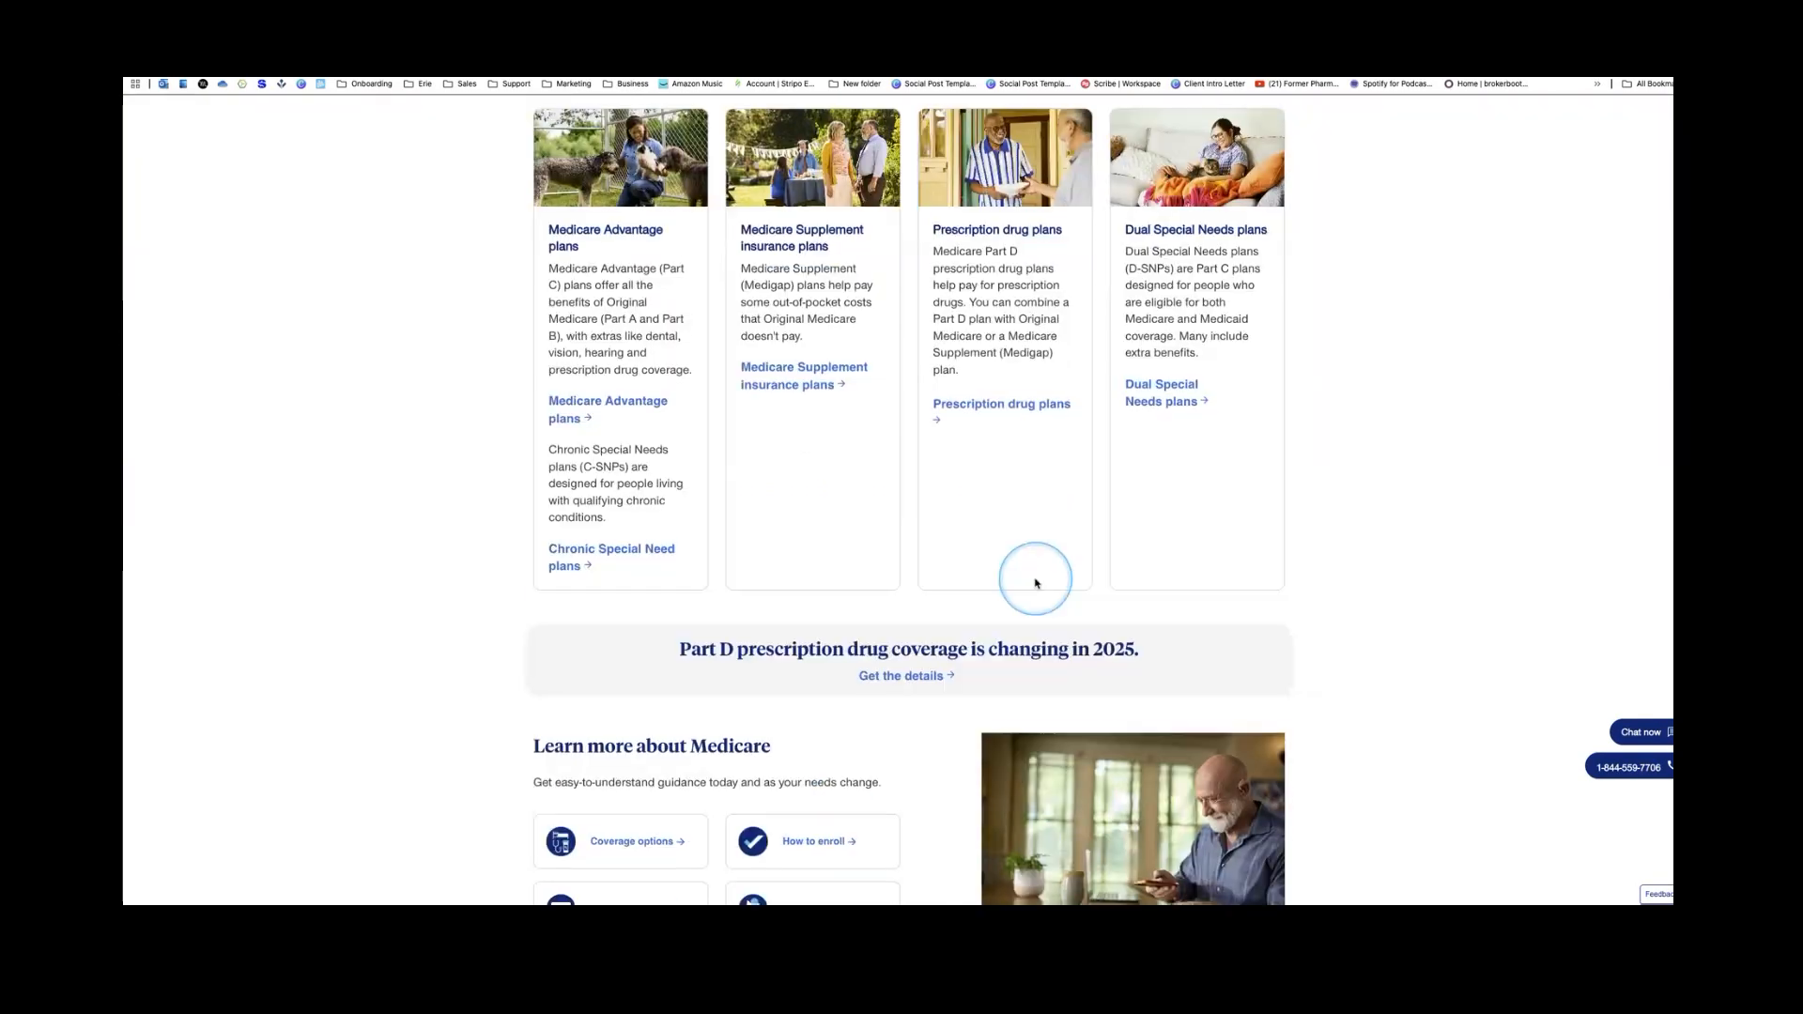
scroll(1036, 583, down, 8)
scroll(1039, 586, down, 4)
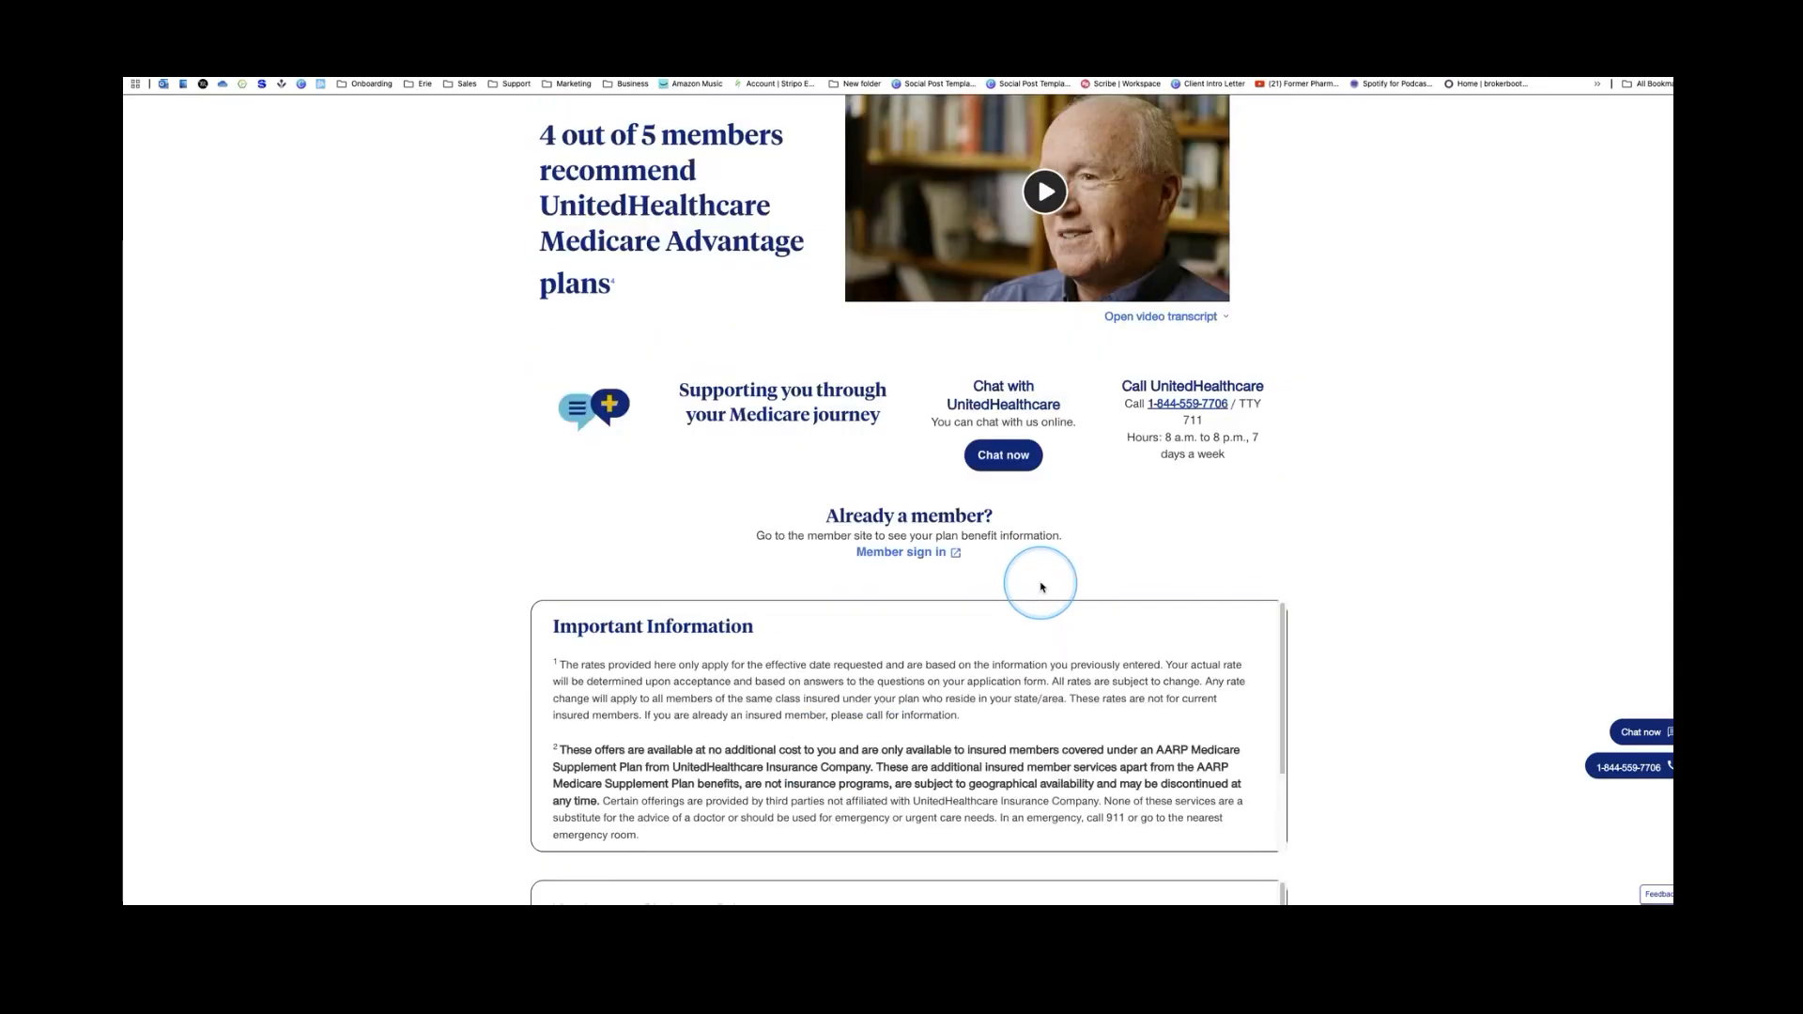
scroll(1042, 587, down, 8)
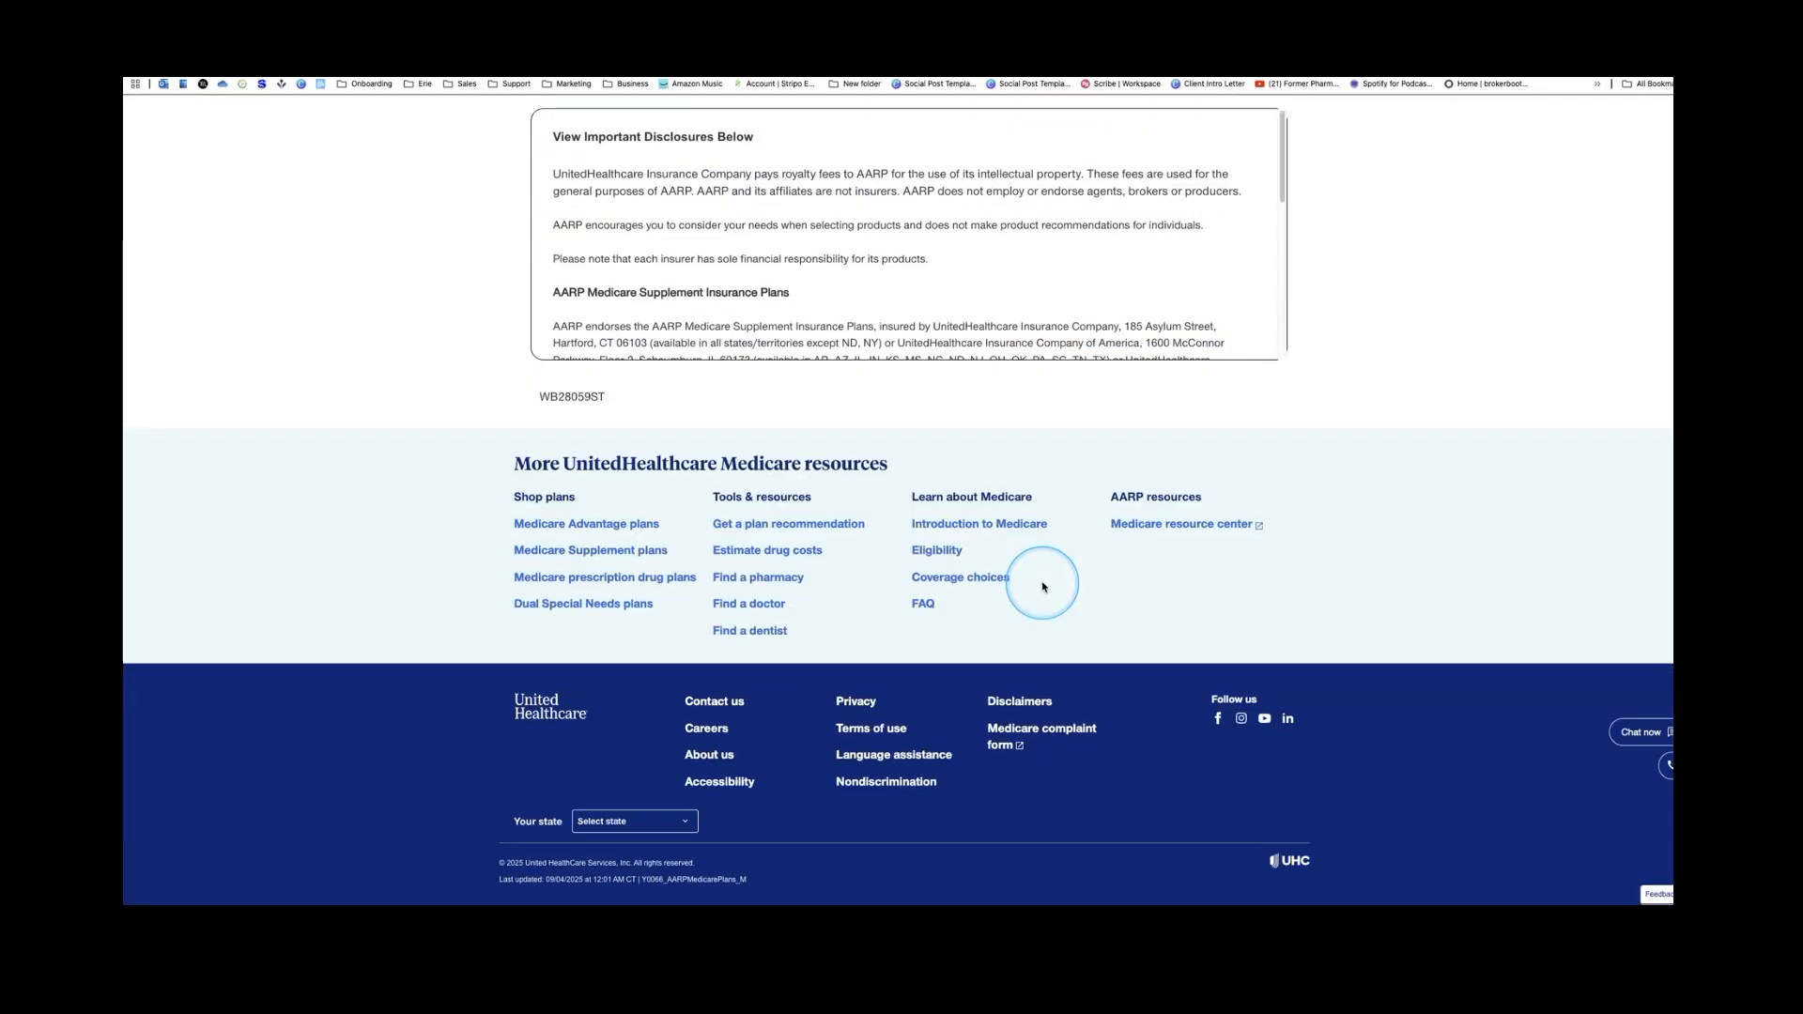
click(799, 657)
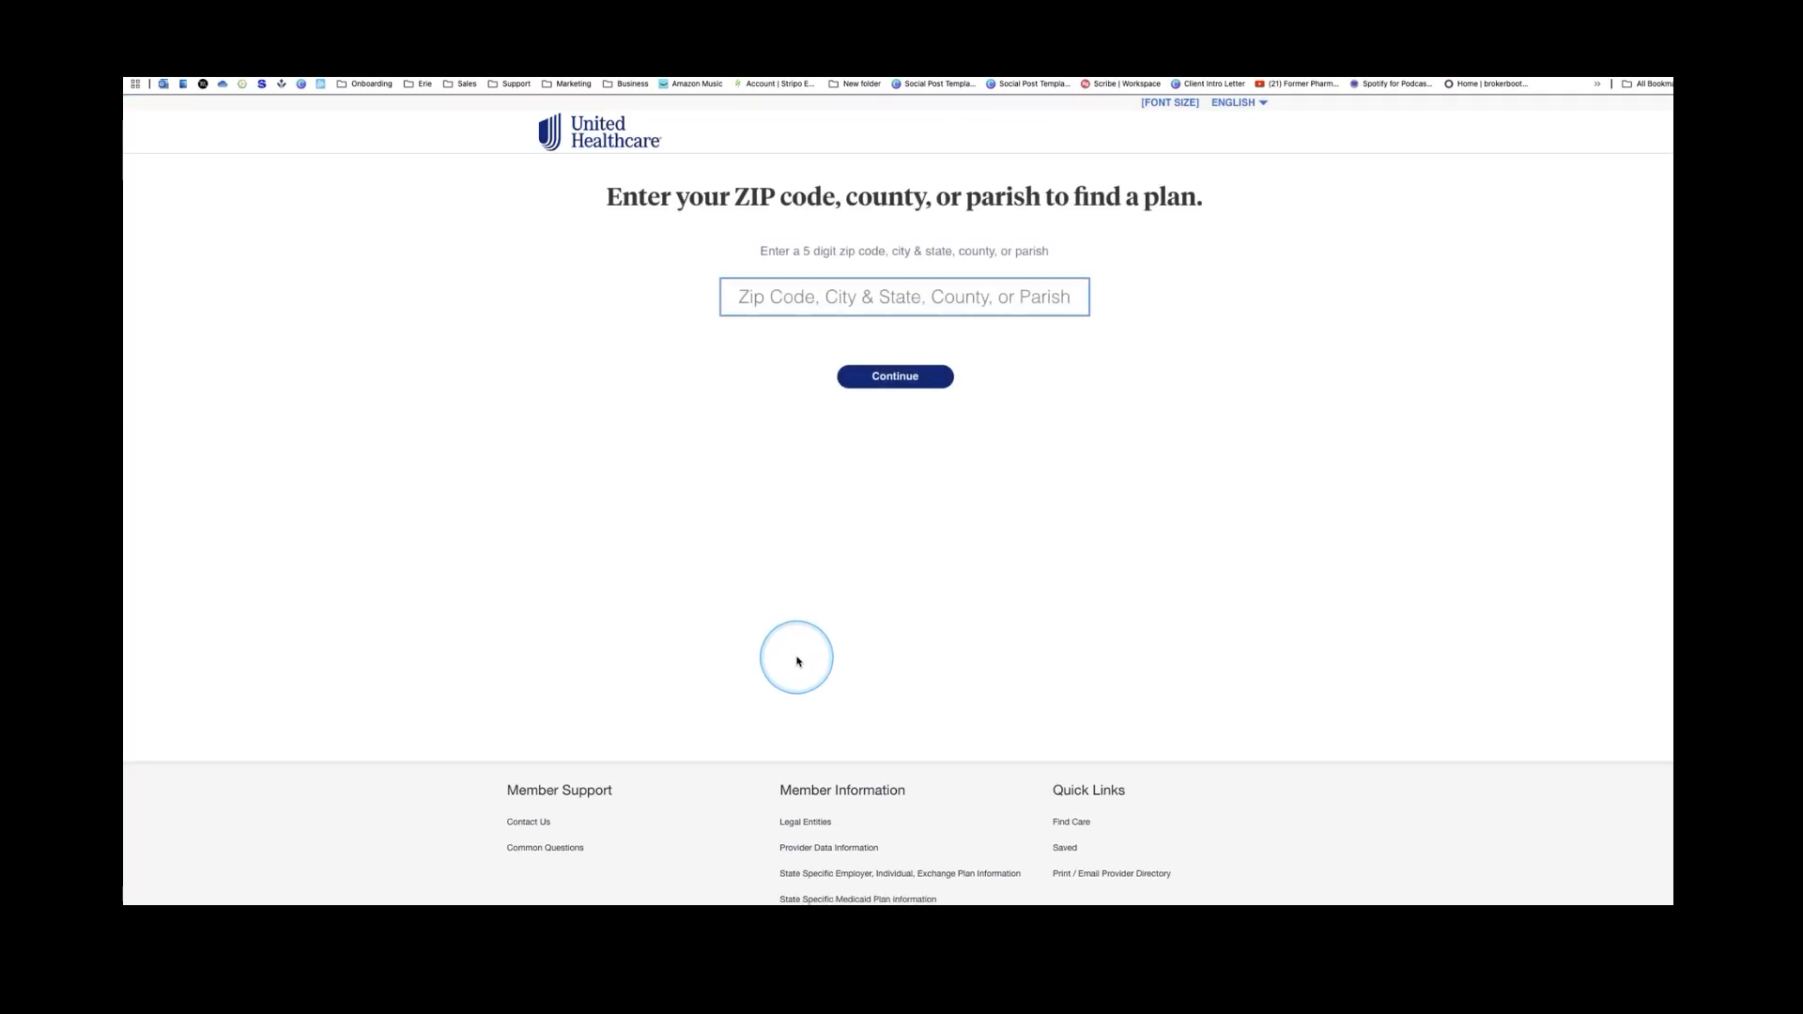
Search care near ZIP 44406 for the AARP Essentials from UHC OH-6 (HMO-POS) plan
text(44406)
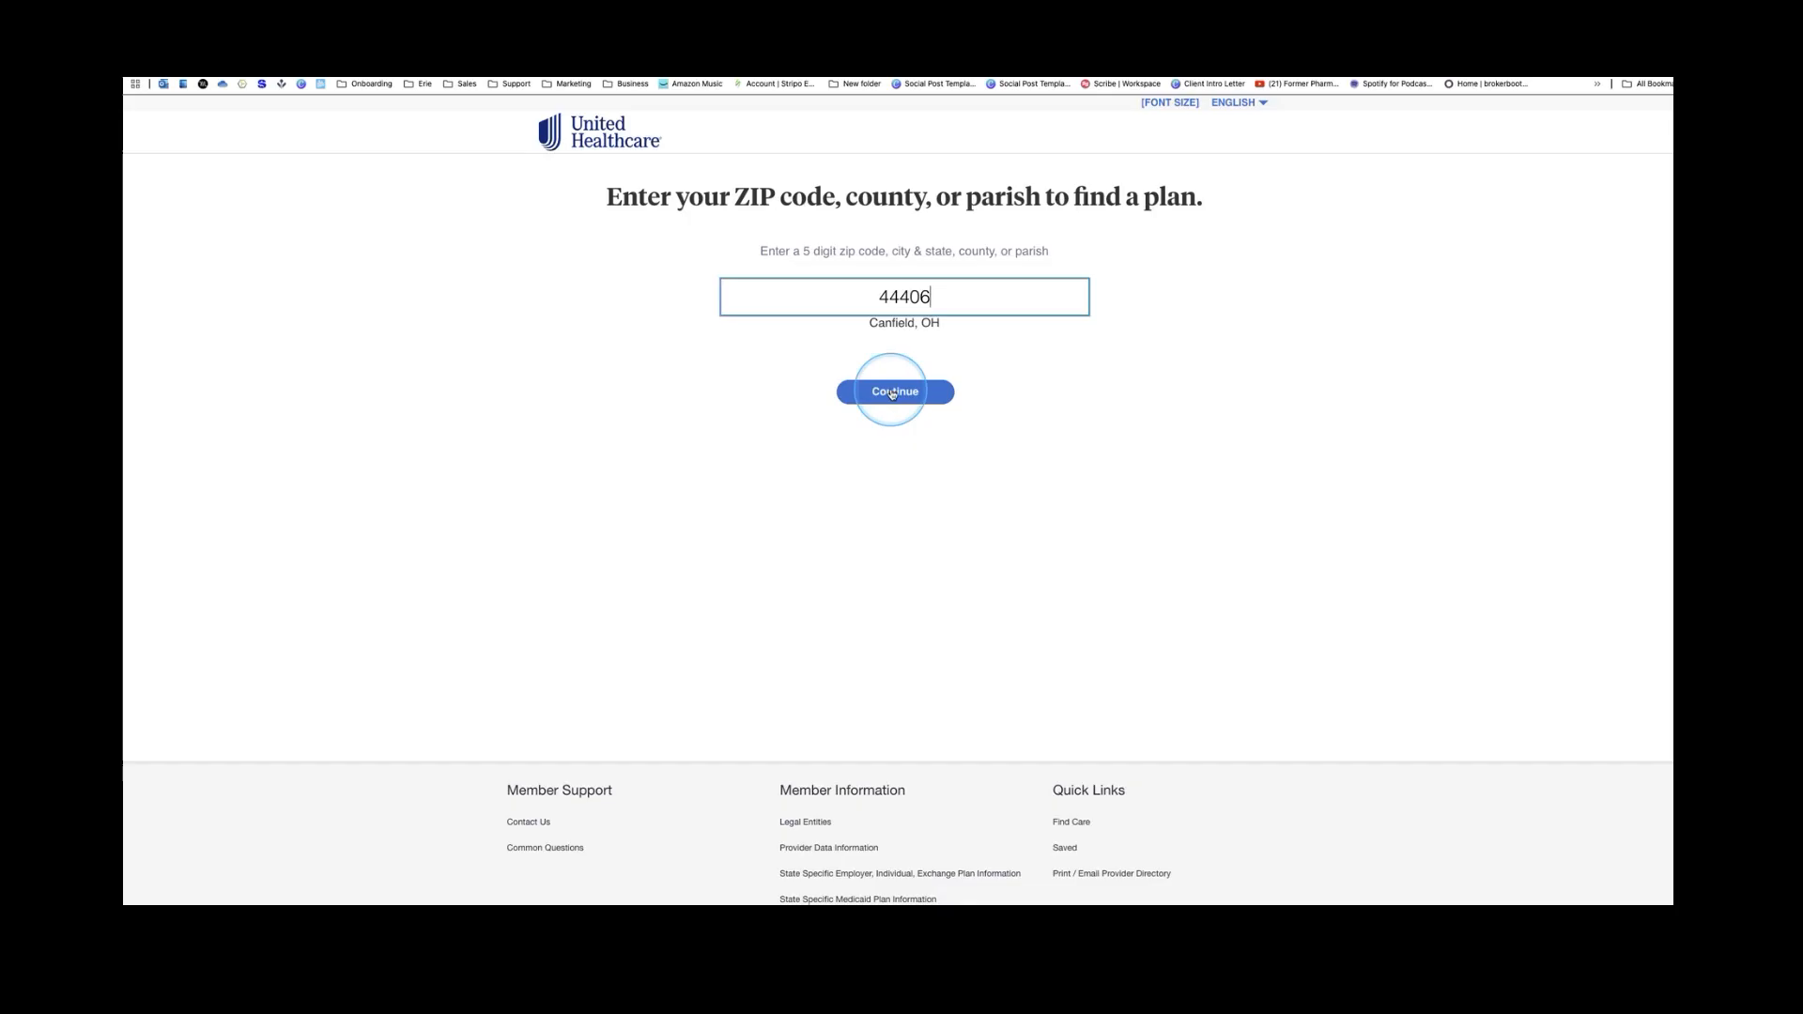
click(892, 393)
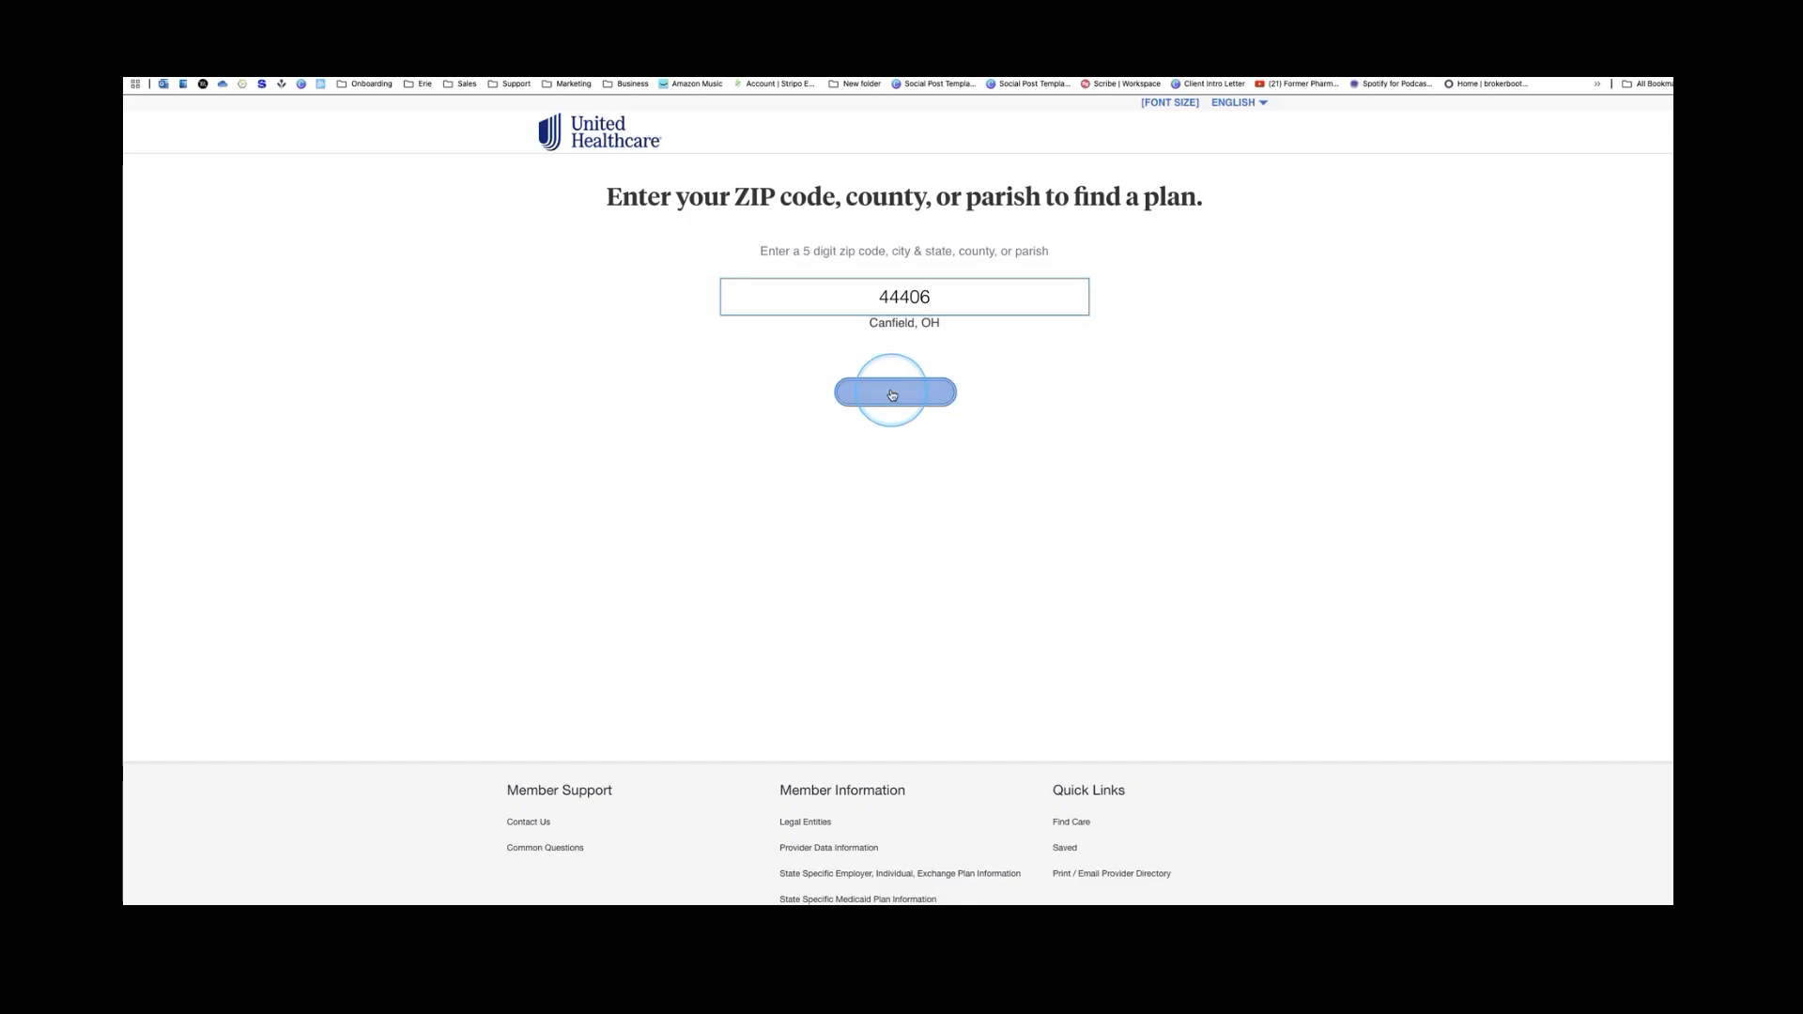
scroll(949, 461, down, 1)
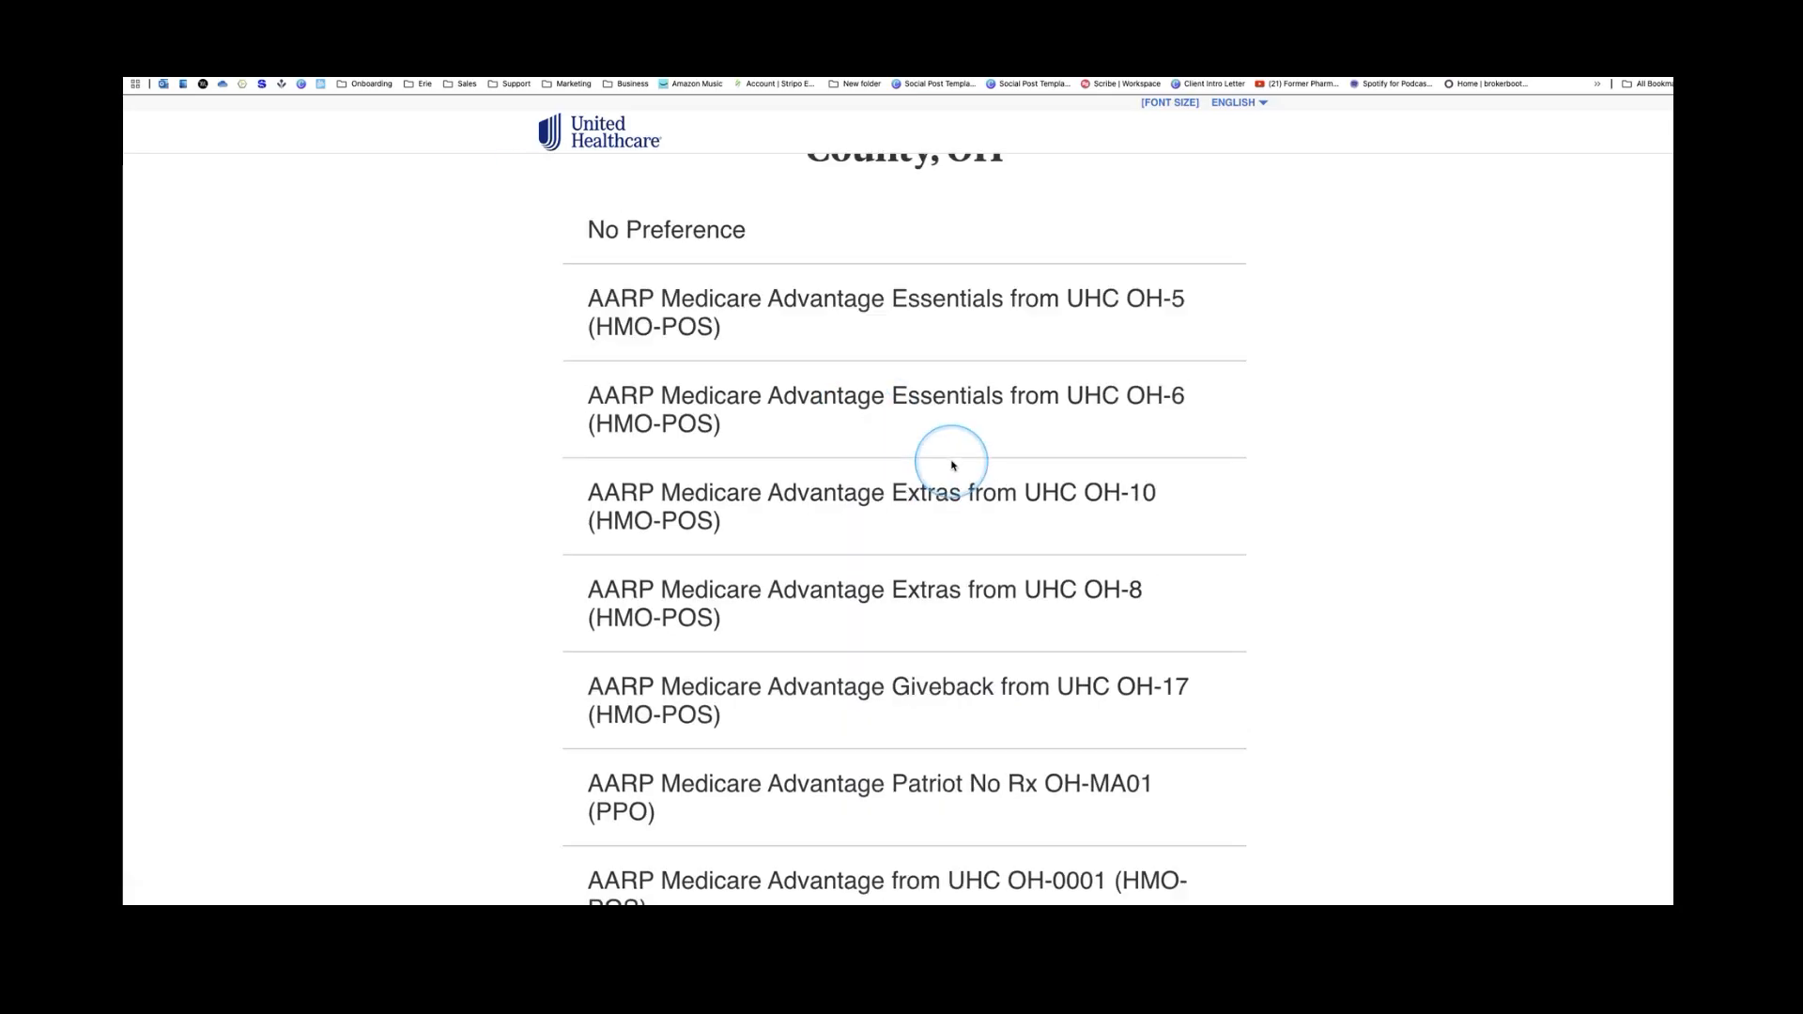
click(942, 414)
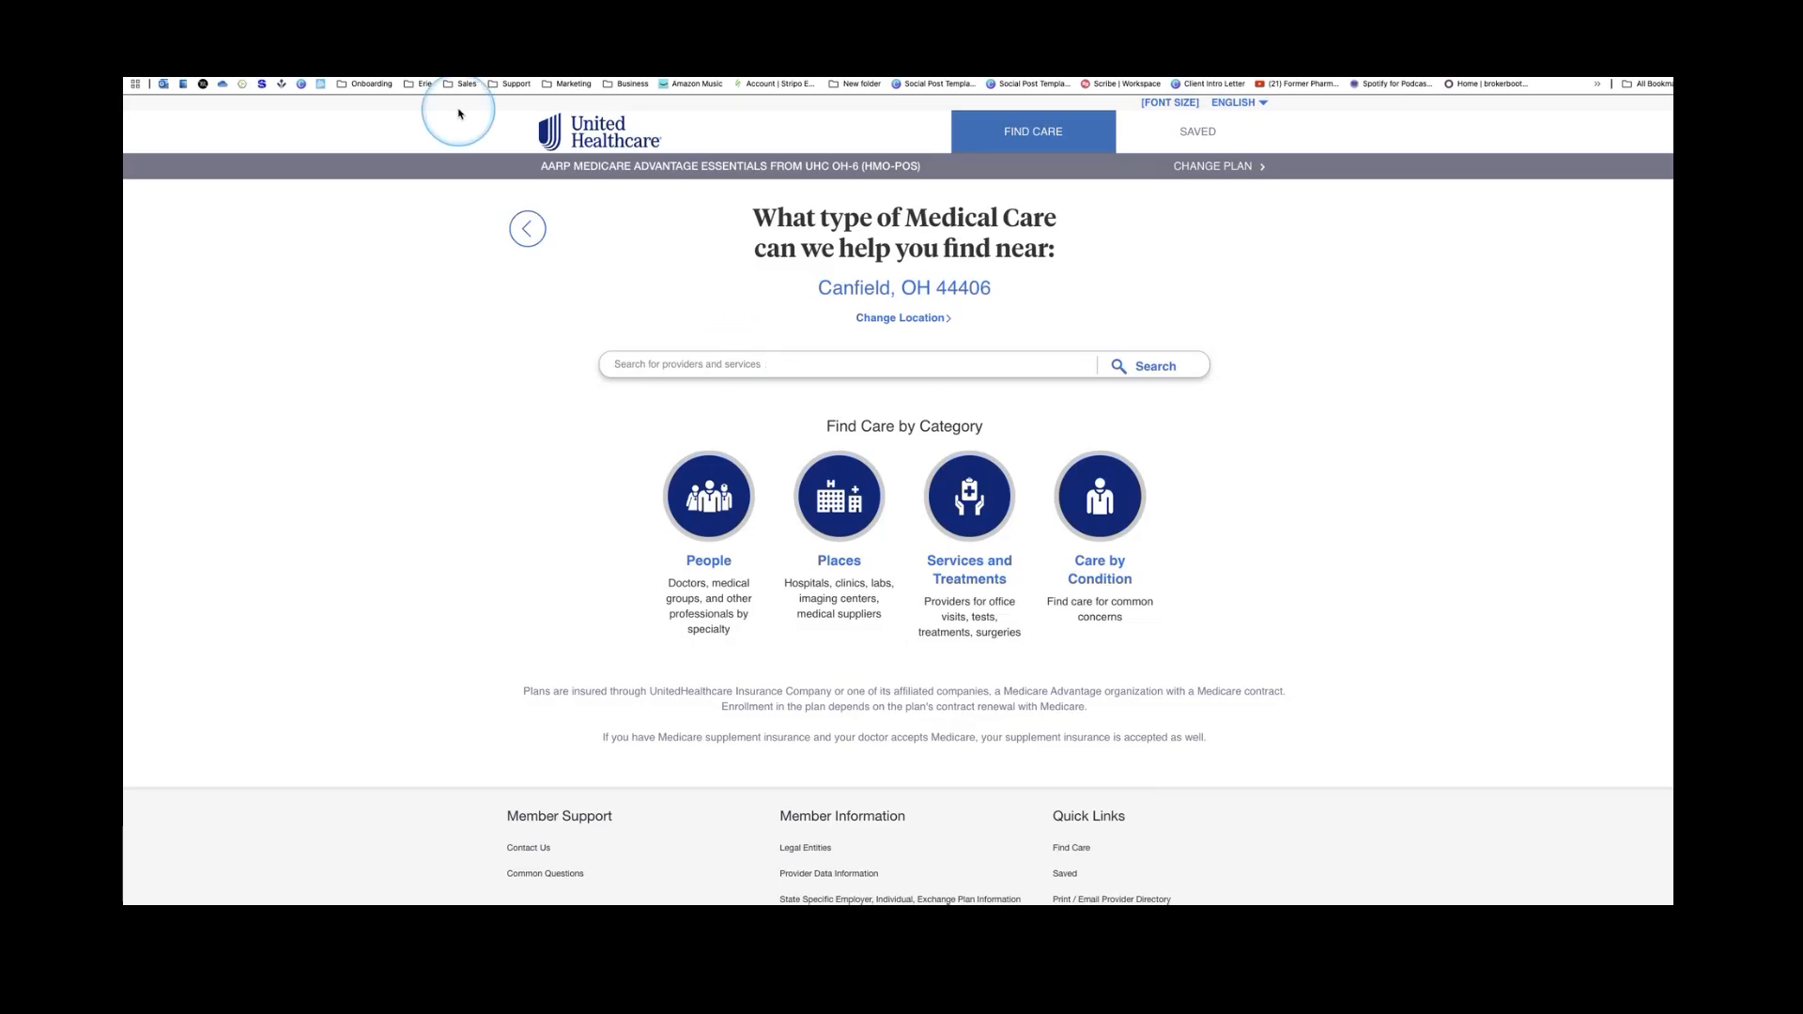
click(425, 73)
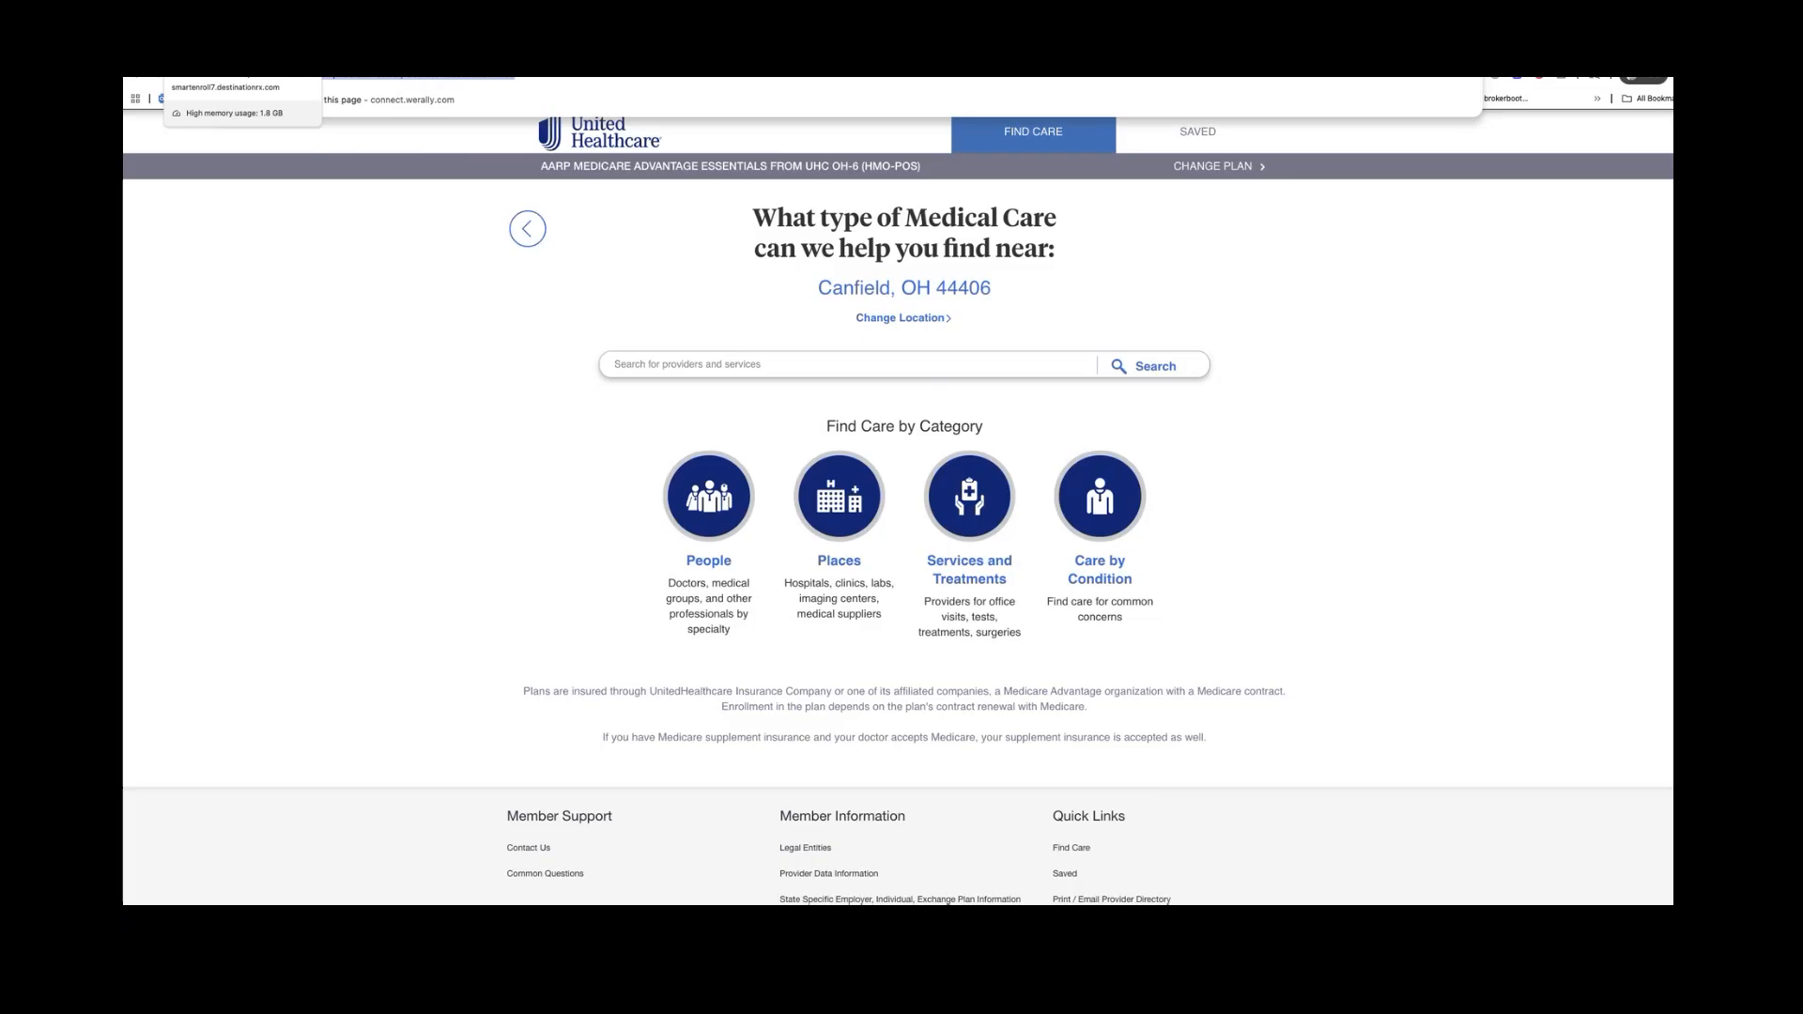
Return to the Smart Enroll tab and click Previous to leave the AARP Essentials details page
click(254, 47)
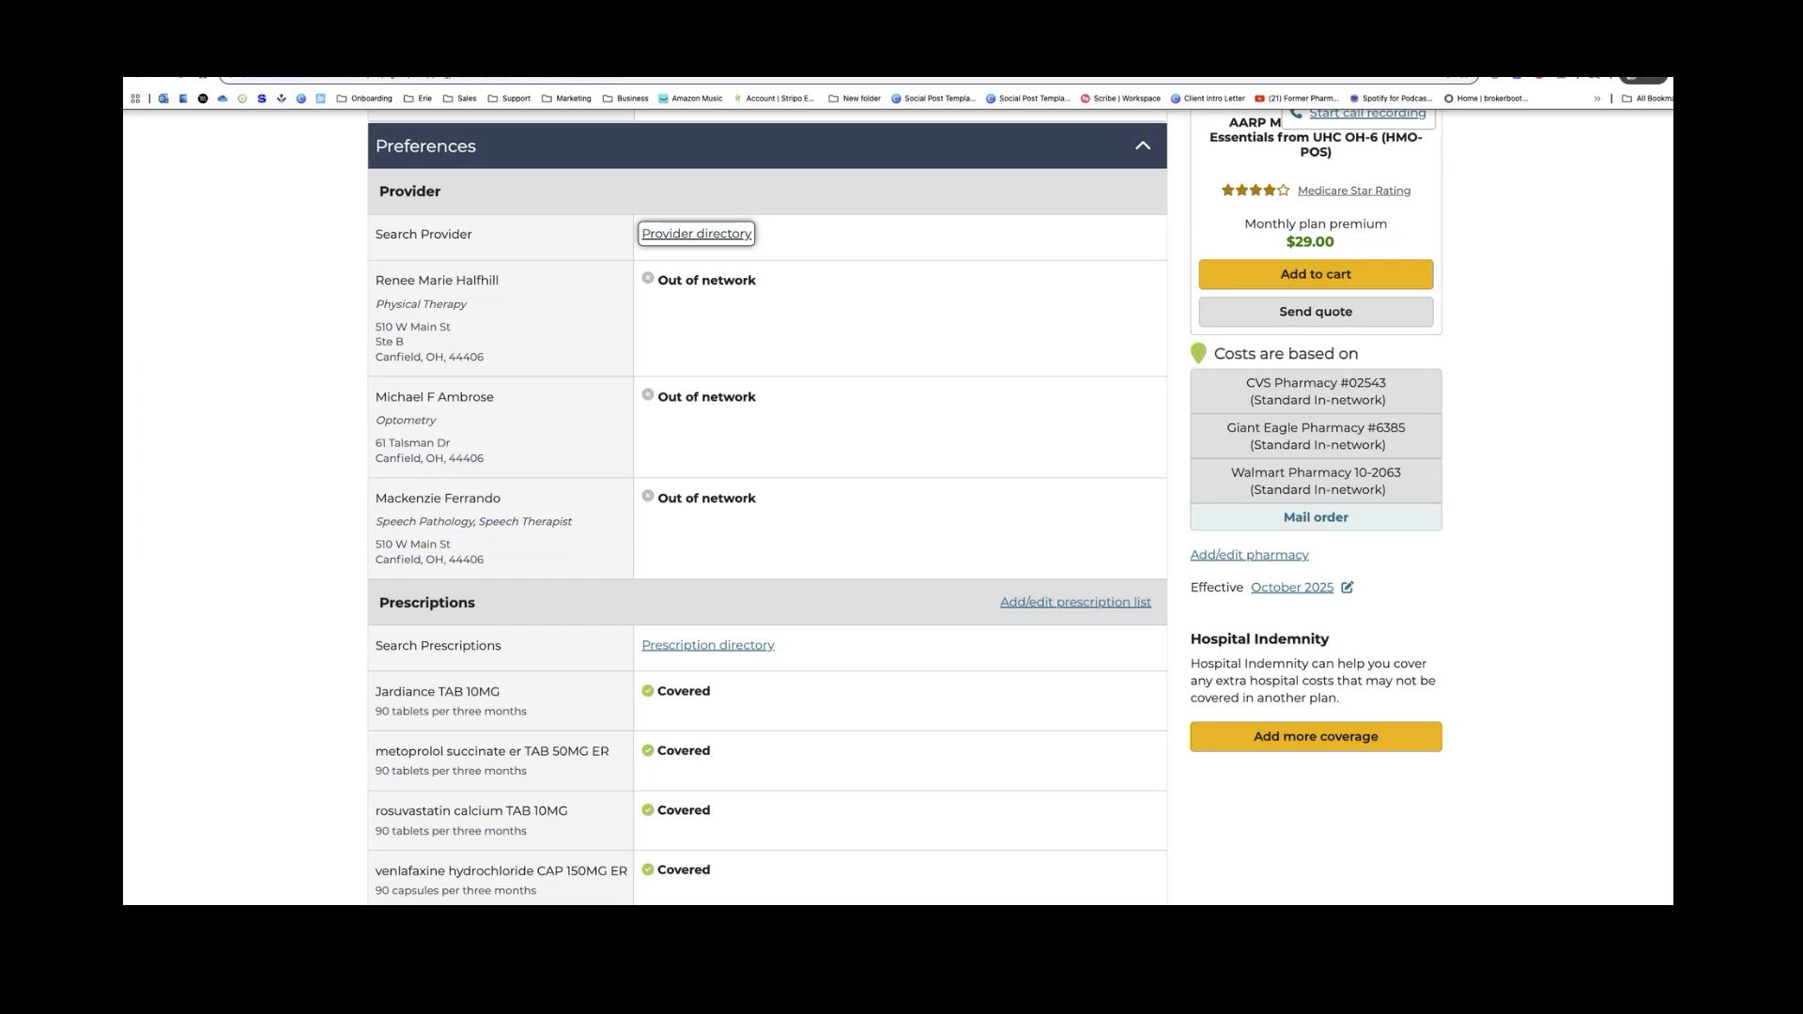
click(386, 193)
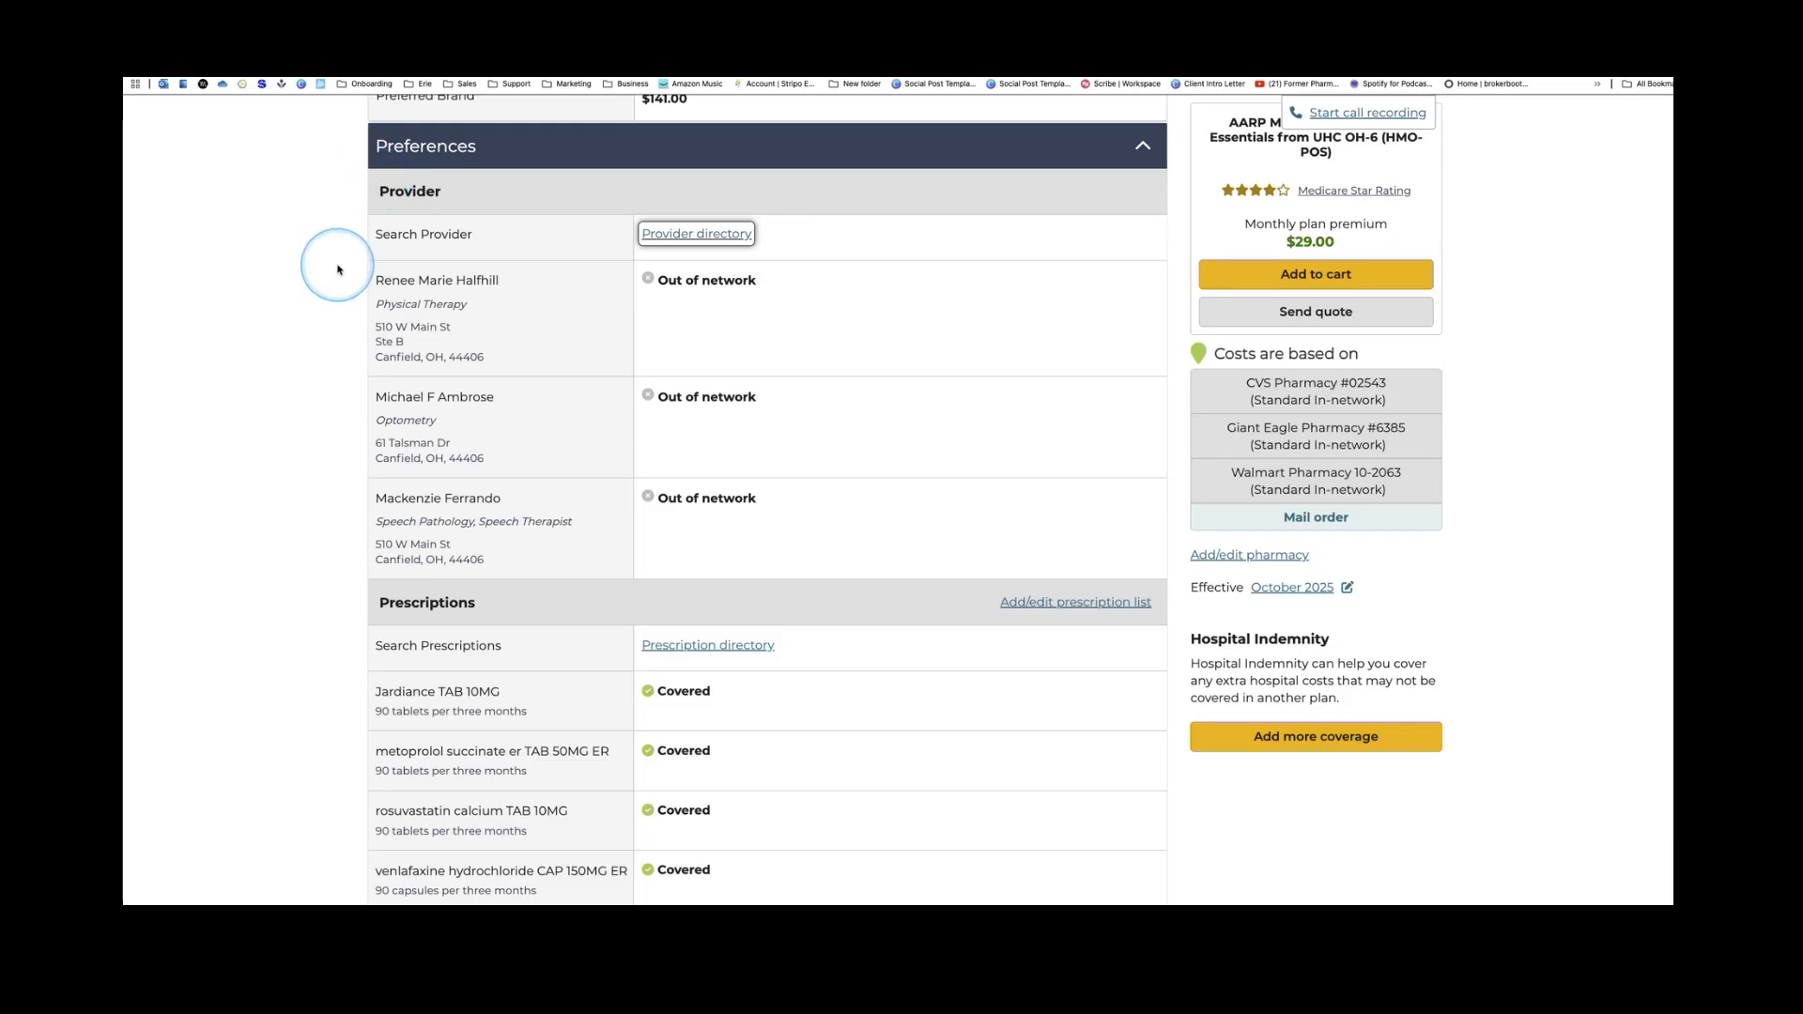
scroll(336, 270, up, 1)
scroll(336, 269, up, 10)
scroll(338, 270, up, 15)
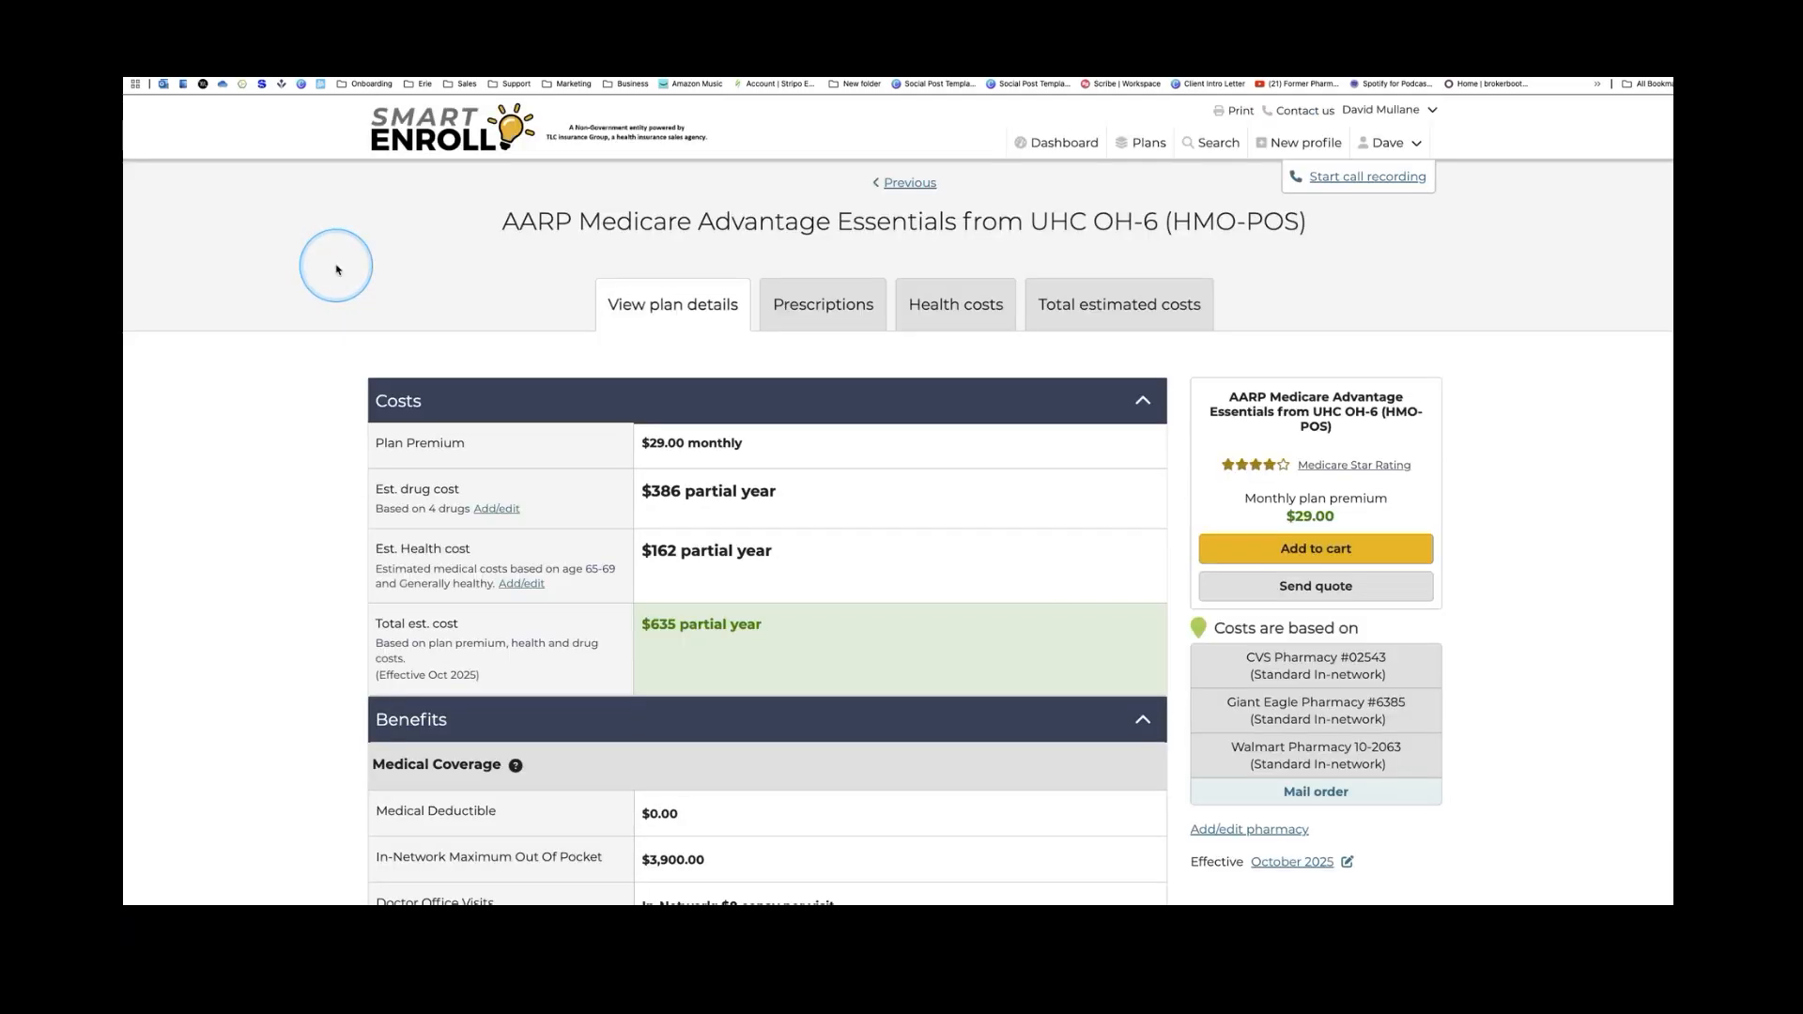
click(913, 184)
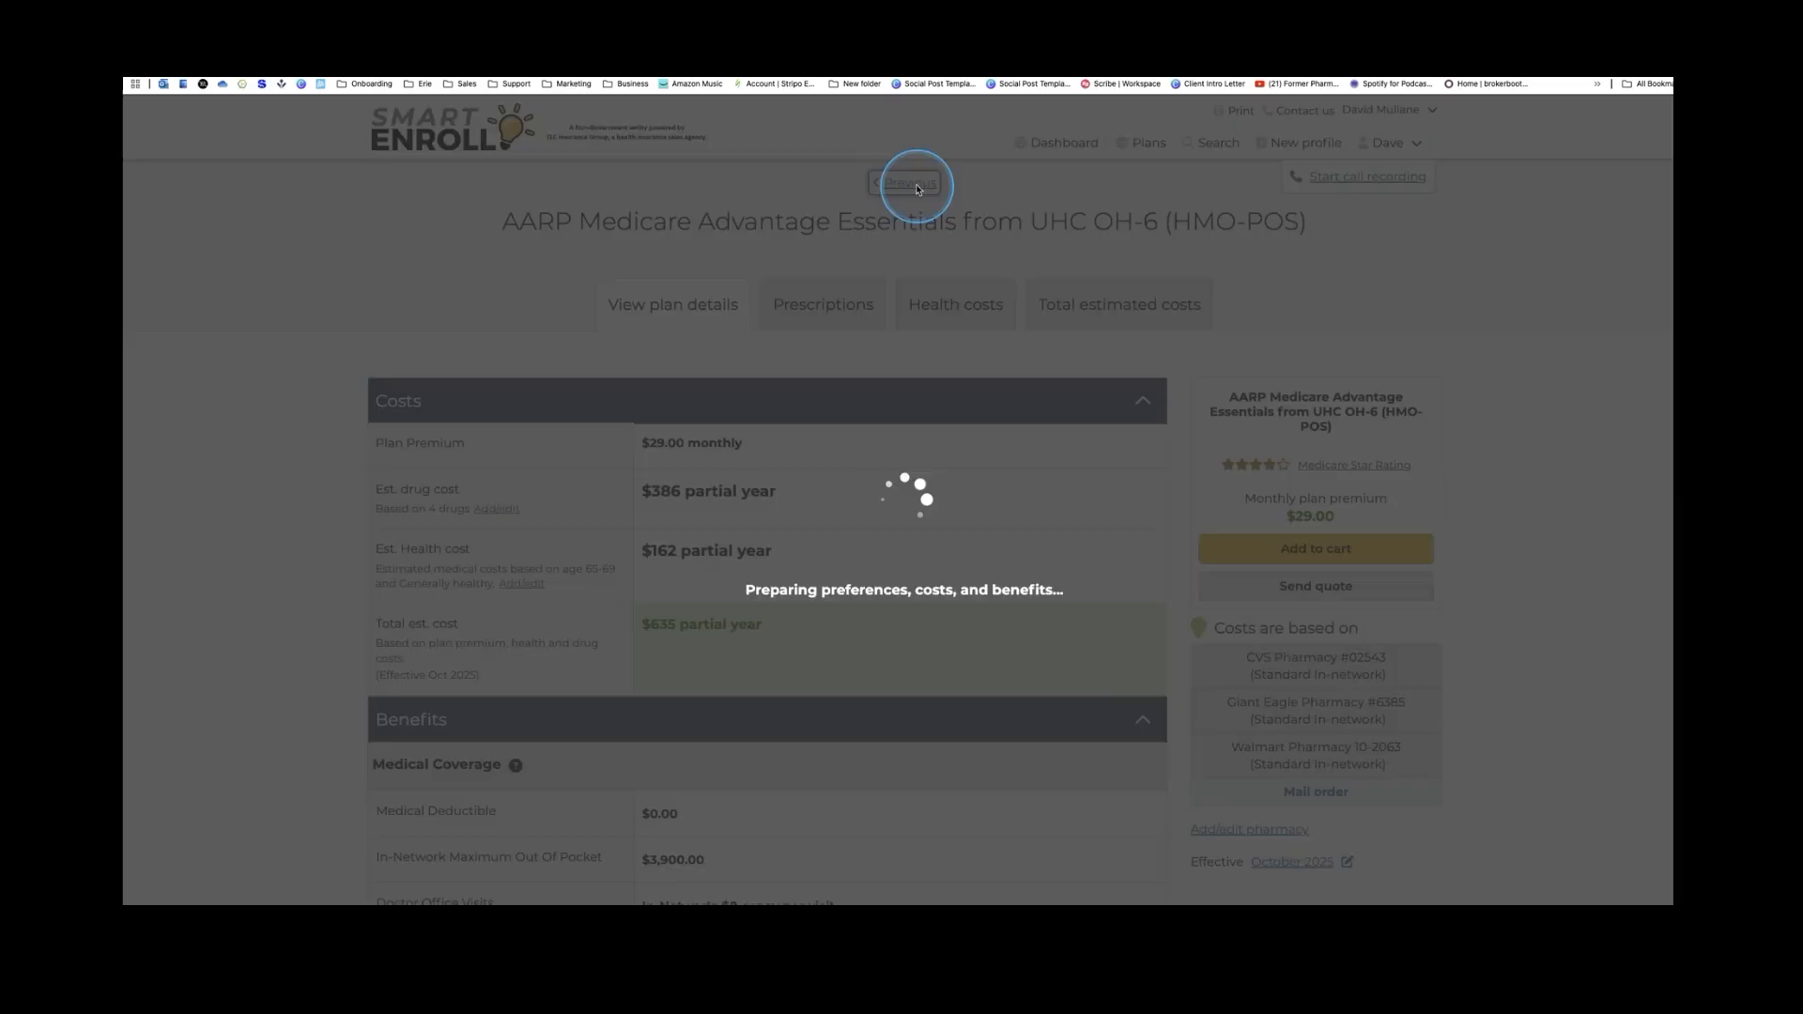
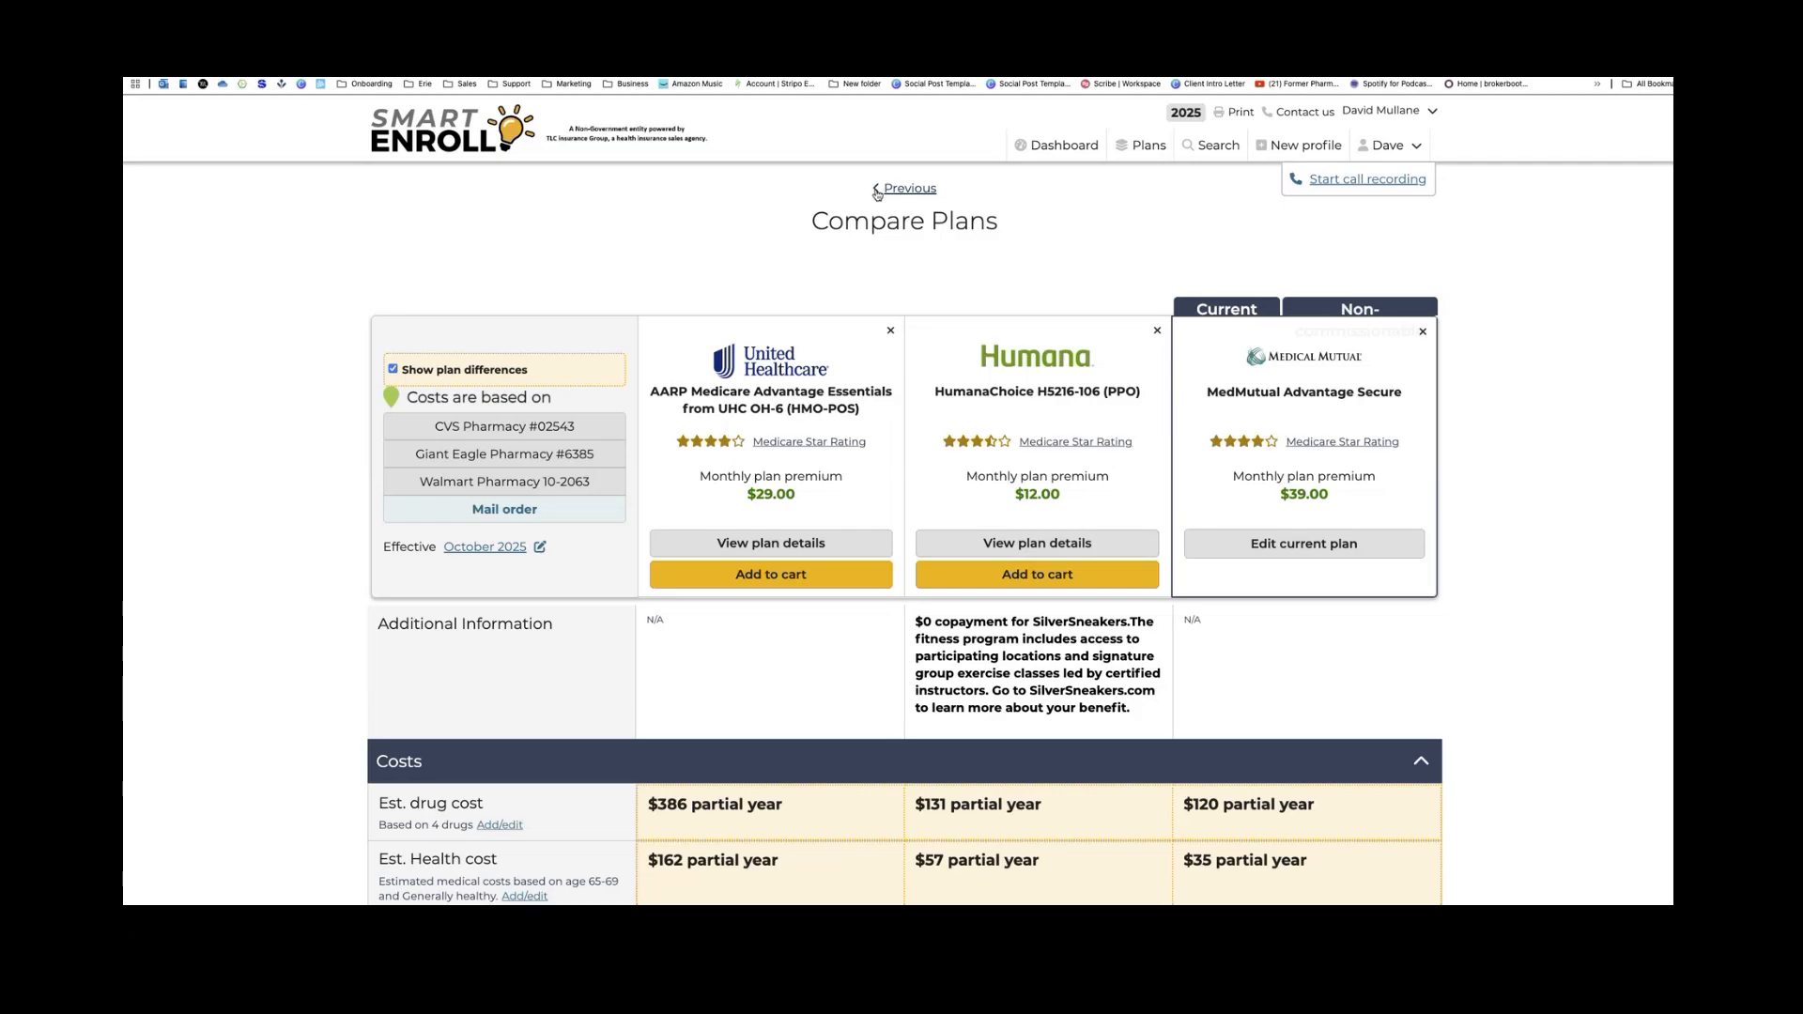
Open the HumanaChoice H5216-106 (PPO) details, review its Costs and Benefits, and start a quote
click(1053, 553)
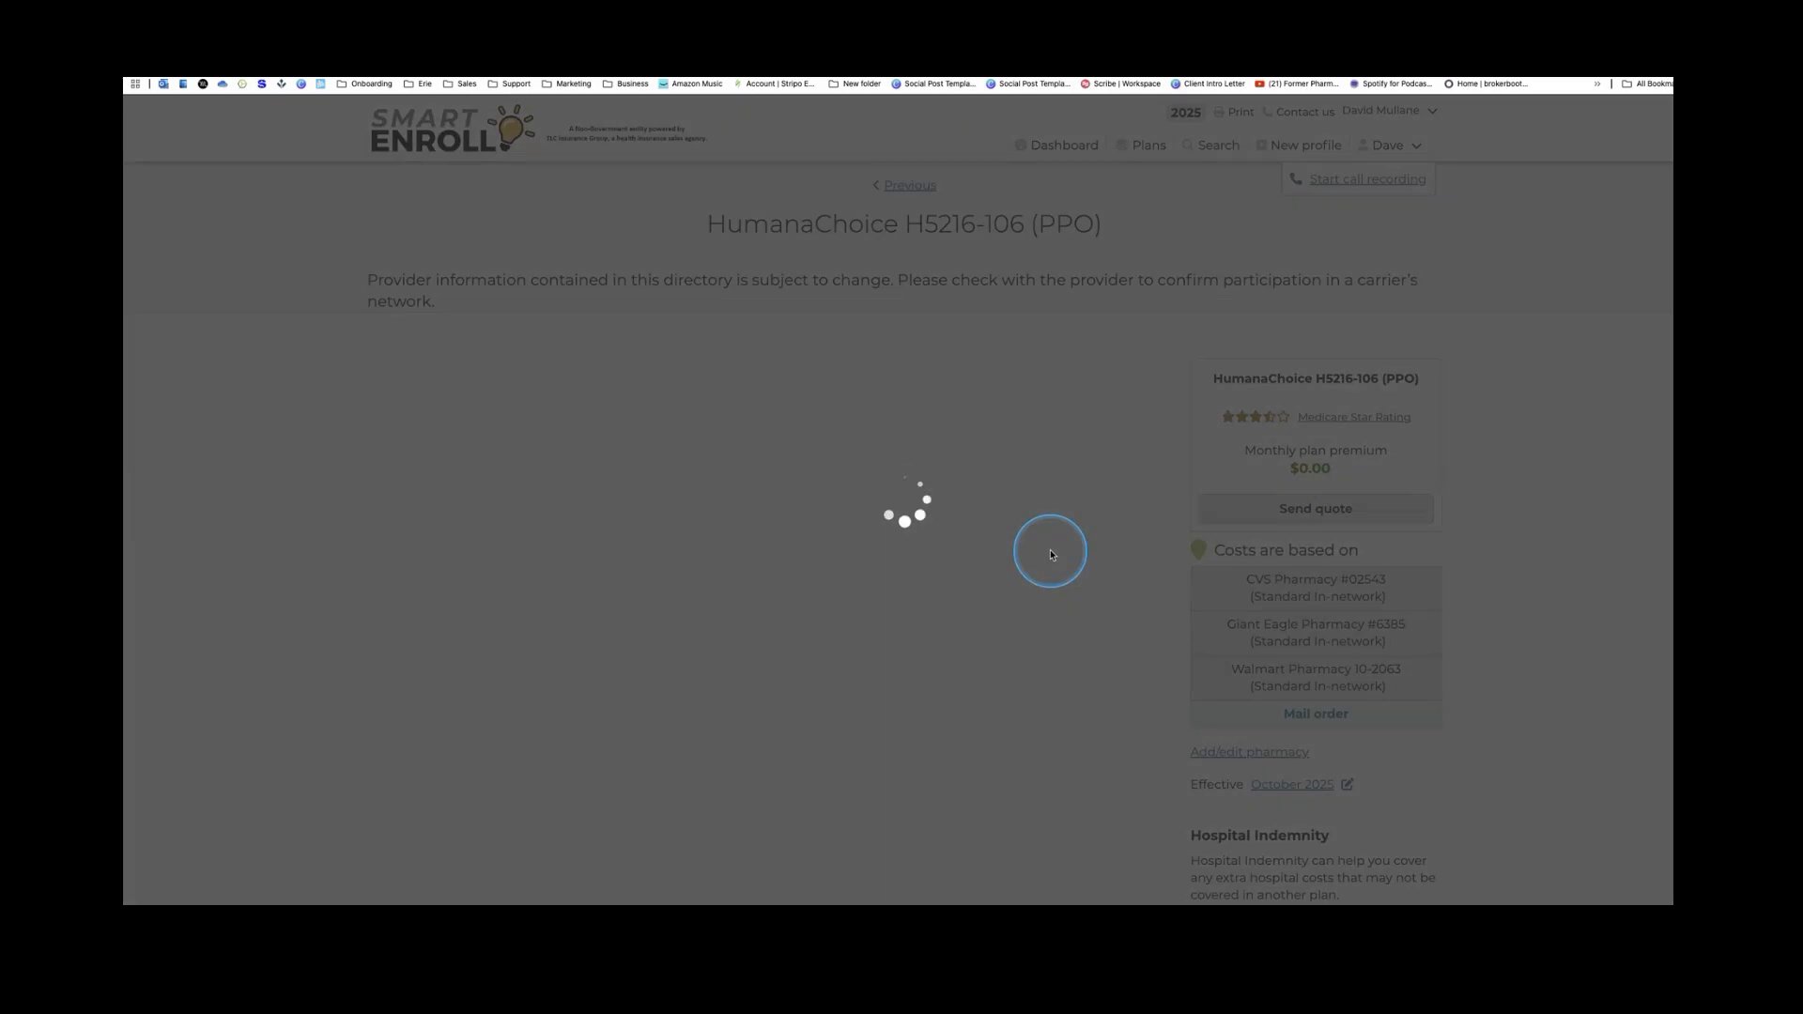
scroll(1042, 557, down, 5)
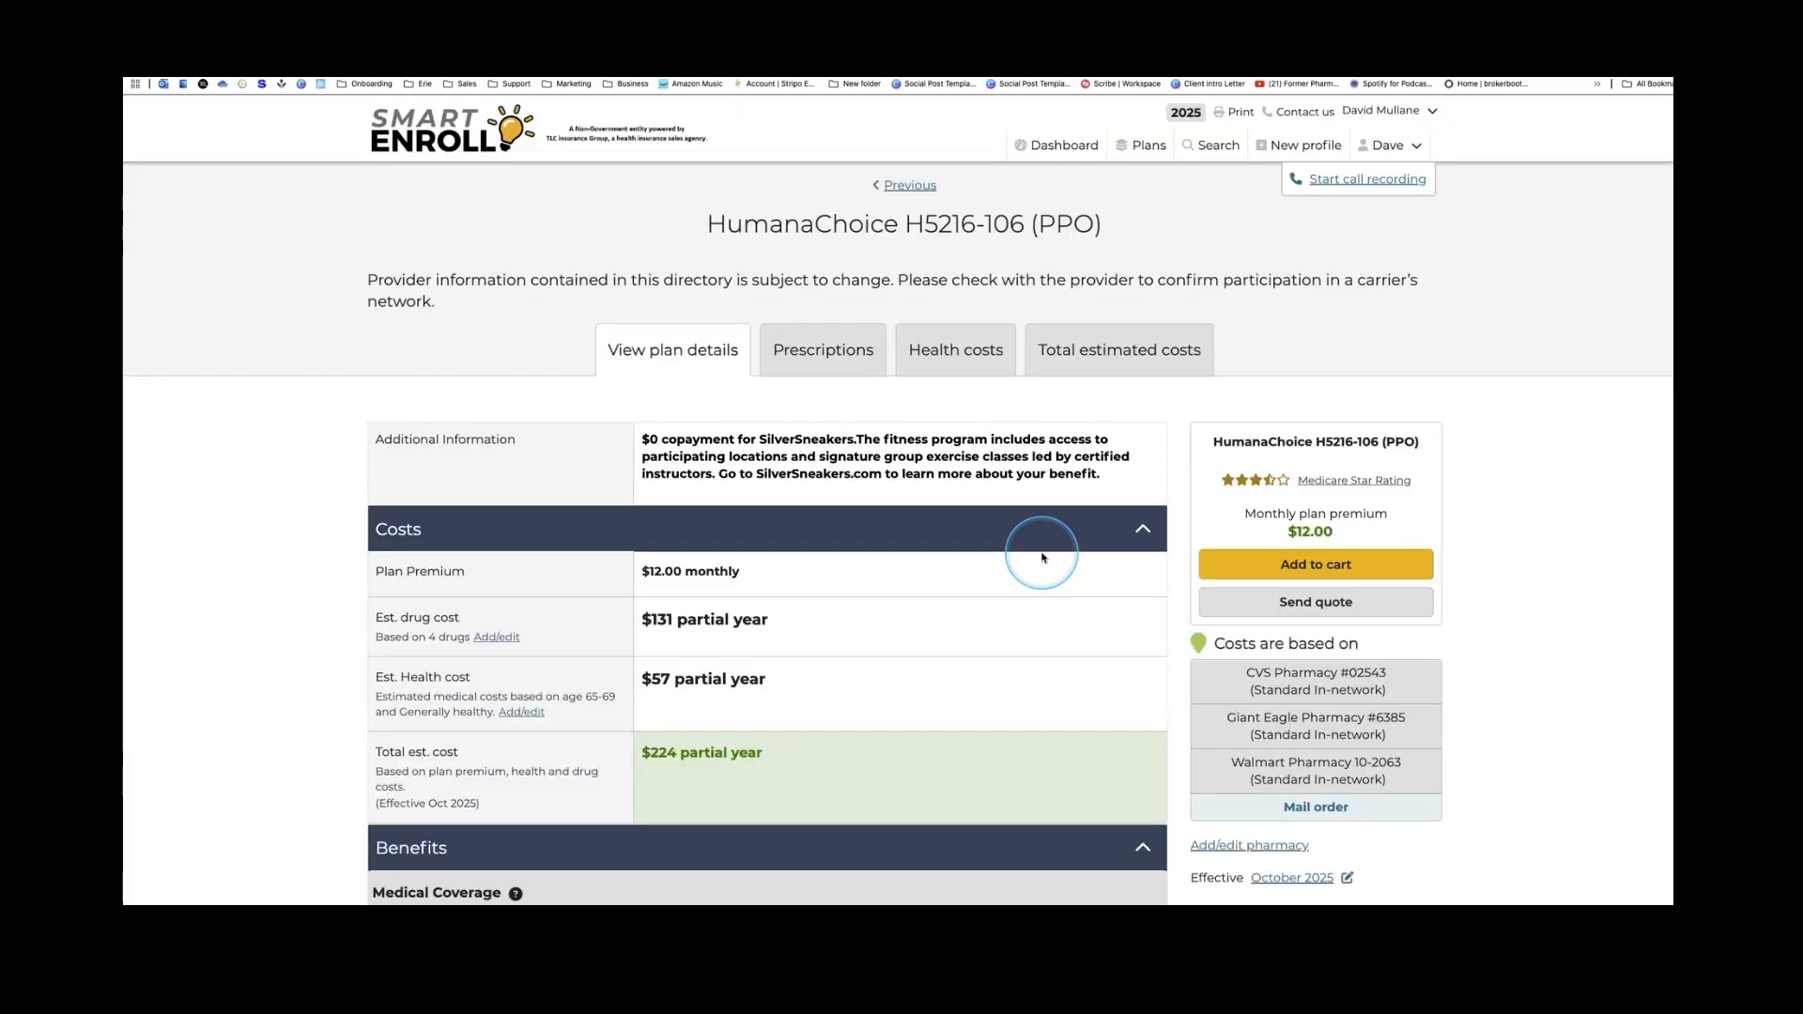
scroll(1042, 561, down, 3)
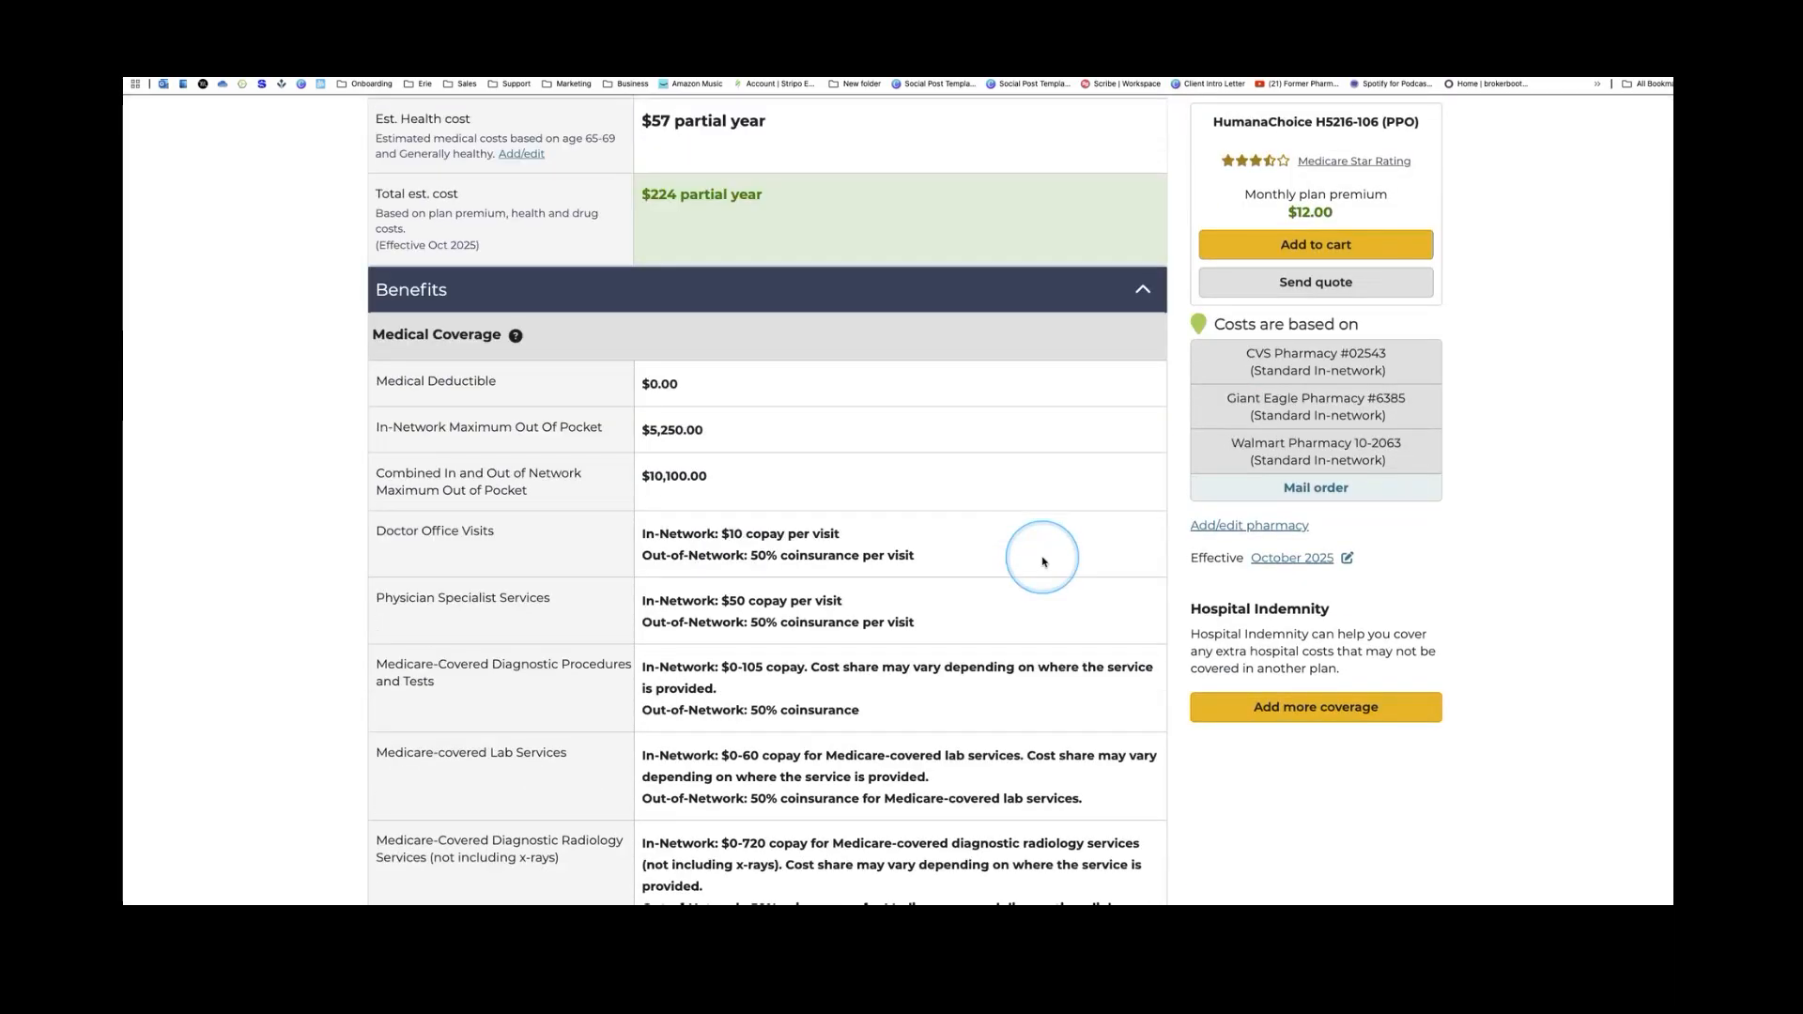
scroll(1044, 561, down, 1)
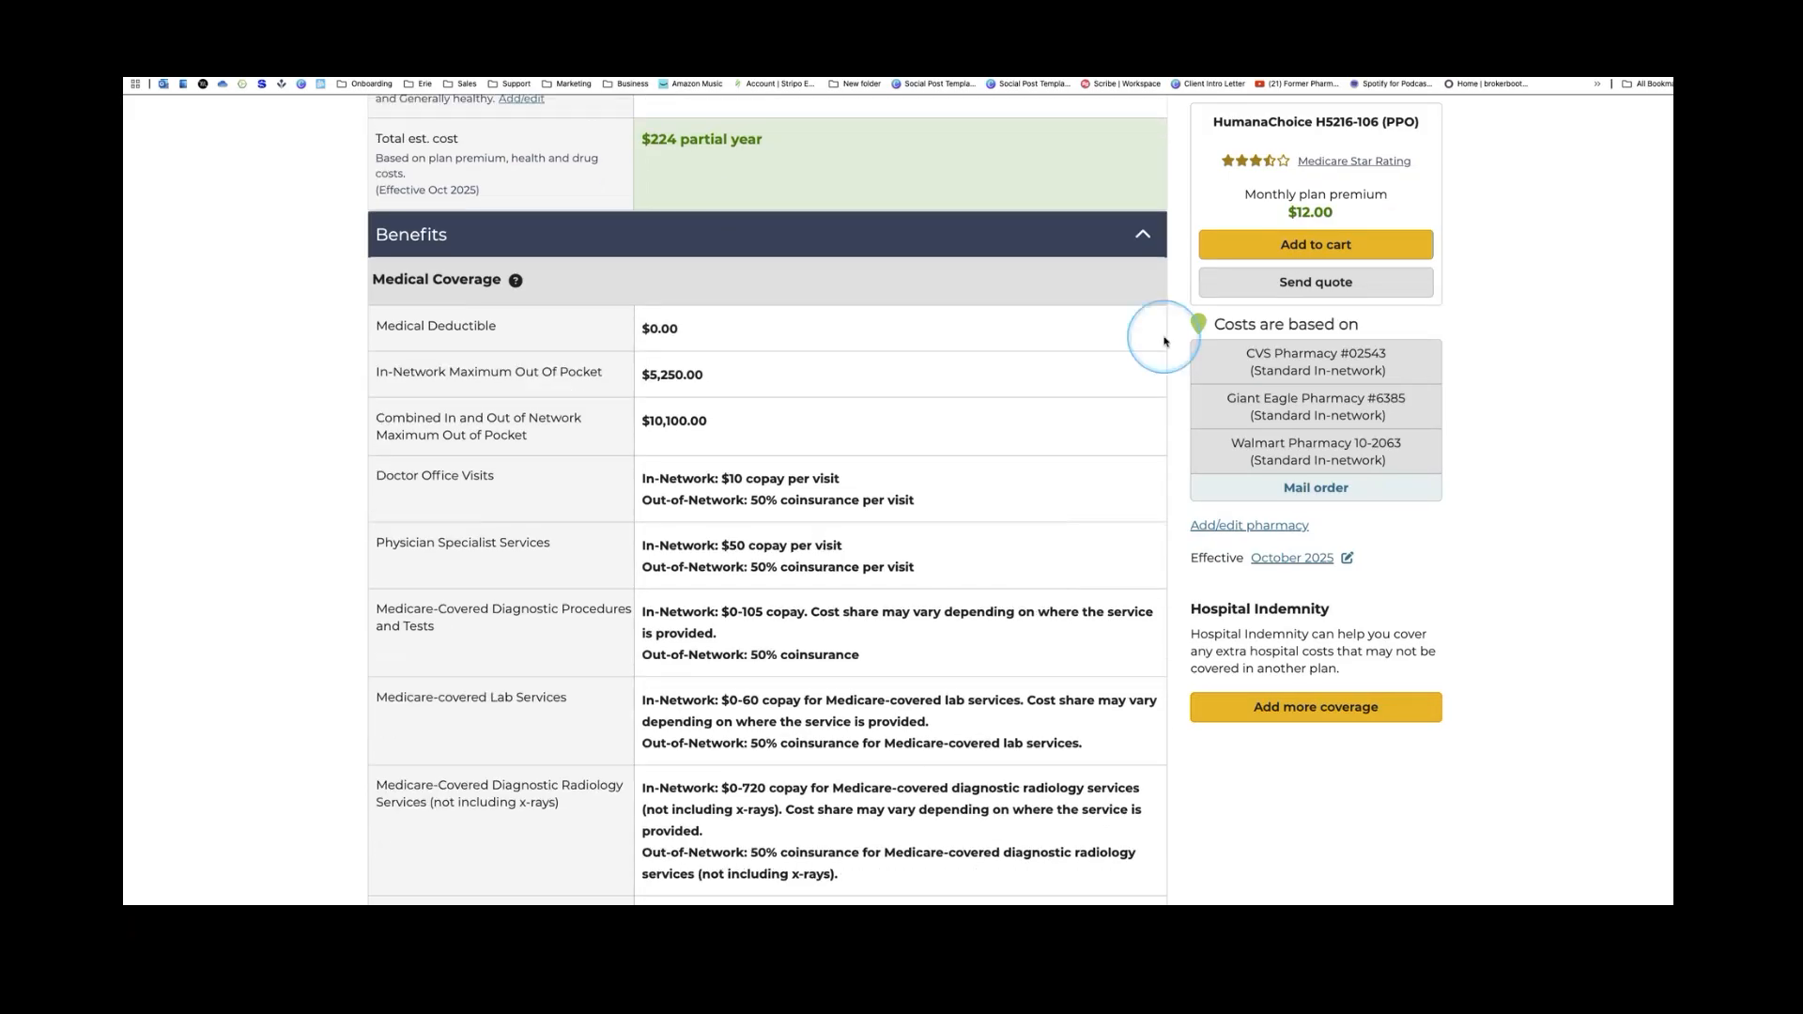
click(1278, 289)
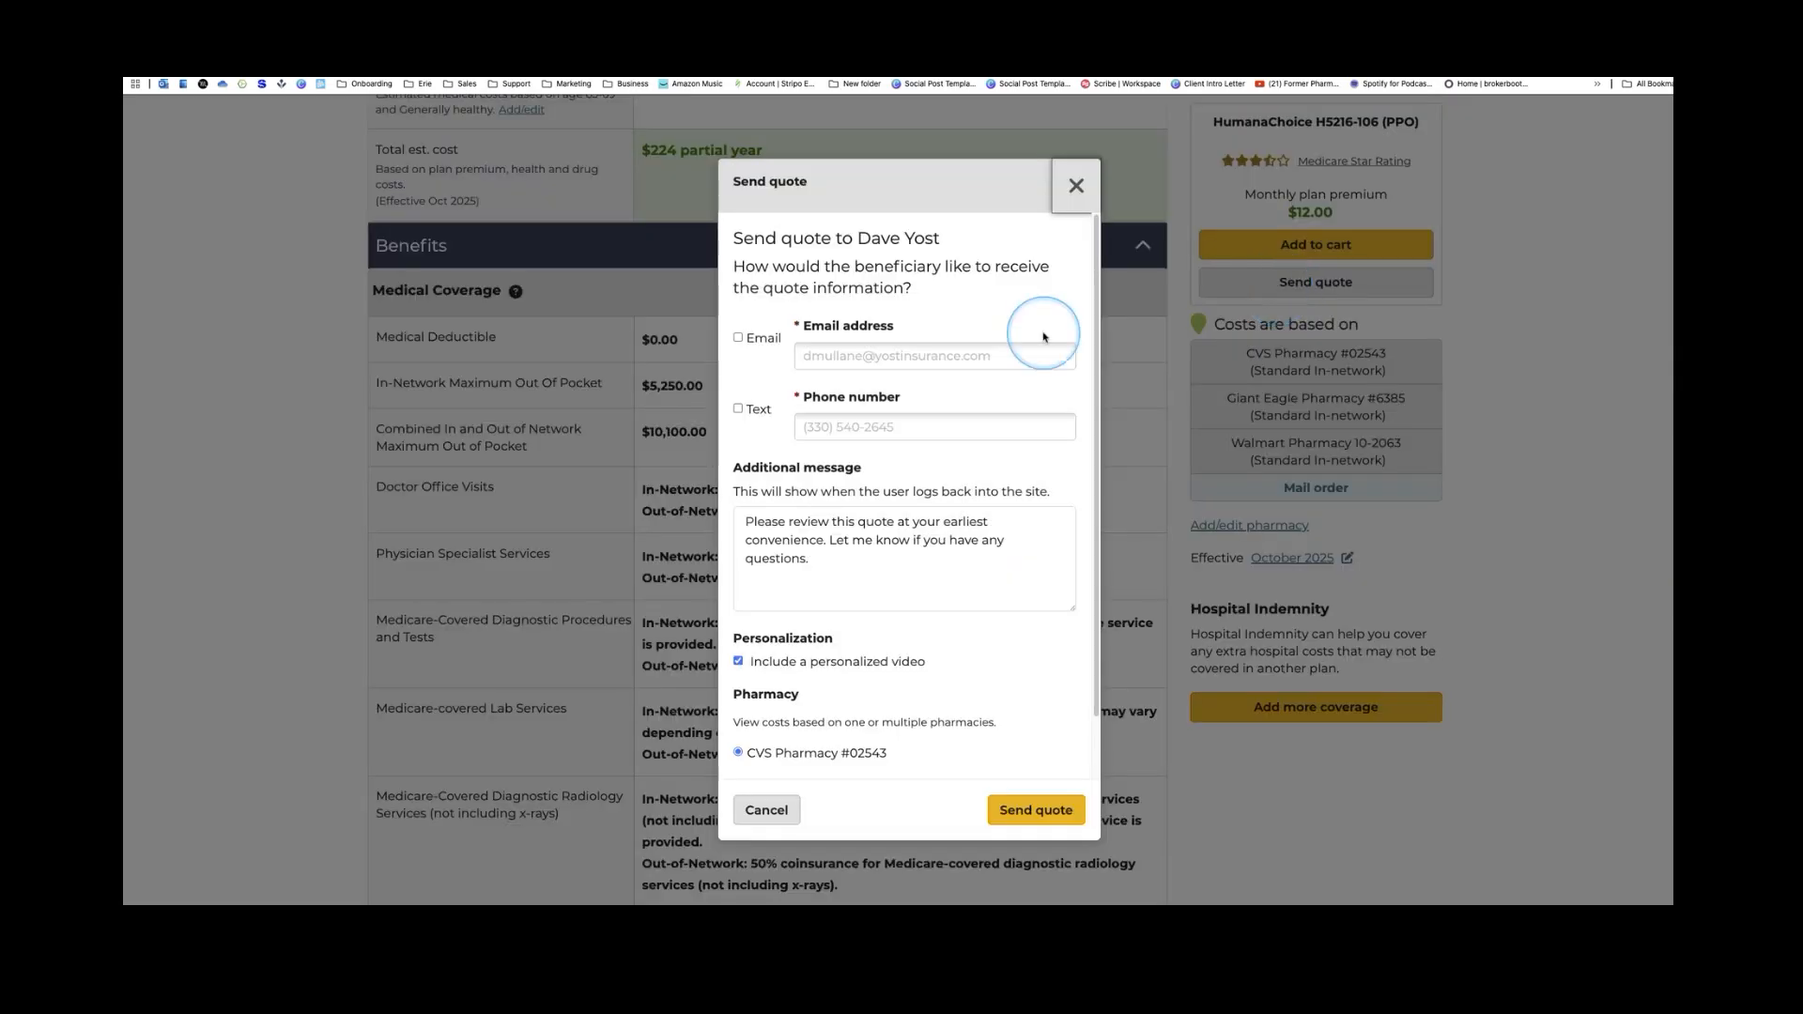
Send the quote by email with English Summary of Benefits, Evidence of Coverage and H5216 Star Rating
scroll(1041, 344, down, 1)
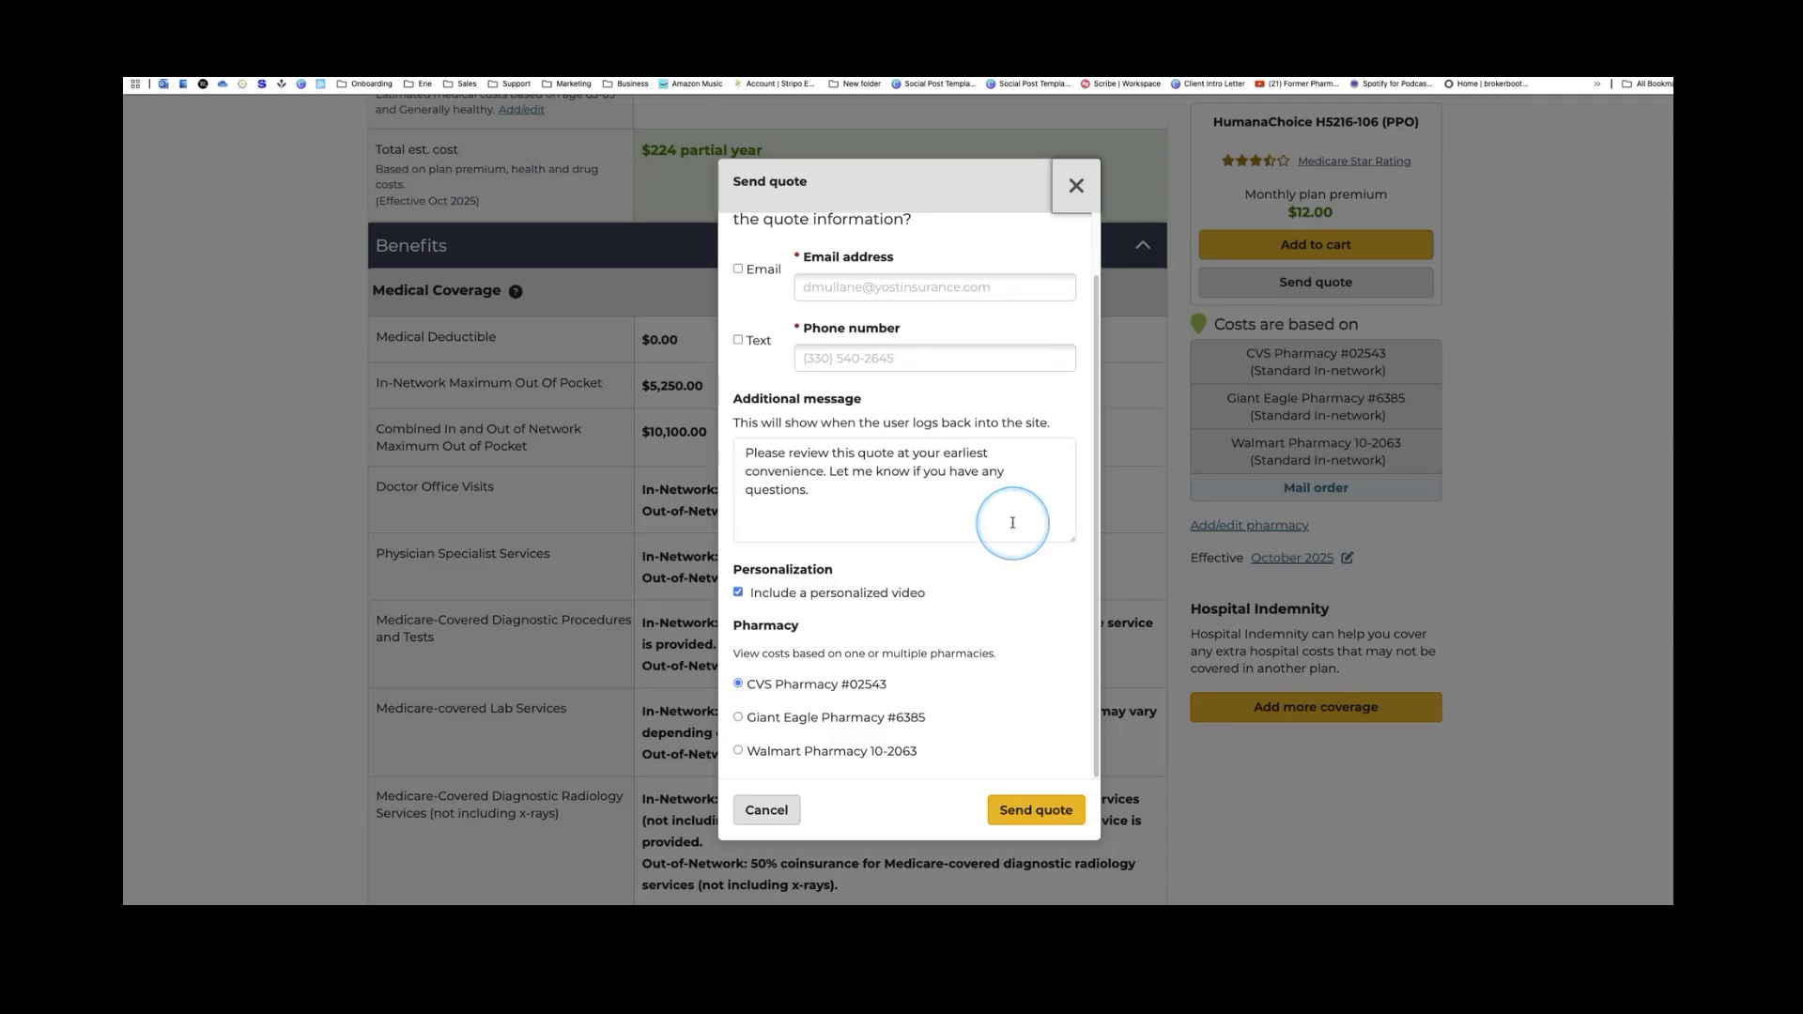
scroll(1003, 552, up, 2)
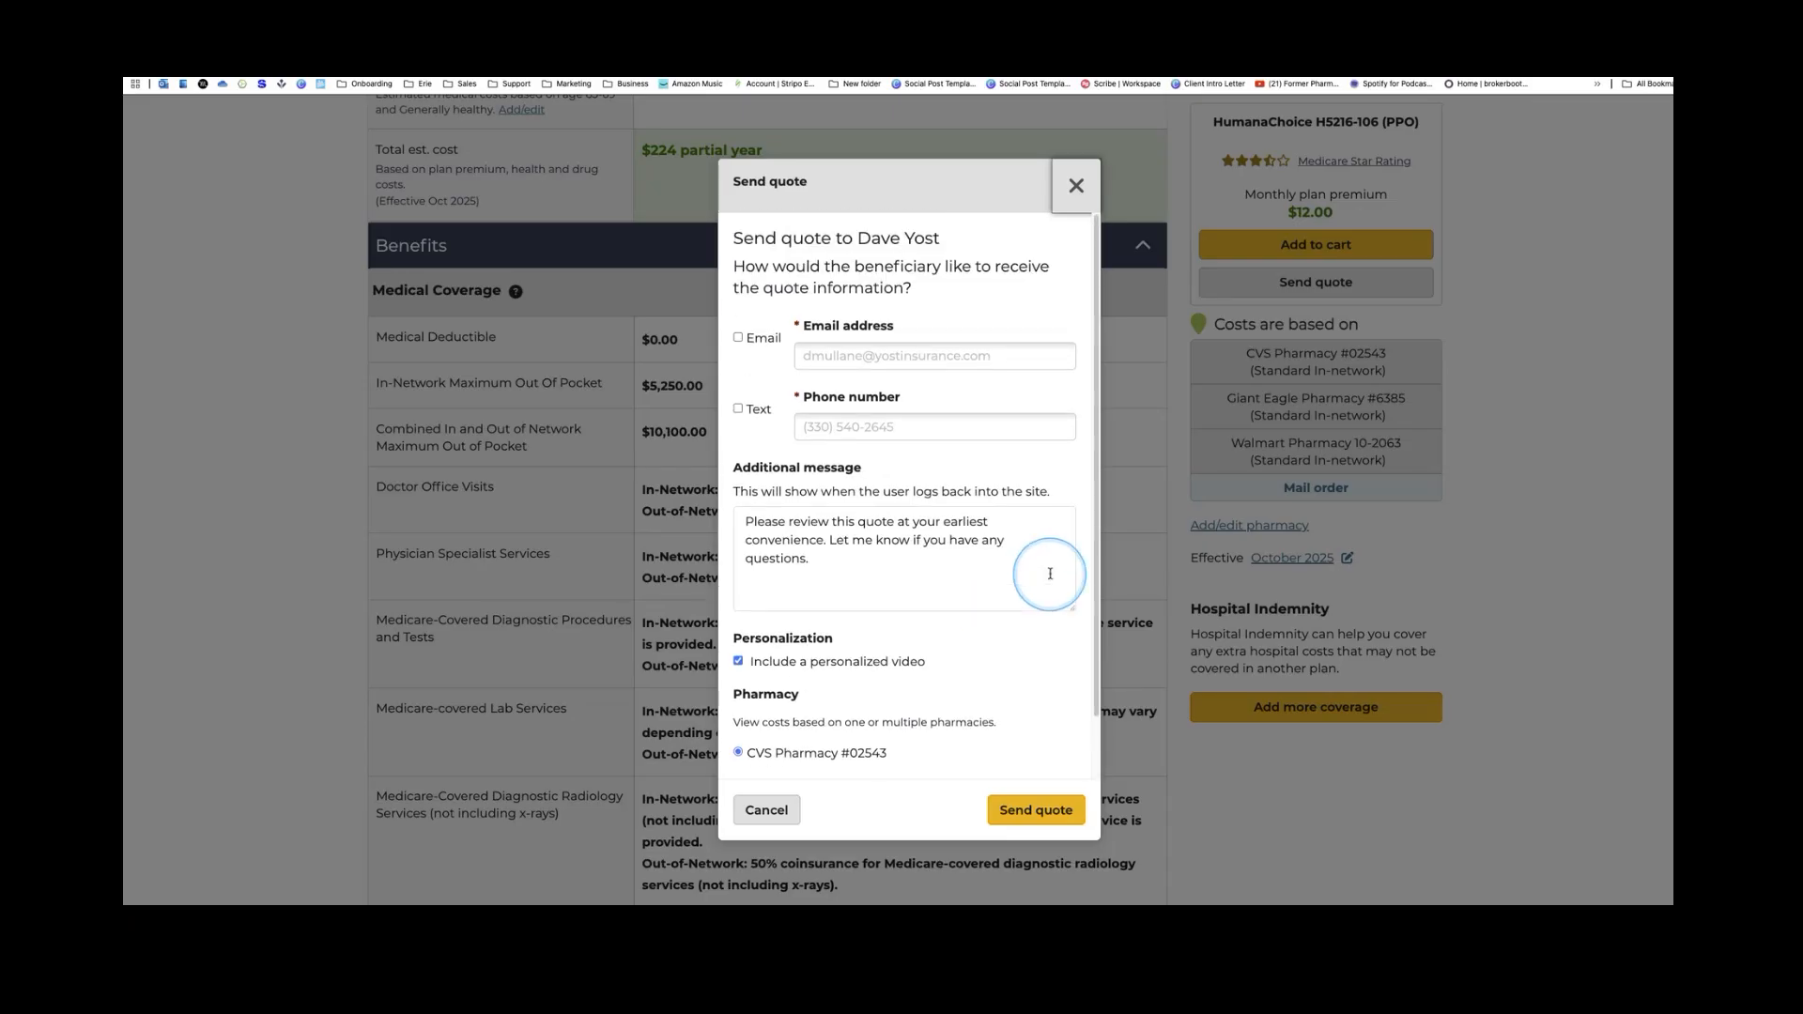
click(738, 338)
scroll(918, 470, down, 2)
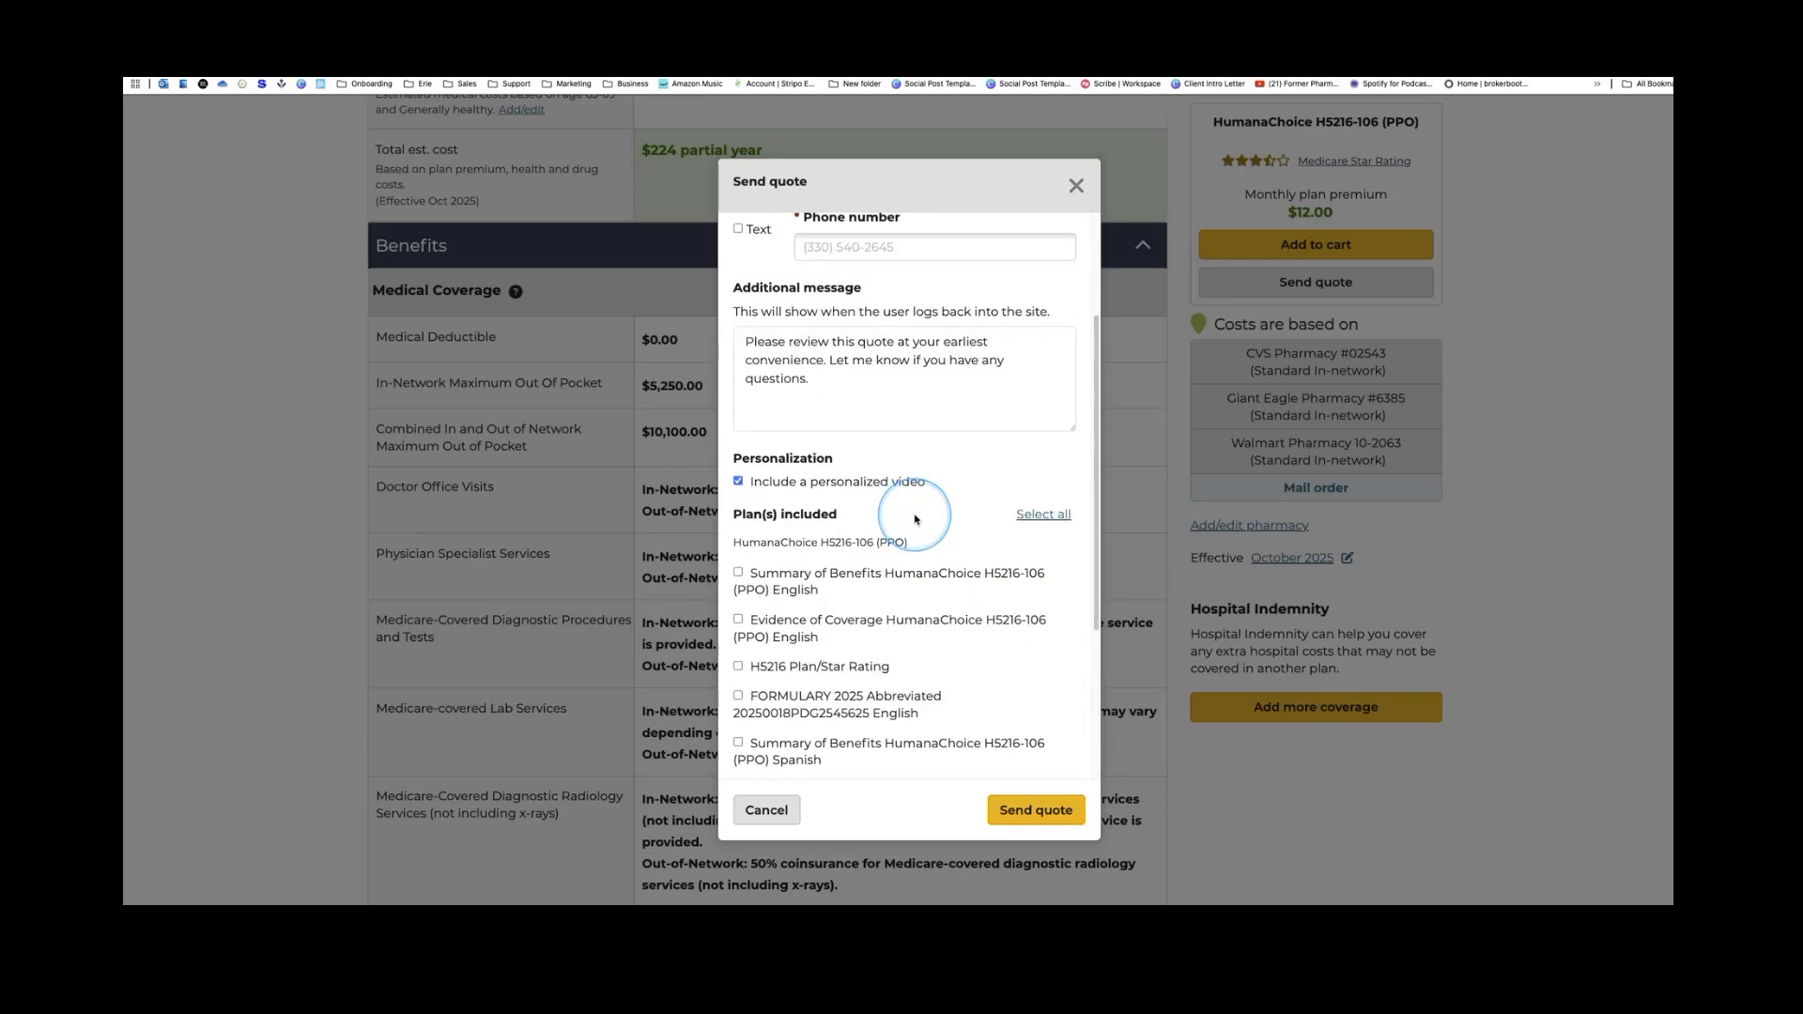
scroll(916, 516, down, 2)
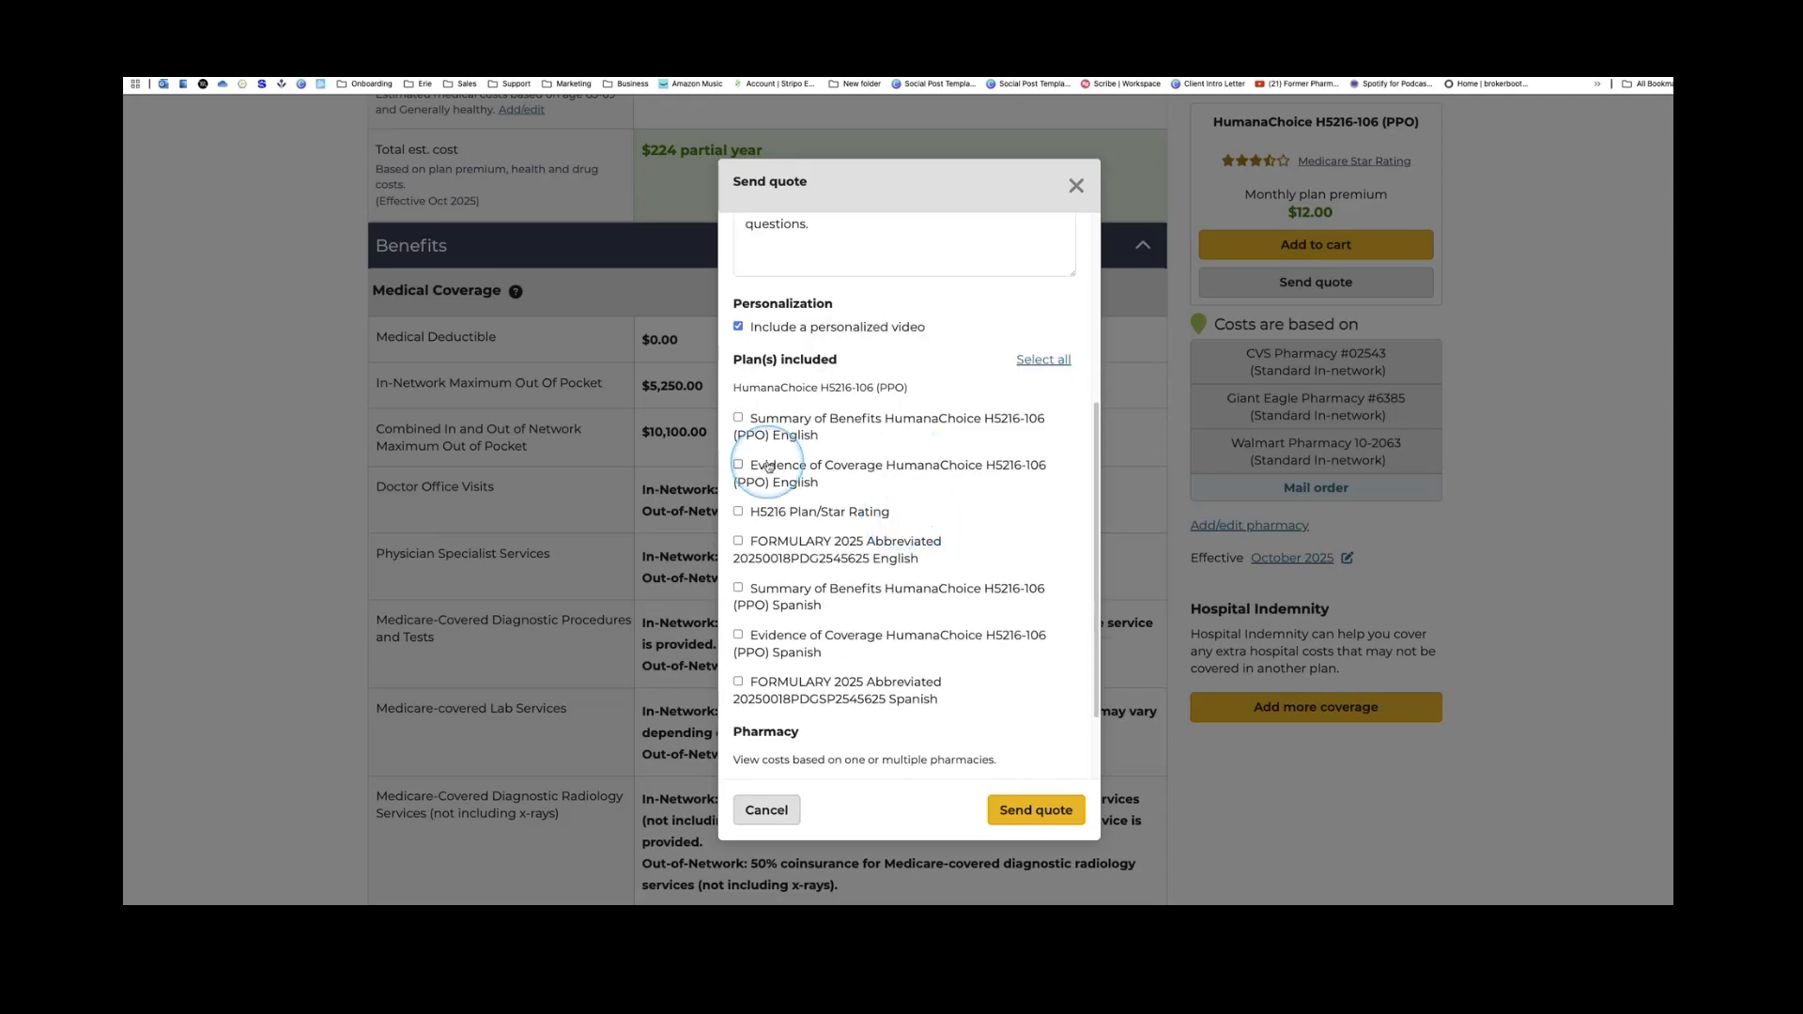
click(738, 417)
click(739, 464)
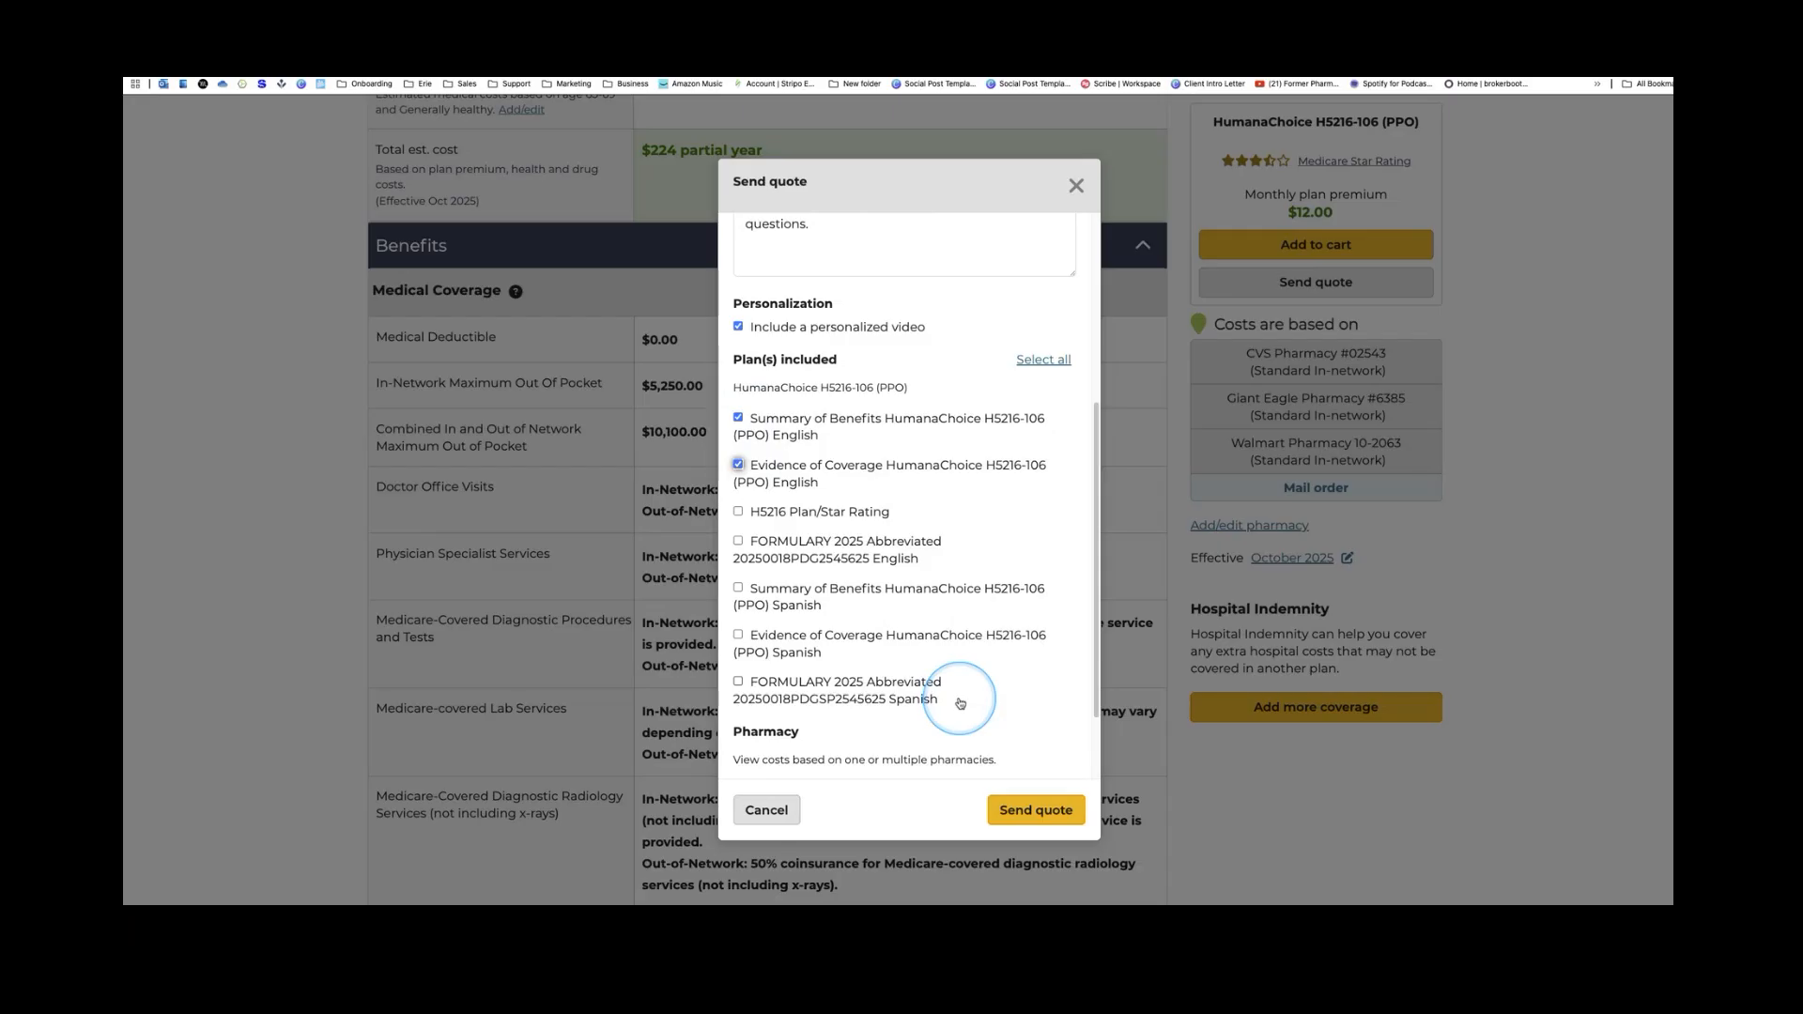
click(739, 511)
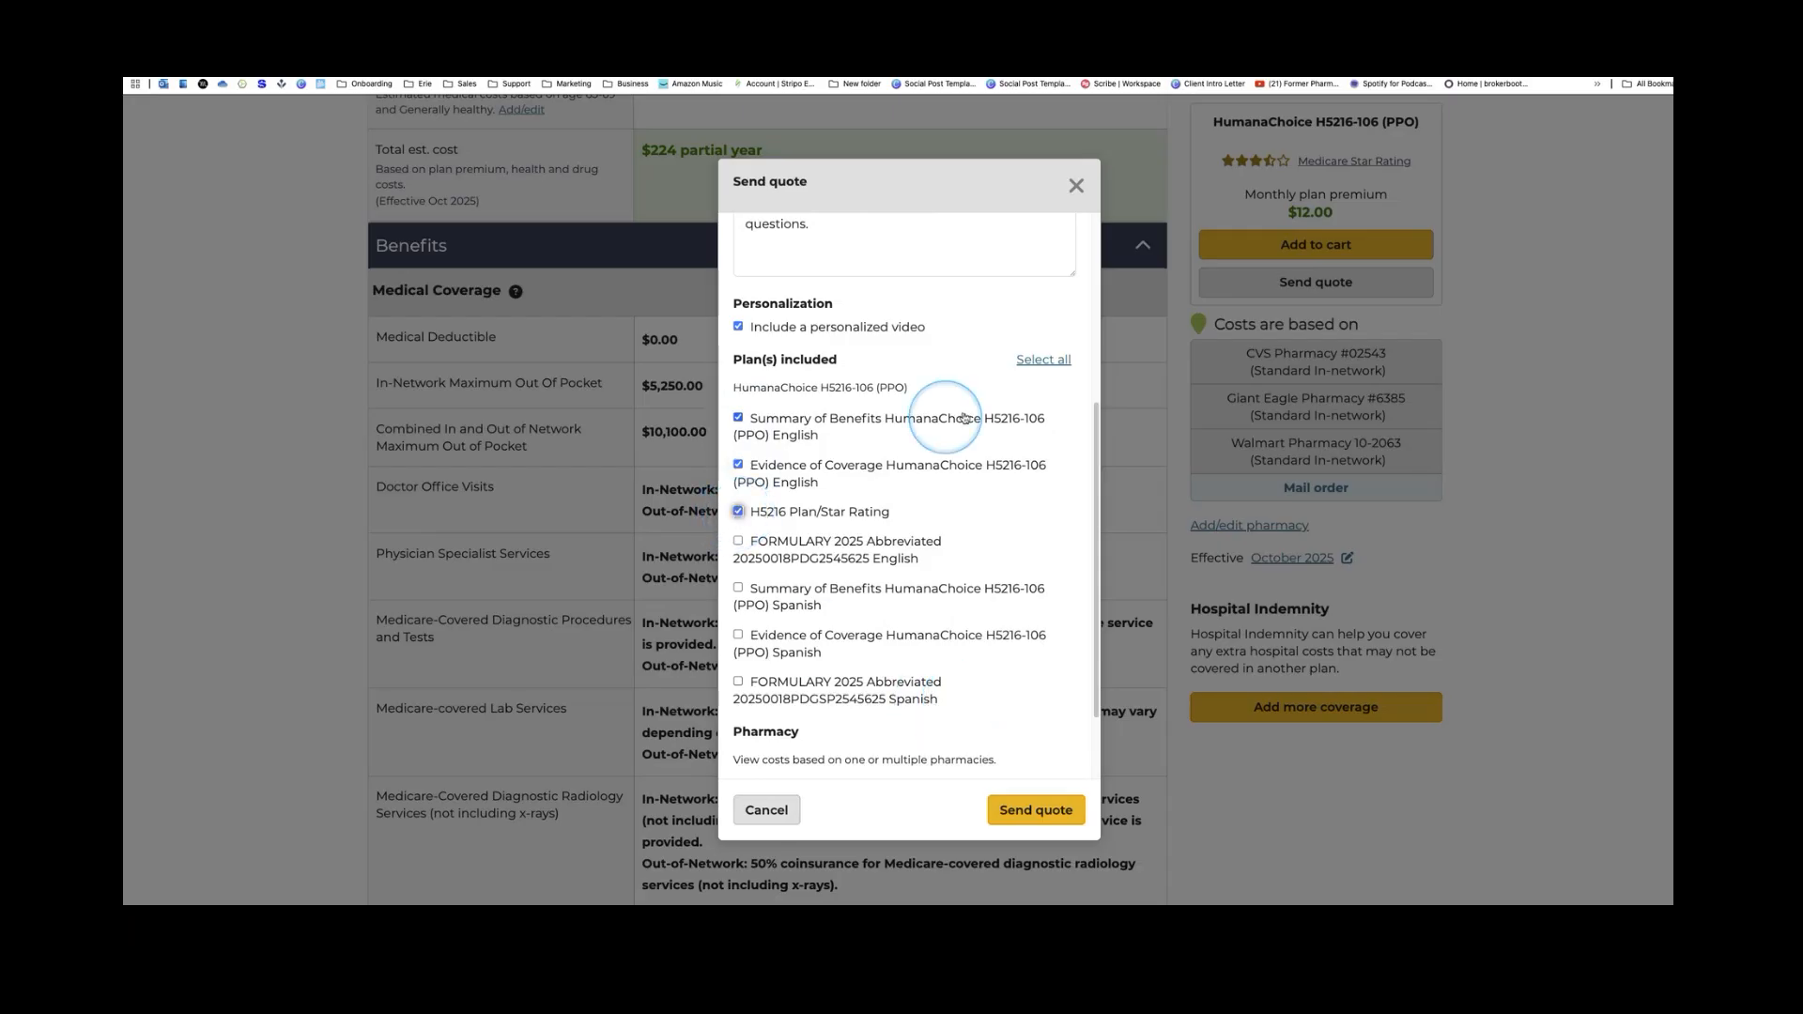
Select all plan documents, then exclude the Spanish Evidence of Coverage, Summary of Benefits and formulary
click(1043, 361)
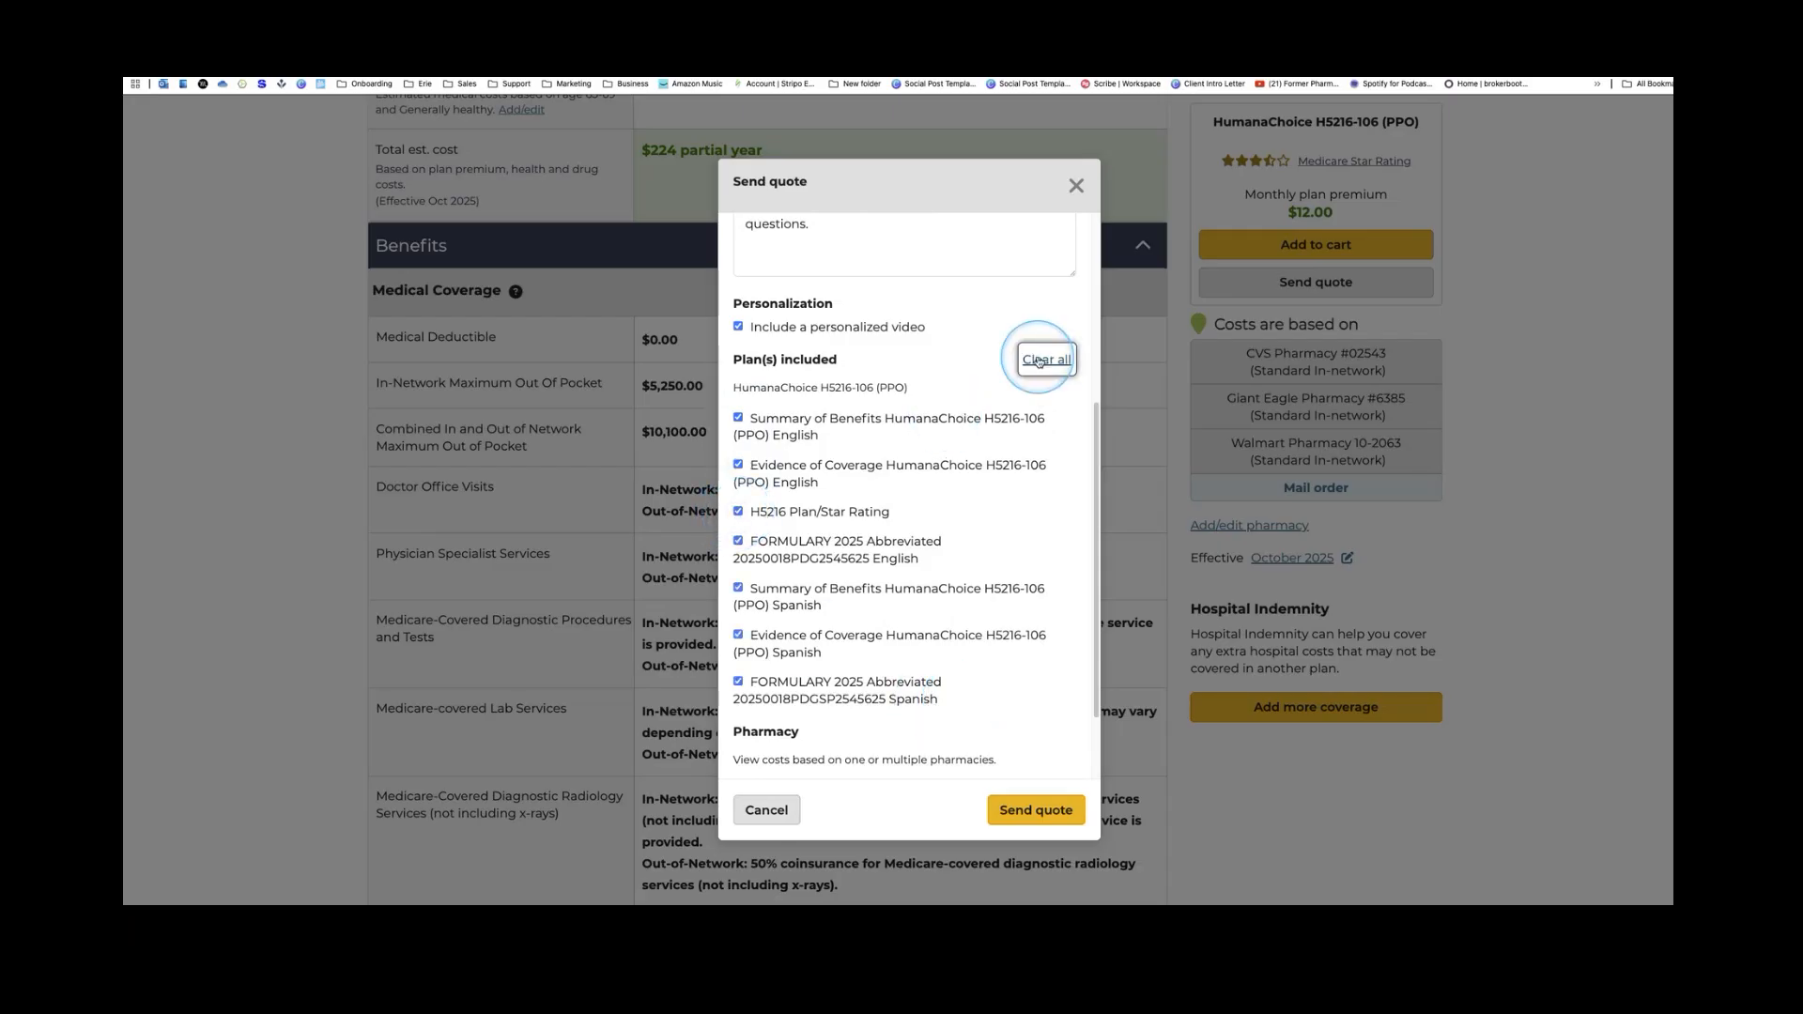
click(739, 635)
click(738, 588)
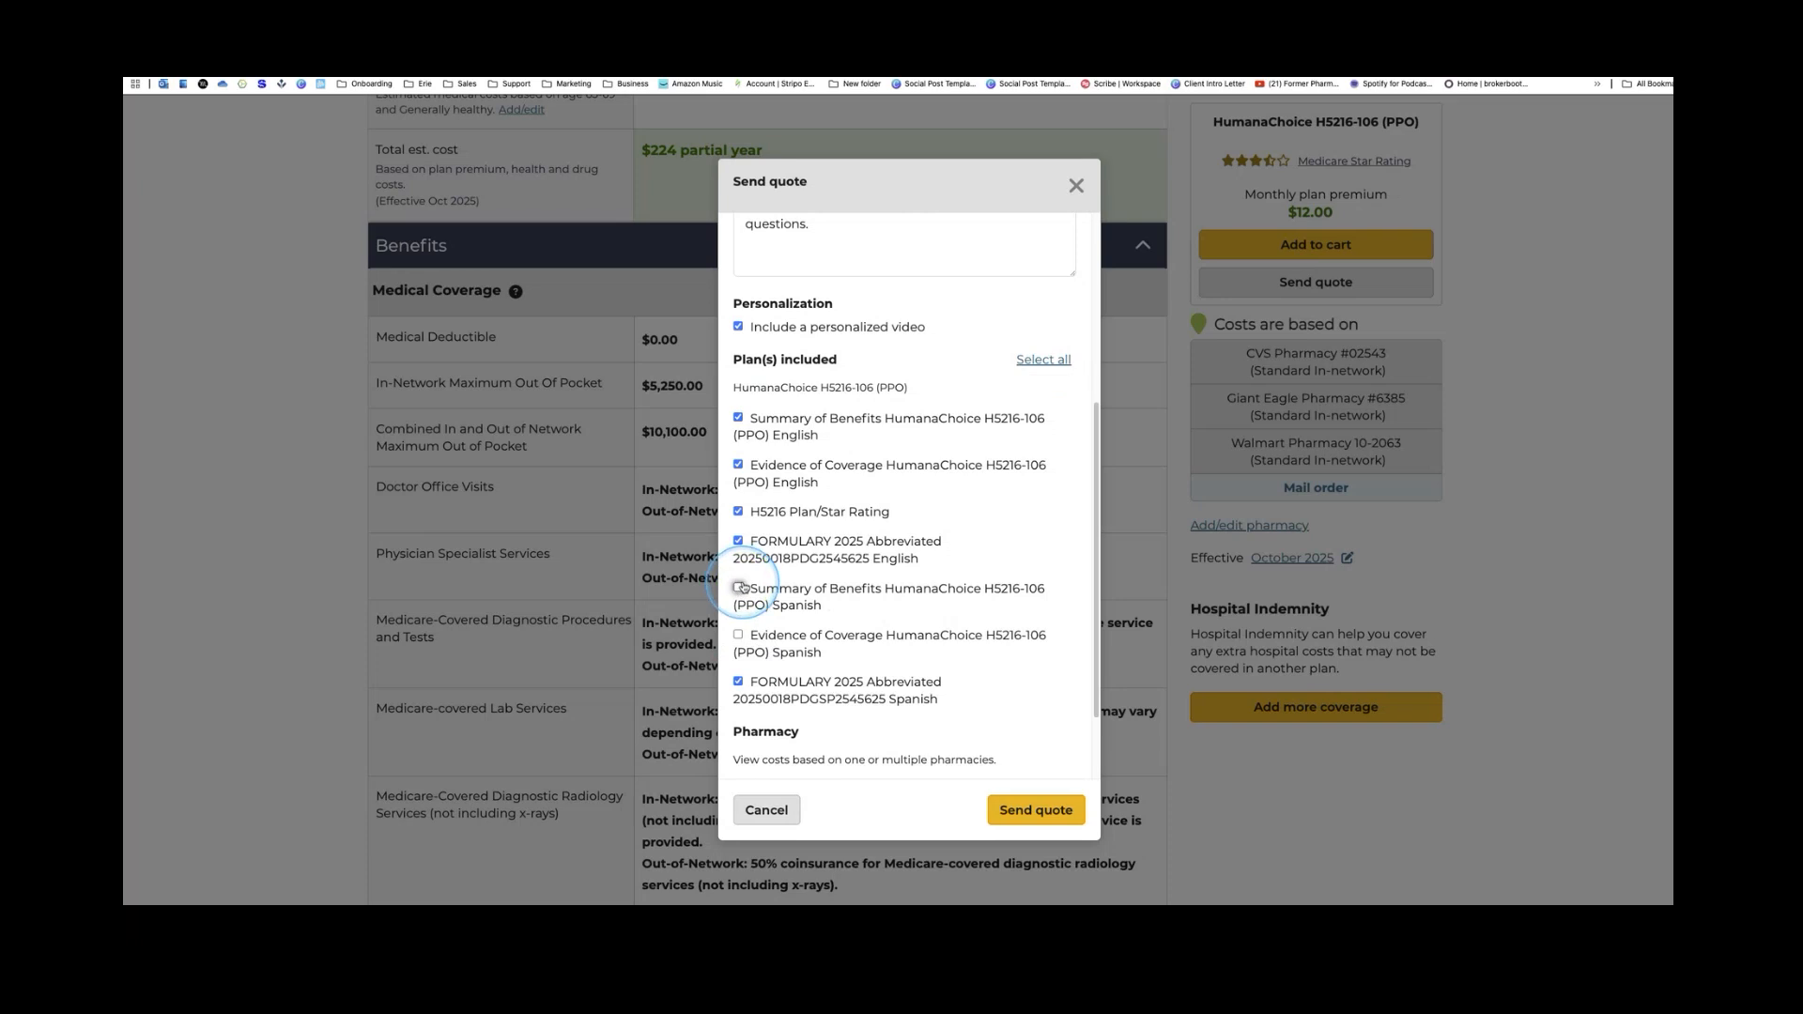
click(738, 681)
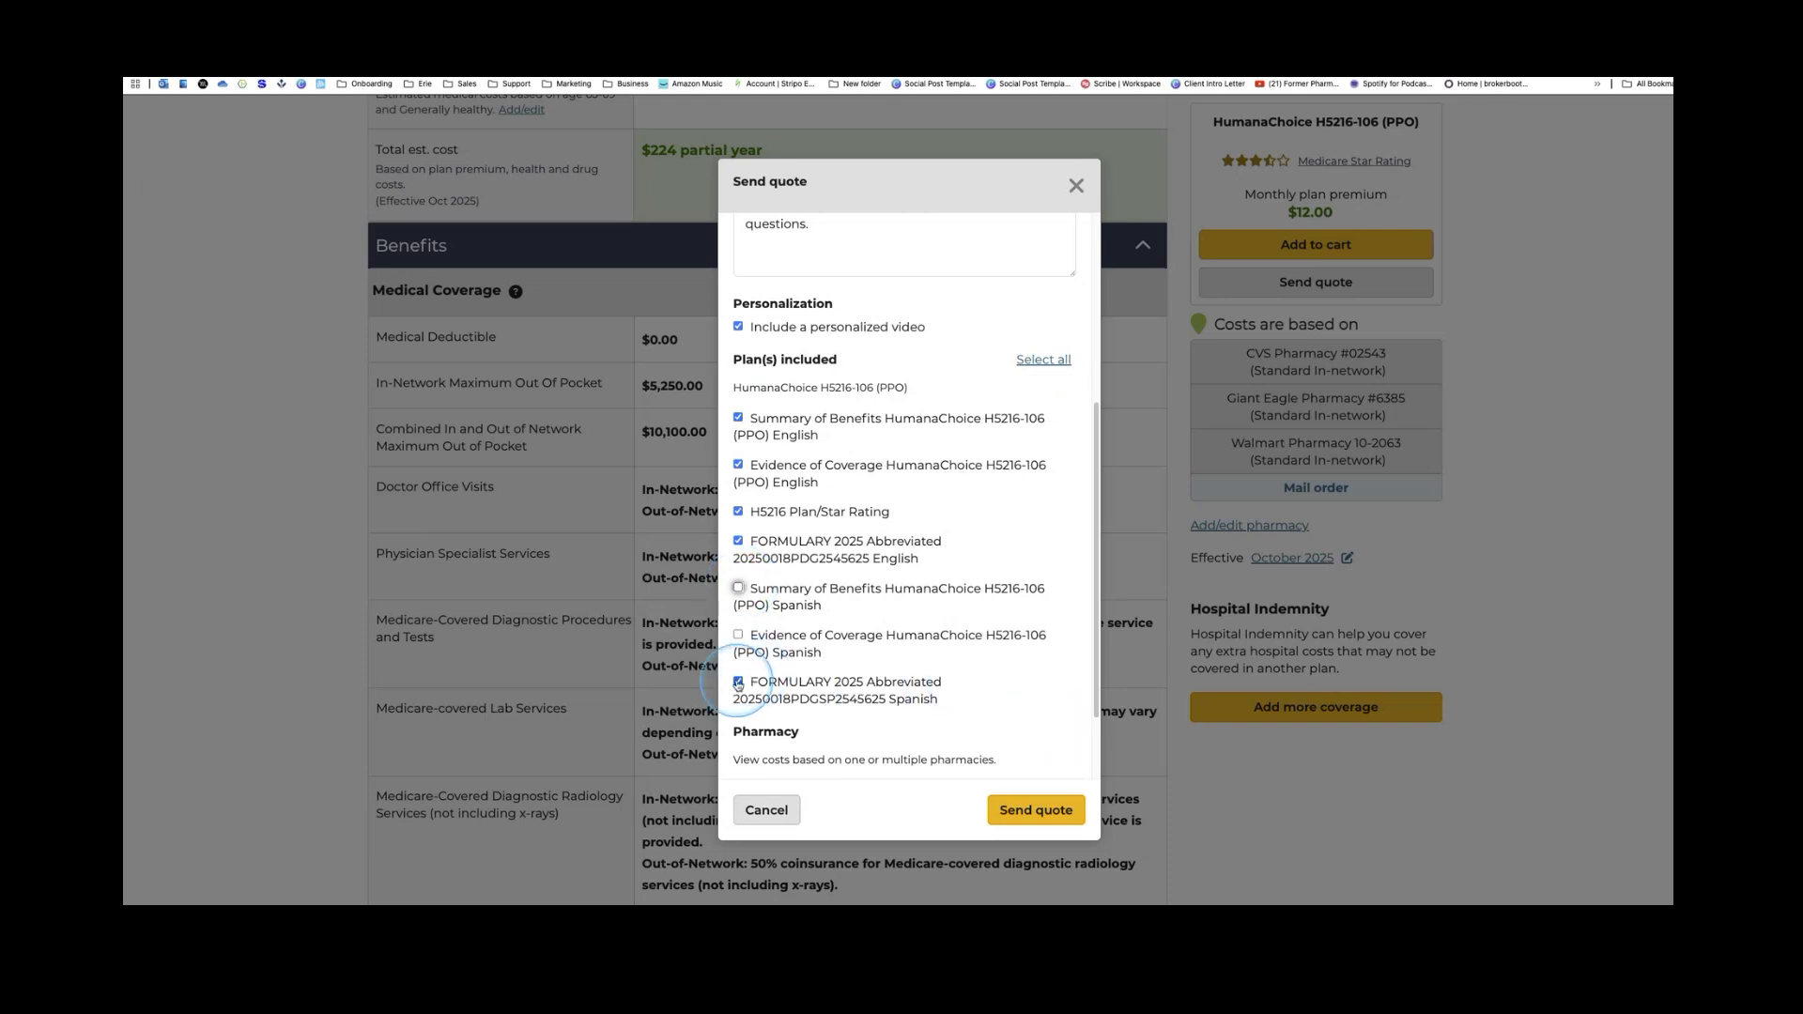
Base the quote's drug costs on CVS Pharmacy #02543 rather than Giant Eagle Pharmacy #6385
scroll(853, 711, down, 2)
scroll(854, 711, down, 1)
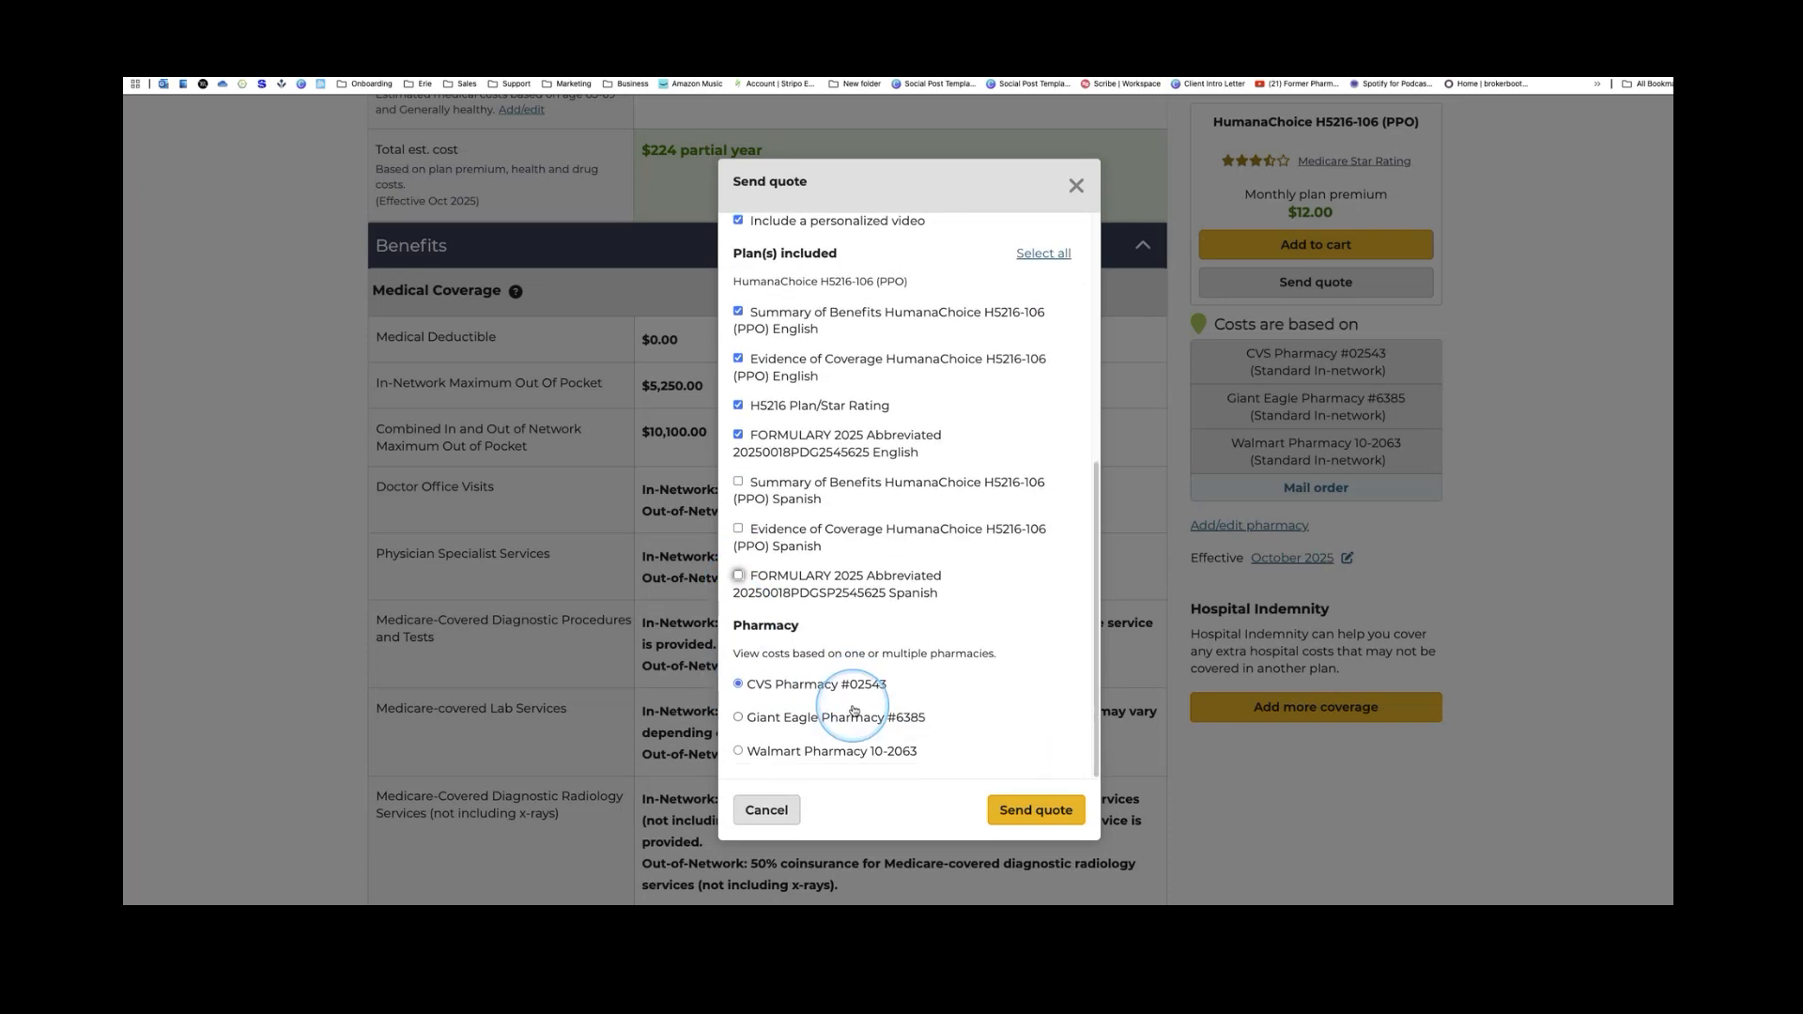
click(738, 716)
click(738, 687)
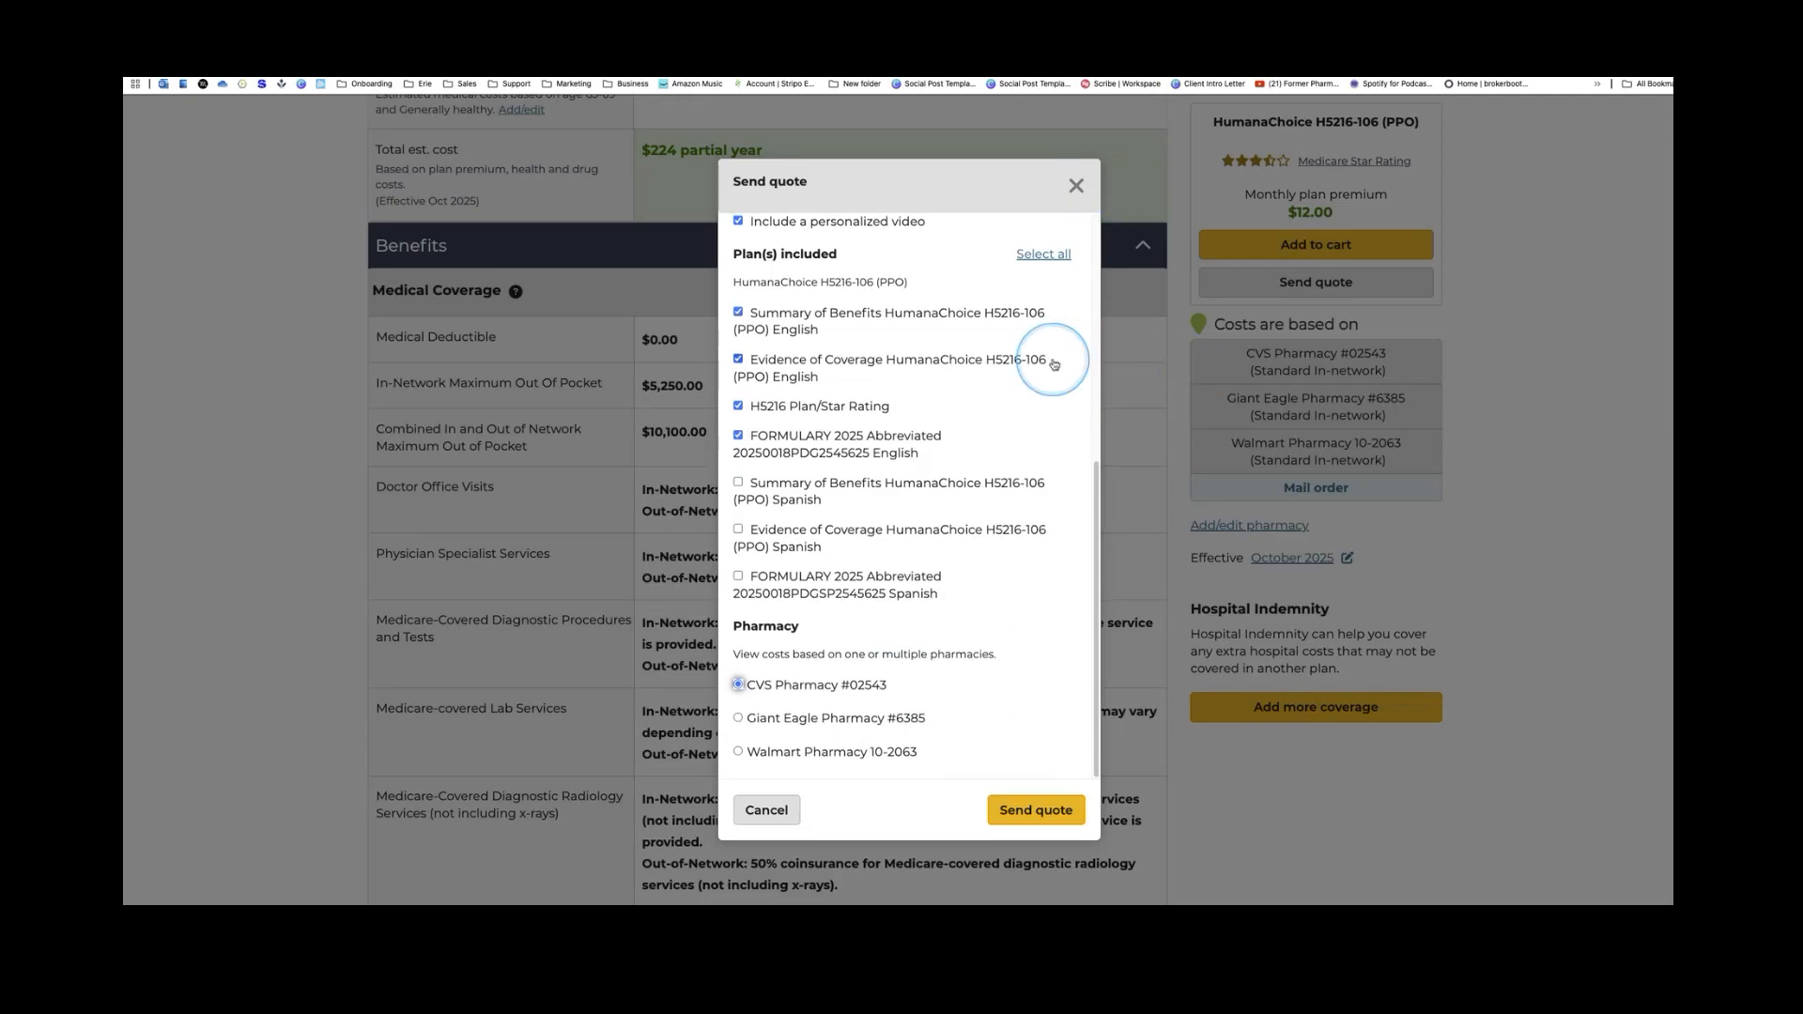
Dismiss the Send quote dialog unsent, back on the HumanaChoice H5216-106 (PPO) details page
scroll(1054, 365, up, 3)
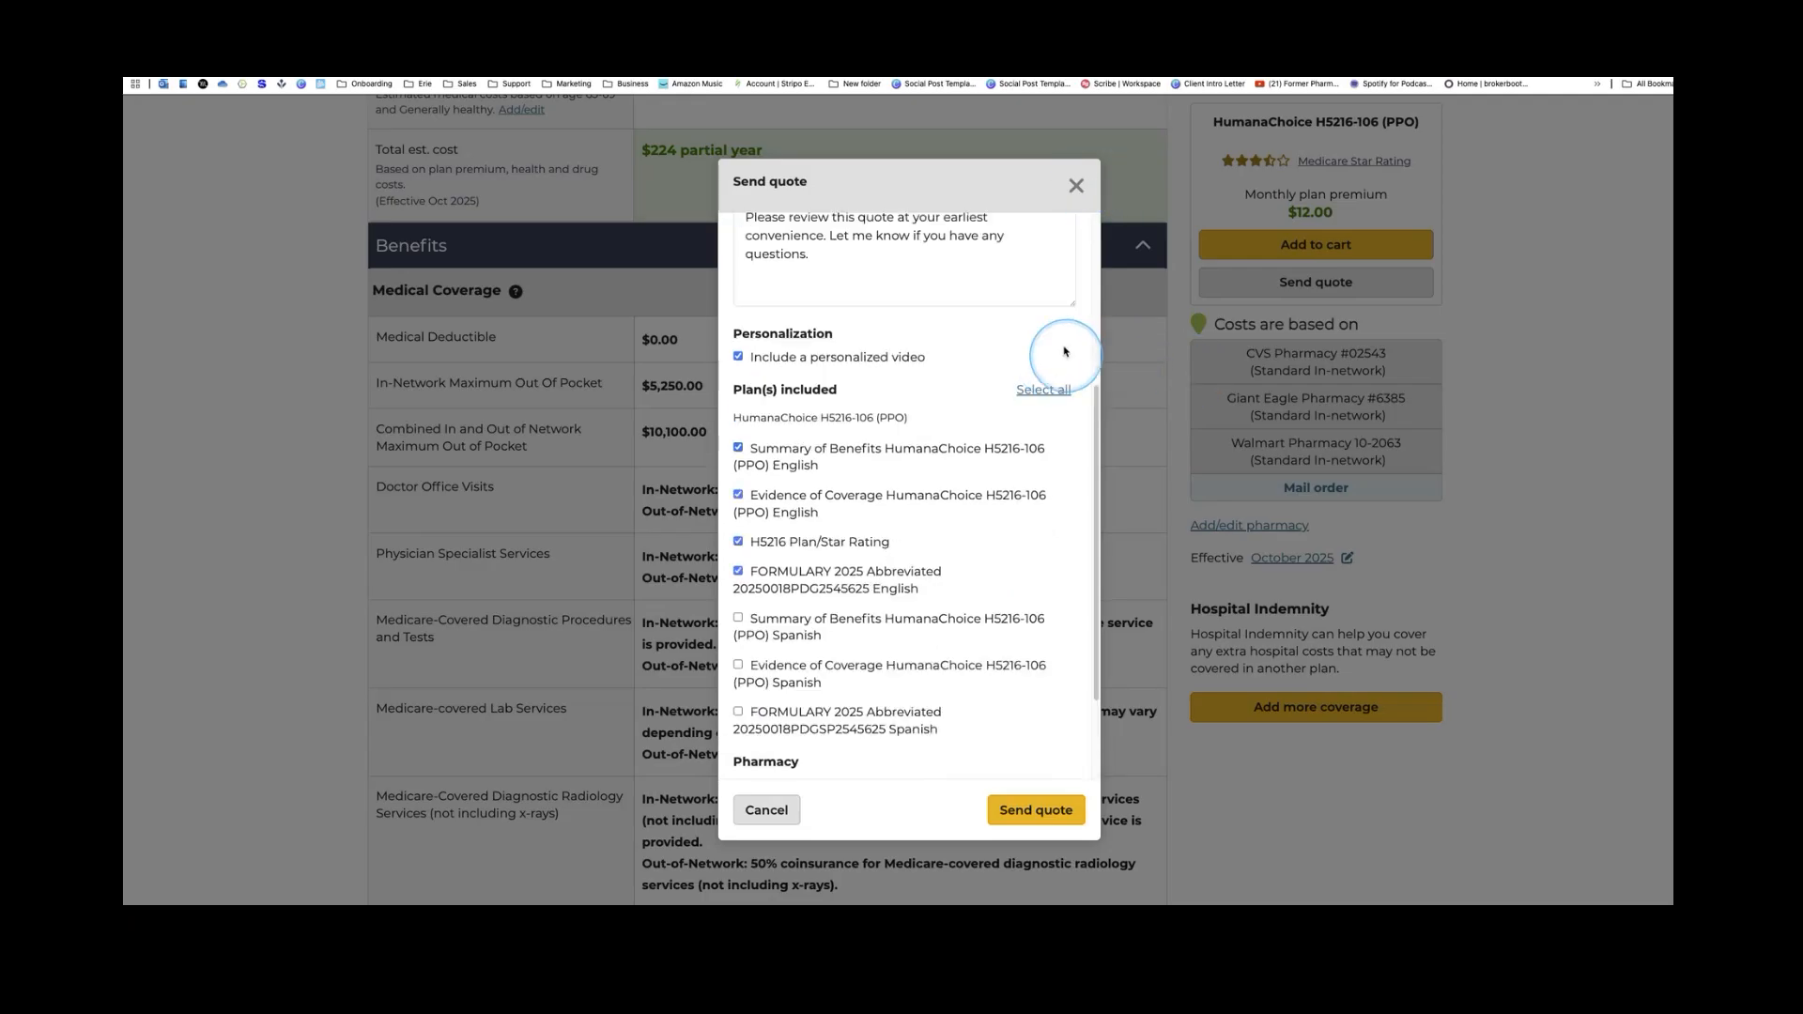
click(1077, 185)
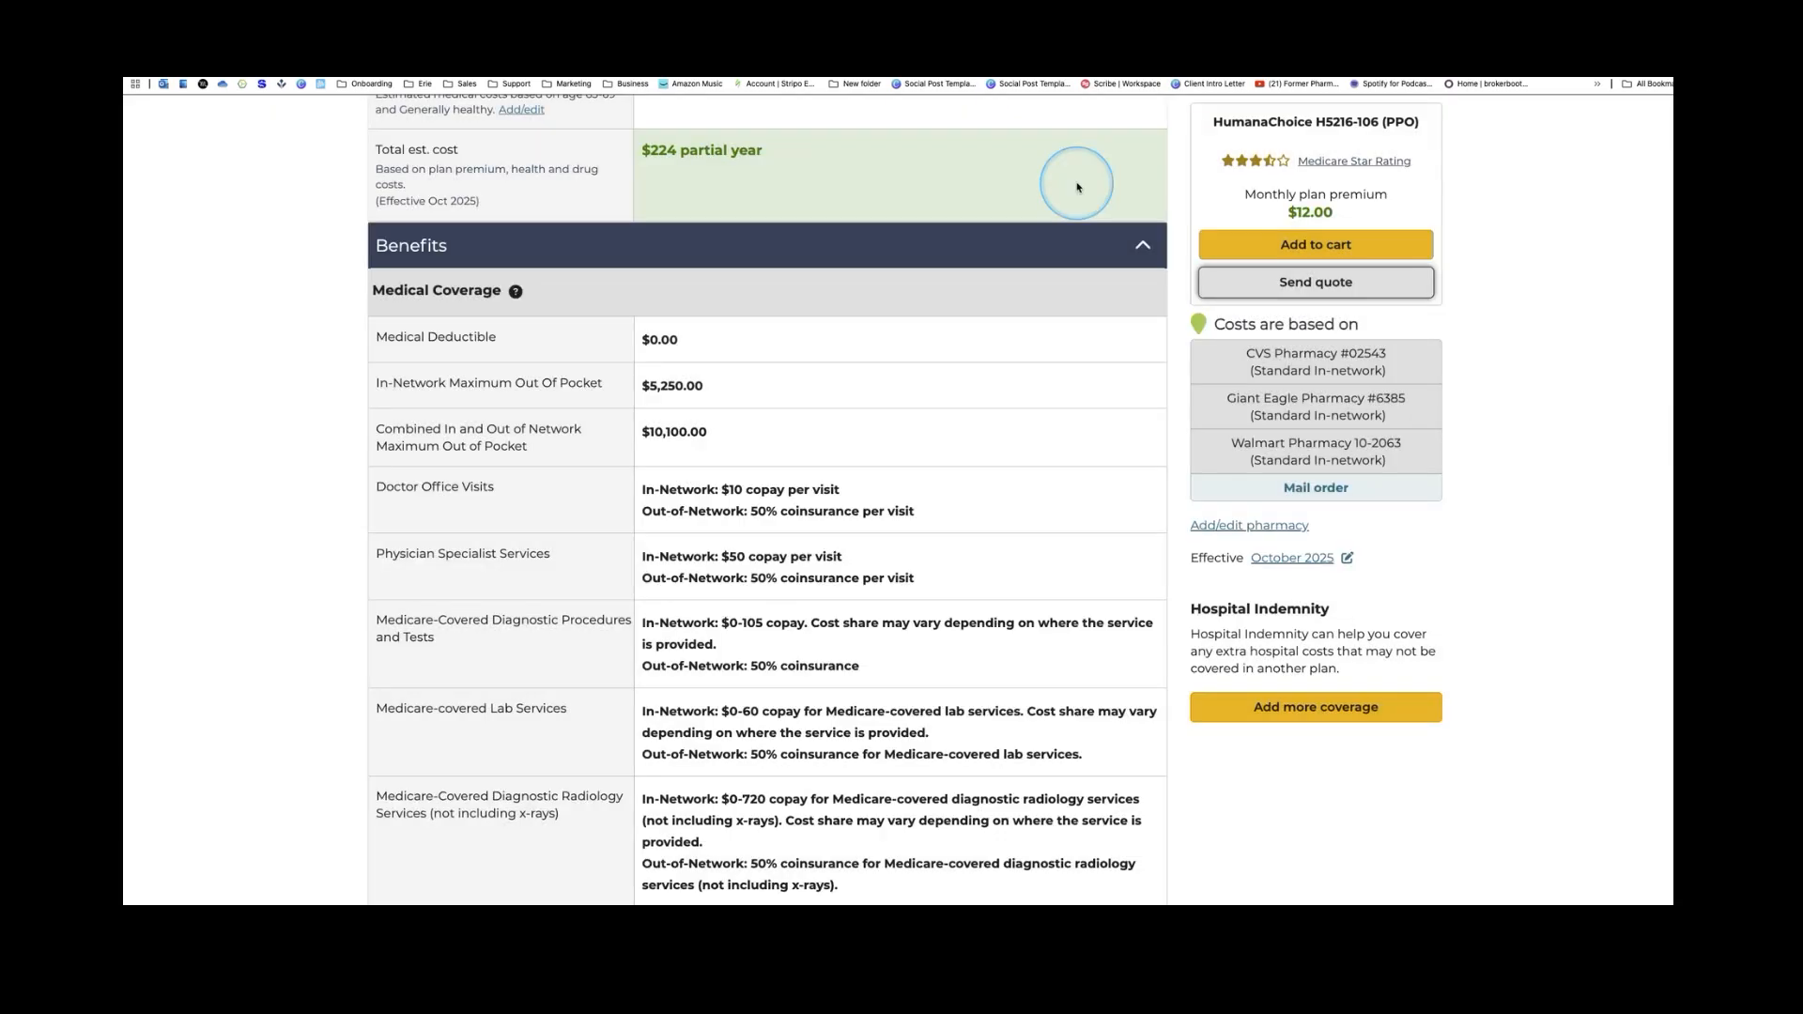
scroll(1099, 253, up, 6)
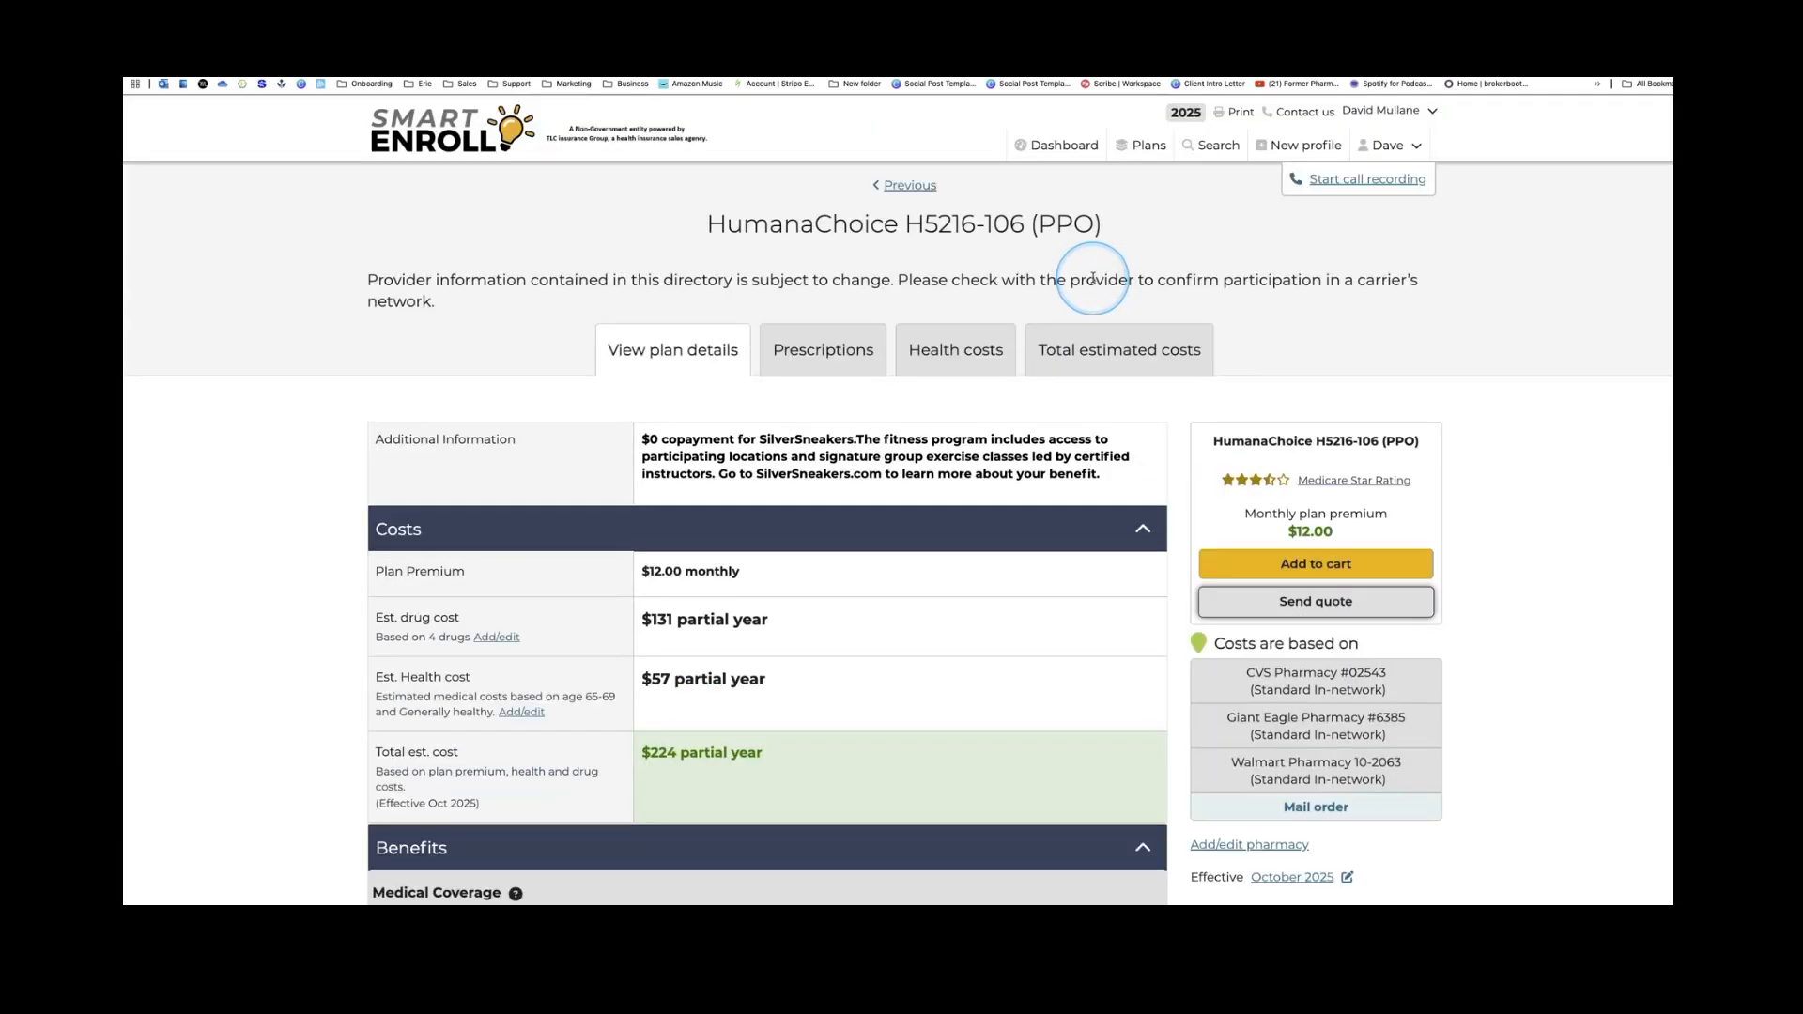